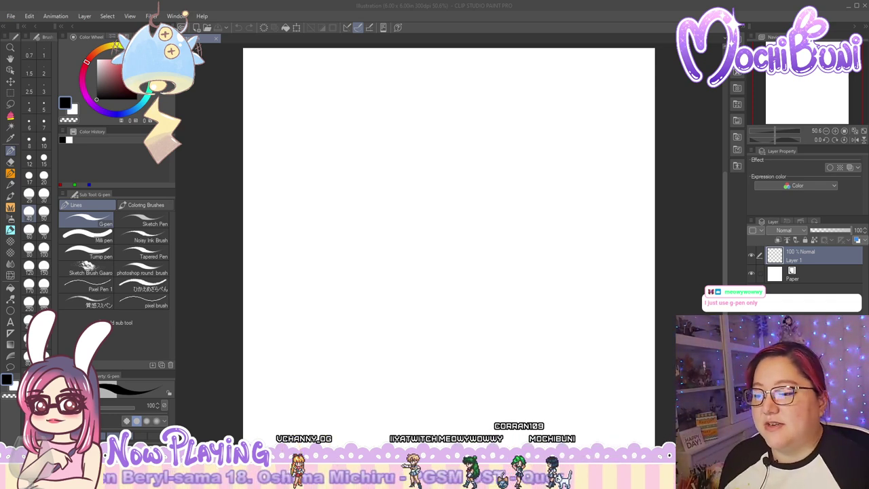
Set the drawing colour to a light sky blue
{"action": "left_click", "coordinate": [138, 106]}
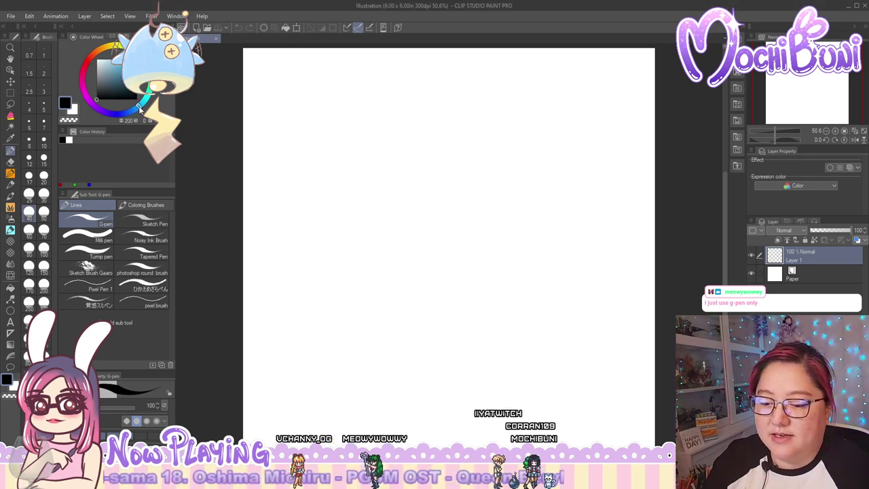
{"action": "left_click", "coordinate": [116, 67]}
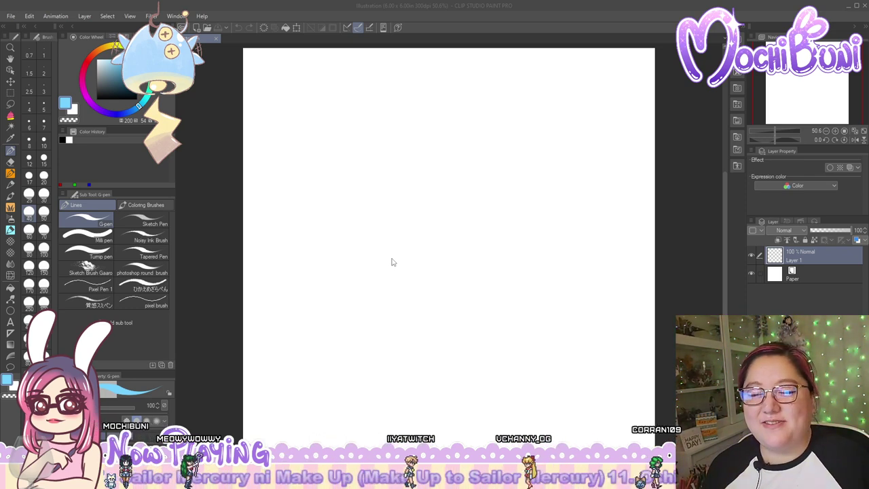
{"action": "left_click", "coordinate": [605, 20]}
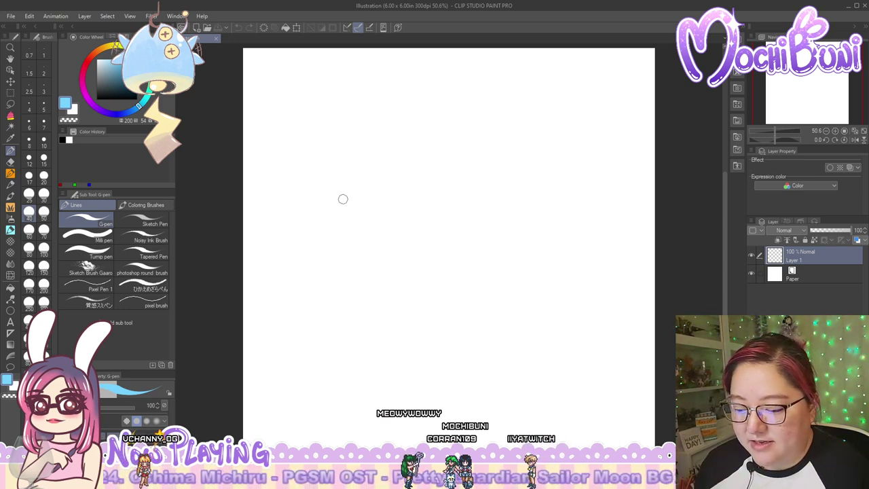
Draw sample swirls, curls and wavy lines across the canvas with the G-pen at size 40
{"action": "mouse_move", "coordinate": [345, 189]}
{"action": "left_mouse_down"}
{"action": "mouse_move", "coordinate": [311, 213]}
{"action": "mouse_move", "coordinate": [340, 239]}
{"action": "mouse_move", "coordinate": [401, 159]}
{"action": "mouse_move", "coordinate": [518, 120]}
{"action": "mouse_move", "coordinate": [472, 176]}
{"action": "left_mouse_up"}
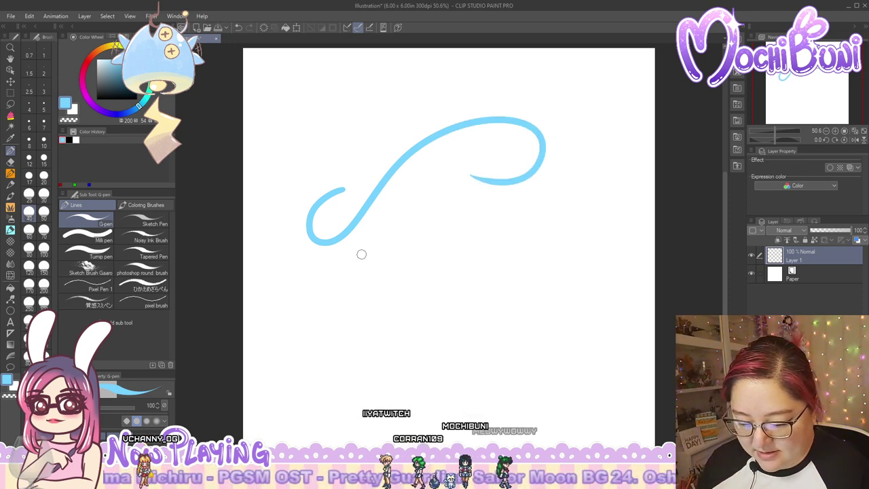
{"action": "mouse_move", "coordinate": [360, 260]}
{"action": "left_mouse_down"}
{"action": "mouse_move", "coordinate": [444, 218]}
{"action": "mouse_move", "coordinate": [536, 212]}
{"action": "mouse_move", "coordinate": [473, 274]}
{"action": "mouse_move", "coordinate": [460, 220]}
{"action": "mouse_move", "coordinate": [478, 249]}
{"action": "left_mouse_up"}
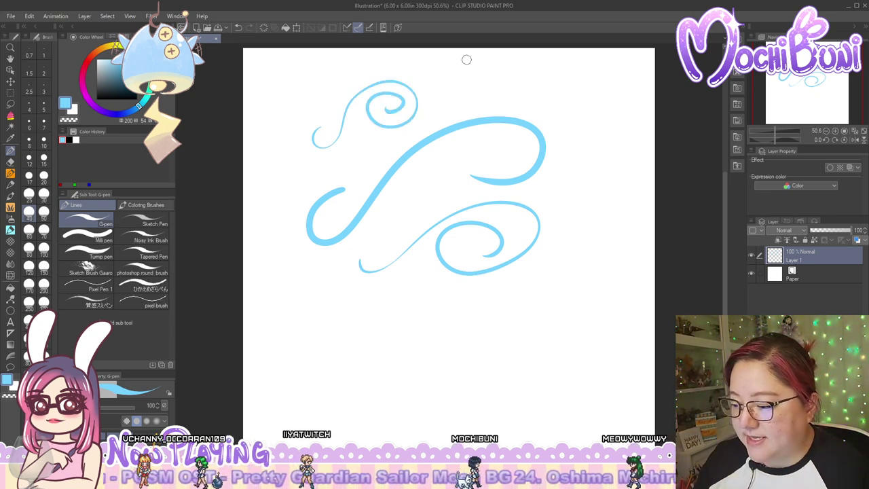
{"action": "left_click_drag", "start_coordinate": [464, 80], "coordinate": [460, 87]}
{"action": "mouse_move", "coordinate": [556, 70]}
{"action": "left_mouse_down"}
{"action": "mouse_move", "coordinate": [533, 123]}
{"action": "mouse_move", "coordinate": [594, 90]}
{"action": "mouse_move", "coordinate": [597, 161]}
{"action": "left_mouse_up"}
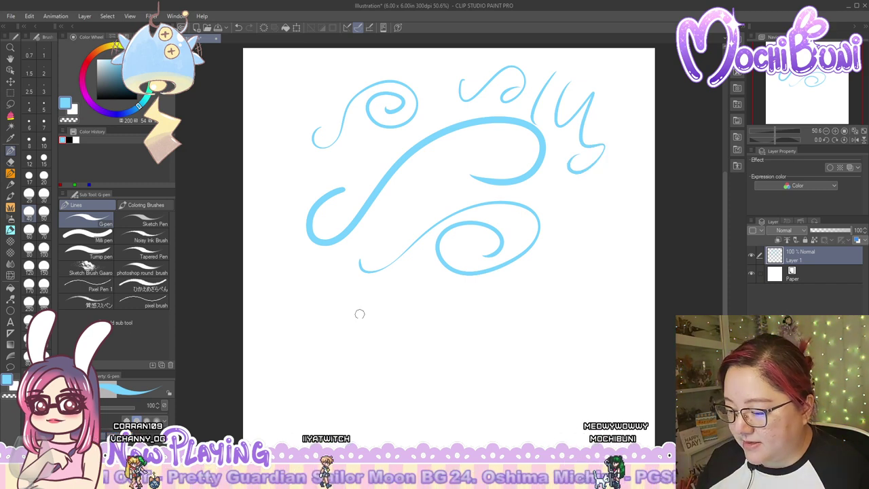
{"action": "mouse_move", "coordinate": [347, 315]}
{"action": "left_mouse_down"}
{"action": "mouse_move", "coordinate": [399, 311]}
{"action": "mouse_move", "coordinate": [371, 374]}
{"action": "mouse_move", "coordinate": [411, 336]}
{"action": "left_mouse_up"}
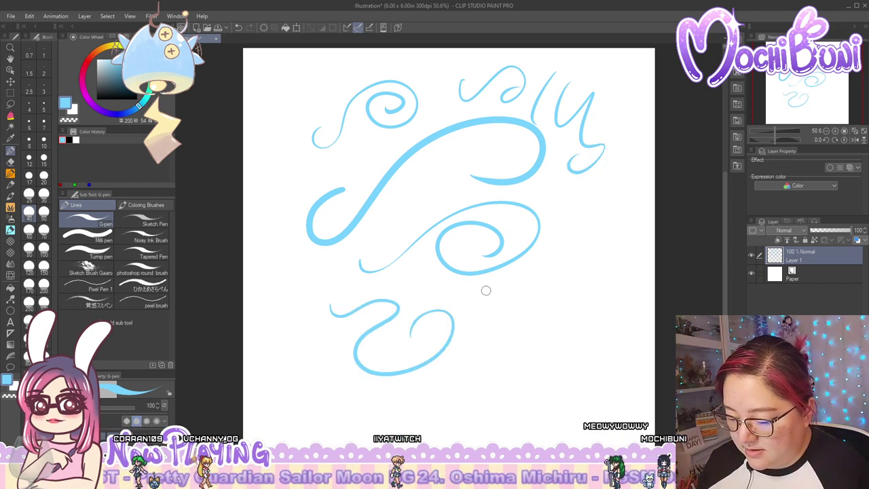
Reduce the G-pen to size 17 and add thin curling strokes around the existing swirls
{"action": "left_click", "coordinate": [29, 176]}
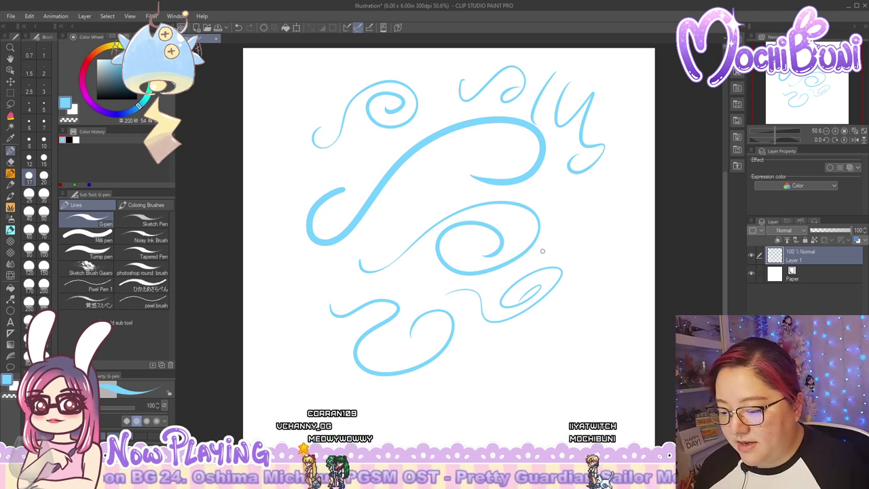
{"action": "mouse_move", "coordinate": [282, 166]}
{"action": "left_mouse_down"}
{"action": "mouse_move", "coordinate": [314, 278]}
{"action": "mouse_move", "coordinate": [288, 364]}
{"action": "mouse_move", "coordinate": [338, 347]}
{"action": "left_mouse_up"}
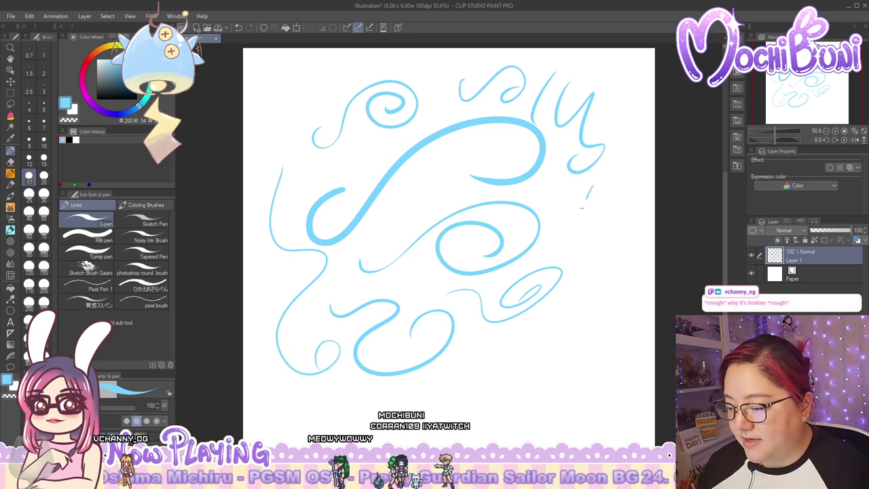
{"action": "mouse_move", "coordinate": [592, 185]}
{"action": "left_mouse_down"}
{"action": "mouse_move", "coordinate": [615, 268]}
{"action": "mouse_move", "coordinate": [477, 378]}
{"action": "mouse_move", "coordinate": [584, 348]}
{"action": "mouse_move", "coordinate": [540, 353]}
{"action": "left_mouse_up"}
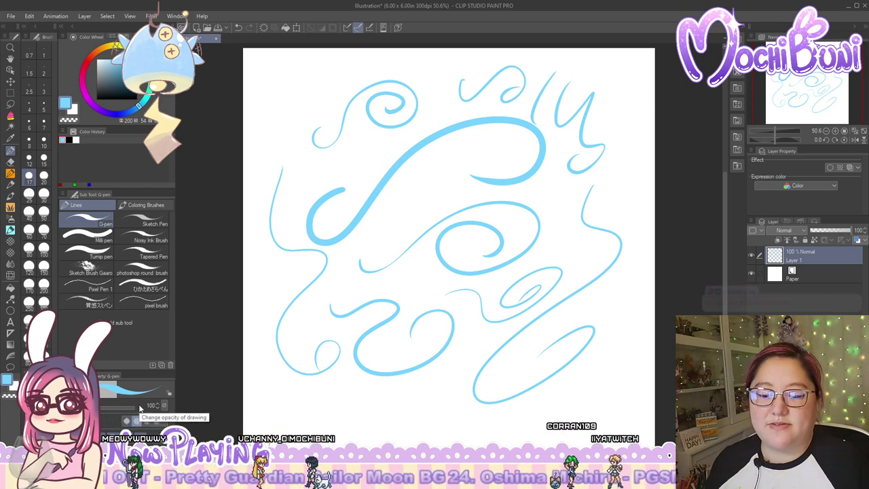
Inspect the G-pen's tool properties and the indicator settings for its stabilization, then restore the palette layout
{"action": "left_click_drag", "start_coordinate": [139, 371], "coordinate": [163, 222]}
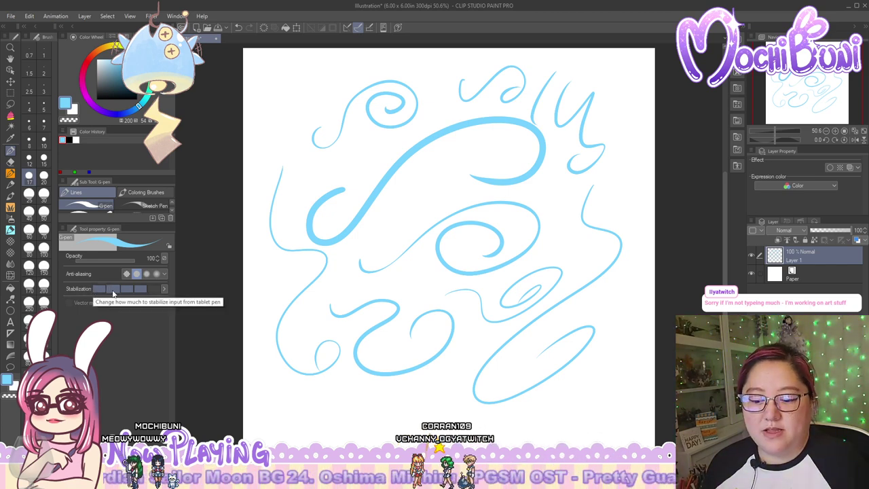
{"action": "right_click", "coordinate": [78, 290]}
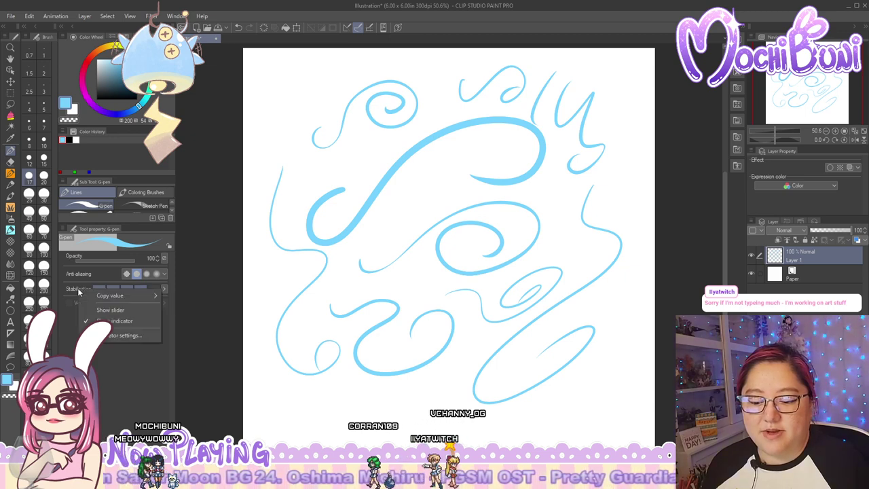
{"action": "left_click", "coordinate": [132, 337]}
{"action": "left_click_drag", "start_coordinate": [454, 207], "coordinate": [161, 195]}
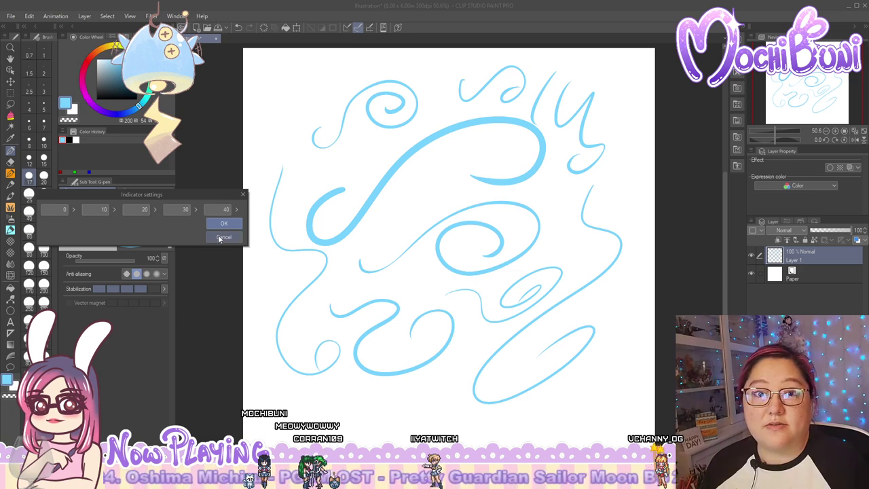
{"action": "left_click", "coordinate": [244, 195]}
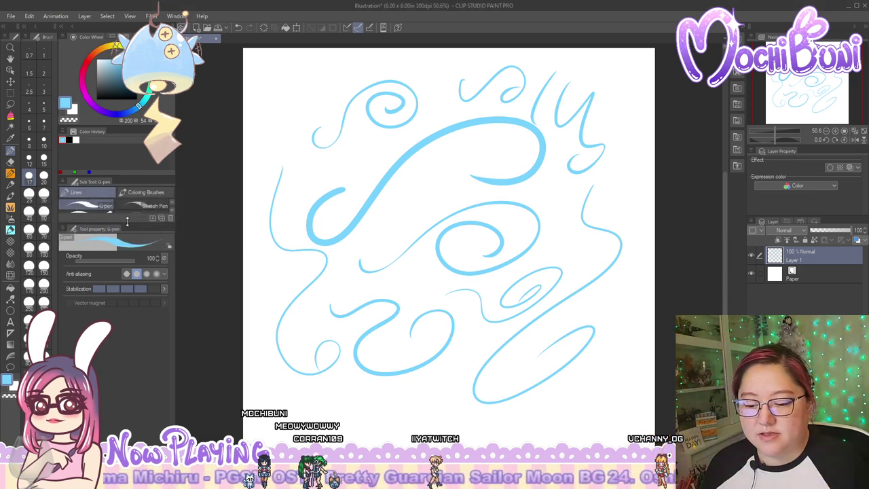
{"action": "left_click_drag", "start_coordinate": [127, 220], "coordinate": [129, 375]}
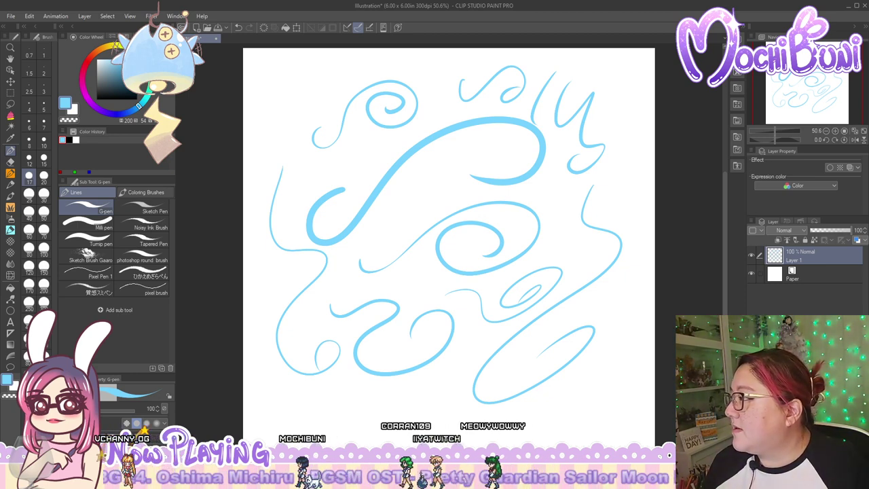
Examine the G-pen's detailed settings by category, from brush size, ink and color jitter through brush shape and texture to anti-overflow
{"action": "left_click_drag", "start_coordinate": [713, 0], "coordinate": [354, 114]}
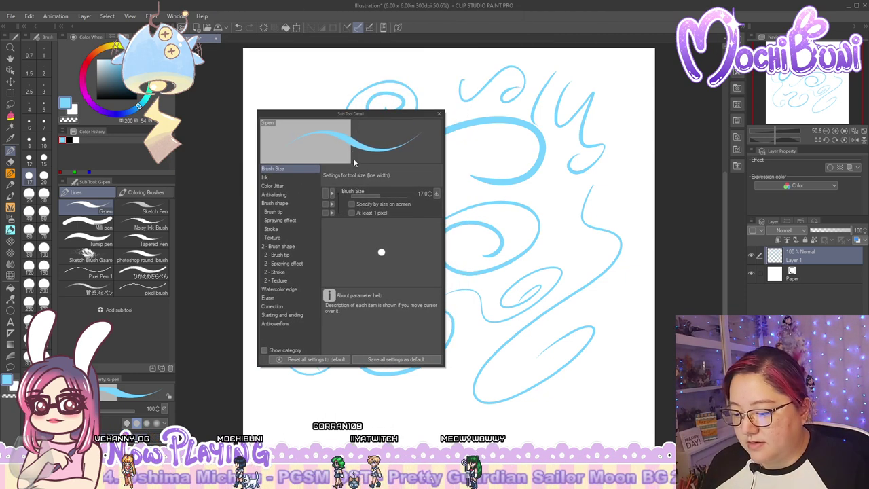
{"action": "left_click", "coordinate": [282, 186]}
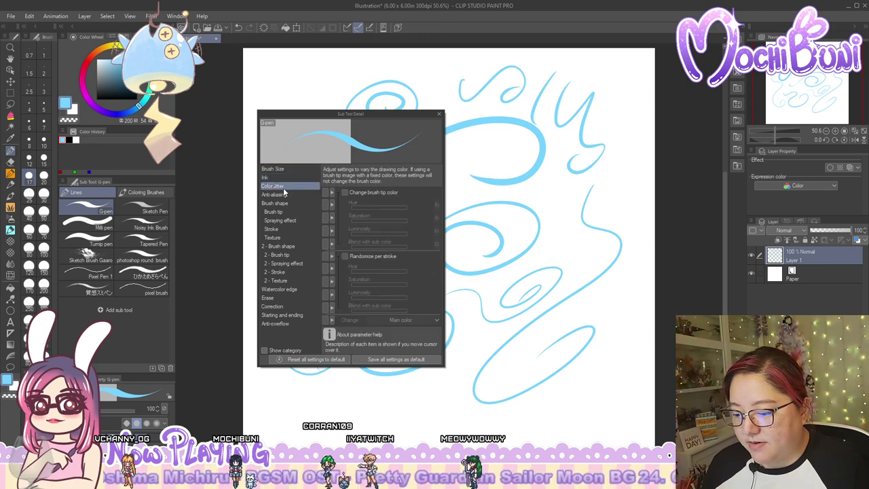
{"action": "left_click", "coordinate": [290, 246]}
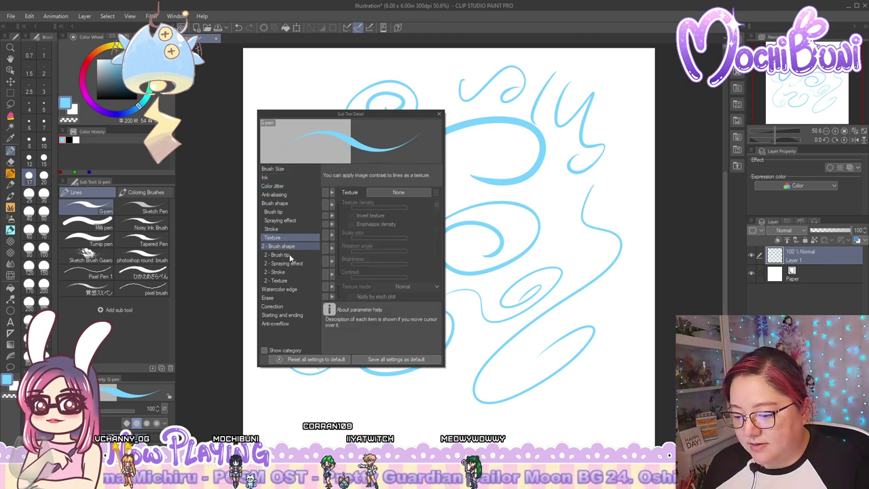
{"action": "left_click", "coordinate": [290, 256]}
{"action": "left_click", "coordinate": [290, 262]}
{"action": "left_click", "coordinate": [293, 278]}
{"action": "left_click", "coordinate": [294, 271]}
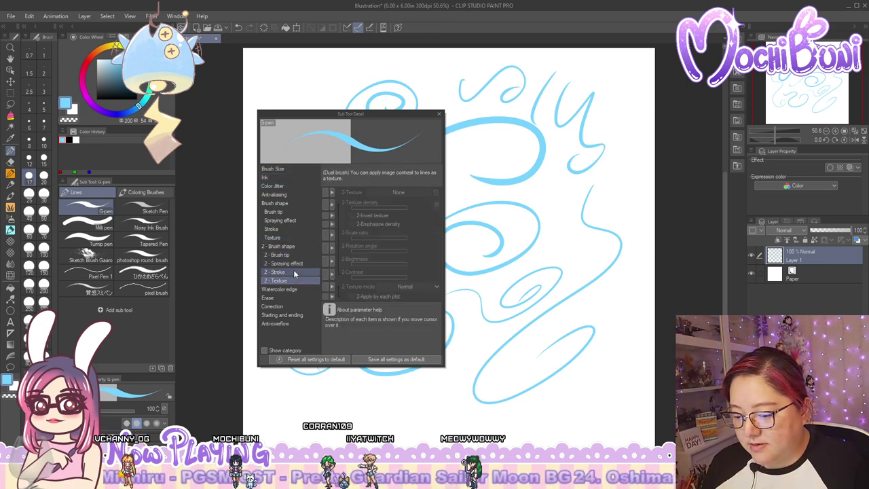
{"action": "left_click", "coordinate": [293, 265]}
{"action": "left_click", "coordinate": [290, 202]}
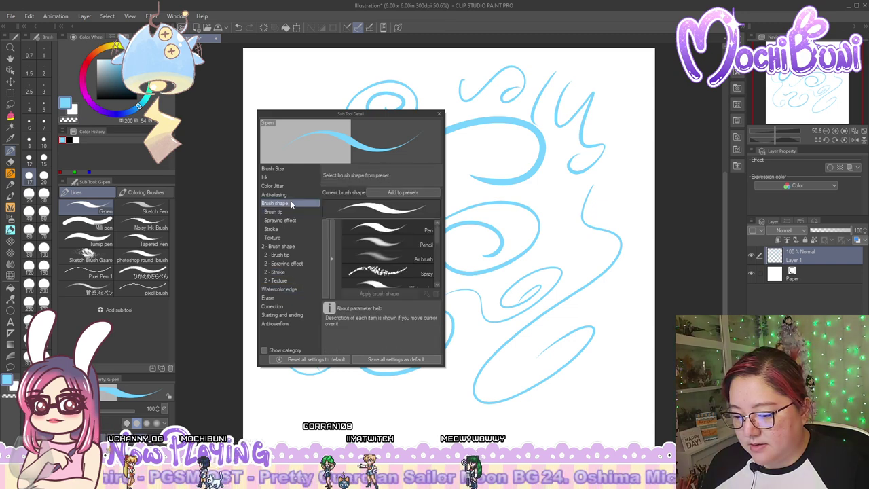
{"action": "left_click", "coordinate": [290, 194]}
{"action": "left_click", "coordinate": [290, 186]}
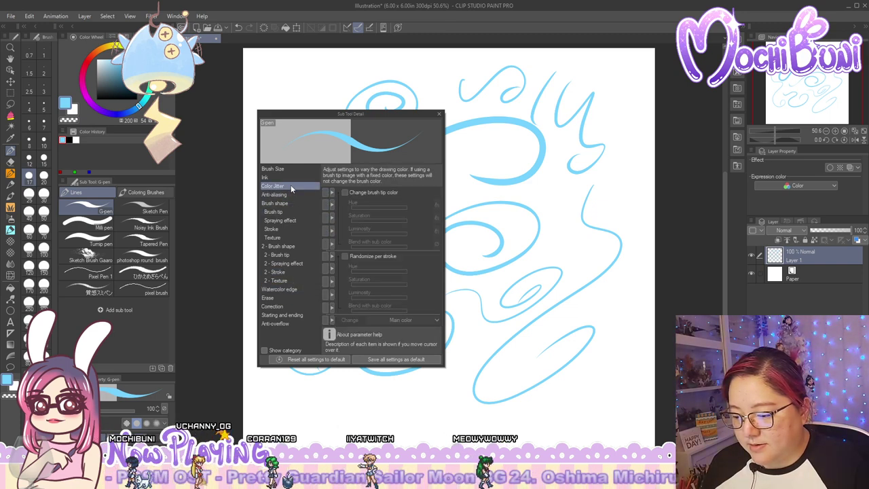
{"action": "left_click", "coordinate": [292, 176]}
{"action": "left_click", "coordinate": [293, 297]}
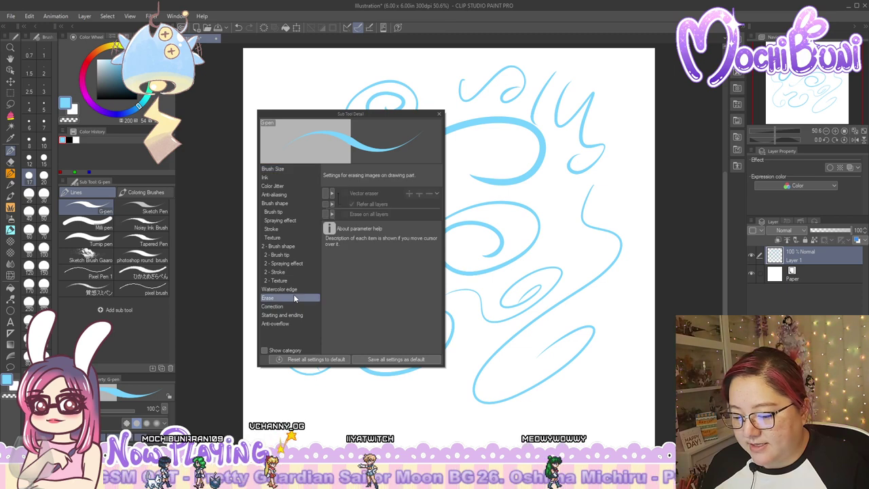
{"action": "left_click", "coordinate": [294, 307]}
{"action": "left_click", "coordinate": [293, 315]}
{"action": "left_click", "coordinate": [293, 324]}
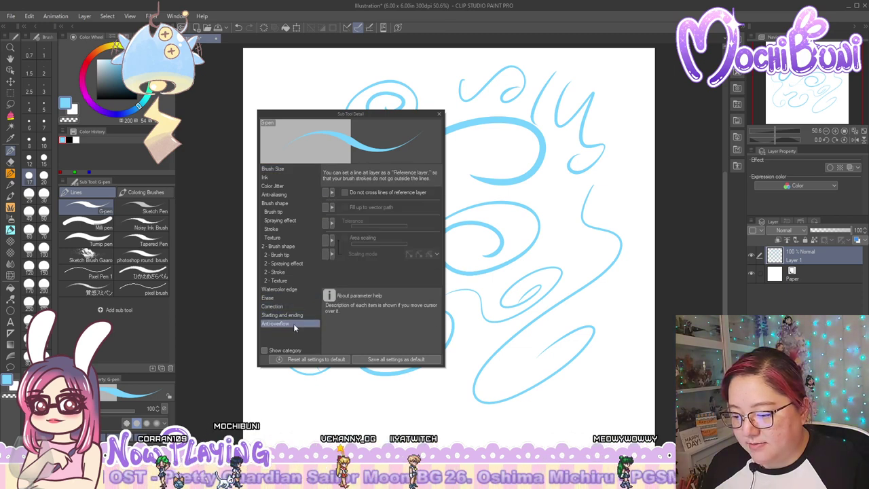
{"action": "left_click", "coordinate": [284, 169]}
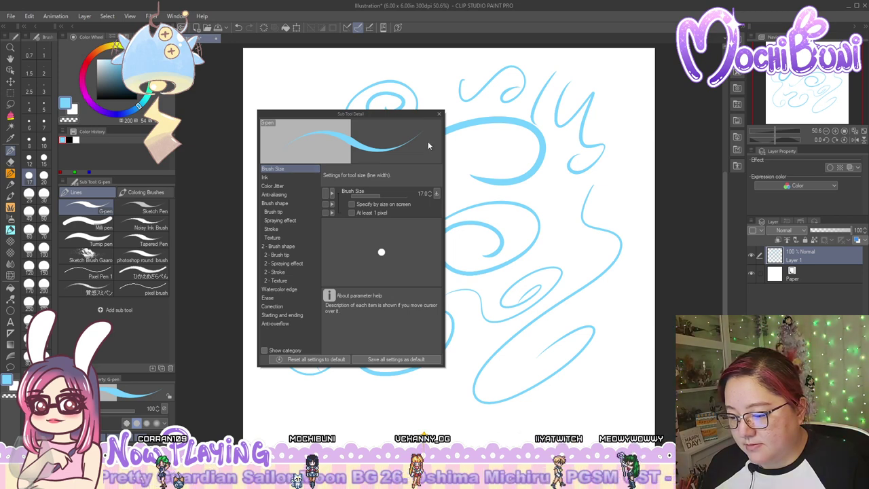
{"action": "left_click", "coordinate": [438, 116]}
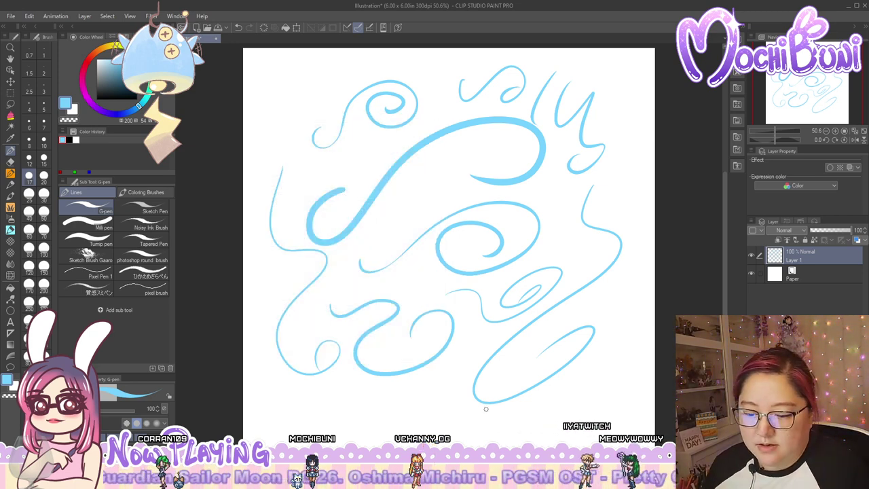
Draw trial strokes with the Sketch Pen at size 20 in the empty area below the swirls
{"action": "left_click", "coordinate": [142, 208]}
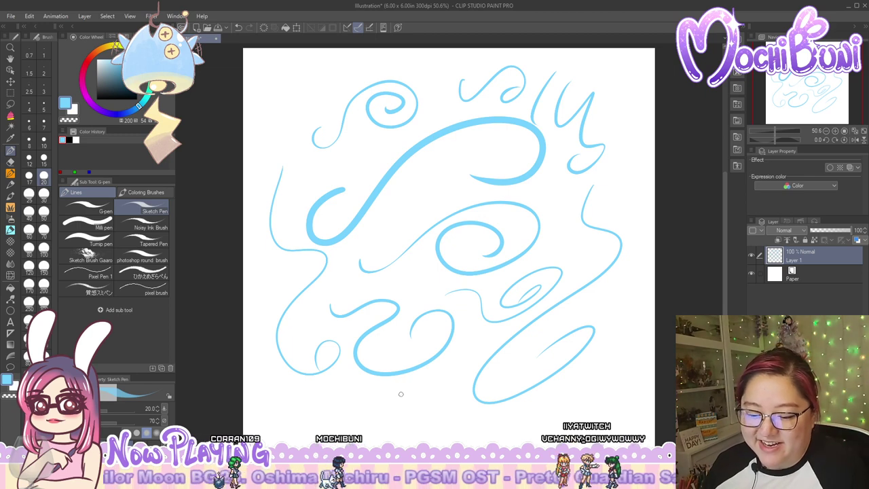
{"action": "mouse_move", "coordinate": [397, 388]}
{"action": "left_mouse_down"}
{"action": "mouse_move", "coordinate": [421, 381]}
{"action": "mouse_move", "coordinate": [432, 397]}
{"action": "mouse_move", "coordinate": [451, 387]}
{"action": "mouse_move", "coordinate": [435, 412]}
{"action": "left_mouse_up"}
{"action": "mouse_move", "coordinate": [341, 408]}
{"action": "left_mouse_down"}
{"action": "mouse_move", "coordinate": [369, 381]}
{"action": "mouse_move", "coordinate": [385, 421]}
{"action": "left_mouse_up"}
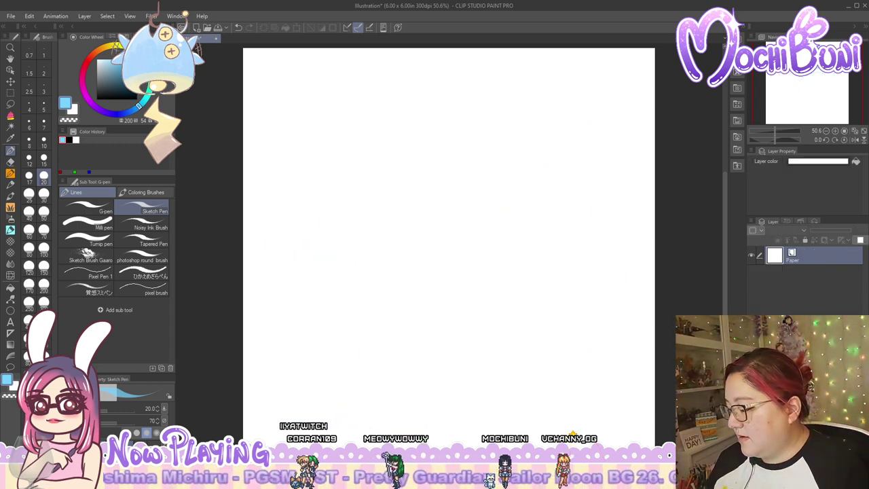
Delete the layer of test strokes and, on a new layer, sketch hatching, an eye shape and a scribbled ball with the Sketch Pen
{"action": "key", "text": "Delete"}
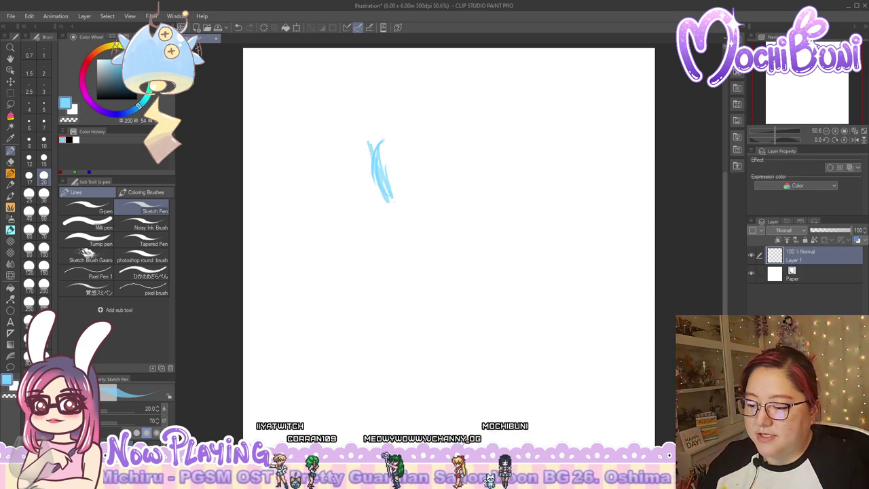
{"action": "left_click_drag", "start_coordinate": [380, 139], "coordinate": [404, 210]}
{"action": "mouse_move", "coordinate": [437, 167]}
{"action": "left_mouse_down"}
{"action": "mouse_move", "coordinate": [463, 163]}
{"action": "mouse_move", "coordinate": [459, 186]}
{"action": "mouse_move", "coordinate": [472, 167]}
{"action": "left_mouse_up"}
{"action": "mouse_move", "coordinate": [436, 170]}
{"action": "left_mouse_down"}
{"action": "mouse_move", "coordinate": [442, 162]}
{"action": "mouse_move", "coordinate": [482, 165]}
{"action": "left_mouse_up"}
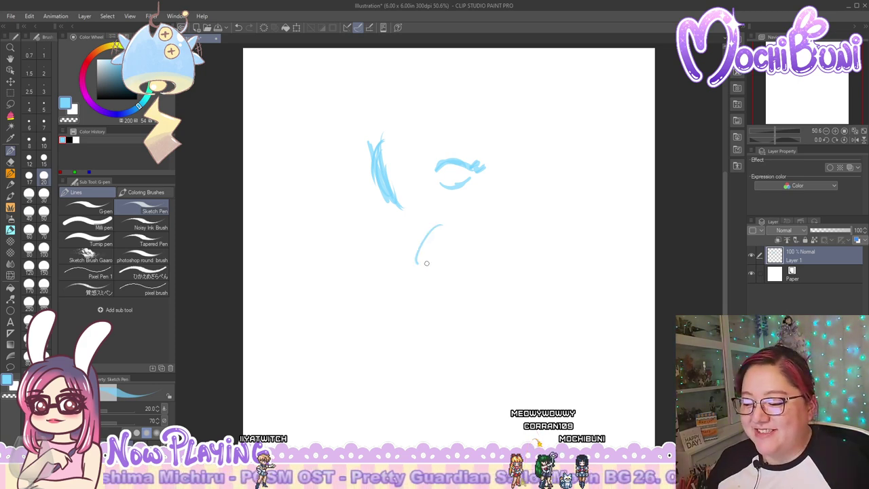
{"action": "mouse_move", "coordinate": [427, 263]}
{"action": "left_mouse_down"}
{"action": "mouse_move", "coordinate": [482, 217]}
{"action": "mouse_move", "coordinate": [474, 283]}
{"action": "mouse_move", "coordinate": [443, 208]}
{"action": "mouse_move", "coordinate": [444, 304]}
{"action": "mouse_move", "coordinate": [473, 218]}
{"action": "mouse_move", "coordinate": [525, 245]}
{"action": "mouse_move", "coordinate": [501, 224]}
{"action": "mouse_move", "coordinate": [557, 281]}
{"action": "mouse_move", "coordinate": [455, 358]}
{"action": "mouse_move", "coordinate": [541, 246]}
{"action": "mouse_move", "coordinate": [511, 338]}
{"action": "mouse_move", "coordinate": [520, 249]}
{"action": "mouse_move", "coordinate": [544, 296]}
{"action": "mouse_move", "coordinate": [518, 305]}
{"action": "mouse_move", "coordinate": [508, 292]}
{"action": "mouse_move", "coordinate": [486, 327]}
{"action": "mouse_move", "coordinate": [520, 302]}
{"action": "mouse_move", "coordinate": [506, 326]}
{"action": "left_mouse_up"}
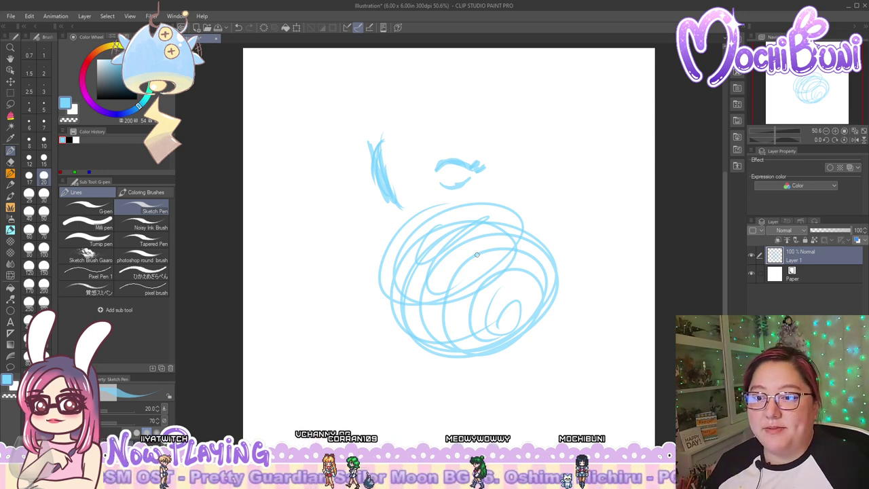
Paint a thick wavy, looping line across the upper canvas with the Milli pen at size 100
{"action": "left_click", "coordinate": [87, 223]}
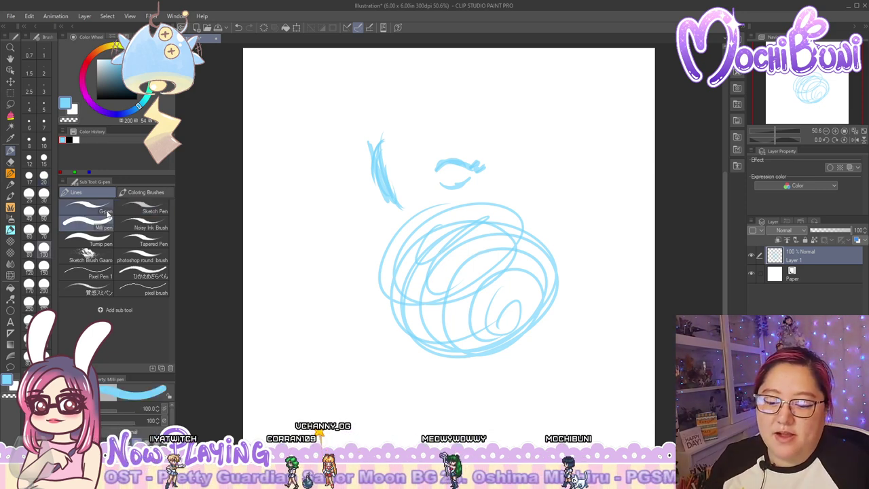
{"action": "mouse_move", "coordinate": [296, 101]}
{"action": "left_mouse_down"}
{"action": "mouse_move", "coordinate": [292, 157]}
{"action": "mouse_move", "coordinate": [357, 100]}
{"action": "mouse_move", "coordinate": [417, 112]}
{"action": "mouse_move", "coordinate": [505, 160]}
{"action": "mouse_move", "coordinate": [523, 99]}
{"action": "mouse_move", "coordinate": [546, 136]}
{"action": "mouse_move", "coordinate": [550, 115]}
{"action": "mouse_move", "coordinate": [492, 122]}
{"action": "mouse_move", "coordinate": [455, 78]}
{"action": "mouse_move", "coordinate": [299, 180]}
{"action": "mouse_move", "coordinate": [326, 95]}
{"action": "mouse_move", "coordinate": [282, 119]}
{"action": "mouse_move", "coordinate": [305, 205]}
{"action": "mouse_move", "coordinate": [397, 139]}
{"action": "mouse_move", "coordinate": [421, 153]}
{"action": "left_mouse_up"}
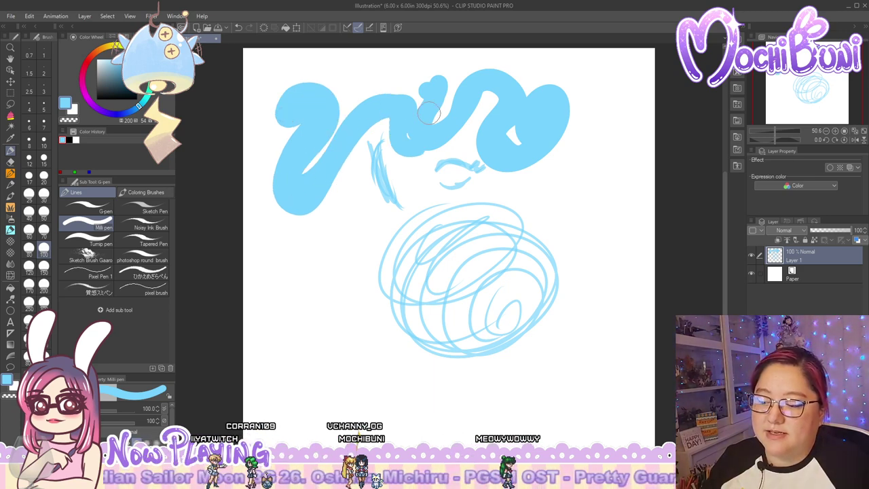
Reduce the Milli pen to size 40 and handwrite "Hi" and "Hello" on either side of the sketched ball
{"action": "left_click", "coordinate": [28, 211]}
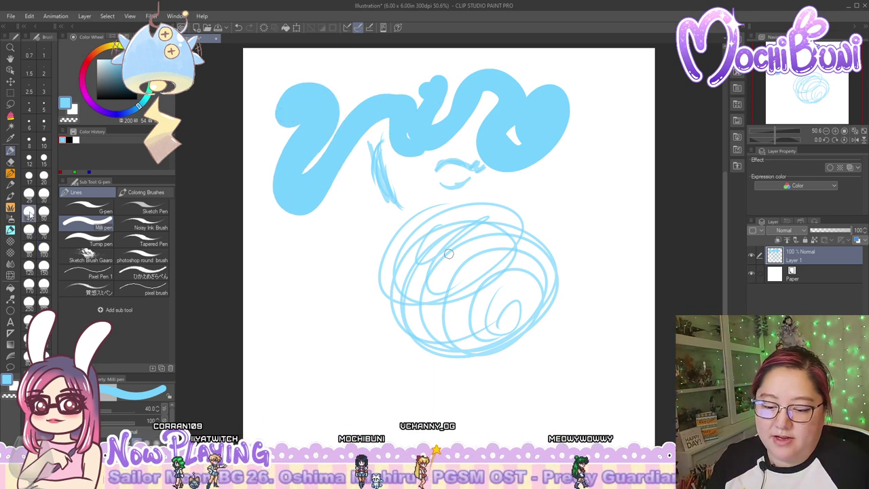
{"action": "left_click_drag", "start_coordinate": [289, 272], "coordinate": [307, 328]}
{"action": "left_click_drag", "start_coordinate": [304, 271], "coordinate": [313, 290]}
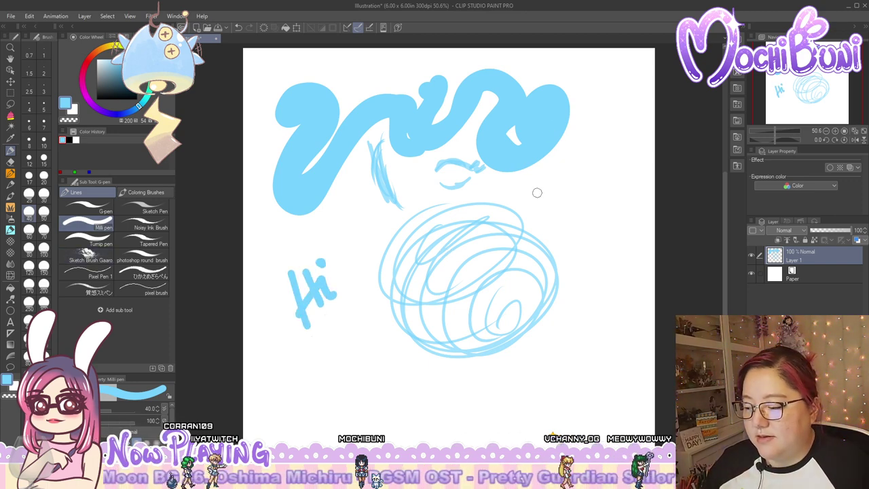
{"action": "left_click_drag", "start_coordinate": [532, 179], "coordinate": [539, 220]}
{"action": "left_click_drag", "start_coordinate": [550, 178], "coordinate": [555, 215]}
{"action": "left_click", "coordinate": [563, 184]}
{"action": "mouse_move", "coordinate": [537, 202]}
{"action": "left_mouse_down"}
{"action": "mouse_move", "coordinate": [554, 194]}
{"action": "mouse_move", "coordinate": [561, 205]}
{"action": "left_mouse_up"}
{"action": "left_click_drag", "start_coordinate": [553, 192], "coordinate": [610, 171]}
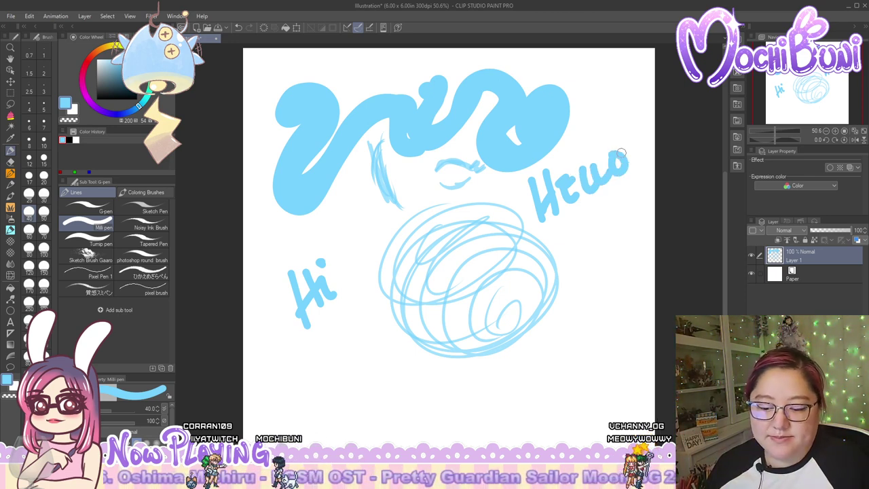
Draw hatching, wavy scribbles and a scribbled oval around the lower part of the ball with the Noisy Ink Brush at size 20
{"action": "left_click", "coordinate": [142, 227]}
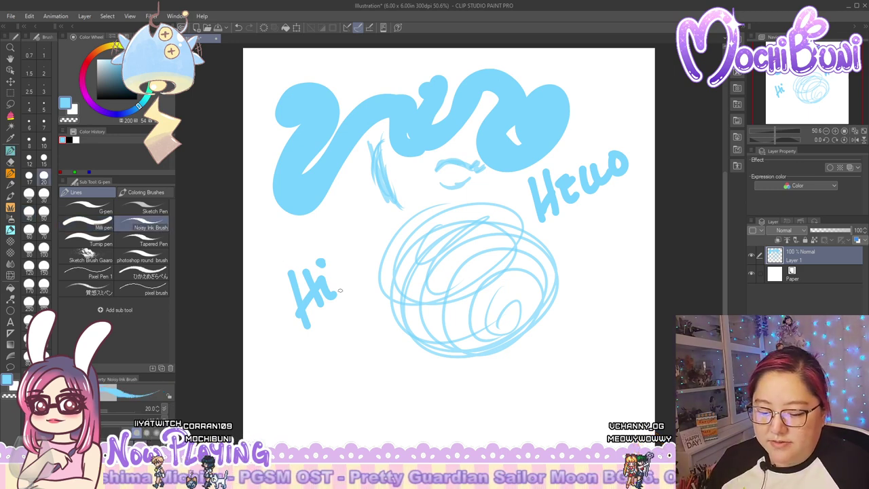
{"action": "left_click_drag", "start_coordinate": [353, 257], "coordinate": [353, 336]}
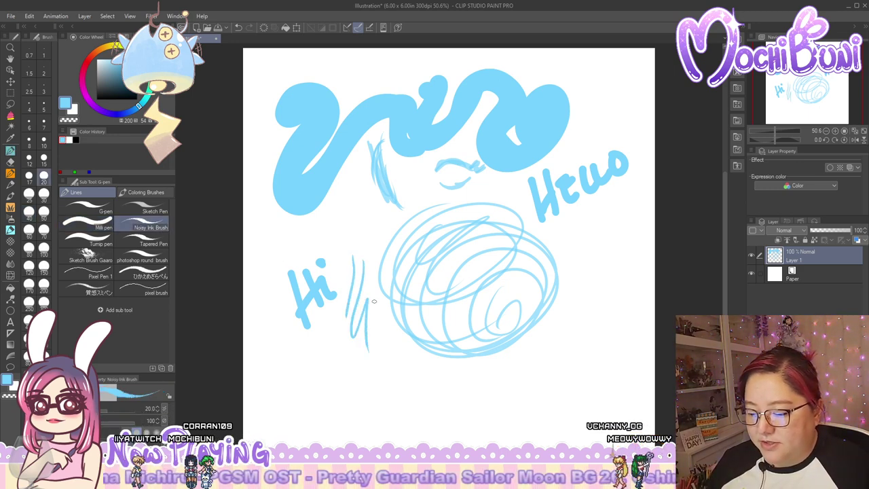
{"action": "left_click_drag", "start_coordinate": [375, 300], "coordinate": [370, 353]}
{"action": "left_click_drag", "start_coordinate": [384, 317], "coordinate": [395, 347]}
{"action": "mouse_move", "coordinate": [334, 346]}
{"action": "left_mouse_down"}
{"action": "mouse_move", "coordinate": [336, 381]}
{"action": "mouse_move", "coordinate": [349, 358]}
{"action": "mouse_move", "coordinate": [356, 388]}
{"action": "mouse_move", "coordinate": [358, 349]}
{"action": "mouse_move", "coordinate": [361, 406]}
{"action": "left_mouse_up"}
{"action": "left_click_drag", "start_coordinate": [361, 366], "coordinate": [360, 394]}
{"action": "left_click_drag", "start_coordinate": [365, 377], "coordinate": [377, 391]}
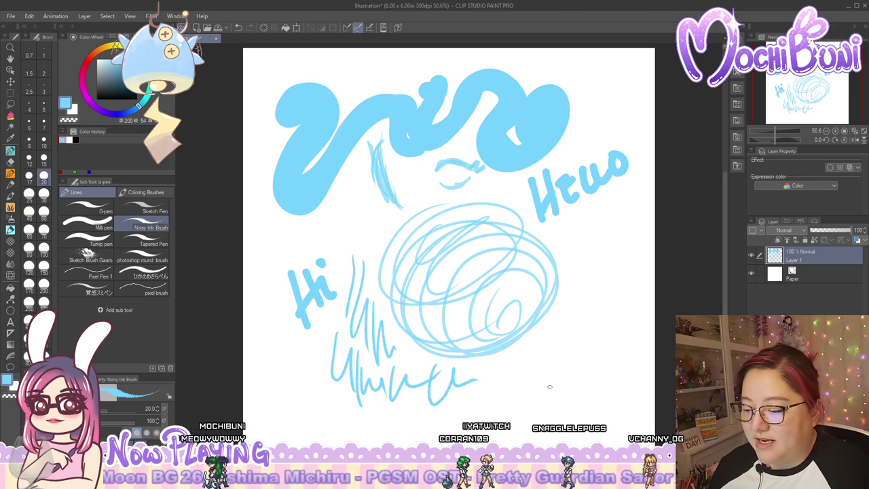
{"action": "mouse_move", "coordinate": [544, 337]}
{"action": "left_mouse_down"}
{"action": "mouse_move", "coordinate": [517, 388]}
{"action": "mouse_move", "coordinate": [556, 343]}
{"action": "mouse_move", "coordinate": [546, 389]}
{"action": "mouse_move", "coordinate": [570, 351]}
{"action": "mouse_move", "coordinate": [595, 369]}
{"action": "mouse_move", "coordinate": [560, 337]}
{"action": "mouse_move", "coordinate": [511, 411]}
{"action": "mouse_move", "coordinate": [594, 360]}
{"action": "left_mouse_up"}
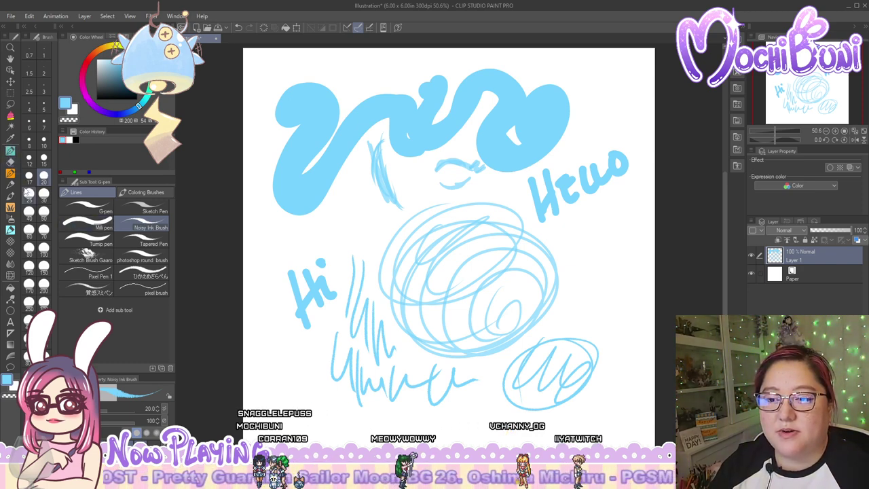
Compare the brushes in the Coloring Brushes group with those in the Lines group
{"action": "left_click", "coordinate": [123, 192]}
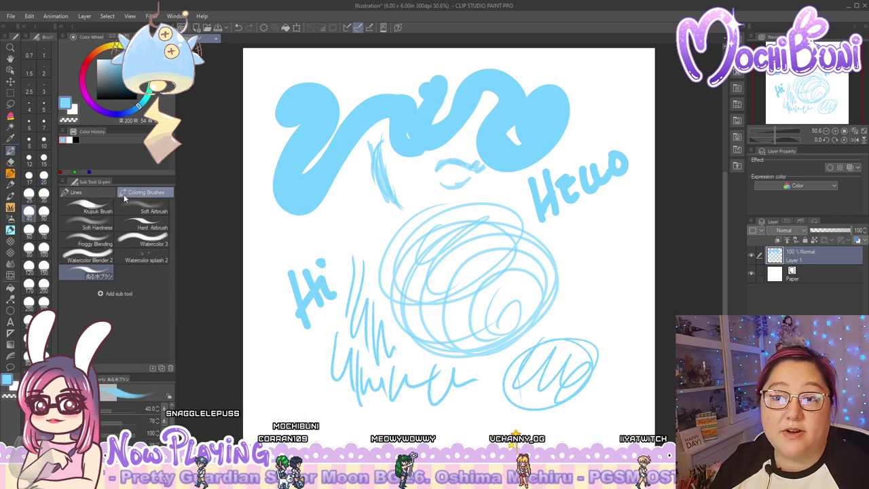
{"action": "left_click", "coordinate": [96, 194]}
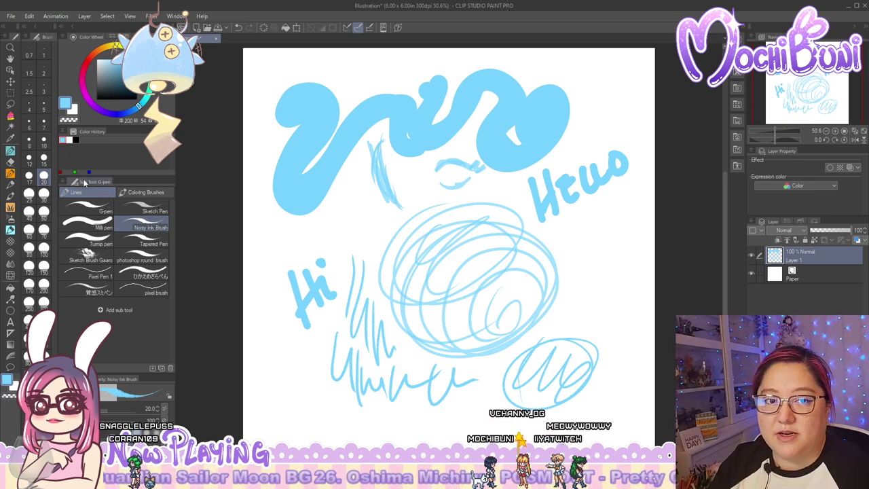
{"action": "left_click", "coordinate": [127, 193]}
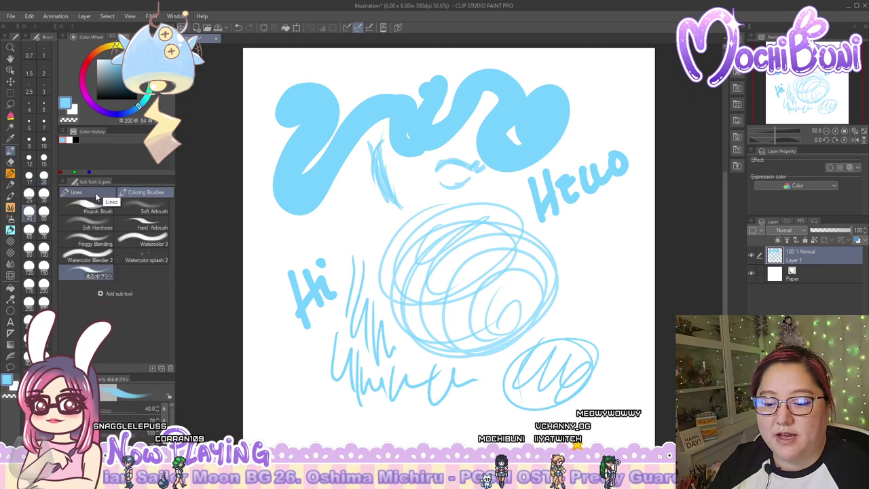
{"action": "left_click", "coordinate": [95, 192]}
{"action": "left_click", "coordinate": [133, 193]}
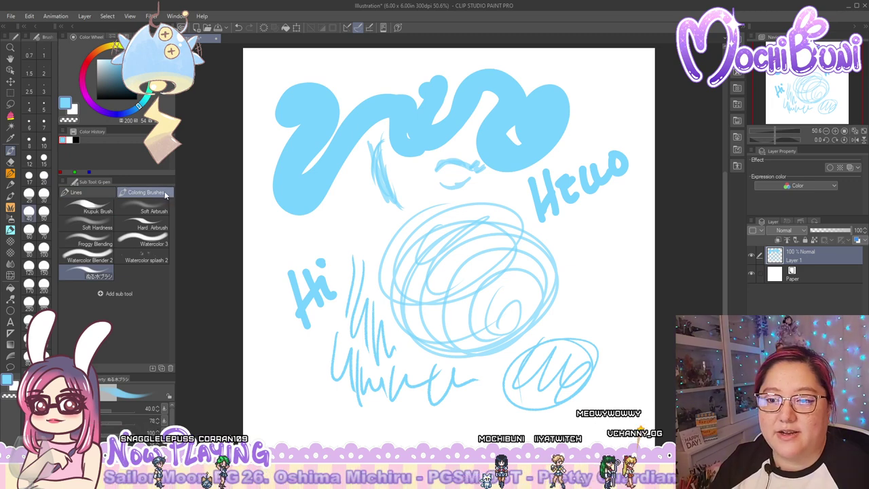
{"action": "left_click", "coordinate": [104, 194]}
{"action": "left_click", "coordinate": [126, 192]}
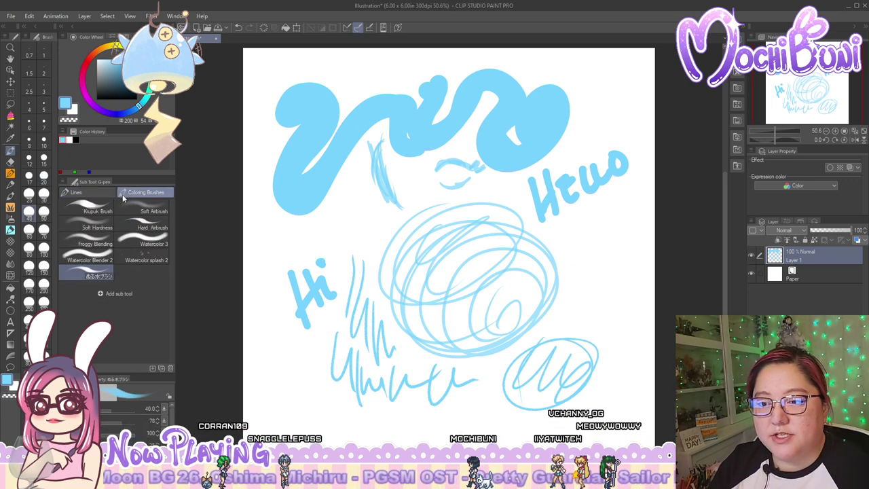
{"action": "left_click", "coordinate": [108, 194]}
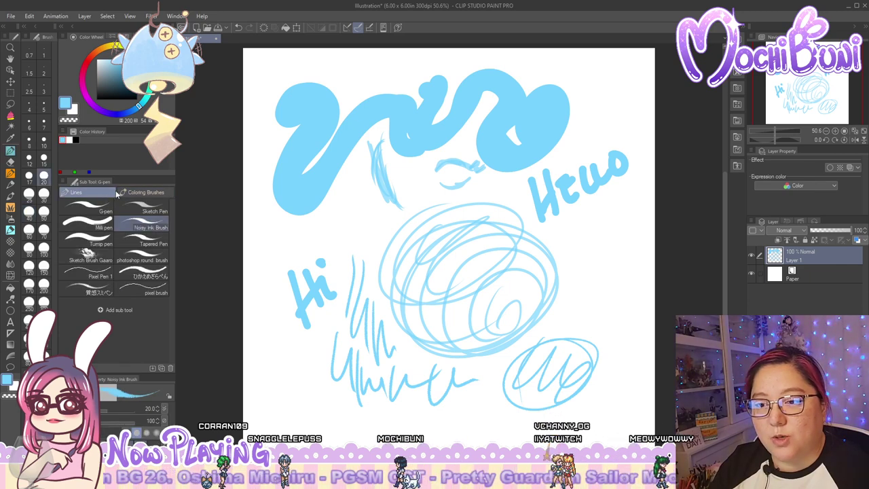
{"action": "left_click", "coordinate": [133, 194]}
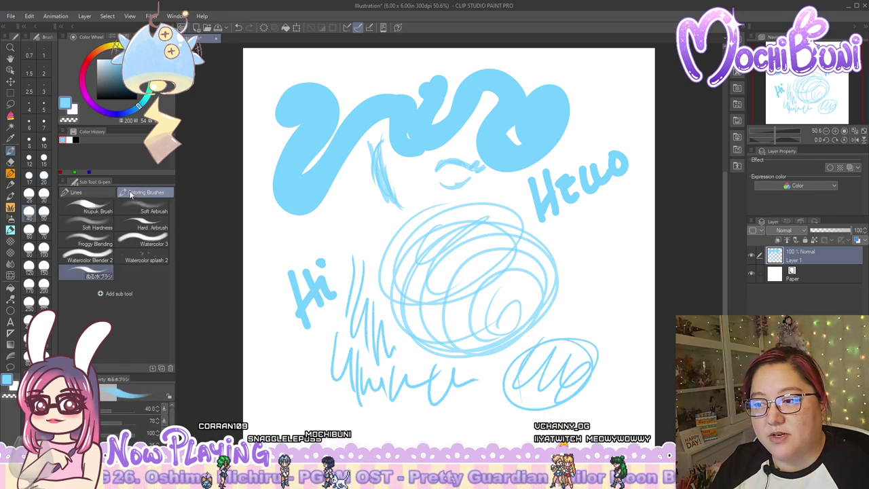
{"action": "left_click", "coordinate": [110, 192]}
{"action": "left_click", "coordinate": [125, 192]}
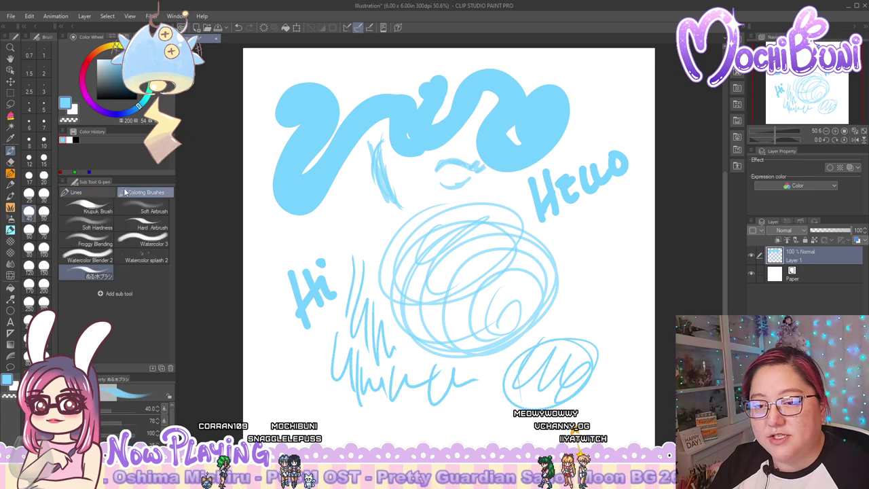
{"action": "left_click", "coordinate": [110, 192]}
{"action": "left_click", "coordinate": [128, 193]}
{"action": "left_click", "coordinate": [103, 192]}
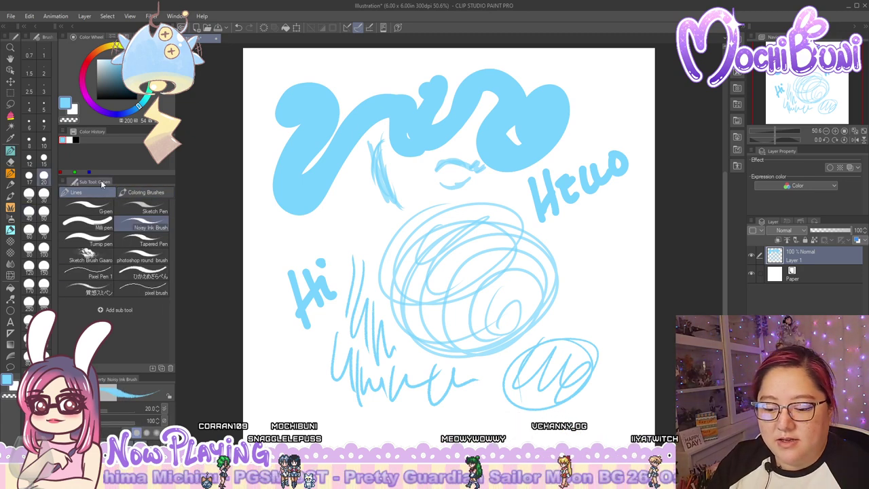
Scribble a wavy zigzag line above "Hi" with the Turnip pen at size 20
{"action": "left_click", "coordinate": [103, 243]}
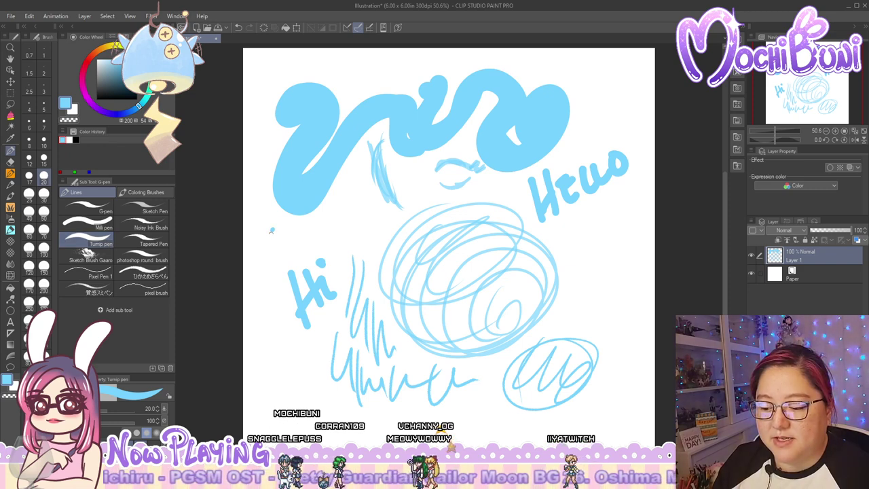
{"action": "mouse_move", "coordinate": [270, 230]}
{"action": "left_mouse_down"}
{"action": "mouse_move", "coordinate": [293, 250]}
{"action": "mouse_move", "coordinate": [324, 225]}
{"action": "mouse_move", "coordinate": [333, 245]}
{"action": "mouse_move", "coordinate": [356, 203]}
{"action": "mouse_move", "coordinate": [353, 255]}
{"action": "left_mouse_up"}
{"action": "left_click", "coordinate": [368, 209]}
{"action": "left_click_drag", "start_coordinate": [368, 209], "coordinate": [384, 235]}
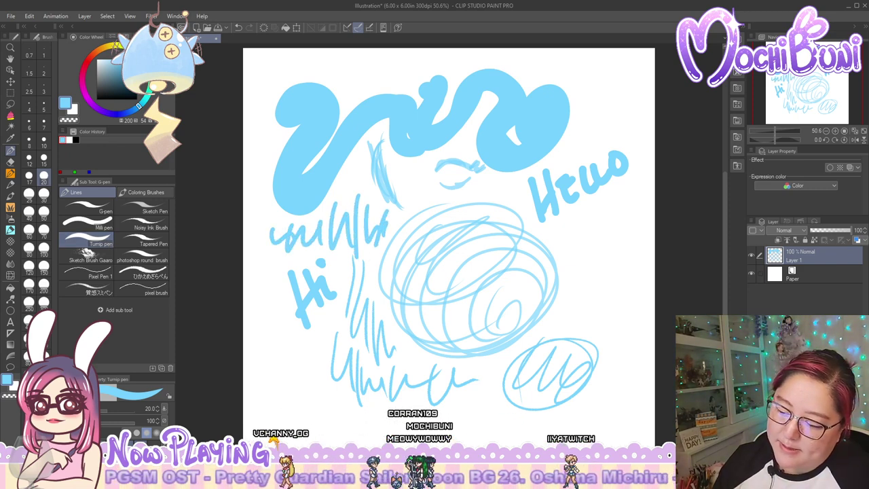
Draw curved tapering strokes below "Hello" and in the canvas's lower-left corner with the Tapered Pen at size 20
{"action": "left_click", "coordinate": [155, 243]}
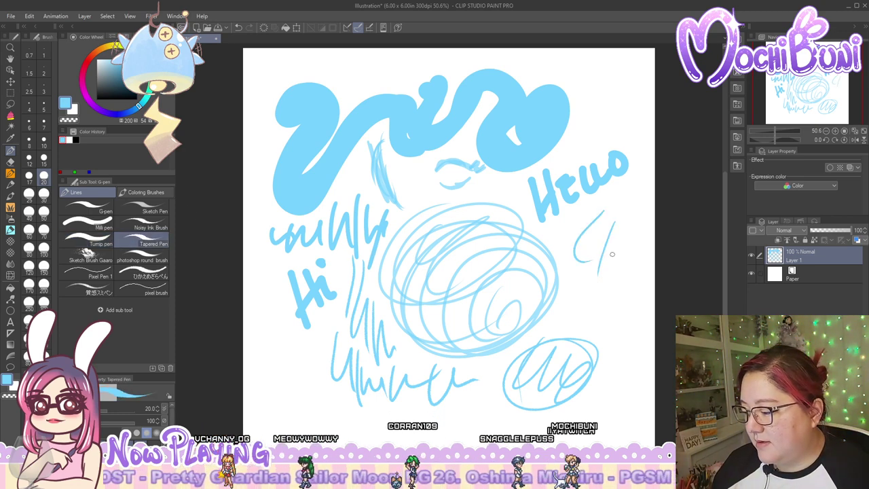
{"action": "mouse_move", "coordinate": [615, 252]}
{"action": "left_mouse_down"}
{"action": "mouse_move", "coordinate": [607, 298]}
{"action": "mouse_move", "coordinate": [586, 309]}
{"action": "left_mouse_up"}
{"action": "mouse_move", "coordinate": [622, 216]}
{"action": "left_mouse_down"}
{"action": "mouse_move", "coordinate": [601, 329]}
{"action": "mouse_move", "coordinate": [620, 312]}
{"action": "left_mouse_up"}
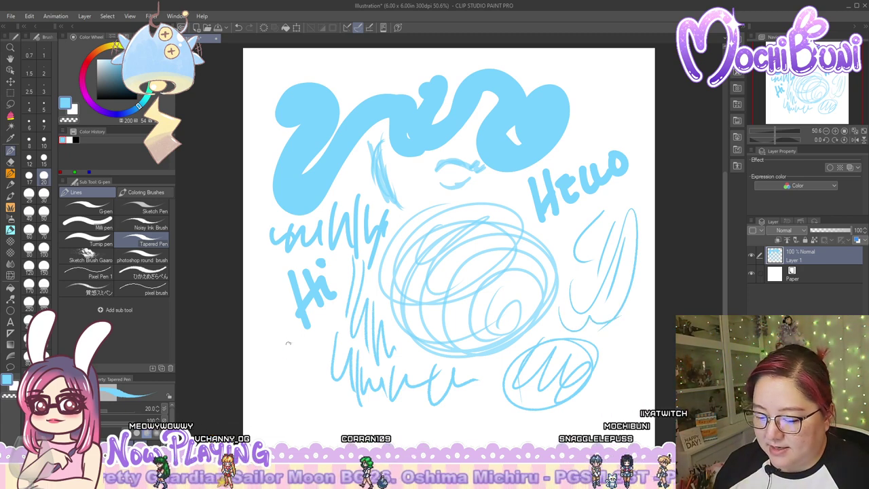
{"action": "mouse_move", "coordinate": [288, 345]}
{"action": "left_mouse_down"}
{"action": "mouse_move", "coordinate": [312, 409]}
{"action": "mouse_move", "coordinate": [347, 343]}
{"action": "mouse_move", "coordinate": [275, 393]}
{"action": "mouse_move", "coordinate": [349, 426]}
{"action": "left_mouse_up"}
Shade textured patches in the canvas's upper corners and hatch beside the scribbled oval with Sketch Brush Gaaro at size 20
{"action": "left_click", "coordinate": [87, 207]}
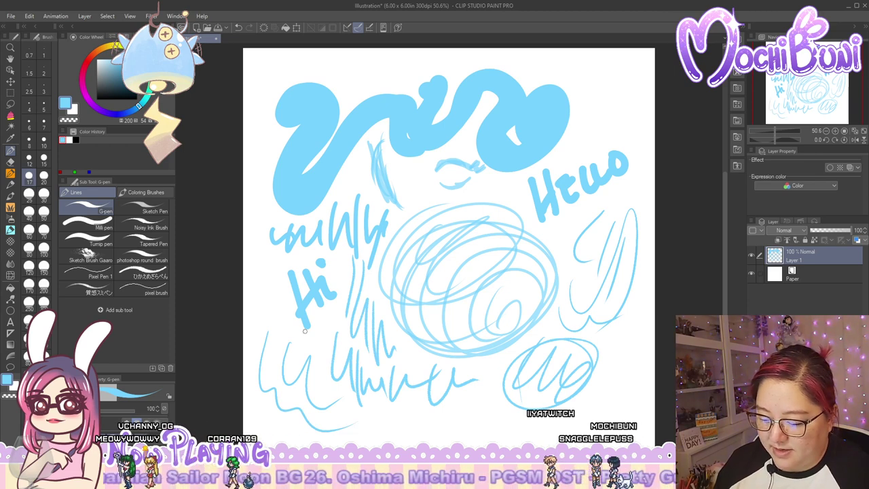
{"action": "left_click", "coordinate": [88, 257]}
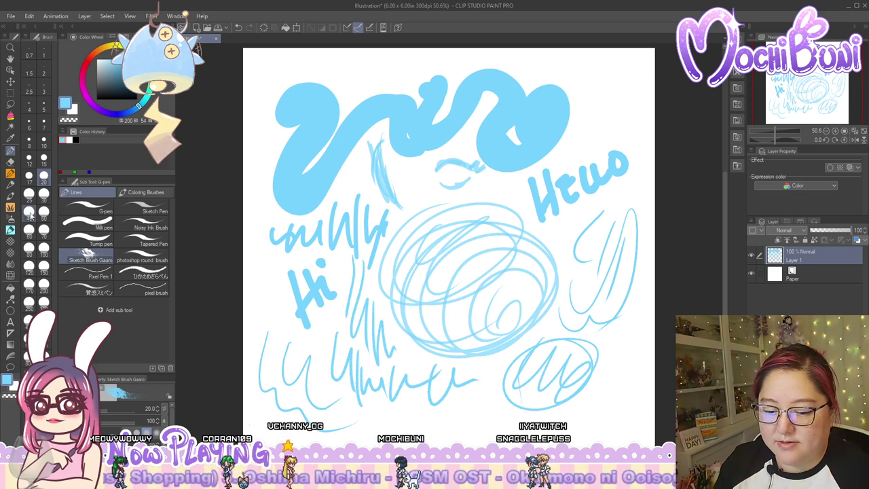
{"action": "left_click_drag", "start_coordinate": [260, 110], "coordinate": [274, 78]}
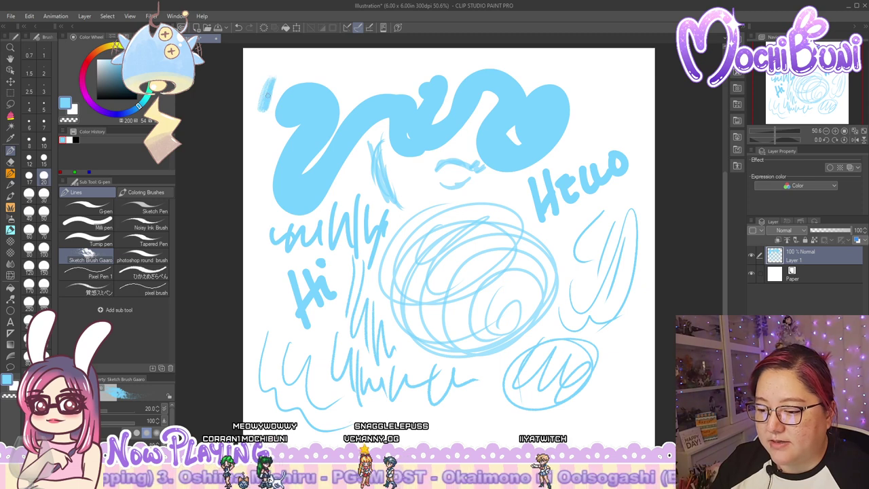
{"action": "mouse_move", "coordinate": [270, 152]}
{"action": "left_mouse_down"}
{"action": "mouse_move", "coordinate": [264, 116]}
{"action": "mouse_move", "coordinate": [267, 152]}
{"action": "left_mouse_up"}
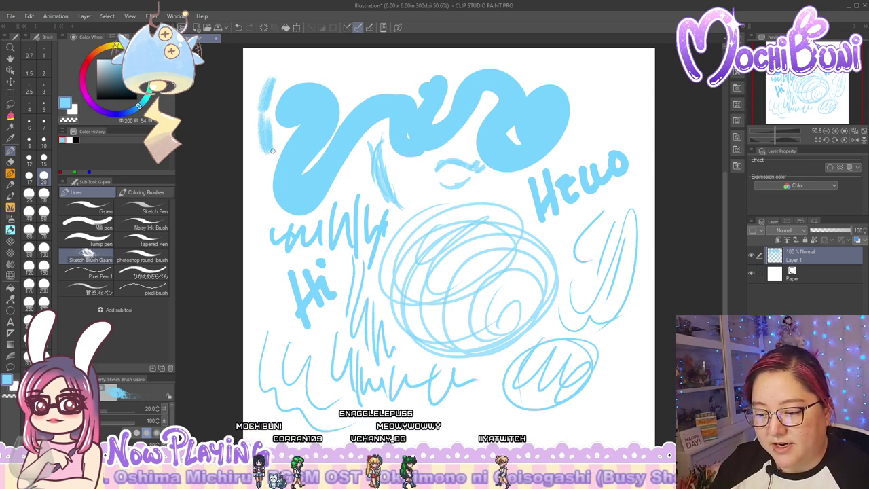
{"action": "mouse_move", "coordinate": [599, 88]}
{"action": "left_mouse_down"}
{"action": "mouse_move", "coordinate": [609, 117]}
{"action": "mouse_move", "coordinate": [610, 103]}
{"action": "left_mouse_up"}
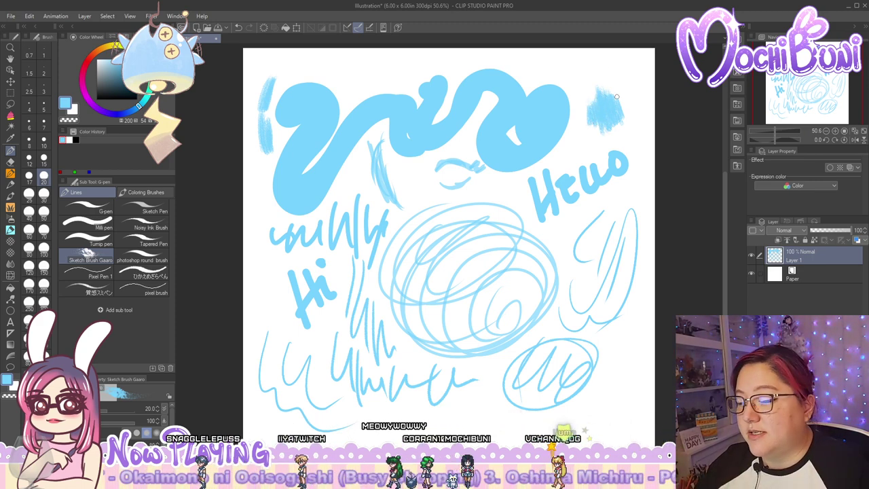
{"action": "left_click_drag", "start_coordinate": [621, 117], "coordinate": [625, 109]}
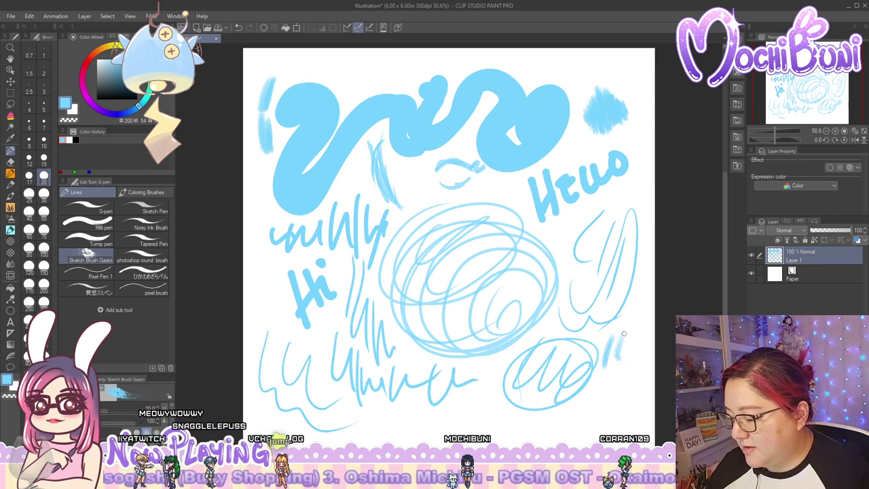
{"action": "left_click_drag", "start_coordinate": [623, 355], "coordinate": [630, 361]}
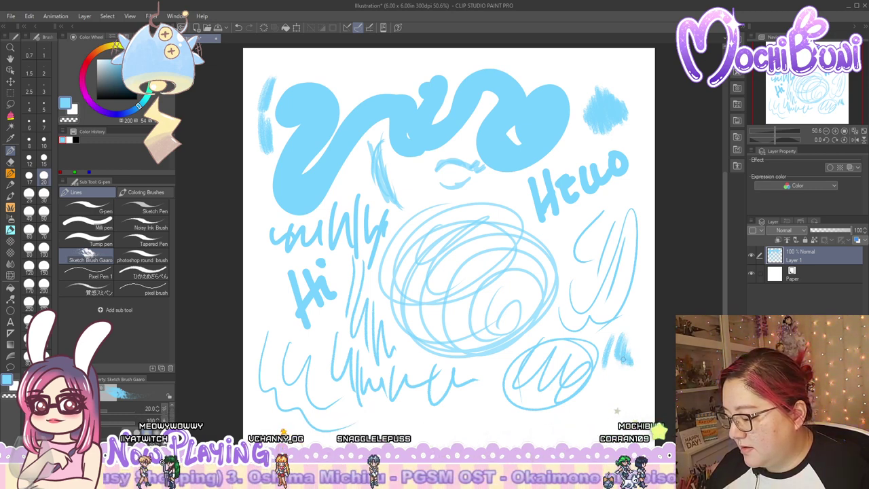
Switch the colour to purple and shade over the right edge of the blue textured patch with Sketch Brush Gaaro
{"action": "left_click", "coordinate": [92, 104]}
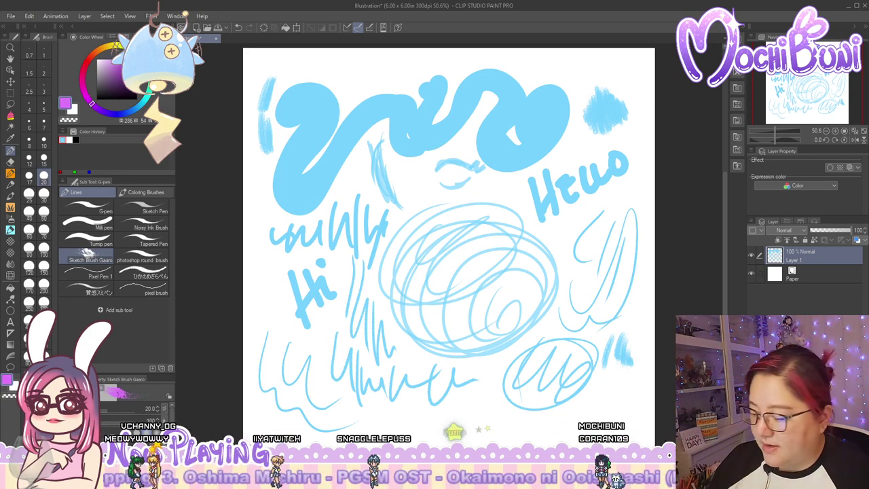
{"action": "left_click_drag", "start_coordinate": [617, 91], "coordinate": [619, 116]}
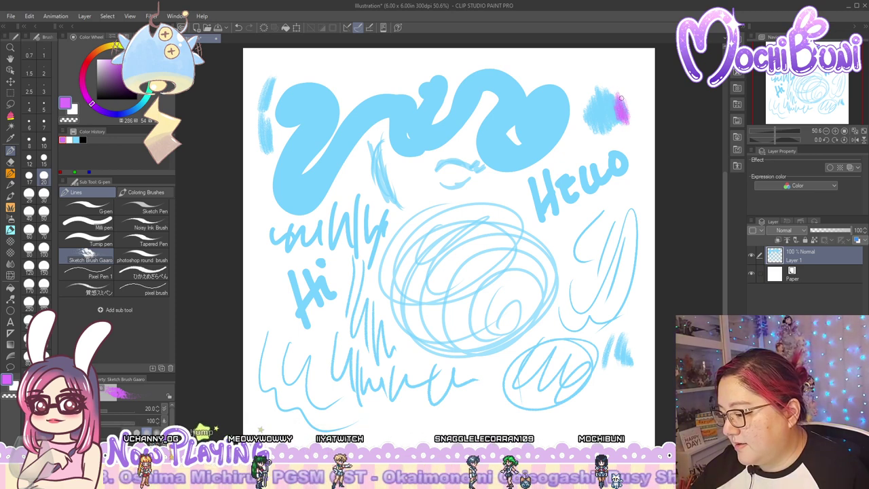
{"action": "left_click_drag", "start_coordinate": [630, 106], "coordinate": [636, 125]}
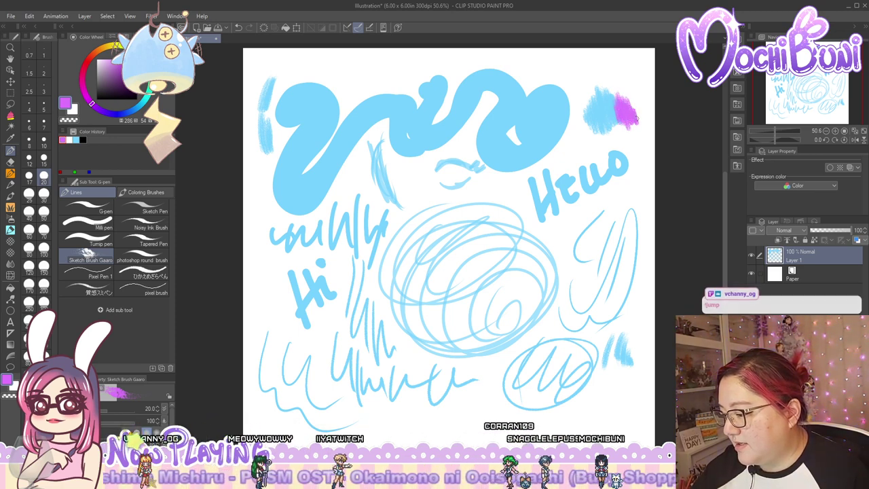
Draw purple vertical and looping strokes over the thick wavy line with the photoshop round brush at size 40
{"action": "left_click", "coordinate": [146, 260]}
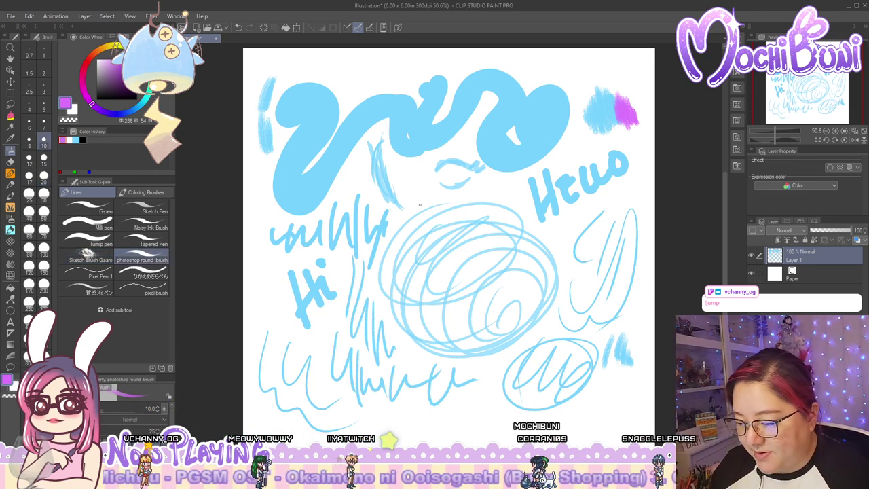
{"action": "left_click", "coordinate": [28, 211]}
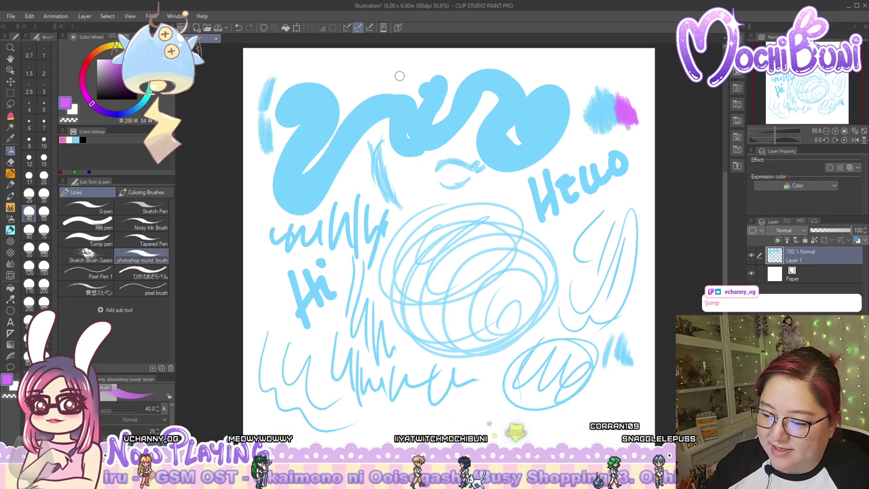
{"action": "mouse_move", "coordinate": [398, 68]}
{"action": "left_mouse_down"}
{"action": "mouse_move", "coordinate": [394, 148]}
{"action": "mouse_move", "coordinate": [417, 158]}
{"action": "left_mouse_up"}
{"action": "left_click_drag", "start_coordinate": [426, 61], "coordinate": [429, 129]}
{"action": "left_click_drag", "start_coordinate": [440, 61], "coordinate": [433, 167]}
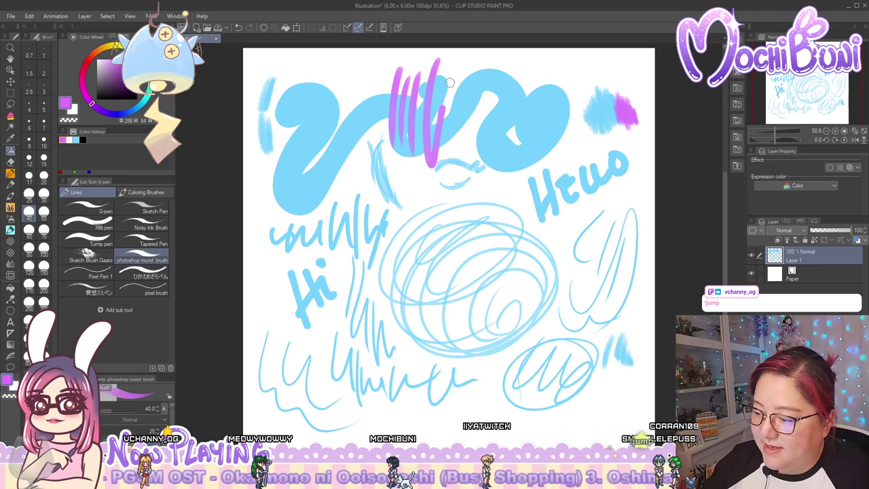
{"action": "left_click_drag", "start_coordinate": [449, 92], "coordinate": [445, 149]}
{"action": "mouse_move", "coordinate": [465, 76]}
{"action": "left_mouse_down"}
{"action": "mouse_move", "coordinate": [463, 103]}
{"action": "mouse_move", "coordinate": [462, 145]}
{"action": "left_mouse_up"}
{"action": "mouse_move", "coordinate": [468, 96]}
{"action": "left_mouse_down"}
{"action": "mouse_move", "coordinate": [478, 145]}
{"action": "mouse_move", "coordinate": [506, 127]}
{"action": "left_mouse_up"}
{"action": "left_click_drag", "start_coordinate": [510, 68], "coordinate": [535, 154]}
{"action": "mouse_move", "coordinate": [534, 81]}
{"action": "left_mouse_down"}
{"action": "mouse_move", "coordinate": [532, 117]}
{"action": "mouse_move", "coordinate": [554, 95]}
{"action": "mouse_move", "coordinate": [576, 120]}
{"action": "left_mouse_up"}
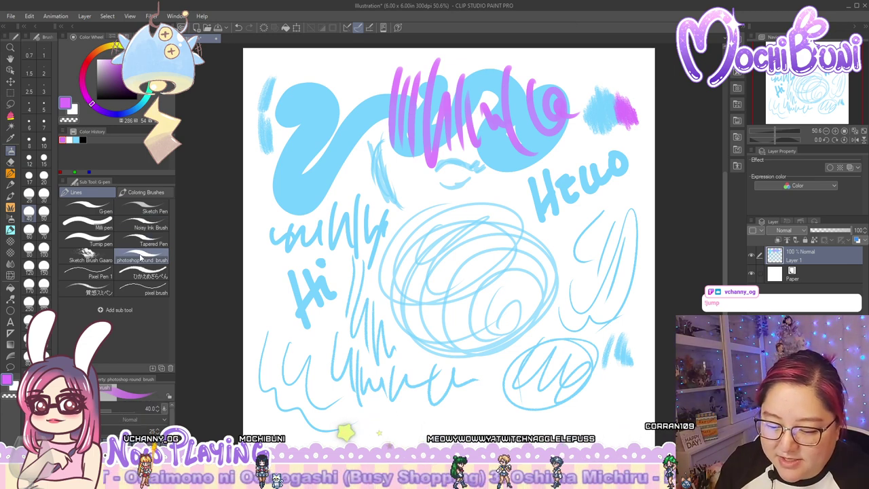
Move the photoshop round brush up to directly below the Sketch Pen in the Lines group
{"action": "mouse_move", "coordinate": [137, 256]}
{"action": "left_mouse_down"}
{"action": "mouse_move", "coordinate": [146, 232]}
{"action": "mouse_move", "coordinate": [170, 229]}
{"action": "left_mouse_up"}
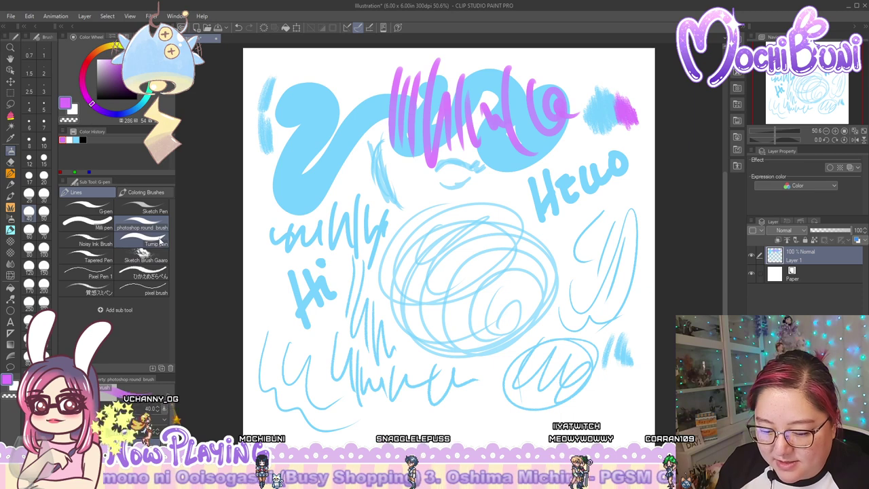
{"action": "left_click", "coordinate": [166, 252]}
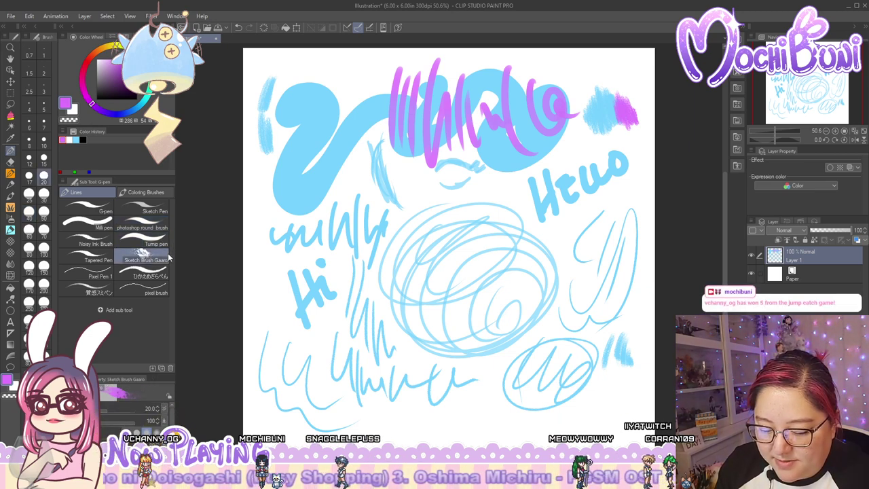
{"action": "left_click_drag", "start_coordinate": [168, 258], "coordinate": [168, 367]}
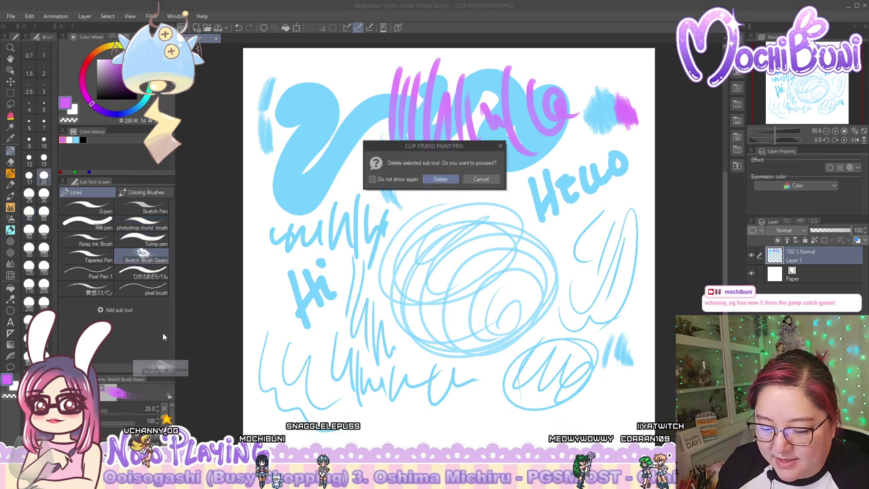
{"action": "left_click", "coordinate": [479, 180]}
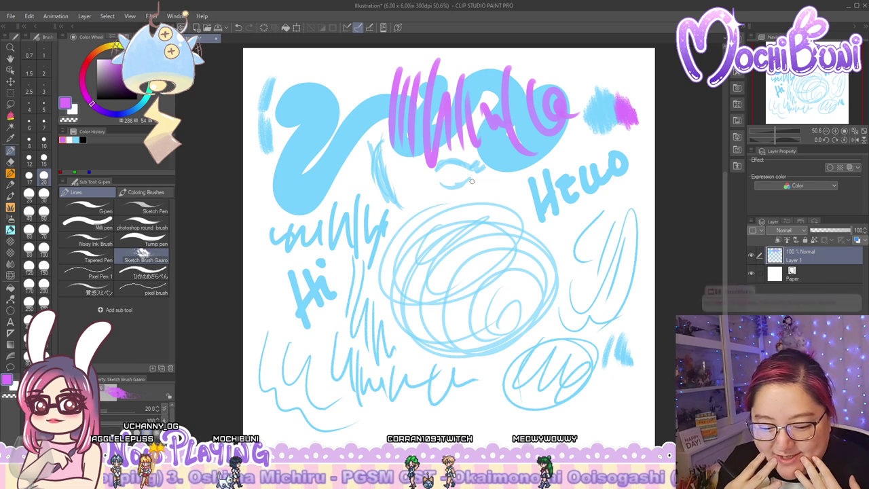
Combine the Liquify tool with the Blend tool and merge the Liquify sub tool into the Blend group
{"action": "left_click", "coordinate": [10, 275]}
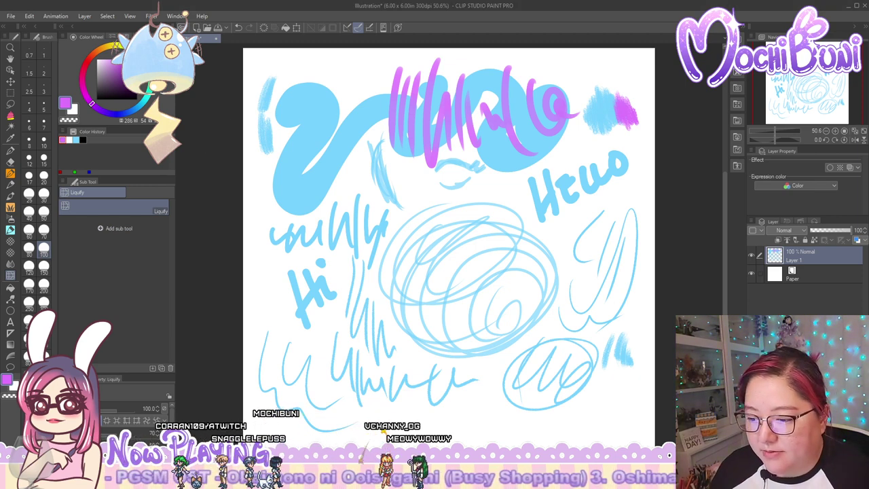
{"action": "left_click", "coordinate": [10, 266]}
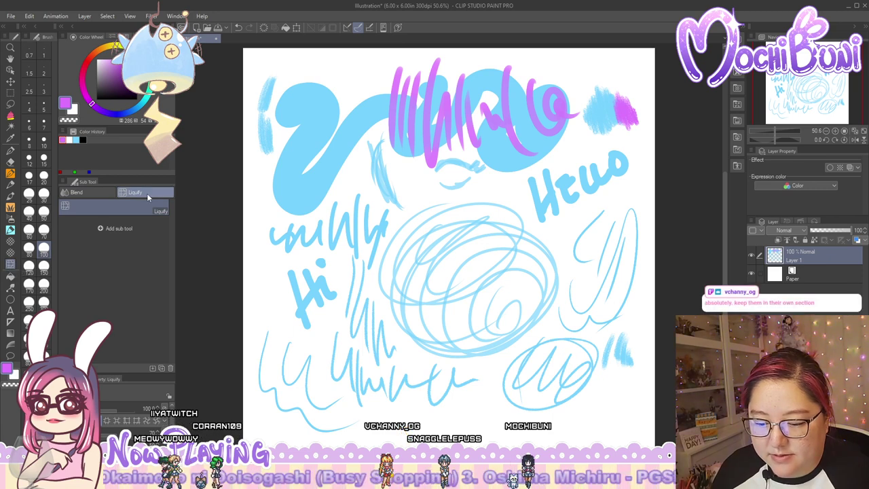
{"action": "mouse_move", "coordinate": [147, 193]}
{"action": "left_mouse_down"}
{"action": "mouse_move", "coordinate": [96, 196]}
{"action": "mouse_move", "coordinate": [102, 211]}
{"action": "mouse_move", "coordinate": [87, 194]}
{"action": "left_mouse_up"}
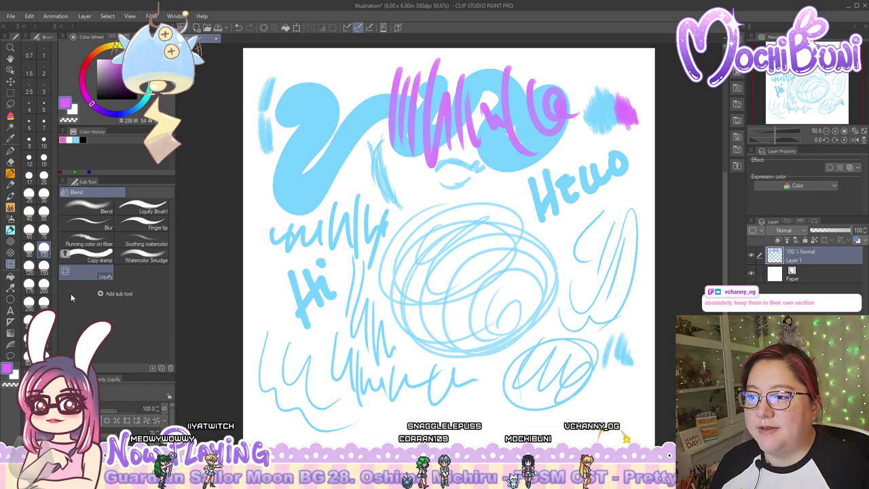
Split the Noisy Ink Brush off from the Lines group into a new sub tool group of its own
{"action": "left_click", "coordinate": [11, 150]}
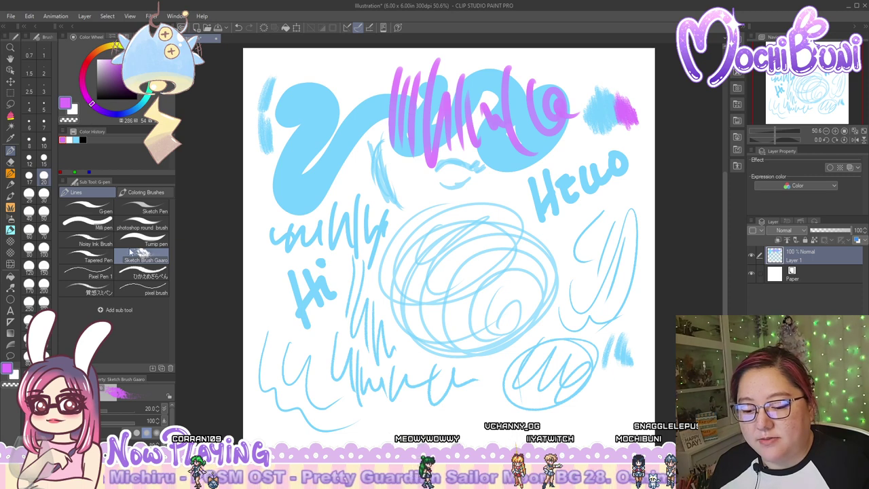
{"action": "left_click", "coordinate": [104, 248]}
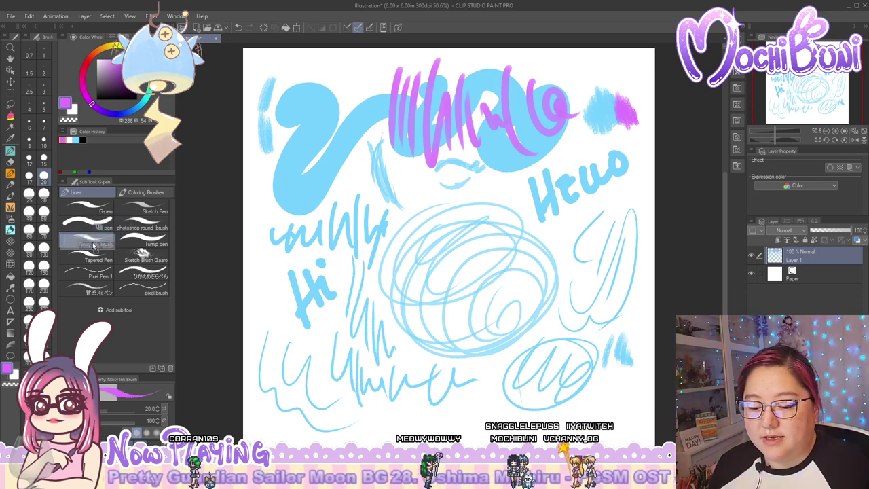
{"action": "mouse_move", "coordinate": [82, 243]}
{"action": "left_mouse_down"}
{"action": "mouse_move", "coordinate": [119, 234]}
{"action": "mouse_move", "coordinate": [169, 197]}
{"action": "mouse_move", "coordinate": [89, 194]}
{"action": "mouse_move", "coordinate": [171, 197]}
{"action": "mouse_move", "coordinate": [162, 193]}
{"action": "left_mouse_up"}
Move the Turnip pen, Tapered Pen and Sketch Brush Gaaro from the Lines group into the Noisy Ink Brush group
{"action": "left_click", "coordinate": [77, 192]}
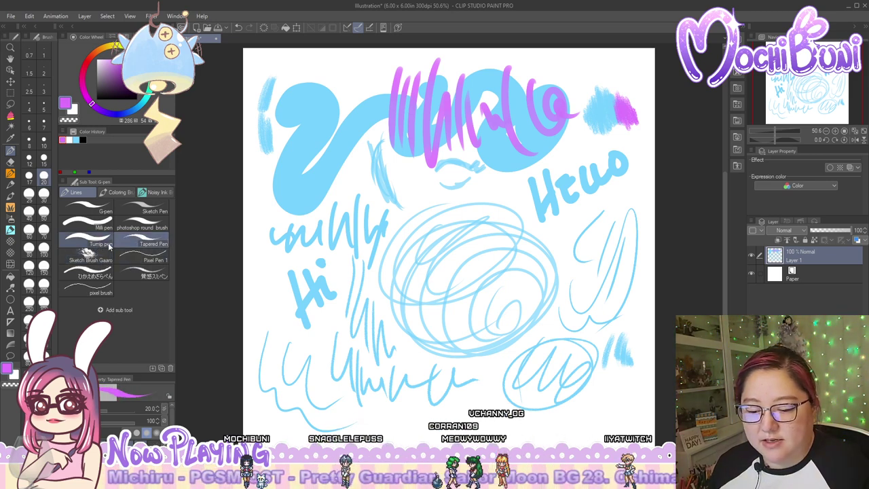
{"action": "left_click_drag", "start_coordinate": [101, 244], "coordinate": [158, 195]}
{"action": "left_click_drag", "start_coordinate": [100, 240], "coordinate": [162, 191]}
{"action": "left_click", "coordinate": [163, 193]}
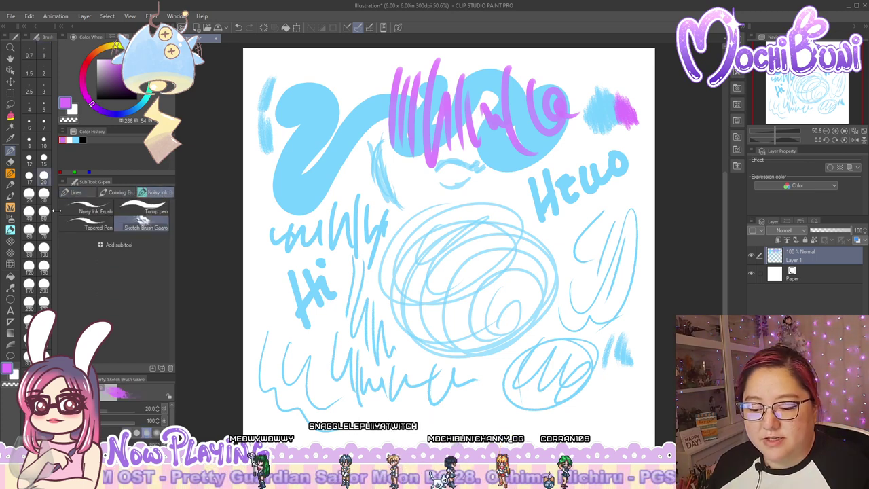
Rename the Noisy Ink Brush group as Reject Brushes
{"action": "left_click", "coordinate": [101, 212]}
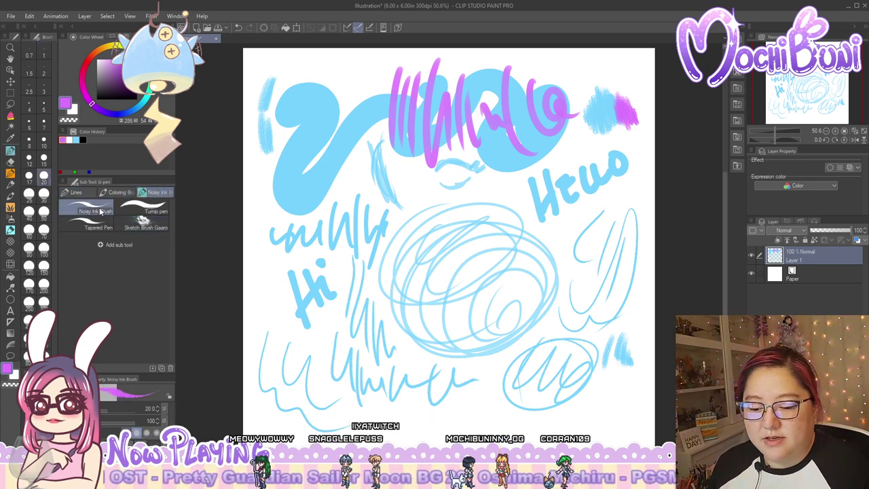
{"action": "right_click", "coordinate": [158, 196]}
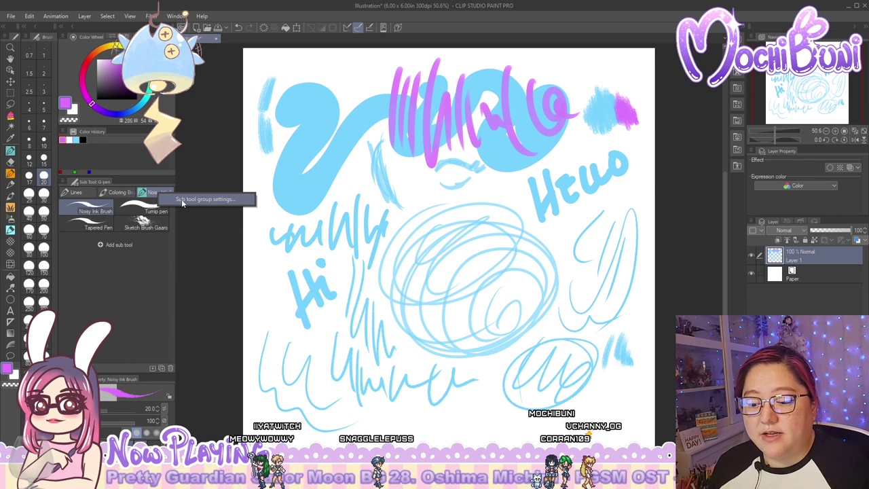
{"action": "left_click", "coordinate": [181, 199]}
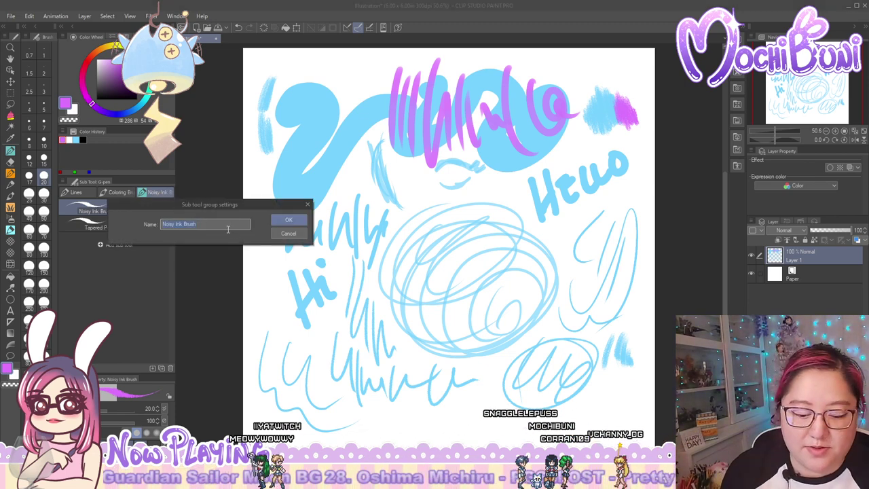
{"action": "type", "text": "Reject Brushes"}
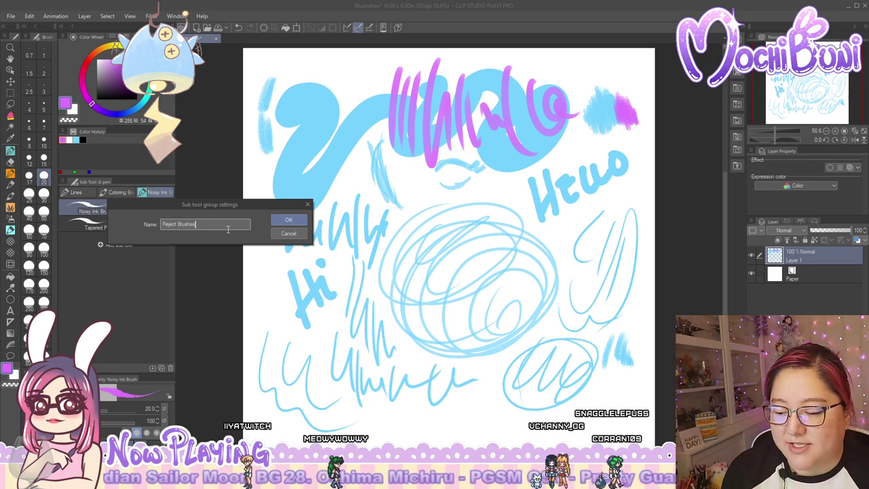
{"action": "key", "text": "Return"}
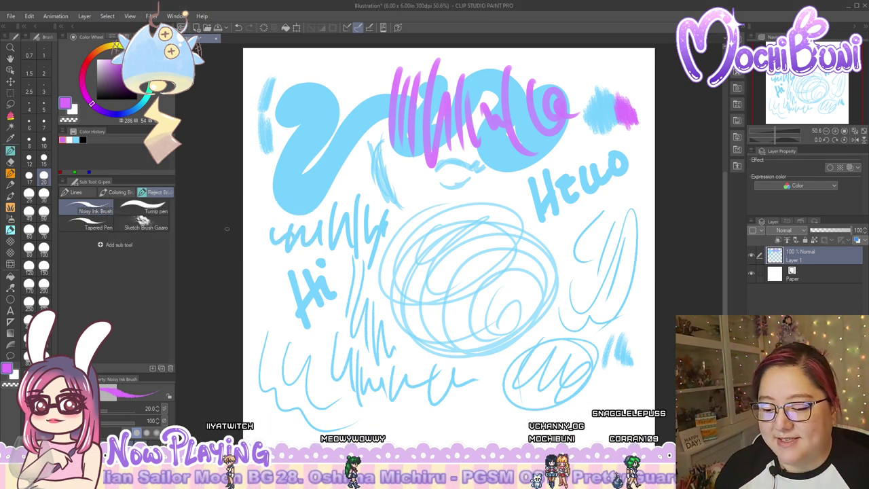
Separate the Reject Brushes group from the G-pen tool as its own tool, placed directly below the Blend tool
{"action": "left_click", "coordinate": [80, 194]}
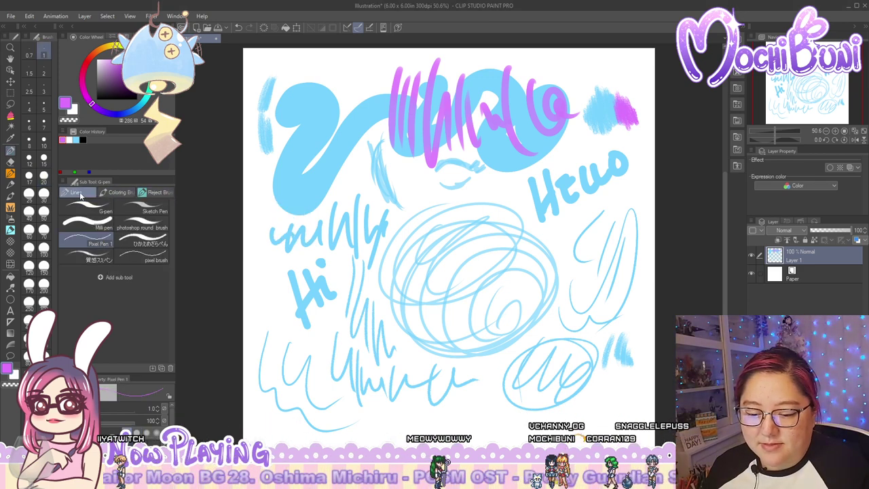
{"action": "left_click", "coordinate": [159, 195]}
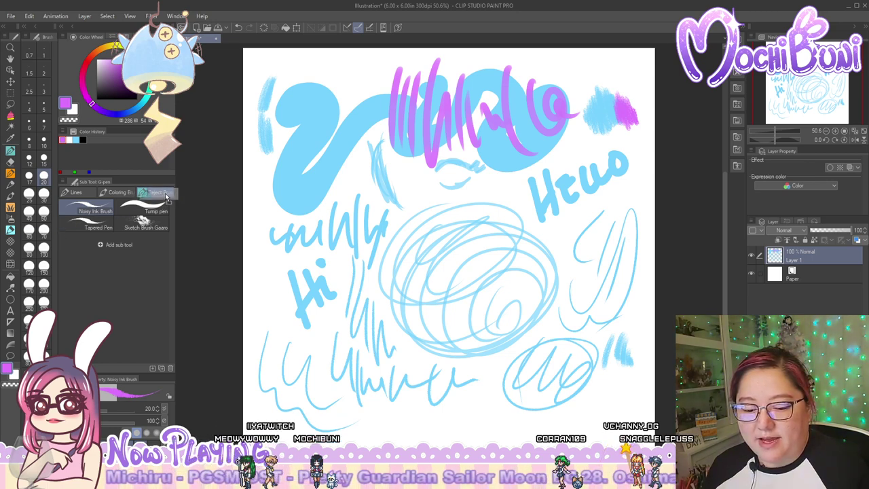
{"action": "left_click_drag", "start_coordinate": [14, 270], "coordinate": [12, 274]}
{"action": "left_click", "coordinate": [11, 275]}
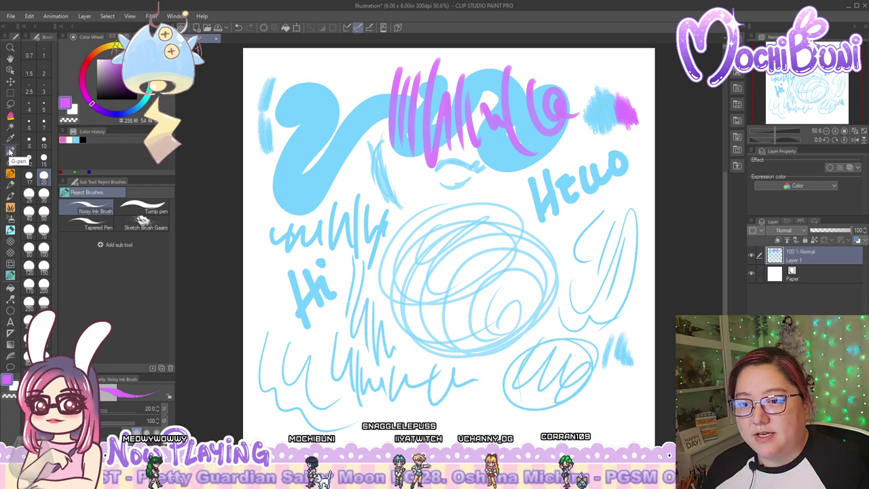
Move the pixel brush next to Pixel Pen 1 in the Lines group of the G-pen tool
{"action": "left_click", "coordinate": [10, 150]}
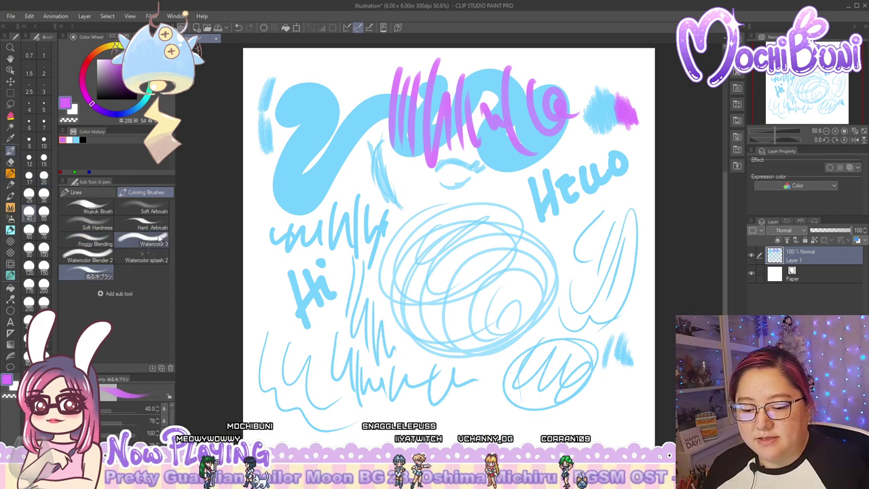
{"action": "left_click", "coordinate": [76, 192]}
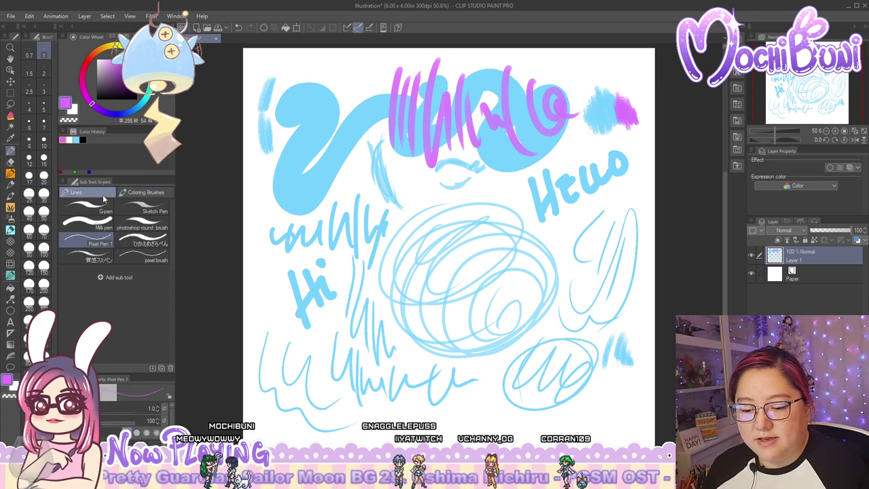
{"action": "left_click", "coordinate": [129, 250]}
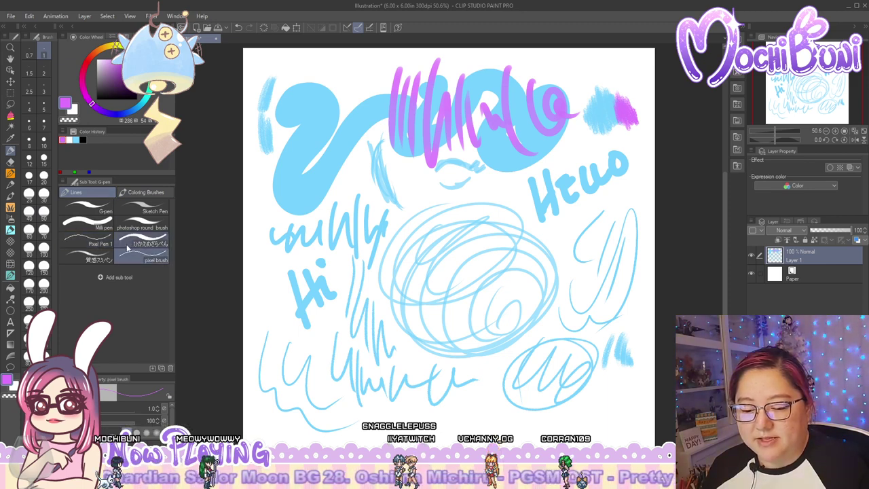
{"action": "left_click_drag", "start_coordinate": [129, 258], "coordinate": [119, 241]}
Draw purple looping strokes across the canvas's upper middle and down its right side with the ひかえめざらぺん brush at size 20
{"action": "left_click", "coordinate": [92, 259]}
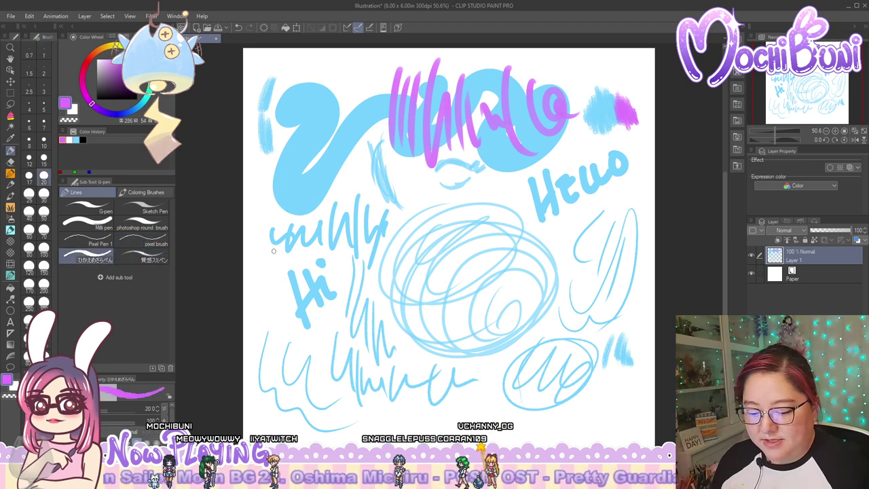
{"action": "left_click_drag", "start_coordinate": [342, 157], "coordinate": [360, 188]}
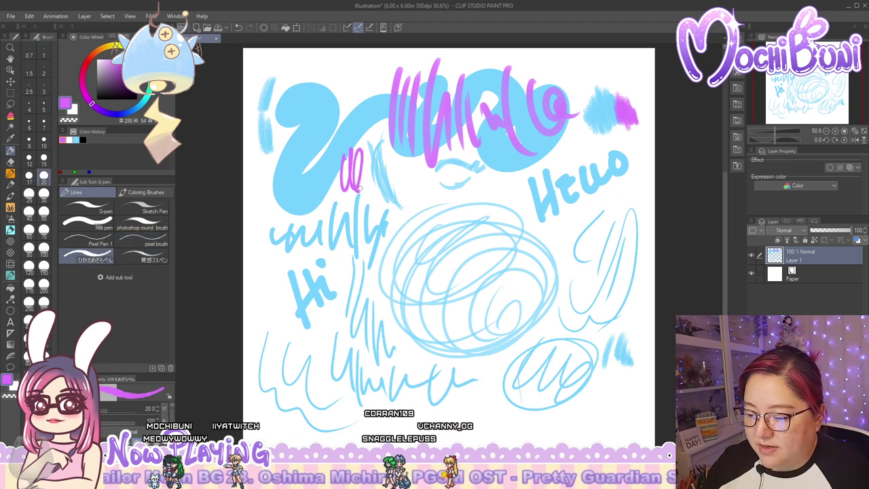
{"action": "left_click_drag", "start_coordinate": [339, 142], "coordinate": [369, 239]}
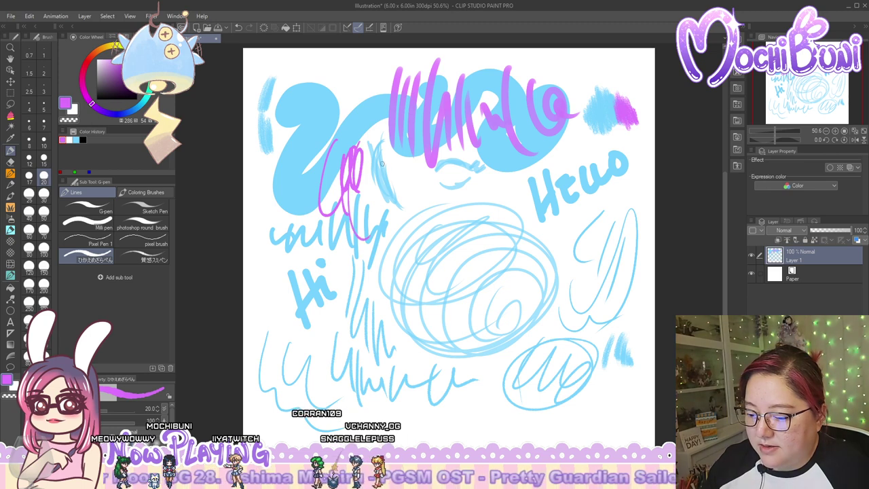
{"action": "mouse_move", "coordinate": [370, 197]}
{"action": "left_mouse_down"}
{"action": "mouse_move", "coordinate": [474, 197]}
{"action": "mouse_move", "coordinate": [578, 244]}
{"action": "mouse_move", "coordinate": [598, 218]}
{"action": "mouse_move", "coordinate": [614, 231]}
{"action": "mouse_move", "coordinate": [620, 224]}
{"action": "left_mouse_up"}
{"action": "mouse_move", "coordinate": [574, 254]}
{"action": "left_mouse_down"}
{"action": "mouse_move", "coordinate": [601, 333]}
{"action": "mouse_move", "coordinate": [621, 281]}
{"action": "mouse_move", "coordinate": [613, 343]}
{"action": "left_mouse_up"}
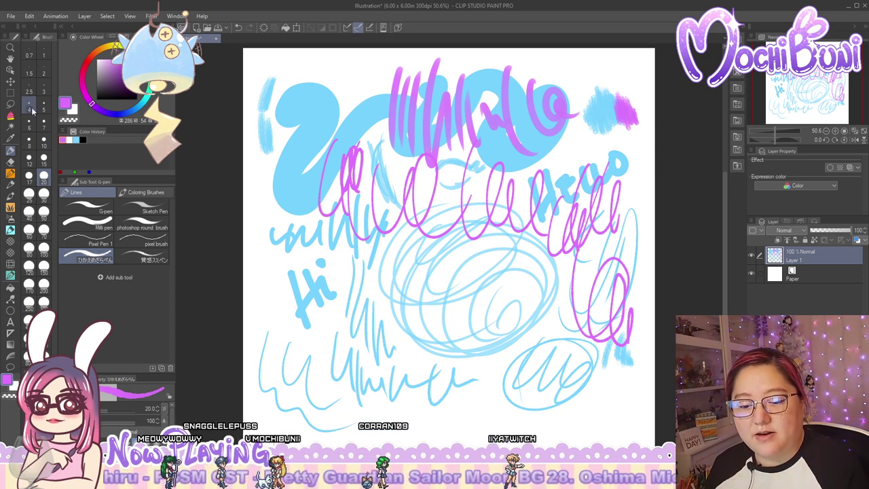
Move the ひかえめざらぺん brush out of the Lines group and into the Reject Brushes group
{"action": "mouse_move", "coordinate": [78, 259]}
{"action": "left_mouse_down"}
{"action": "mouse_move", "coordinate": [58, 262]}
{"action": "mouse_move", "coordinate": [88, 255]}
{"action": "mouse_move", "coordinate": [11, 264]}
{"action": "left_mouse_up"}
{"action": "left_click", "coordinate": [11, 265]}
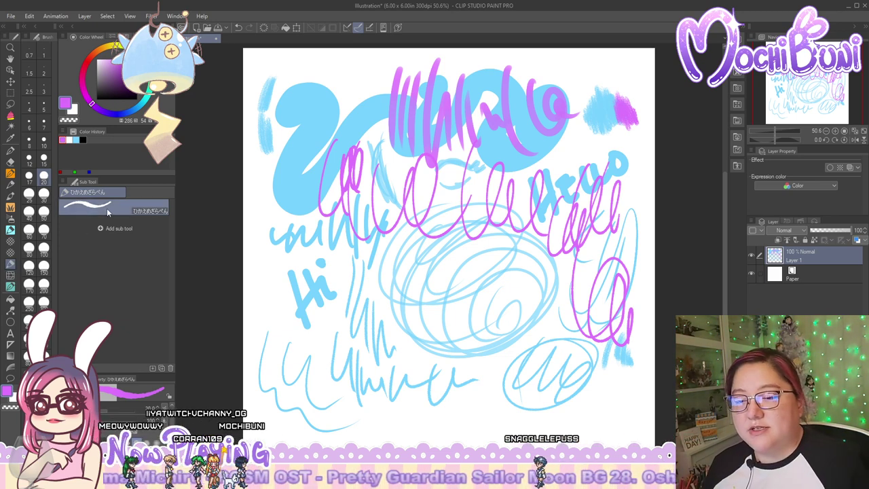
{"action": "left_click_drag", "start_coordinate": [110, 206], "coordinate": [15, 289]}
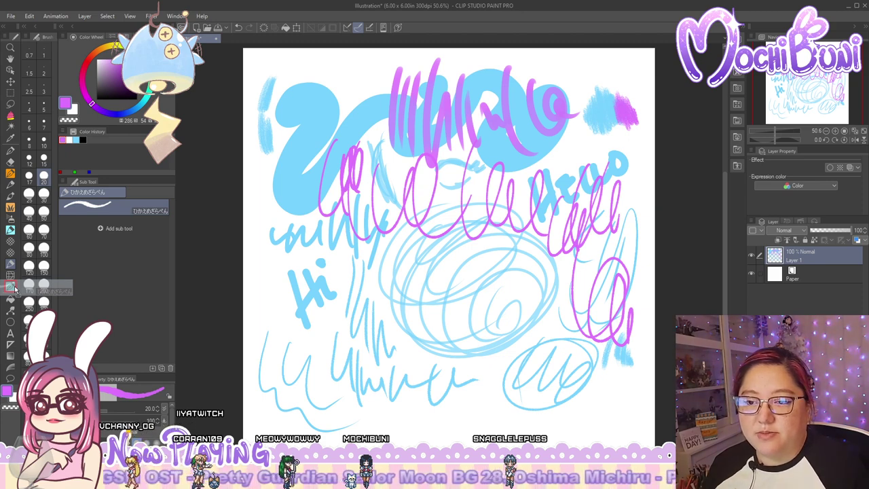
{"action": "left_click_drag", "start_coordinate": [15, 289], "coordinate": [15, 289]}
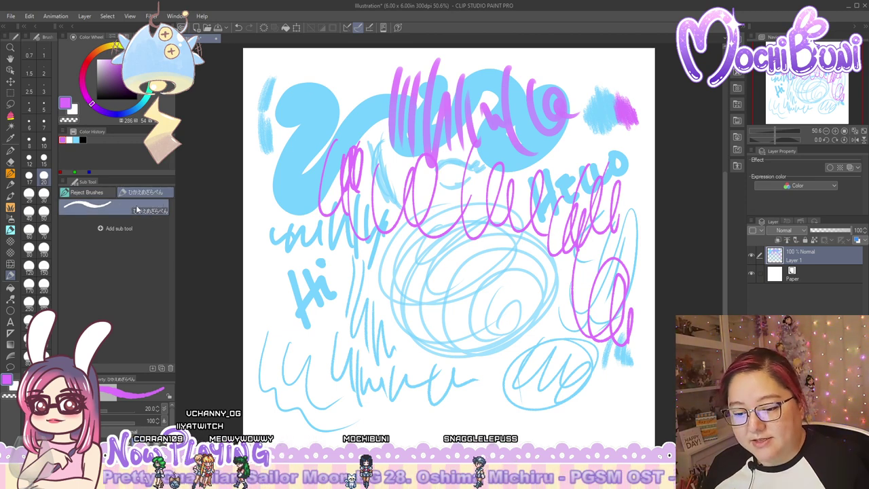
{"action": "mouse_move", "coordinate": [121, 213]}
{"action": "left_mouse_down"}
{"action": "mouse_move", "coordinate": [112, 217]}
{"action": "mouse_move", "coordinate": [97, 194]}
{"action": "left_mouse_up"}
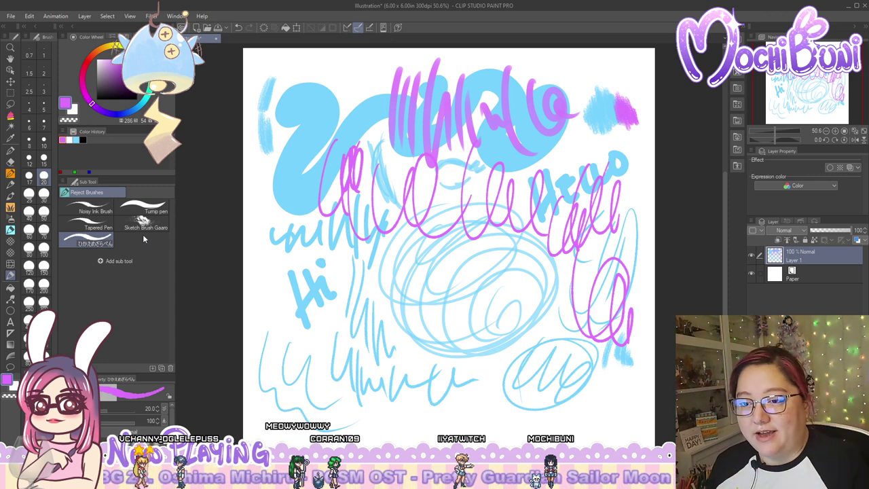
Test the 質感スミペン brush with thin purple strokes at size 7 and broad shading over the wavy line's left end at size 120
{"action": "left_click", "coordinate": [11, 152]}
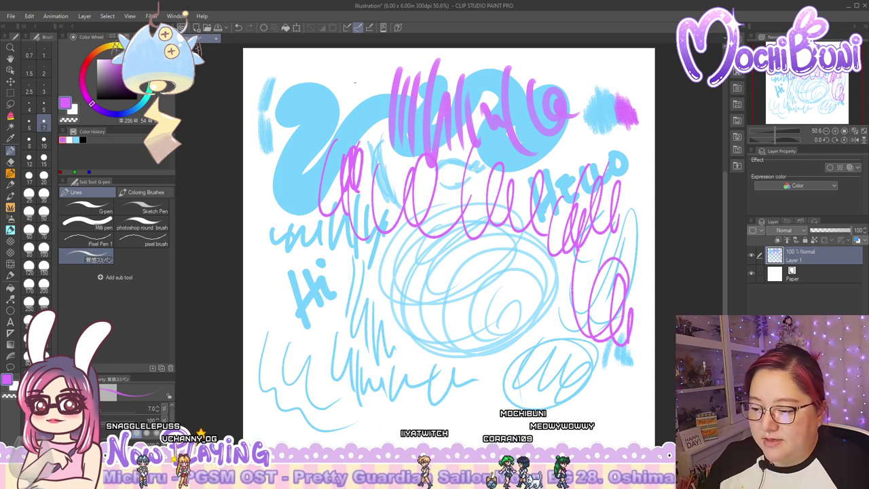
{"action": "left_click_drag", "start_coordinate": [349, 79], "coordinate": [365, 95]}
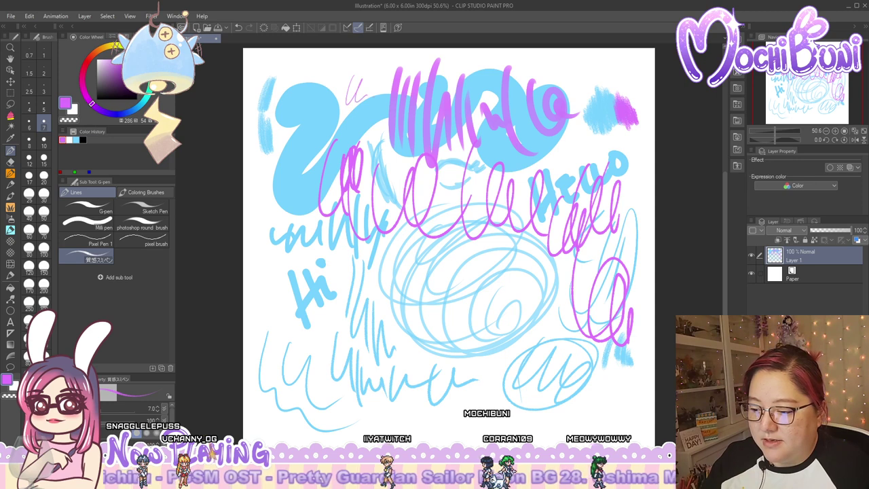
{"action": "left_click", "coordinate": [28, 271]}
{"action": "mouse_move", "coordinate": [326, 117]}
{"action": "left_mouse_down"}
{"action": "mouse_move", "coordinate": [286, 163]}
{"action": "mouse_move", "coordinate": [289, 211]}
{"action": "mouse_move", "coordinate": [242, 214]}
{"action": "left_mouse_up"}
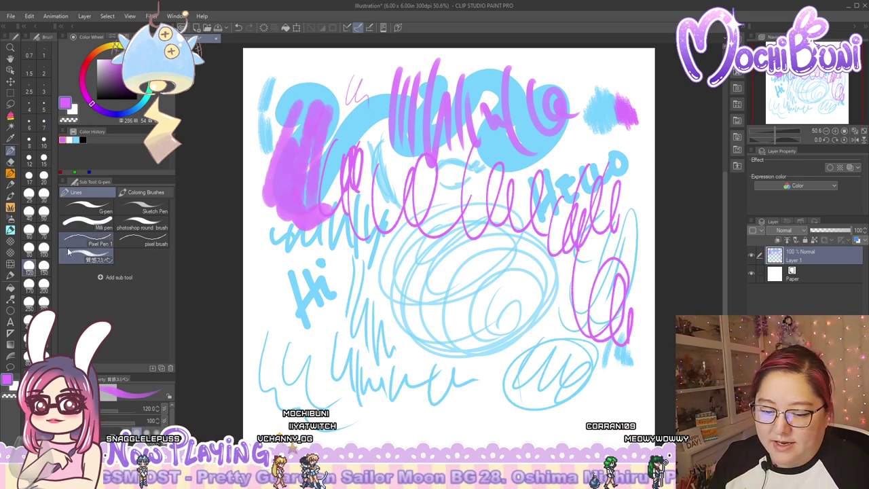
Draw purple vertical strokes and a dense patch over the large scribbled circle with the 質感スミペン brush at size 60
{"action": "left_click", "coordinate": [29, 250]}
{"action": "left_click", "coordinate": [30, 232]}
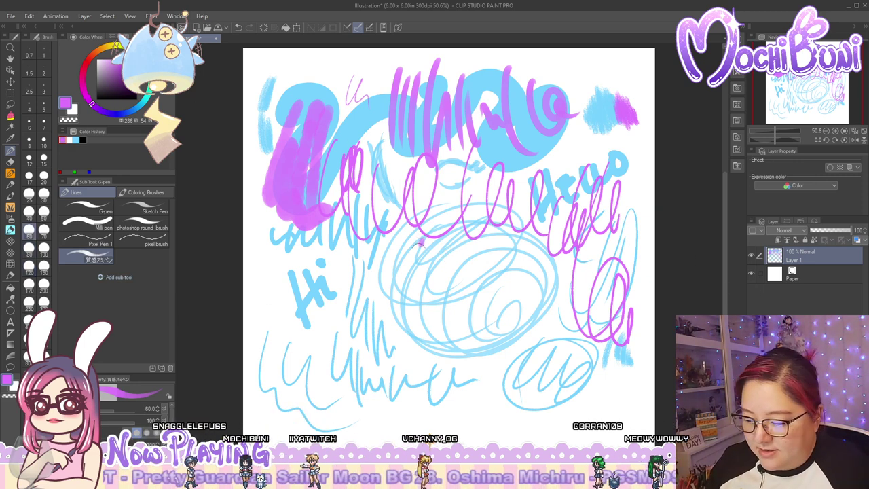
{"action": "left_click_drag", "start_coordinate": [416, 246], "coordinate": [421, 309]}
{"action": "mouse_move", "coordinate": [434, 250]}
{"action": "left_mouse_down"}
{"action": "mouse_move", "coordinate": [441, 318]}
{"action": "mouse_move", "coordinate": [450, 314]}
{"action": "left_mouse_up"}
{"action": "left_click_drag", "start_coordinate": [467, 265], "coordinate": [470, 313]}
{"action": "mouse_move", "coordinate": [489, 254]}
{"action": "left_mouse_down"}
{"action": "mouse_move", "coordinate": [497, 352]}
{"action": "mouse_move", "coordinate": [507, 267]}
{"action": "mouse_move", "coordinate": [525, 289]}
{"action": "mouse_move", "coordinate": [546, 264]}
{"action": "mouse_move", "coordinate": [540, 344]}
{"action": "mouse_move", "coordinate": [559, 277]}
{"action": "mouse_move", "coordinate": [562, 339]}
{"action": "left_mouse_up"}
{"action": "mouse_move", "coordinate": [415, 242]}
{"action": "left_mouse_down"}
{"action": "mouse_move", "coordinate": [424, 319]}
{"action": "mouse_move", "coordinate": [403, 323]}
{"action": "left_mouse_up"}
{"action": "left_click_drag", "start_coordinate": [403, 261], "coordinate": [400, 330]}
{"action": "left_click_drag", "start_coordinate": [394, 235], "coordinate": [396, 330]}
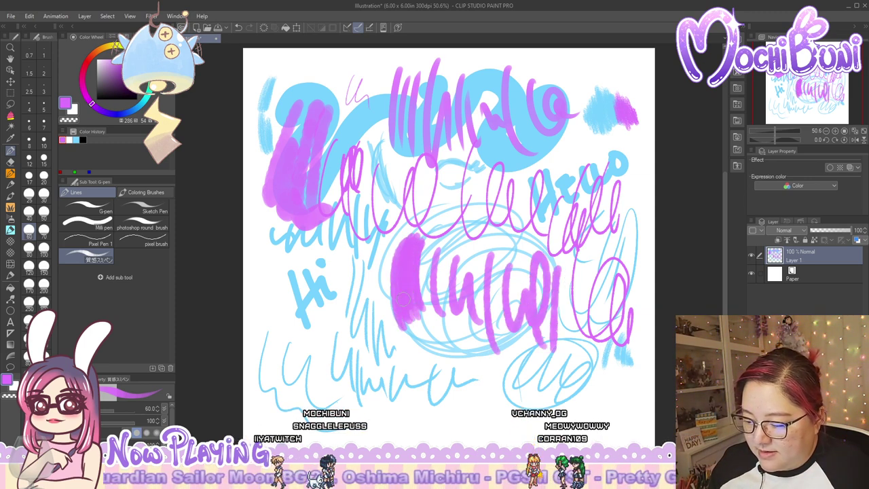
Switch the colour to light orange and shade over the right half of the dense purple patch with 質感スミペン
{"action": "left_click", "coordinate": [103, 48]}
{"action": "left_click_drag", "start_coordinate": [421, 244], "coordinate": [427, 302]}
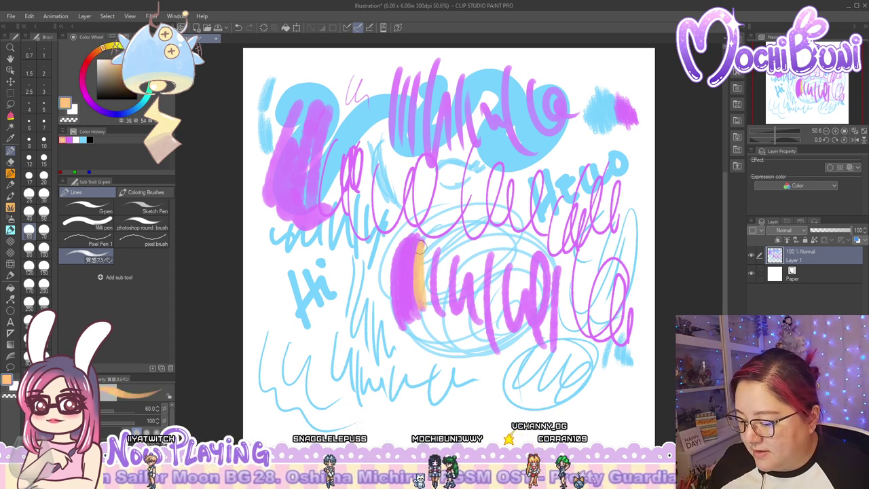
{"action": "mouse_move", "coordinate": [417, 243]}
{"action": "left_mouse_down"}
{"action": "mouse_move", "coordinate": [415, 325]}
{"action": "mouse_move", "coordinate": [407, 317]}
{"action": "left_mouse_up"}
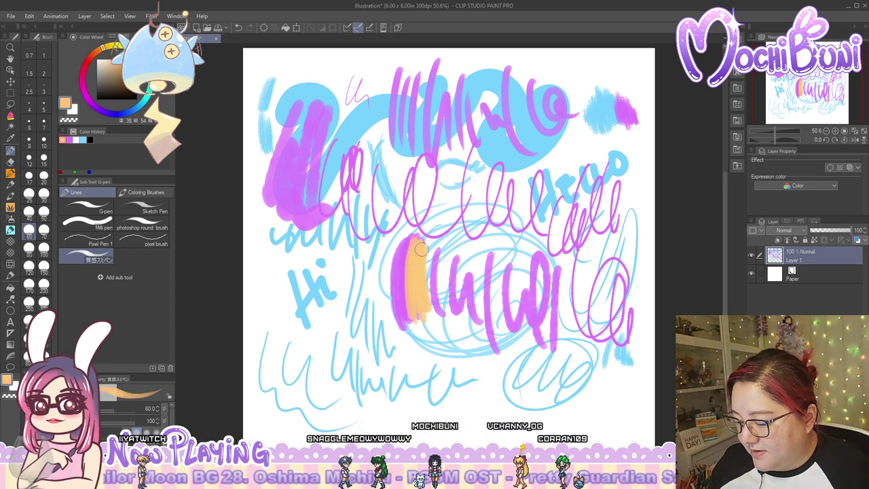
{"action": "left_click_drag", "start_coordinate": [422, 249], "coordinate": [427, 312]}
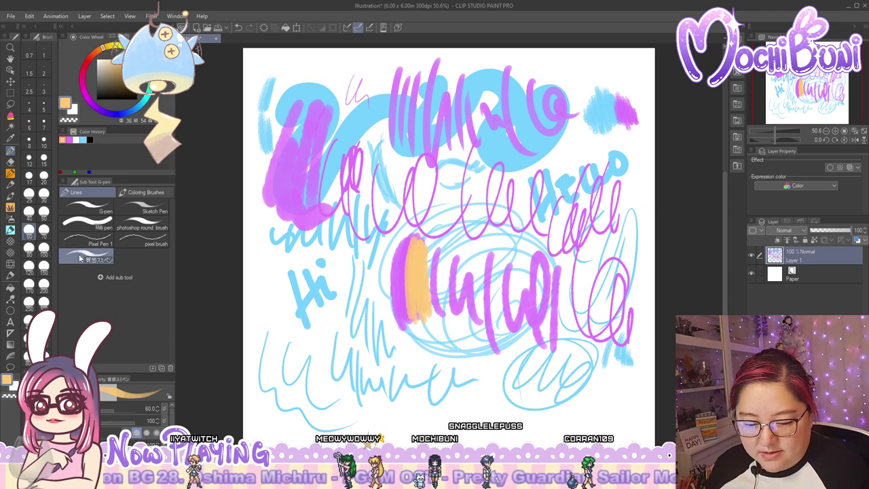
Move the 質感スミペン brush out of the Lines group into the Reject Brushes group, and return to the Lines group
{"action": "left_click_drag", "start_coordinate": [83, 258], "coordinate": [11, 277]}
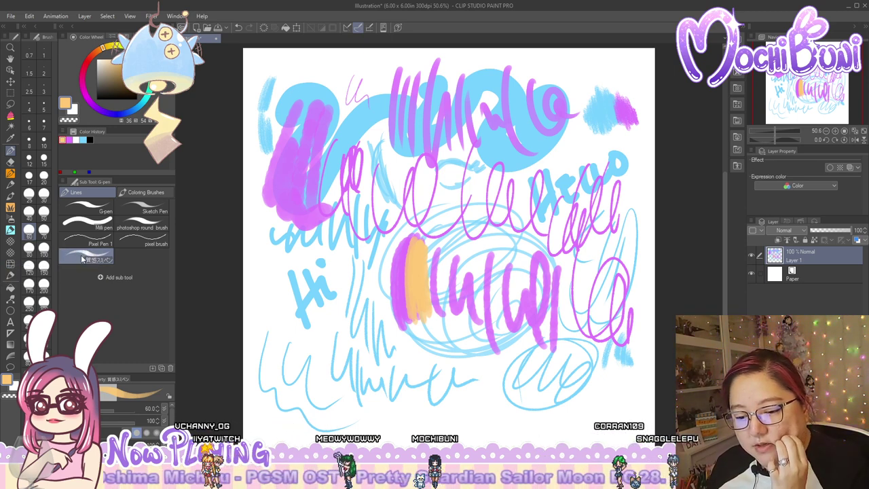
{"action": "right_click", "coordinate": [8, 278]}
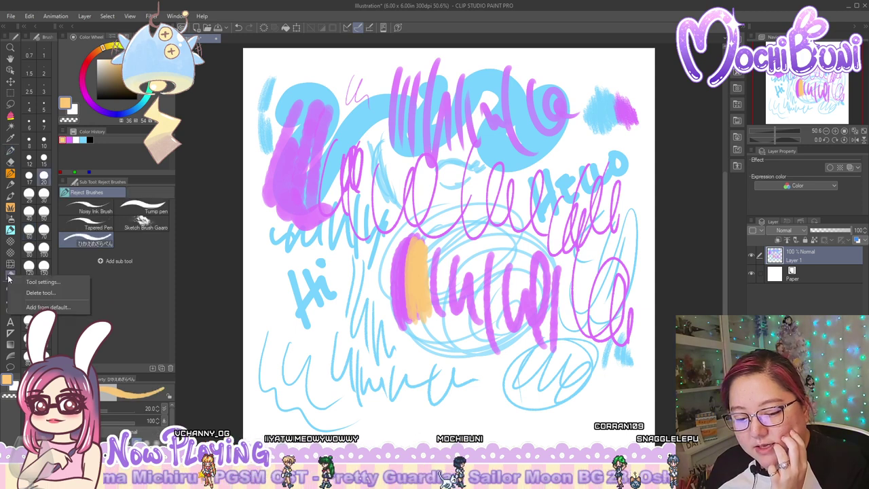
{"action": "left_click", "coordinate": [127, 274]}
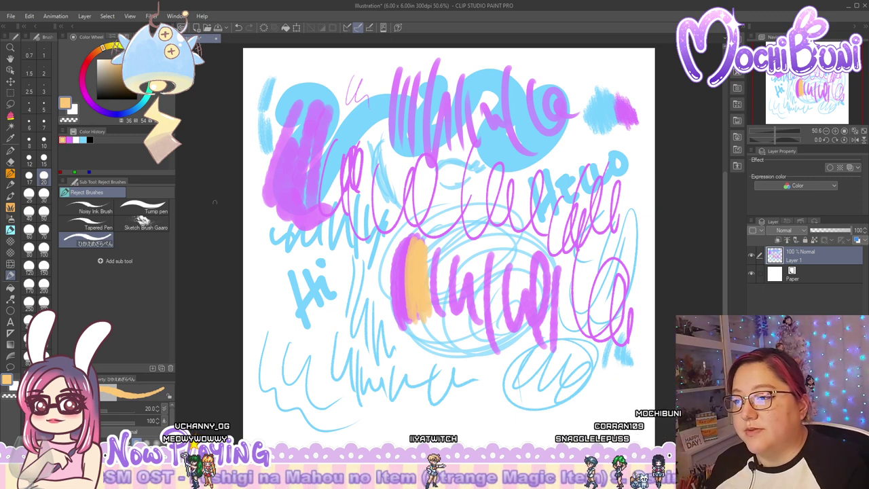
{"action": "left_click", "coordinate": [11, 150]}
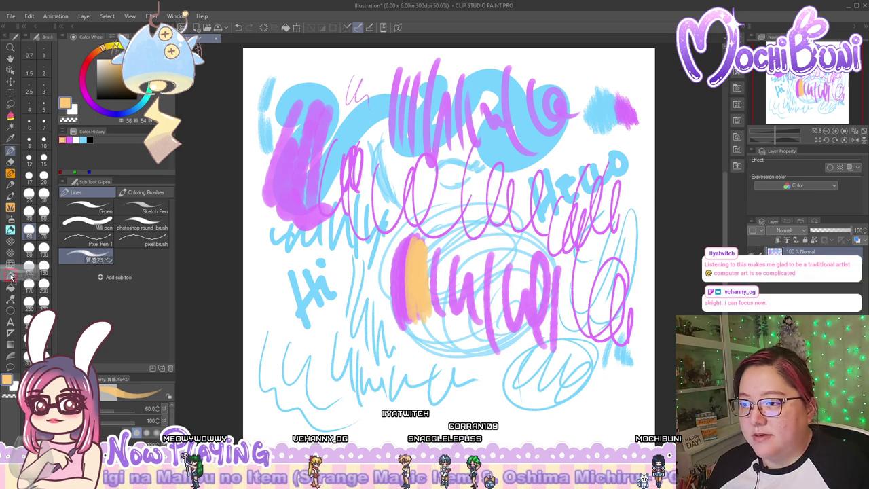
{"action": "left_click_drag", "start_coordinate": [11, 277], "coordinate": [10, 276]}
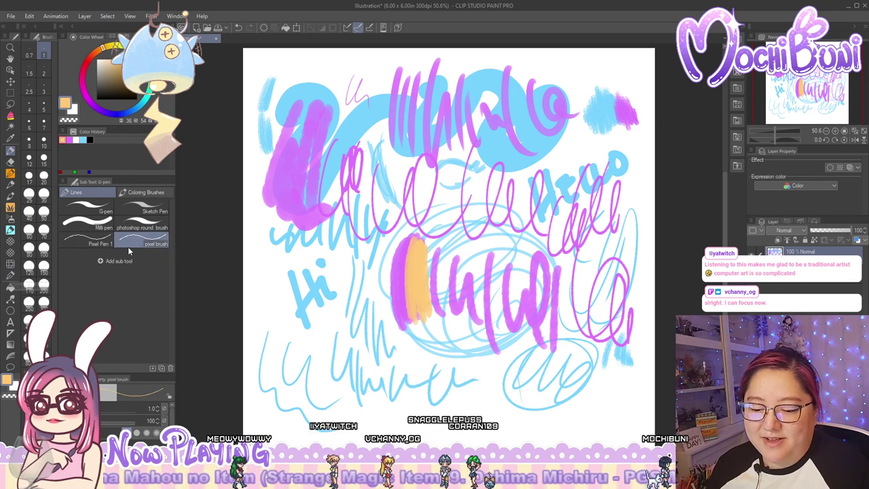
{"action": "left_click", "coordinate": [10, 277]}
{"action": "left_click_drag", "start_coordinate": [126, 208], "coordinate": [99, 194]}
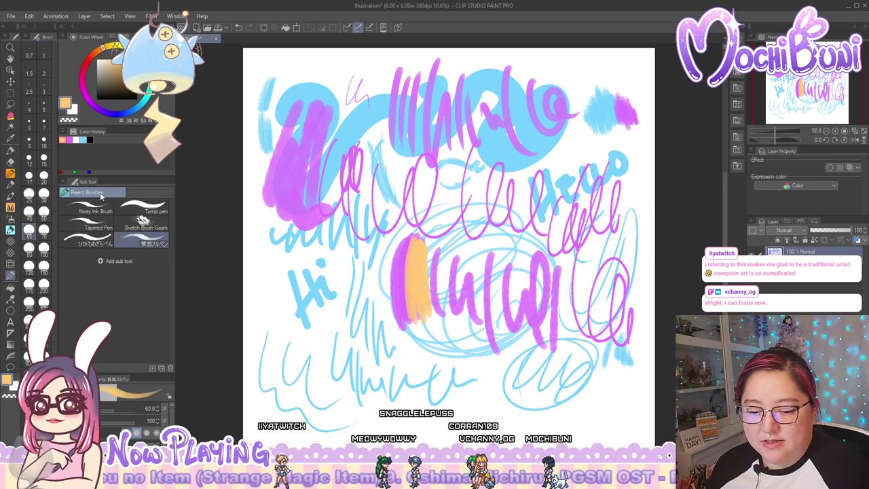
{"action": "left_click", "coordinate": [10, 151]}
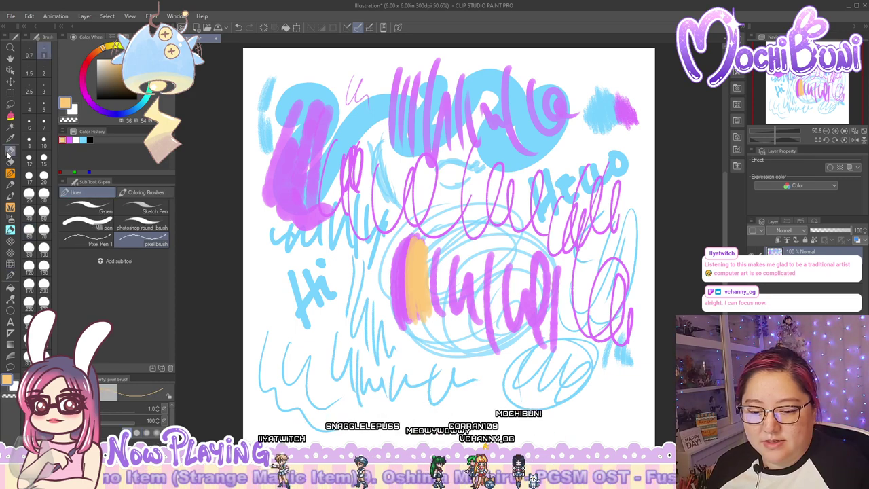
{"action": "left_click", "coordinate": [150, 194]}
{"action": "left_click", "coordinate": [86, 192]}
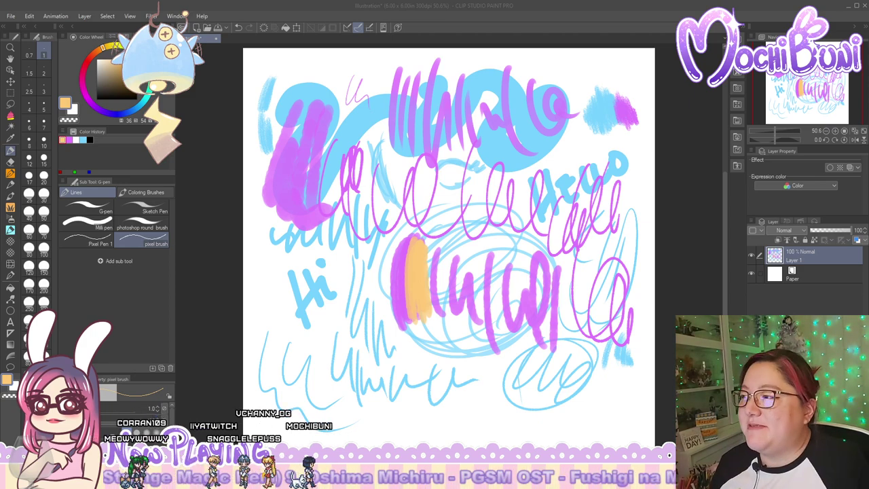
Switch to File Explorer and import all five brush files from the "1. to add to csp" folder into the Lines group
{"action": "key", "text": "alt+Tab"}
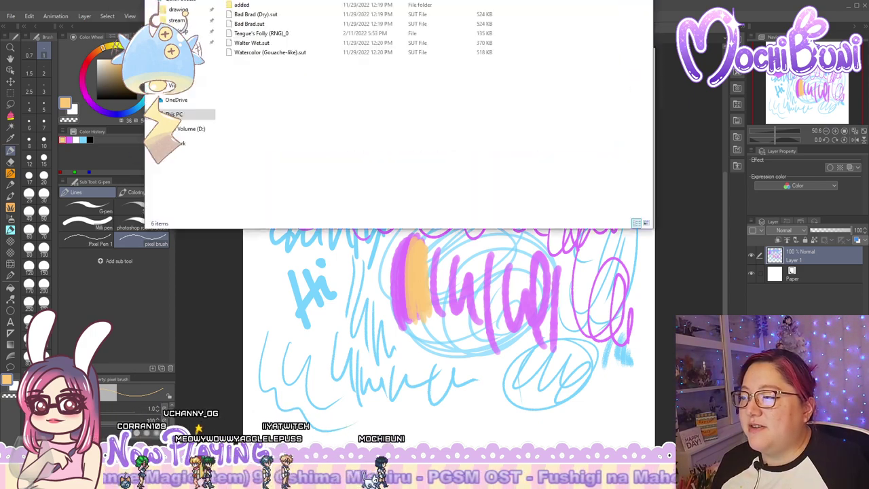
{"action": "left_click_drag", "start_coordinate": [362, 0], "coordinate": [440, 165]}
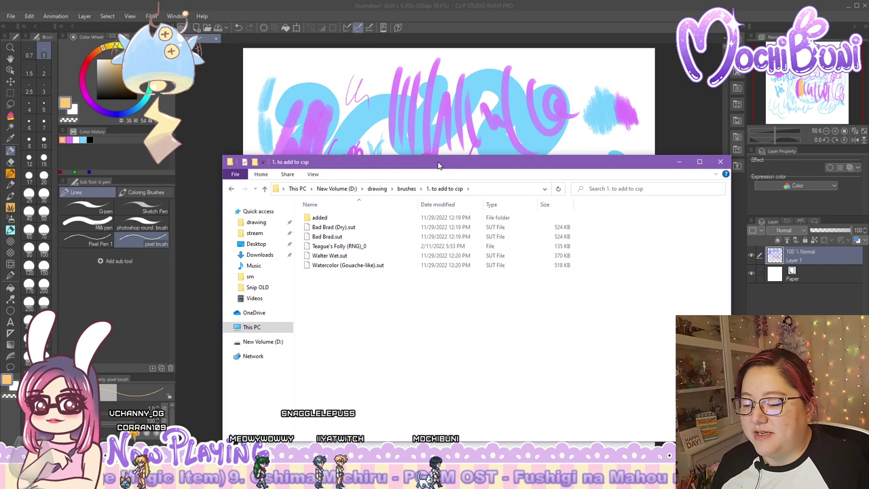
{"action": "left_click", "coordinate": [407, 188]}
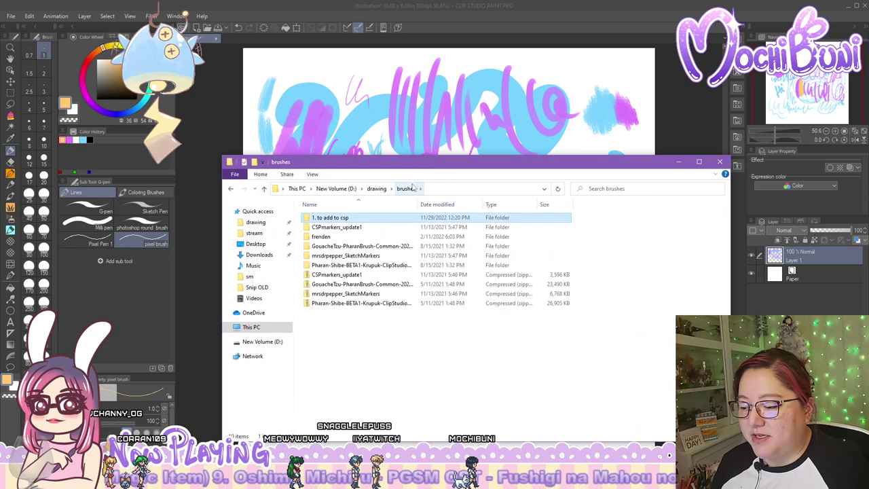
{"action": "double_click", "coordinate": [378, 218]}
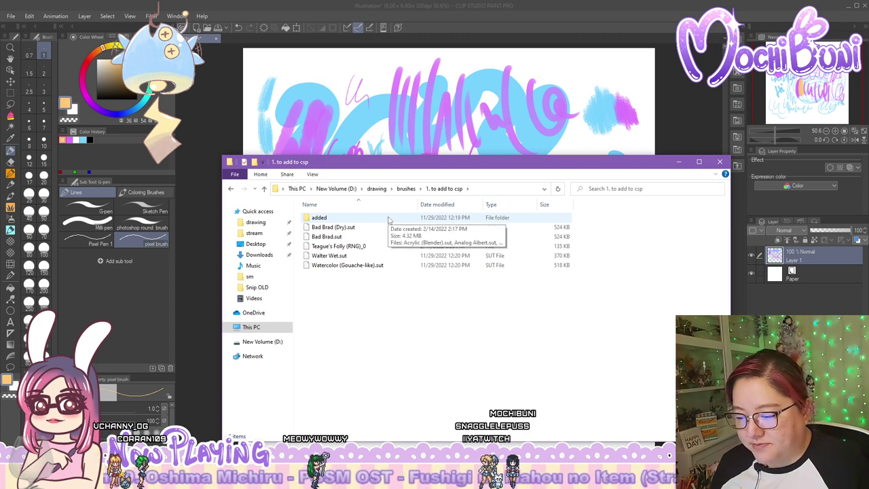
{"action": "left_click", "coordinate": [373, 228]}
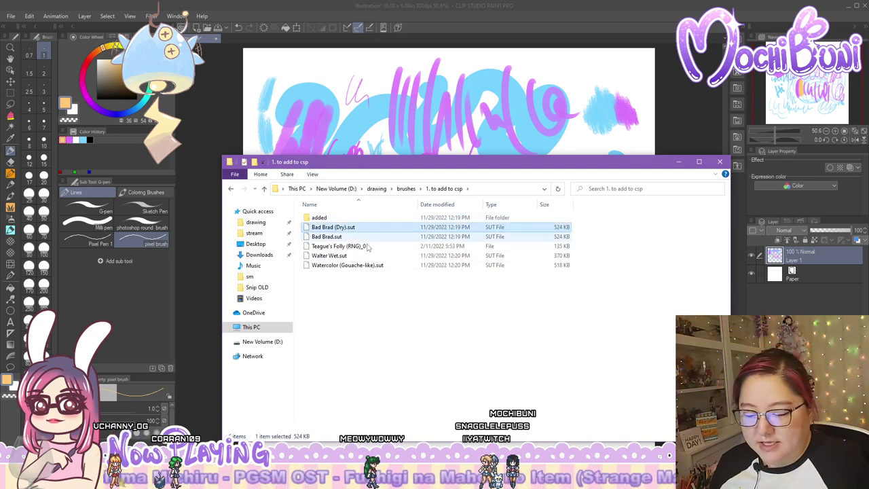
{"action": "left_click", "coordinate": [360, 266], "text": "shift"}
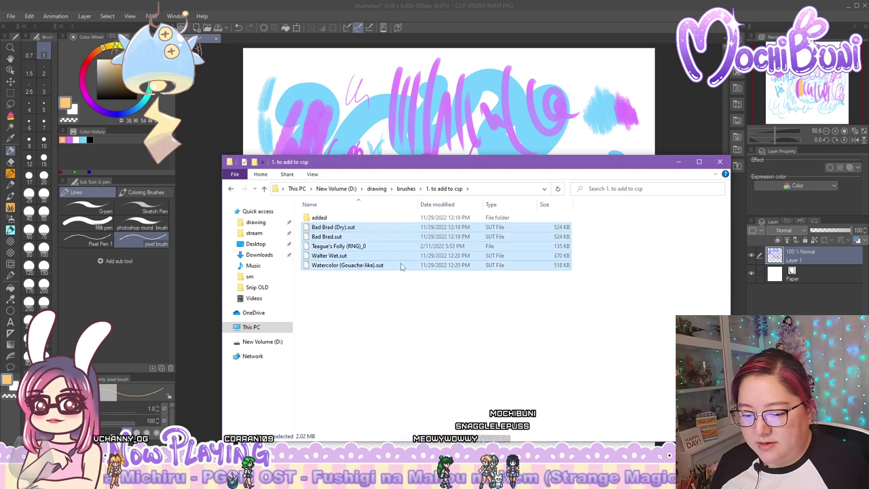
{"action": "left_click_drag", "start_coordinate": [400, 267], "coordinate": [154, 297]}
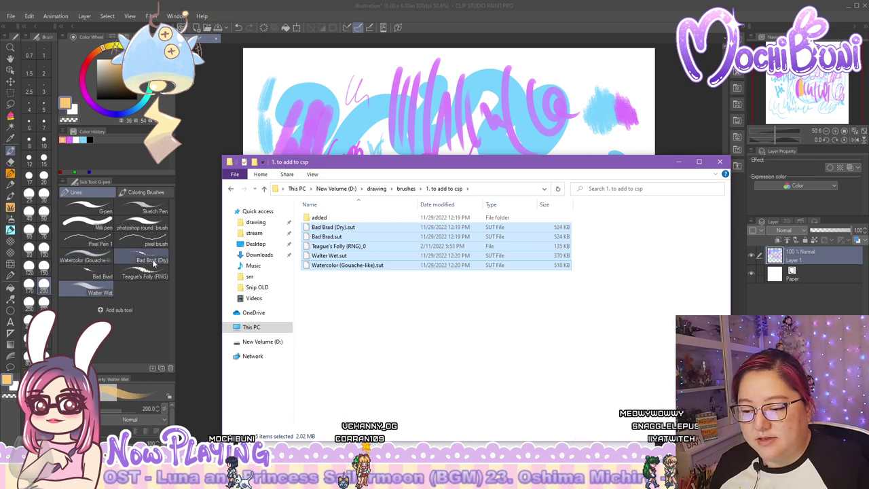
Import Dry Dan (Less Dry).sut and Dry Dan.sut from the "added" subfolder into the Lines group
{"action": "left_click", "coordinate": [351, 218]}
{"action": "double_click", "coordinate": [349, 218]}
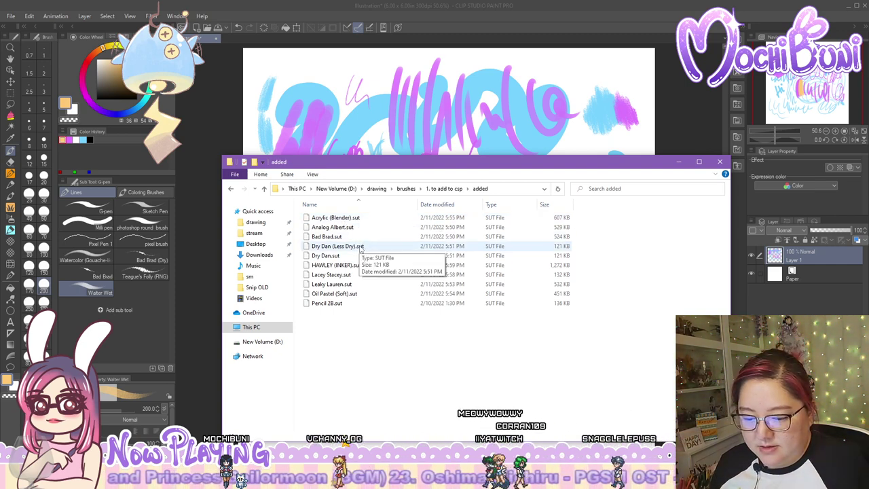
{"action": "left_click", "coordinate": [365, 247]}
{"action": "left_click", "coordinate": [358, 256], "text": "ctrl"}
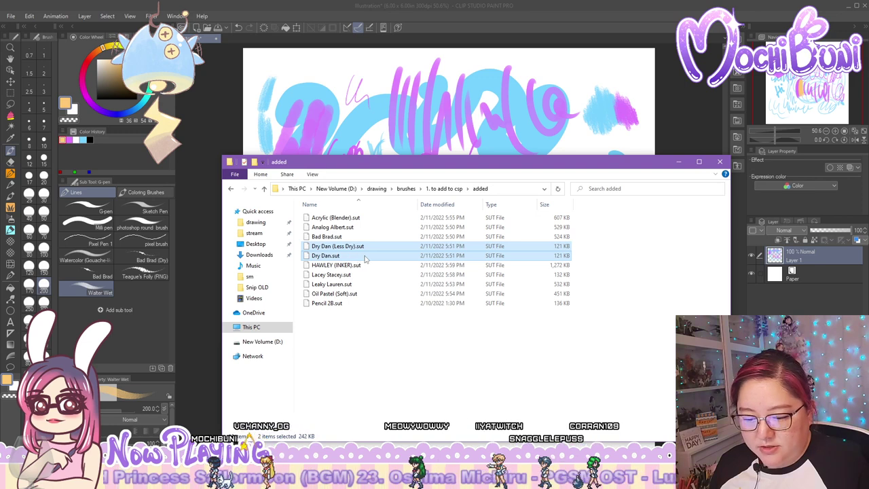
{"action": "mouse_move", "coordinate": [369, 258]}
{"action": "left_mouse_down"}
{"action": "mouse_move", "coordinate": [336, 254]}
{"action": "mouse_move", "coordinate": [167, 313]}
{"action": "mouse_move", "coordinate": [152, 309]}
{"action": "left_mouse_up"}
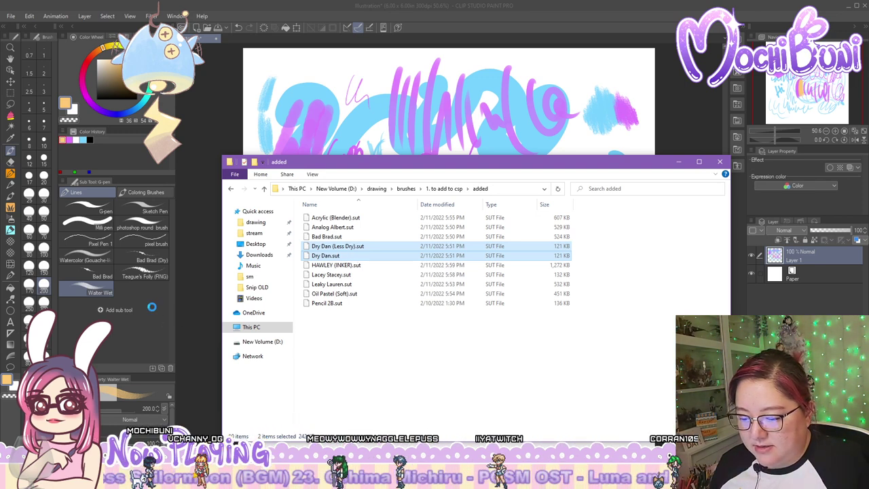
Import the HAWLEY (INKER), Lacey Stacey, Leaky Lauren, Oil Pastel (Soft) and Pencil 2B brush files into the Lines group
{"action": "left_click", "coordinate": [357, 295]}
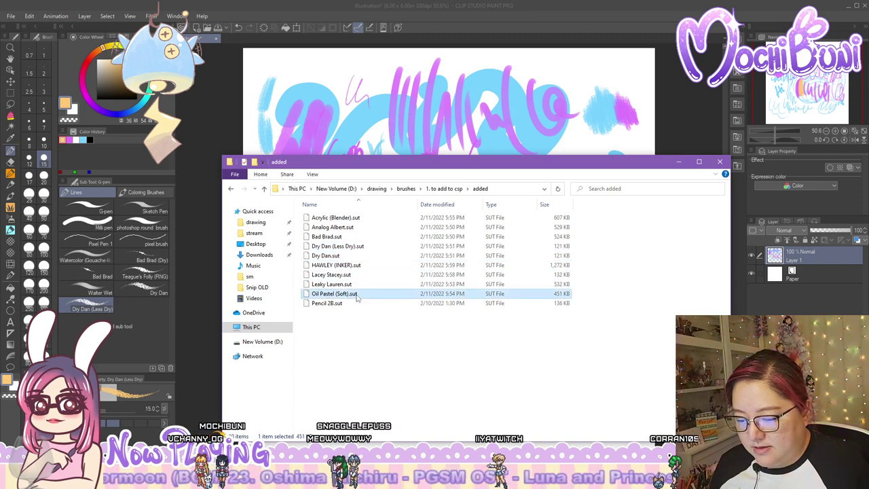
{"action": "left_click", "coordinate": [358, 276]}
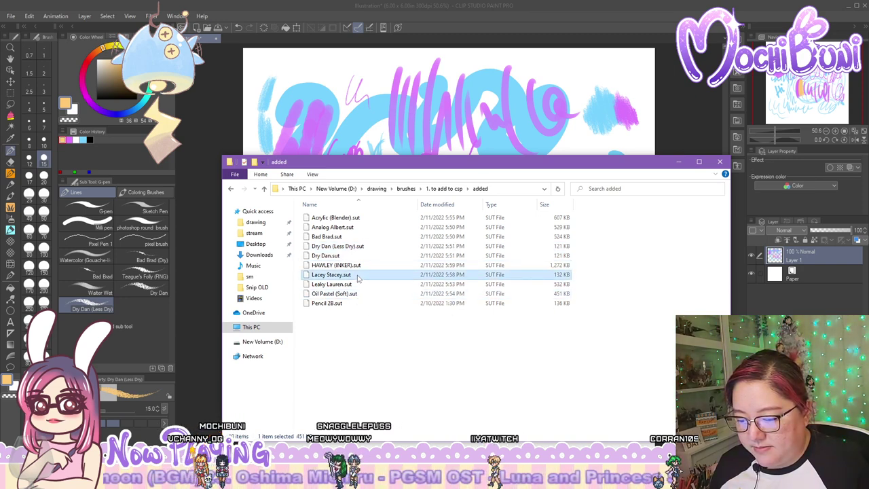
{"action": "left_click", "coordinate": [352, 302], "text": "shift"}
{"action": "left_click", "coordinate": [360, 266]}
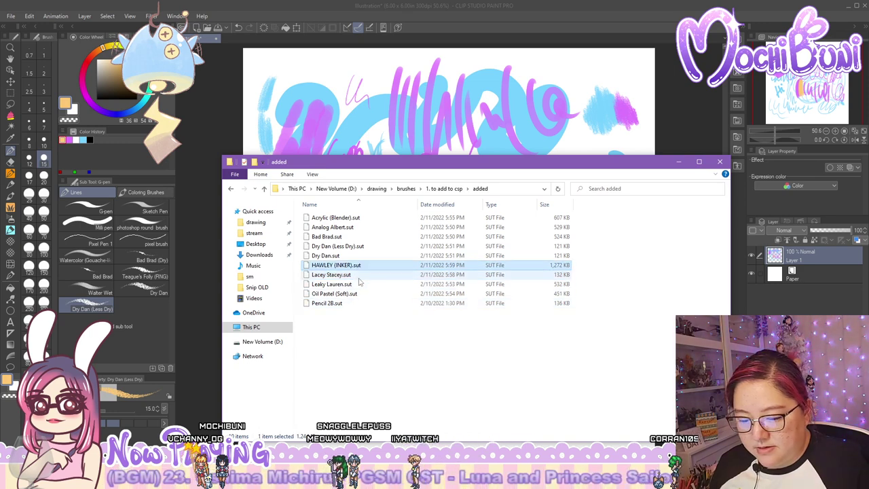
{"action": "left_click", "coordinate": [350, 303], "text": "shift"}
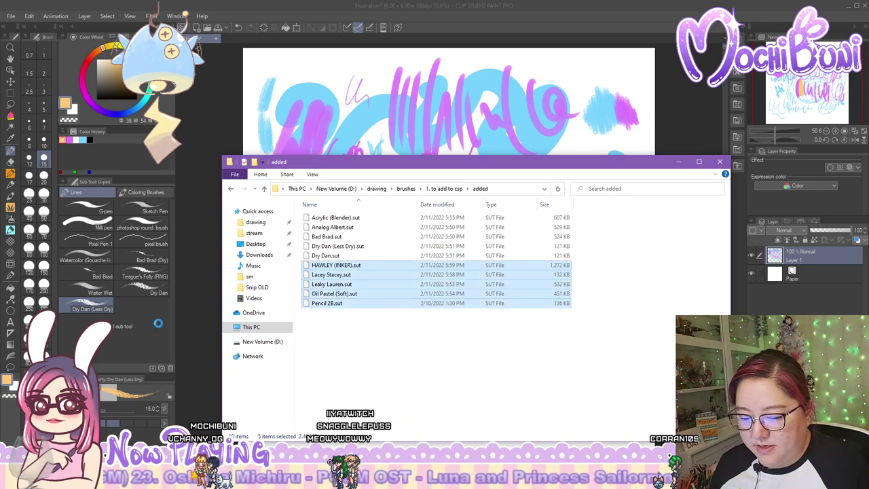
Import the Acrylic (Blender) and Analog Albert brush files into the Lines group, and move the file window off the canvas
{"action": "left_click", "coordinate": [364, 219]}
{"action": "key", "text": "shift+Down"}
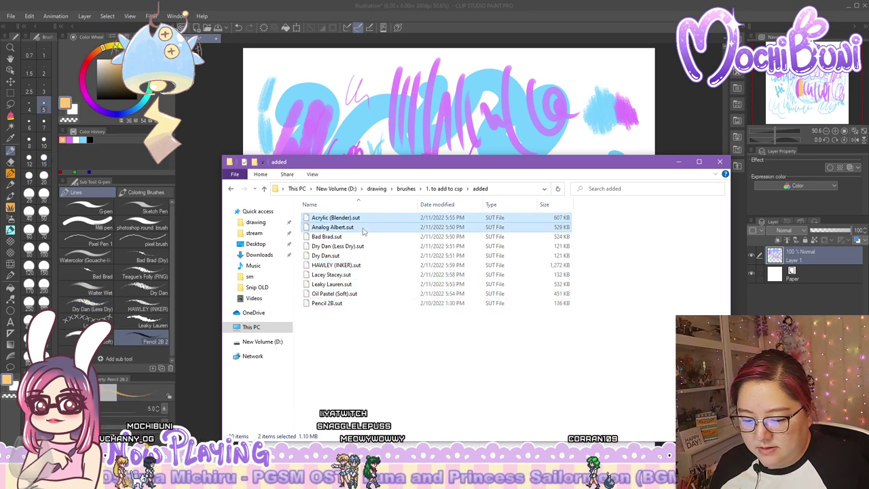
{"action": "left_click", "coordinate": [448, 189]}
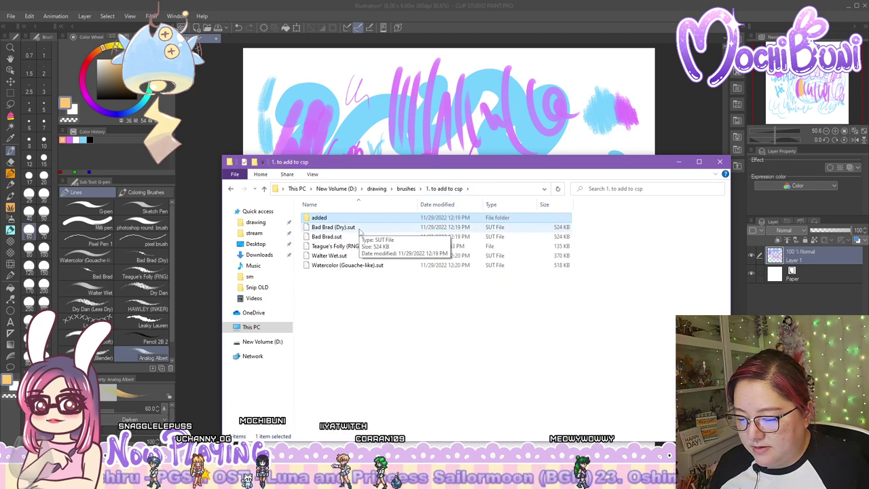
{"action": "left_click", "coordinate": [359, 228]}
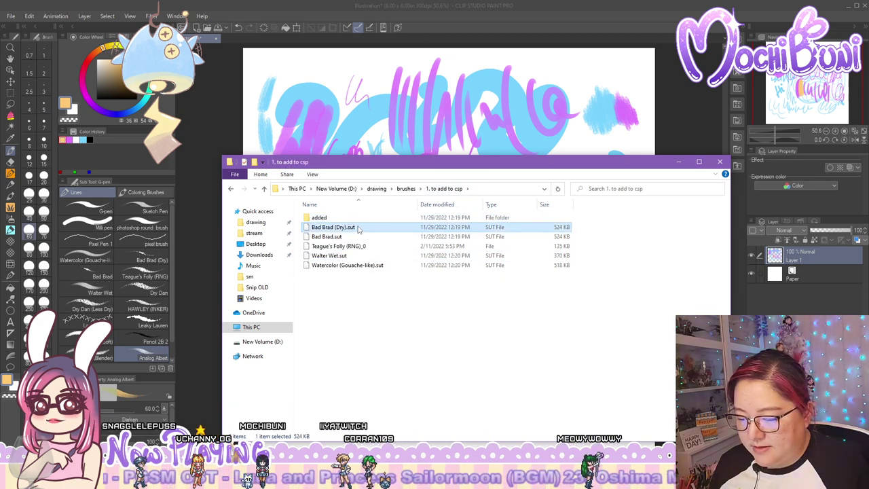
{"action": "left_click", "coordinate": [408, 190]}
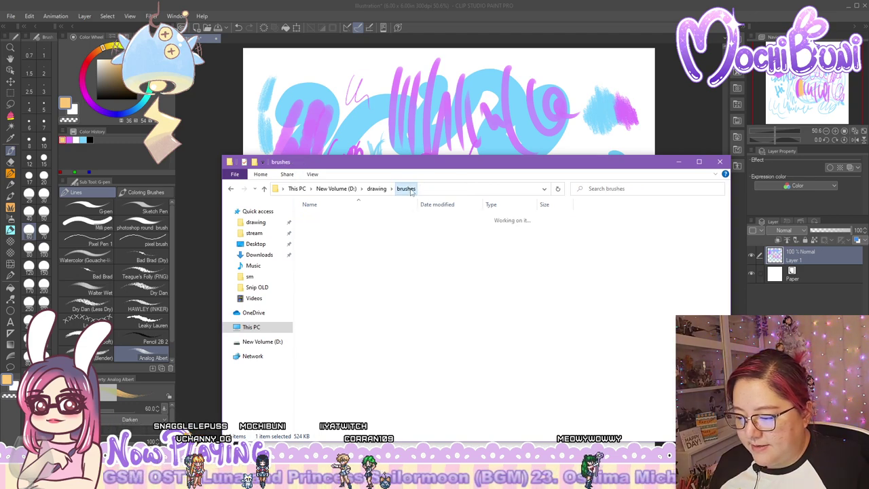
{"action": "left_click_drag", "start_coordinate": [433, 167], "coordinate": [645, 0]}
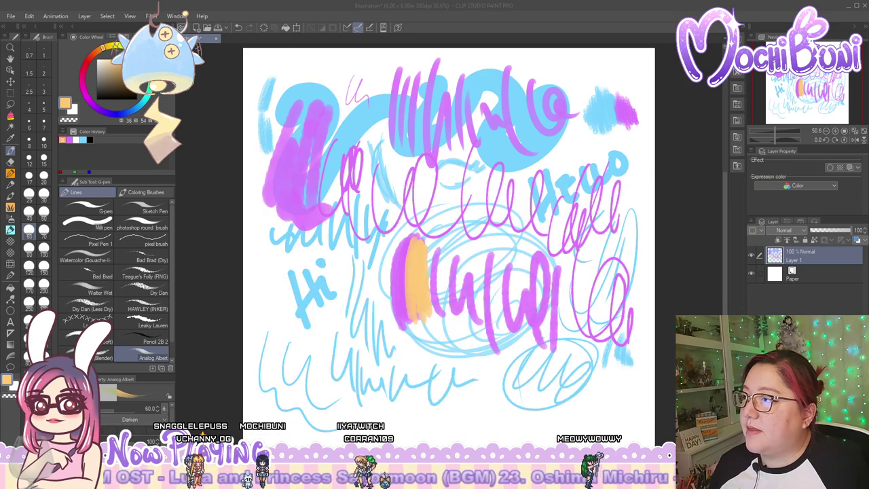
Return to Clip Studio Paint and clear all the test strokes from Layer 1
{"action": "left_click", "coordinate": [343, 7]}
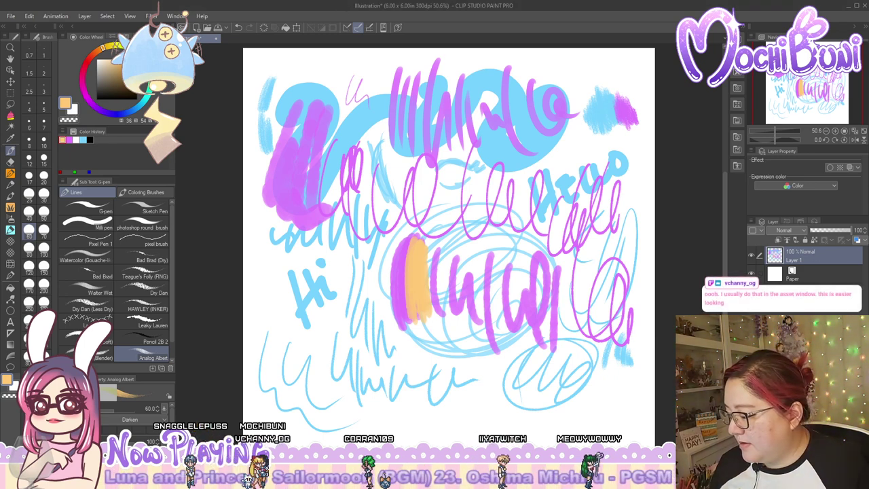
{"action": "left_click", "coordinate": [859, 240]}
{"action": "key", "text": "ctrl+shift+n"}
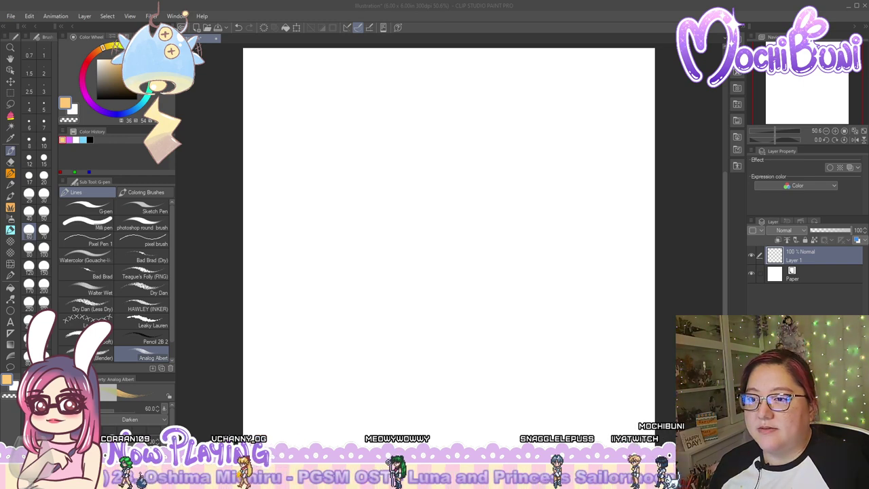
Look over the brush materials offered in the Add sub tool dialog and close it without adding any
{"action": "left_click_drag", "start_coordinate": [507, 216], "coordinate": [483, 226]}
{"action": "mouse_move", "coordinate": [482, 348]}
{"action": "left_mouse_down"}
{"action": "mouse_move", "coordinate": [483, 378]}
{"action": "mouse_move", "coordinate": [493, 183]}
{"action": "mouse_move", "coordinate": [494, 379]}
{"action": "mouse_move", "coordinate": [494, 219]}
{"action": "left_mouse_up"}
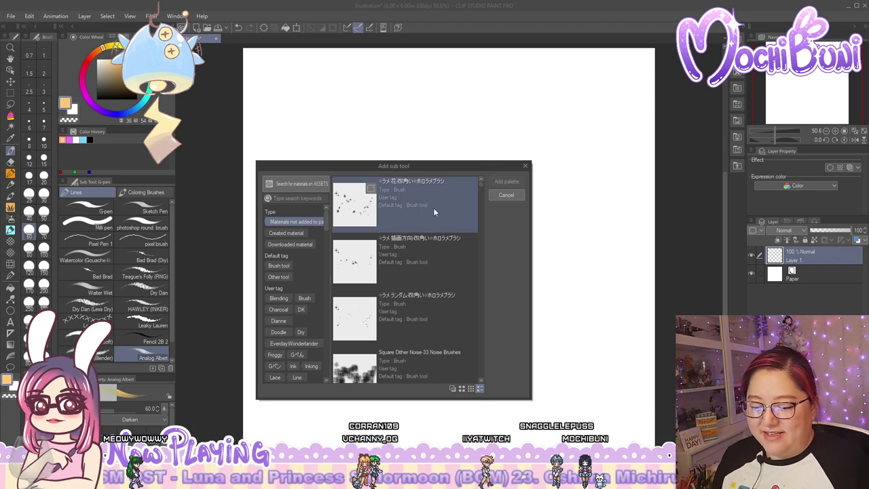
{"action": "left_click", "coordinate": [527, 167]}
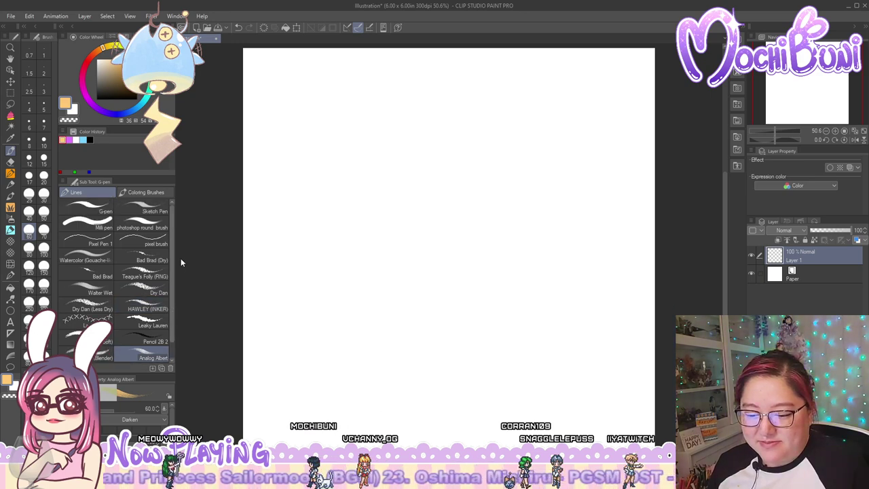
Test the Watercolor (Gouache-like) brush at size 70 with overlapping light orange strokes forming a slanted patch in the canvas's upper-left area
{"action": "left_click", "coordinate": [98, 260]}
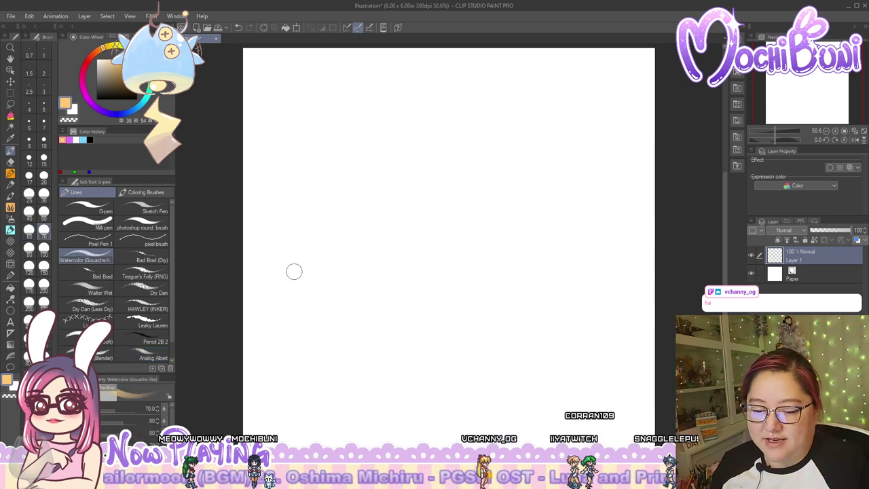
{"action": "mouse_move", "coordinate": [353, 199]}
{"action": "left_mouse_down"}
{"action": "mouse_move", "coordinate": [351, 225]}
{"action": "mouse_move", "coordinate": [368, 169]}
{"action": "mouse_move", "coordinate": [400, 179]}
{"action": "mouse_move", "coordinate": [420, 165]}
{"action": "mouse_move", "coordinate": [381, 262]}
{"action": "mouse_move", "coordinate": [375, 229]}
{"action": "mouse_move", "coordinate": [400, 165]}
{"action": "mouse_move", "coordinate": [346, 262]}
{"action": "mouse_move", "coordinate": [380, 163]}
{"action": "mouse_move", "coordinate": [335, 246]}
{"action": "mouse_move", "coordinate": [376, 153]}
{"action": "mouse_move", "coordinate": [349, 157]}
{"action": "mouse_move", "coordinate": [322, 254]}
{"action": "mouse_move", "coordinate": [379, 177]}
{"action": "mouse_move", "coordinate": [346, 256]}
{"action": "mouse_move", "coordinate": [347, 244]}
{"action": "left_mouse_up"}
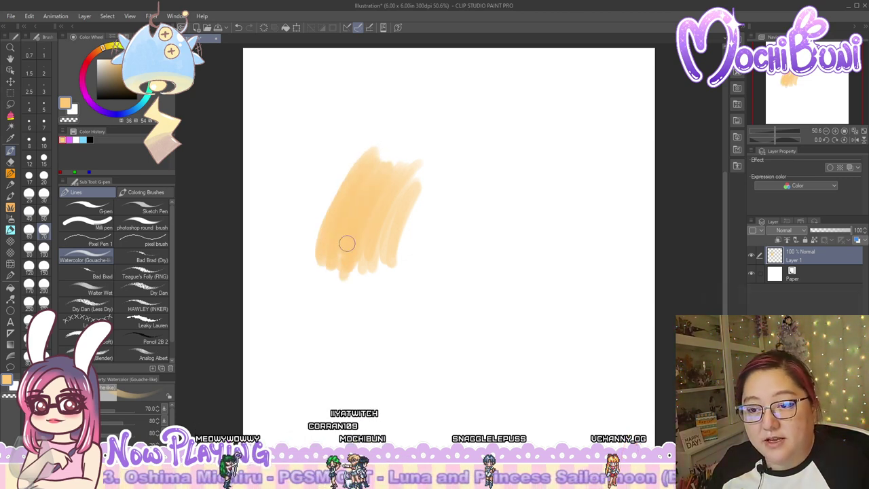
{"action": "mouse_move", "coordinate": [383, 182]}
{"action": "left_mouse_down"}
{"action": "mouse_move", "coordinate": [359, 267]}
{"action": "mouse_move", "coordinate": [415, 181]}
{"action": "mouse_move", "coordinate": [398, 222]}
{"action": "left_mouse_up"}
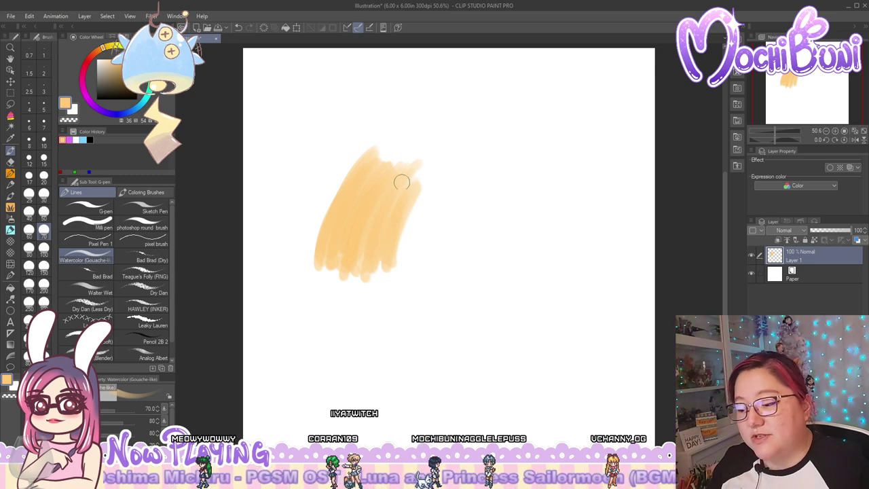
{"action": "mouse_move", "coordinate": [401, 182]}
{"action": "left_mouse_down"}
{"action": "mouse_move", "coordinate": [346, 234]}
{"action": "mouse_move", "coordinate": [367, 153]}
{"action": "mouse_move", "coordinate": [318, 239]}
{"action": "mouse_move", "coordinate": [362, 144]}
{"action": "mouse_move", "coordinate": [304, 244]}
{"action": "mouse_move", "coordinate": [336, 164]}
{"action": "mouse_move", "coordinate": [355, 153]}
{"action": "mouse_move", "coordinate": [311, 256]}
{"action": "left_mouse_up"}
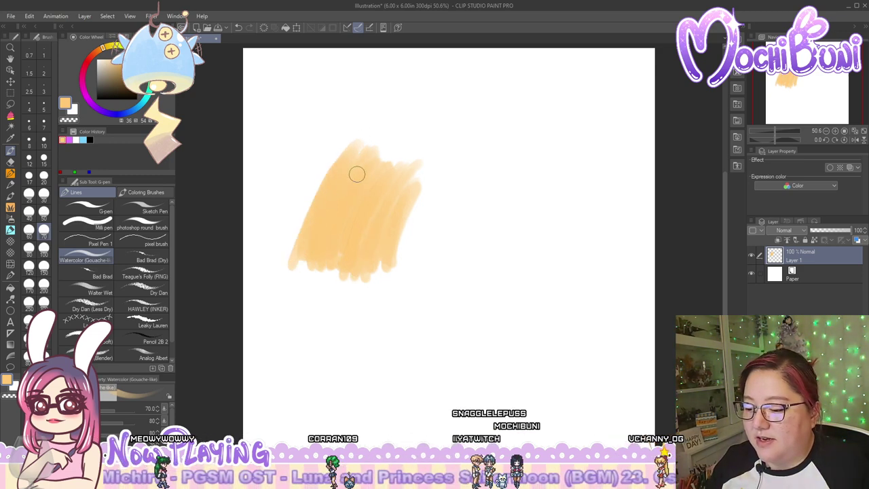
Finish the orange Watercolor (Gouache-like) patch and blend overlapping light blue strokes at size 70 into its lower-right part
{"action": "mouse_move", "coordinate": [362, 275]}
{"action": "left_mouse_down"}
{"action": "mouse_move", "coordinate": [405, 195]}
{"action": "mouse_move", "coordinate": [426, 181]}
{"action": "mouse_move", "coordinate": [400, 245]}
{"action": "mouse_move", "coordinate": [400, 272]}
{"action": "mouse_move", "coordinate": [403, 184]}
{"action": "mouse_move", "coordinate": [372, 216]}
{"action": "left_mouse_up"}
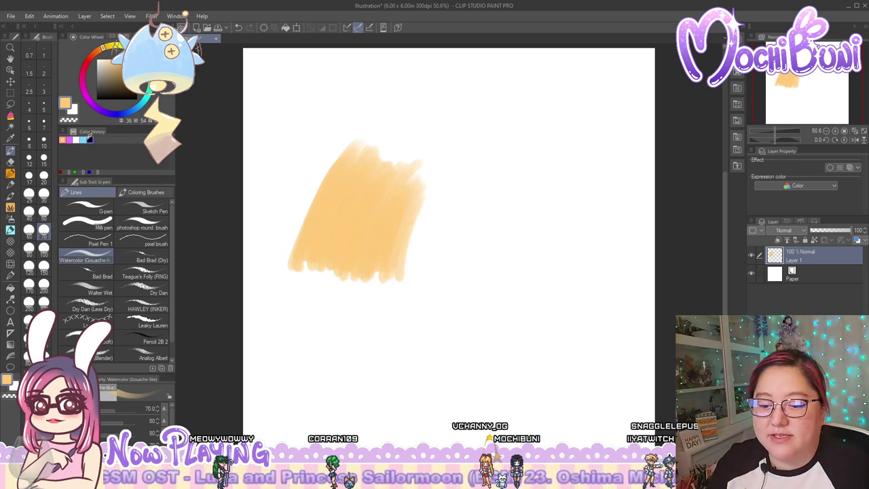
{"action": "left_click", "coordinate": [86, 140]}
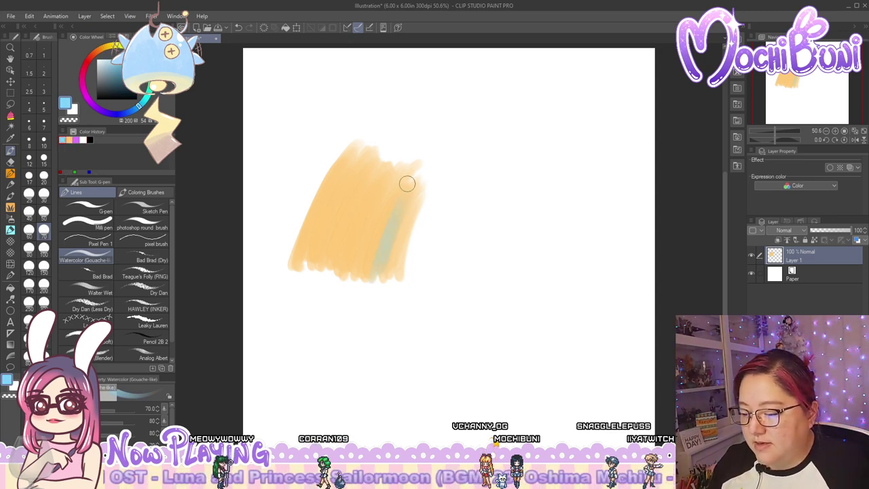
{"action": "left_click_drag", "start_coordinate": [404, 190], "coordinate": [383, 275]}
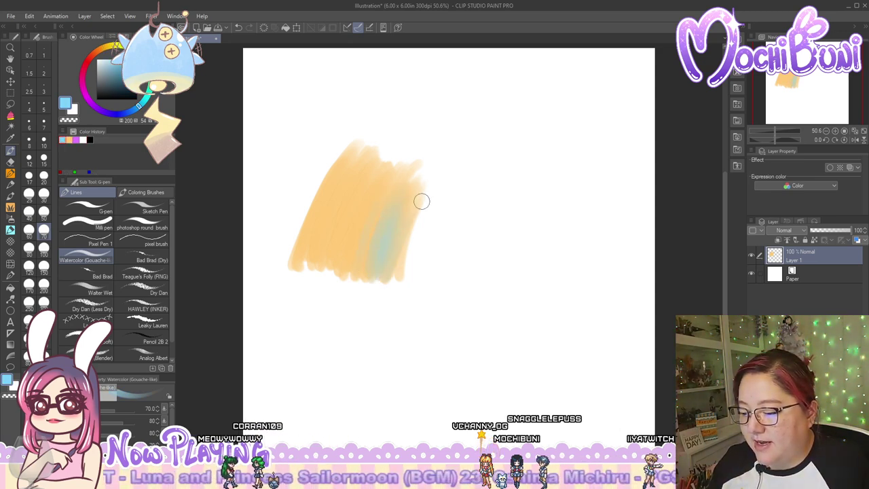
{"action": "mouse_move", "coordinate": [401, 182]}
{"action": "left_mouse_down"}
{"action": "mouse_move", "coordinate": [360, 258]}
{"action": "mouse_move", "coordinate": [373, 190]}
{"action": "mouse_move", "coordinate": [391, 186]}
{"action": "mouse_move", "coordinate": [370, 271]}
{"action": "left_mouse_up"}
{"action": "mouse_move", "coordinate": [412, 200]}
{"action": "left_mouse_down"}
{"action": "mouse_move", "coordinate": [406, 219]}
{"action": "mouse_move", "coordinate": [361, 265]}
{"action": "left_mouse_up"}
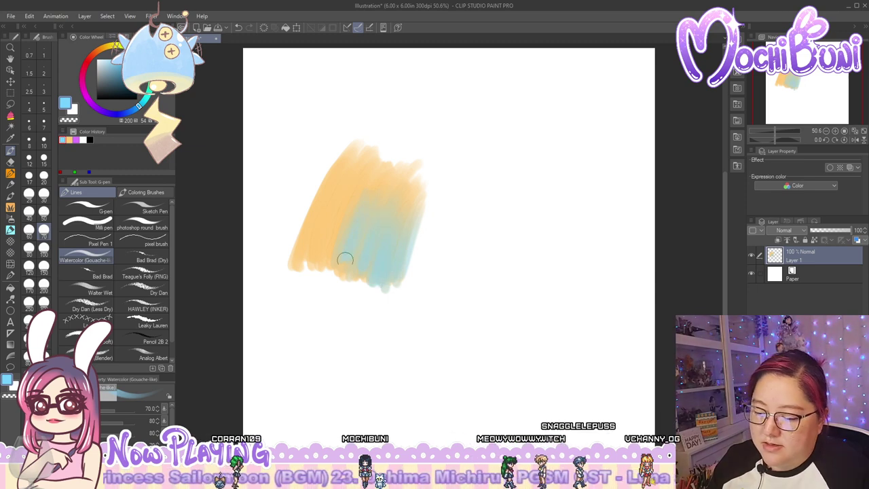
{"action": "mouse_move", "coordinate": [360, 189]}
{"action": "left_mouse_down"}
{"action": "mouse_move", "coordinate": [369, 218]}
{"action": "mouse_move", "coordinate": [380, 195]}
{"action": "left_mouse_up"}
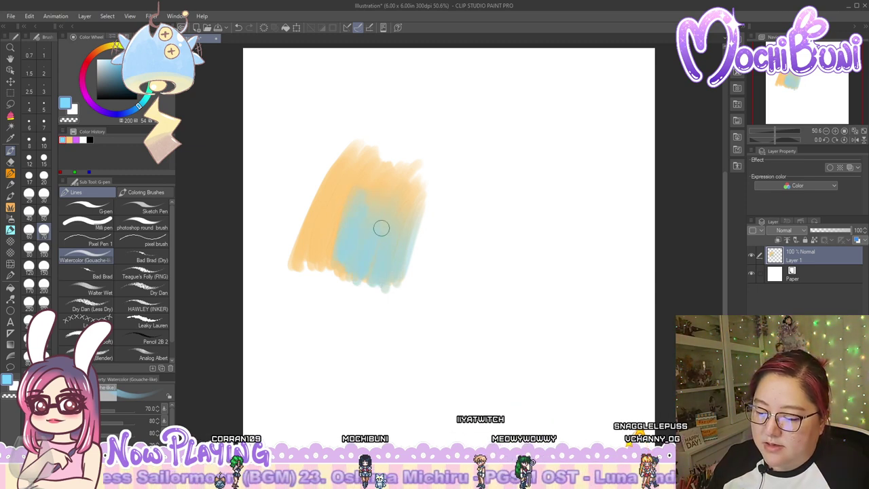
Test Watercolor (Gouache-like) at size 17 with curved strokes above and right of the patch, and move the brush into the Coloring Brushes group
{"action": "left_click", "coordinate": [29, 175]}
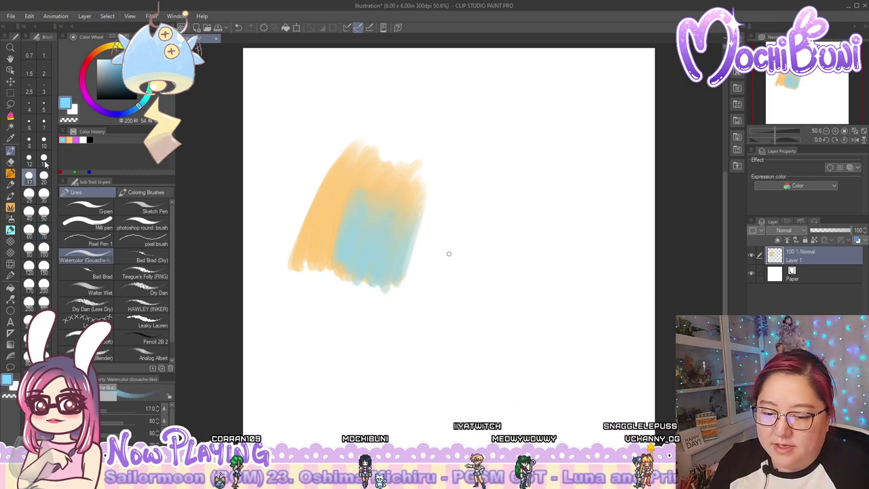
{"action": "left_click_drag", "start_coordinate": [486, 99], "coordinate": [475, 130]}
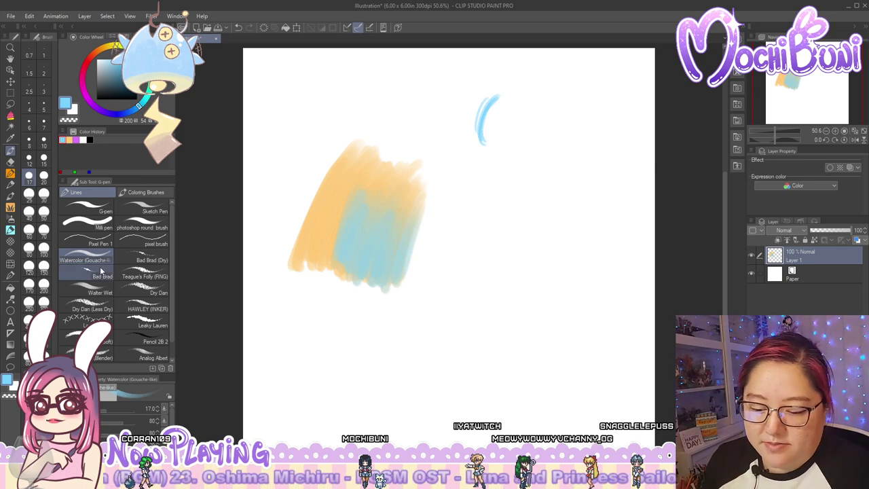
{"action": "left_click_drag", "start_coordinate": [98, 260], "coordinate": [142, 192]}
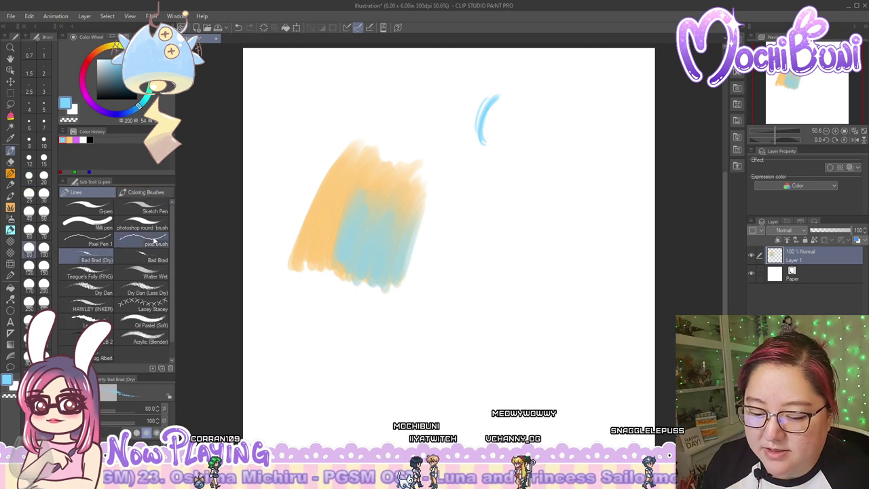
Test Bad Brad (Dry) and Bad Brad at size 25 with light blue strokes beside the orange patch
{"action": "left_click", "coordinate": [29, 194]}
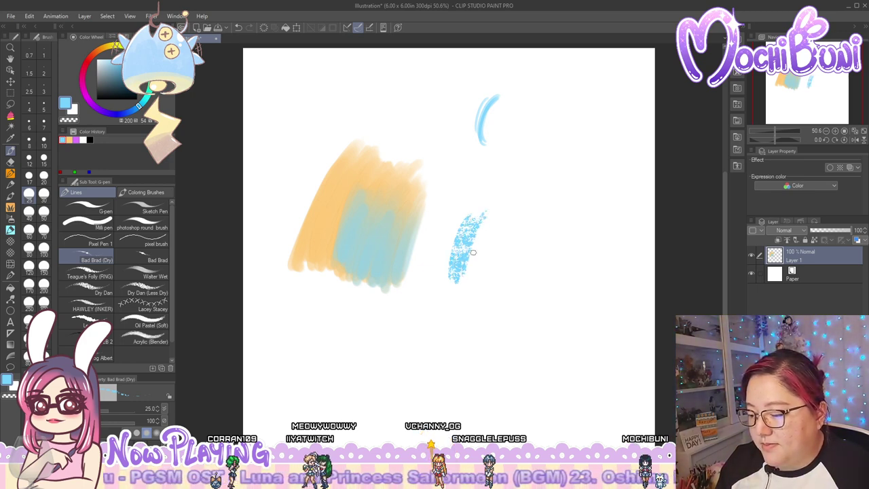
{"action": "left_click_drag", "start_coordinate": [485, 220], "coordinate": [463, 280]}
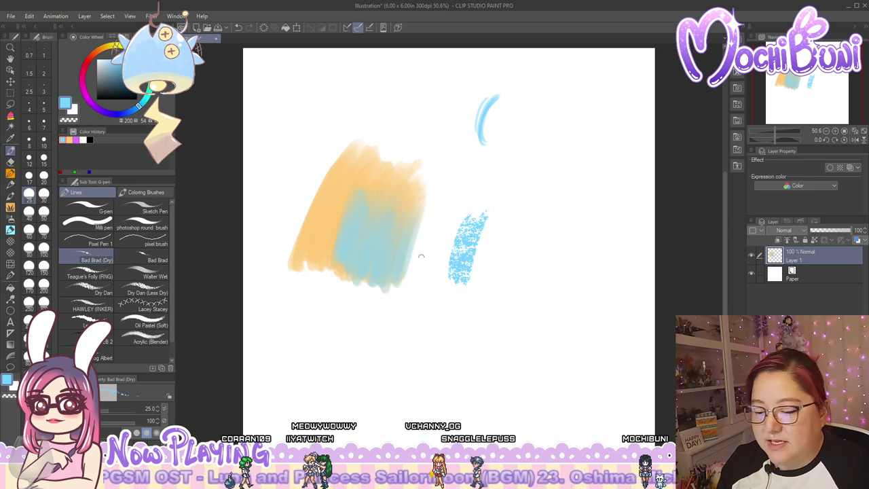
{"action": "left_click", "coordinate": [143, 260]}
{"action": "left_click_drag", "start_coordinate": [466, 190], "coordinate": [445, 252]}
{"action": "left_click", "coordinate": [29, 196]}
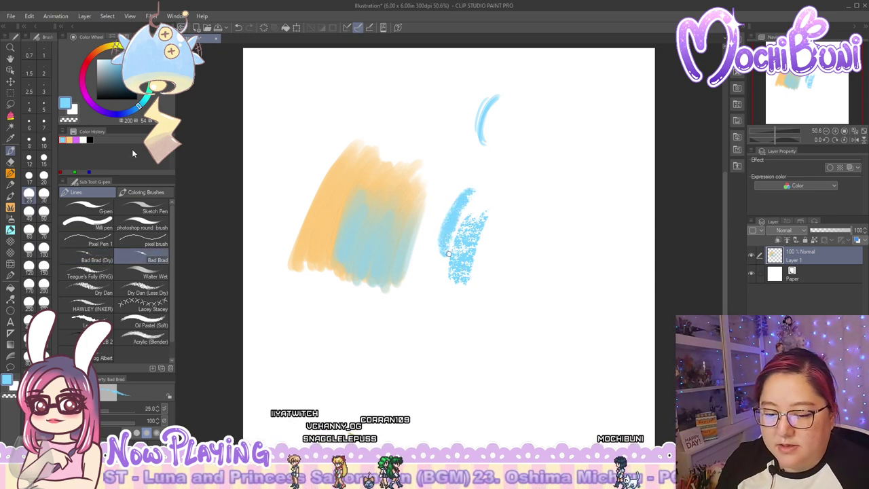
{"action": "mouse_move", "coordinate": [539, 158]}
{"action": "left_mouse_down"}
{"action": "mouse_move", "coordinate": [499, 230]}
{"action": "mouse_move", "coordinate": [526, 187]}
{"action": "mouse_move", "coordinate": [517, 229]}
{"action": "left_mouse_up"}
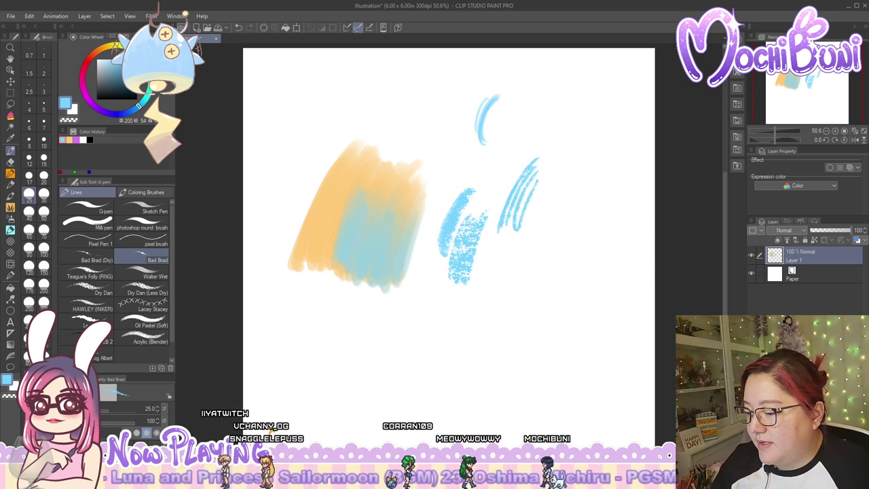
{"action": "left_click_drag", "start_coordinate": [546, 177], "coordinate": [527, 227]}
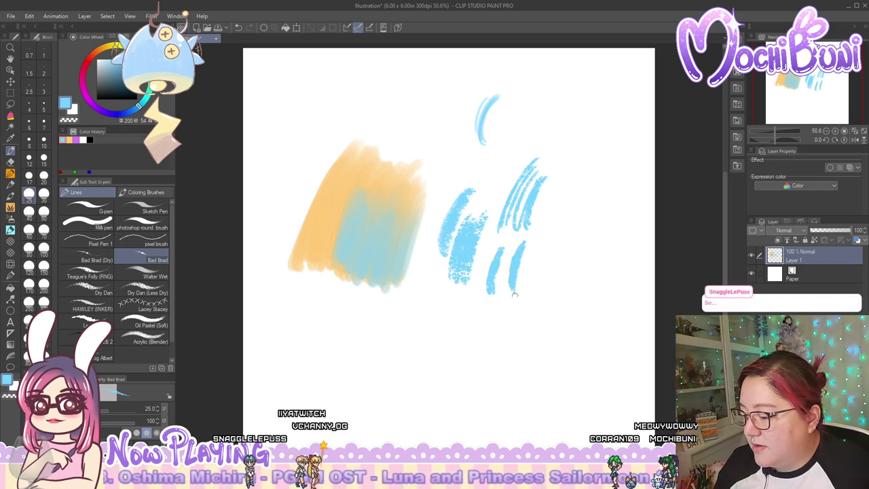
{"action": "mouse_move", "coordinate": [528, 246]}
{"action": "left_mouse_down"}
{"action": "mouse_move", "coordinate": [516, 292]}
{"action": "mouse_move", "coordinate": [527, 285]}
{"action": "left_mouse_up"}
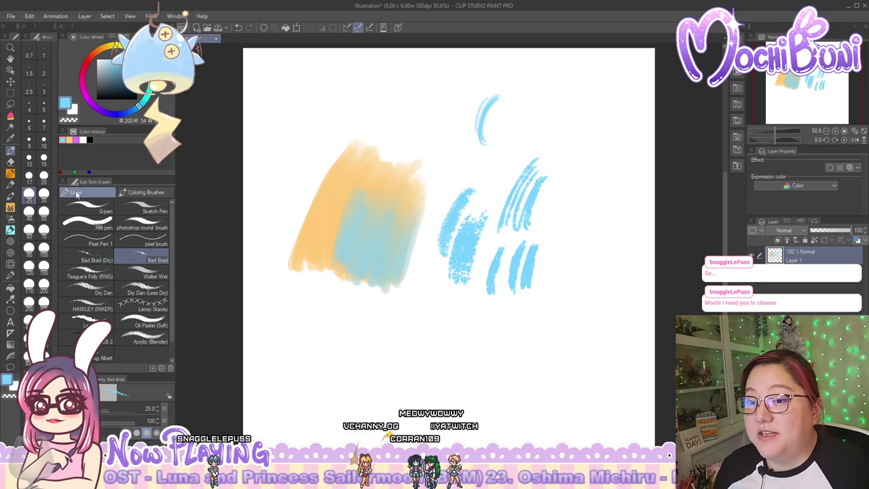
Move the Bad Brad (Dry) and Bad Brad brushes out of the Lines group into Reject Brushes
{"action": "left_click", "coordinate": [97, 259]}
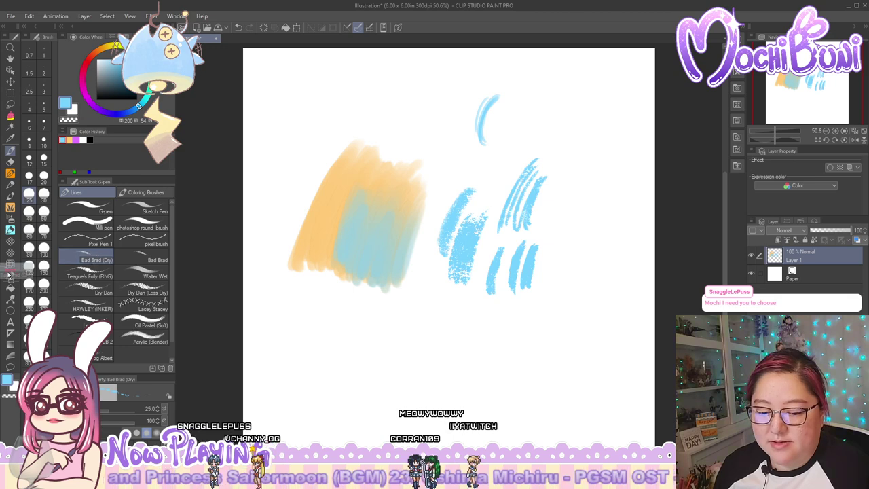
{"action": "left_click_drag", "start_coordinate": [10, 277], "coordinate": [12, 277]}
{"action": "left_click_drag", "start_coordinate": [102, 260], "coordinate": [11, 277]}
{"action": "key", "text": "Delete"}
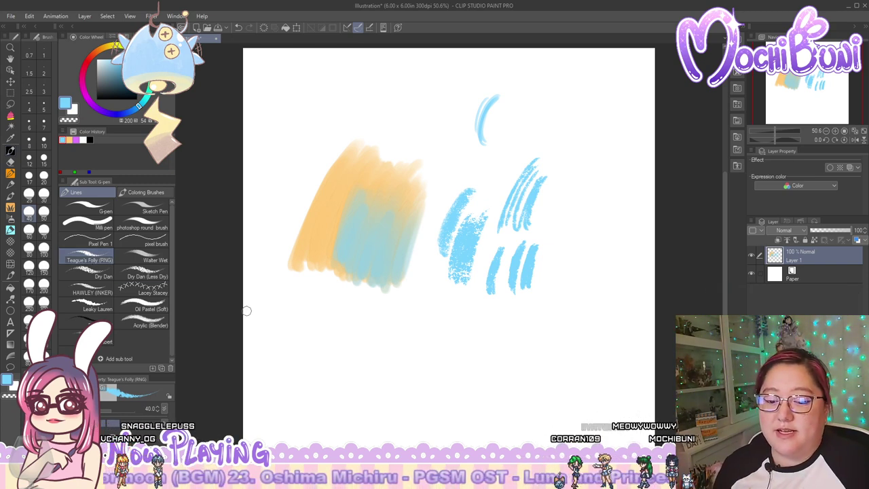
Test Teague's Folly (RNG) with short strokes above the patch at size 17 and long curved strokes below it at size 60
{"action": "left_click", "coordinate": [28, 176]}
{"action": "left_click_drag", "start_coordinate": [315, 97], "coordinate": [304, 139]}
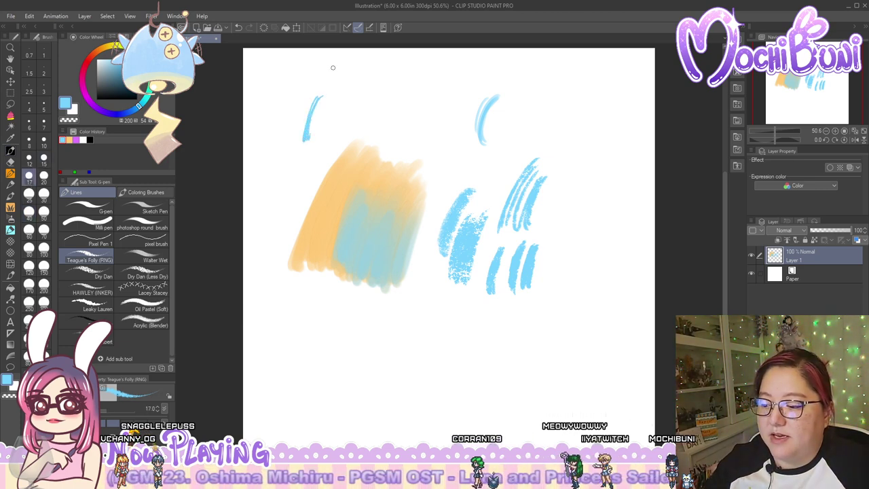
{"action": "left_click_drag", "start_coordinate": [401, 78], "coordinate": [404, 122]}
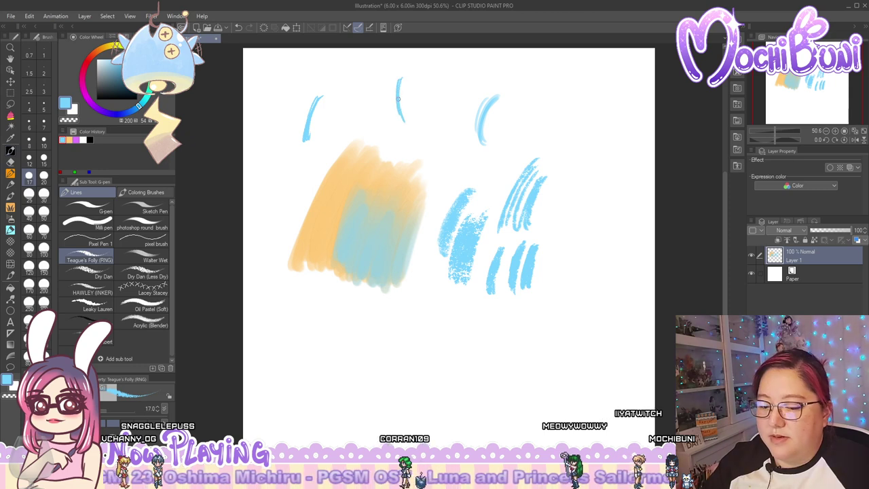
{"action": "left_click", "coordinate": [29, 229]}
{"action": "left_click_drag", "start_coordinate": [295, 305], "coordinate": [333, 391]}
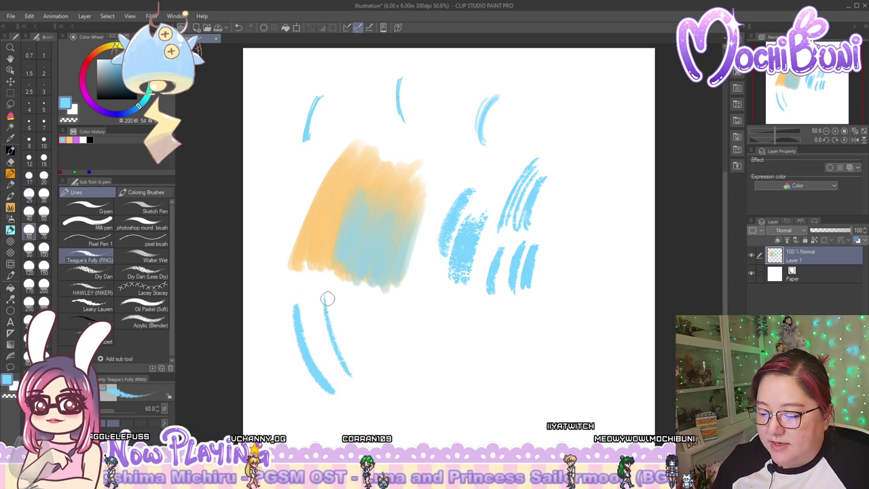
{"action": "mouse_move", "coordinate": [325, 292]}
{"action": "left_mouse_down"}
{"action": "mouse_move", "coordinate": [333, 333]}
{"action": "mouse_move", "coordinate": [363, 385]}
{"action": "left_mouse_up"}
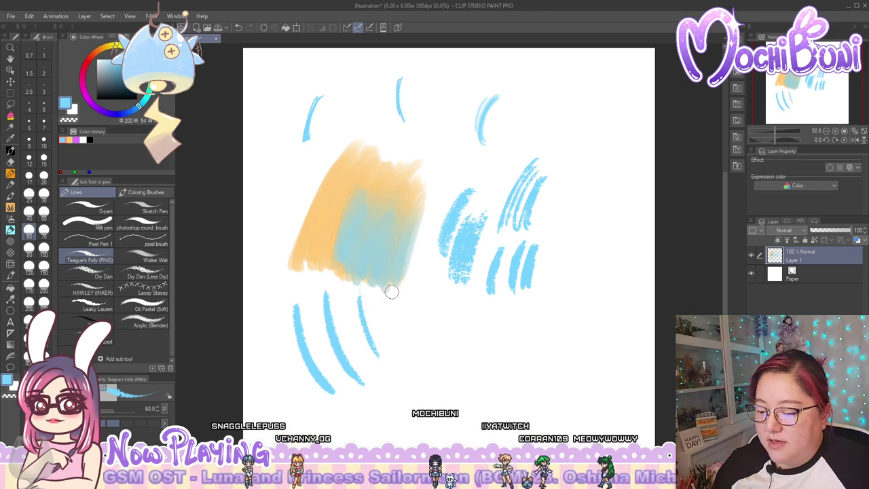
{"action": "left_click_drag", "start_coordinate": [392, 292], "coordinate": [408, 360]}
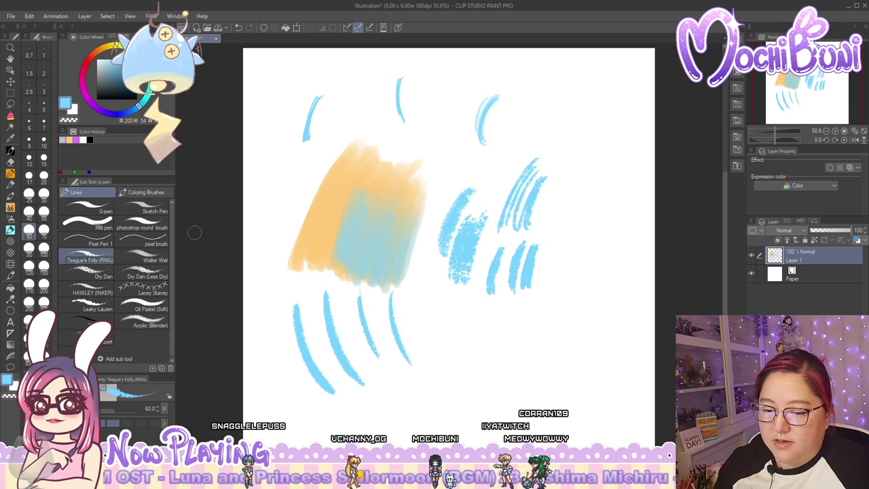
Test Teague's Folly (RNG) at size 8 with thin curved strokes, and place the brush right after Milli pen in the Lines group
{"action": "left_click", "coordinate": [29, 139]}
{"action": "left_click_drag", "start_coordinate": [415, 293], "coordinate": [425, 352]}
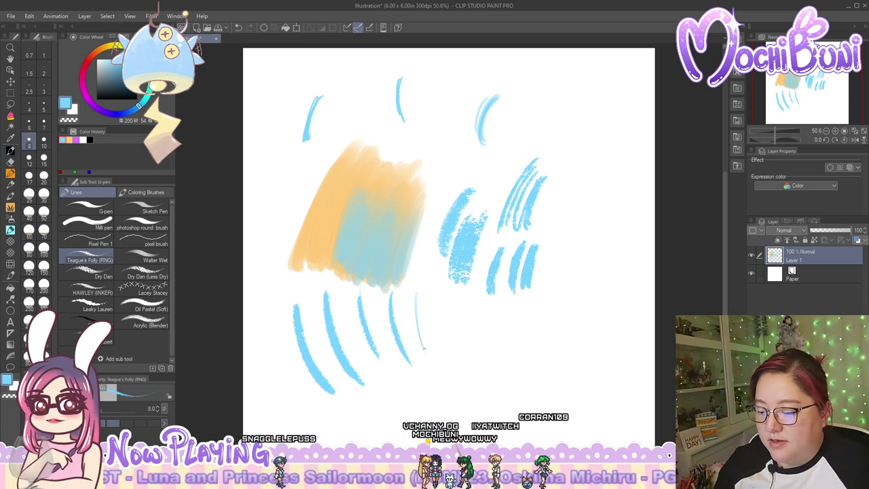
{"action": "left_click_drag", "start_coordinate": [419, 299], "coordinate": [426, 352]}
{"action": "left_click_drag", "start_coordinate": [421, 305], "coordinate": [435, 350]}
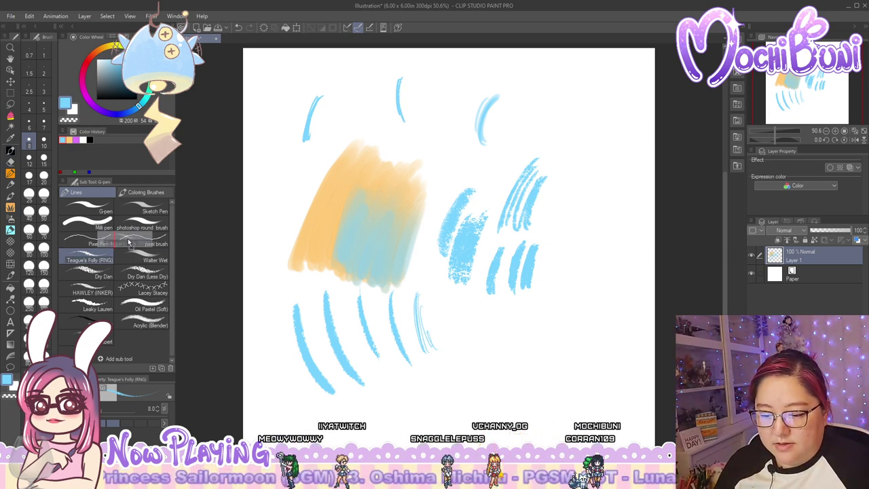
{"action": "left_click_drag", "start_coordinate": [131, 222], "coordinate": [133, 225]}
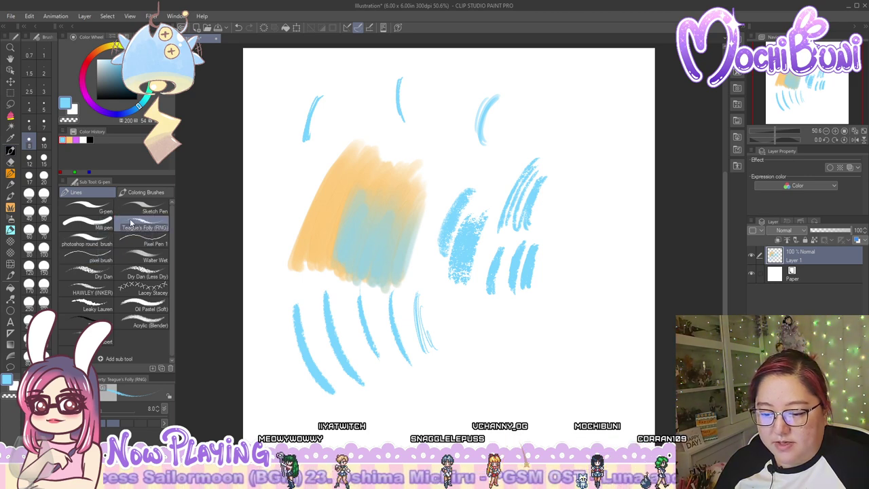
Test Dry Dan with hatching at size 15 and a filled patch at size 60 along the canvas's right side
{"action": "left_click", "coordinate": [101, 275]}
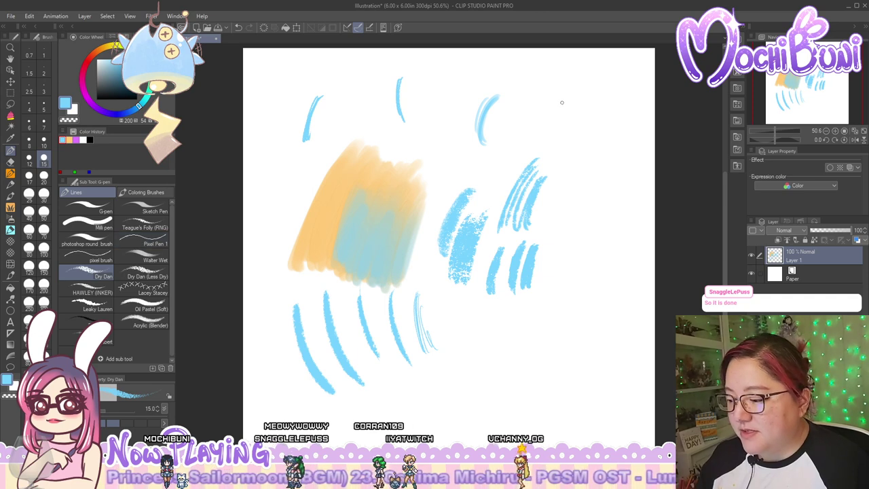
{"action": "left_click_drag", "start_coordinate": [560, 93], "coordinate": [552, 143]}
{"action": "mouse_move", "coordinate": [569, 103]}
{"action": "left_mouse_down"}
{"action": "mouse_move", "coordinate": [558, 151]}
{"action": "mouse_move", "coordinate": [562, 256]}
{"action": "left_mouse_up"}
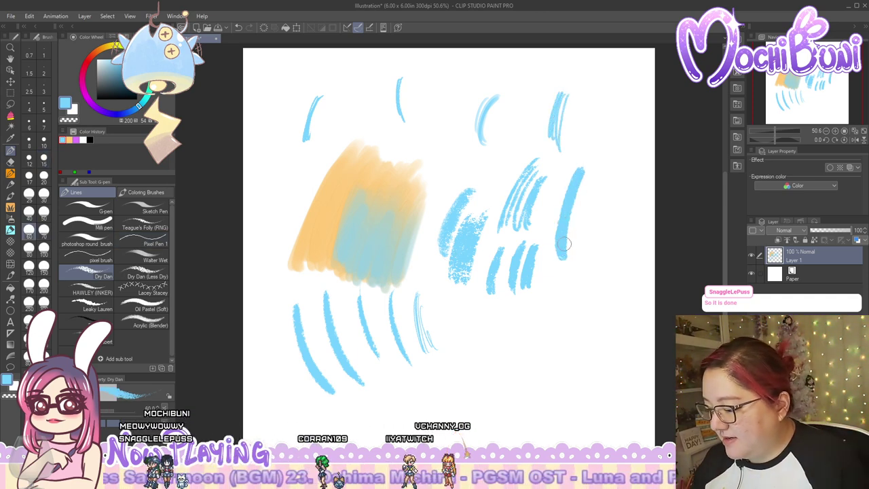
{"action": "left_click_drag", "start_coordinate": [585, 175], "coordinate": [574, 230]}
{"action": "left_click_drag", "start_coordinate": [582, 190], "coordinate": [579, 238]}
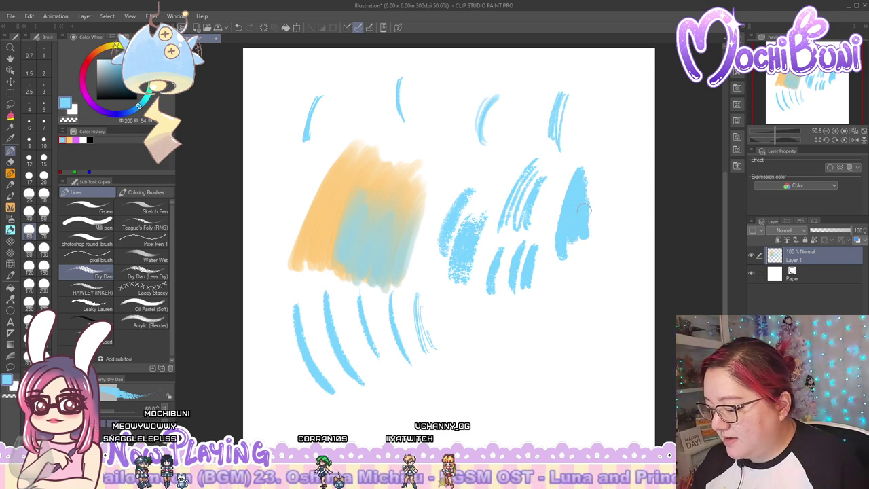
Test Dry Dan (Less Dry) with thin strokes at size 15 and a filled patch at size 40 in the canvas's lower area
{"action": "left_click", "coordinate": [144, 273]}
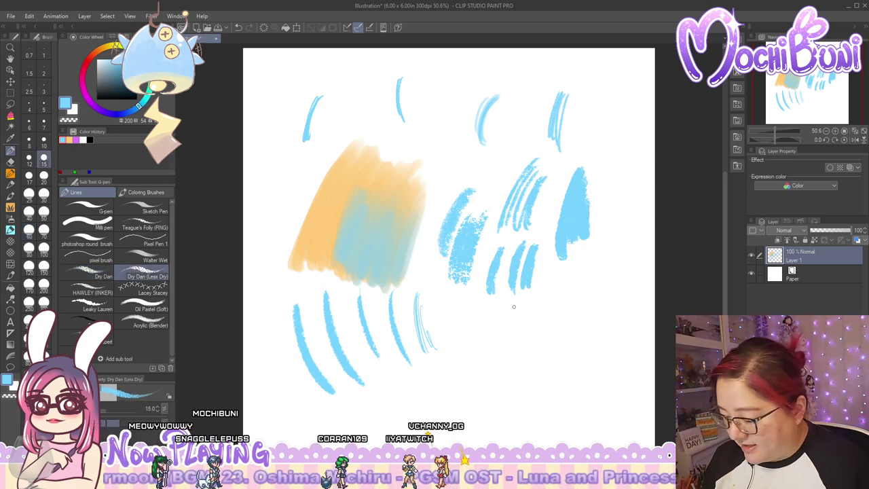
{"action": "left_click_drag", "start_coordinate": [521, 303], "coordinate": [504, 355]}
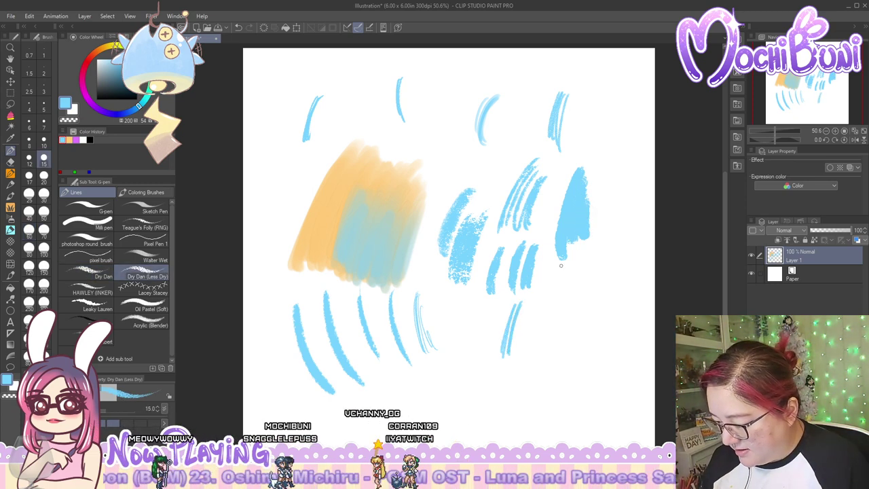
{"action": "left_click_drag", "start_coordinate": [559, 269], "coordinate": [548, 319]}
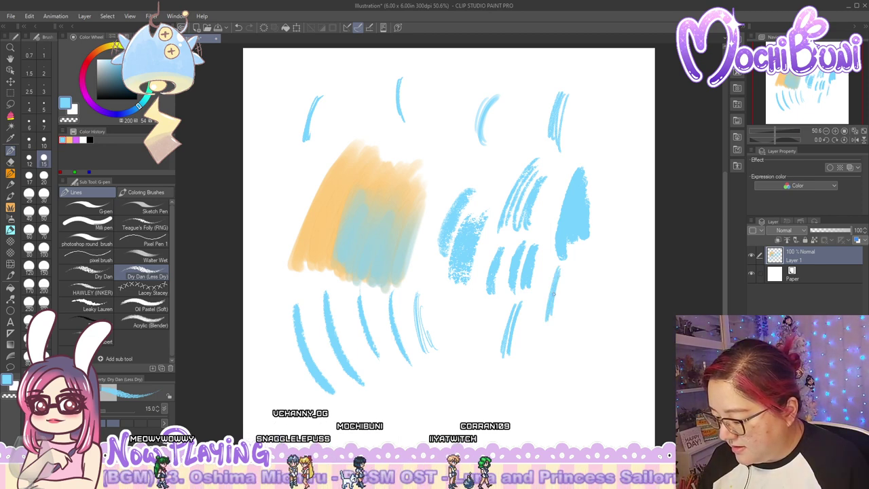
{"action": "left_click", "coordinate": [28, 212]}
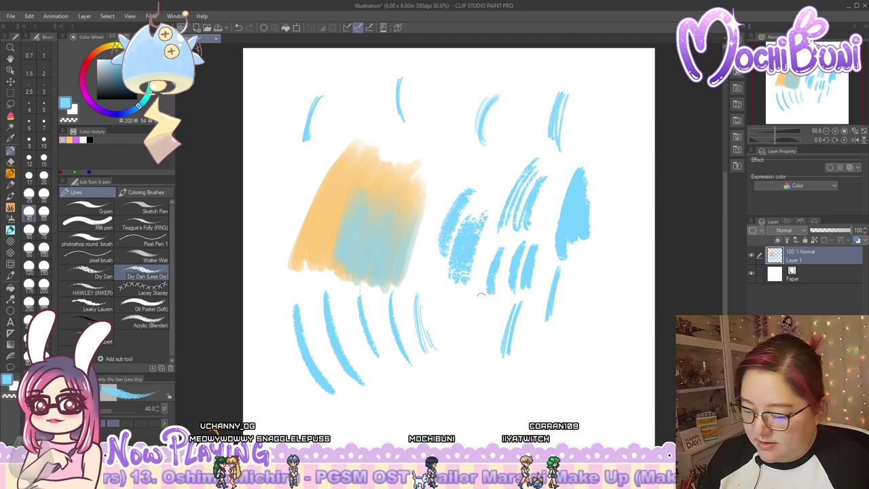
{"action": "mouse_move", "coordinate": [477, 298]}
{"action": "left_mouse_down"}
{"action": "mouse_move", "coordinate": [449, 373]}
{"action": "mouse_move", "coordinate": [450, 384]}
{"action": "mouse_move", "coordinate": [463, 379]}
{"action": "mouse_move", "coordinate": [448, 372]}
{"action": "left_mouse_up"}
{"action": "left_click_drag", "start_coordinate": [481, 302], "coordinate": [468, 374]}
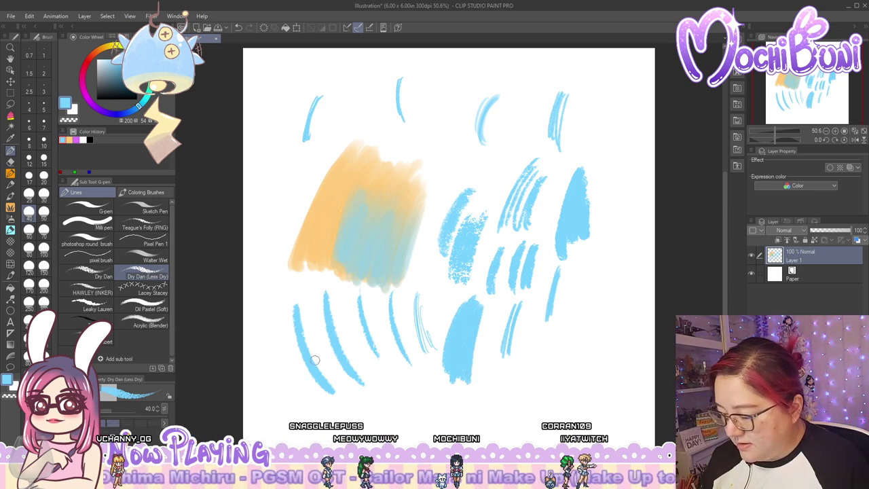
Paint a Dry Dan patch at size 40 directly beside the Dry Dan (Less Dry) patch to compare them
{"action": "left_click", "coordinate": [87, 273]}
{"action": "left_click", "coordinate": [28, 211]}
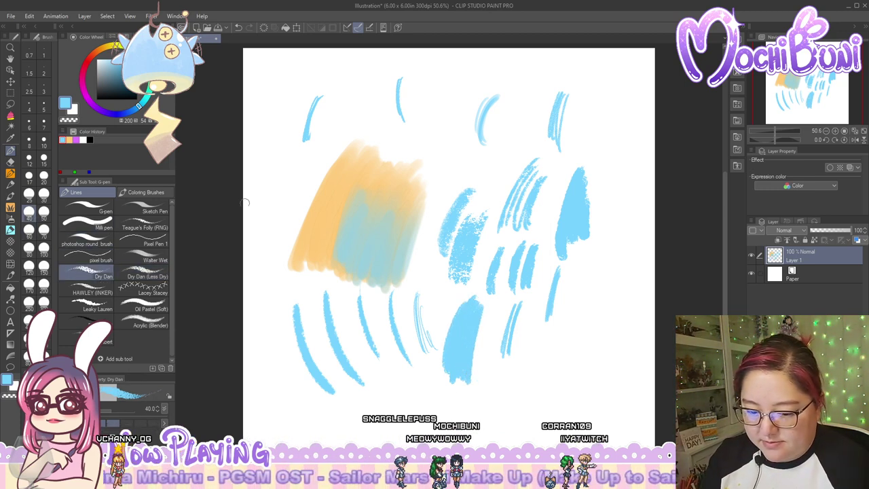
{"action": "mouse_move", "coordinate": [494, 311]}
{"action": "left_mouse_down"}
{"action": "mouse_move", "coordinate": [479, 377]}
{"action": "mouse_move", "coordinate": [489, 370]}
{"action": "left_mouse_up"}
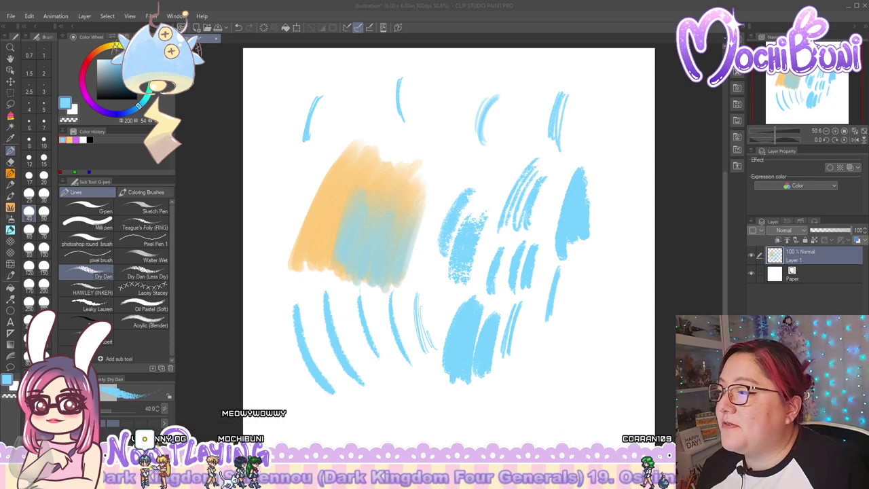
Move the Tape window over the left part of the canvas
{"action": "left_click_drag", "start_coordinate": [246, 0], "coordinate": [314, 138]}
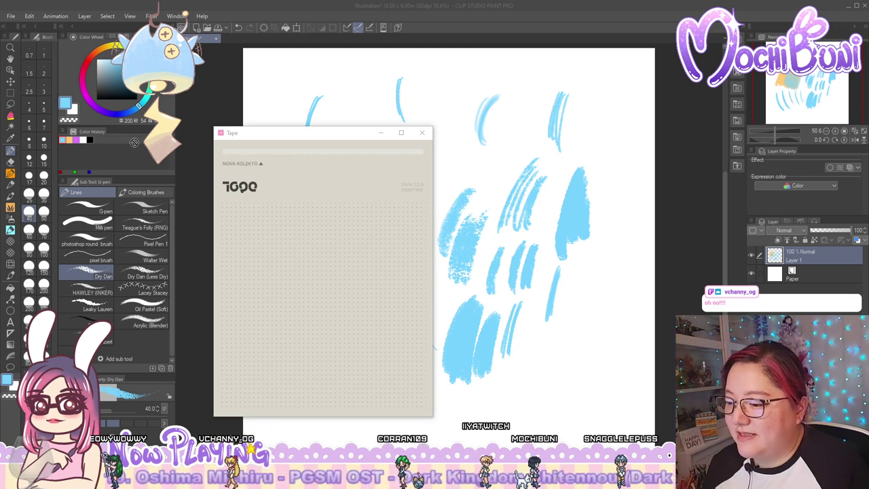
Add views_resources_200_percent.pak to Tape as a collection, then clear its title and delete the collection
{"action": "left_click_drag", "start_coordinate": [135, 143], "coordinate": [291, 234]}
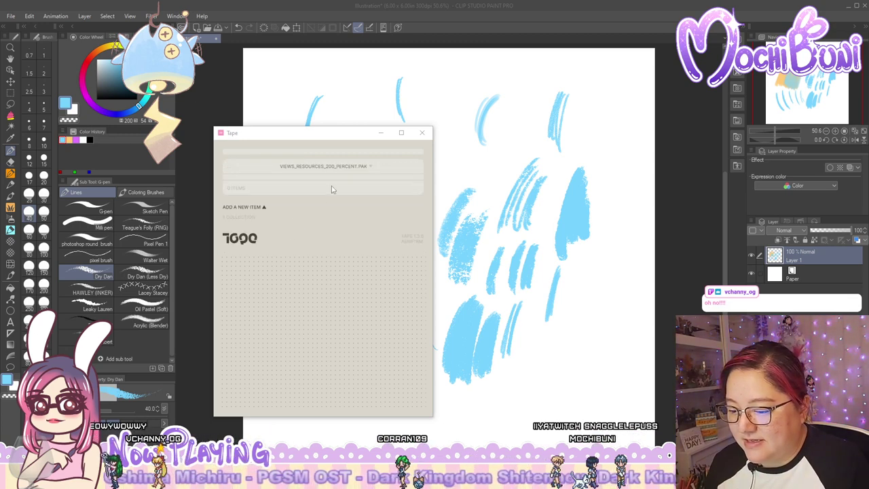
{"action": "left_click", "coordinate": [371, 165]}
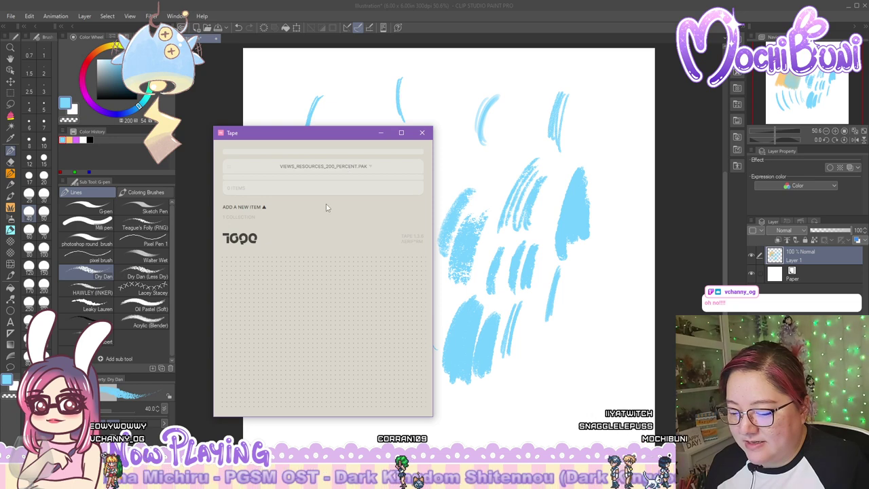
{"action": "left_click", "coordinate": [367, 167]}
{"action": "key", "text": "BackSpace"}
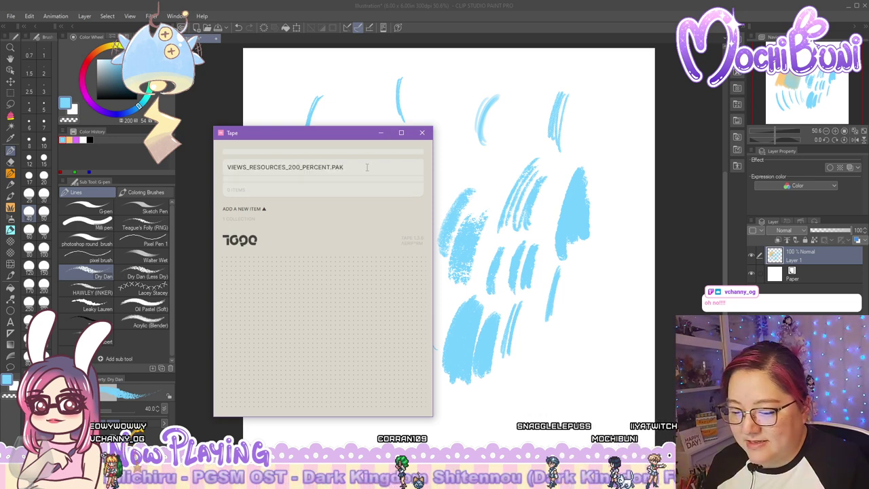
{"action": "key", "text": "BackSpace"}
{"action": "key", "text": "BackSpace"}
{"action": "key", "text": "BackSpace"}
{"action": "key", "text": "BackSpace"}
{"action": "key", "text": "BackSpace"}
{"action": "key", "text": "BackSpace"}
{"action": "key", "text": "BackSpace"}
{"action": "key", "text": "BackSpace"}
{"action": "key", "text": "BackSpace"}
{"action": "key", "text": "BackSpace"}
{"action": "key", "text": "BackSpace"}
{"action": "key", "text": "BackSpace"}
{"action": "key", "text": "BackSpace"}
{"action": "key", "text": "BackSpace"}
{"action": "key", "text": "BackSpace"}
{"action": "key", "text": "BackSpace"}
{"action": "key", "text": "BackSpace"}
{"action": "key", "text": "BackSpace"}
{"action": "key", "text": "BackSpace"}
{"action": "key", "text": "BackSpace"}
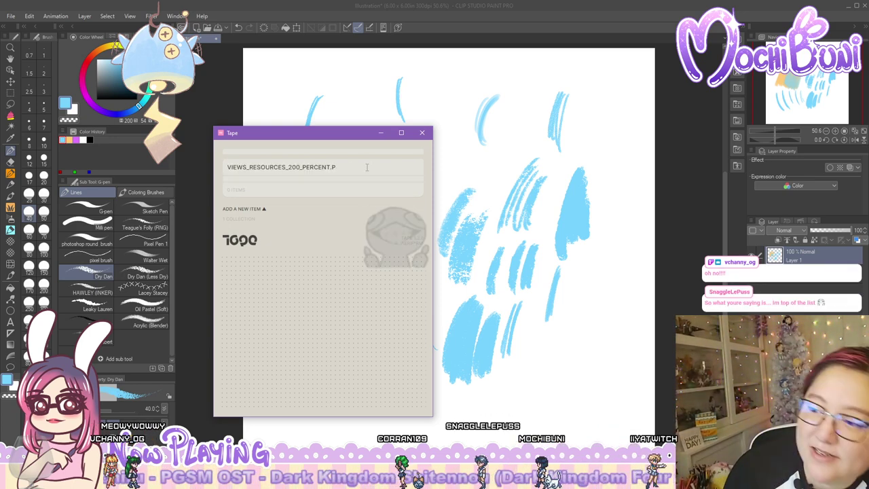
{"action": "type", "text": "DELETE?"}
{"action": "key", "text": "Return"}
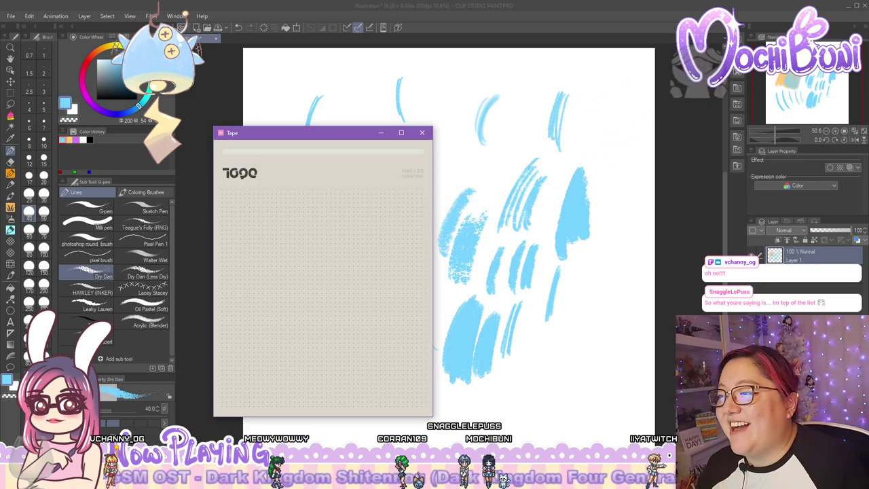
Move the Tape window off the canvas, clear of the test strokes
{"action": "key", "text": "alt+Tab"}
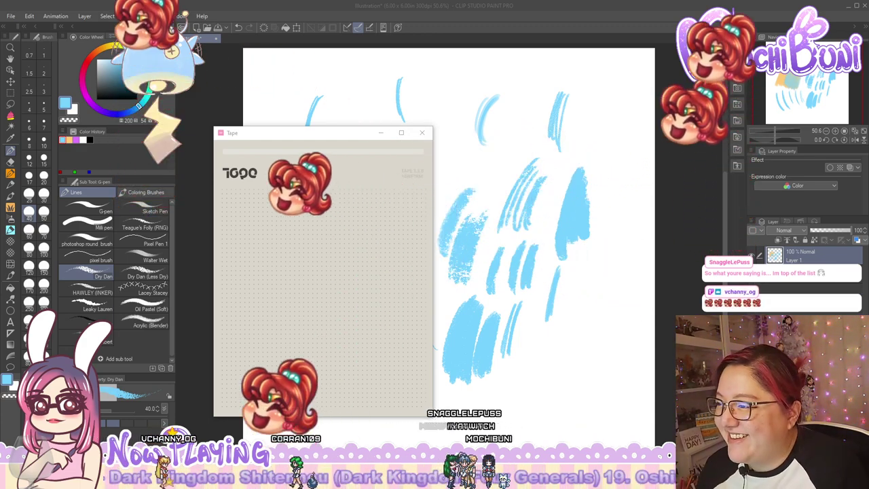
{"action": "mouse_move", "coordinate": [281, 130]}
{"action": "left_mouse_down"}
{"action": "mouse_move", "coordinate": [662, 0]}
{"action": "mouse_move", "coordinate": [706, 0]}
{"action": "left_mouse_up"}
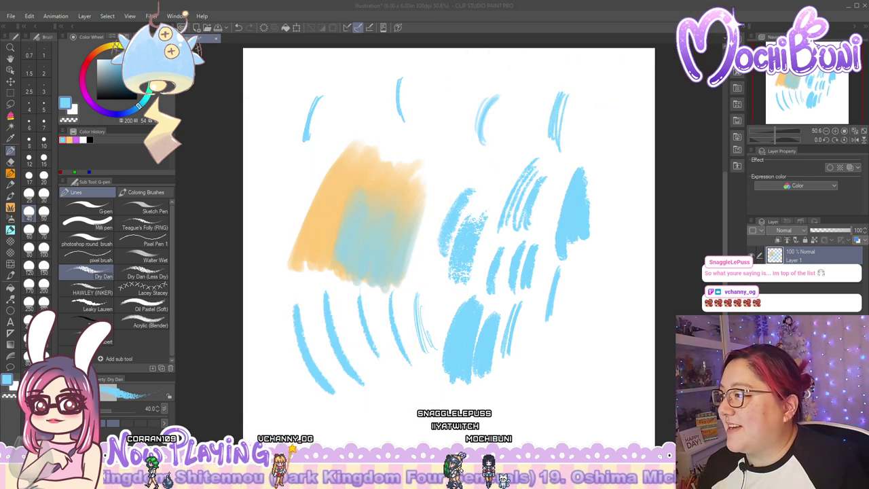
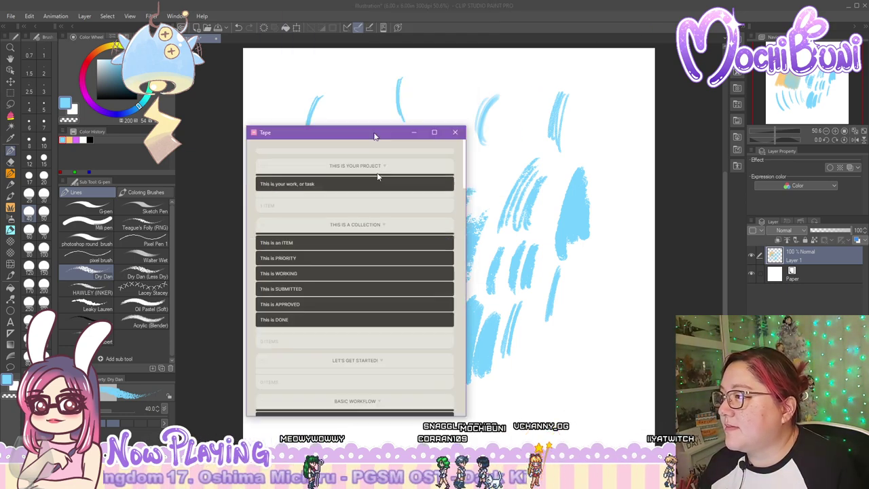
Look through Tape's list of collections and widen its window to a two-column layout
{"action": "left_click_drag", "start_coordinate": [376, 136], "coordinate": [399, 106]}
{"action": "scroll", "coordinate": [370, 191], "scroll_direction": "down", "scroll_amount": 15}
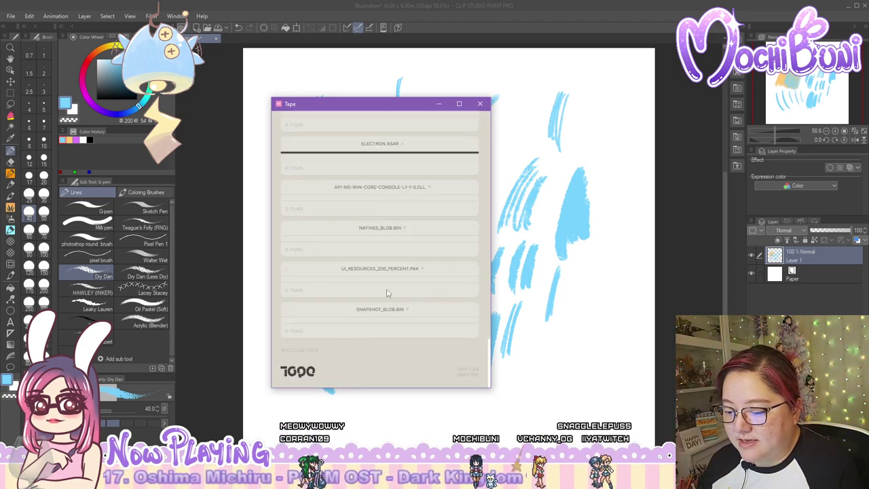
{"action": "scroll", "coordinate": [413, 320], "scroll_direction": "up", "scroll_amount": 5}
{"action": "scroll", "coordinate": [415, 323], "scroll_direction": "down", "scroll_amount": 5}
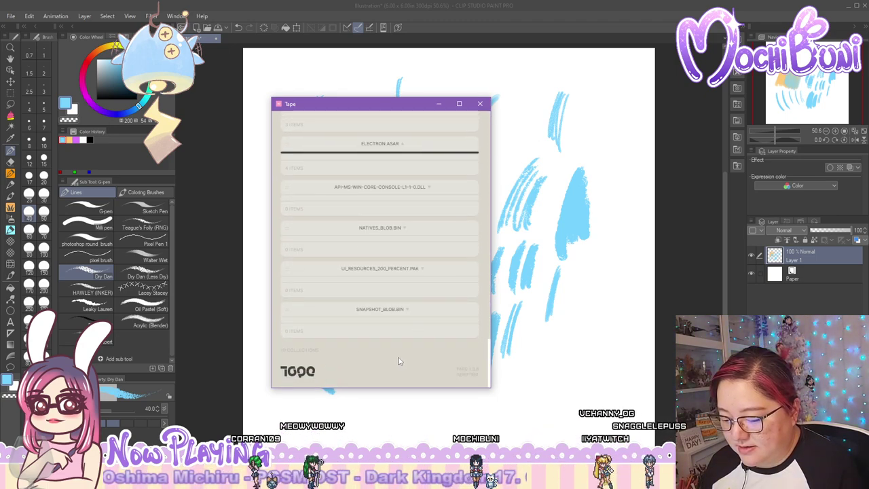
{"action": "scroll", "coordinate": [407, 356], "scroll_direction": "up", "scroll_amount": 6}
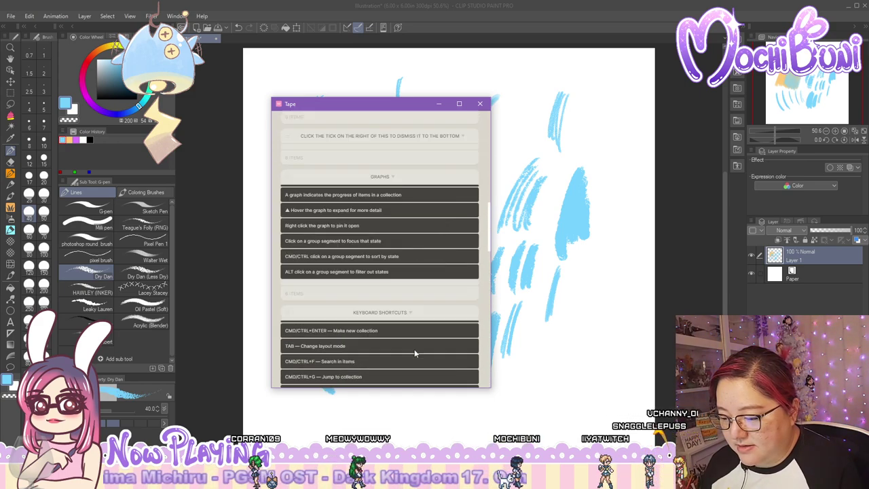
{"action": "scroll", "coordinate": [415, 354], "scroll_direction": "up", "scroll_amount": 8}
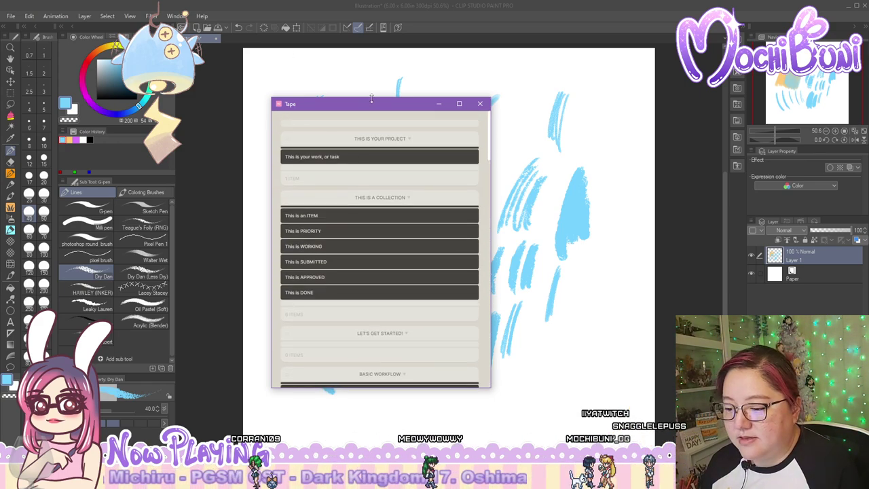
{"action": "left_click_drag", "start_coordinate": [349, 105], "coordinate": [283, 97]}
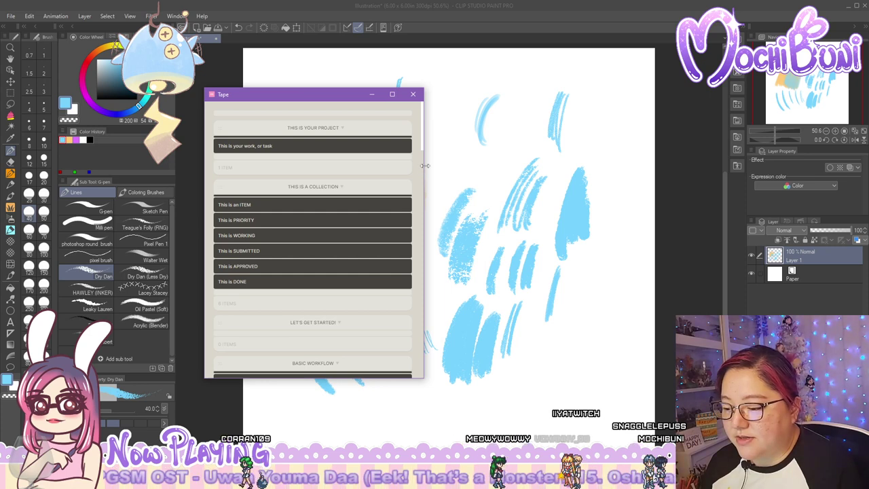
{"action": "left_click_drag", "start_coordinate": [425, 165], "coordinate": [605, 181]}
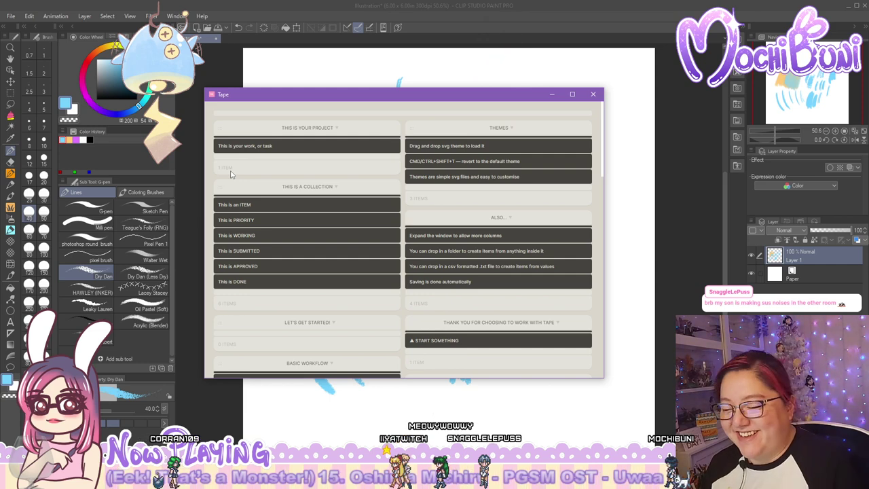
Read Tape's guide collections on themes, basic and advanced workflow, and deleting a collection or item
{"action": "scroll", "coordinate": [341, 116], "scroll_direction": "up", "scroll_amount": 1}
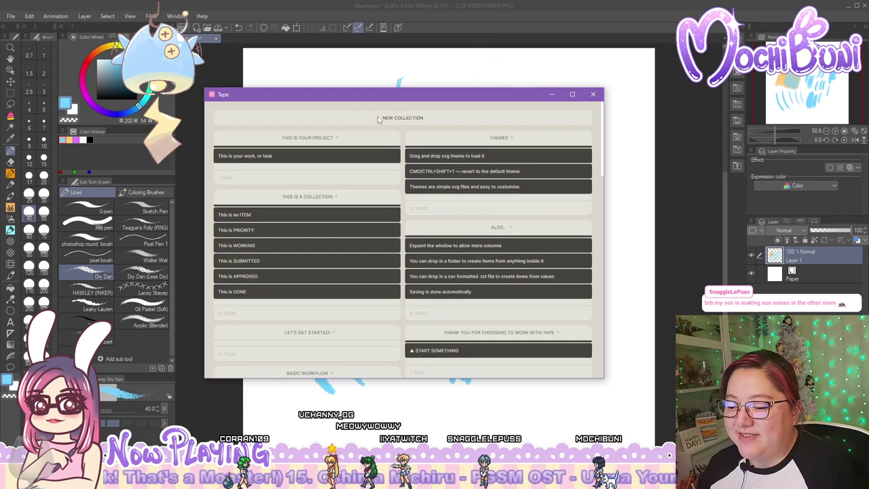
{"action": "scroll", "coordinate": [392, 139], "scroll_direction": "down", "scroll_amount": 1}
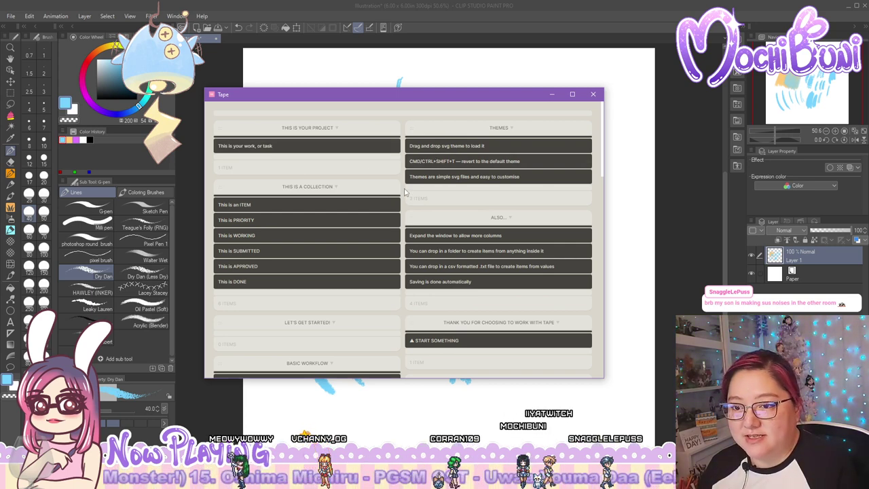
{"action": "scroll", "coordinate": [405, 192], "scroll_direction": "down", "scroll_amount": 3}
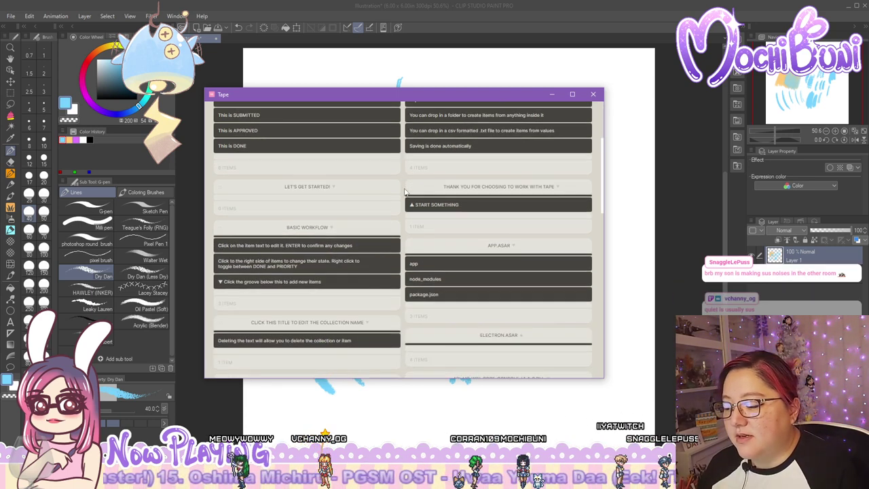
{"action": "scroll", "coordinate": [405, 192], "scroll_direction": "up", "scroll_amount": 3}
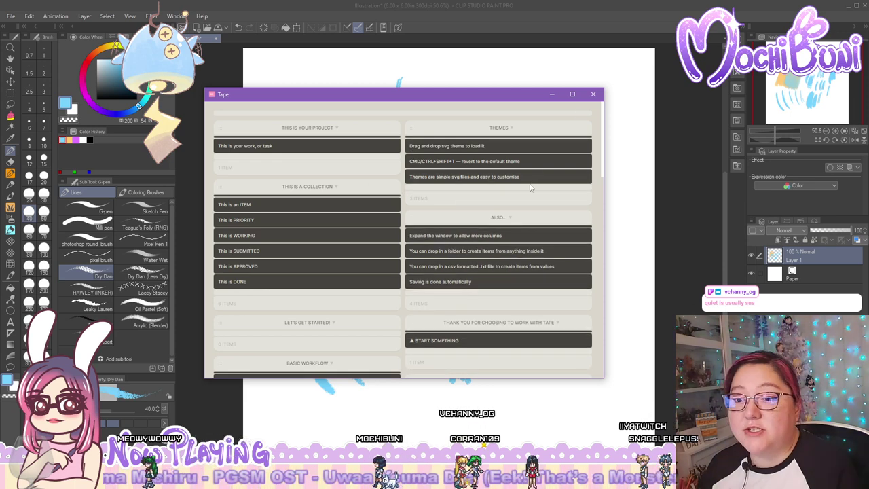
{"action": "left_click", "coordinate": [494, 176]}
{"action": "left_click", "coordinate": [510, 217]}
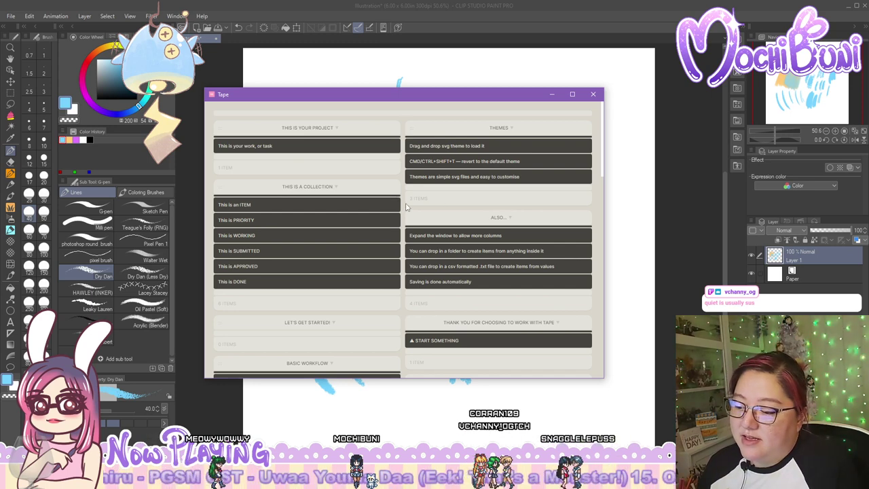
{"action": "scroll", "coordinate": [407, 214], "scroll_direction": "down", "scroll_amount": 1}
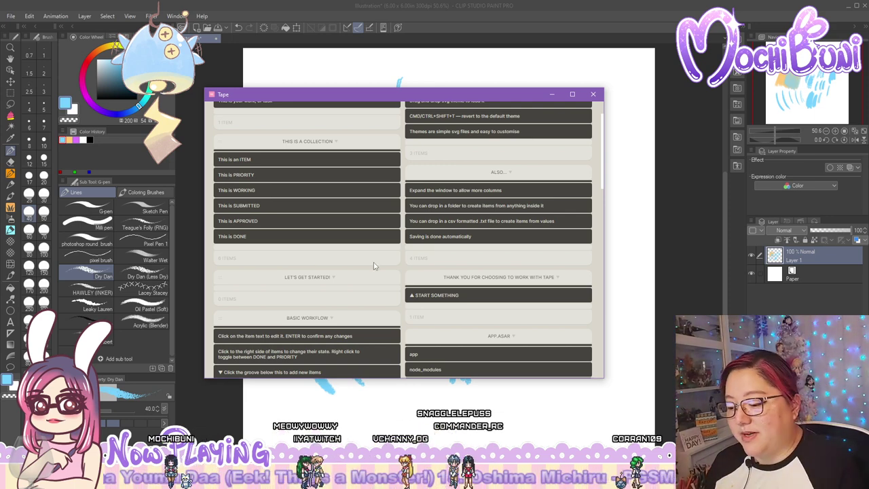
{"action": "scroll", "coordinate": [410, 269], "scroll_direction": "down", "scroll_amount": 5}
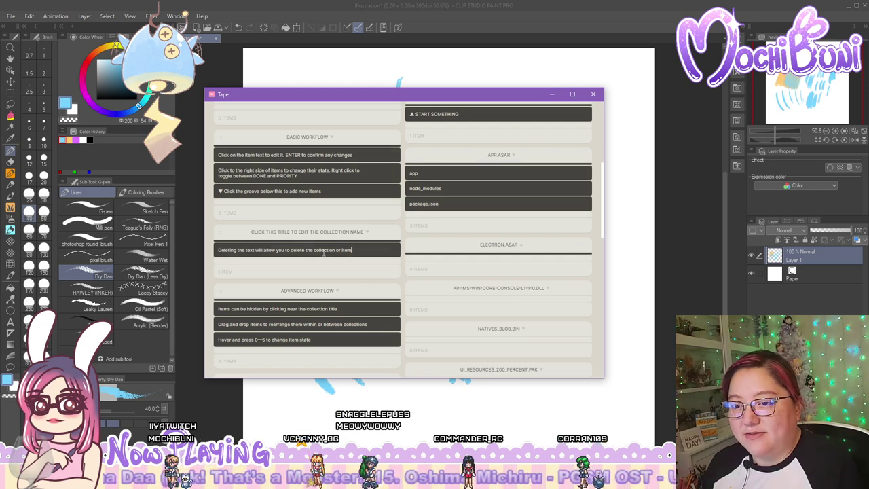
{"action": "scroll", "coordinate": [321, 250], "scroll_direction": "up", "scroll_amount": 5}
{"action": "scroll", "coordinate": [321, 250], "scroll_direction": "up", "scroll_amount": 2}
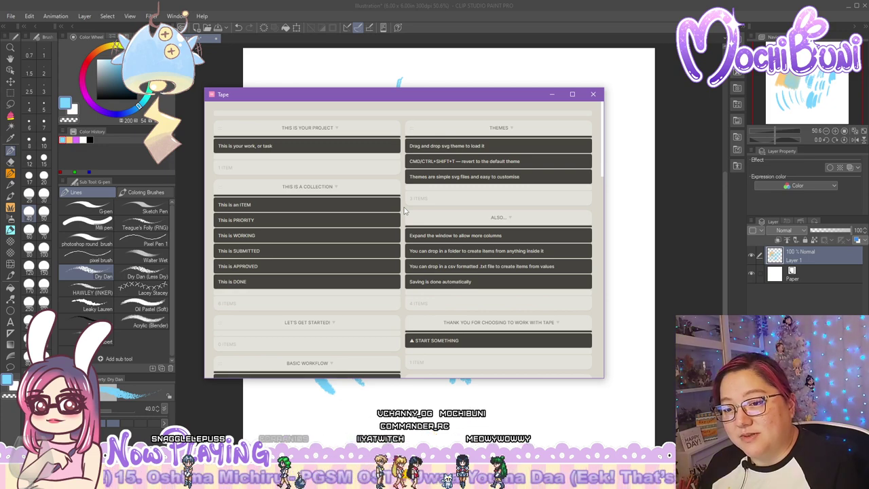
{"action": "scroll", "coordinate": [404, 211], "scroll_direction": "down", "scroll_amount": 3}
{"action": "scroll", "coordinate": [405, 211], "scroll_direction": "up", "scroll_amount": 3}
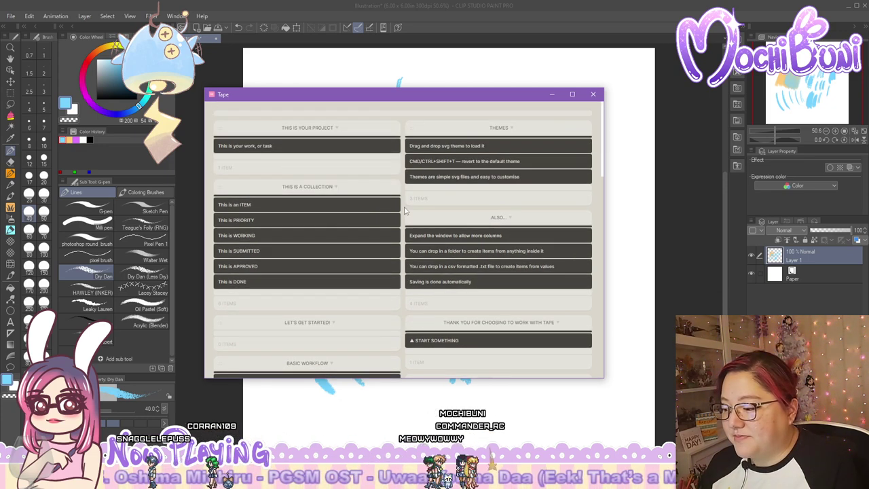
Close the Tape window and return to the Clip Studio Paint illustration
{"action": "mouse_move", "coordinate": [510, 99]}
{"action": "left_mouse_down"}
{"action": "mouse_move", "coordinate": [562, 102]}
{"action": "mouse_move", "coordinate": [516, 113]}
{"action": "left_mouse_up"}
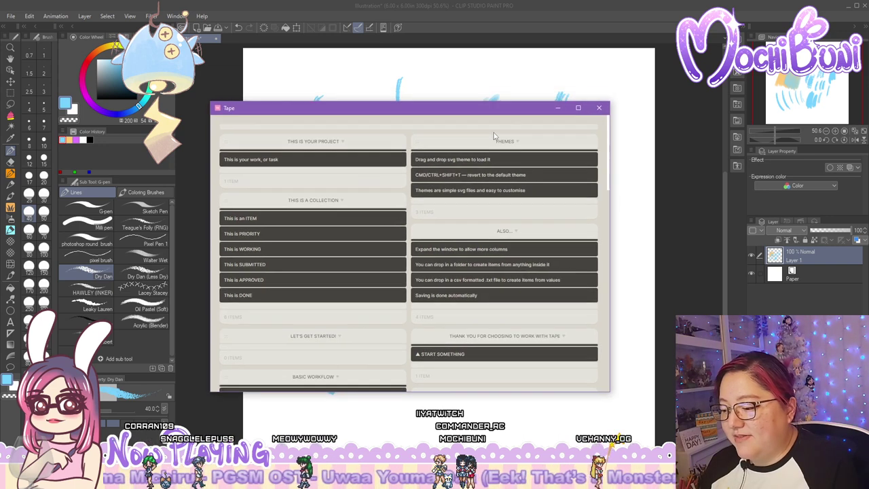
{"action": "left_click", "coordinate": [600, 108]}
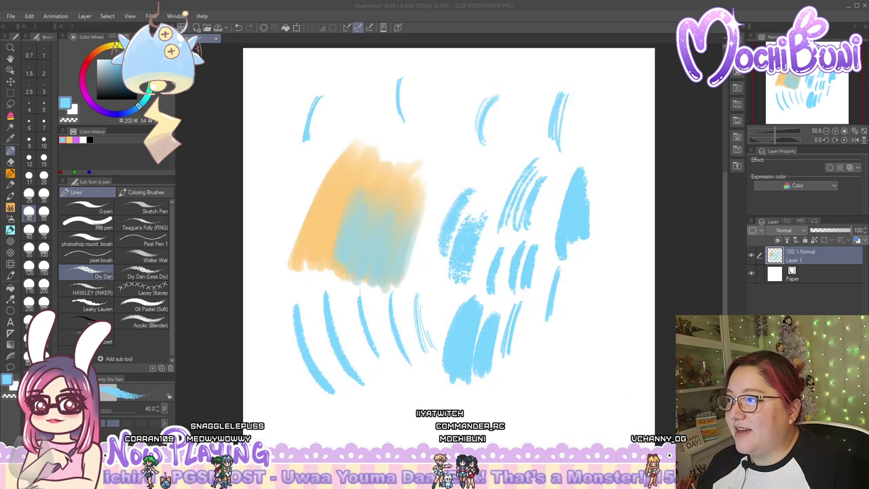
{"action": "left_click", "coordinate": [332, 20]}
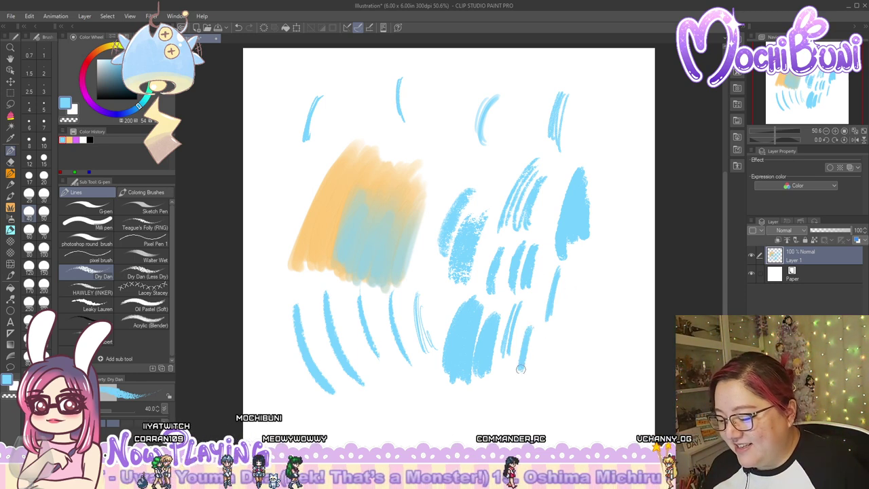
Paint a Dry Dan patch and a Dry Dan (Less Dry) patch at size 40 side by side in the canvas's lower area
{"action": "left_click_drag", "start_coordinate": [533, 330], "coordinate": [525, 381]}
{"action": "mouse_move", "coordinate": [533, 316]}
{"action": "left_mouse_down"}
{"action": "mouse_move", "coordinate": [519, 373]}
{"action": "mouse_move", "coordinate": [537, 326]}
{"action": "mouse_move", "coordinate": [536, 368]}
{"action": "mouse_move", "coordinate": [540, 331]}
{"action": "left_mouse_up"}
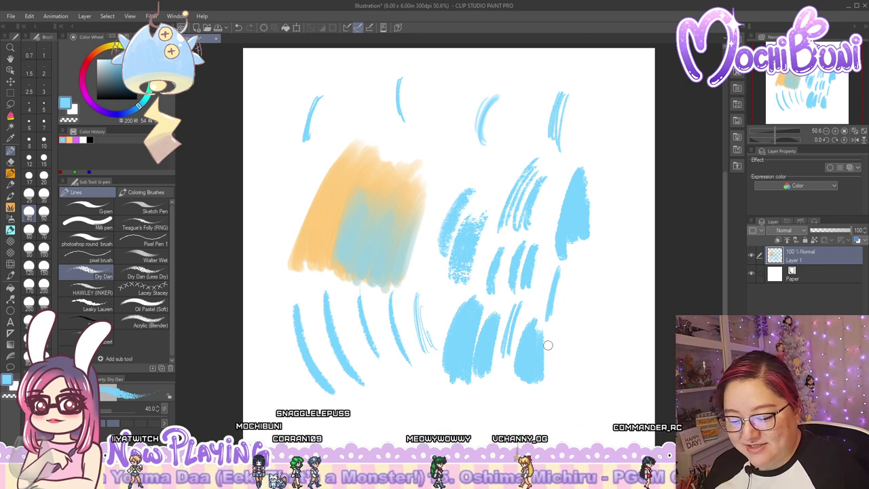
{"action": "left_click", "coordinate": [146, 275]}
{"action": "mouse_move", "coordinate": [557, 370]}
{"action": "left_mouse_down"}
{"action": "mouse_move", "coordinate": [569, 330]}
{"action": "mouse_move", "coordinate": [576, 333]}
{"action": "left_mouse_up"}
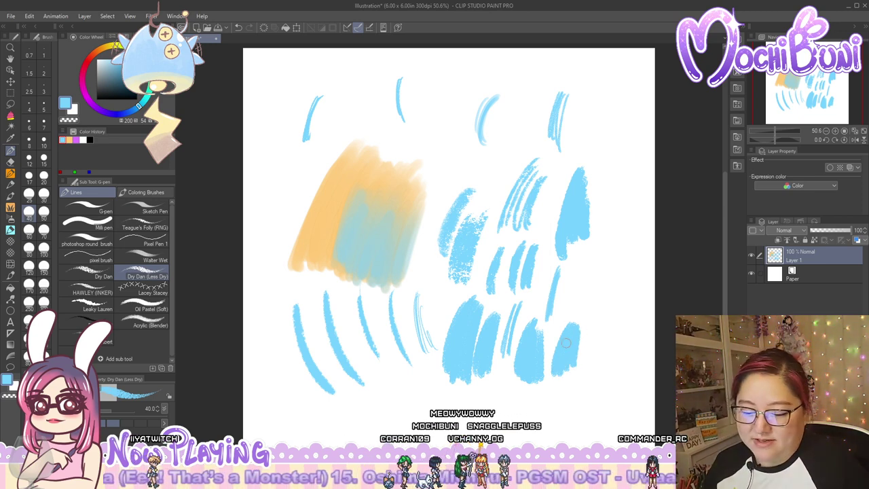
Move the Dry Dan (Less Dry) brush out of Lines into Reject Brushes and return to the Lines group
{"action": "left_click_drag", "start_coordinate": [144, 279], "coordinate": [10, 277]}
{"action": "left_click", "coordinate": [10, 287]}
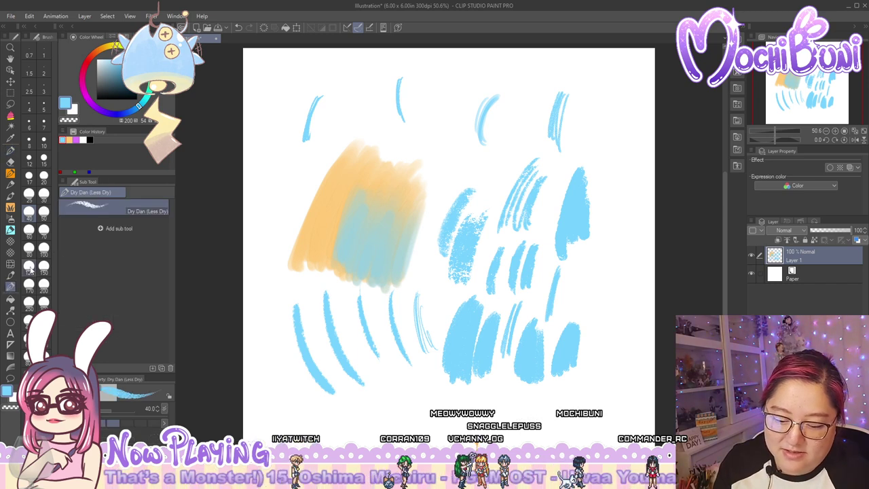
{"action": "left_click_drag", "start_coordinate": [81, 205], "coordinate": [21, 272]}
{"action": "left_click", "coordinate": [10, 150]}
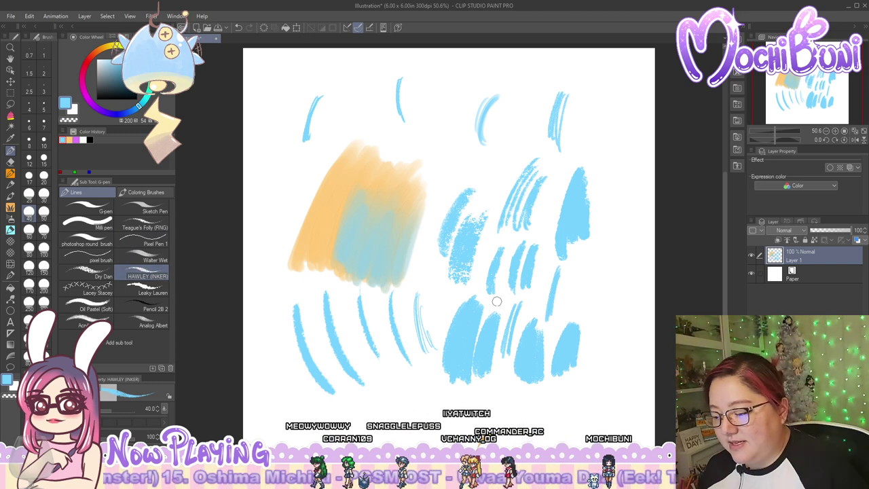
Test HAWLEY (INKER) at size 40 with purple strokes over the upper middle of the canvas, and send it to Reject Brushes
{"action": "left_click", "coordinate": [76, 140]}
{"action": "mouse_move", "coordinate": [464, 151]}
{"action": "left_mouse_down"}
{"action": "mouse_move", "coordinate": [438, 239]}
{"action": "mouse_move", "coordinate": [447, 232]}
{"action": "left_mouse_up"}
{"action": "left_click_drag", "start_coordinate": [480, 169], "coordinate": [452, 232]}
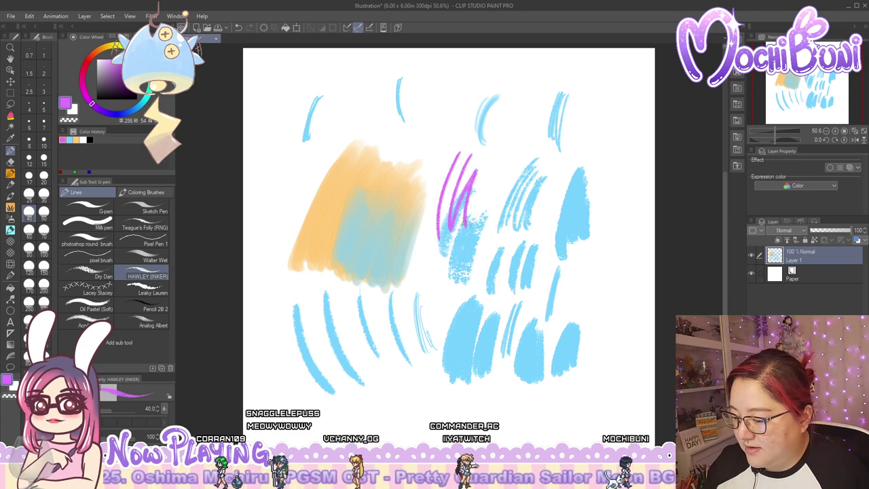
{"action": "left_click_drag", "start_coordinate": [501, 135], "coordinate": [476, 231]}
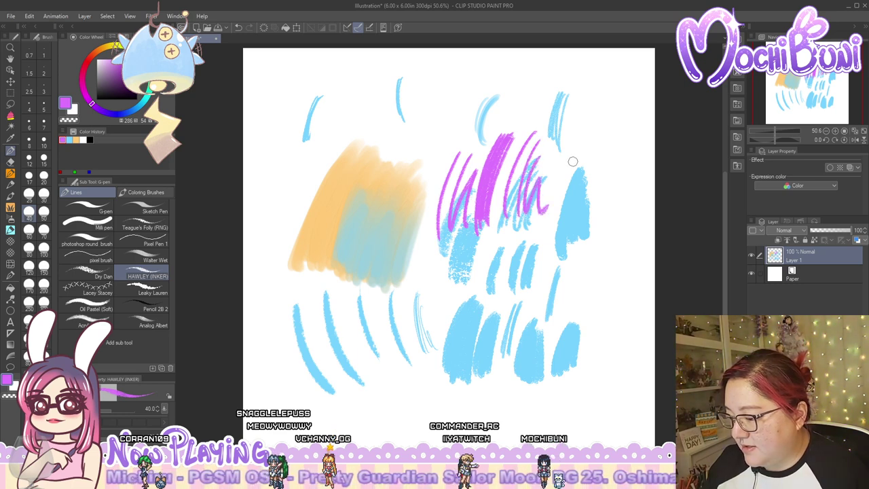
{"action": "left_click_drag", "start_coordinate": [137, 277], "coordinate": [10, 276]}
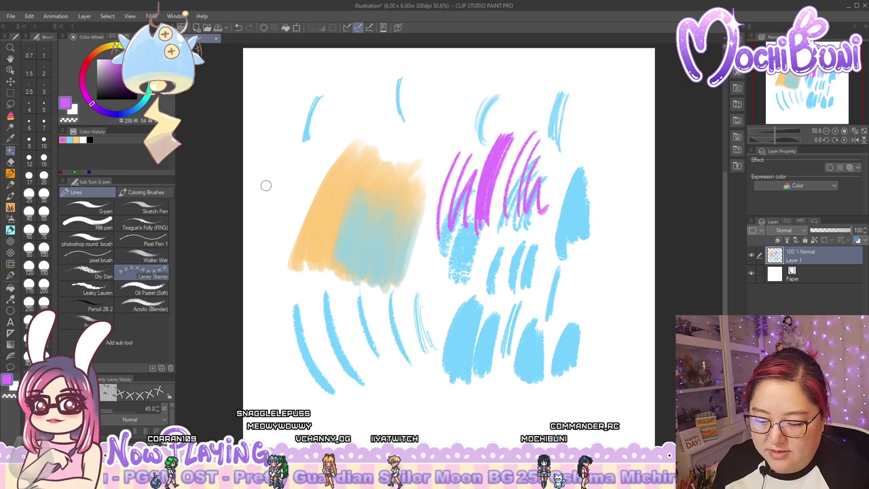
Test Lacey Stacey at size 45 with long winding stitch strokes across the middle of the canvas
{"action": "mouse_move", "coordinate": [291, 181]}
{"action": "left_mouse_down"}
{"action": "mouse_move", "coordinate": [294, 235]}
{"action": "mouse_move", "coordinate": [349, 175]}
{"action": "mouse_move", "coordinate": [401, 193]}
{"action": "mouse_move", "coordinate": [370, 272]}
{"action": "left_mouse_up"}
{"action": "mouse_move", "coordinate": [429, 151]}
{"action": "left_mouse_down"}
{"action": "mouse_move", "coordinate": [399, 258]}
{"action": "mouse_move", "coordinate": [470, 193]}
{"action": "mouse_move", "coordinate": [458, 270]}
{"action": "mouse_move", "coordinate": [513, 203]}
{"action": "left_mouse_up"}
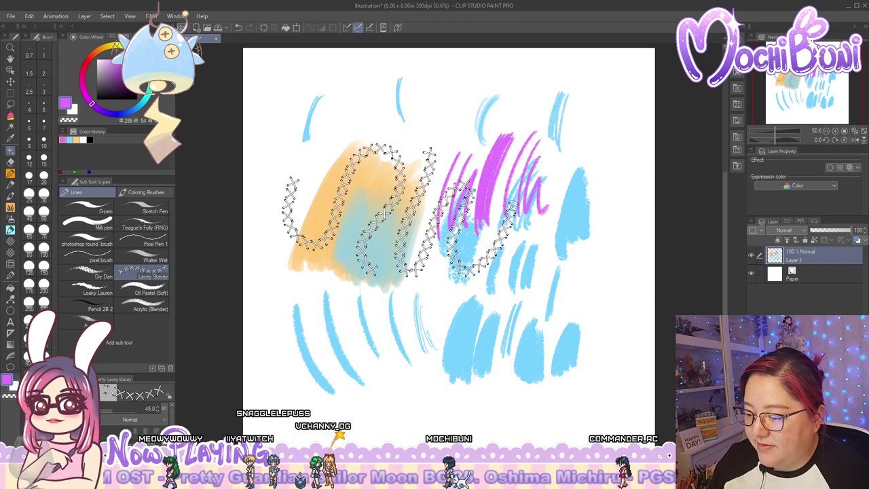
{"action": "mouse_move", "coordinate": [561, 274]}
{"action": "left_mouse_down"}
{"action": "mouse_move", "coordinate": [506, 169]}
{"action": "mouse_move", "coordinate": [570, 197]}
{"action": "mouse_move", "coordinate": [475, 281]}
{"action": "left_mouse_up"}
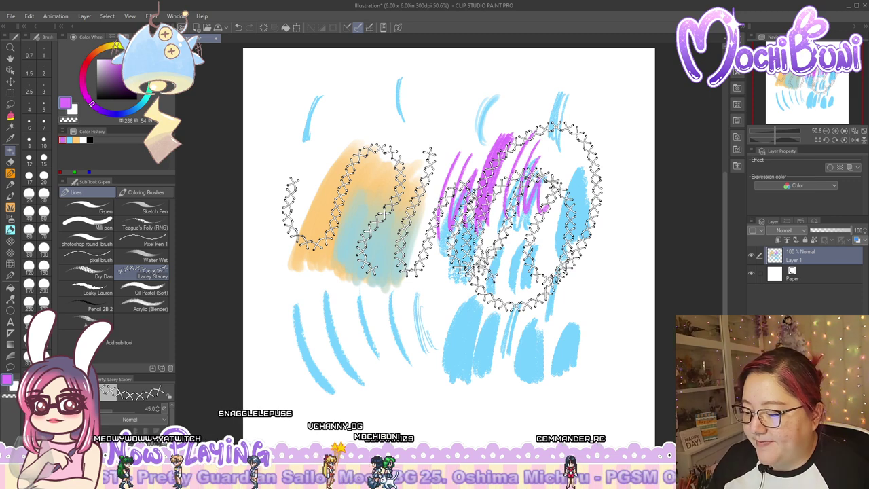
Test Lacey Stacey at size 170 with large cross-stitch strokes over the left half and along the lower part of the canvas
{"action": "left_click", "coordinate": [29, 282]}
{"action": "mouse_move", "coordinate": [319, 88]}
{"action": "left_mouse_down"}
{"action": "mouse_move", "coordinate": [296, 136]}
{"action": "mouse_move", "coordinate": [367, 187]}
{"action": "mouse_move", "coordinate": [479, 163]}
{"action": "mouse_move", "coordinate": [399, 258]}
{"action": "left_mouse_up"}
{"action": "left_click_drag", "start_coordinate": [333, 285], "coordinate": [323, 339]}
{"action": "left_click_drag", "start_coordinate": [381, 296], "coordinate": [370, 352]}
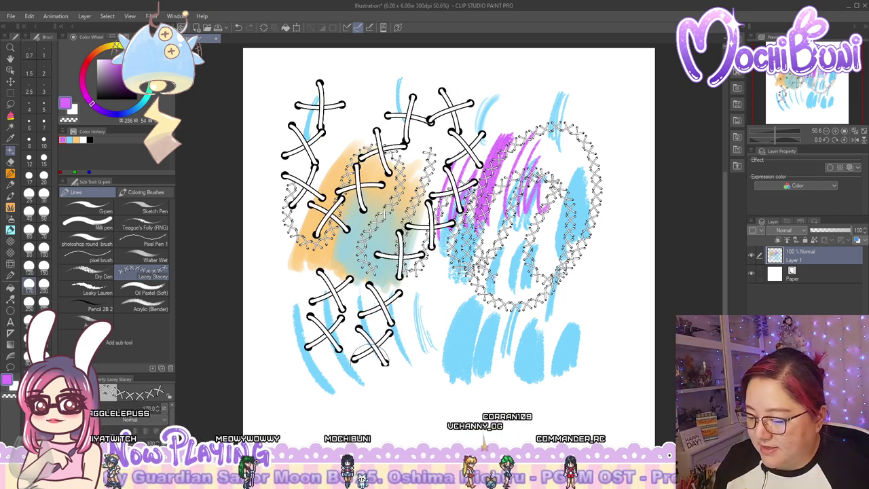
{"action": "left_click_drag", "start_coordinate": [441, 296], "coordinate": [435, 360]}
{"action": "left_click_drag", "start_coordinate": [472, 309], "coordinate": [499, 343]}
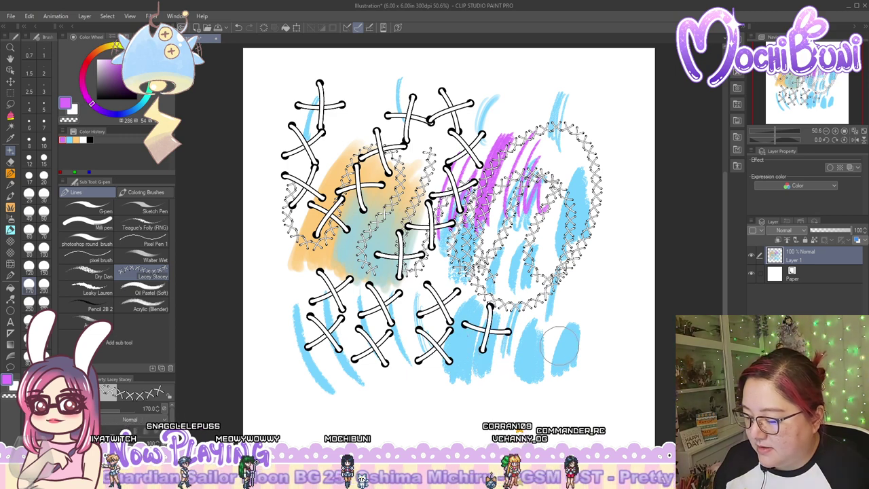
{"action": "left_click_drag", "start_coordinate": [550, 333], "coordinate": [518, 397]}
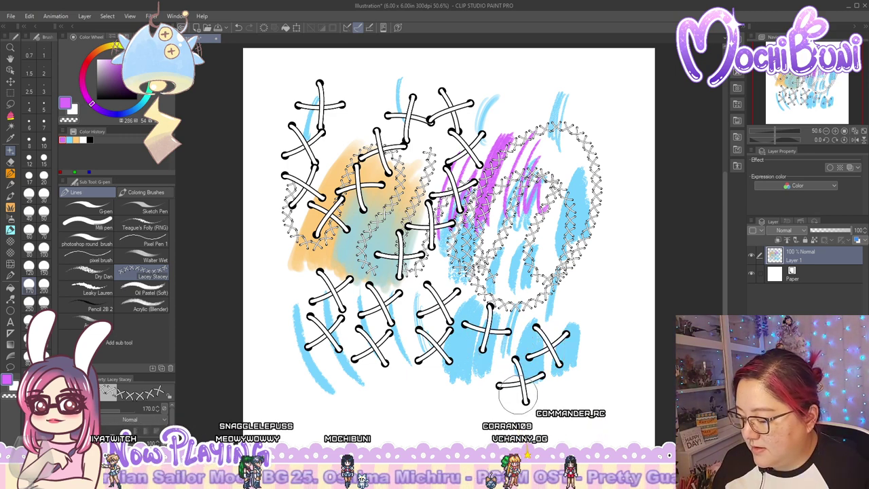
{"action": "left_click_drag", "start_coordinate": [603, 297], "coordinate": [601, 359]}
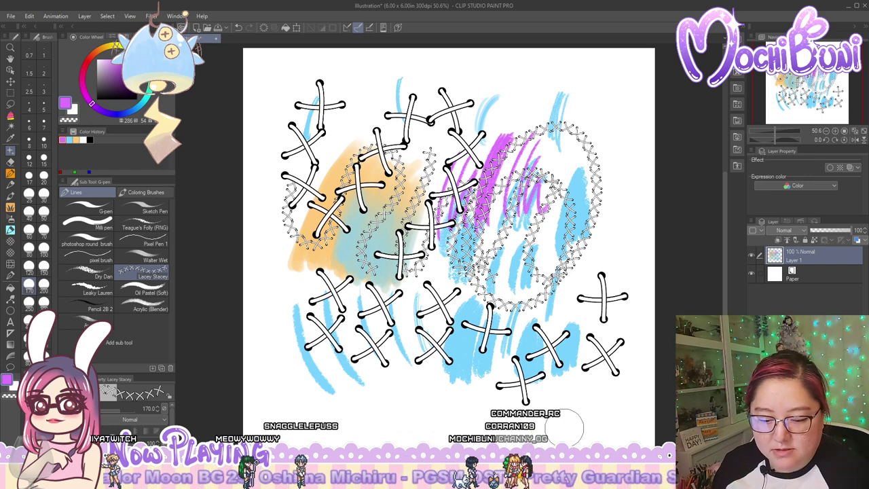
Check the Decoration brush groups and move the Lacey Stacey brush out of Lines into the Decoration tool
{"action": "left_click", "coordinate": [10, 252]}
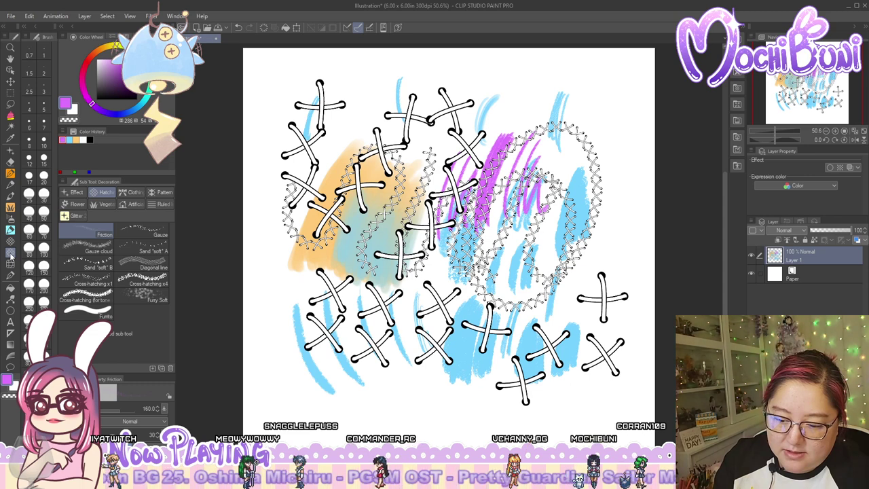
{"action": "left_click", "coordinate": [10, 151]}
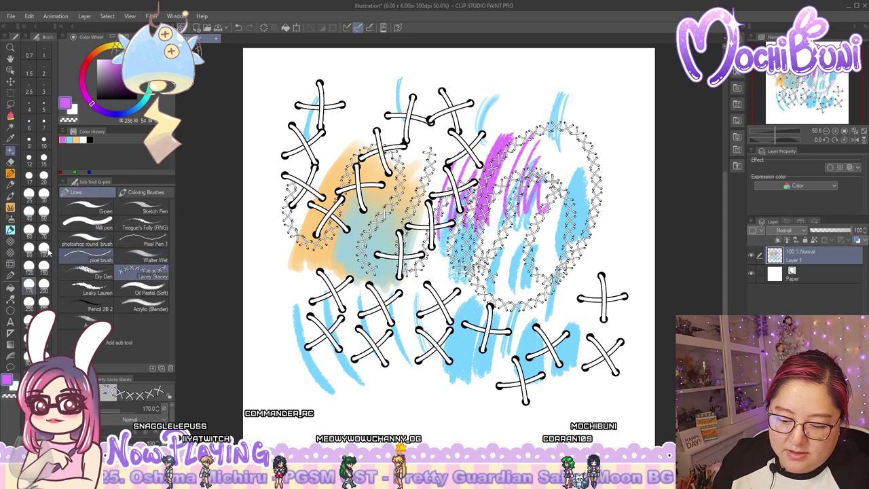
{"action": "left_click", "coordinate": [10, 194]}
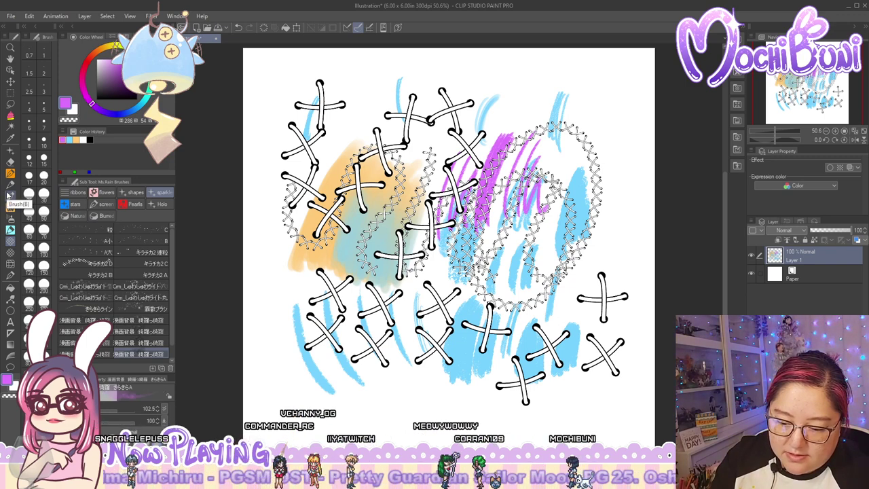
{"action": "left_click", "coordinate": [10, 206]}
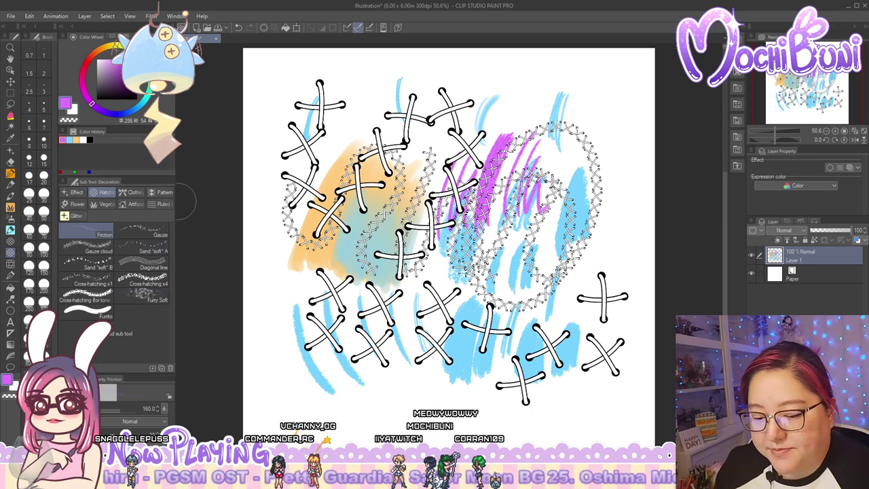
{"action": "left_click", "coordinate": [9, 152]}
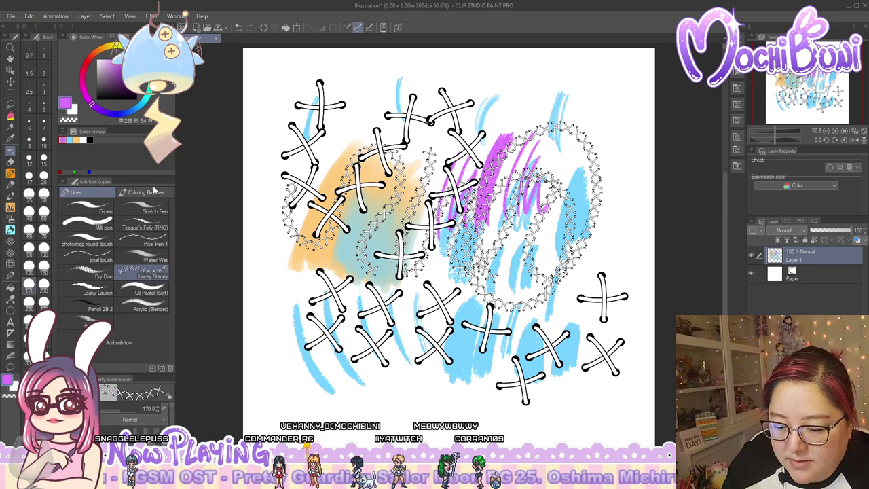
{"action": "left_click", "coordinate": [12, 256]}
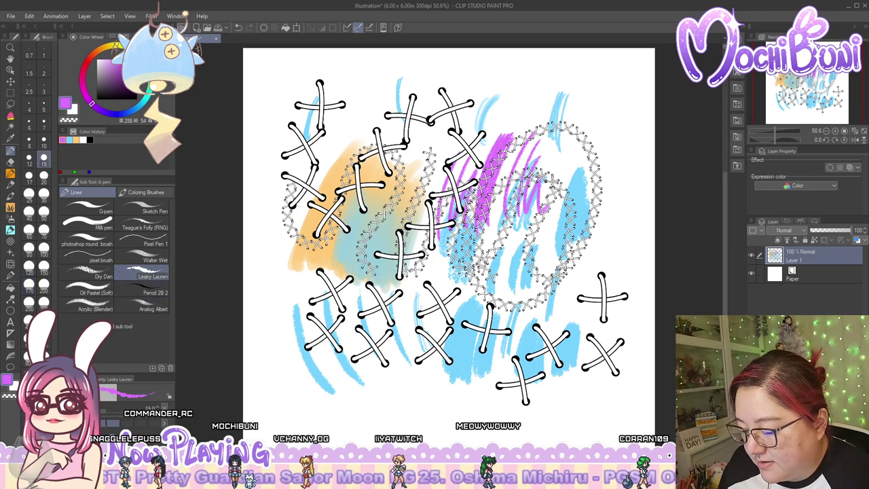
Test Leaky Lauren at size 25 with purple zigzag strokes in the canvas's upper right, and move it out of Lines into Reject Brushes
{"action": "left_click", "coordinate": [29, 194]}
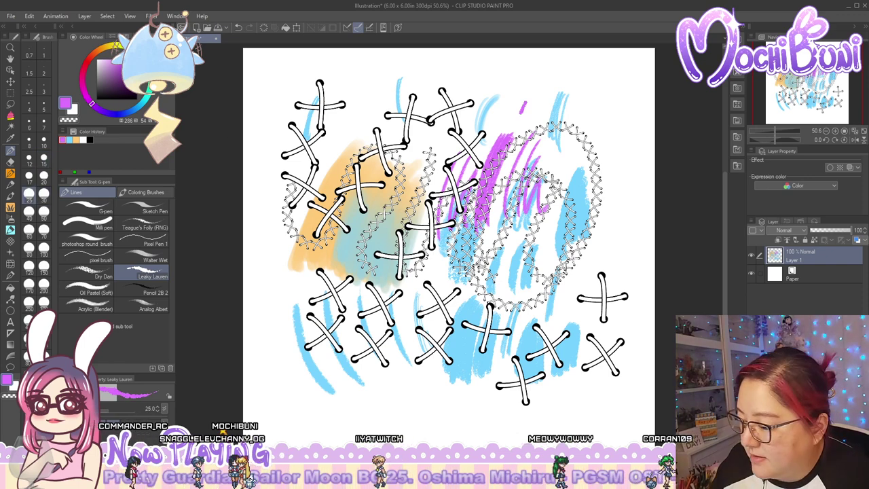
{"action": "left_click_drag", "start_coordinate": [515, 147], "coordinate": [512, 156]}
{"action": "left_click_drag", "start_coordinate": [556, 80], "coordinate": [544, 117]}
{"action": "mouse_move", "coordinate": [563, 84]}
{"action": "left_mouse_down"}
{"action": "mouse_move", "coordinate": [568, 139]}
{"action": "mouse_move", "coordinate": [595, 84]}
{"action": "left_mouse_up"}
{"action": "left_click_drag", "start_coordinate": [596, 144], "coordinate": [601, 86]}
{"action": "left_click_drag", "start_coordinate": [606, 136], "coordinate": [613, 90]}
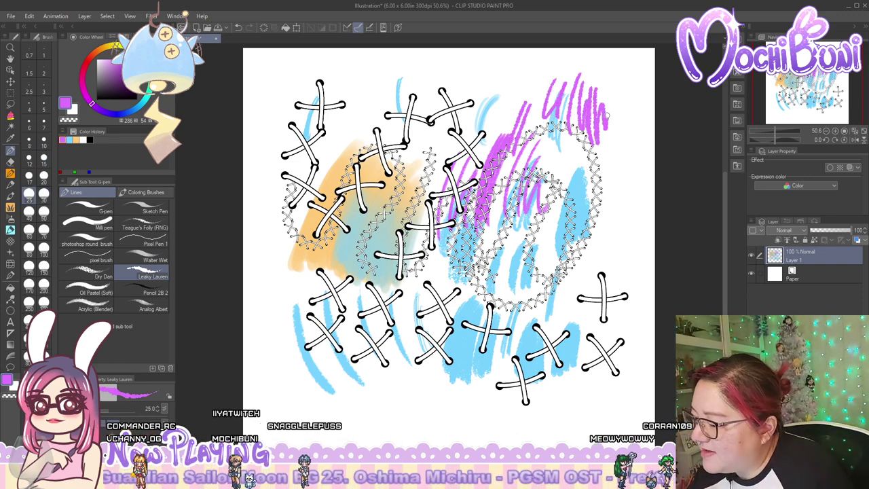
{"action": "left_click_drag", "start_coordinate": [617, 125], "coordinate": [621, 87]}
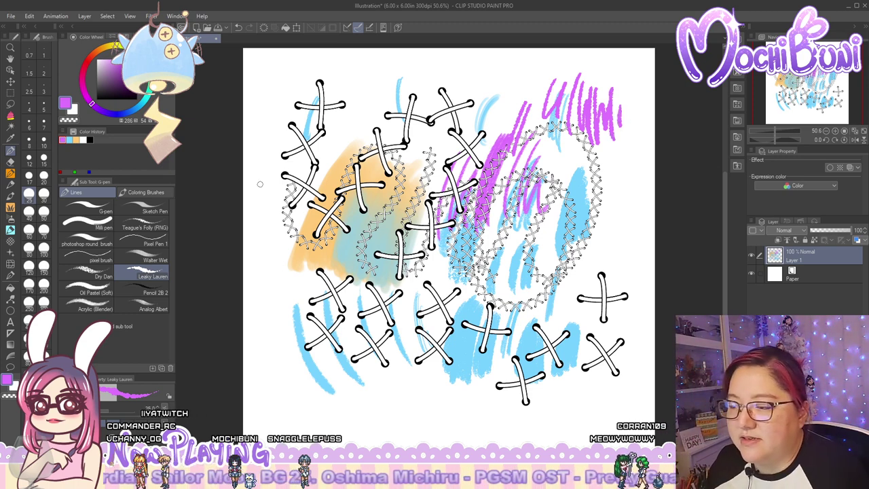
{"action": "left_click_drag", "start_coordinate": [139, 273], "coordinate": [10, 277]}
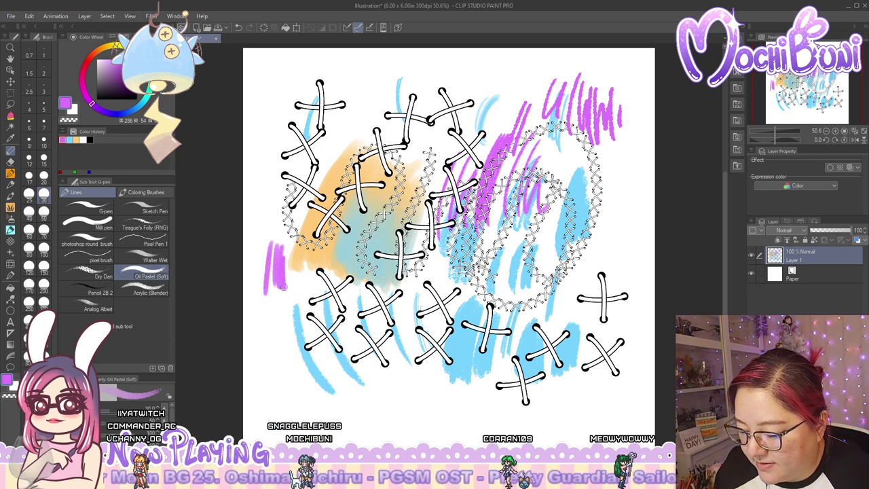
Test Oil Pastel (Soft) at size 30 with overlapping purple, light blue and orange strokes near the canvas's left edge
{"action": "mouse_move", "coordinate": [283, 286]}
{"action": "left_mouse_down"}
{"action": "mouse_move", "coordinate": [274, 241]}
{"action": "mouse_move", "coordinate": [262, 290]}
{"action": "left_mouse_up"}
{"action": "left_click_drag", "start_coordinate": [279, 244], "coordinate": [289, 295]}
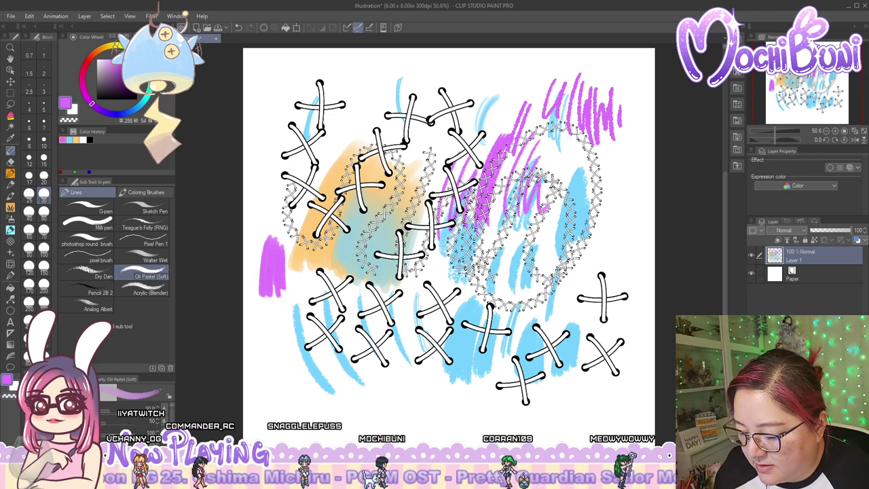
{"action": "left_click", "coordinate": [69, 139]}
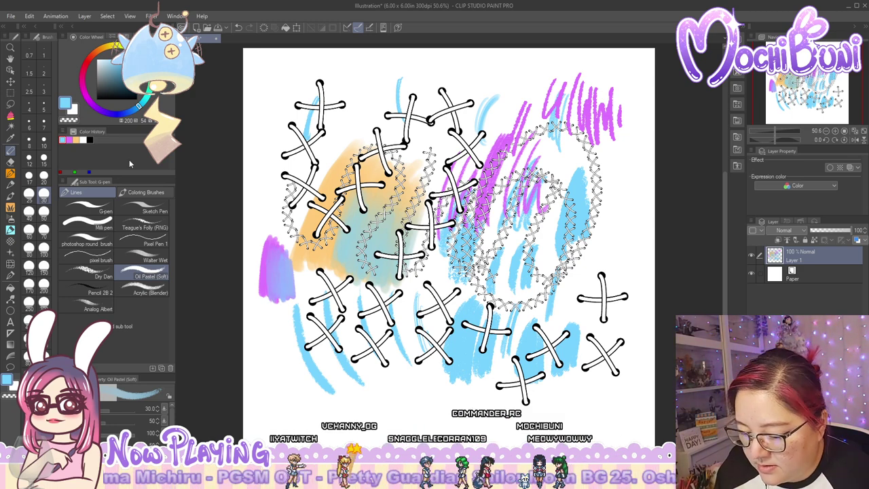
{"action": "left_click", "coordinate": [77, 139]}
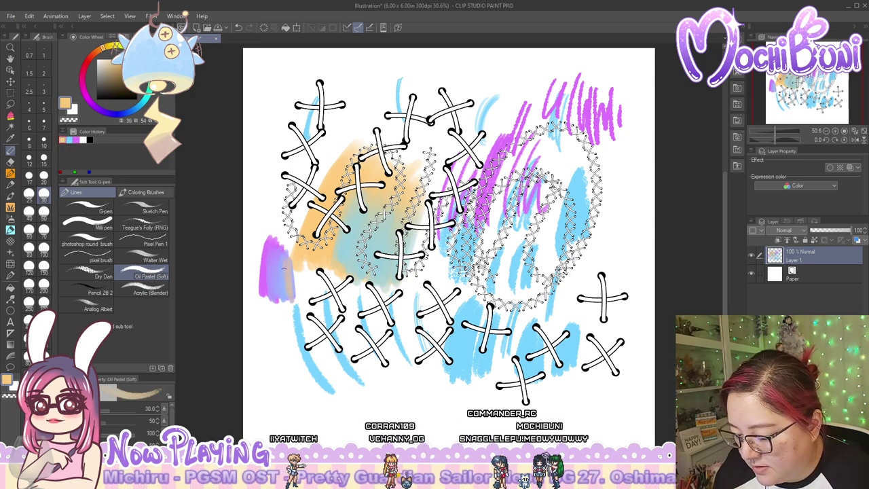
{"action": "left_click_drag", "start_coordinate": [290, 285], "coordinate": [292, 275]}
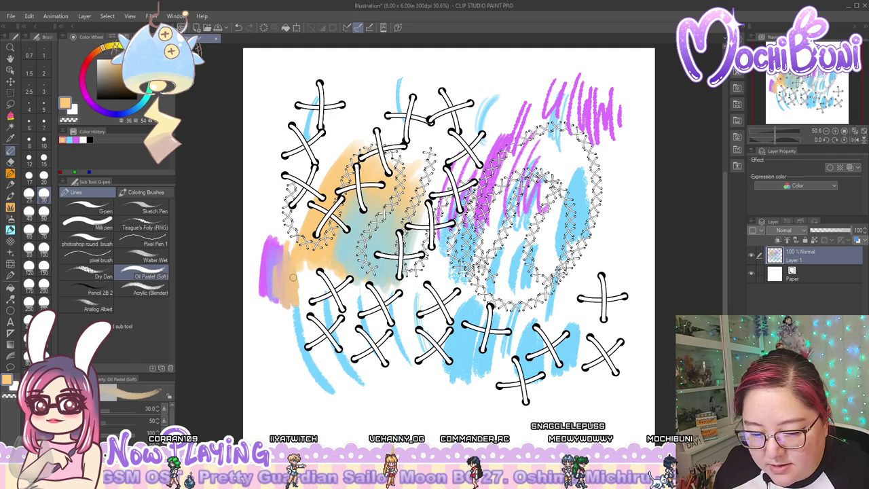
Look through the Pen, Pencil and Brush tools, and move Oil Pastel (Soft) out of Lines into the Brush tool
{"action": "left_click", "coordinate": [10, 174]}
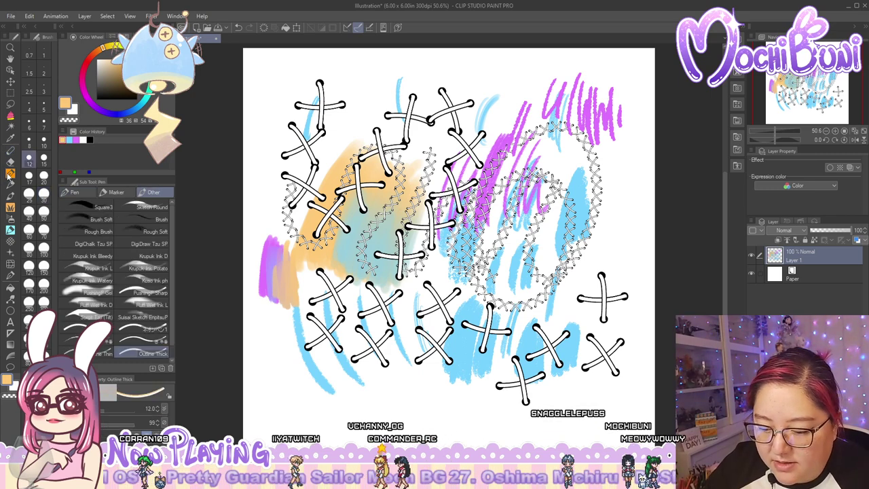
{"action": "left_click", "coordinate": [10, 150]}
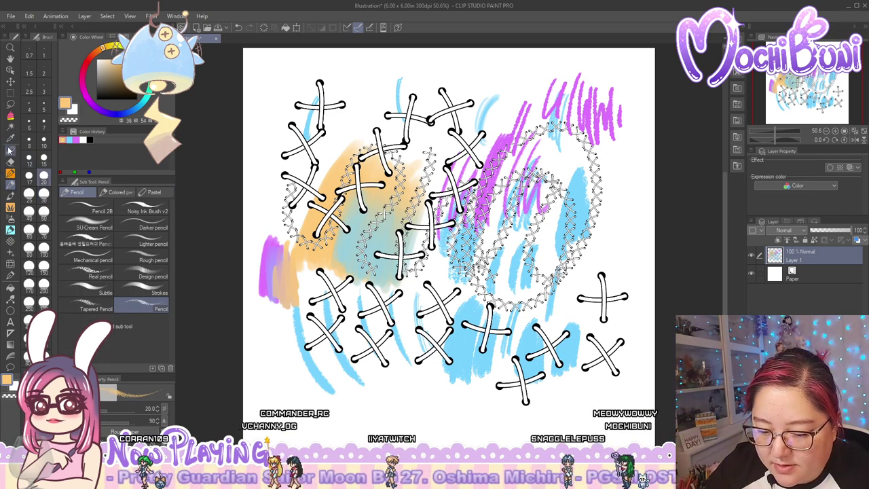
{"action": "left_click", "coordinate": [11, 196]}
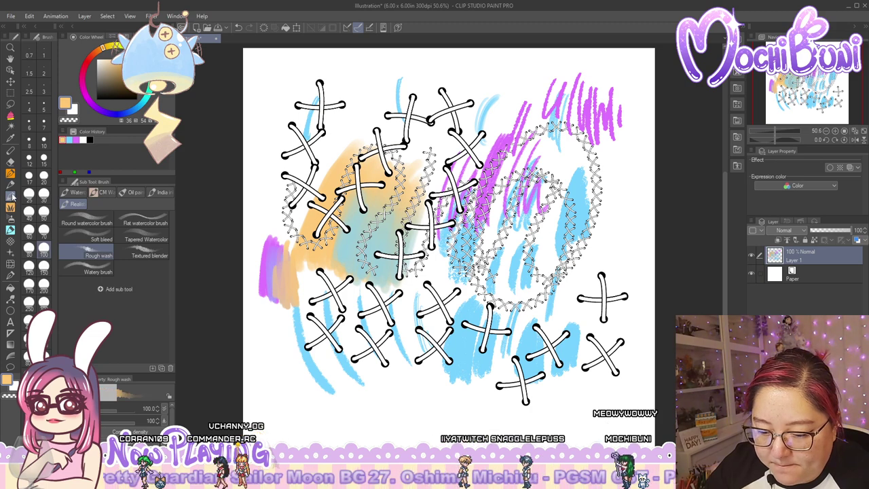
{"action": "left_click", "coordinate": [10, 150]}
{"action": "left_click_drag", "start_coordinate": [136, 276], "coordinate": [10, 196]}
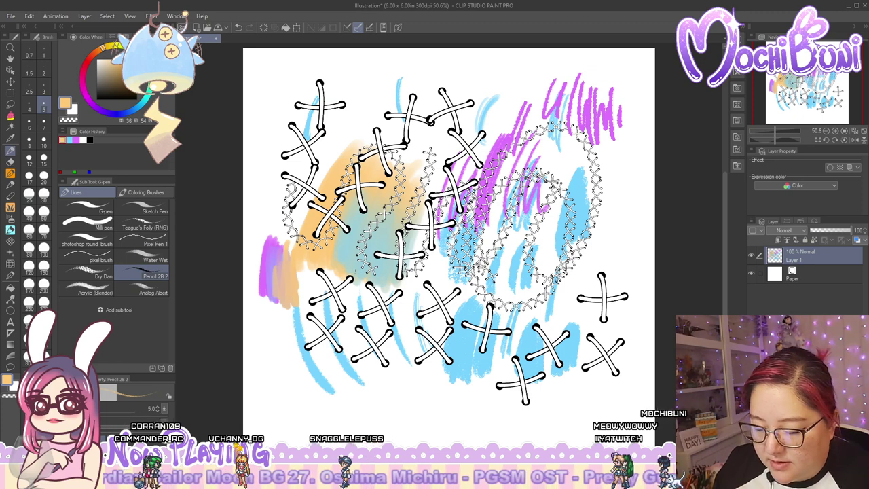
Test Pencil 2B 2 at size 17 with orange strokes at the top of the canvas and purple patches at the bottom and top
{"action": "left_click", "coordinate": [29, 175]}
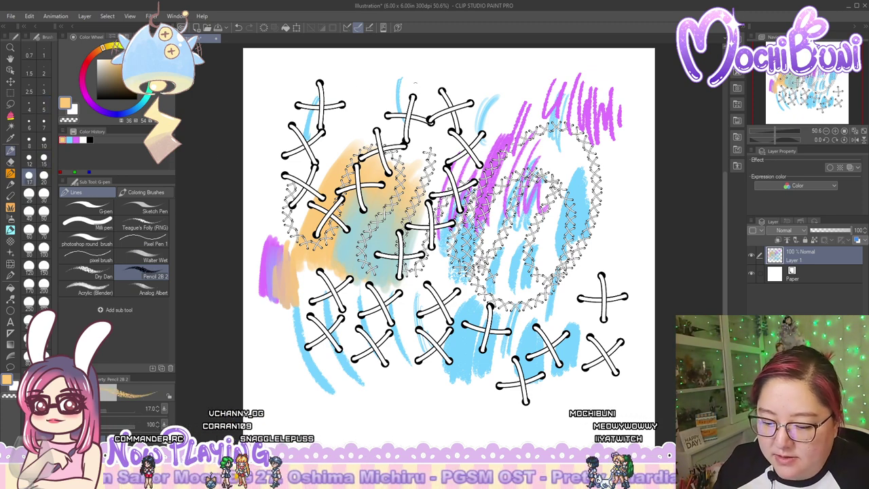
{"action": "mouse_move", "coordinate": [493, 125]}
{"action": "left_mouse_down"}
{"action": "mouse_move", "coordinate": [514, 82]}
{"action": "mouse_move", "coordinate": [501, 124]}
{"action": "left_mouse_up"}
{"action": "left_click_drag", "start_coordinate": [527, 89], "coordinate": [511, 125]}
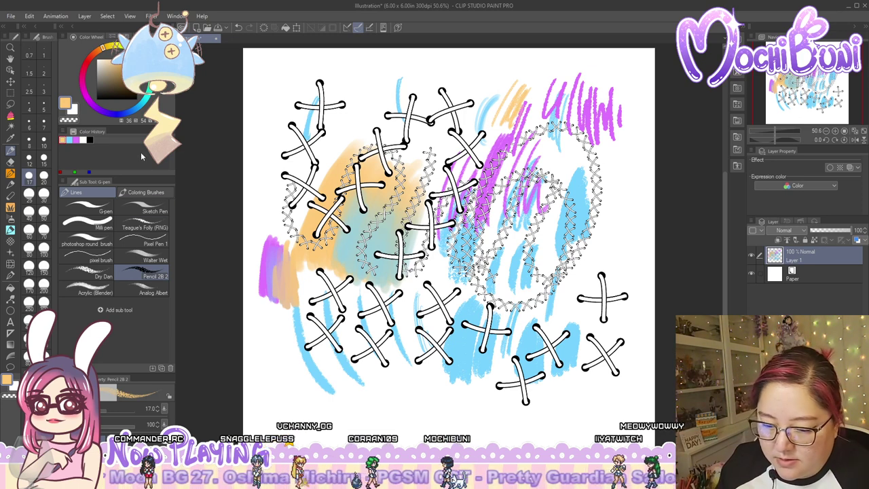
{"action": "left_click", "coordinate": [76, 140]}
{"action": "left_click_drag", "start_coordinate": [402, 370], "coordinate": [421, 314]}
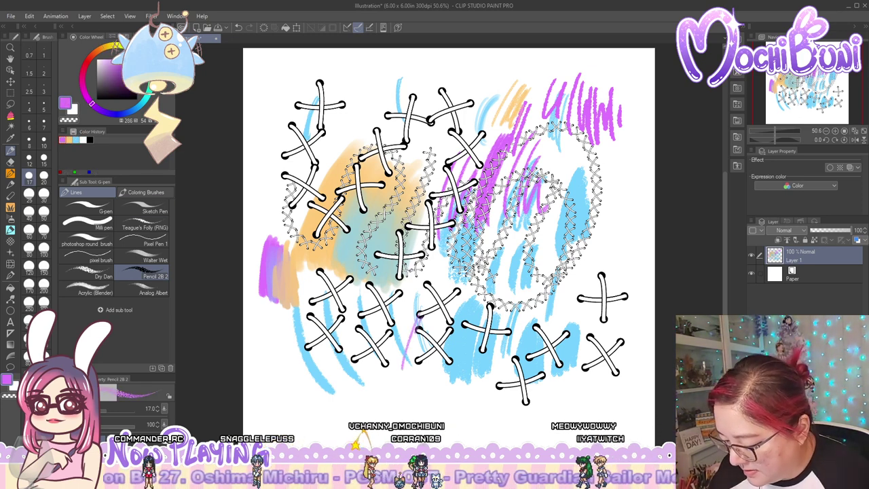
{"action": "left_click_drag", "start_coordinate": [404, 368], "coordinate": [413, 340]}
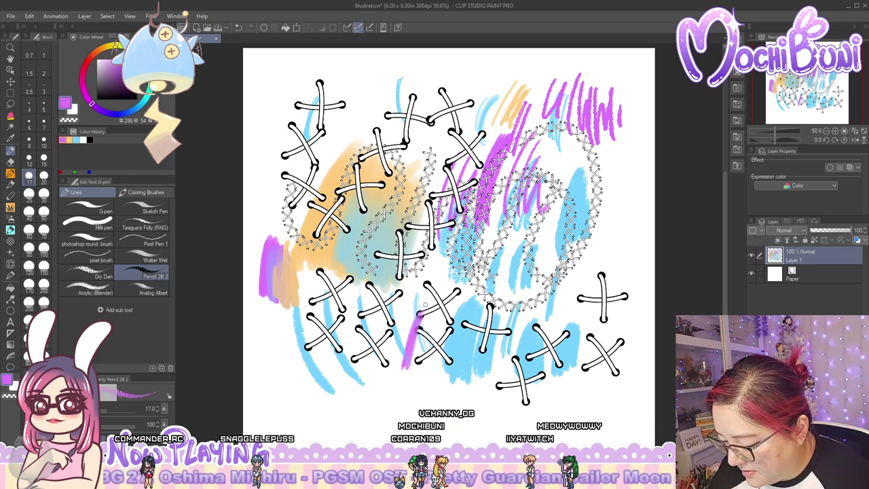
{"action": "left_click_drag", "start_coordinate": [422, 320], "coordinate": [414, 357]}
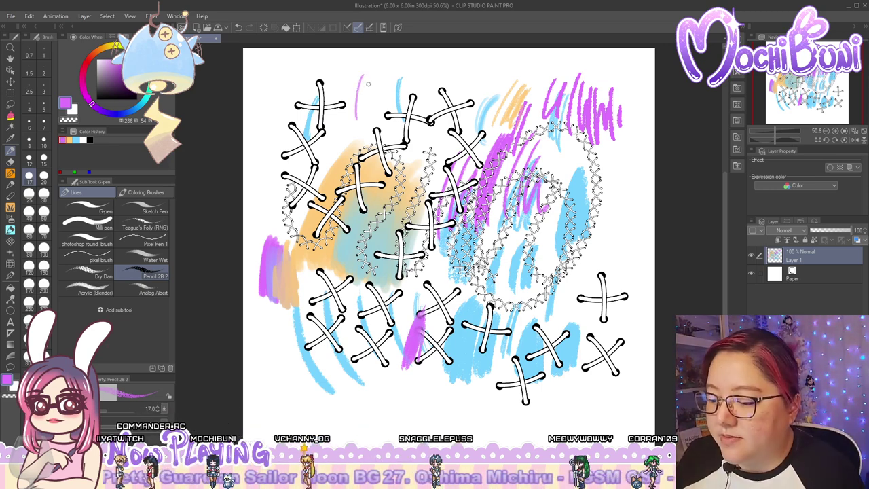
{"action": "left_click_drag", "start_coordinate": [367, 78], "coordinate": [361, 115]}
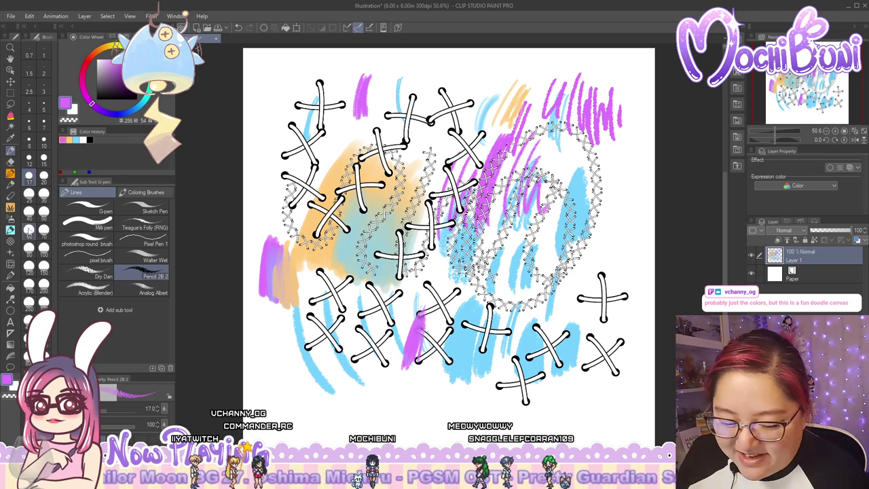
Draw a size 60 purple Pencil 2B 2 stroke in the canvas's upper-left corner, and move the brush out of Lines into the Pencil tool
{"action": "left_click", "coordinate": [29, 233]}
{"action": "left_click_drag", "start_coordinate": [277, 71], "coordinate": [267, 133]}
{"action": "mouse_move", "coordinate": [278, 69]}
{"action": "left_mouse_down"}
{"action": "mouse_move", "coordinate": [265, 134]}
{"action": "mouse_move", "coordinate": [281, 65]}
{"action": "left_mouse_up"}
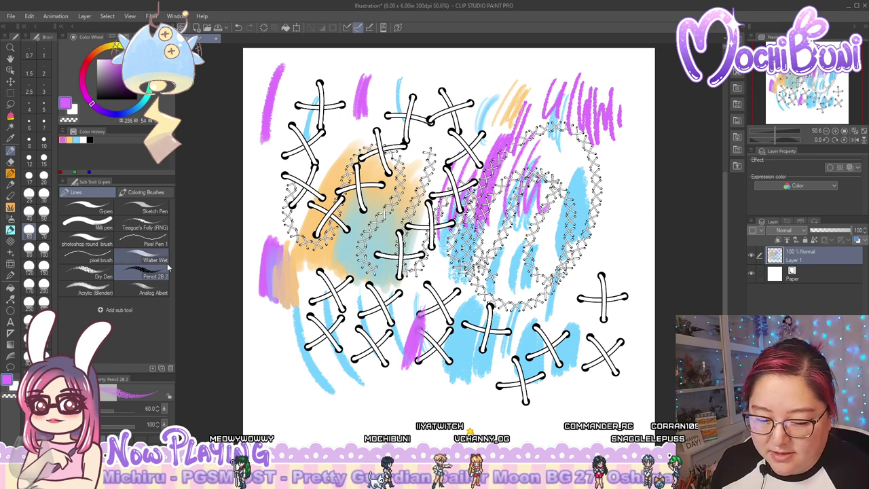
{"action": "mouse_move", "coordinate": [147, 272]}
{"action": "left_mouse_down"}
{"action": "mouse_move", "coordinate": [123, 278]}
{"action": "mouse_move", "coordinate": [8, 184]}
{"action": "left_mouse_up"}
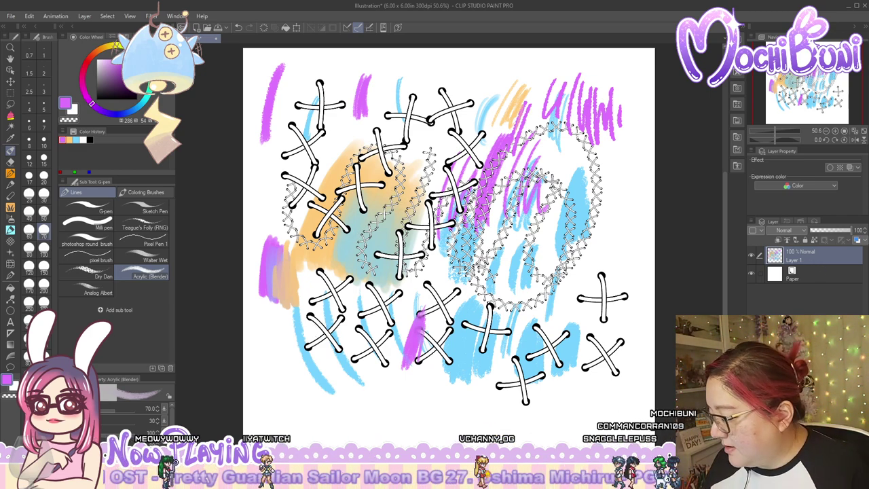
Clear the layer and paint overlapping light blue and purple patches in the canvas's upper middle with the Milli pen at size 120
{"action": "key", "text": "Delete"}
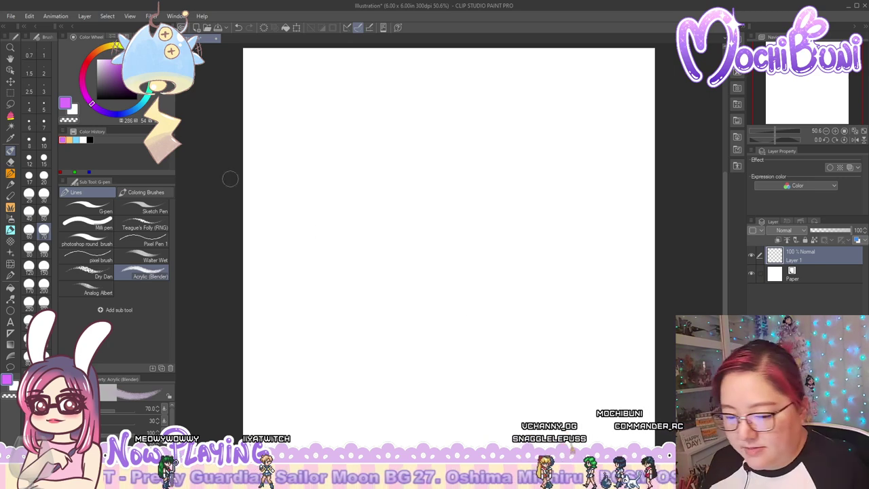
{"action": "left_click", "coordinate": [95, 222]}
{"action": "left_click", "coordinate": [76, 140]}
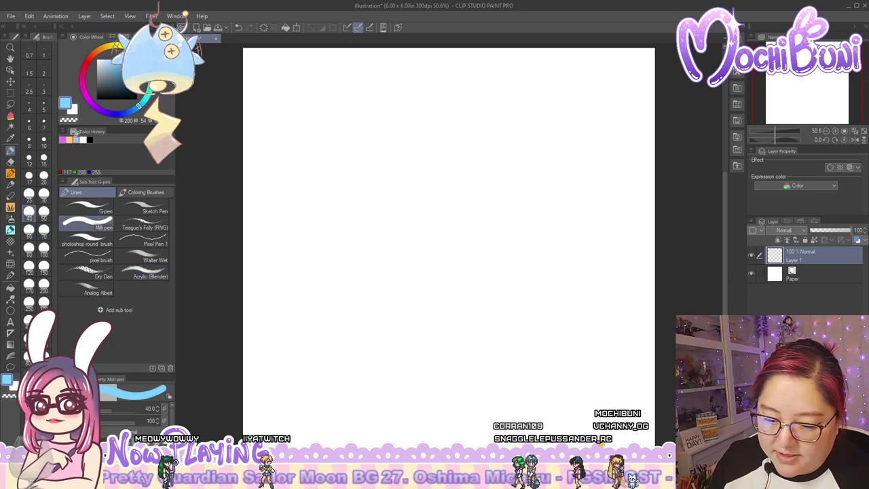
{"action": "left_click", "coordinate": [28, 265]}
{"action": "mouse_move", "coordinate": [342, 249]}
{"action": "left_mouse_down"}
{"action": "mouse_move", "coordinate": [392, 147]}
{"action": "mouse_move", "coordinate": [383, 253]}
{"action": "mouse_move", "coordinate": [369, 238]}
{"action": "mouse_move", "coordinate": [394, 272]}
{"action": "mouse_move", "coordinate": [419, 252]}
{"action": "left_mouse_up"}
{"action": "left_click", "coordinate": [68, 139]}
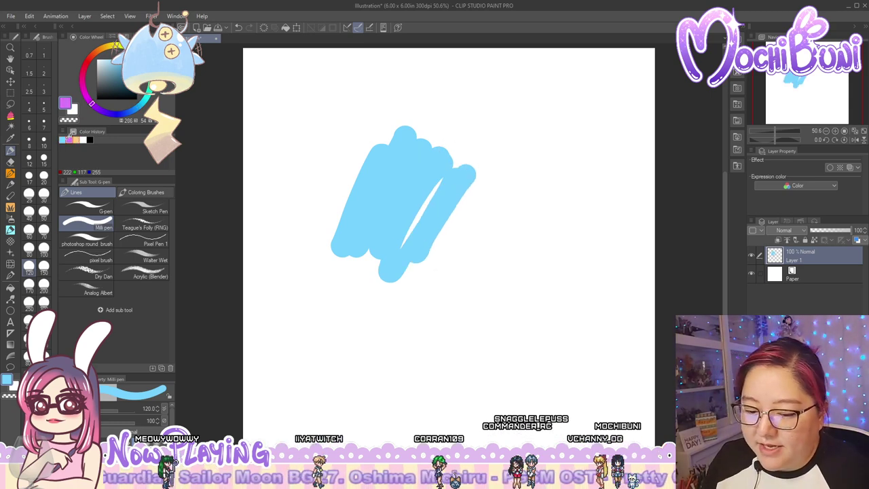
{"action": "mouse_move", "coordinate": [483, 178]}
{"action": "left_mouse_down"}
{"action": "mouse_move", "coordinate": [424, 289]}
{"action": "mouse_move", "coordinate": [407, 271]}
{"action": "mouse_move", "coordinate": [496, 190]}
{"action": "mouse_move", "coordinate": [431, 298]}
{"action": "left_mouse_up"}
Blend the border between the light blue and purple patches with Acrylic (Blender) at size 70, using purple and transparent colour
{"action": "left_click", "coordinate": [144, 260]}
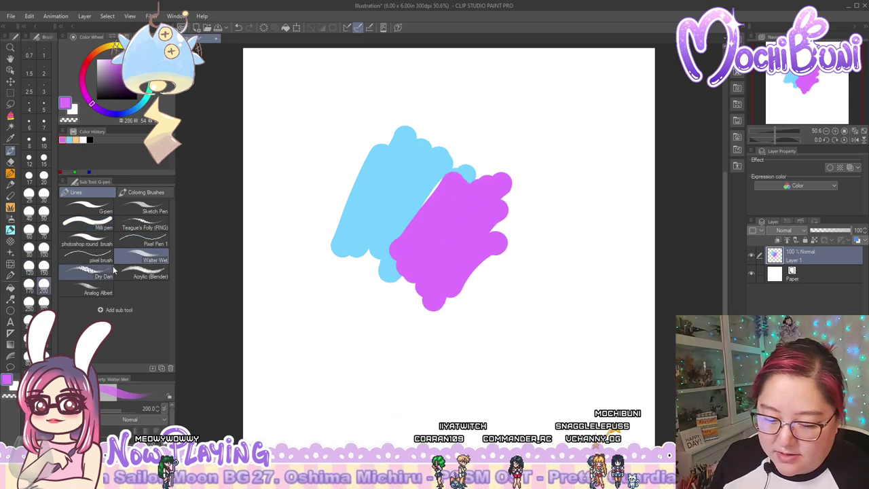
{"action": "left_click", "coordinate": [144, 276]}
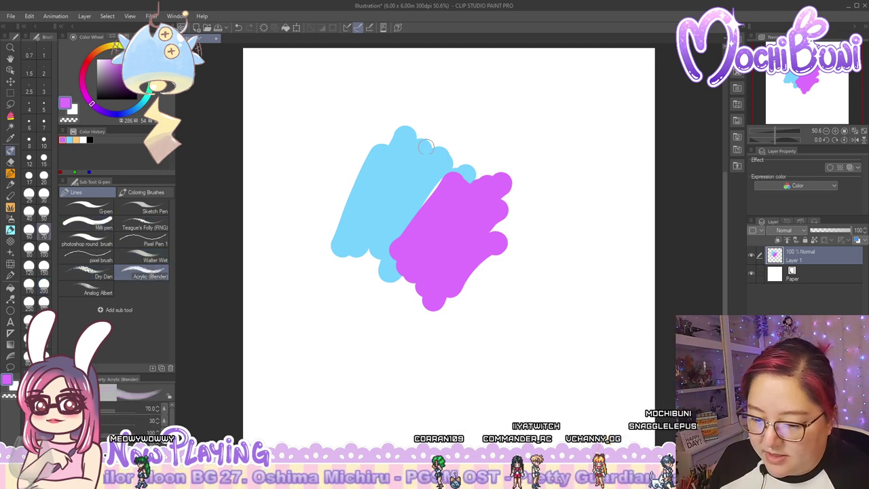
{"action": "left_click_drag", "start_coordinate": [429, 197], "coordinate": [430, 198]}
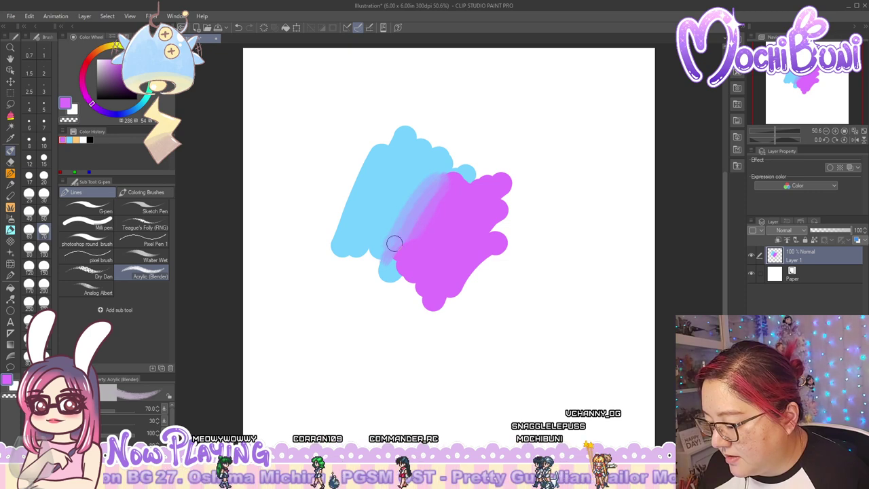
{"action": "mouse_move", "coordinate": [443, 175]}
{"action": "left_mouse_down"}
{"action": "mouse_move", "coordinate": [401, 225]}
{"action": "mouse_move", "coordinate": [402, 212]}
{"action": "mouse_move", "coordinate": [444, 175]}
{"action": "mouse_move", "coordinate": [445, 190]}
{"action": "mouse_move", "coordinate": [408, 237]}
{"action": "left_mouse_up"}
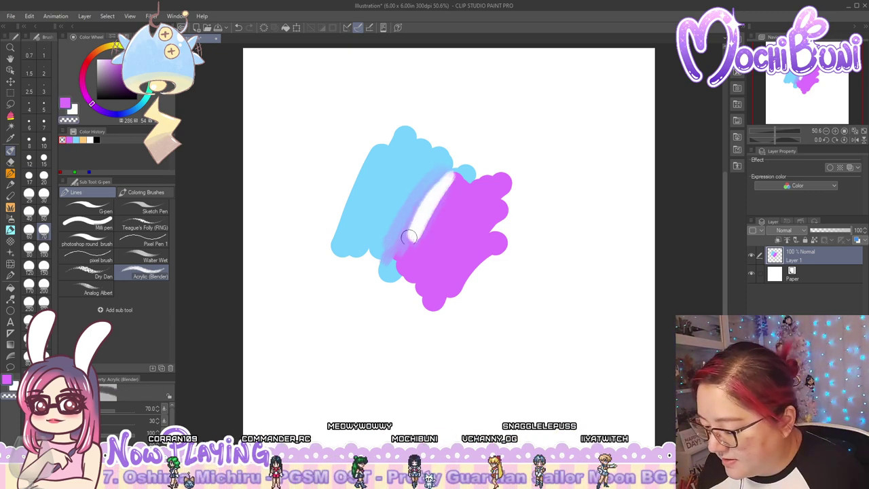
Blend white and light blue over the patches' border with Acrylic (Blender), and move the brush from Lines into Coloring Brushes
{"action": "left_click", "coordinate": [79, 112]}
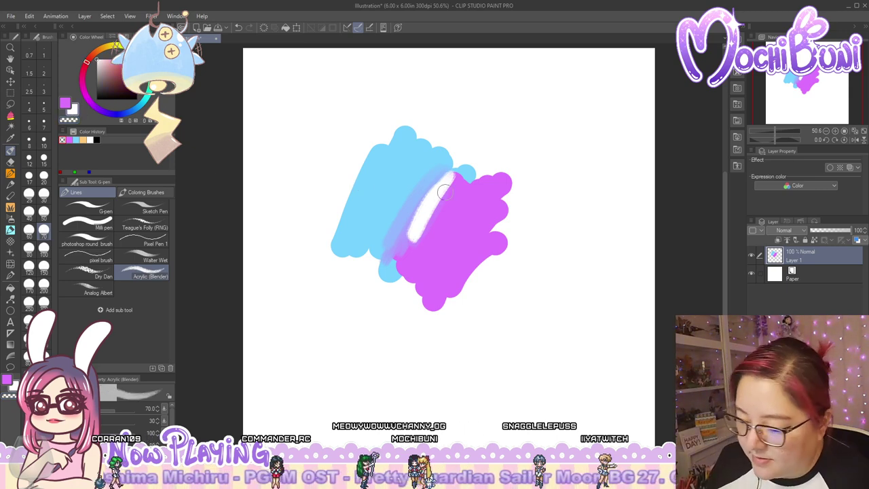
{"action": "left_click_drag", "start_coordinate": [444, 192], "coordinate": [410, 243]}
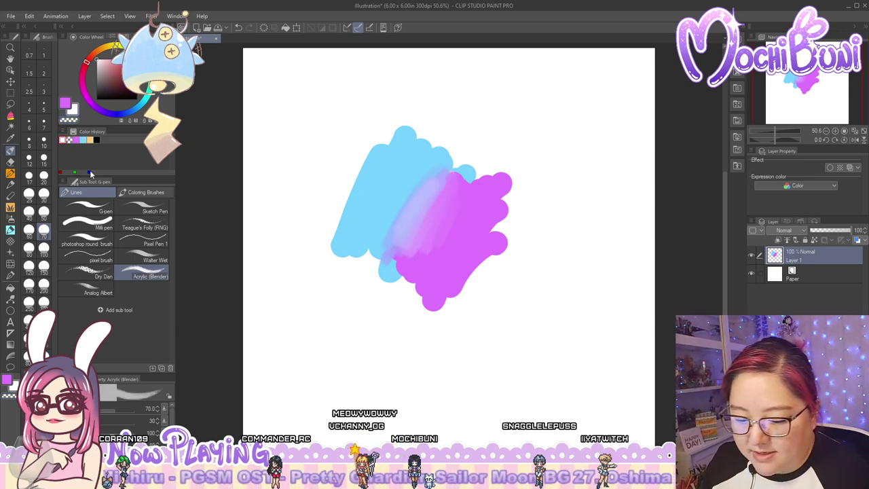
{"action": "left_click", "coordinate": [82, 140]}
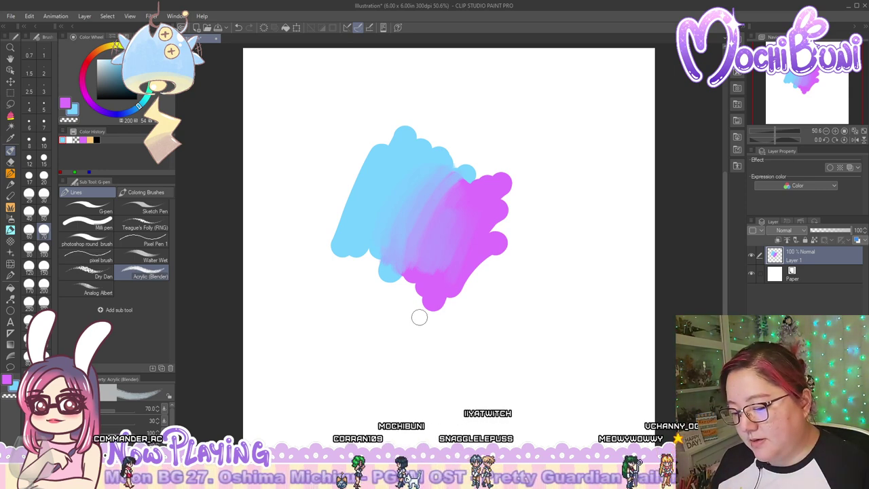
{"action": "mouse_move", "coordinate": [139, 276]}
{"action": "left_mouse_down"}
{"action": "mouse_move", "coordinate": [132, 278]}
{"action": "mouse_move", "coordinate": [150, 195]}
{"action": "left_mouse_up"}
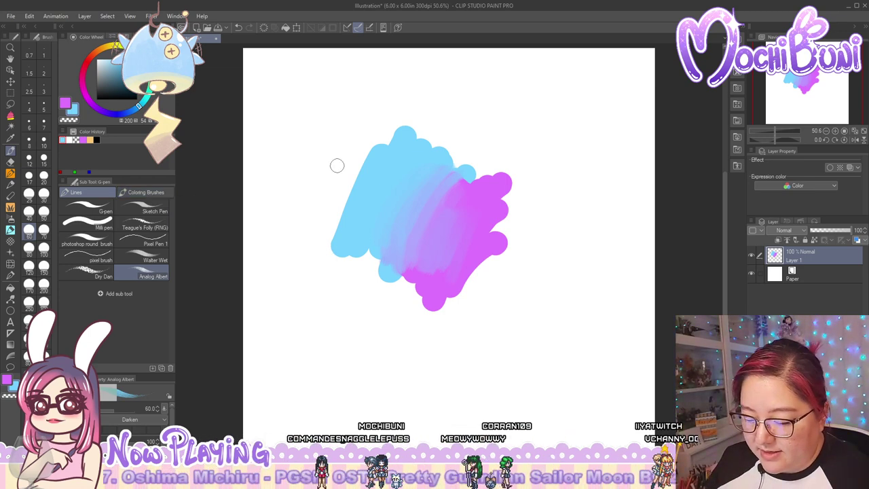
Test Analog Albert at size 60 with light blue strokes beside the blue patch and a curvy line and shaded spot in the canvas's upper right
{"action": "mouse_move", "coordinate": [329, 136]}
{"action": "left_mouse_down"}
{"action": "mouse_move", "coordinate": [309, 192]}
{"action": "mouse_move", "coordinate": [320, 190]}
{"action": "left_mouse_up"}
{"action": "left_click_drag", "start_coordinate": [350, 139], "coordinate": [331, 187]}
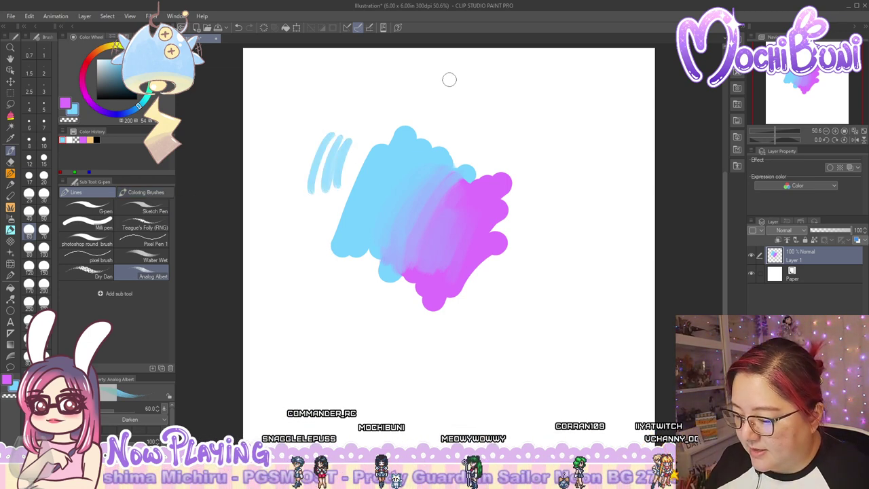
{"action": "mouse_move", "coordinate": [495, 107]}
{"action": "left_mouse_down"}
{"action": "mouse_move", "coordinate": [499, 143]}
{"action": "mouse_move", "coordinate": [543, 109]}
{"action": "mouse_move", "coordinate": [548, 143]}
{"action": "mouse_move", "coordinate": [516, 178]}
{"action": "left_mouse_up"}
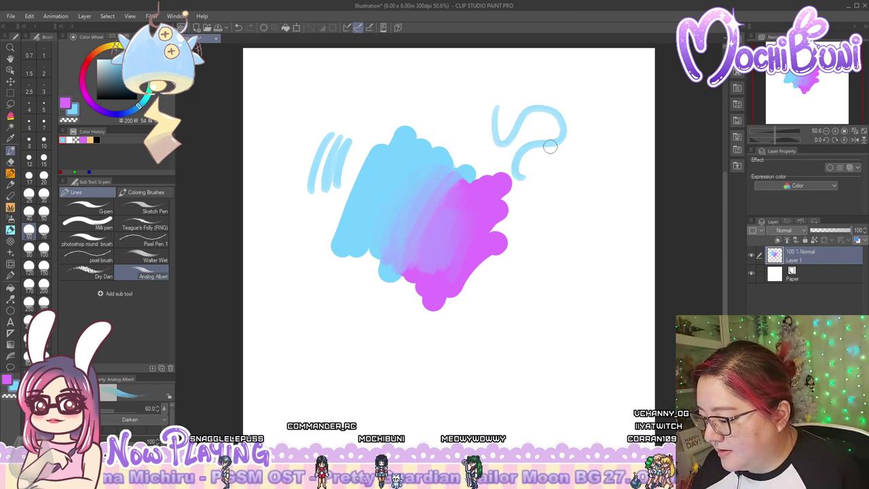
{"action": "left_click_drag", "start_coordinate": [551, 154], "coordinate": [529, 191]}
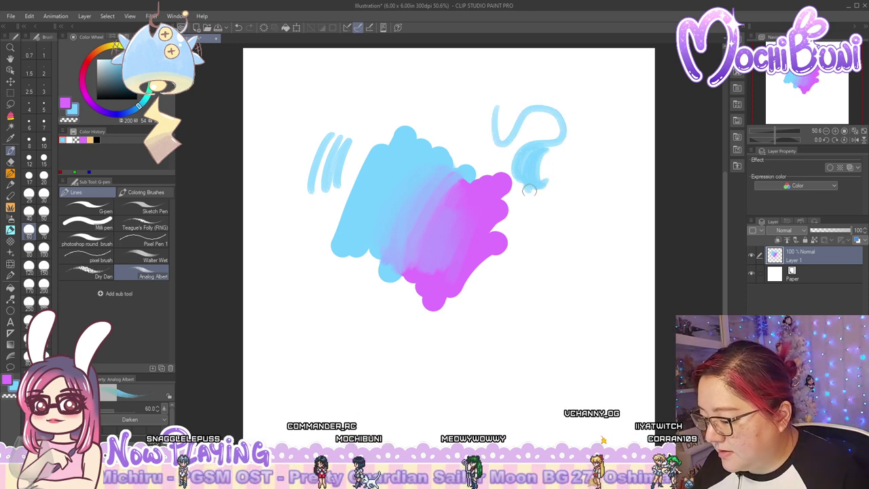
Layer purple Analog Albert strokes over the small light blue spot in the canvas's upper right
{"action": "left_click", "coordinate": [83, 140]}
{"action": "mouse_move", "coordinate": [548, 151]}
{"action": "left_mouse_down"}
{"action": "mouse_move", "coordinate": [552, 172]}
{"action": "mouse_move", "coordinate": [537, 186]}
{"action": "left_mouse_up"}
{"action": "left_click_drag", "start_coordinate": [542, 154], "coordinate": [527, 182]}
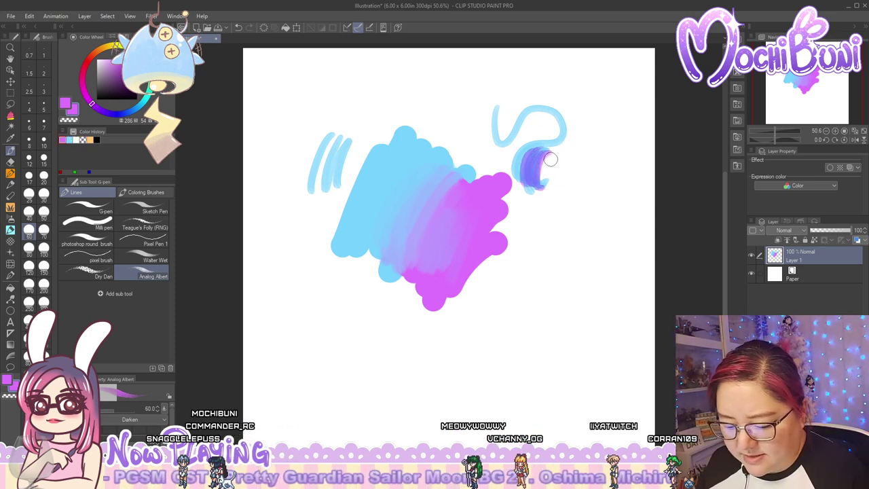
{"action": "mouse_move", "coordinate": [560, 146]}
{"action": "left_mouse_down"}
{"action": "mouse_move", "coordinate": [566, 166]}
{"action": "mouse_move", "coordinate": [546, 191]}
{"action": "left_mouse_up"}
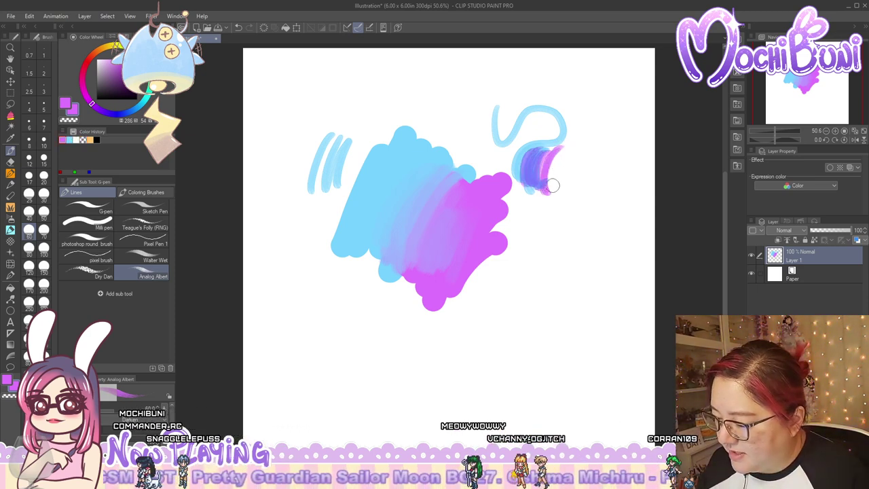
{"action": "mouse_move", "coordinate": [559, 148]}
{"action": "left_mouse_down"}
{"action": "mouse_move", "coordinate": [551, 176]}
{"action": "mouse_move", "coordinate": [532, 168]}
{"action": "mouse_move", "coordinate": [546, 145]}
{"action": "mouse_move", "coordinate": [548, 190]}
{"action": "mouse_move", "coordinate": [559, 163]}
{"action": "left_mouse_up"}
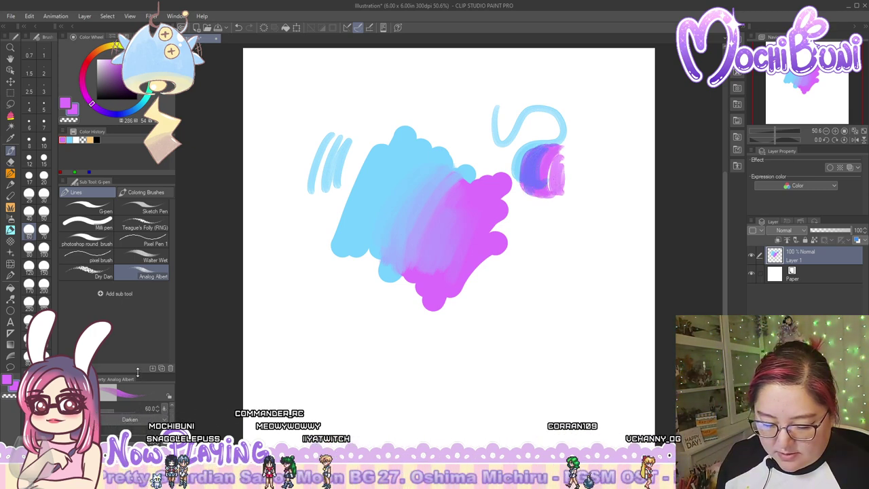
Scribble a purple Analog Albert stroke below the purple patch, and move the brush out of Lines into another tool
{"action": "left_click_drag", "start_coordinate": [138, 368], "coordinate": [138, 345]}
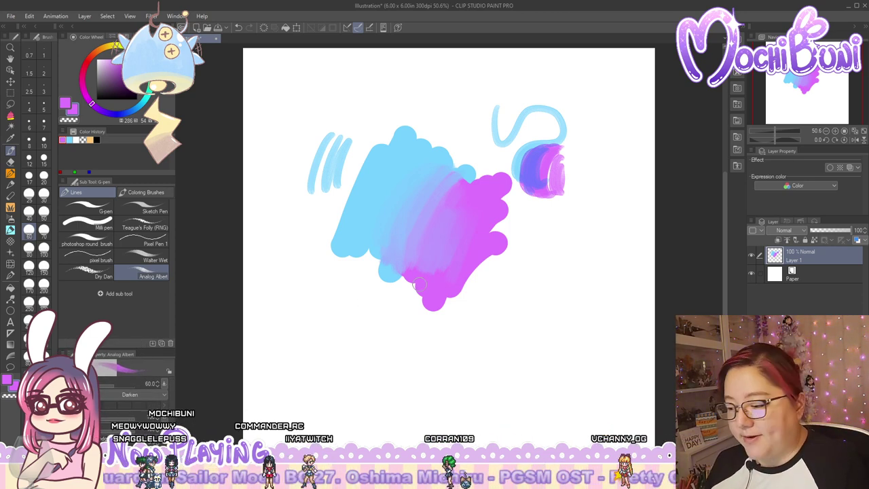
{"action": "mouse_move", "coordinate": [513, 276]}
{"action": "left_mouse_down"}
{"action": "mouse_move", "coordinate": [495, 317]}
{"action": "mouse_move", "coordinate": [503, 292]}
{"action": "mouse_move", "coordinate": [537, 305]}
{"action": "left_mouse_up"}
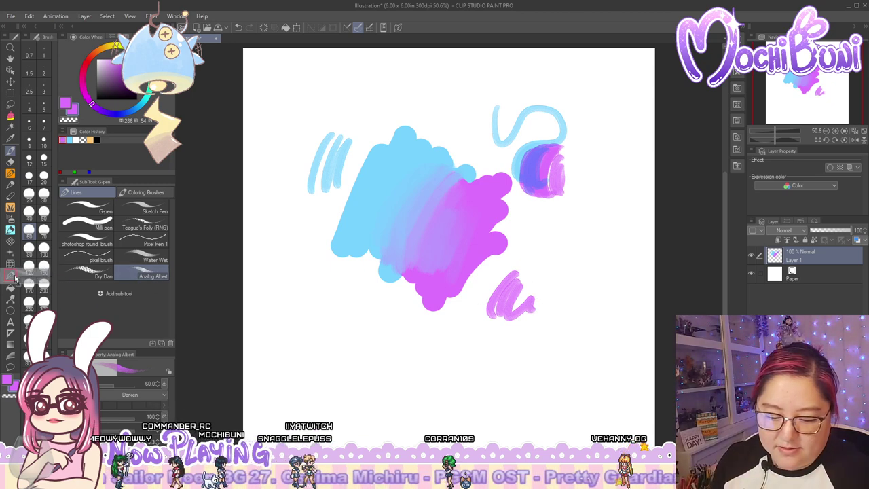
{"action": "left_click_drag", "start_coordinate": [14, 276], "coordinate": [11, 276]}
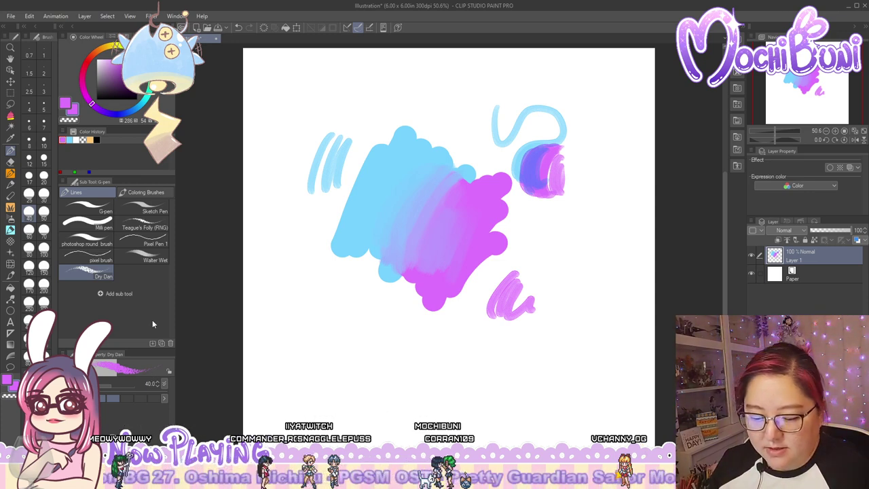
Start adding sub tools to Lines and select DERP TEXTURE and the two 濃い鉛筆 brushes among the materials not yet added
{"action": "left_click", "coordinate": [152, 343]}
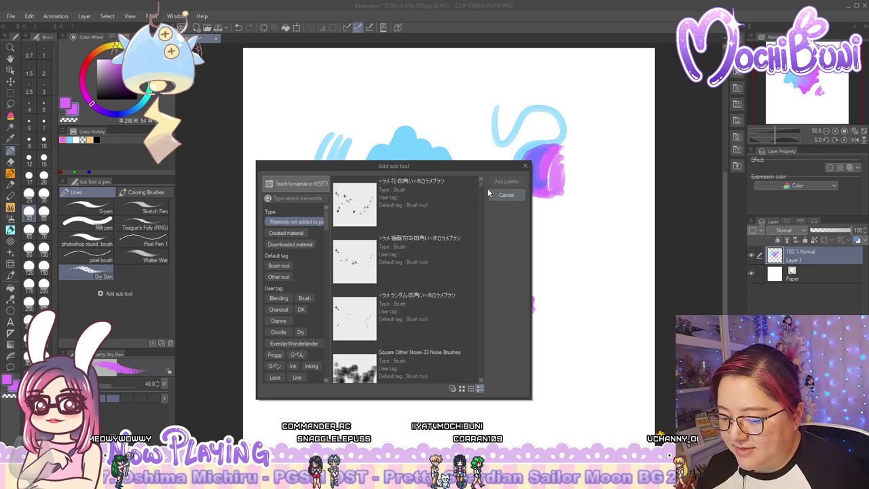
{"action": "left_click_drag", "start_coordinate": [482, 185], "coordinate": [483, 182]}
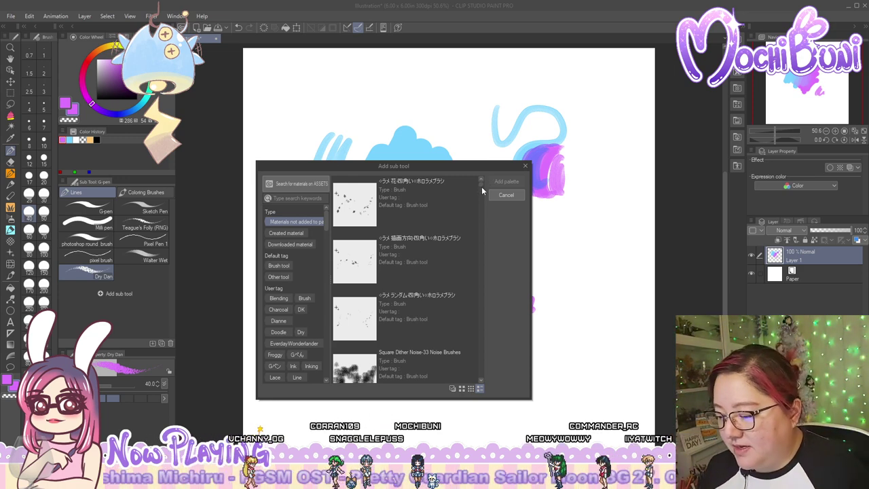
{"action": "left_click_drag", "start_coordinate": [481, 186], "coordinate": [482, 242]}
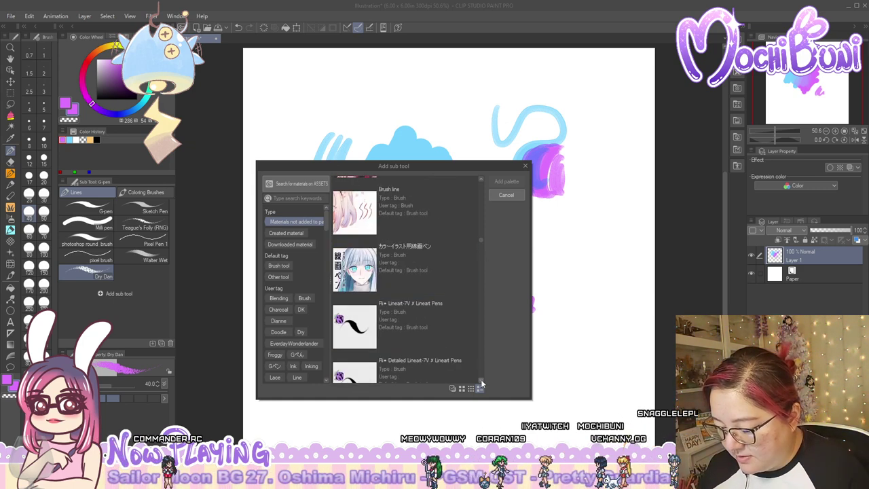
{"action": "scroll", "coordinate": [482, 379], "scroll_direction": "down", "scroll_amount": 3}
{"action": "scroll", "coordinate": [482, 380], "scroll_direction": "down", "scroll_amount": 4}
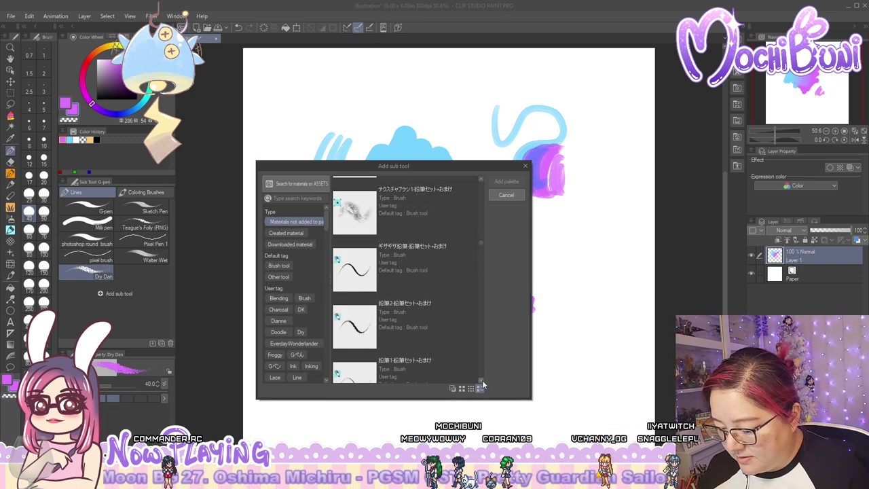
{"action": "scroll", "coordinate": [482, 243], "scroll_direction": "up", "scroll_amount": 3}
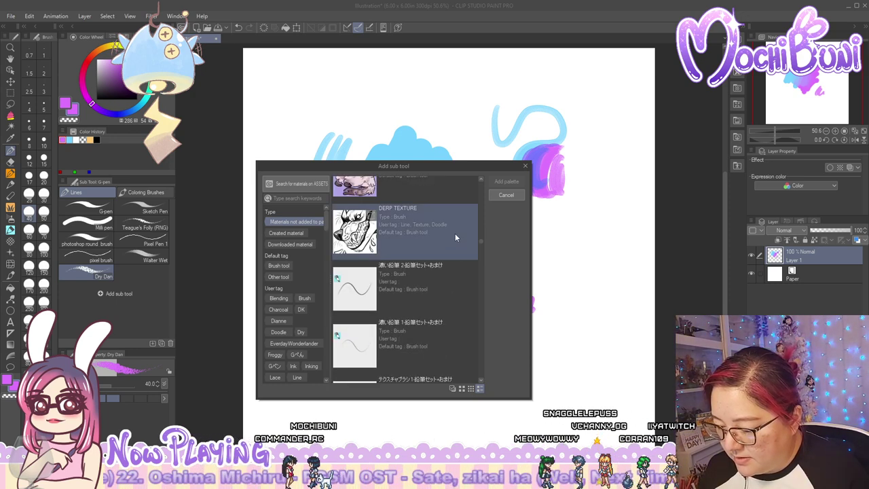
{"action": "left_click", "coordinate": [454, 239]}
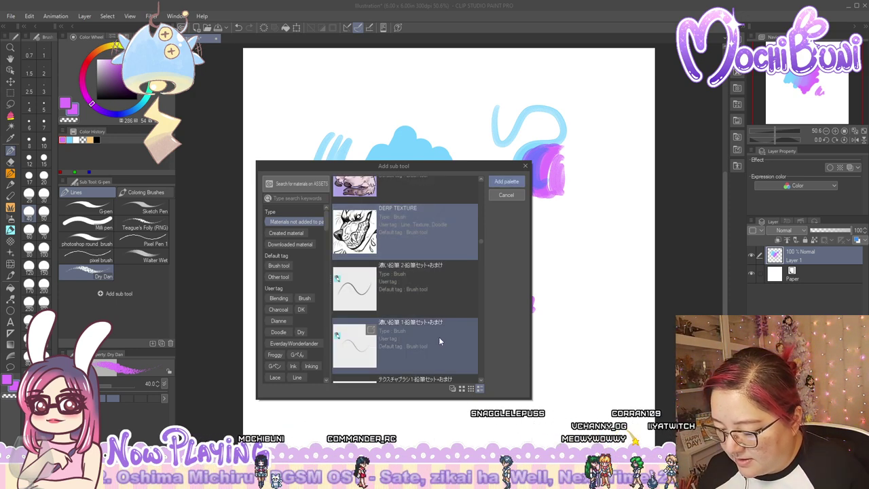
{"action": "left_click", "coordinate": [445, 288]}
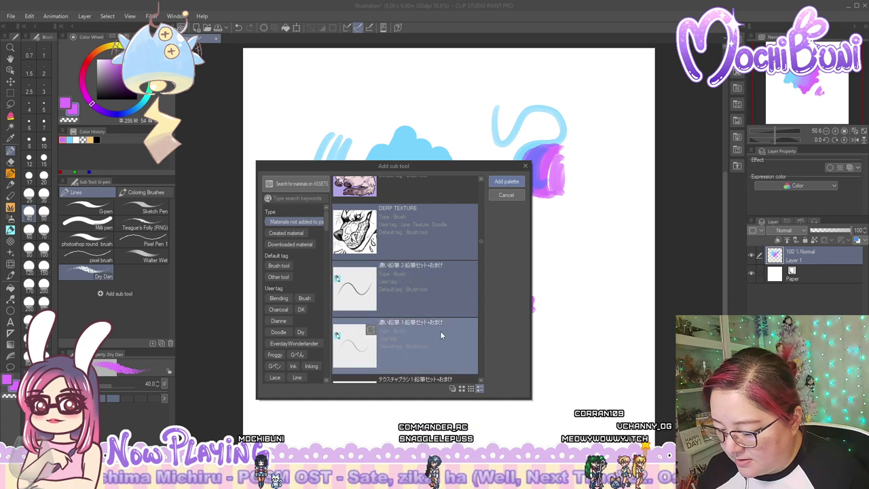
Extend the selection of materials to add down to the Noise Ink brush
{"action": "scroll", "coordinate": [482, 242], "scroll_direction": "down", "scroll_amount": 2}
{"action": "scroll", "coordinate": [482, 242], "scroll_direction": "down", "scroll_amount": 2}
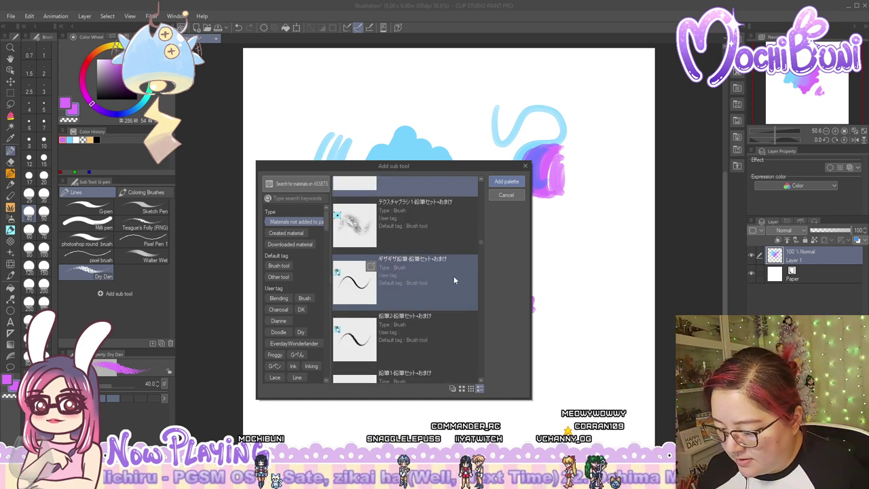
{"action": "scroll", "coordinate": [481, 246], "scroll_direction": "down", "scroll_amount": 2}
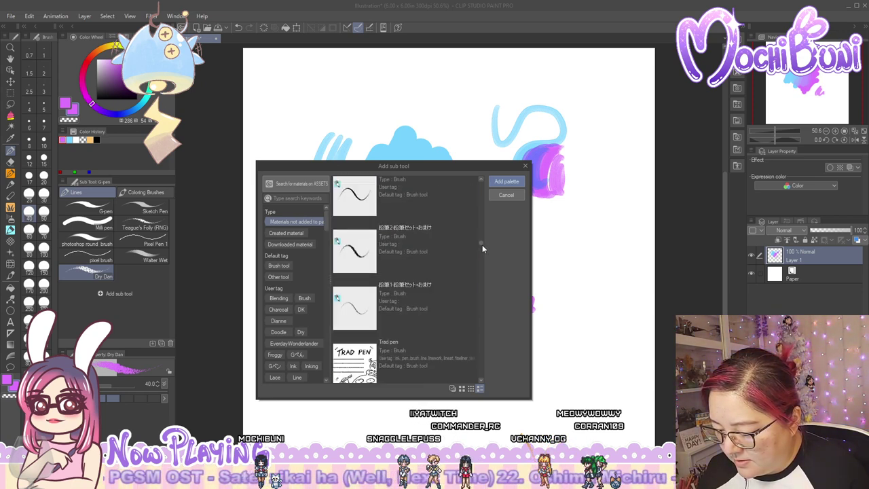
{"action": "scroll", "coordinate": [482, 246], "scroll_direction": "up", "scroll_amount": 2}
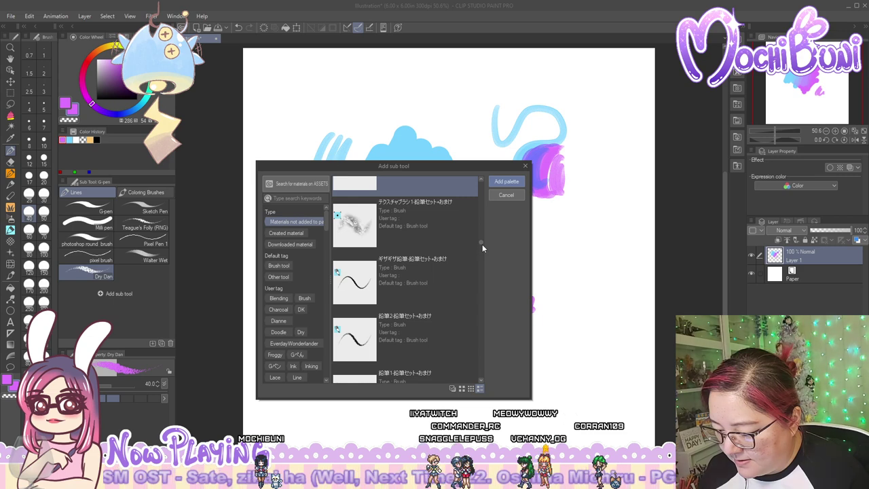
{"action": "scroll", "coordinate": [482, 245], "scroll_direction": "down", "scroll_amount": 5}
{"action": "scroll", "coordinate": [482, 245], "scroll_direction": "down", "scroll_amount": 3}
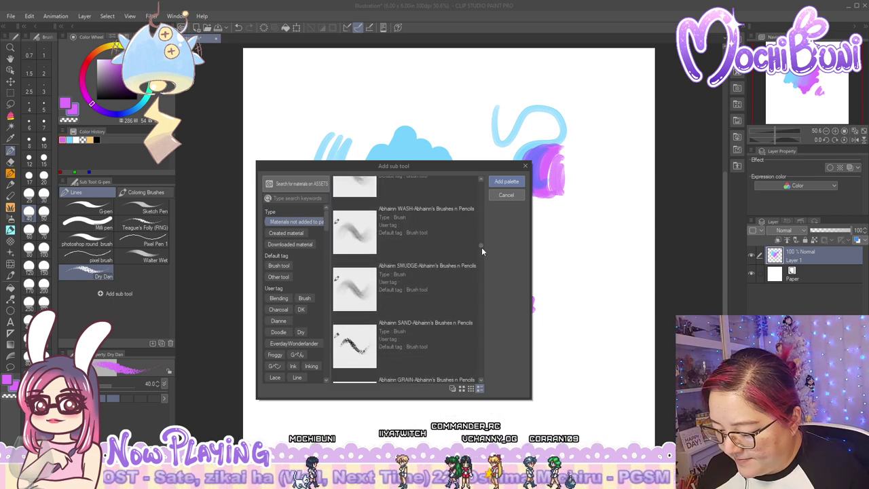
{"action": "scroll", "coordinate": [481, 251], "scroll_direction": "down", "scroll_amount": 5}
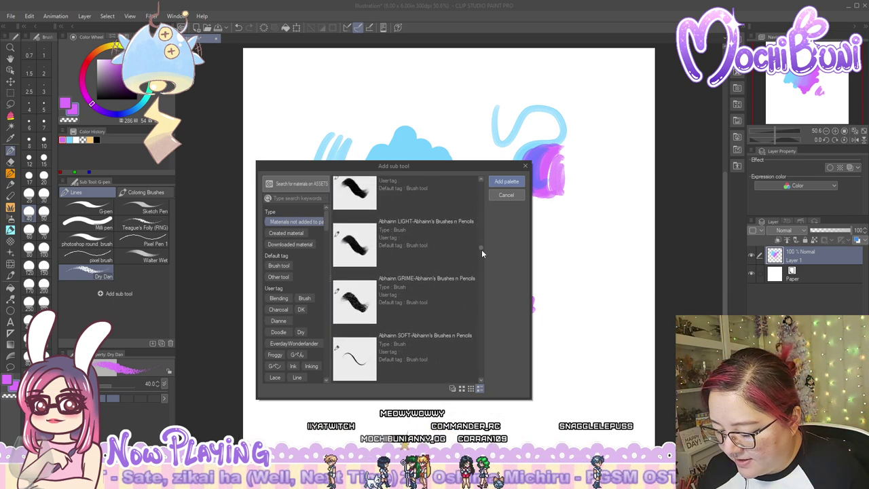
{"action": "scroll", "coordinate": [481, 254], "scroll_direction": "down", "scroll_amount": 4}
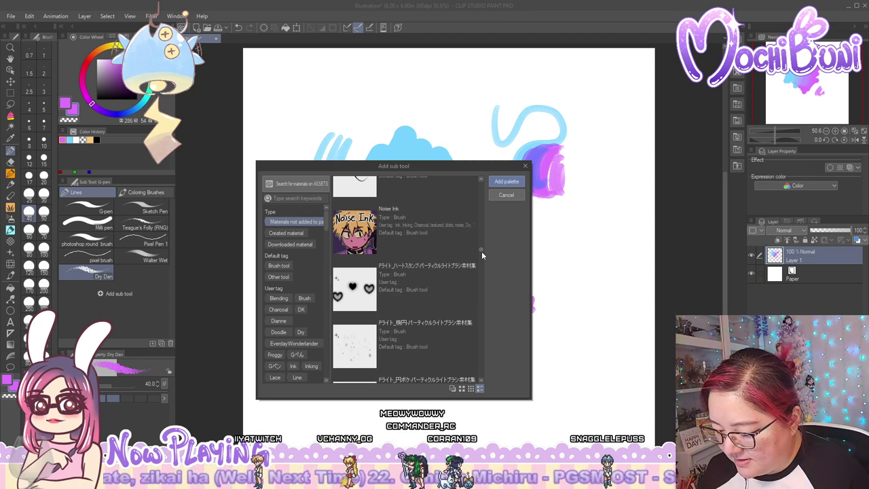
{"action": "left_click", "coordinate": [461, 238]}
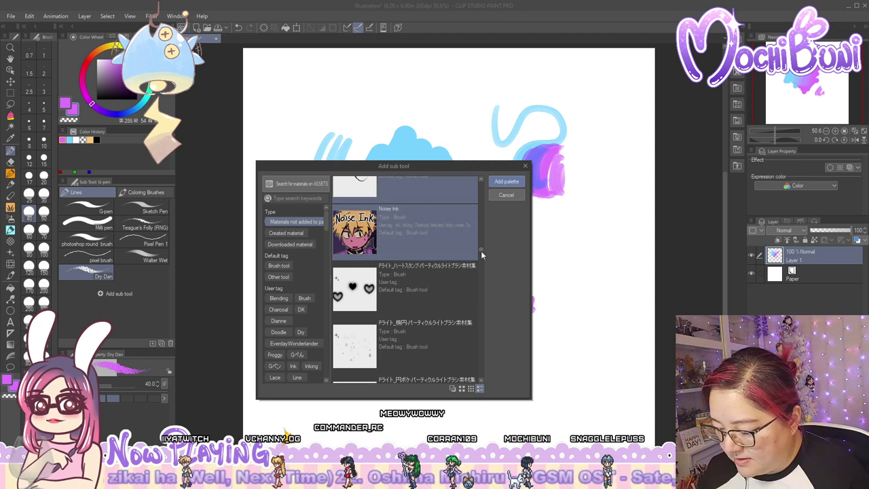
Add CHALKY, MUGZDRYCHALK and MUGZBLUNT to the selection of brushes to import
{"action": "mouse_move", "coordinate": [480, 251]}
{"action": "left_mouse_down"}
{"action": "mouse_move", "coordinate": [479, 306]}
{"action": "mouse_move", "coordinate": [481, 299]}
{"action": "left_mouse_up"}
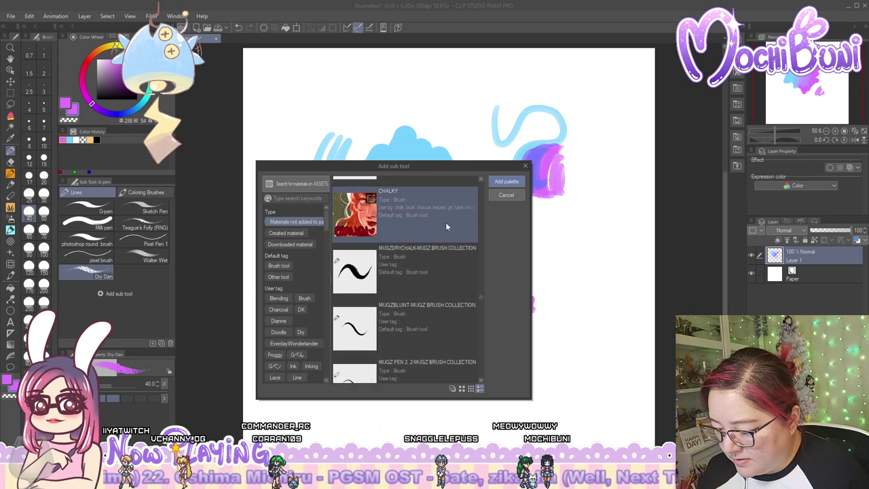
{"action": "left_click", "coordinate": [441, 222]}
{"action": "left_click", "coordinate": [459, 309], "text": "ctrl"}
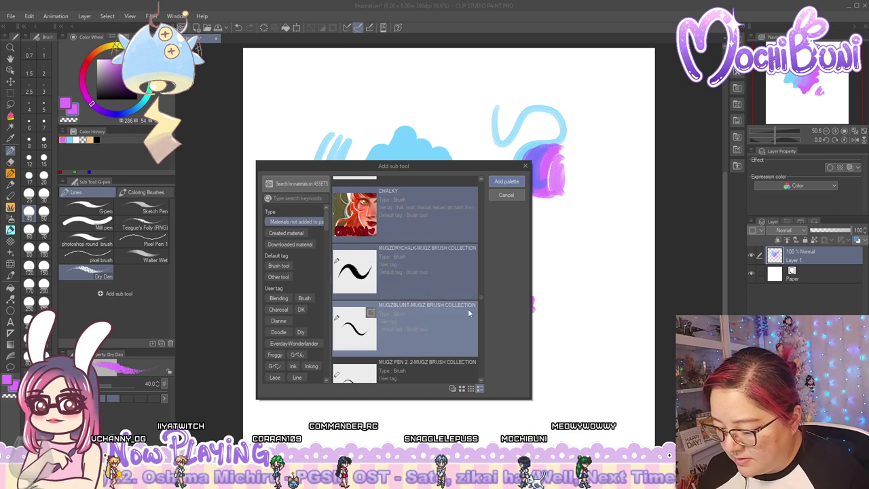
Add MUGZ PEN 2.2, MUGZ ROUGH EDGE and MUGZ PEN 2.0 to the selection of brushes to import
{"action": "left_click_drag", "start_coordinate": [482, 296], "coordinate": [482, 301]}
{"action": "left_click", "coordinate": [473, 292], "text": "ctrl"}
{"action": "left_click", "coordinate": [452, 330], "text": "ctrl"}
{"action": "left_click", "coordinate": [477, 292], "text": "ctrl"}
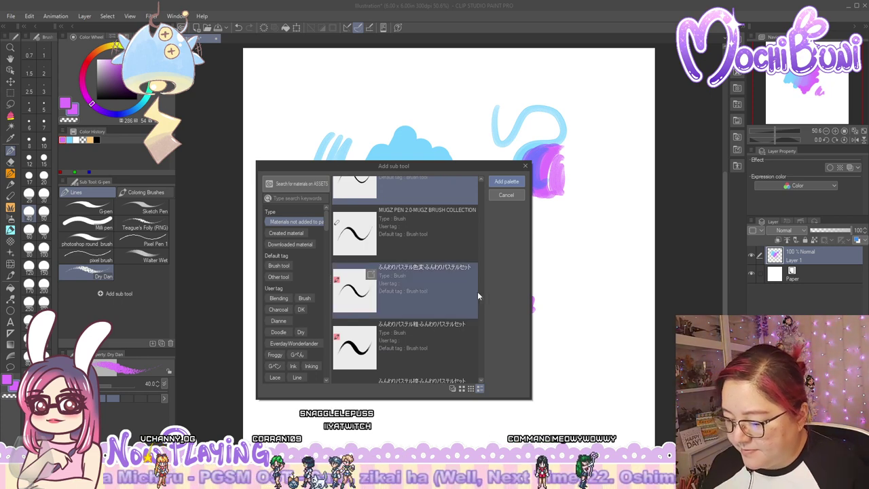
{"action": "left_click", "coordinate": [477, 281], "text": "ctrl"}
{"action": "left_click", "coordinate": [457, 220], "text": "ctrl"}
{"action": "left_click", "coordinate": [440, 265], "text": "ctrl"}
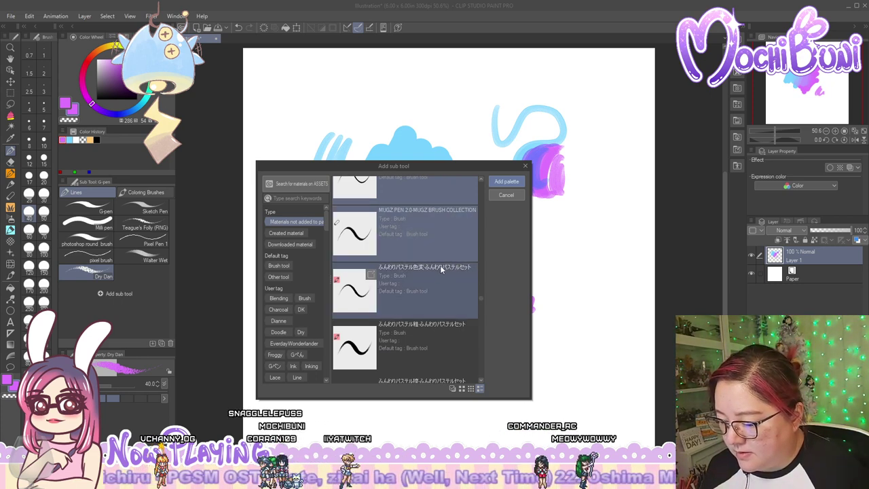
Extend the import selection with the brushes of the ふんわりパステルセット
{"action": "scroll", "coordinate": [438, 272], "scroll_direction": "down", "scroll_amount": 1}
{"action": "left_click", "coordinate": [423, 298], "text": "ctrl"}
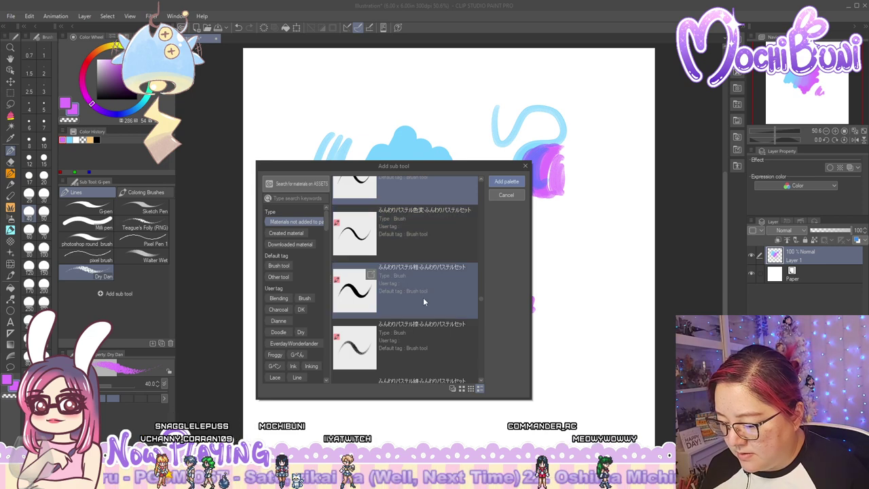
{"action": "scroll", "coordinate": [427, 296], "scroll_direction": "down", "scroll_amount": 2}
{"action": "left_click", "coordinate": [434, 221], "text": "ctrl"}
{"action": "left_click", "coordinate": [436, 274], "text": "ctrl"}
{"action": "scroll", "coordinate": [437, 276], "scroll_direction": "up", "scroll_amount": 1}
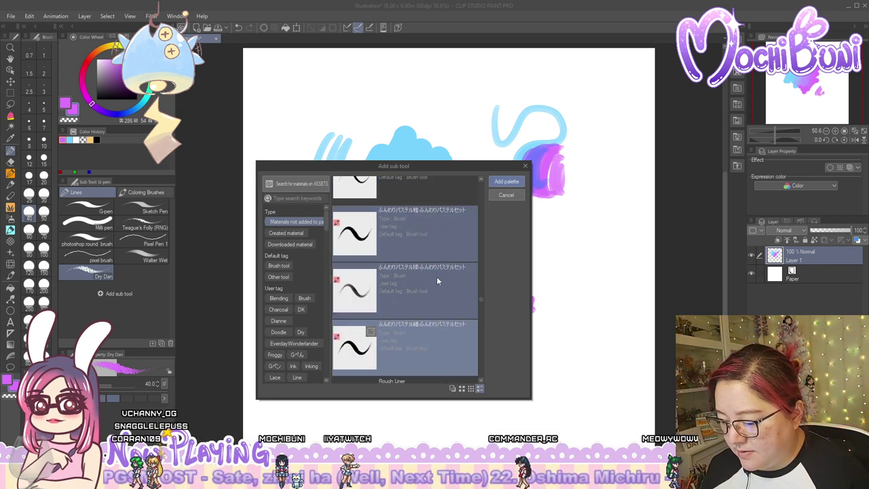
{"action": "scroll", "coordinate": [437, 276], "scroll_direction": "down", "scroll_amount": 1}
{"action": "scroll", "coordinate": [437, 276], "scroll_direction": "up", "scroll_amount": 2}
{"action": "left_click", "coordinate": [424, 215], "text": "ctrl"}
{"action": "scroll", "coordinate": [441, 274], "scroll_direction": "down", "scroll_amount": 2}
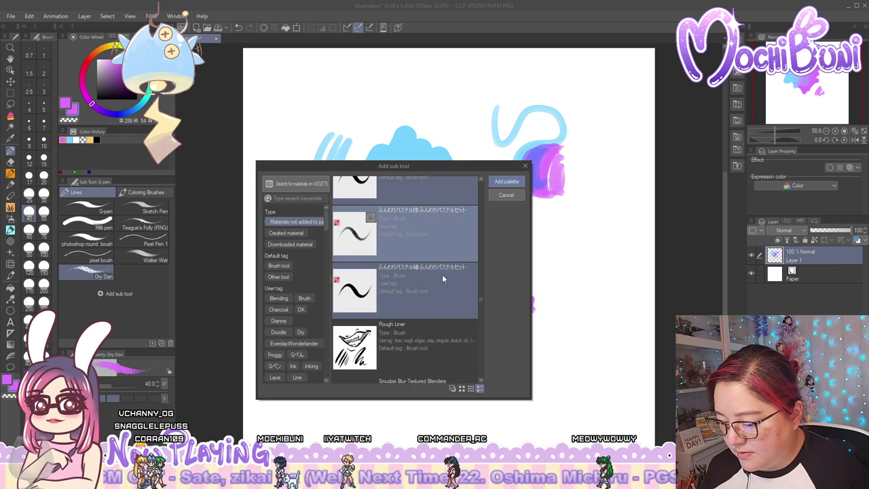
Include the Rough Liner brush in the import selection and pass over the Textured Blenders brushes
{"action": "scroll", "coordinate": [445, 274], "scroll_direction": "down", "scroll_amount": 1}
{"action": "left_click", "coordinate": [449, 276], "text": "ctrl"}
{"action": "scroll", "coordinate": [450, 276], "scroll_direction": "down", "scroll_amount": 1}
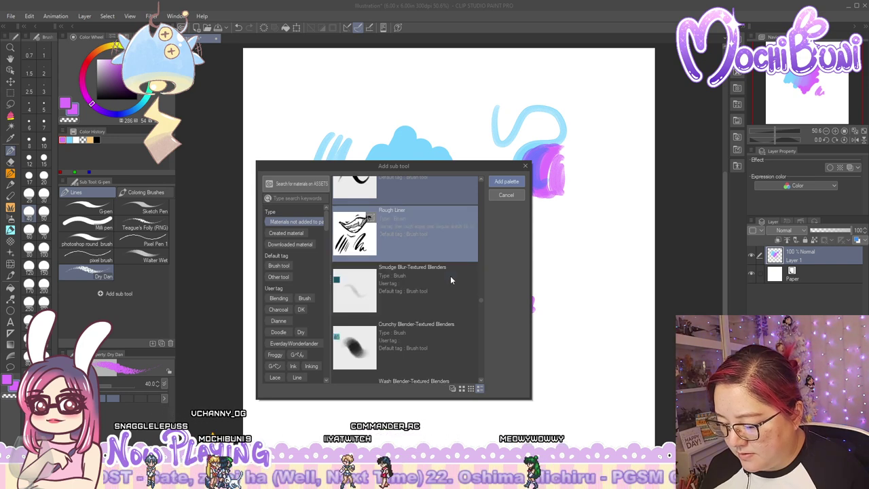
{"action": "left_click", "coordinate": [450, 279], "text": "ctrl"}
{"action": "scroll", "coordinate": [450, 282], "scroll_direction": "down", "scroll_amount": 2}
{"action": "scroll", "coordinate": [450, 282], "scroll_direction": "down", "scroll_amount": 3}
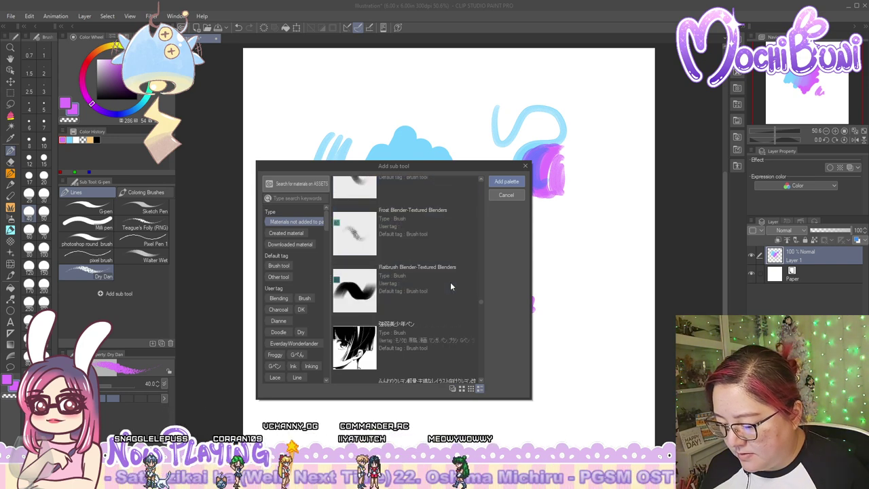
Add the 強弱美少年ペン and ベタクレヨン brushes to the import selection
{"action": "left_click", "coordinate": [450, 282], "text": "ctrl"}
{"action": "scroll", "coordinate": [450, 282], "scroll_direction": "down", "scroll_amount": 3}
{"action": "left_click", "coordinate": [454, 279], "text": "ctrl"}
{"action": "scroll", "coordinate": [448, 272], "scroll_direction": "up", "scroll_amount": 1}
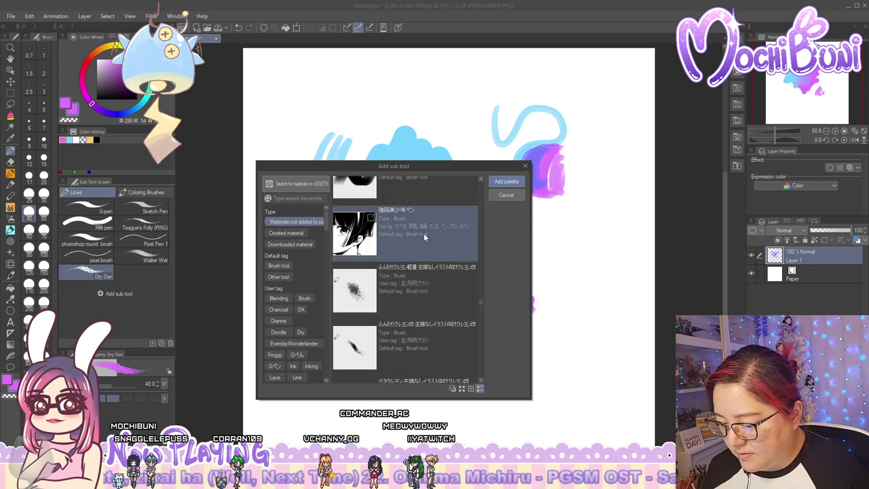
{"action": "left_click", "coordinate": [423, 233], "text": "ctrl"}
{"action": "scroll", "coordinate": [429, 253], "scroll_direction": "down", "scroll_amount": 2}
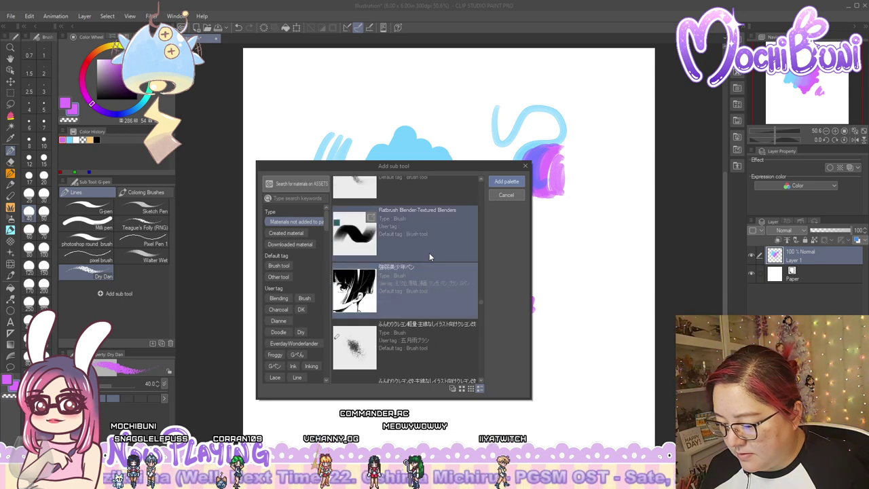
{"action": "left_click", "coordinate": [440, 291], "text": "ctrl"}
{"action": "scroll", "coordinate": [442, 291], "scroll_direction": "down", "scroll_amount": 3}
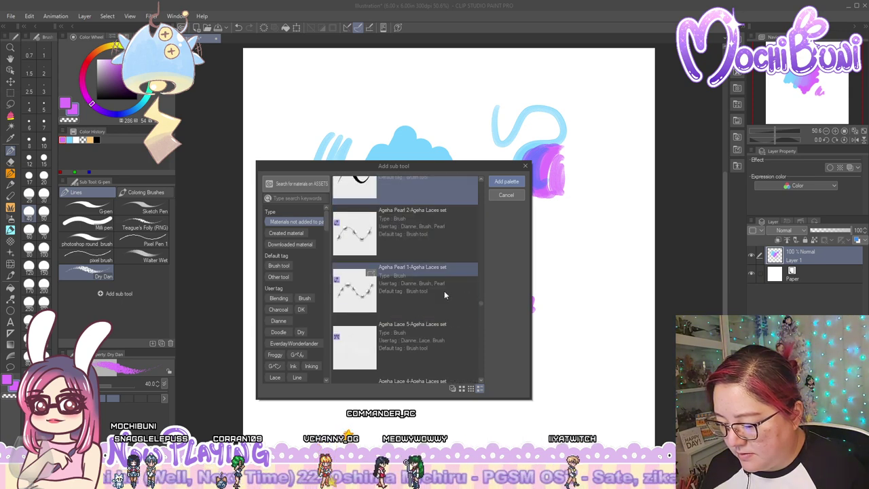
Look through the remaining materials, from the Ageha Laces set to the のばし brushes, for further line brushes
{"action": "left_click", "coordinate": [444, 291], "text": "ctrl"}
{"action": "scroll", "coordinate": [444, 290], "scroll_direction": "down", "scroll_amount": 2}
{"action": "scroll", "coordinate": [444, 291], "scroll_direction": "down", "scroll_amount": 4}
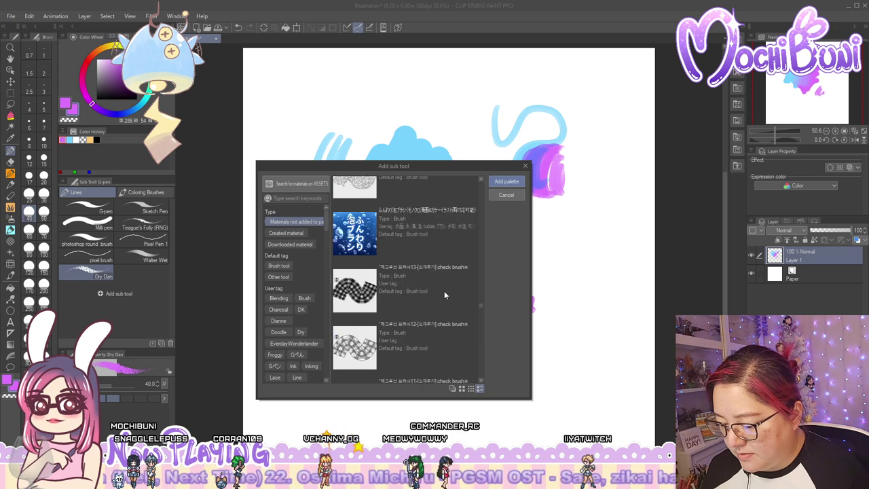
{"action": "left_click", "coordinate": [444, 291], "text": "ctrl"}
{"action": "scroll", "coordinate": [444, 290], "scroll_direction": "down", "scroll_amount": 2}
{"action": "scroll", "coordinate": [444, 290], "scroll_direction": "down", "scroll_amount": 6}
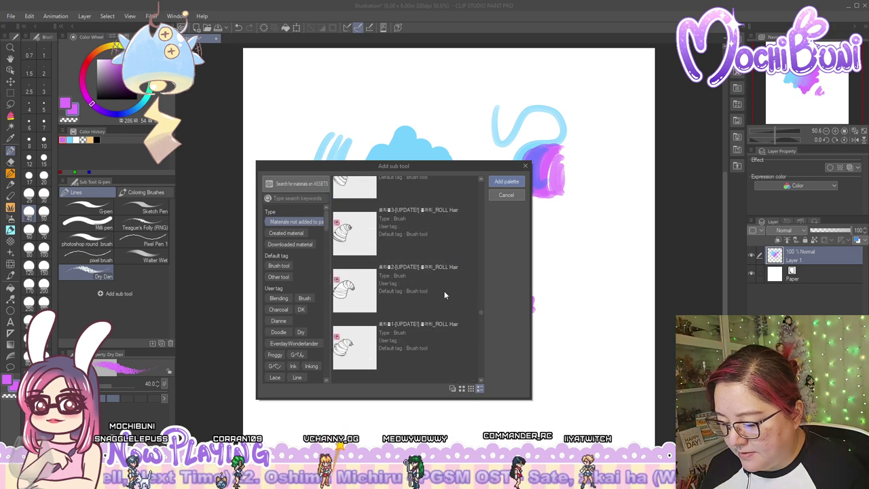
{"action": "scroll", "coordinate": [444, 291], "scroll_direction": "down", "scroll_amount": 6}
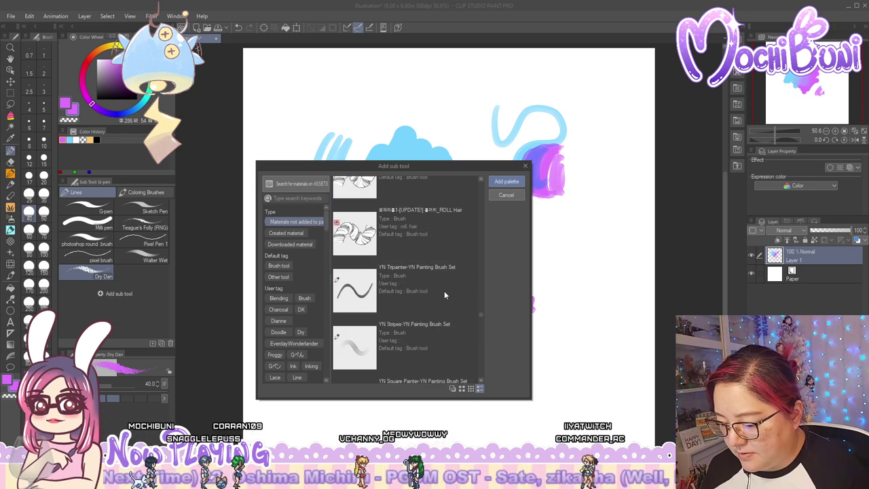
{"action": "left_click", "coordinate": [444, 291], "text": "ctrl"}
{"action": "scroll", "coordinate": [444, 291], "scroll_direction": "down", "scroll_amount": 2}
{"action": "scroll", "coordinate": [444, 291], "scroll_direction": "down", "scroll_amount": 6}
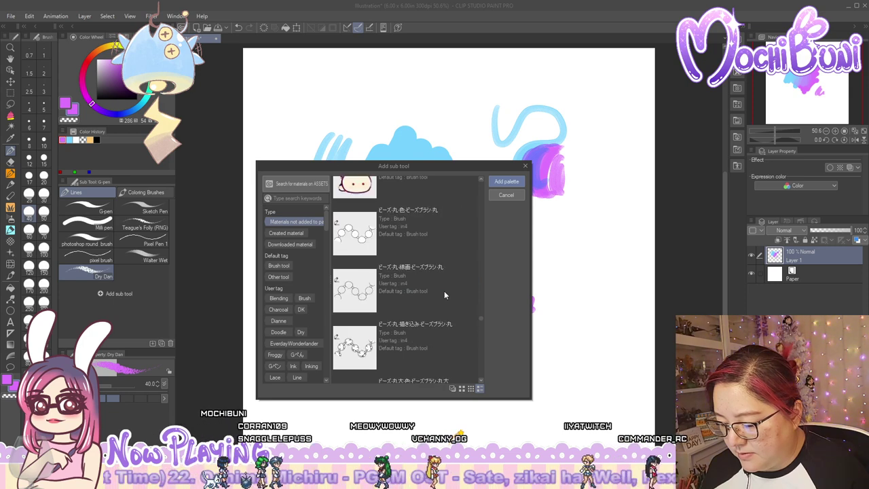
{"action": "scroll", "coordinate": [444, 290], "scroll_direction": "down", "scroll_amount": 8}
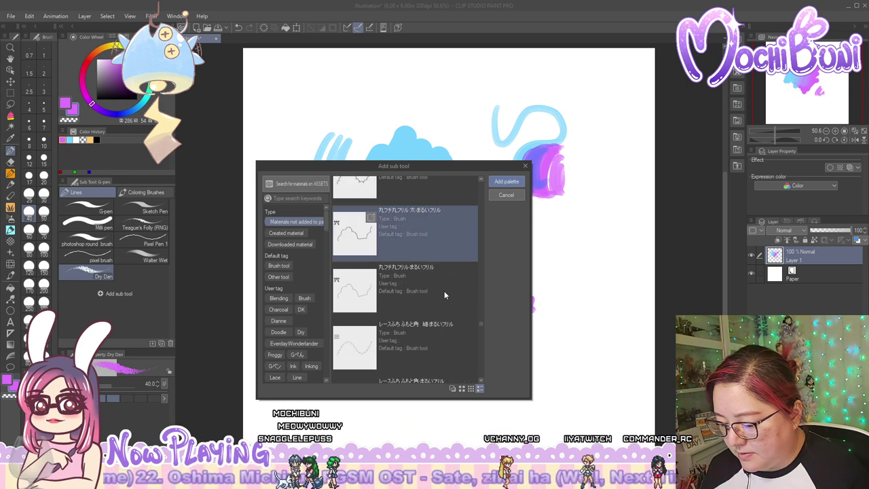
{"action": "scroll", "coordinate": [444, 294], "scroll_direction": "down", "scroll_amount": 8}
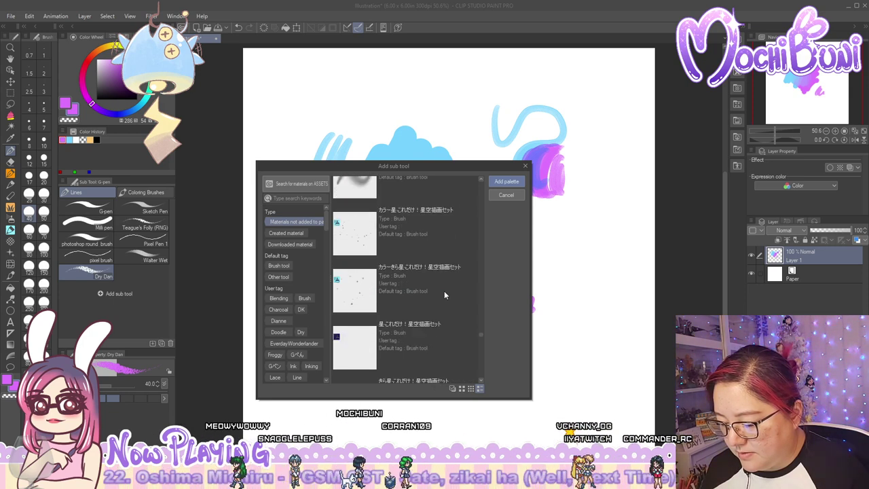
{"action": "scroll", "coordinate": [444, 291], "scroll_direction": "down", "scroll_amount": 5}
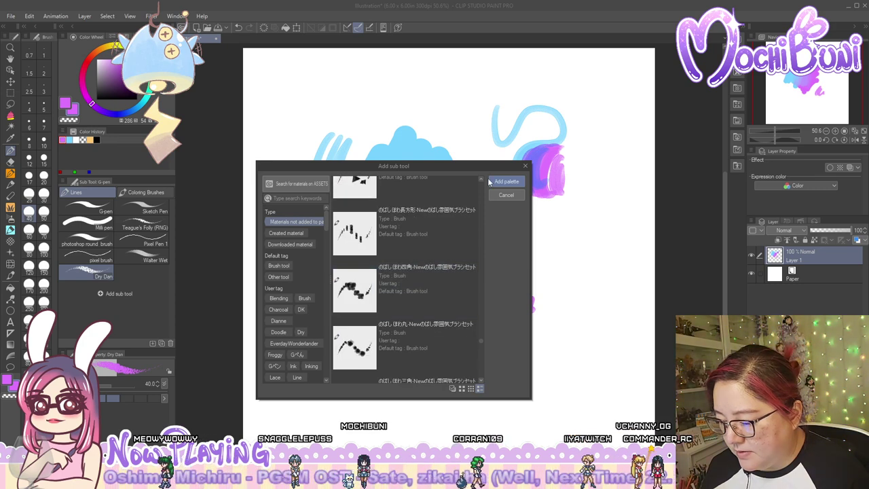
Import all the selected brushes into the Lines sub tools
{"action": "left_click", "coordinate": [507, 181]}
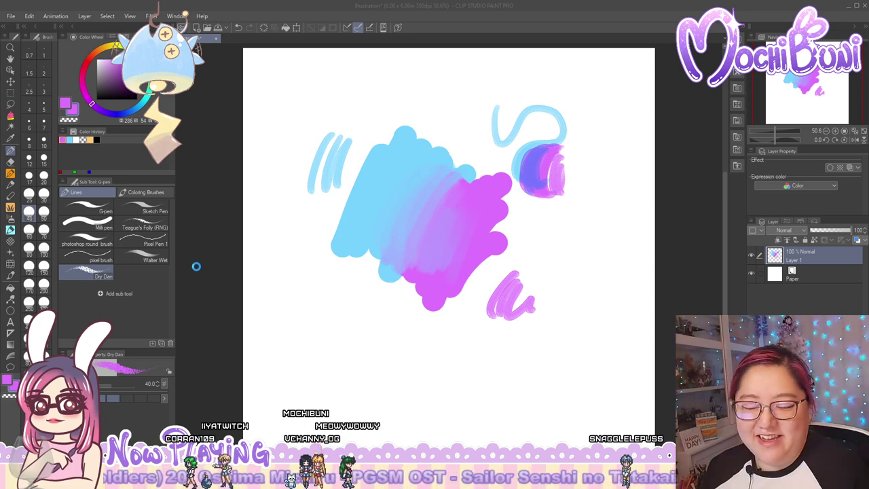
{"action": "left_click", "coordinate": [196, 266]}
{"action": "key", "text": "b"}
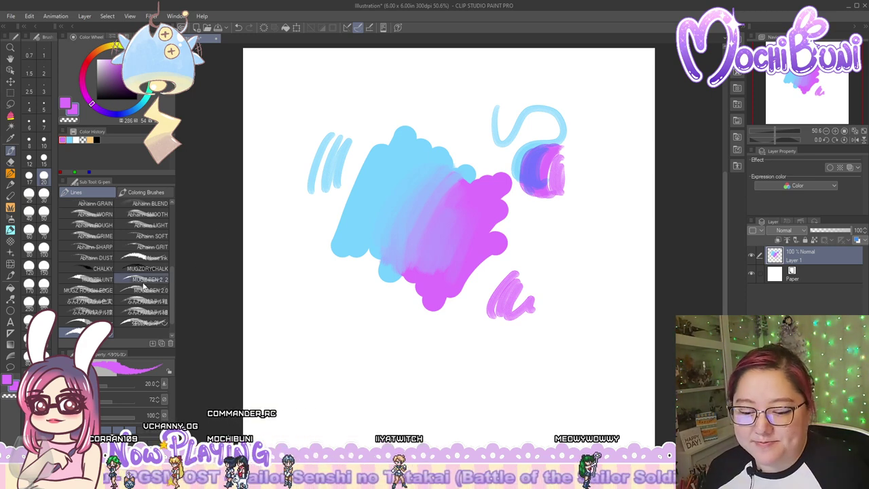
Test the DERP TEXTURE brush with purple scribbles at sizes 60 and 17 on the white area beside and below the blue patch
{"action": "scroll", "coordinate": [140, 283], "scroll_direction": "up", "scroll_amount": 1}
{"action": "scroll", "coordinate": [146, 280], "scroll_direction": "up", "scroll_amount": 5}
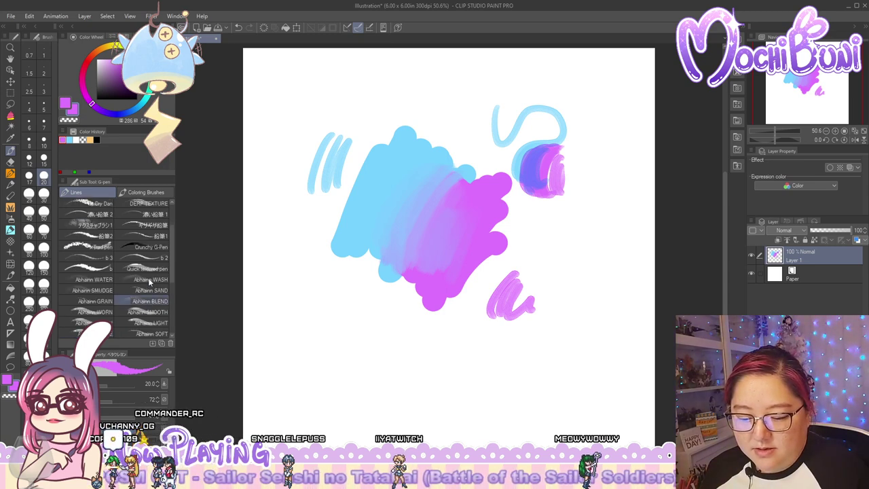
{"action": "scroll", "coordinate": [151, 282], "scroll_direction": "up", "scroll_amount": 1}
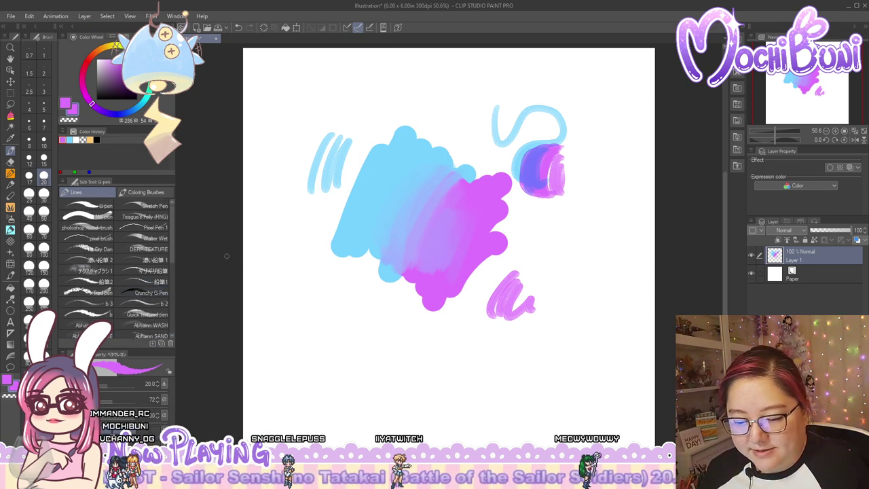
{"action": "left_click", "coordinate": [117, 253]}
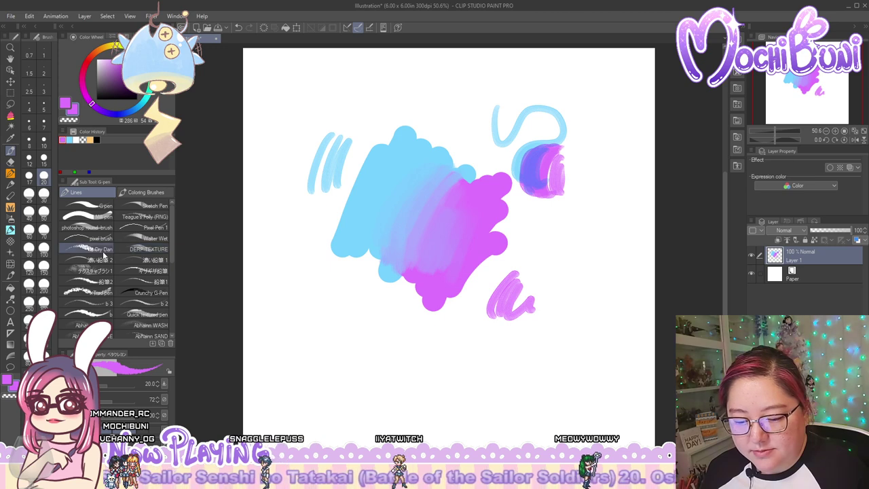
{"action": "left_click", "coordinate": [142, 249]}
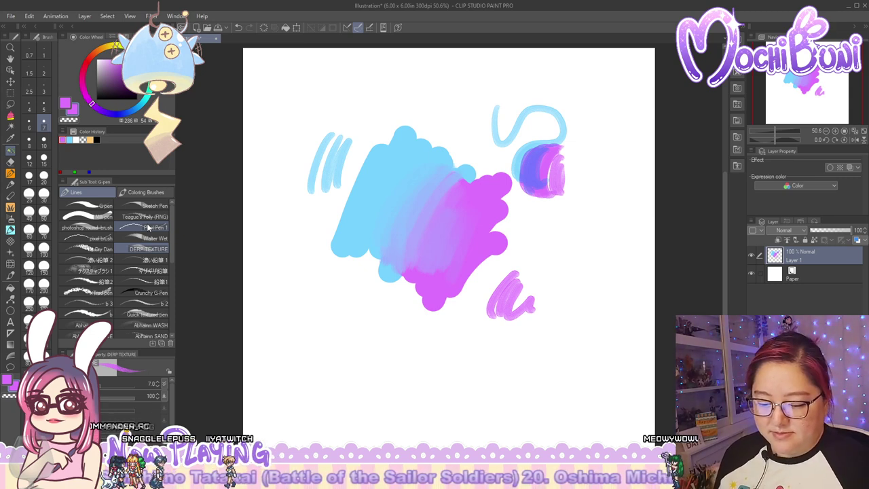
{"action": "left_click", "coordinate": [27, 231]}
{"action": "mouse_move", "coordinate": [348, 299]}
{"action": "left_mouse_down"}
{"action": "mouse_move", "coordinate": [340, 319]}
{"action": "mouse_move", "coordinate": [349, 295]}
{"action": "mouse_move", "coordinate": [346, 339]}
{"action": "left_mouse_up"}
{"action": "left_click", "coordinate": [28, 175]}
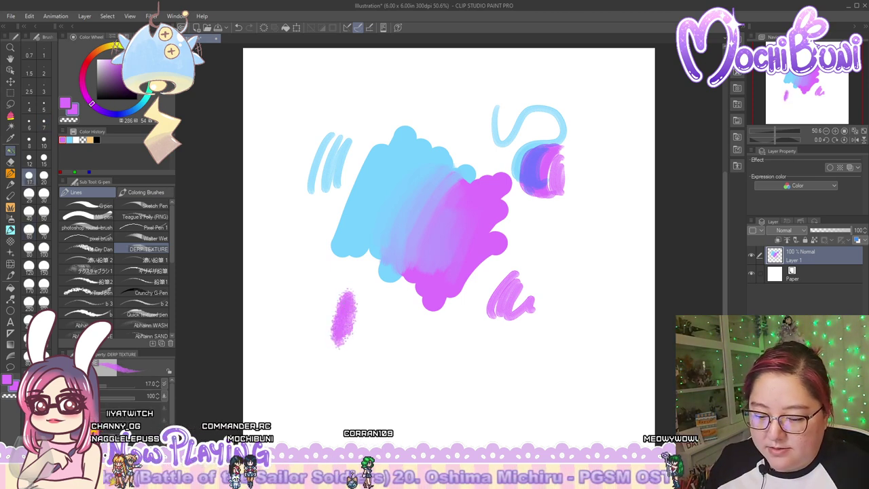
{"action": "mouse_move", "coordinate": [299, 220]}
{"action": "left_mouse_down"}
{"action": "mouse_move", "coordinate": [295, 269]}
{"action": "mouse_move", "coordinate": [303, 217]}
{"action": "mouse_move", "coordinate": [307, 269]}
{"action": "mouse_move", "coordinate": [305, 222]}
{"action": "mouse_move", "coordinate": [307, 269]}
{"action": "mouse_move", "coordinate": [296, 220]}
{"action": "left_mouse_up"}
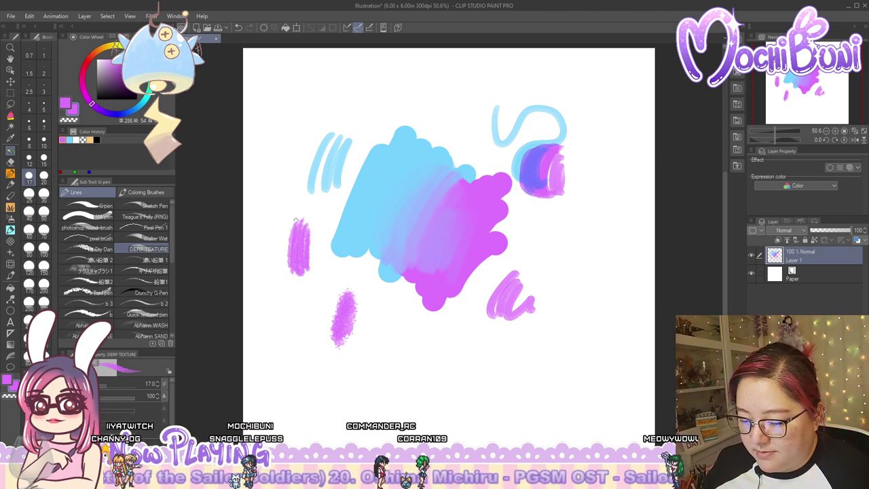
Layer orange DERP TEXTURE strokes over the two purple test scribbles, and move the brush out of Lines into another tool
{"action": "key", "text": "x"}
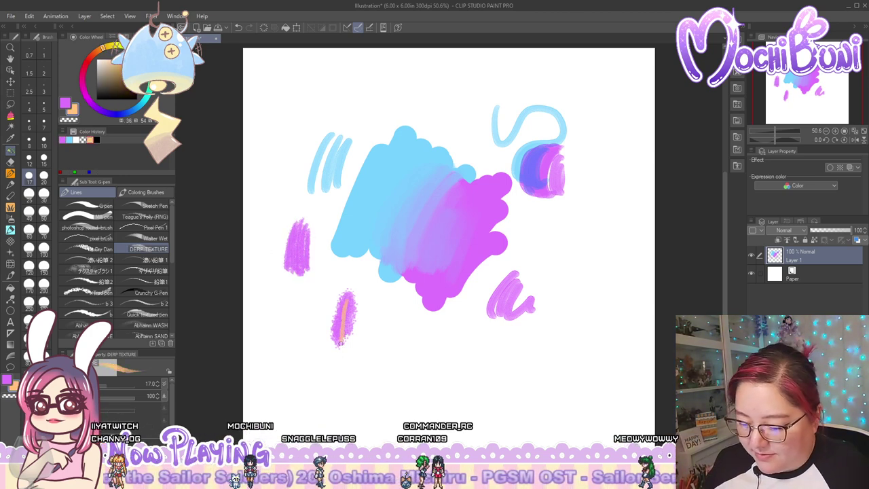
{"action": "mouse_move", "coordinate": [296, 270]}
{"action": "left_mouse_down"}
{"action": "mouse_move", "coordinate": [303, 221]}
{"action": "mouse_move", "coordinate": [297, 269]}
{"action": "left_mouse_up"}
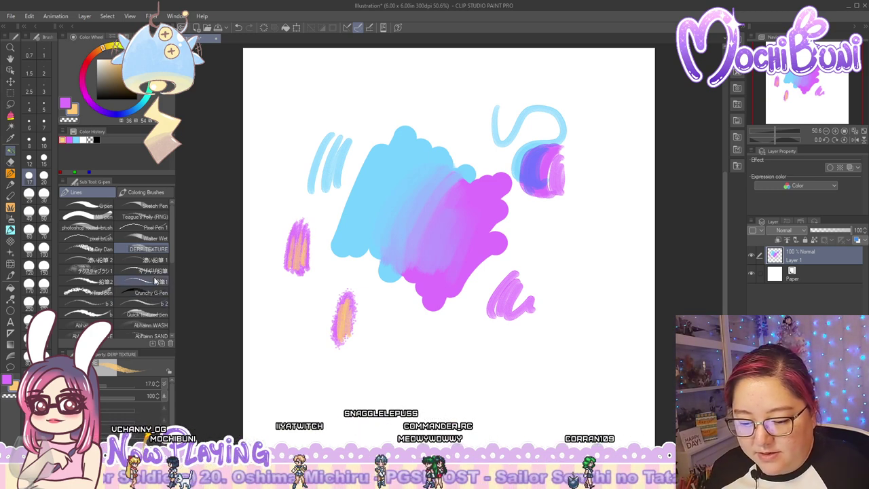
{"action": "left_click_drag", "start_coordinate": [9, 282], "coordinate": [12, 277]}
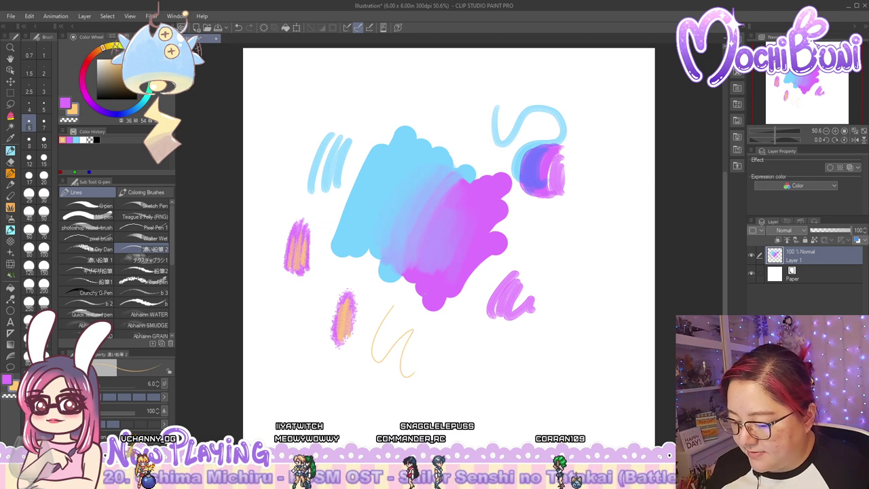
Test 濃い鉛筆 2 at size 25 with dense orange zigzag strokes across the upper part of the blue patch
{"action": "left_click", "coordinate": [28, 193]}
{"action": "mouse_move", "coordinate": [367, 88]}
{"action": "left_mouse_down"}
{"action": "mouse_move", "coordinate": [372, 79]}
{"action": "mouse_move", "coordinate": [354, 232]}
{"action": "mouse_move", "coordinate": [371, 219]}
{"action": "mouse_move", "coordinate": [398, 127]}
{"action": "left_mouse_up"}
{"action": "left_click_drag", "start_coordinate": [416, 105], "coordinate": [408, 227]}
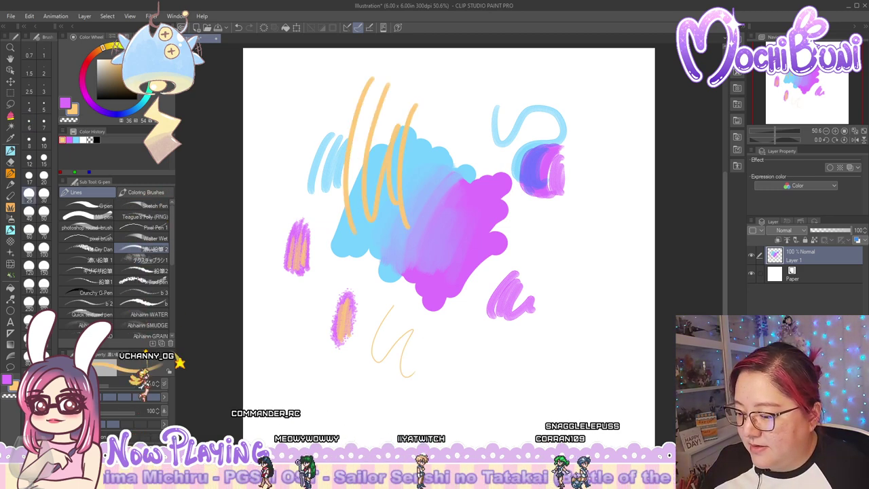
{"action": "mouse_move", "coordinate": [375, 204]}
{"action": "left_mouse_down"}
{"action": "mouse_move", "coordinate": [382, 84]}
{"action": "mouse_move", "coordinate": [366, 80]}
{"action": "mouse_move", "coordinate": [357, 176]}
{"action": "left_mouse_up"}
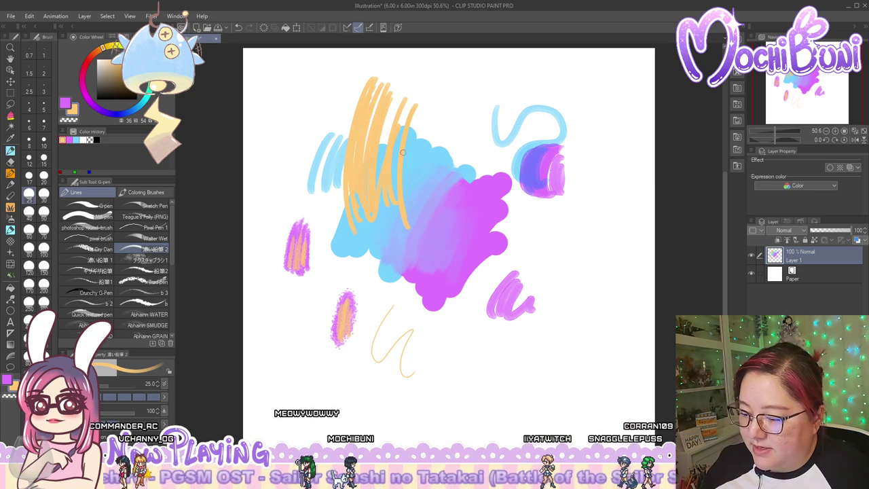
{"action": "left_click_drag", "start_coordinate": [412, 124], "coordinate": [398, 217]}
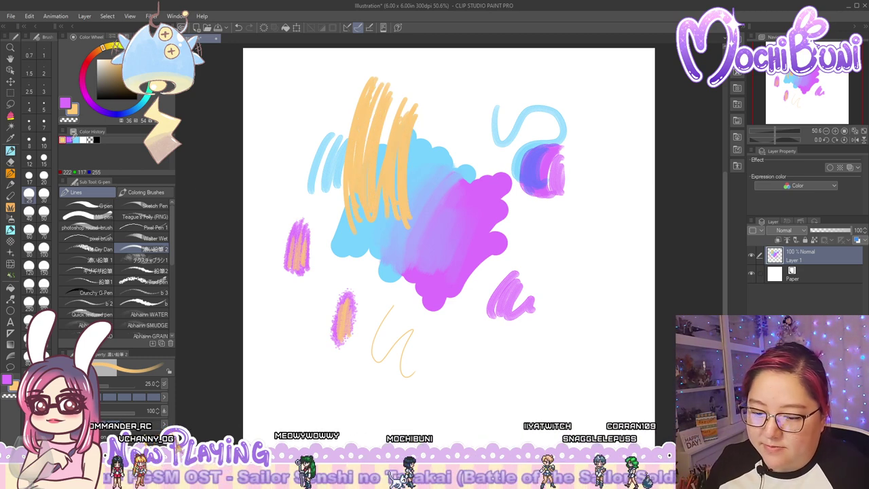
Draw diagonal purple 濃い鉛筆 2 strokes across the orange zigzag
{"action": "left_click", "coordinate": [70, 140]}
{"action": "mouse_move", "coordinate": [343, 115]}
{"action": "left_mouse_down"}
{"action": "mouse_move", "coordinate": [384, 195]}
{"action": "mouse_move", "coordinate": [344, 108]}
{"action": "mouse_move", "coordinate": [404, 192]}
{"action": "left_mouse_up"}
{"action": "mouse_move", "coordinate": [362, 97]}
{"action": "left_mouse_down"}
{"action": "mouse_move", "coordinate": [381, 152]}
{"action": "mouse_move", "coordinate": [410, 183]}
{"action": "left_mouse_up"}
{"action": "left_click_drag", "start_coordinate": [349, 107], "coordinate": [393, 198]}
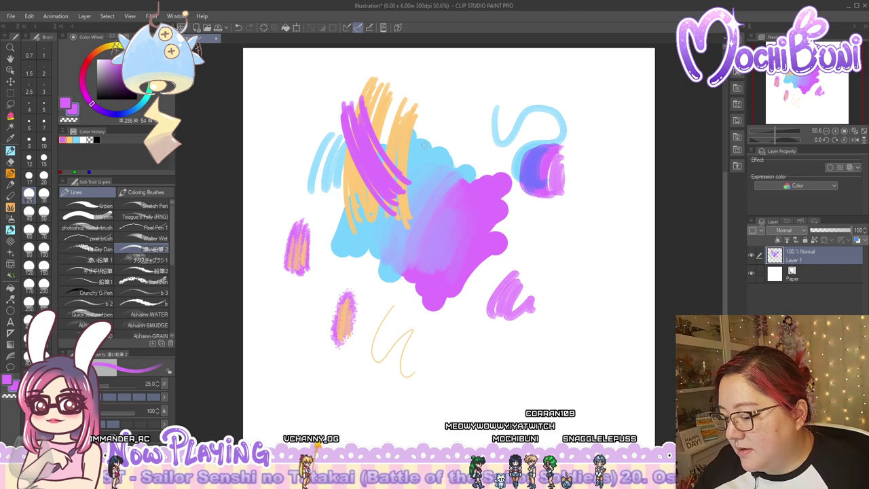
Scribble a purple 濃い鉛筆 2 mark on the blended blue-purple area and layer light blue strokes over it
{"action": "mouse_move", "coordinate": [435, 181]}
{"action": "left_mouse_down"}
{"action": "mouse_move", "coordinate": [424, 246]}
{"action": "mouse_move", "coordinate": [438, 243]}
{"action": "left_mouse_up"}
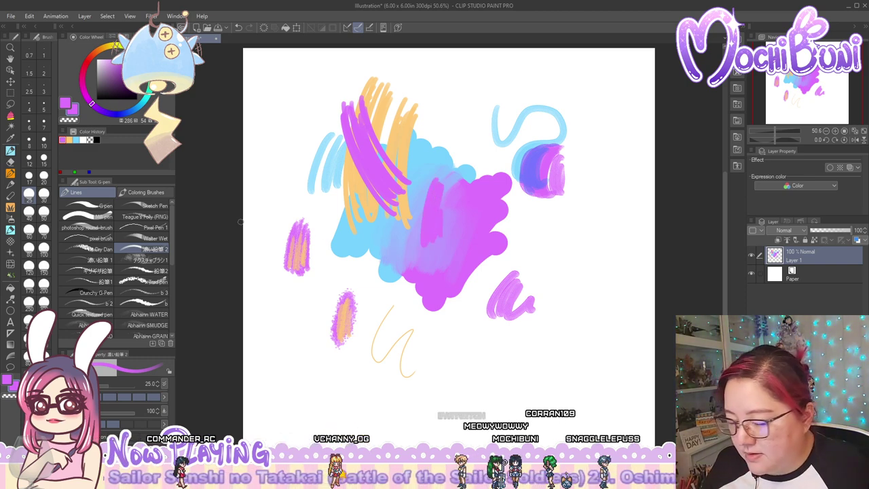
{"action": "key", "text": "x"}
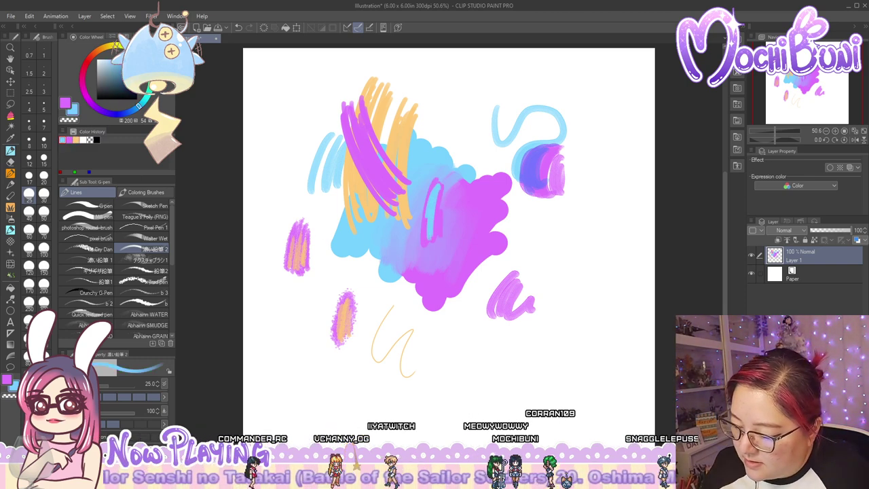
{"action": "left_click_drag", "start_coordinate": [438, 182], "coordinate": [446, 225]}
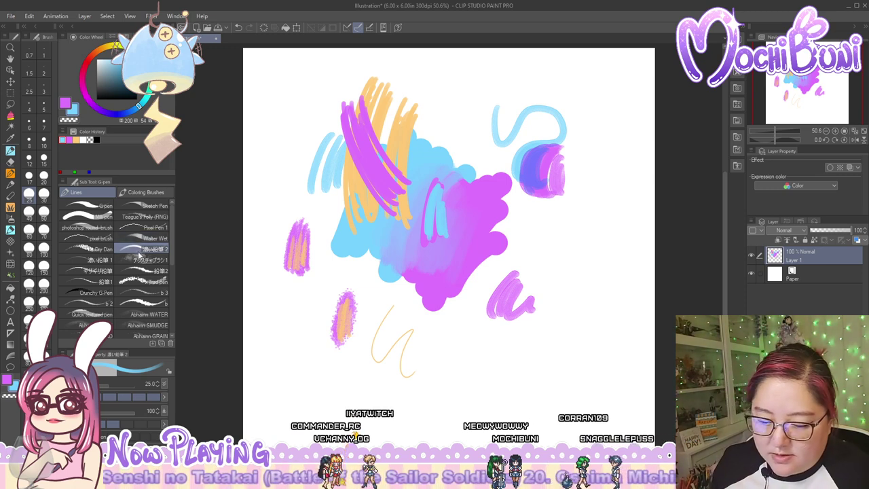
Move 濃い鉛筆 2 out of Lines and test 濃い鉛筆 1 at size 12 with light blue strokes over the purple patch's edge
{"action": "left_click", "coordinate": [13, 273]}
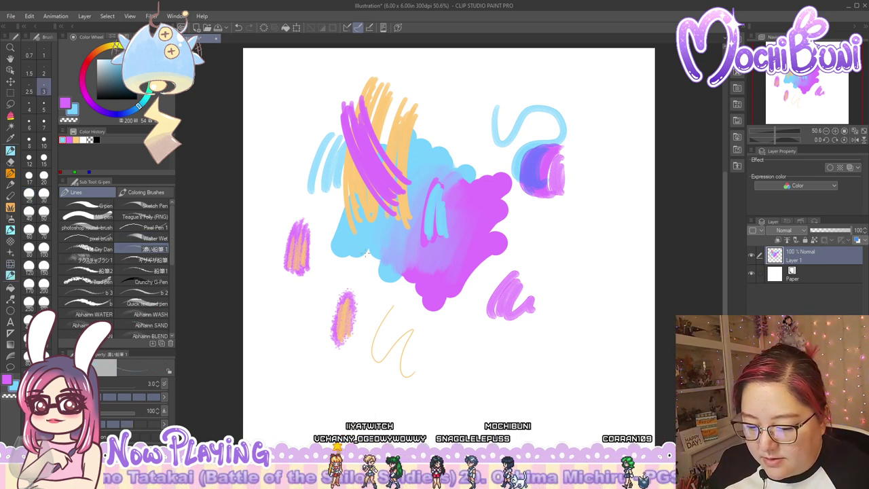
{"action": "left_click", "coordinate": [28, 160]}
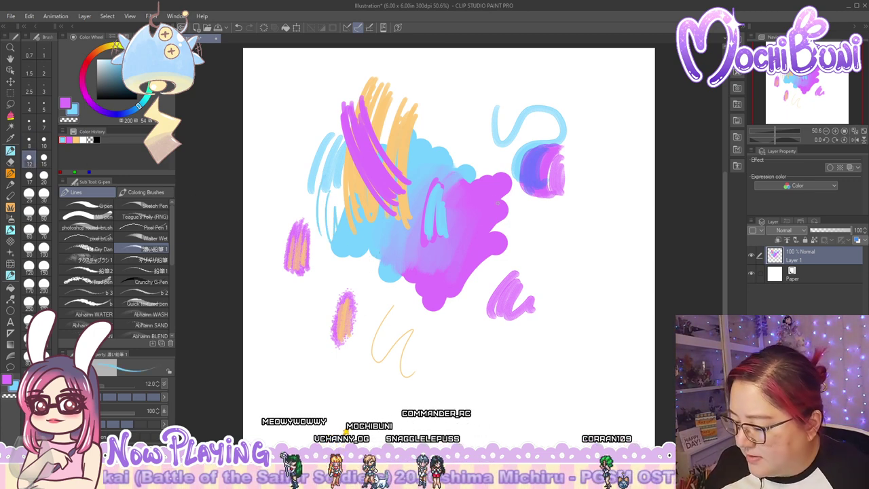
{"action": "left_click_drag", "start_coordinate": [500, 238], "coordinate": [512, 259]}
{"action": "left_click_drag", "start_coordinate": [497, 207], "coordinate": [493, 275]}
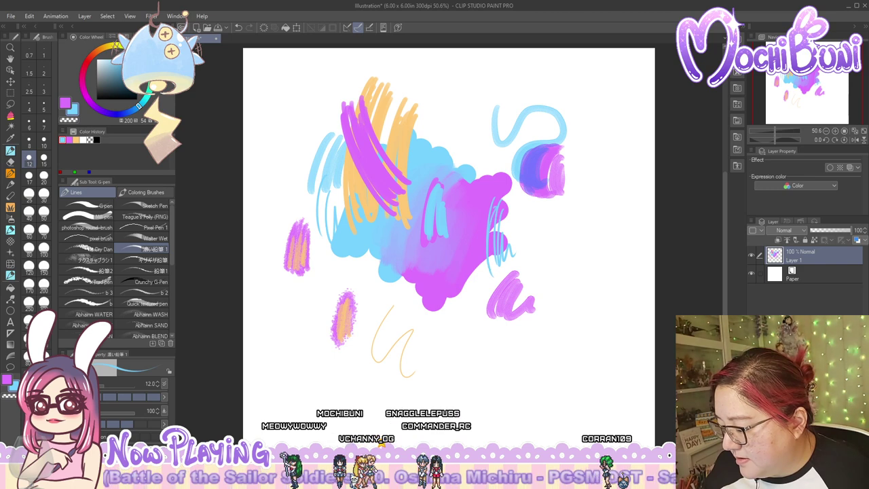
Sort 濃い鉛筆 1 out of Lines, followed by テクスチャブラシ1 after a light blue squiggle and scribbled patch beside the purple mark
{"action": "left_click", "coordinate": [11, 274]}
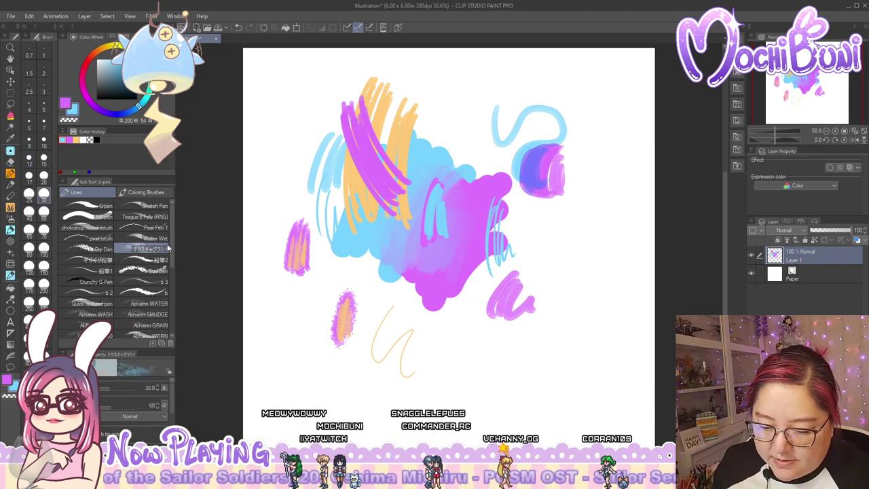
{"action": "mouse_move", "coordinate": [410, 294]}
{"action": "left_mouse_down"}
{"action": "mouse_move", "coordinate": [411, 304]}
{"action": "mouse_move", "coordinate": [473, 313]}
{"action": "mouse_move", "coordinate": [474, 360]}
{"action": "left_mouse_up"}
{"action": "mouse_move", "coordinate": [549, 233]}
{"action": "left_mouse_down"}
{"action": "mouse_move", "coordinate": [546, 262]}
{"action": "mouse_move", "coordinate": [554, 230]}
{"action": "mouse_move", "coordinate": [555, 289]}
{"action": "mouse_move", "coordinate": [561, 235]}
{"action": "left_mouse_up"}
{"action": "mouse_move", "coordinate": [531, 275]}
{"action": "left_mouse_down"}
{"action": "mouse_move", "coordinate": [551, 229]}
{"action": "mouse_move", "coordinate": [564, 285]}
{"action": "left_mouse_up"}
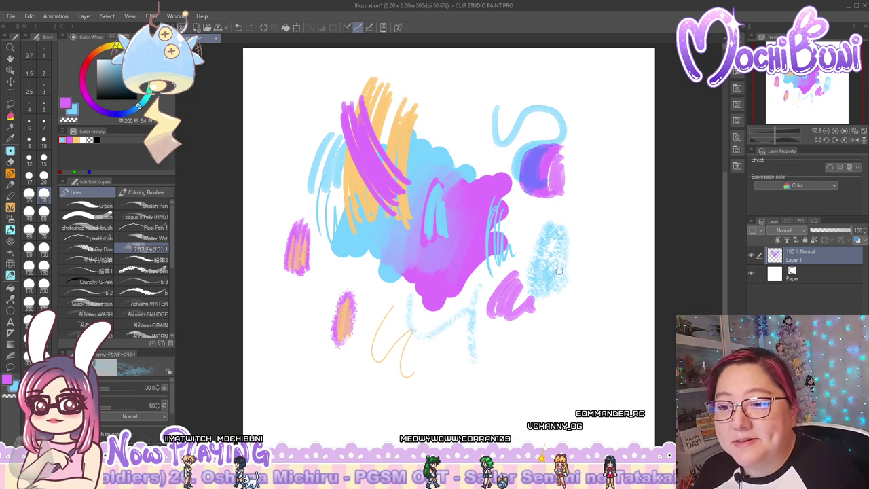
{"action": "left_click_drag", "start_coordinate": [142, 250], "coordinate": [10, 276]}
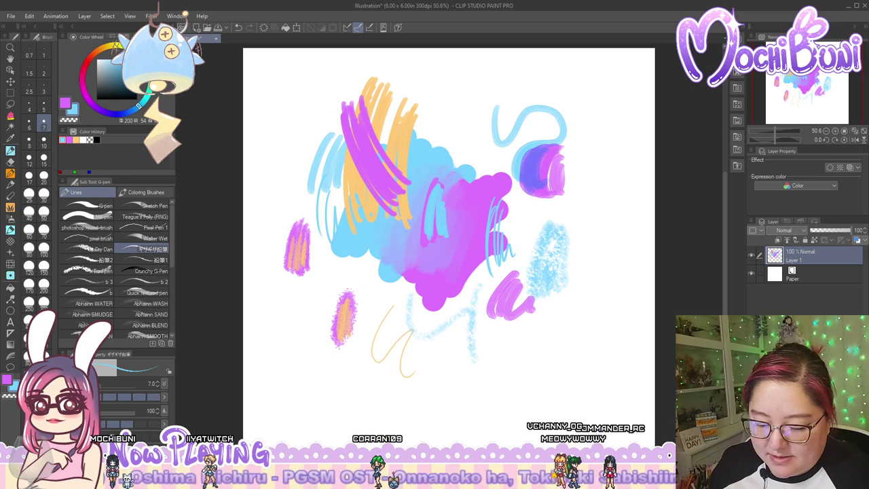
Test ギザギザ鉛筆 with thin light blue loops at size 7 and thick loops and zigzags at size 60
{"action": "mouse_move", "coordinate": [472, 84]}
{"action": "left_mouse_down"}
{"action": "mouse_move", "coordinate": [471, 156]}
{"action": "mouse_move", "coordinate": [535, 98]}
{"action": "mouse_move", "coordinate": [590, 107]}
{"action": "mouse_move", "coordinate": [548, 234]}
{"action": "mouse_move", "coordinate": [580, 240]}
{"action": "mouse_move", "coordinate": [560, 199]}
{"action": "mouse_move", "coordinate": [600, 235]}
{"action": "mouse_move", "coordinate": [575, 238]}
{"action": "left_mouse_up"}
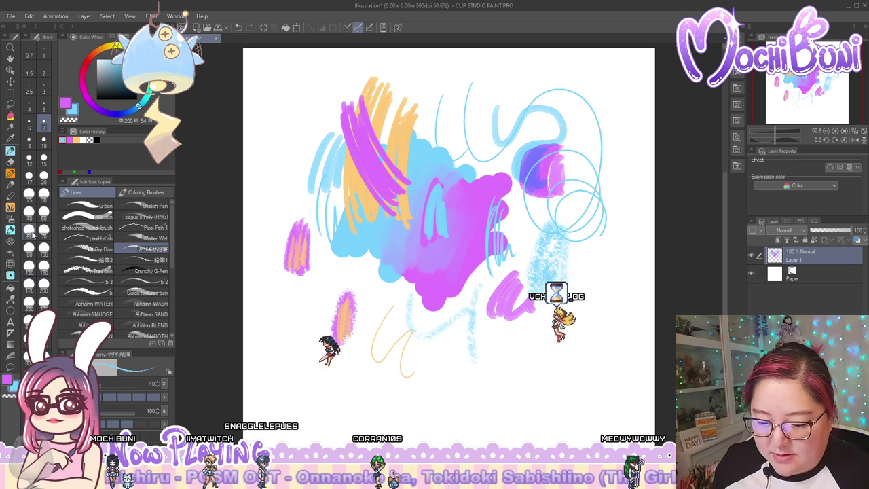
{"action": "left_click", "coordinate": [28, 231]}
{"action": "mouse_move", "coordinate": [466, 262]}
{"action": "left_mouse_down"}
{"action": "mouse_move", "coordinate": [476, 366]}
{"action": "mouse_move", "coordinate": [503, 252]}
{"action": "mouse_move", "coordinate": [475, 326]}
{"action": "left_mouse_up"}
{"action": "left_click_drag", "start_coordinate": [576, 272], "coordinate": [561, 349]}
{"action": "mouse_move", "coordinate": [570, 293]}
{"action": "left_mouse_down"}
{"action": "mouse_move", "coordinate": [558, 326]}
{"action": "mouse_move", "coordinate": [569, 289]}
{"action": "mouse_move", "coordinate": [558, 347]}
{"action": "mouse_move", "coordinate": [581, 279]}
{"action": "mouse_move", "coordinate": [591, 282]}
{"action": "mouse_move", "coordinate": [591, 339]}
{"action": "left_mouse_up"}
{"action": "left_click_drag", "start_coordinate": [606, 294], "coordinate": [619, 343]}
{"action": "mouse_move", "coordinate": [626, 270]}
{"action": "left_mouse_down"}
{"action": "mouse_move", "coordinate": [624, 343]}
{"action": "mouse_move", "coordinate": [607, 348]}
{"action": "left_mouse_up"}
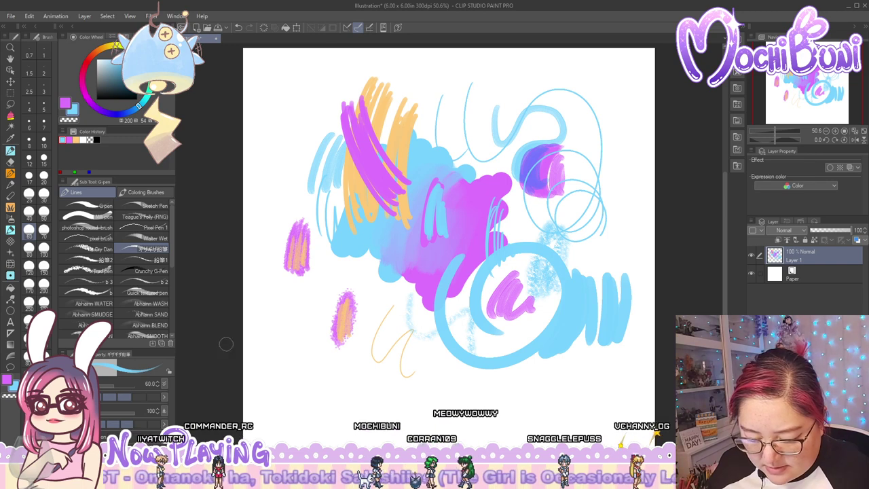
Add more thick light blue ギザギザ鉛筆 zigzags and a long loop across the lower canvas, and move the brush out of Lines
{"action": "mouse_move", "coordinate": [316, 313]}
{"action": "left_mouse_down"}
{"action": "mouse_move", "coordinate": [306, 393]}
{"action": "mouse_move", "coordinate": [321, 317]}
{"action": "mouse_move", "coordinate": [313, 372]}
{"action": "mouse_move", "coordinate": [314, 311]}
{"action": "mouse_move", "coordinate": [290, 389]}
{"action": "left_mouse_up"}
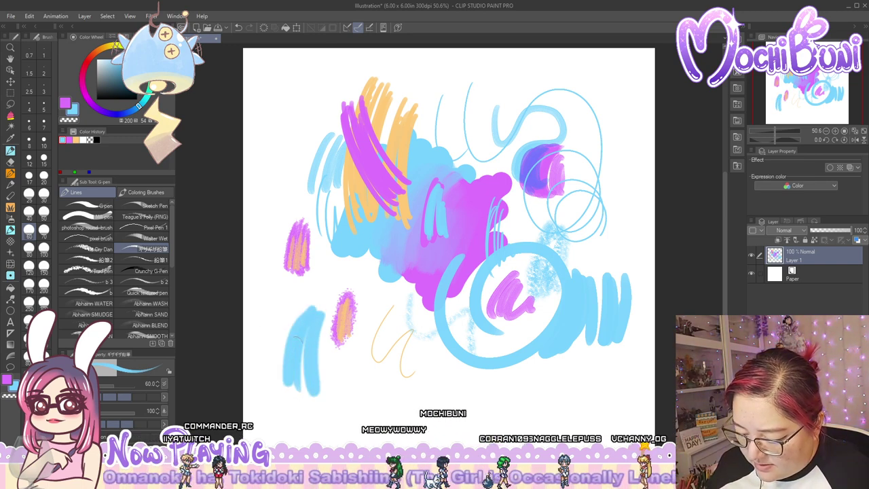
{"action": "mouse_move", "coordinate": [340, 355]}
{"action": "left_mouse_down"}
{"action": "mouse_move", "coordinate": [363, 382]}
{"action": "mouse_move", "coordinate": [350, 385]}
{"action": "mouse_move", "coordinate": [364, 356]}
{"action": "mouse_move", "coordinate": [367, 417]}
{"action": "left_mouse_up"}
{"action": "mouse_move", "coordinate": [367, 349]}
{"action": "left_mouse_down"}
{"action": "mouse_move", "coordinate": [382, 414]}
{"action": "mouse_move", "coordinate": [348, 342]}
{"action": "mouse_move", "coordinate": [334, 413]}
{"action": "left_mouse_up"}
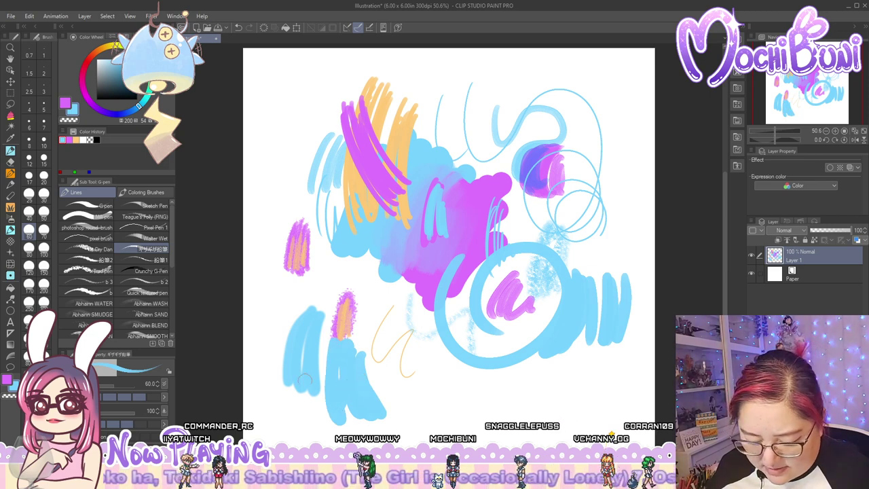
{"action": "left_click", "coordinate": [154, 397]}
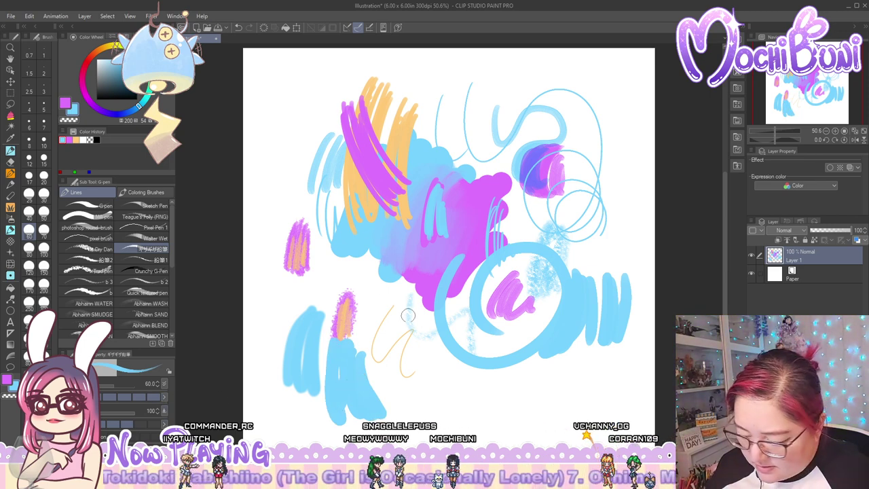
{"action": "mouse_move", "coordinate": [387, 334]}
{"action": "left_mouse_down"}
{"action": "mouse_move", "coordinate": [438, 309]}
{"action": "mouse_move", "coordinate": [486, 306]}
{"action": "mouse_move", "coordinate": [533, 331]}
{"action": "left_mouse_up"}
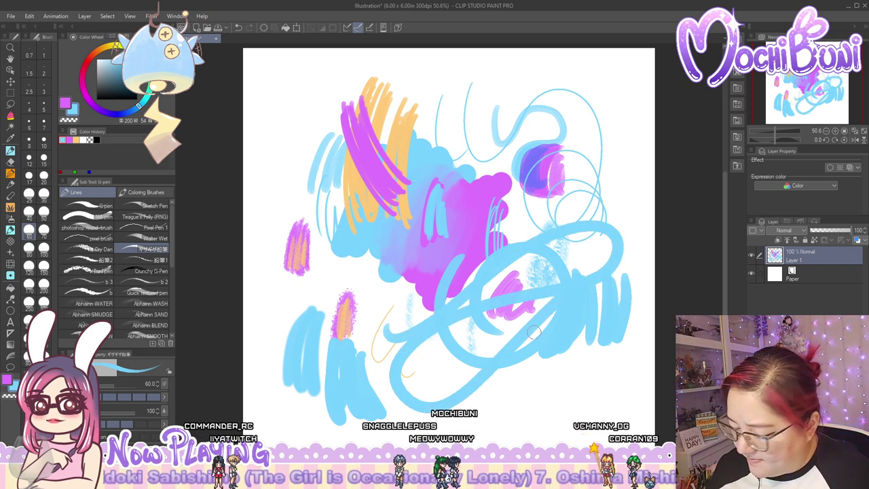
{"action": "left_click", "coordinate": [10, 275]}
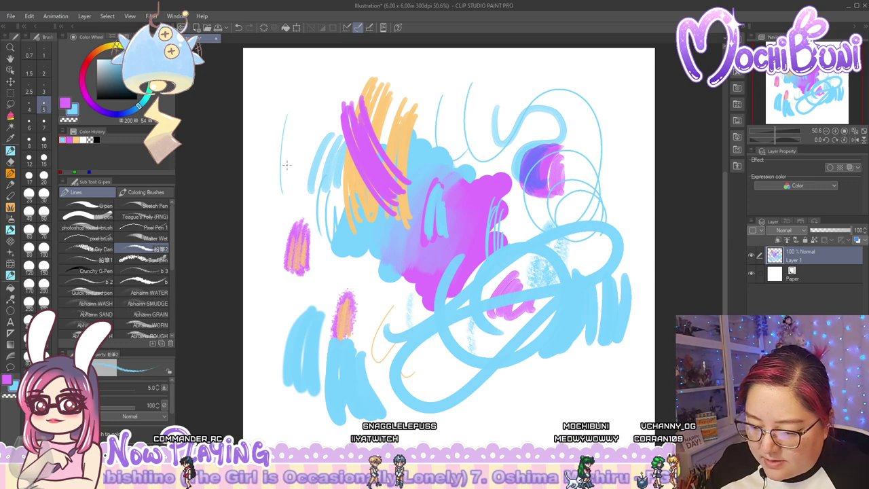
Test 鉛筆2 at size 25 with vertical light blue strokes in the canvas's upper left, and move the brush out of Lines
{"action": "left_click", "coordinate": [29, 193]}
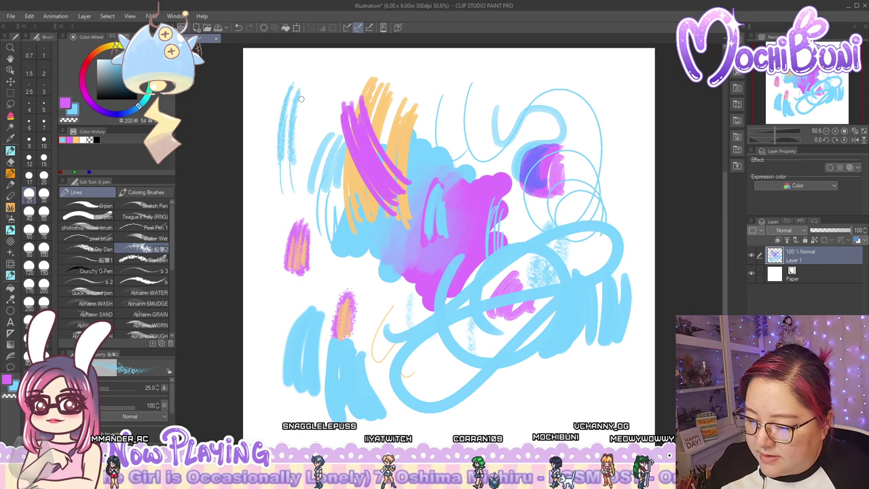
{"action": "left_click_drag", "start_coordinate": [296, 107], "coordinate": [301, 165]}
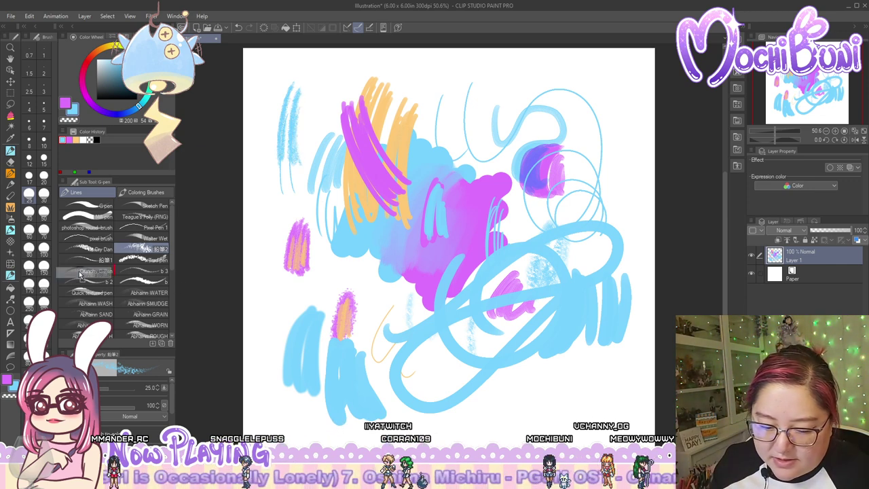
{"action": "left_click_drag", "start_coordinate": [79, 275], "coordinate": [10, 277]}
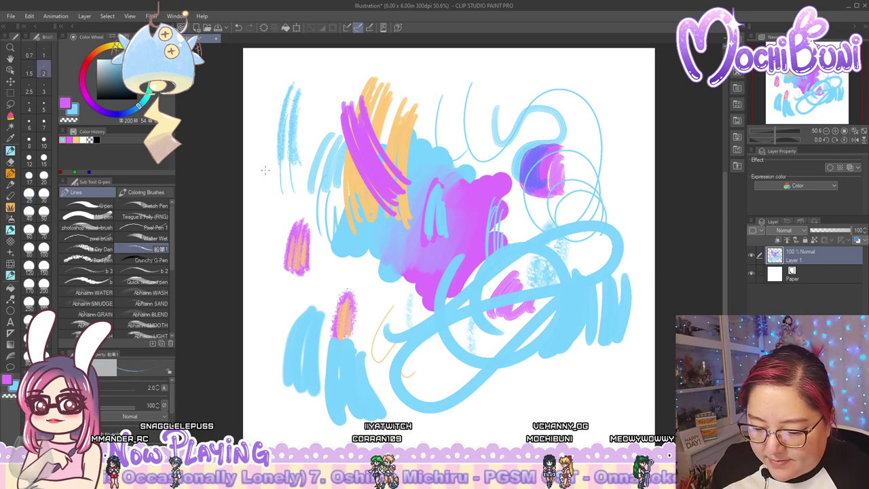
Test 鉛筆1 at size 25 with light blue strokes, move it into the tool holding the sorted pencils, and return to Lines
{"action": "left_click", "coordinate": [28, 194]}
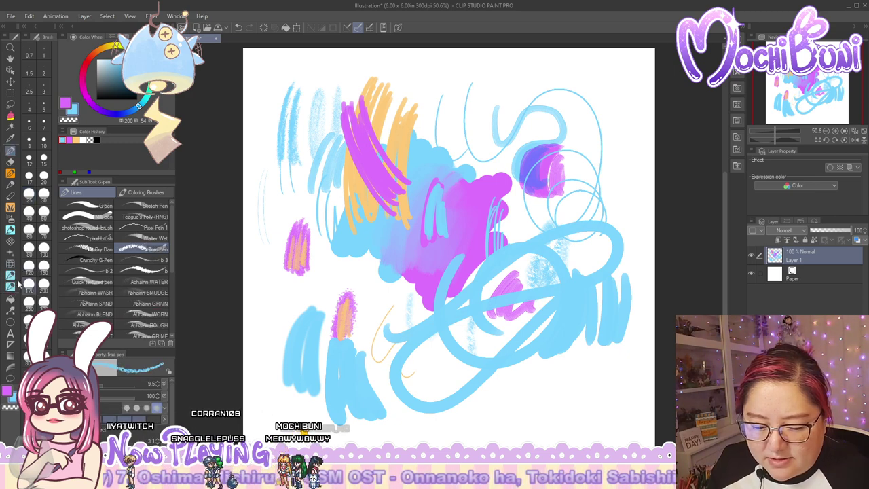
{"action": "left_click", "coordinate": [10, 282]}
{"action": "mouse_move", "coordinate": [103, 208]}
{"action": "left_mouse_down"}
{"action": "mouse_move", "coordinate": [12, 274]}
{"action": "mouse_move", "coordinate": [11, 264]}
{"action": "mouse_move", "coordinate": [10, 274]}
{"action": "left_mouse_up"}
{"action": "left_click", "coordinate": [10, 151]}
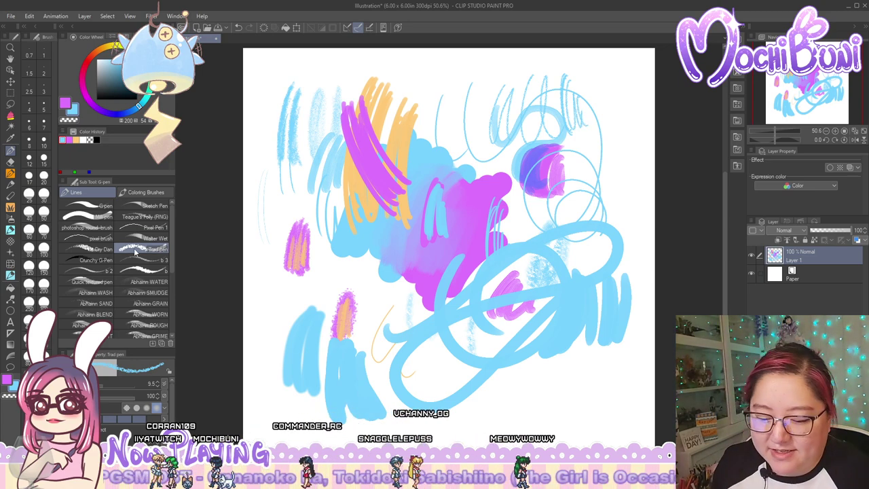
Move Trad pen out of Lines and test Crunchy G-Pen at size 10 with black zigzags and sweeping curves
{"action": "left_click_drag", "start_coordinate": [134, 251], "coordinate": [10, 274]}
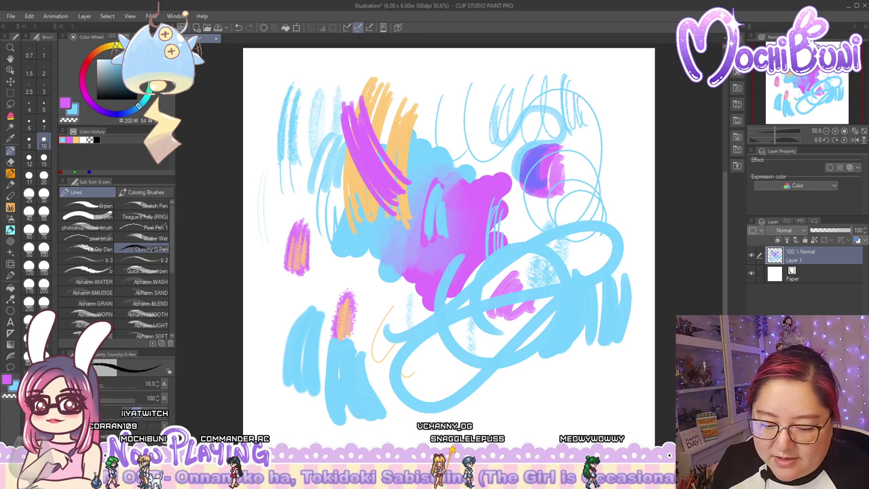
{"action": "mouse_move", "coordinate": [479, 108]}
{"action": "left_mouse_down"}
{"action": "mouse_move", "coordinate": [469, 151]}
{"action": "mouse_move", "coordinate": [471, 202]}
{"action": "left_mouse_up"}
{"action": "mouse_move", "coordinate": [485, 123]}
{"action": "left_mouse_down"}
{"action": "mouse_move", "coordinate": [489, 199]}
{"action": "mouse_move", "coordinate": [528, 153]}
{"action": "left_mouse_up"}
{"action": "mouse_move", "coordinate": [521, 110]}
{"action": "left_mouse_down"}
{"action": "mouse_move", "coordinate": [541, 220]}
{"action": "mouse_move", "coordinate": [574, 100]}
{"action": "mouse_move", "coordinate": [581, 188]}
{"action": "left_mouse_up"}
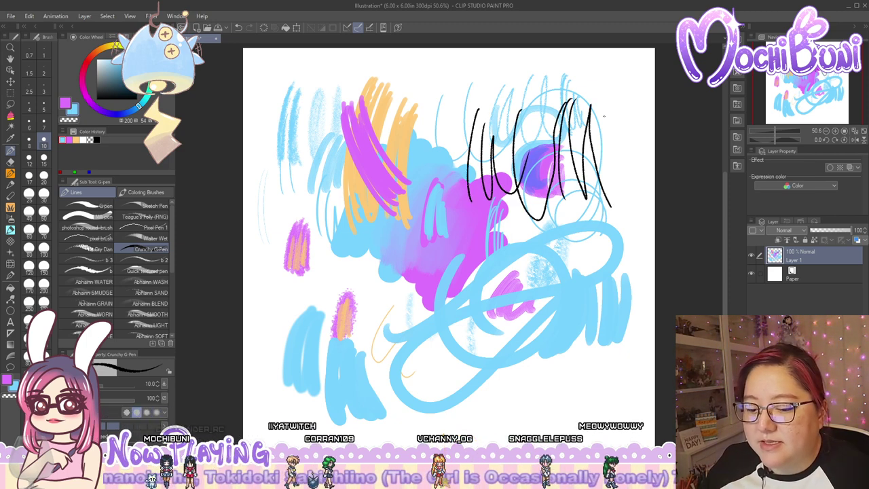
{"action": "mouse_move", "coordinate": [606, 112]}
{"action": "left_mouse_down"}
{"action": "mouse_move", "coordinate": [620, 100]}
{"action": "mouse_move", "coordinate": [615, 182]}
{"action": "left_mouse_up"}
{"action": "left_click_drag", "start_coordinate": [631, 106], "coordinate": [627, 208]}
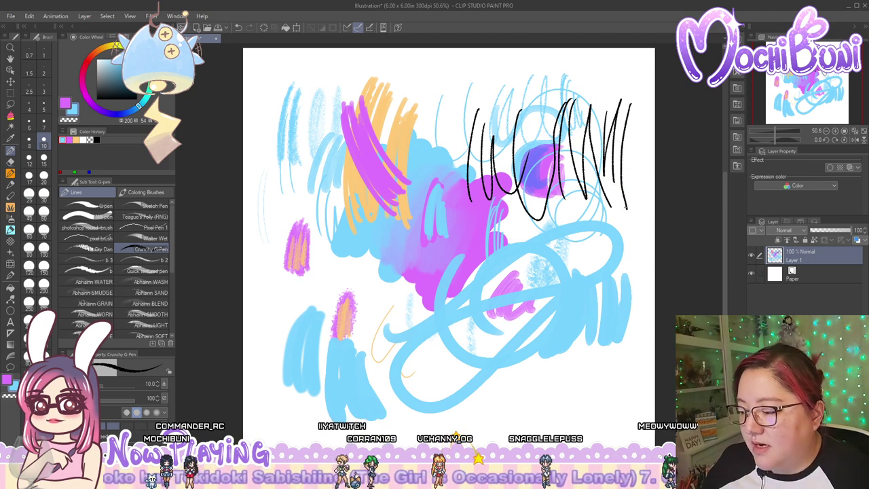
{"action": "mouse_move", "coordinate": [541, 106]}
{"action": "left_mouse_down"}
{"action": "mouse_move", "coordinate": [501, 185]}
{"action": "mouse_move", "coordinate": [546, 128]}
{"action": "left_mouse_up"}
{"action": "left_click_drag", "start_coordinate": [522, 175], "coordinate": [538, 264]}
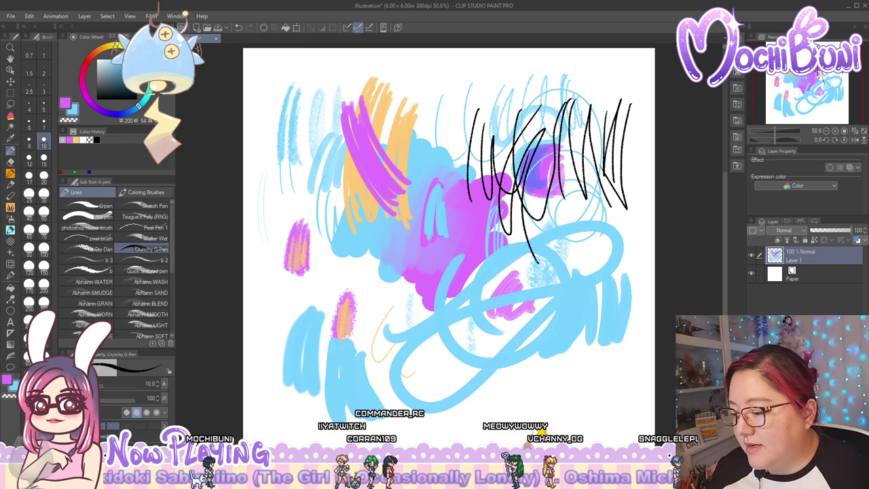
{"action": "mouse_move", "coordinate": [360, 271]}
{"action": "left_mouse_down"}
{"action": "mouse_move", "coordinate": [478, 246]}
{"action": "mouse_move", "coordinate": [374, 352]}
{"action": "left_mouse_up"}
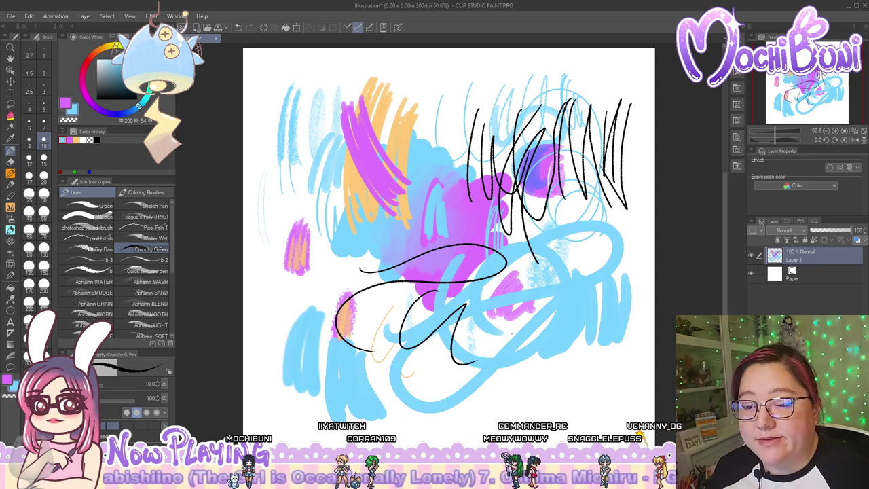
Sort Crunchy G-Pen, b 3 and b 2 out of Lines, testing both b brushes with light blue vertical strokes
{"action": "left_click", "coordinate": [10, 278]}
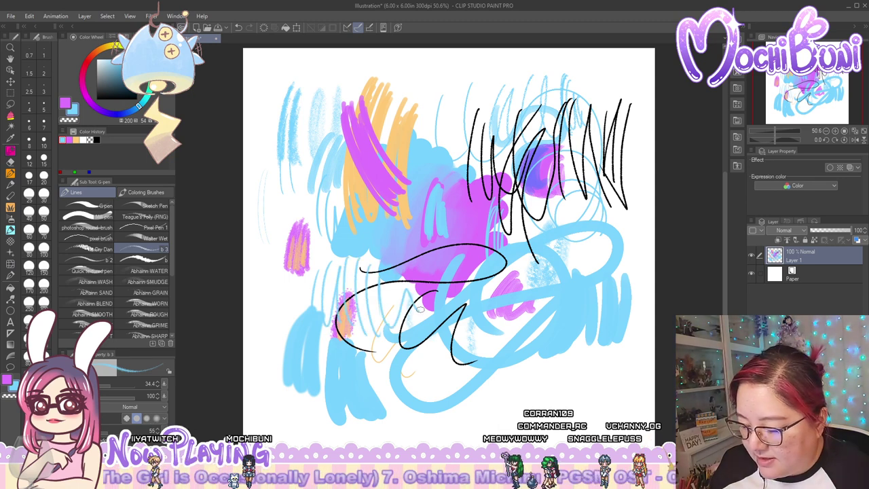
{"action": "left_click", "coordinate": [11, 277]}
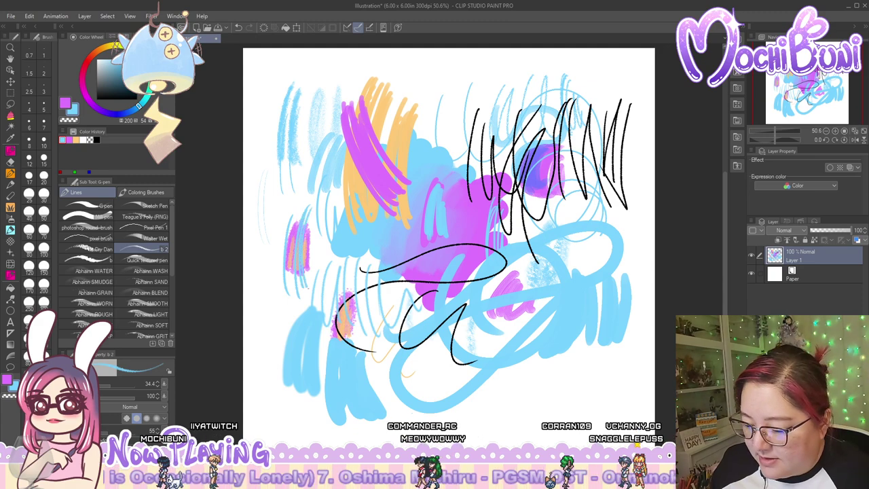
{"action": "left_click_drag", "start_coordinate": [141, 253], "coordinate": [12, 272]}
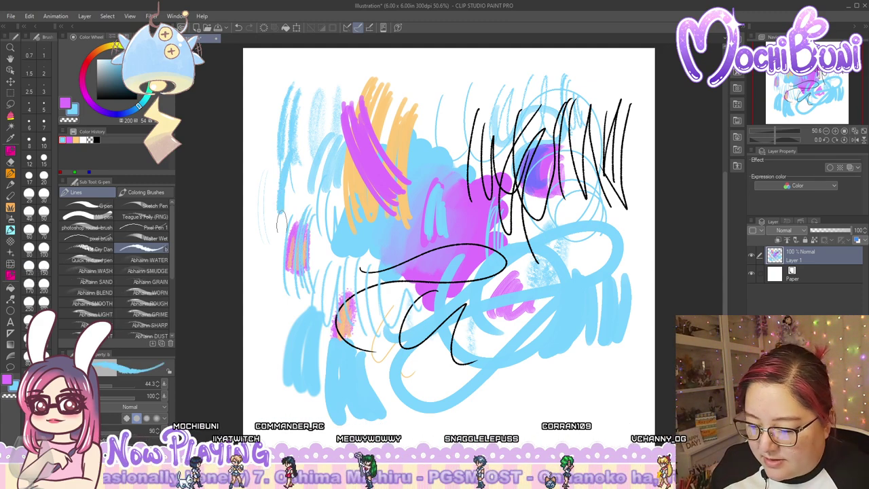
Test brush b with light blue strokes and with purple zigzags and a spiral at size 40, and move it out of Lines
{"action": "left_click_drag", "start_coordinate": [515, 129], "coordinate": [488, 277]}
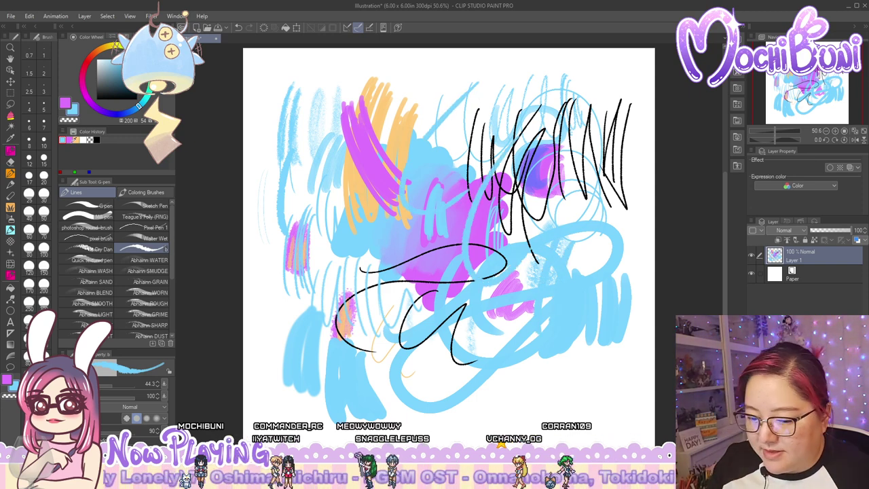
{"action": "left_click", "coordinate": [71, 139]}
{"action": "left_click_drag", "start_coordinate": [530, 205], "coordinate": [497, 326]}
{"action": "left_click_drag", "start_coordinate": [558, 236], "coordinate": [528, 355]}
{"action": "left_click_drag", "start_coordinate": [572, 266], "coordinate": [581, 319]}
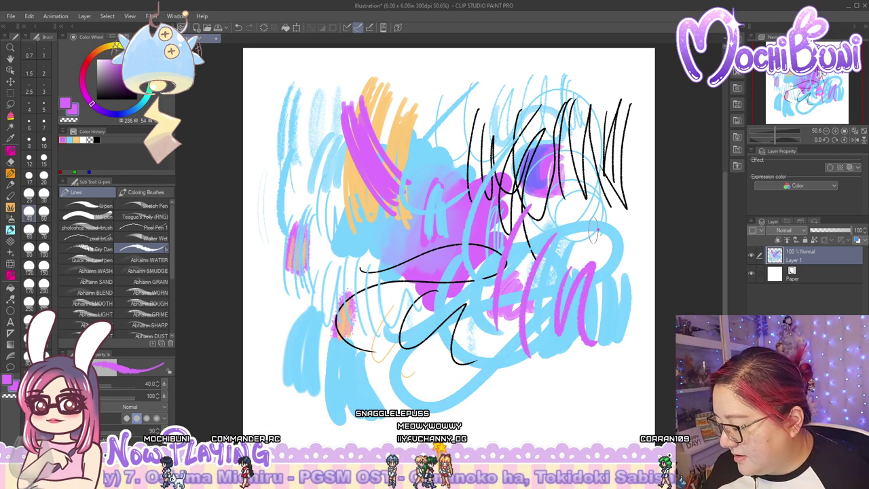
{"action": "mouse_move", "coordinate": [594, 234]}
{"action": "left_mouse_down"}
{"action": "mouse_move", "coordinate": [607, 296]}
{"action": "mouse_move", "coordinate": [542, 306]}
{"action": "mouse_move", "coordinate": [592, 309]}
{"action": "left_mouse_up"}
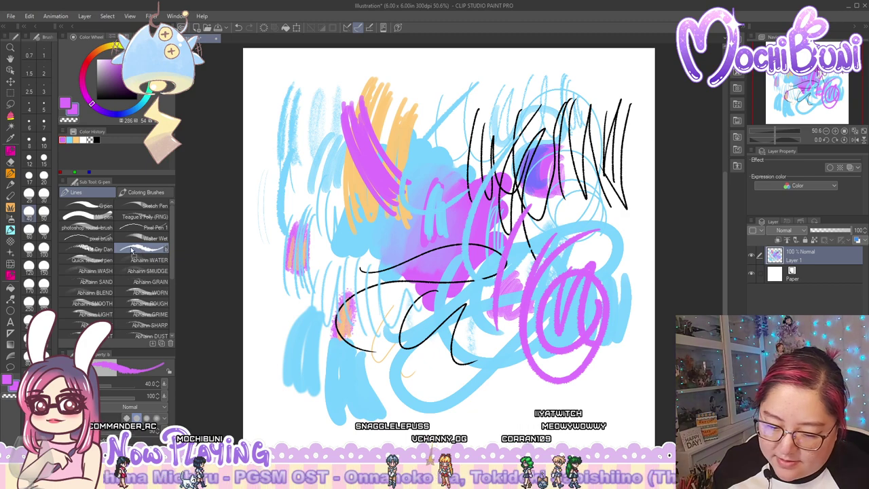
{"action": "left_click_drag", "start_coordinate": [24, 265], "coordinate": [11, 274]}
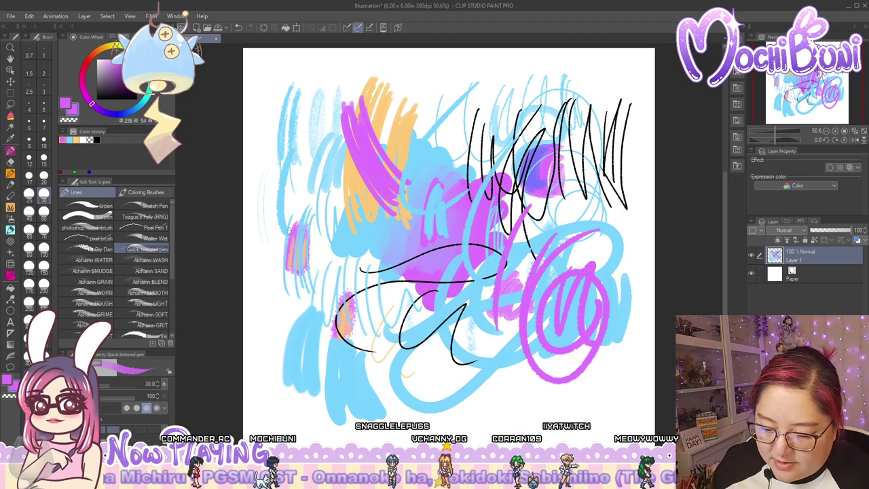
Test Quick textured pen at size 30 with purple strokes over the blue patch and orange strokes on top
{"action": "mouse_move", "coordinate": [358, 207]}
{"action": "left_mouse_down"}
{"action": "mouse_move", "coordinate": [368, 217]}
{"action": "mouse_move", "coordinate": [394, 213]}
{"action": "left_mouse_up"}
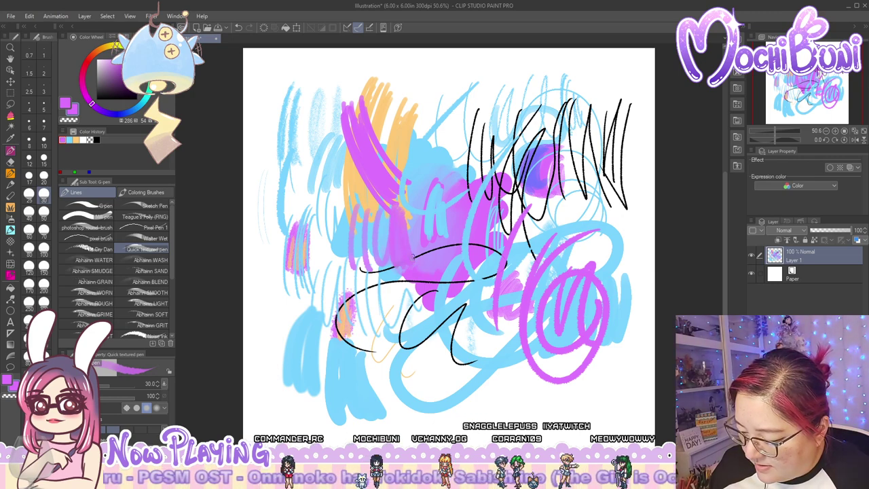
{"action": "left_click", "coordinate": [76, 139]}
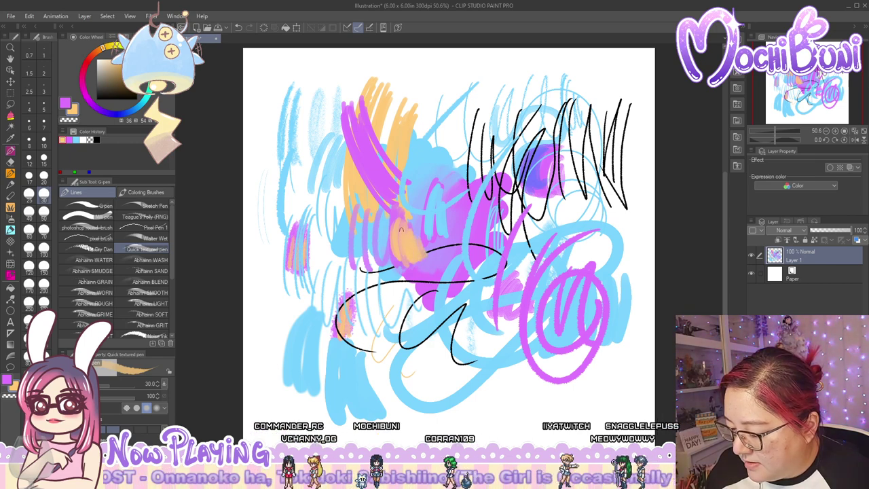
{"action": "left_click_drag", "start_coordinate": [408, 253], "coordinate": [426, 234]}
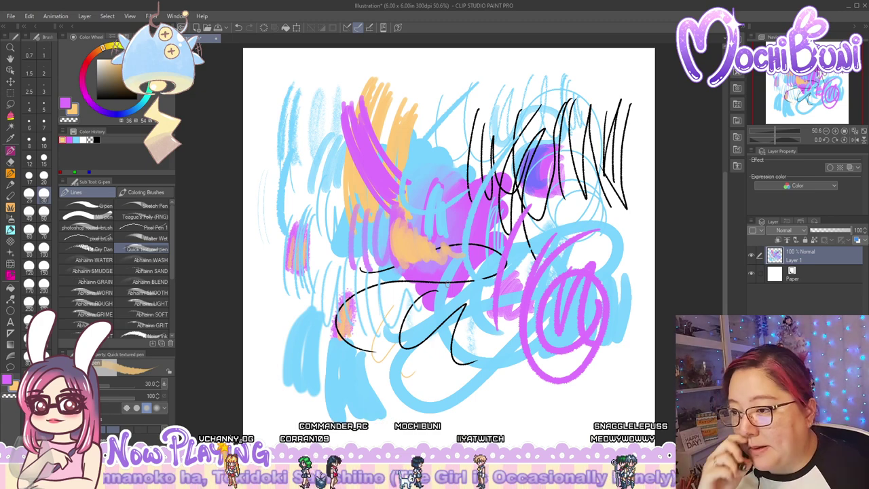
Sort Quick textured pen, Abhainn WATER and Abhainn WASH out of Lines, testing both Abhainn brushes at size 300 over the purple, blue and orange strokes
{"action": "left_click", "coordinate": [14, 269]}
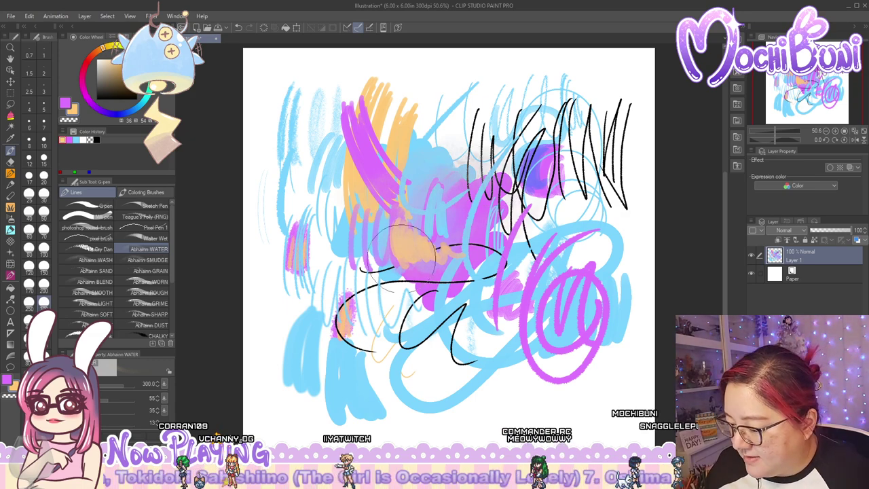
{"action": "mouse_move", "coordinate": [458, 166]}
{"action": "left_mouse_down"}
{"action": "mouse_move", "coordinate": [446, 206]}
{"action": "mouse_move", "coordinate": [414, 241]}
{"action": "left_mouse_up"}
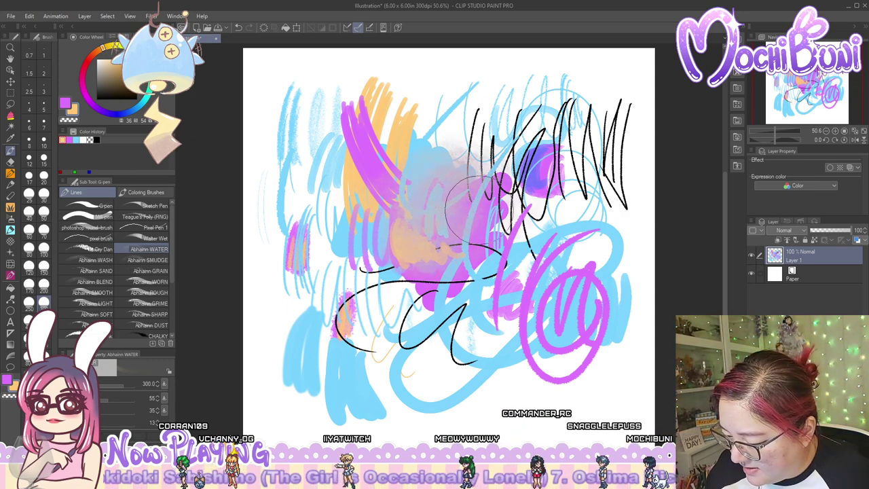
{"action": "mouse_move", "coordinate": [444, 197]}
{"action": "left_mouse_down"}
{"action": "mouse_move", "coordinate": [486, 190]}
{"action": "mouse_move", "coordinate": [443, 213]}
{"action": "mouse_move", "coordinate": [466, 190]}
{"action": "mouse_move", "coordinate": [443, 248]}
{"action": "mouse_move", "coordinate": [481, 166]}
{"action": "mouse_move", "coordinate": [434, 139]}
{"action": "mouse_move", "coordinate": [511, 117]}
{"action": "mouse_move", "coordinate": [414, 150]}
{"action": "mouse_move", "coordinate": [450, 188]}
{"action": "mouse_move", "coordinate": [499, 119]}
{"action": "left_mouse_up"}
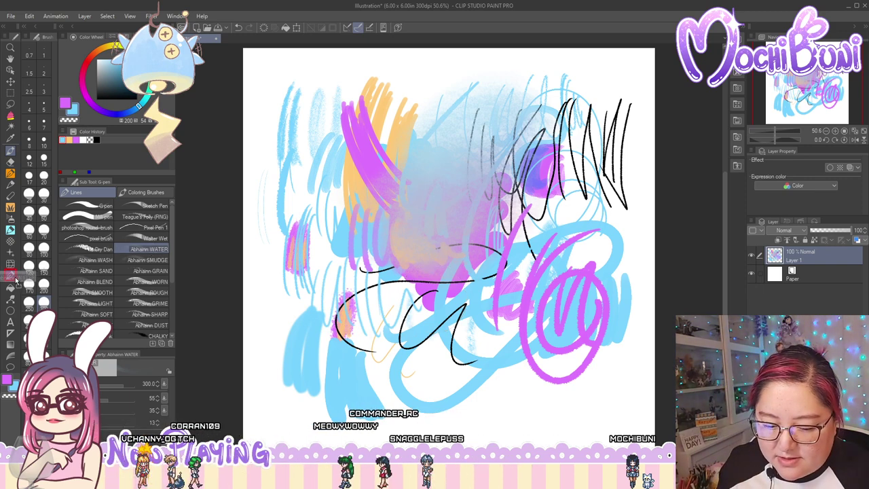
{"action": "left_click_drag", "start_coordinate": [15, 279], "coordinate": [11, 275]}
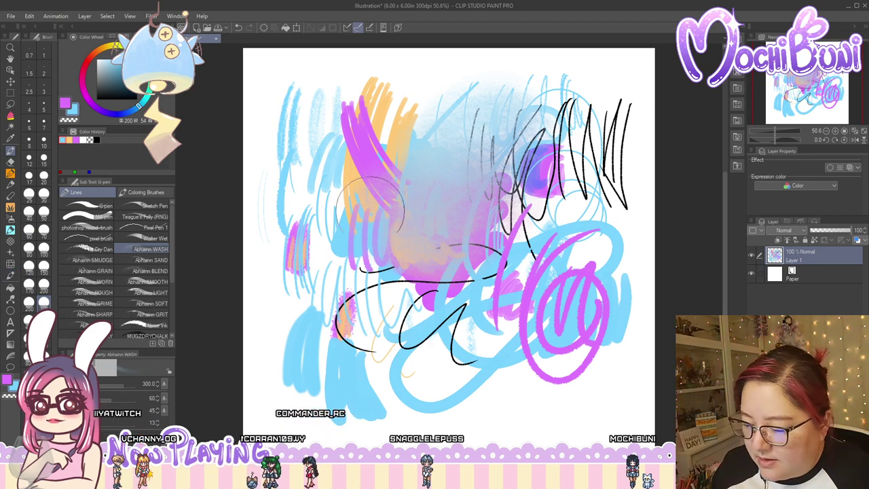
{"action": "mouse_move", "coordinate": [370, 210]}
{"action": "left_mouse_down"}
{"action": "mouse_move", "coordinate": [413, 161]}
{"action": "mouse_move", "coordinate": [365, 214]}
{"action": "mouse_move", "coordinate": [384, 130]}
{"action": "mouse_move", "coordinate": [390, 145]}
{"action": "mouse_move", "coordinate": [359, 132]}
{"action": "mouse_move", "coordinate": [404, 138]}
{"action": "mouse_move", "coordinate": [386, 188]}
{"action": "left_mouse_up"}
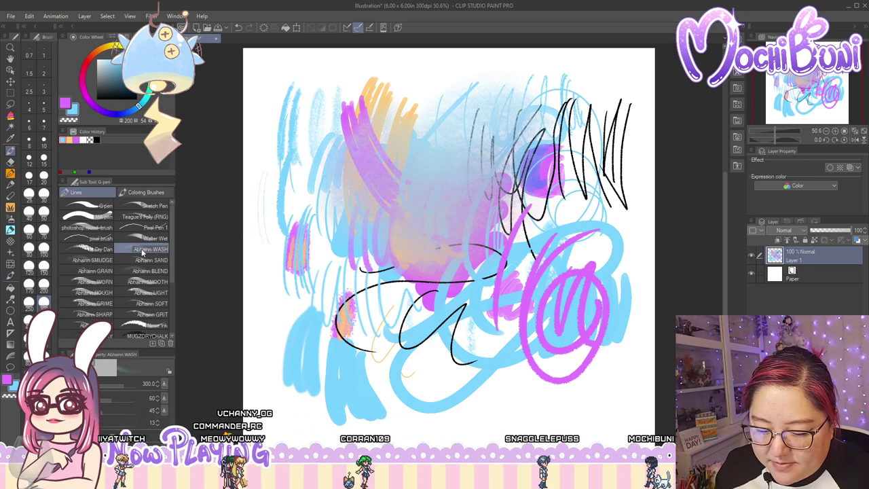
{"action": "left_click_drag", "start_coordinate": [142, 252], "coordinate": [11, 276]}
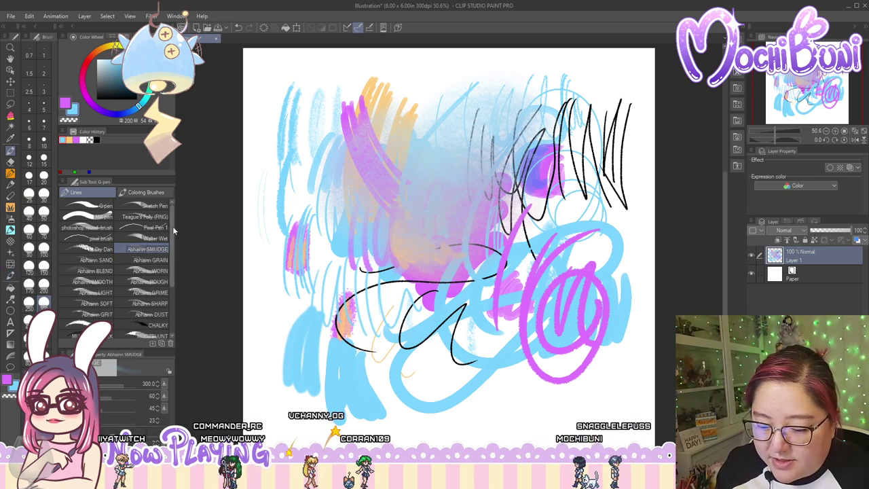
Test Abhainn SMUDGE at size 120 with light blue strokes over the purple spiral's outer curves, and move it out of Lines
{"action": "key", "text": "bracketleft"}
{"action": "key", "text": "bracketleft"}
{"action": "key", "text": "bracketleft"}
{"action": "key", "text": "bracketleft"}
{"action": "key", "text": "bracketleft"}
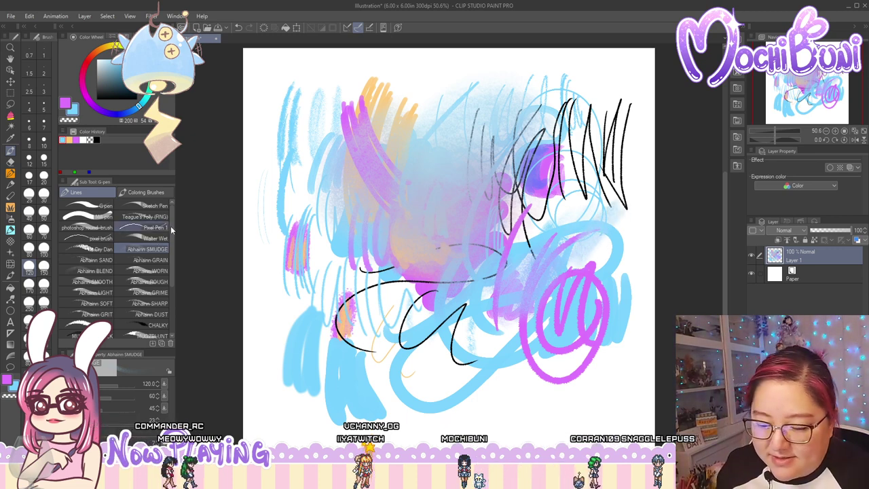
{"action": "mouse_move", "coordinate": [146, 251]}
{"action": "left_mouse_down"}
{"action": "mouse_move", "coordinate": [27, 261]}
{"action": "mouse_move", "coordinate": [10, 276]}
{"action": "left_mouse_up"}
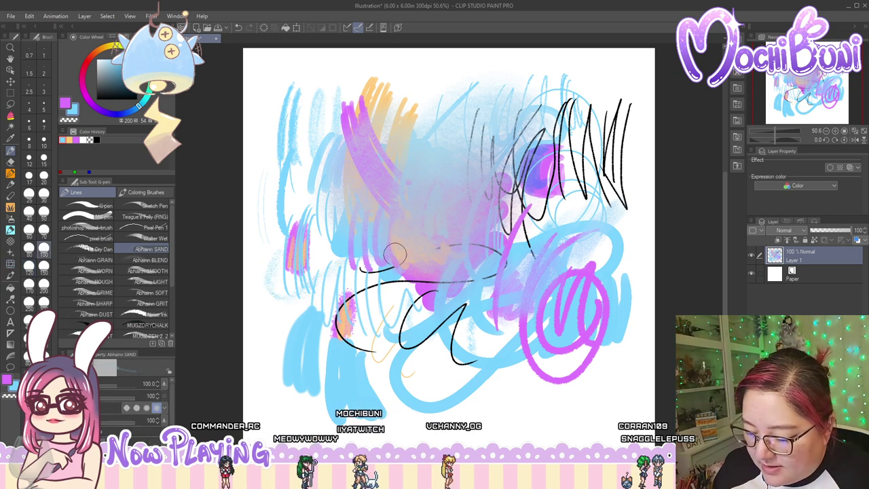
Test the Abhainn GRAIN brush on the canvas, and move Abhainn SAND and Abhainn GRAIN from Lines to the tool just above the Fill bucket
{"action": "left_click", "coordinate": [95, 260]}
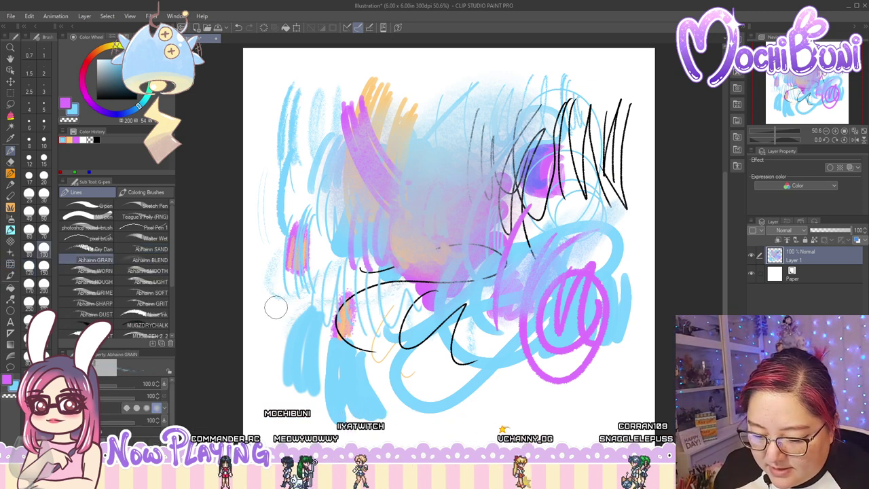
{"action": "left_click_drag", "start_coordinate": [285, 346], "coordinate": [323, 336]}
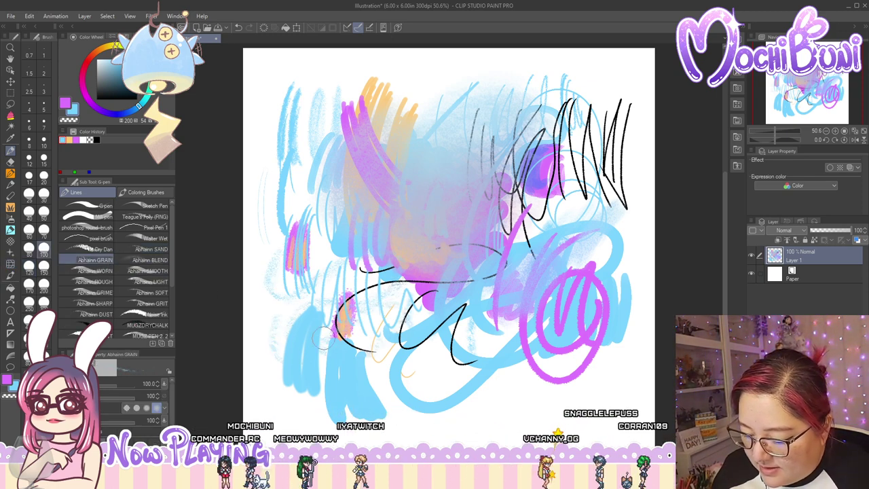
{"action": "left_click", "coordinate": [150, 249]}
{"action": "left_click_drag", "start_coordinate": [154, 252], "coordinate": [9, 275]}
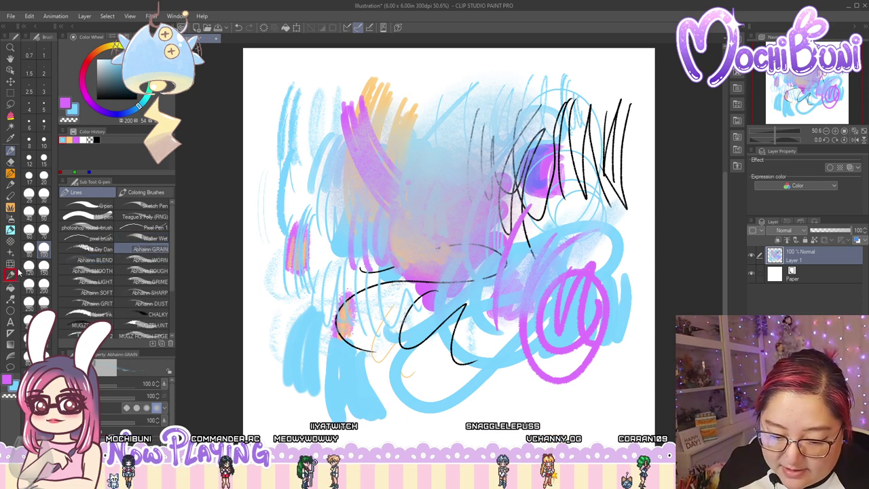
{"action": "key", "text": "Delete"}
Smudge areas of the canvas with Abhainn BLEND, set its size to 40, and move it to the tool above the Fill bucket
{"action": "mouse_move", "coordinate": [306, 283]}
{"action": "left_mouse_down"}
{"action": "mouse_move", "coordinate": [354, 253]}
{"action": "mouse_move", "coordinate": [341, 304]}
{"action": "mouse_move", "coordinate": [358, 242]}
{"action": "mouse_move", "coordinate": [329, 254]}
{"action": "mouse_move", "coordinate": [318, 191]}
{"action": "mouse_move", "coordinate": [334, 296]}
{"action": "left_mouse_up"}
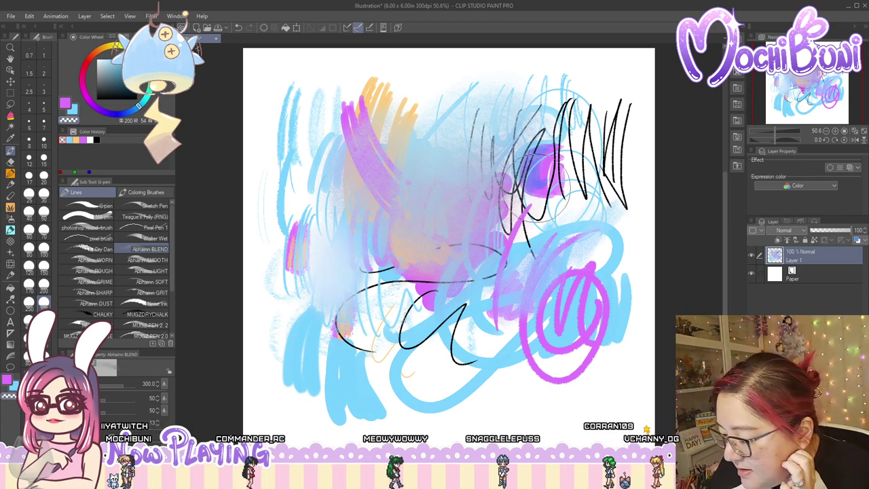
{"action": "mouse_move", "coordinate": [502, 231]}
{"action": "left_mouse_down"}
{"action": "mouse_move", "coordinate": [536, 191]}
{"action": "mouse_move", "coordinate": [564, 227]}
{"action": "mouse_move", "coordinate": [570, 217]}
{"action": "mouse_move", "coordinate": [555, 214]}
{"action": "mouse_move", "coordinate": [576, 288]}
{"action": "mouse_move", "coordinate": [588, 245]}
{"action": "left_mouse_up"}
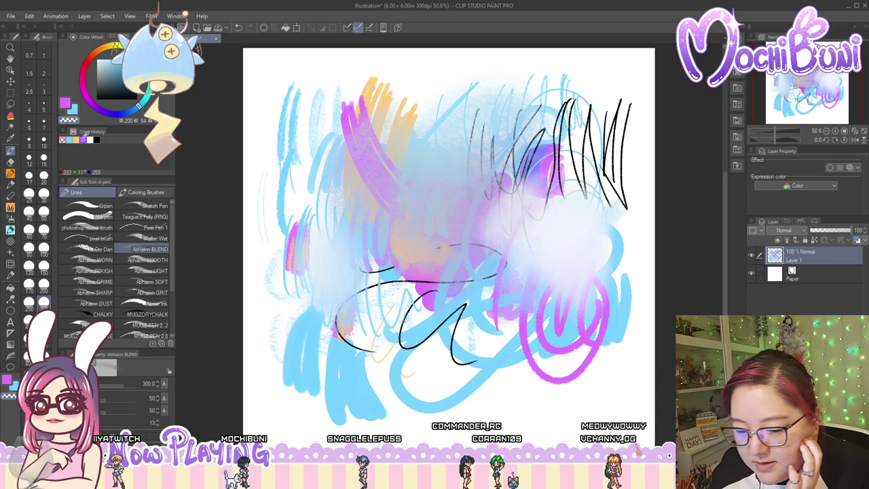
{"action": "mouse_move", "coordinate": [537, 209]}
{"action": "left_mouse_down"}
{"action": "mouse_move", "coordinate": [567, 205]}
{"action": "mouse_move", "coordinate": [556, 222]}
{"action": "mouse_move", "coordinate": [567, 203]}
{"action": "mouse_move", "coordinate": [548, 208]}
{"action": "mouse_move", "coordinate": [532, 196]}
{"action": "mouse_move", "coordinate": [519, 205]}
{"action": "mouse_move", "coordinate": [554, 184]}
{"action": "mouse_move", "coordinate": [543, 219]}
{"action": "left_mouse_up"}
{"action": "left_click", "coordinate": [29, 210]}
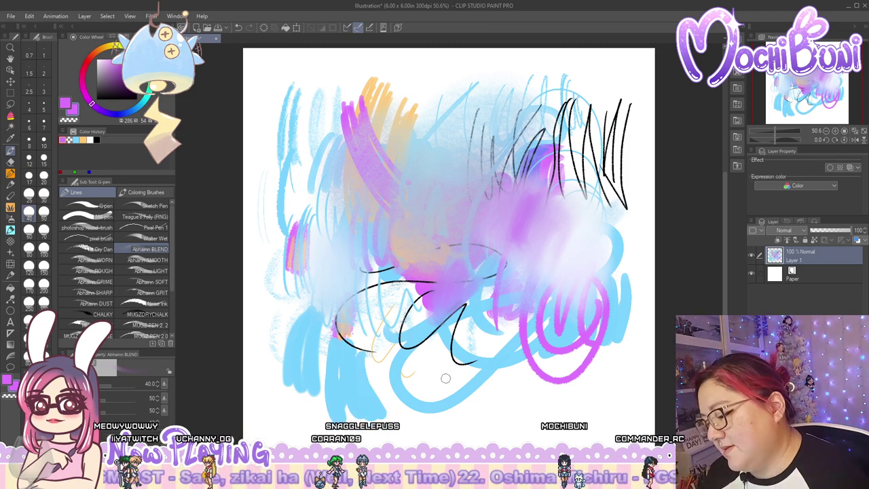
{"action": "left_click_drag", "start_coordinate": [147, 249], "coordinate": [12, 275]}
Paint purple test patches with Abhainn WORN and Abhainn SMOOTH, using size 40 for WORN, and move both to the tool above the Fill bucket
{"action": "mouse_move", "coordinate": [332, 238]}
{"action": "left_mouse_down"}
{"action": "mouse_move", "coordinate": [360, 253]}
{"action": "mouse_move", "coordinate": [376, 224]}
{"action": "left_mouse_up"}
{"action": "left_click", "coordinate": [29, 211]}
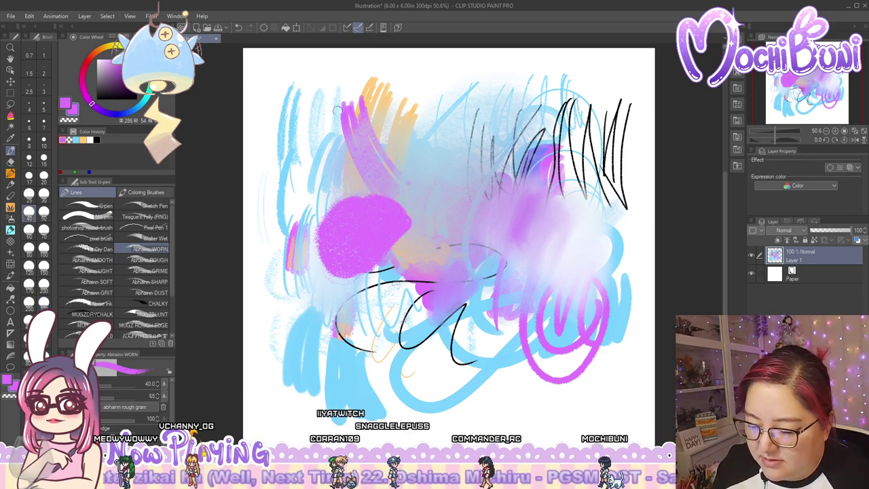
{"action": "mouse_move", "coordinate": [353, 108]}
{"action": "left_mouse_down"}
{"action": "mouse_move", "coordinate": [334, 178]}
{"action": "mouse_move", "coordinate": [361, 127]}
{"action": "left_mouse_up"}
{"action": "left_click_drag", "start_coordinate": [432, 83], "coordinate": [419, 133]}
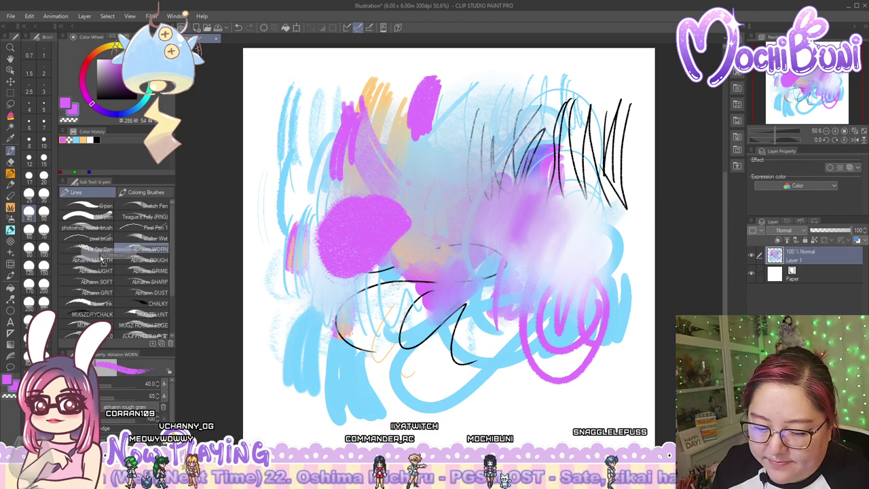
{"action": "left_click_drag", "start_coordinate": [141, 251], "coordinate": [12, 276]}
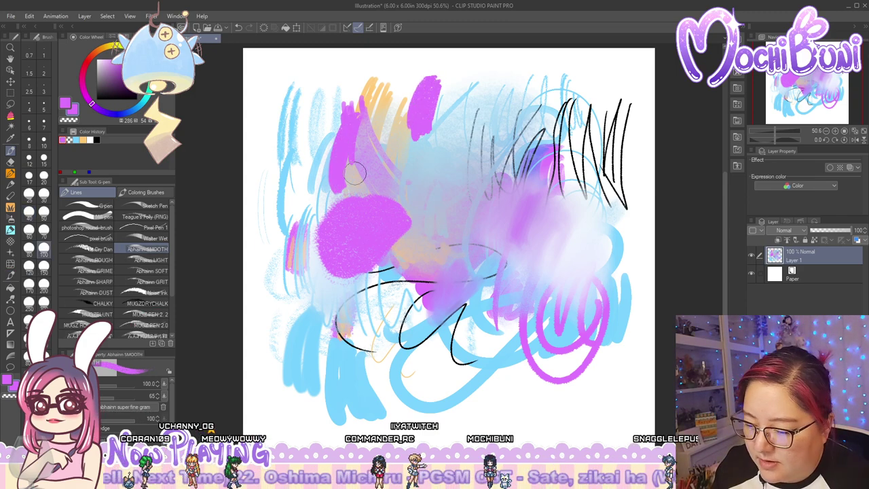
{"action": "left_click_drag", "start_coordinate": [477, 78], "coordinate": [471, 165]}
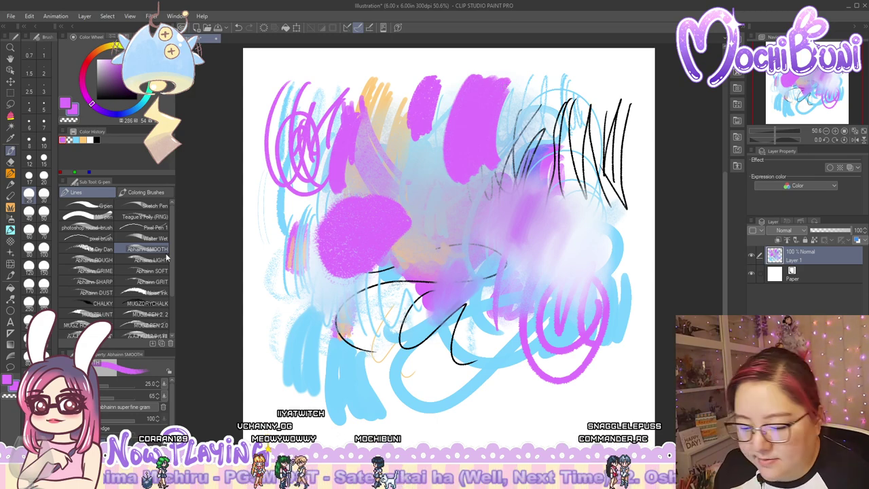
{"action": "left_click_drag", "start_coordinate": [115, 250], "coordinate": [10, 275]}
Test Abhainn ROUGH across the canvas centre in purple, orange and light blue, and move it to the tool above the Fill bucket
{"action": "mouse_move", "coordinate": [390, 175]}
{"action": "left_mouse_down"}
{"action": "mouse_move", "coordinate": [427, 208]}
{"action": "mouse_move", "coordinate": [526, 194]}
{"action": "mouse_move", "coordinate": [475, 204]}
{"action": "mouse_move", "coordinate": [485, 166]}
{"action": "mouse_move", "coordinate": [380, 224]}
{"action": "mouse_move", "coordinate": [533, 204]}
{"action": "mouse_move", "coordinate": [445, 180]}
{"action": "left_mouse_up"}
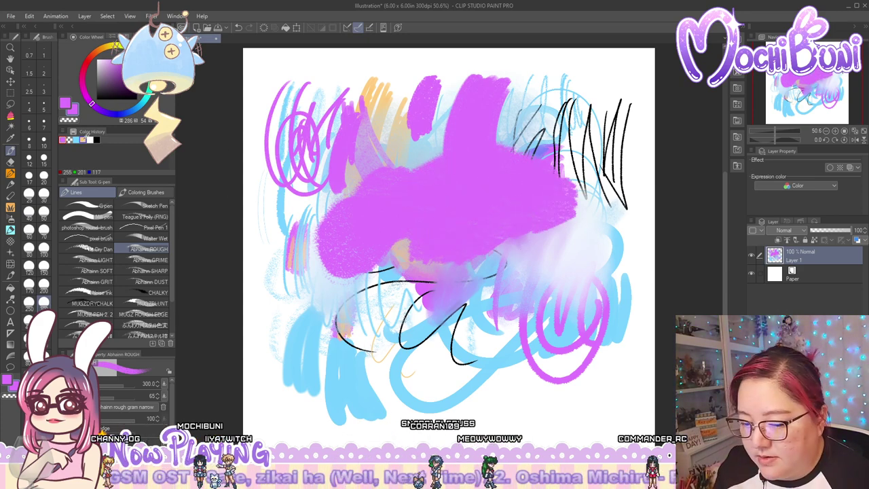
{"action": "left_click", "coordinate": [82, 140]}
{"action": "mouse_move", "coordinate": [534, 211]}
{"action": "left_mouse_down"}
{"action": "mouse_move", "coordinate": [492, 207]}
{"action": "mouse_move", "coordinate": [528, 202]}
{"action": "mouse_move", "coordinate": [447, 253]}
{"action": "mouse_move", "coordinate": [567, 224]}
{"action": "mouse_move", "coordinate": [562, 217]}
{"action": "mouse_move", "coordinate": [518, 241]}
{"action": "mouse_move", "coordinate": [499, 242]}
{"action": "mouse_move", "coordinate": [573, 211]}
{"action": "mouse_move", "coordinate": [444, 264]}
{"action": "mouse_move", "coordinate": [492, 222]}
{"action": "mouse_move", "coordinate": [502, 230]}
{"action": "mouse_move", "coordinate": [435, 298]}
{"action": "mouse_move", "coordinate": [569, 240]}
{"action": "mouse_move", "coordinate": [440, 319]}
{"action": "mouse_move", "coordinate": [568, 233]}
{"action": "mouse_move", "coordinate": [431, 296]}
{"action": "left_mouse_up"}
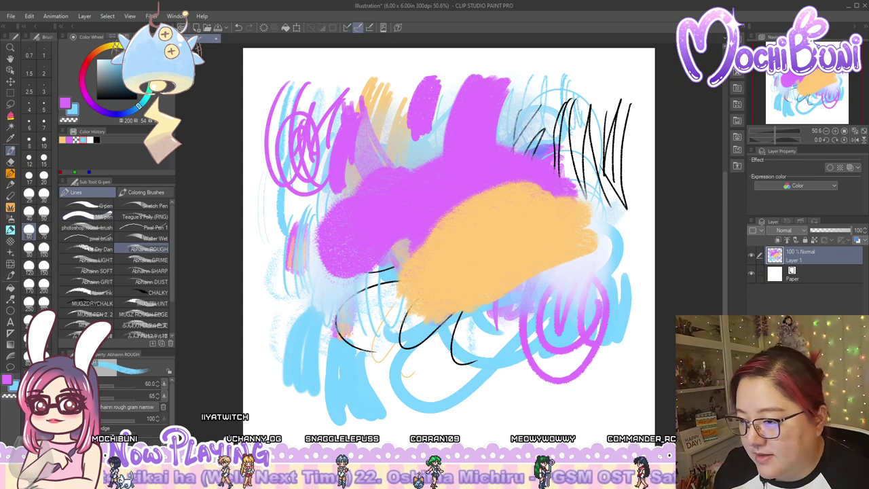
{"action": "mouse_move", "coordinate": [466, 330]}
{"action": "left_mouse_down"}
{"action": "mouse_move", "coordinate": [575, 259]}
{"action": "mouse_move", "coordinate": [558, 255]}
{"action": "mouse_move", "coordinate": [469, 315]}
{"action": "mouse_move", "coordinate": [488, 287]}
{"action": "mouse_move", "coordinate": [565, 251]}
{"action": "mouse_move", "coordinate": [476, 291]}
{"action": "mouse_move", "coordinate": [558, 249]}
{"action": "mouse_move", "coordinate": [459, 306]}
{"action": "mouse_move", "coordinate": [552, 247]}
{"action": "left_mouse_up"}
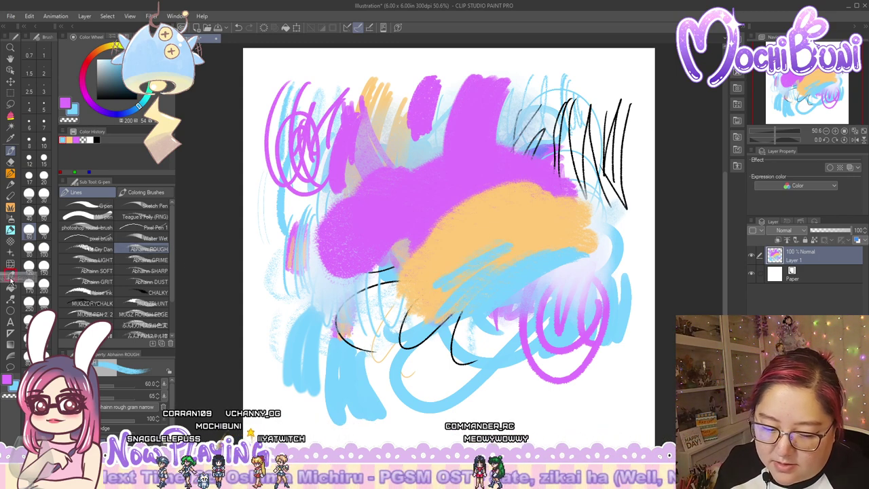
{"action": "left_click_drag", "start_coordinate": [10, 279], "coordinate": [10, 276]}
Paint over the central patches in light blue with Abhainn LIGHT and Abhainn GRIME, and move both brushes to the tool above the Fill bucket
{"action": "mouse_move", "coordinate": [323, 176]}
{"action": "left_mouse_down"}
{"action": "mouse_move", "coordinate": [400, 217]}
{"action": "mouse_move", "coordinate": [570, 176]}
{"action": "mouse_move", "coordinate": [517, 192]}
{"action": "left_mouse_up"}
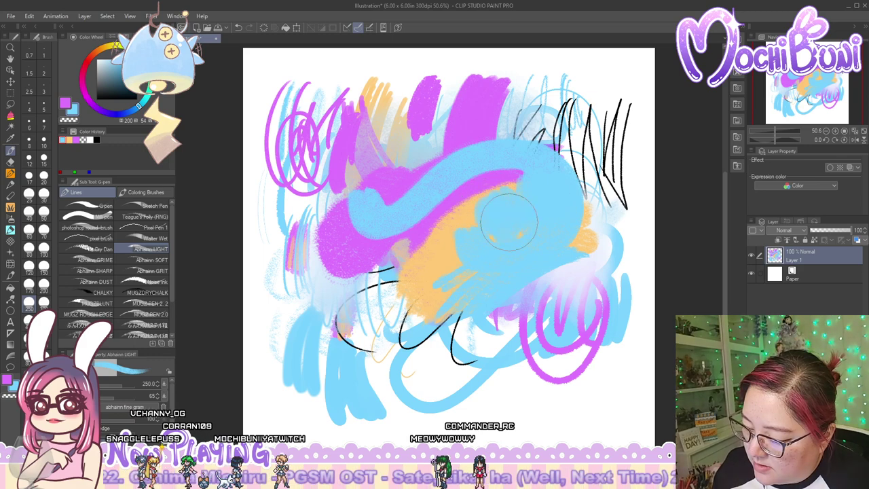
{"action": "mouse_move", "coordinate": [504, 178]}
{"action": "left_mouse_down"}
{"action": "mouse_move", "coordinate": [484, 209]}
{"action": "mouse_move", "coordinate": [435, 241]}
{"action": "left_mouse_up"}
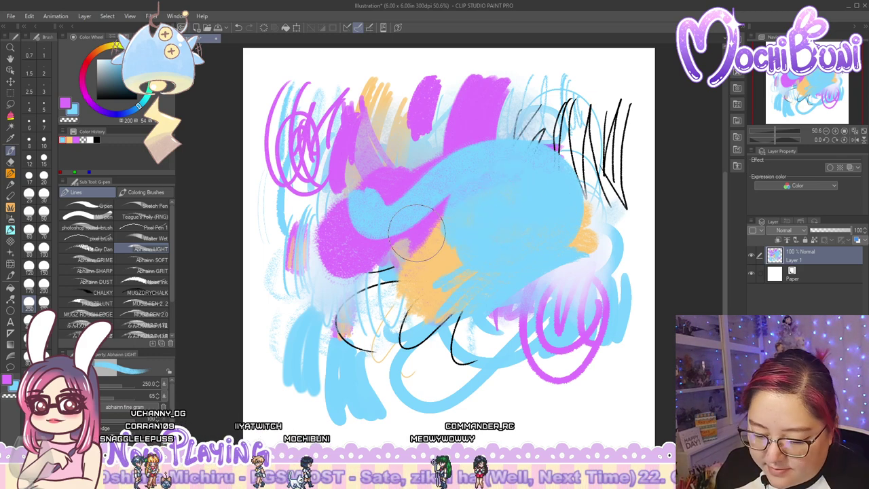
{"action": "left_click_drag", "start_coordinate": [149, 250], "coordinate": [11, 275]}
{"action": "mouse_move", "coordinate": [379, 217]}
{"action": "left_mouse_down"}
{"action": "mouse_move", "coordinate": [386, 278]}
{"action": "mouse_move", "coordinate": [429, 207]}
{"action": "mouse_move", "coordinate": [400, 285]}
{"action": "mouse_move", "coordinate": [414, 234]}
{"action": "mouse_move", "coordinate": [462, 212]}
{"action": "mouse_move", "coordinate": [450, 251]}
{"action": "left_mouse_up"}
{"action": "mouse_move", "coordinate": [366, 223]}
{"action": "left_mouse_down"}
{"action": "mouse_move", "coordinate": [345, 287]}
{"action": "mouse_move", "coordinate": [344, 215]}
{"action": "mouse_move", "coordinate": [364, 191]}
{"action": "mouse_move", "coordinate": [343, 251]}
{"action": "left_mouse_up"}
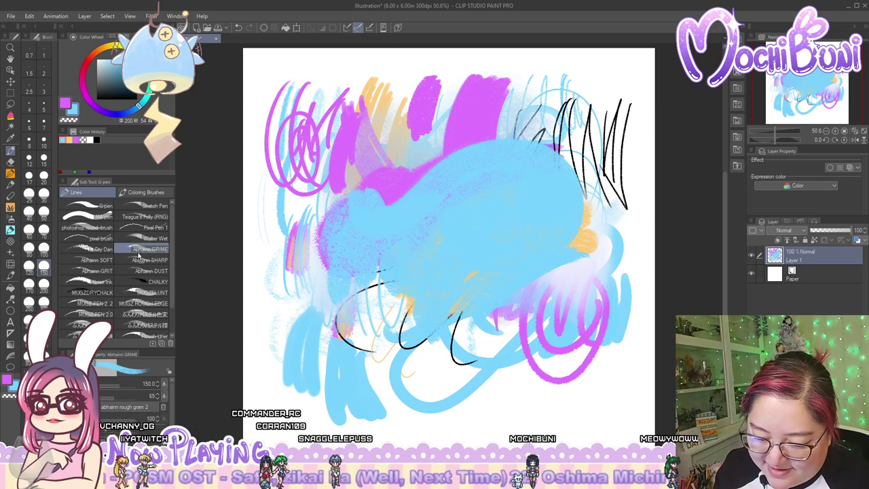
{"action": "left_click", "coordinate": [11, 265]}
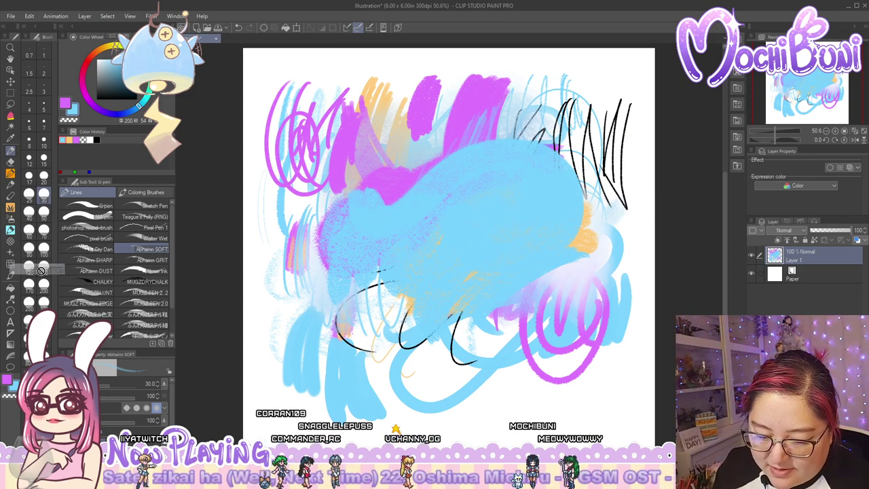
Test Abhainn SHARP over the upper-left strokes, and move Abhainn SOFT, SHARP, GRIT and DUST to the tool above the Fill bucket
{"action": "left_click", "coordinate": [12, 275]}
{"action": "mouse_move", "coordinate": [351, 100]}
{"action": "left_mouse_down"}
{"action": "mouse_move", "coordinate": [382, 144]}
{"action": "mouse_move", "coordinate": [396, 87]}
{"action": "mouse_move", "coordinate": [385, 145]}
{"action": "mouse_move", "coordinate": [413, 84]}
{"action": "mouse_move", "coordinate": [384, 141]}
{"action": "mouse_move", "coordinate": [405, 81]}
{"action": "mouse_move", "coordinate": [375, 151]}
{"action": "mouse_move", "coordinate": [385, 81]}
{"action": "mouse_move", "coordinate": [350, 174]}
{"action": "mouse_move", "coordinate": [364, 84]}
{"action": "mouse_move", "coordinate": [336, 167]}
{"action": "left_mouse_up"}
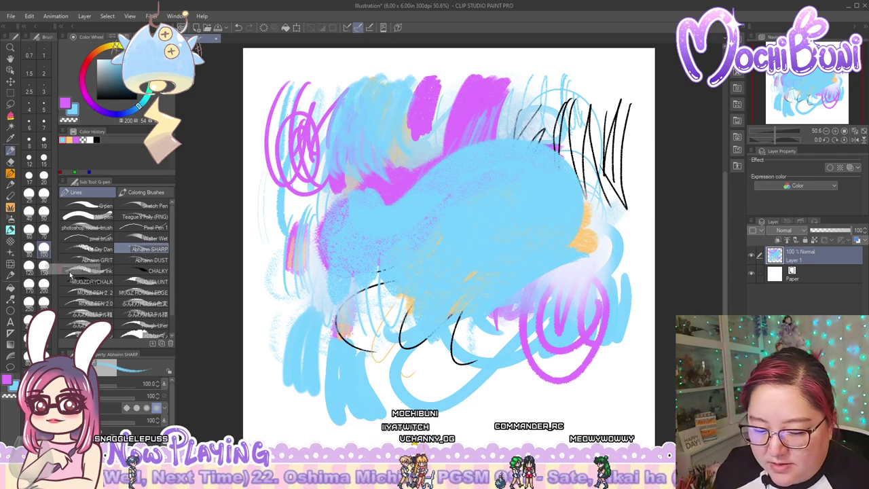
{"action": "left_click_drag", "start_coordinate": [70, 275], "coordinate": [10, 275]}
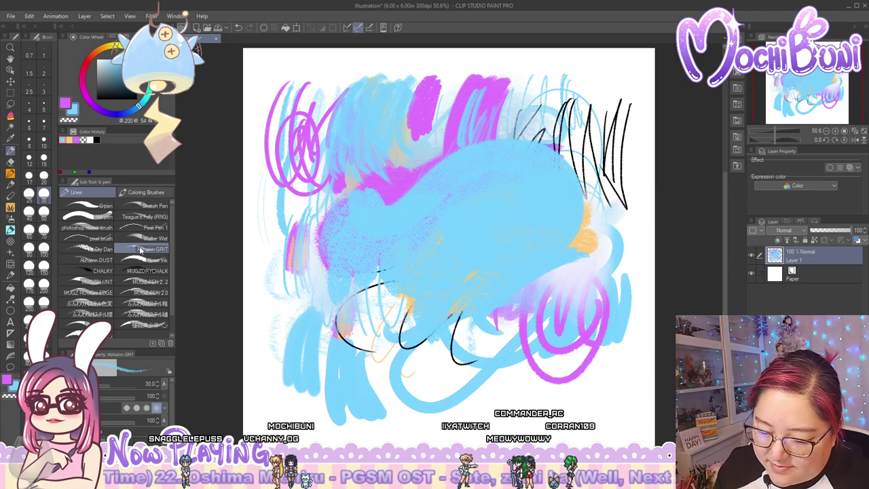
{"action": "left_click_drag", "start_coordinate": [141, 251], "coordinate": [11, 275]}
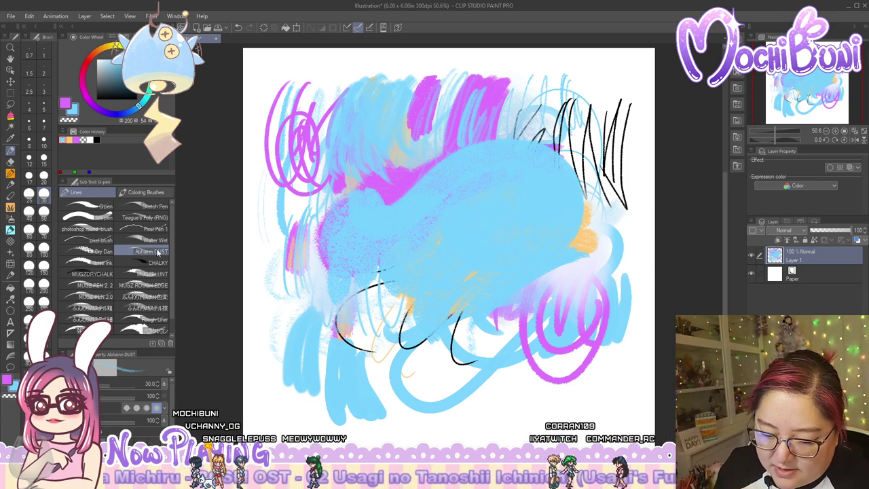
{"action": "left_click", "coordinate": [156, 252]}
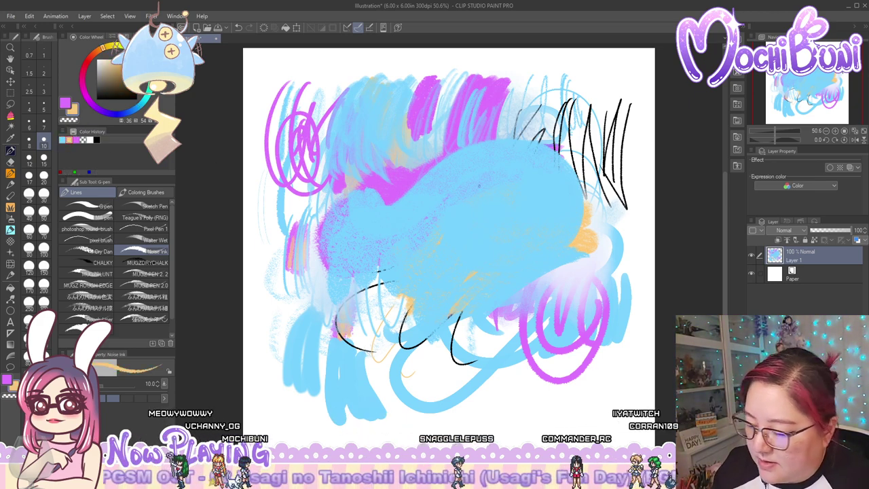
Draw orange test lines and loops over the blue area with Noise Ink at size 10, and thicker strokes at size 40
{"action": "mouse_move", "coordinate": [499, 191]}
{"action": "left_mouse_down"}
{"action": "mouse_move", "coordinate": [458, 263]}
{"action": "mouse_move", "coordinate": [487, 258]}
{"action": "left_mouse_up"}
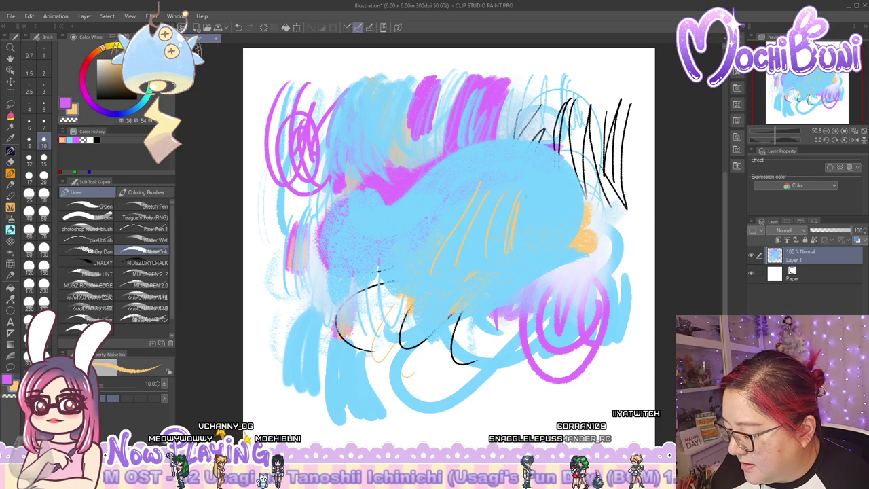
{"action": "left_click_drag", "start_coordinate": [550, 208], "coordinate": [554, 241]}
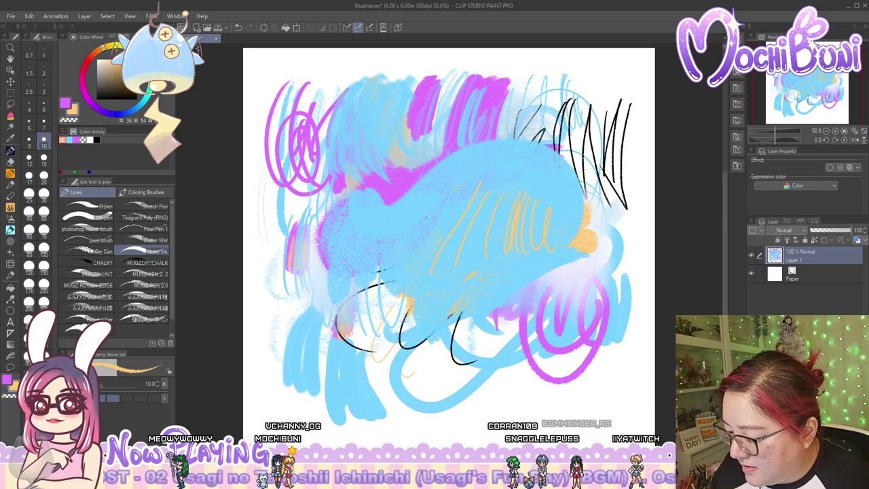
{"action": "mouse_move", "coordinate": [456, 231]}
{"action": "left_mouse_down"}
{"action": "mouse_move", "coordinate": [434, 293]}
{"action": "mouse_move", "coordinate": [478, 266]}
{"action": "left_mouse_up"}
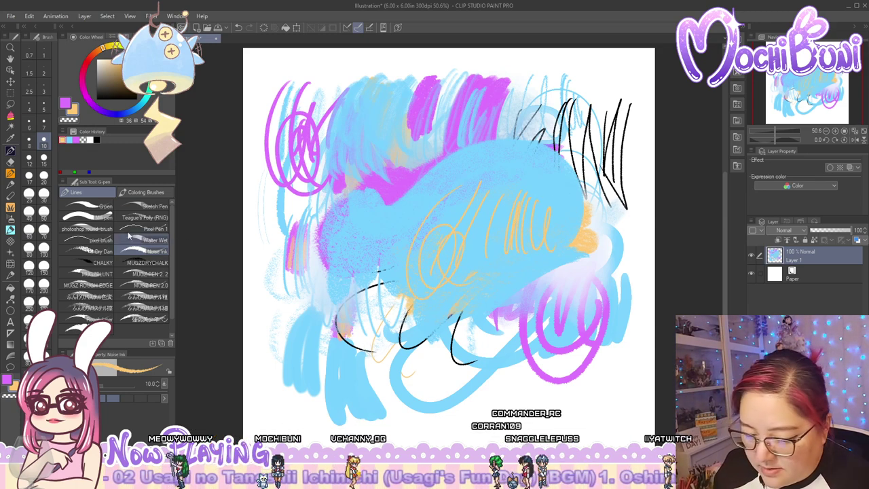
{"action": "left_click", "coordinate": [29, 211]}
{"action": "mouse_move", "coordinate": [474, 195]}
{"action": "left_mouse_down"}
{"action": "mouse_move", "coordinate": [385, 307]}
{"action": "mouse_move", "coordinate": [427, 319]}
{"action": "mouse_move", "coordinate": [600, 251]}
{"action": "left_mouse_up"}
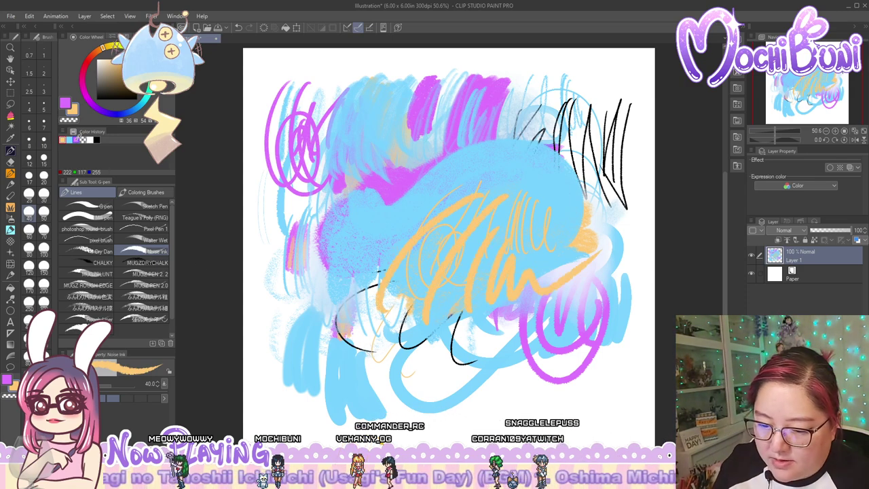
Raise the Noise Ink setting below Brush Size and draw a row of slanted and curved purple strokes across the blue area
{"action": "left_click", "coordinate": [76, 140]}
{"action": "left_click", "coordinate": [143, 398]}
{"action": "left_click_drag", "start_coordinate": [399, 198], "coordinate": [382, 245]}
{"action": "mouse_move", "coordinate": [449, 163]}
{"action": "left_mouse_down"}
{"action": "mouse_move", "coordinate": [427, 191]}
{"action": "mouse_move", "coordinate": [412, 239]}
{"action": "left_mouse_up"}
{"action": "left_click_drag", "start_coordinate": [497, 159], "coordinate": [443, 274]}
{"action": "left_click_drag", "start_coordinate": [510, 175], "coordinate": [482, 241]}
{"action": "left_click_drag", "start_coordinate": [487, 201], "coordinate": [551, 193]}
{"action": "left_click_drag", "start_coordinate": [565, 187], "coordinate": [561, 237]}
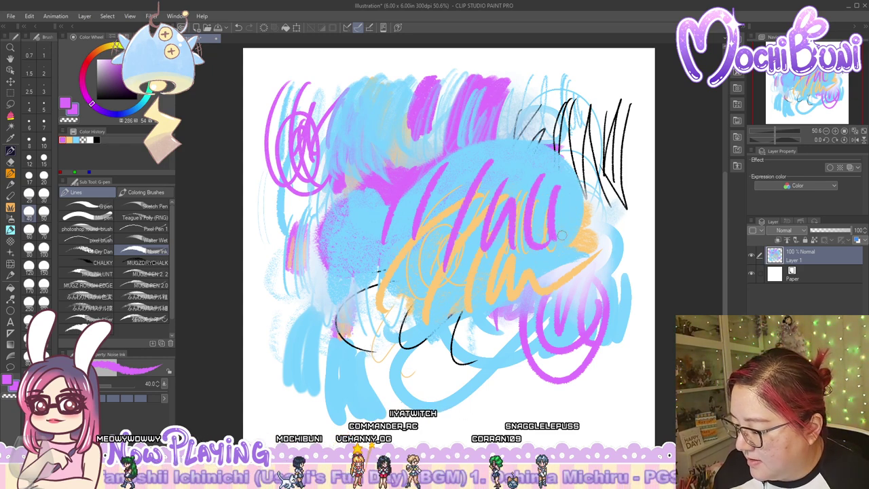
{"action": "left_click_drag", "start_coordinate": [588, 190], "coordinate": [597, 251]}
{"action": "left_click_drag", "start_coordinate": [608, 158], "coordinate": [594, 254]}
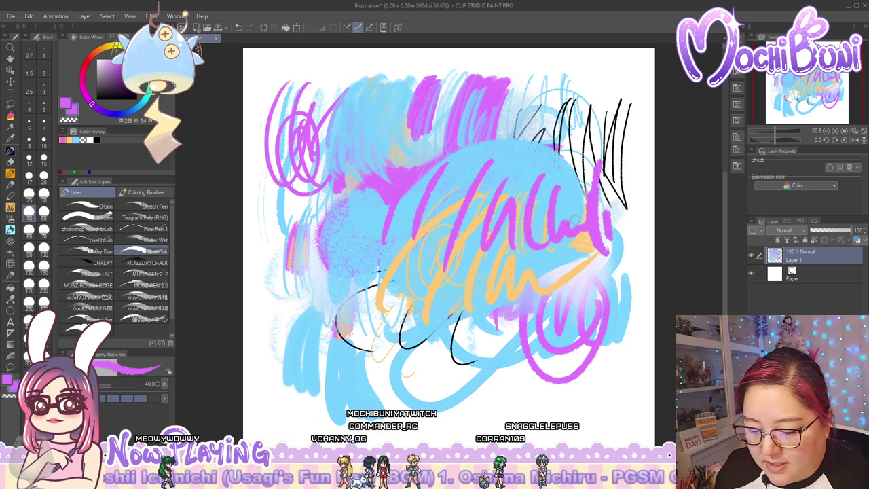
Shade the canvas's left side in purple with CHALKY at size 60, and move that brush to the tool above the Fill bucket
{"action": "left_click", "coordinate": [87, 262]}
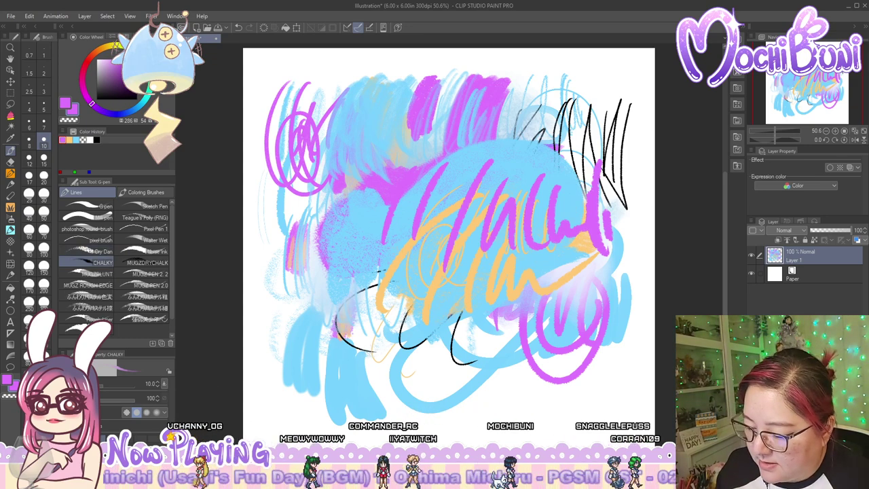
{"action": "left_click", "coordinate": [29, 230]}
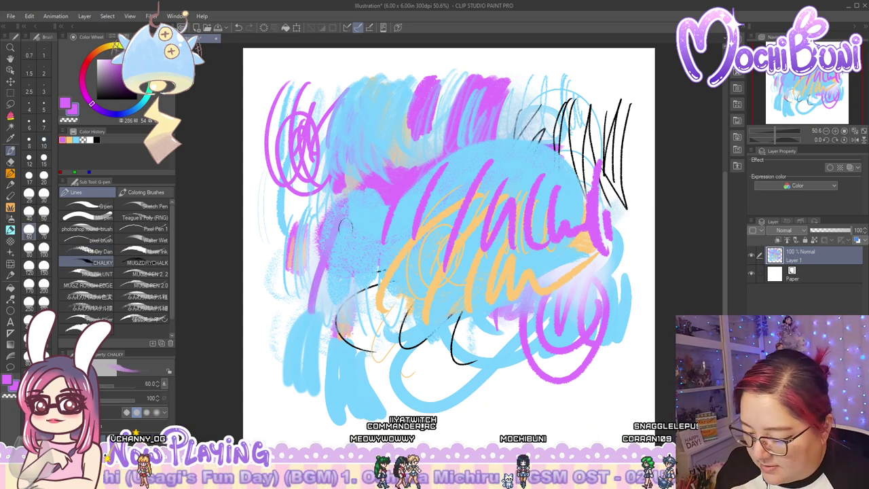
{"action": "mouse_move", "coordinate": [346, 227]}
{"action": "left_mouse_down"}
{"action": "mouse_move", "coordinate": [349, 255]}
{"action": "mouse_move", "coordinate": [342, 302]}
{"action": "left_mouse_up"}
{"action": "left_click_drag", "start_coordinate": [342, 248], "coordinate": [334, 303]}
{"action": "mouse_move", "coordinate": [325, 272]}
{"action": "left_mouse_down"}
{"action": "mouse_move", "coordinate": [318, 309]}
{"action": "mouse_move", "coordinate": [334, 313]}
{"action": "left_mouse_up"}
{"action": "left_click_drag", "start_coordinate": [353, 241], "coordinate": [345, 309]}
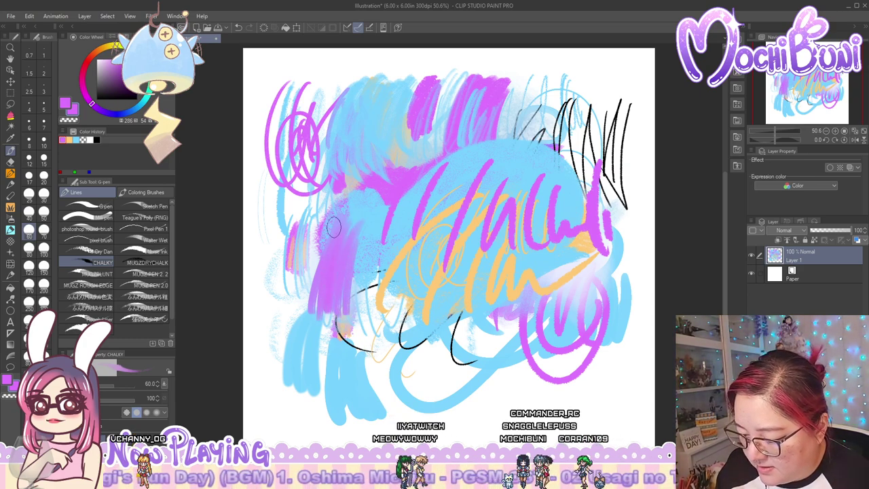
{"action": "mouse_move", "coordinate": [333, 227]}
{"action": "left_mouse_down"}
{"action": "mouse_move", "coordinate": [317, 218]}
{"action": "mouse_move", "coordinate": [303, 285]}
{"action": "mouse_move", "coordinate": [331, 213]}
{"action": "left_mouse_up"}
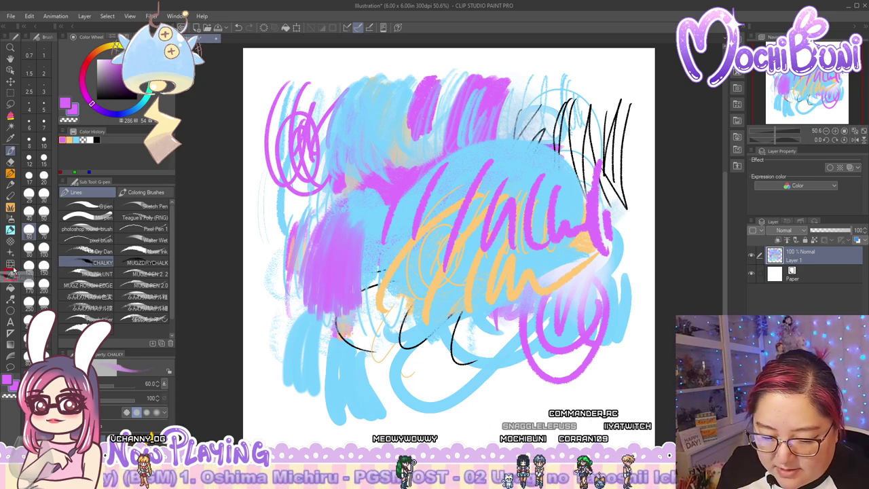
{"action": "left_click_drag", "start_coordinate": [13, 269], "coordinate": [13, 272]}
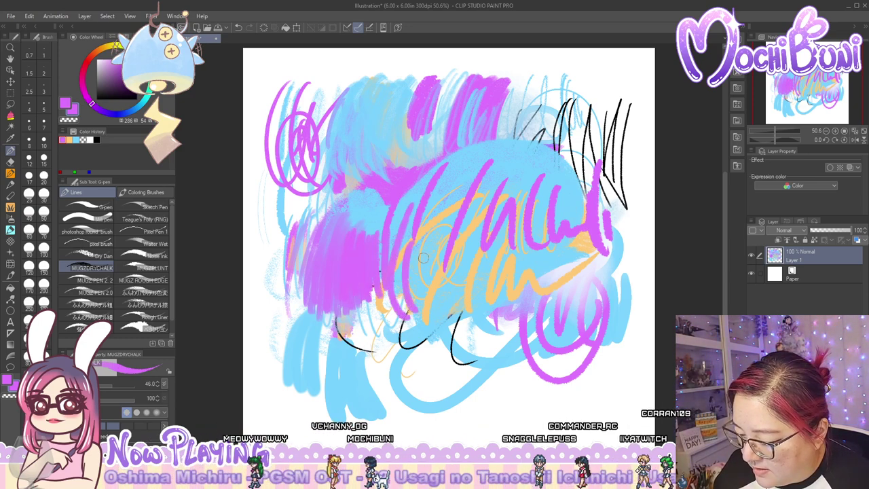
Test MUGZDRYCHALK at size 25 and MUGZBLUNT in orange, and move both brushes to the tool above the Fill bucket
{"action": "left_click", "coordinate": [29, 195]}
{"action": "left_click", "coordinate": [69, 140]}
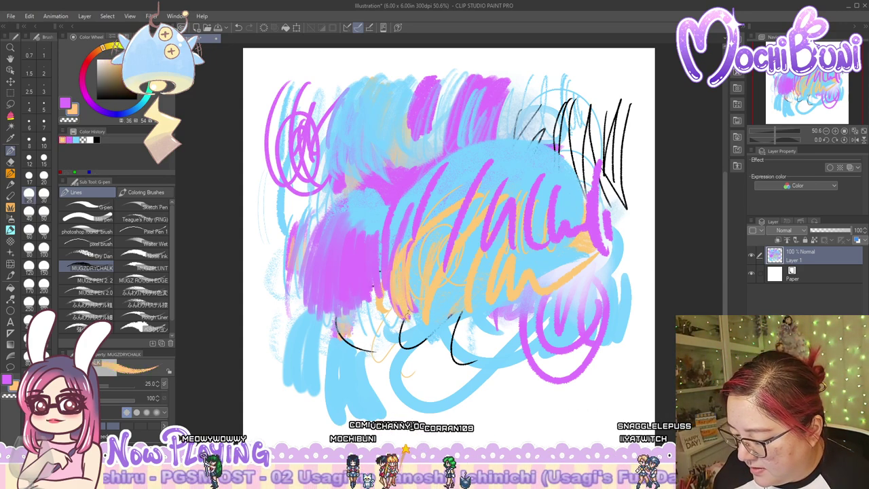
{"action": "left_click_drag", "start_coordinate": [91, 268], "coordinate": [11, 275]}
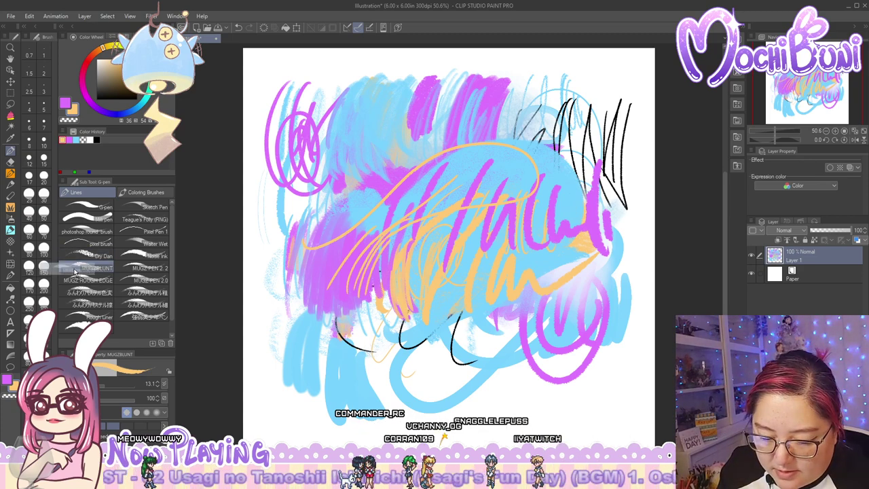
{"action": "left_click_drag", "start_coordinate": [10, 279], "coordinate": [10, 276]}
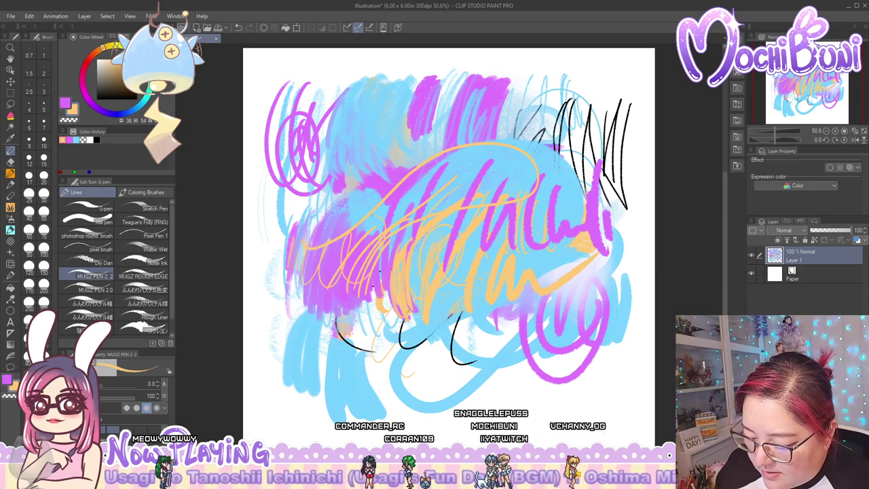
Test MUGZ PEN 2.2 at size 25 with an orange looping line, and move that brush to the tool above the Fill bucket
{"action": "left_click", "coordinate": [34, 195]}
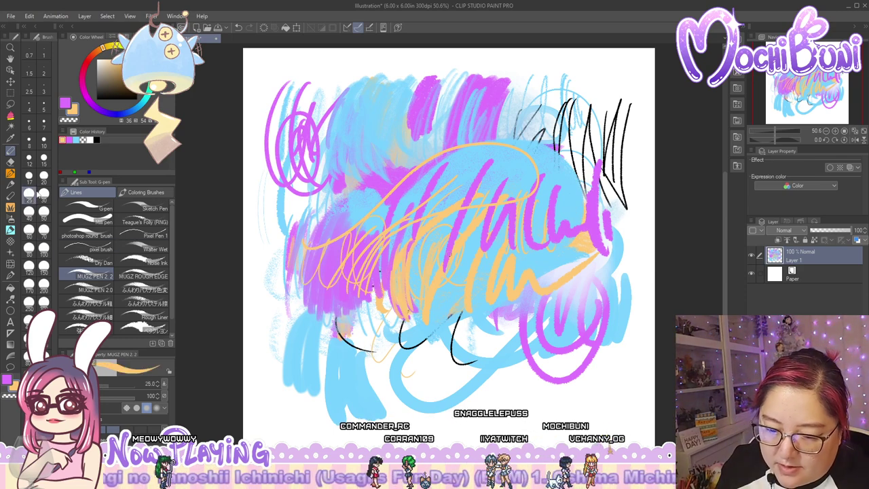
{"action": "mouse_move", "coordinate": [361, 119]}
{"action": "left_mouse_down"}
{"action": "mouse_move", "coordinate": [482, 107]}
{"action": "mouse_move", "coordinate": [589, 110]}
{"action": "mouse_move", "coordinate": [501, 116]}
{"action": "mouse_move", "coordinate": [493, 134]}
{"action": "mouse_move", "coordinate": [555, 103]}
{"action": "mouse_move", "coordinate": [551, 184]}
{"action": "mouse_move", "coordinate": [629, 217]}
{"action": "left_mouse_up"}
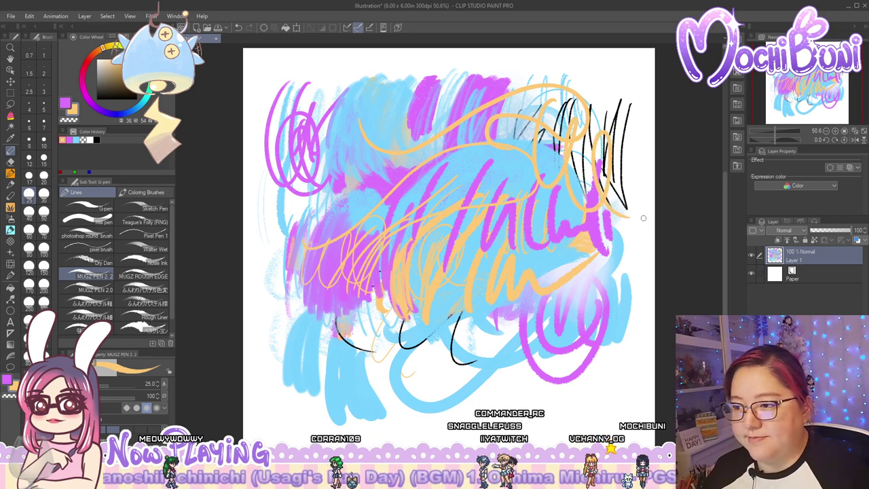
{"action": "left_click_drag", "start_coordinate": [92, 274], "coordinate": [13, 273]}
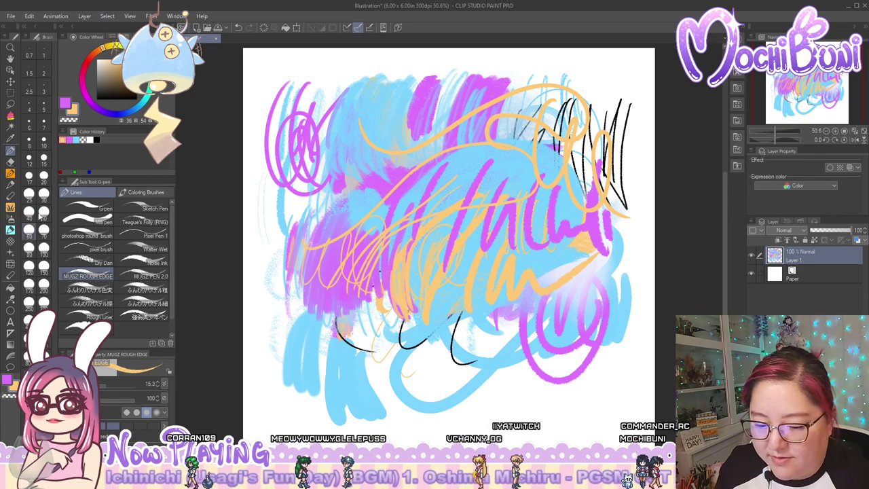
Test MUGZ ROUGH EDGE at size 25 with orange and purple strokes over the scratch canvas, and clear the layer
{"action": "left_click", "coordinate": [29, 196]}
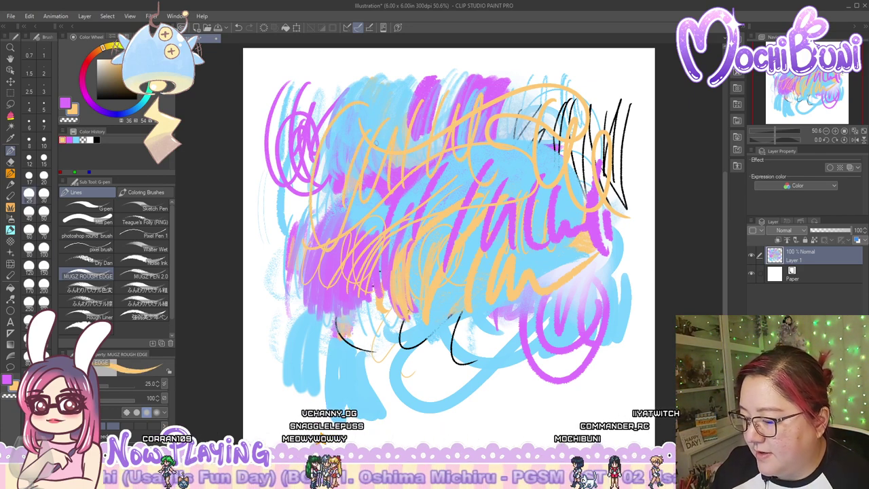
{"action": "left_click_drag", "start_coordinate": [367, 106], "coordinate": [324, 235]}
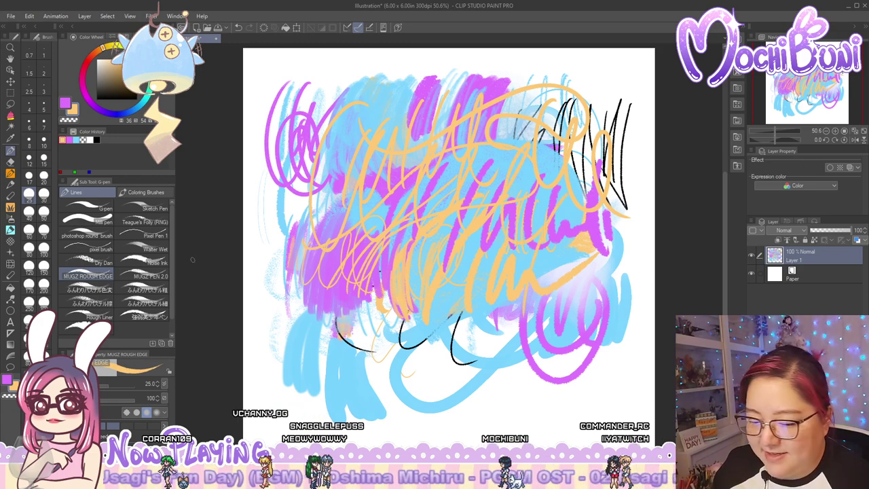
{"action": "left_click", "coordinate": [70, 139]}
{"action": "left_click_drag", "start_coordinate": [377, 182], "coordinate": [474, 118]}
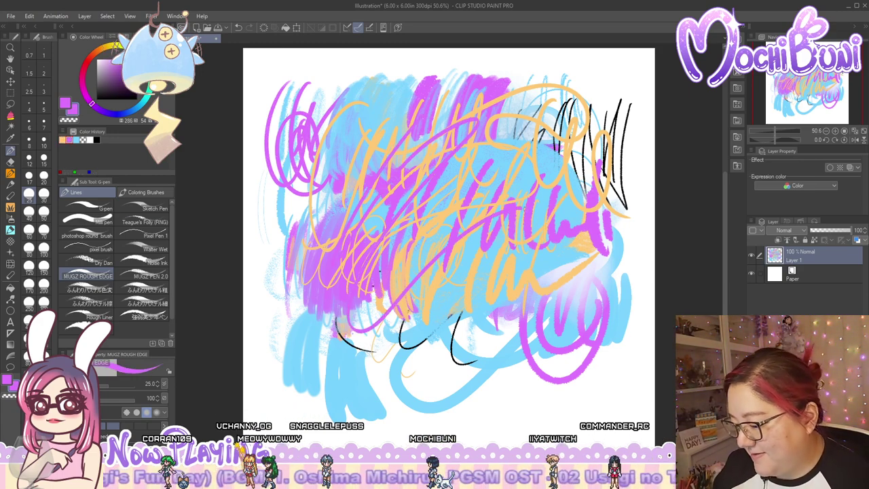
{"action": "left_click_drag", "start_coordinate": [506, 234], "coordinate": [414, 384]}
{"action": "left_click_drag", "start_coordinate": [496, 323], "coordinate": [468, 402]}
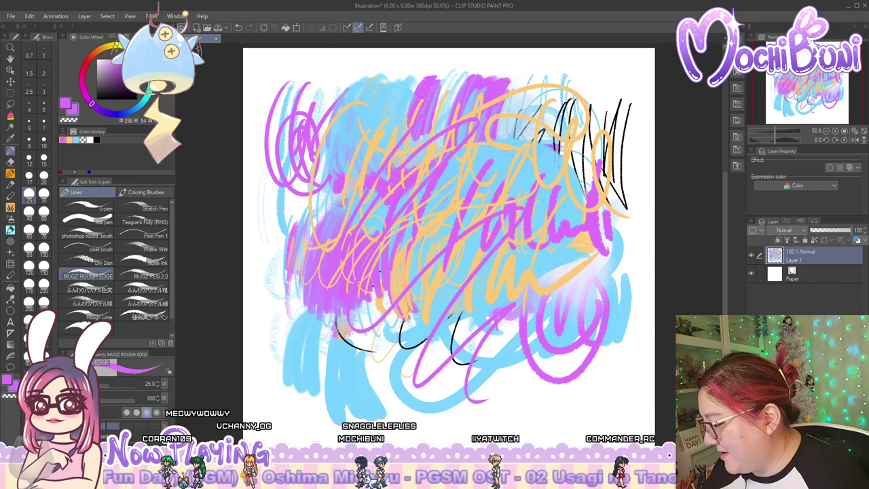
{"action": "key", "text": "Delete"}
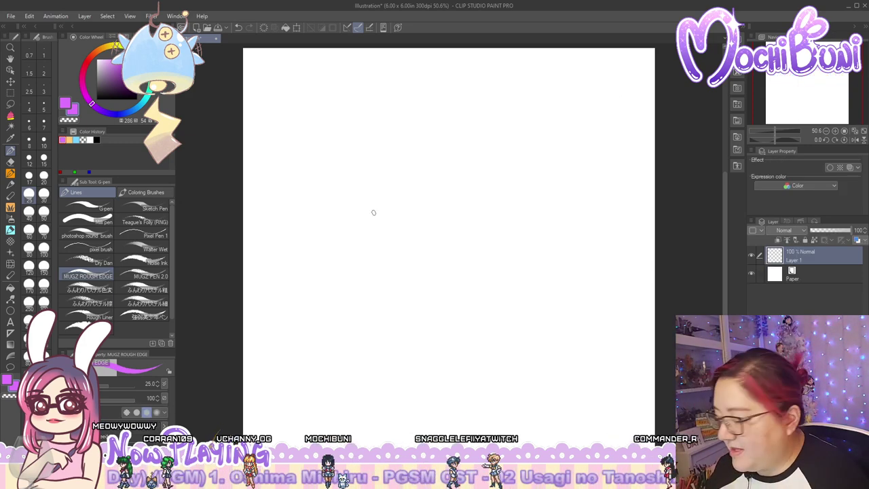
Draw purple curves, slanted lines and ovals on the blank canvas with MUGZ ROUGH EDGE, and move that brush to the tool above the Fill bucket
{"action": "mouse_move", "coordinate": [299, 149]}
{"action": "left_mouse_down"}
{"action": "mouse_move", "coordinate": [540, 144]}
{"action": "mouse_move", "coordinate": [299, 224]}
{"action": "left_mouse_up"}
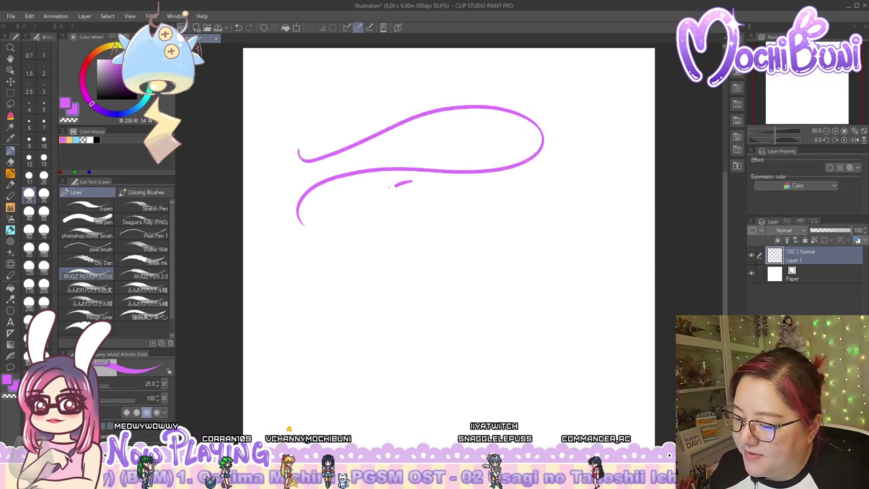
{"action": "left_click_drag", "start_coordinate": [390, 186], "coordinate": [455, 216]}
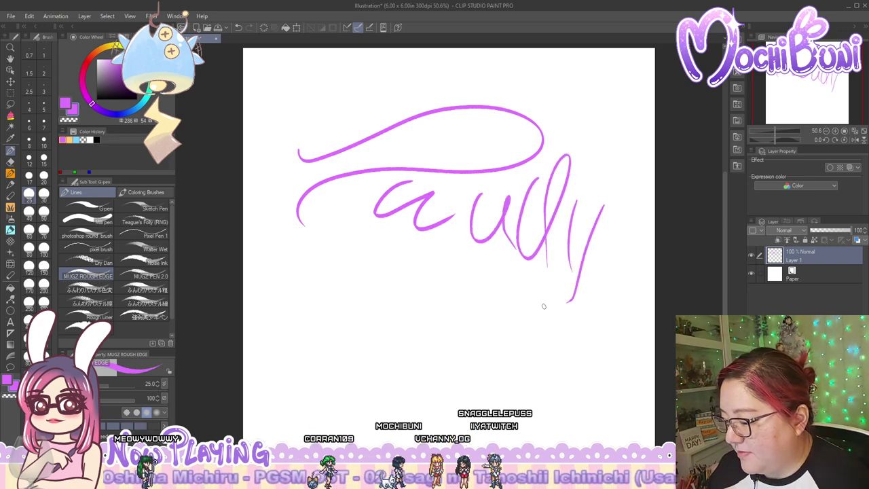
{"action": "left_click_drag", "start_coordinate": [442, 282], "coordinate": [441, 356]}
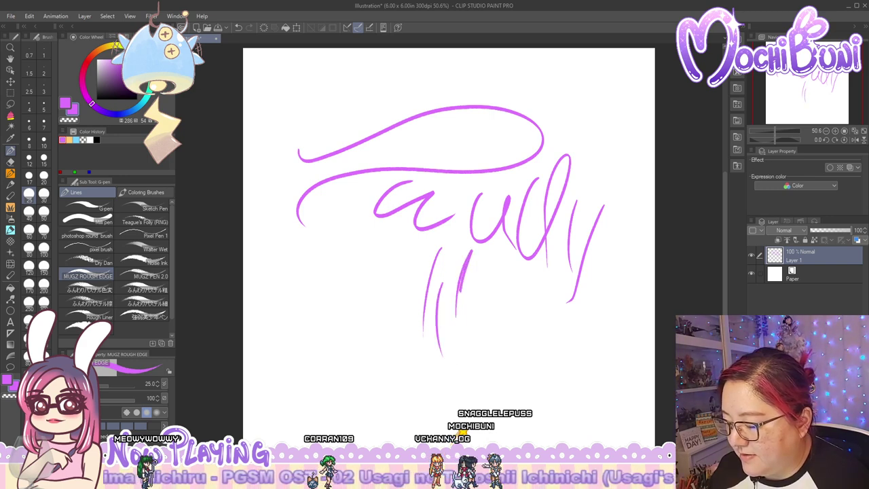
{"action": "left_click_drag", "start_coordinate": [538, 282], "coordinate": [571, 373]}
{"action": "mouse_move", "coordinate": [574, 307]}
{"action": "left_mouse_down"}
{"action": "mouse_move", "coordinate": [572, 372]}
{"action": "mouse_move", "coordinate": [614, 319]}
{"action": "left_mouse_up"}
{"action": "left_click_drag", "start_coordinate": [543, 245], "coordinate": [539, 247]}
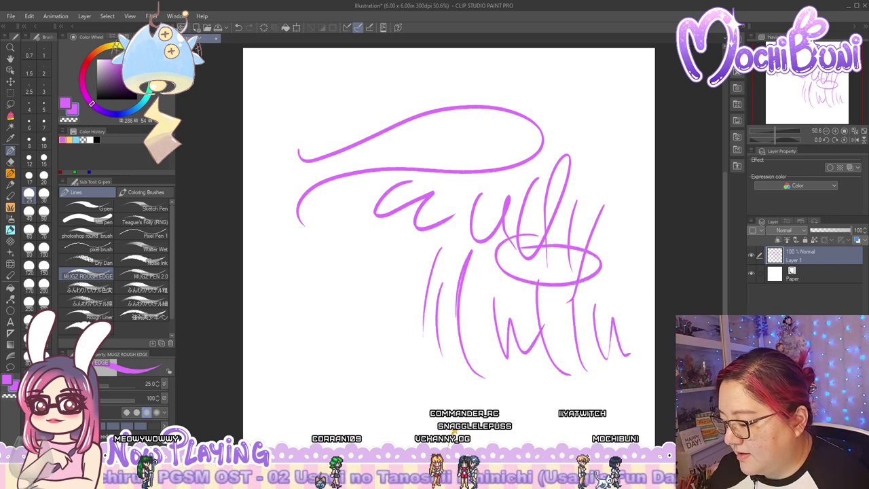
{"action": "left_click_drag", "start_coordinate": [492, 360], "coordinate": [488, 362]}
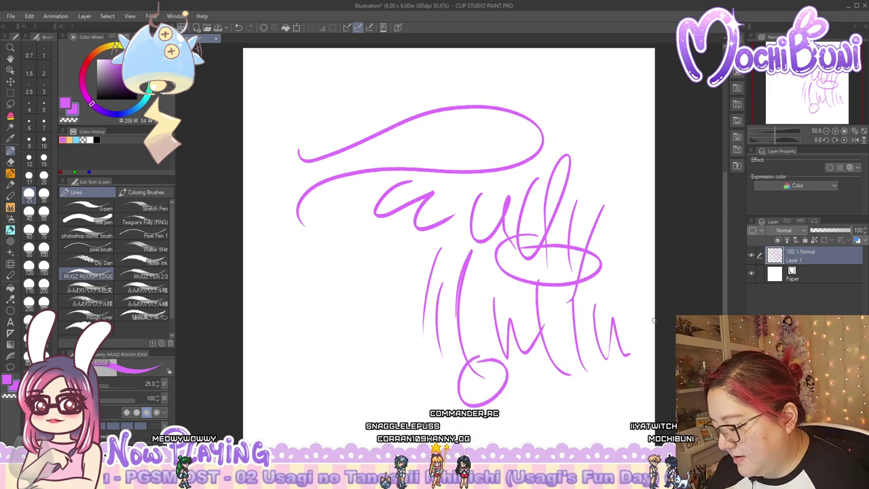
{"action": "left_click_drag", "start_coordinate": [342, 229], "coordinate": [330, 309]}
{"action": "mouse_move", "coordinate": [342, 239]}
{"action": "left_mouse_down"}
{"action": "mouse_move", "coordinate": [343, 309]}
{"action": "mouse_move", "coordinate": [360, 307]}
{"action": "left_mouse_up"}
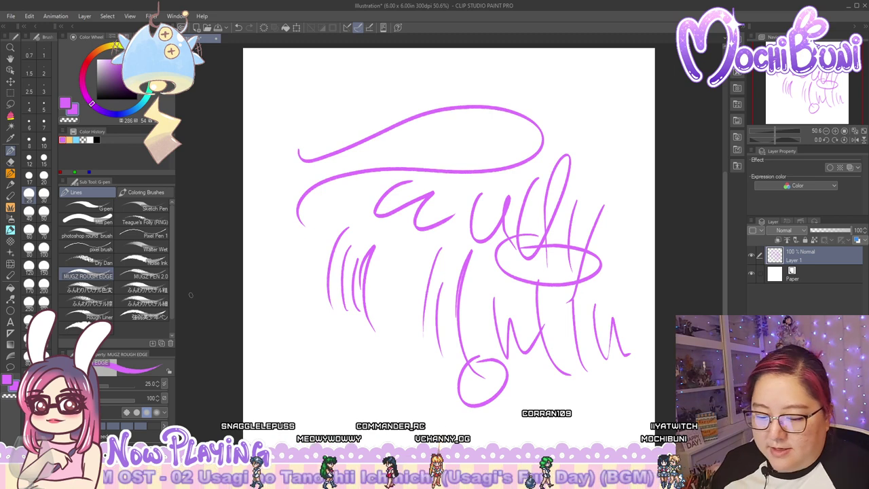
{"action": "left_click_drag", "start_coordinate": [12, 284], "coordinate": [11, 278]}
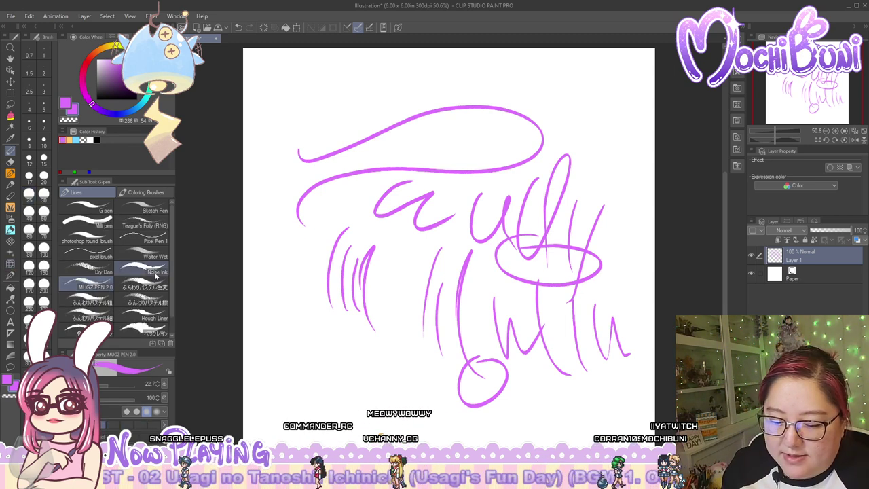
Draw thick purple loops and zigzags in the canvas's lower left with MUGZ PEN 2.0, and move that brush to the tool above the Fill bucket
{"action": "mouse_move", "coordinate": [289, 309]}
{"action": "left_mouse_down"}
{"action": "mouse_move", "coordinate": [418, 273]}
{"action": "mouse_move", "coordinate": [359, 377]}
{"action": "left_mouse_up"}
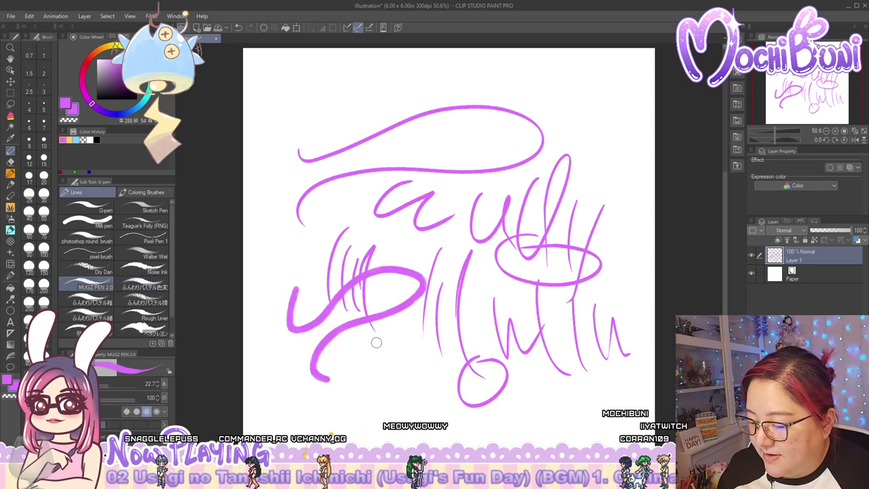
{"action": "mouse_move", "coordinate": [387, 342]}
{"action": "left_mouse_down"}
{"action": "mouse_move", "coordinate": [392, 372]}
{"action": "mouse_move", "coordinate": [401, 367]}
{"action": "left_mouse_up"}
{"action": "left_click_drag", "start_coordinate": [406, 330], "coordinate": [415, 382]}
{"action": "mouse_move", "coordinate": [418, 312]}
{"action": "left_mouse_down"}
{"action": "mouse_move", "coordinate": [417, 357]}
{"action": "mouse_move", "coordinate": [433, 328]}
{"action": "mouse_move", "coordinate": [440, 380]}
{"action": "left_mouse_up"}
{"action": "left_click_drag", "start_coordinate": [426, 339], "coordinate": [448, 394]}
{"action": "left_click_drag", "start_coordinate": [445, 320], "coordinate": [457, 359]}
{"action": "mouse_move", "coordinate": [422, 386]}
{"action": "left_mouse_down"}
{"action": "mouse_move", "coordinate": [317, 400]}
{"action": "mouse_move", "coordinate": [429, 409]}
{"action": "left_mouse_up"}
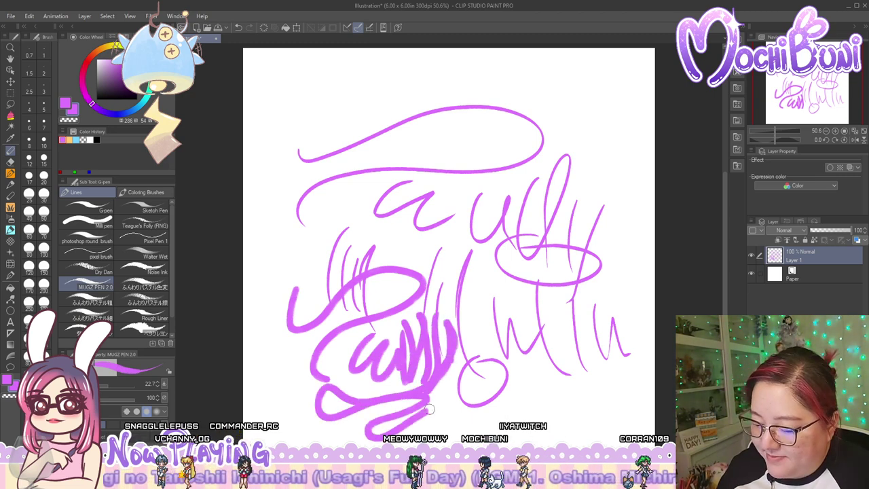
{"action": "left_click_drag", "start_coordinate": [86, 284], "coordinate": [11, 275]}
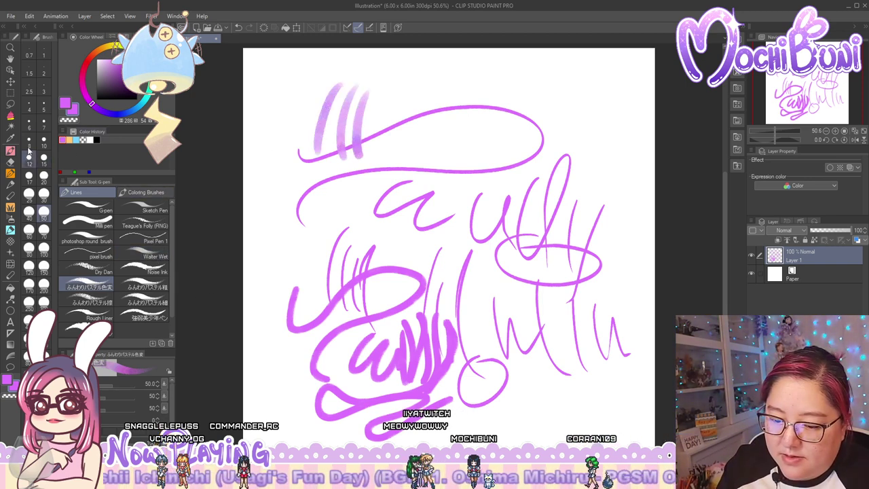
Test the first ふんわりパステル brush in purple at size 8 and blue at size 25, and move it to the tool above the Fill bucket
{"action": "left_click", "coordinate": [28, 141]}
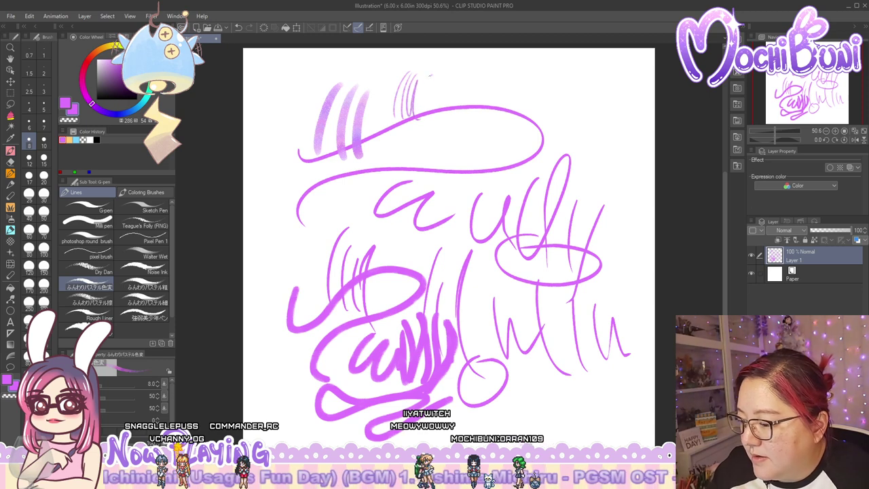
{"action": "mouse_move", "coordinate": [471, 72]}
{"action": "left_mouse_down"}
{"action": "mouse_move", "coordinate": [479, 116]}
{"action": "mouse_move", "coordinate": [501, 122]}
{"action": "left_mouse_up"}
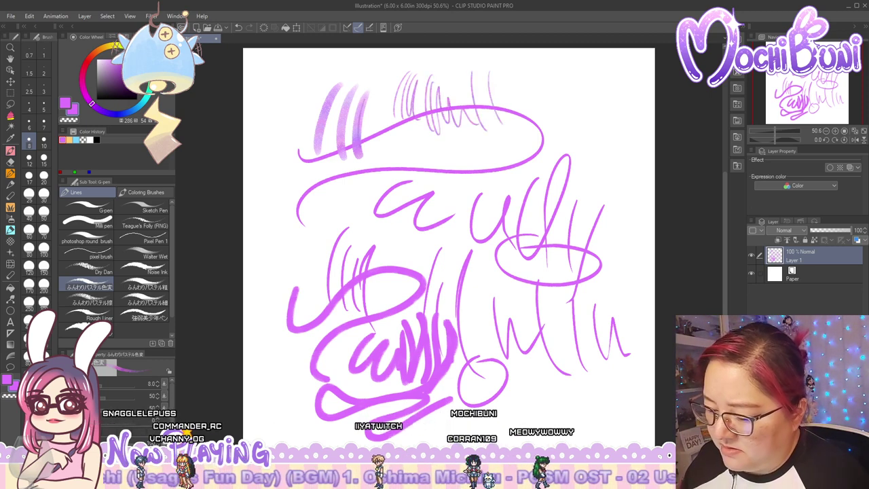
{"action": "left_click", "coordinate": [76, 140]}
{"action": "left_click", "coordinate": [29, 193]}
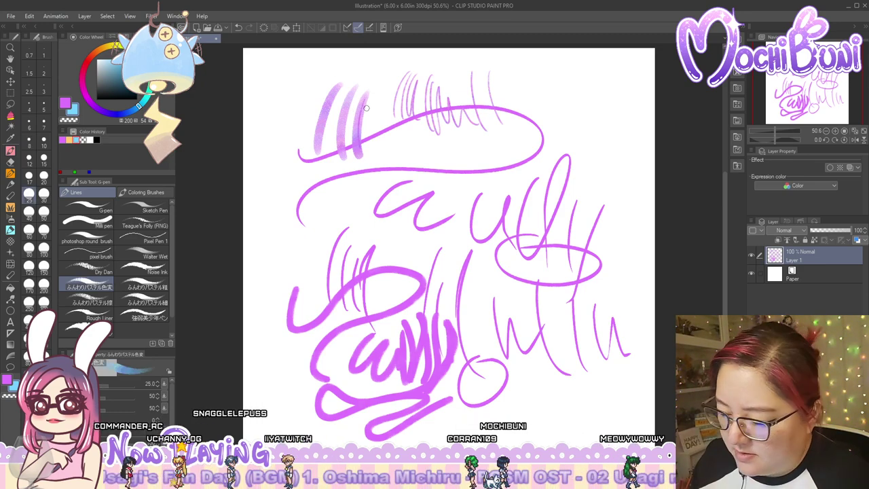
{"action": "mouse_move", "coordinate": [359, 92]}
{"action": "left_mouse_down"}
{"action": "mouse_move", "coordinate": [357, 152]}
{"action": "mouse_move", "coordinate": [370, 158]}
{"action": "mouse_move", "coordinate": [387, 145]}
{"action": "left_mouse_up"}
{"action": "left_click_drag", "start_coordinate": [385, 107], "coordinate": [388, 155]}
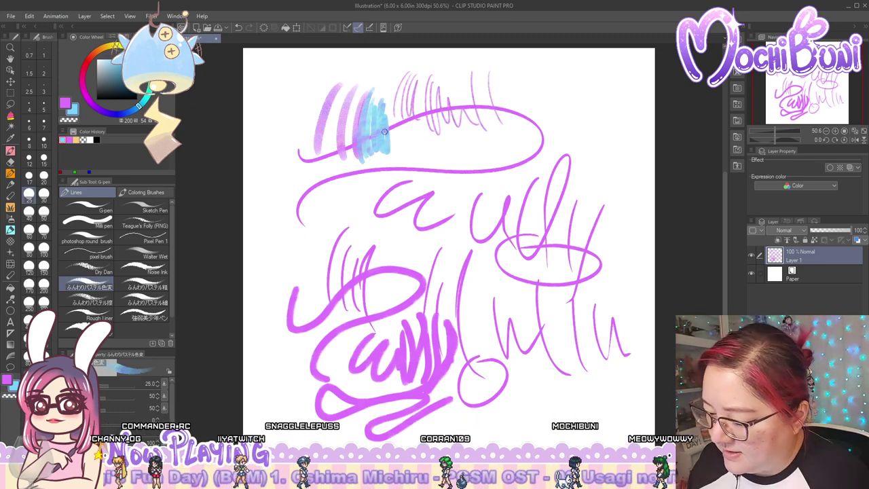
{"action": "left_click_drag", "start_coordinate": [379, 101], "coordinate": [382, 124]}
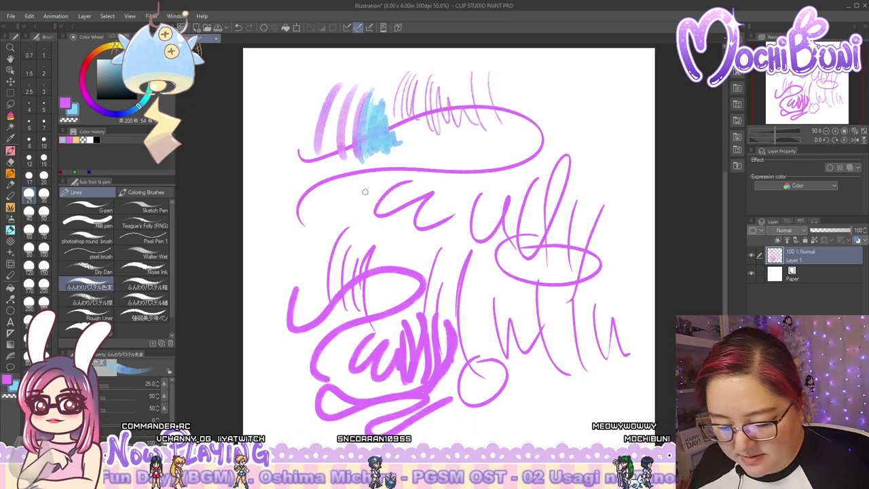
{"action": "left_click_drag", "start_coordinate": [86, 285], "coordinate": [10, 275]}
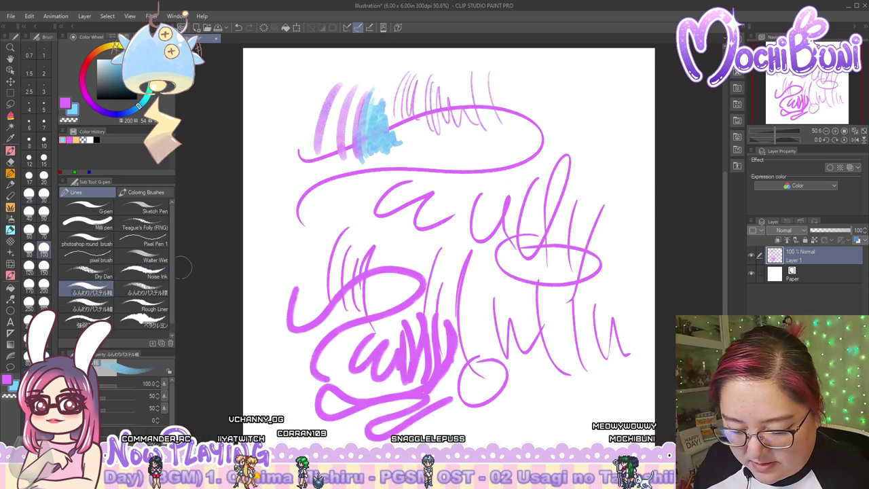
Paint a blue wave and patch across the canvas's upper part with the ふんわりパステル粗 brush at size 100, and shade orange over the patch
{"action": "mouse_move", "coordinate": [332, 173]}
{"action": "left_mouse_down"}
{"action": "mouse_move", "coordinate": [568, 106]}
{"action": "mouse_move", "coordinate": [579, 155]}
{"action": "left_mouse_up"}
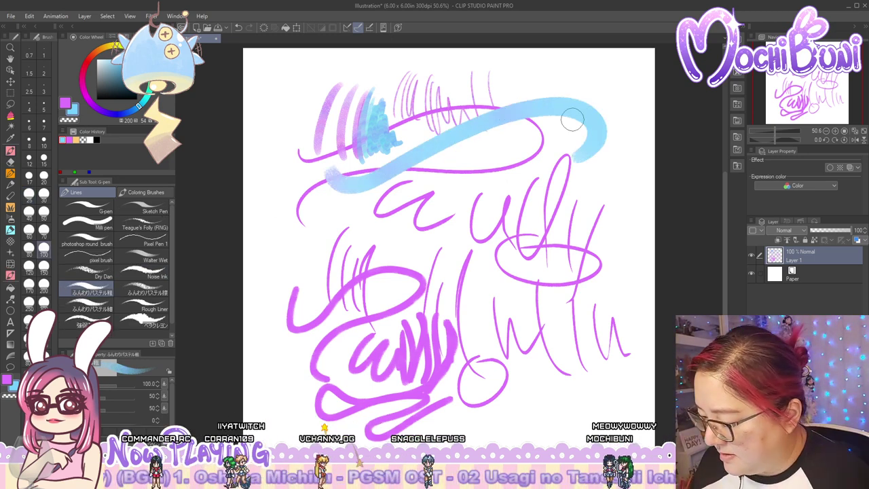
{"action": "mouse_move", "coordinate": [562, 83]}
{"action": "left_mouse_down"}
{"action": "mouse_move", "coordinate": [526, 171]}
{"action": "mouse_move", "coordinate": [545, 170]}
{"action": "mouse_move", "coordinate": [518, 170]}
{"action": "left_mouse_up"}
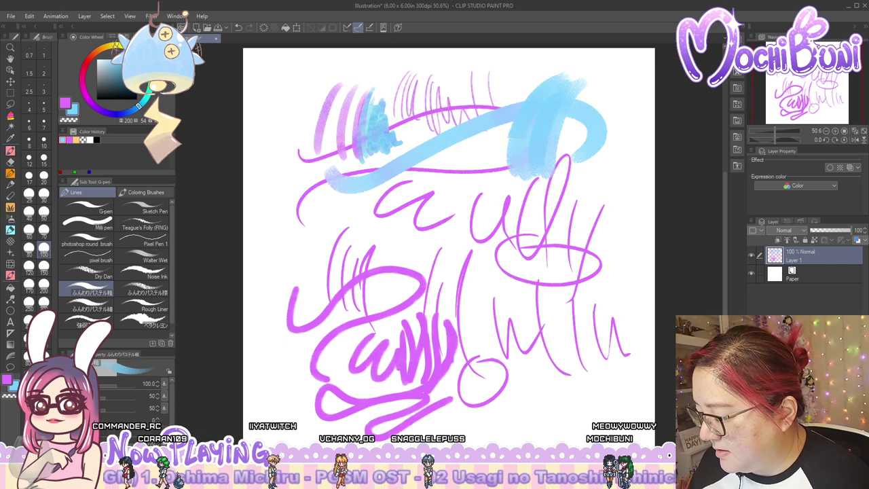
{"action": "mouse_move", "coordinate": [543, 95]}
{"action": "left_mouse_down"}
{"action": "mouse_move", "coordinate": [555, 87]}
{"action": "mouse_move", "coordinate": [527, 170]}
{"action": "left_mouse_up"}
{"action": "left_click", "coordinate": [76, 139]}
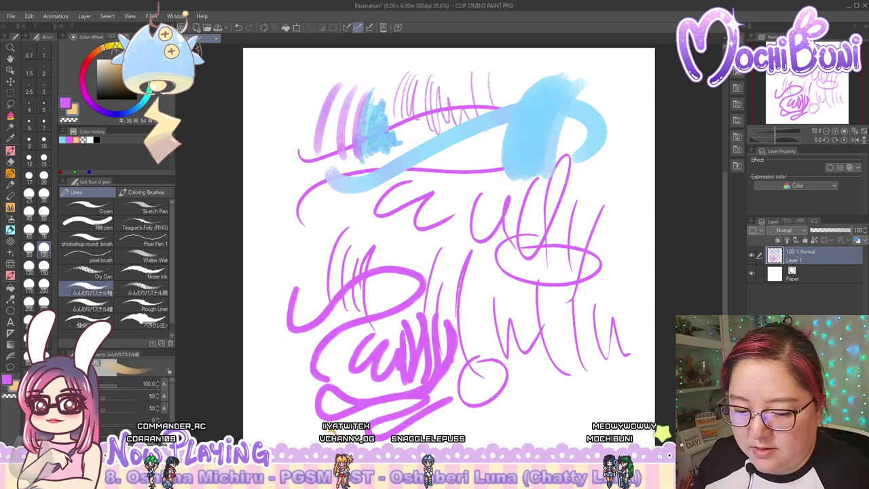
{"action": "mouse_move", "coordinate": [551, 89]}
{"action": "left_mouse_down"}
{"action": "mouse_move", "coordinate": [557, 115]}
{"action": "mouse_move", "coordinate": [535, 165]}
{"action": "mouse_move", "coordinate": [558, 102]}
{"action": "mouse_move", "coordinate": [570, 159]}
{"action": "mouse_move", "coordinate": [552, 171]}
{"action": "left_mouse_up"}
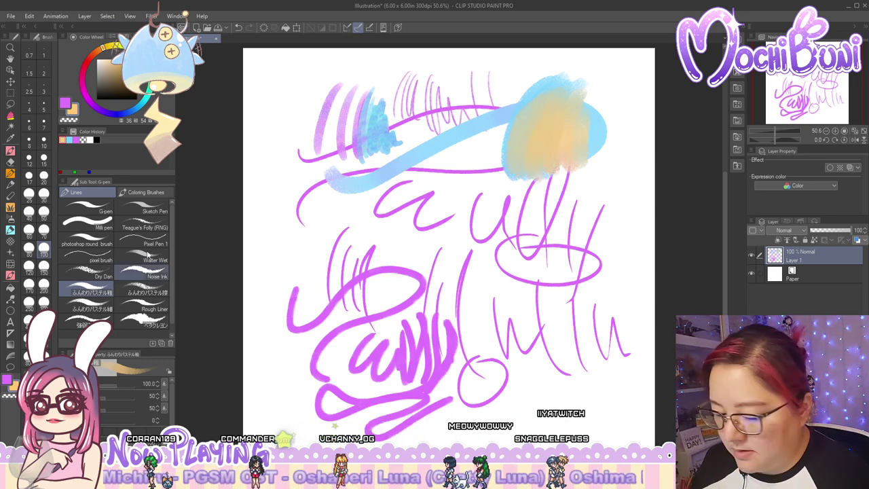
Blend purple strokes over the lower right of the orange and blue patch with the same pastel brush
{"action": "left_click", "coordinate": [76, 140]}
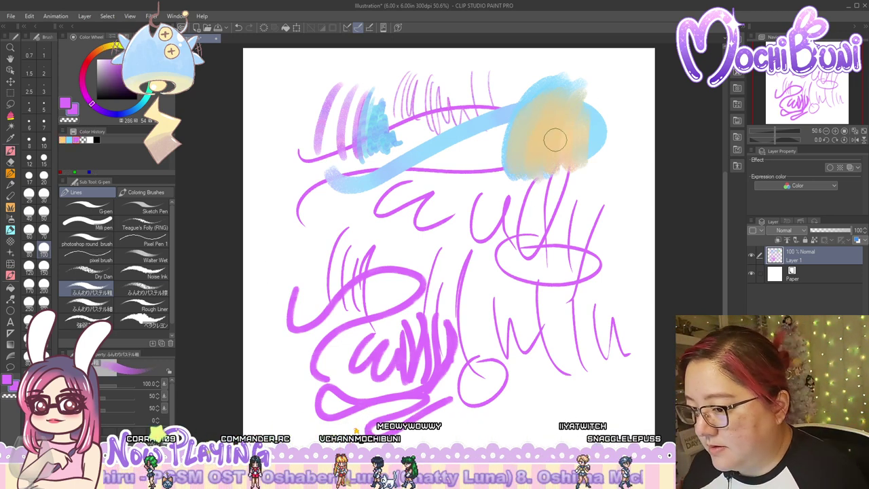
{"action": "left_click_drag", "start_coordinate": [574, 109], "coordinate": [557, 164]}
{"action": "left_click_drag", "start_coordinate": [547, 121], "coordinate": [523, 184]}
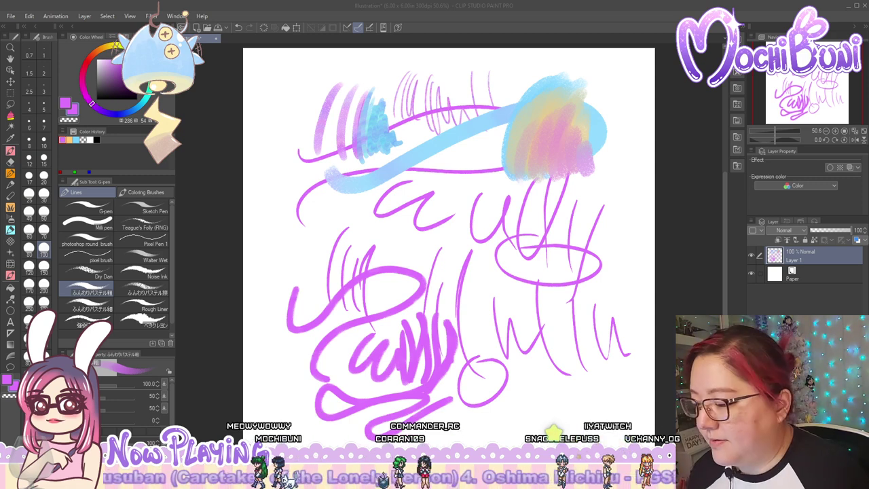
{"action": "mouse_move", "coordinate": [592, 108]}
{"action": "left_mouse_down"}
{"action": "mouse_move", "coordinate": [583, 167]}
{"action": "mouse_move", "coordinate": [536, 163]}
{"action": "mouse_move", "coordinate": [577, 167]}
{"action": "mouse_move", "coordinate": [591, 180]}
{"action": "left_mouse_up"}
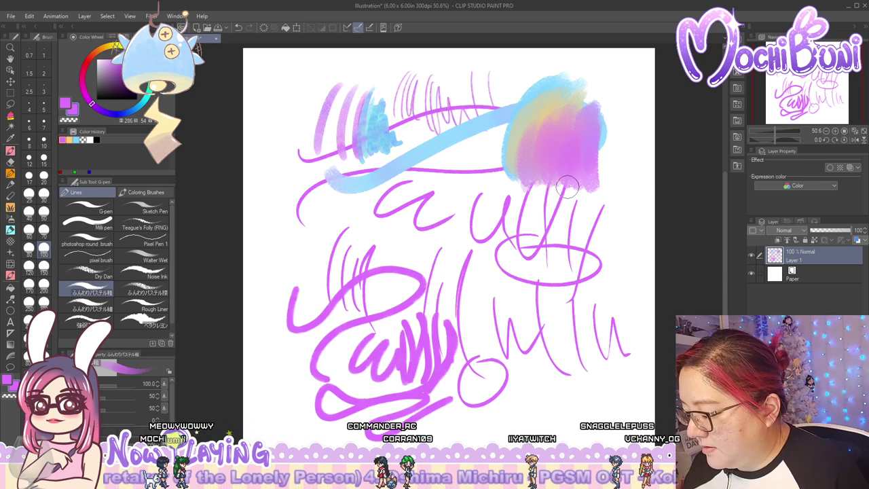
{"action": "left_click_drag", "start_coordinate": [546, 144], "coordinate": [608, 182]}
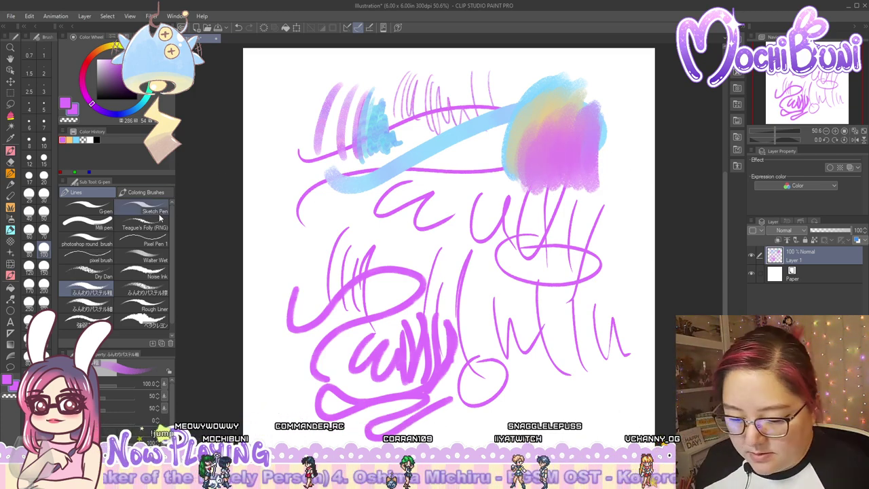
Erase the middle of the colored patch using the pastel brush with transparent color, and shade black strokes over the erased area
{"action": "mouse_move", "coordinate": [554, 112]}
{"action": "left_mouse_down"}
{"action": "mouse_move", "coordinate": [533, 156]}
{"action": "mouse_move", "coordinate": [544, 169]}
{"action": "mouse_move", "coordinate": [563, 162]}
{"action": "mouse_move", "coordinate": [562, 110]}
{"action": "mouse_move", "coordinate": [575, 148]}
{"action": "mouse_move", "coordinate": [553, 153]}
{"action": "mouse_move", "coordinate": [536, 132]}
{"action": "mouse_move", "coordinate": [521, 165]}
{"action": "mouse_move", "coordinate": [584, 123]}
{"action": "left_mouse_up"}
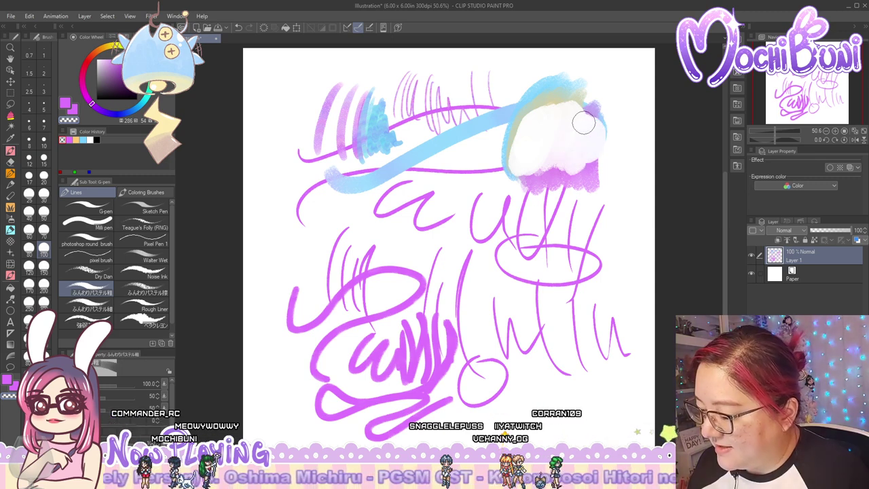
{"action": "left_click", "coordinate": [96, 140]}
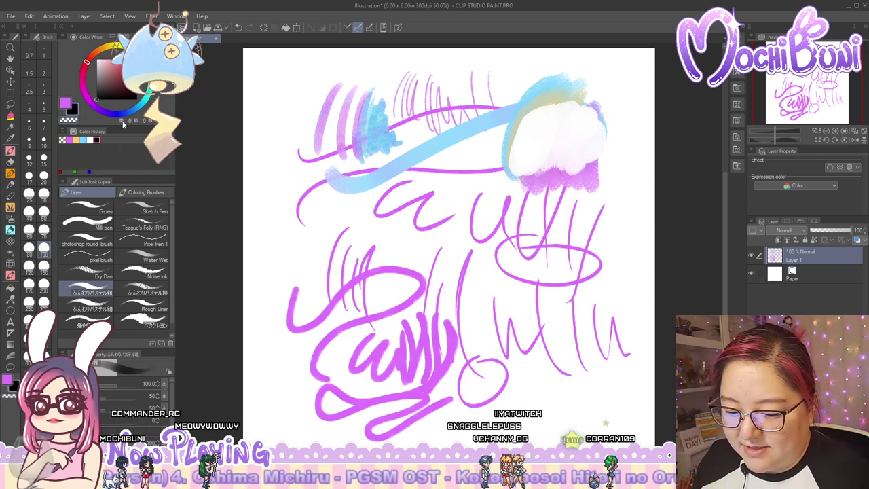
{"action": "mouse_move", "coordinate": [531, 116]}
{"action": "left_mouse_down"}
{"action": "mouse_move", "coordinate": [540, 156]}
{"action": "mouse_move", "coordinate": [554, 122]}
{"action": "mouse_move", "coordinate": [567, 163]}
{"action": "mouse_move", "coordinate": [603, 140]}
{"action": "left_mouse_up"}
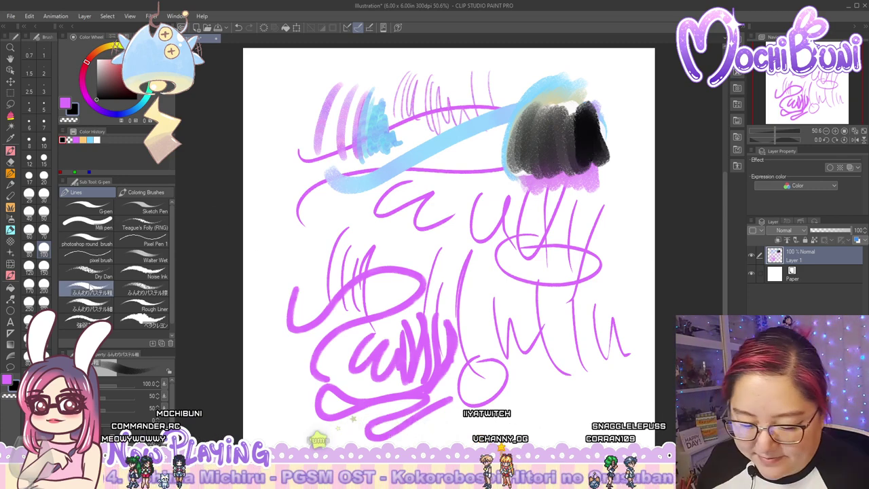
Test the ふんわりパステル標 brush with a dark grainy patch, and move it and ふんわりパステル粗 to the tool above the Fill bucket
{"action": "left_click_drag", "start_coordinate": [27, 277], "coordinate": [10, 275]}
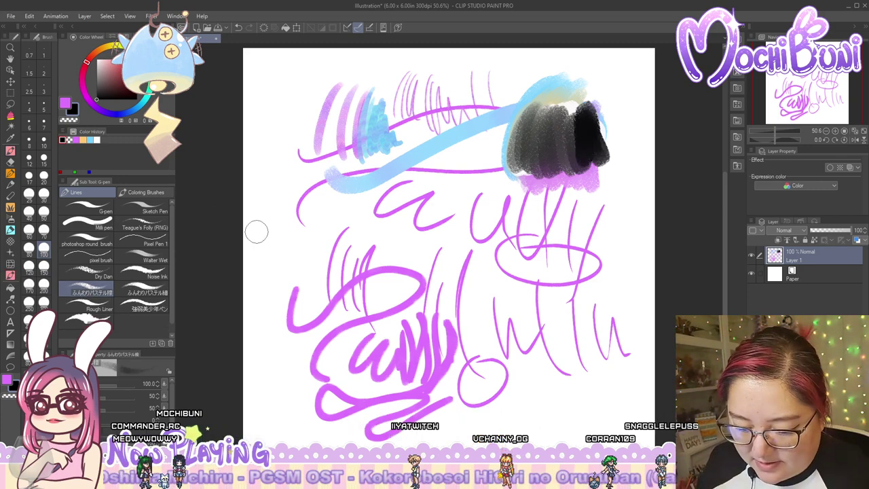
{"action": "mouse_move", "coordinate": [306, 224]}
{"action": "left_mouse_down"}
{"action": "mouse_move", "coordinate": [408, 185]}
{"action": "mouse_move", "coordinate": [319, 253]}
{"action": "mouse_move", "coordinate": [331, 236]}
{"action": "mouse_move", "coordinate": [397, 204]}
{"action": "mouse_move", "coordinate": [360, 241]}
{"action": "left_mouse_up"}
{"action": "left_click_drag", "start_coordinate": [91, 291], "coordinate": [10, 275]}
Test the ふんわりパステル細 brush with thick dark waves and thin strokes at sizes 6 and 12, and move it to the tool above the Fill bucket
{"action": "mouse_move", "coordinate": [366, 253]}
{"action": "left_mouse_down"}
{"action": "mouse_move", "coordinate": [416, 228]}
{"action": "mouse_move", "coordinate": [476, 228]}
{"action": "mouse_move", "coordinate": [506, 257]}
{"action": "left_mouse_up"}
{"action": "left_click", "coordinate": [28, 123]}
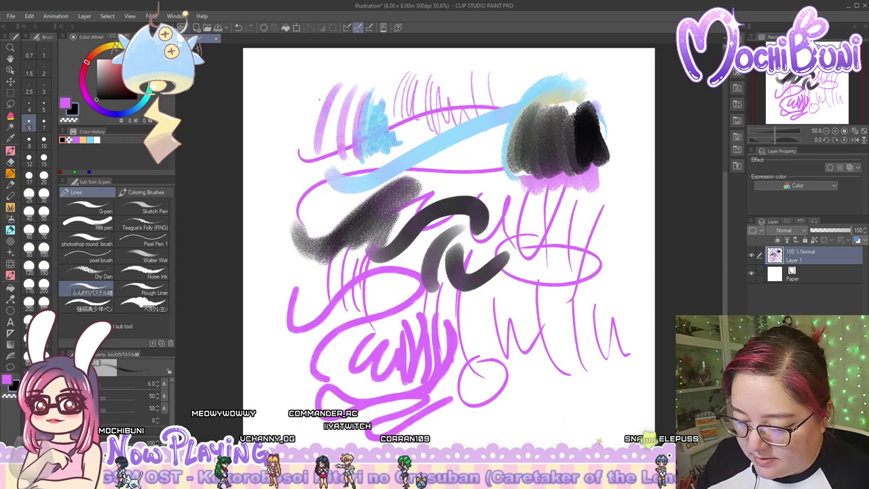
{"action": "left_click", "coordinate": [29, 157]}
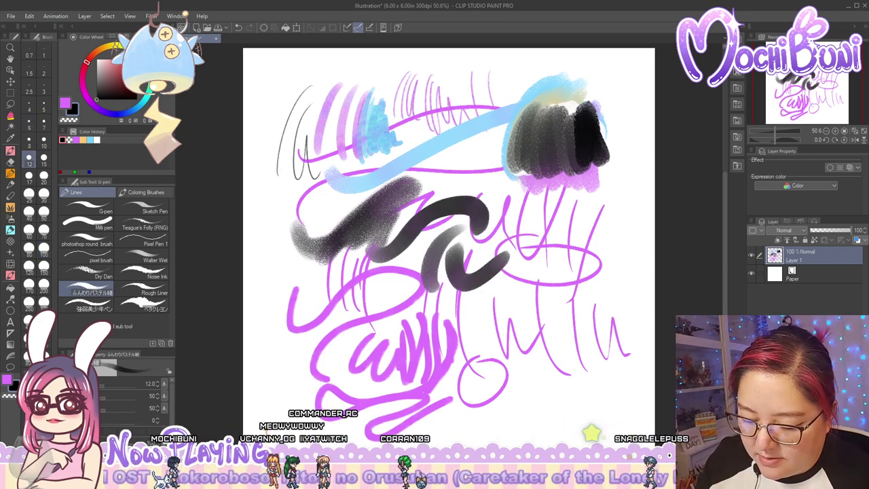
{"action": "left_click_drag", "start_coordinate": [275, 194], "coordinate": [269, 256]}
{"action": "left_click_drag", "start_coordinate": [284, 197], "coordinate": [279, 246]}
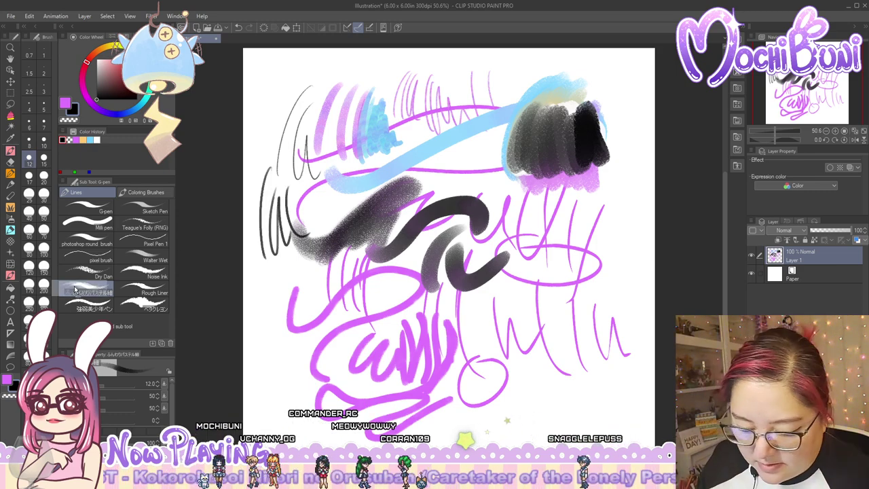
{"action": "left_click", "coordinate": [10, 275]}
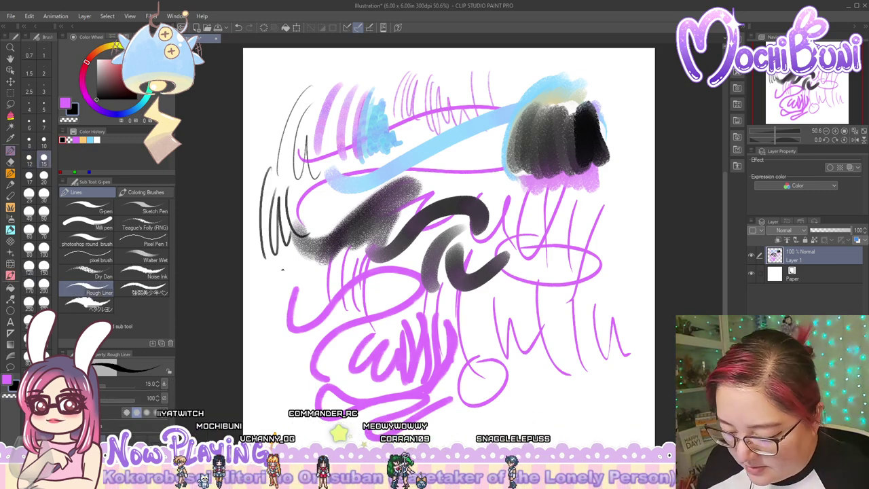
Test the Rough Liner brush at size 15 in black and purple, and move it to the tool above the Fill bucket
{"action": "left_click_drag", "start_coordinate": [586, 218], "coordinate": [544, 288]}
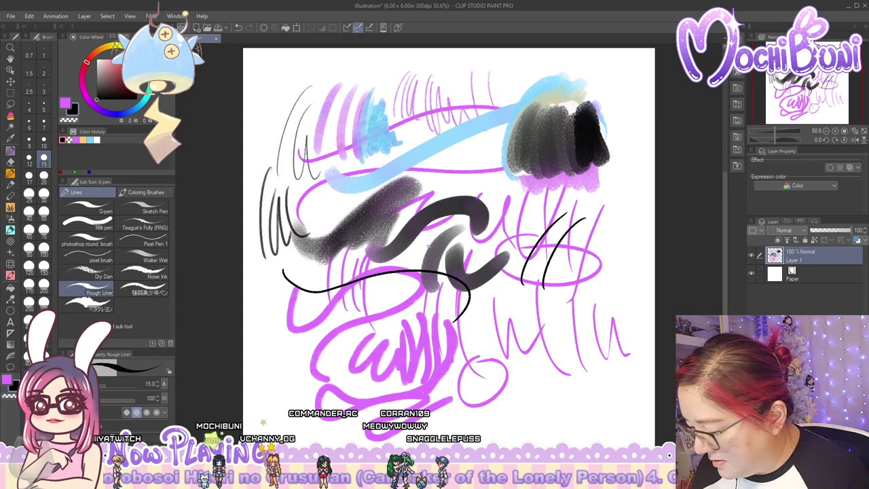
{"action": "left_click", "coordinate": [76, 139]}
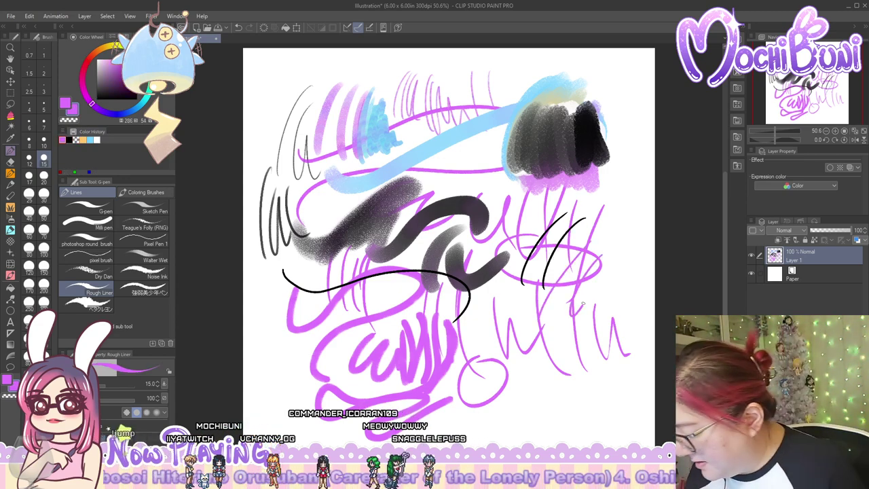
{"action": "left_click_drag", "start_coordinate": [597, 269], "coordinate": [595, 317]}
{"action": "left_click_drag", "start_coordinate": [624, 235], "coordinate": [616, 312]}
{"action": "left_click_drag", "start_coordinate": [636, 265], "coordinate": [646, 326]}
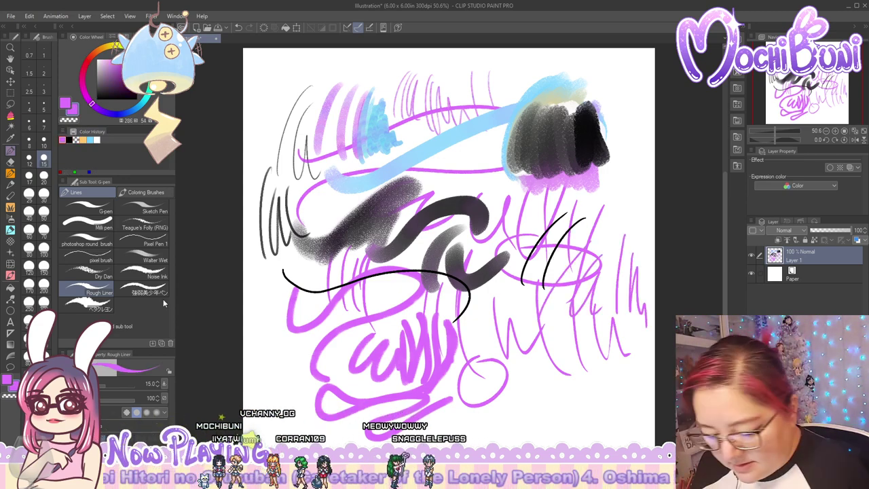
{"action": "left_click_drag", "start_coordinate": [89, 292], "coordinate": [10, 275]}
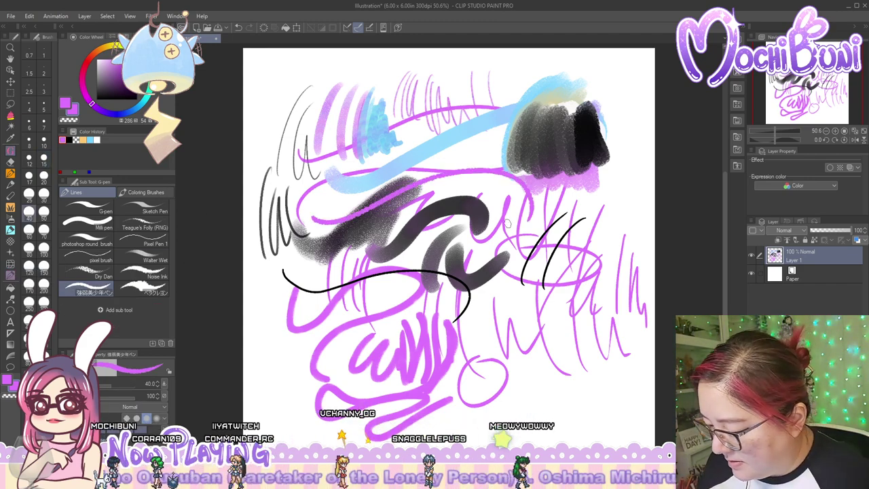
Test the 強弱美少年ペン brush with purple strokes at sizes 40 and 17, and with light blue strokes at size 17
{"action": "left_click_drag", "start_coordinate": [514, 280], "coordinate": [502, 355]}
{"action": "left_click_drag", "start_coordinate": [587, 323], "coordinate": [553, 366]}
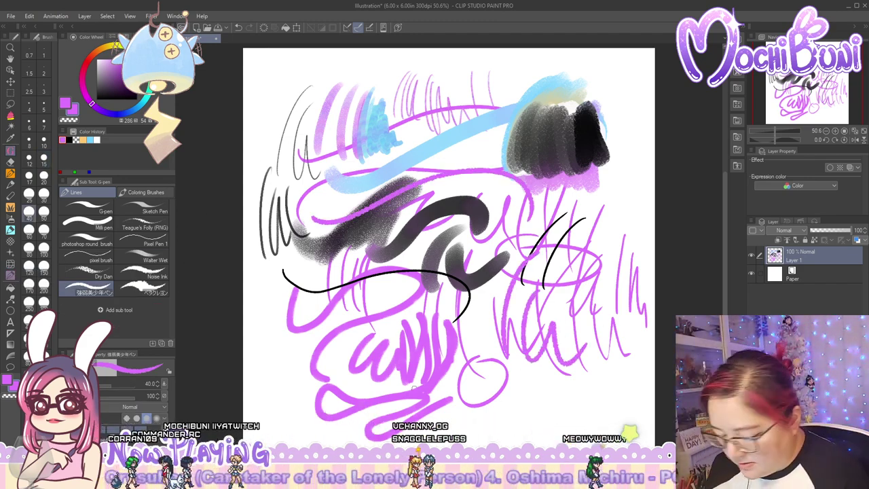
{"action": "left_click", "coordinate": [29, 177]}
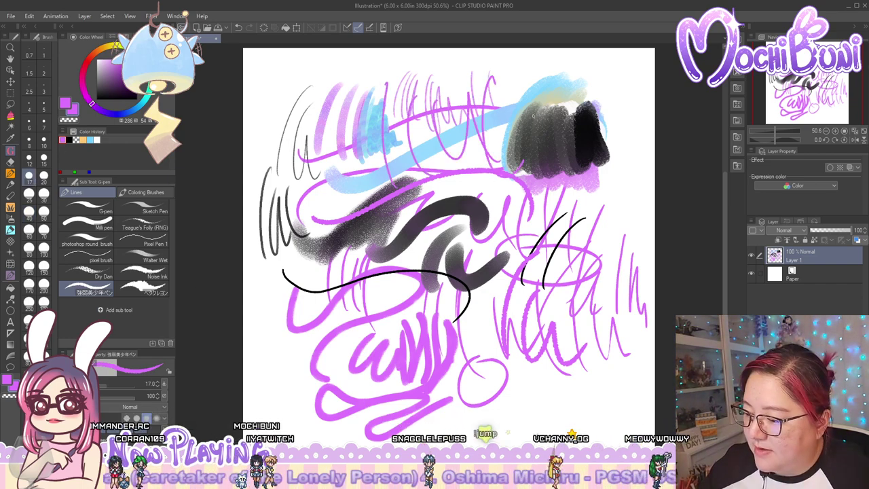
{"action": "left_click", "coordinate": [90, 140]}
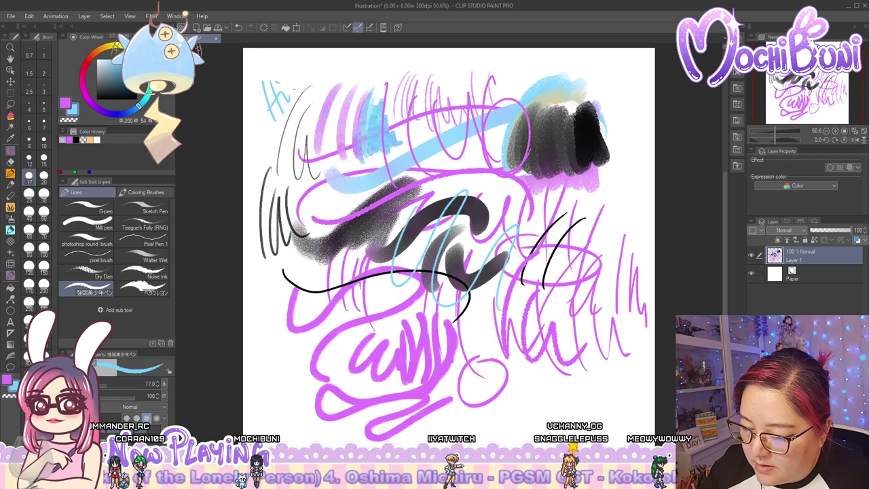
{"action": "left_click_drag", "start_coordinate": [256, 289], "coordinate": [278, 326]}
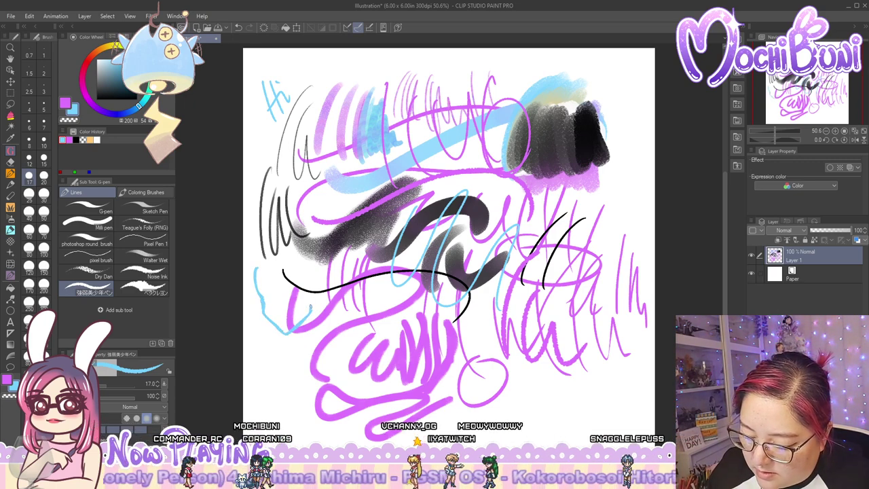
Test the ベタクレヨン brush at size 20 with light blue scribbles across the lower and right parts of the canvas
{"action": "left_click", "coordinate": [151, 292]}
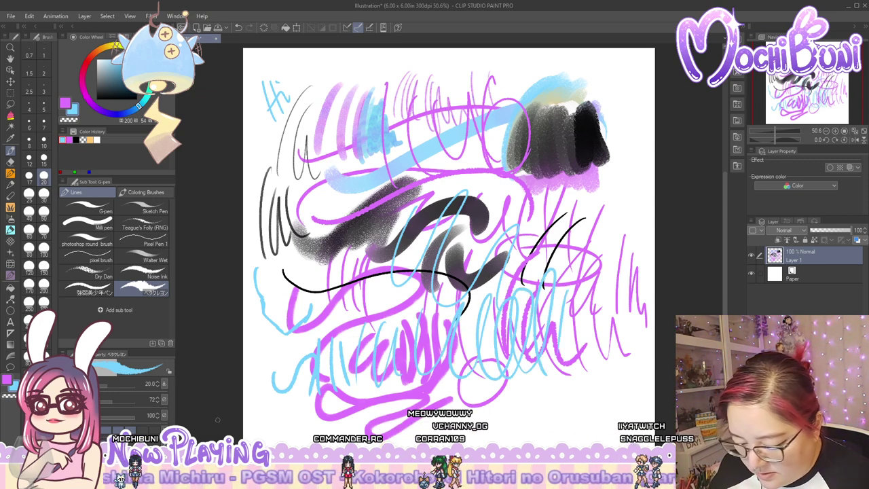
{"action": "mouse_move", "coordinate": [565, 299]}
{"action": "left_mouse_down"}
{"action": "mouse_move", "coordinate": [625, 223]}
{"action": "mouse_move", "coordinate": [640, 319]}
{"action": "left_mouse_up"}
{"action": "mouse_move", "coordinate": [588, 343]}
{"action": "left_mouse_down"}
{"action": "mouse_move", "coordinate": [629, 380]}
{"action": "mouse_move", "coordinate": [543, 411]}
{"action": "left_mouse_up"}
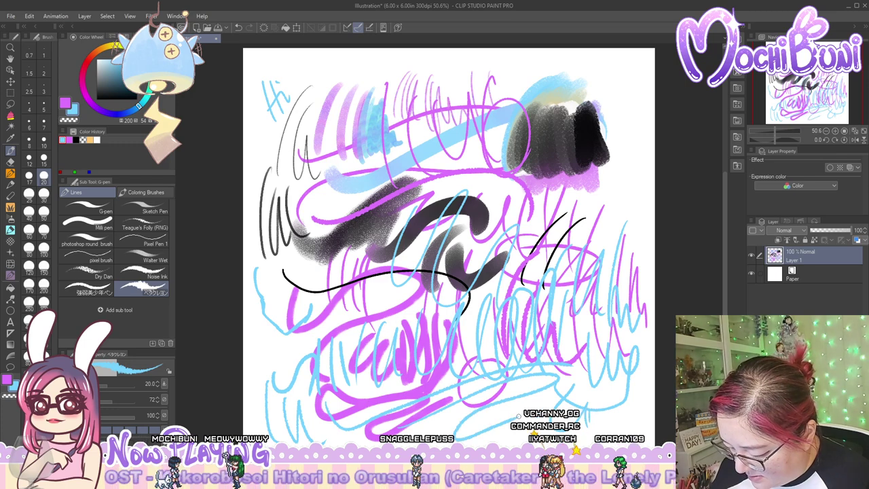
{"action": "mouse_move", "coordinate": [553, 194]}
{"action": "left_mouse_down"}
{"action": "mouse_move", "coordinate": [569, 232]}
{"action": "mouse_move", "coordinate": [600, 221]}
{"action": "mouse_move", "coordinate": [615, 253]}
{"action": "left_mouse_up"}
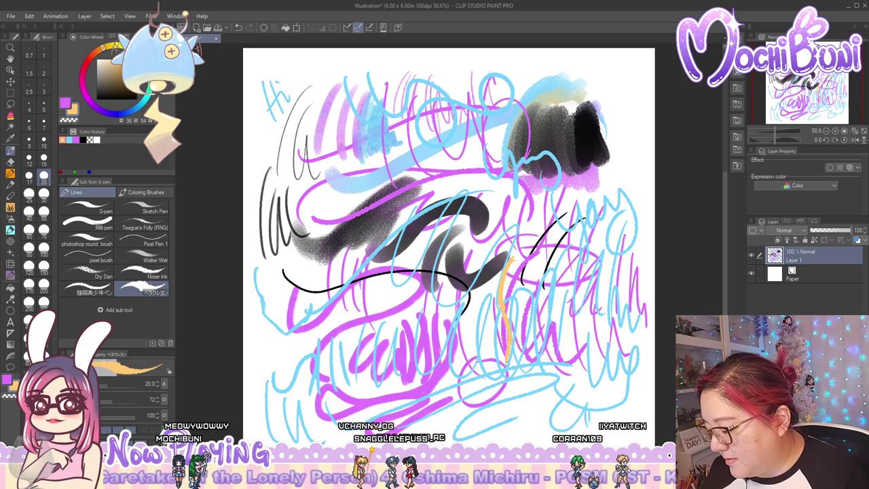
Draw orange curves and circles over the scribbles with the ベタクレヨン brush, and move the brush to the tool above the Fill bucket
{"action": "mouse_move", "coordinate": [507, 364]}
{"action": "left_mouse_down"}
{"action": "mouse_move", "coordinate": [524, 391]}
{"action": "mouse_move", "coordinate": [550, 395]}
{"action": "mouse_move", "coordinate": [599, 352]}
{"action": "left_mouse_up"}
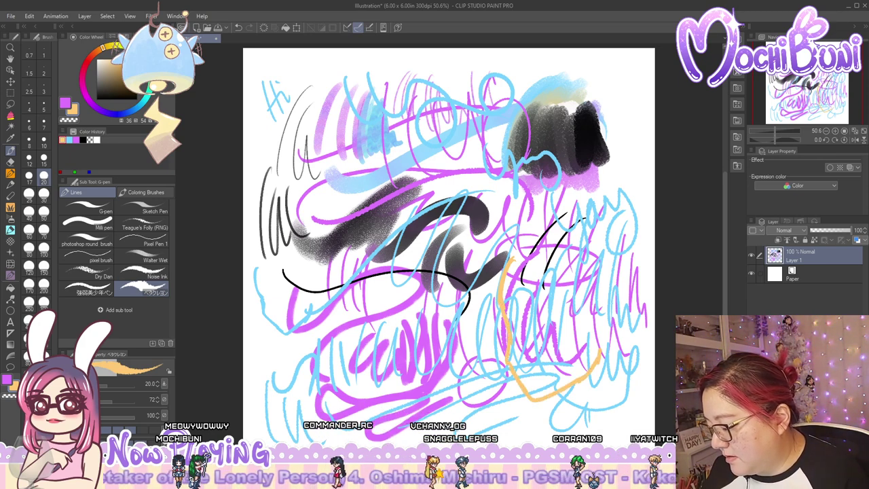
{"action": "mouse_move", "coordinate": [407, 179]}
{"action": "left_mouse_down"}
{"action": "mouse_move", "coordinate": [418, 278]}
{"action": "mouse_move", "coordinate": [463, 227]}
{"action": "mouse_move", "coordinate": [412, 178]}
{"action": "left_mouse_up"}
{"action": "left_click_drag", "start_coordinate": [369, 298], "coordinate": [346, 341]}
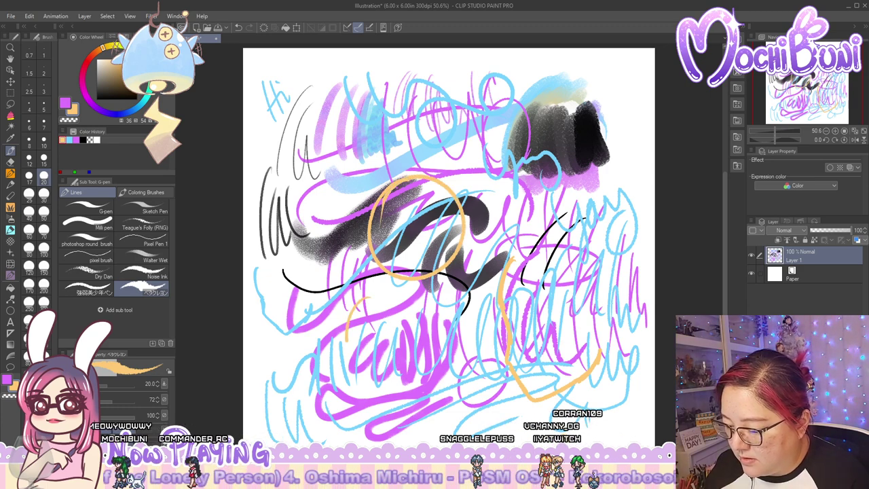
{"action": "left_click_drag", "start_coordinate": [377, 287], "coordinate": [394, 383]}
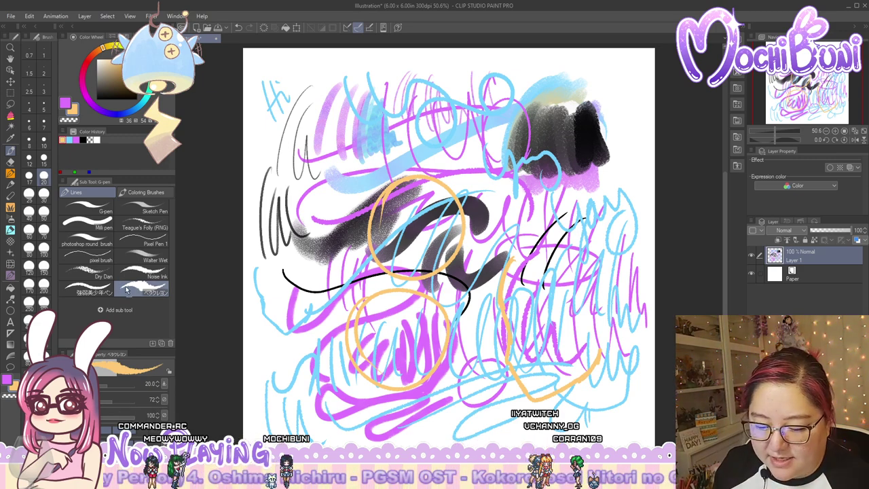
{"action": "left_click", "coordinate": [11, 273]}
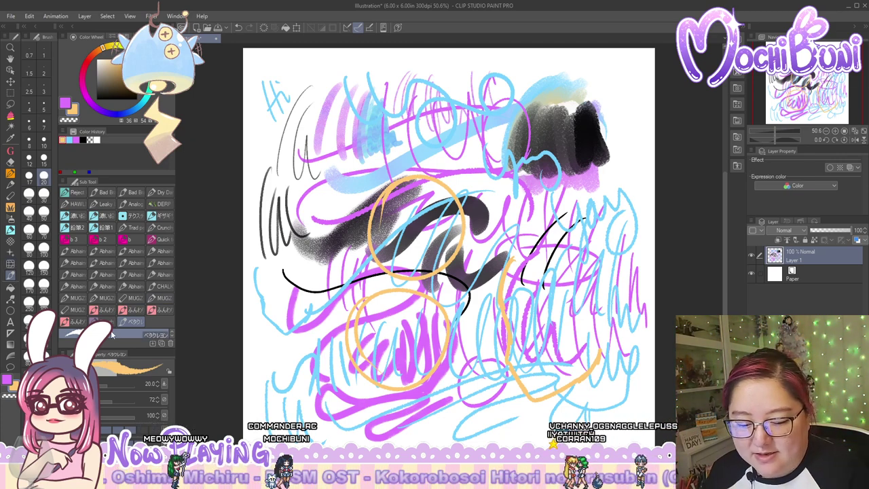
Move the ベタクレヨン and Rough Liner brushes into the Reject Brushes group
{"action": "left_click_drag", "start_coordinate": [122, 334], "coordinate": [80, 194]}
{"action": "left_click_drag", "start_coordinate": [86, 333], "coordinate": [74, 194]}
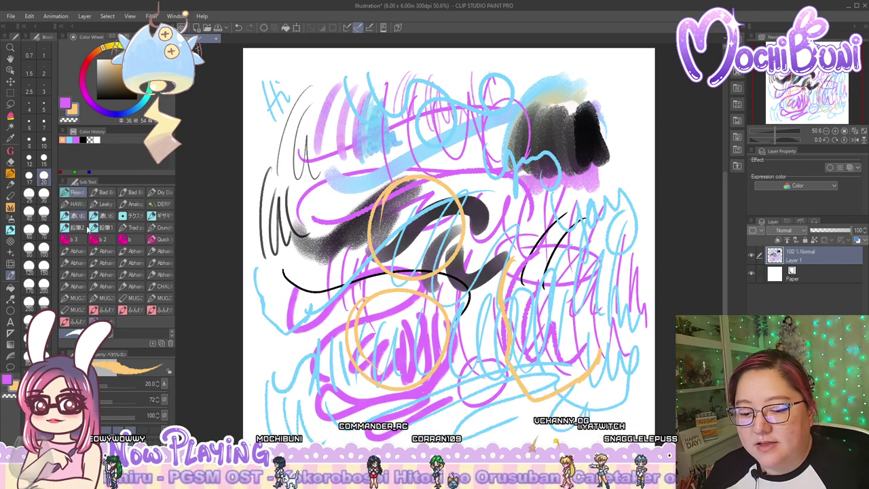
{"action": "left_click", "coordinate": [67, 194]}
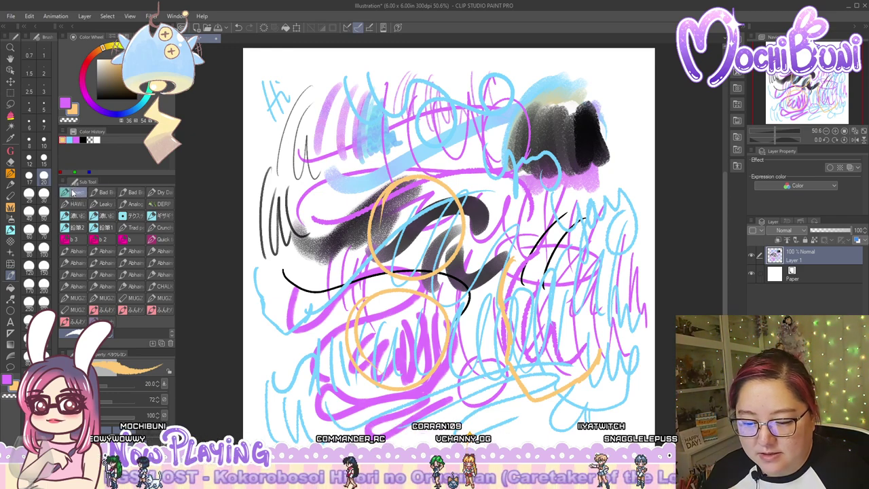
{"action": "left_click", "coordinate": [102, 333]}
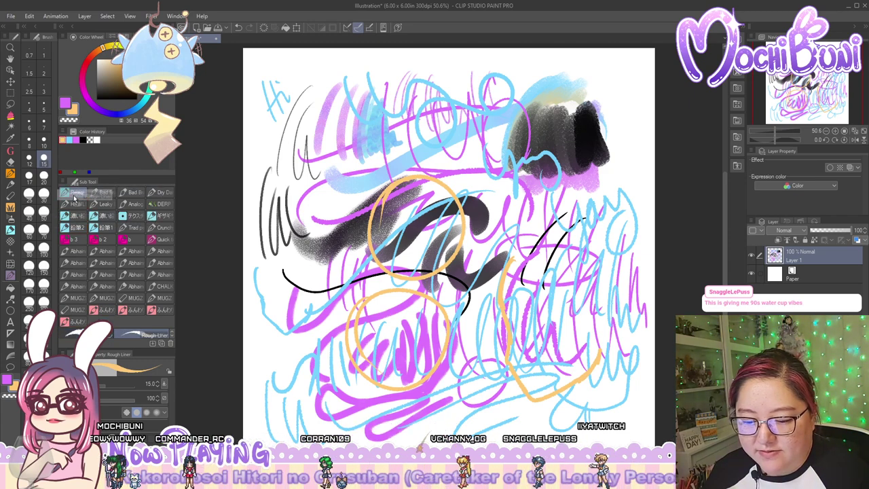
{"action": "left_click_drag", "start_coordinate": [114, 338], "coordinate": [76, 193]}
Move the four ふんわりパステル brushes from their separate groups into the Reject Brushes group
{"action": "left_click", "coordinate": [74, 321]}
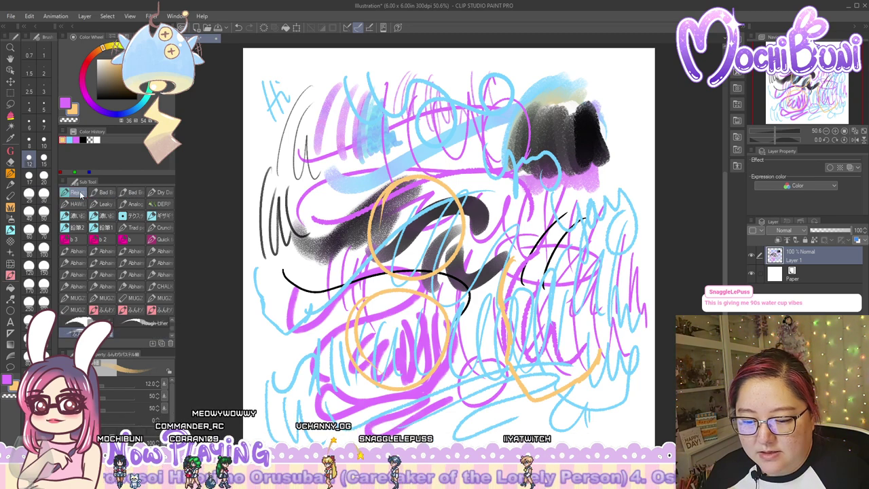
{"action": "left_click", "coordinate": [154, 311]}
{"action": "left_click_drag", "start_coordinate": [122, 334], "coordinate": [77, 193]}
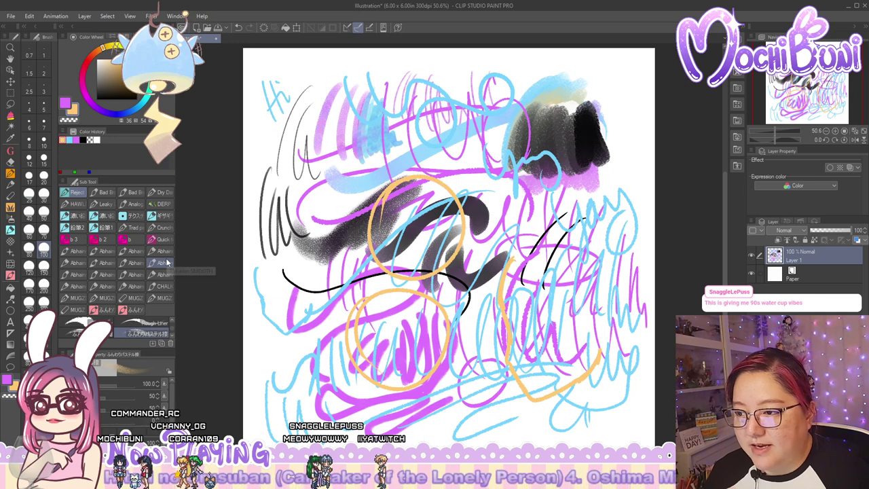
{"action": "left_click", "coordinate": [137, 309]}
{"action": "left_click_drag", "start_coordinate": [120, 328], "coordinate": [75, 193]}
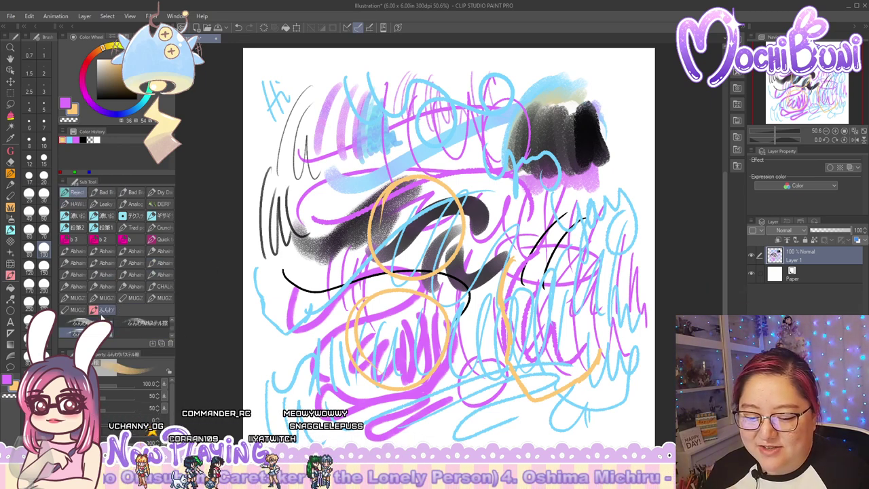
{"action": "mouse_move", "coordinate": [101, 316]}
{"action": "left_mouse_down"}
{"action": "mouse_move", "coordinate": [112, 319]}
{"action": "mouse_move", "coordinate": [84, 276]}
{"action": "mouse_move", "coordinate": [72, 194]}
{"action": "left_mouse_up"}
Move the MUGZ ROUGH EDGE and MUGZ PEN 2.0 brushes into the Reject Brushes group
{"action": "left_click", "coordinate": [78, 309]}
{"action": "left_click_drag", "start_coordinate": [107, 323], "coordinate": [82, 202]}
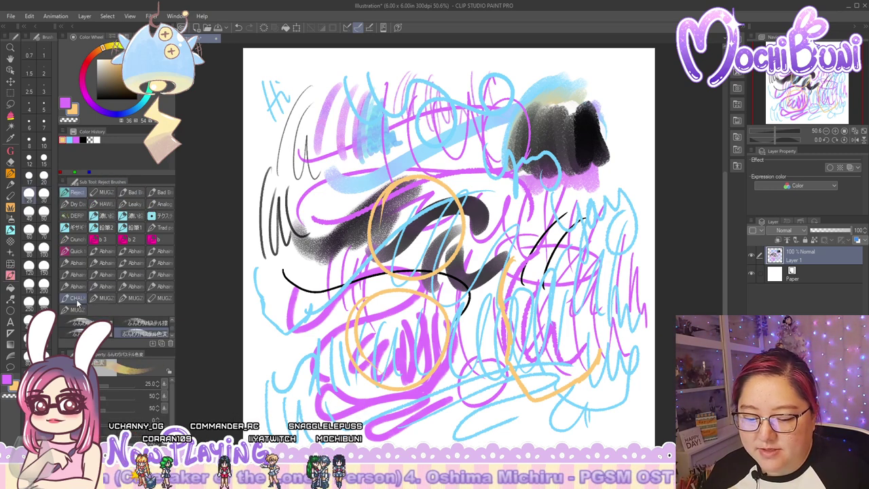
{"action": "left_click", "coordinate": [77, 309]}
{"action": "left_click_drag", "start_coordinate": [118, 331], "coordinate": [76, 193]}
{"action": "left_click", "coordinate": [102, 196]}
{"action": "left_click_drag", "start_coordinate": [102, 312], "coordinate": [76, 194]}
Move the Bad Brad (Dry), Bad Brad and Dry Dan (Less Dry) brushes into the Reject Brushes group
{"action": "left_click", "coordinate": [96, 195]}
{"action": "left_click_drag", "start_coordinate": [98, 314], "coordinate": [71, 194]}
{"action": "left_click", "coordinate": [96, 195]}
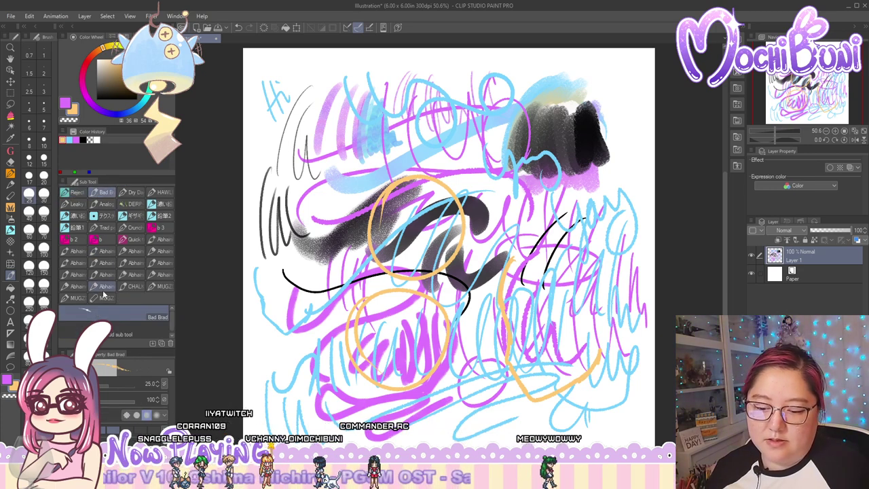
{"action": "left_click_drag", "start_coordinate": [95, 314], "coordinate": [69, 195]}
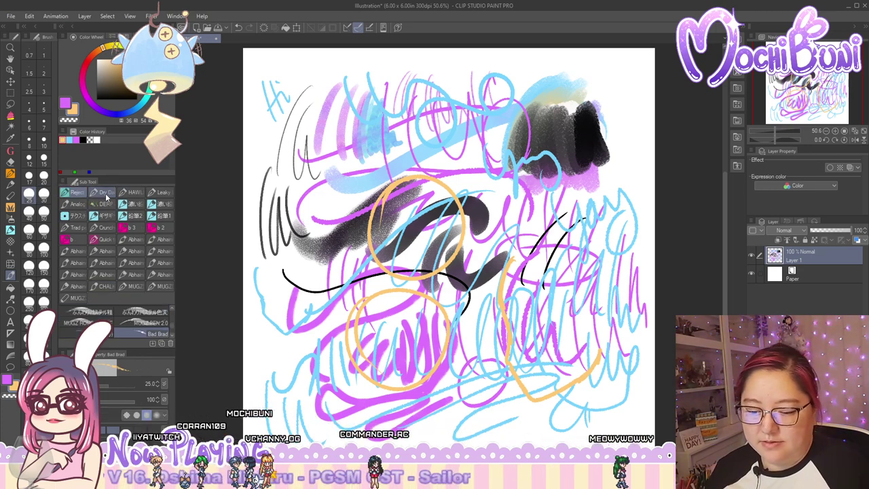
{"action": "left_click", "coordinate": [103, 195]}
{"action": "left_click_drag", "start_coordinate": [104, 315], "coordinate": [76, 194]}
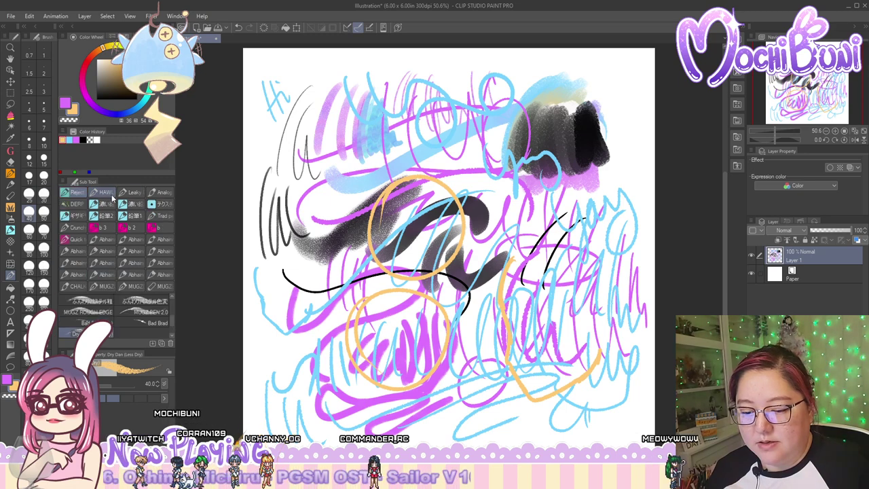
Move HAWLEY (INKER), Leaky Lauren, Analog Albert, DERP TEXTURE, 濃い鉛筆2 and 濃い鉛筆1 into the Reject Brushes group
{"action": "left_click", "coordinate": [107, 195]}
{"action": "left_click_drag", "start_coordinate": [109, 301], "coordinate": [80, 193]}
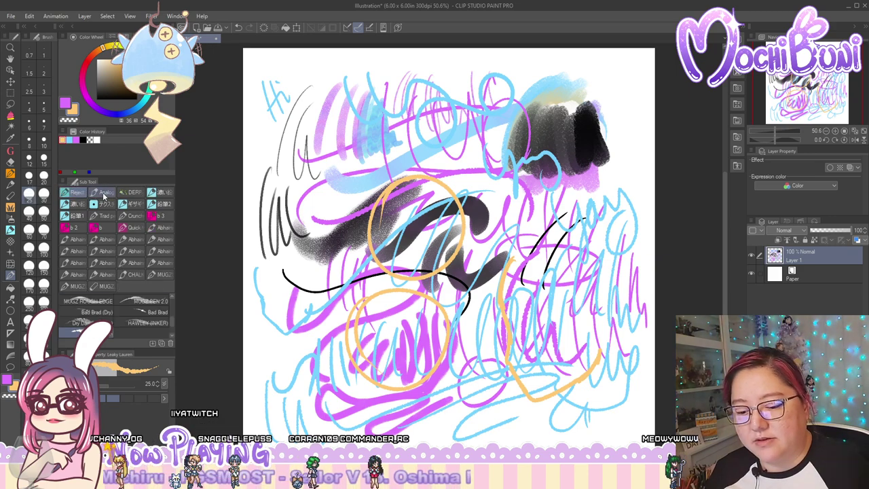
{"action": "left_click", "coordinate": [103, 194]}
{"action": "left_click_drag", "start_coordinate": [100, 296], "coordinate": [76, 194]}
{"action": "left_click", "coordinate": [106, 193]}
{"action": "left_click", "coordinate": [104, 193]}
{"action": "left_click", "coordinate": [76, 194]}
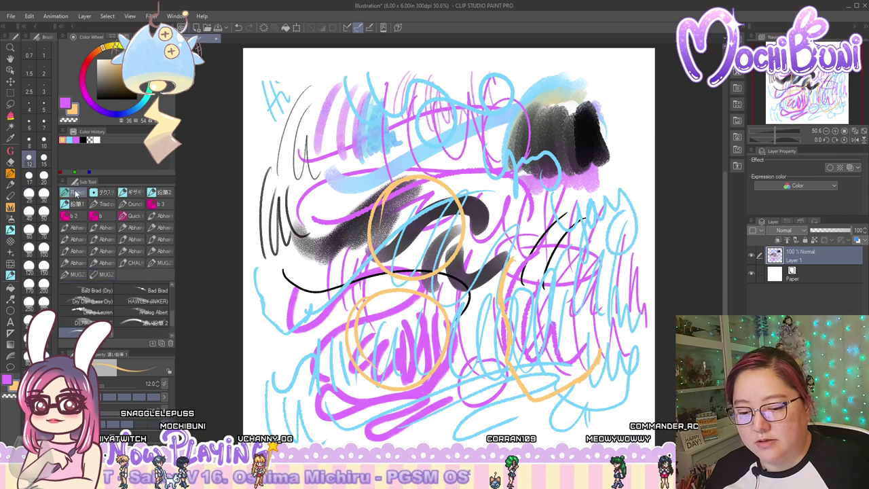
Move the テクスチャブラシ1 and ギザギザ鉛筆 brushes into the Reject Brushes group
{"action": "left_click", "coordinate": [104, 193]}
{"action": "left_click_drag", "start_coordinate": [110, 291], "coordinate": [84, 195]}
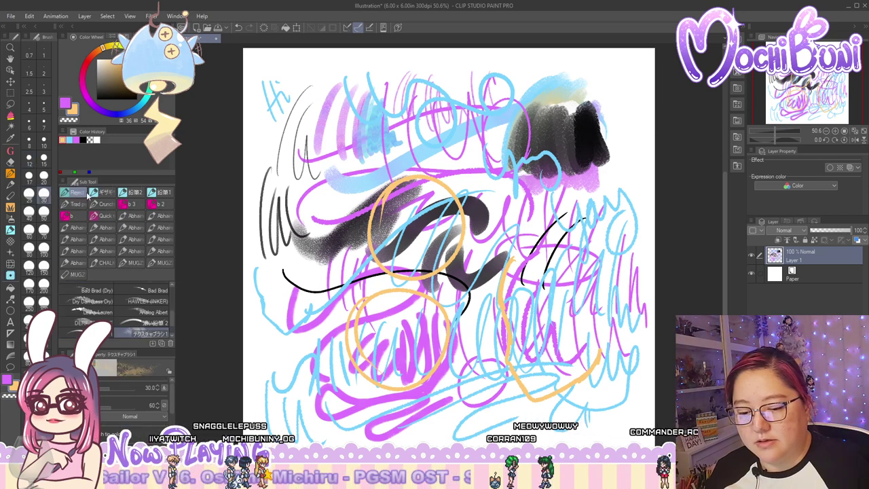
{"action": "left_click", "coordinate": [105, 193]}
{"action": "left_click_drag", "start_coordinate": [111, 290], "coordinate": [81, 189]}
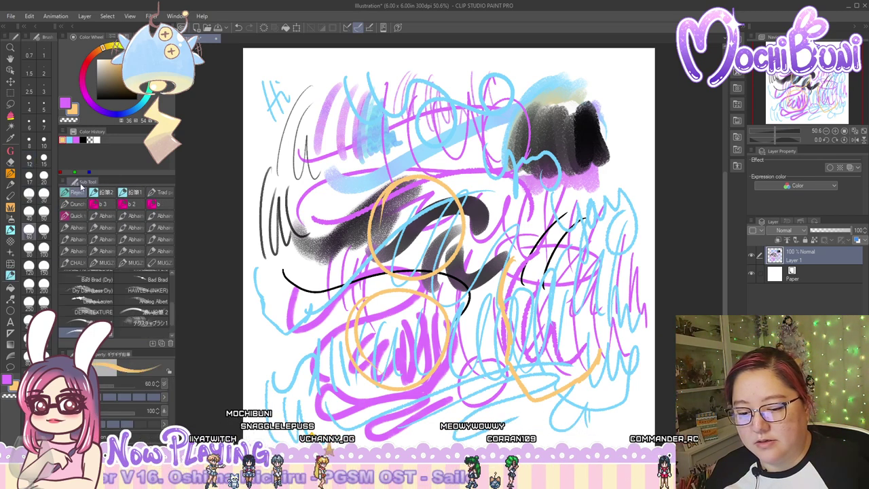
Move the 鉛筆2, 鉛筆1 and Triad pen brushes into the Reject Brushes group
{"action": "left_click", "coordinate": [104, 193]}
{"action": "left_click_drag", "start_coordinate": [108, 277], "coordinate": [78, 194]}
{"action": "left_click", "coordinate": [105, 194]}
{"action": "left_click_drag", "start_coordinate": [112, 281], "coordinate": [78, 195]}
Move the Crunchy G-Pen, b 3, b 2 and b brushes into the Reject Brushes group
{"action": "left_click", "coordinate": [103, 193]}
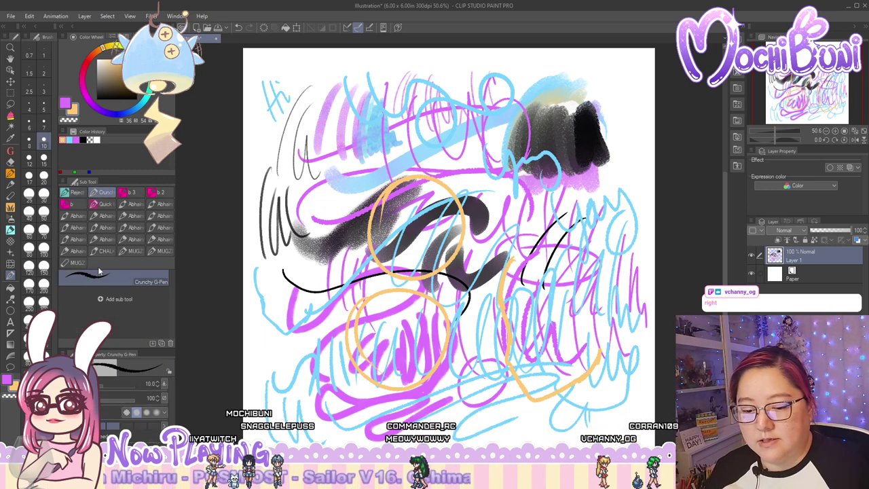
{"action": "left_click_drag", "start_coordinate": [99, 275], "coordinate": [75, 193]}
{"action": "left_click", "coordinate": [103, 193]}
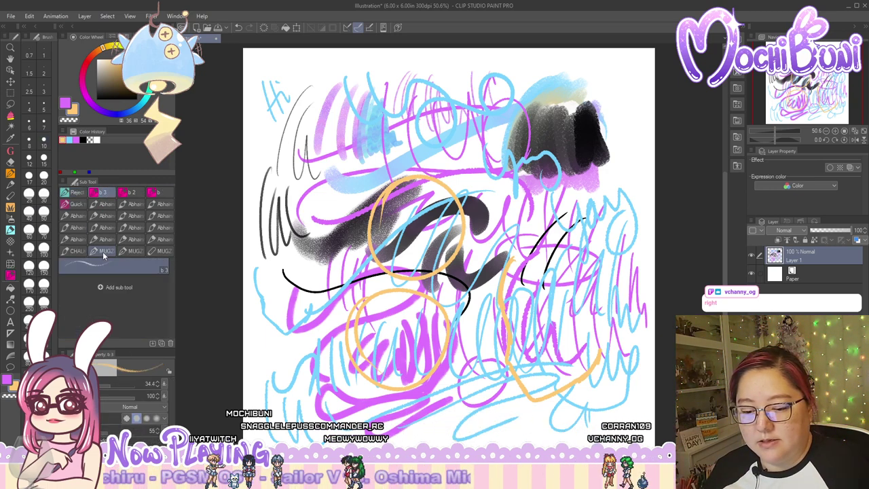
{"action": "left_click_drag", "start_coordinate": [103, 266], "coordinate": [75, 193]}
{"action": "left_click", "coordinate": [103, 193]}
{"action": "left_click_drag", "start_coordinate": [103, 265], "coordinate": [76, 194]}
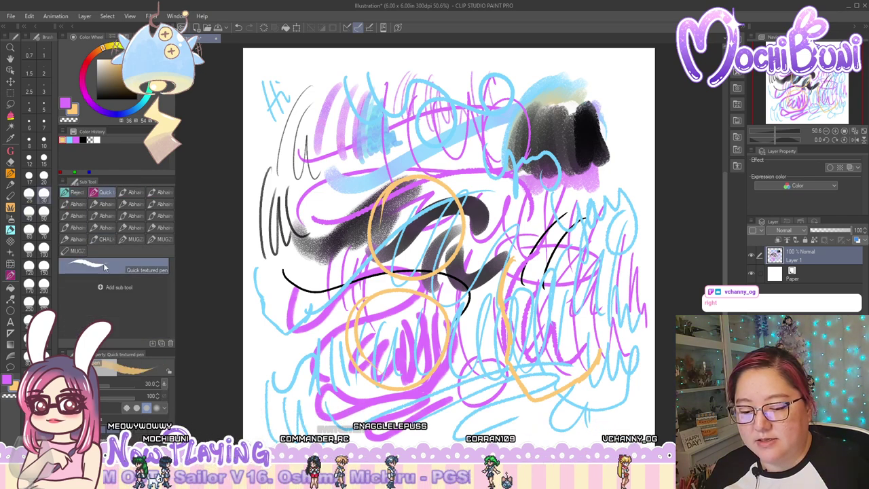
Move the Quick textured pen, Abhainn WATER, Abhainn WASH and Abhainn SMUDGE brushes into the Reject Brushes group
{"action": "left_click_drag", "start_coordinate": [103, 263], "coordinate": [76, 193]}
{"action": "left_click_drag", "start_coordinate": [100, 254], "coordinate": [77, 191]}
{"action": "left_click", "coordinate": [109, 192]}
{"action": "left_click_drag", "start_coordinate": [106, 254], "coordinate": [73, 193]}
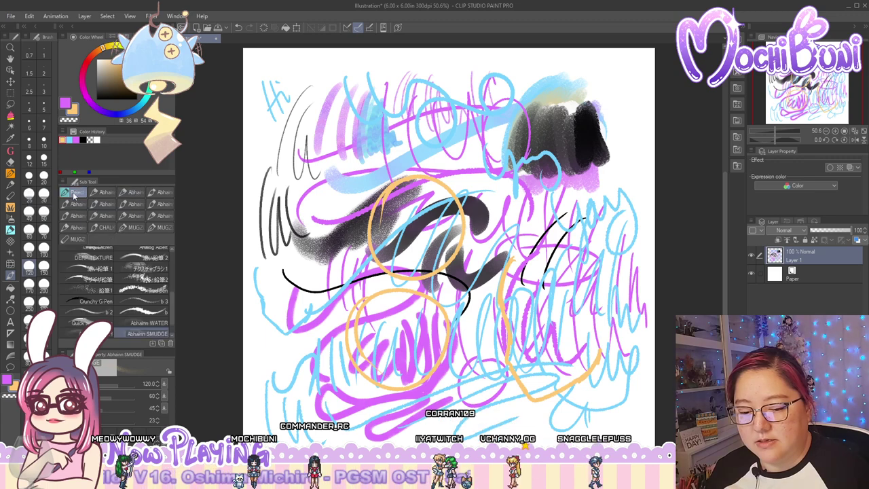
Move the Abhainn SAND, GRAIN, BLEND and WORN brushes into the Reject Brushes group
{"action": "left_click", "coordinate": [103, 194]}
{"action": "left_click_drag", "start_coordinate": [102, 252], "coordinate": [74, 194]}
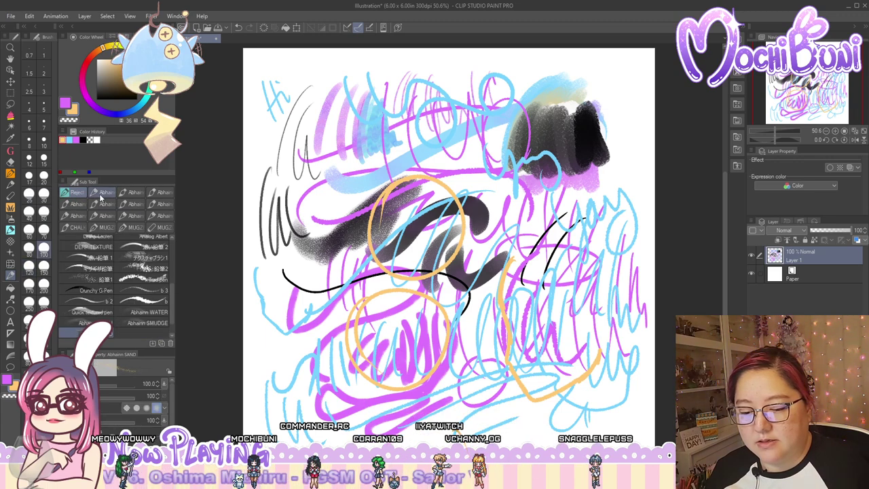
{"action": "left_click", "coordinate": [101, 193]}
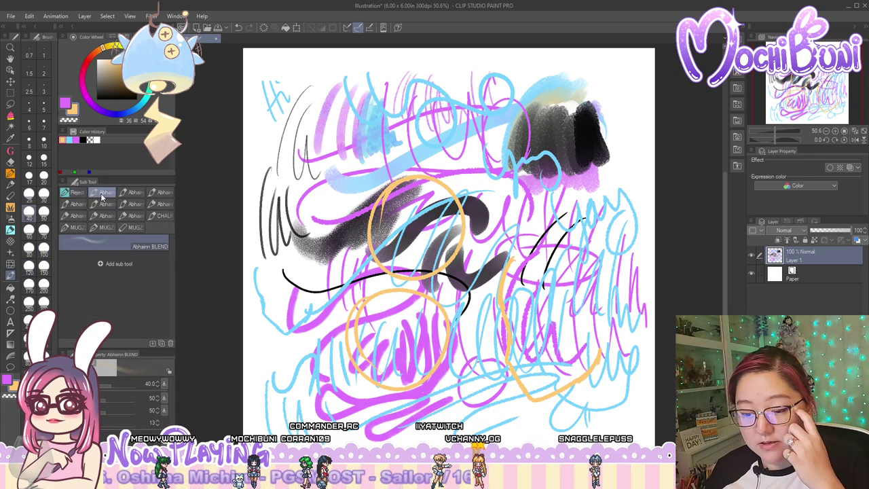
{"action": "left_click_drag", "start_coordinate": [96, 240], "coordinate": [78, 193]}
{"action": "left_click", "coordinate": [99, 193]}
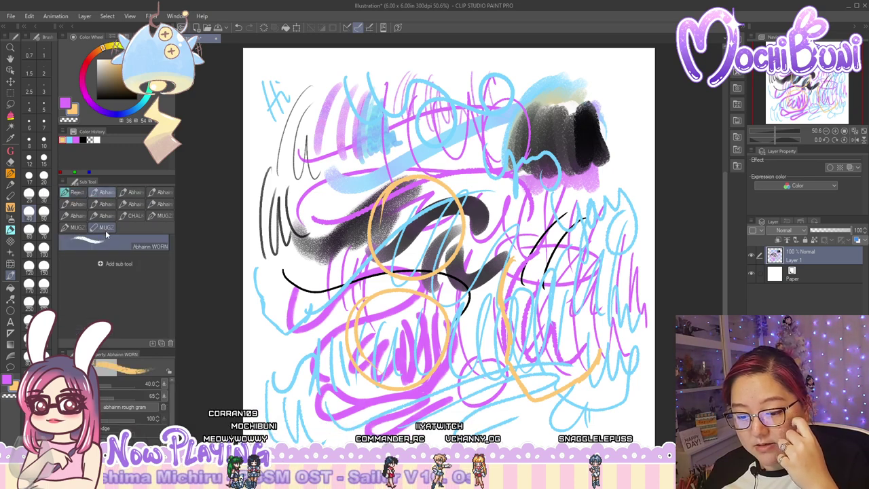
{"action": "left_click_drag", "start_coordinate": [106, 241], "coordinate": [78, 195]}
Move the Abhainn SMOOTH, ROUGH and LIGHT brushes into the Reject Brushes group
{"action": "left_click", "coordinate": [98, 194]}
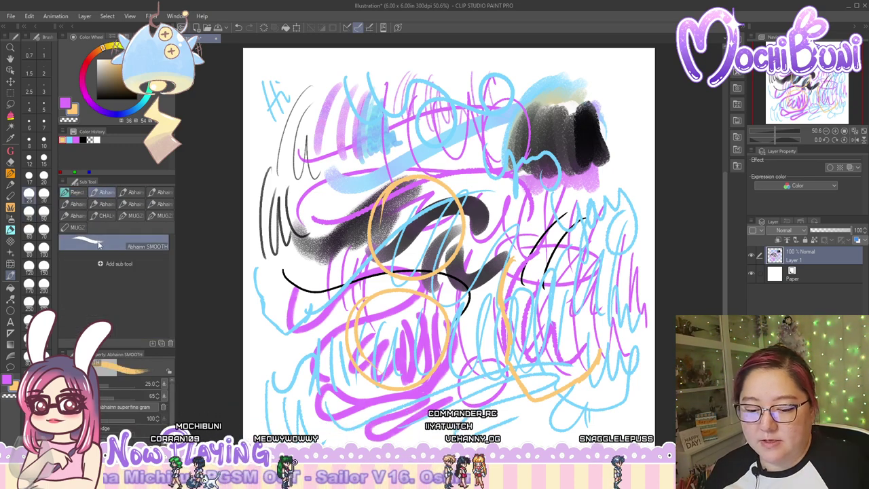
{"action": "left_click_drag", "start_coordinate": [98, 244], "coordinate": [73, 195]}
{"action": "left_click", "coordinate": [98, 193]}
{"action": "left_click_drag", "start_coordinate": [99, 238], "coordinate": [73, 196]}
{"action": "left_click", "coordinate": [99, 193]}
{"action": "left_click_drag", "start_coordinate": [98, 232], "coordinate": [72, 195]}
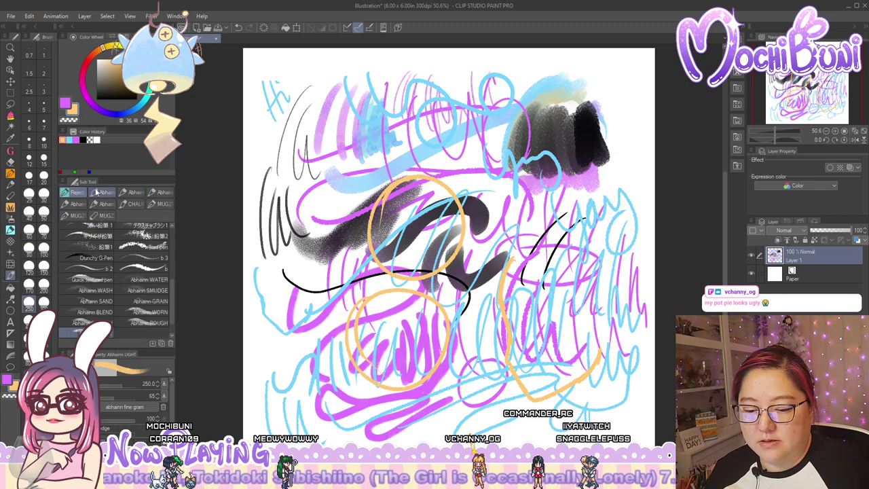
Move the Abhainn GRIME and Abhainn SOFT brushes into the Reject Brushes group
{"action": "left_click", "coordinate": [99, 192]}
{"action": "left_click_drag", "start_coordinate": [98, 227], "coordinate": [75, 193]}
{"action": "left_click", "coordinate": [98, 193]}
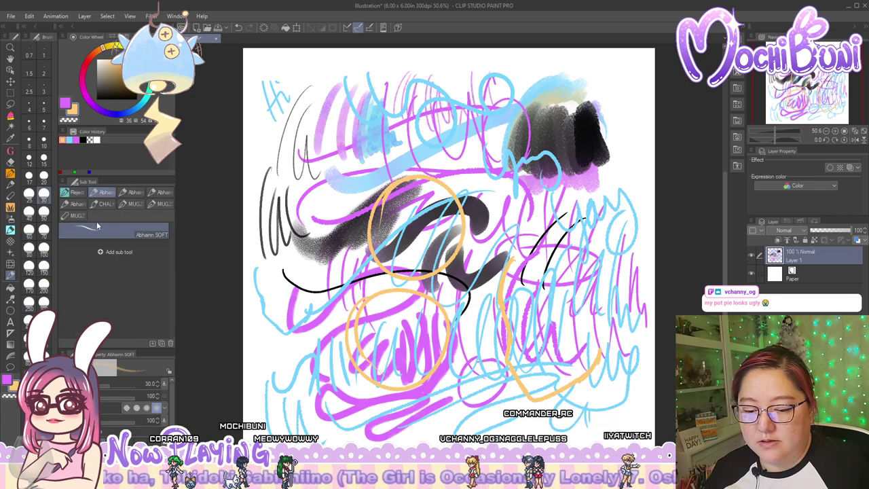
{"action": "left_click_drag", "start_coordinate": [96, 222], "coordinate": [85, 218]}
{"action": "left_click_drag", "start_coordinate": [77, 207], "coordinate": [76, 193]}
Move the Abhainn SHARP, GRIT and DUST brushes into the Reject Brushes group
{"action": "left_click", "coordinate": [104, 197]}
{"action": "left_click_drag", "start_coordinate": [104, 222], "coordinate": [78, 193]}
{"action": "left_click", "coordinate": [98, 194]}
{"action": "left_click", "coordinate": [108, 193]}
{"action": "left_click_drag", "start_coordinate": [100, 220], "coordinate": [74, 192]}
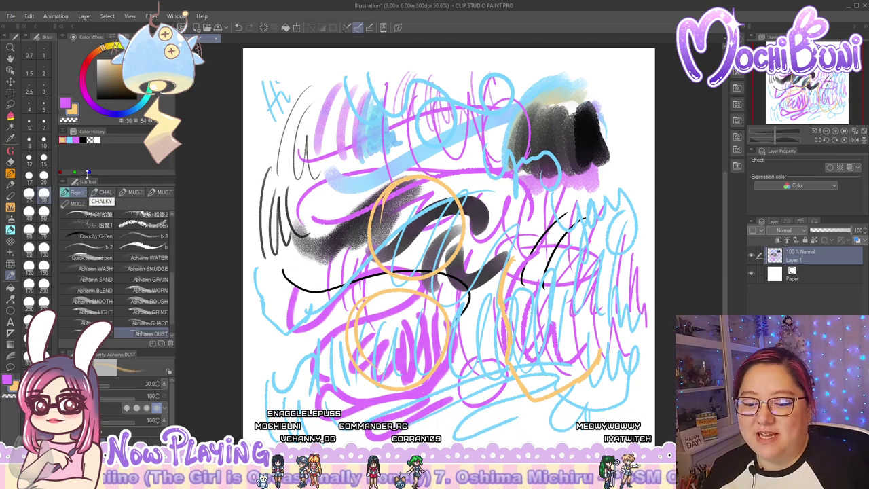
Move CHALKY, MUGZDRYCHALK and the remaining MUGZ brushes into Reject Brushes so it is the tool's only group
{"action": "left_click", "coordinate": [100, 193]}
{"action": "left_click_drag", "start_coordinate": [105, 220], "coordinate": [76, 194]}
{"action": "left_click", "coordinate": [104, 193]}
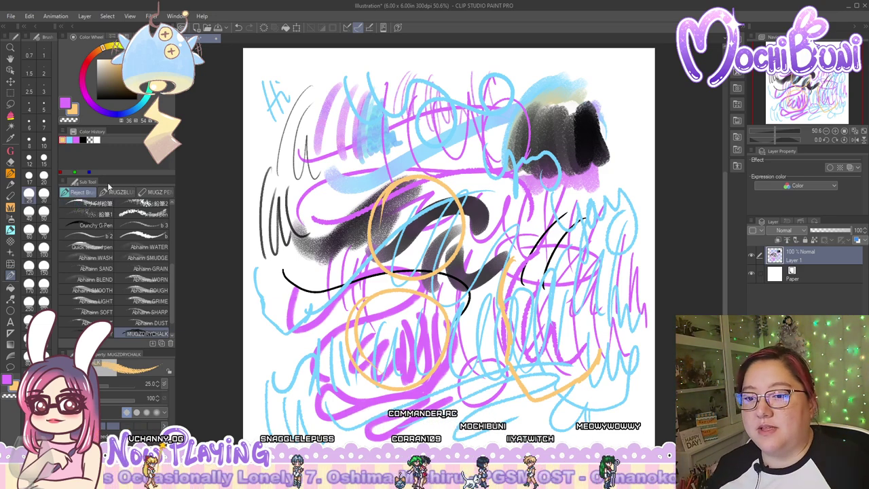
{"action": "mouse_move", "coordinate": [119, 192]}
{"action": "left_mouse_down"}
{"action": "mouse_move", "coordinate": [83, 193]}
{"action": "mouse_move", "coordinate": [97, 192]}
{"action": "left_mouse_up"}
{"action": "left_click", "coordinate": [144, 192]}
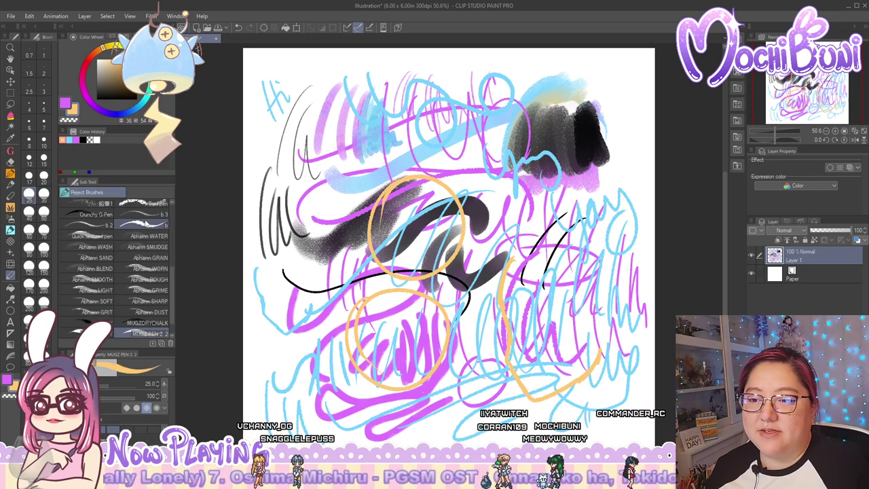
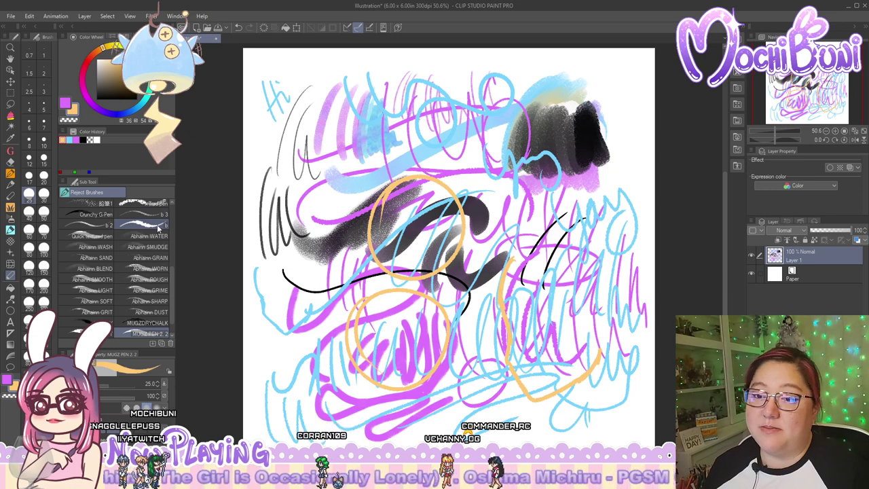
Switch to the G-pen tool's Coloring Brushes group and select the Krupuk Brush
{"action": "scroll", "coordinate": [146, 287], "scroll_direction": "up", "scroll_amount": 3}
{"action": "scroll", "coordinate": [147, 287], "scroll_direction": "up", "scroll_amount": 2}
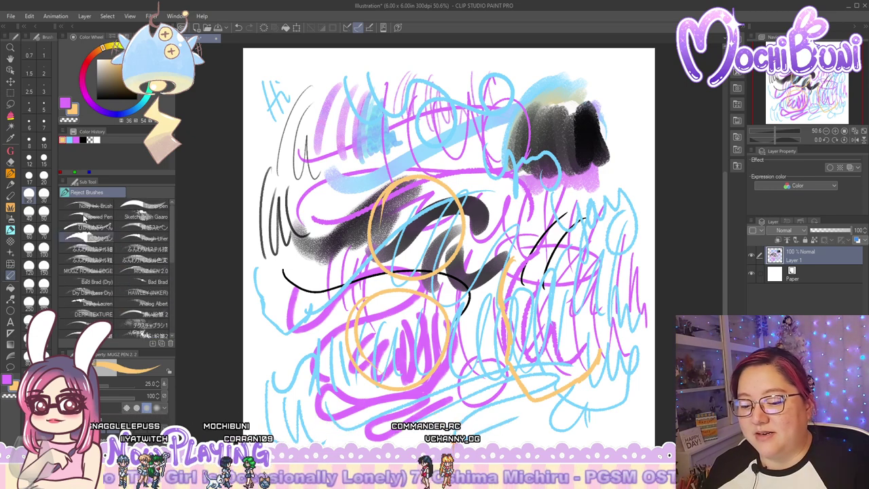
{"action": "left_click", "coordinate": [10, 153]}
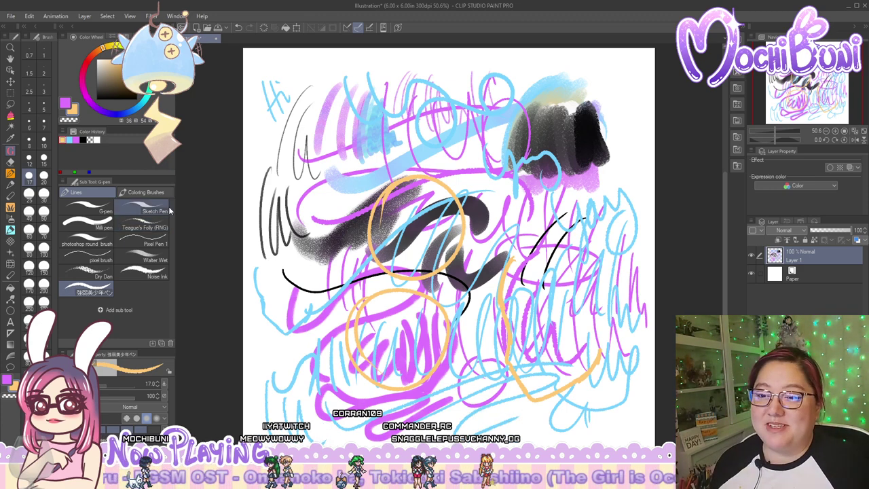
{"action": "left_click", "coordinate": [144, 192]}
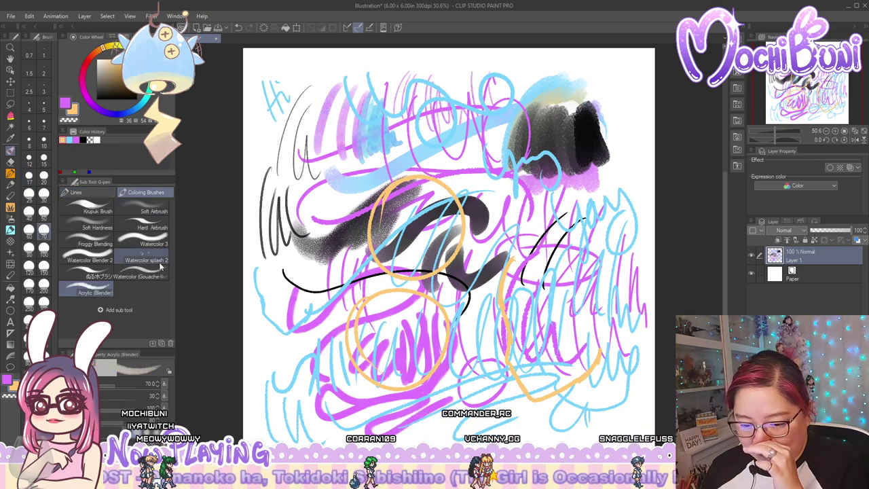
{"action": "left_click", "coordinate": [88, 211]}
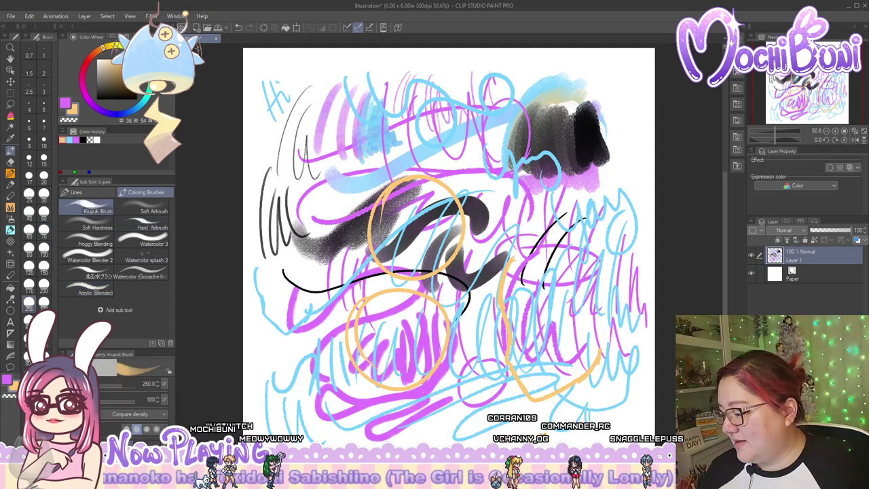
Delete the scribbled layer and add a new raster layer, keeping the Krupuk Brush from Coloring Brushes active
{"action": "key", "text": "Delete"}
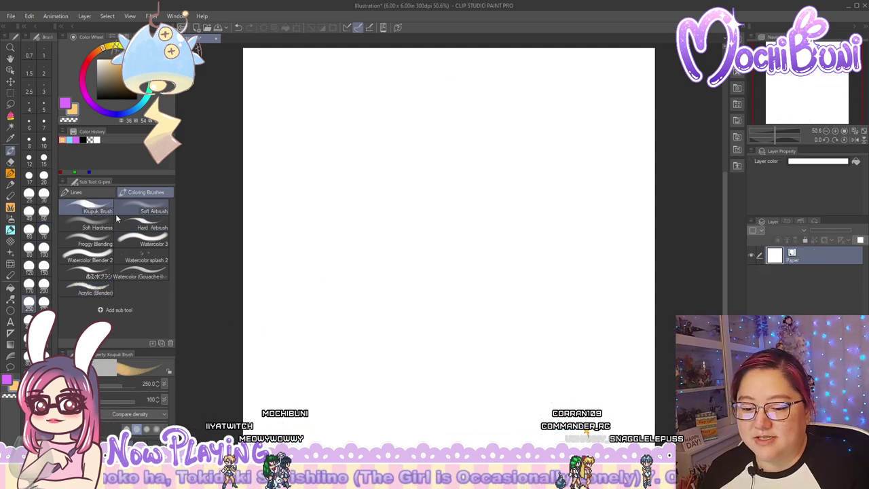
{"action": "left_click", "coordinate": [92, 194]}
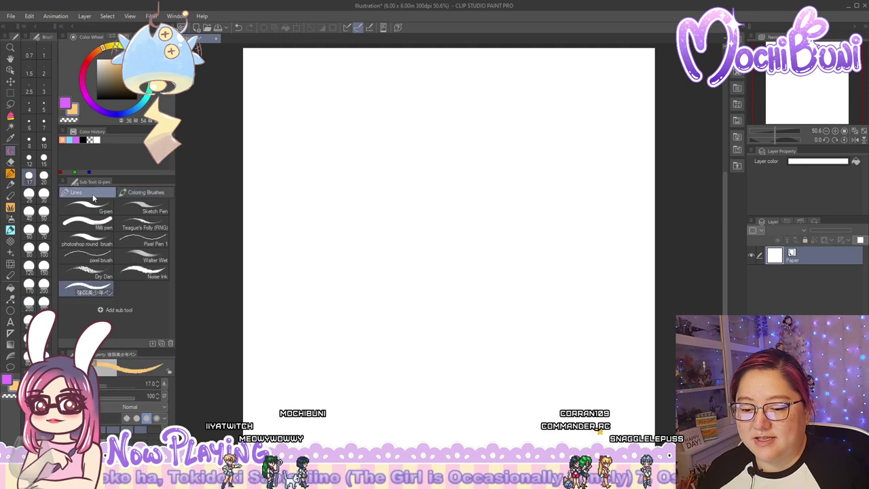
{"action": "left_click", "coordinate": [139, 194]}
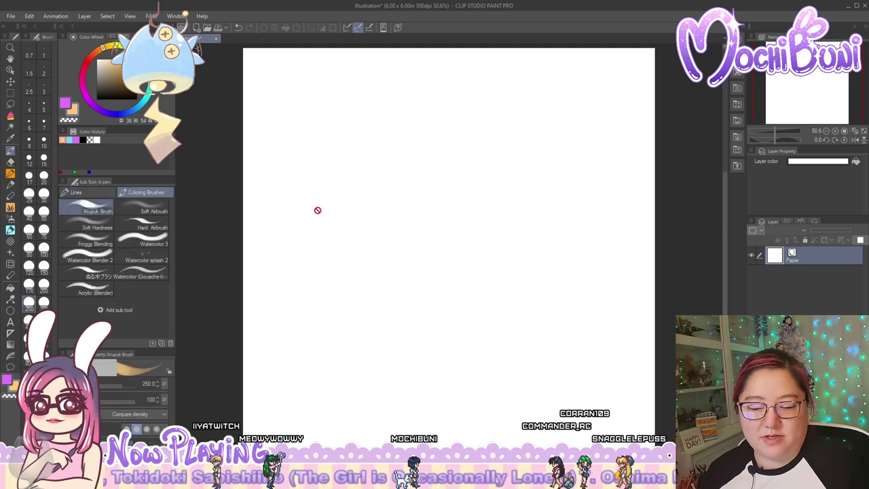
{"action": "key", "text": "ctrl+shift+n"}
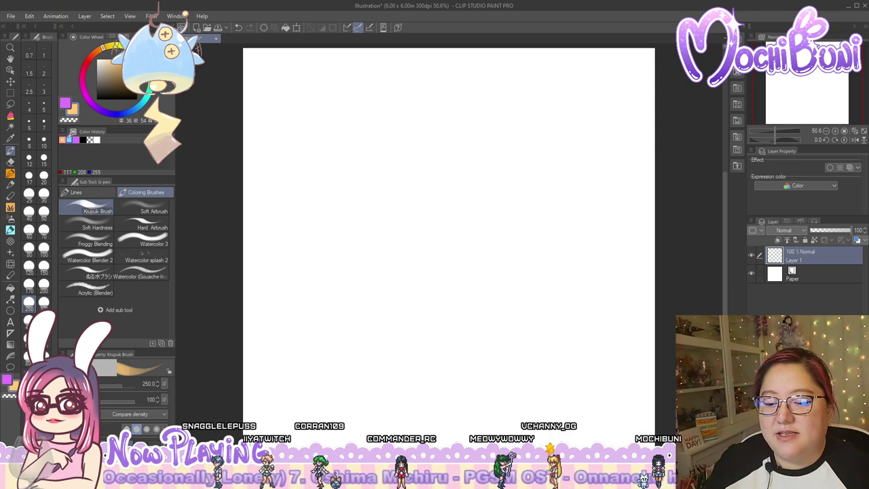
Fill most of the canvas with light-blue Krupuk Brush strokes and switch the drawing colour to purple
{"action": "mouse_move", "coordinate": [284, 150]}
{"action": "left_mouse_down"}
{"action": "mouse_move", "coordinate": [312, 153]}
{"action": "mouse_move", "coordinate": [385, 121]}
{"action": "mouse_move", "coordinate": [499, 100]}
{"action": "mouse_move", "coordinate": [478, 145]}
{"action": "mouse_move", "coordinate": [355, 209]}
{"action": "mouse_move", "coordinate": [347, 296]}
{"action": "mouse_move", "coordinate": [490, 208]}
{"action": "mouse_move", "coordinate": [573, 205]}
{"action": "mouse_move", "coordinate": [442, 293]}
{"action": "mouse_move", "coordinate": [405, 386]}
{"action": "mouse_move", "coordinate": [543, 285]}
{"action": "mouse_move", "coordinate": [596, 296]}
{"action": "mouse_move", "coordinate": [461, 357]}
{"action": "mouse_move", "coordinate": [385, 317]}
{"action": "mouse_move", "coordinate": [455, 188]}
{"action": "mouse_move", "coordinate": [515, 174]}
{"action": "mouse_move", "coordinate": [369, 281]}
{"action": "left_mouse_up"}
{"action": "mouse_move", "coordinate": [469, 323]}
{"action": "left_mouse_down"}
{"action": "mouse_move", "coordinate": [542, 160]}
{"action": "mouse_move", "coordinate": [351, 189]}
{"action": "mouse_move", "coordinate": [421, 129]}
{"action": "mouse_move", "coordinate": [515, 97]}
{"action": "mouse_move", "coordinate": [307, 167]}
{"action": "mouse_move", "coordinate": [337, 229]}
{"action": "mouse_move", "coordinate": [558, 148]}
{"action": "mouse_move", "coordinate": [413, 232]}
{"action": "mouse_move", "coordinate": [494, 249]}
{"action": "mouse_move", "coordinate": [586, 241]}
{"action": "mouse_move", "coordinate": [410, 328]}
{"action": "mouse_move", "coordinate": [466, 229]}
{"action": "mouse_move", "coordinate": [507, 342]}
{"action": "mouse_move", "coordinate": [460, 296]}
{"action": "left_mouse_up"}
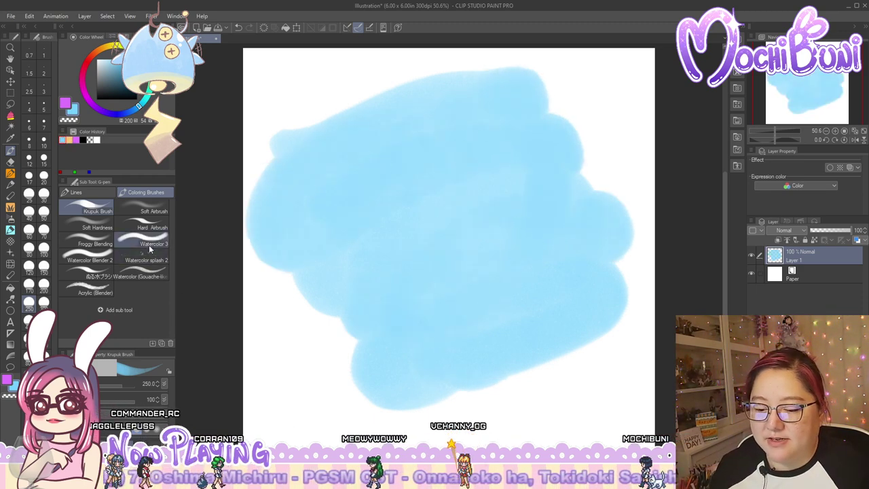
{"action": "left_click", "coordinate": [76, 139]}
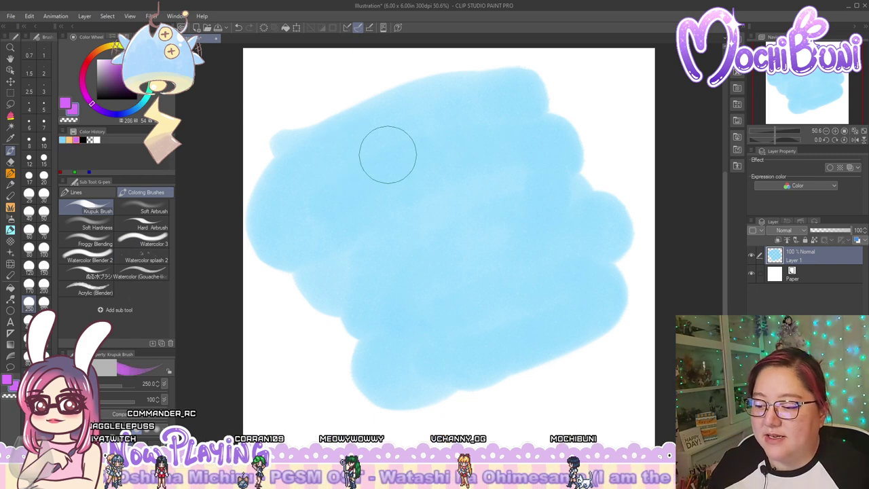
Try purple Krupuk Brush strokes over the blue area on the same layer and undo them
{"action": "mouse_move", "coordinate": [407, 169]}
{"action": "left_mouse_down"}
{"action": "mouse_move", "coordinate": [355, 180]}
{"action": "mouse_move", "coordinate": [525, 144]}
{"action": "mouse_move", "coordinate": [404, 227]}
{"action": "mouse_move", "coordinate": [477, 224]}
{"action": "mouse_move", "coordinate": [427, 283]}
{"action": "mouse_move", "coordinate": [545, 236]}
{"action": "mouse_move", "coordinate": [380, 277]}
{"action": "mouse_move", "coordinate": [415, 150]}
{"action": "left_mouse_up"}
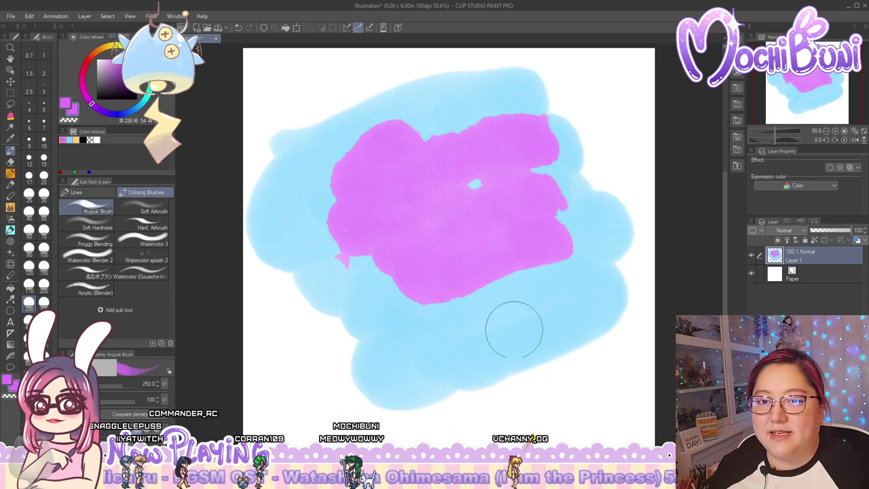
{"action": "key", "text": "ctrl+z"}
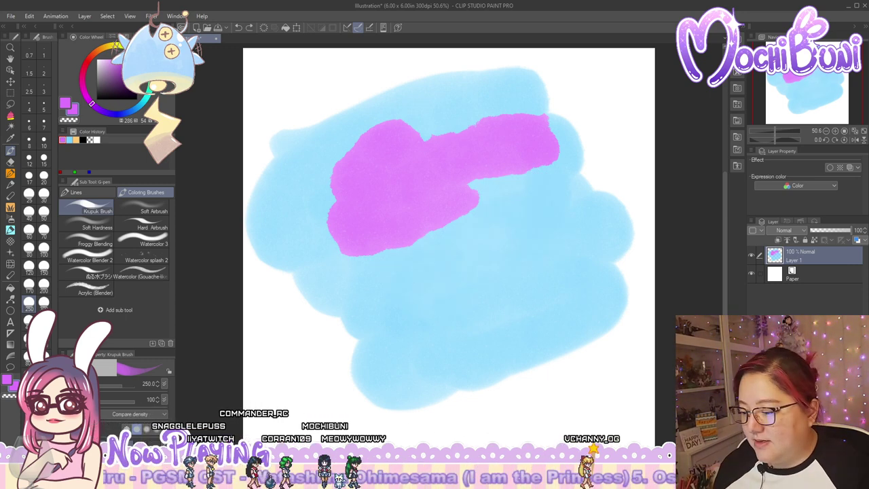
{"action": "key", "text": "ctrl+z"}
Add a new layer above the blue one and paint a purple zigzag on it with the Krupuk Brush
{"action": "key", "text": "ctrl+shift+n"}
{"action": "mouse_move", "coordinate": [425, 140]}
{"action": "left_mouse_down"}
{"action": "mouse_move", "coordinate": [370, 186]}
{"action": "mouse_move", "coordinate": [409, 229]}
{"action": "mouse_move", "coordinate": [563, 164]}
{"action": "mouse_move", "coordinate": [459, 253]}
{"action": "mouse_move", "coordinate": [436, 363]}
{"action": "mouse_move", "coordinate": [564, 269]}
{"action": "mouse_move", "coordinate": [444, 421]}
{"action": "left_mouse_up"}
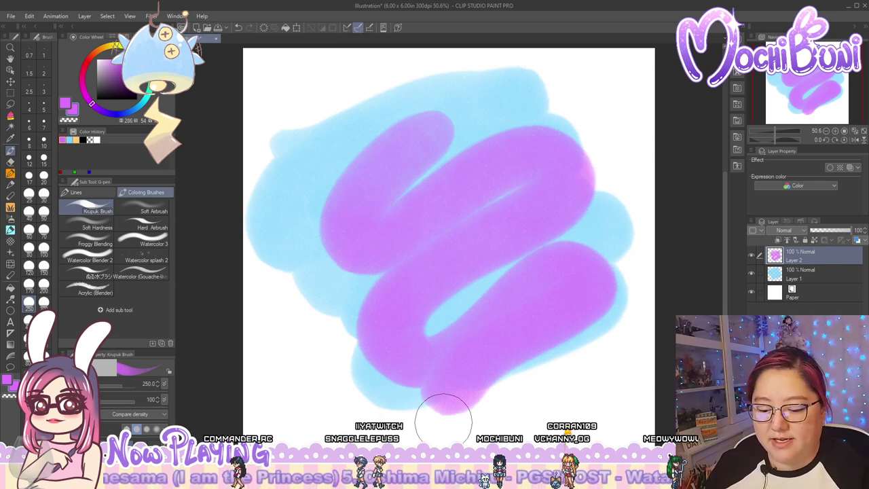
Set the Krupuk Brush's blending mode to Normal and paint overlapping purple strokes over the zigzag
{"action": "left_click", "coordinate": [164, 414]}
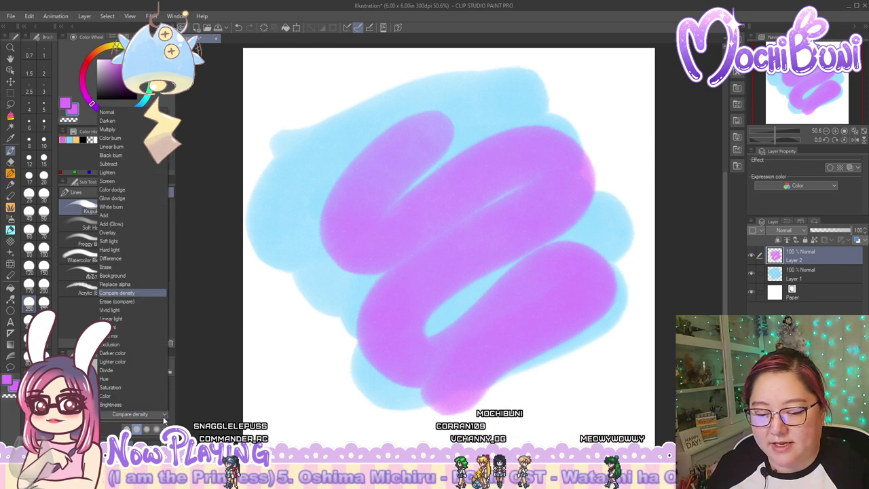
{"action": "left_click", "coordinate": [150, 121]}
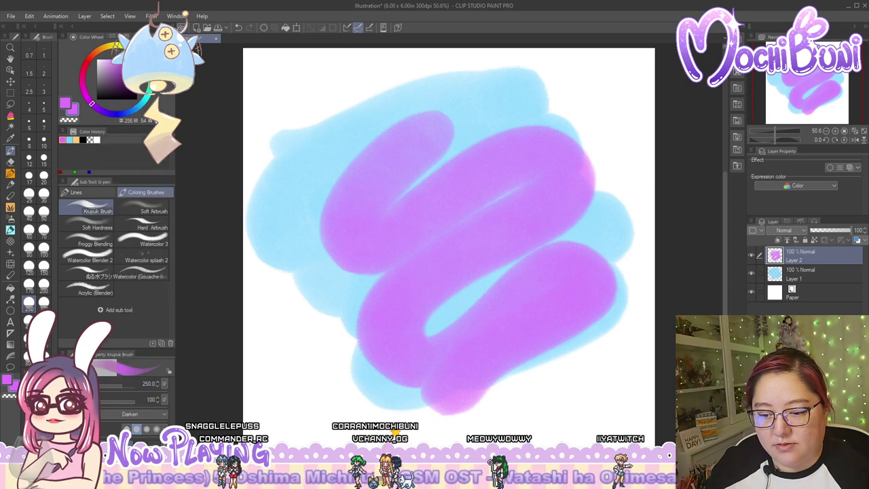
{"action": "left_click", "coordinate": [129, 414]}
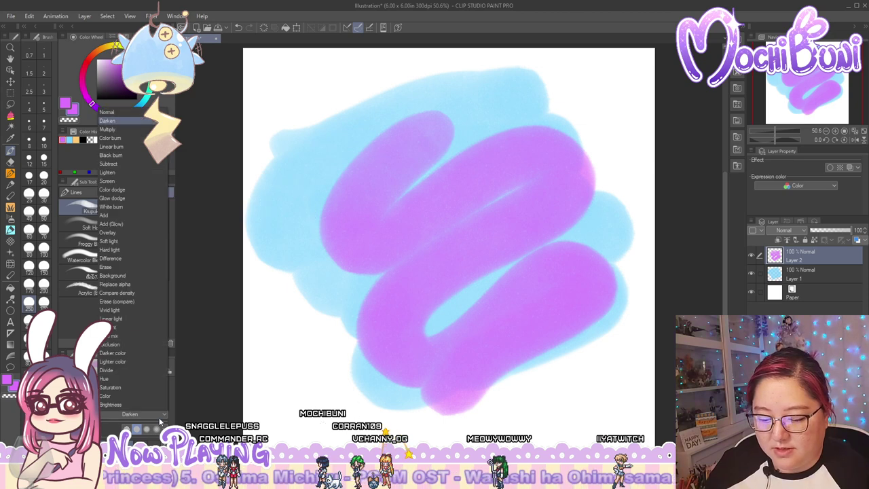
{"action": "left_click", "coordinate": [136, 113]}
{"action": "mouse_move", "coordinate": [340, 120]}
{"action": "left_mouse_down"}
{"action": "mouse_move", "coordinate": [346, 132]}
{"action": "mouse_move", "coordinate": [384, 132]}
{"action": "mouse_move", "coordinate": [369, 107]}
{"action": "mouse_move", "coordinate": [418, 128]}
{"action": "mouse_move", "coordinate": [485, 107]}
{"action": "mouse_move", "coordinate": [442, 204]}
{"action": "mouse_move", "coordinate": [537, 116]}
{"action": "mouse_move", "coordinate": [459, 386]}
{"action": "mouse_move", "coordinate": [568, 211]}
{"action": "mouse_move", "coordinate": [499, 393]}
{"action": "mouse_move", "coordinate": [448, 315]}
{"action": "mouse_move", "coordinate": [488, 194]}
{"action": "mouse_move", "coordinate": [475, 135]}
{"action": "mouse_move", "coordinate": [460, 188]}
{"action": "mouse_move", "coordinate": [402, 301]}
{"action": "mouse_move", "coordinate": [450, 309]}
{"action": "left_mouse_up"}
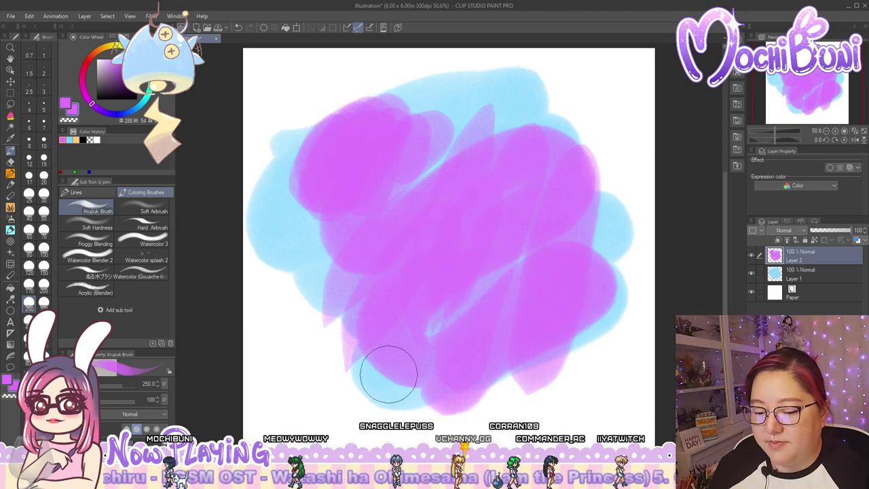
Set the Krupuk Brush's blending mode to Compare density and paint more purple strokes across the blotch
{"action": "left_click", "coordinate": [163, 414]}
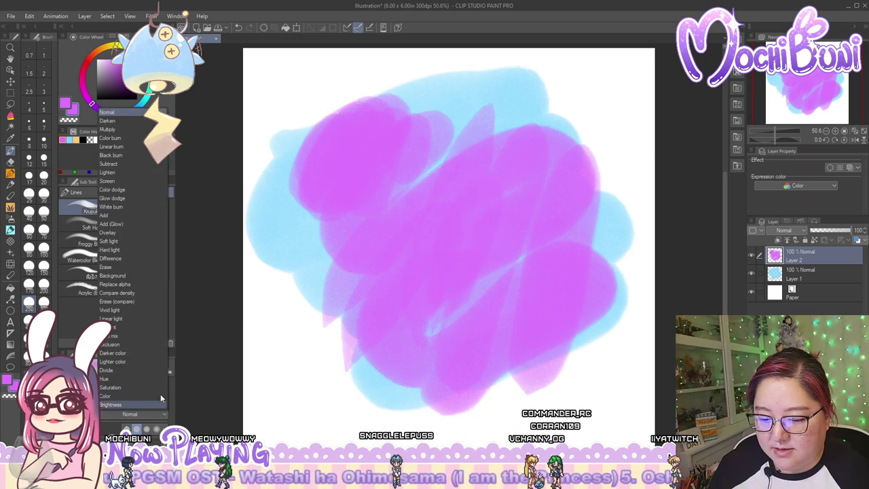
{"action": "left_click", "coordinate": [148, 294]}
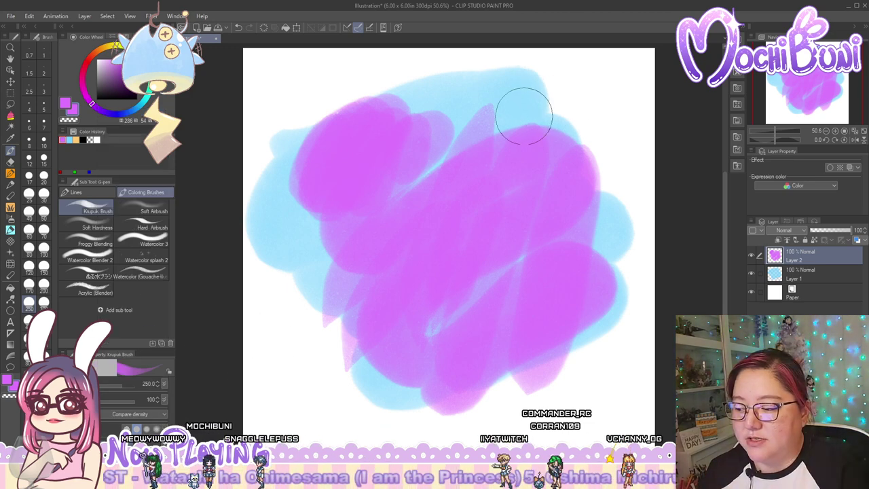
{"action": "mouse_move", "coordinate": [526, 119]}
{"action": "left_mouse_down"}
{"action": "mouse_move", "coordinate": [488, 136]}
{"action": "mouse_move", "coordinate": [544, 123]}
{"action": "mouse_move", "coordinate": [520, 121]}
{"action": "mouse_move", "coordinate": [473, 145]}
{"action": "mouse_move", "coordinate": [488, 130]}
{"action": "mouse_move", "coordinate": [391, 205]}
{"action": "left_mouse_up"}
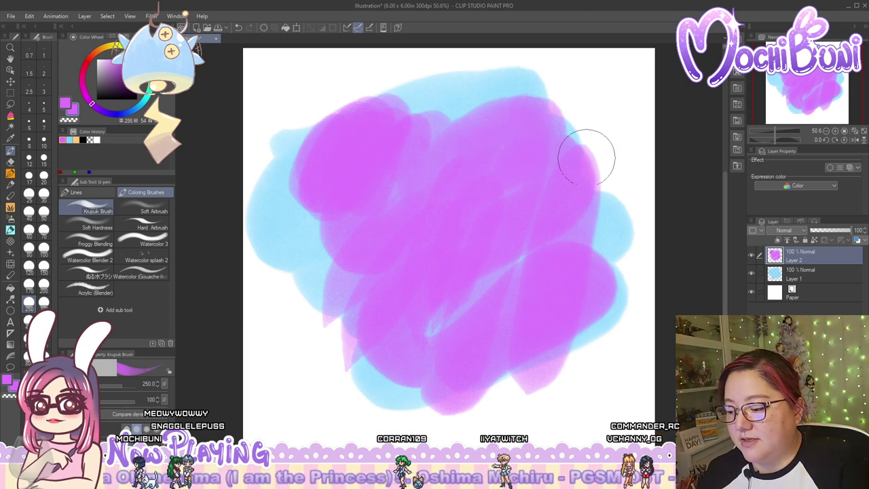
{"action": "mouse_move", "coordinate": [587, 158]}
{"action": "left_mouse_down"}
{"action": "mouse_move", "coordinate": [609, 177]}
{"action": "mouse_move", "coordinate": [607, 259]}
{"action": "mouse_move", "coordinate": [581, 353]}
{"action": "left_mouse_up"}
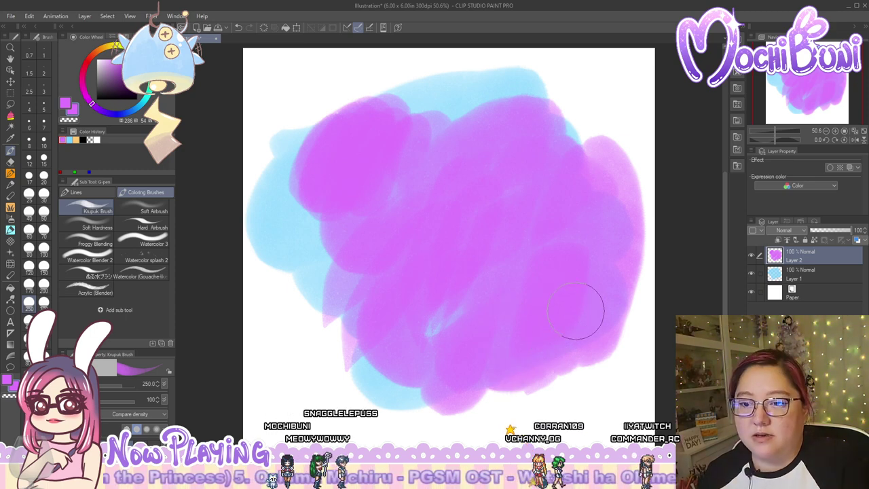
Finish the purple Krupuk Brush strokes across the blotch's lower middle and try selecting the Soft Airbrush and Soft Hardness brushes
{"action": "mouse_move", "coordinate": [472, 325]}
{"action": "left_mouse_down"}
{"action": "mouse_move", "coordinate": [425, 341]}
{"action": "mouse_move", "coordinate": [478, 295]}
{"action": "mouse_move", "coordinate": [411, 355]}
{"action": "mouse_move", "coordinate": [375, 329]}
{"action": "mouse_move", "coordinate": [414, 367]}
{"action": "mouse_move", "coordinate": [435, 348]}
{"action": "left_mouse_up"}
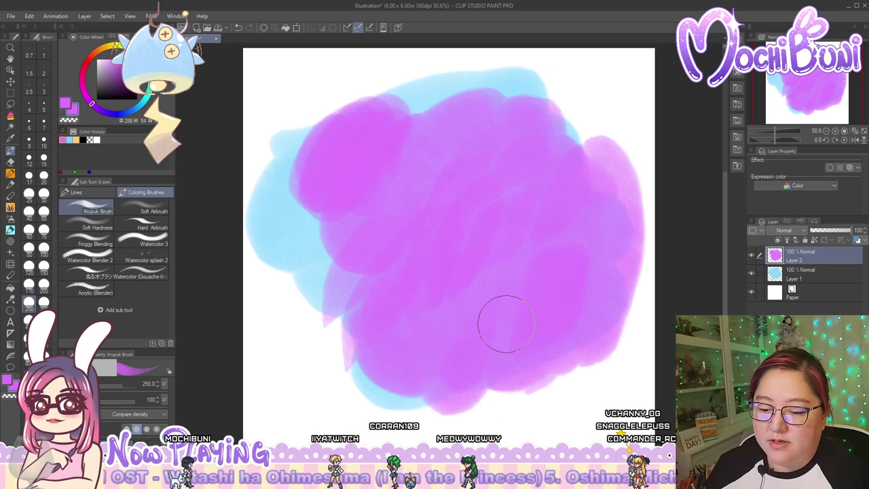
{"action": "left_click", "coordinate": [165, 213]}
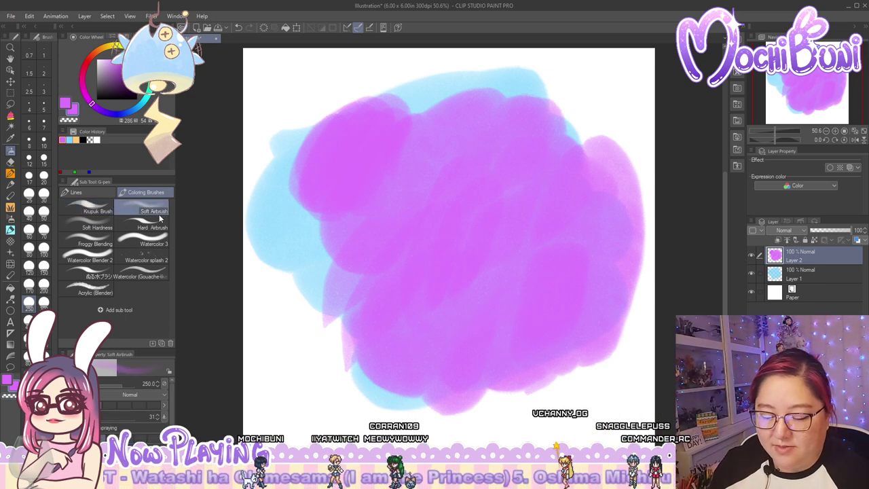
{"action": "left_click", "coordinate": [97, 227]}
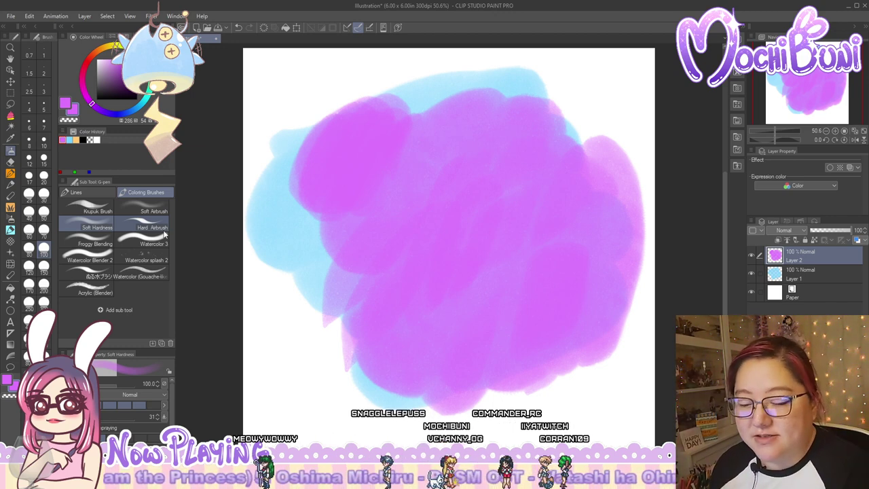
Blend the purple blotch's left edge with the Froggy Blending brush, using orange on the upper part and transparent color below it
{"action": "left_click", "coordinate": [90, 241]}
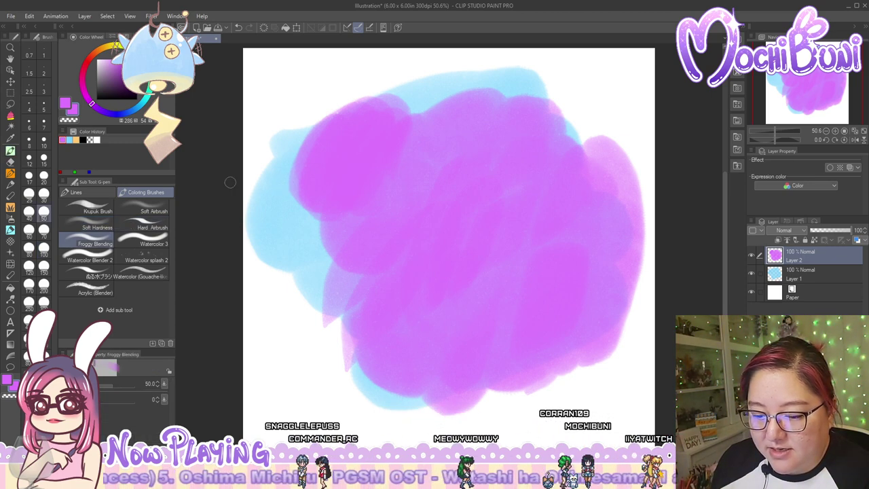
{"action": "left_click", "coordinate": [87, 138]}
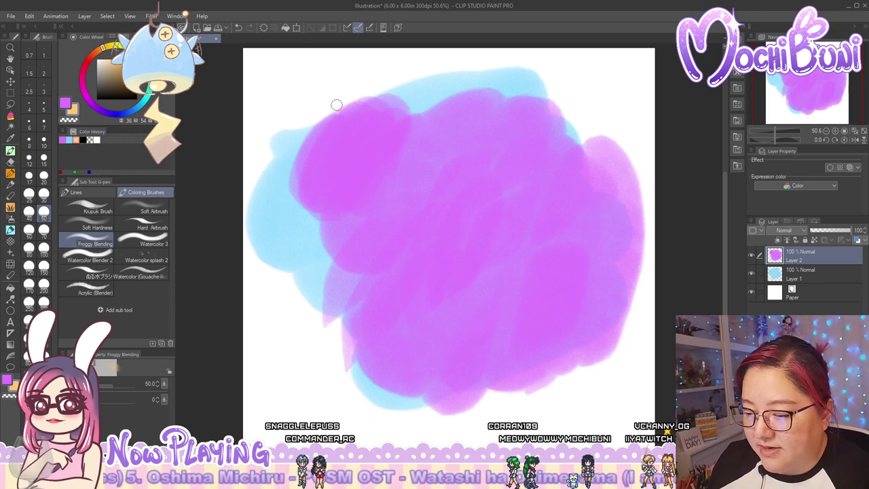
{"action": "left_click_drag", "start_coordinate": [313, 133], "coordinate": [293, 185]}
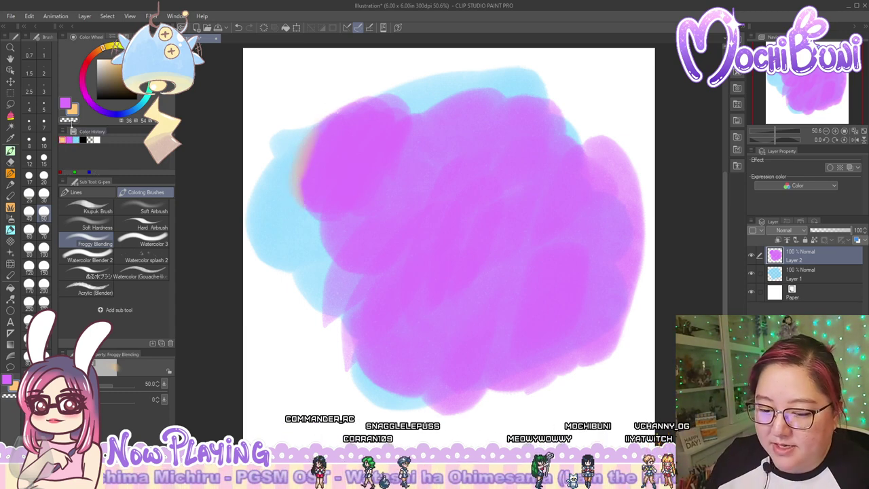
{"action": "left_click_drag", "start_coordinate": [84, 127], "coordinate": [83, 124]}
{"action": "left_click_drag", "start_coordinate": [313, 216], "coordinate": [321, 238]}
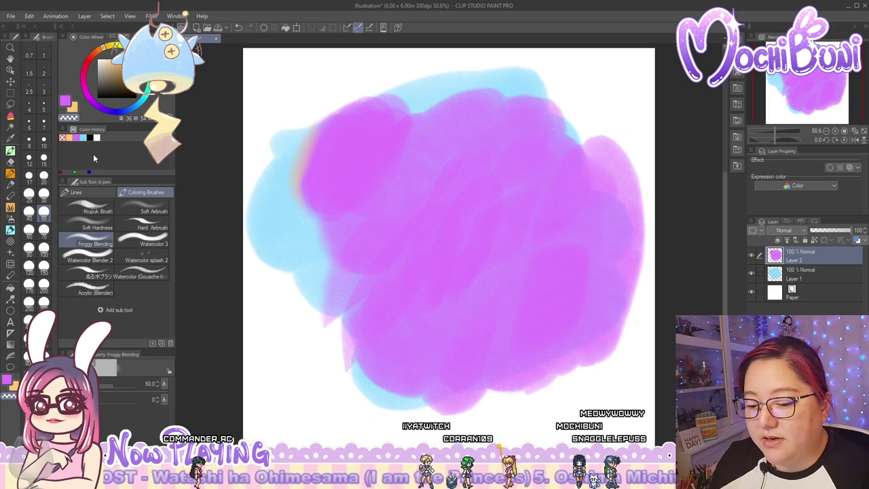
Use Froggy Blending with blue along the blotch's upper edge, and with orange and transparent color at its lower-left edge
{"action": "left_click", "coordinate": [83, 137]}
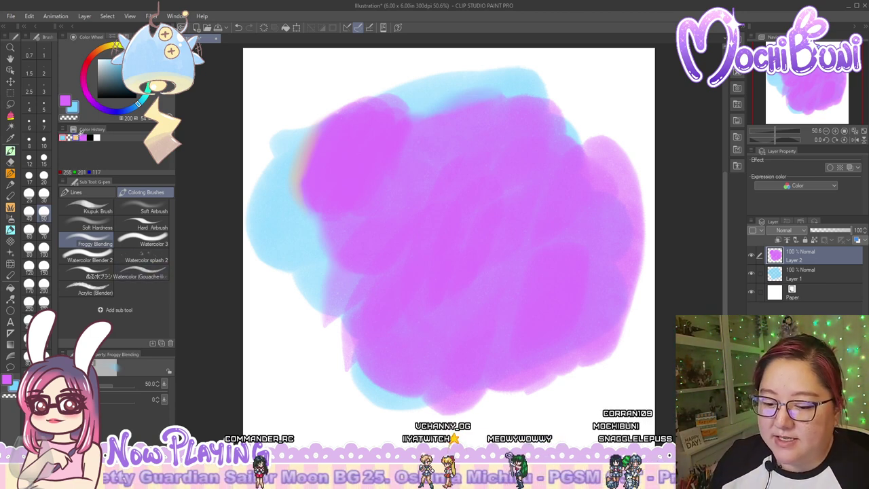
{"action": "left_click", "coordinate": [76, 137]}
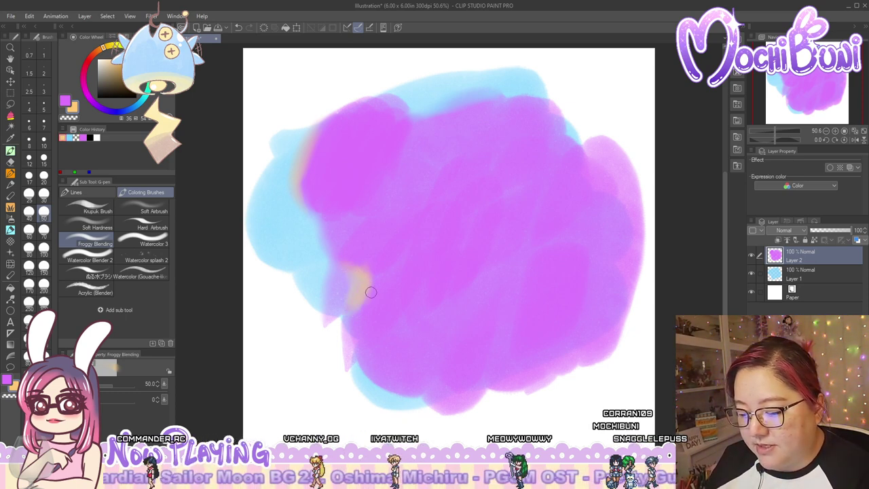
{"action": "left_click", "coordinate": [77, 137]}
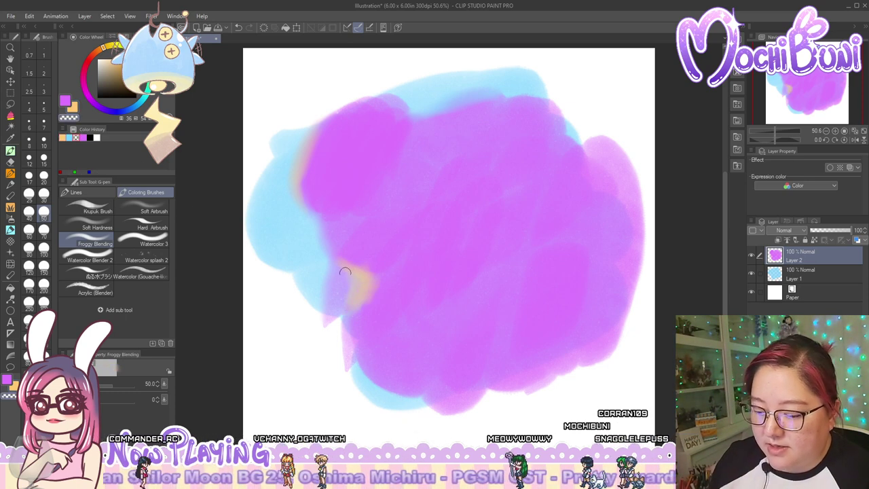
{"action": "mouse_move", "coordinate": [344, 271]}
{"action": "left_mouse_down"}
{"action": "mouse_move", "coordinate": [341, 310]}
{"action": "mouse_move", "coordinate": [323, 291]}
{"action": "mouse_move", "coordinate": [324, 299]}
{"action": "left_mouse_up"}
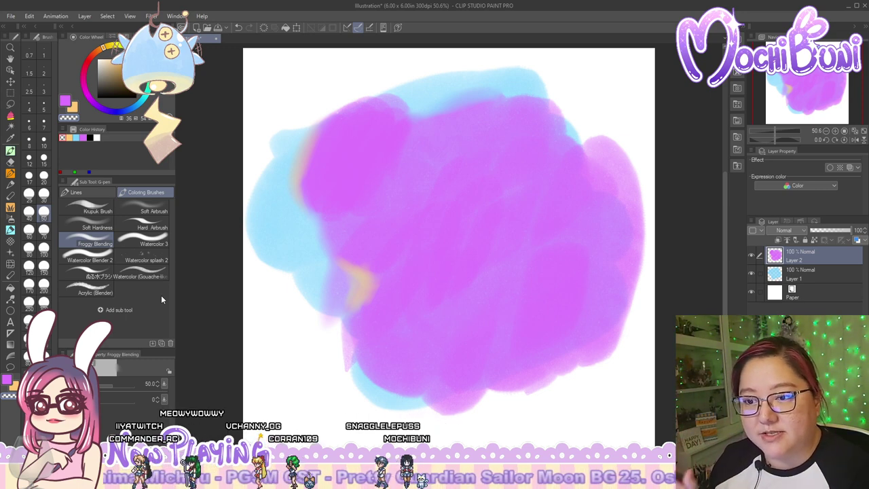
Paint a large blue patch over the middle of the purple blotch with the Watercolor 3 brush
{"action": "left_click", "coordinate": [146, 243]}
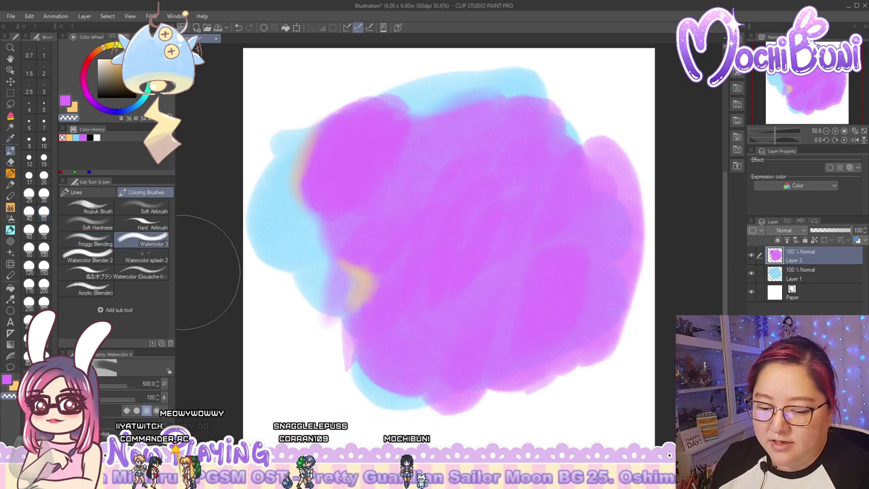
{"action": "left_click", "coordinate": [75, 137]}
{"action": "mouse_move", "coordinate": [400, 153]}
{"action": "left_mouse_down"}
{"action": "mouse_move", "coordinate": [401, 173]}
{"action": "mouse_move", "coordinate": [410, 163]}
{"action": "left_mouse_up"}
{"action": "left_click_drag", "start_coordinate": [513, 152], "coordinate": [507, 170]}
{"action": "mouse_move", "coordinate": [472, 241]}
{"action": "left_mouse_down"}
{"action": "mouse_move", "coordinate": [509, 278]}
{"action": "mouse_move", "coordinate": [539, 265]}
{"action": "mouse_move", "coordinate": [540, 227]}
{"action": "mouse_move", "coordinate": [503, 212]}
{"action": "mouse_move", "coordinate": [475, 217]}
{"action": "mouse_move", "coordinate": [460, 207]}
{"action": "mouse_move", "coordinate": [408, 247]}
{"action": "mouse_move", "coordinate": [467, 161]}
{"action": "mouse_move", "coordinate": [501, 209]}
{"action": "mouse_move", "coordinate": [498, 269]}
{"action": "mouse_move", "coordinate": [473, 283]}
{"action": "mouse_move", "coordinate": [444, 249]}
{"action": "mouse_move", "coordinate": [452, 226]}
{"action": "mouse_move", "coordinate": [421, 177]}
{"action": "mouse_move", "coordinate": [368, 213]}
{"action": "mouse_move", "coordinate": [430, 202]}
{"action": "mouse_move", "coordinate": [434, 245]}
{"action": "mouse_move", "coordinate": [495, 243]}
{"action": "left_mouse_up"}
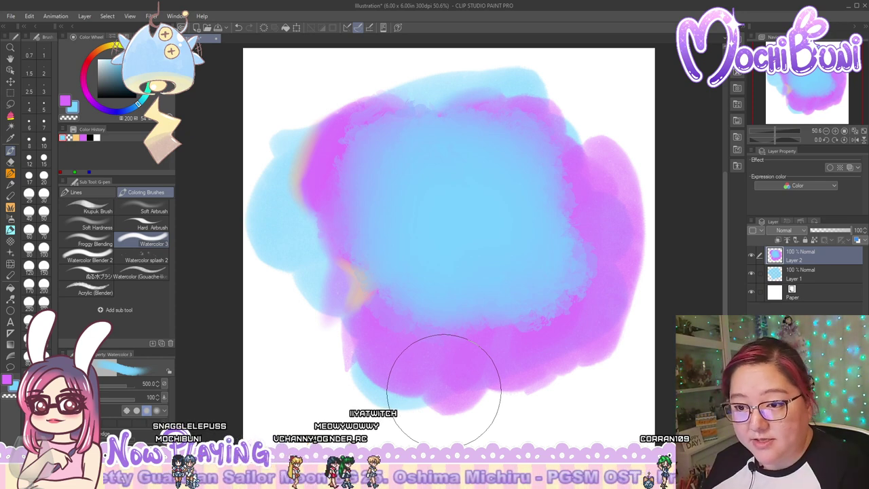
Blend the blue patch's upper and left edges with Watercolor Blender 2, using blue and transparent color
{"action": "left_click", "coordinate": [101, 258]}
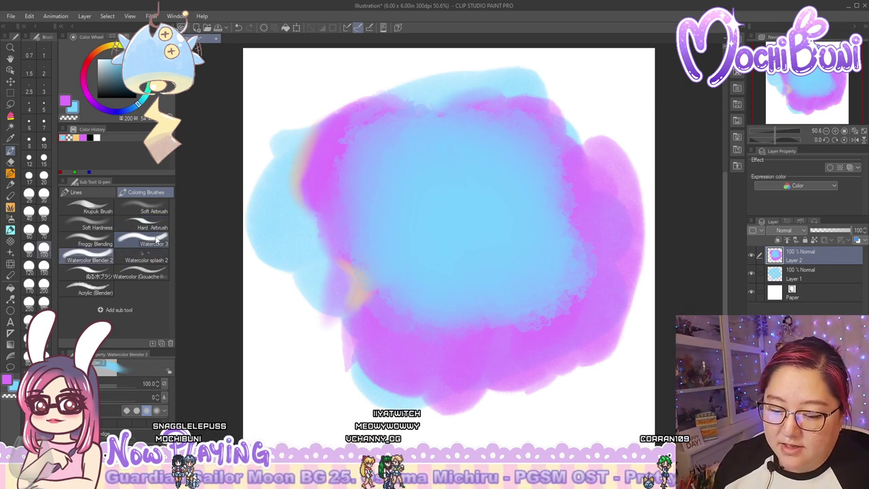
{"action": "left_click_drag", "start_coordinate": [488, 104], "coordinate": [477, 101]}
{"action": "left_click_drag", "start_coordinate": [377, 126], "coordinate": [335, 212]}
{"action": "mouse_move", "coordinate": [347, 129]}
{"action": "left_mouse_down"}
{"action": "mouse_move", "coordinate": [361, 184]}
{"action": "mouse_move", "coordinate": [356, 229]}
{"action": "mouse_move", "coordinate": [335, 234]}
{"action": "mouse_move", "coordinate": [334, 134]}
{"action": "mouse_move", "coordinate": [365, 180]}
{"action": "mouse_move", "coordinate": [362, 250]}
{"action": "mouse_move", "coordinate": [353, 260]}
{"action": "mouse_move", "coordinate": [354, 177]}
{"action": "left_mouse_up"}
{"action": "left_click", "coordinate": [68, 138]}
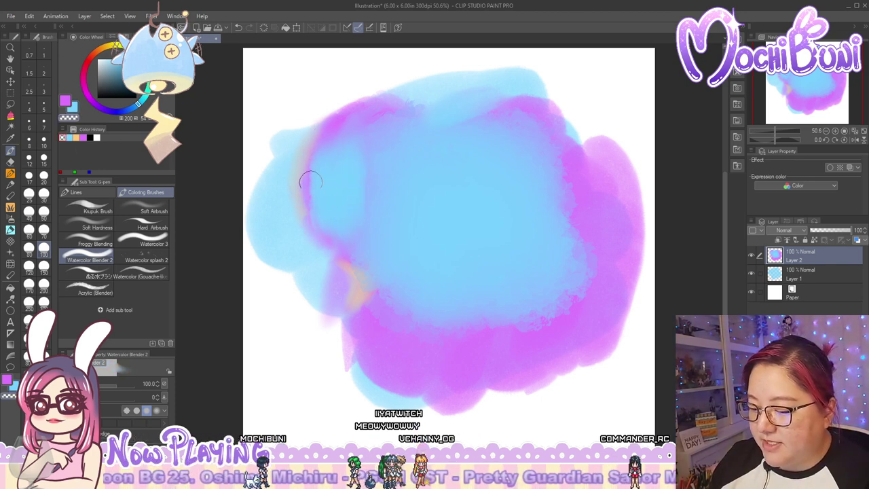
{"action": "mouse_move", "coordinate": [306, 188]}
{"action": "left_mouse_down"}
{"action": "mouse_move", "coordinate": [326, 241]}
{"action": "mouse_move", "coordinate": [339, 242]}
{"action": "mouse_move", "coordinate": [381, 302]}
{"action": "mouse_move", "coordinate": [388, 292]}
{"action": "mouse_move", "coordinate": [442, 334]}
{"action": "mouse_move", "coordinate": [550, 280]}
{"action": "mouse_move", "coordinate": [579, 292]}
{"action": "mouse_move", "coordinate": [590, 272]}
{"action": "left_mouse_up"}
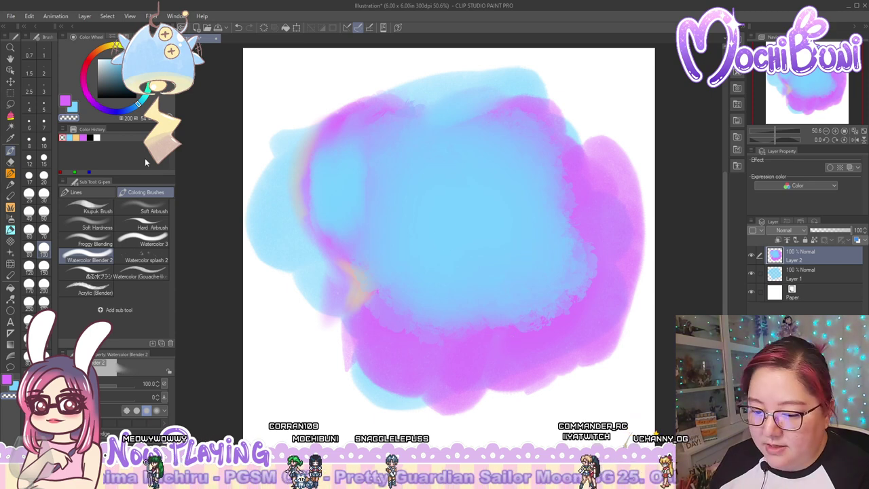
Blend the blue patch's lower-right edge with Watercolor Blender 2, using purple and transparent color
{"action": "left_click", "coordinate": [83, 138]}
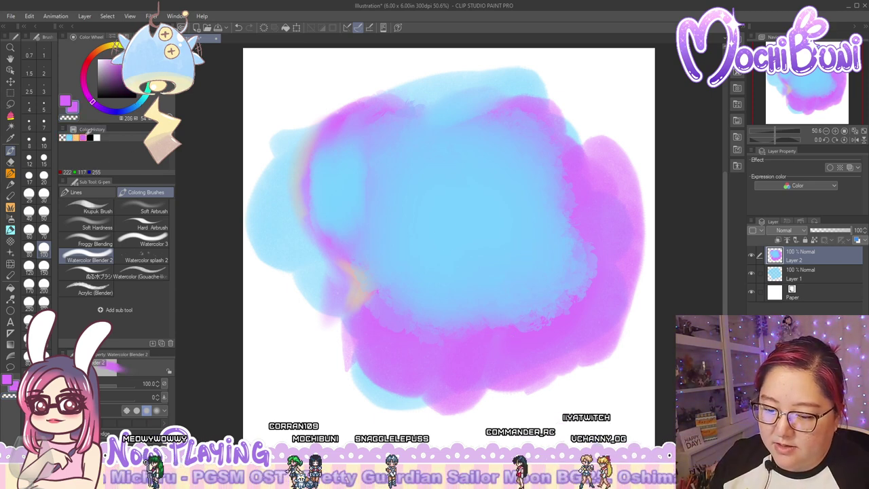
{"action": "mouse_move", "coordinate": [581, 261]}
{"action": "left_mouse_down"}
{"action": "mouse_move", "coordinate": [565, 301]}
{"action": "mouse_move", "coordinate": [516, 315]}
{"action": "mouse_move", "coordinate": [531, 296]}
{"action": "left_mouse_up"}
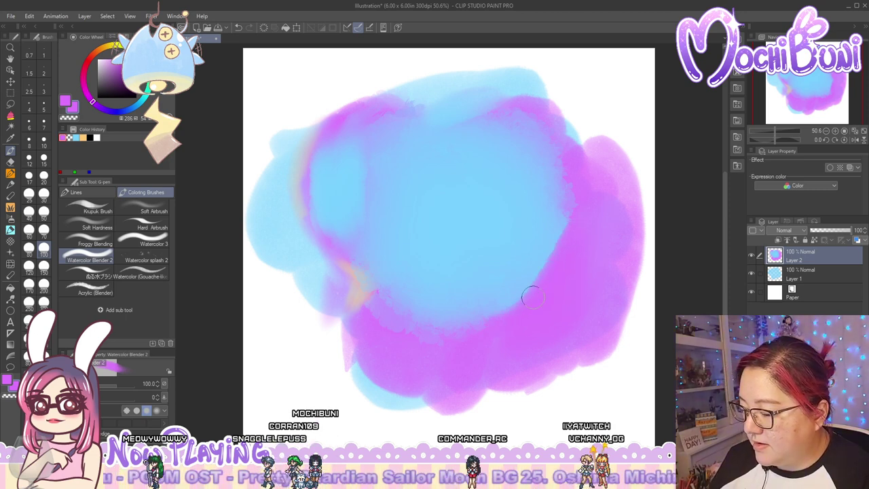
{"action": "left_click_drag", "start_coordinate": [547, 245], "coordinate": [532, 280]}
{"action": "left_click", "coordinate": [69, 138]}
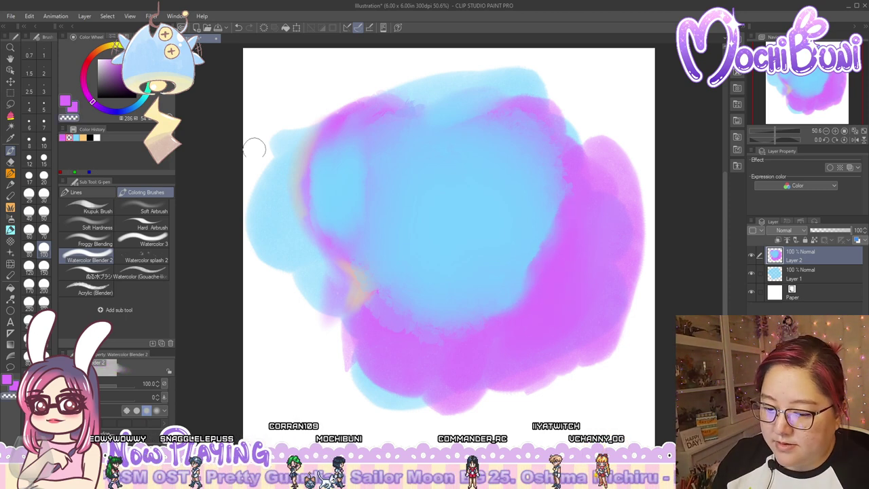
{"action": "mouse_move", "coordinate": [556, 230]}
{"action": "left_mouse_down"}
{"action": "mouse_move", "coordinate": [523, 278]}
{"action": "mouse_move", "coordinate": [567, 164]}
{"action": "mouse_move", "coordinate": [571, 201]}
{"action": "left_mouse_up"}
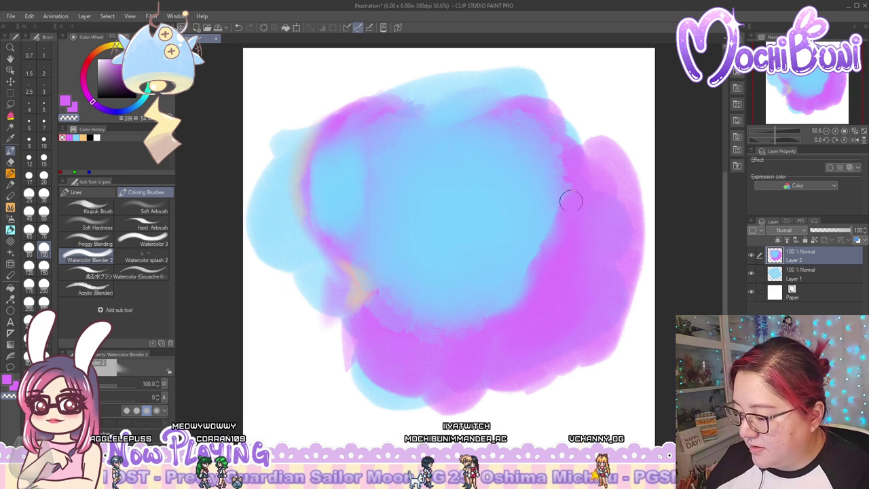
Splatter orange over the blotch with Watercolor splash 2, on the current layer and on a new layer above it
{"action": "left_click", "coordinate": [162, 260]}
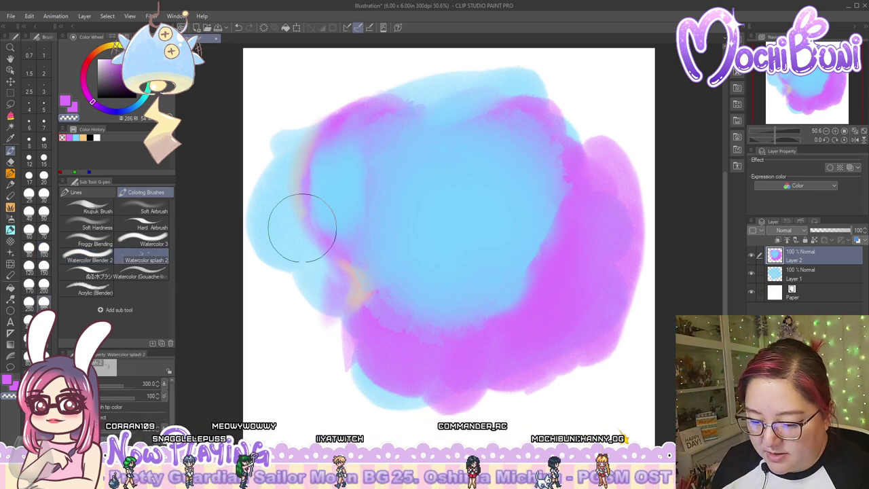
{"action": "left_click", "coordinate": [83, 137]}
{"action": "mouse_move", "coordinate": [369, 200]}
{"action": "left_mouse_down"}
{"action": "mouse_move", "coordinate": [361, 234]}
{"action": "mouse_move", "coordinate": [468, 193]}
{"action": "mouse_move", "coordinate": [428, 248]}
{"action": "mouse_move", "coordinate": [514, 206]}
{"action": "mouse_move", "coordinate": [505, 264]}
{"action": "mouse_move", "coordinate": [543, 170]}
{"action": "mouse_move", "coordinate": [420, 204]}
{"action": "mouse_move", "coordinate": [447, 297]}
{"action": "mouse_move", "coordinate": [484, 205]}
{"action": "mouse_move", "coordinate": [467, 293]}
{"action": "mouse_move", "coordinate": [524, 223]}
{"action": "mouse_move", "coordinate": [495, 319]}
{"action": "mouse_move", "coordinate": [496, 264]}
{"action": "mouse_move", "coordinate": [533, 263]}
{"action": "mouse_move", "coordinate": [479, 316]}
{"action": "left_mouse_up"}
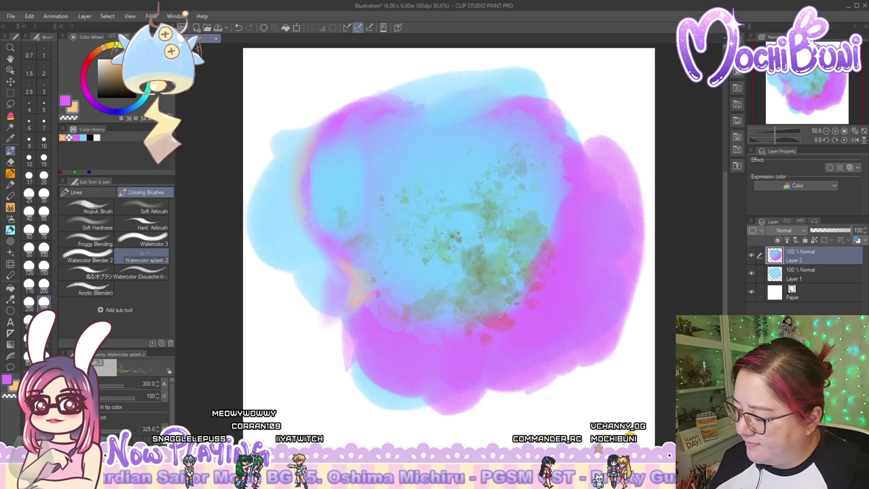
{"action": "key", "text": "ctrl+shift+n"}
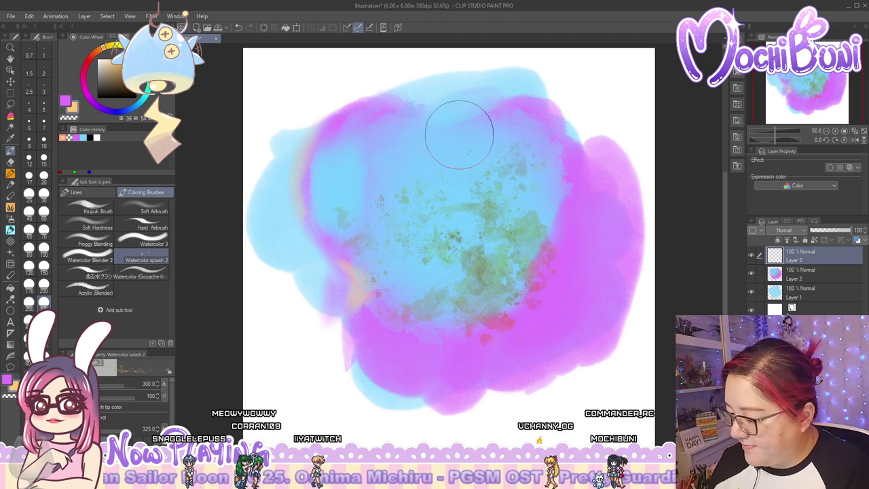
{"action": "mouse_move", "coordinate": [461, 136]}
{"action": "left_mouse_down"}
{"action": "mouse_move", "coordinate": [431, 210]}
{"action": "mouse_move", "coordinate": [440, 167]}
{"action": "mouse_move", "coordinate": [491, 176]}
{"action": "mouse_move", "coordinate": [480, 195]}
{"action": "mouse_move", "coordinate": [432, 142]}
{"action": "mouse_move", "coordinate": [372, 230]}
{"action": "mouse_move", "coordinate": [453, 181]}
{"action": "mouse_move", "coordinate": [446, 281]}
{"action": "mouse_move", "coordinate": [534, 222]}
{"action": "mouse_move", "coordinate": [560, 278]}
{"action": "mouse_move", "coordinate": [575, 186]}
{"action": "mouse_move", "coordinate": [557, 226]}
{"action": "mouse_move", "coordinate": [548, 292]}
{"action": "mouse_move", "coordinate": [582, 186]}
{"action": "mouse_move", "coordinate": [569, 309]}
{"action": "mouse_move", "coordinate": [429, 362]}
{"action": "mouse_move", "coordinate": [584, 297]}
{"action": "mouse_move", "coordinate": [532, 343]}
{"action": "mouse_move", "coordinate": [491, 358]}
{"action": "mouse_move", "coordinate": [519, 357]}
{"action": "mouse_move", "coordinate": [548, 337]}
{"action": "mouse_move", "coordinate": [542, 286]}
{"action": "mouse_move", "coordinate": [450, 353]}
{"action": "mouse_move", "coordinate": [544, 251]}
{"action": "mouse_move", "coordinate": [477, 308]}
{"action": "mouse_move", "coordinate": [456, 265]}
{"action": "mouse_move", "coordinate": [537, 212]}
{"action": "mouse_move", "coordinate": [424, 314]}
{"action": "mouse_move", "coordinate": [489, 187]}
{"action": "mouse_move", "coordinate": [414, 296]}
{"action": "mouse_move", "coordinate": [467, 212]}
{"action": "mouse_move", "coordinate": [432, 326]}
{"action": "mouse_move", "coordinate": [490, 184]}
{"action": "mouse_move", "coordinate": [400, 303]}
{"action": "mouse_move", "coordinate": [490, 174]}
{"action": "mouse_move", "coordinate": [460, 258]}
{"action": "left_mouse_up"}
Paint orange loops over the blotch's left side with the ぬる水ブラシ and the Watercolor (Gouache-like) brush
{"action": "left_click", "coordinate": [116, 276]}
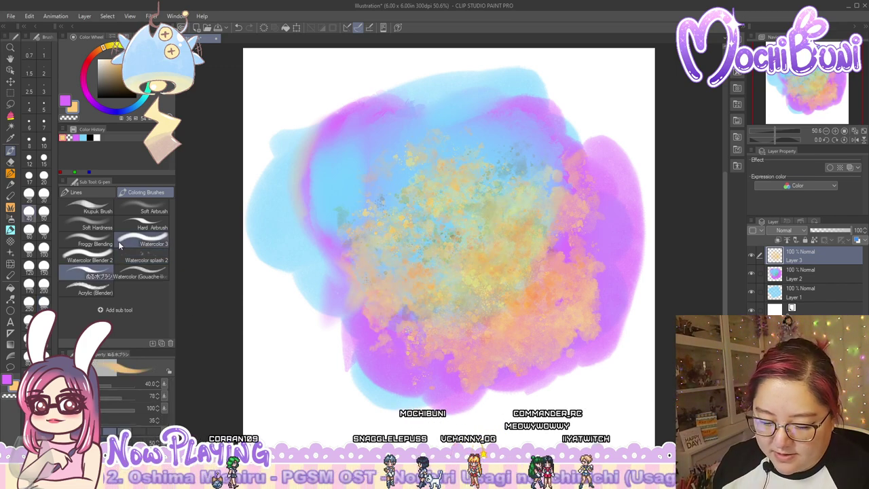
{"action": "left_click_drag", "start_coordinate": [285, 238], "coordinate": [313, 252]}
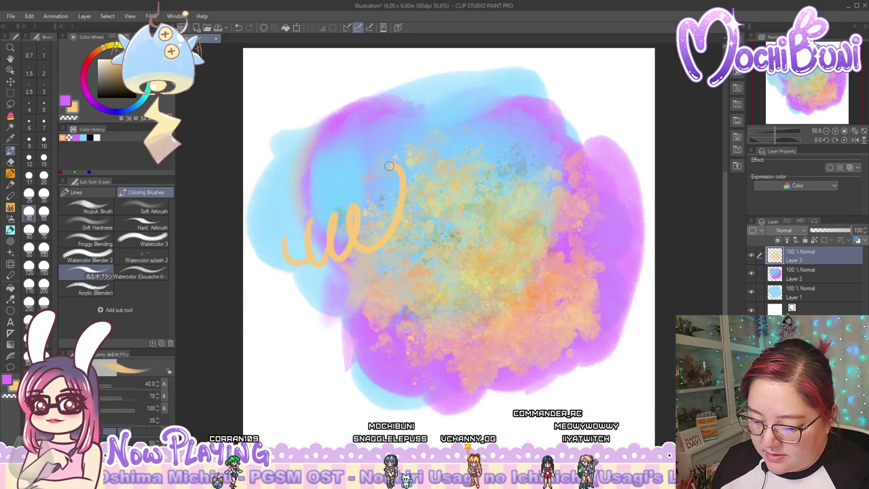
{"action": "left_click", "coordinate": [143, 276]}
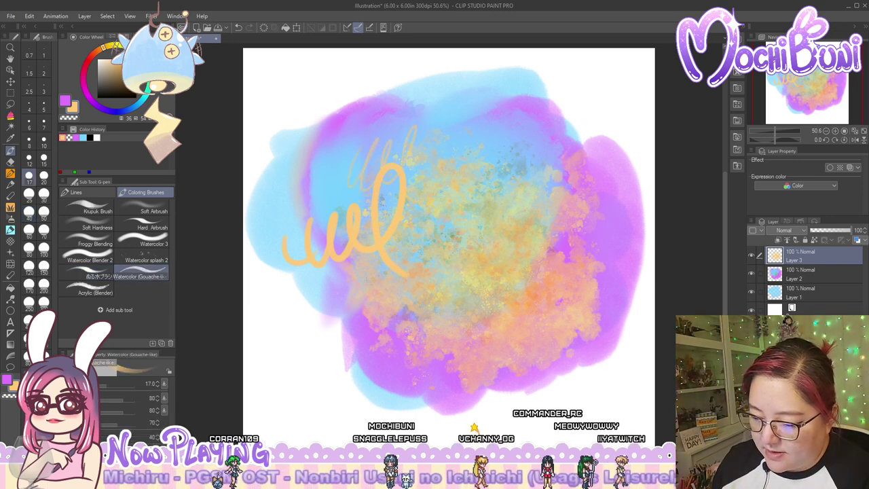
Paint blended orange and purple strokes over the blotch's upper left with the Acrylic (Blender) brush
{"action": "left_click", "coordinate": [95, 292]}
{"action": "mouse_move", "coordinate": [337, 163]}
{"action": "left_mouse_down"}
{"action": "mouse_move", "coordinate": [336, 201]}
{"action": "mouse_move", "coordinate": [354, 198]}
{"action": "mouse_move", "coordinate": [362, 140]}
{"action": "mouse_move", "coordinate": [350, 182]}
{"action": "left_mouse_up"}
{"action": "left_click_drag", "start_coordinate": [347, 137], "coordinate": [315, 219]}
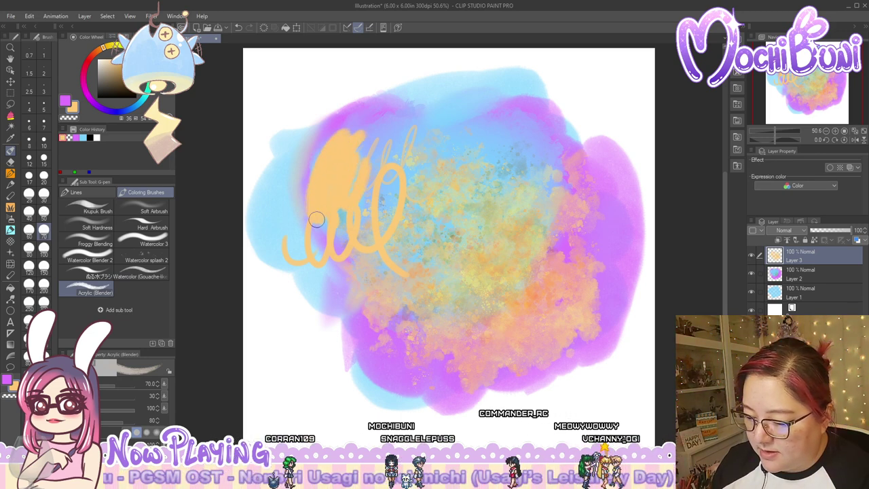
{"action": "left_click", "coordinate": [76, 137]}
{"action": "mouse_move", "coordinate": [326, 138]}
{"action": "left_mouse_down"}
{"action": "mouse_move", "coordinate": [315, 213]}
{"action": "mouse_move", "coordinate": [325, 133]}
{"action": "left_mouse_up"}
{"action": "mouse_move", "coordinate": [312, 184]}
{"action": "left_mouse_down"}
{"action": "mouse_move", "coordinate": [295, 147]}
{"action": "mouse_move", "coordinate": [282, 219]}
{"action": "left_mouse_up"}
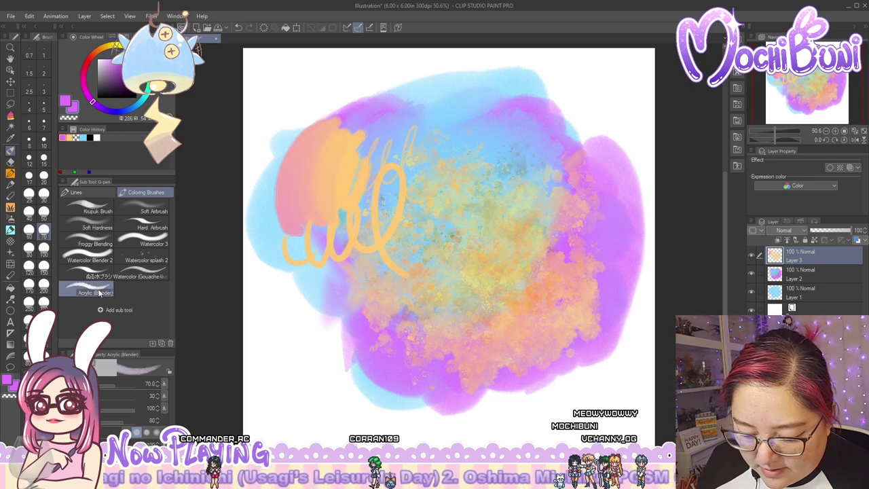
Reorder the coloring brushes, placing Watercolor (Gouache-like) and Acrylic (Blender) ahead of Watercolor splash 2 and ぬる水ブラシ
{"action": "mouse_move", "coordinate": [87, 276]}
{"action": "left_mouse_down"}
{"action": "mouse_move", "coordinate": [62, 275]}
{"action": "mouse_move", "coordinate": [81, 277]}
{"action": "left_mouse_up"}
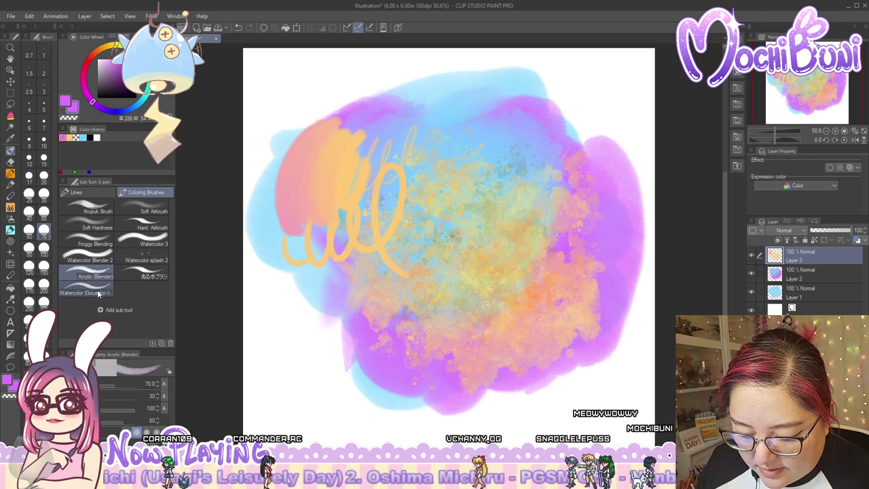
{"action": "mouse_move", "coordinate": [98, 293]}
{"action": "left_mouse_down"}
{"action": "mouse_move", "coordinate": [126, 258]}
{"action": "mouse_move", "coordinate": [102, 275]}
{"action": "mouse_move", "coordinate": [71, 276]}
{"action": "mouse_move", "coordinate": [81, 276]}
{"action": "left_mouse_up"}
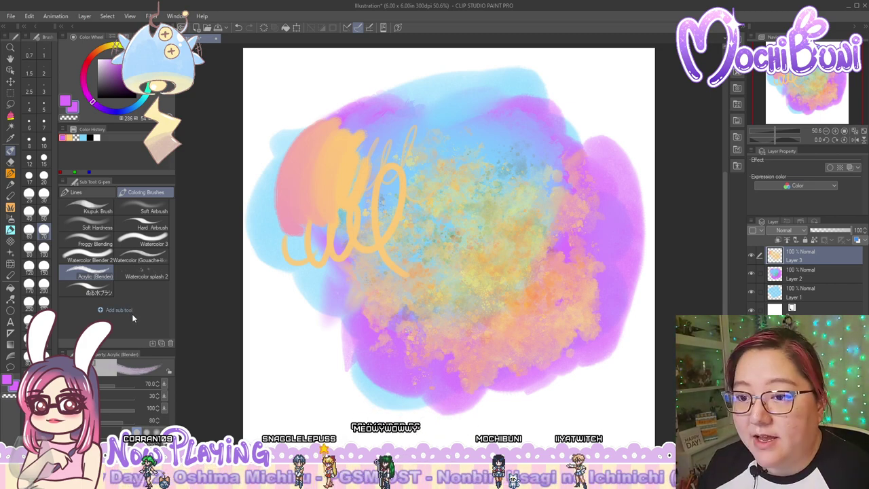
Add the L, S and M 最初からムラのある水彩 brushes and 和紙ペン [1] through [6] to the Coloring Brushes group
{"action": "left_click", "coordinate": [129, 311]}
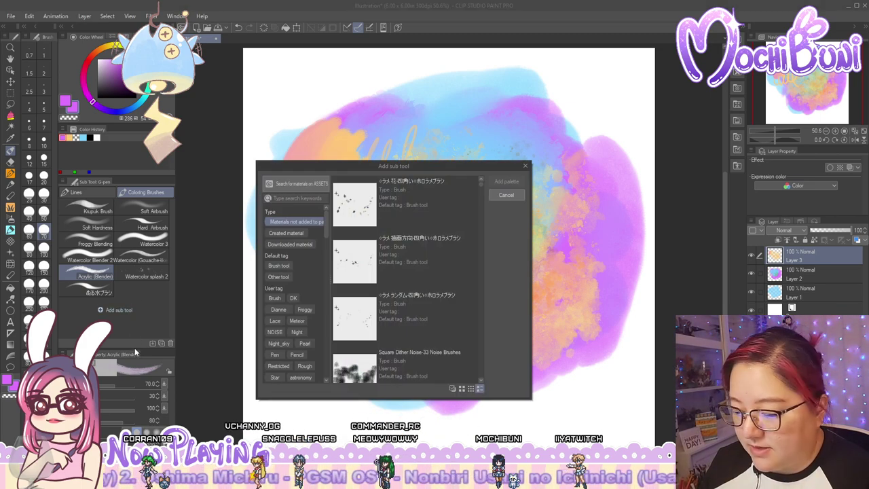
{"action": "scroll", "coordinate": [481, 191], "scroll_direction": "down", "scroll_amount": 3}
{"action": "left_click_drag", "start_coordinate": [481, 191], "coordinate": [490, 374]}
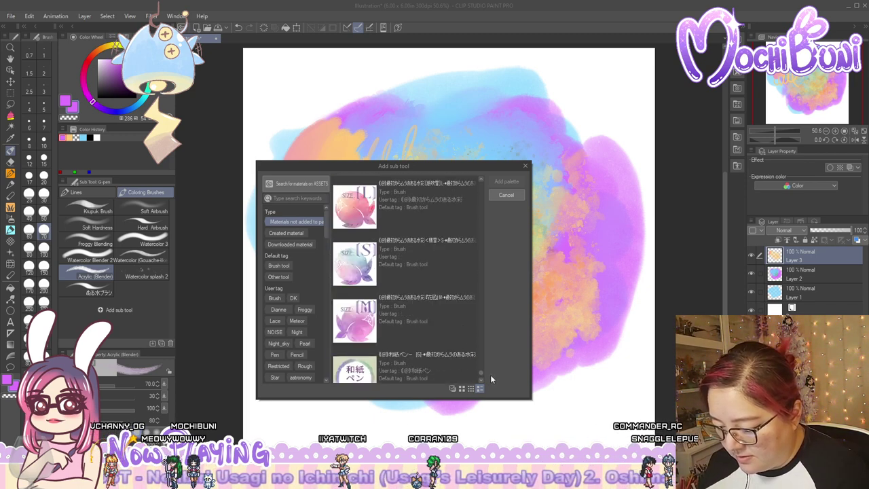
{"action": "left_click", "coordinate": [456, 288]}
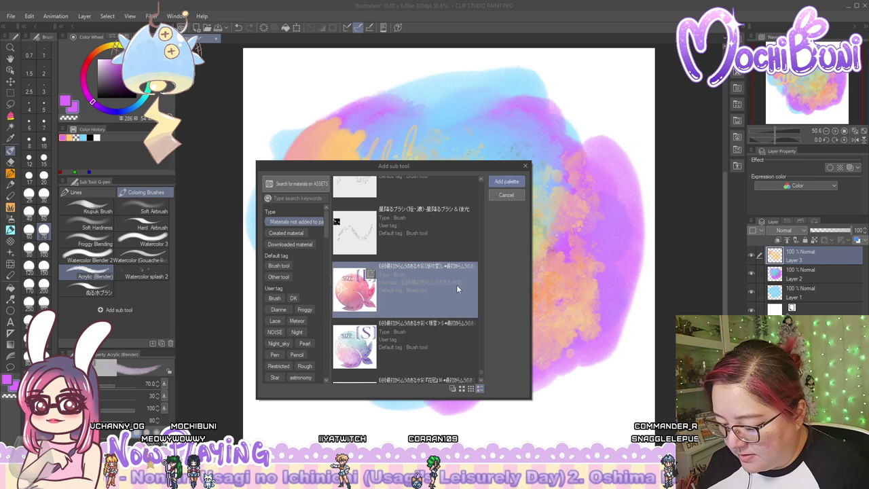
{"action": "left_click", "coordinate": [481, 381]}
{"action": "scroll", "coordinate": [481, 381], "scroll_direction": "down", "scroll_amount": 3}
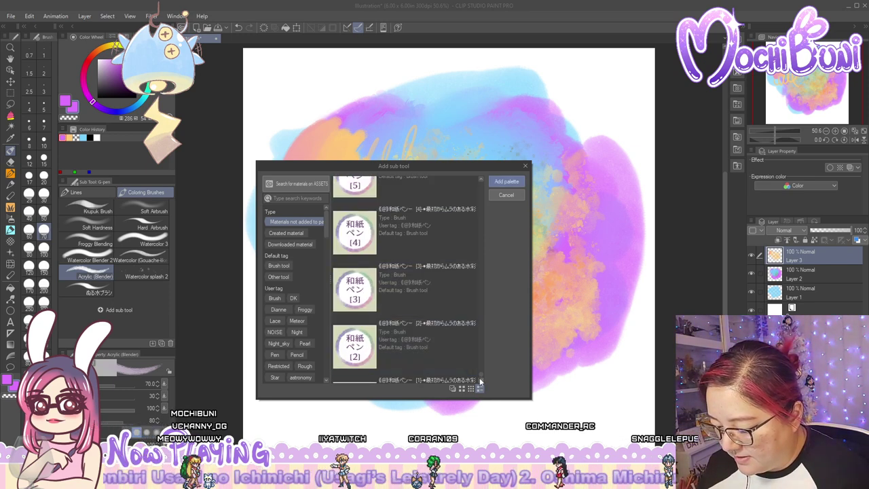
{"action": "left_click", "coordinate": [469, 335]}
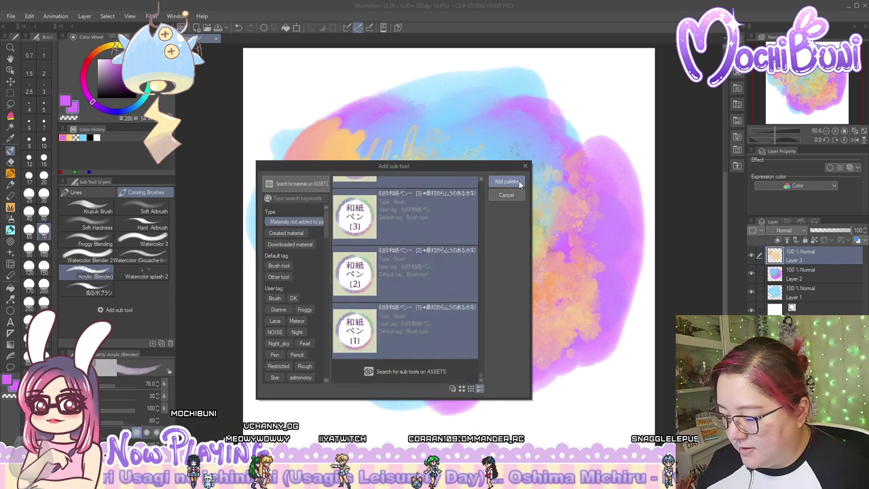
{"action": "left_click", "coordinate": [506, 181]}
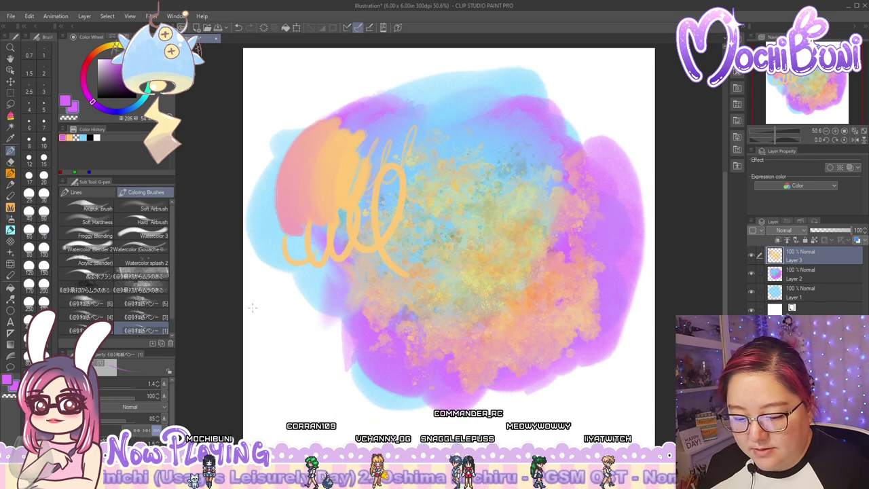
Try the 最初からムラのある水彩 L brush in purple at size 40 over the blotch's centre on a new layer
{"action": "left_click", "coordinate": [141, 276]}
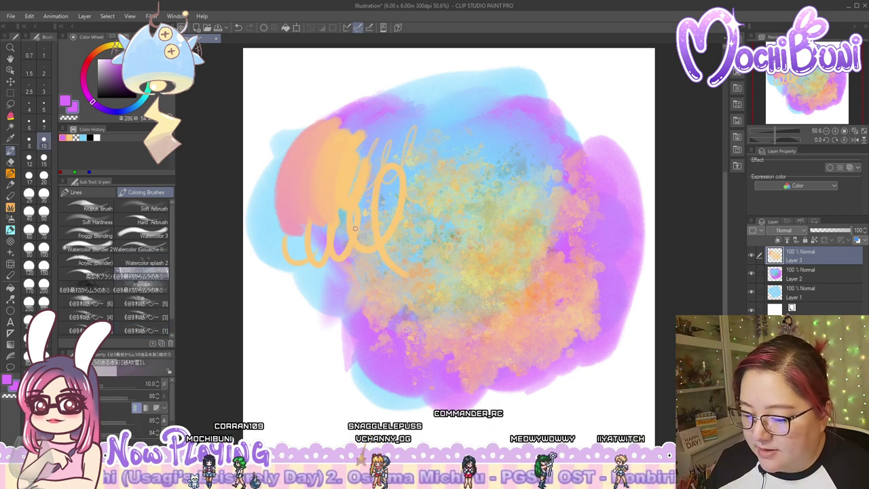
{"action": "left_click", "coordinate": [28, 211]}
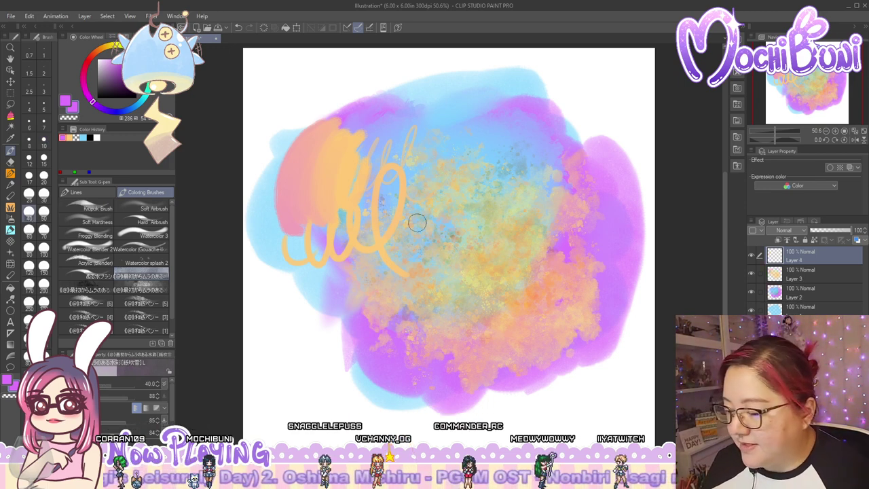
{"action": "left_click_drag", "start_coordinate": [417, 222], "coordinate": [436, 222]}
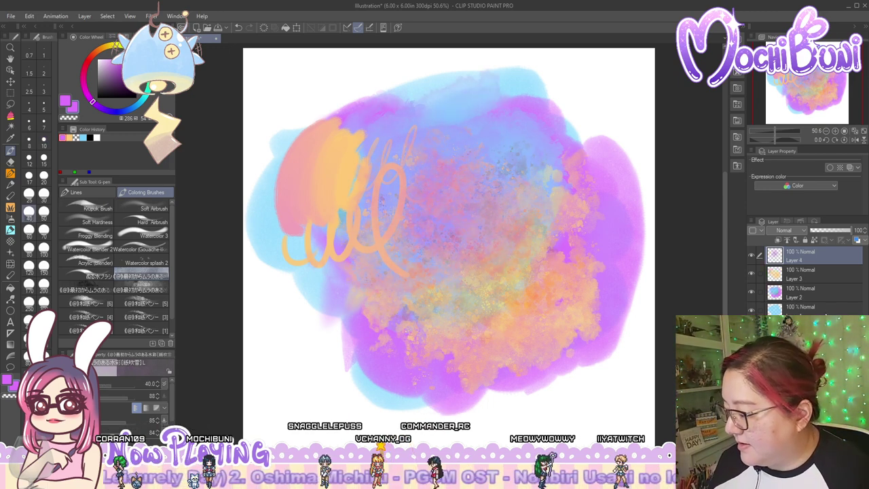
Delete all painted layers and paint a purple blotch on a new layer with the 最初からムラのある水彩 L brush at size 25
{"action": "left_click", "coordinate": [824, 311], "text": "shift"}
{"action": "key", "text": "Delete"}
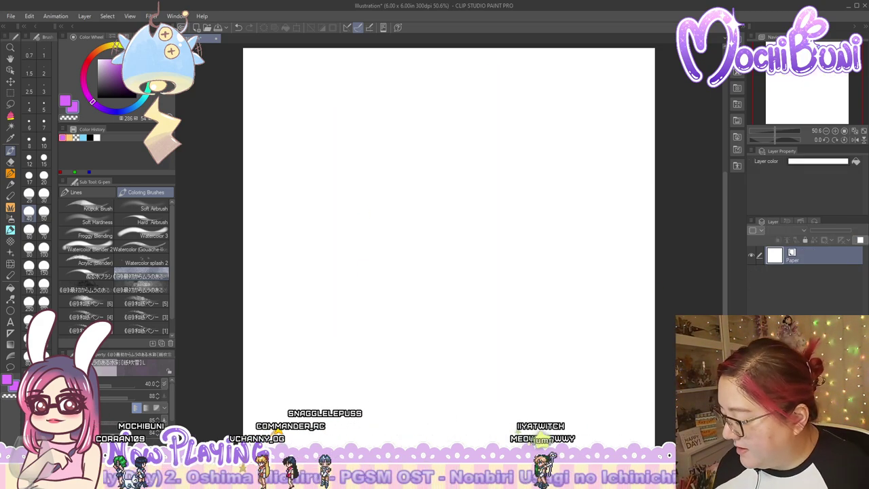
{"action": "key", "text": "ctrl+shift+n"}
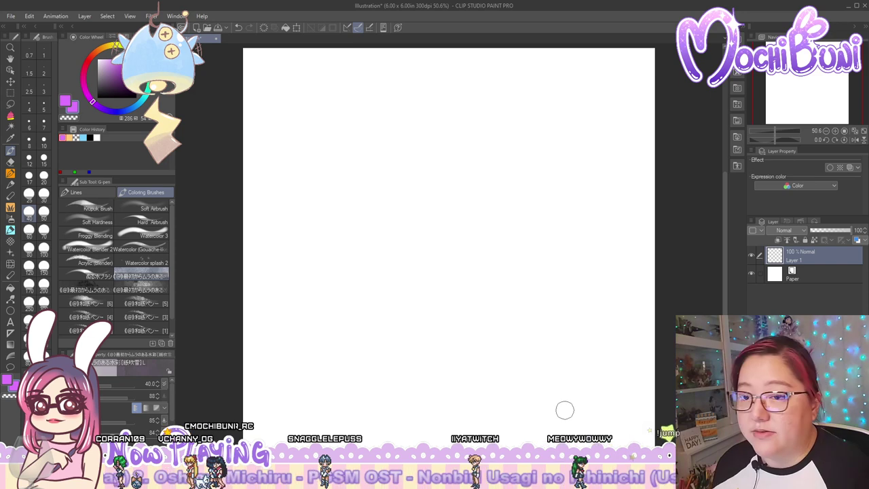
{"action": "left_click", "coordinate": [29, 193]}
{"action": "mouse_move", "coordinate": [382, 163]}
{"action": "left_mouse_down"}
{"action": "mouse_move", "coordinate": [406, 162]}
{"action": "mouse_move", "coordinate": [392, 171]}
{"action": "mouse_move", "coordinate": [408, 195]}
{"action": "mouse_move", "coordinate": [441, 178]}
{"action": "mouse_move", "coordinate": [444, 210]}
{"action": "mouse_move", "coordinate": [454, 204]}
{"action": "mouse_move", "coordinate": [428, 177]}
{"action": "mouse_move", "coordinate": [385, 224]}
{"action": "mouse_move", "coordinate": [513, 222]}
{"action": "mouse_move", "coordinate": [461, 184]}
{"action": "mouse_move", "coordinate": [440, 188]}
{"action": "mouse_move", "coordinate": [445, 174]}
{"action": "mouse_move", "coordinate": [420, 257]}
{"action": "mouse_move", "coordinate": [520, 223]}
{"action": "mouse_move", "coordinate": [518, 195]}
{"action": "mouse_move", "coordinate": [491, 162]}
{"action": "mouse_move", "coordinate": [399, 196]}
{"action": "mouse_move", "coordinate": [388, 218]}
{"action": "mouse_move", "coordinate": [473, 292]}
{"action": "left_mouse_up"}
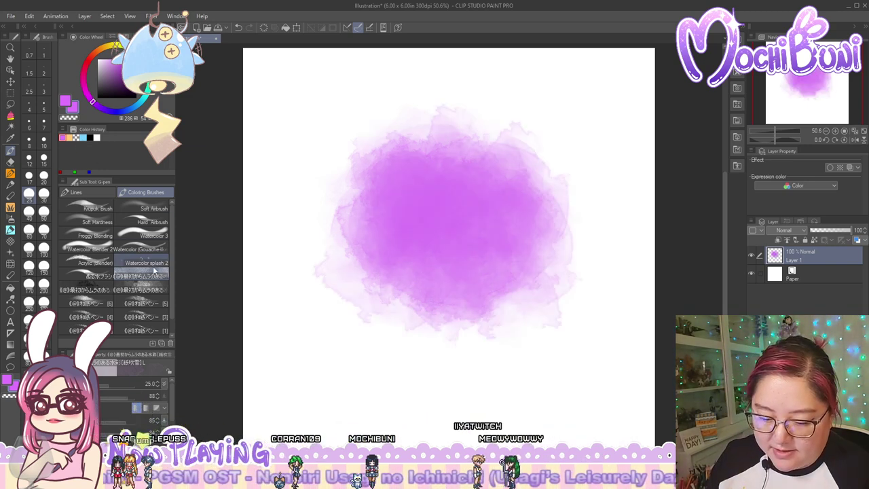
Paint light blue with the 最初からムラのある水彩 S brush: a scribble inside the purple blotch, a round patch at its upper left and a band above
{"action": "left_click", "coordinate": [142, 289]}
{"action": "left_click", "coordinate": [83, 138]}
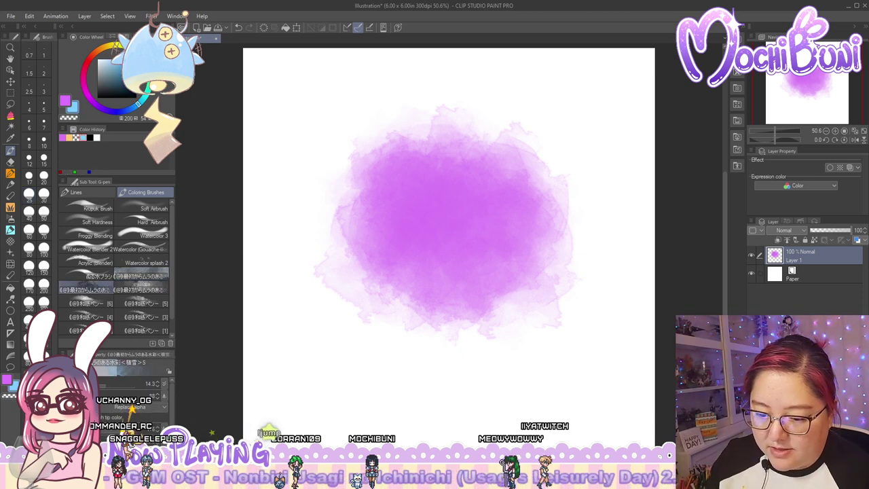
{"action": "mouse_move", "coordinate": [393, 207]}
{"action": "left_mouse_down"}
{"action": "mouse_move", "coordinate": [428, 252]}
{"action": "mouse_move", "coordinate": [448, 257]}
{"action": "left_mouse_up"}
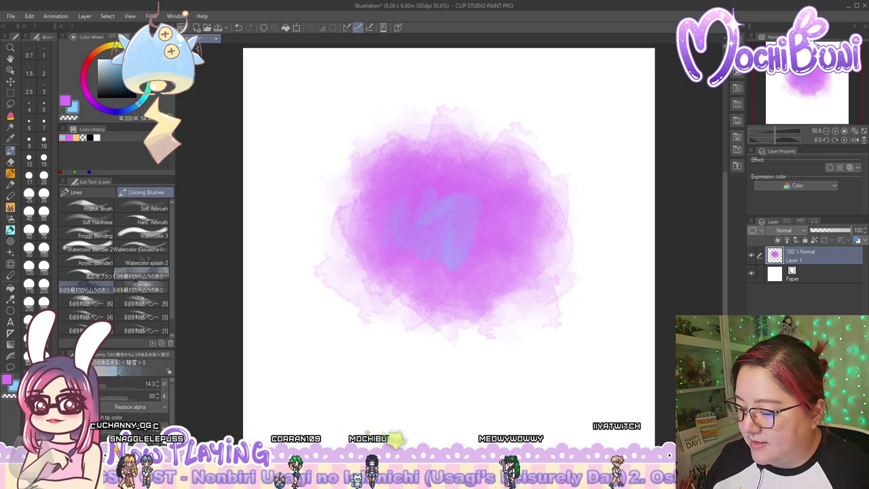
{"action": "mouse_move", "coordinate": [356, 169]}
{"action": "left_mouse_down"}
{"action": "mouse_move", "coordinate": [348, 128]}
{"action": "mouse_move", "coordinate": [328, 139]}
{"action": "mouse_move", "coordinate": [328, 158]}
{"action": "mouse_move", "coordinate": [346, 118]}
{"action": "mouse_move", "coordinate": [326, 185]}
{"action": "mouse_move", "coordinate": [359, 139]}
{"action": "left_mouse_up"}
{"action": "left_click_drag", "start_coordinate": [304, 124], "coordinate": [319, 109]}
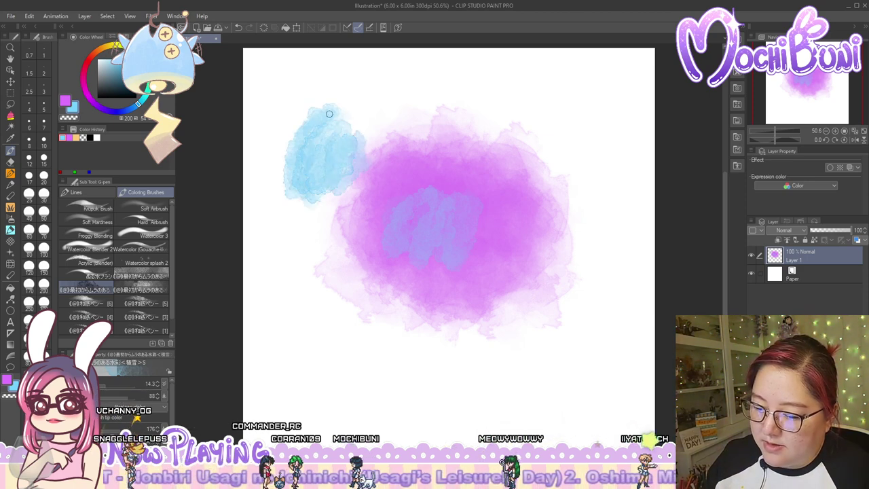
{"action": "mouse_move", "coordinate": [285, 190]}
{"action": "left_mouse_down"}
{"action": "mouse_move", "coordinate": [315, 106]}
{"action": "mouse_move", "coordinate": [281, 203]}
{"action": "mouse_move", "coordinate": [326, 217]}
{"action": "mouse_move", "coordinate": [291, 185]}
{"action": "left_mouse_up"}
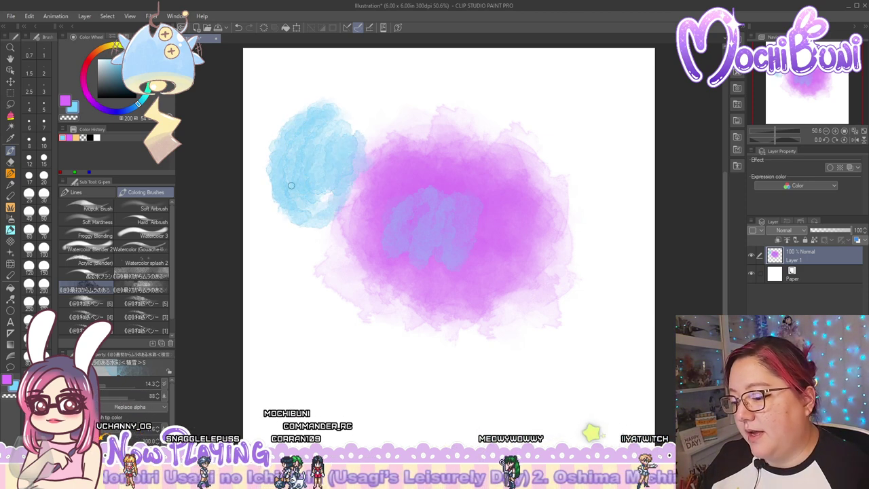
{"action": "mouse_move", "coordinate": [368, 102]}
{"action": "left_mouse_down"}
{"action": "mouse_move", "coordinate": [410, 102]}
{"action": "mouse_move", "coordinate": [439, 88]}
{"action": "left_mouse_up"}
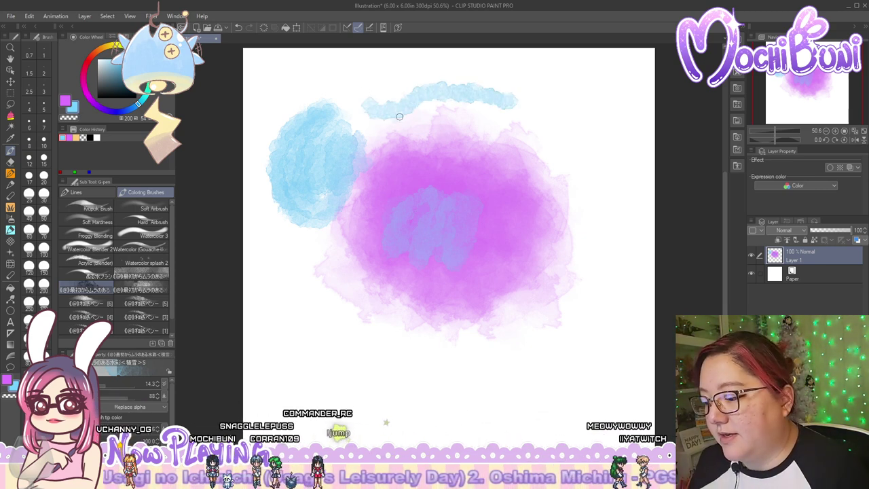
{"action": "mouse_move", "coordinate": [398, 111]}
{"action": "left_mouse_down"}
{"action": "mouse_move", "coordinate": [531, 109]}
{"action": "mouse_move", "coordinate": [423, 102]}
{"action": "mouse_move", "coordinate": [509, 105]}
{"action": "mouse_move", "coordinate": [411, 117]}
{"action": "mouse_move", "coordinate": [536, 120]}
{"action": "mouse_move", "coordinate": [426, 110]}
{"action": "mouse_move", "coordinate": [519, 110]}
{"action": "mouse_move", "coordinate": [385, 119]}
{"action": "mouse_move", "coordinate": [376, 104]}
{"action": "mouse_move", "coordinate": [533, 112]}
{"action": "left_mouse_up"}
Paint broad light blue strokes over the purple blotch's lower right with the 最初からムラのある水彩 M brush at size 40
{"action": "left_click", "coordinate": [157, 287]}
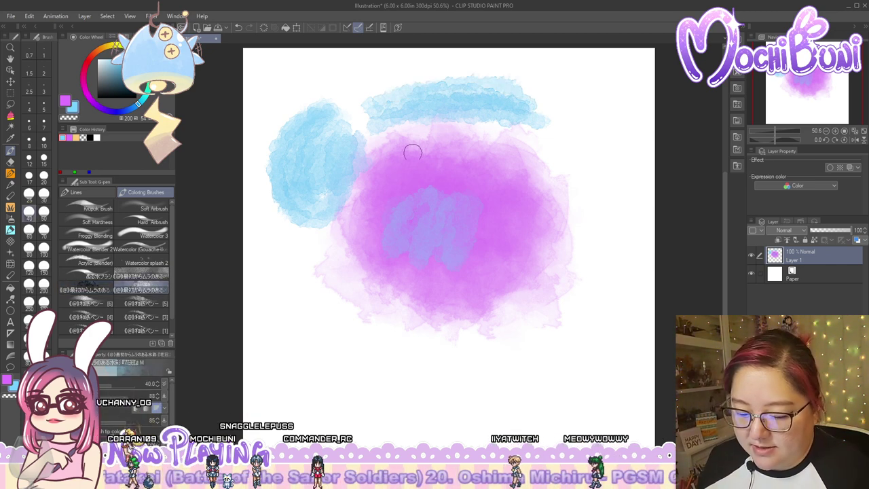
{"action": "left_click_drag", "start_coordinate": [537, 221], "coordinate": [526, 297]}
{"action": "mouse_move", "coordinate": [558, 235]}
{"action": "left_mouse_down"}
{"action": "mouse_move", "coordinate": [566, 267]}
{"action": "mouse_move", "coordinate": [532, 347]}
{"action": "mouse_move", "coordinate": [541, 272]}
{"action": "mouse_move", "coordinate": [462, 386]}
{"action": "mouse_move", "coordinate": [523, 282]}
{"action": "mouse_move", "coordinate": [396, 382]}
{"action": "mouse_move", "coordinate": [554, 278]}
{"action": "mouse_move", "coordinate": [515, 357]}
{"action": "mouse_move", "coordinate": [537, 329]}
{"action": "mouse_move", "coordinate": [518, 370]}
{"action": "mouse_move", "coordinate": [563, 326]}
{"action": "mouse_move", "coordinate": [588, 273]}
{"action": "mouse_move", "coordinate": [593, 400]}
{"action": "left_mouse_up"}
{"action": "left_click_drag", "start_coordinate": [568, 315], "coordinate": [480, 422]}
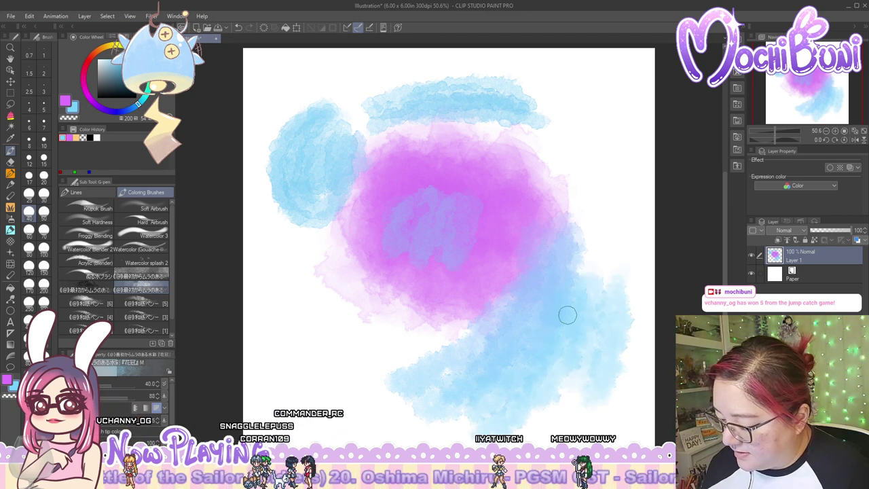
{"action": "mouse_move", "coordinate": [524, 254]}
{"action": "left_mouse_down"}
{"action": "mouse_move", "coordinate": [472, 323]}
{"action": "mouse_move", "coordinate": [500, 313]}
{"action": "mouse_move", "coordinate": [549, 220]}
{"action": "mouse_move", "coordinate": [484, 282]}
{"action": "left_mouse_up"}
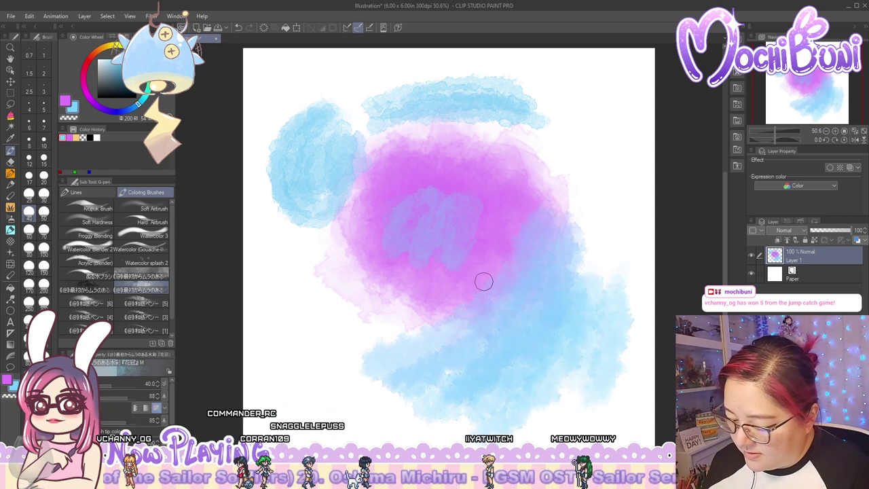
Scribble light blue with 和紙ペン [6], at size 7 below the purple blotch's left side and at size 25 across it
{"action": "left_click", "coordinate": [86, 303]}
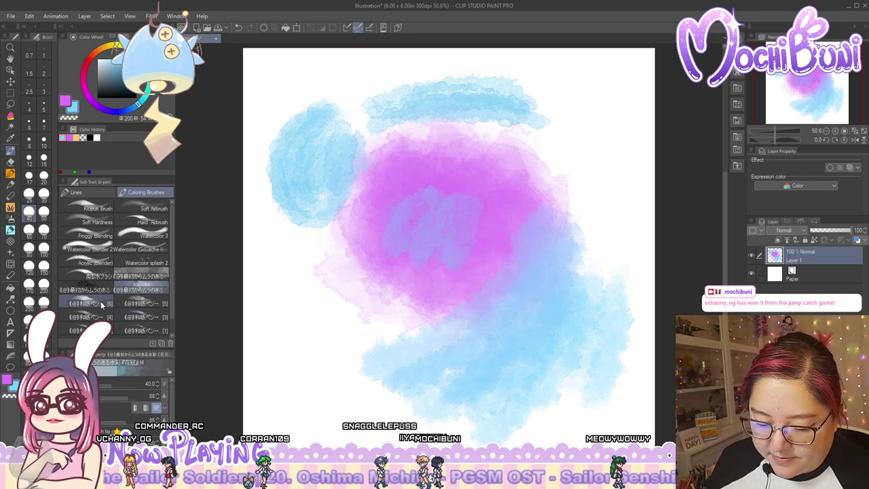
{"action": "mouse_move", "coordinate": [309, 307]}
{"action": "left_mouse_down"}
{"action": "mouse_move", "coordinate": [331, 321]}
{"action": "mouse_move", "coordinate": [357, 304]}
{"action": "mouse_move", "coordinate": [410, 313]}
{"action": "left_mouse_up"}
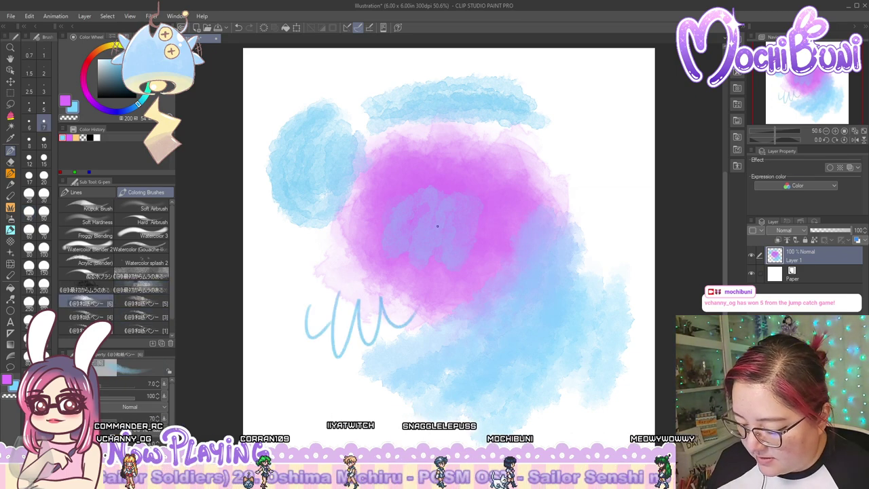
{"action": "left_click", "coordinate": [33, 194]}
{"action": "mouse_move", "coordinate": [408, 231]}
{"action": "left_mouse_down"}
{"action": "mouse_move", "coordinate": [444, 183]}
{"action": "mouse_move", "coordinate": [520, 139]}
{"action": "left_mouse_up"}
Paint orange 和紙ペン [6] strokes across the purple blotch and a filled patch in the canvas's upper right
{"action": "left_click", "coordinate": [77, 137]}
{"action": "left_click_drag", "start_coordinate": [388, 156], "coordinate": [368, 291]}
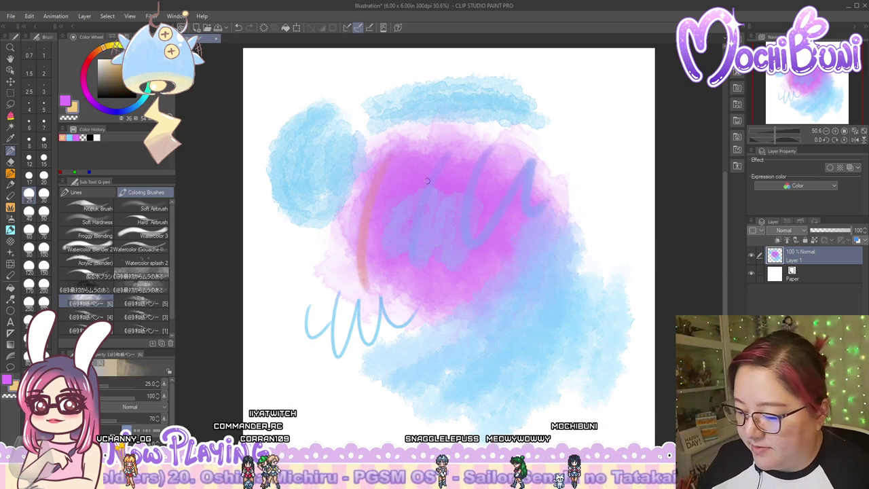
{"action": "left_click_drag", "start_coordinate": [585, 100], "coordinate": [588, 195]}
{"action": "left_click_drag", "start_coordinate": [615, 113], "coordinate": [619, 191]}
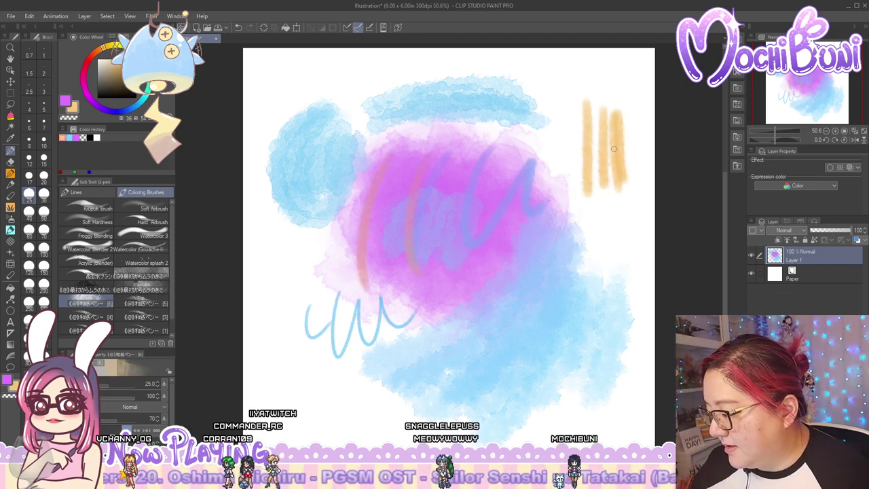
{"action": "mouse_move", "coordinate": [585, 114]}
{"action": "left_mouse_down"}
{"action": "mouse_move", "coordinate": [579, 153]}
{"action": "mouse_move", "coordinate": [599, 186]}
{"action": "left_mouse_up"}
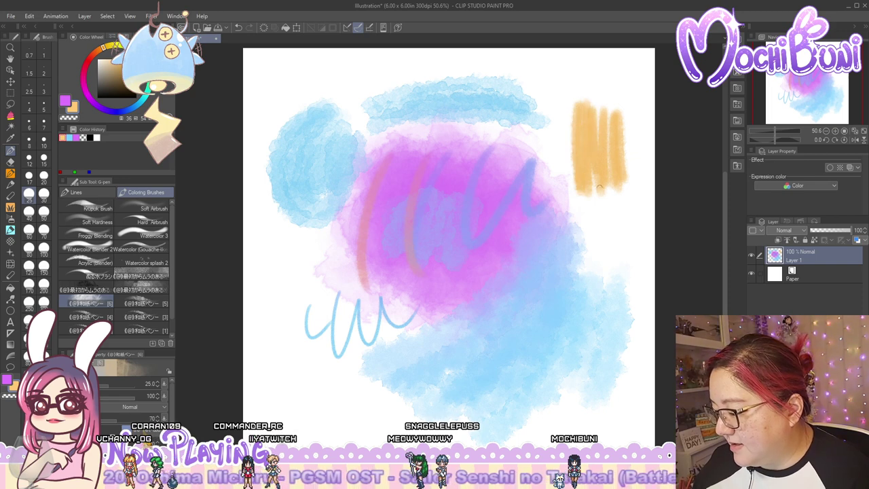
Paint thin orange strokes with 和紙ペン [5] left of the blue scribble and fill them into a patch at size 25
{"action": "left_click", "coordinate": [142, 303]}
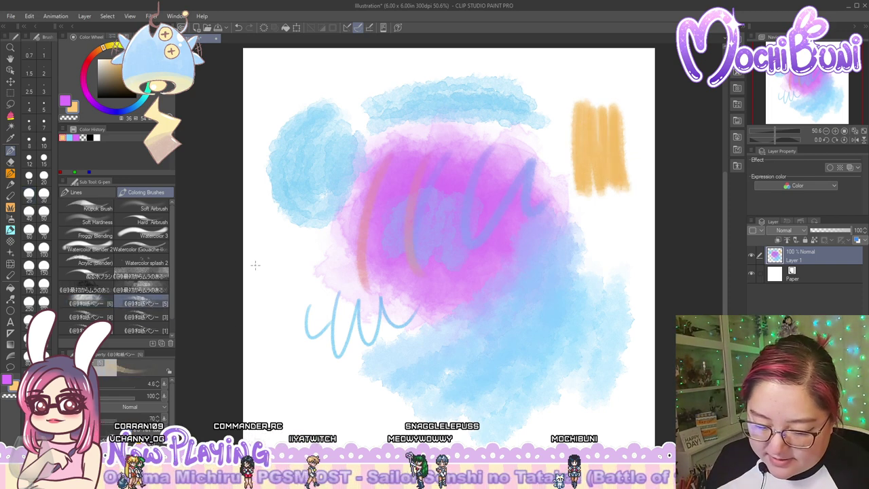
{"action": "left_click_drag", "start_coordinate": [300, 294], "coordinate": [285, 330]}
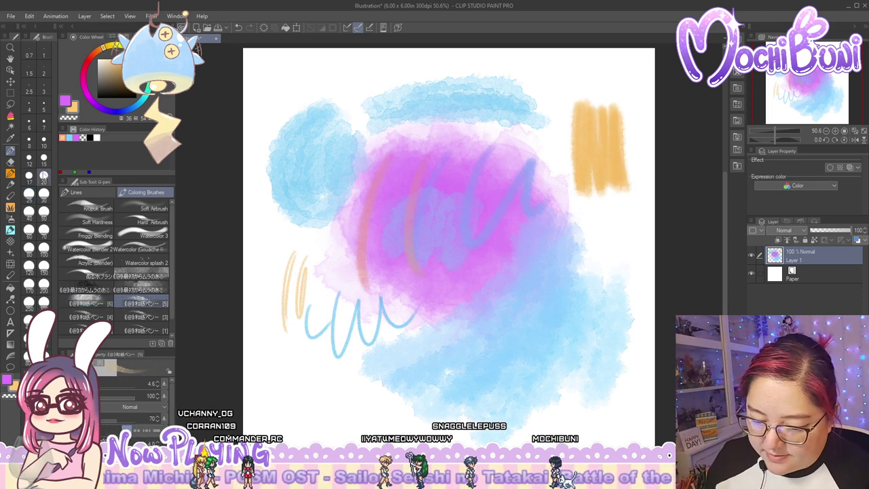
{"action": "left_click", "coordinate": [29, 195]}
{"action": "mouse_move", "coordinate": [268, 257]}
{"action": "left_mouse_down"}
{"action": "mouse_move", "coordinate": [286, 328]}
{"action": "mouse_move", "coordinate": [279, 256]}
{"action": "mouse_move", "coordinate": [292, 267]}
{"action": "mouse_move", "coordinate": [297, 326]}
{"action": "left_mouse_up"}
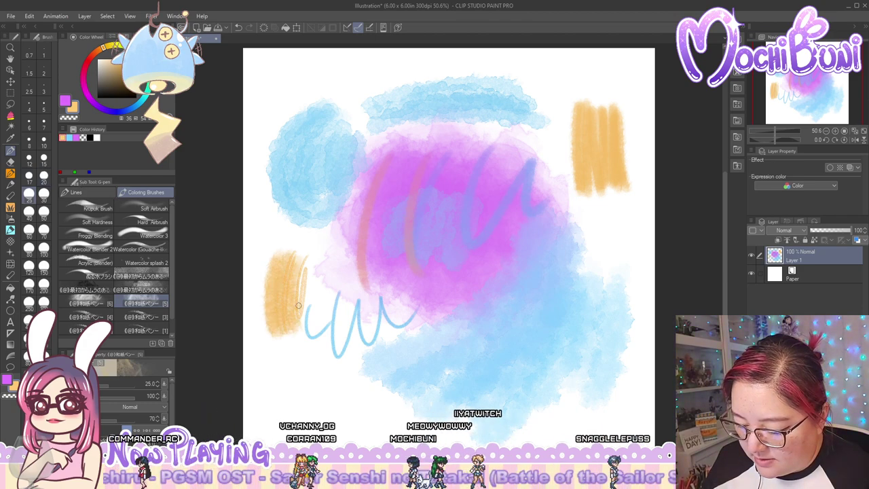
{"action": "left_click_drag", "start_coordinate": [262, 258], "coordinate": [279, 357]}
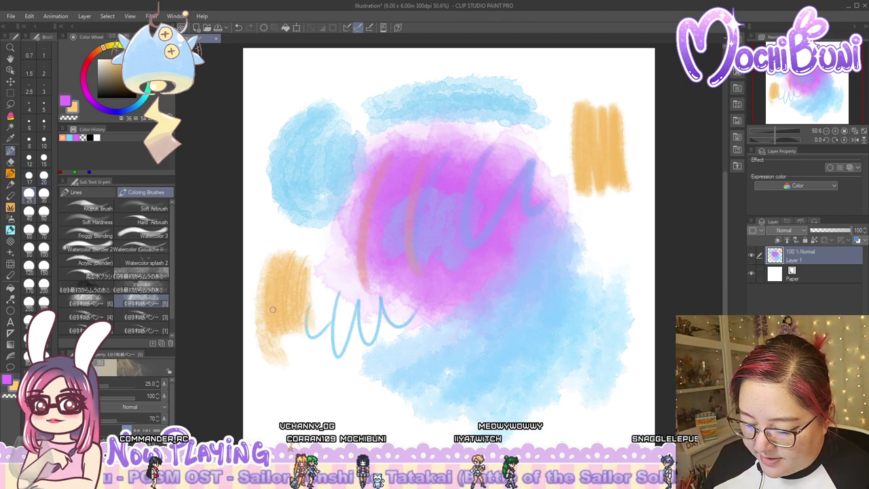
Paint orange patches with 和紙ペン [4] at size 40 in the canvas's upper left and 和紙ペン [3] at size 80 in the lower left
{"action": "left_click", "coordinate": [86, 316]}
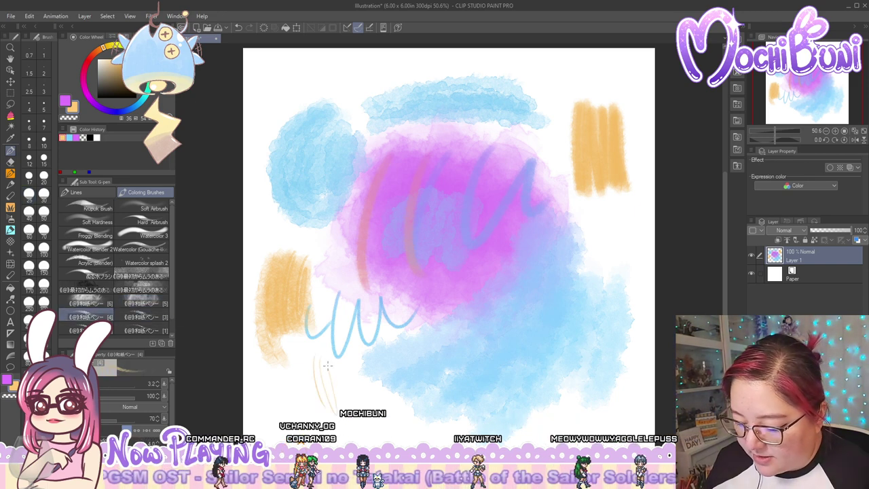
{"action": "mouse_move", "coordinate": [286, 83]}
{"action": "left_mouse_down"}
{"action": "mouse_move", "coordinate": [272, 142]}
{"action": "mouse_move", "coordinate": [294, 77]}
{"action": "left_mouse_up"}
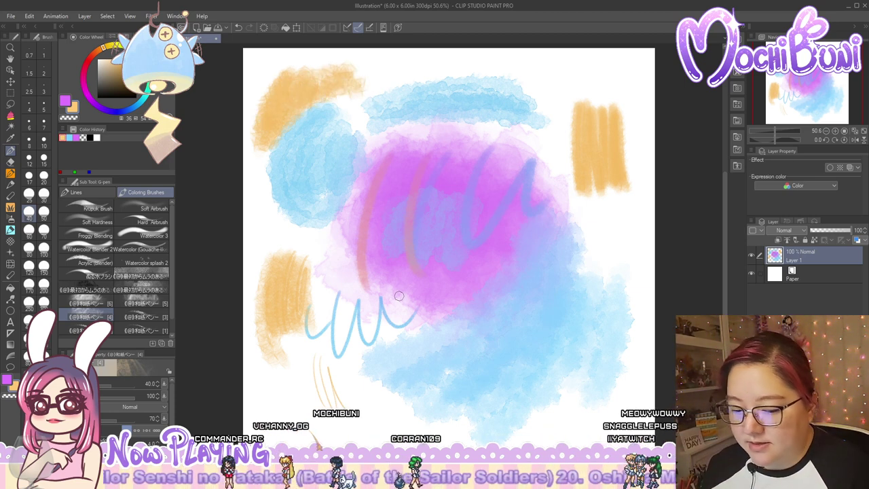
{"action": "left_click", "coordinate": [153, 317]}
{"action": "left_click_drag", "start_coordinate": [319, 370], "coordinate": [313, 414]}
{"action": "left_click_drag", "start_coordinate": [339, 380], "coordinate": [348, 411]}
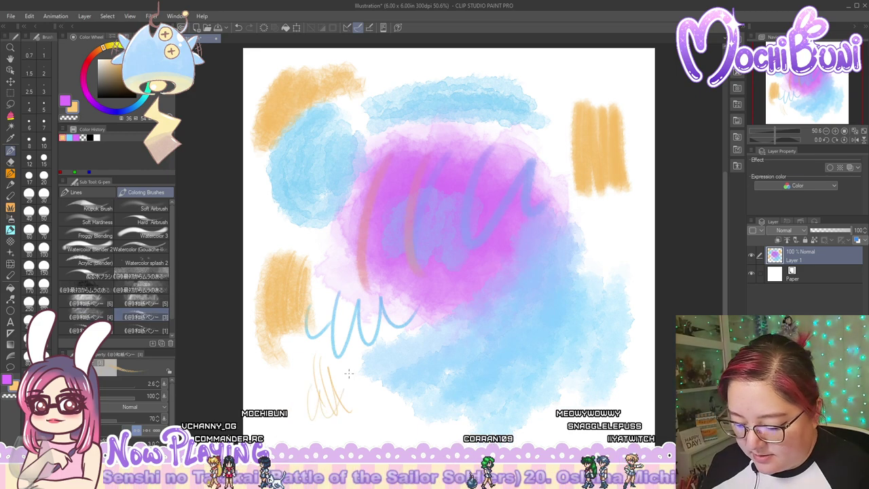
{"action": "left_click", "coordinate": [29, 249]}
{"action": "mouse_move", "coordinate": [282, 380]}
{"action": "left_mouse_down"}
{"action": "mouse_move", "coordinate": [287, 397]}
{"action": "mouse_move", "coordinate": [330, 384]}
{"action": "mouse_move", "coordinate": [321, 377]}
{"action": "mouse_move", "coordinate": [366, 407]}
{"action": "left_mouse_up"}
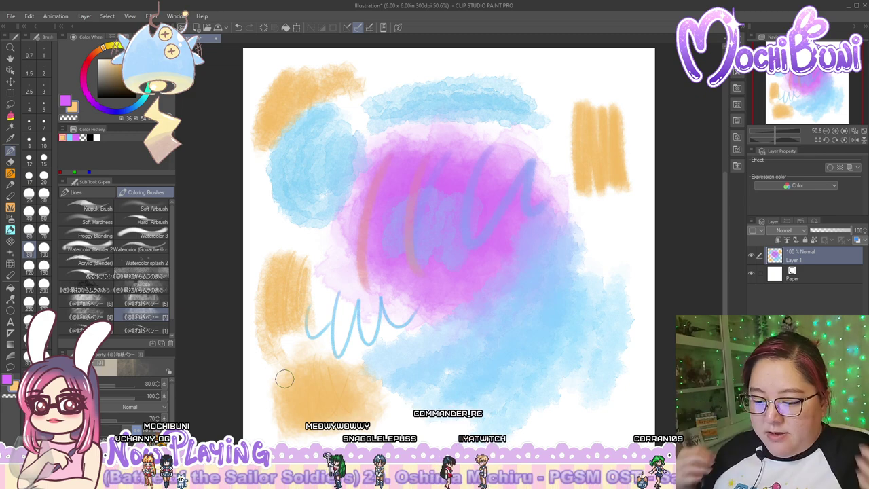
Look through the brush materials not yet added to the palette for more sub tools to add
{"action": "left_click_drag", "start_coordinate": [171, 310], "coordinate": [173, 329]}
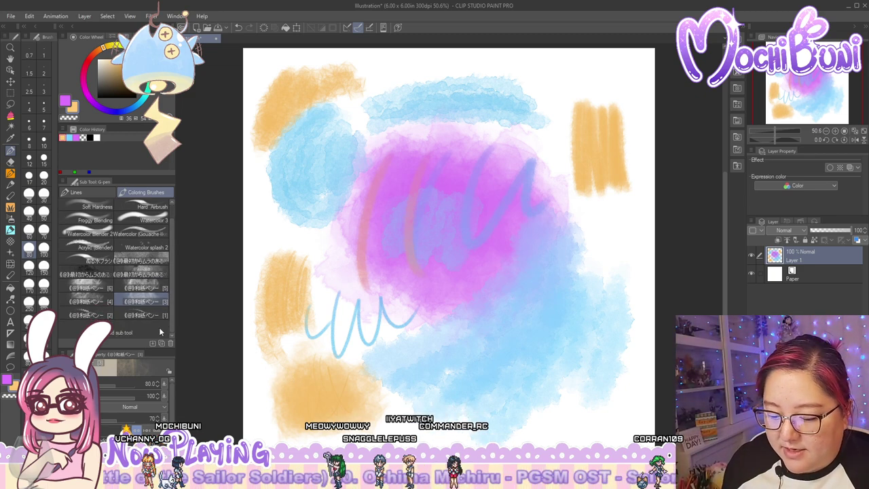
{"action": "left_click", "coordinate": [153, 343]}
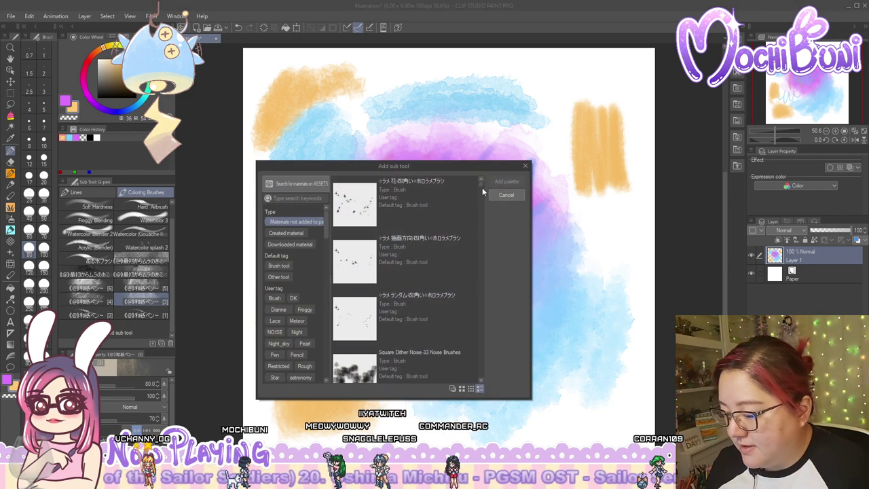
{"action": "left_click_drag", "start_coordinate": [482, 187], "coordinate": [482, 386]}
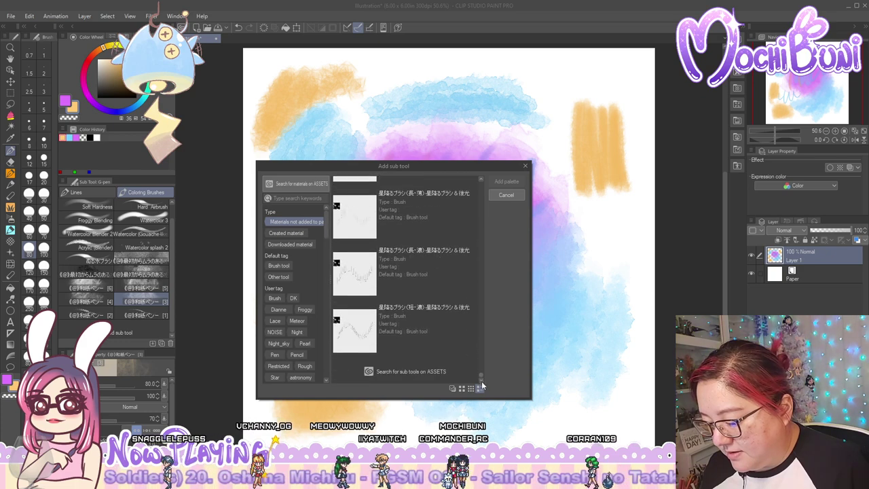
{"action": "left_click", "coordinate": [526, 167]}
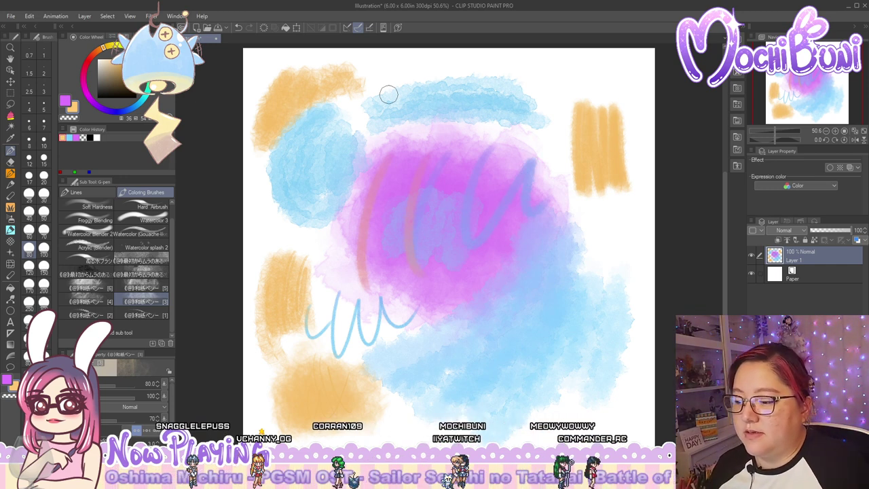
Examine the sub tool groups and brushes of the Eraser, Pen and Pencil tools
{"action": "left_click", "coordinate": [10, 161]}
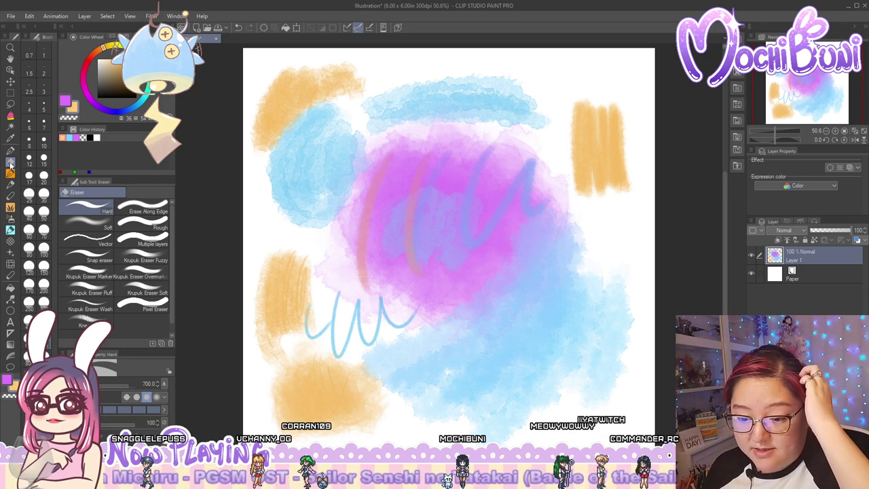
{"action": "left_click", "coordinate": [11, 152]}
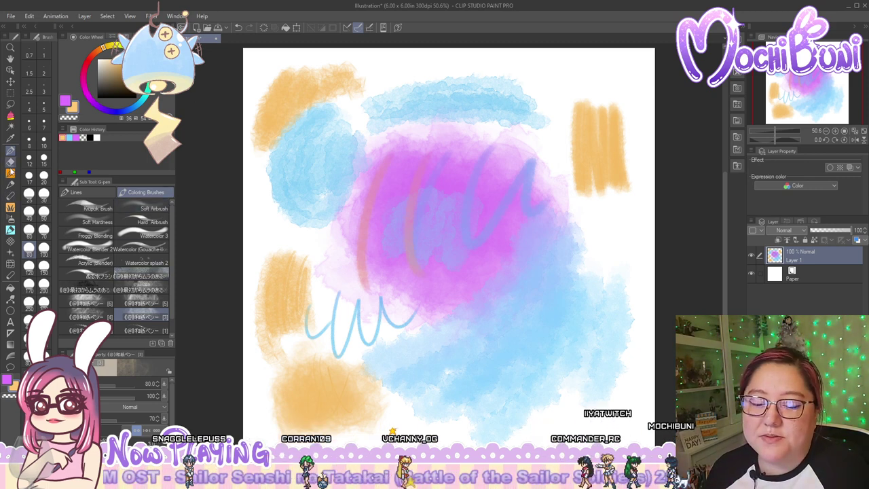
{"action": "key", "text": "e"}
{"action": "left_click", "coordinate": [10, 174]}
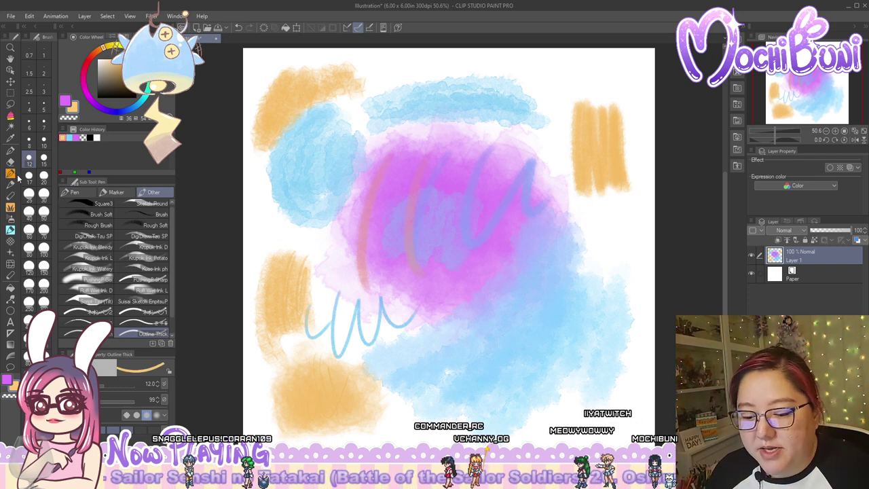
{"action": "scroll", "coordinate": [179, 260], "scroll_direction": "up", "scroll_amount": 2}
{"action": "key", "text": "ctrl+minus"}
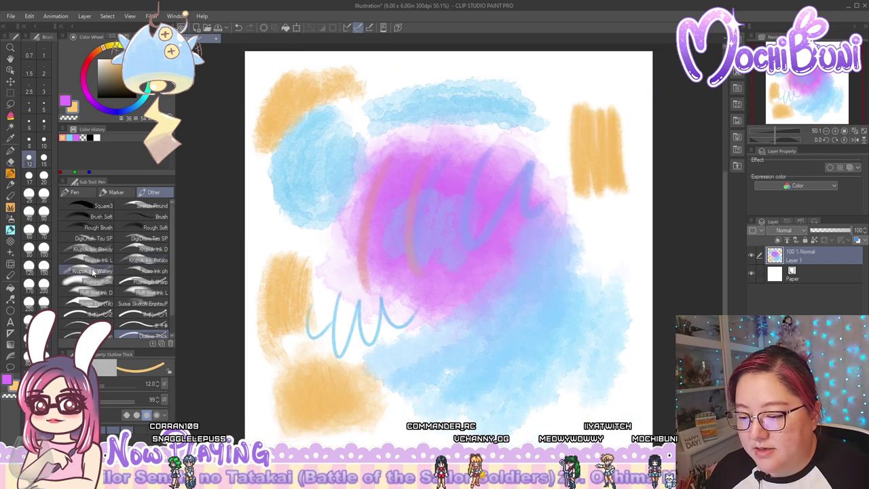
{"action": "left_click", "coordinate": [11, 184]}
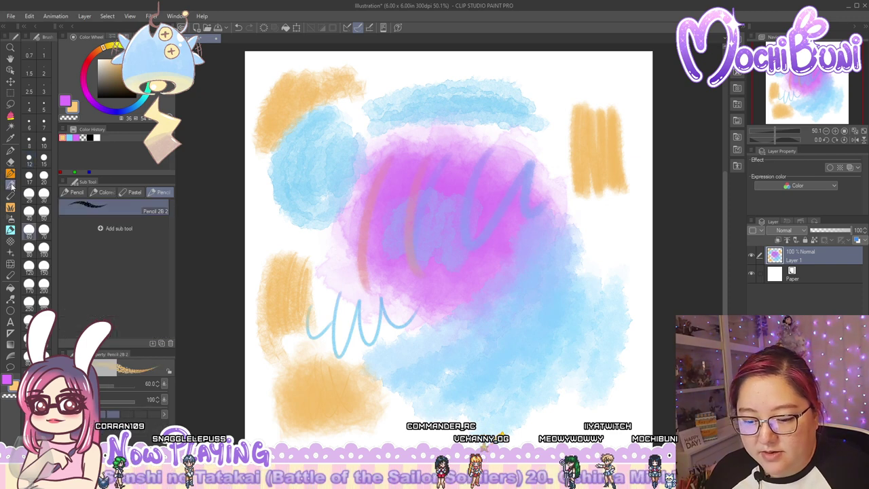
{"action": "left_click", "coordinate": [74, 193]}
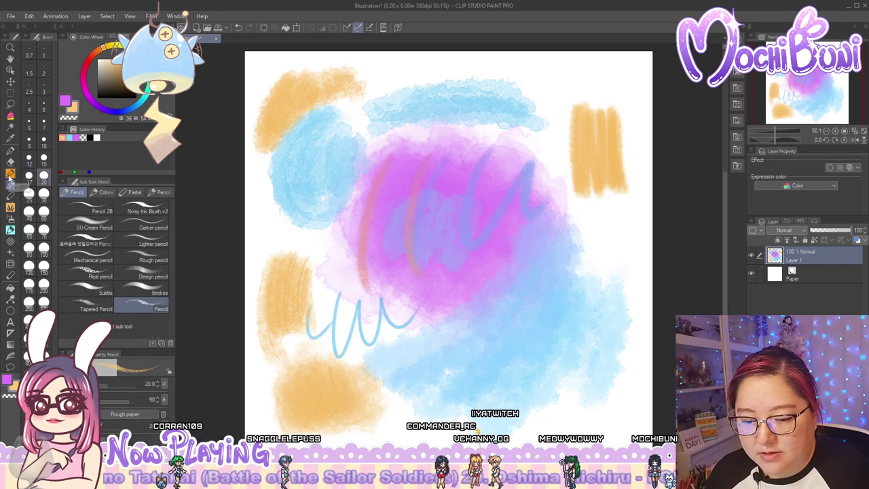
{"action": "left_click", "coordinate": [10, 173]}
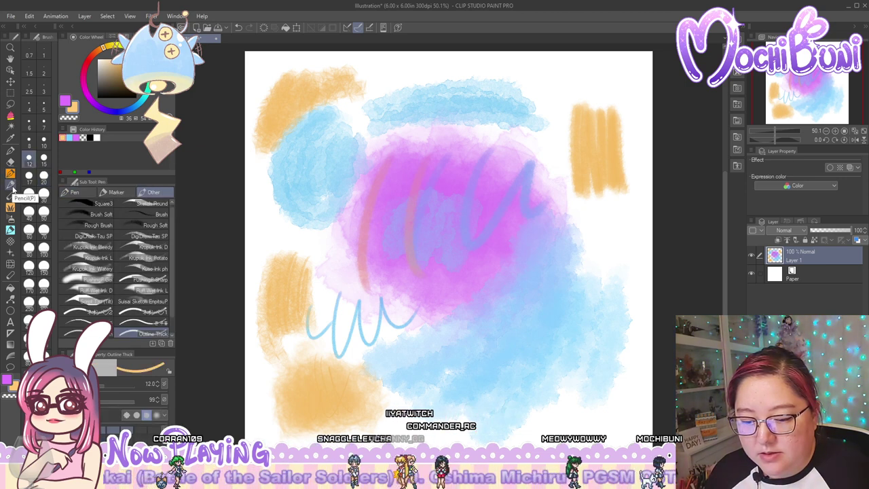
{"action": "left_click", "coordinate": [11, 189]}
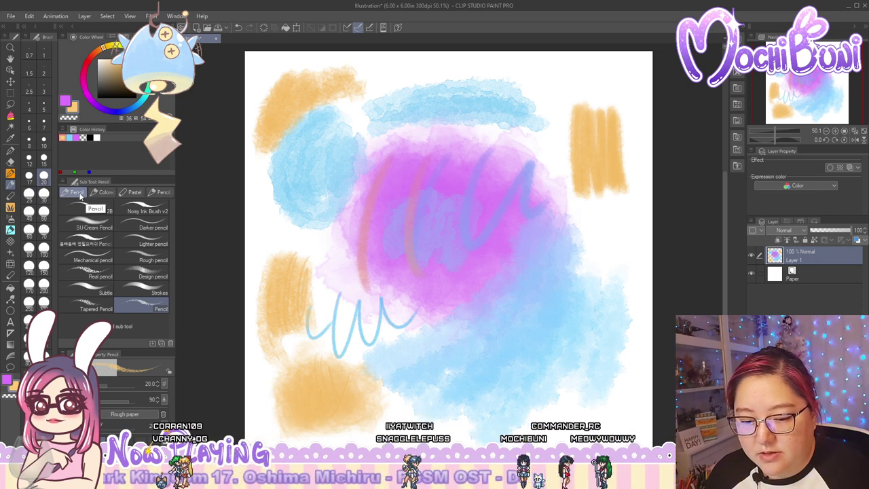
Check the Brush tool's groups and move the Oil Pastel (Soft) brush into the Oil paint group
{"action": "left_click", "coordinate": [11, 196]}
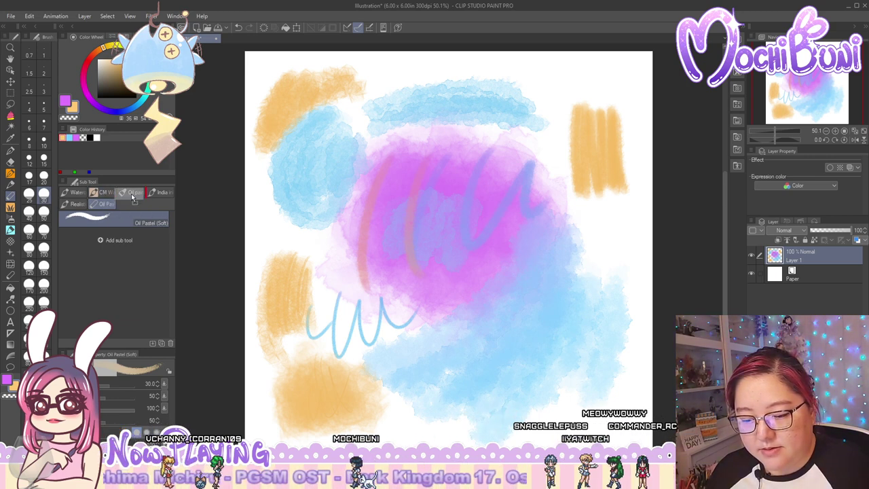
{"action": "left_click", "coordinate": [74, 203]}
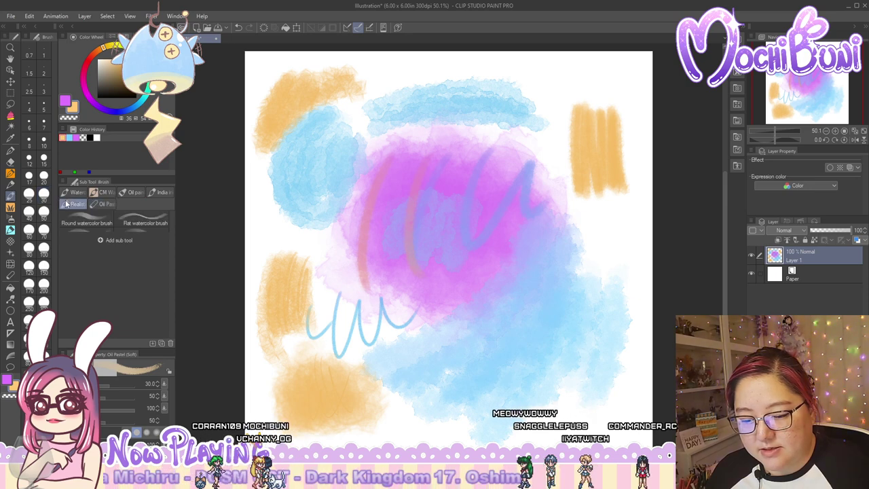
{"action": "left_click", "coordinate": [158, 193]}
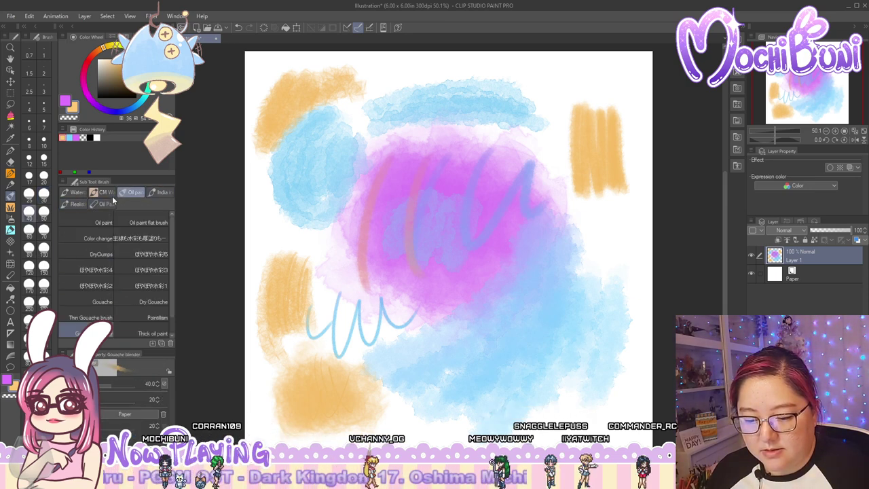
{"action": "left_click", "coordinate": [92, 194]}
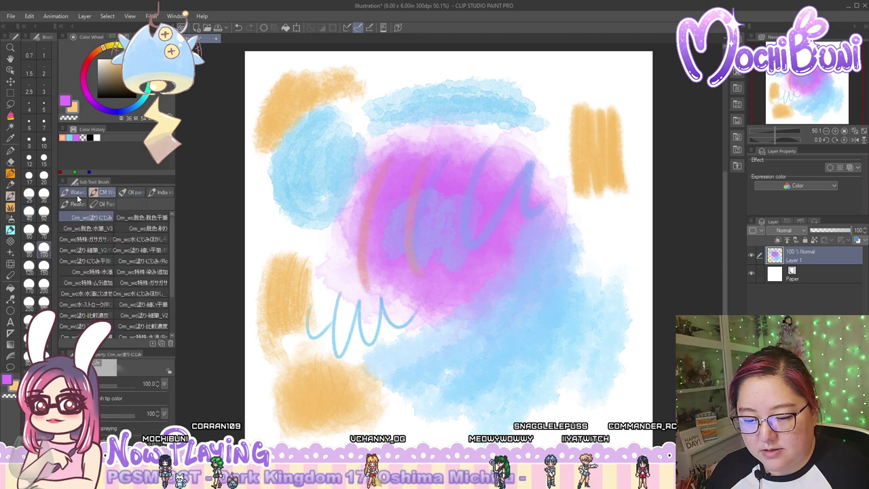
{"action": "left_click", "coordinate": [105, 203]}
{"action": "left_click", "coordinate": [133, 193]}
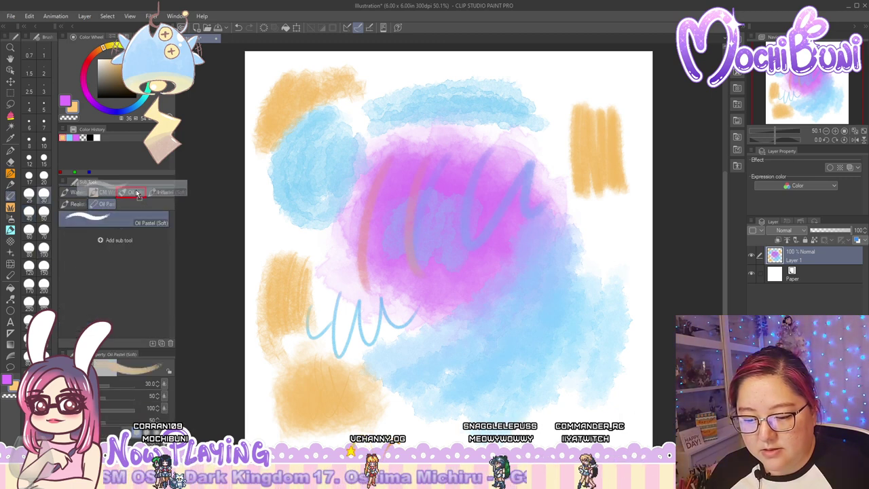
Paint sweeping curves over the canvas's upper and middle areas with the パステルニュアンス airbrush at size 300
{"action": "left_click", "coordinate": [11, 218]}
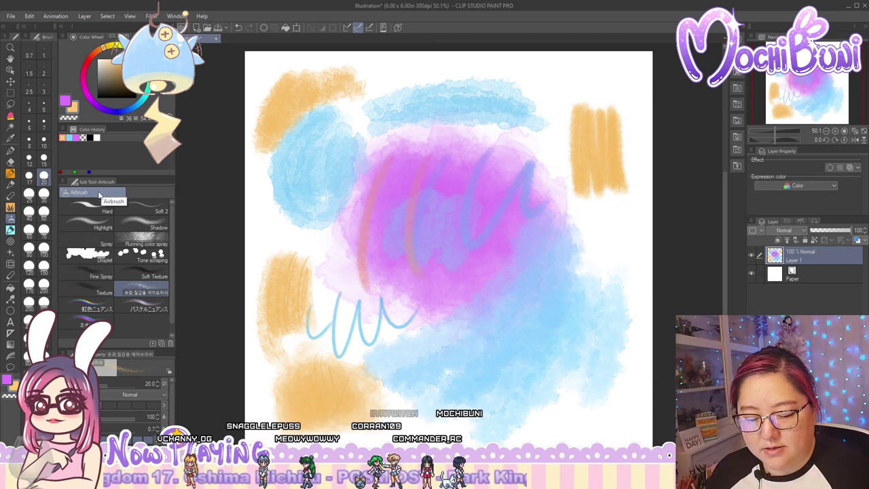
{"action": "left_click", "coordinate": [148, 308]}
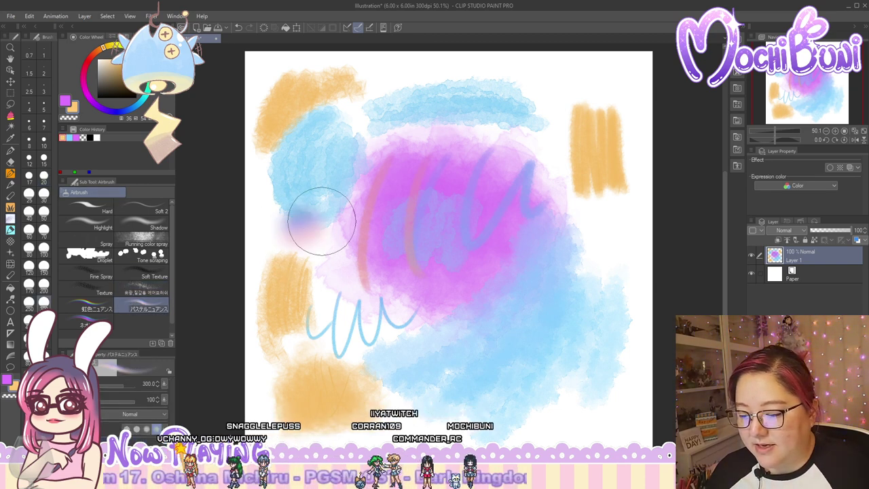
{"action": "mouse_move", "coordinate": [321, 221]}
{"action": "left_mouse_down"}
{"action": "mouse_move", "coordinate": [386, 159]}
{"action": "mouse_move", "coordinate": [516, 123]}
{"action": "mouse_move", "coordinate": [546, 209]}
{"action": "mouse_move", "coordinate": [422, 206]}
{"action": "mouse_move", "coordinate": [372, 300]}
{"action": "mouse_move", "coordinate": [453, 268]}
{"action": "mouse_move", "coordinate": [416, 286]}
{"action": "mouse_move", "coordinate": [546, 277]}
{"action": "mouse_move", "coordinate": [438, 258]}
{"action": "mouse_move", "coordinate": [497, 279]}
{"action": "mouse_move", "coordinate": [426, 248]}
{"action": "left_mouse_up"}
{"action": "mouse_move", "coordinate": [279, 144]}
{"action": "left_mouse_down"}
{"action": "mouse_move", "coordinate": [461, 66]}
{"action": "mouse_move", "coordinate": [594, 142]}
{"action": "left_mouse_up"}
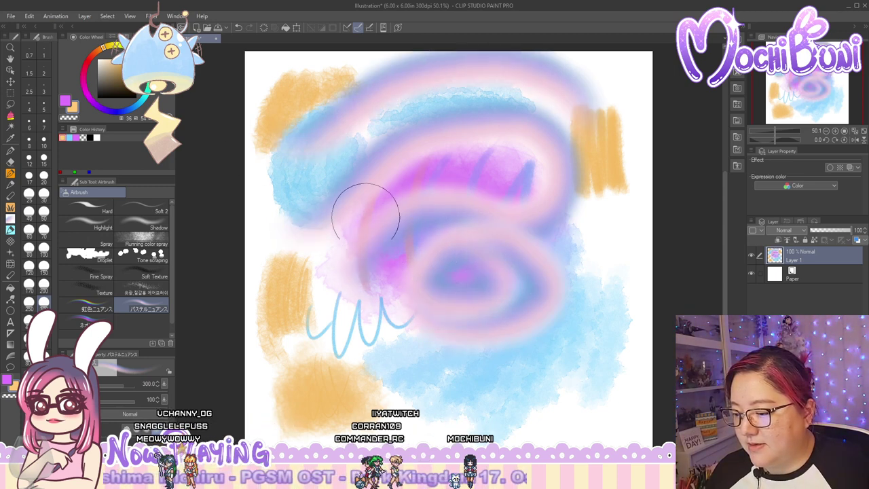
Paint zigzag strokes across the canvas's middle and lower areas with the 虹色ニュアンス and ネオンニュアンス airbrushes at size 300
{"action": "left_click", "coordinate": [96, 309]}
{"action": "mouse_move", "coordinate": [349, 233]}
{"action": "left_mouse_down"}
{"action": "mouse_move", "coordinate": [572, 204]}
{"action": "mouse_move", "coordinate": [339, 312]}
{"action": "mouse_move", "coordinate": [401, 319]}
{"action": "mouse_move", "coordinate": [631, 306]}
{"action": "mouse_move", "coordinate": [359, 378]}
{"action": "left_mouse_up"}
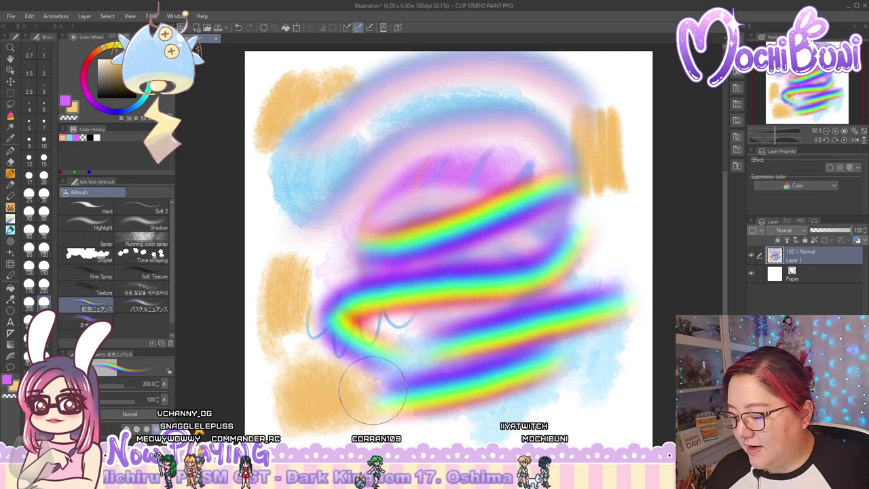
{"action": "left_click", "coordinate": [85, 325]}
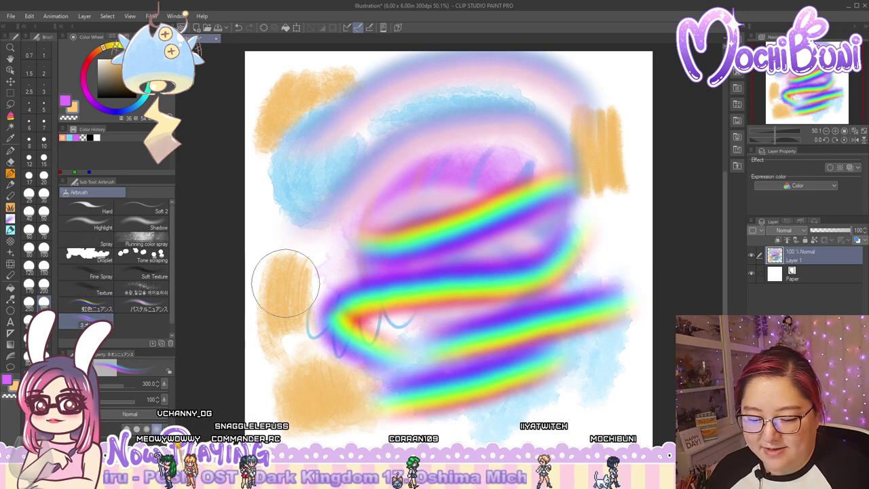
{"action": "mouse_move", "coordinate": [272, 287]}
{"action": "left_mouse_down"}
{"action": "mouse_move", "coordinate": [489, 187]}
{"action": "mouse_move", "coordinate": [501, 291]}
{"action": "mouse_move", "coordinate": [424, 326]}
{"action": "left_mouse_up"}
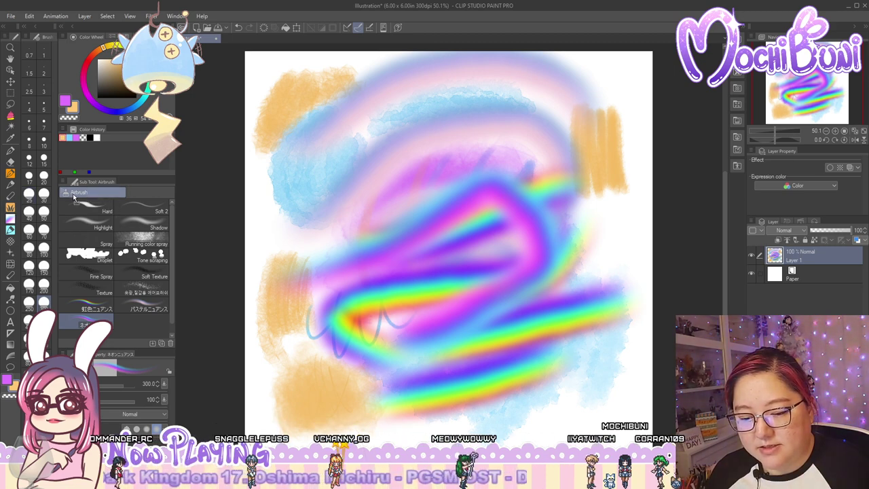
Make the Airbrush group the Brush tool's first group, with 虹色ニュアンス, パステルニュアンス and ネオンニュアンス at the top of its brushes
{"action": "left_click", "coordinate": [11, 196]}
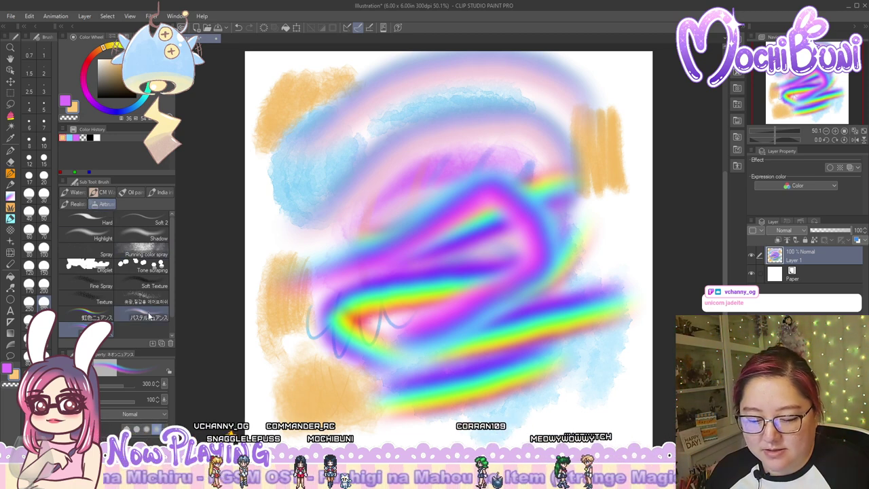
{"action": "left_click", "coordinate": [89, 317]}
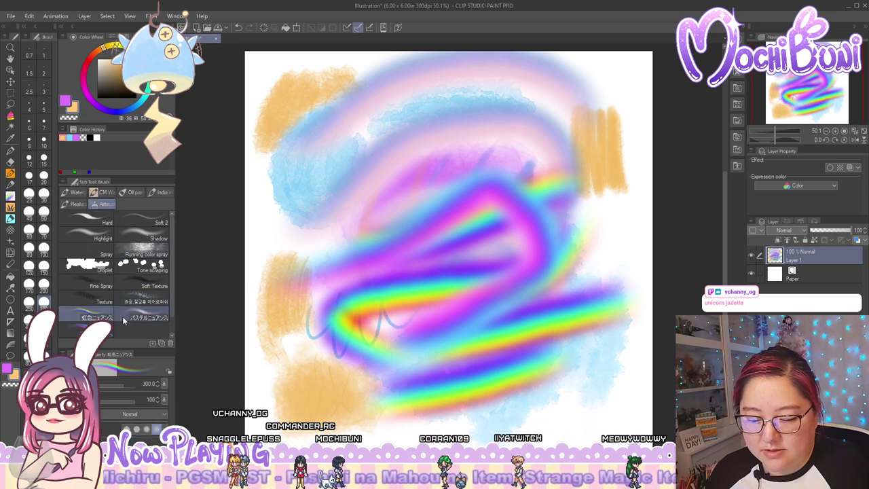
{"action": "left_click_drag", "start_coordinate": [85, 317], "coordinate": [119, 224]}
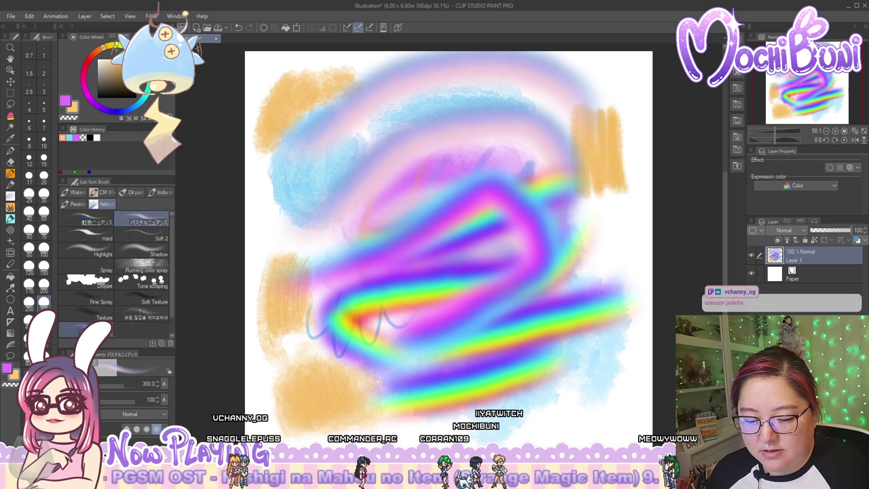
{"action": "left_click_drag", "start_coordinate": [86, 329], "coordinate": [80, 238]}
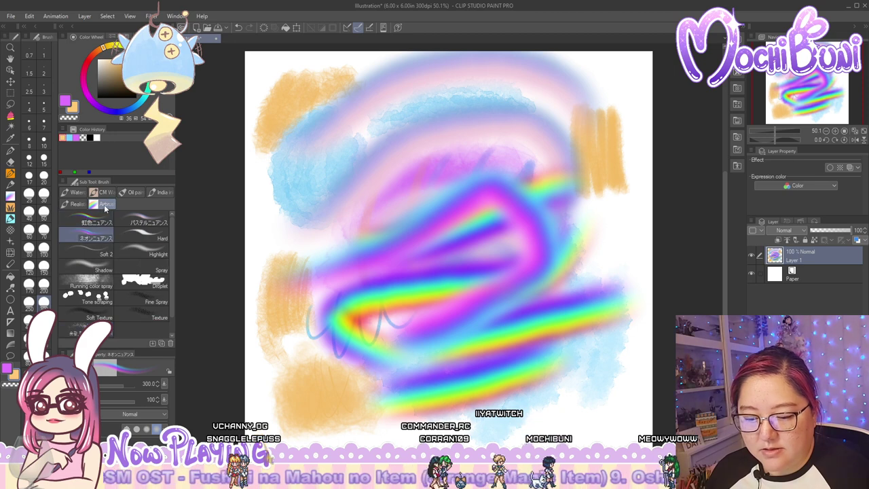
{"action": "left_click_drag", "start_coordinate": [67, 195], "coordinate": [68, 194]}
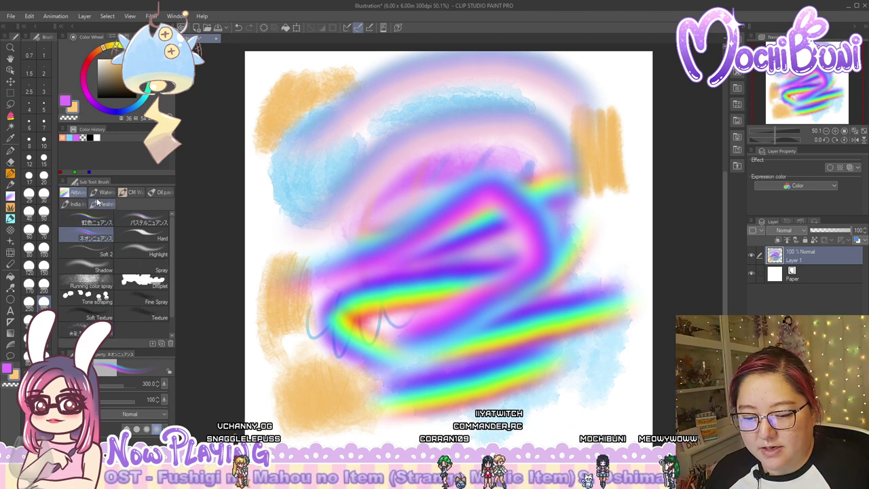
Move the Pencil, Colored pencil, Pastel and Pencil 2B 2 groups from the Pencil tool into the Pen tool
{"action": "left_click", "coordinate": [10, 174]}
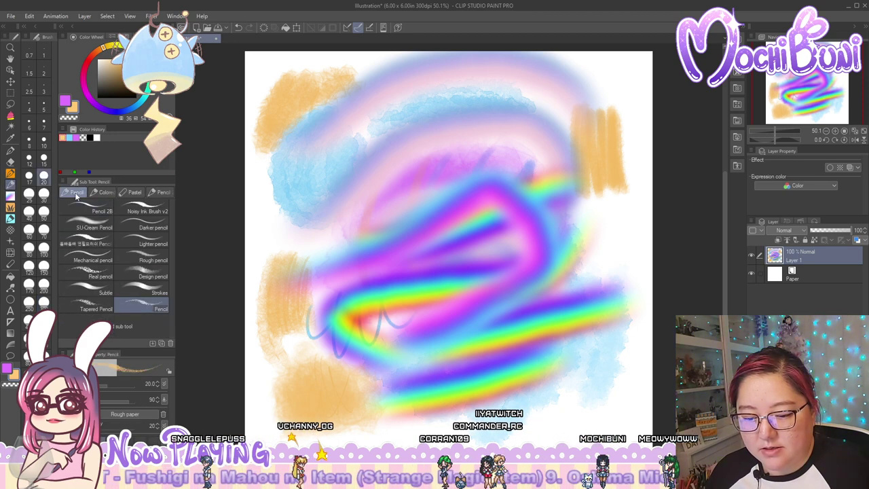
{"action": "left_click_drag", "start_coordinate": [105, 193], "coordinate": [84, 195]}
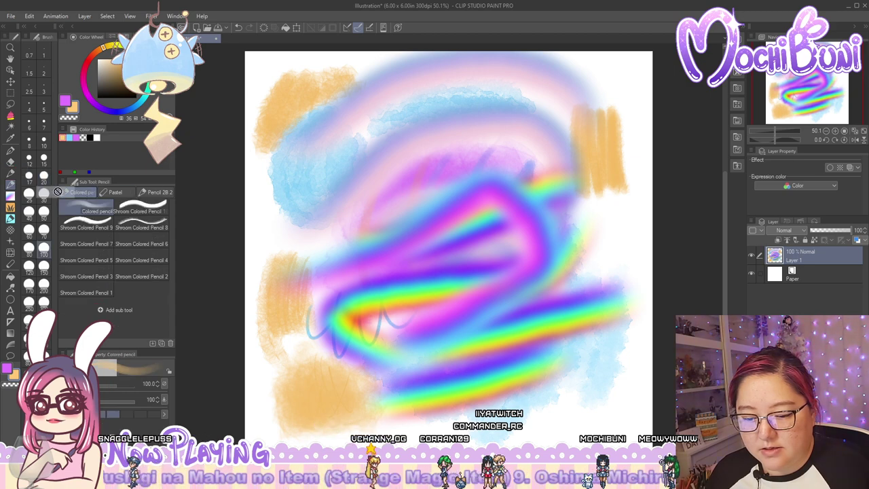
{"action": "left_click_drag", "start_coordinate": [19, 175], "coordinate": [17, 175]}
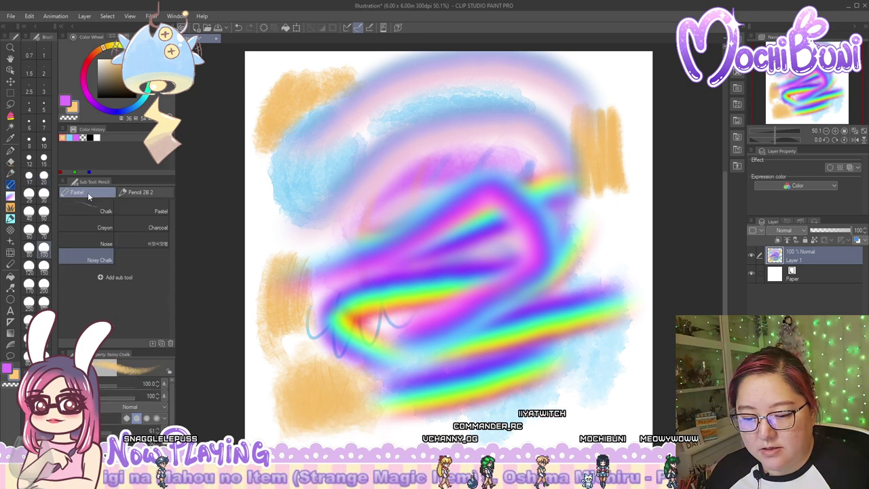
{"action": "left_click_drag", "start_coordinate": [87, 196], "coordinate": [14, 178]}
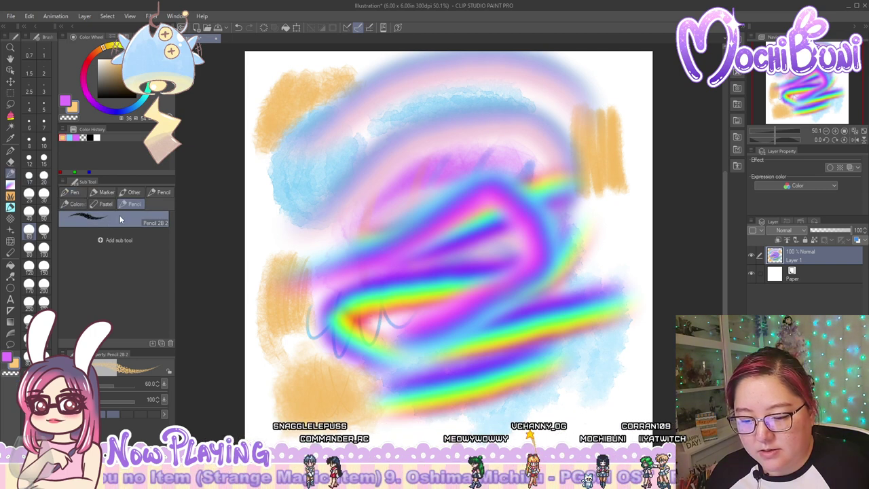
Move the Pencil 2B 2 brush into the Pen tool's Pencil group and check the neighbouring tools' groups
{"action": "left_click_drag", "start_coordinate": [120, 218], "coordinate": [163, 193]}
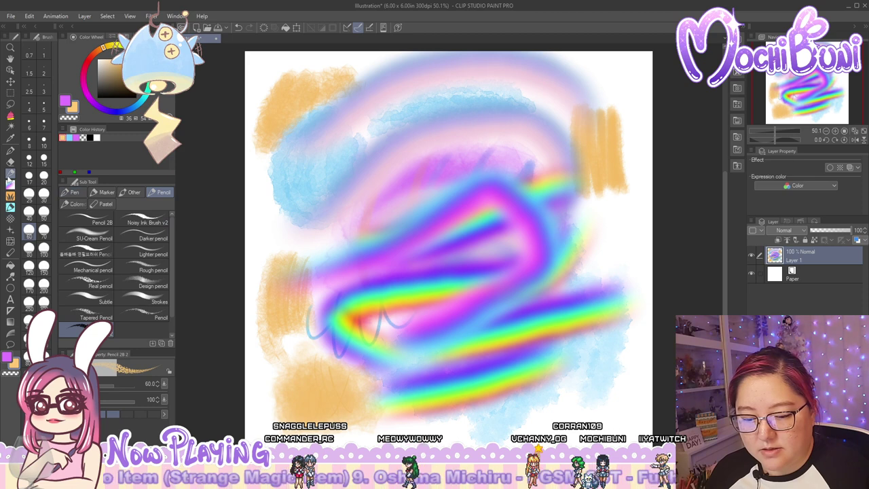
{"action": "left_click", "coordinate": [9, 163]}
{"action": "left_click", "coordinate": [10, 183]}
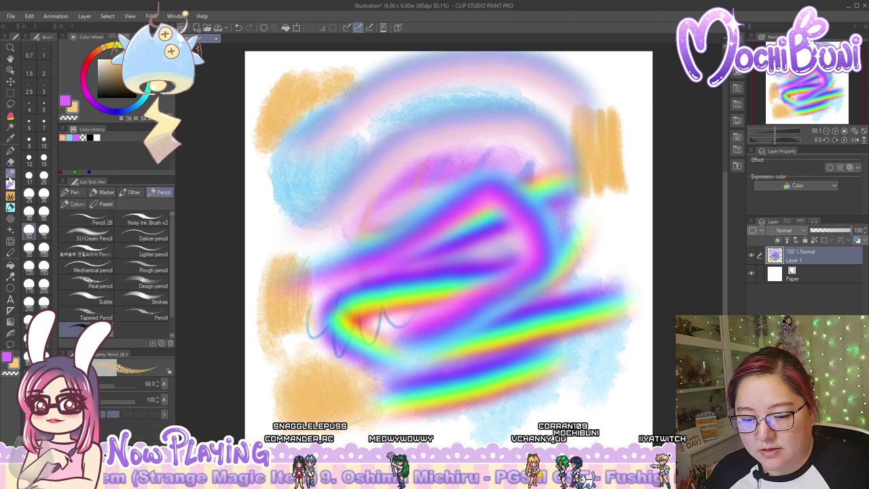
{"action": "left_click", "coordinate": [10, 173]}
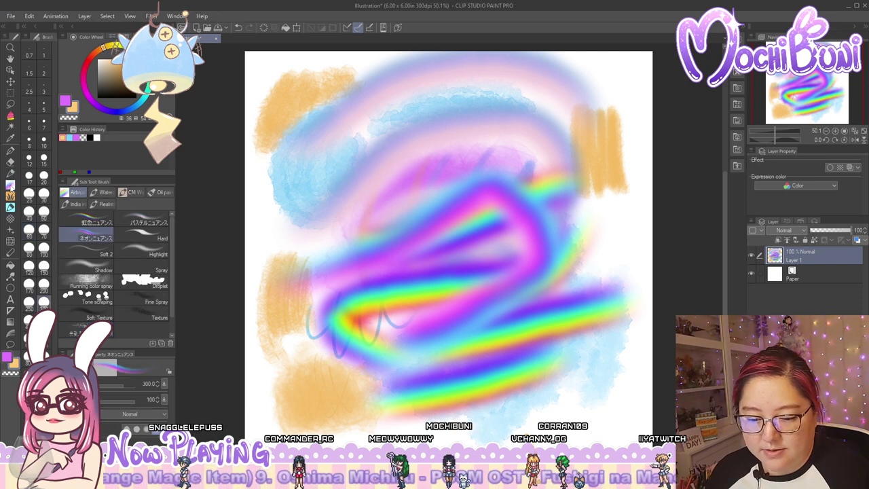
Move the Gouache and Texture brush groups from the Space Brushes tool into the Brush tool
{"action": "left_click", "coordinate": [10, 183]}
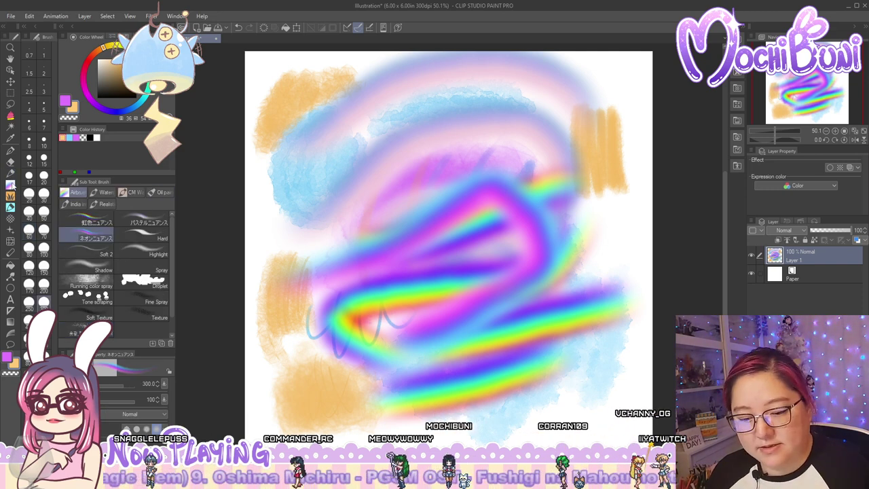
{"action": "left_click", "coordinate": [11, 197]}
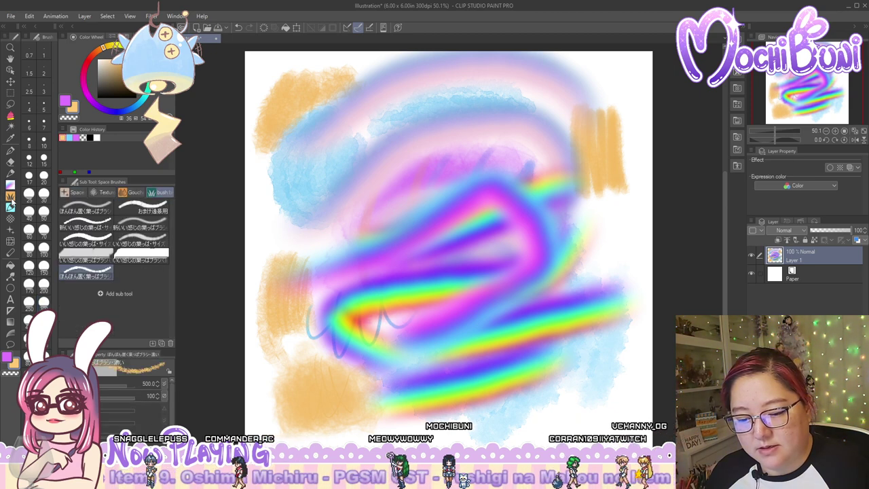
{"action": "left_click", "coordinate": [126, 193]}
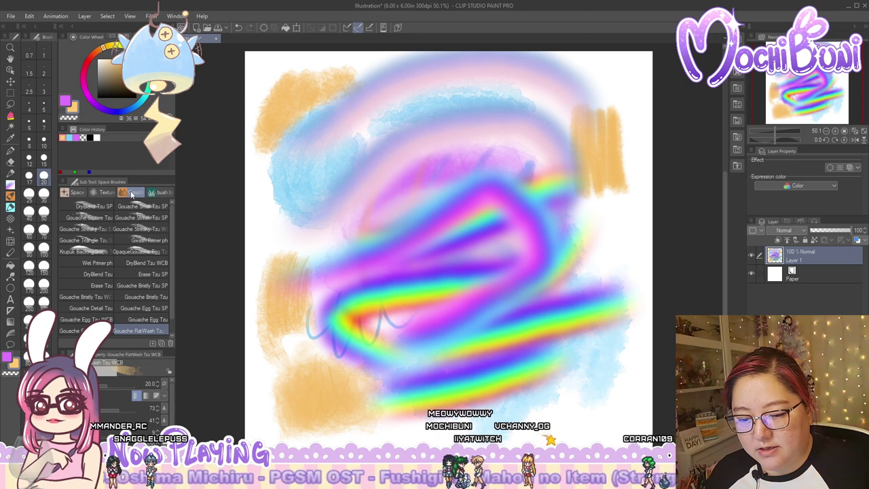
{"action": "left_click_drag", "start_coordinate": [135, 195], "coordinate": [19, 180]}
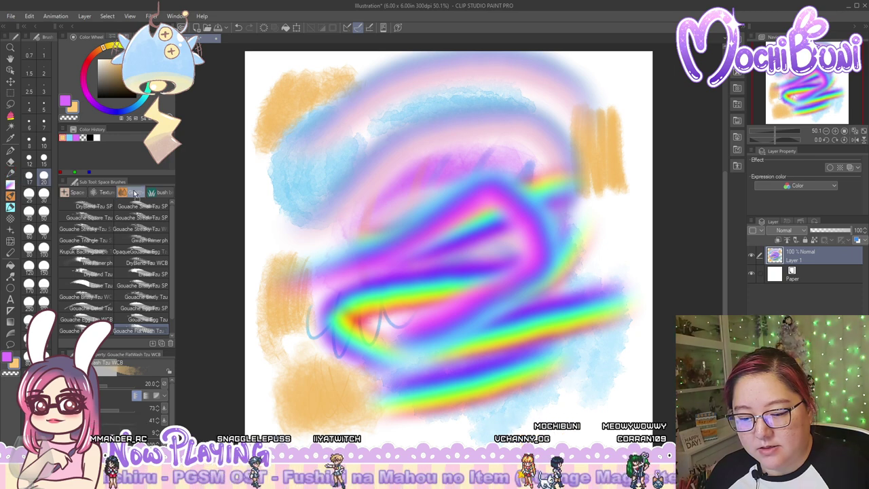
{"action": "left_click", "coordinate": [11, 184]}
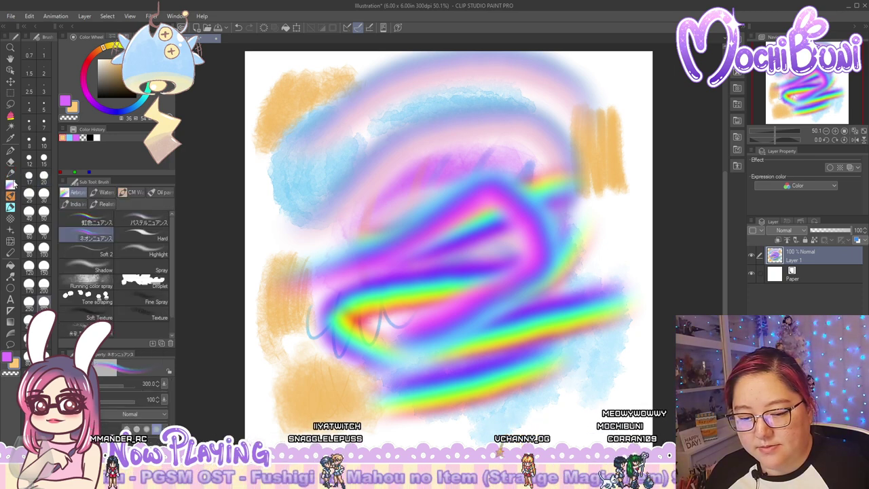
{"action": "left_click", "coordinate": [11, 195]}
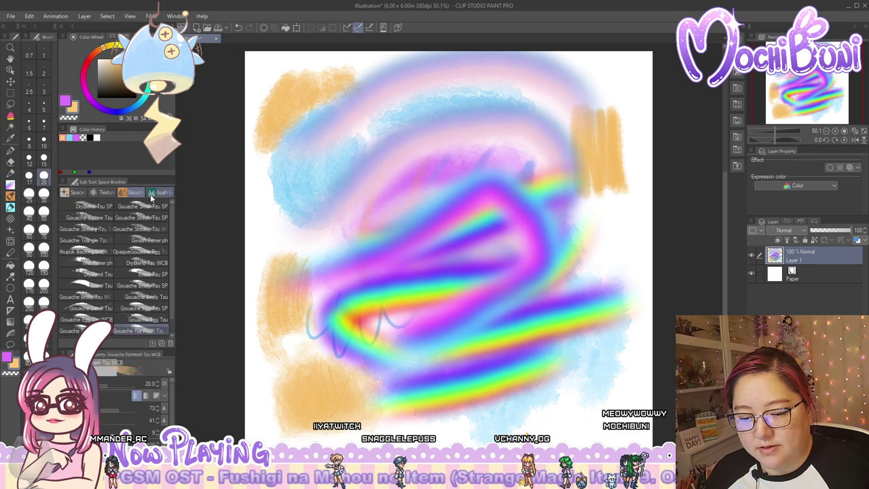
{"action": "left_click_drag", "start_coordinate": [132, 194], "coordinate": [13, 186]}
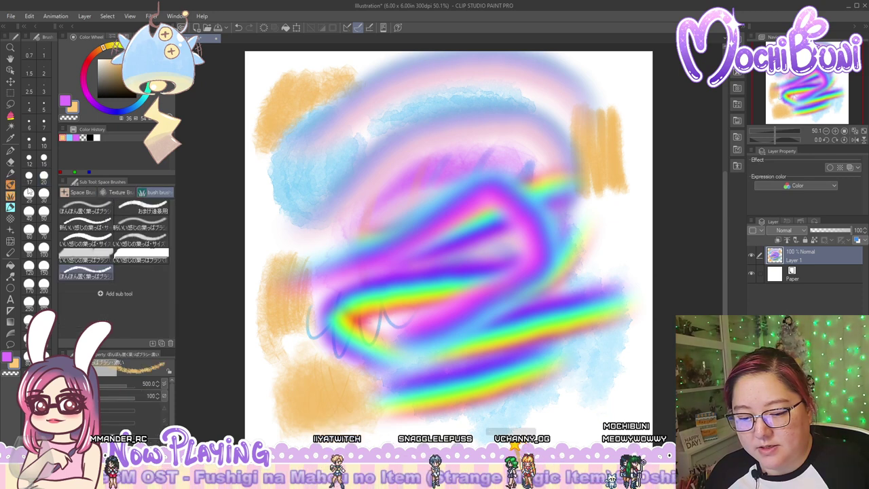
{"action": "left_click", "coordinate": [115, 194]}
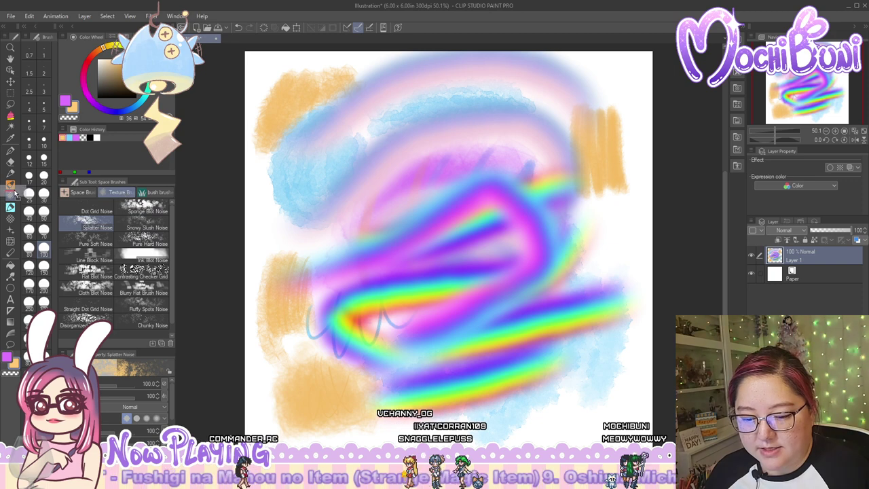
{"action": "left_click_drag", "start_coordinate": [15, 194], "coordinate": [13, 187]}
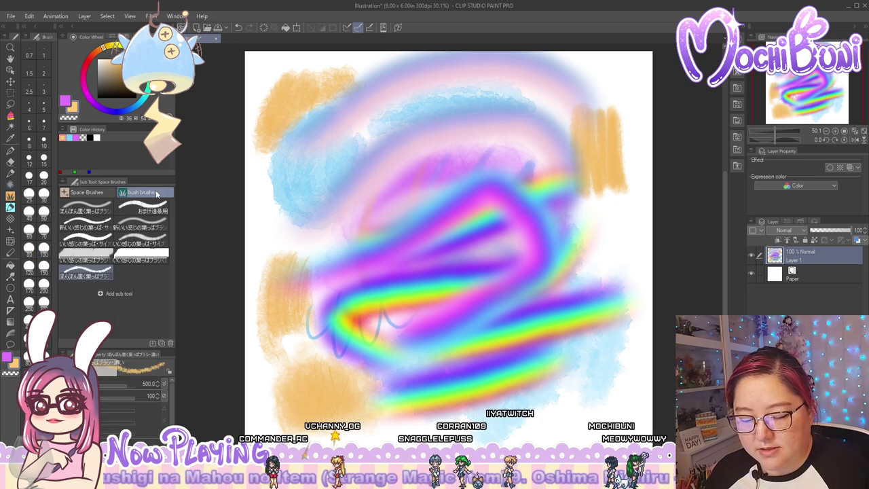
Move the Krupuk Brushes, Krupuk SP and Effects groups from the Krupuk Brushes tool into the Brush tool
{"action": "left_click", "coordinate": [101, 193]}
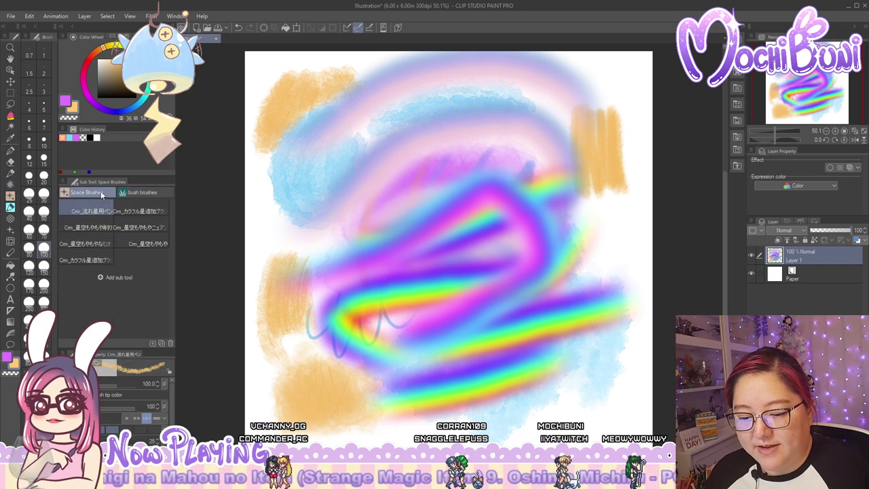
{"action": "left_click", "coordinate": [156, 194]}
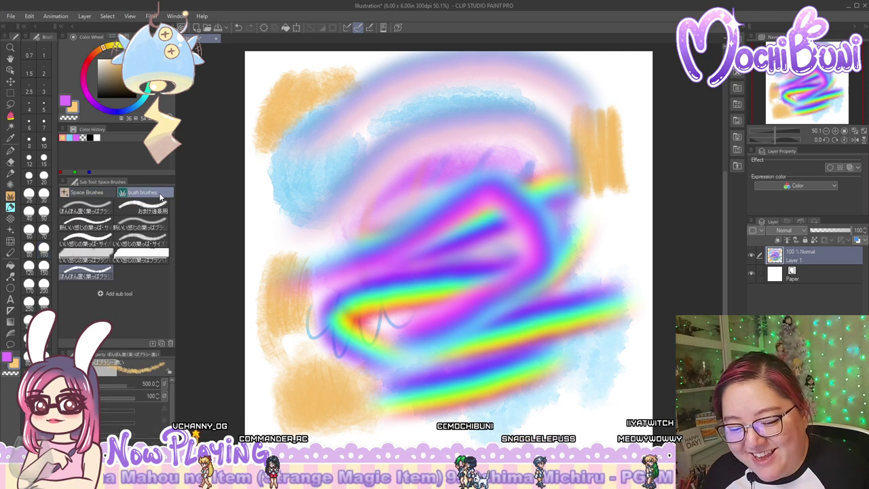
{"action": "left_click", "coordinate": [12, 207]}
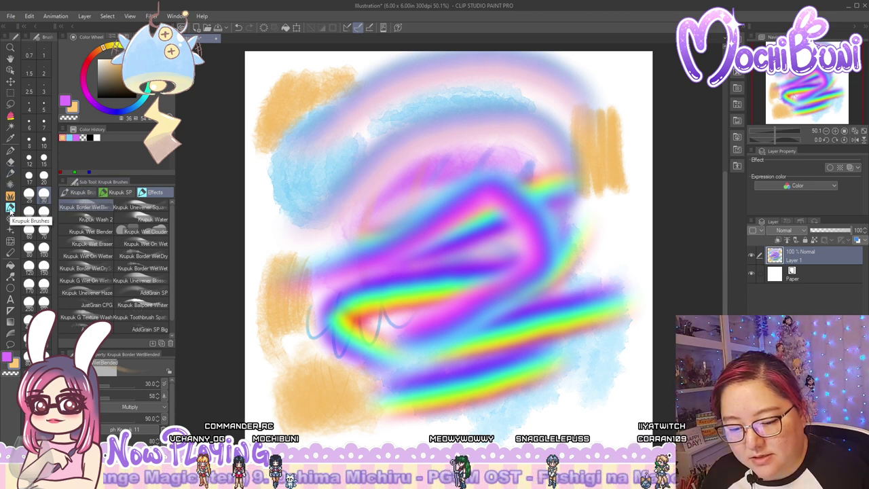
{"action": "left_click", "coordinate": [11, 165]}
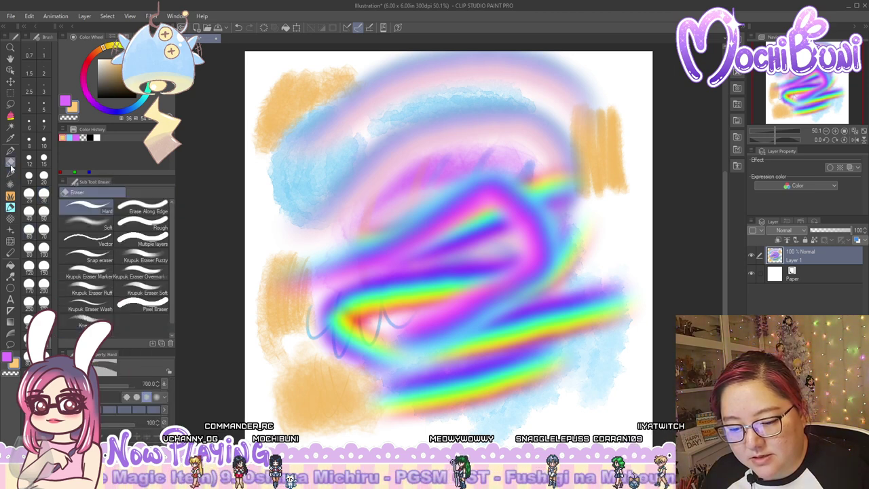
{"action": "left_click", "coordinate": [11, 196]}
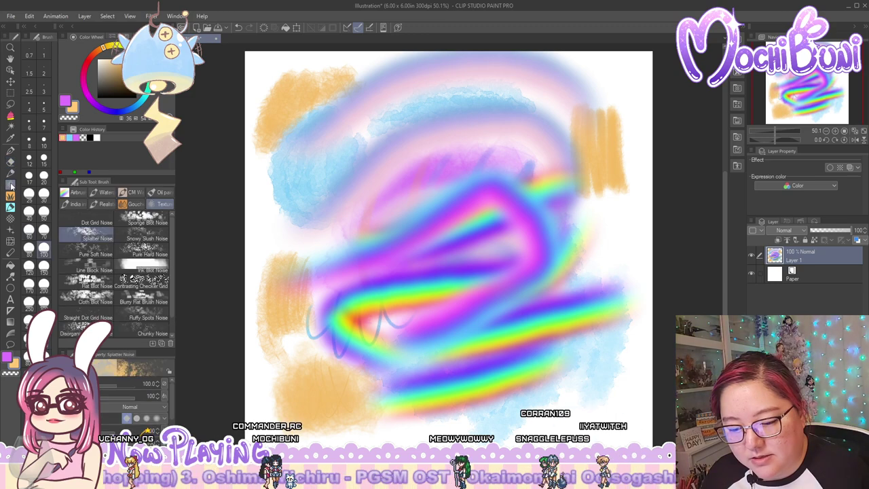
{"action": "left_click", "coordinate": [10, 196]}
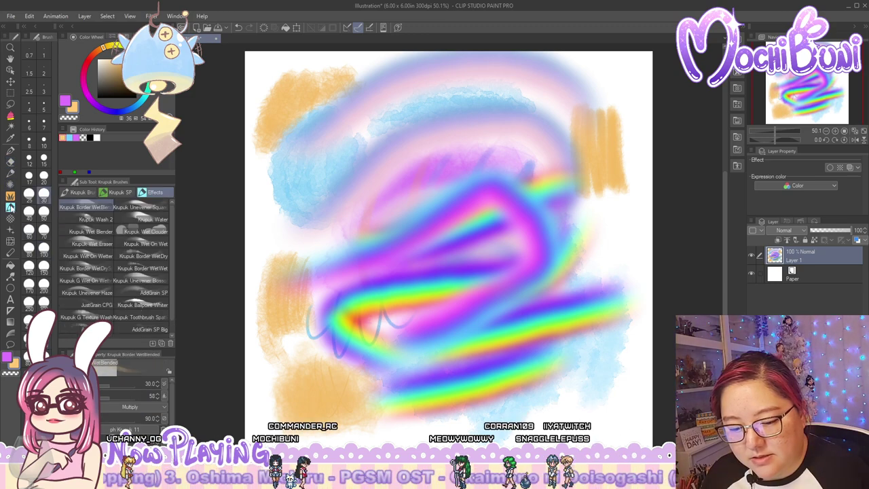
{"action": "left_click", "coordinate": [87, 193]}
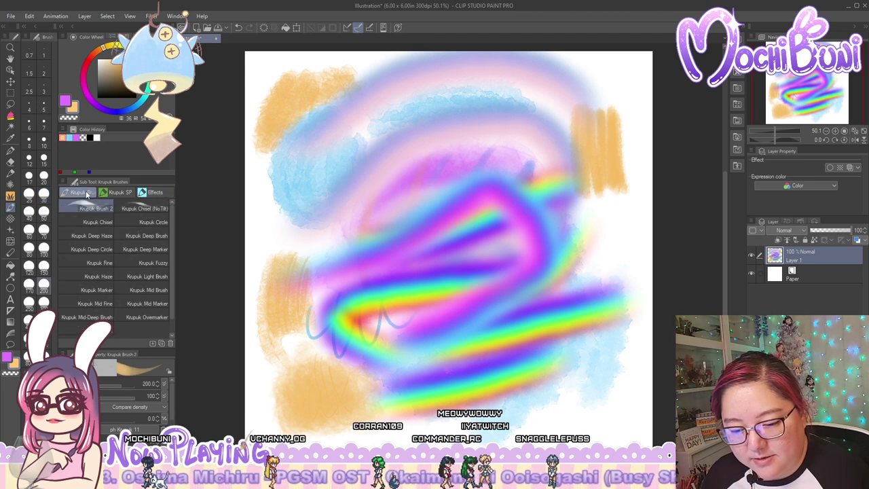
{"action": "left_click", "coordinate": [10, 185]}
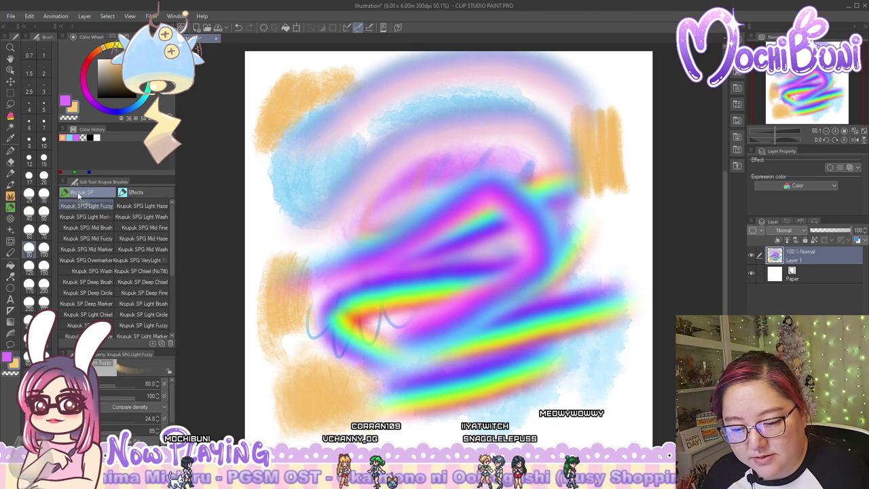
{"action": "left_click", "coordinate": [11, 196]}
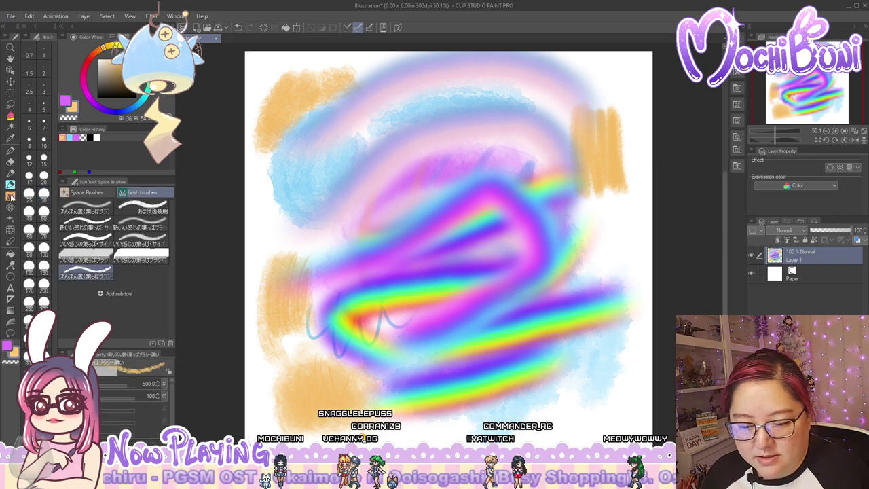
Split the shapes group off Mc.Rain Brushes as a separate tool below the Brush tool and add the sparkles group to it
{"action": "left_click", "coordinate": [10, 207]}
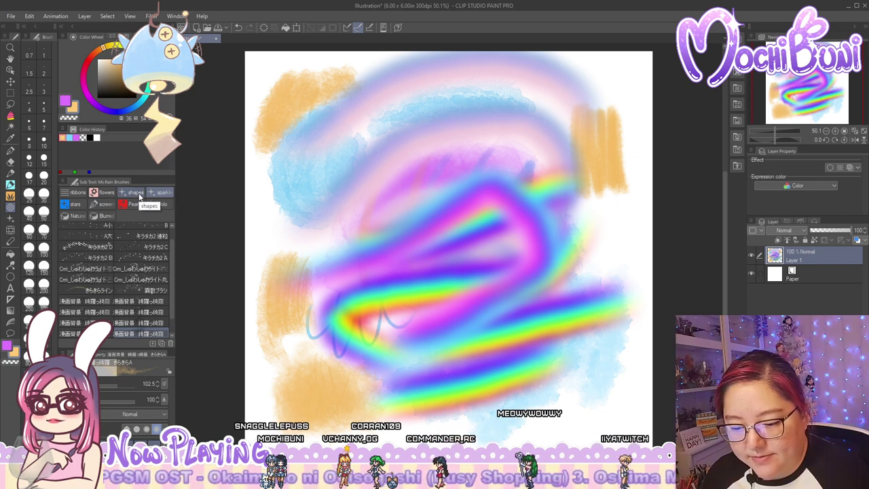
{"action": "left_click", "coordinate": [135, 193]}
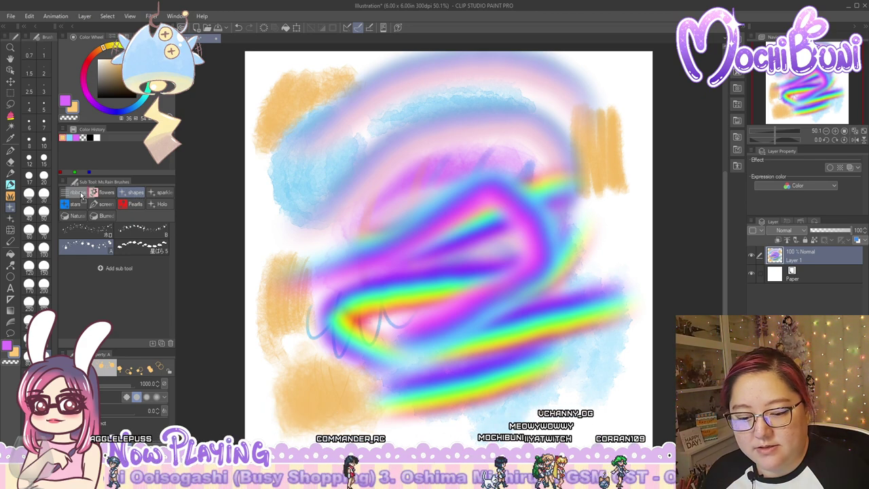
{"action": "left_click", "coordinate": [12, 195]}
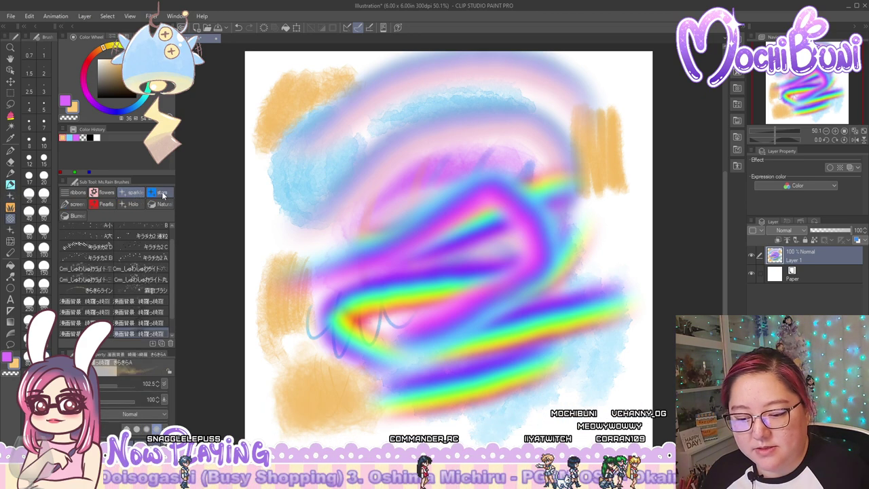
{"action": "left_click", "coordinate": [162, 193]}
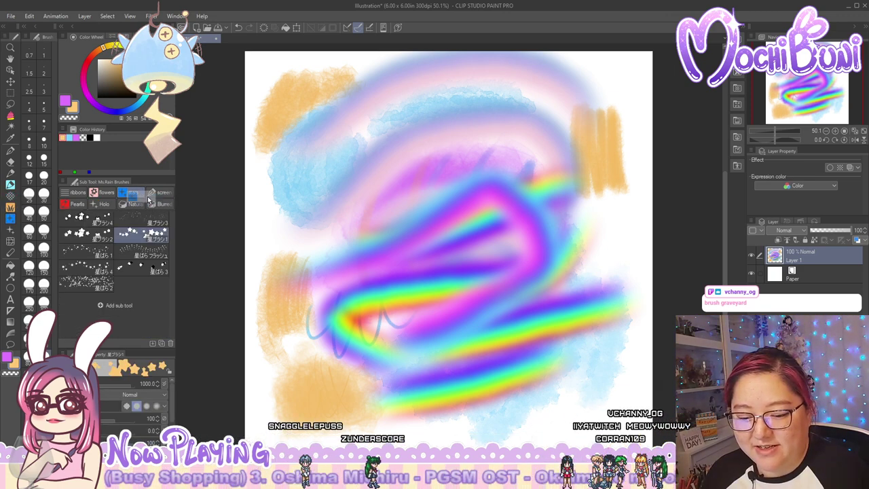
{"action": "left_click", "coordinate": [11, 204]}
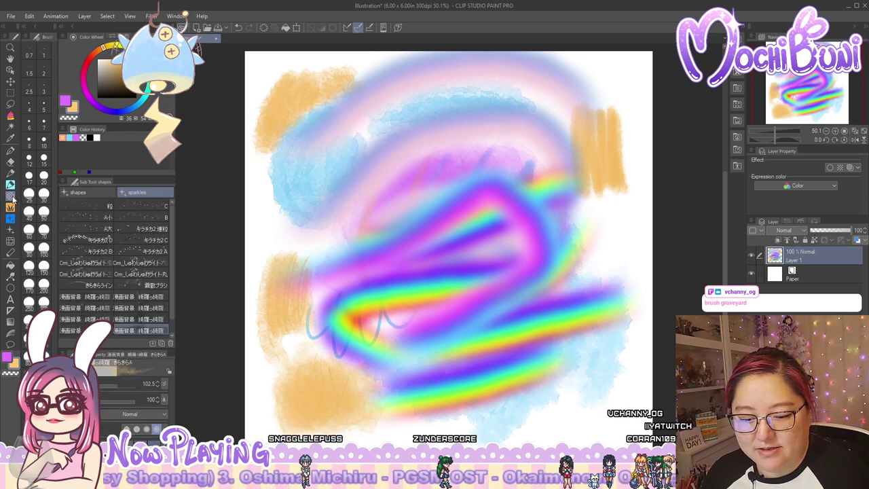
Move the stars and Holo groups from the Mc.Rain Brushes tool into the shapes and sparkles tool
{"action": "left_click", "coordinate": [11, 208]}
{"action": "left_click", "coordinate": [11, 218]}
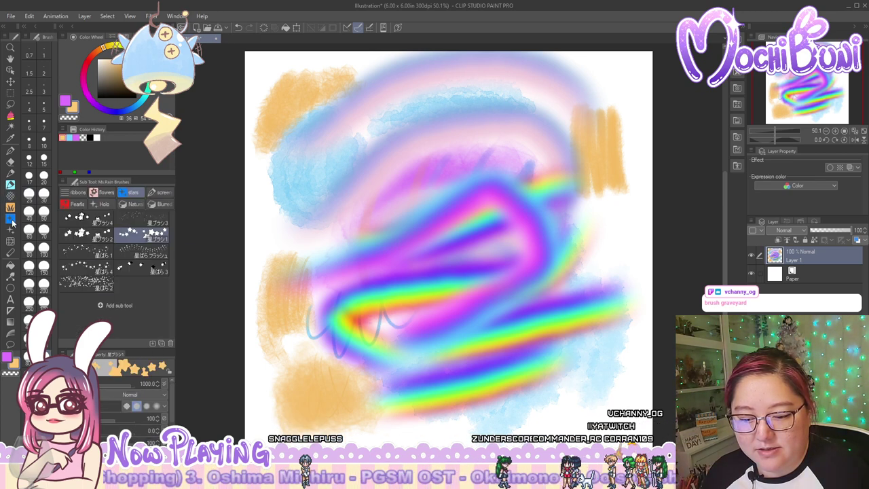
{"action": "left_click_drag", "start_coordinate": [15, 199], "coordinate": [12, 196]}
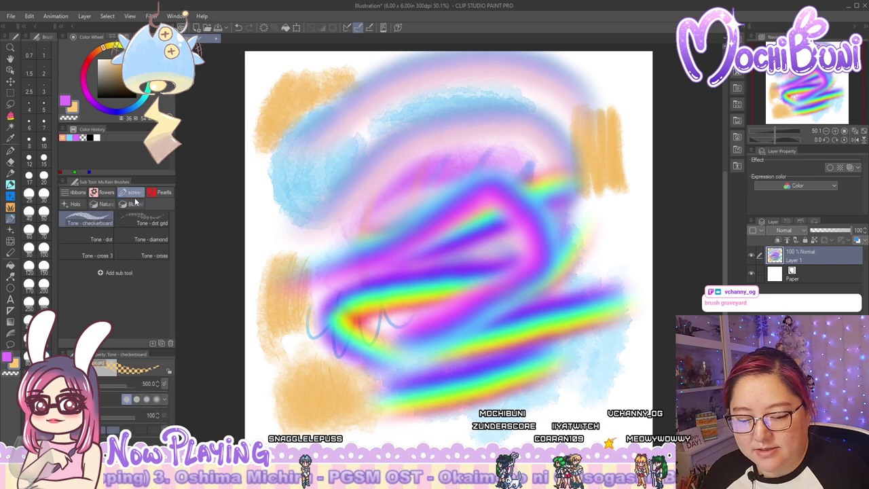
{"action": "left_click", "coordinate": [74, 204]}
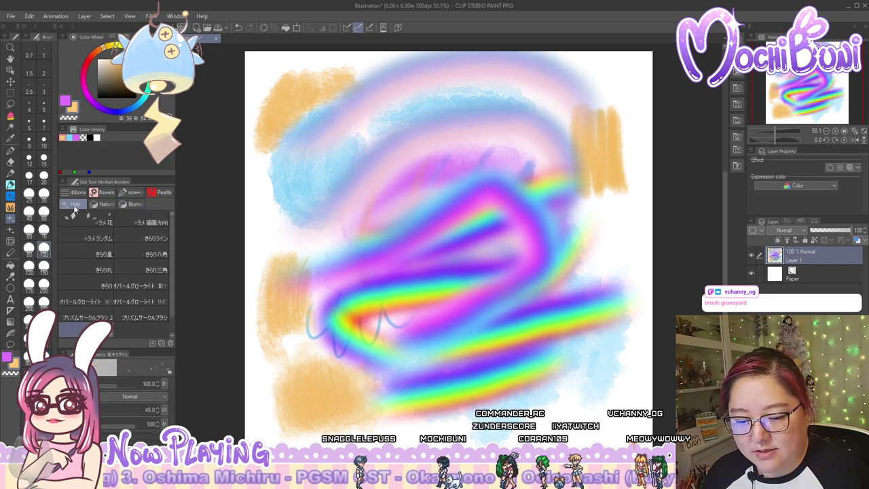
{"action": "left_click_drag", "start_coordinate": [13, 199], "coordinate": [12, 197]}
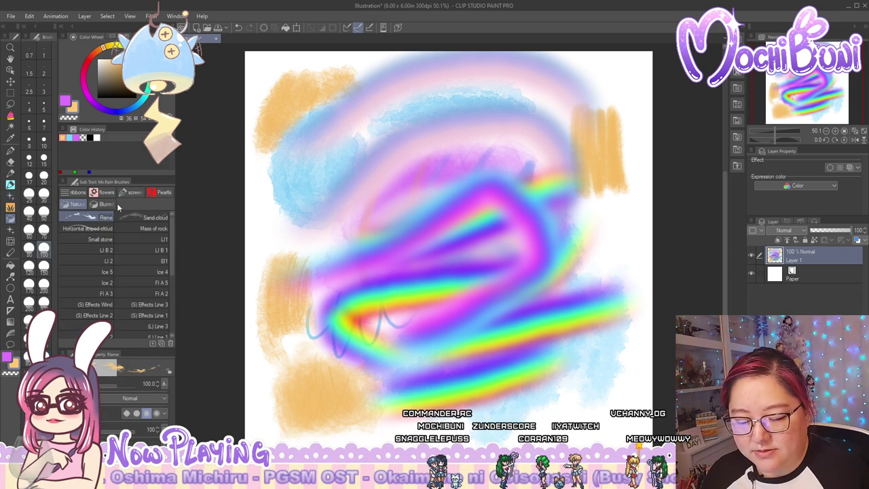
Move the Space Brushes group into the shapes and sparkles tool, and the bush brushes group into the Mc.Rain Brushes tool
{"action": "left_click", "coordinate": [5, 219]}
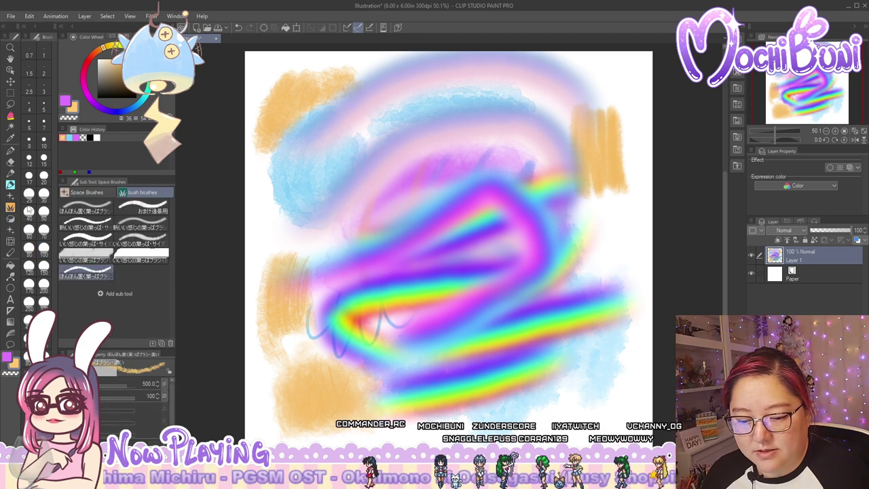
{"action": "left_click", "coordinate": [101, 194]}
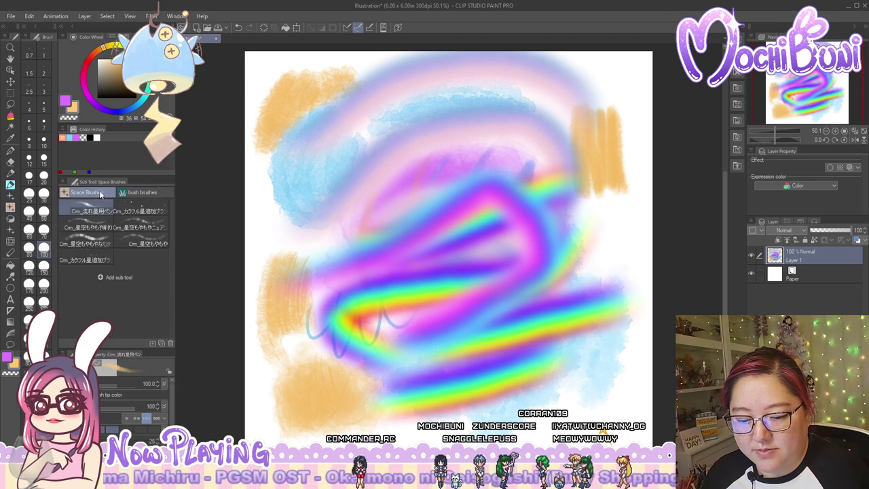
{"action": "left_click", "coordinate": [15, 203]}
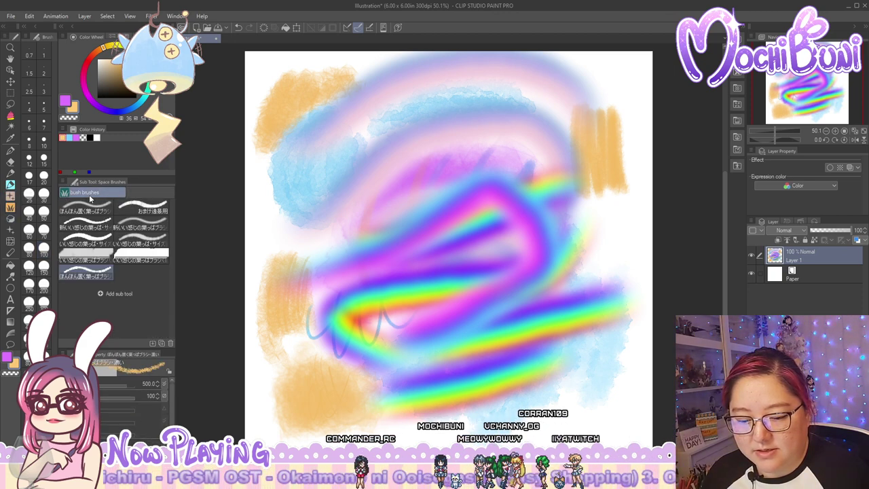
{"action": "left_click", "coordinate": [9, 215]}
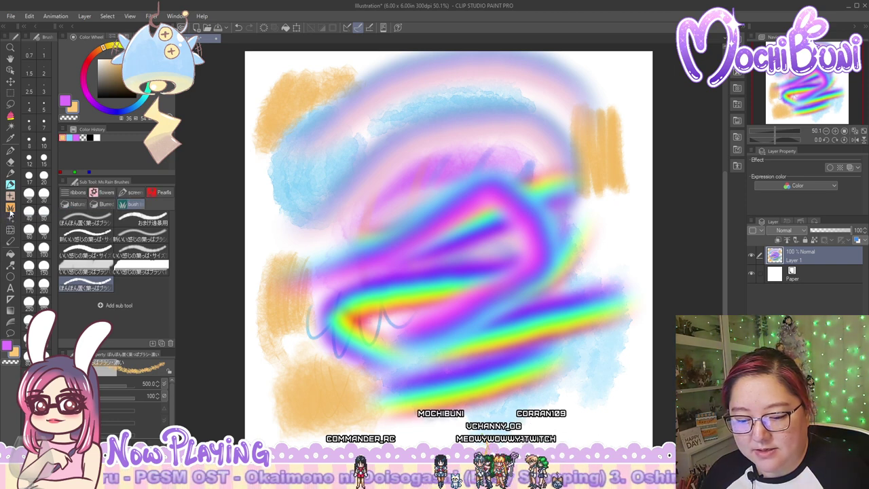
{"action": "left_click", "coordinate": [77, 192]}
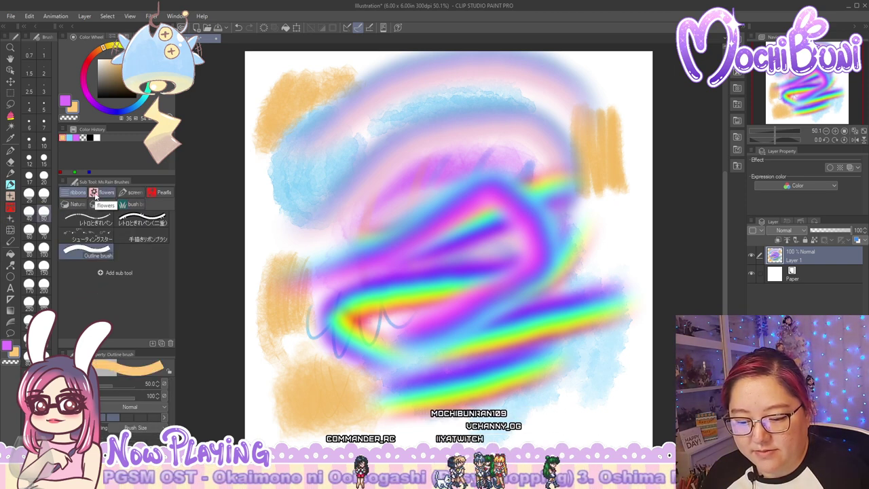
Move the Effect group from the Decoration tool into the shapes and sparkles tool
{"action": "left_click", "coordinate": [11, 219]}
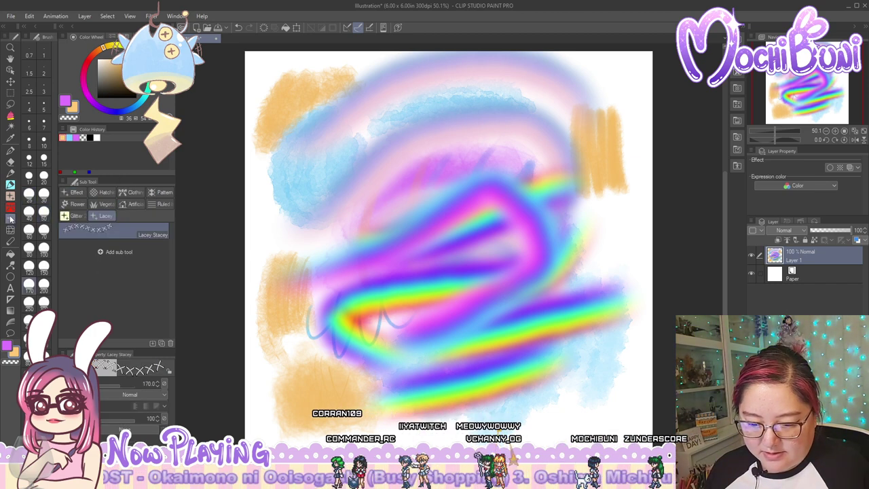
{"action": "left_click", "coordinate": [70, 193]}
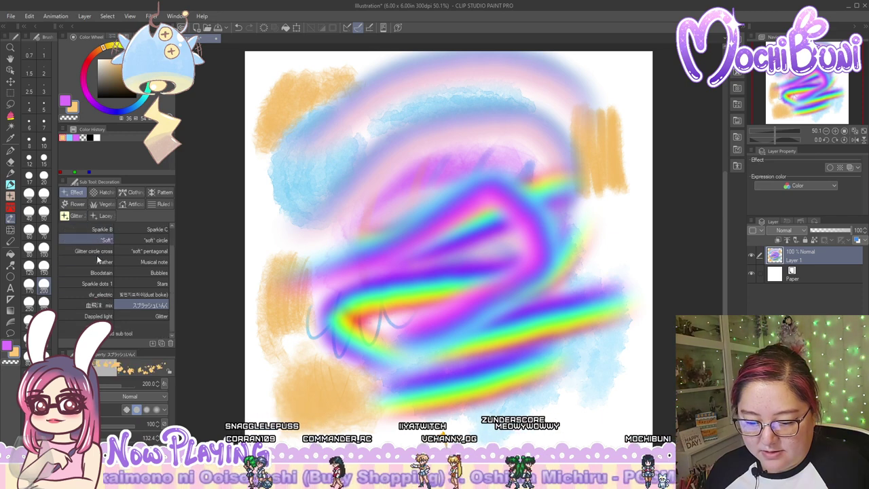
{"action": "scroll", "coordinate": [98, 260], "scroll_direction": "down", "scroll_amount": 1}
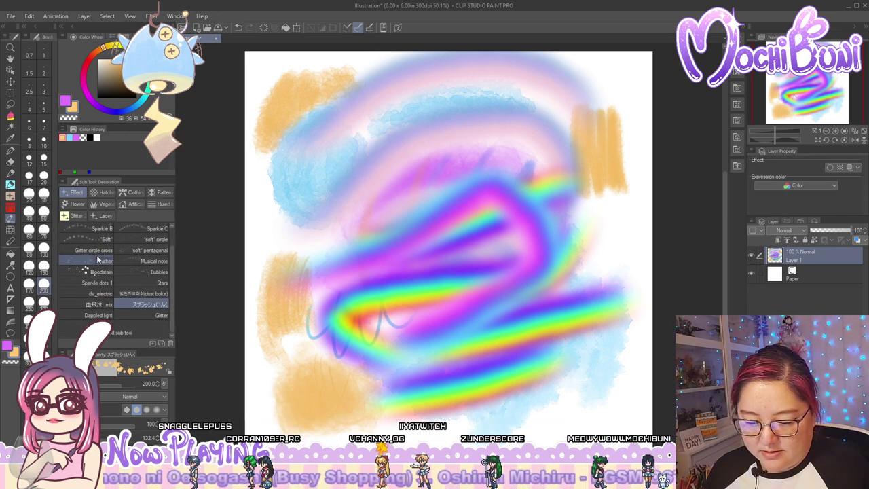
{"action": "scroll", "coordinate": [99, 260], "scroll_direction": "up", "scroll_amount": 1}
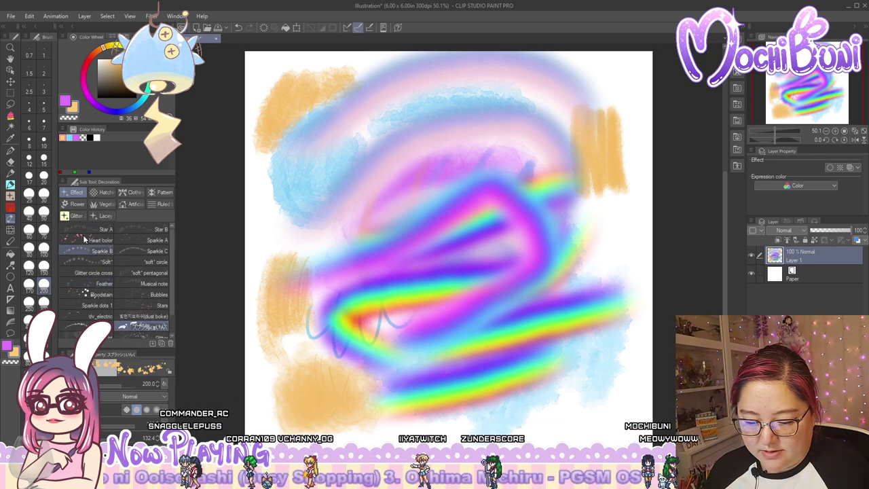
{"action": "left_click", "coordinate": [10, 196]}
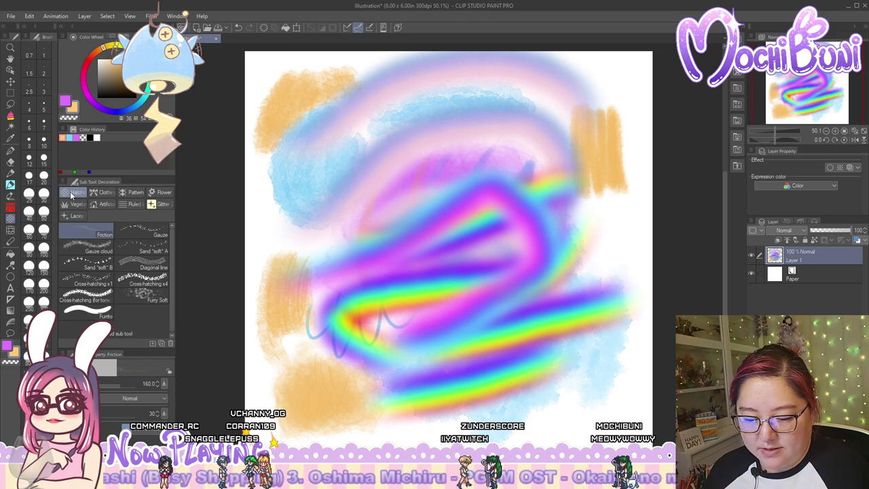
Delete the Glitter 298 and Glitter 297 brushes from the Decoration tool's Glitter group and turn off the deletion confirmation
{"action": "left_click", "coordinate": [161, 205]}
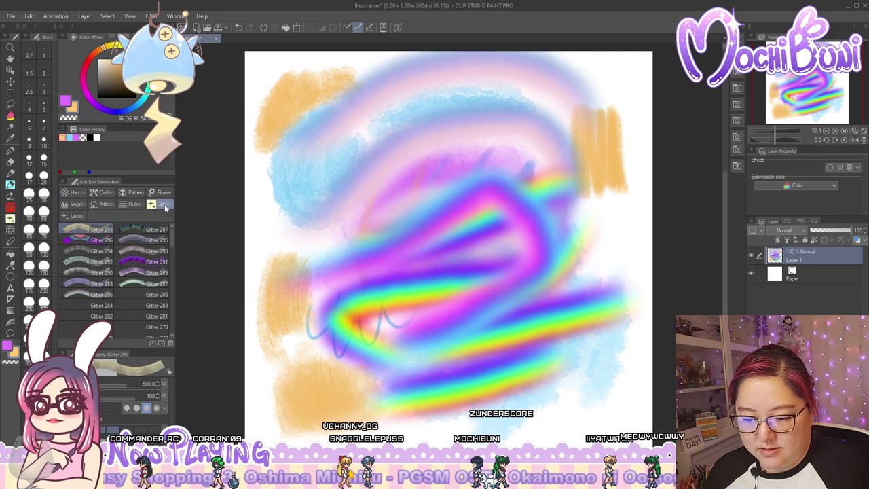
{"action": "right_click", "coordinate": [165, 207]}
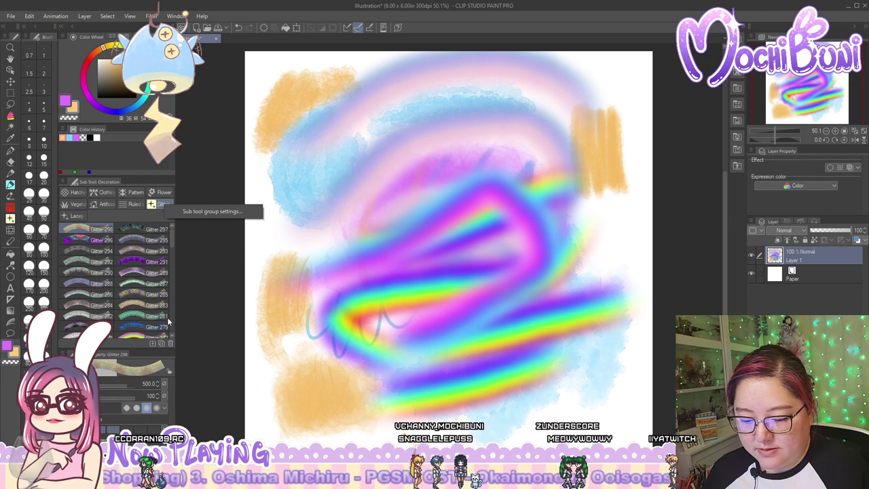
{"action": "left_click", "coordinate": [170, 344]}
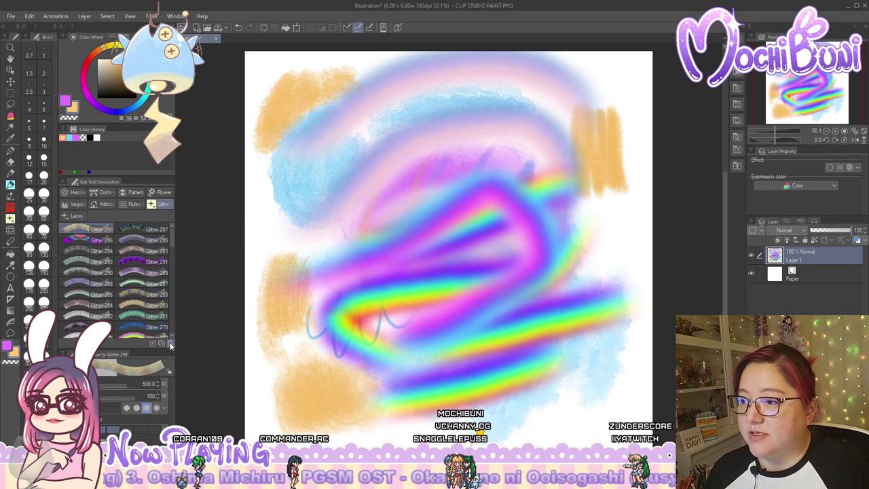
{"action": "left_click", "coordinate": [169, 345]}
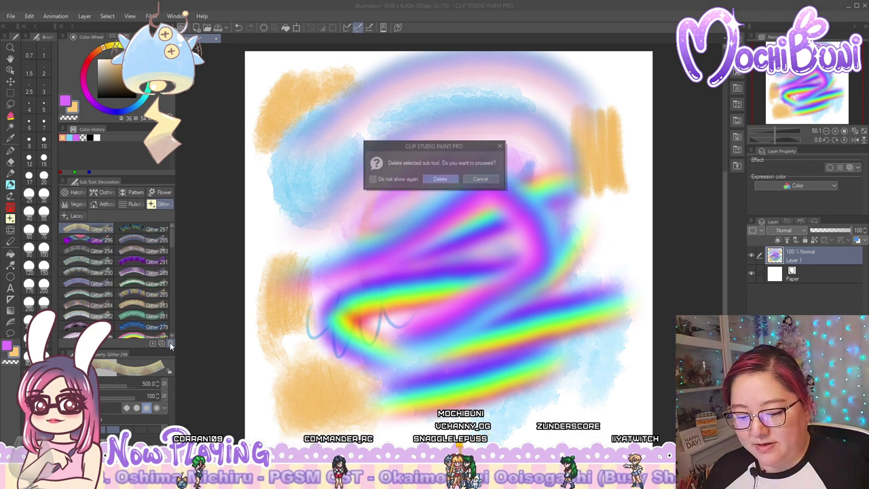
{"action": "left_click", "coordinate": [438, 179]}
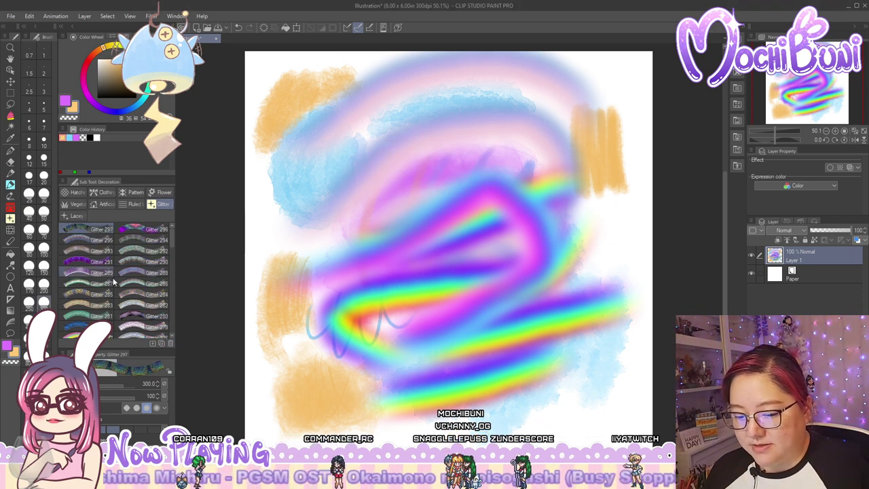
{"action": "left_click", "coordinate": [170, 345]}
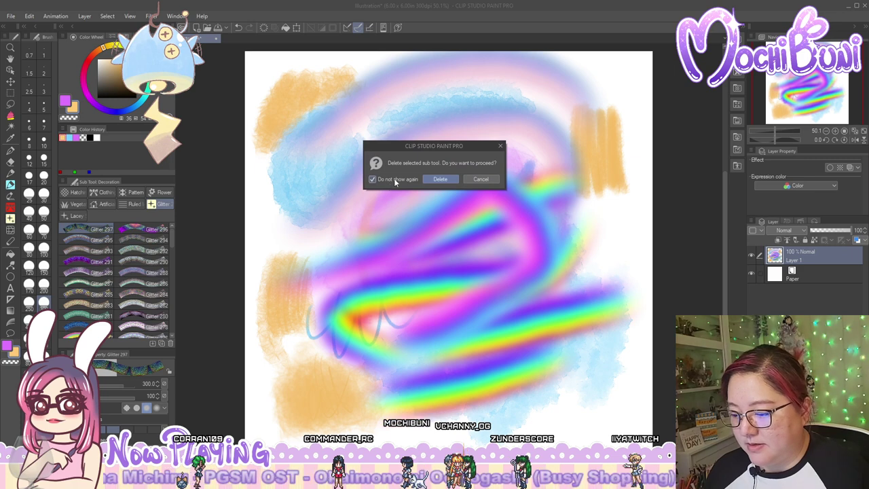
{"action": "left_click", "coordinate": [440, 178]}
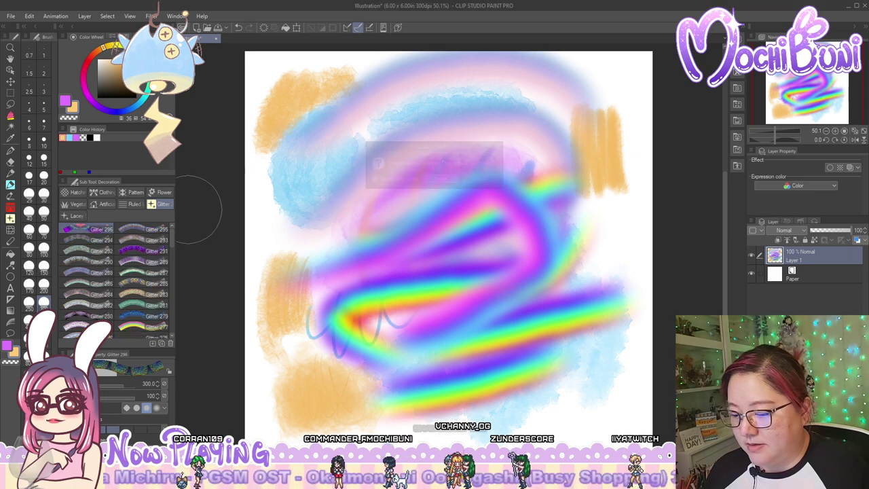
Delete all remaining brushes in the Glitter group, from Glitter 296 down to Glitter 191, so the whole group is removed
{"action": "double_click", "coordinate": [163, 207]}
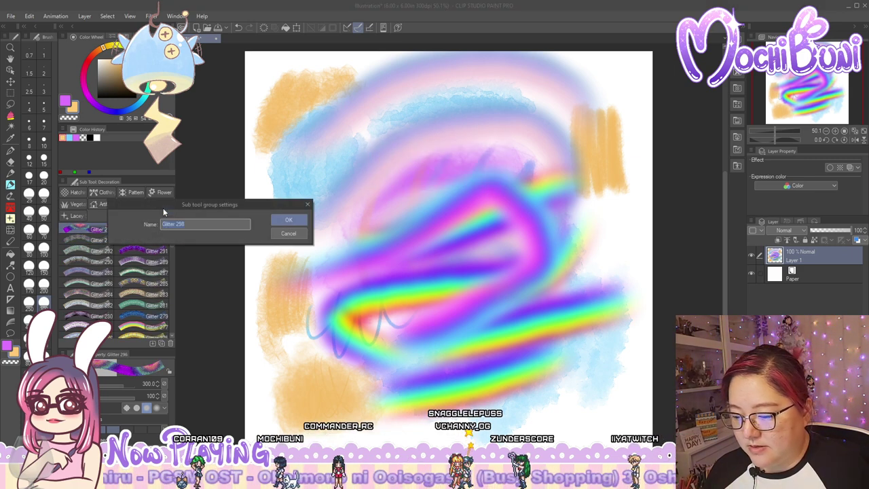
{"action": "left_click", "coordinate": [288, 233]}
{"action": "left_click", "coordinate": [171, 345]}
{"action": "left_click", "coordinate": [172, 345]}
{"action": "left_click", "coordinate": [172, 344]}
{"action": "left_click", "coordinate": [172, 344]}
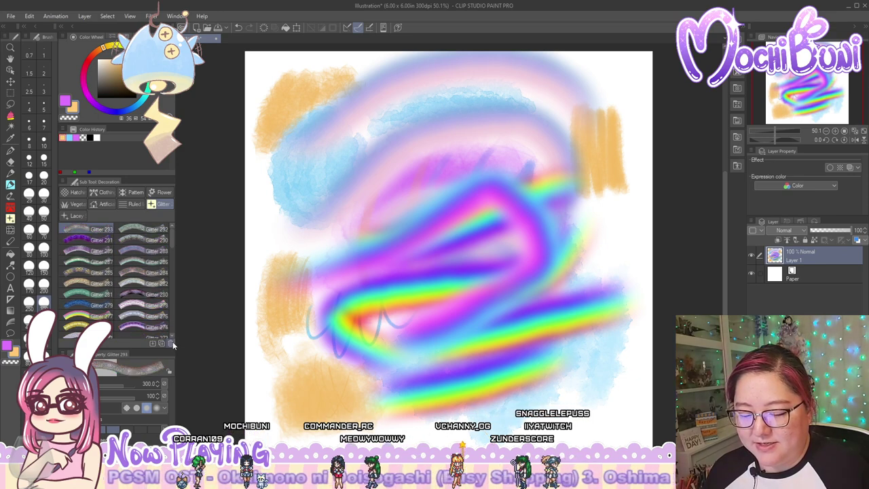
{"action": "left_click", "coordinate": [172, 344]}
{"action": "left_click", "coordinate": [171, 345]}
{"action": "left_click", "coordinate": [171, 345]}
{"action": "left_click", "coordinate": [172, 344]}
{"action": "left_click", "coordinate": [172, 343]}
{"action": "left_click", "coordinate": [171, 344]}
{"action": "left_click", "coordinate": [171, 344]}
{"action": "left_click", "coordinate": [171, 343]}
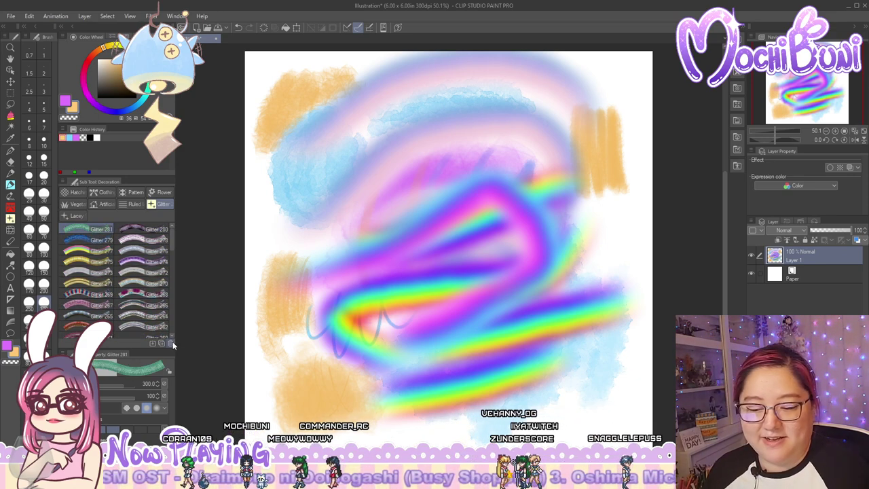
{"action": "left_click", "coordinate": [171, 343]}
{"action": "left_click", "coordinate": [171, 344]}
{"action": "left_click", "coordinate": [171, 344]}
{"action": "left_click", "coordinate": [171, 344]}
{"action": "left_click", "coordinate": [171, 344]}
{"action": "left_click", "coordinate": [171, 343]}
{"action": "left_click", "coordinate": [171, 344]}
{"action": "left_click", "coordinate": [171, 344]}
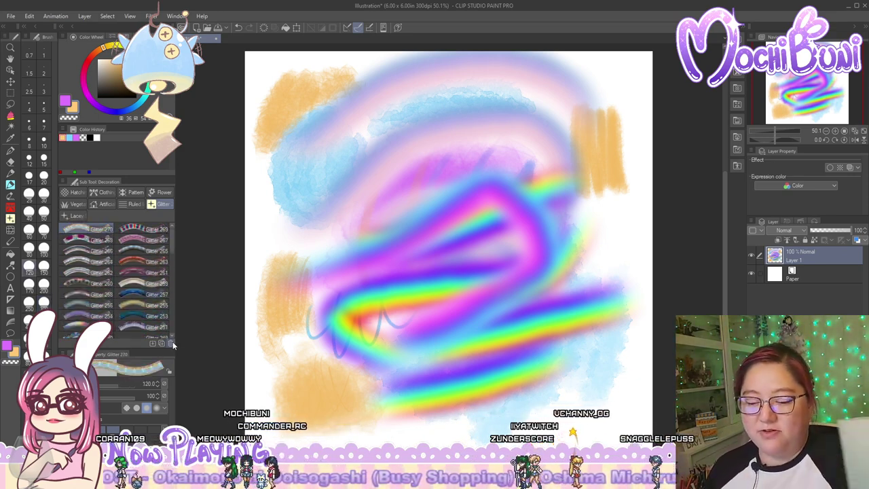
{"action": "left_click", "coordinate": [171, 344]}
{"action": "left_click", "coordinate": [171, 344]}
{"action": "left_click", "coordinate": [171, 343]}
{"action": "left_click", "coordinate": [172, 344]}
{"action": "left_click", "coordinate": [171, 343]}
{"action": "left_click", "coordinate": [171, 343]}
{"action": "left_click", "coordinate": [171, 344]}
{"action": "left_click", "coordinate": [171, 343]}
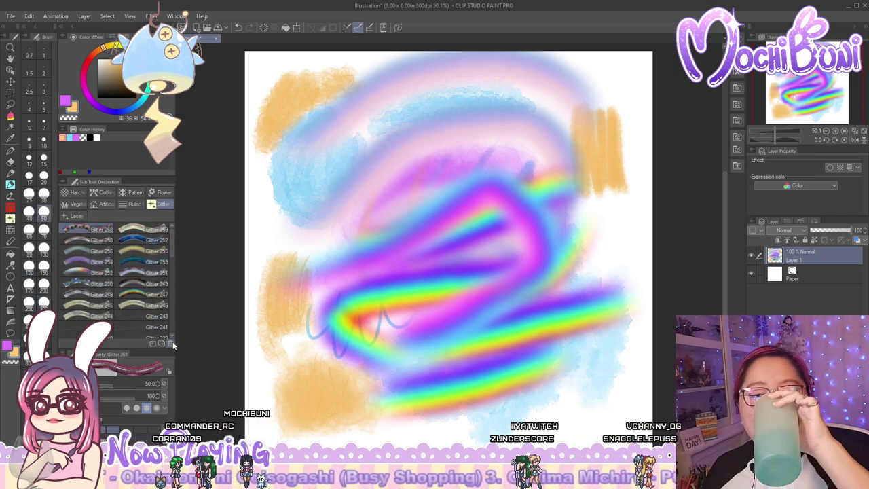
{"action": "left_click", "coordinate": [171, 344]}
{"action": "left_click", "coordinate": [171, 343]}
{"action": "left_click", "coordinate": [171, 343]}
{"action": "left_click", "coordinate": [171, 343]}
{"action": "left_click", "coordinate": [171, 343]}
{"action": "left_click", "coordinate": [171, 343]}
{"action": "left_click", "coordinate": [171, 344]}
{"action": "left_click", "coordinate": [171, 344]}
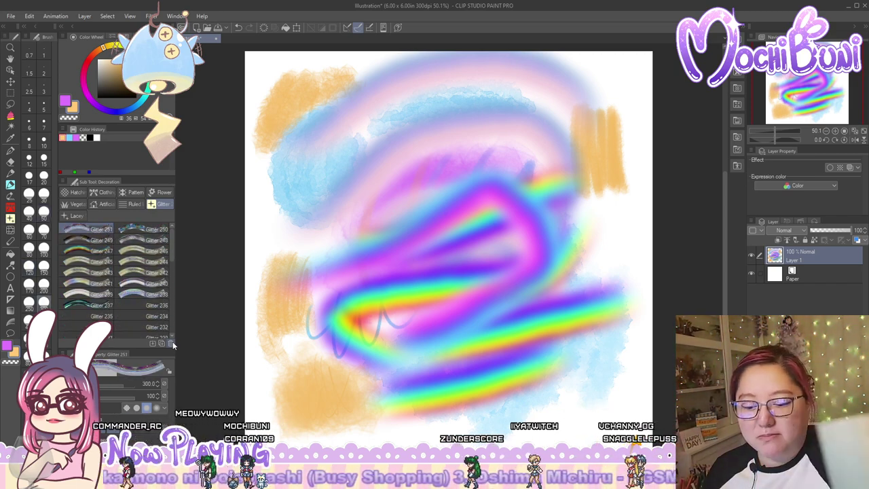
{"action": "left_click", "coordinate": [171, 343]}
{"action": "left_click", "coordinate": [171, 344]}
{"action": "left_click", "coordinate": [171, 344]}
{"action": "left_click", "coordinate": [171, 343]}
{"action": "left_click", "coordinate": [171, 343]}
{"action": "left_click", "coordinate": [171, 344]}
{"action": "left_click", "coordinate": [171, 344]}
{"action": "left_click", "coordinate": [172, 343]}
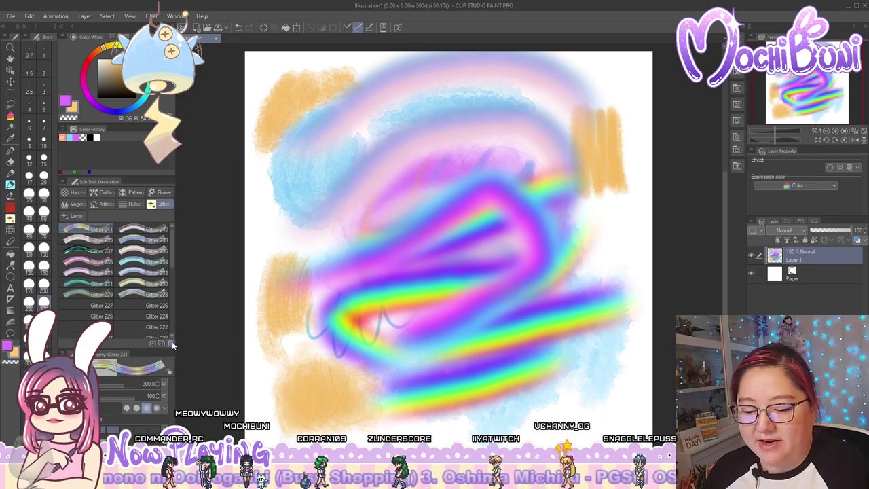
{"action": "left_click", "coordinate": [171, 344]}
{"action": "left_click", "coordinate": [171, 344]}
{"action": "left_click", "coordinate": [172, 344]}
{"action": "left_click", "coordinate": [171, 343]}
{"action": "left_click", "coordinate": [171, 342]}
{"action": "left_click", "coordinate": [171, 342]}
{"action": "left_click", "coordinate": [171, 342]}
{"action": "left_click", "coordinate": [171, 343]}
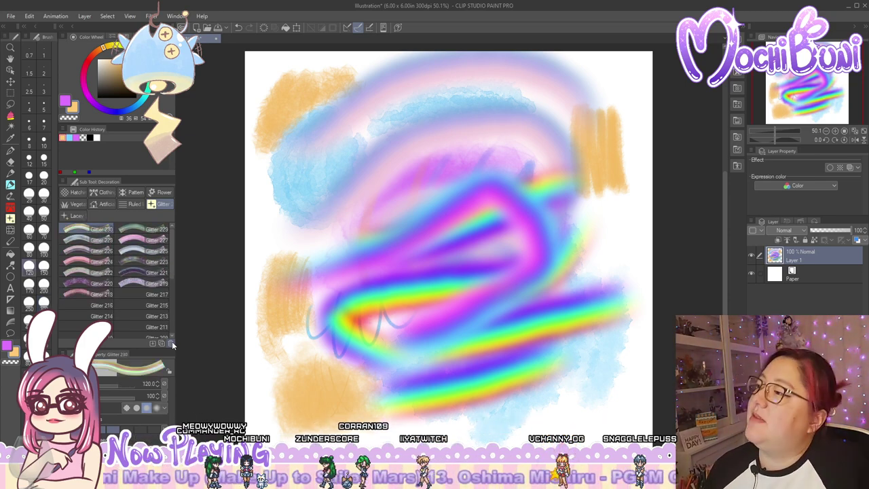
{"action": "left_click", "coordinate": [171, 343]}
{"action": "left_click", "coordinate": [171, 342]}
{"action": "left_click", "coordinate": [171, 342]}
{"action": "left_click", "coordinate": [171, 343]}
{"action": "left_click", "coordinate": [171, 342]}
{"action": "left_click", "coordinate": [171, 343]}
{"action": "left_click", "coordinate": [171, 343]}
{"action": "left_click", "coordinate": [172, 343]}
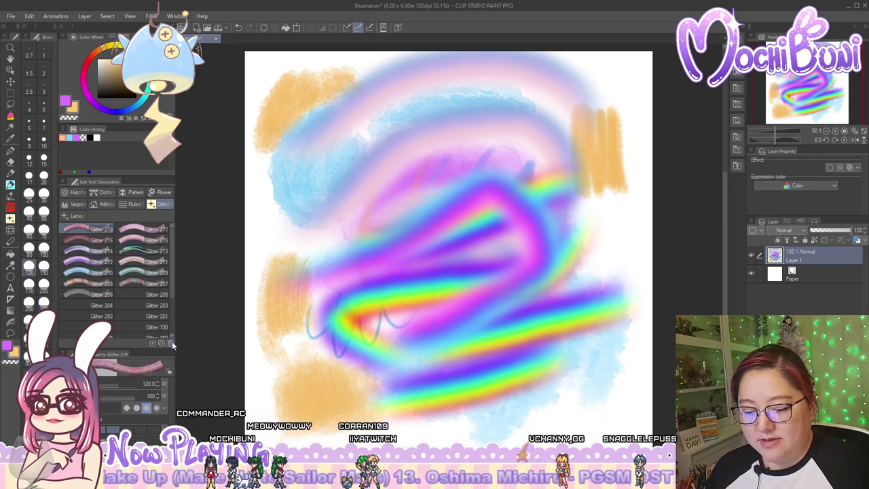
{"action": "left_click", "coordinate": [171, 343]}
{"action": "left_click", "coordinate": [171, 343]}
{"action": "left_click", "coordinate": [171, 343]}
{"action": "left_click", "coordinate": [171, 343]}
{"action": "left_click", "coordinate": [172, 341]}
{"action": "left_click", "coordinate": [172, 341]}
{"action": "left_click", "coordinate": [171, 342]}
{"action": "left_click", "coordinate": [172, 341]}
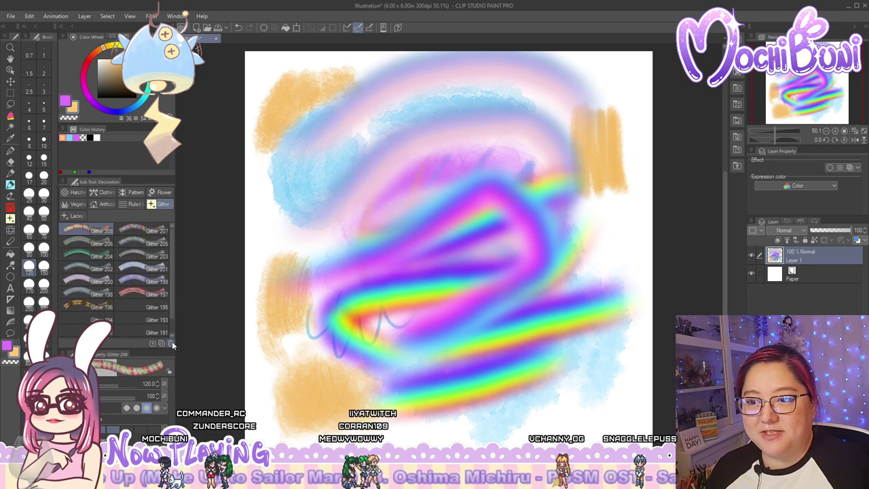
{"action": "left_click", "coordinate": [172, 342]}
{"action": "left_click", "coordinate": [172, 342]}
{"action": "left_click", "coordinate": [172, 341]}
{"action": "left_click", "coordinate": [172, 341]}
{"action": "left_click", "coordinate": [172, 341]}
{"action": "left_click", "coordinate": [172, 341]}
{"action": "left_click", "coordinate": [171, 341]}
{"action": "left_click", "coordinate": [172, 342]}
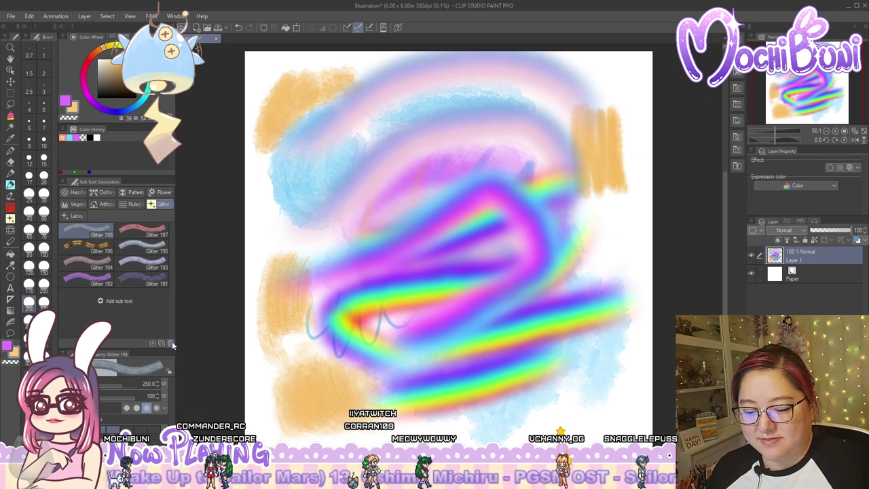
{"action": "left_click", "coordinate": [172, 341]}
{"action": "left_click", "coordinate": [172, 341]}
{"action": "left_click", "coordinate": [172, 342]}
{"action": "left_click", "coordinate": [172, 342]}
{"action": "left_click", "coordinate": [171, 342]}
{"action": "left_click", "coordinate": [172, 342]}
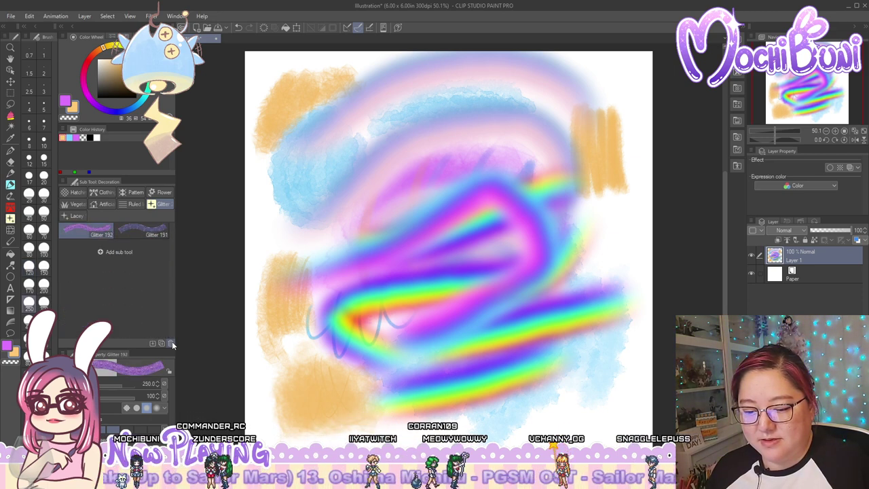
{"action": "left_click", "coordinate": [171, 342]}
{"action": "left_click", "coordinate": [172, 341]}
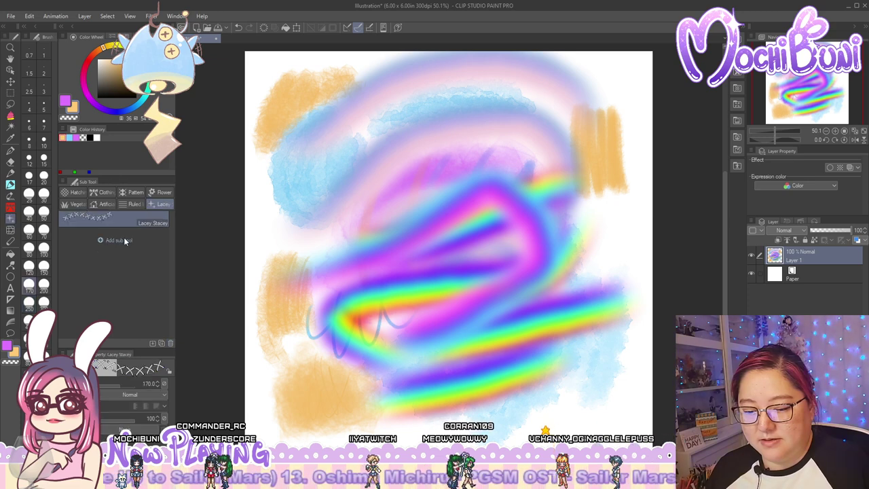
Look through the Pattern and Flower groups and take the Lacey Stacey group out of the Decoration tool
{"action": "left_click", "coordinate": [135, 204]}
{"action": "left_click", "coordinate": [135, 192]}
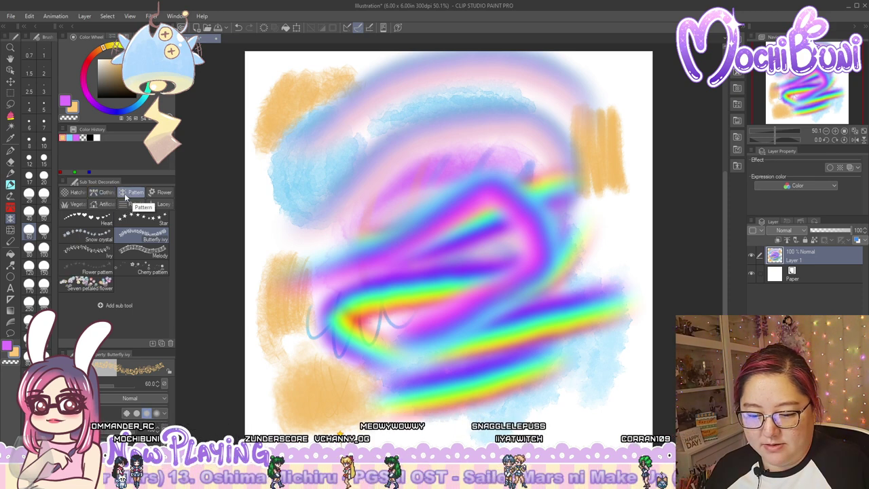
{"action": "left_click", "coordinate": [160, 193]}
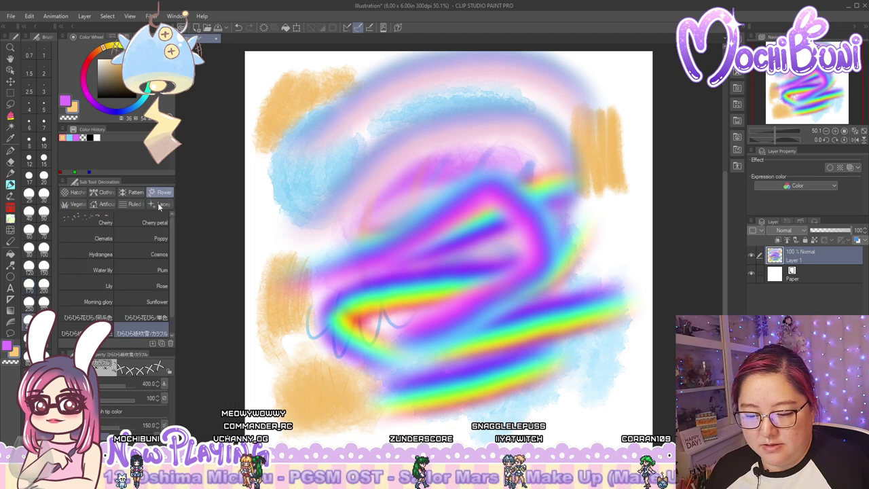
{"action": "left_click", "coordinate": [161, 205]}
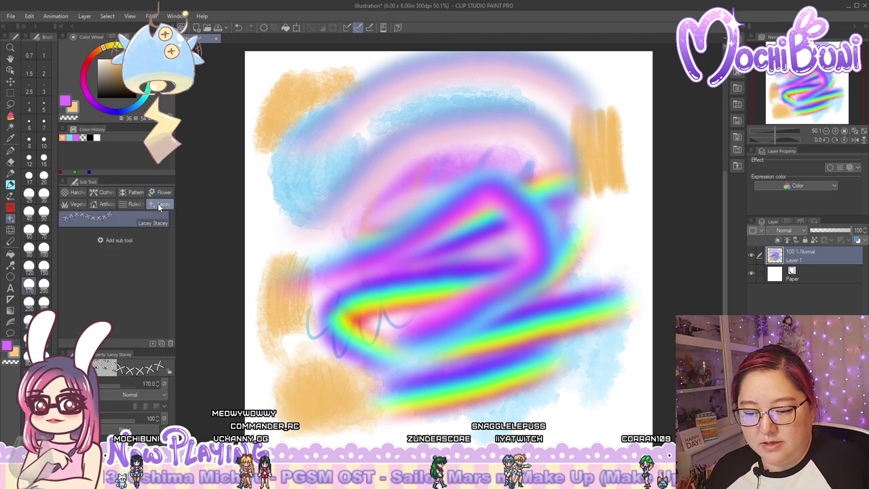
{"action": "mouse_move", "coordinate": [139, 202]}
{"action": "left_mouse_down"}
{"action": "mouse_move", "coordinate": [152, 207]}
{"action": "mouse_move", "coordinate": [106, 194]}
{"action": "left_mouse_up"}
Compare the brush groups left in the Decoration tool with those in the Mc.Rain Brushes and Brush tools
{"action": "left_click", "coordinate": [106, 203]}
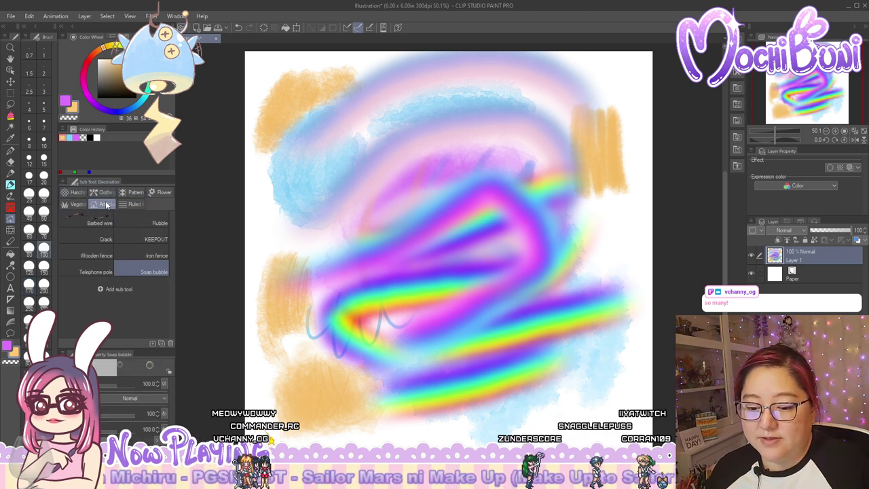
{"action": "left_click", "coordinate": [71, 204]}
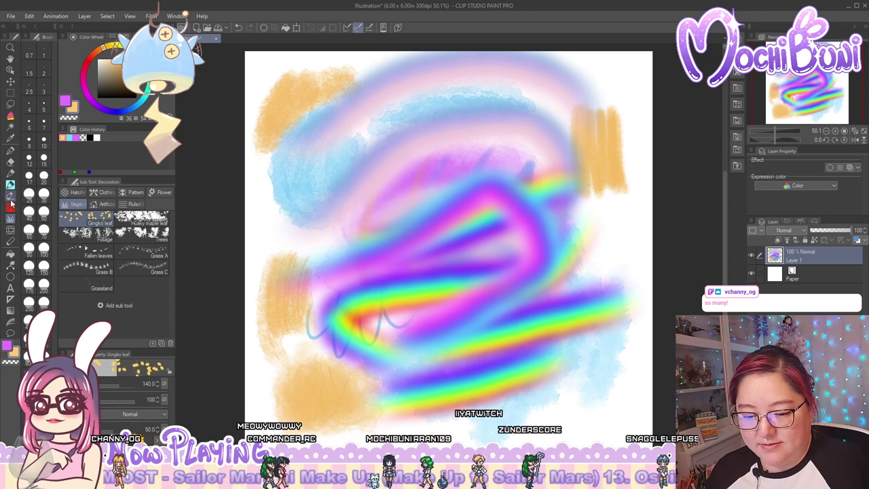
{"action": "left_click", "coordinate": [11, 203]}
{"action": "left_click", "coordinate": [11, 193]}
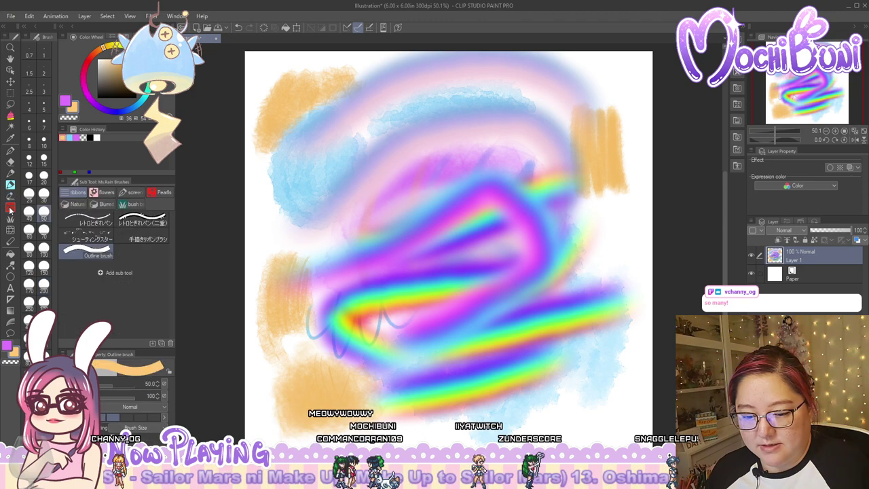
{"action": "left_click", "coordinate": [11, 185]}
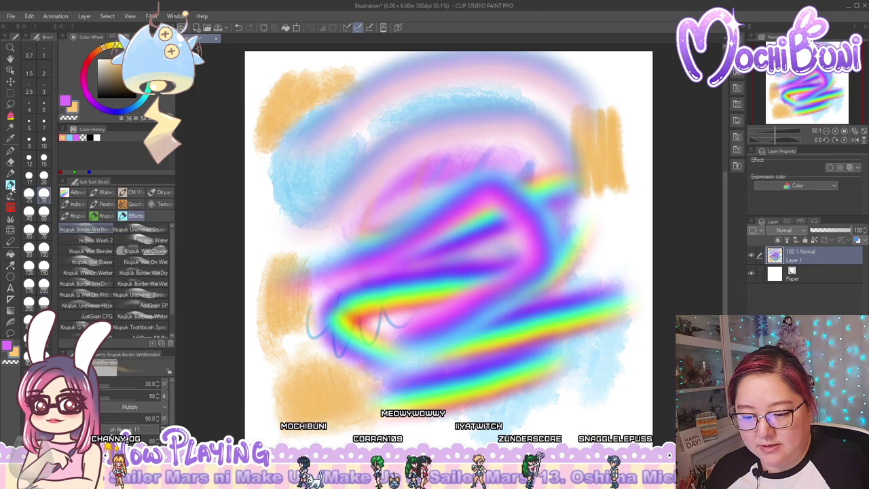
{"action": "left_click", "coordinate": [10, 193]}
{"action": "left_click", "coordinate": [11, 203]}
{"action": "left_click", "coordinate": [12, 221]}
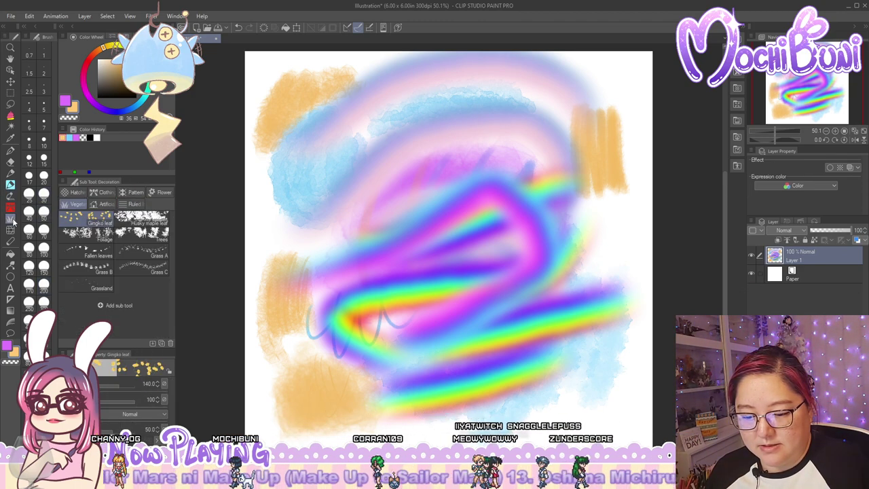
{"action": "left_click", "coordinate": [11, 214]}
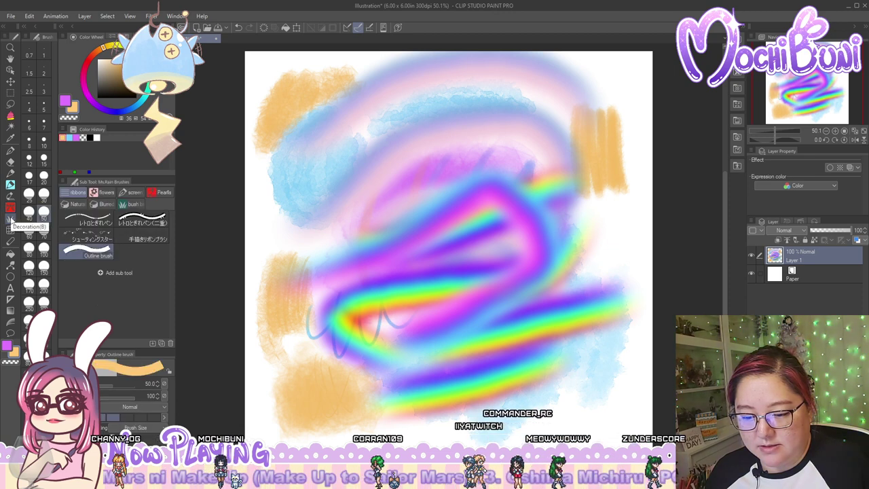
{"action": "left_click", "coordinate": [10, 218]}
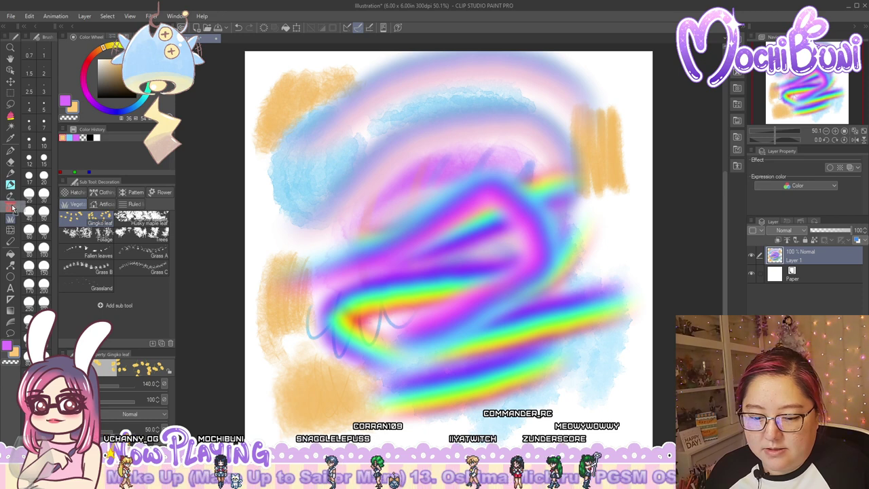
Move the Decoration tool's Flower and Pattern groups into Mc.Rain Brushes, and Pattern's Star and Heart brushes into the shapes and sparkle tool
{"action": "left_click", "coordinate": [164, 193]}
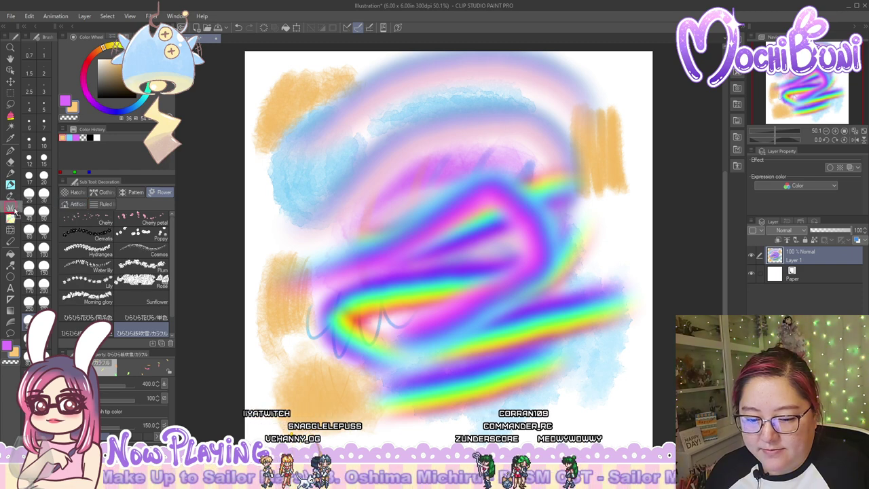
{"action": "left_click", "coordinate": [133, 193]}
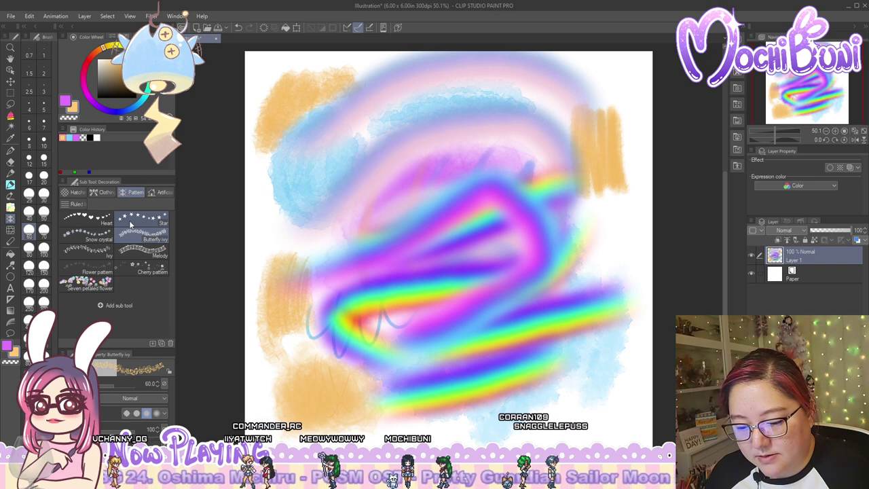
{"action": "left_click", "coordinate": [133, 218]}
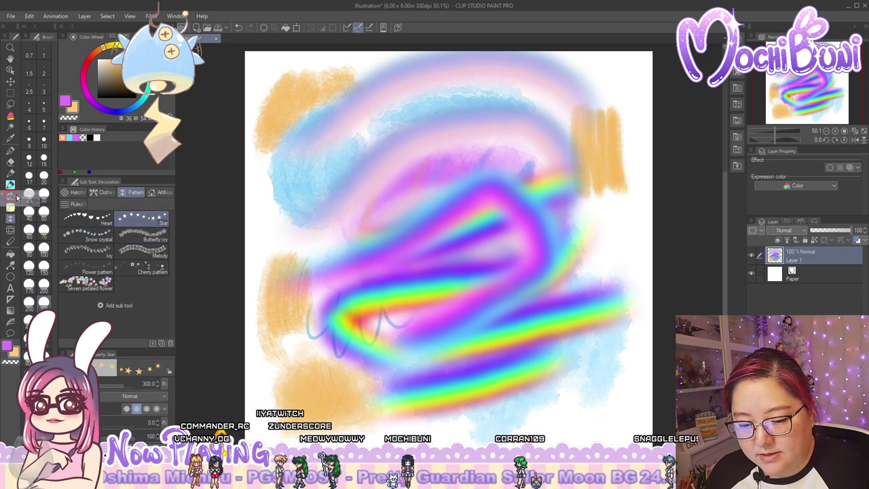
{"action": "left_click", "coordinate": [100, 220]}
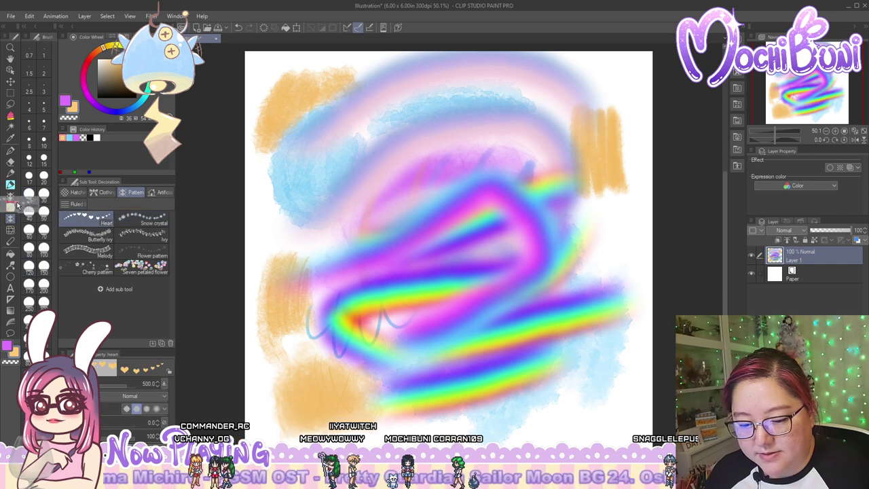
{"action": "left_click_drag", "start_coordinate": [16, 201], "coordinate": [15, 199]}
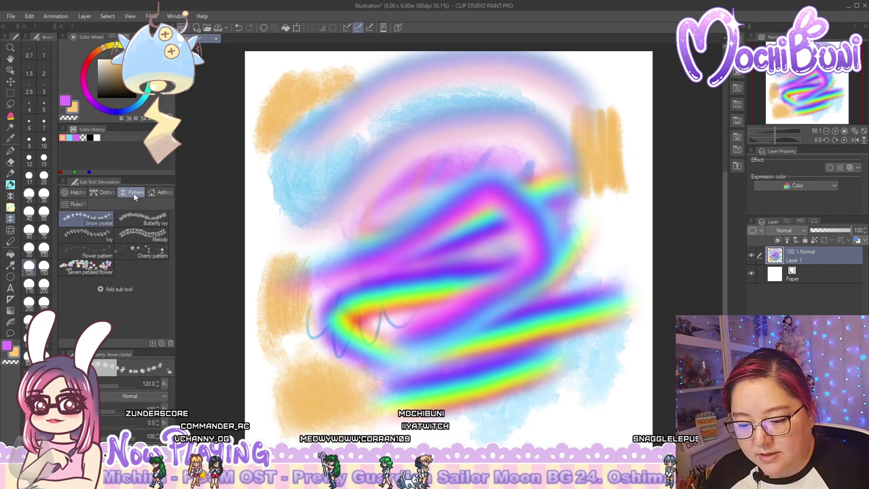
{"action": "left_click", "coordinate": [12, 210]}
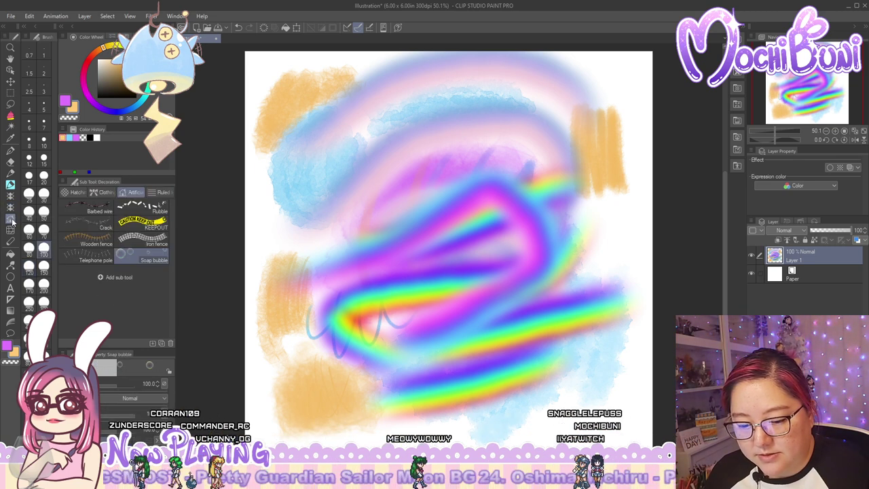
Review the Hatching, Clothing, Artificial and Ruled groups left in Decoration, and check the contents of the neighbouring brush tools
{"action": "left_click", "coordinate": [75, 193]}
{"action": "left_click", "coordinate": [101, 194]}
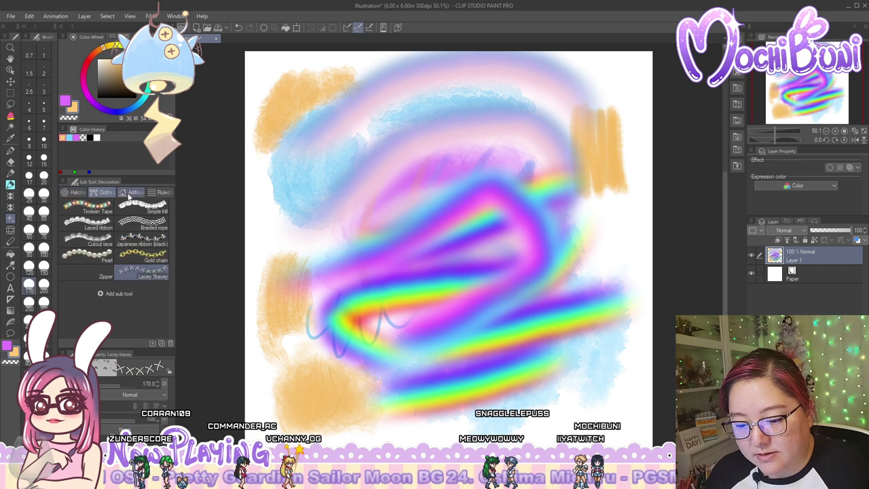
{"action": "left_click", "coordinate": [131, 194]}
{"action": "left_click", "coordinate": [161, 193]}
{"action": "left_click", "coordinate": [78, 193]}
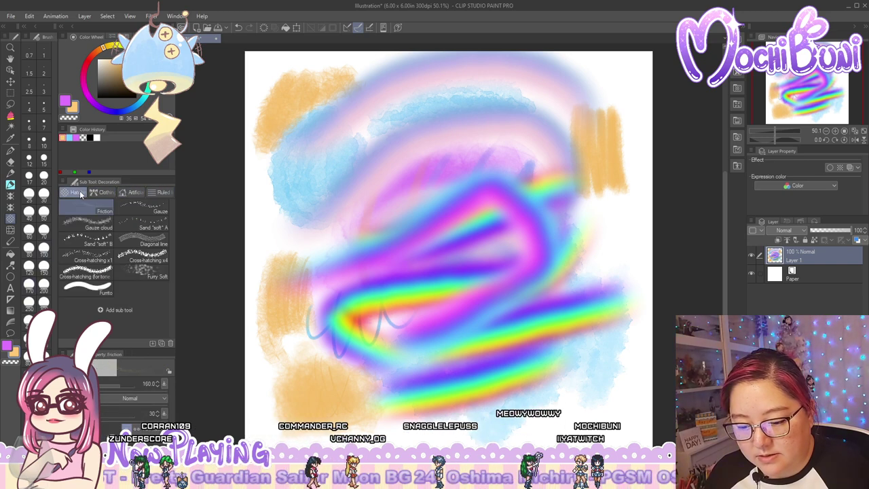
{"action": "left_click", "coordinate": [11, 214]}
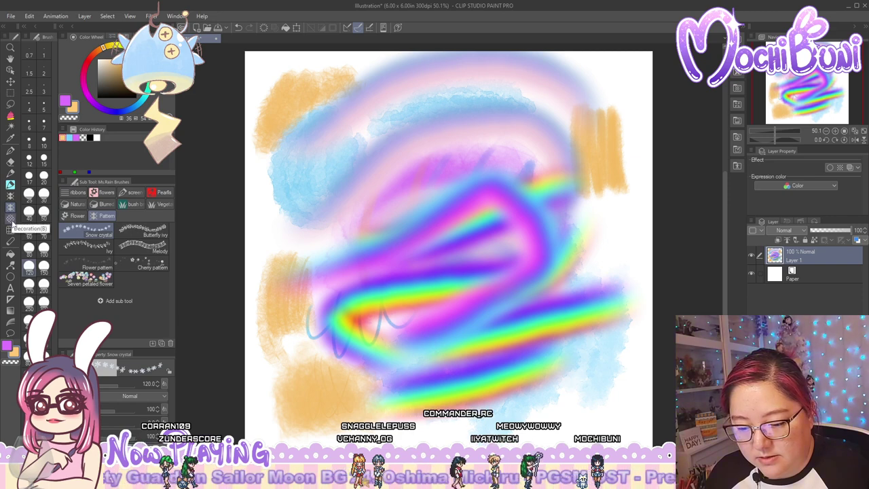
{"action": "left_click", "coordinate": [11, 221]}
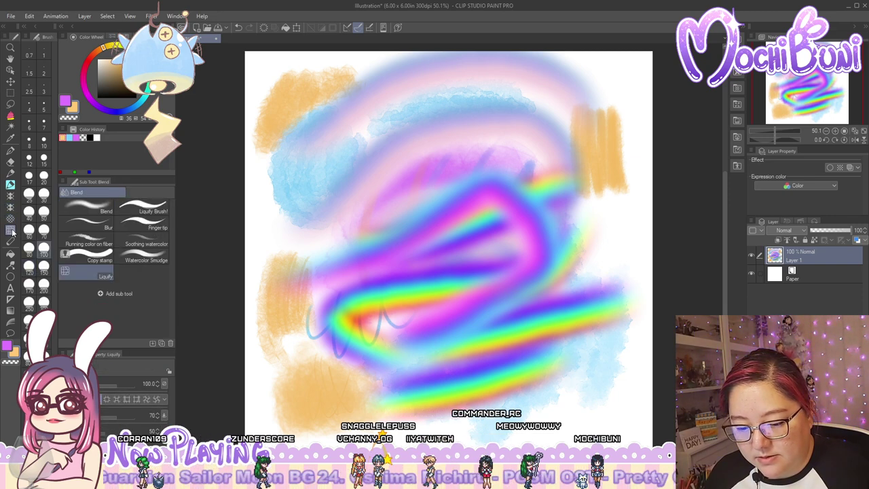
{"action": "left_click", "coordinate": [12, 199]}
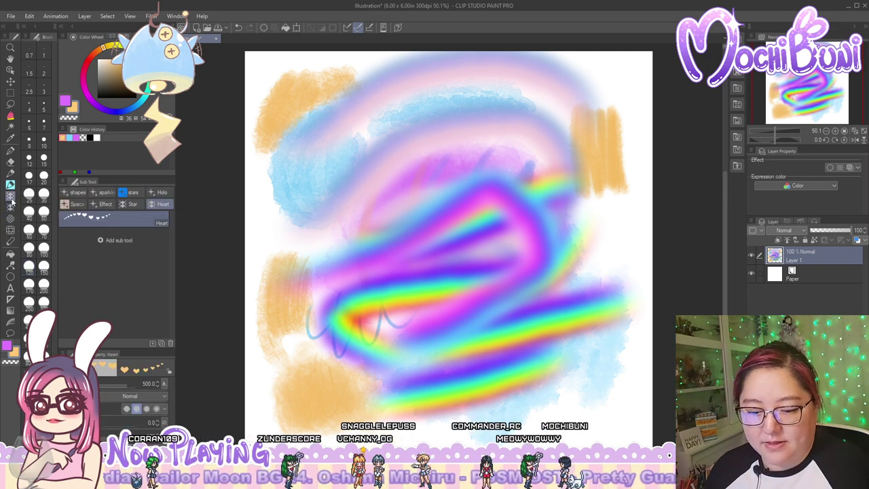
{"action": "left_click", "coordinate": [10, 184]}
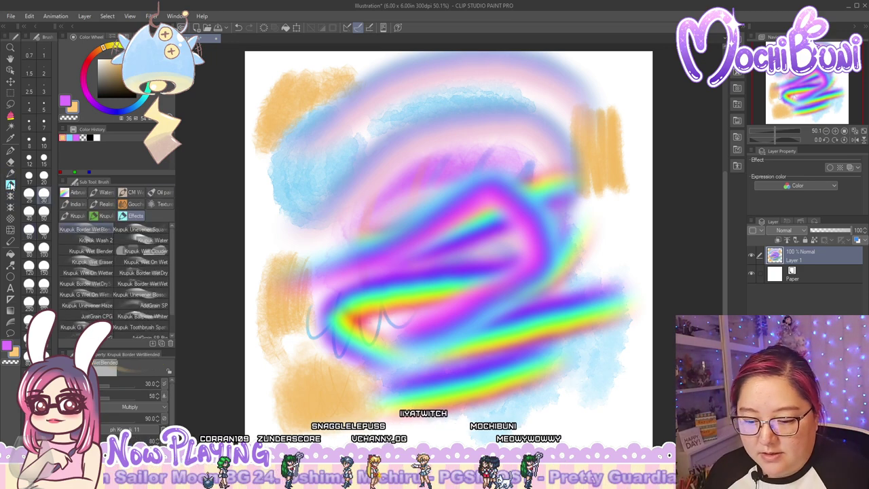
{"action": "left_click", "coordinate": [10, 195]}
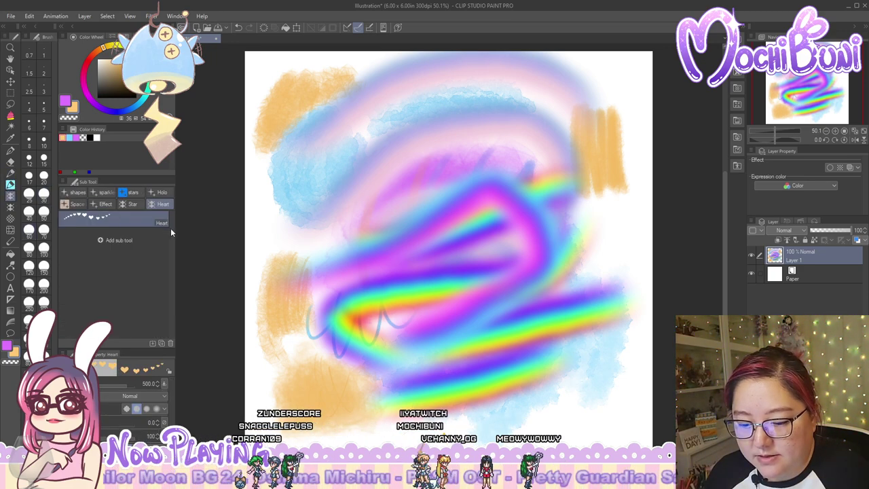
Move the standalone Star brush and the Effect group's Star A and Star B brushes into the stars group
{"action": "left_click", "coordinate": [134, 204]}
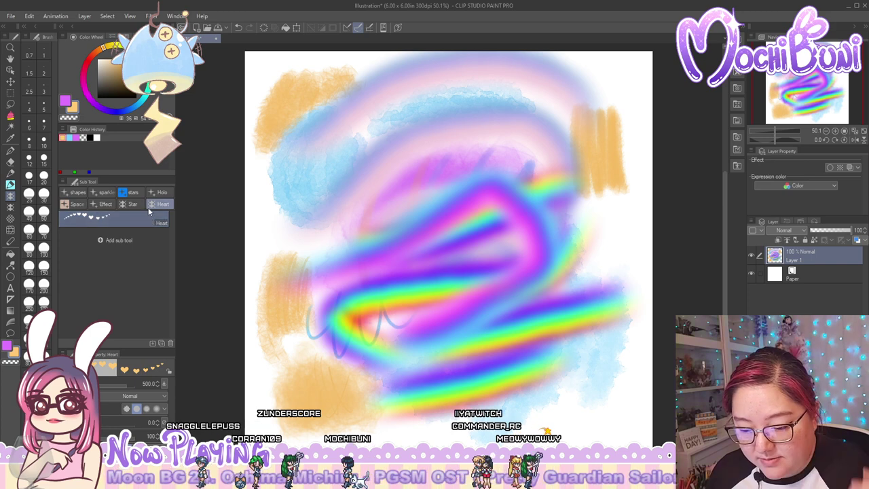
{"action": "left_click_drag", "start_coordinate": [132, 202], "coordinate": [132, 194]}
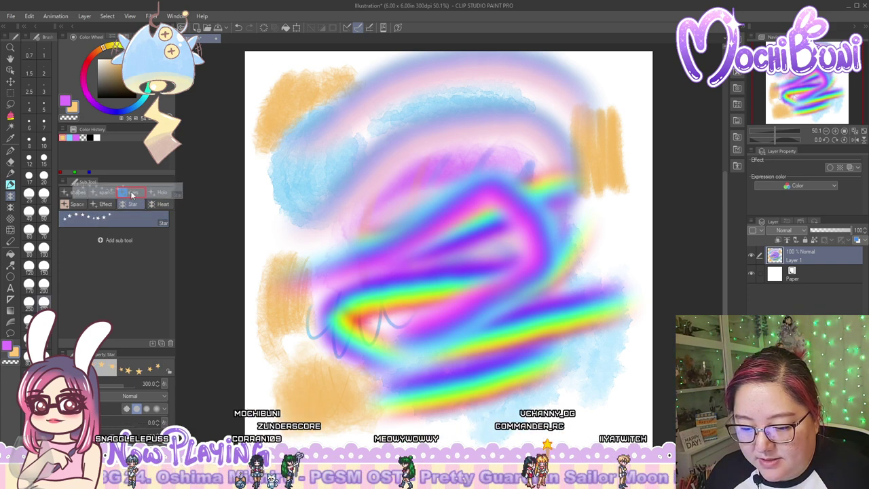
{"action": "left_click", "coordinate": [105, 205]}
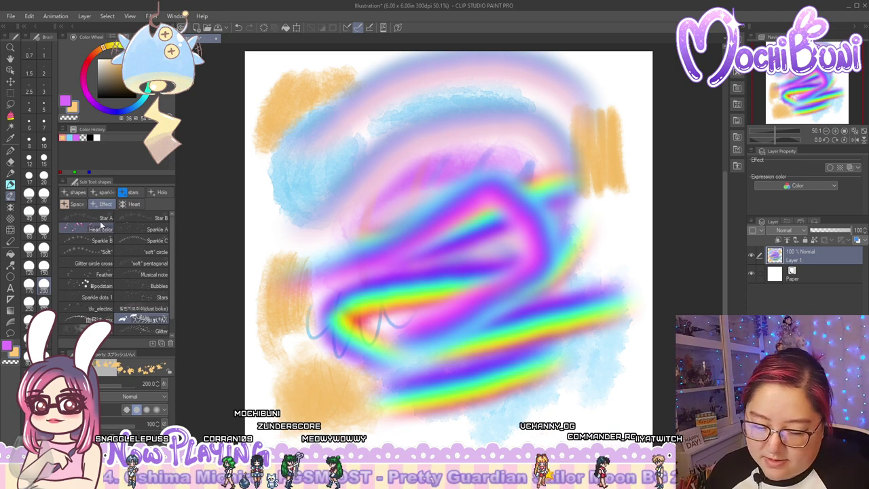
{"action": "mouse_move", "coordinate": [97, 218]}
{"action": "left_mouse_down"}
{"action": "mouse_move", "coordinate": [135, 194]}
{"action": "mouse_move", "coordinate": [84, 214]}
{"action": "mouse_move", "coordinate": [136, 192]}
{"action": "left_mouse_up"}
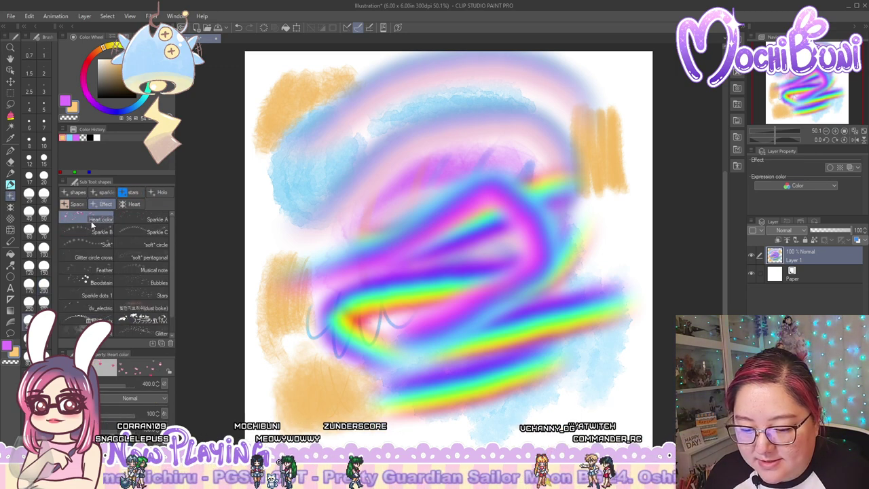
Sort the Effect group's heart, sparkle, soft and glitter circle brushes, from Heart color to "soft" pentagonal, into the tool's matching groups
{"action": "left_click_drag", "start_coordinate": [89, 218], "coordinate": [132, 192]}
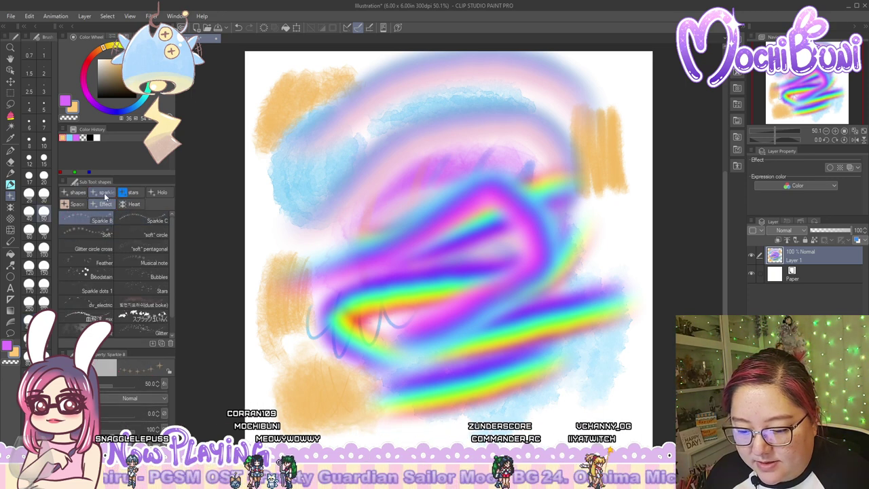
{"action": "left_click_drag", "start_coordinate": [98, 217], "coordinate": [72, 195]}
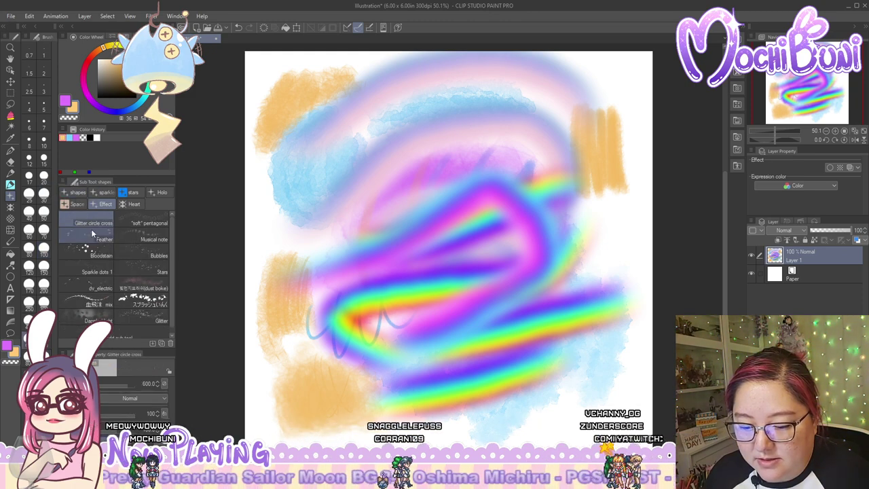
{"action": "left_click_drag", "start_coordinate": [91, 224], "coordinate": [74, 194]}
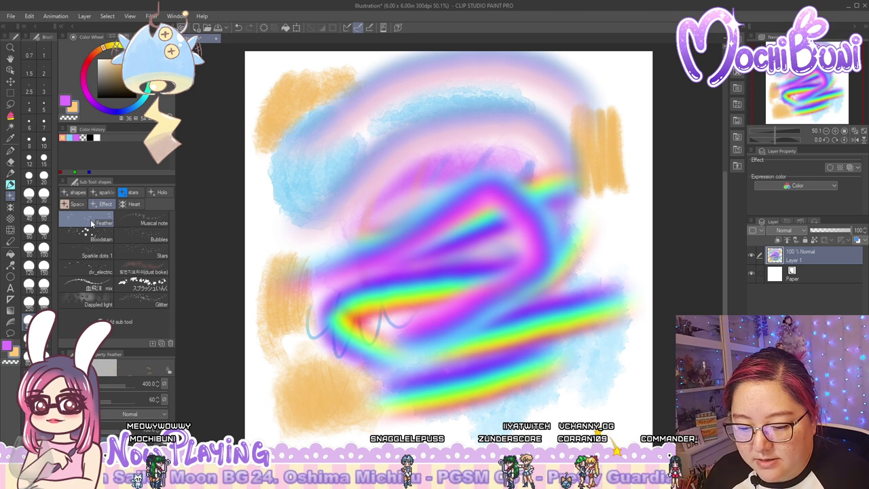
Move the Feather, Musical note and Bloodstain brushes to the Mc.Rain Brushes tool, and the Effect group's Stars brush into the stars group
{"action": "left_click", "coordinate": [9, 209]}
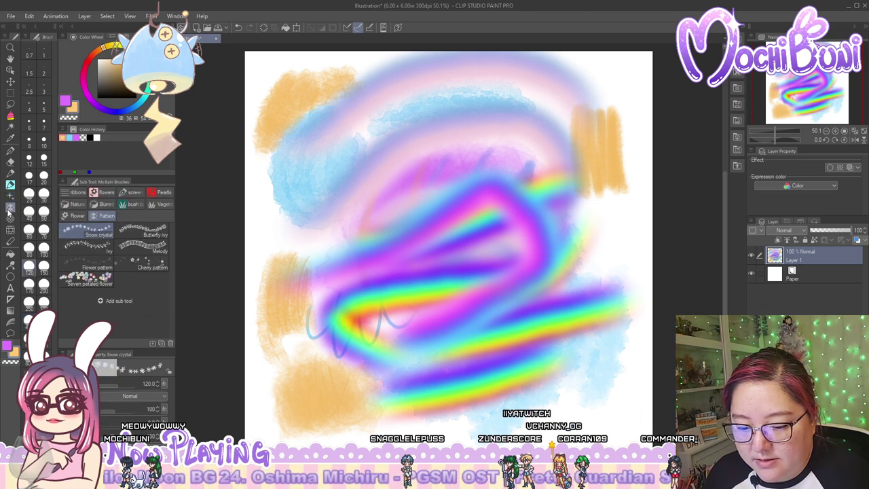
{"action": "left_click", "coordinate": [10, 208]}
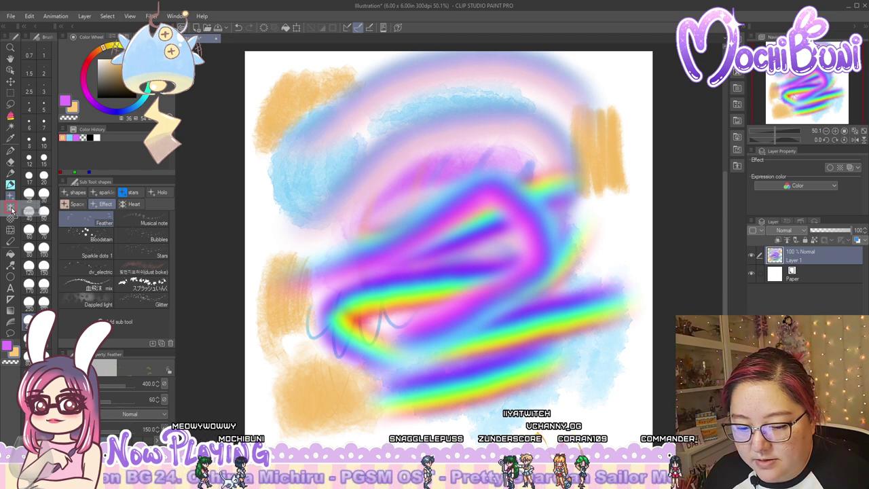
{"action": "left_click_drag", "start_coordinate": [12, 208], "coordinate": [11, 209]}
{"action": "left_click_drag", "start_coordinate": [89, 219], "coordinate": [11, 208]}
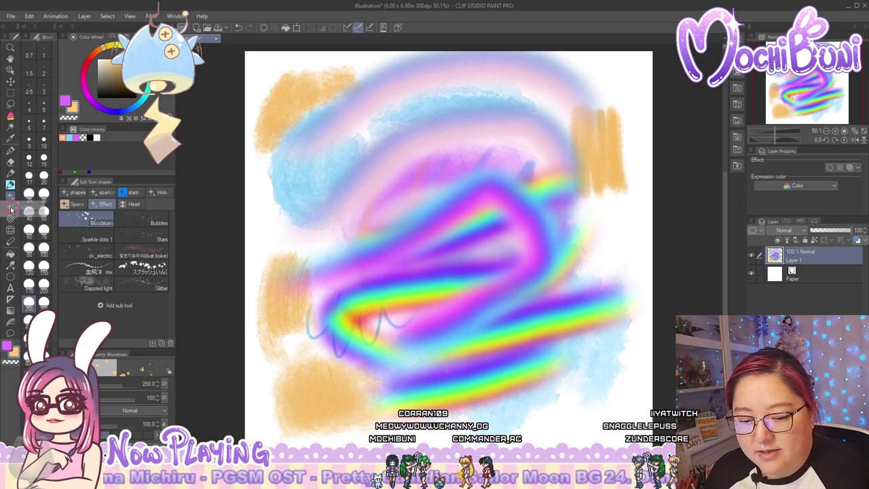
{"action": "left_click_drag", "start_coordinate": [11, 209], "coordinate": [10, 208]}
{"action": "left_click_drag", "start_coordinate": [77, 216], "coordinate": [130, 194]}
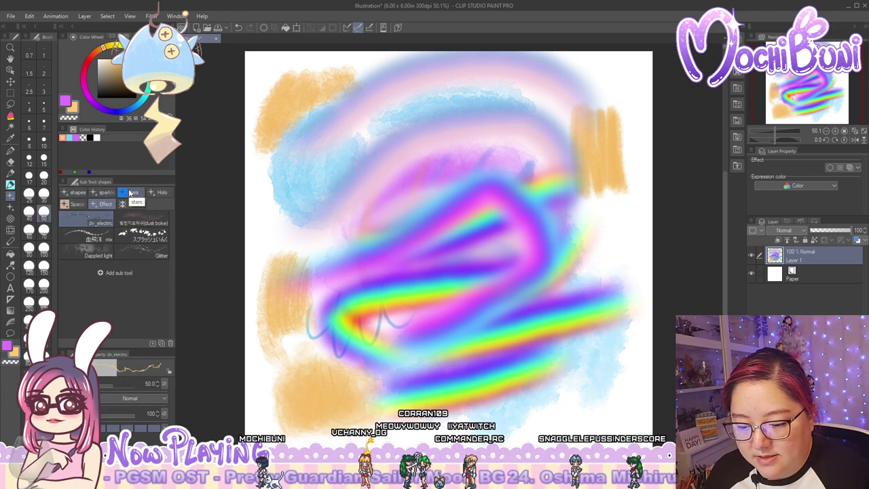
Test the スプラッシュいんく splash brush with a looping stroke on the canvas and move it to the Mc.Rain Brushes tool
{"action": "left_click", "coordinate": [149, 235]}
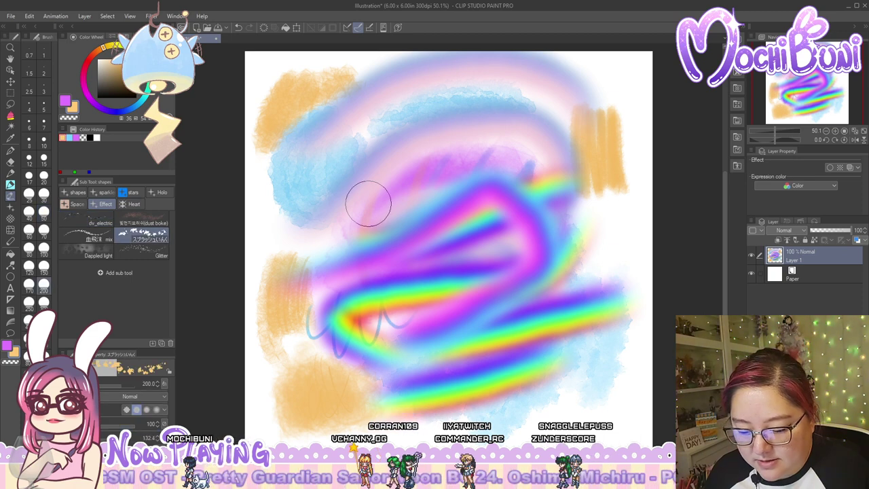
{"action": "mouse_move", "coordinate": [368, 203]}
{"action": "left_mouse_down"}
{"action": "mouse_move", "coordinate": [486, 243]}
{"action": "mouse_move", "coordinate": [359, 268]}
{"action": "left_mouse_up"}
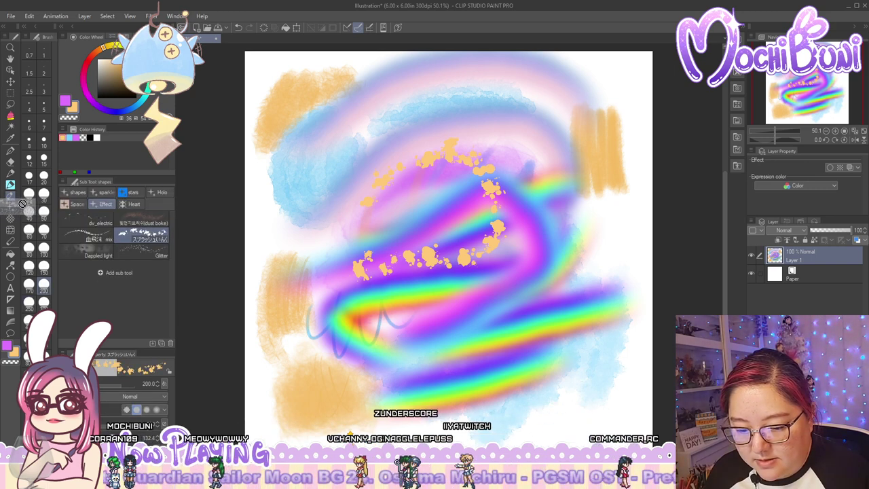
{"action": "left_click_drag", "start_coordinate": [17, 210], "coordinate": [16, 210]}
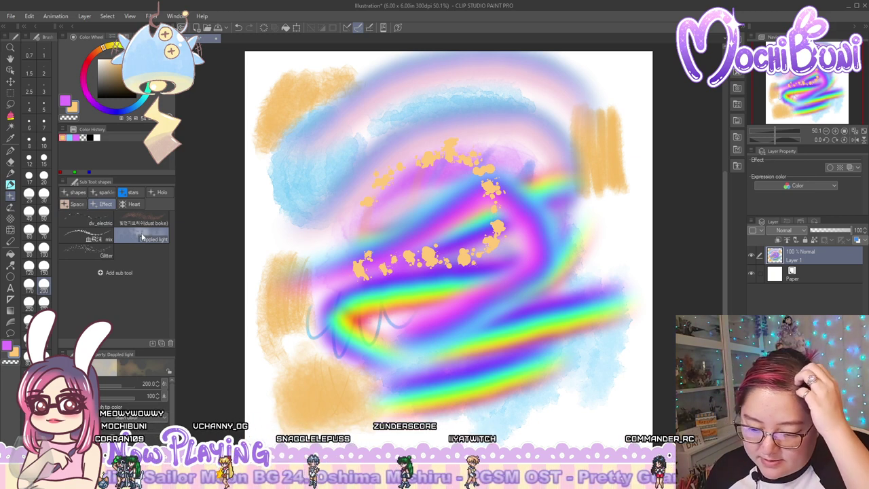
Move the Glitter brush from the Effect group into the sparkle group and delete the dust boke brush
{"action": "left_click", "coordinate": [87, 255]}
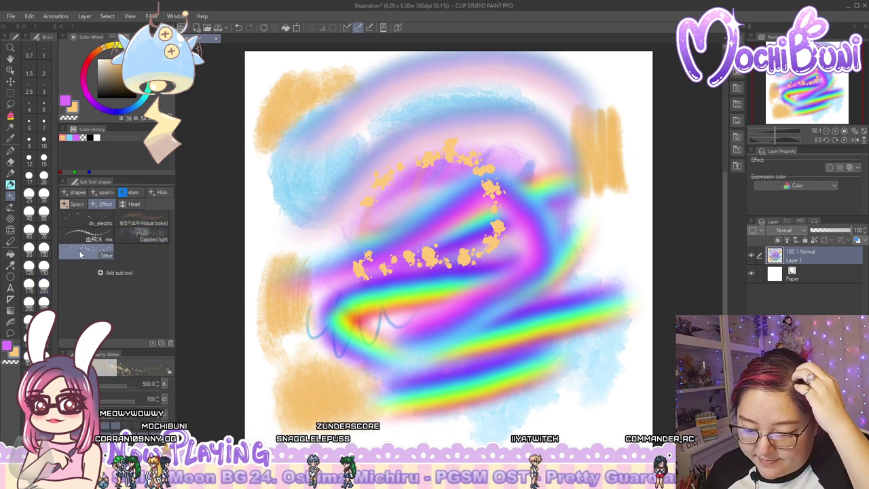
{"action": "left_click_drag", "start_coordinate": [80, 255], "coordinate": [104, 196]}
{"action": "left_click", "coordinate": [144, 222]}
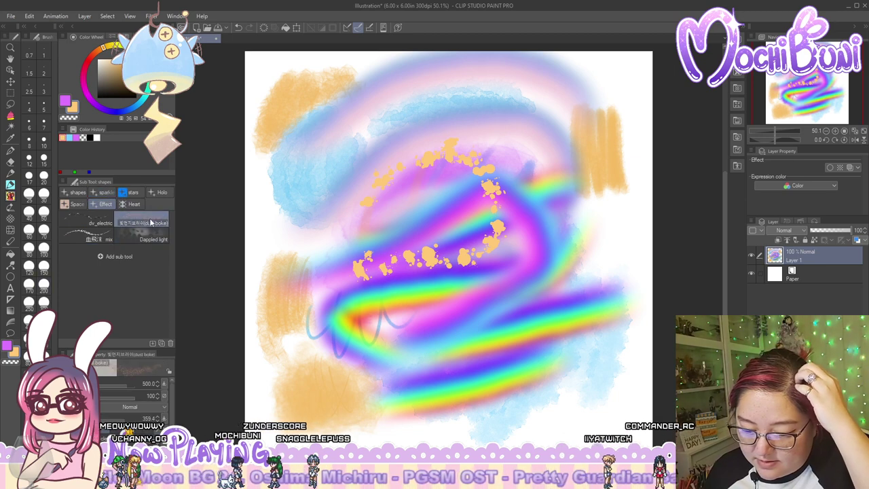
{"action": "key", "text": "Delete"}
Move the dv_electric and 血飛沫 mix brushes to the Mc.Rain Brushes tool, testing 血飛沫 mix with a curved stroke on the canvas
{"action": "left_click", "coordinate": [97, 223]}
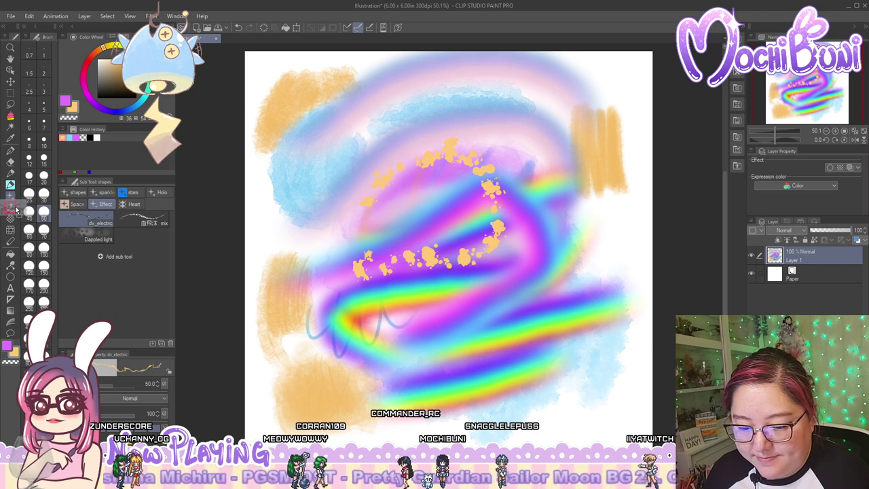
{"action": "left_click_drag", "start_coordinate": [16, 210], "coordinate": [15, 209]}
{"action": "mouse_move", "coordinate": [324, 193]}
{"action": "left_mouse_down"}
{"action": "mouse_move", "coordinate": [374, 155]}
{"action": "mouse_move", "coordinate": [519, 209]}
{"action": "mouse_move", "coordinate": [319, 248]}
{"action": "left_mouse_up"}
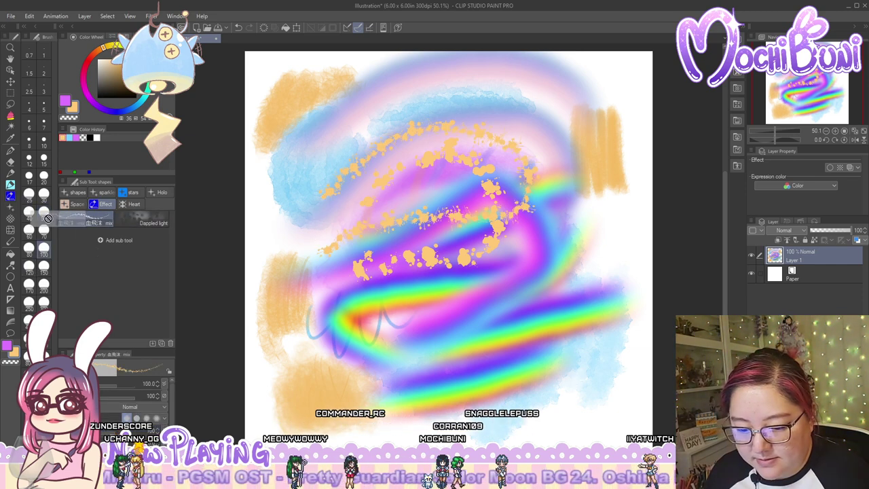
{"action": "left_click", "coordinate": [10, 206]}
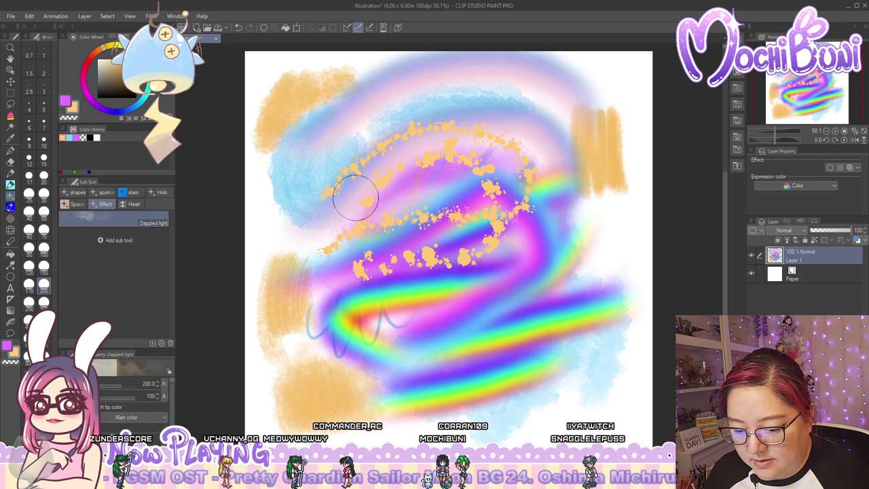
Test the Dappled light brush with a curved stroke on the canvas and rename the Effect group to Background Sparkle
{"action": "mouse_move", "coordinate": [355, 198]}
{"action": "left_mouse_down"}
{"action": "mouse_move", "coordinate": [527, 155]}
{"action": "mouse_move", "coordinate": [377, 266]}
{"action": "mouse_move", "coordinate": [523, 345]}
{"action": "mouse_move", "coordinate": [486, 329]}
{"action": "left_mouse_up"}
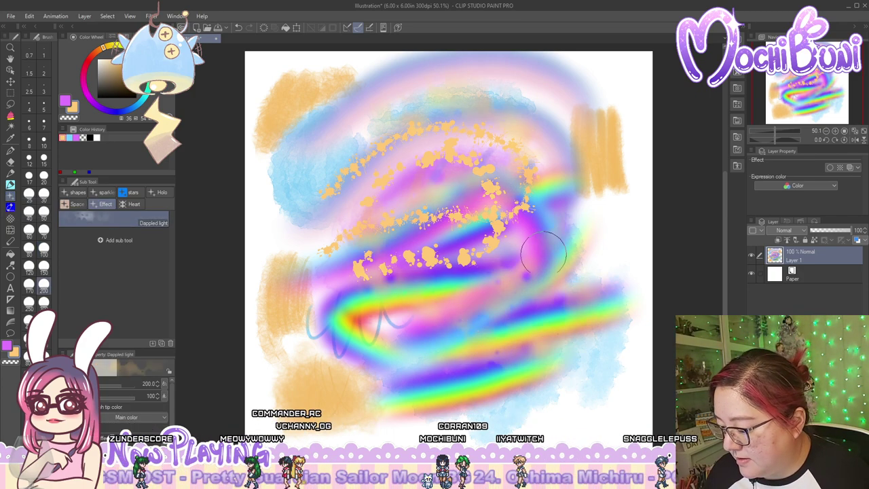
{"action": "double_click", "coordinate": [101, 205]}
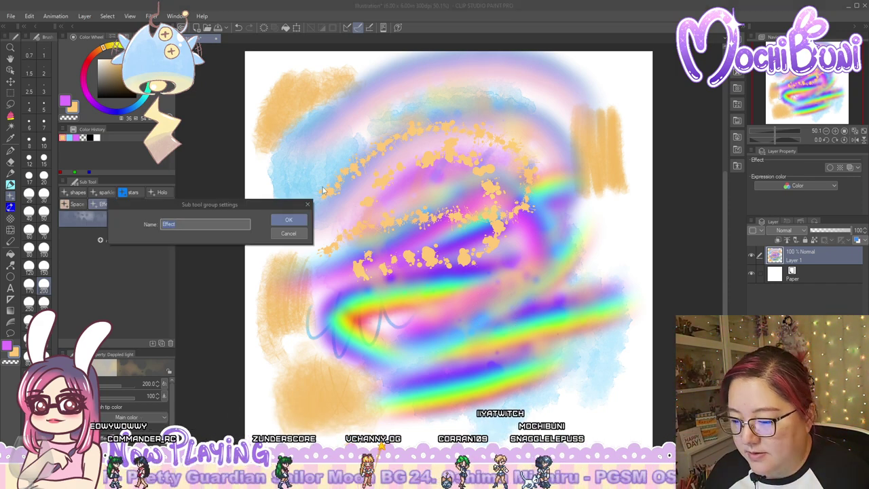
{"action": "type", "text": "Backgroun"}
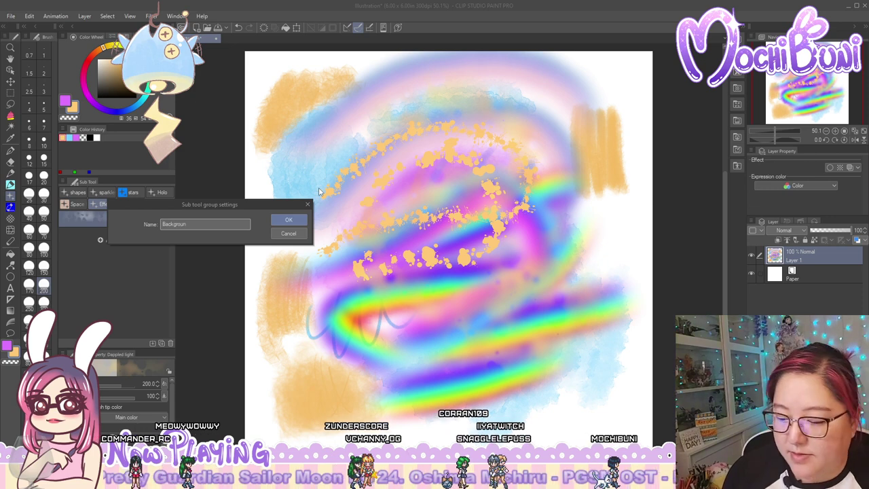
{"action": "type", "text": "d Sparkle"}
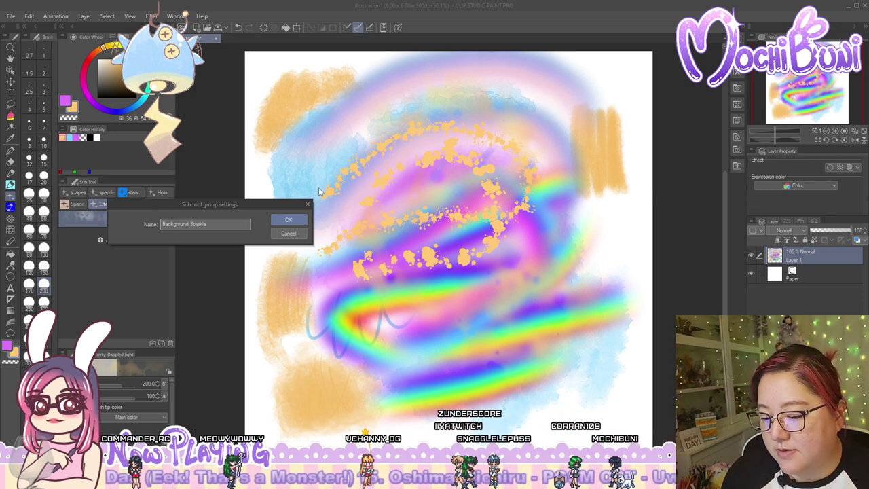
{"action": "key", "text": "Return"}
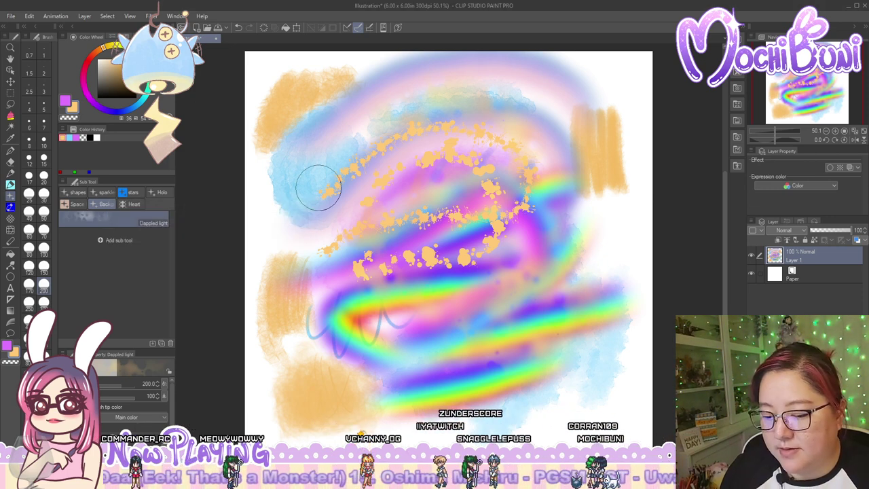
Review the tone and Pearls brush groups in the Mc.Rain Brushes tool and check the Pearls group's name setting
{"action": "left_click", "coordinate": [10, 208]}
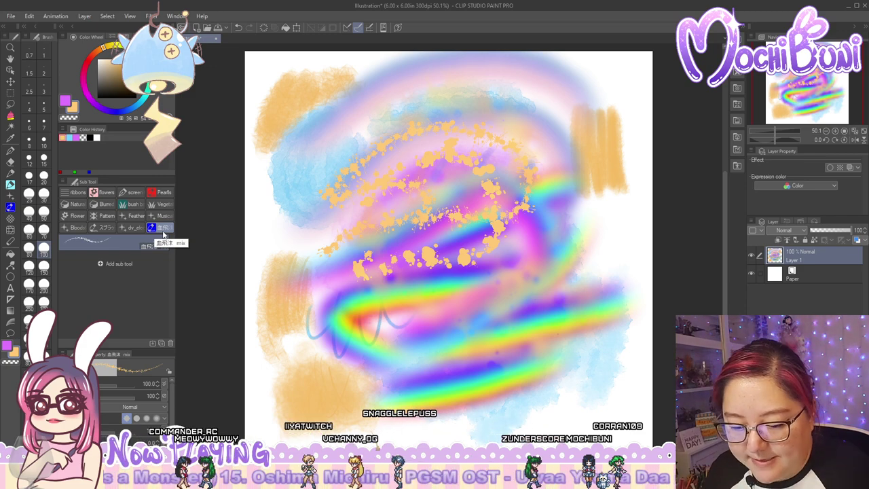
{"action": "left_click", "coordinate": [129, 195]}
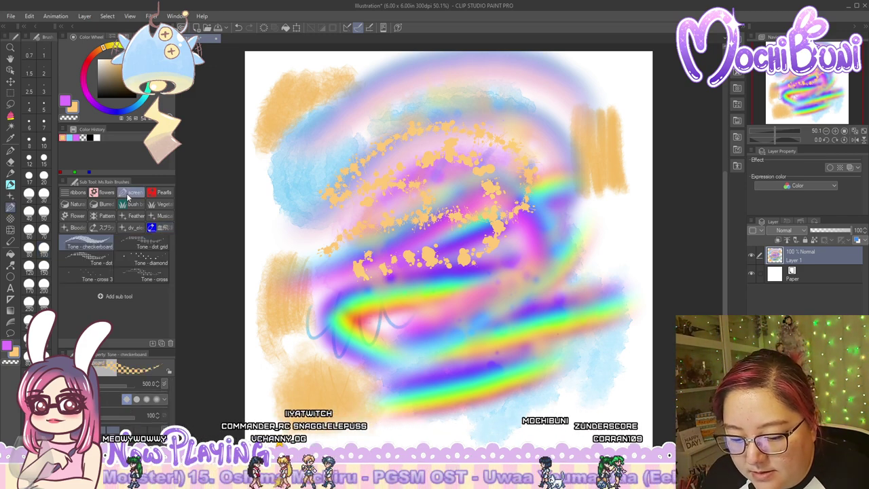
{"action": "left_click", "coordinate": [164, 195]}
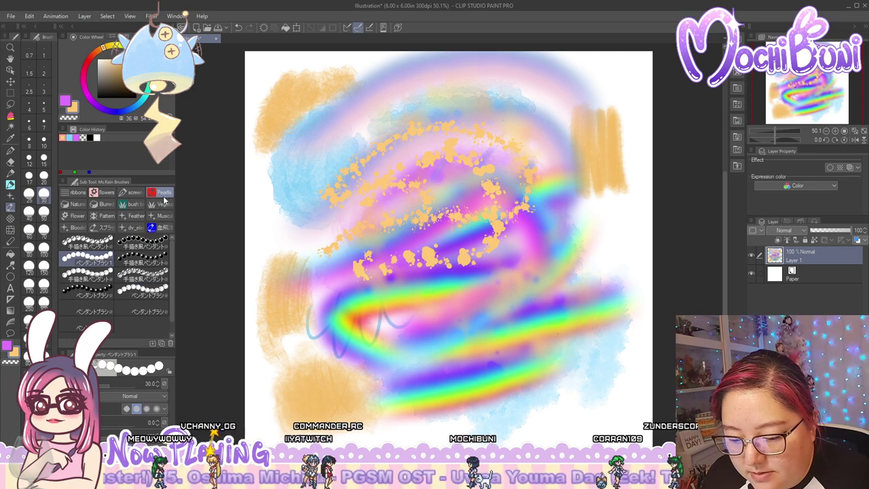
{"action": "right_click", "coordinate": [164, 199]}
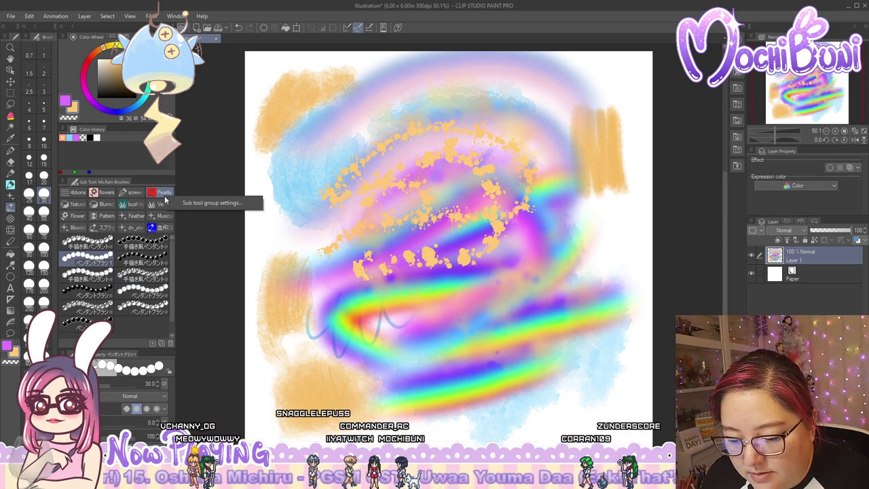
{"action": "left_click", "coordinate": [214, 204]}
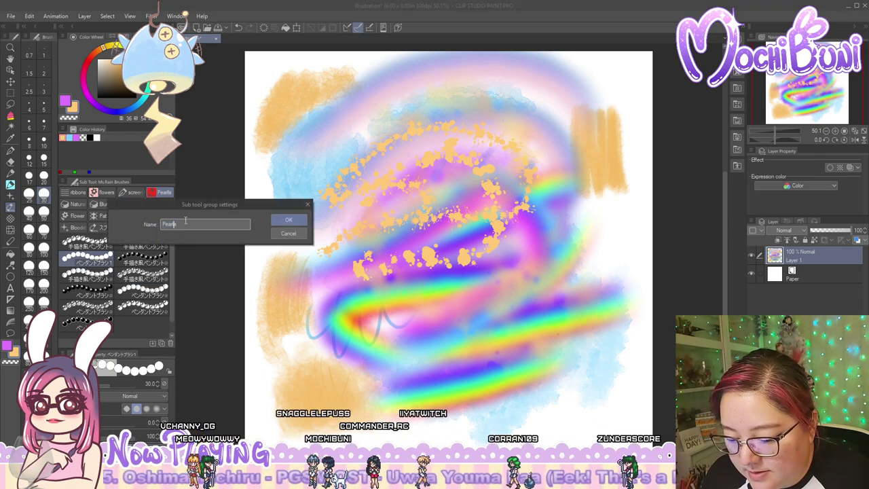
{"action": "left_click", "coordinate": [288, 220]}
Move all Vegetation brushes, from Gingko leaf to Grassland, into the bush brushes group, and open the Pattern group
{"action": "left_click", "coordinate": [132, 205]}
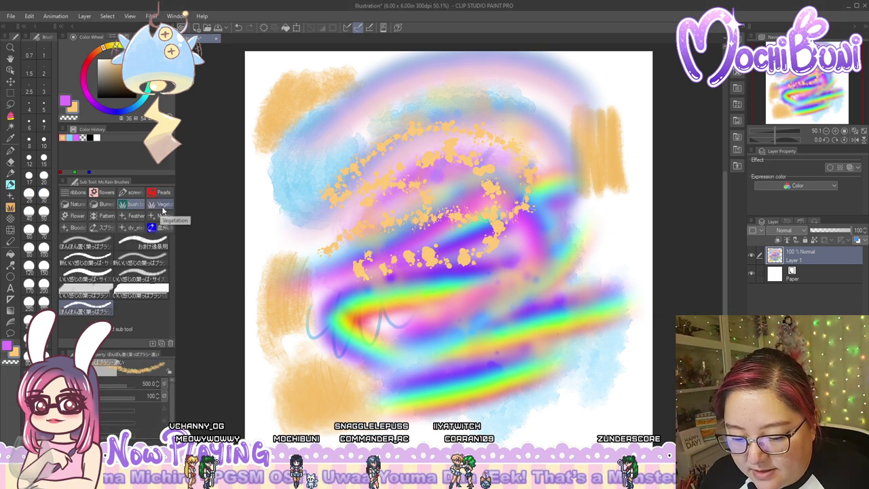
{"action": "left_click", "coordinate": [163, 205]}
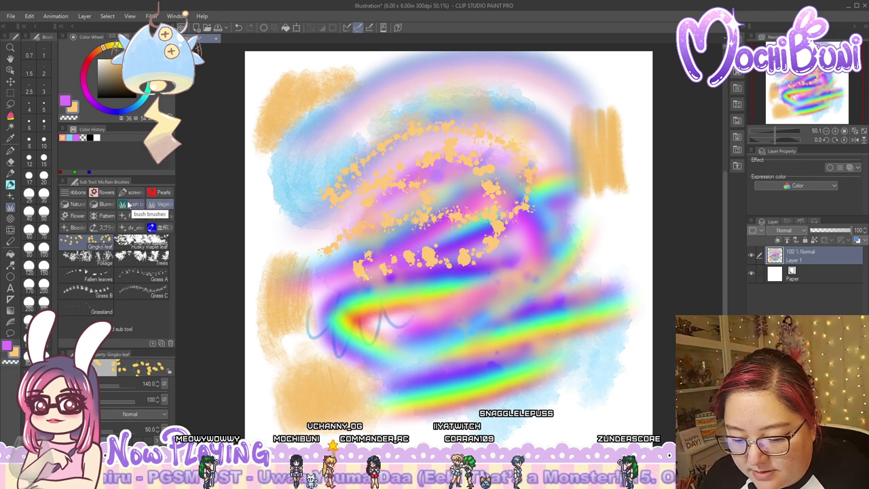
{"action": "left_click", "coordinate": [75, 216]}
{"action": "left_click", "coordinate": [75, 216]}
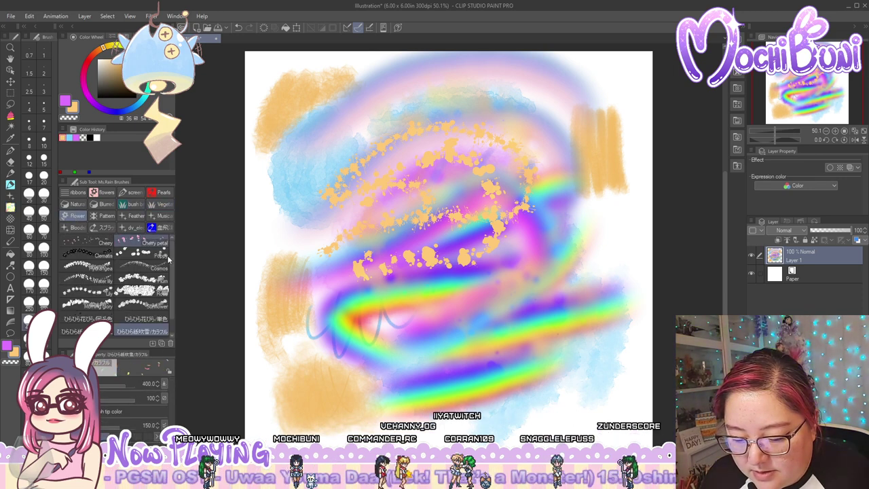
{"action": "left_click", "coordinate": [165, 205]}
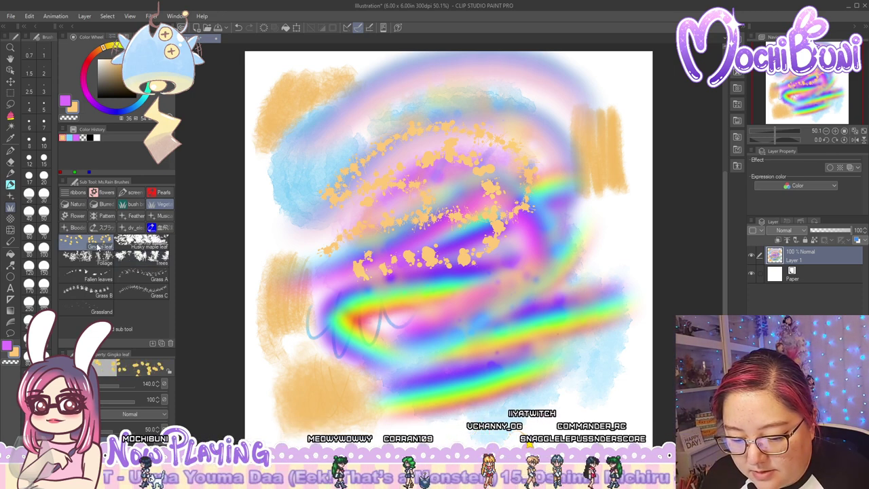
{"action": "left_click_drag", "start_coordinate": [98, 242], "coordinate": [133, 204]}
{"action": "left_click", "coordinate": [132, 205]}
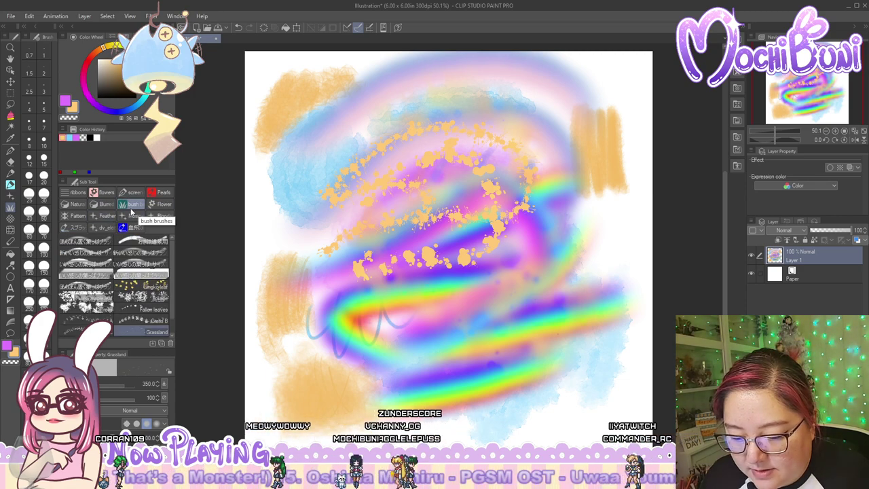
{"action": "left_click", "coordinate": [77, 216]}
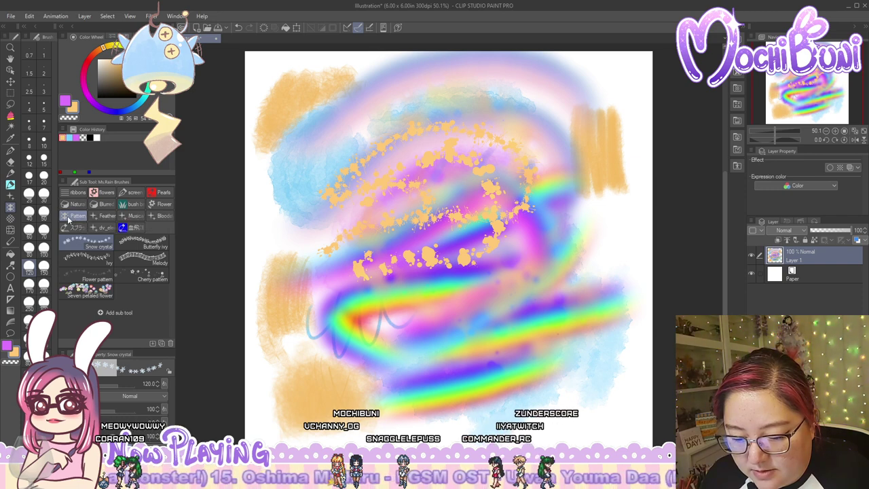
Move the Cherry pattern, Flower pattern and Seven petaled flower brushes into the flowers group, and the ivy brushes into the bush group
{"action": "left_click", "coordinate": [141, 275]}
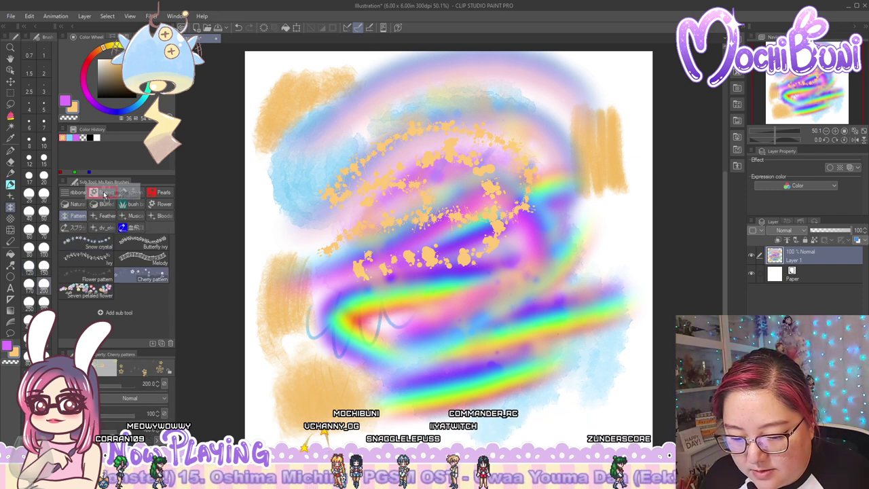
{"action": "left_click_drag", "start_coordinate": [104, 195], "coordinate": [104, 196]}
{"action": "left_click_drag", "start_coordinate": [96, 275], "coordinate": [104, 195]}
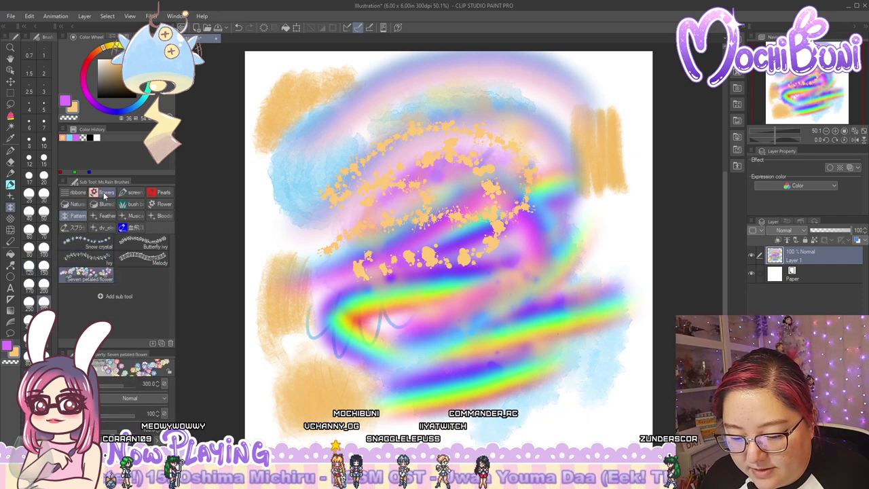
{"action": "mouse_move", "coordinate": [114, 275]}
{"action": "left_mouse_down"}
{"action": "mouse_move", "coordinate": [106, 266]}
{"action": "mouse_move", "coordinate": [106, 197]}
{"action": "left_mouse_up"}
{"action": "left_click_drag", "start_coordinate": [144, 247], "coordinate": [131, 204]}
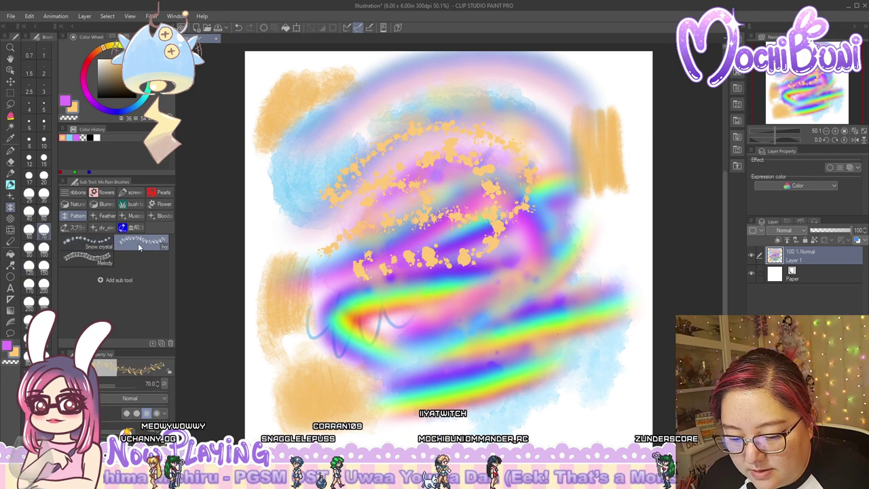
{"action": "left_click", "coordinate": [131, 204]}
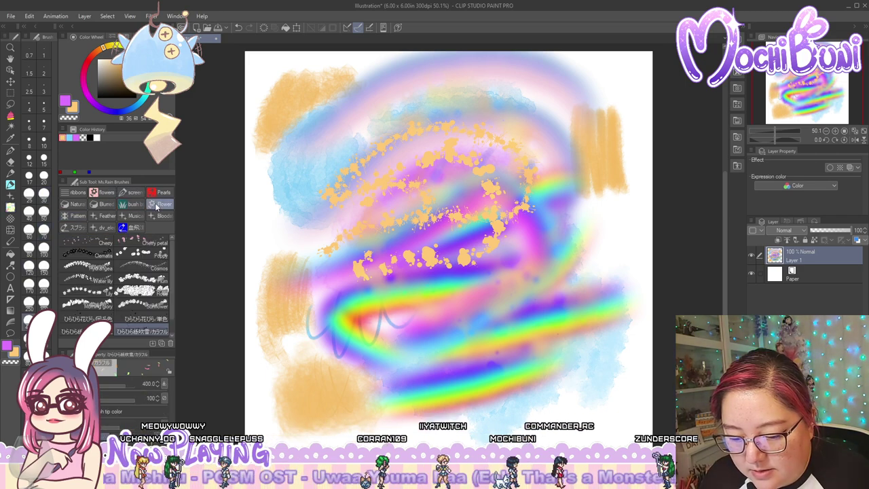
Merge all brushes of the flowers group into the Flower group, including the Cherry pattern, Flower pattern and Seven petaled flower
{"action": "left_click", "coordinate": [105, 193]}
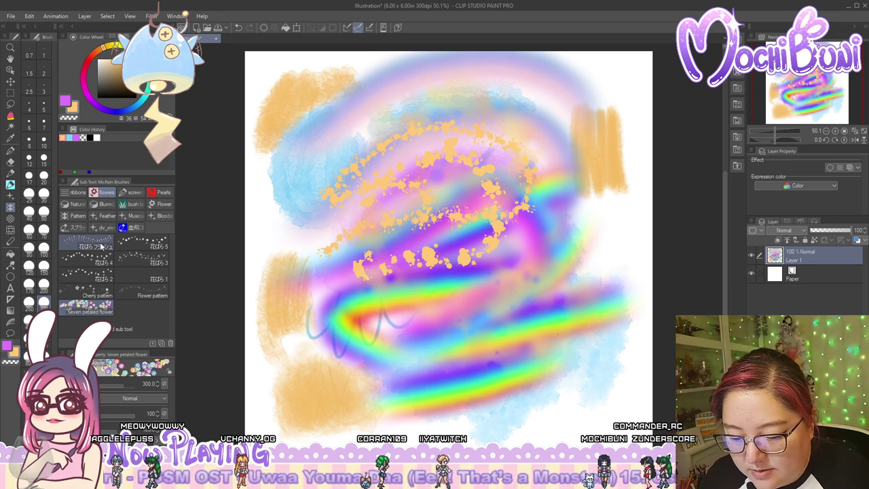
{"action": "left_click_drag", "start_coordinate": [100, 245], "coordinate": [164, 205]}
{"action": "mouse_move", "coordinate": [93, 240]}
{"action": "left_mouse_down"}
{"action": "mouse_move", "coordinate": [163, 206]}
{"action": "mouse_move", "coordinate": [140, 224]}
{"action": "mouse_move", "coordinate": [154, 206]}
{"action": "left_mouse_up"}
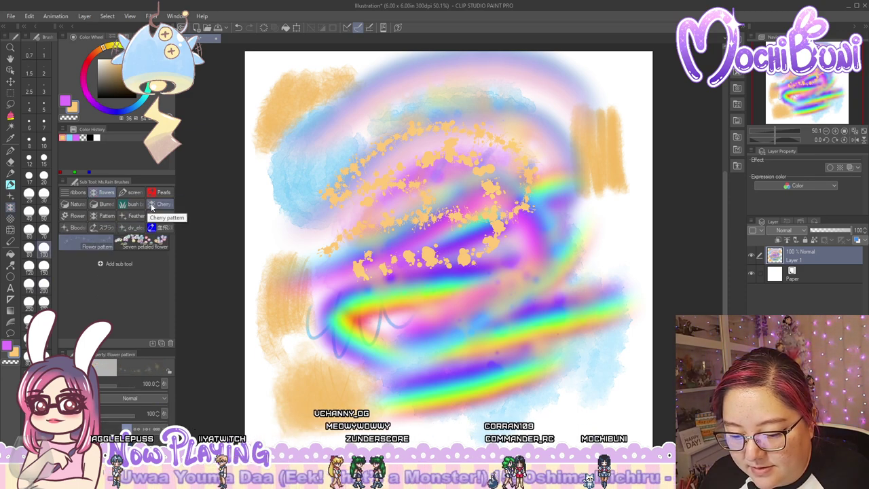
{"action": "left_click", "coordinate": [152, 206]}
{"action": "mouse_move", "coordinate": [89, 242]}
{"action": "left_mouse_down"}
{"action": "mouse_move", "coordinate": [80, 215]}
{"action": "mouse_move", "coordinate": [161, 207]}
{"action": "left_mouse_up"}
{"action": "left_click", "coordinate": [110, 193]}
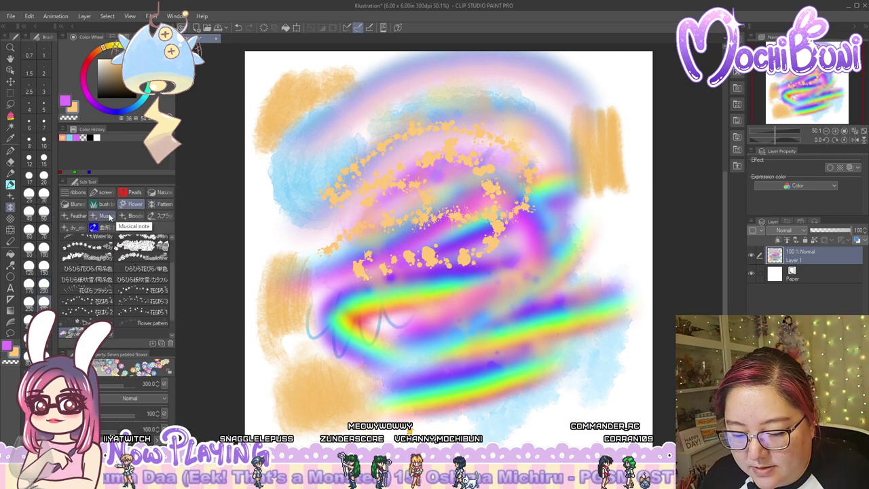
Rename the Feather sub tool group as Misc
{"action": "left_click", "coordinate": [78, 216]}
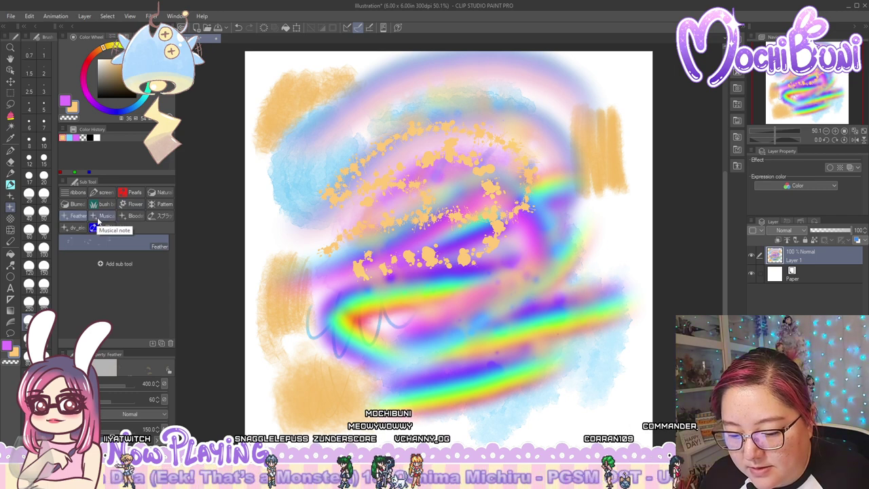
{"action": "right_click", "coordinate": [106, 240]}
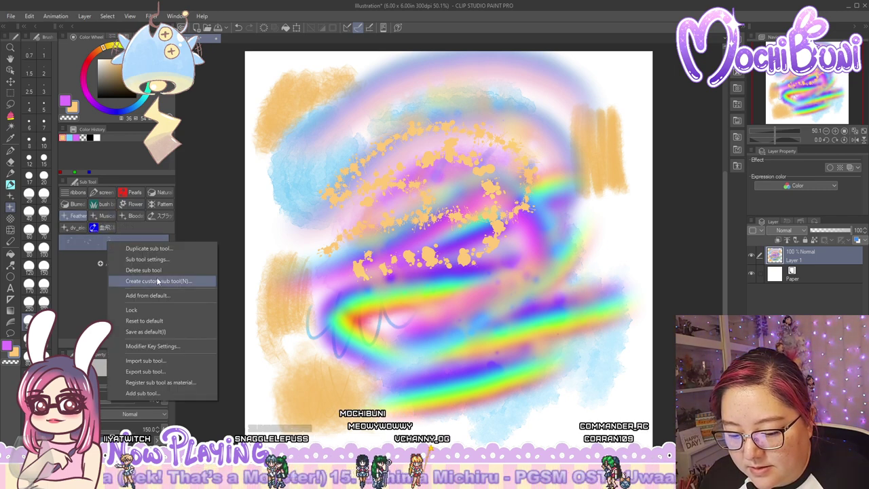
{"action": "left_click", "coordinate": [81, 222]}
{"action": "left_click", "coordinate": [103, 226]}
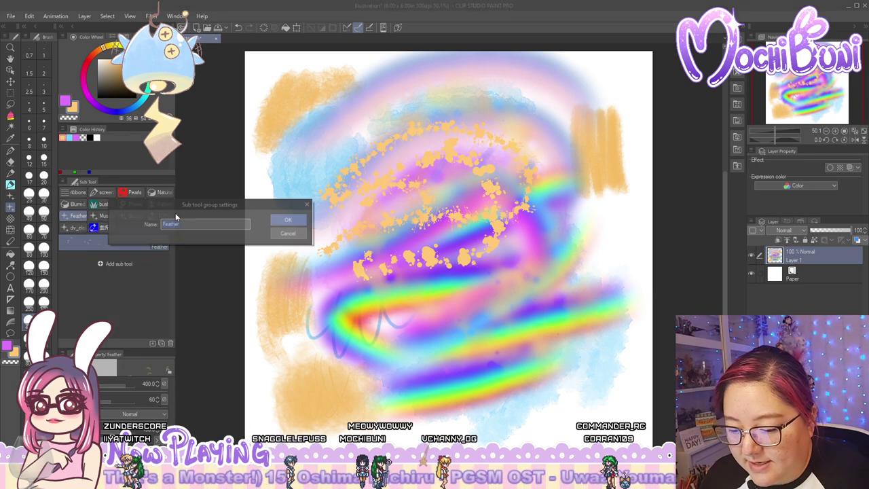
{"action": "key", "text": "Return"}
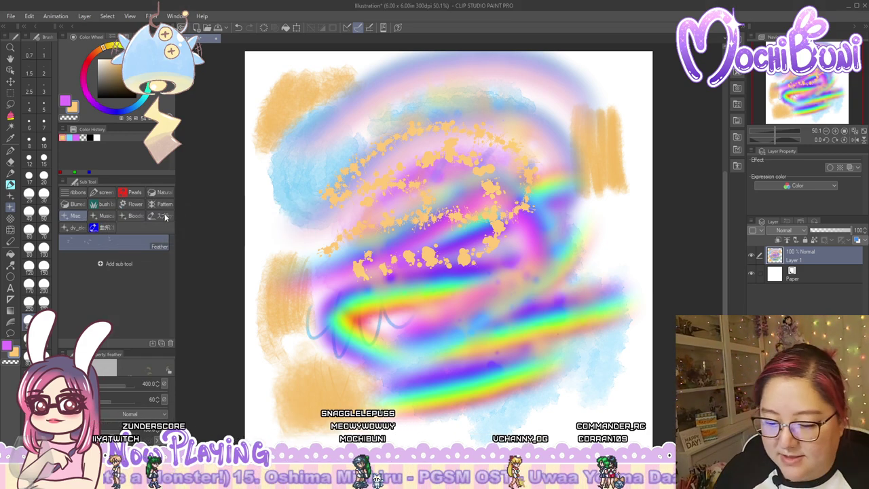
Move the brushes of the Musical note, blood and splash groups into the Misc group
{"action": "mouse_move", "coordinate": [87, 227]}
{"action": "left_mouse_down"}
{"action": "mouse_move", "coordinate": [92, 221]}
{"action": "mouse_move", "coordinate": [75, 215]}
{"action": "mouse_move", "coordinate": [109, 217]}
{"action": "mouse_move", "coordinate": [73, 217]}
{"action": "left_mouse_up"}
{"action": "left_click", "coordinate": [99, 218]}
{"action": "left_click", "coordinate": [103, 215]}
{"action": "left_click", "coordinate": [130, 215]}
{"action": "left_click", "coordinate": [102, 217]}
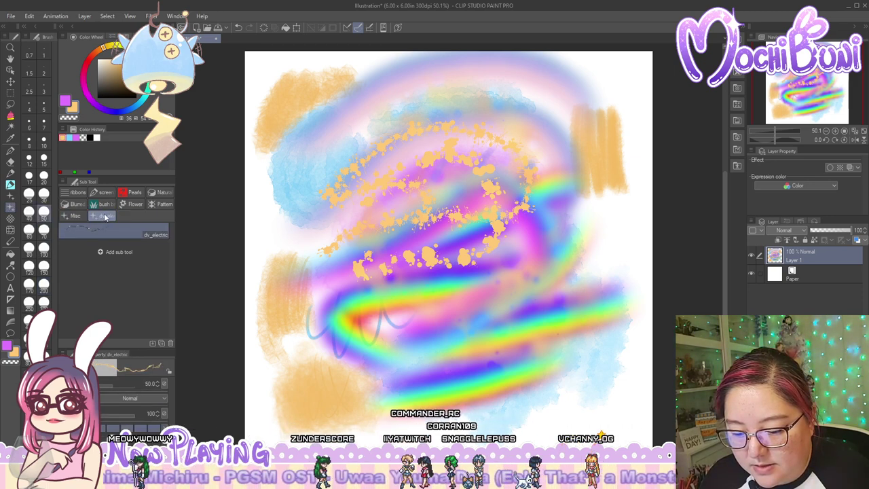
Rename the dv_electric sub tool group as Elements
{"action": "right_click", "coordinate": [104, 217]}
{"action": "left_click", "coordinate": [143, 220]}
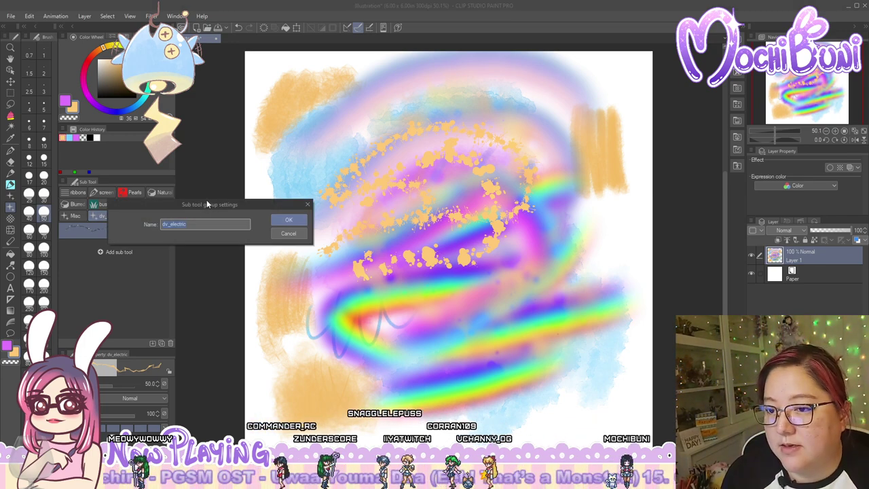
{"action": "type", "text": "E"}
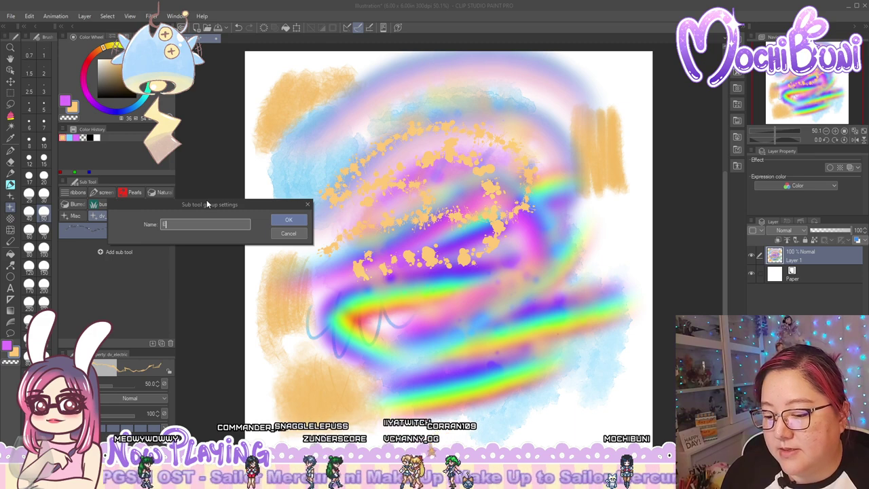
{"action": "type", "text": "lements"}
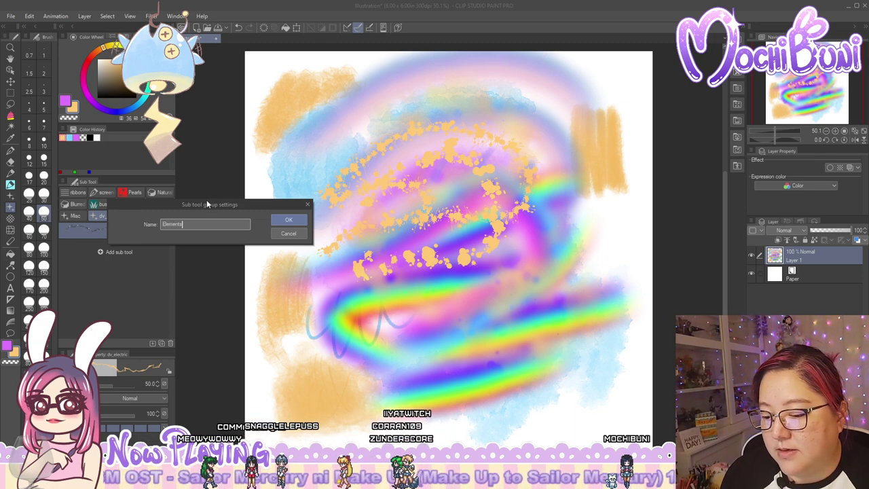
{"action": "key", "text": "Return"}
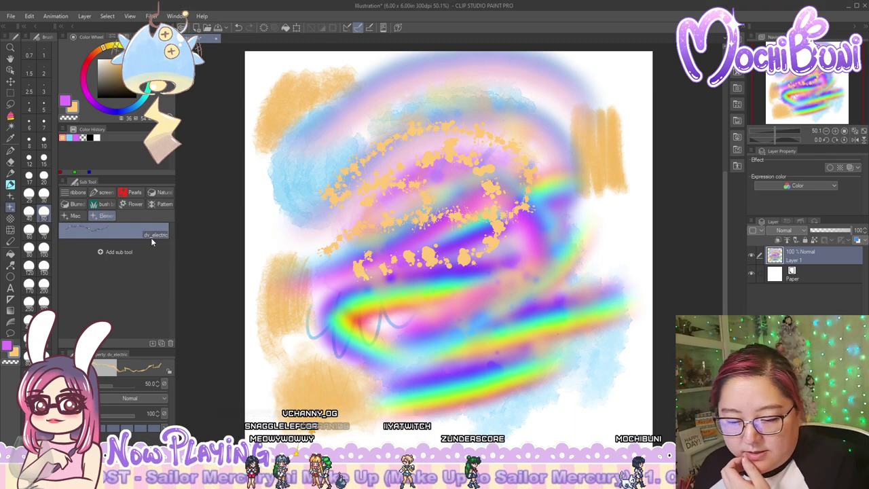
Move the ribbons, screen tone and Pearls groups out of this brush tool and onto another tool in the toolbox
{"action": "left_click", "coordinate": [74, 193]}
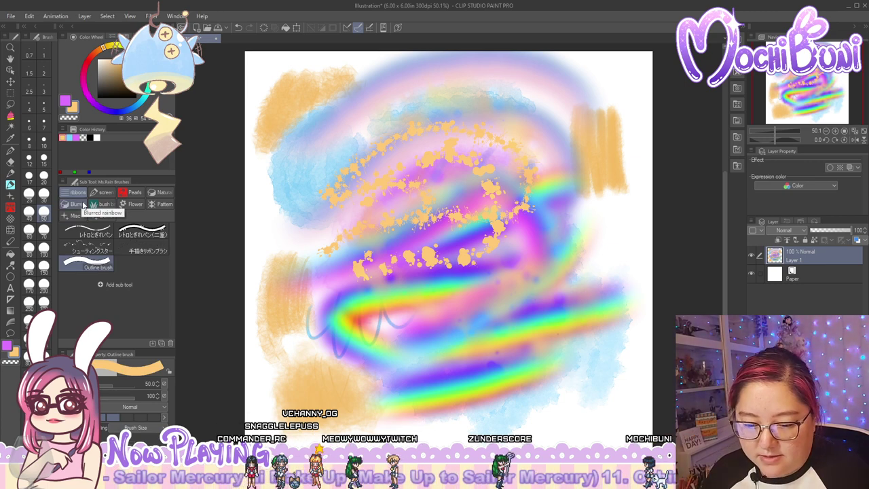
{"action": "left_click", "coordinate": [105, 193]}
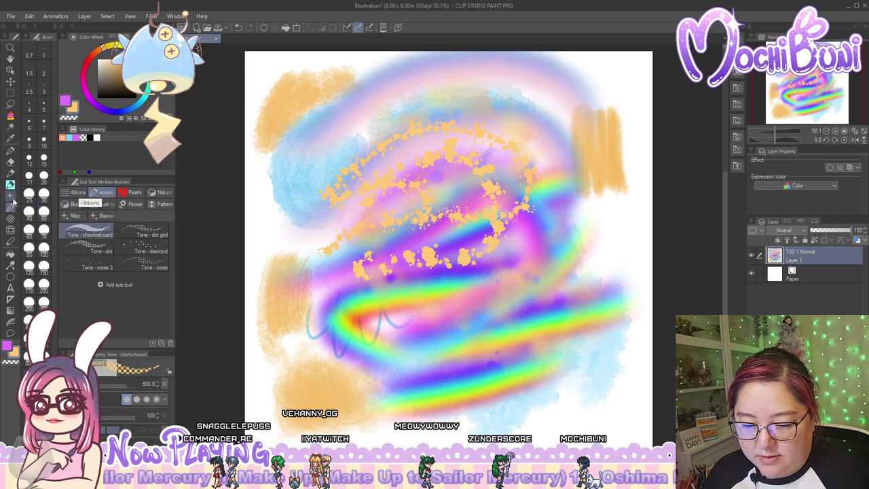
{"action": "left_click", "coordinate": [76, 193]}
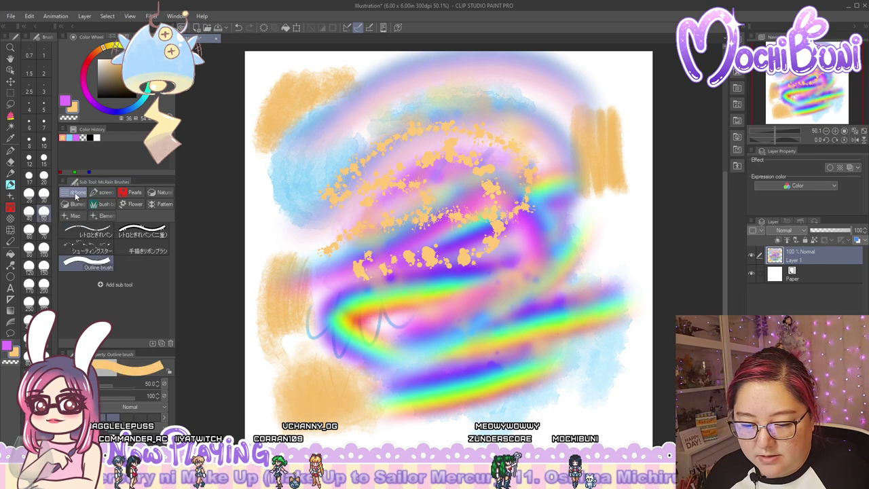
{"action": "left_click", "coordinate": [12, 219]}
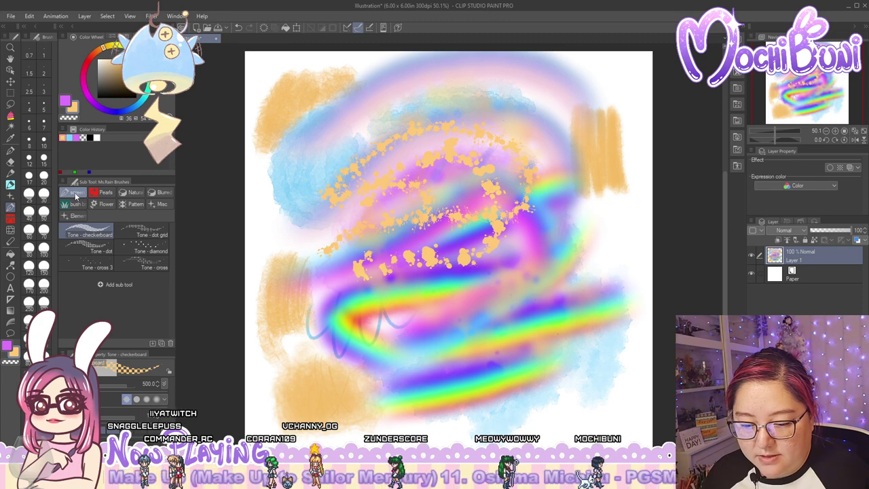
{"action": "left_click", "coordinate": [10, 206]}
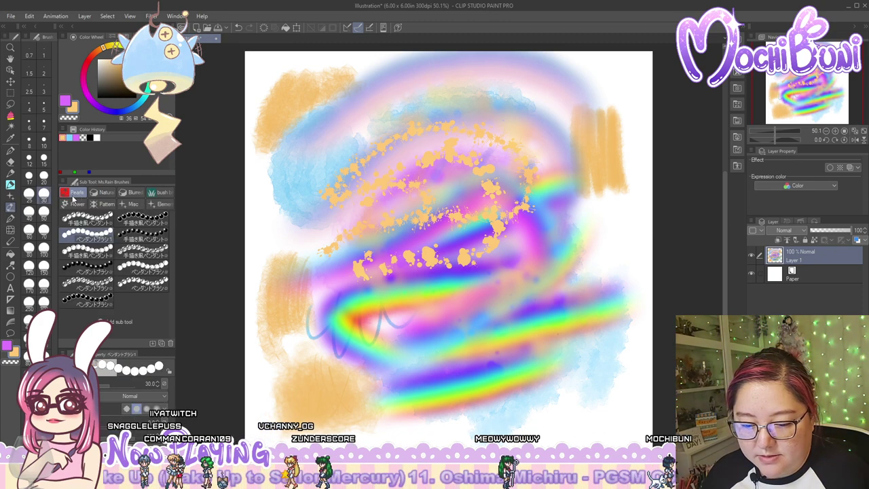
{"action": "left_click", "coordinate": [12, 219]}
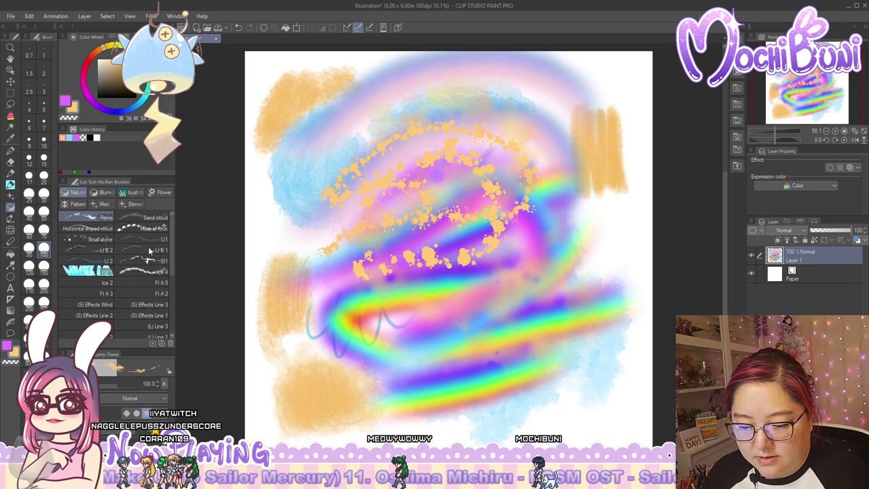
Move the dv_electric brush into the Natural scene group and rename that group as Elements
{"action": "scroll", "coordinate": [149, 251], "scroll_direction": "down", "scroll_amount": 2}
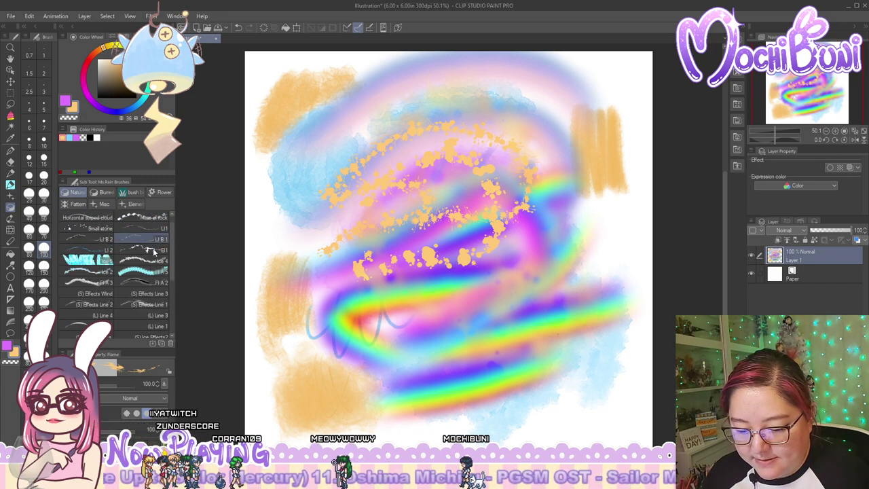
{"action": "scroll", "coordinate": [153, 251], "scroll_direction": "up", "scroll_amount": 2}
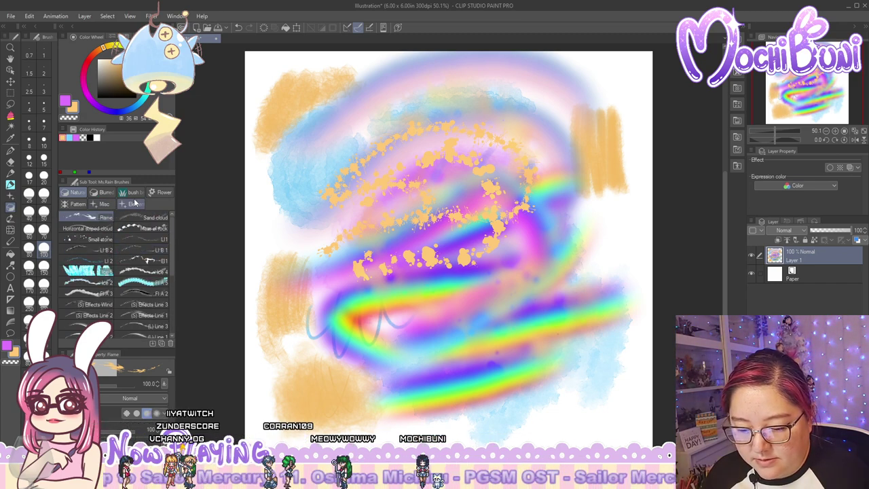
{"action": "left_click", "coordinate": [134, 207]}
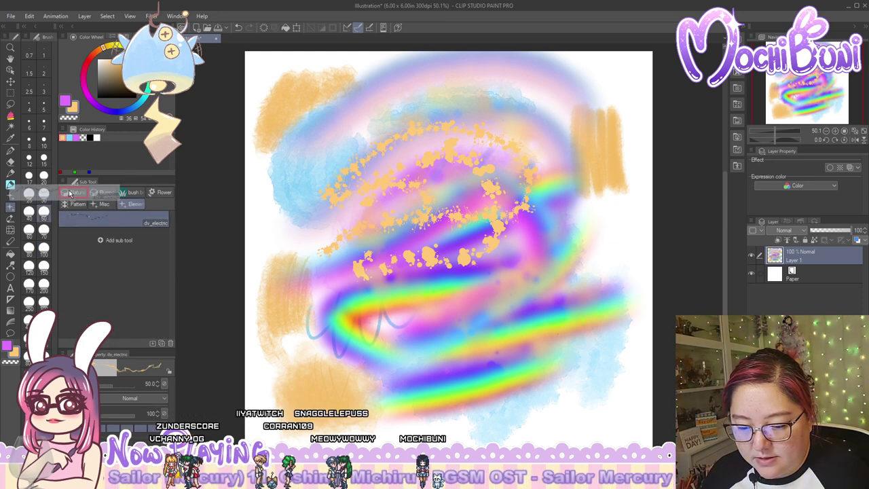
{"action": "left_click", "coordinate": [71, 193]}
{"action": "double_click", "coordinate": [74, 193]}
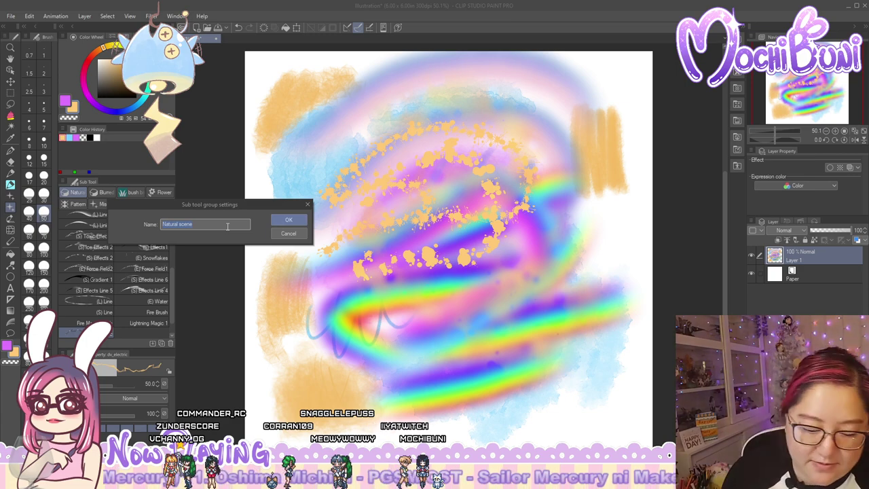
{"action": "key", "text": "Return"}
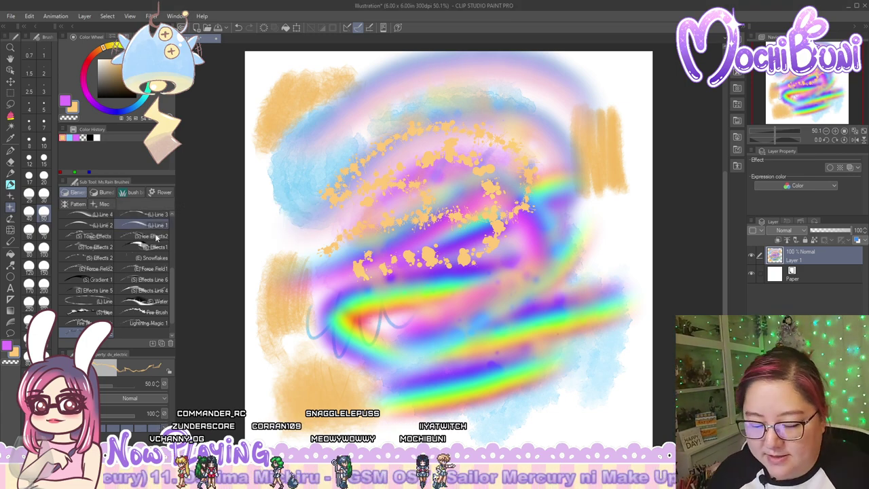
List the materials that can be added as sub tools to the Elements group and begin the selection at the (E) Water Effects-EFFECTS brush
{"action": "scroll", "coordinate": [179, 303], "scroll_direction": "down", "scroll_amount": 2}
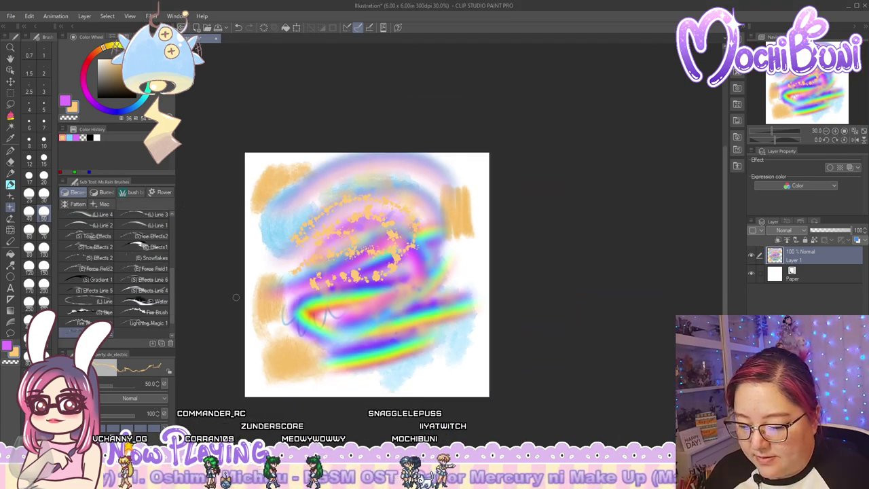
{"action": "scroll", "coordinate": [235, 297], "scroll_direction": "up", "scroll_amount": 2}
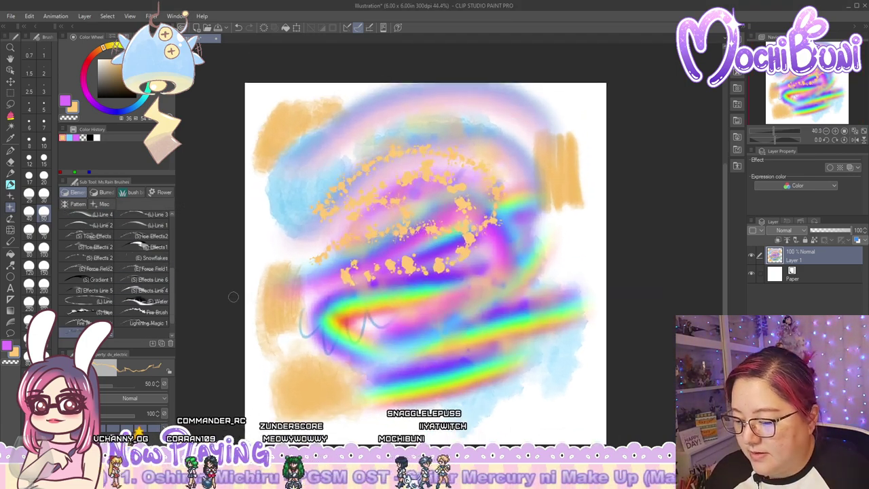
{"action": "left_click", "coordinate": [154, 344]}
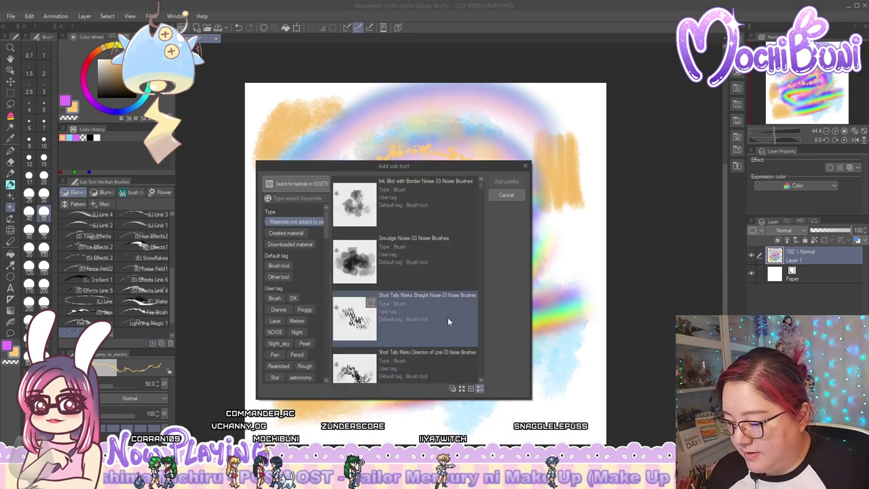
{"action": "scroll", "coordinate": [440, 318], "scroll_direction": "down", "scroll_amount": 6}
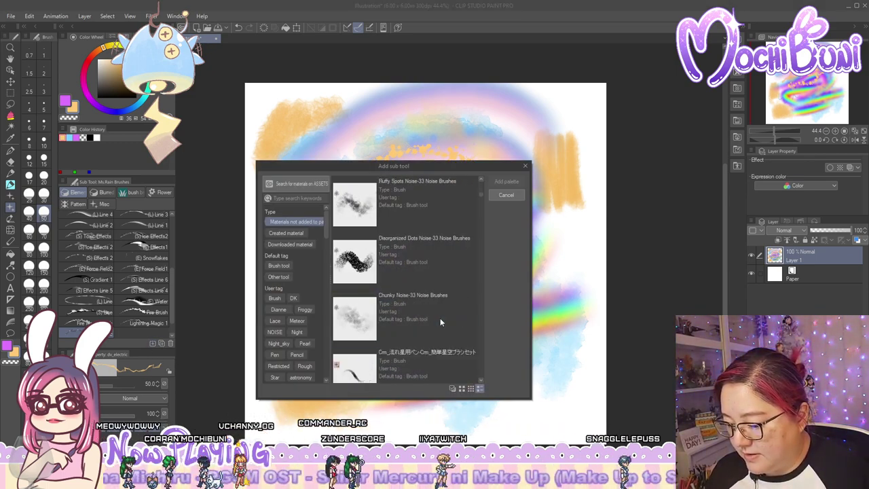
{"action": "scroll", "coordinate": [440, 318], "scroll_direction": "down", "scroll_amount": 8}
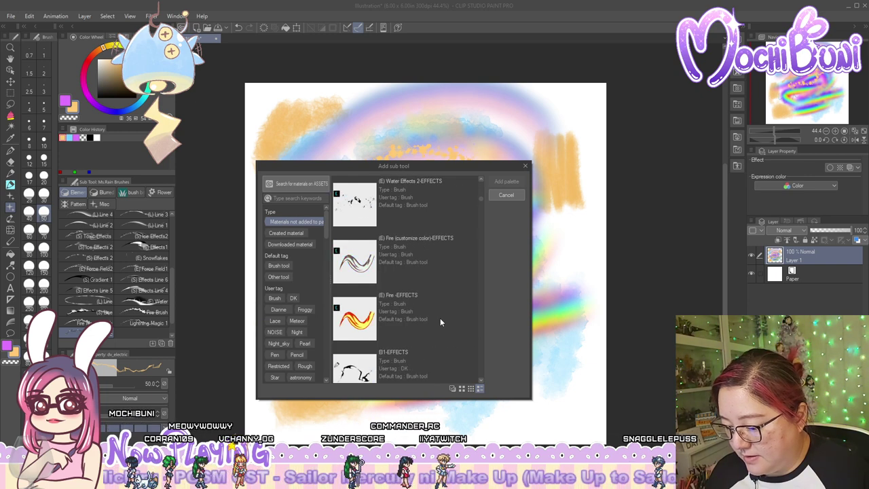
{"action": "scroll", "coordinate": [440, 318], "scroll_direction": "up", "scroll_amount": 2}
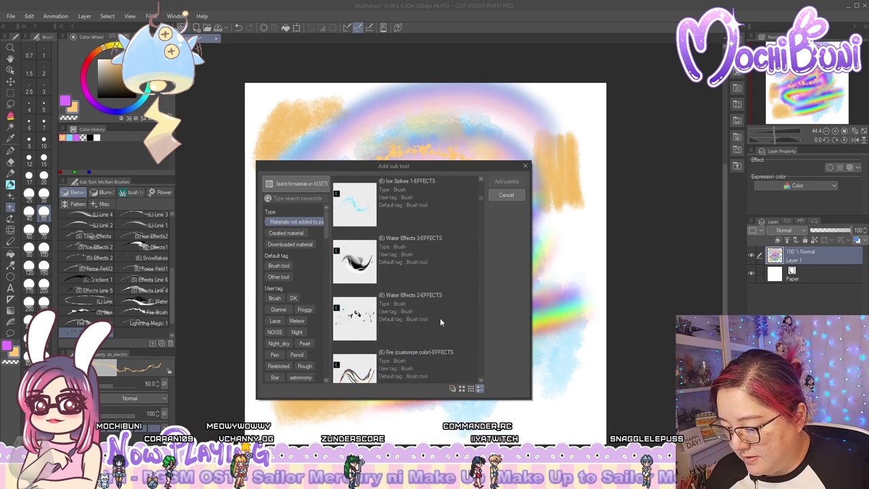
{"action": "scroll", "coordinate": [440, 322], "scroll_direction": "up", "scroll_amount": 2}
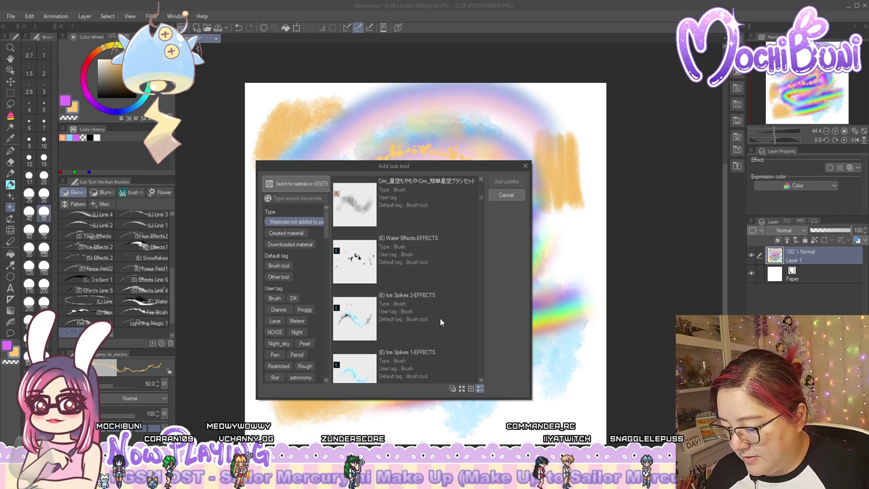
{"action": "left_click", "coordinate": [428, 269]}
{"action": "left_click", "coordinate": [426, 302], "text": "ctrl"}
Extend the selection through the EFFECTS and Slash Effects brushes down to (L) Line-Slash Effects and add them to the Elements group
{"action": "scroll", "coordinate": [426, 303], "scroll_direction": "down", "scroll_amount": 1}
{"action": "scroll", "coordinate": [427, 307], "scroll_direction": "down", "scroll_amount": 1}
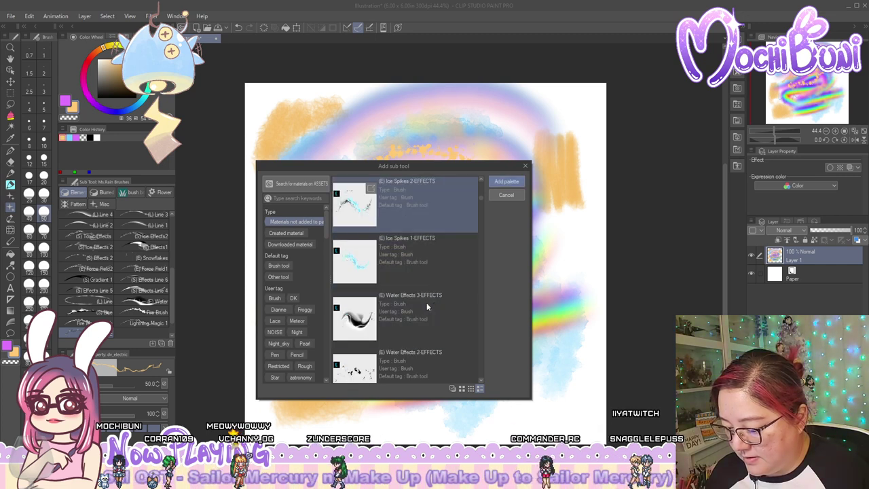
{"action": "scroll", "coordinate": [426, 306], "scroll_direction": "down", "scroll_amount": 4}
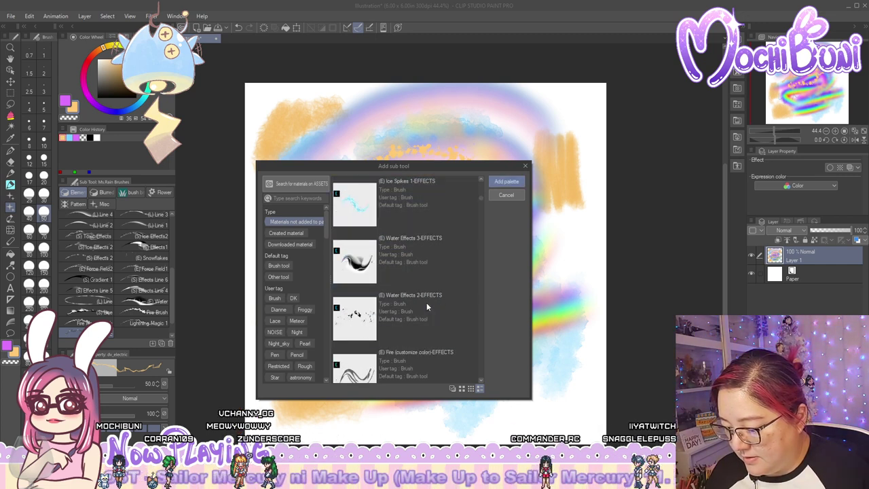
{"action": "scroll", "coordinate": [427, 307], "scroll_direction": "down", "scroll_amount": 5}
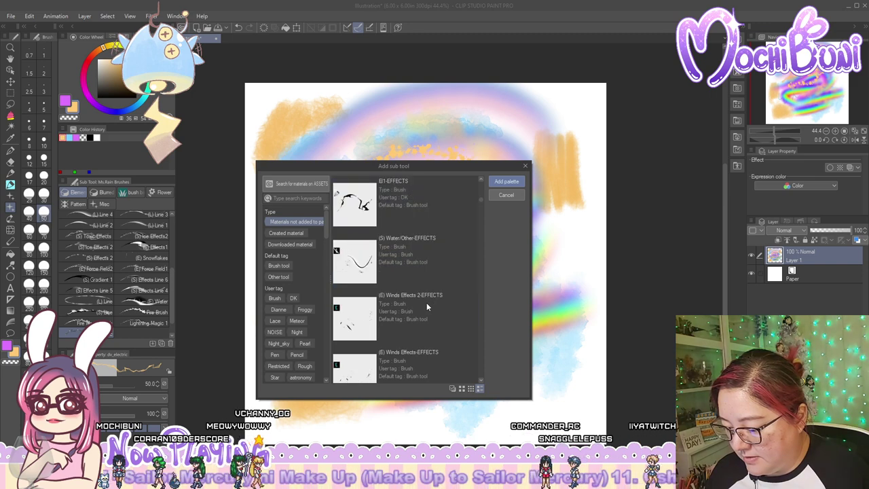
{"action": "scroll", "coordinate": [426, 307], "scroll_direction": "down", "scroll_amount": 5}
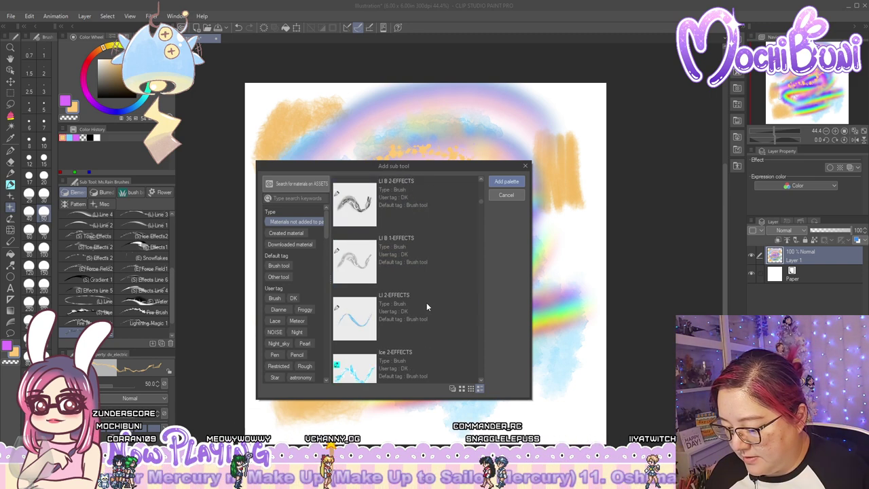
{"action": "scroll", "coordinate": [427, 307], "scroll_direction": "down", "scroll_amount": 4}
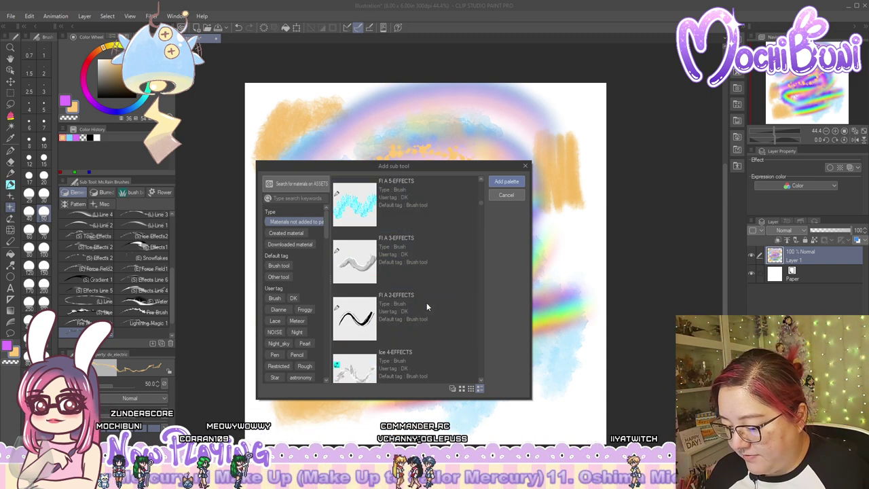
{"action": "scroll", "coordinate": [426, 302], "scroll_direction": "down", "scroll_amount": 3}
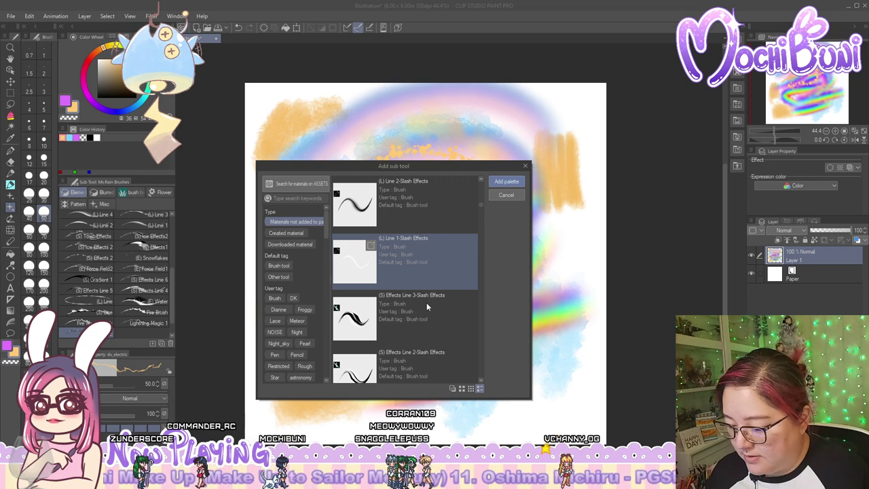
{"action": "left_click", "coordinate": [426, 306]}
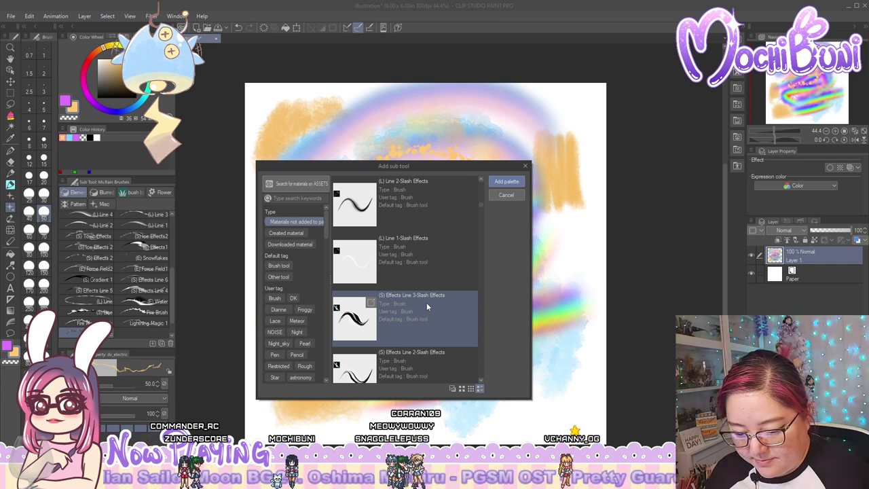
{"action": "scroll", "coordinate": [426, 307], "scroll_direction": "up", "scroll_amount": 2}
{"action": "scroll", "coordinate": [426, 307], "scroll_direction": "up", "scroll_amount": 5}
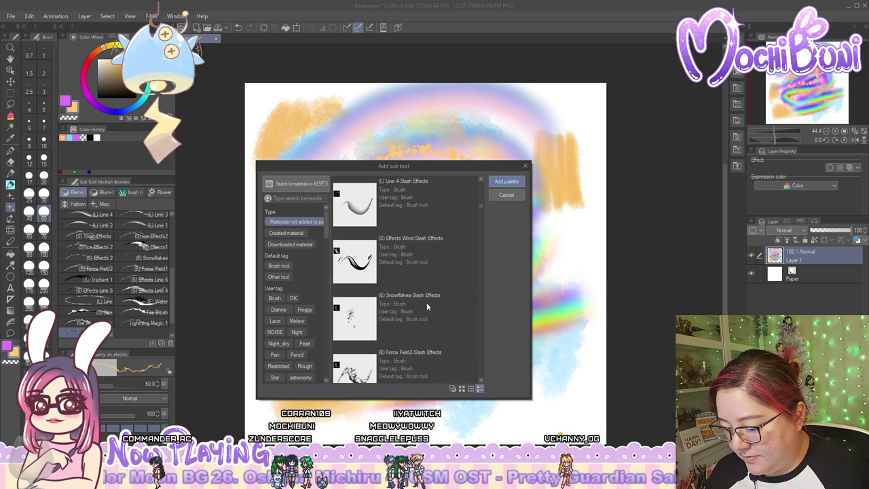
{"action": "left_click", "coordinate": [426, 307]}
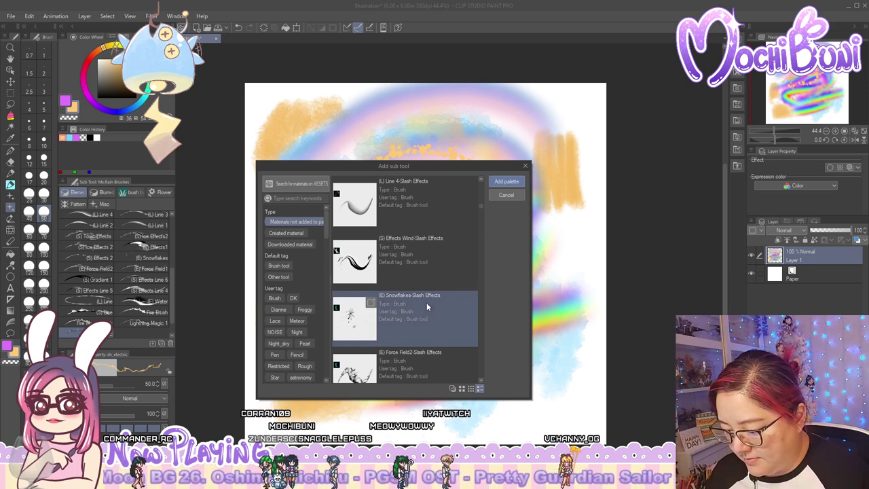
{"action": "scroll", "coordinate": [426, 307], "scroll_direction": "down", "scroll_amount": 1}
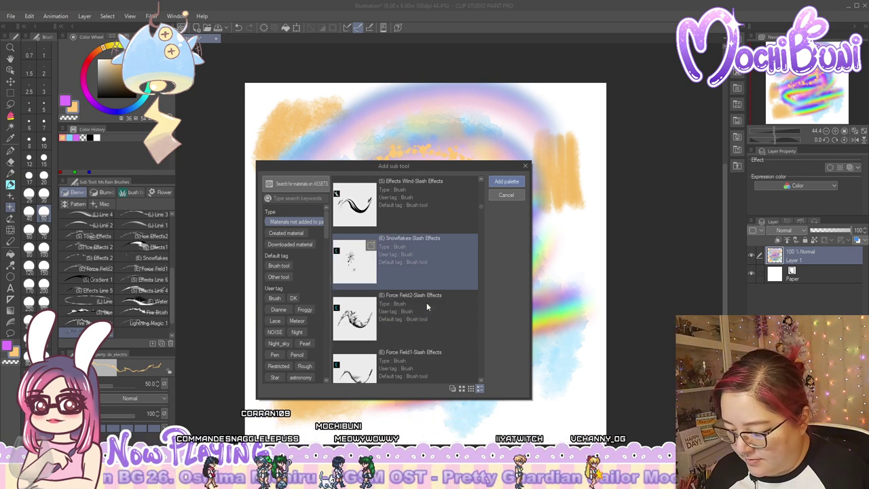
{"action": "scroll", "coordinate": [427, 307], "scroll_direction": "down", "scroll_amount": 2}
{"action": "left_click", "coordinate": [426, 306]}
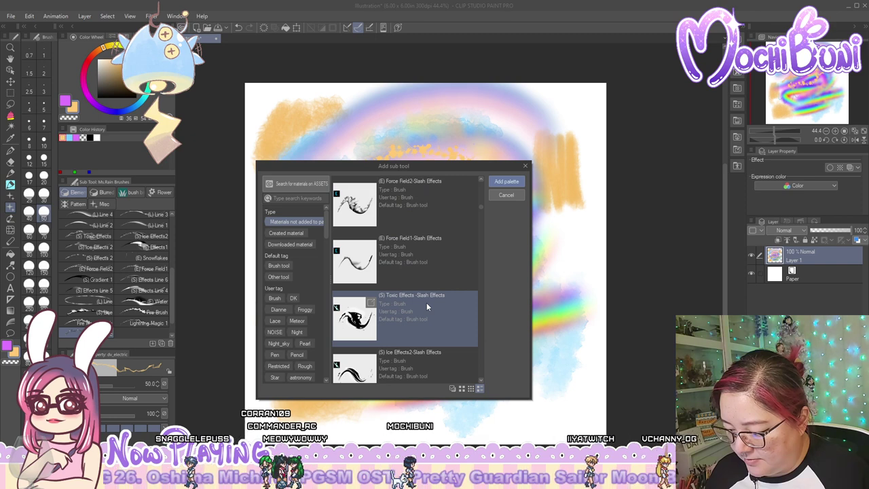
{"action": "scroll", "coordinate": [426, 307], "scroll_direction": "down", "scroll_amount": 1}
{"action": "scroll", "coordinate": [426, 303], "scroll_direction": "down", "scroll_amount": 3}
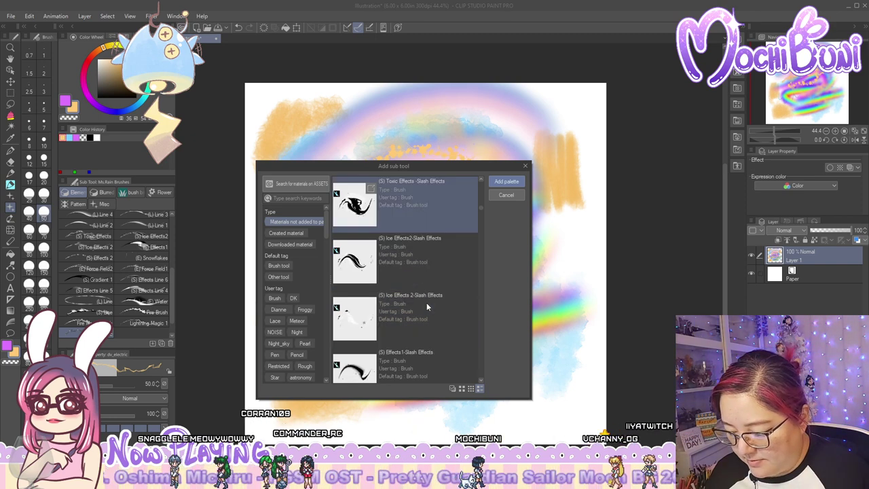
{"action": "left_click", "coordinate": [426, 303]}
{"action": "scroll", "coordinate": [426, 304], "scroll_direction": "down", "scroll_amount": 2}
{"action": "scroll", "coordinate": [427, 302], "scroll_direction": "down", "scroll_amount": 3}
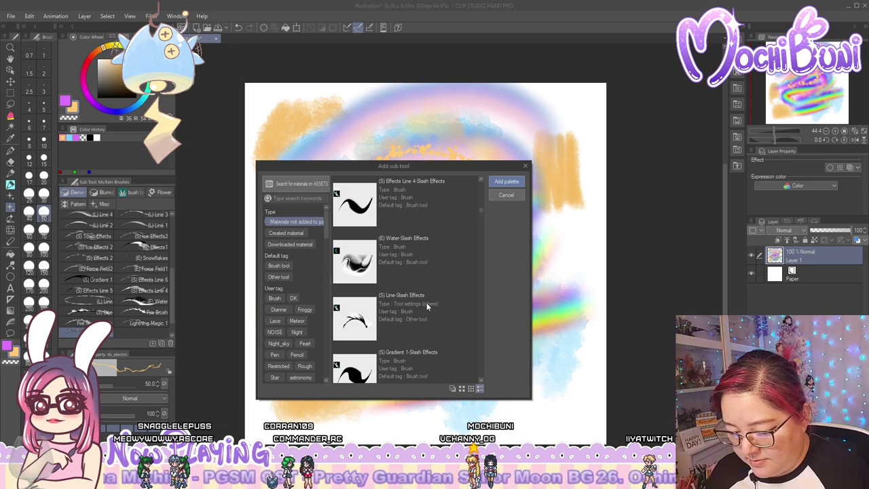
{"action": "left_click", "coordinate": [427, 302]}
{"action": "scroll", "coordinate": [427, 302], "scroll_direction": "down", "scroll_amount": 2}
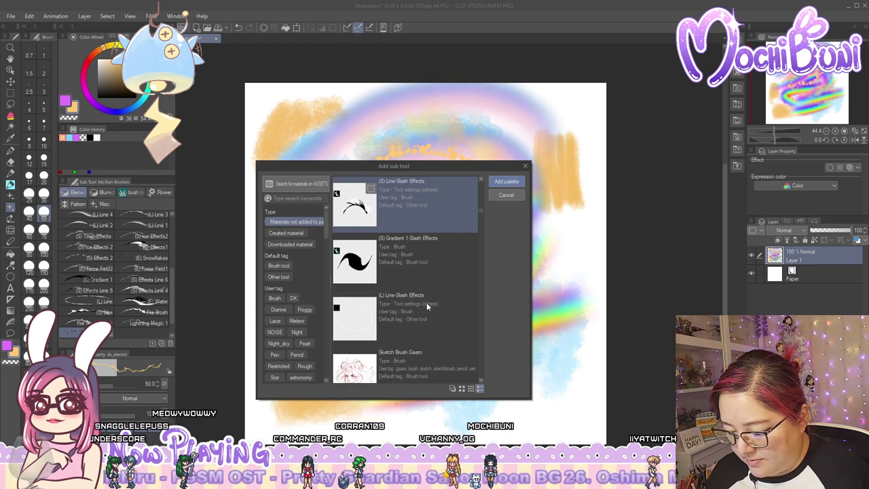
{"action": "left_click", "coordinate": [429, 302]}
{"action": "left_click", "coordinate": [430, 304], "text": "shift"}
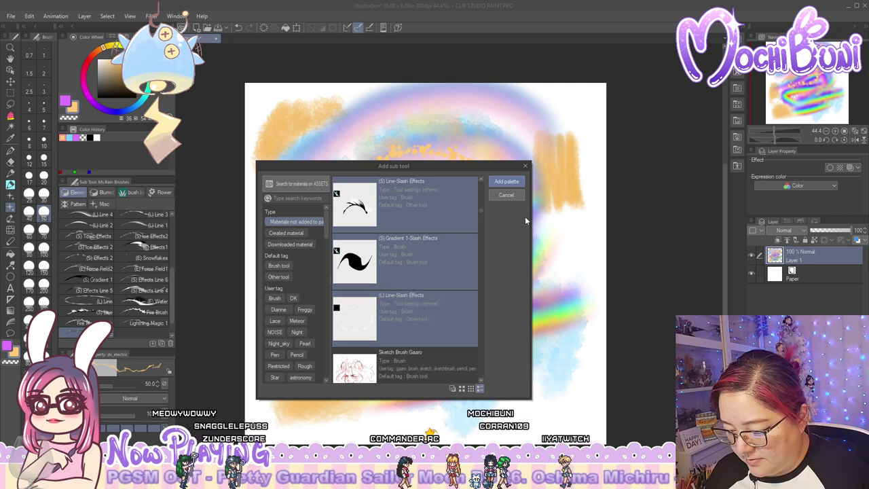
{"action": "left_click", "coordinate": [506, 181]}
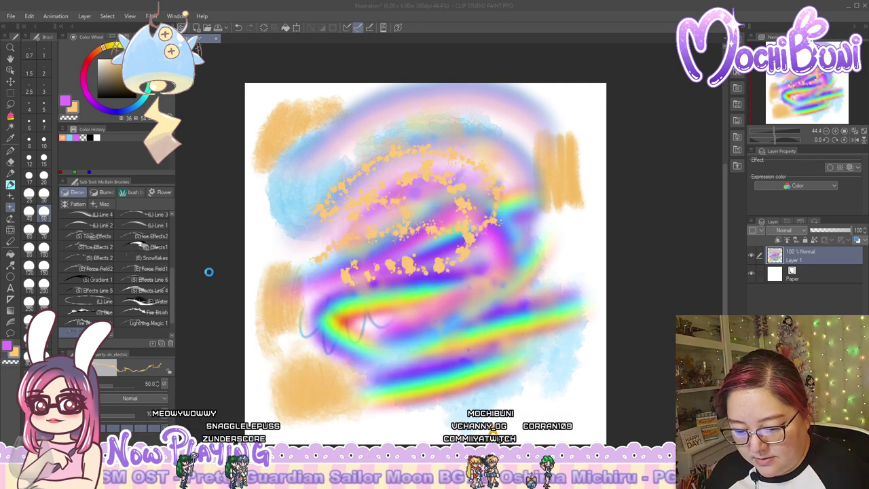
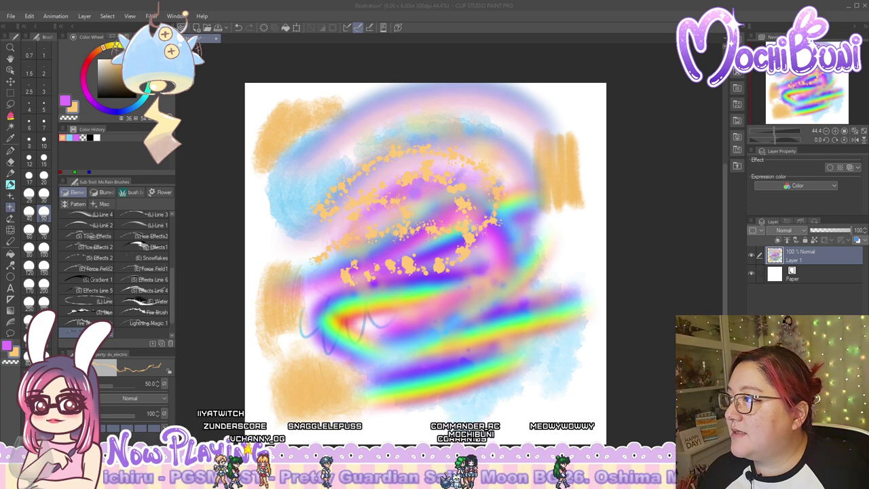
Look through the brush materials not yet added for any remaining effect brushes, and close the list without adding anything
{"action": "key", "text": "b"}
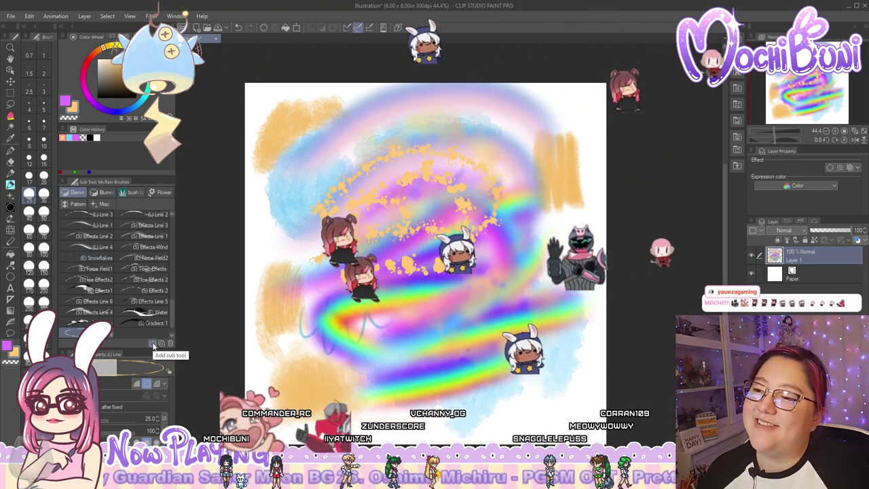
{"action": "left_click", "coordinate": [153, 343]}
{"action": "left_click", "coordinate": [466, 311]}
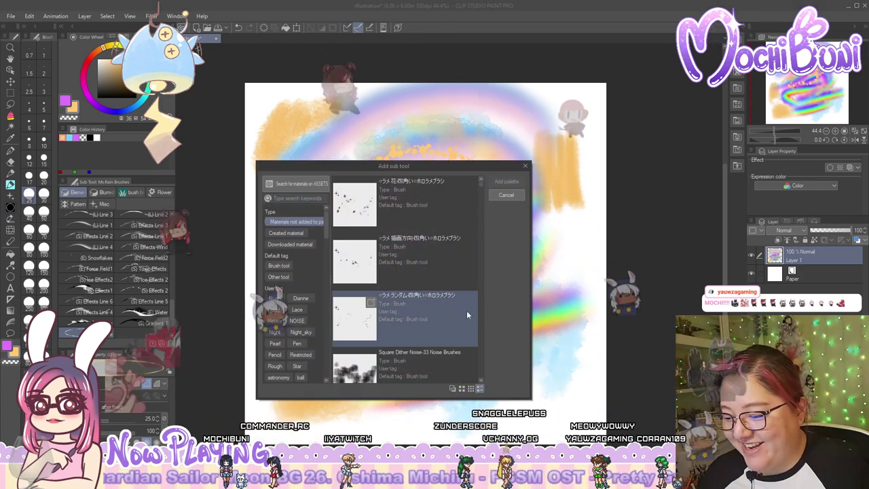
{"action": "scroll", "coordinate": [436, 309], "scroll_direction": "down", "scroll_amount": 2}
{"action": "scroll", "coordinate": [436, 311], "scroll_direction": "down", "scroll_amount": 10}
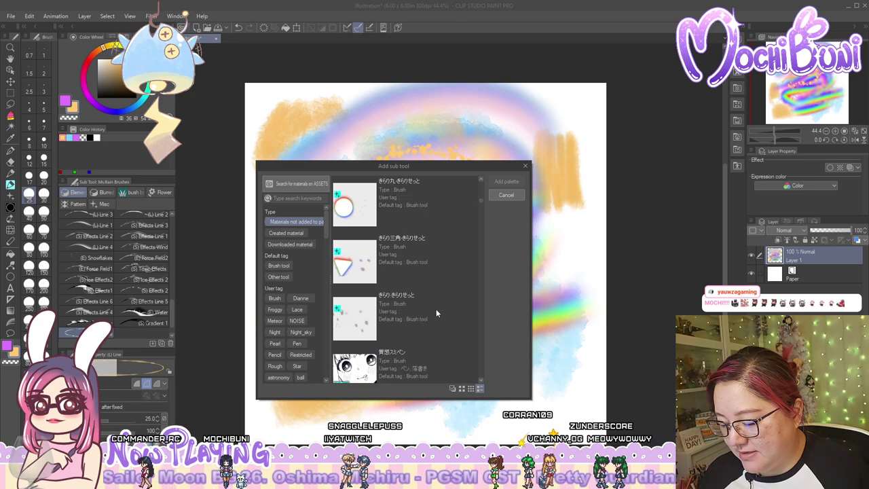
{"action": "left_click", "coordinate": [525, 166]}
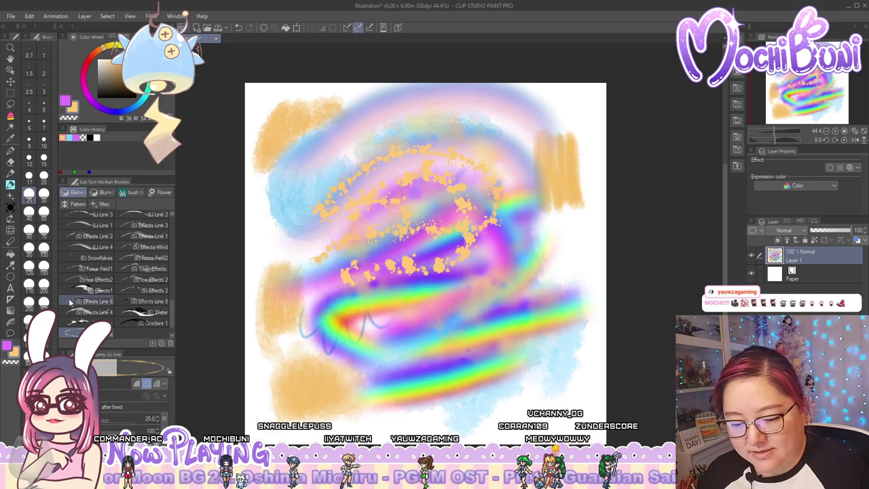
Replace Layer 1 with a new empty layer and paint swirls of stars on it with the Holo group's きらり星 brush
{"action": "left_click", "coordinate": [11, 196]}
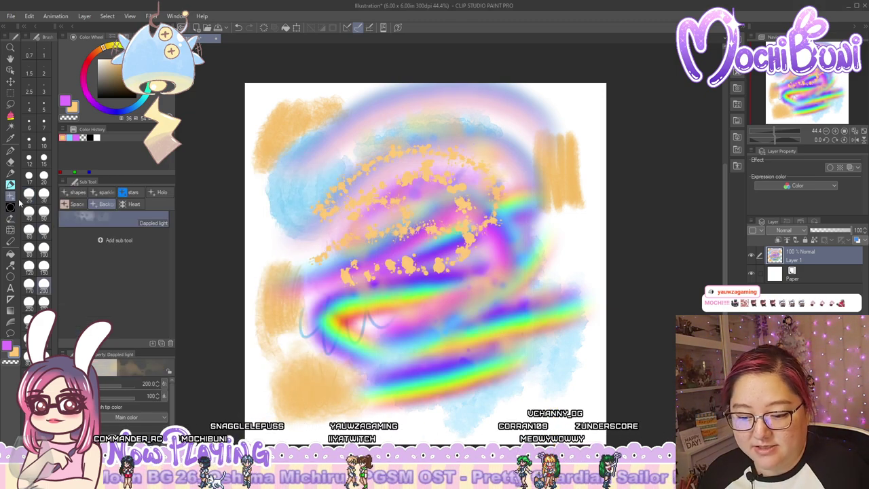
{"action": "left_click", "coordinate": [161, 193]}
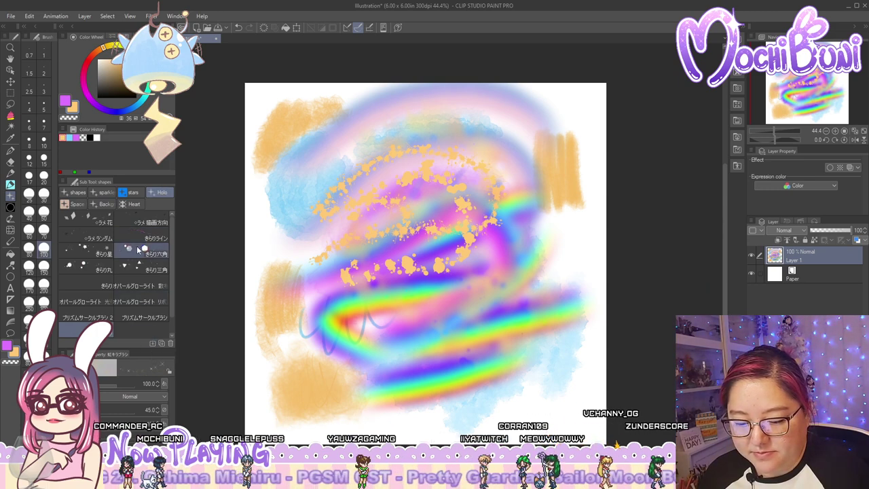
{"action": "left_click", "coordinate": [88, 249]}
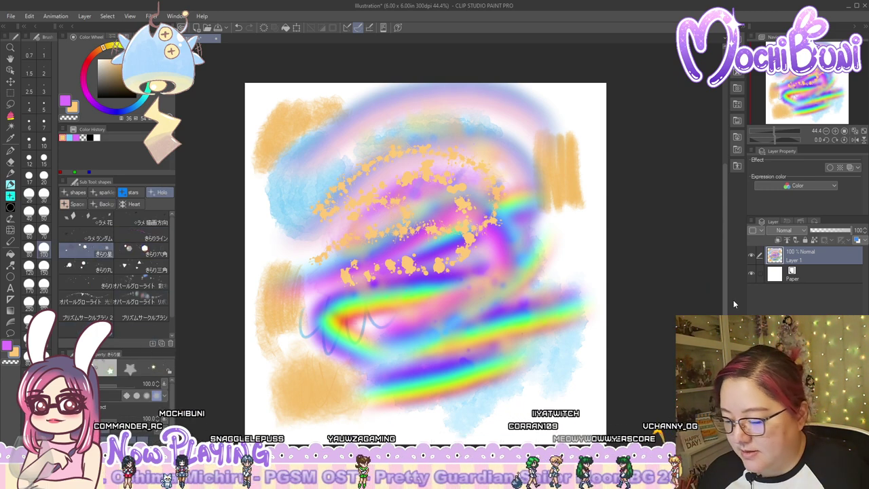
{"action": "key", "text": "Delete"}
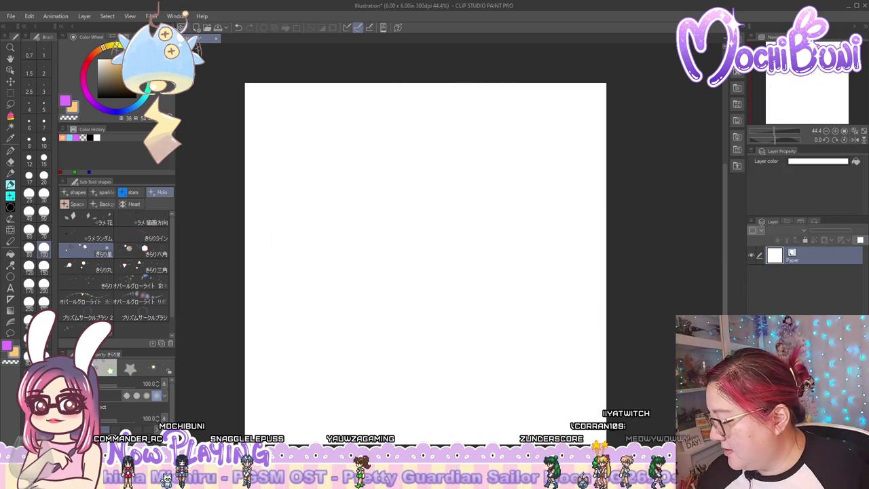
{"action": "key", "text": "ctrl+shift+n"}
{"action": "mouse_move", "coordinate": [287, 243]}
{"action": "left_mouse_down"}
{"action": "mouse_move", "coordinate": [309, 282]}
{"action": "mouse_move", "coordinate": [375, 227]}
{"action": "mouse_move", "coordinate": [455, 187]}
{"action": "mouse_move", "coordinate": [516, 233]}
{"action": "mouse_move", "coordinate": [495, 284]}
{"action": "mouse_move", "coordinate": [425, 280]}
{"action": "mouse_move", "coordinate": [376, 321]}
{"action": "mouse_move", "coordinate": [456, 372]}
{"action": "mouse_move", "coordinate": [549, 317]}
{"action": "mouse_move", "coordinate": [492, 218]}
{"action": "mouse_move", "coordinate": [416, 194]}
{"action": "mouse_move", "coordinate": [337, 258]}
{"action": "mouse_move", "coordinate": [418, 324]}
{"action": "mouse_move", "coordinate": [507, 238]}
{"action": "mouse_move", "coordinate": [434, 158]}
{"action": "mouse_move", "coordinate": [327, 184]}
{"action": "mouse_move", "coordinate": [336, 295]}
{"action": "mouse_move", "coordinate": [524, 283]}
{"action": "mouse_move", "coordinate": [524, 184]}
{"action": "mouse_move", "coordinate": [436, 172]}
{"action": "mouse_move", "coordinate": [405, 239]}
{"action": "mouse_move", "coordinate": [487, 264]}
{"action": "mouse_move", "coordinate": [452, 199]}
{"action": "mouse_move", "coordinate": [454, 254]}
{"action": "left_mouse_up"}
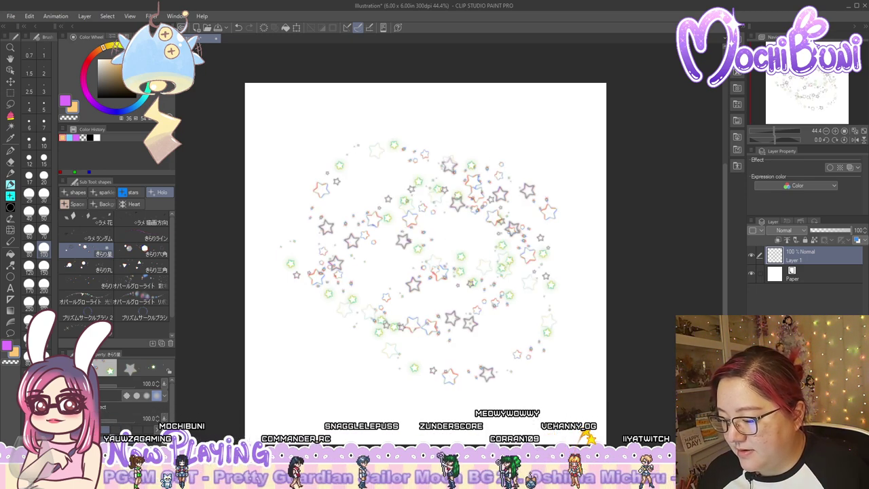
Paint a large looping stroke of hexagons over and around the stars with the きらり六角 brush
{"action": "left_click", "coordinate": [157, 254]}
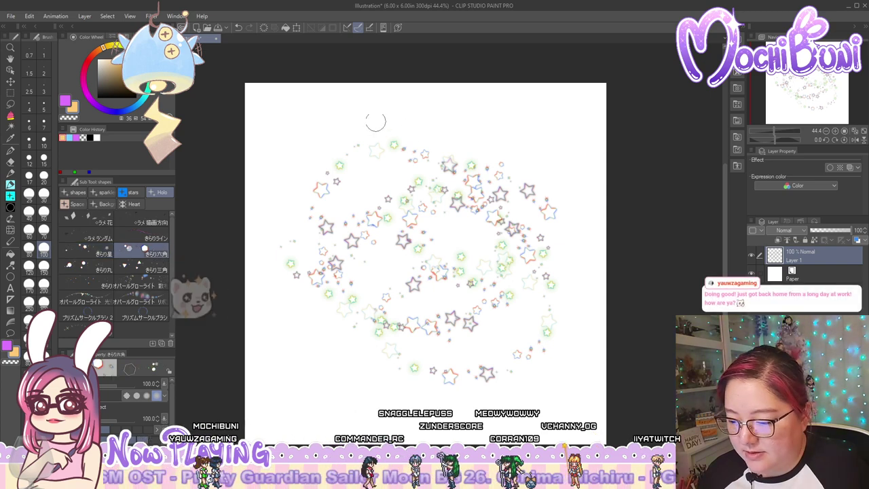
{"action": "mouse_move", "coordinate": [381, 117]}
{"action": "left_mouse_down"}
{"action": "mouse_move", "coordinate": [346, 160]}
{"action": "mouse_move", "coordinate": [409, 178]}
{"action": "mouse_move", "coordinate": [544, 108]}
{"action": "mouse_move", "coordinate": [542, 195]}
{"action": "mouse_move", "coordinate": [399, 244]}
{"action": "mouse_move", "coordinate": [361, 367]}
{"action": "mouse_move", "coordinate": [572, 312]}
{"action": "mouse_move", "coordinate": [397, 384]}
{"action": "mouse_move", "coordinate": [330, 355]}
{"action": "left_mouse_up"}
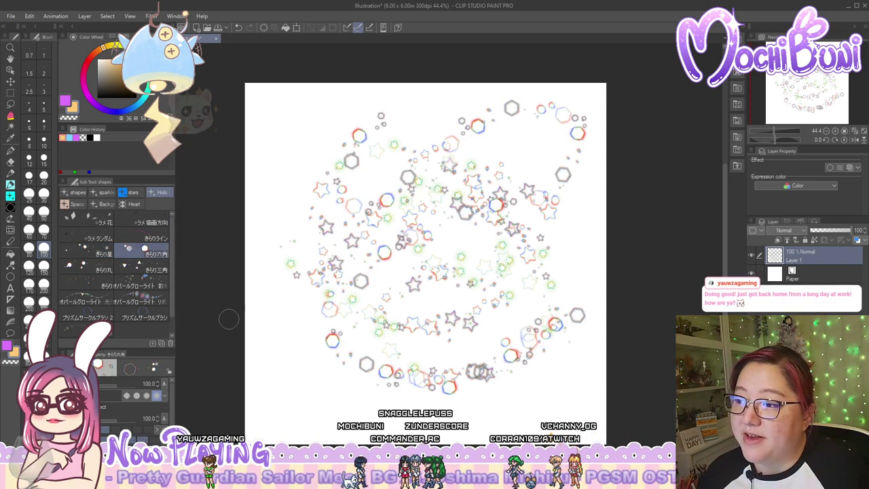
Select the six きらりせっと brushes from きらりライン through きらり in the brush materials and add them to the Holo group
{"action": "left_click", "coordinate": [152, 343]}
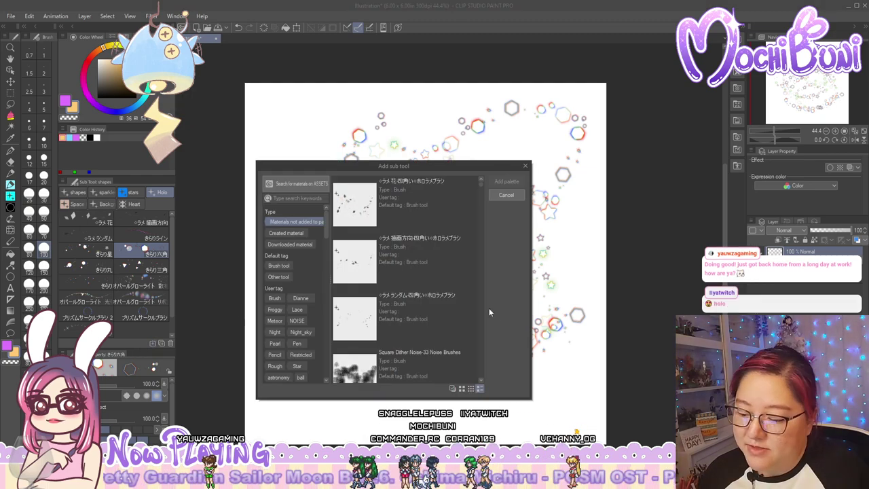
{"action": "scroll", "coordinate": [449, 326], "scroll_direction": "down", "scroll_amount": 4}
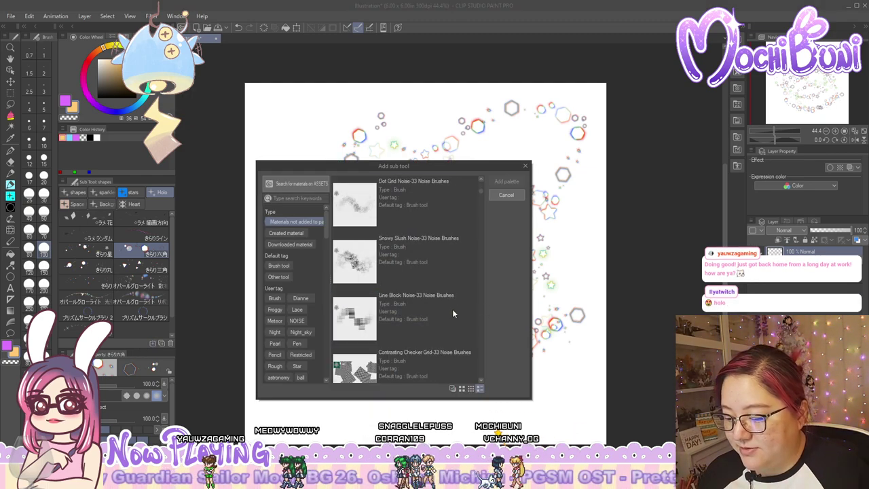
{"action": "scroll", "coordinate": [452, 308], "scroll_direction": "up", "scroll_amount": 4}
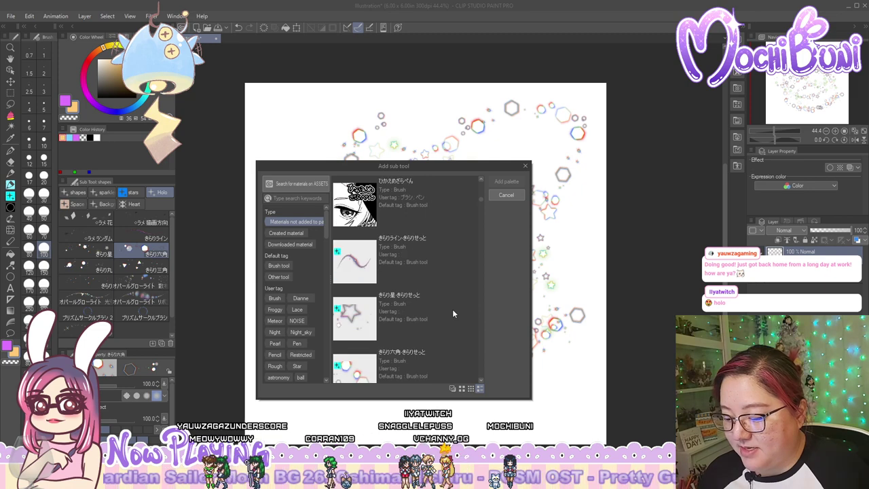
{"action": "scroll", "coordinate": [455, 274], "scroll_direction": "down", "scroll_amount": 1}
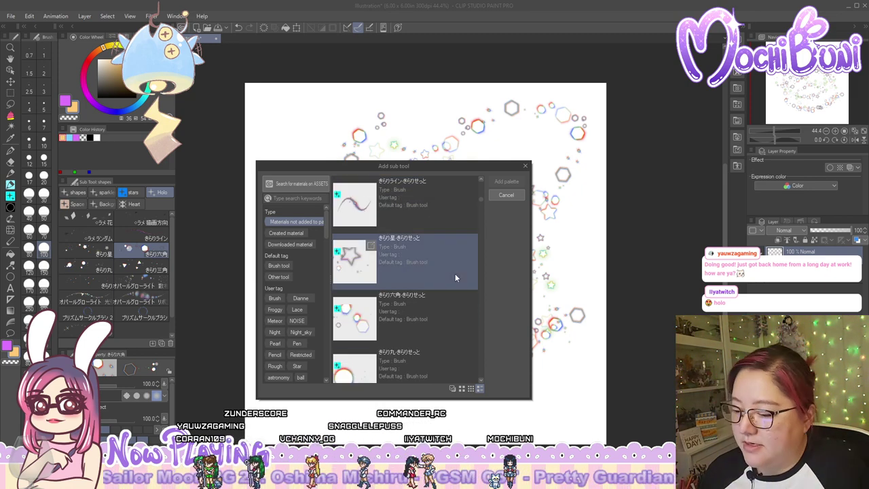
{"action": "scroll", "coordinate": [454, 273], "scroll_direction": "down", "scroll_amount": 1}
{"action": "scroll", "coordinate": [455, 277], "scroll_direction": "down", "scroll_amount": 1}
{"action": "scroll", "coordinate": [455, 277], "scroll_direction": "down", "scroll_amount": 1}
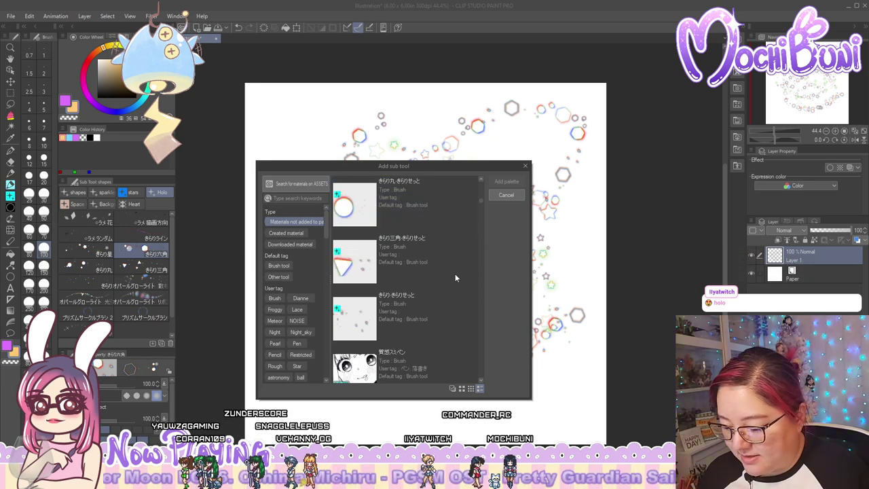
{"action": "scroll", "coordinate": [455, 273], "scroll_direction": "up", "scroll_amount": 2}
{"action": "scroll", "coordinate": [438, 255], "scroll_direction": "up", "scroll_amount": 2}
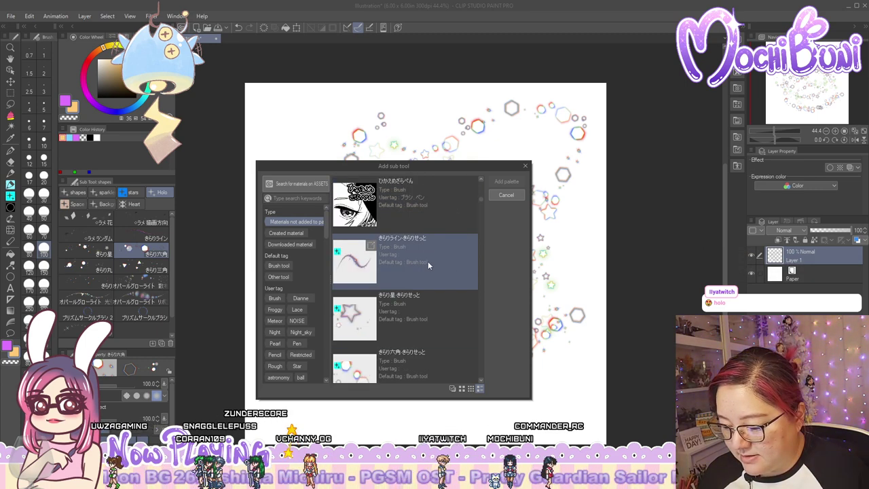
{"action": "left_click", "coordinate": [428, 265]}
{"action": "scroll", "coordinate": [437, 288], "scroll_direction": "down", "scroll_amount": 5}
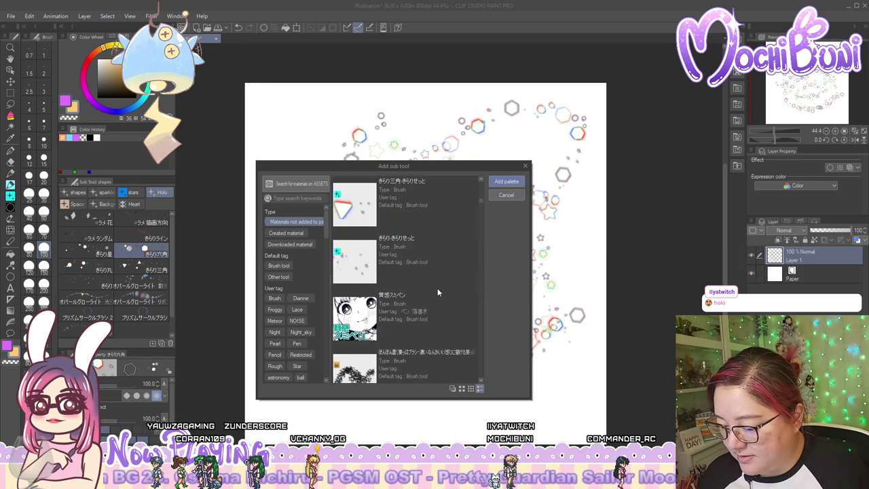
{"action": "left_click", "coordinate": [429, 269], "text": "shift"}
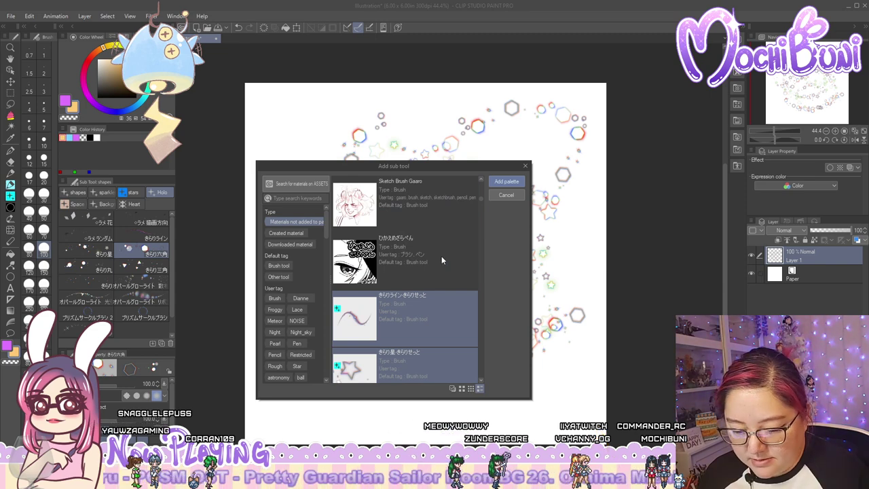
{"action": "scroll", "coordinate": [442, 256], "scroll_direction": "down", "scroll_amount": 3}
{"action": "scroll", "coordinate": [442, 260], "scroll_direction": "down", "scroll_amount": 3}
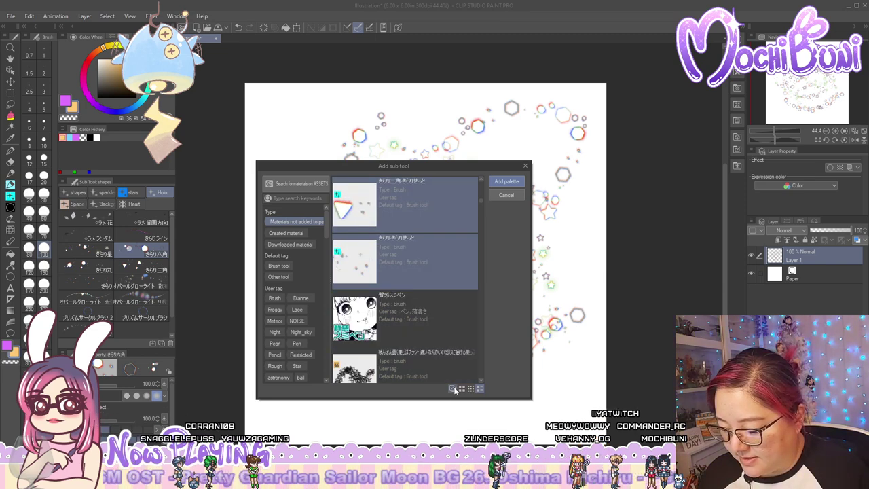
{"action": "left_click", "coordinate": [506, 181]}
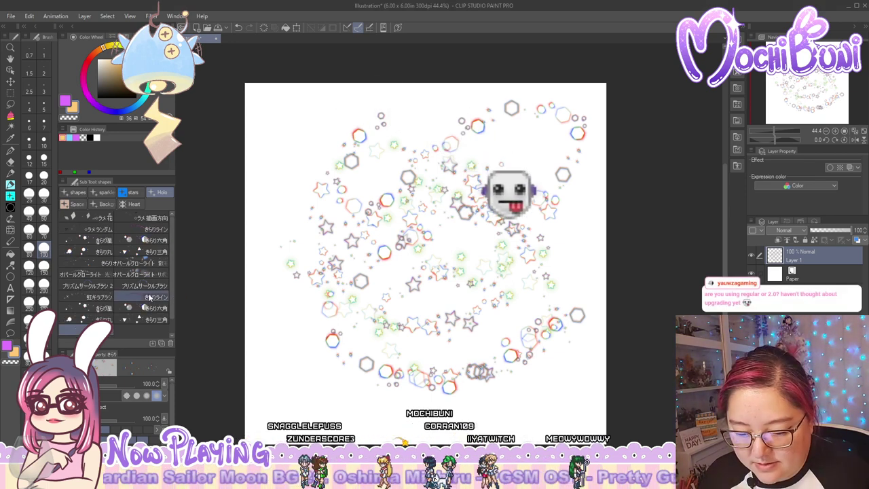
Delete the second set of きらりせっと brushes from the Holo group, starting with the duplicate きらりライン
{"action": "left_click", "coordinate": [151, 297]}
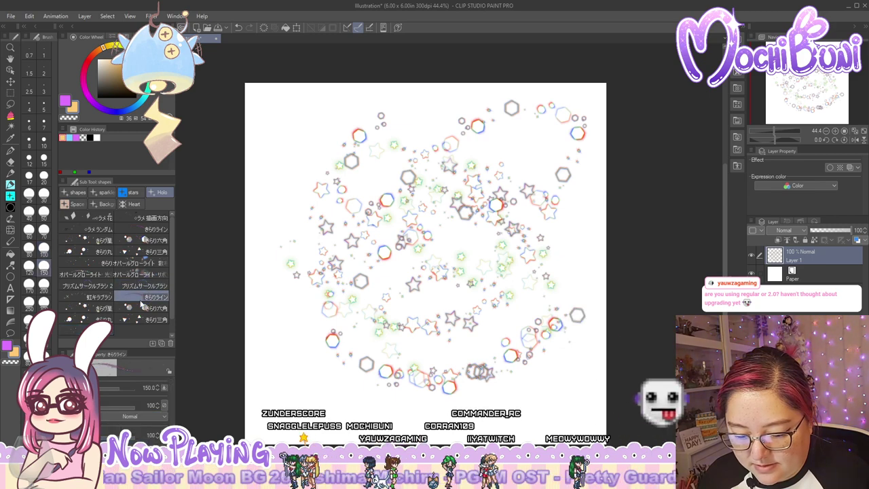
{"action": "left_click", "coordinate": [101, 309]}
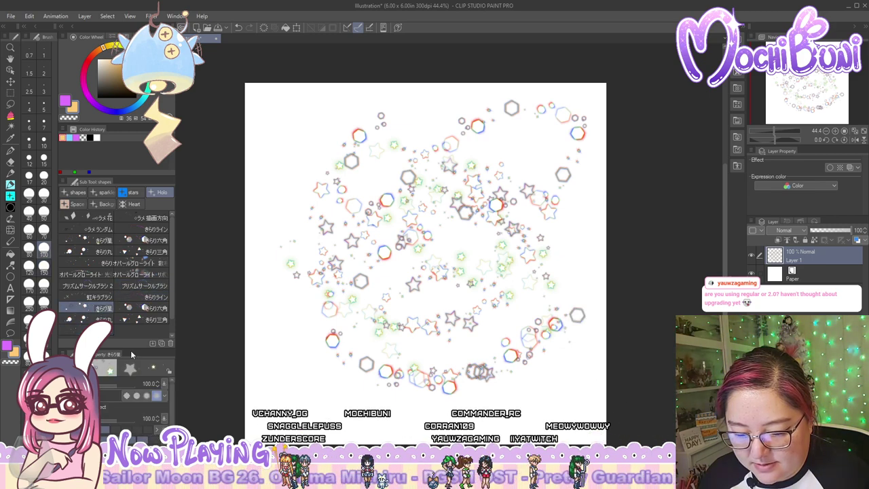
{"action": "left_click", "coordinate": [144, 297]}
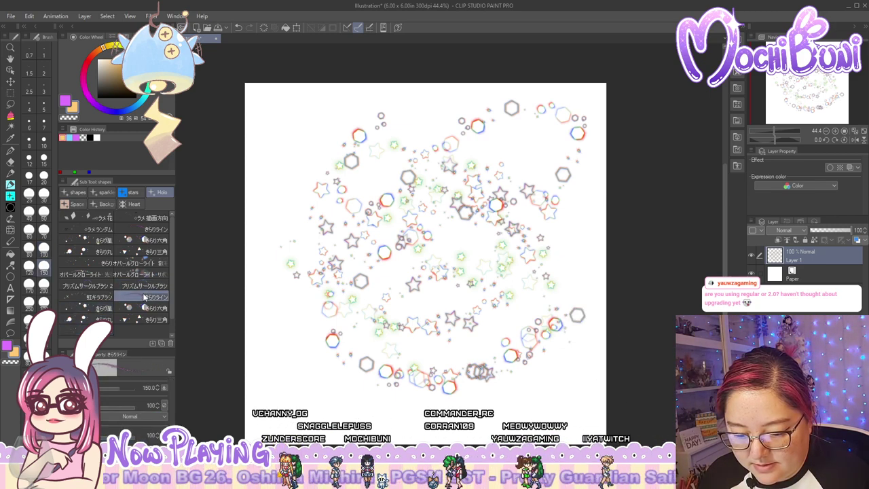
{"action": "left_click", "coordinate": [171, 343]}
{"action": "left_click", "coordinate": [170, 343]}
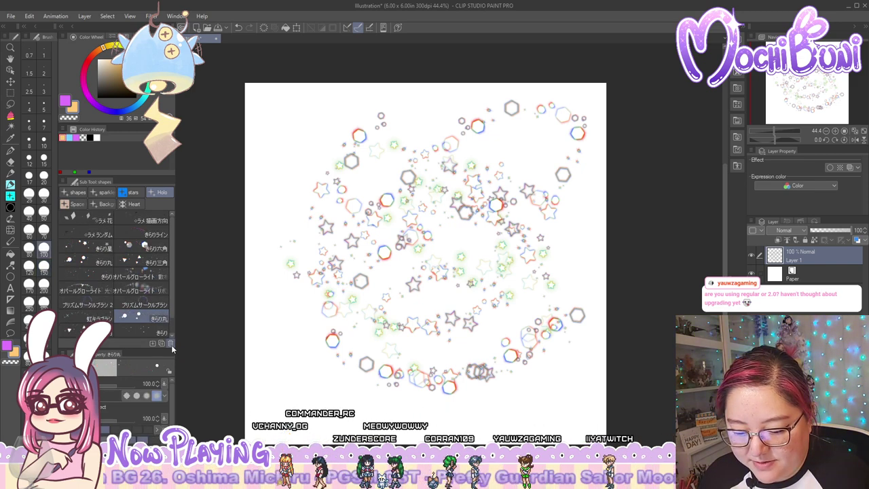
{"action": "left_click", "coordinate": [171, 342]}
{"action": "left_click", "coordinate": [170, 343]}
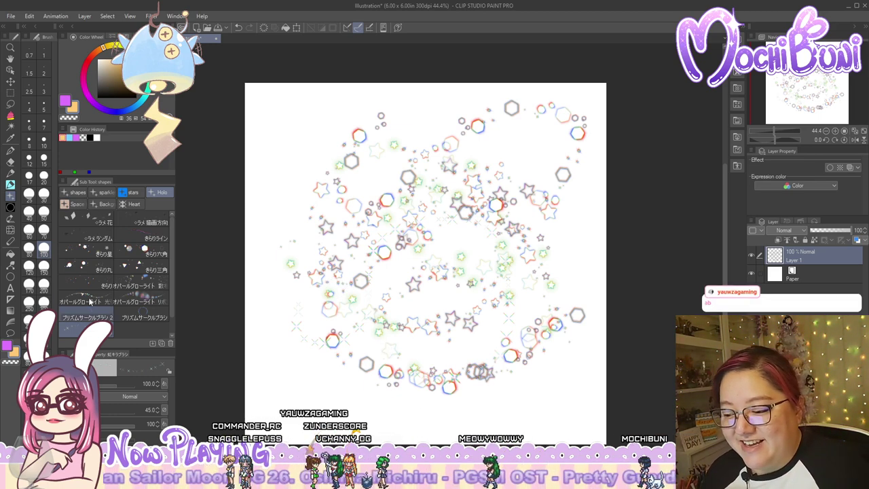
Look through the brush materials not yet added, from the holo glitter brushes down to the chain brushes, for more Holo candidates
{"action": "left_click", "coordinate": [152, 343]}
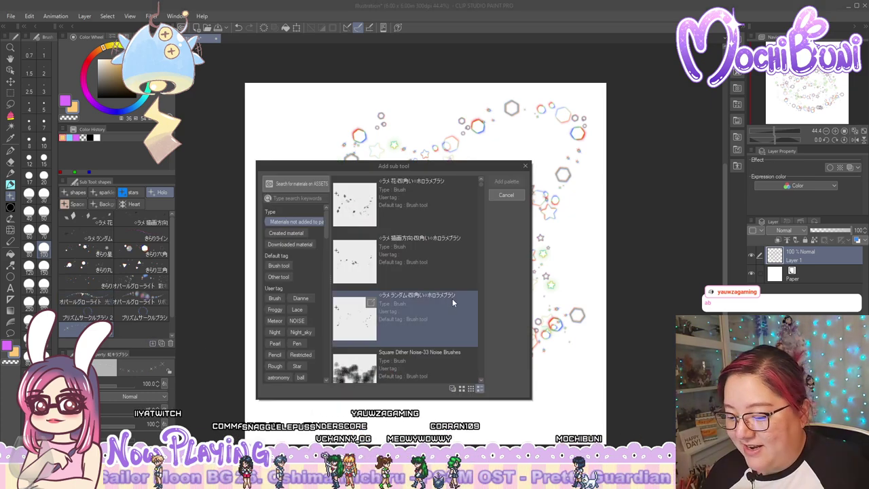
{"action": "scroll", "coordinate": [453, 297], "scroll_direction": "down", "scroll_amount": 5}
{"action": "scroll", "coordinate": [455, 296], "scroll_direction": "down", "scroll_amount": 5}
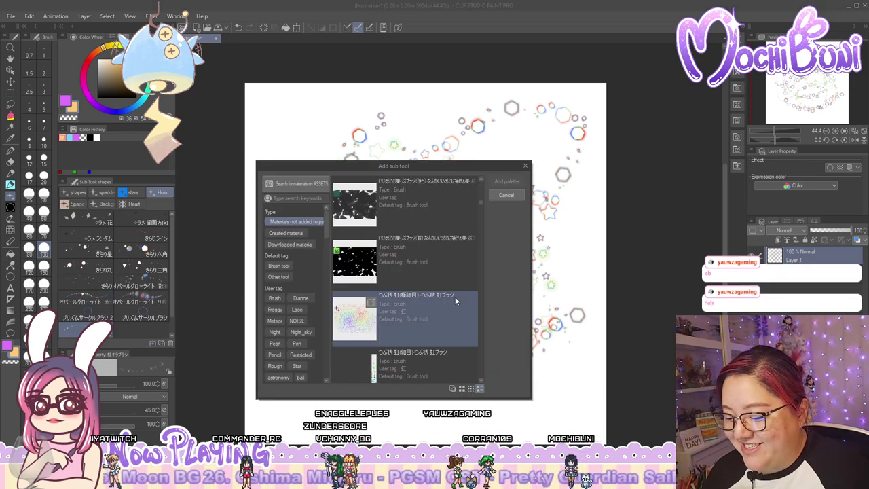
{"action": "scroll", "coordinate": [455, 300], "scroll_direction": "down", "scroll_amount": 2}
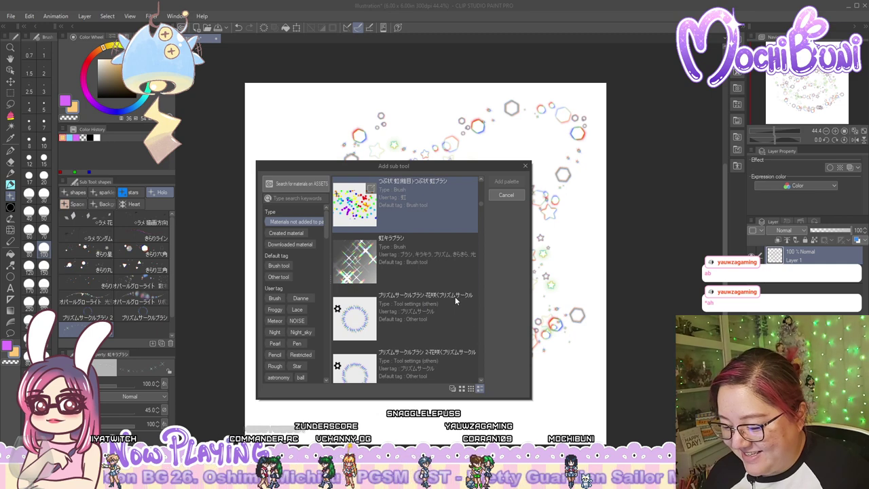
{"action": "scroll", "coordinate": [455, 297], "scroll_direction": "up", "scroll_amount": 1}
{"action": "scroll", "coordinate": [455, 297], "scroll_direction": "down", "scroll_amount": 3}
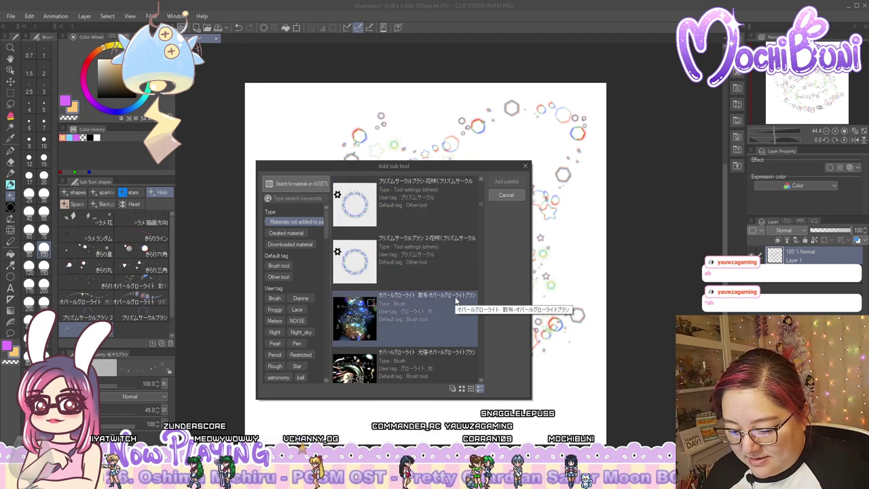
{"action": "scroll", "coordinate": [455, 301], "scroll_direction": "up", "scroll_amount": 4}
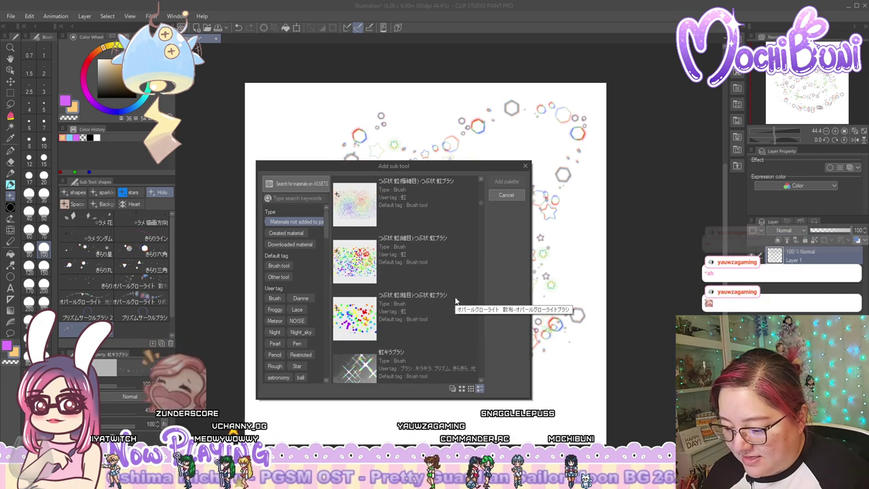
{"action": "scroll", "coordinate": [455, 301], "scroll_direction": "down", "scroll_amount": 6}
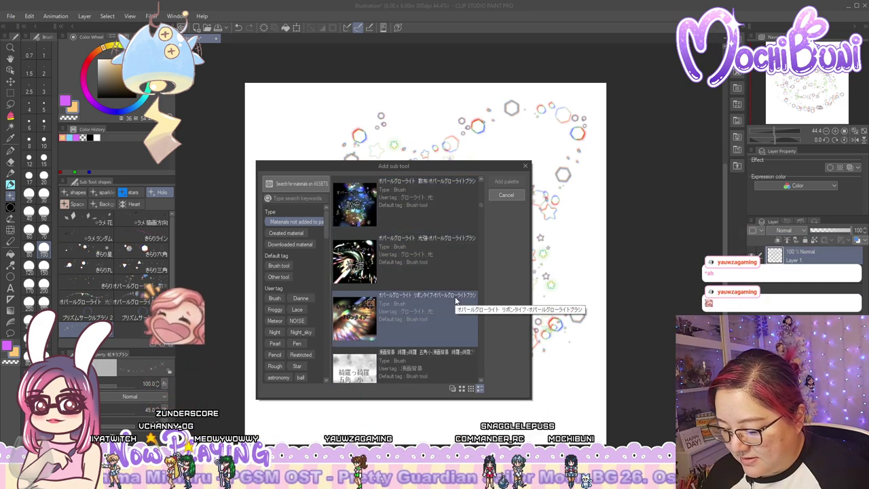
{"action": "scroll", "coordinate": [455, 300], "scroll_direction": "down", "scroll_amount": 5}
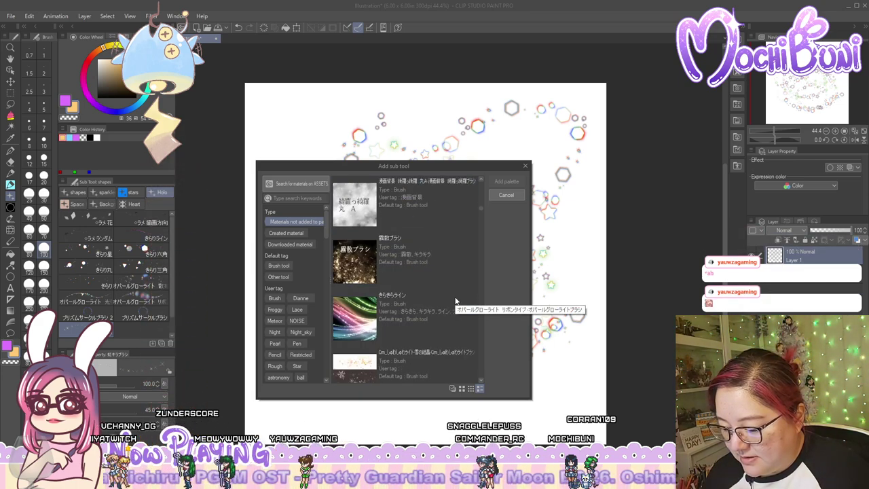
{"action": "scroll", "coordinate": [455, 301], "scroll_direction": "down", "scroll_amount": 8}
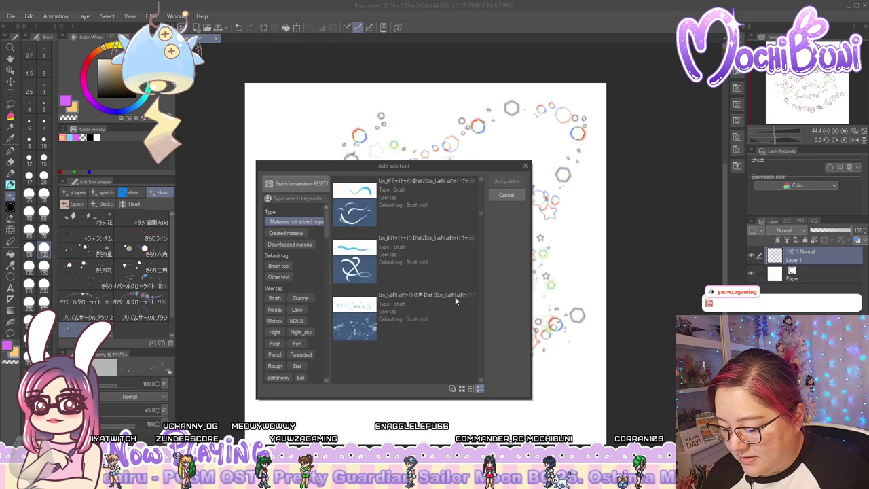
{"action": "scroll", "coordinate": [454, 300], "scroll_direction": "down", "scroll_amount": 8}
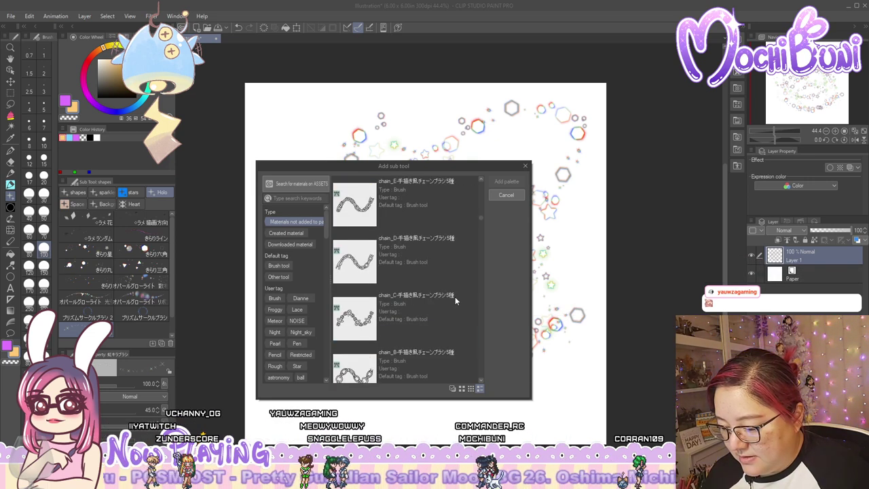
{"action": "scroll", "coordinate": [455, 296], "scroll_direction": "down", "scroll_amount": 5}
Review the Sparkles and しゅわしゅわライト brushes in the materials list, and close it without adding any to Holo
{"action": "mouse_move", "coordinate": [481, 216]}
{"action": "left_mouse_down"}
{"action": "mouse_move", "coordinate": [484, 177]}
{"action": "mouse_move", "coordinate": [485, 223]}
{"action": "mouse_move", "coordinate": [486, 216]}
{"action": "left_mouse_up"}
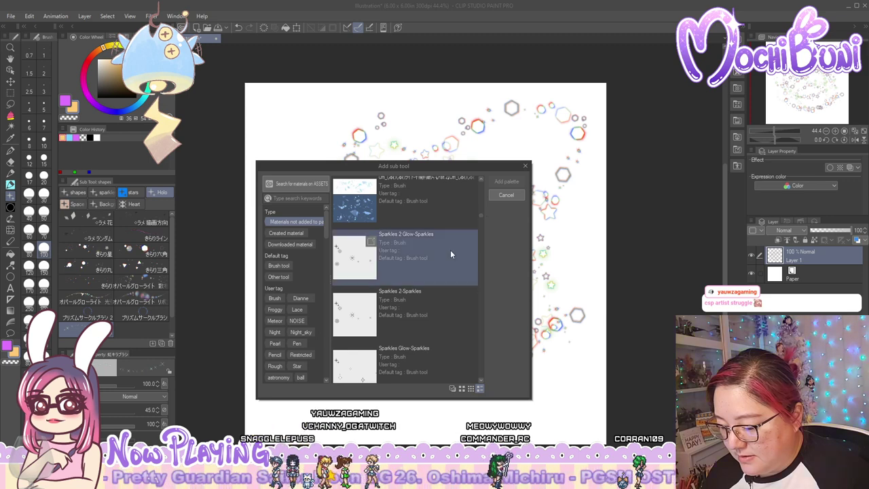
{"action": "scroll", "coordinate": [449, 254], "scroll_direction": "up", "scroll_amount": 2}
{"action": "scroll", "coordinate": [448, 256], "scroll_direction": "up", "scroll_amount": 3}
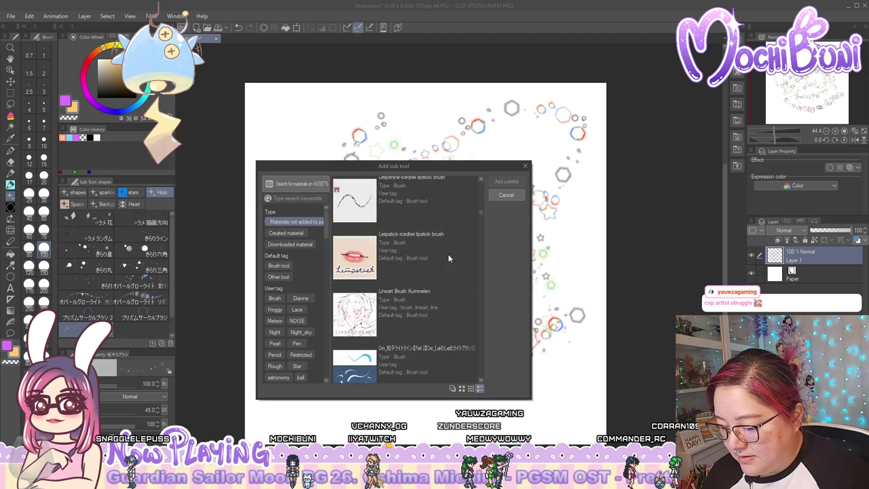
{"action": "scroll", "coordinate": [448, 258], "scroll_direction": "up", "scroll_amount": 1}
{"action": "scroll", "coordinate": [448, 258], "scroll_direction": "up", "scroll_amount": 2}
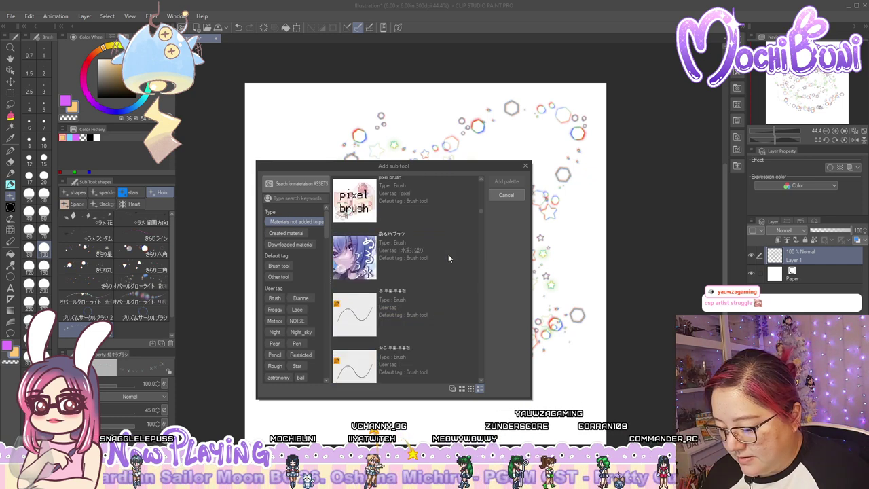
{"action": "scroll", "coordinate": [448, 258], "scroll_direction": "up", "scroll_amount": 2}
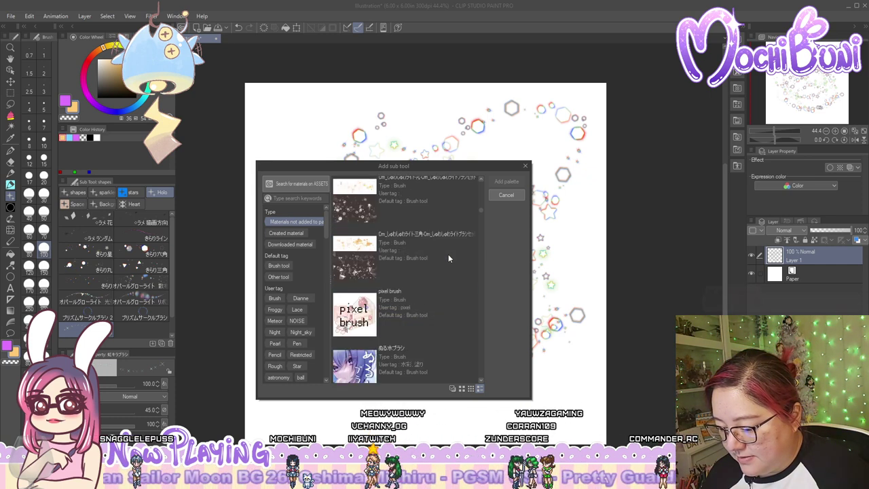
{"action": "scroll", "coordinate": [448, 258], "scroll_direction": "down", "scroll_amount": 4}
{"action": "scroll", "coordinate": [448, 258], "scroll_direction": "down", "scroll_amount": 3}
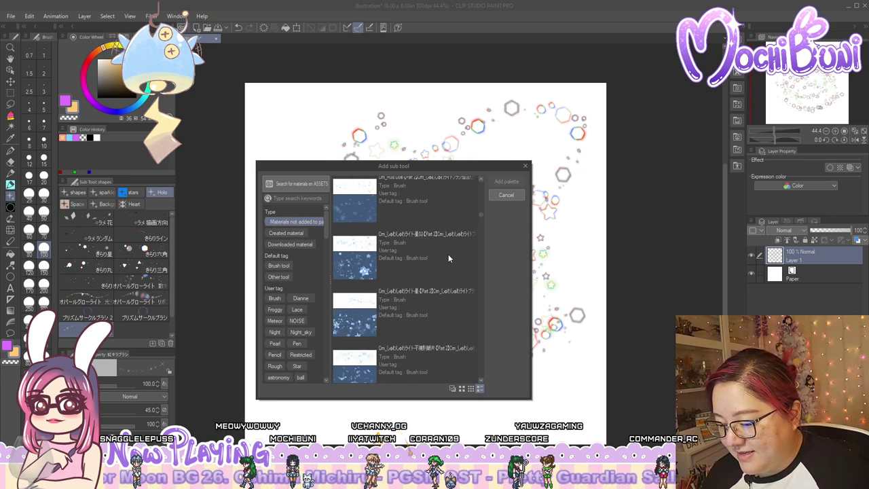
{"action": "left_click", "coordinate": [448, 255]}
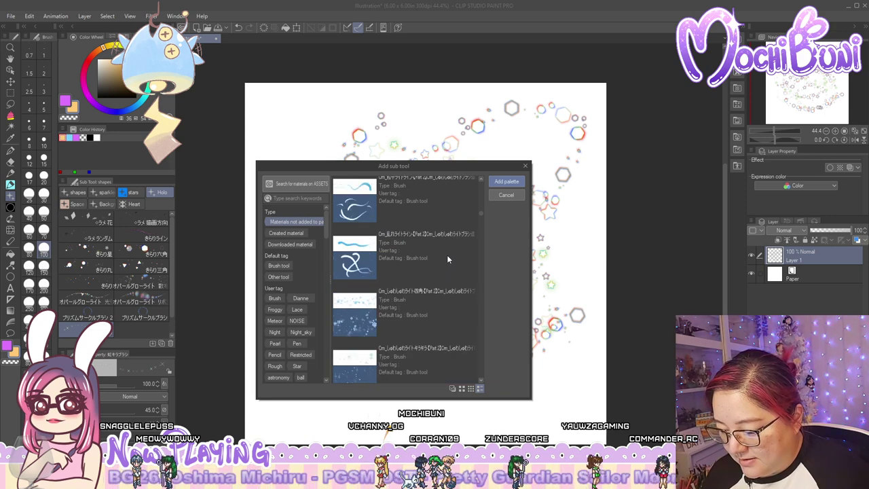
{"action": "left_click", "coordinate": [447, 255]}
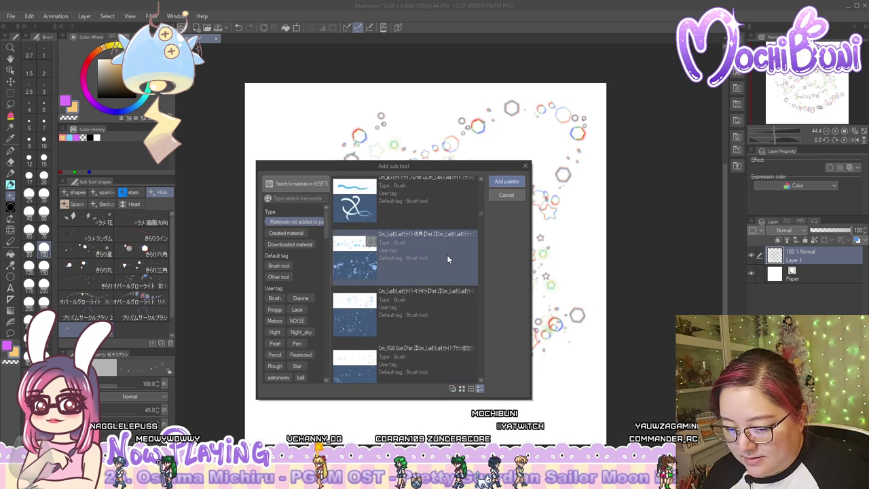
{"action": "left_click", "coordinate": [447, 256]}
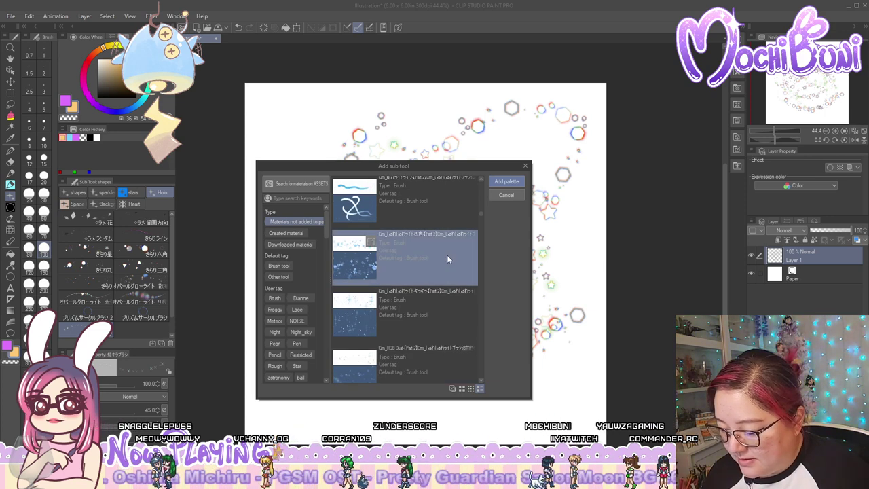
{"action": "left_click", "coordinate": [525, 166]}
Switch to the Background group and check its not-yet-added brush materials from the 綺羅っ綺羅 manga backgrounds down to the クリスタルライト brushes
{"action": "left_click", "coordinate": [133, 206]}
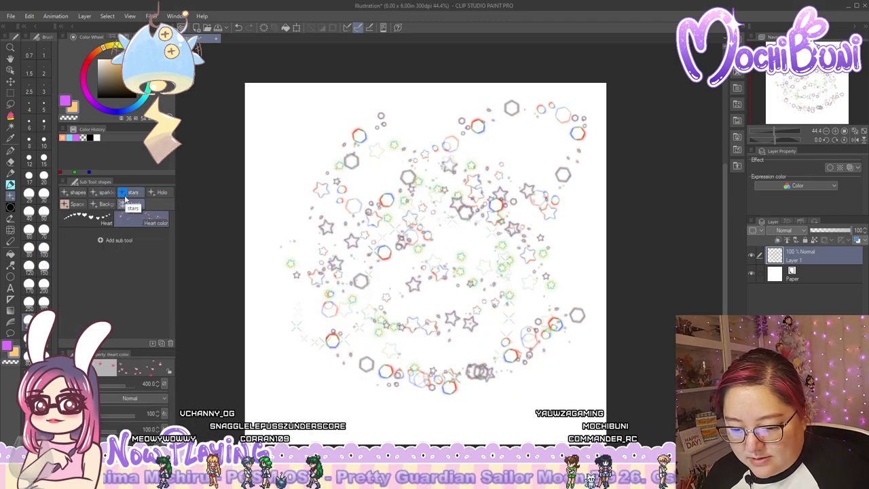
{"action": "left_click", "coordinate": [107, 204]}
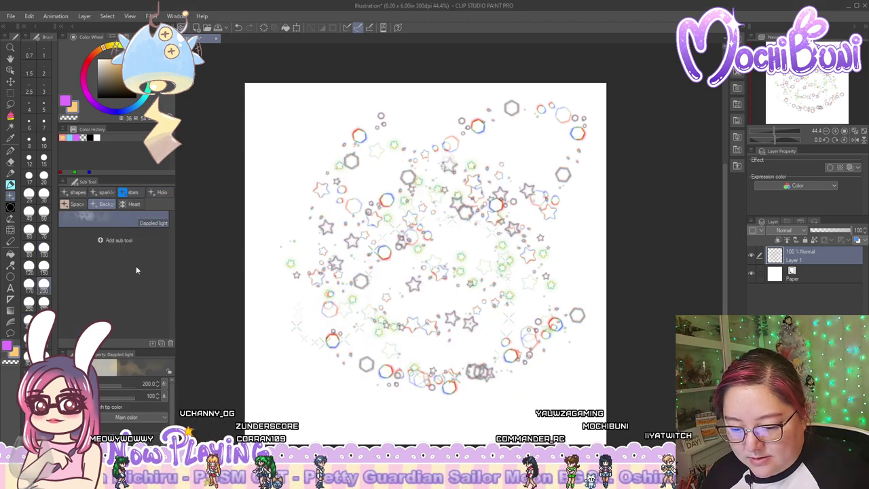
{"action": "left_click", "coordinate": [154, 343]}
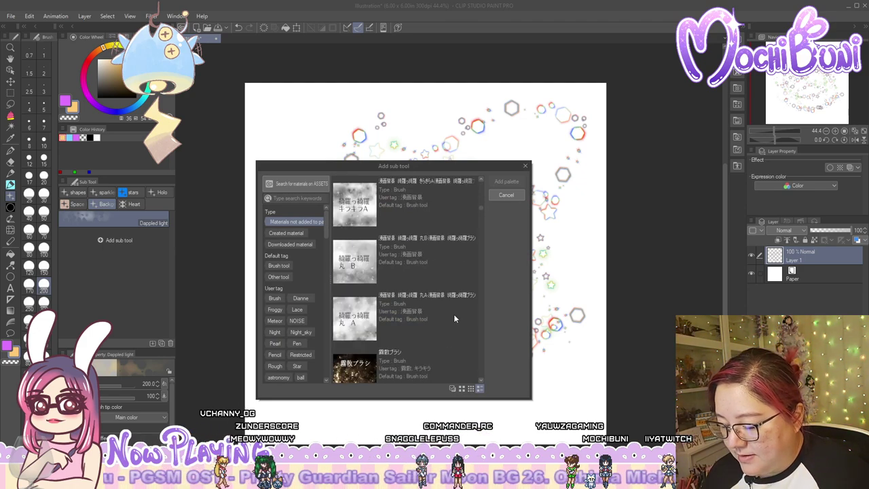
{"action": "scroll", "coordinate": [453, 314], "scroll_direction": "down", "scroll_amount": 10}
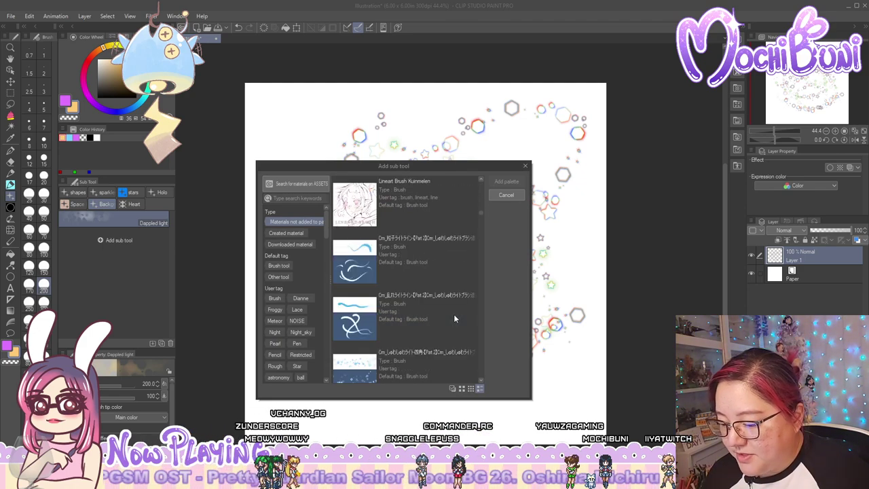
{"action": "scroll", "coordinate": [453, 316], "scroll_direction": "down", "scroll_amount": 8}
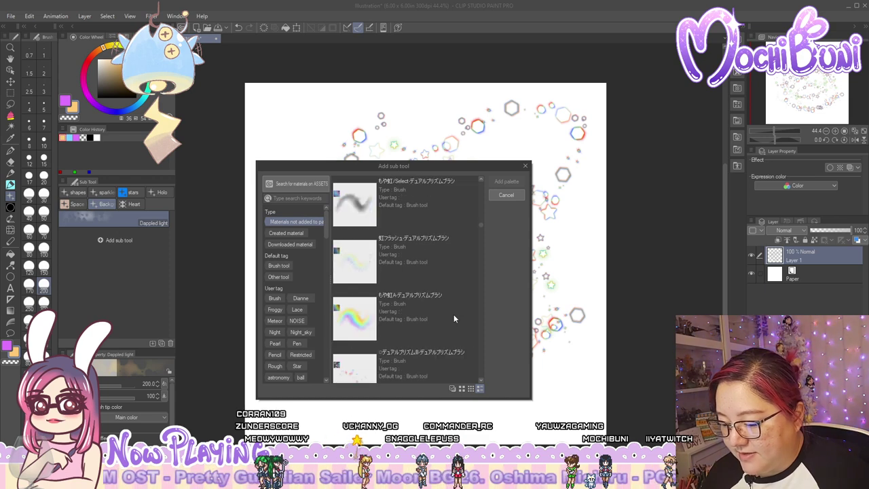
{"action": "scroll", "coordinate": [454, 317], "scroll_direction": "down", "scroll_amount": 1}
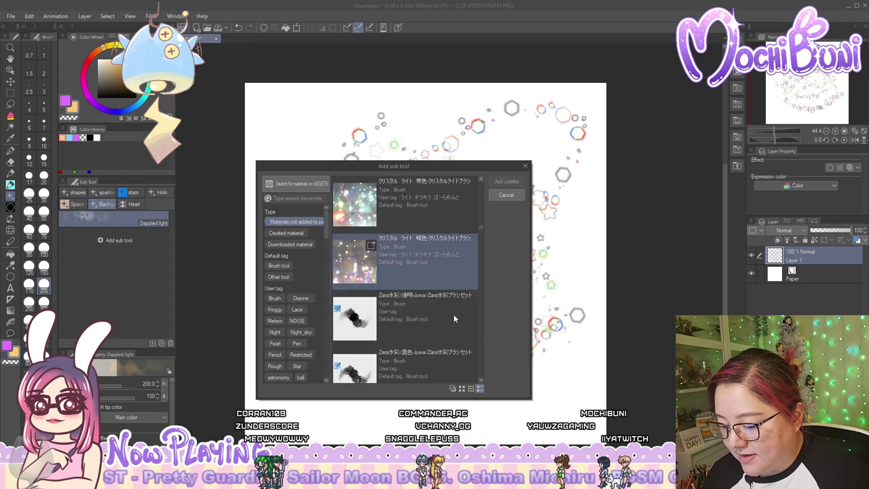
{"action": "scroll", "coordinate": [453, 316], "scroll_direction": "down", "scroll_amount": 2}
{"action": "scroll", "coordinate": [454, 317], "scroll_direction": "up", "scroll_amount": 3}
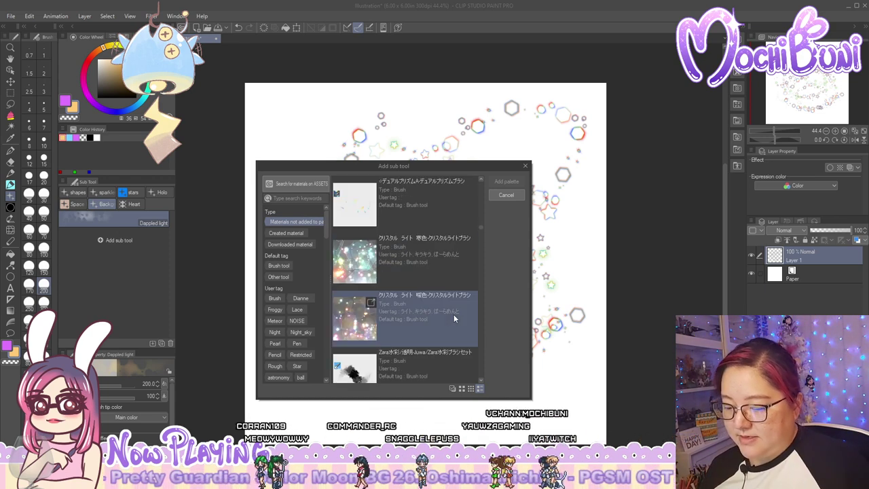
{"action": "scroll", "coordinate": [454, 318], "scroll_direction": "down", "scroll_amount": 3}
Examine the lineart, パーティクルライト, painting and static brushes down to the Ornate lace set for Background candidates
{"action": "scroll", "coordinate": [453, 315], "scroll_direction": "down", "scroll_amount": 10}
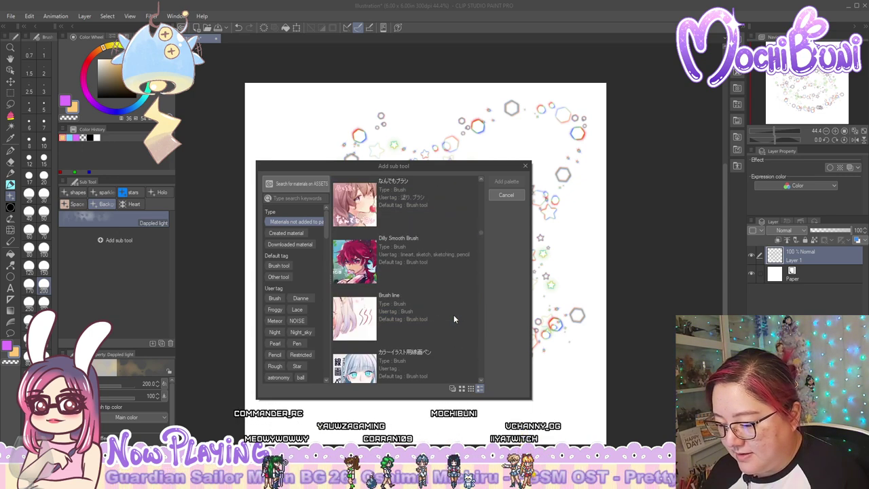
{"action": "scroll", "coordinate": [454, 319], "scroll_direction": "down", "scroll_amount": 2}
{"action": "scroll", "coordinate": [453, 317], "scroll_direction": "up", "scroll_amount": 1}
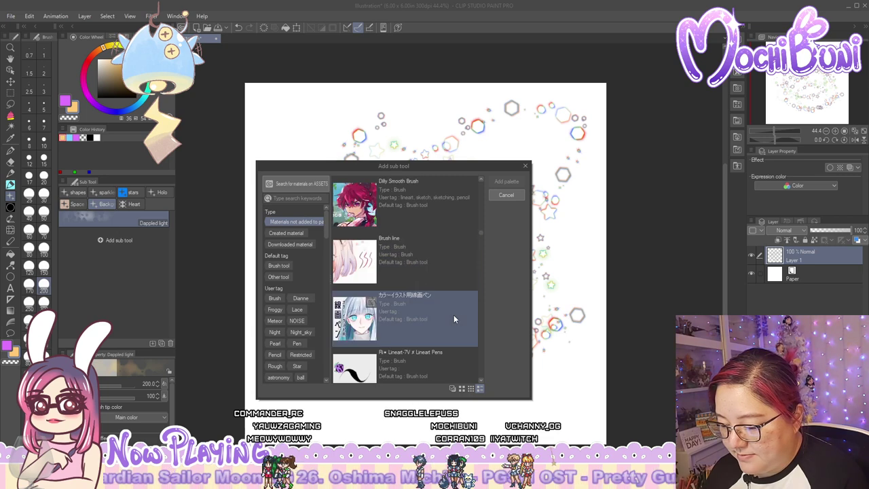
{"action": "scroll", "coordinate": [453, 318], "scroll_direction": "down", "scroll_amount": 1}
{"action": "scroll", "coordinate": [454, 318], "scroll_direction": "down", "scroll_amount": 4}
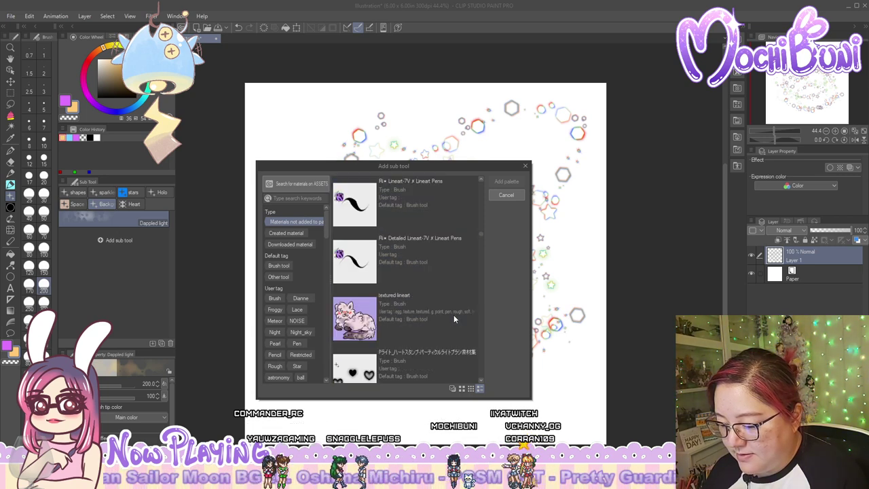
{"action": "scroll", "coordinate": [454, 320], "scroll_direction": "down", "scroll_amount": 3}
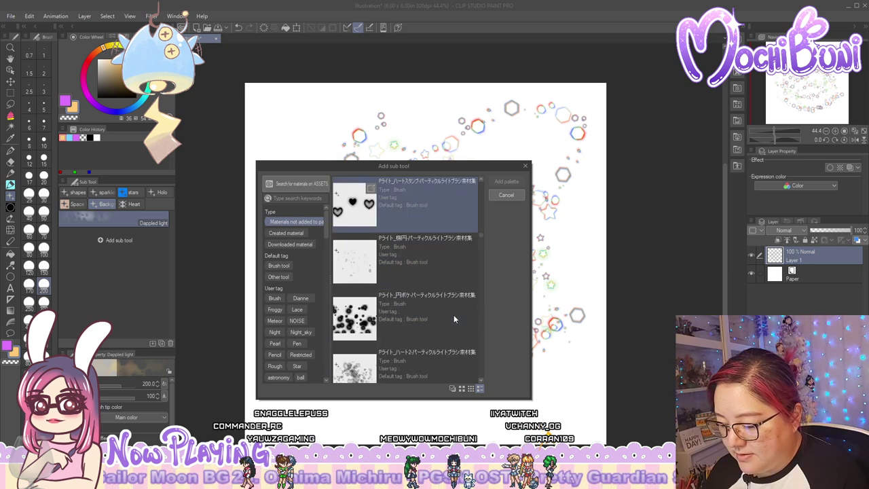
{"action": "scroll", "coordinate": [454, 319], "scroll_direction": "up", "scroll_amount": 5}
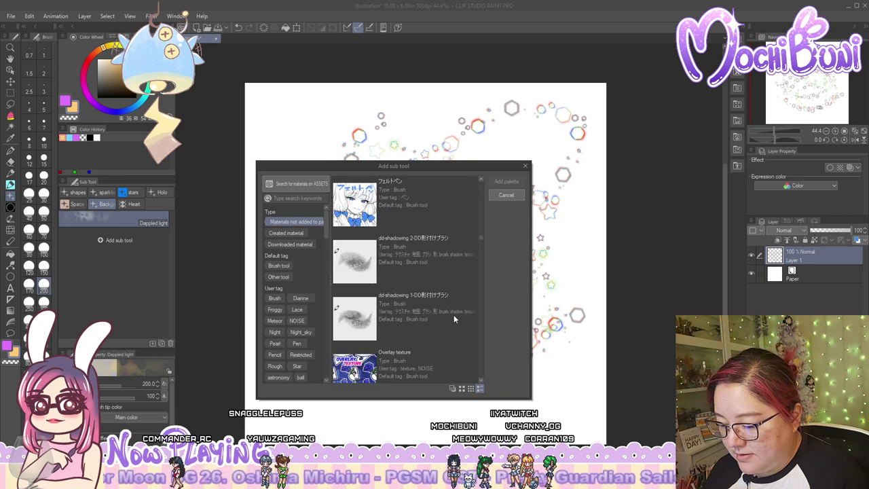
{"action": "scroll", "coordinate": [453, 319], "scroll_direction": "down", "scroll_amount": 3}
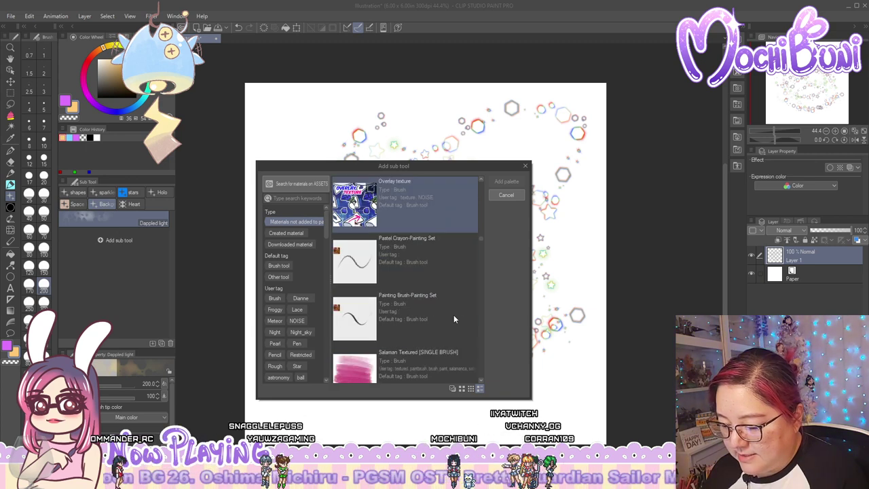
{"action": "scroll", "coordinate": [453, 319], "scroll_direction": "down", "scroll_amount": 8}
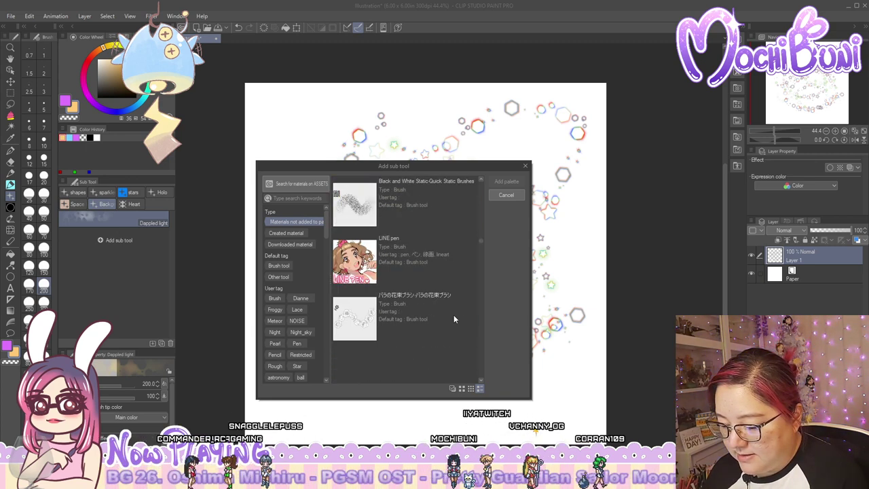
{"action": "scroll", "coordinate": [453, 319], "scroll_direction": "down", "scroll_amount": 8}
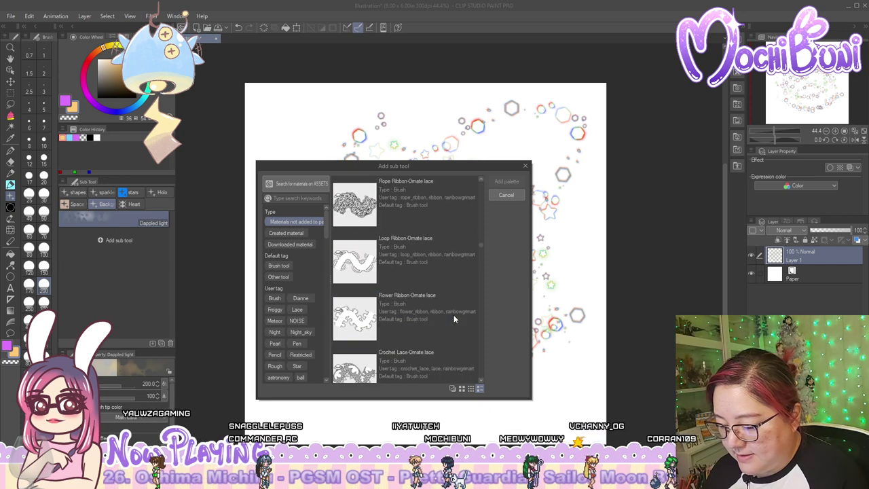
Look for Background candidates from the フラット和装飾 brushes through the sparkle, Dot PEN and Hair Fade sets to the 魔法エフェクトブラシ set
{"action": "scroll", "coordinate": [454, 319], "scroll_direction": "down", "scroll_amount": 10}
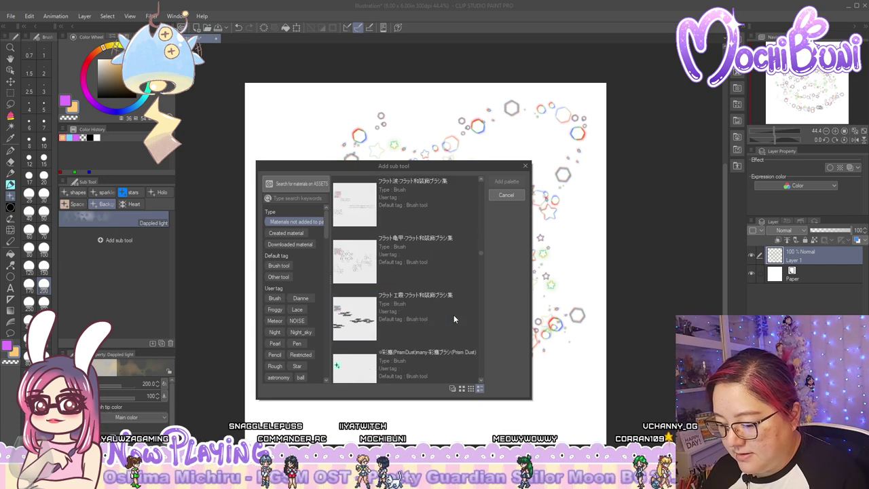
{"action": "scroll", "coordinate": [454, 319], "scroll_direction": "down", "scroll_amount": 5}
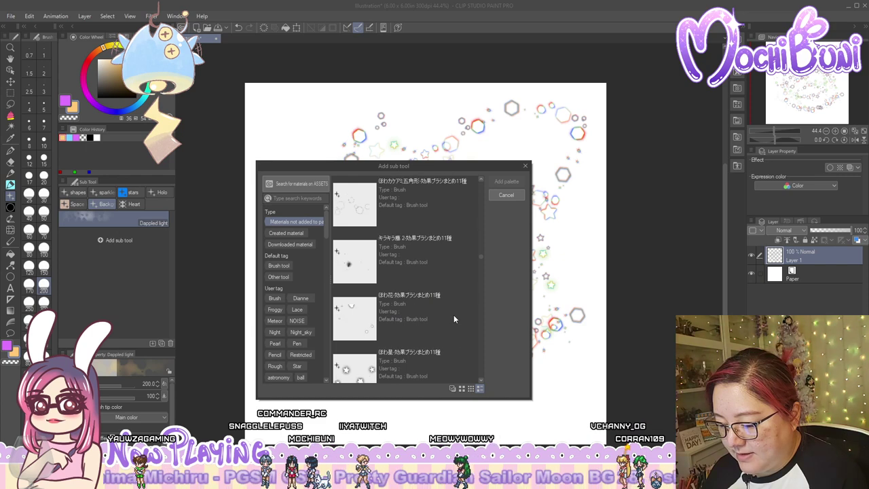
{"action": "scroll", "coordinate": [453, 319], "scroll_direction": "down", "scroll_amount": 4}
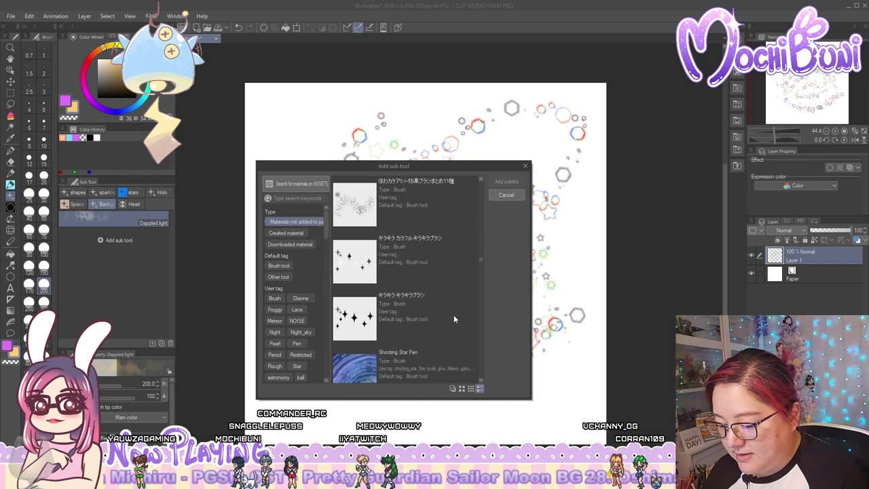
{"action": "scroll", "coordinate": [454, 315], "scroll_direction": "down", "scroll_amount": 2}
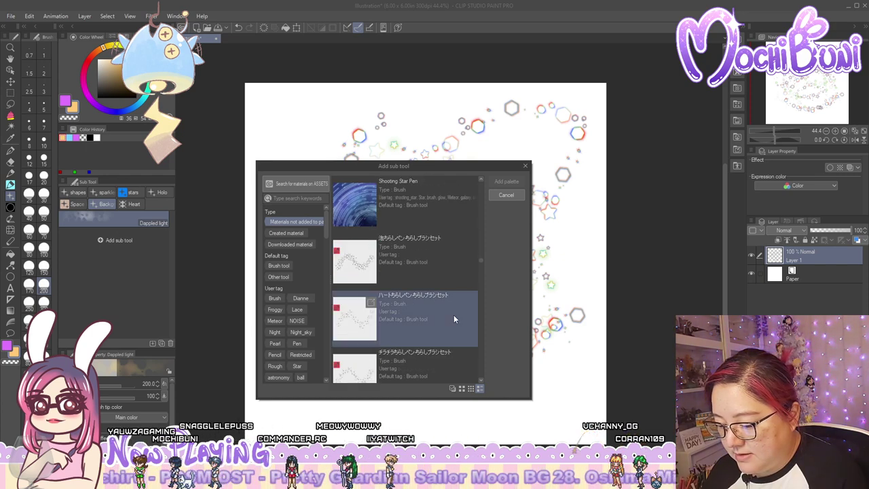
{"action": "scroll", "coordinate": [454, 316], "scroll_direction": "down", "scroll_amount": 4}
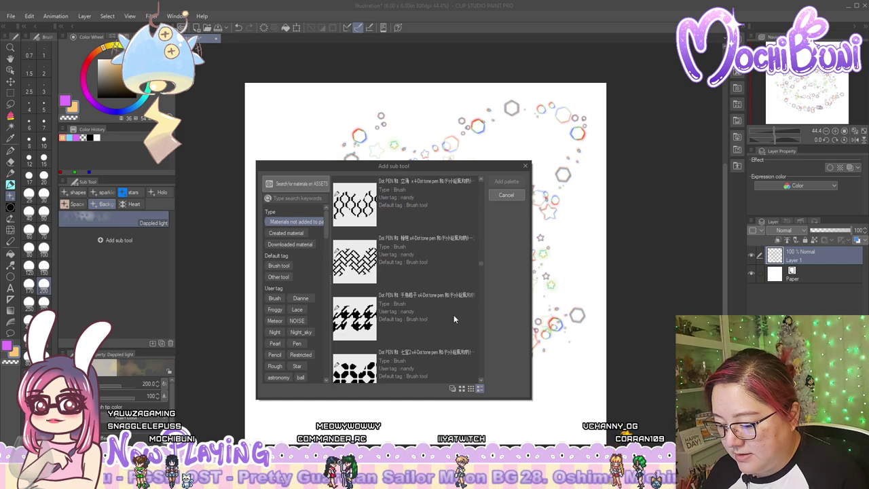
{"action": "scroll", "coordinate": [454, 314], "scroll_direction": "down", "scroll_amount": 6}
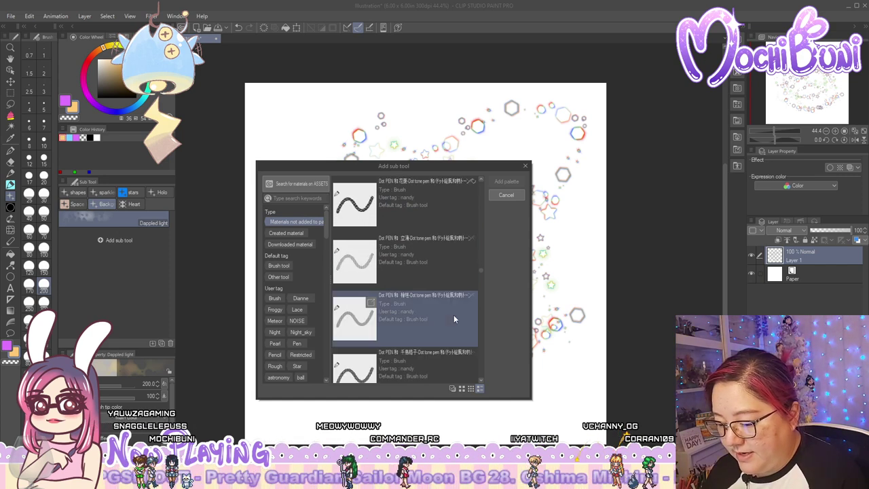
{"action": "scroll", "coordinate": [453, 315], "scroll_direction": "up", "scroll_amount": 6}
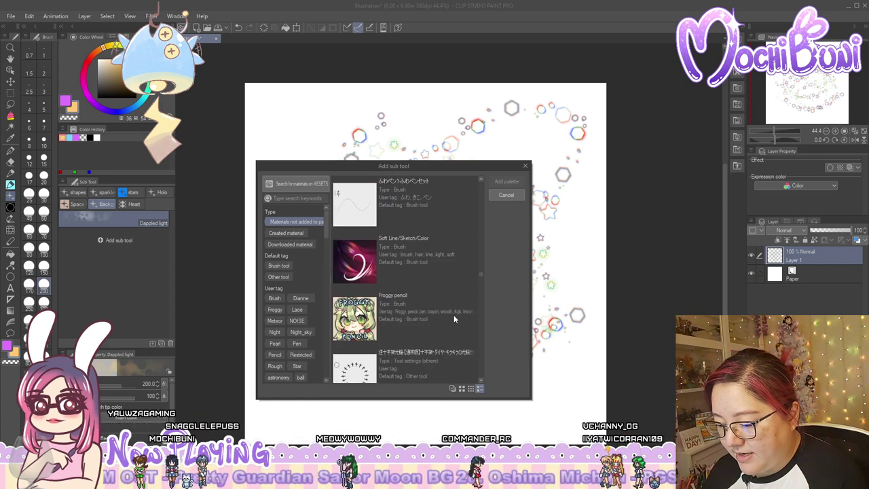
{"action": "scroll", "coordinate": [454, 315], "scroll_direction": "down", "scroll_amount": 6}
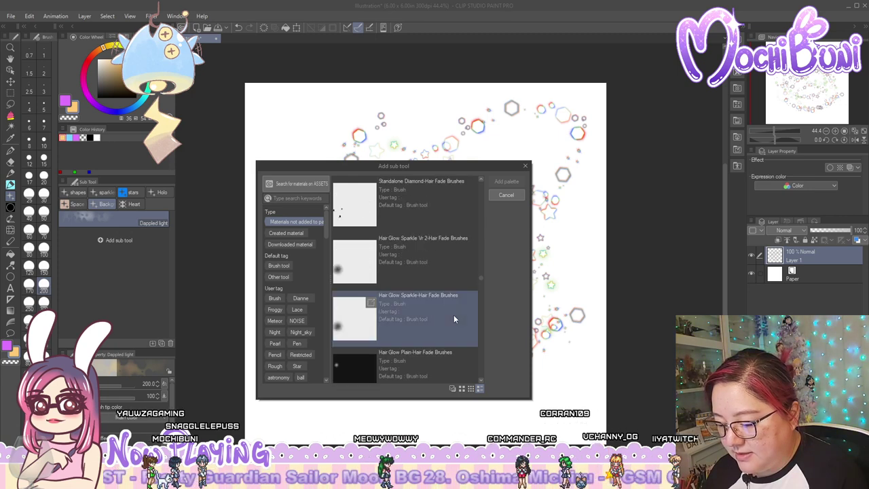
{"action": "scroll", "coordinate": [453, 314], "scroll_direction": "down", "scroll_amount": 3}
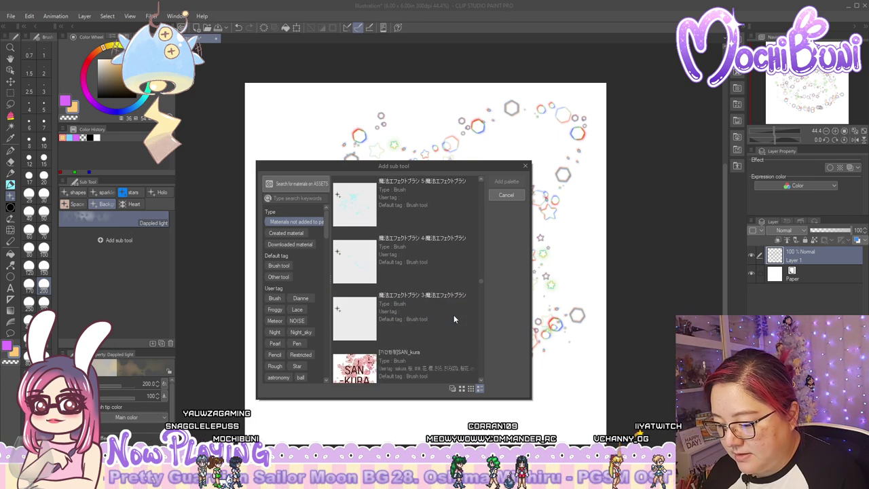
{"action": "scroll", "coordinate": [454, 314], "scroll_direction": "down", "scroll_amount": 3}
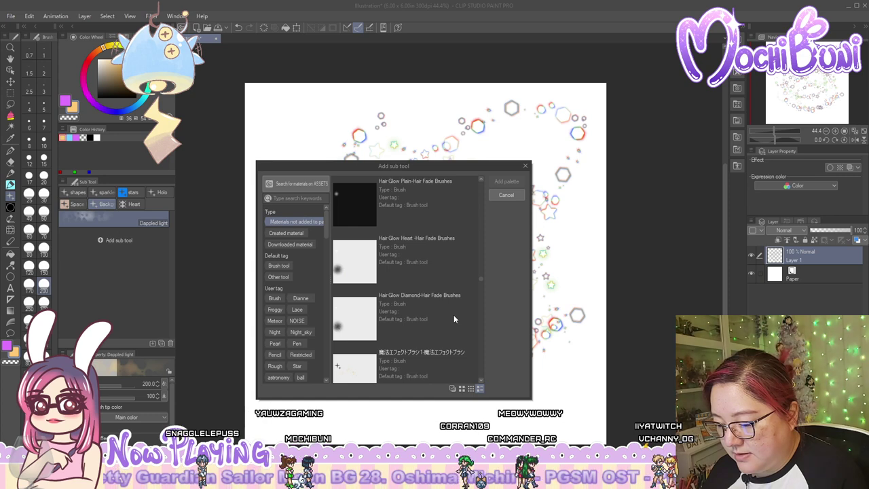
Look for Background candidates from the Hair Fade brushes through the プリズムブラシ and Textured Blenders sets to the Ageha Laces set
{"action": "scroll", "coordinate": [453, 314], "scroll_direction": "down", "scroll_amount": 3}
{"action": "scroll", "coordinate": [453, 319], "scroll_direction": "down", "scroll_amount": 4}
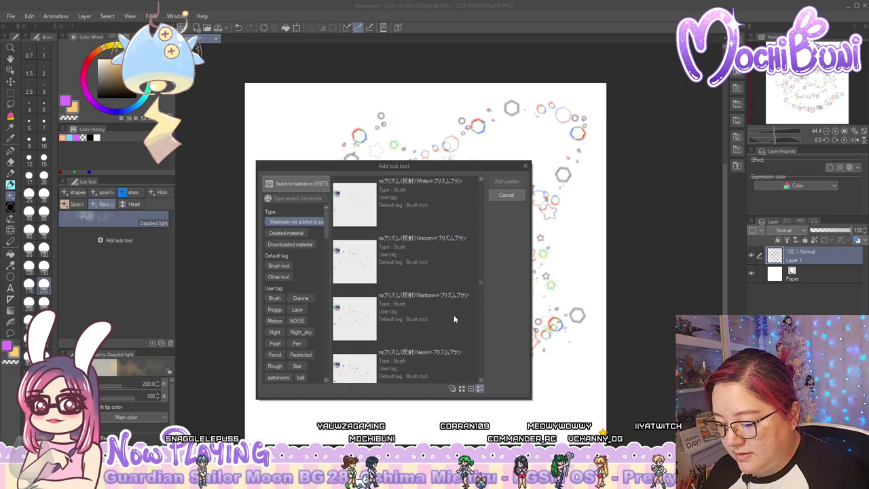
{"action": "scroll", "coordinate": [454, 319], "scroll_direction": "up", "scroll_amount": 2}
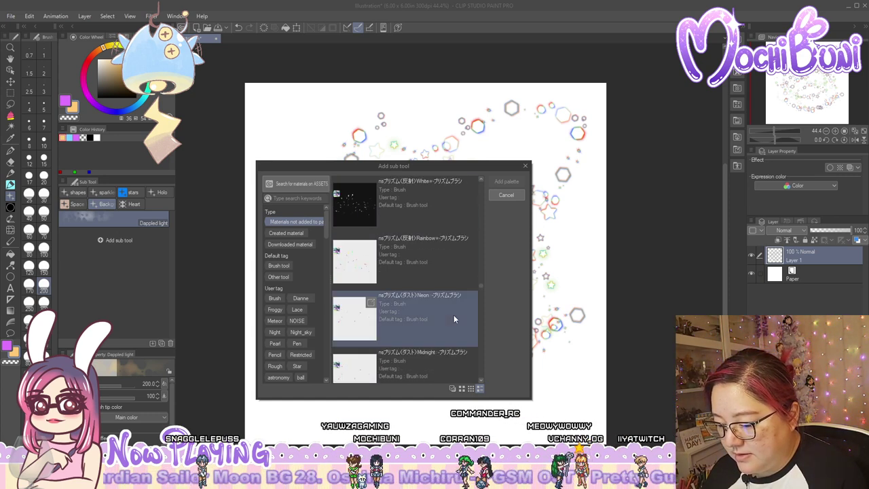
{"action": "scroll", "coordinate": [454, 319], "scroll_direction": "down", "scroll_amount": 2}
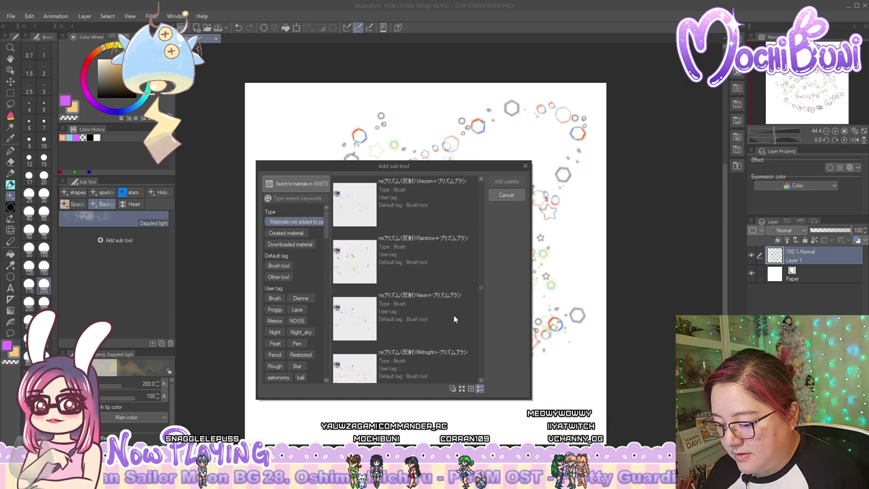
{"action": "scroll", "coordinate": [453, 319], "scroll_direction": "down", "scroll_amount": 8}
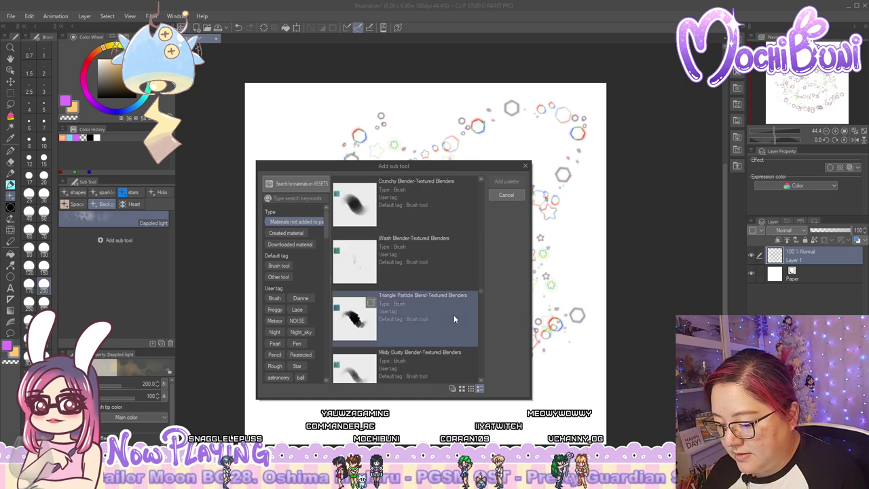
{"action": "scroll", "coordinate": [454, 317], "scroll_direction": "down", "scroll_amount": 6}
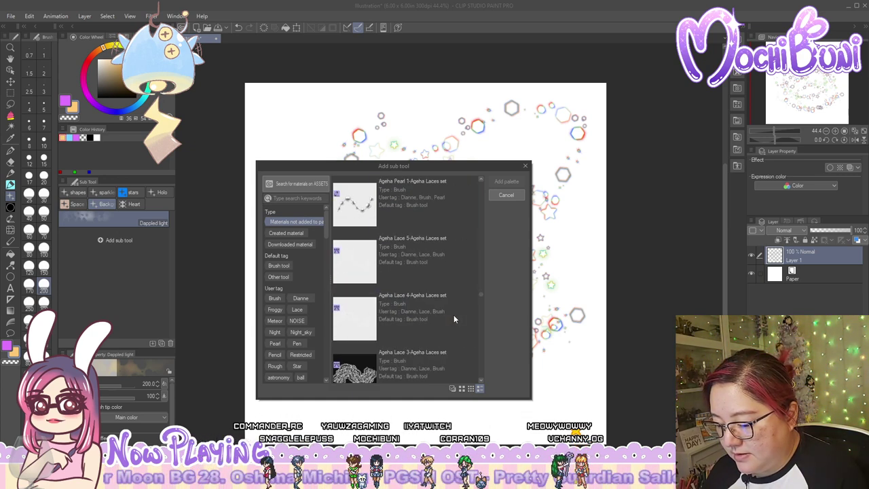
Check the check-pattern, ROLL Hair, ビーズブラシ and まるいフリル brushes down to the 반짝이 background sparkle brushes for Background candidates
{"action": "scroll", "coordinate": [454, 319], "scroll_direction": "down", "scroll_amount": 3}
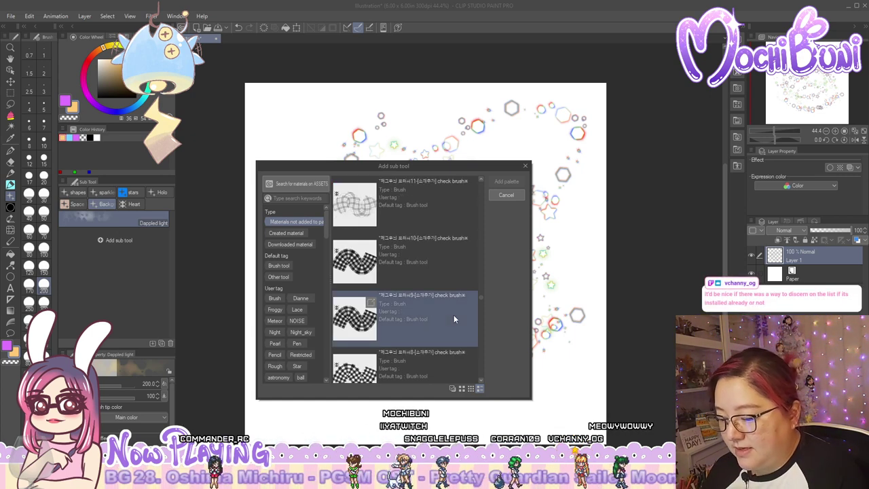
{"action": "scroll", "coordinate": [454, 319], "scroll_direction": "down", "scroll_amount": 3}
{"action": "scroll", "coordinate": [454, 314], "scroll_direction": "down", "scroll_amount": 5}
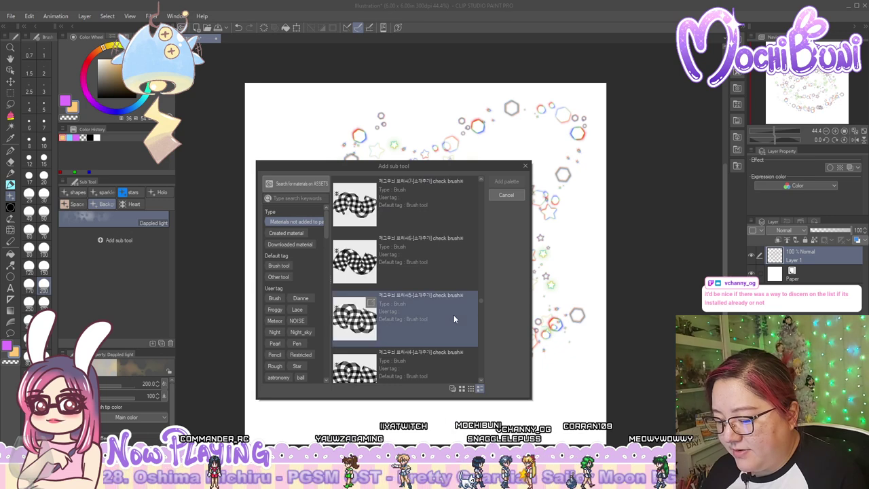
{"action": "scroll", "coordinate": [453, 315], "scroll_direction": "down", "scroll_amount": 5}
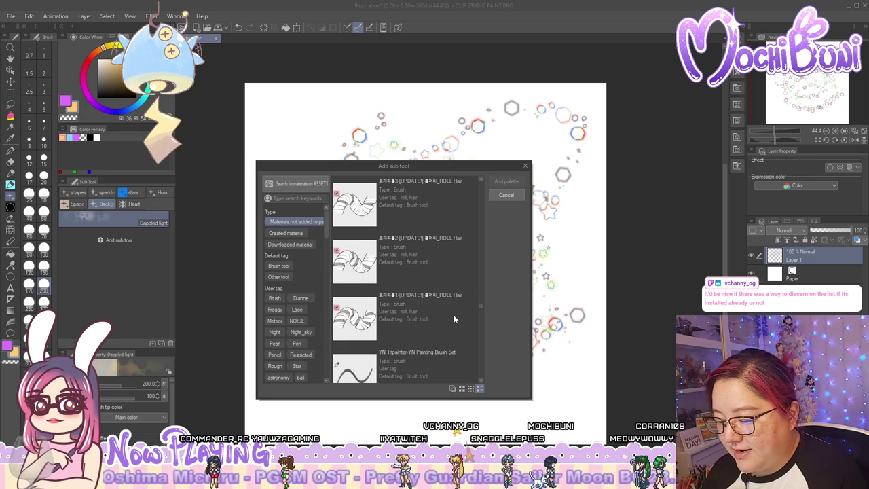
{"action": "scroll", "coordinate": [454, 315], "scroll_direction": "down", "scroll_amount": 1}
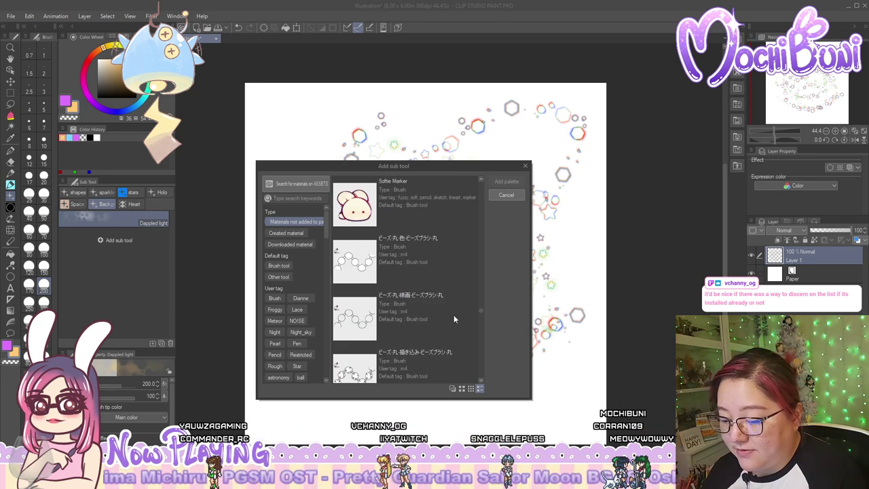
{"action": "scroll", "coordinate": [454, 314], "scroll_direction": "down", "scroll_amount": 3}
{"action": "scroll", "coordinate": [454, 315], "scroll_direction": "down", "scroll_amount": 5}
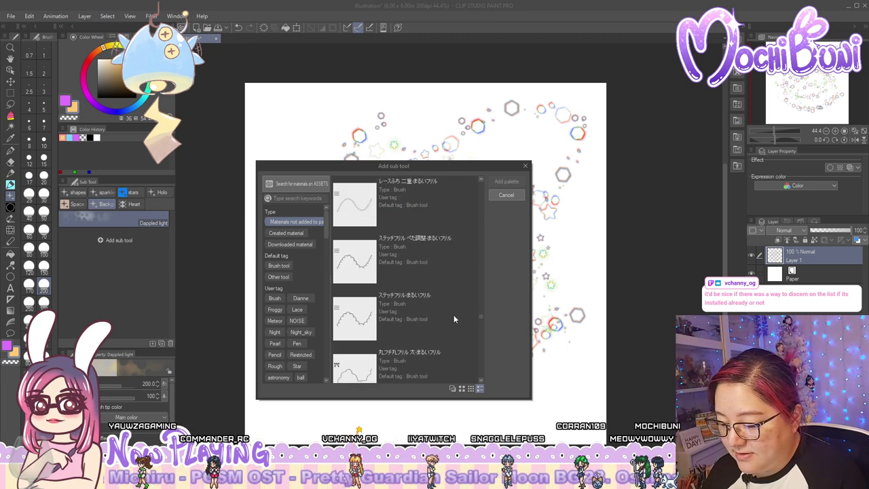
{"action": "scroll", "coordinate": [453, 315], "scroll_direction": "down", "scroll_amount": 5}
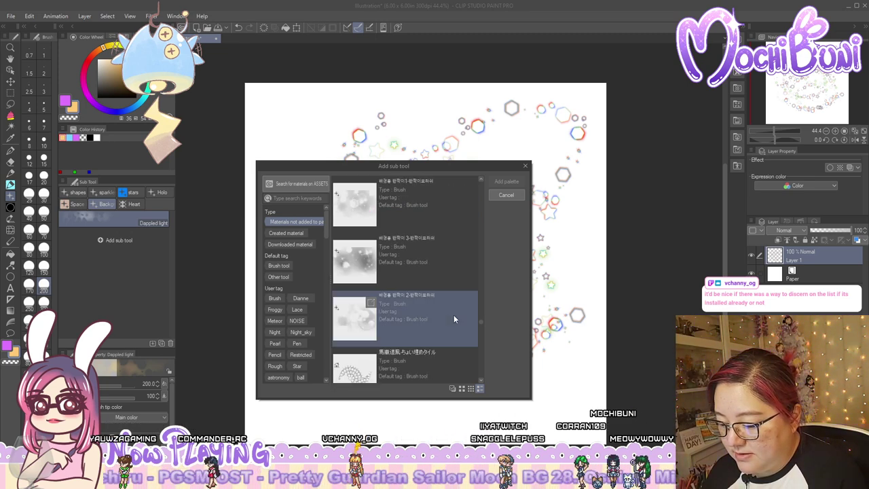
Add the five 반짝이 sparkle brushes, from the prism one through 배경용 반짝이 1, 3 and 2, to the Background group
{"action": "scroll", "coordinate": [437, 315], "scroll_direction": "up", "scroll_amount": 1}
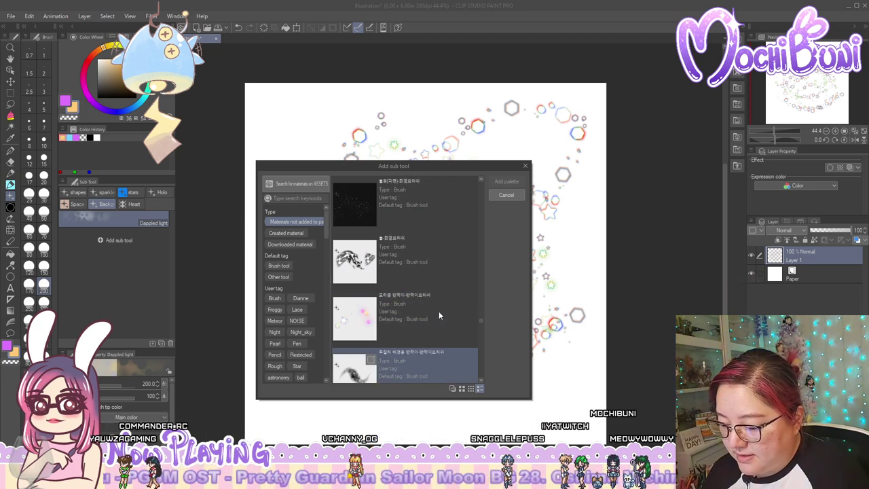
{"action": "scroll", "coordinate": [439, 315], "scroll_direction": "up", "scroll_amount": 1}
{"action": "scroll", "coordinate": [438, 315], "scroll_direction": "down", "scroll_amount": 1}
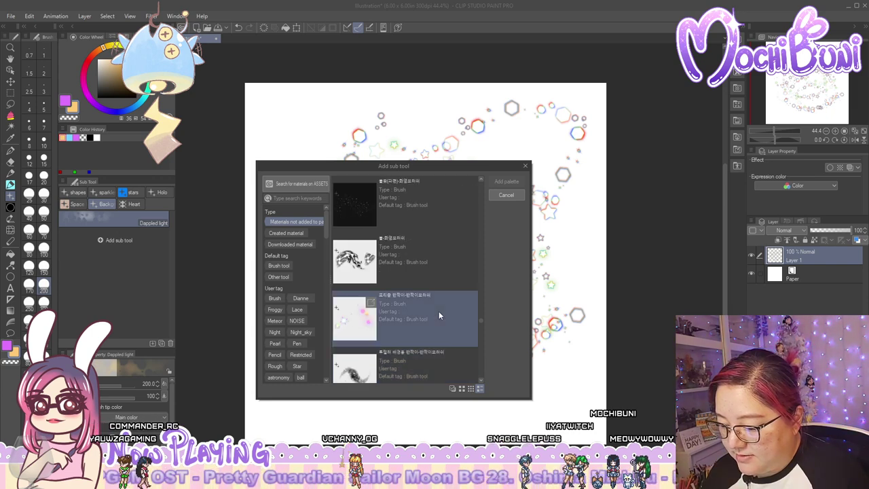
{"action": "left_click", "coordinate": [439, 315]}
{"action": "scroll", "coordinate": [439, 315], "scroll_direction": "down", "scroll_amount": 4}
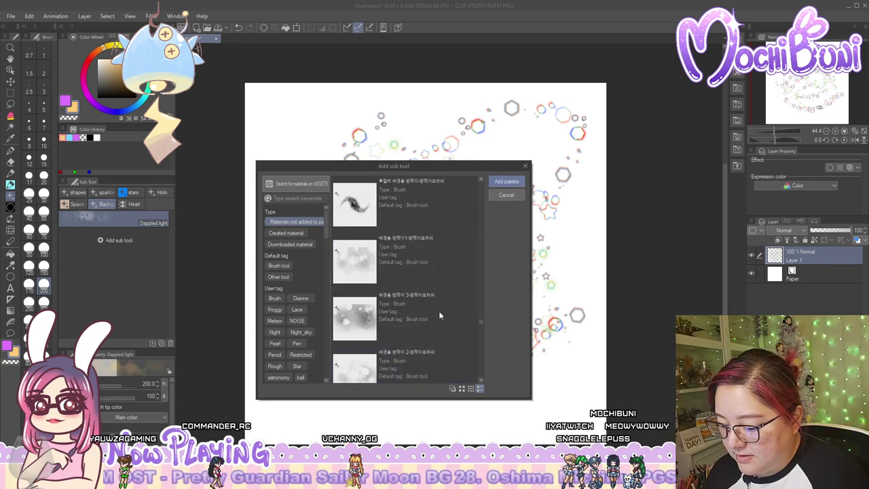
{"action": "scroll", "coordinate": [440, 292], "scroll_direction": "down", "scroll_amount": 2}
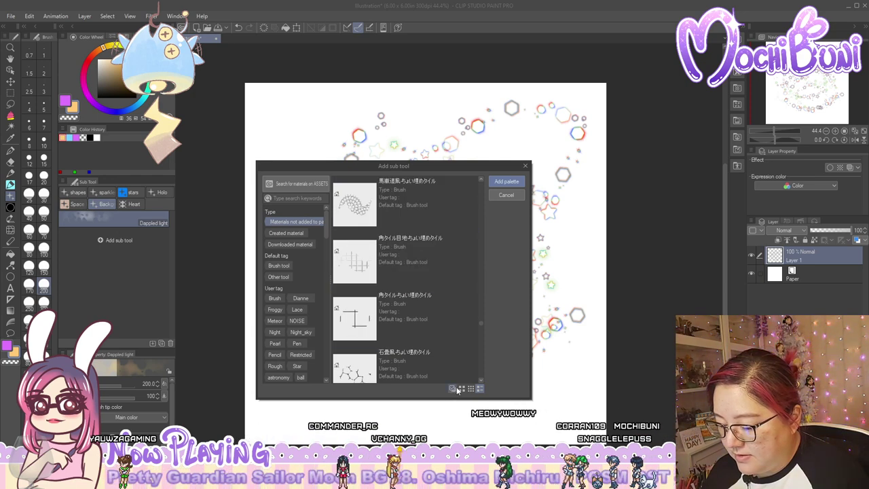
{"action": "left_click", "coordinate": [506, 196]}
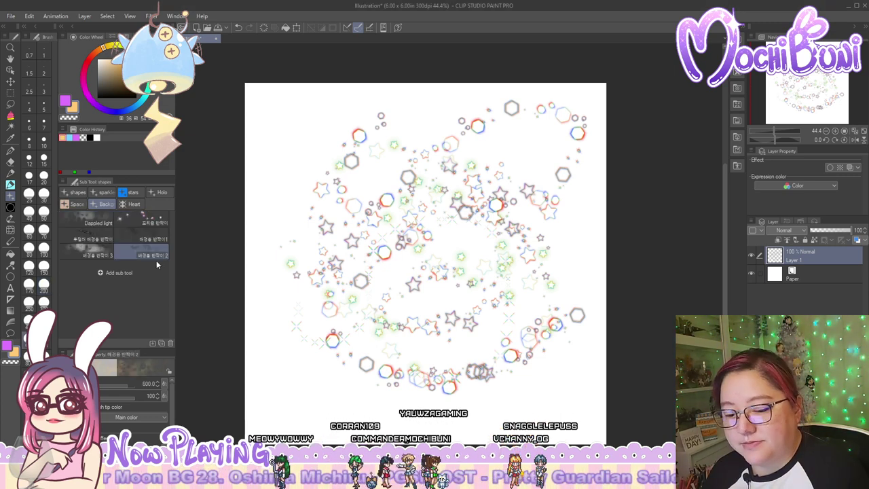
{"action": "left_click", "coordinate": [10, 117]}
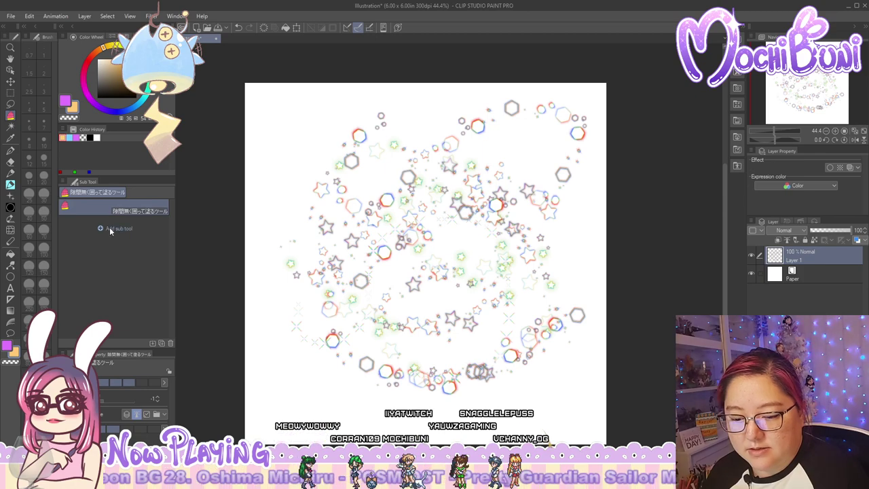
{"action": "left_click", "coordinate": [112, 228]}
{"action": "scroll", "coordinate": [476, 259], "scroll_direction": "down", "scroll_amount": 5}
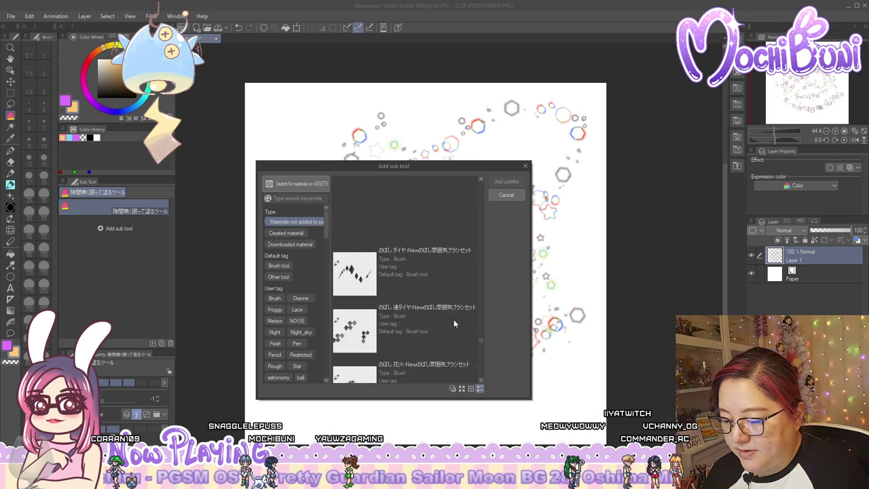
{"action": "left_click", "coordinate": [504, 196]}
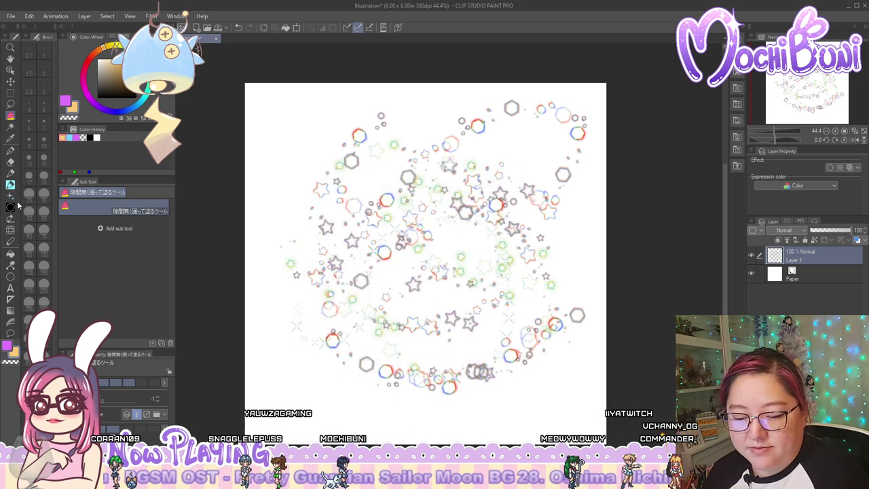
{"action": "left_click", "coordinate": [11, 197]}
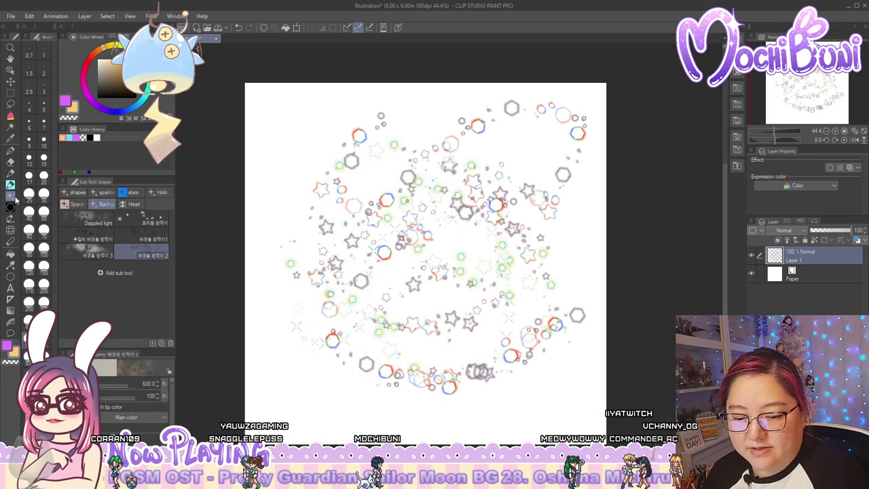
Add the 星降るブラシ＆後光 set, from 星降る後光 逆向き through 星降るブラシ(短・濃), to the stars group
{"action": "left_click", "coordinate": [131, 194]}
{"action": "left_click", "coordinate": [148, 339]}
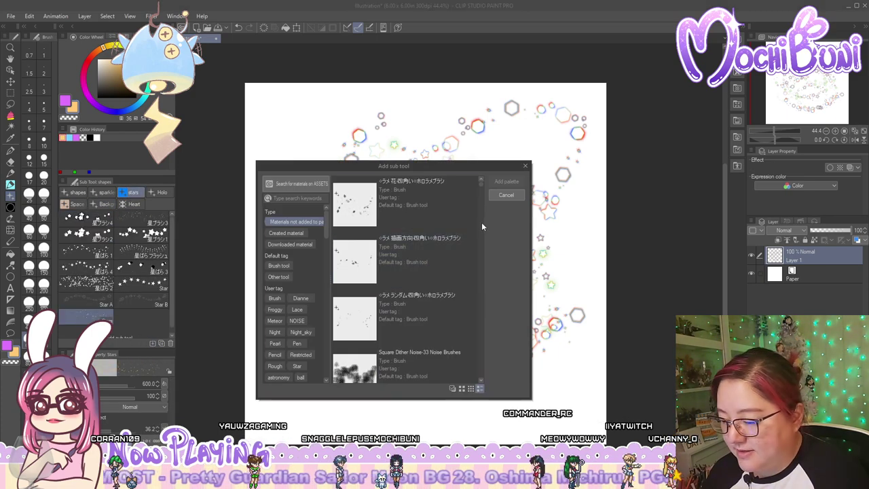
{"action": "left_click_drag", "start_coordinate": [481, 182], "coordinate": [490, 372]}
{"action": "left_click", "coordinate": [418, 340]}
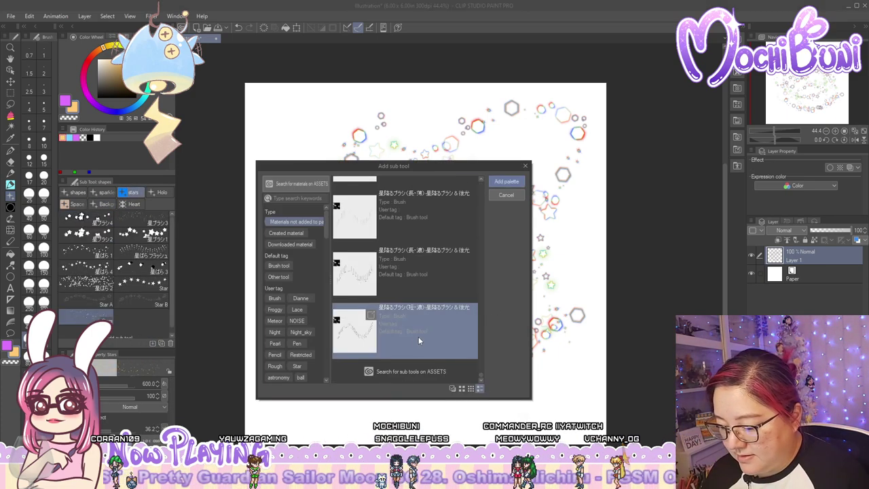
{"action": "scroll", "coordinate": [418, 340], "scroll_direction": "up", "scroll_amount": 2}
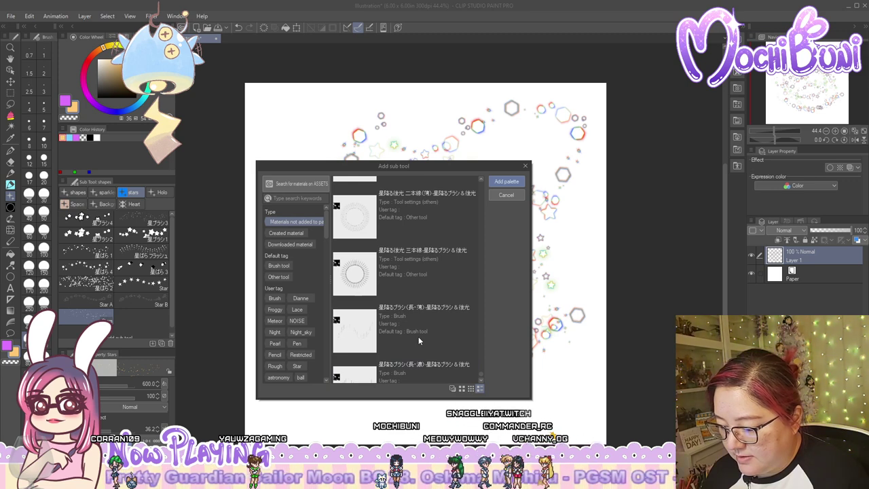
{"action": "scroll", "coordinate": [418, 340], "scroll_direction": "up", "scroll_amount": 3}
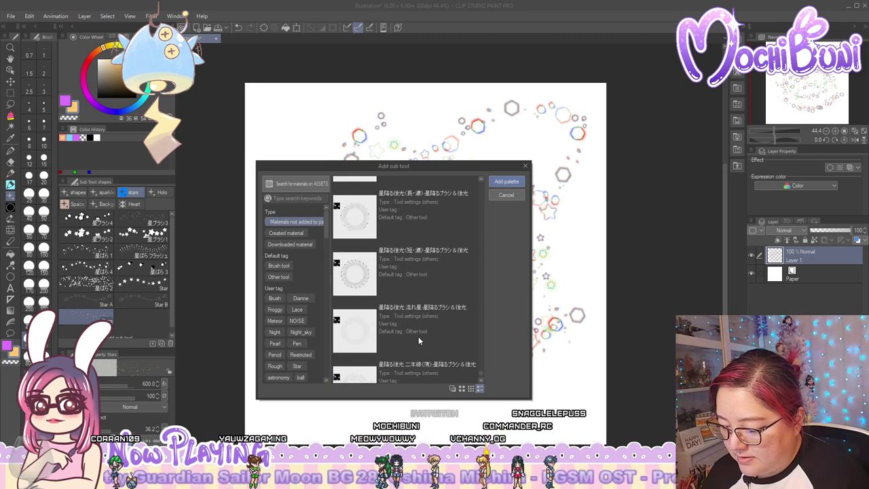
{"action": "scroll", "coordinate": [418, 336], "scroll_direction": "up", "scroll_amount": 3}
{"action": "left_click", "coordinate": [422, 317]}
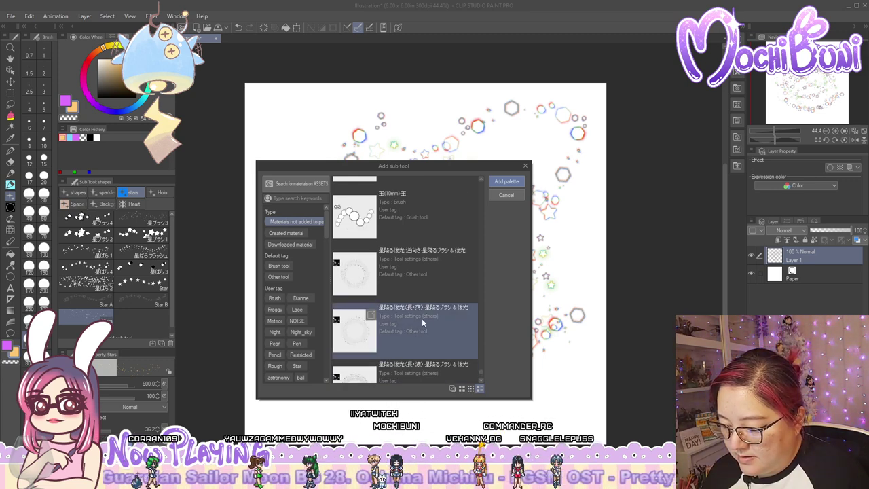
{"action": "left_click", "coordinate": [421, 280], "text": "ctrl"}
{"action": "left_click", "coordinate": [507, 181]}
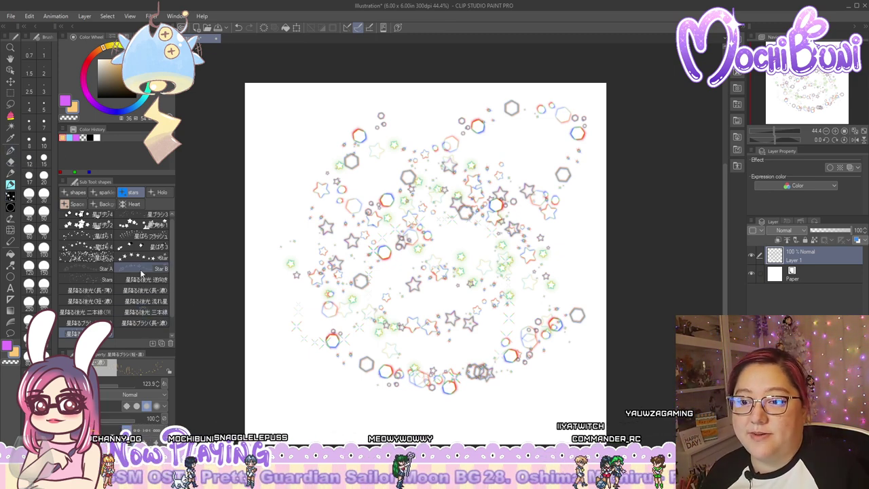
Open the not-yet-added brush materials for the Pearls decoration group and go to the end of the list
{"action": "left_click", "coordinate": [11, 207]}
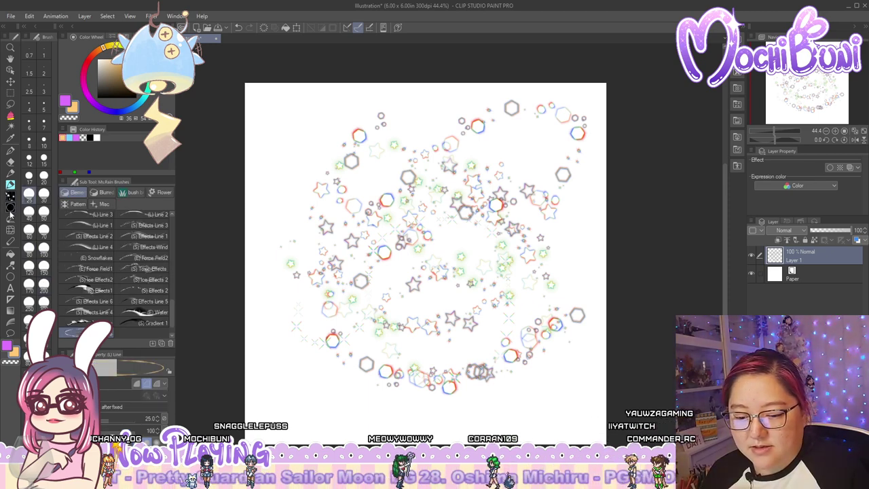
{"action": "left_click", "coordinate": [10, 218]}
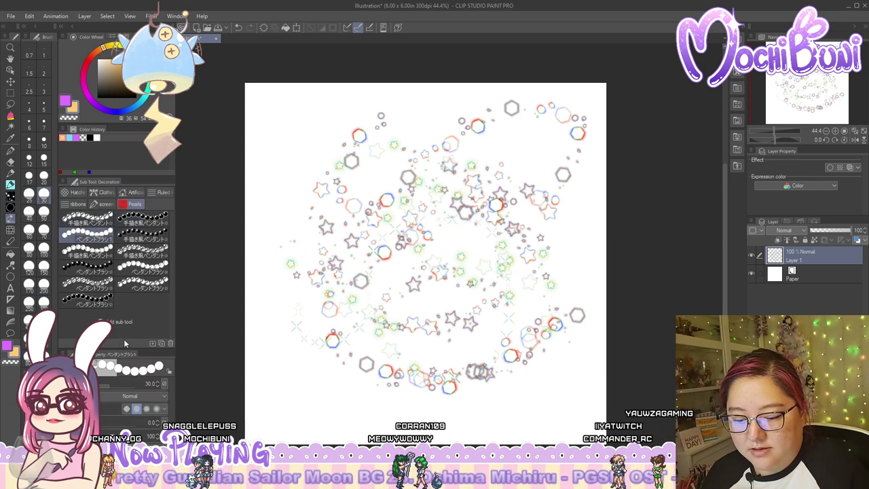
{"action": "left_click", "coordinate": [152, 342]}
{"action": "scroll", "coordinate": [428, 341], "scroll_direction": "down", "scroll_amount": 3}
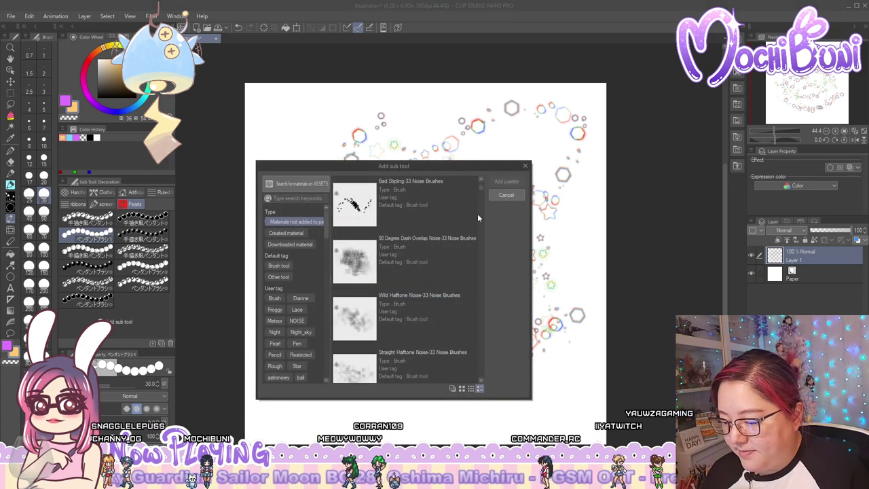
{"action": "left_click_drag", "start_coordinate": [480, 192], "coordinate": [480, 384]}
Try to select a range of brushes around 玉繋がりリボン(5mm) for the Pearls group
{"action": "left_click", "coordinate": [447, 347]}
{"action": "scroll", "coordinate": [440, 328], "scroll_direction": "up", "scroll_amount": 2}
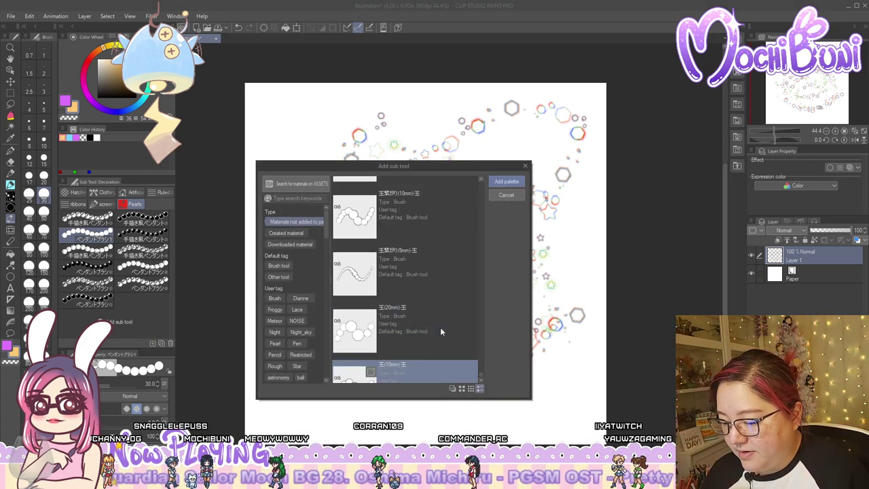
{"action": "left_click", "coordinate": [441, 329]}
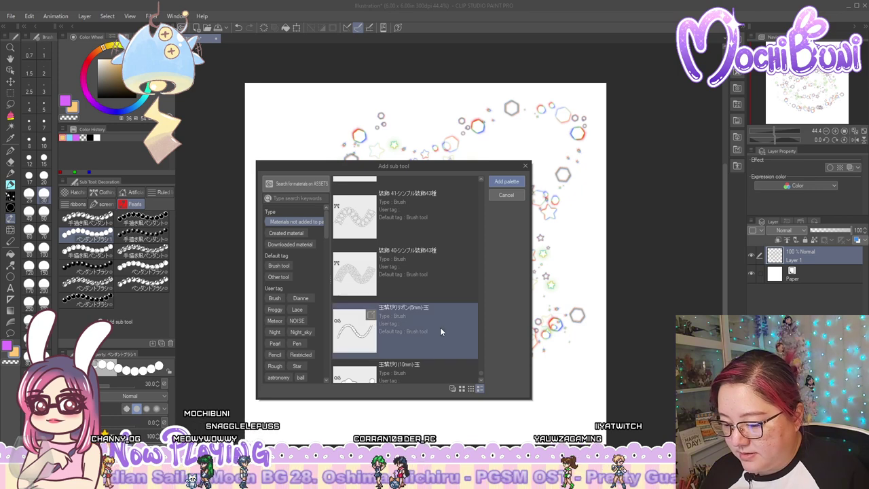
{"action": "left_click", "coordinate": [440, 328], "text": "shift"}
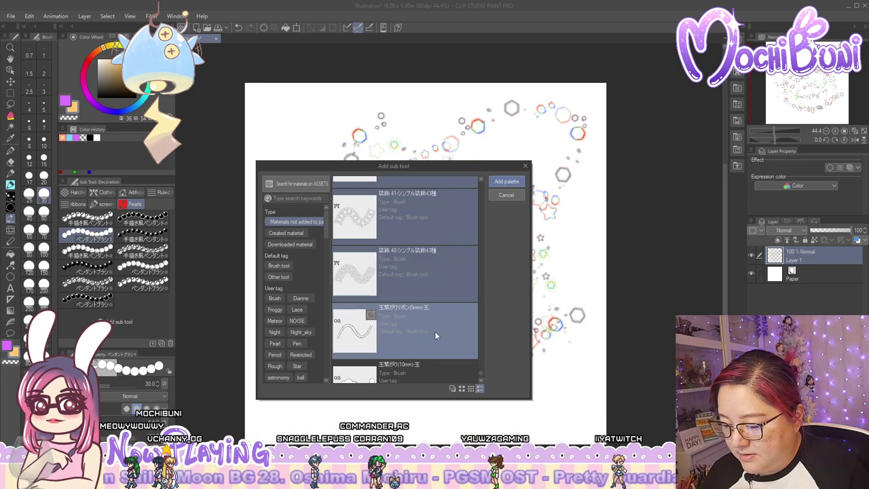
{"action": "left_click", "coordinate": [432, 332]}
Add the five 玉 brushes, from 玉繋がりリボン(5mm) through 玉(10mm), to the Pearls group
{"action": "scroll", "coordinate": [432, 333], "scroll_direction": "down", "scroll_amount": 2}
{"action": "left_click", "coordinate": [459, 364]}
{"action": "left_click", "coordinate": [440, 332], "text": "shift"}
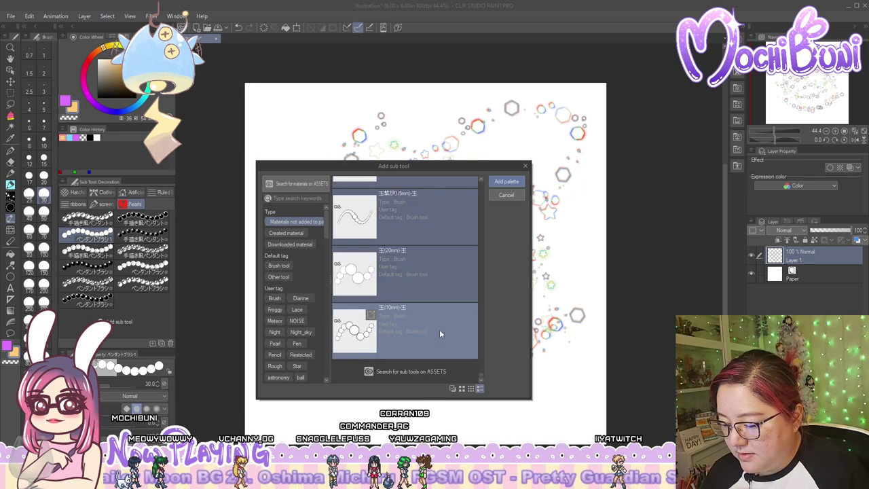
{"action": "scroll", "coordinate": [440, 332], "scroll_direction": "up", "scroll_amount": 2}
{"action": "left_click", "coordinate": [440, 332], "text": "shift"}
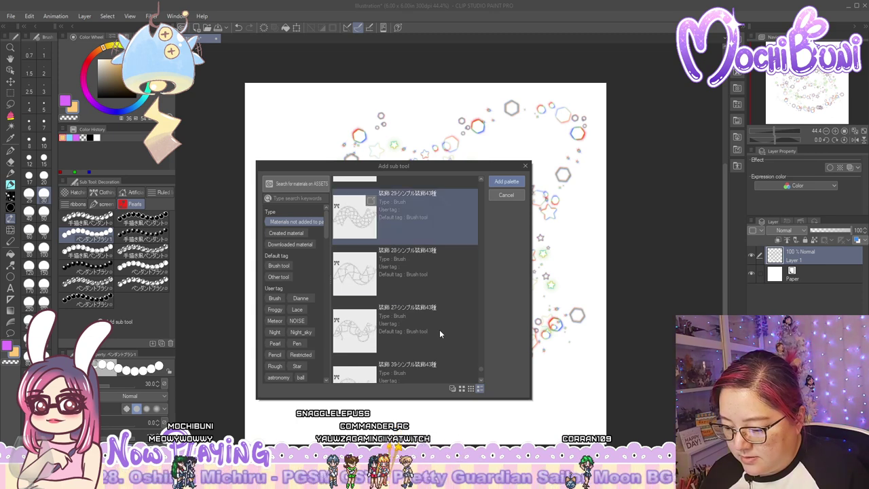
{"action": "scroll", "coordinate": [440, 334], "scroll_direction": "down", "scroll_amount": 5}
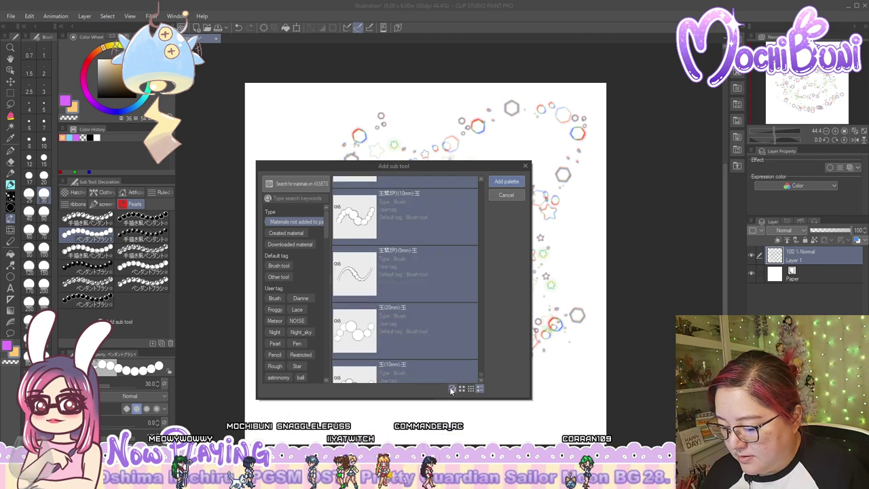
{"action": "left_click", "coordinate": [507, 182]}
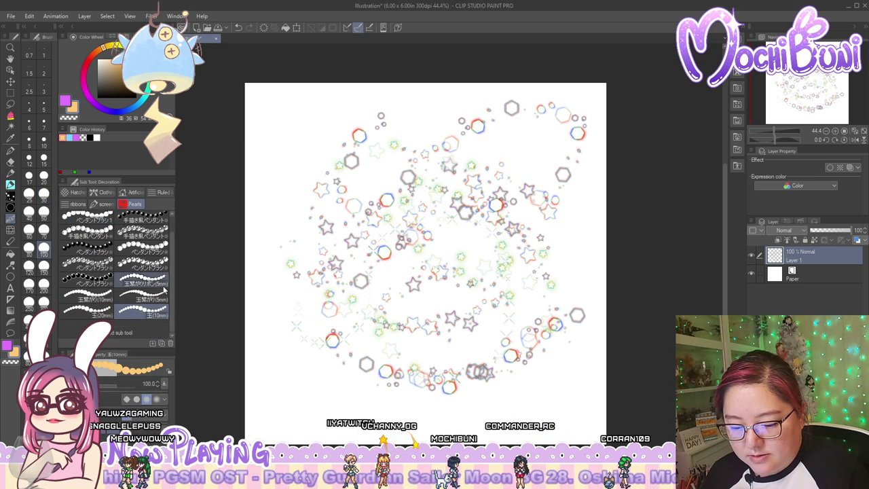
Add the 装飾 40 brush from the not-yet-added materials to the Pearls group after looking through the rest of the 装飾 set
{"action": "left_click", "coordinate": [155, 343]}
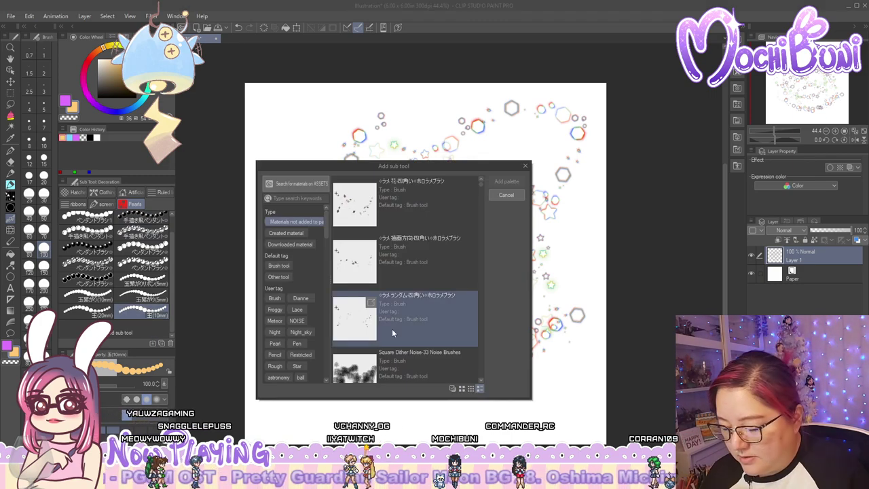
{"action": "left_click_drag", "start_coordinate": [481, 183], "coordinate": [487, 372]}
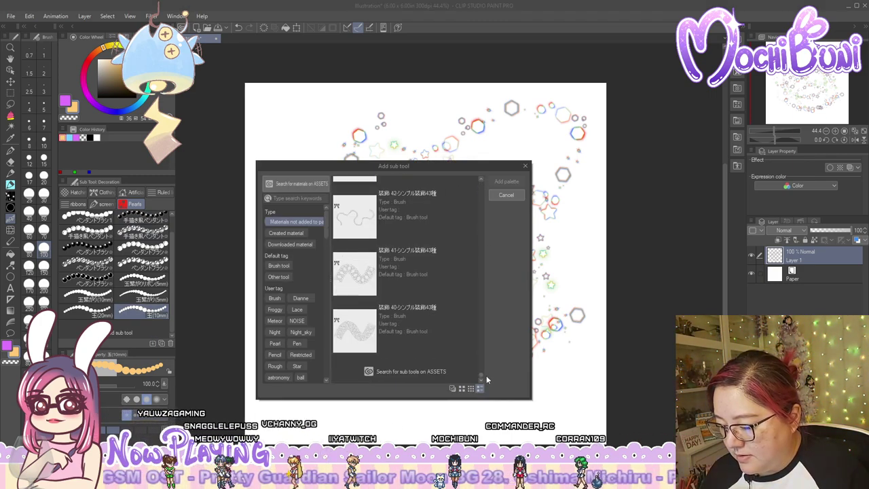
{"action": "left_click", "coordinate": [438, 350]}
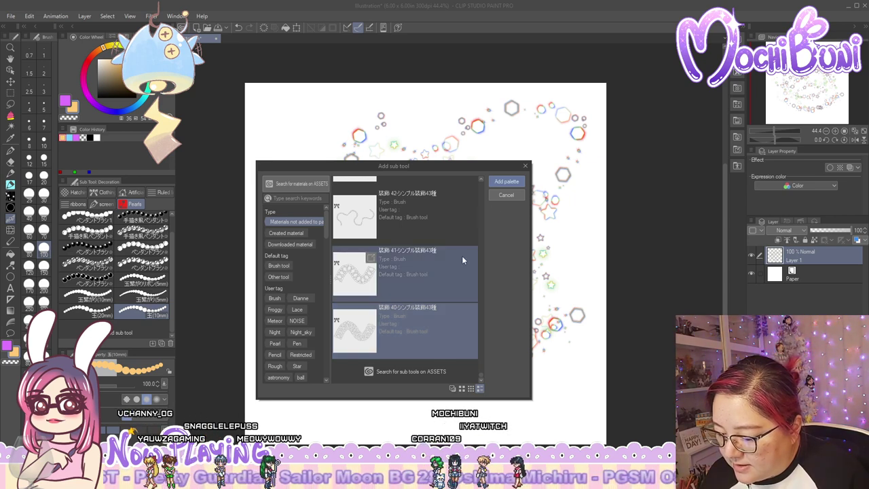
{"action": "scroll", "coordinate": [462, 255], "scroll_direction": "up", "scroll_amount": 3}
{"action": "scroll", "coordinate": [461, 258], "scroll_direction": "down", "scroll_amount": 10}
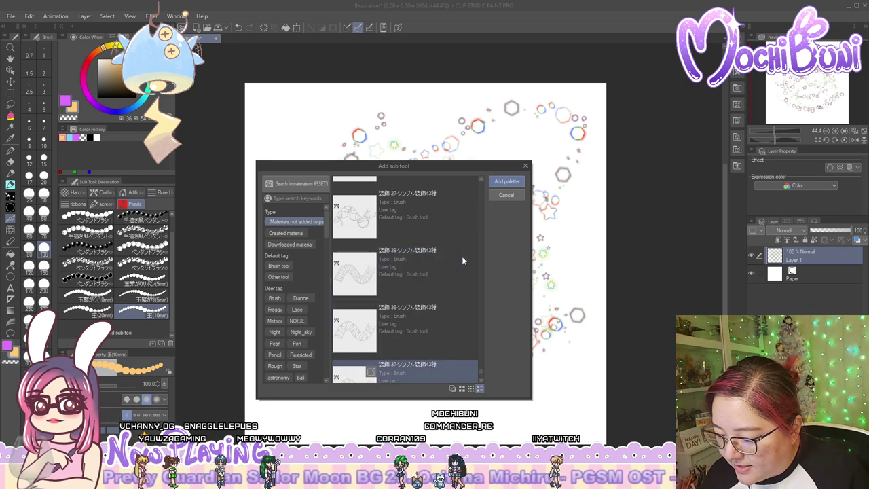
{"action": "scroll", "coordinate": [462, 260], "scroll_direction": "down", "scroll_amount": 5}
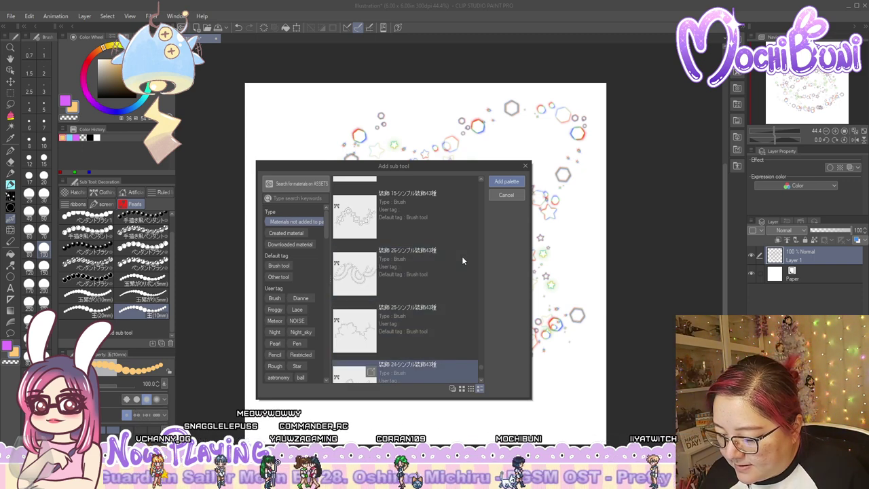
{"action": "scroll", "coordinate": [461, 260], "scroll_direction": "down", "scroll_amount": 3}
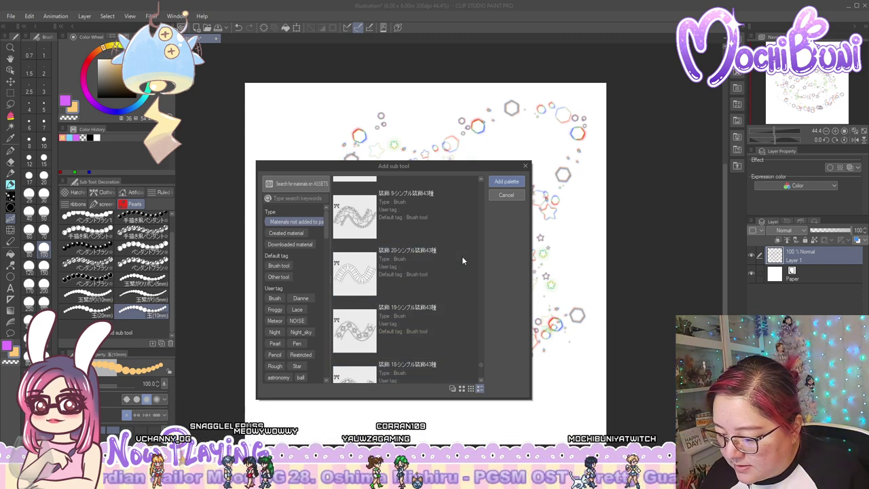
{"action": "scroll", "coordinate": [462, 260], "scroll_direction": "down", "scroll_amount": 5}
{"action": "scroll", "coordinate": [461, 260], "scroll_direction": "down", "scroll_amount": 5}
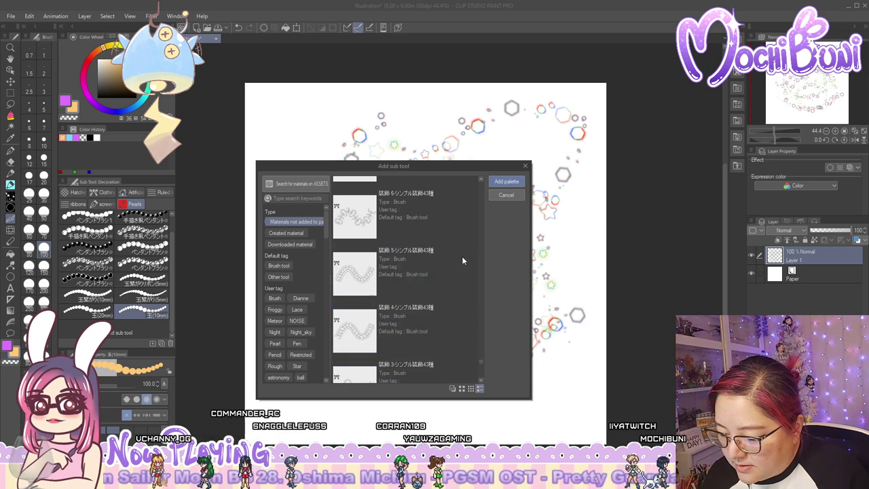
{"action": "scroll", "coordinate": [462, 260], "scroll_direction": "down", "scroll_amount": 5}
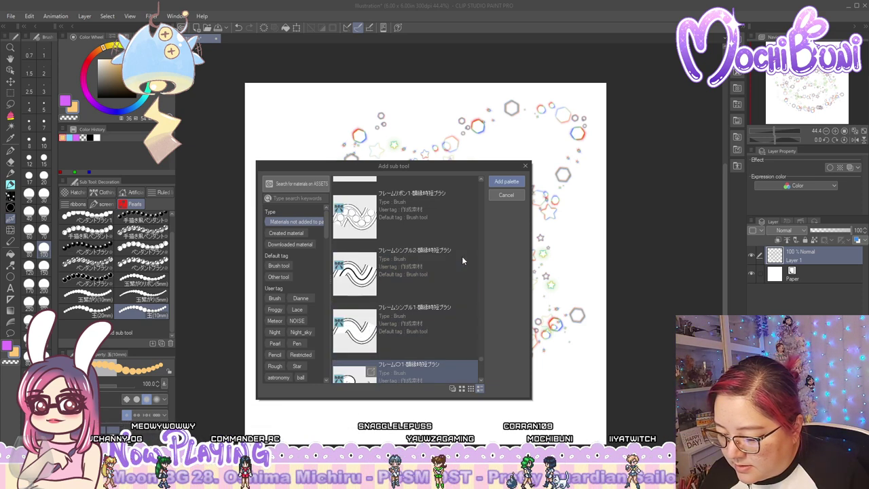
{"action": "scroll", "coordinate": [462, 260], "scroll_direction": "down", "scroll_amount": 5}
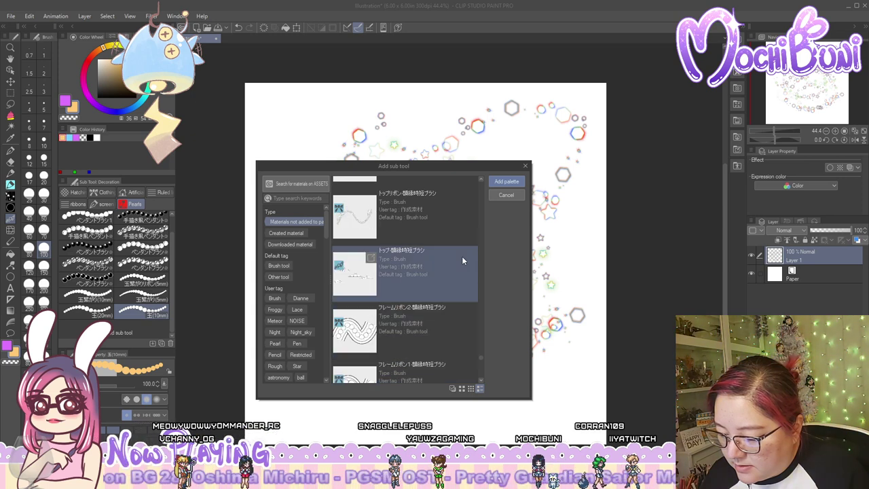
{"action": "scroll", "coordinate": [462, 258], "scroll_direction": "down", "scroll_amount": 5}
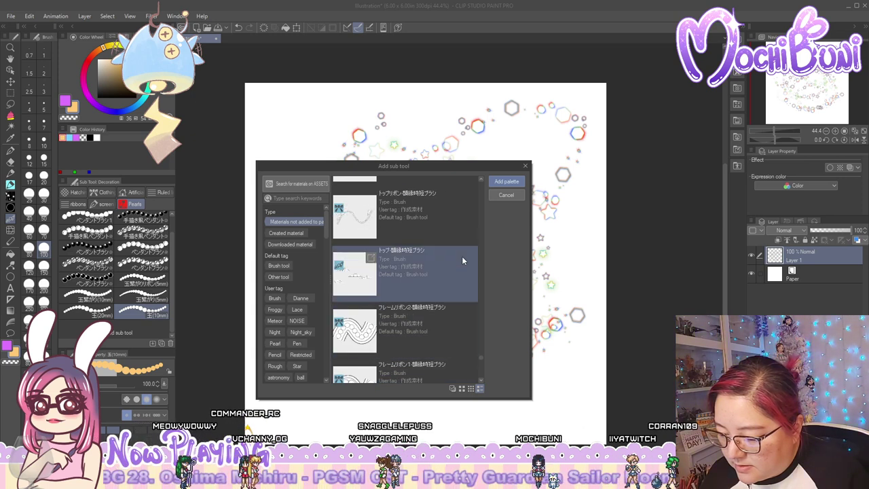
{"action": "scroll", "coordinate": [461, 257], "scroll_direction": "down", "scroll_amount": 2}
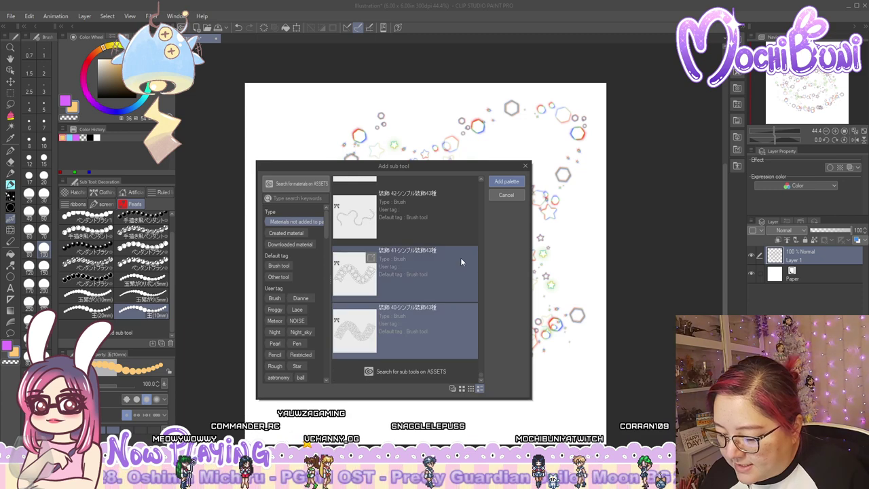
{"action": "left_click", "coordinate": [512, 184]}
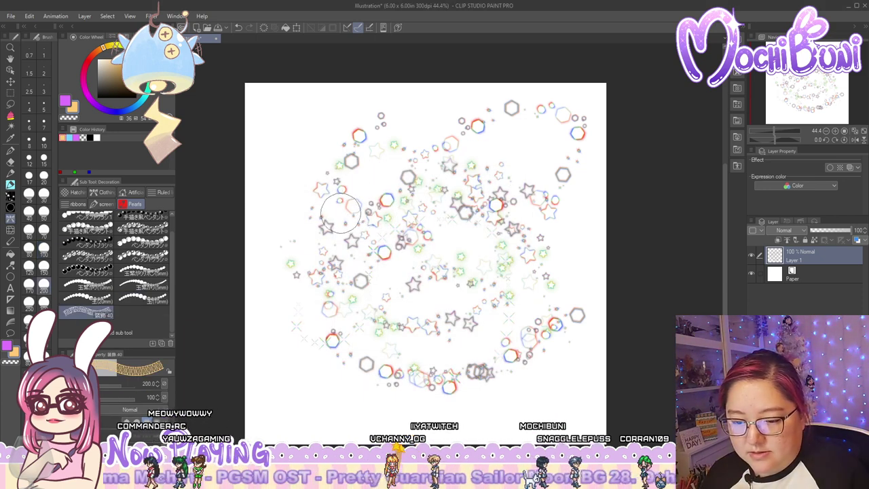
Test the 装飾 40 brush with one wavy stroke across the middle of the canvas and two horizontal ones beneath it
{"action": "mouse_move", "coordinate": [291, 209]}
{"action": "left_mouse_down"}
{"action": "mouse_move", "coordinate": [352, 231]}
{"action": "mouse_move", "coordinate": [537, 183]}
{"action": "mouse_move", "coordinate": [551, 282]}
{"action": "left_mouse_up"}
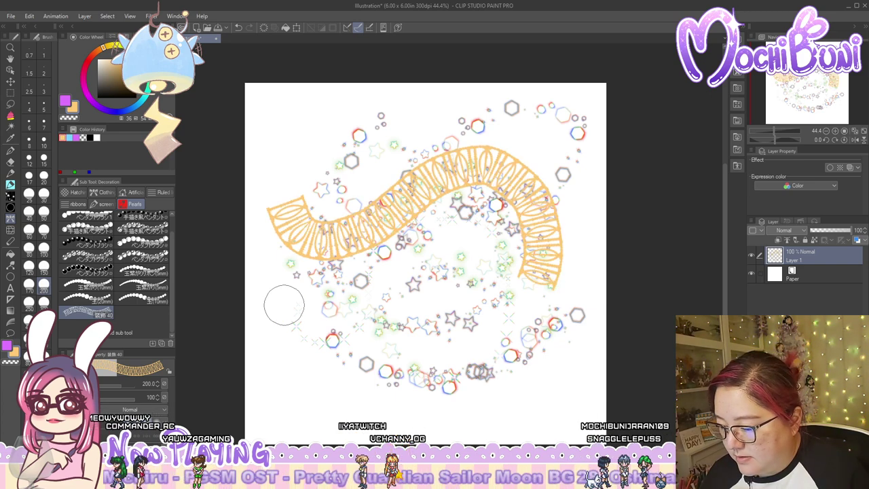
{"action": "left_click_drag", "start_coordinate": [281, 305], "coordinate": [530, 309]}
{"action": "mouse_move", "coordinate": [540, 343]}
{"action": "left_mouse_down"}
{"action": "mouse_move", "coordinate": [422, 363]}
{"action": "mouse_move", "coordinate": [294, 367]}
{"action": "left_mouse_up"}
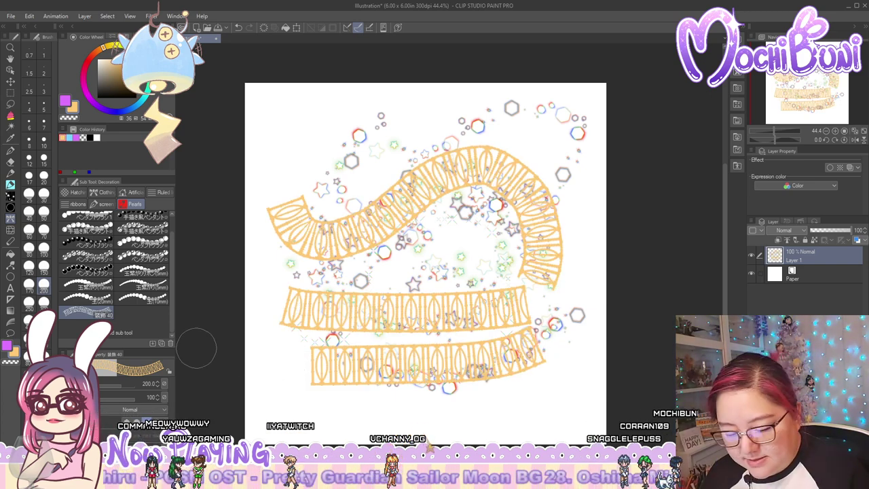
{"action": "scroll", "coordinate": [139, 319], "scroll_direction": "up", "scroll_amount": 1}
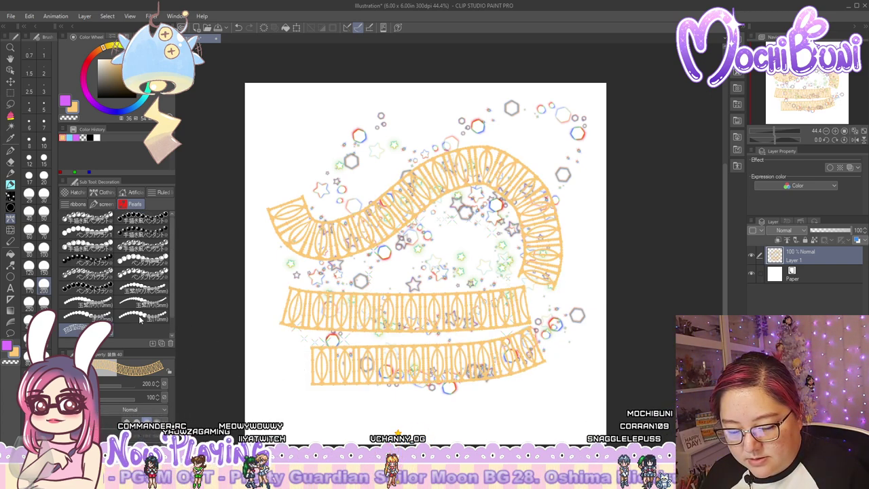
{"action": "scroll", "coordinate": [140, 321], "scroll_direction": "down", "scroll_amount": 1}
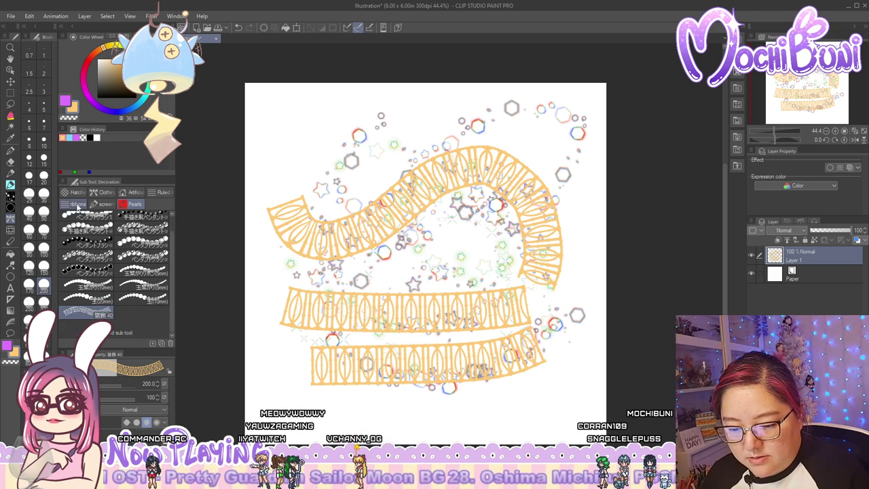
Switch from Pearls to the ribbons group and test 手描きリボンブラシ with a bow stroke across the canvas
{"action": "left_click", "coordinate": [78, 204]}
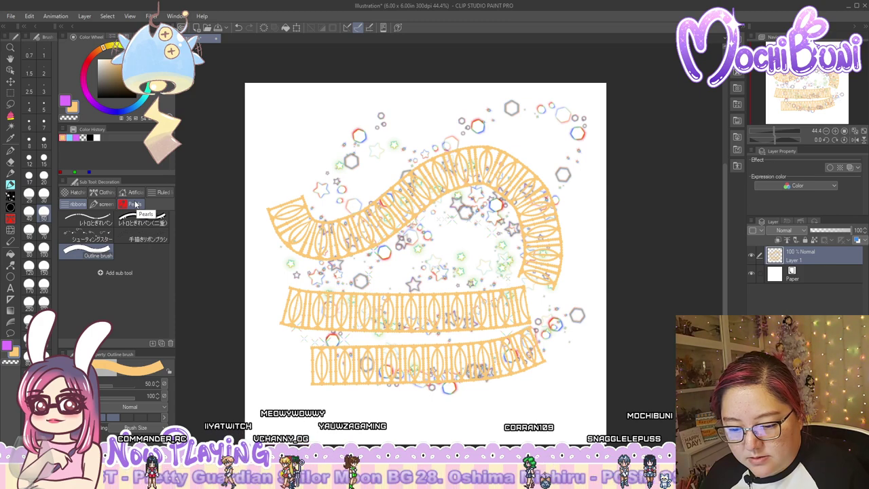
{"action": "left_click", "coordinate": [135, 204]}
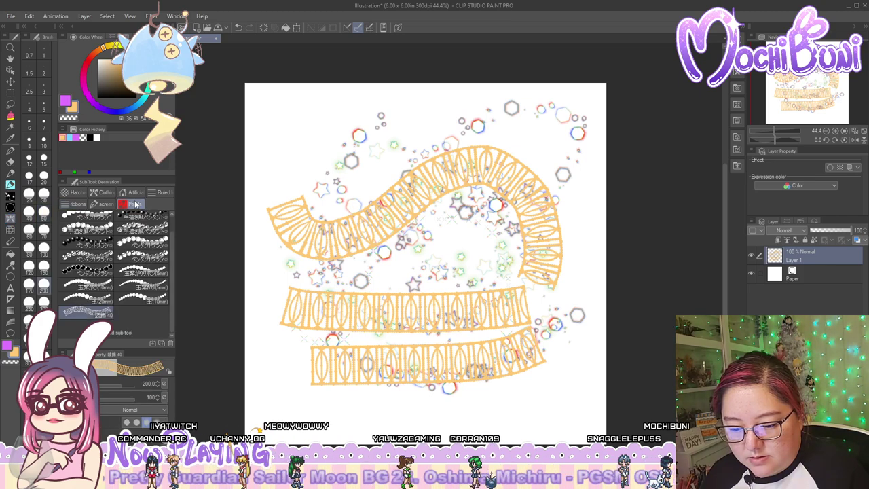
{"action": "left_click", "coordinate": [78, 205]}
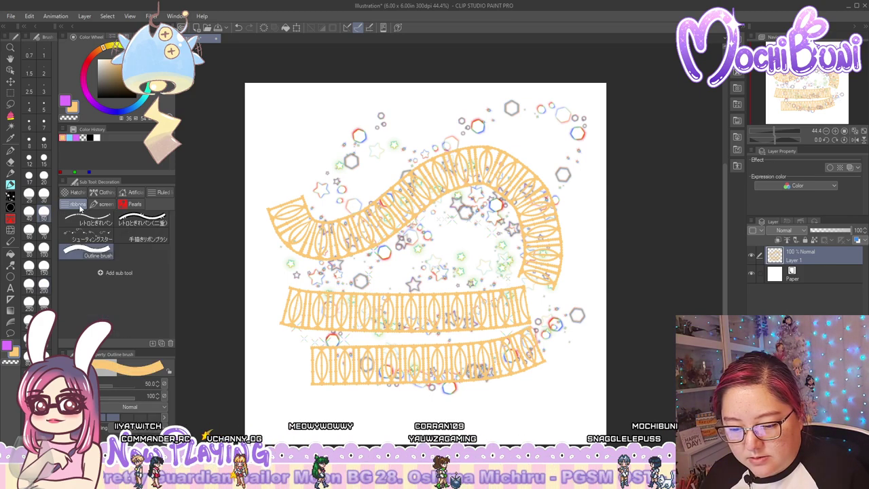
{"action": "left_click", "coordinate": [143, 238]}
{"action": "left_click_drag", "start_coordinate": [252, 271], "coordinate": [452, 241]}
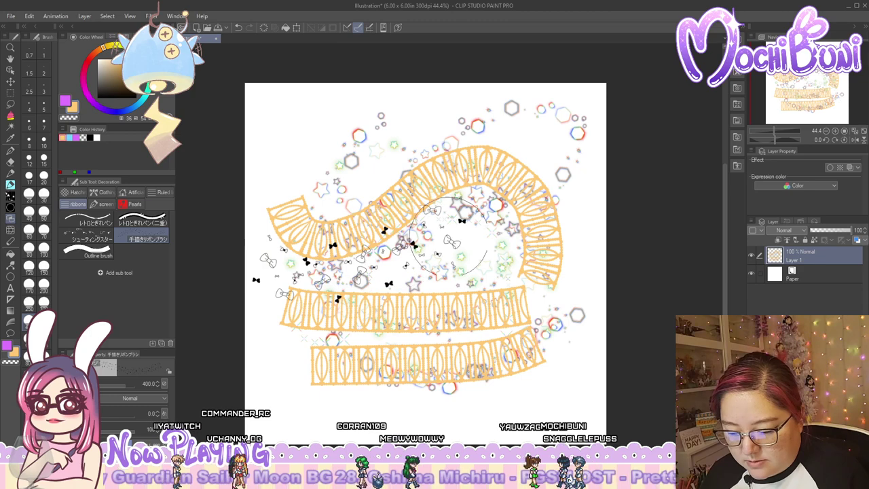
Test the シューティングスター brush with several strokes and move it from the ribbons group to the tool two slots above Decoration
{"action": "left_click", "coordinate": [92, 235]}
{"action": "left_click_drag", "start_coordinate": [282, 207], "coordinate": [431, 156]}
{"action": "left_click_drag", "start_coordinate": [516, 120], "coordinate": [581, 224]}
{"action": "left_click_drag", "start_coordinate": [528, 340], "coordinate": [478, 358]}
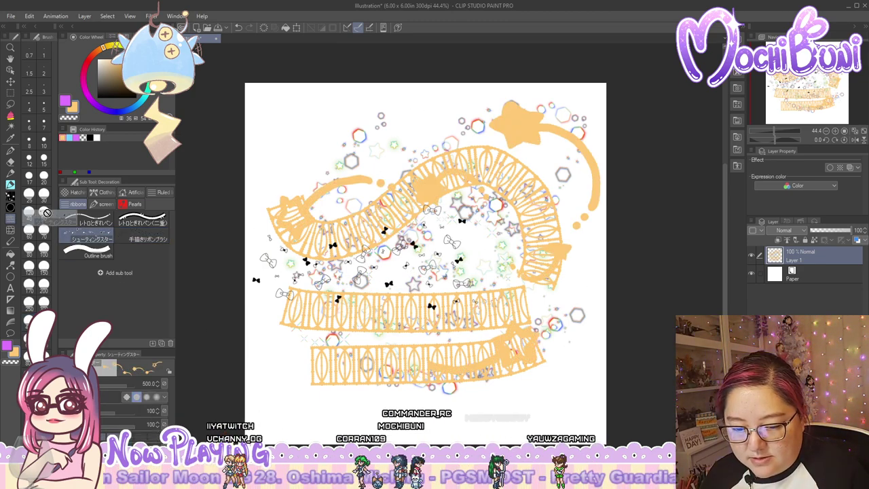
{"action": "left_click_drag", "start_coordinate": [12, 197], "coordinate": [10, 197]}
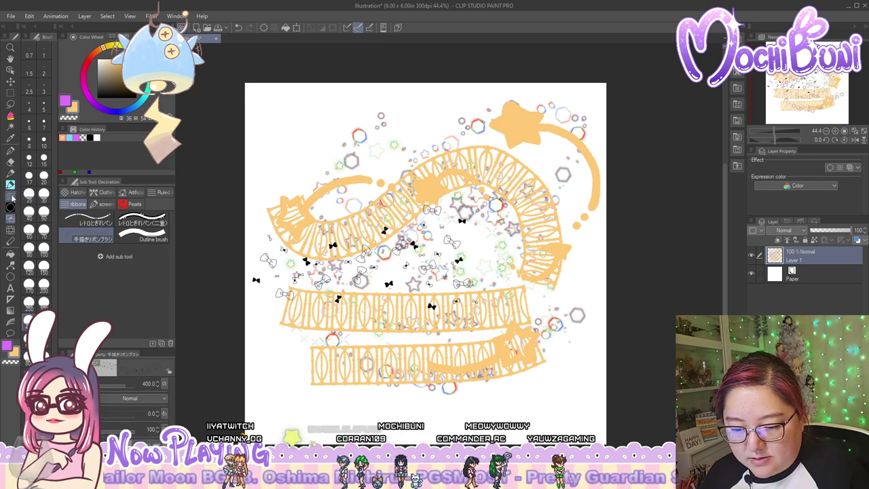
Test レトロとぎれペン and レトロとぎれペン(二重) on the upper canvas, changing the drawing colour to the purple main colour
{"action": "left_click", "coordinate": [92, 223]}
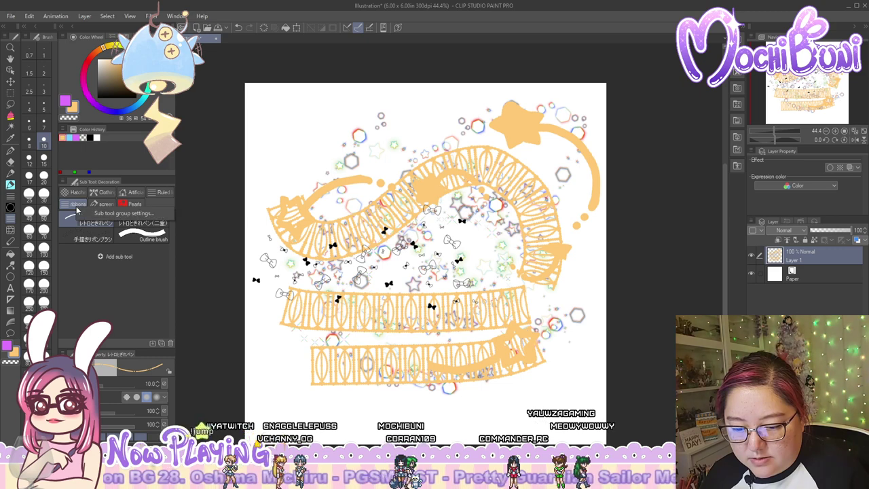
{"action": "left_click", "coordinate": [141, 222]}
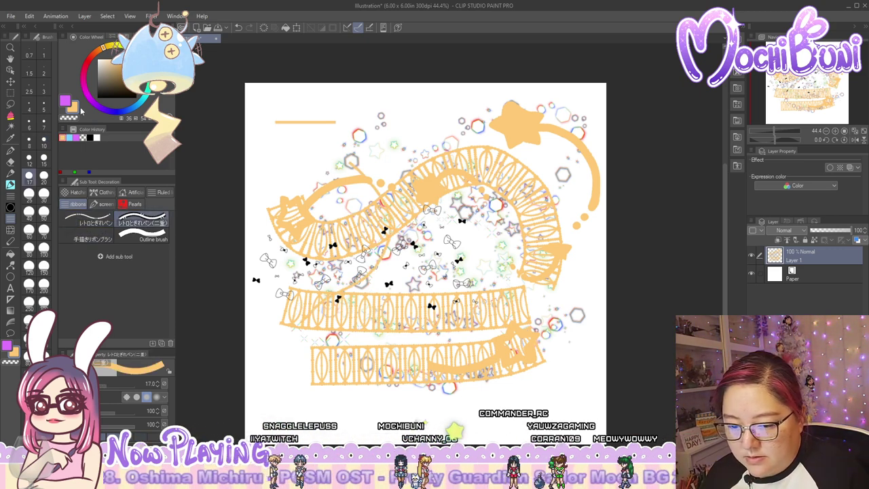
{"action": "left_click", "coordinate": [64, 100]}
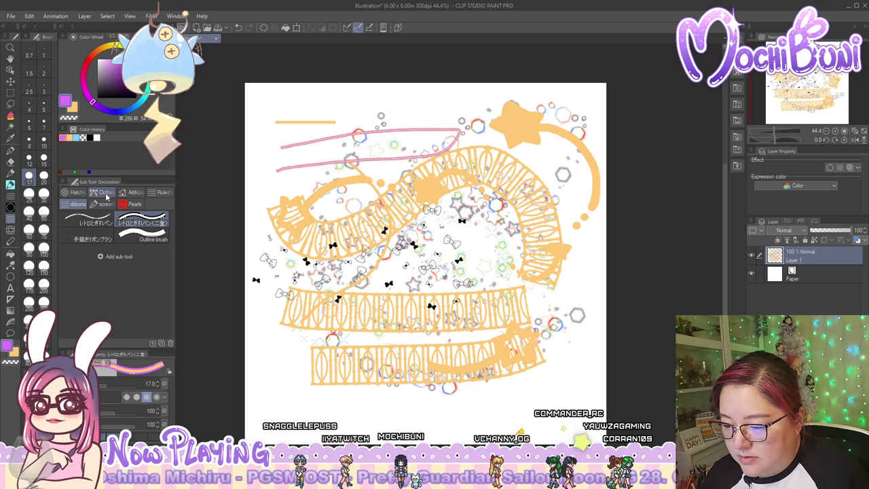
{"action": "left_click", "coordinate": [88, 219]}
{"action": "mouse_move", "coordinate": [282, 100]}
{"action": "left_mouse_down"}
{"action": "mouse_move", "coordinate": [482, 91]}
{"action": "mouse_move", "coordinate": [450, 120]}
{"action": "mouse_move", "coordinate": [309, 151]}
{"action": "left_mouse_up"}
Test the Outline brush with a wavy stroke across the upper canvas and select 手描きリボンブラシ again
{"action": "left_click", "coordinate": [144, 233]}
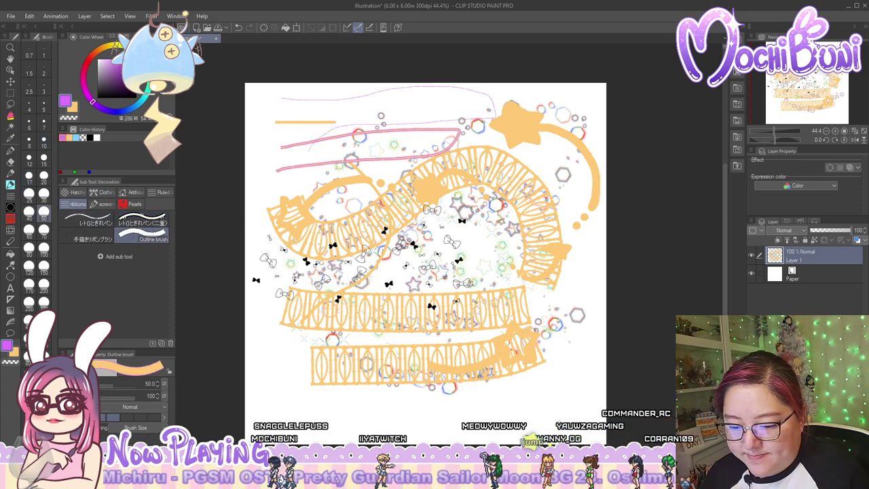
{"action": "mouse_move", "coordinate": [249, 148]}
{"action": "left_mouse_down"}
{"action": "mouse_move", "coordinate": [283, 174]}
{"action": "mouse_move", "coordinate": [320, 168]}
{"action": "mouse_move", "coordinate": [519, 189]}
{"action": "left_mouse_up"}
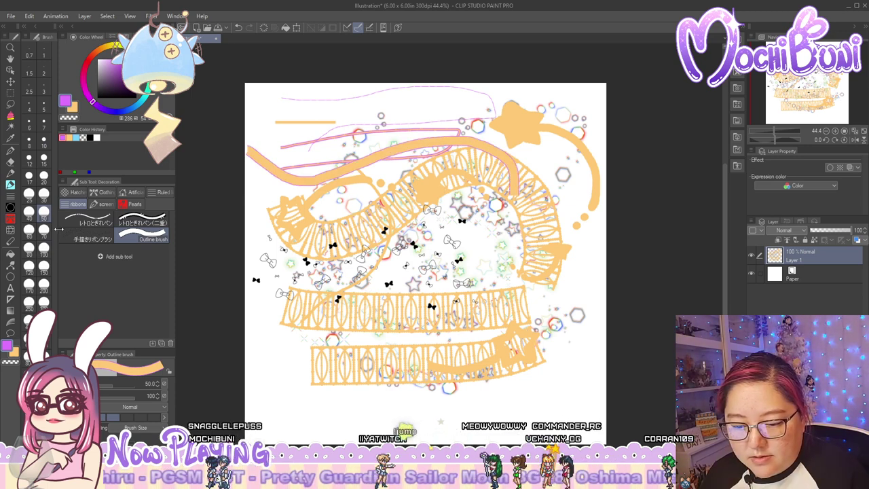
{"action": "left_click", "coordinate": [85, 237]}
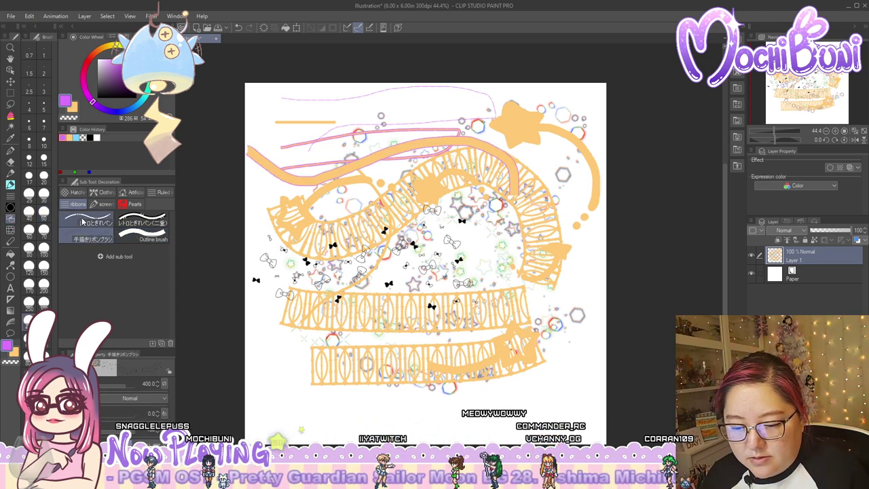
Move the レトロとぎれペン brush from the ribbons group to the tool directly above Decoration
{"action": "left_click", "coordinate": [83, 222]}
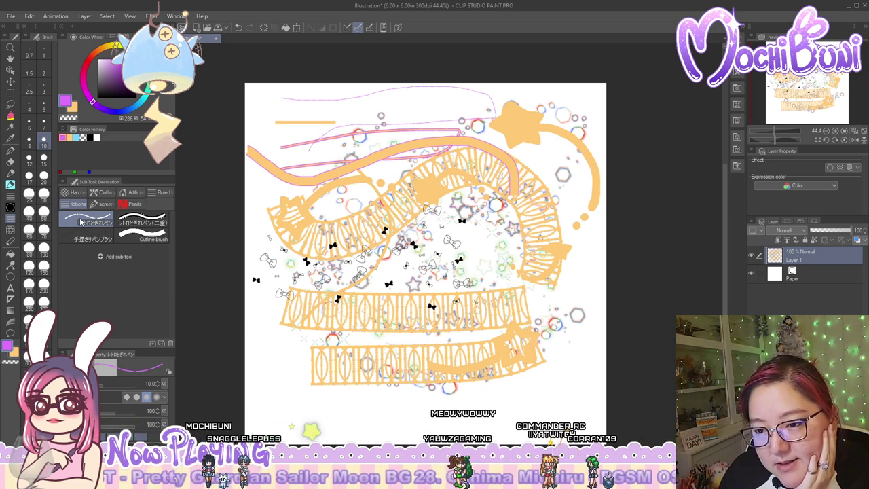
{"action": "left_click", "coordinate": [10, 207]}
{"action": "left_click", "coordinate": [10, 220]}
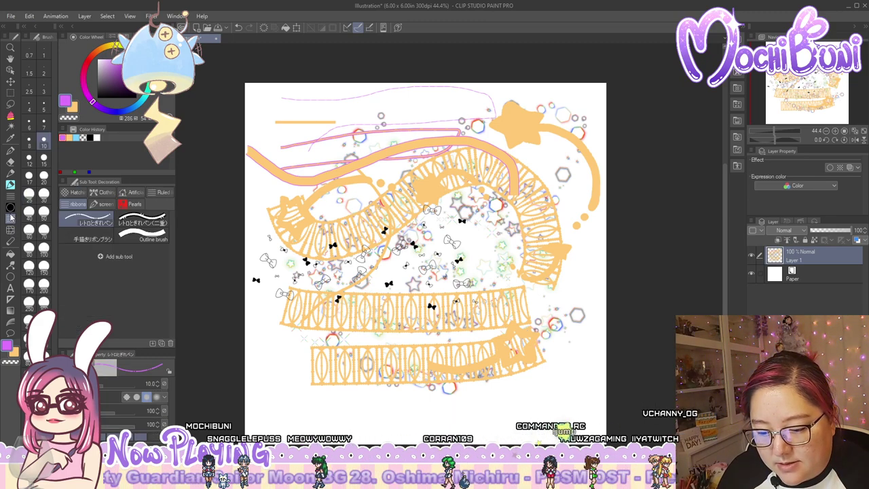
{"action": "left_click_drag", "start_coordinate": [13, 210], "coordinate": [12, 208]}
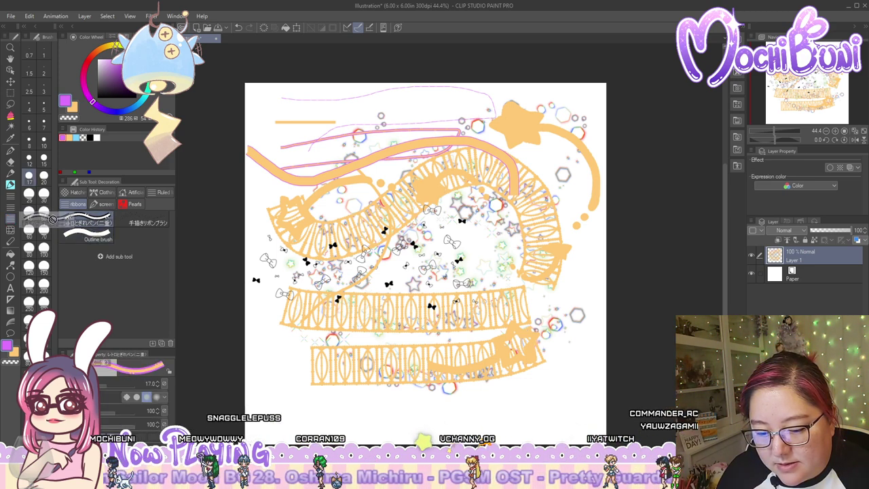
Move レトロとぎれペン(二重) and the Outline brush from the ribbons group to the tool directly above Decoration
{"action": "left_click", "coordinate": [18, 212]}
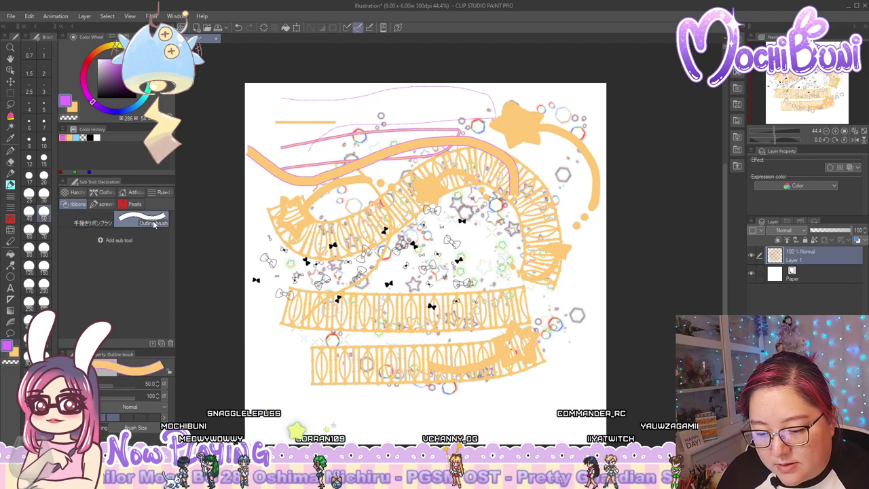
{"action": "left_click", "coordinate": [102, 222]}
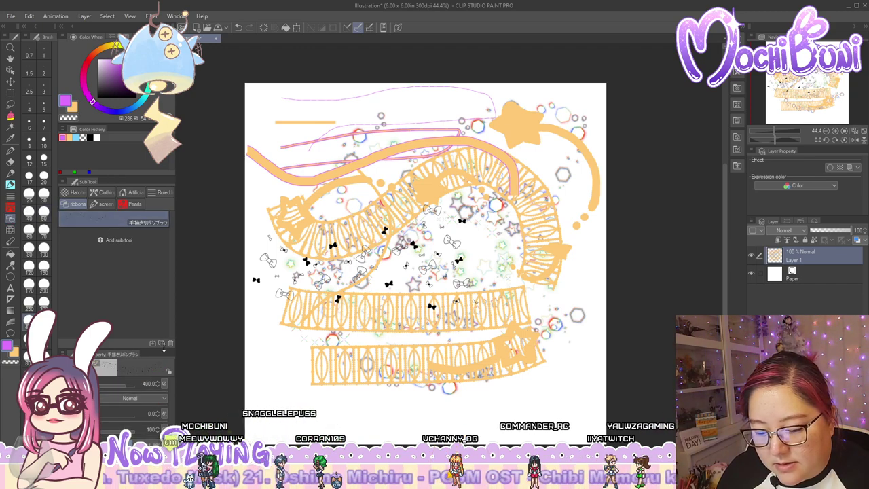
Browse the brushes not yet added to the palette and examine the シンプル装飾43種 decoration set
{"action": "scroll", "coordinate": [434, 303], "scroll_direction": "down", "scroll_amount": 4}
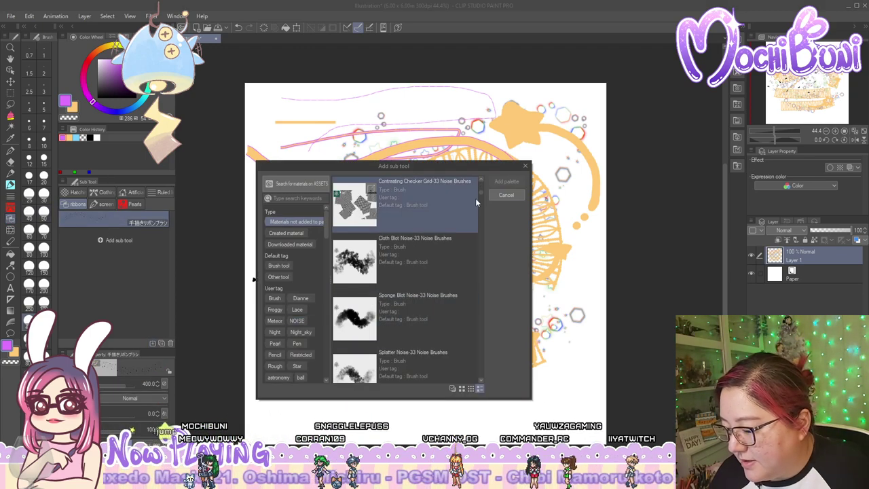
{"action": "left_click_drag", "start_coordinate": [480, 199], "coordinate": [484, 318]}
{"action": "left_click", "coordinate": [431, 335]}
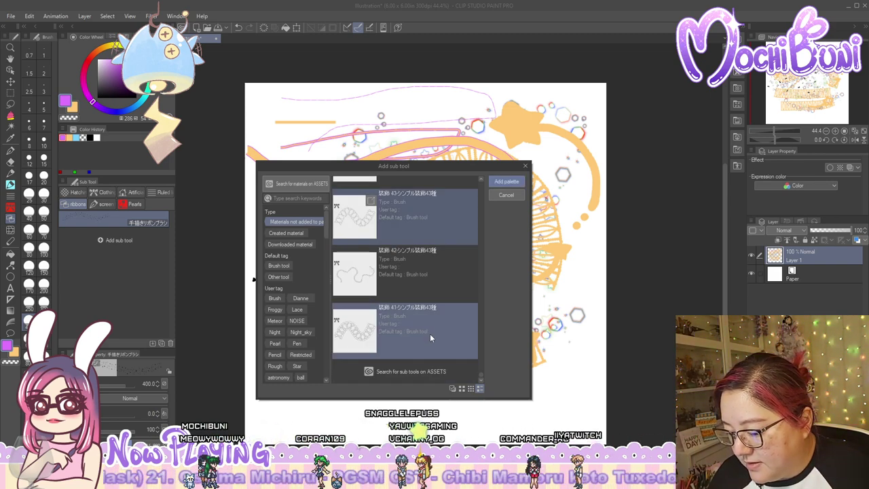
{"action": "scroll", "coordinate": [430, 336], "scroll_direction": "up", "scroll_amount": 5}
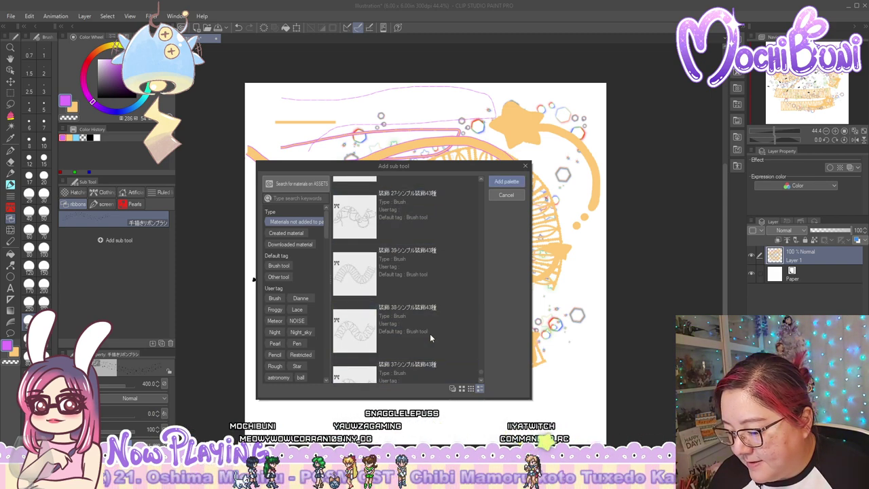
{"action": "scroll", "coordinate": [430, 333], "scroll_direction": "up", "scroll_amount": 4}
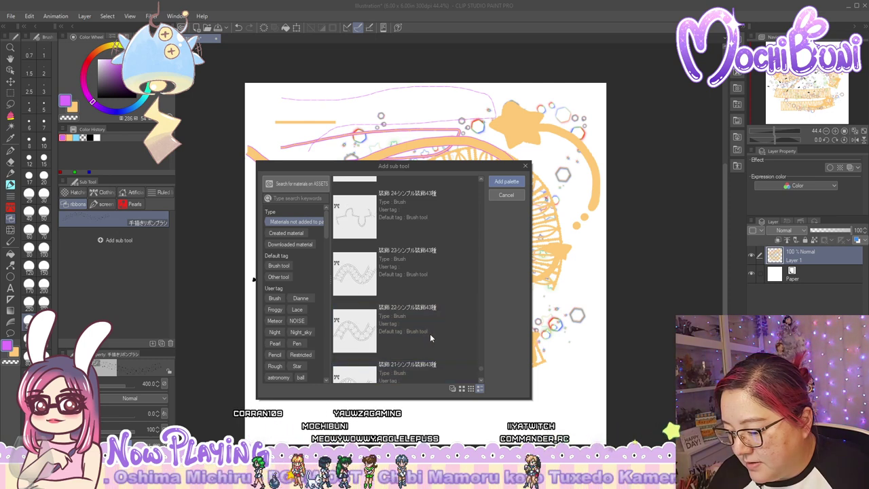
{"action": "scroll", "coordinate": [430, 333], "scroll_direction": "down", "scroll_amount": 3}
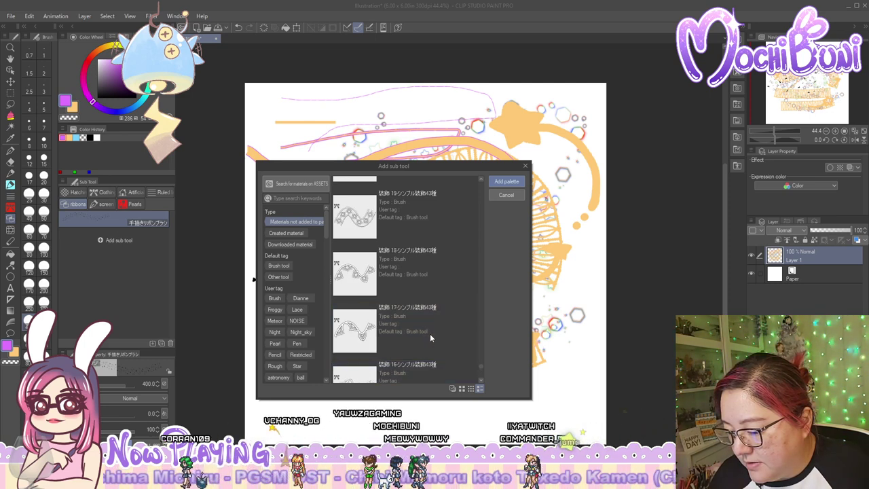
{"action": "scroll", "coordinate": [429, 337], "scroll_direction": "down", "scroll_amount": 4}
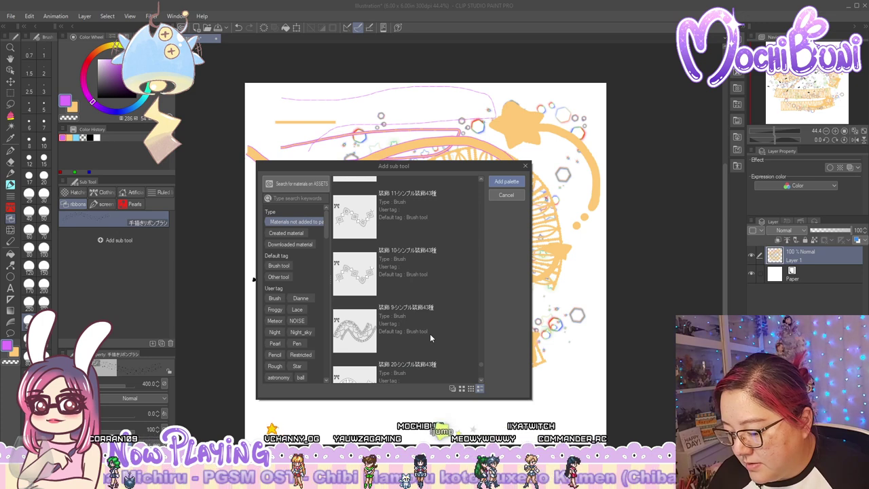
{"action": "scroll", "coordinate": [430, 337], "scroll_direction": "down", "scroll_amount": 4}
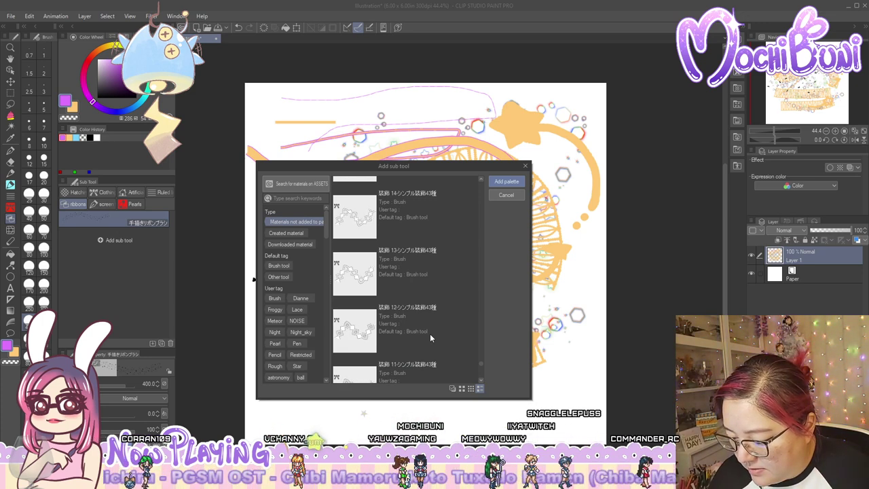
{"action": "scroll", "coordinate": [430, 338], "scroll_direction": "down", "scroll_amount": 4}
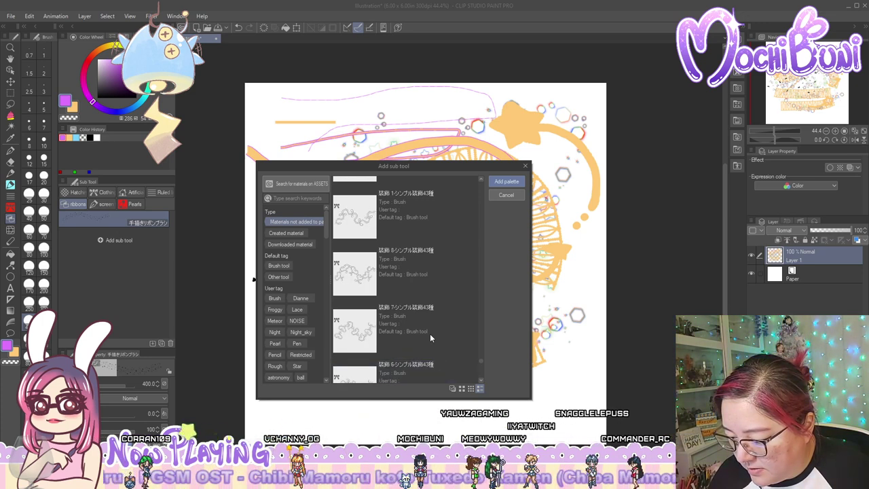
{"action": "scroll", "coordinate": [429, 337], "scroll_direction": "up", "scroll_amount": 1}
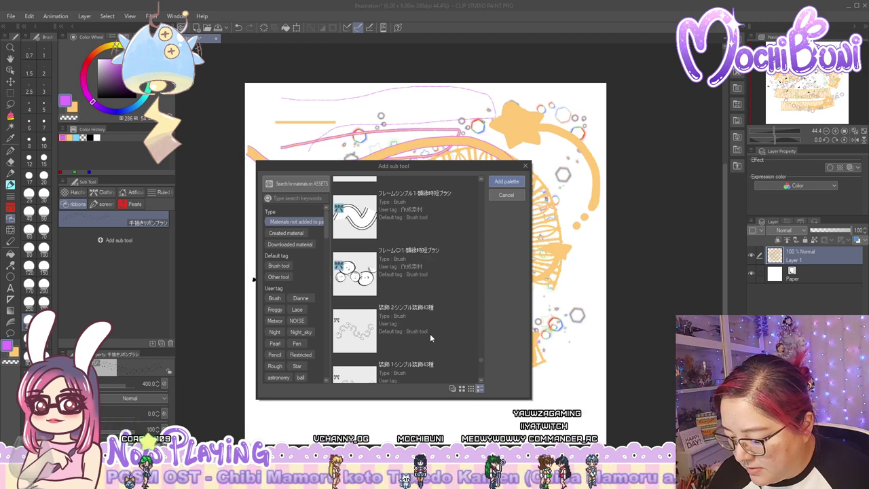
{"action": "scroll", "coordinate": [430, 334], "scroll_direction": "down", "scroll_amount": 1}
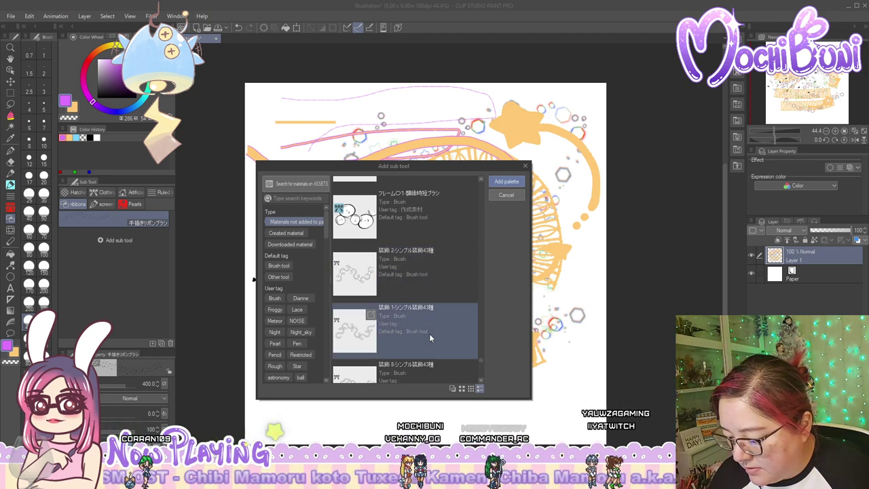
{"action": "scroll", "coordinate": [429, 337], "scroll_direction": "down", "scroll_amount": 2}
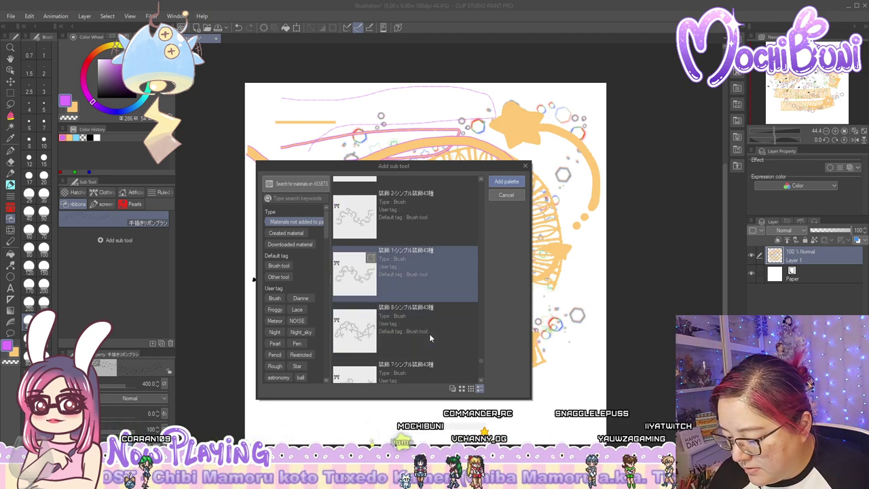
{"action": "scroll", "coordinate": [429, 333], "scroll_direction": "down", "scroll_amount": 5}
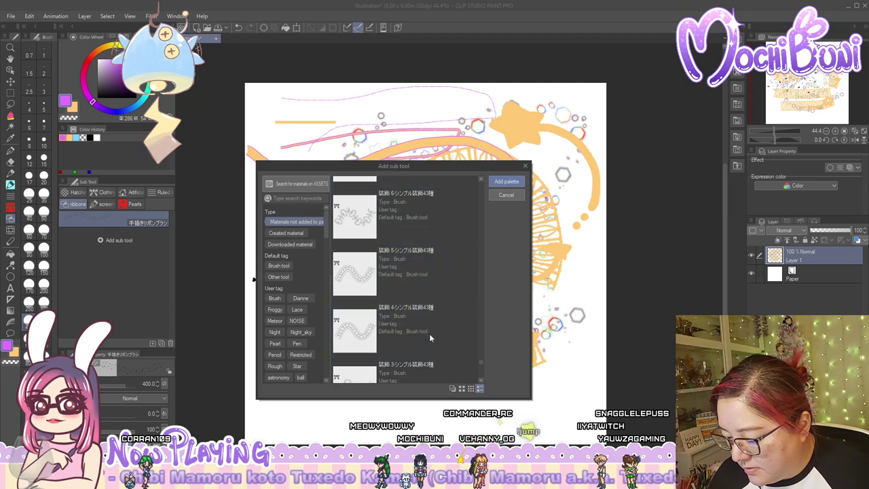
{"action": "scroll", "coordinate": [429, 333], "scroll_direction": "down", "scroll_amount": 4}
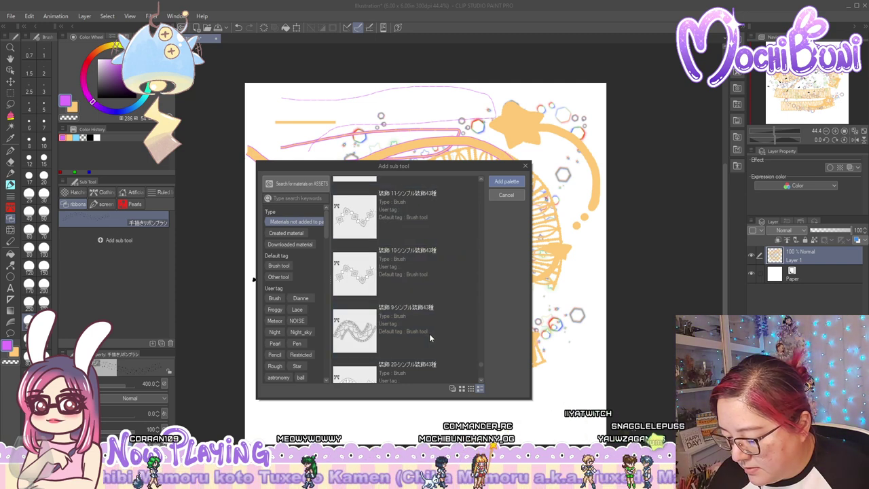
{"action": "scroll", "coordinate": [429, 338], "scroll_direction": "down", "scroll_amount": 3}
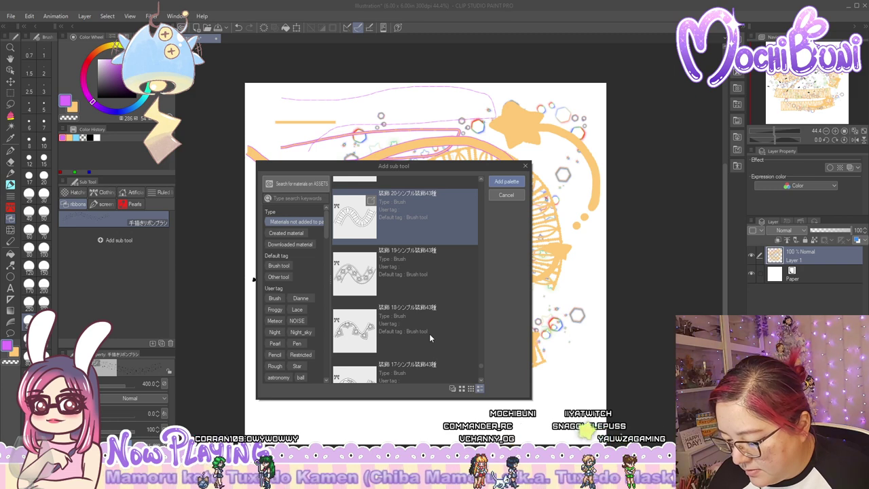
Add the シンプル装飾43種 brushes from 装飾 20 through 装飾 41 at the end of the list to the ribbons group
{"action": "scroll", "coordinate": [429, 338], "scroll_direction": "up", "scroll_amount": 2}
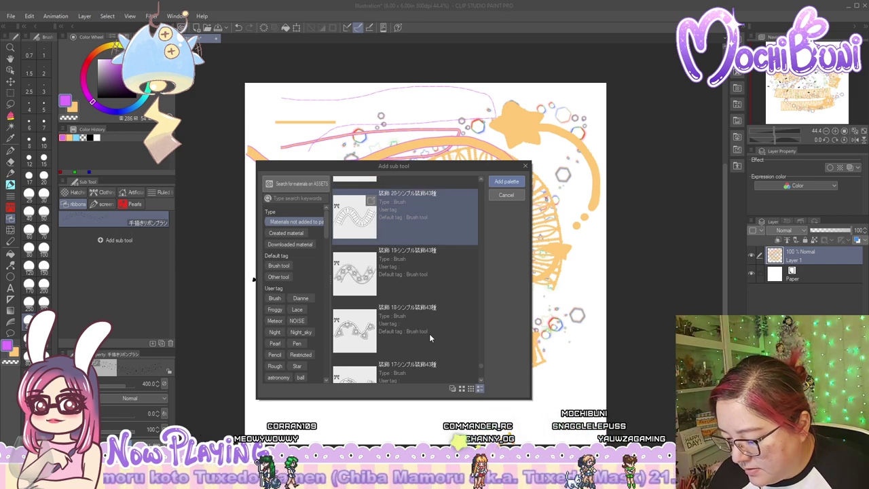
{"action": "scroll", "coordinate": [429, 337], "scroll_direction": "up", "scroll_amount": 1}
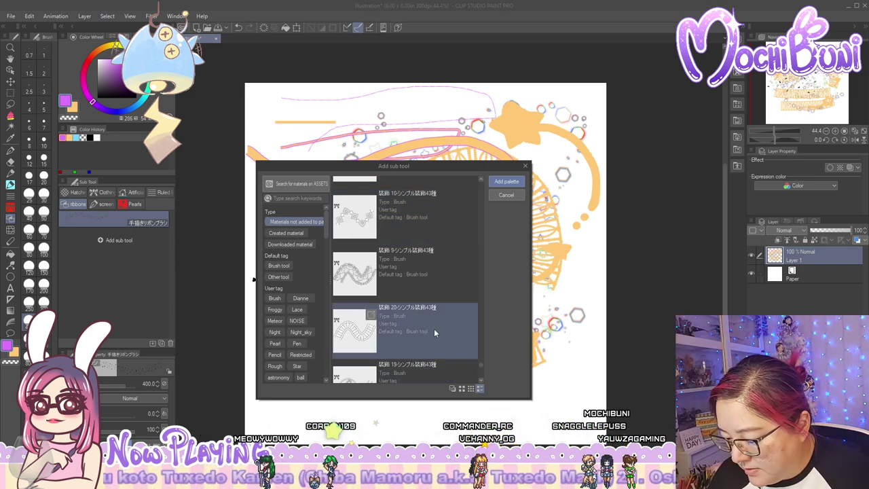
{"action": "scroll", "coordinate": [426, 330], "scroll_direction": "down", "scroll_amount": 5}
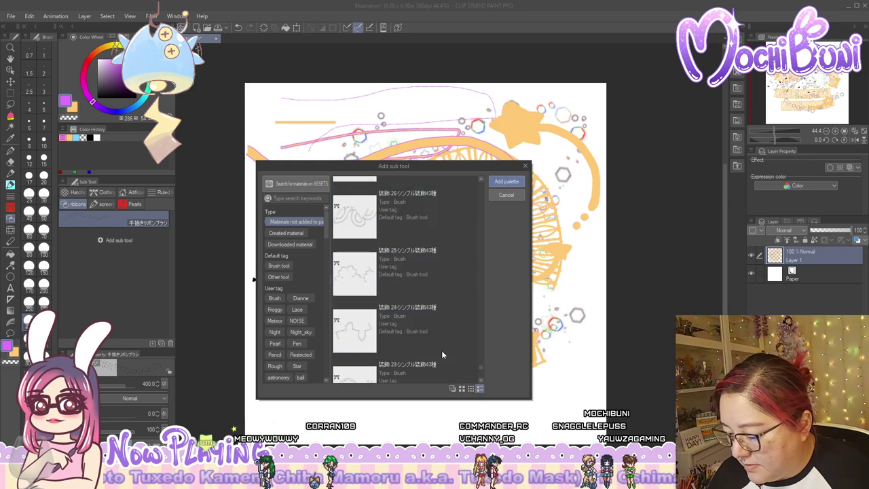
{"action": "scroll", "coordinate": [442, 351], "scroll_direction": "down", "scroll_amount": 1}
{"action": "left_click", "coordinate": [441, 352], "text": "shift"}
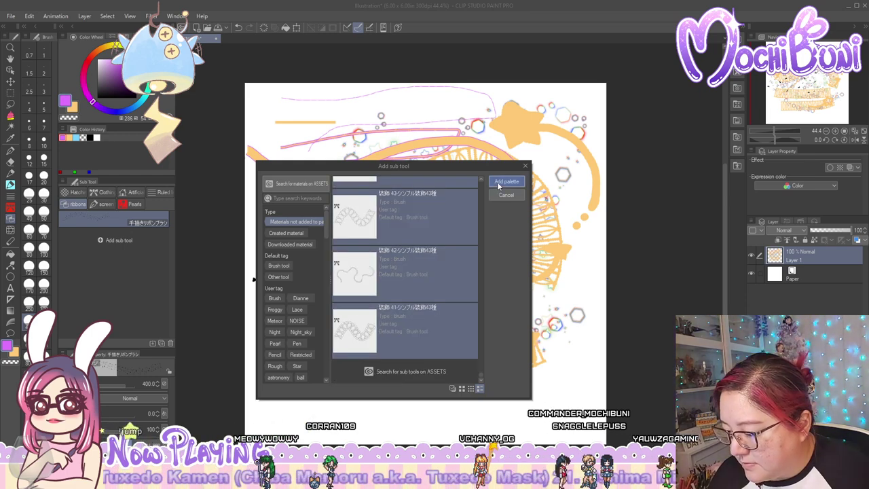
{"action": "left_click", "coordinate": [499, 184]}
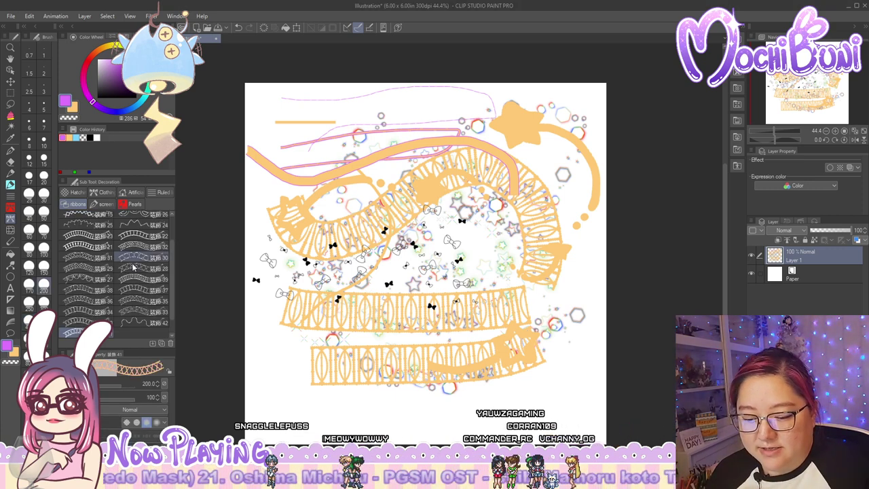
Test the 装飾 28 brush across the canvas and move the 装飾 40 brush from the Pearls group to the ribbons group
{"action": "left_click", "coordinate": [133, 268]}
{"action": "mouse_move", "coordinate": [278, 218]}
{"action": "left_mouse_down"}
{"action": "mouse_move", "coordinate": [397, 250]}
{"action": "mouse_move", "coordinate": [390, 169]}
{"action": "mouse_move", "coordinate": [415, 292]}
{"action": "left_mouse_up"}
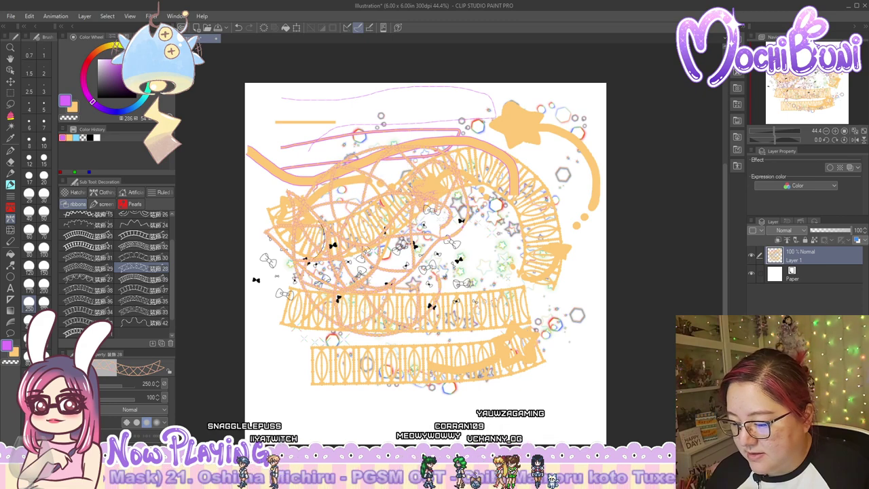
{"action": "left_click", "coordinate": [132, 203]}
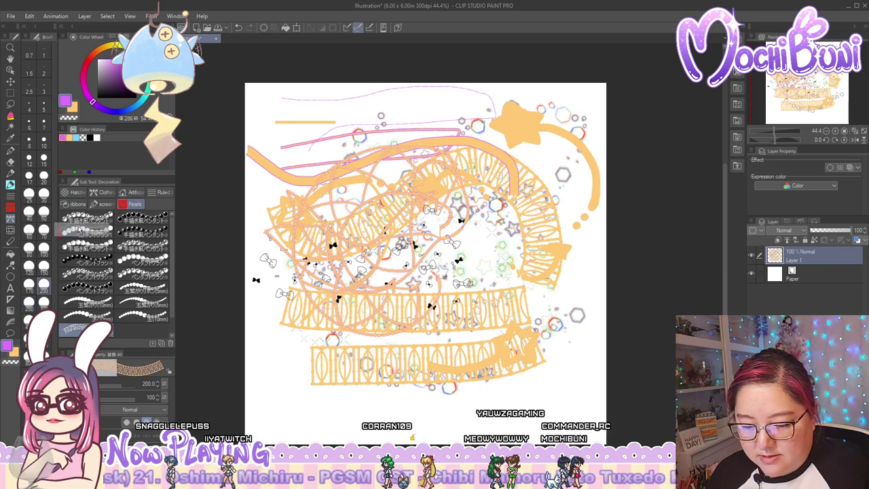
{"action": "left_click", "coordinate": [75, 203]}
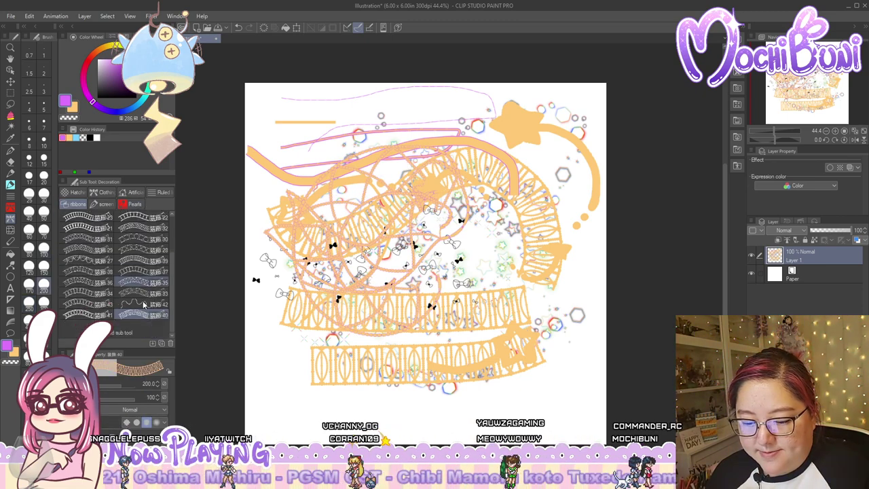
Change the drawing colour to light blue and test the 装飾 40 and 装飾 26 brushes with long curved strokes
{"action": "scroll", "coordinate": [142, 305], "scroll_direction": "up", "scroll_amount": 4}
{"action": "left_click", "coordinate": [76, 137]}
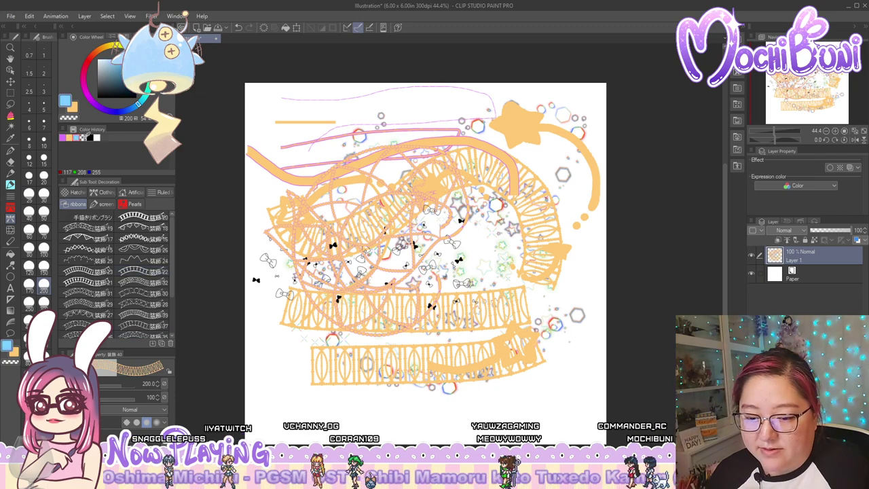
{"action": "left_click_drag", "start_coordinate": [335, 122], "coordinate": [494, 114]}
{"action": "left_click_drag", "start_coordinate": [501, 410], "coordinate": [374, 313]}
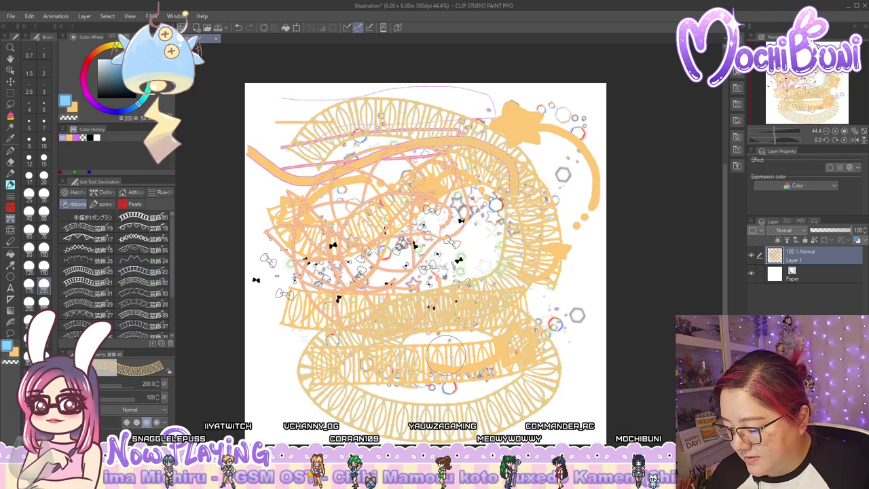
{"action": "mouse_move", "coordinate": [309, 268]}
{"action": "left_mouse_down"}
{"action": "mouse_move", "coordinate": [546, 192]}
{"action": "mouse_move", "coordinate": [513, 273]}
{"action": "mouse_move", "coordinate": [299, 319]}
{"action": "left_mouse_up"}
{"action": "left_click", "coordinate": [154, 253]}
{"action": "mouse_move", "coordinate": [435, 180]}
{"action": "left_mouse_down"}
{"action": "mouse_move", "coordinate": [292, 248]}
{"action": "mouse_move", "coordinate": [455, 258]}
{"action": "mouse_move", "coordinate": [299, 298]}
{"action": "left_mouse_up"}
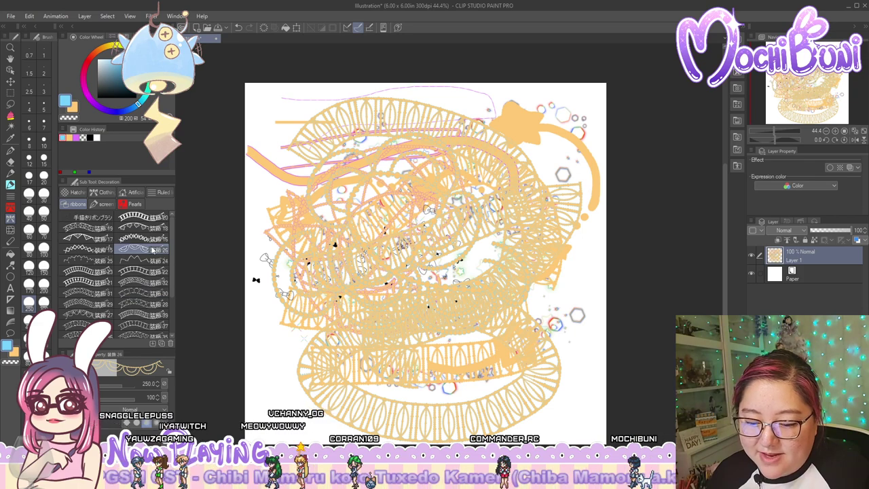
Move the Outline brush, レトロとぎれペン(二重) and レトロとぎれペン from the Ms.Rain Brushes tool to the Decoration tool
{"action": "left_click", "coordinate": [160, 193]}
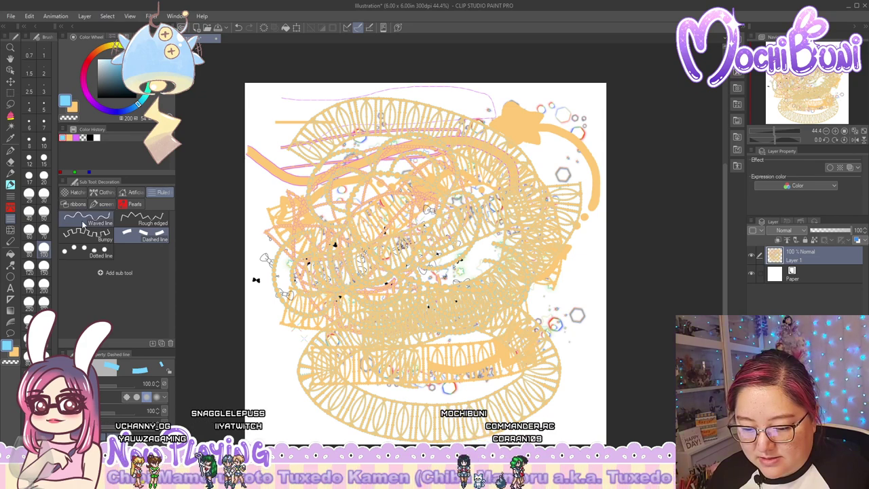
{"action": "left_click", "coordinate": [10, 229]}
{"action": "left_click", "coordinate": [11, 220]}
{"action": "left_click", "coordinate": [11, 210]}
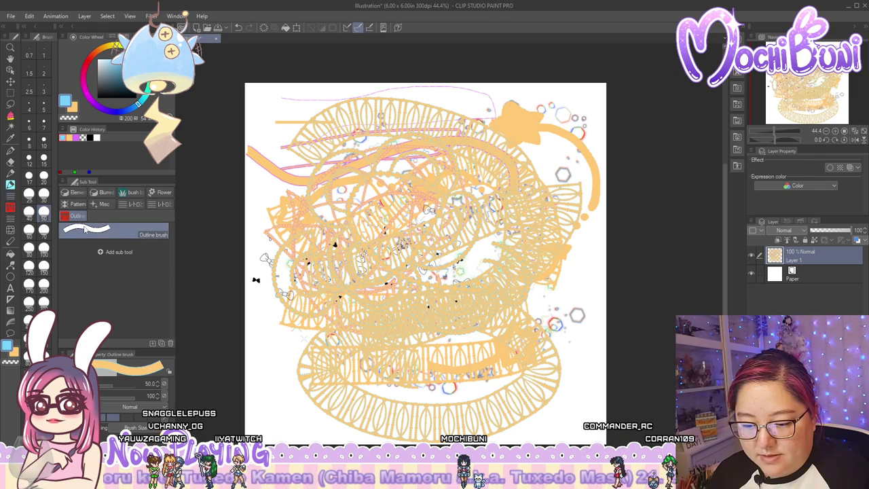
{"action": "left_click_drag", "start_coordinate": [80, 233], "coordinate": [12, 220]}
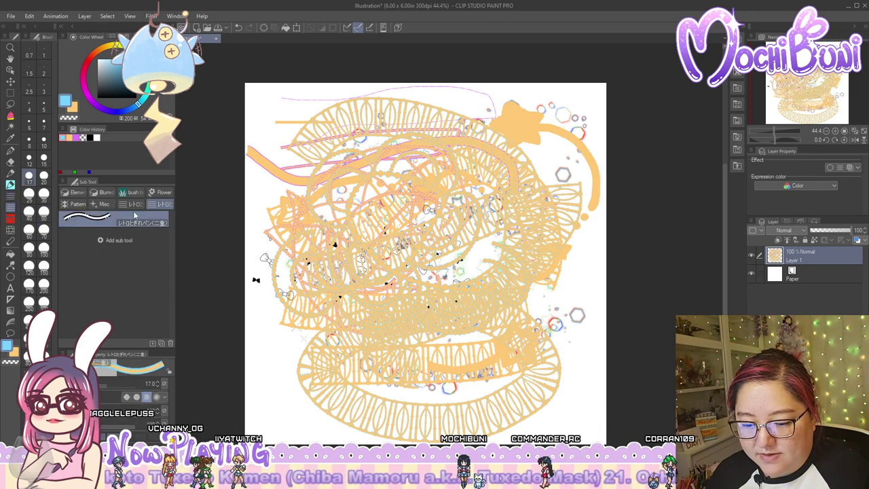
{"action": "left_click_drag", "start_coordinate": [118, 226], "coordinate": [11, 219]}
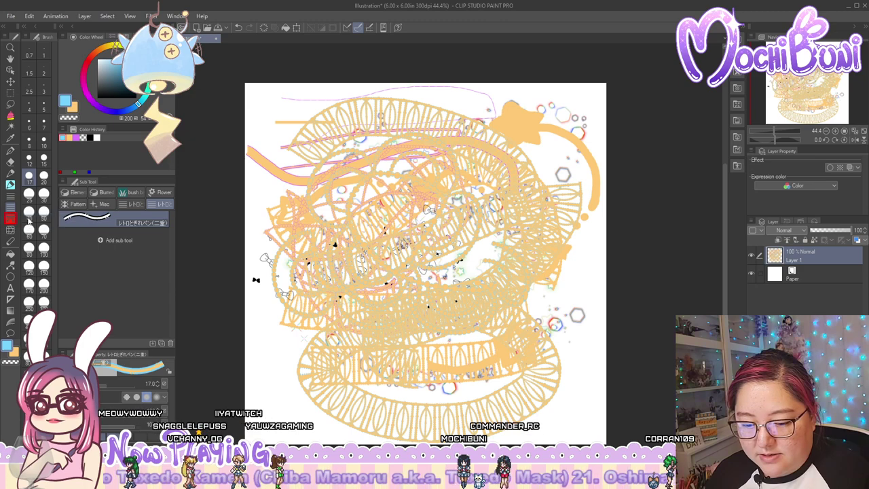
{"action": "left_click", "coordinate": [11, 219]}
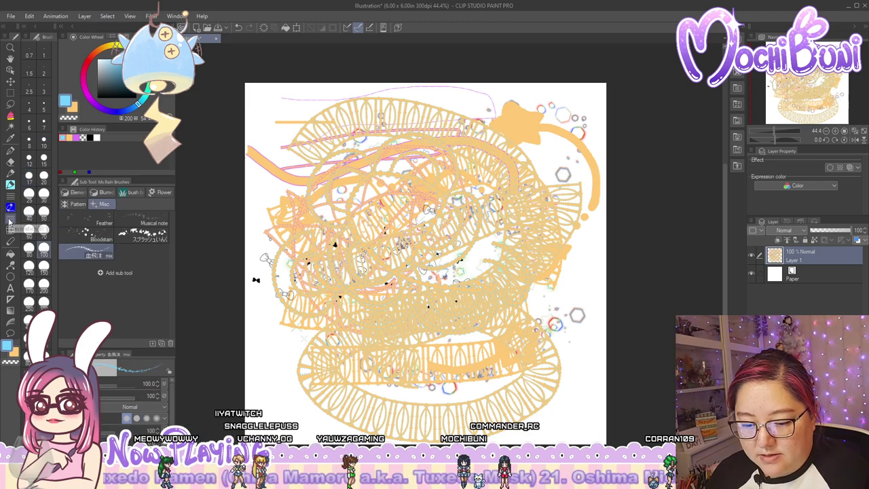
Gather the Outline brush, レトロとぎれペン and レトロとぎれペン(二重) from their separate Decoration groups into the Ruled group
{"action": "left_click", "coordinate": [10, 221]}
{"action": "left_click", "coordinate": [164, 204]}
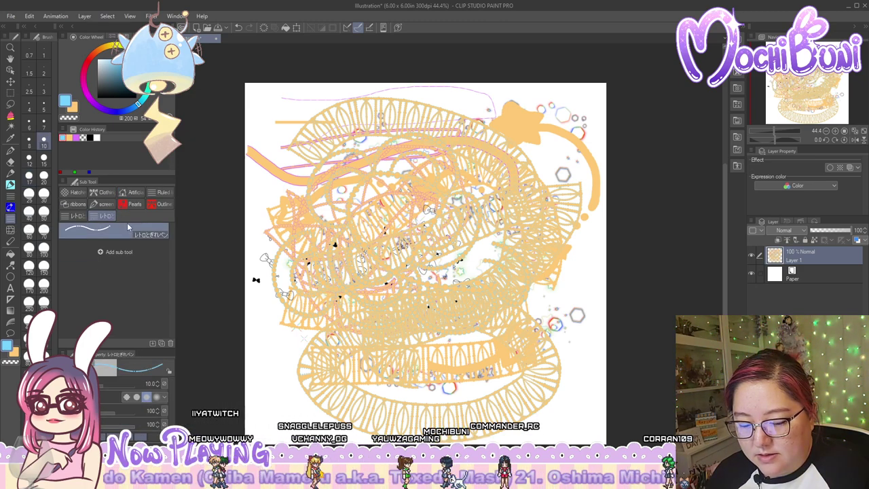
{"action": "left_click_drag", "start_coordinate": [119, 233], "coordinate": [165, 193]}
{"action": "left_click", "coordinate": [162, 205]}
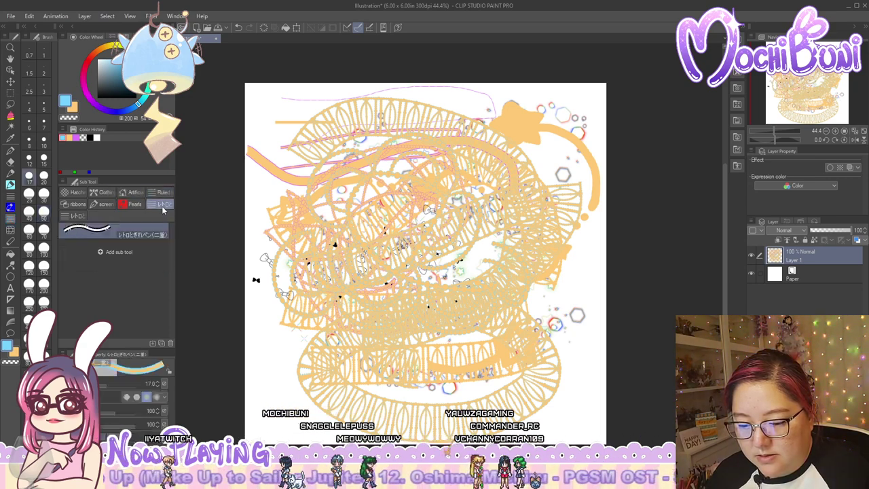
{"action": "left_click_drag", "start_coordinate": [87, 231], "coordinate": [166, 197]}
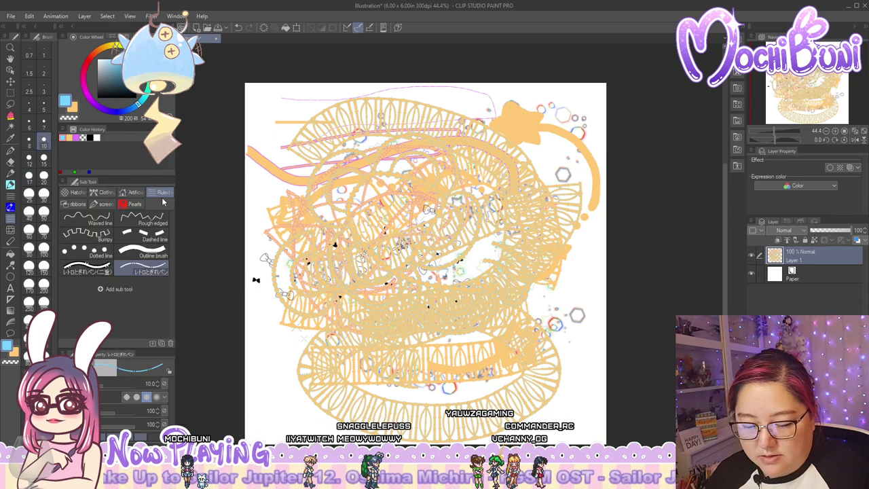
Move the artificial and Ruled brush groups from the Decoration tool to the Ms.Rain Brushes tool
{"action": "left_click", "coordinate": [131, 194]}
{"action": "left_click", "coordinate": [157, 194]}
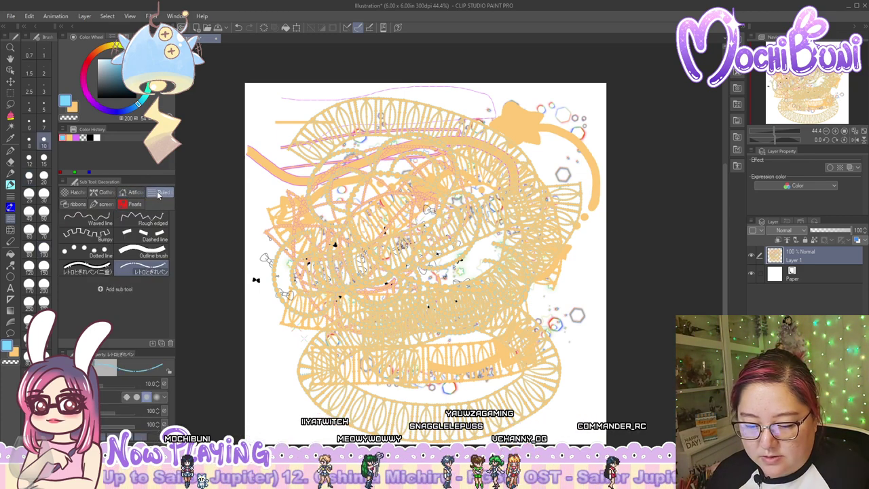
{"action": "left_click", "coordinate": [131, 194]}
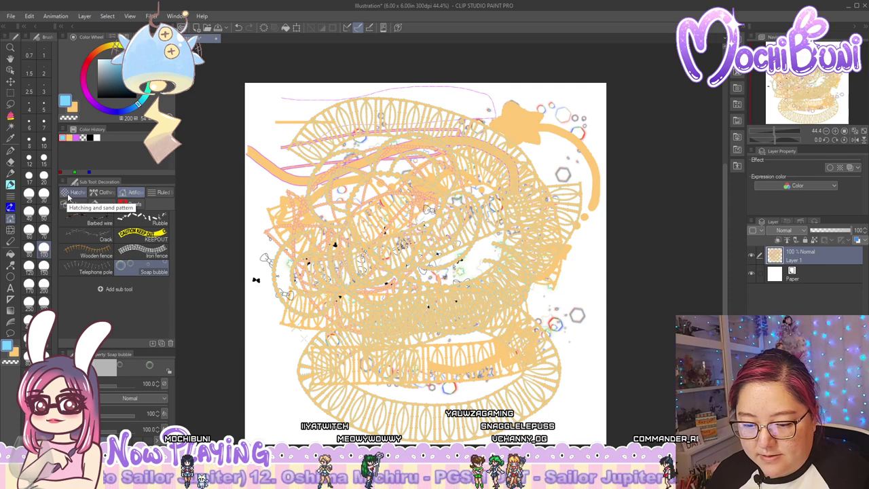
{"action": "left_click", "coordinate": [72, 194]}
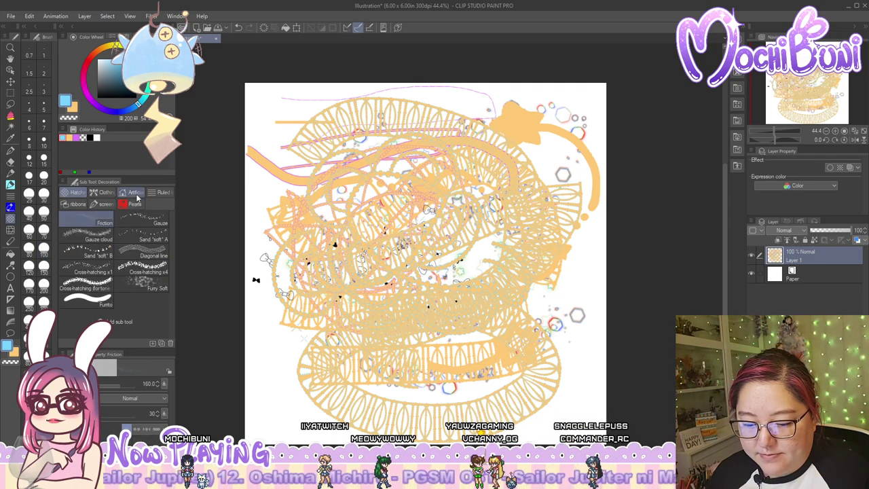
{"action": "left_click", "coordinate": [137, 196]}
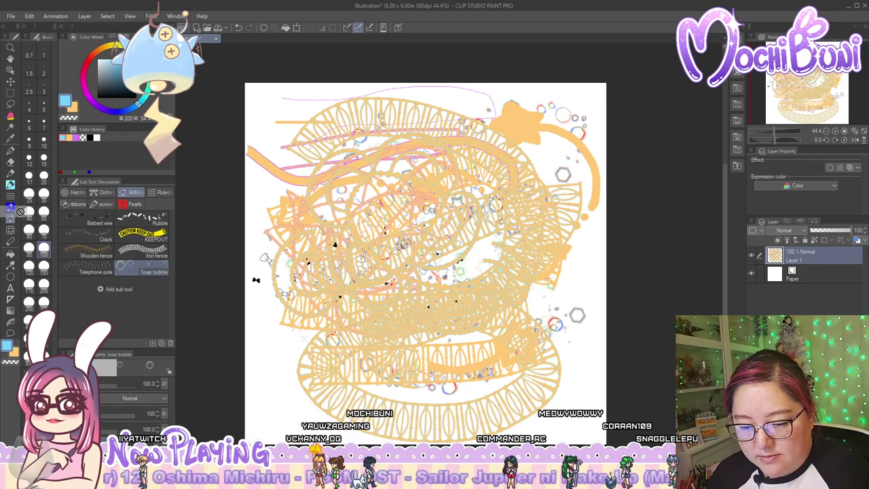
{"action": "left_click", "coordinate": [144, 197]}
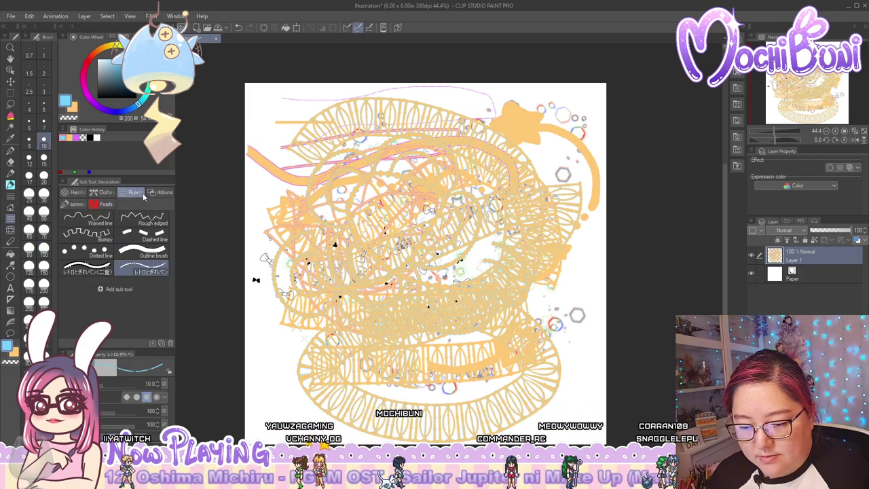
{"action": "left_click", "coordinate": [12, 210]}
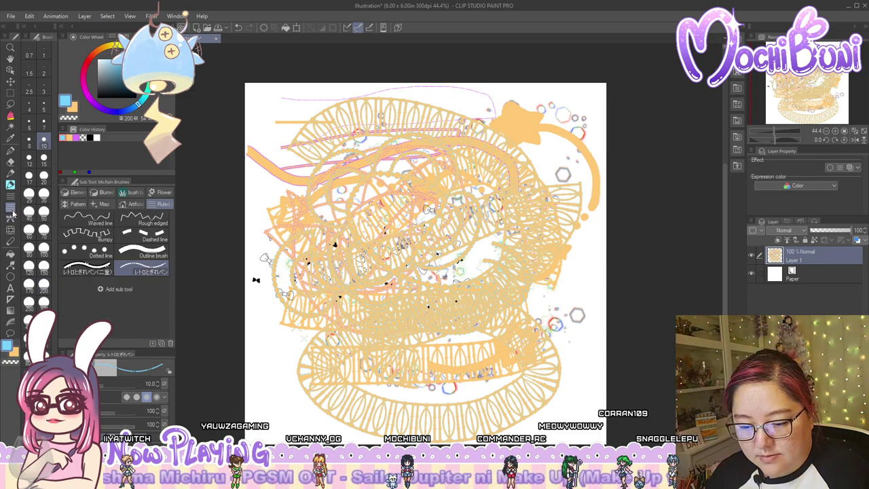
{"action": "left_click", "coordinate": [106, 209]}
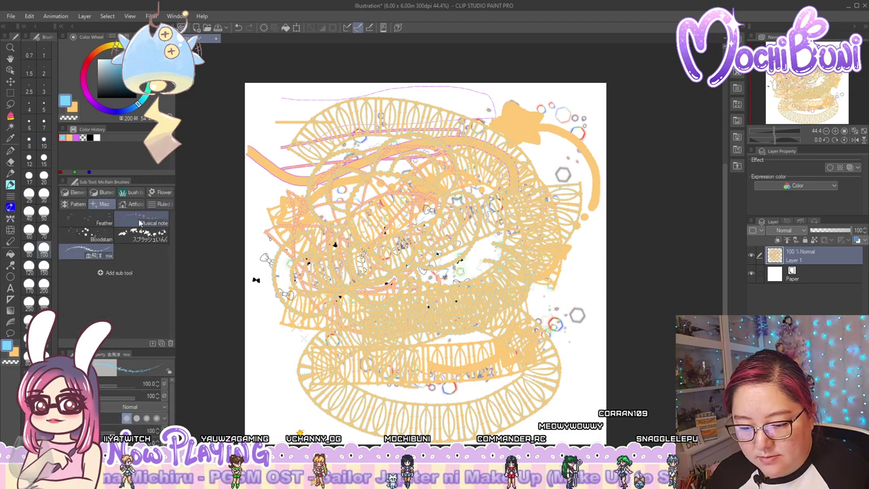
Open the list of not-yet-added brushes for Decoration's ribbons group and look through the シンプル装飾43種 entries at its end
{"action": "left_click", "coordinate": [11, 219]}
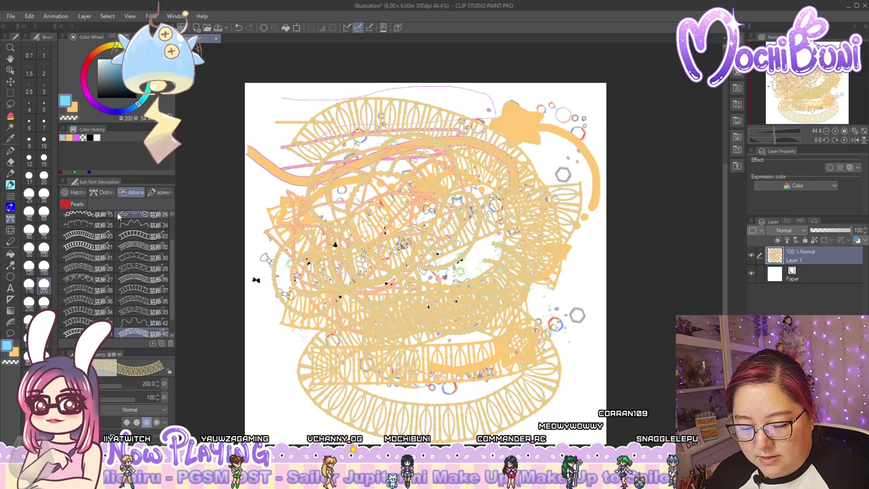
{"action": "scroll", "coordinate": [142, 289], "scroll_direction": "down", "scroll_amount": 1}
{"action": "left_click", "coordinate": [153, 343]}
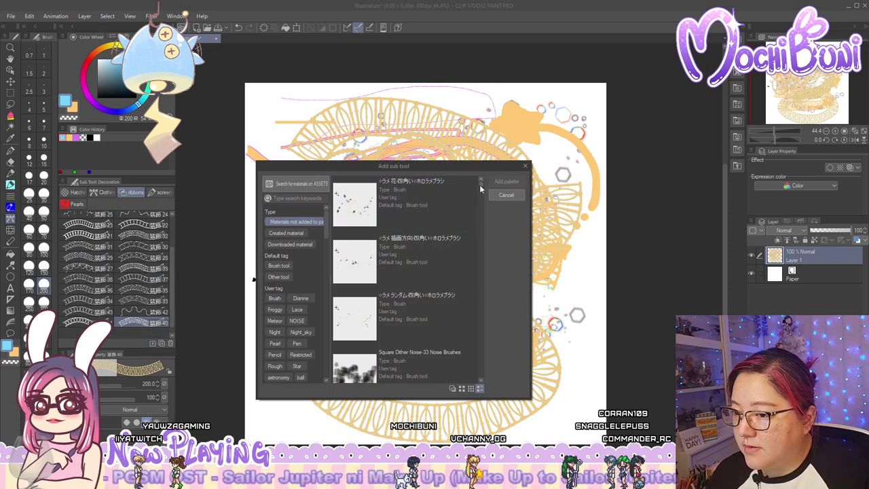
{"action": "scroll", "coordinate": [407, 285], "scroll_direction": "down", "scroll_amount": 10}
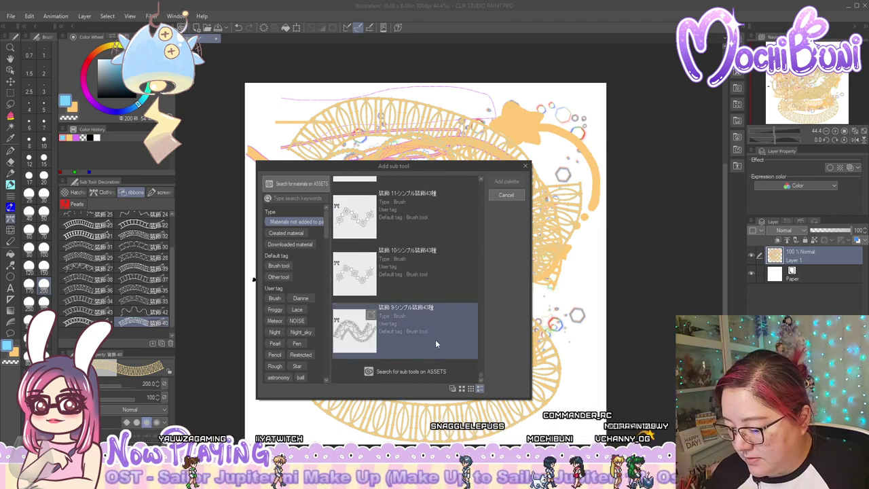
{"action": "left_click", "coordinate": [436, 340]}
{"action": "scroll", "coordinate": [433, 337], "scroll_direction": "up", "scroll_amount": 3}
{"action": "scroll", "coordinate": [433, 338], "scroll_direction": "up", "scroll_amount": 3}
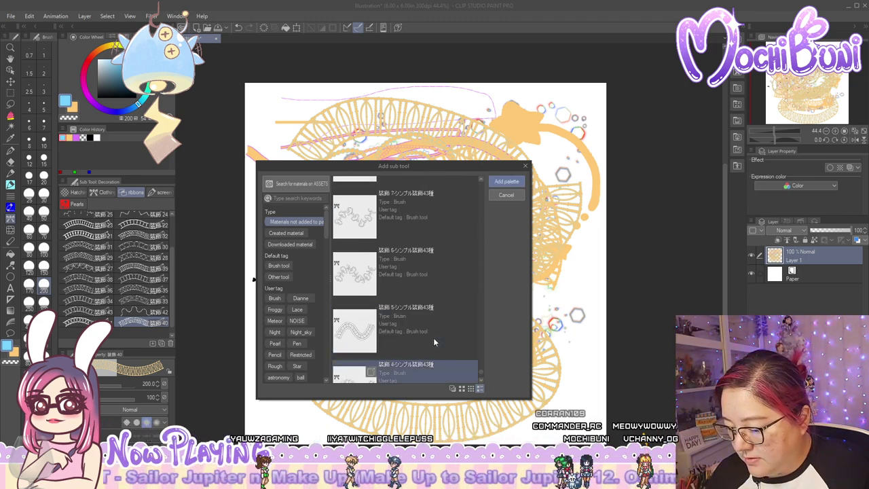
{"action": "scroll", "coordinate": [433, 337], "scroll_direction": "up", "scroll_amount": 1}
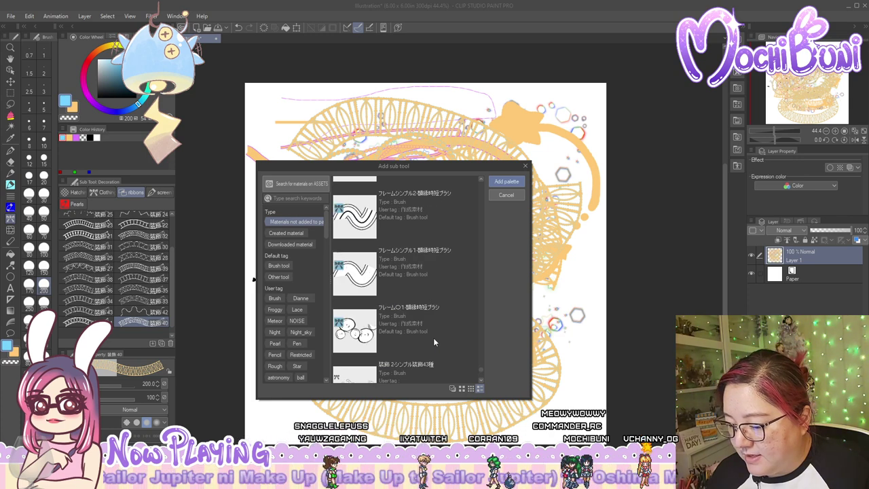
{"action": "scroll", "coordinate": [433, 337], "scroll_direction": "down", "scroll_amount": 1}
Add the シンプル装飾43種 brushes from 装飾 2 through 装飾 9 in the list to the ribbons group
{"action": "left_click", "coordinate": [433, 338]}
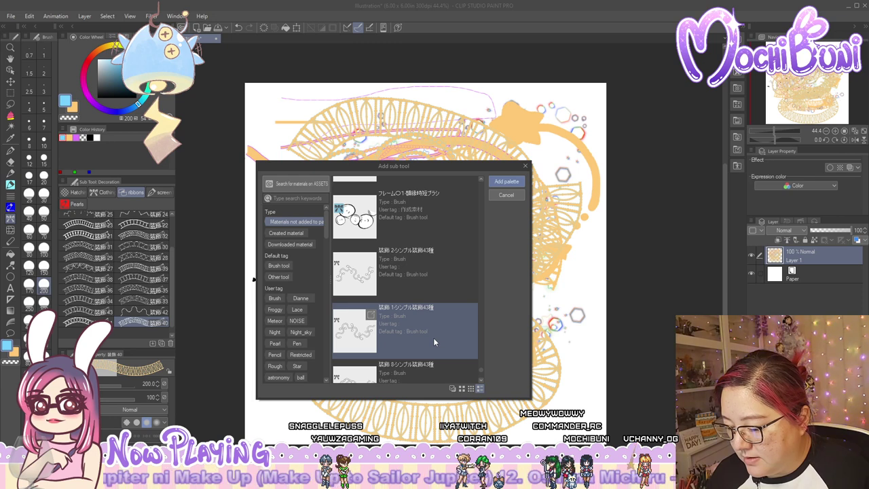
{"action": "scroll", "coordinate": [434, 342], "scroll_direction": "up", "scroll_amount": 4}
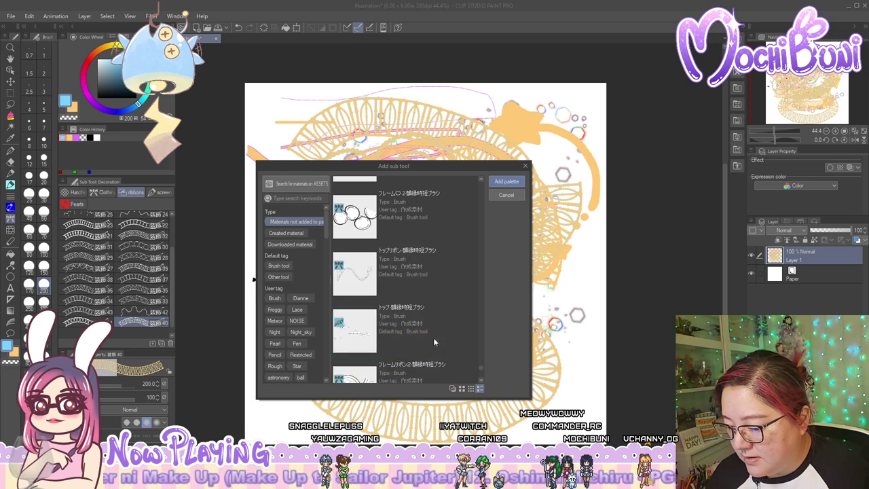
{"action": "scroll", "coordinate": [433, 341], "scroll_direction": "down", "scroll_amount": 4}
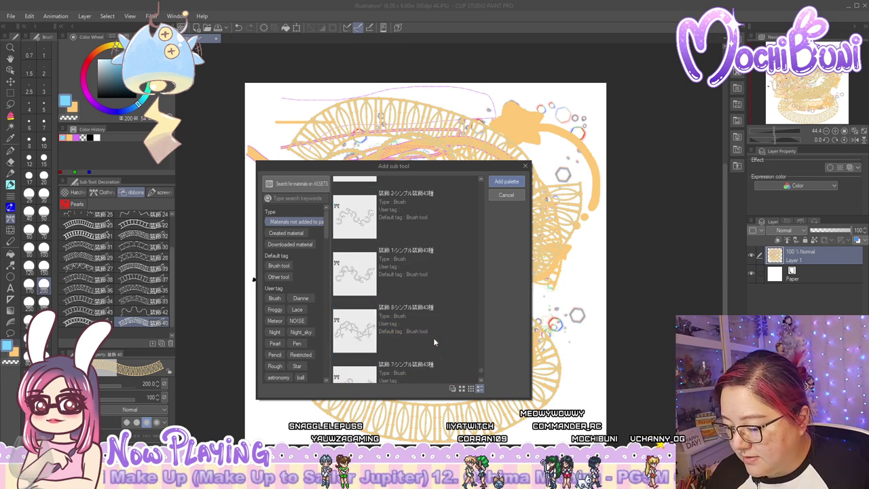
{"action": "scroll", "coordinate": [433, 341], "scroll_direction": "down", "scroll_amount": 3}
{"action": "left_click", "coordinate": [433, 341]}
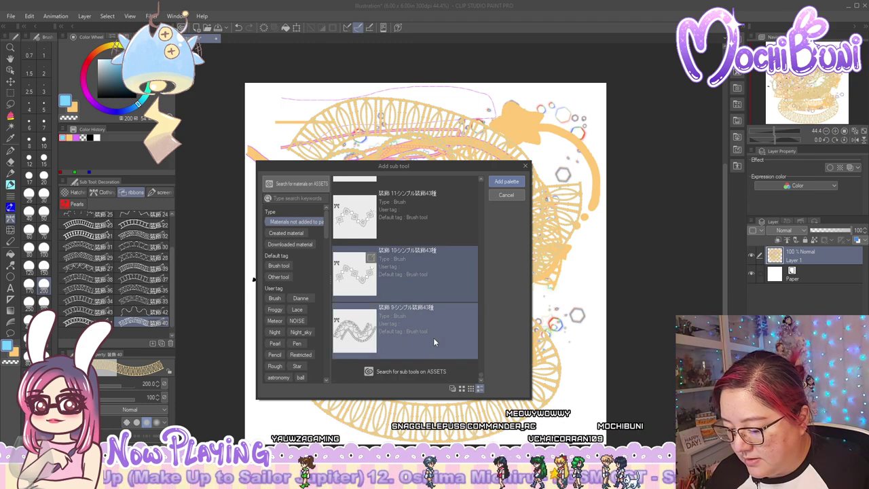
{"action": "scroll", "coordinate": [435, 341], "scroll_direction": "up", "scroll_amount": 6}
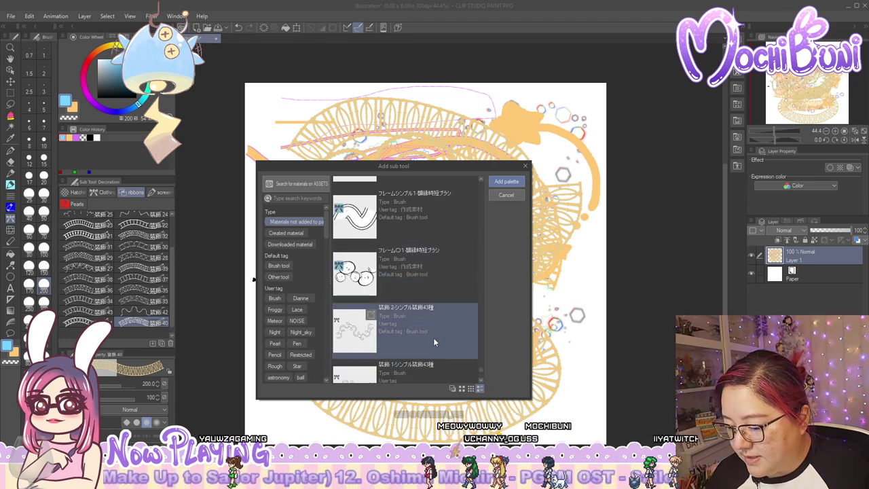
{"action": "left_click", "coordinate": [426, 340], "text": "shift"}
{"action": "left_click", "coordinate": [427, 339]}
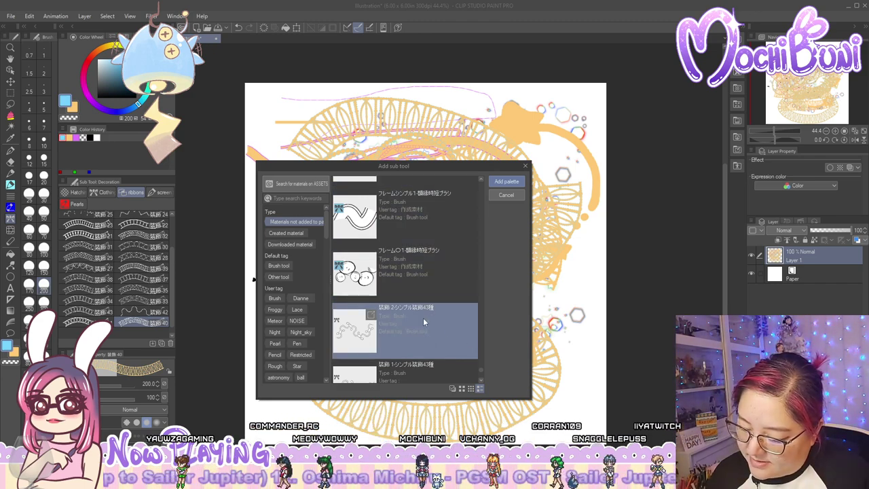
{"action": "scroll", "coordinate": [423, 324], "scroll_direction": "up", "scroll_amount": 3}
{"action": "left_click", "coordinate": [423, 318], "text": "shift"}
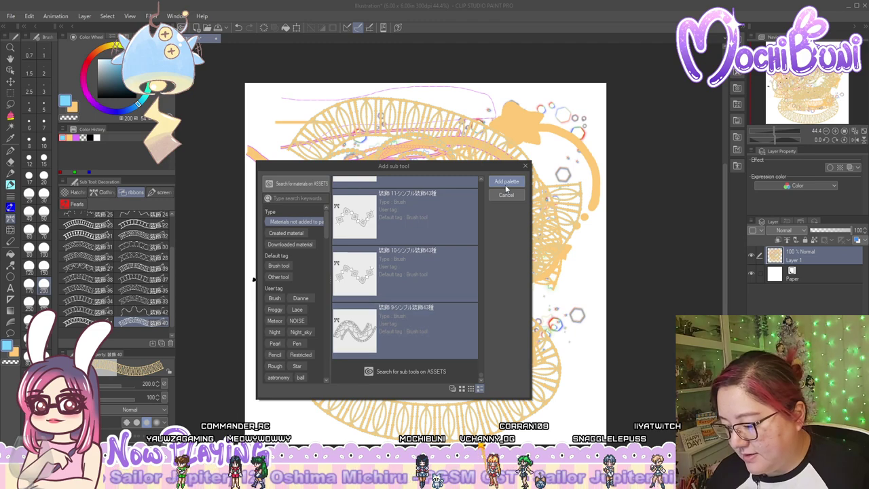
{"action": "left_click", "coordinate": [506, 181]}
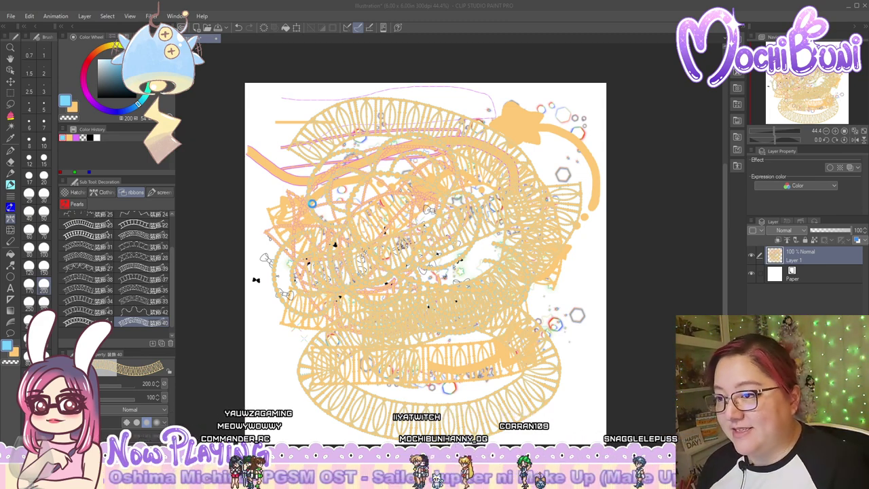
Choose the 装飾 9 brush, delete the scribbled Layer 1 and create an empty raster layer in its place
{"action": "scroll", "coordinate": [115, 271], "scroll_direction": "down", "scroll_amount": 3}
{"action": "left_click", "coordinate": [142, 333]}
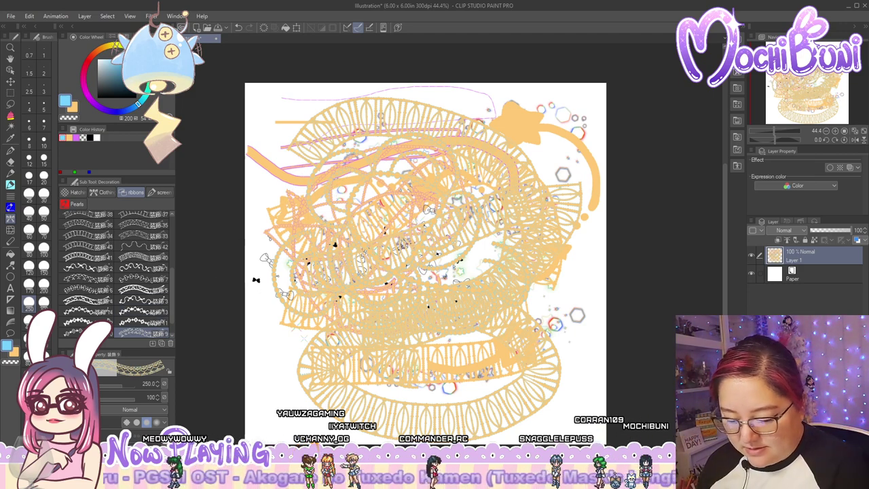
{"action": "key", "text": "Delete"}
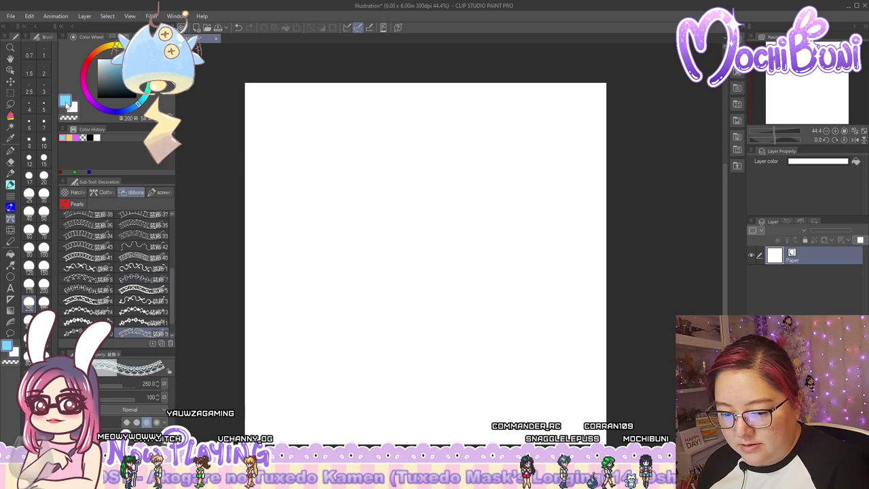
{"action": "key", "text": "ctrl+shift+n"}
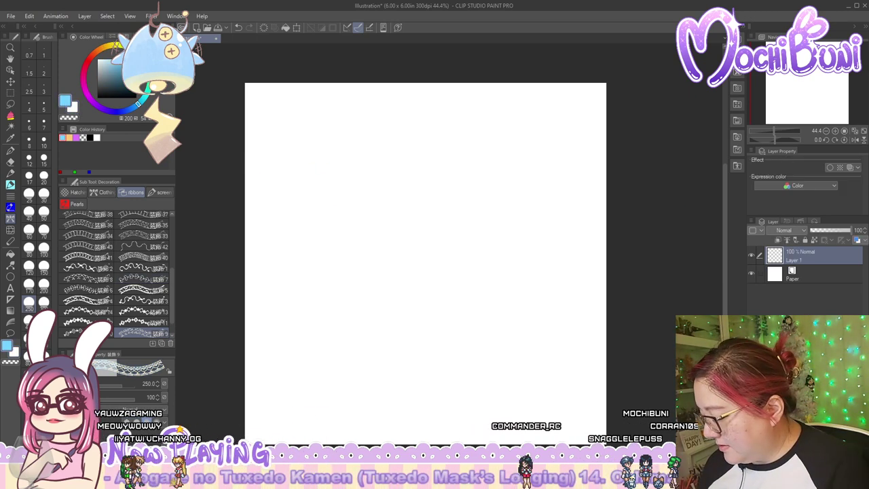
Test the 装飾 9 brush in light blue with one long winding stroke and several shorter curves across the canvas
{"action": "mouse_move", "coordinate": [319, 225]}
{"action": "left_mouse_down"}
{"action": "mouse_move", "coordinate": [335, 250]}
{"action": "mouse_move", "coordinate": [461, 233]}
{"action": "mouse_move", "coordinate": [558, 187]}
{"action": "mouse_move", "coordinate": [552, 319]}
{"action": "mouse_move", "coordinate": [399, 315]}
{"action": "mouse_move", "coordinate": [284, 347]}
{"action": "mouse_move", "coordinate": [347, 397]}
{"action": "mouse_move", "coordinate": [458, 376]}
{"action": "mouse_move", "coordinate": [407, 368]}
{"action": "mouse_move", "coordinate": [402, 395]}
{"action": "left_mouse_up"}
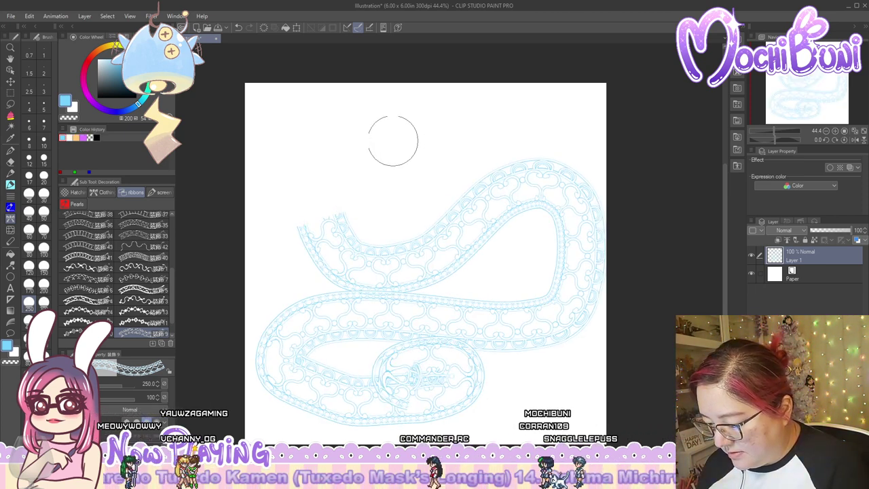
{"action": "left_click_drag", "start_coordinate": [390, 144], "coordinate": [361, 231]}
{"action": "mouse_move", "coordinate": [456, 132]}
{"action": "left_mouse_down"}
{"action": "mouse_move", "coordinate": [449, 179]}
{"action": "mouse_move", "coordinate": [384, 265]}
{"action": "left_mouse_up"}
{"action": "mouse_move", "coordinate": [533, 133]}
{"action": "left_mouse_down"}
{"action": "mouse_move", "coordinate": [521, 222]}
{"action": "mouse_move", "coordinate": [412, 331]}
{"action": "left_mouse_up"}
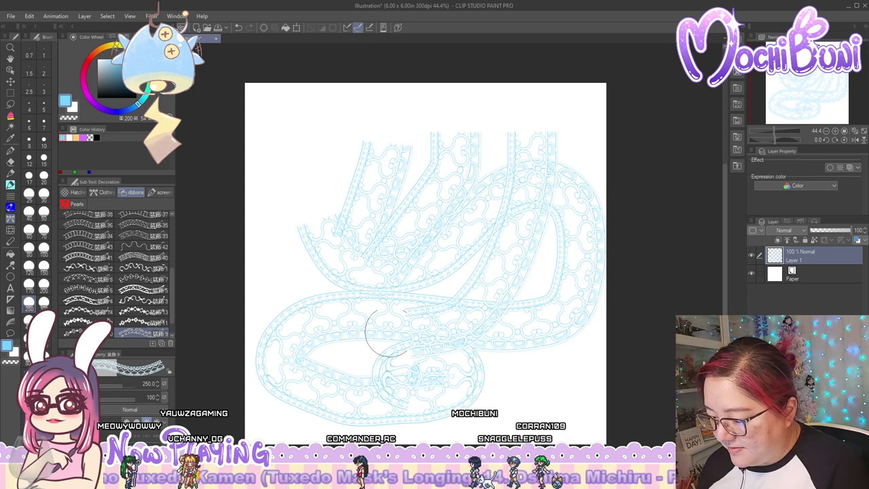
{"action": "mouse_move", "coordinate": [574, 340]}
{"action": "left_mouse_down"}
{"action": "mouse_move", "coordinate": [378, 369]}
{"action": "mouse_move", "coordinate": [330, 363]}
{"action": "left_mouse_up"}
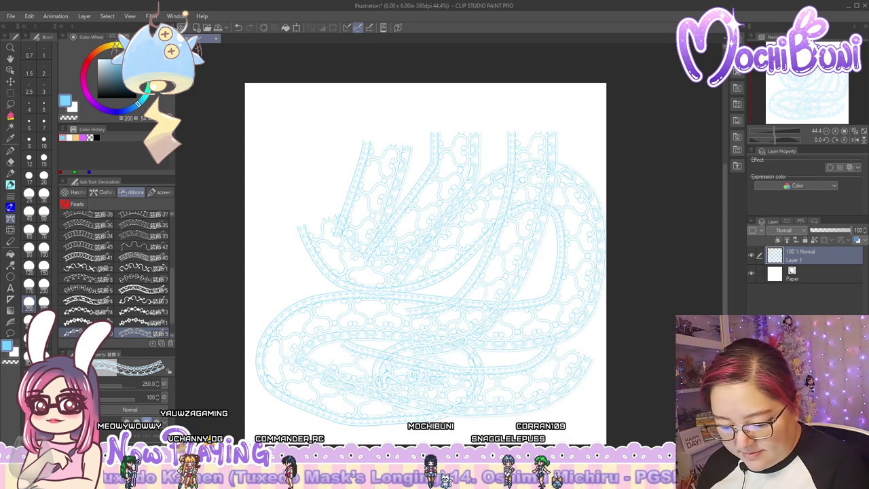
Test the 装飾 12 brush with two horizontal strokes near the canvas top and the 装飾 11 brush with a curved stroke below
{"action": "left_click", "coordinate": [88, 321]}
{"action": "mouse_move", "coordinate": [312, 130]}
{"action": "left_mouse_down"}
{"action": "mouse_move", "coordinate": [437, 113]}
{"action": "mouse_move", "coordinate": [574, 129]}
{"action": "left_mouse_up"}
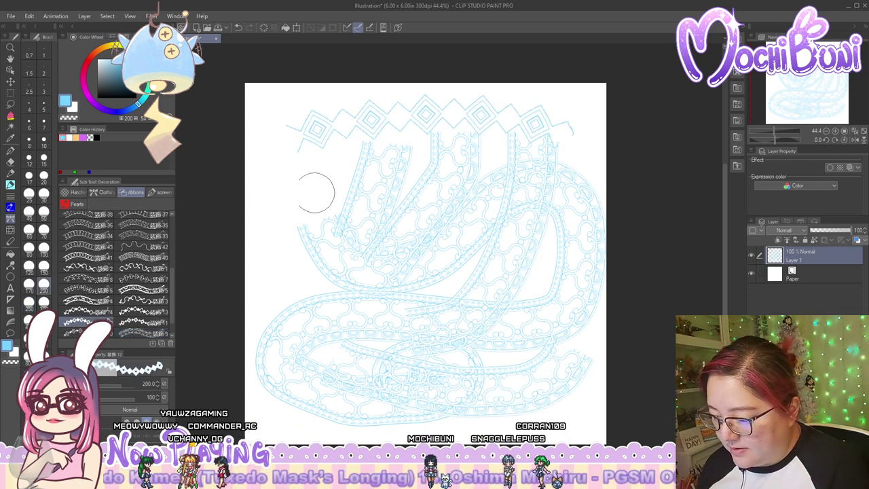
{"action": "mouse_move", "coordinate": [314, 190]}
{"action": "left_mouse_down"}
{"action": "mouse_move", "coordinate": [386, 180]}
{"action": "mouse_move", "coordinate": [573, 184]}
{"action": "left_mouse_up"}
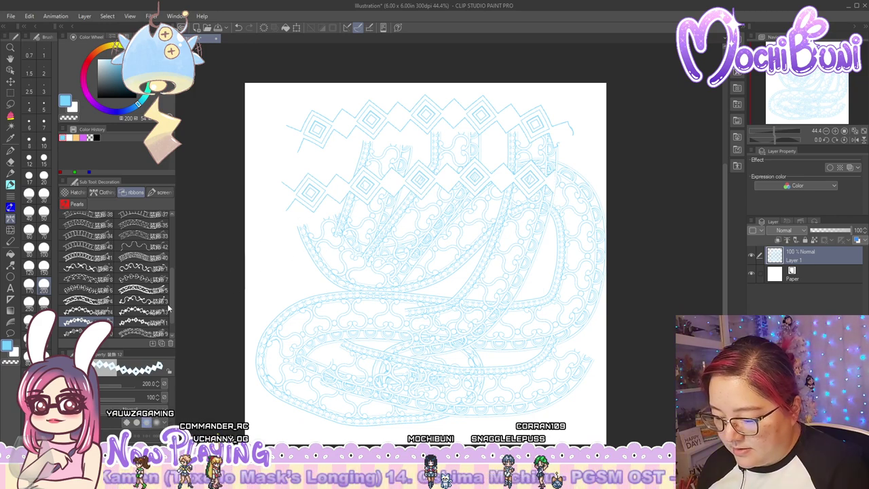
{"action": "left_click", "coordinate": [125, 325]}
{"action": "mouse_move", "coordinate": [268, 218]}
{"action": "left_mouse_down"}
{"action": "mouse_move", "coordinate": [319, 279]}
{"action": "mouse_move", "coordinate": [397, 330]}
{"action": "left_mouse_up"}
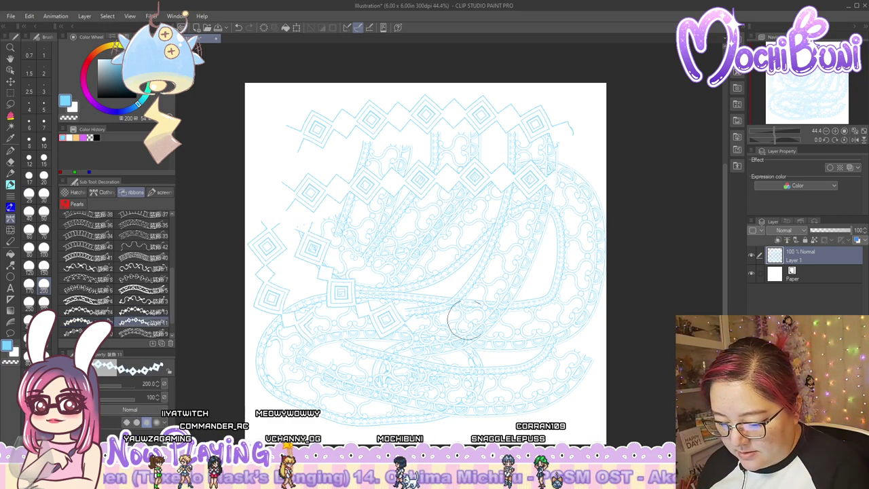
Test the 装飾 3, 装飾 2 and 装飾 7 brushes with winding strokes across the canvas
{"action": "left_click", "coordinate": [130, 302]}
{"action": "mouse_move", "coordinate": [265, 178]}
{"action": "left_mouse_down"}
{"action": "mouse_move", "coordinate": [370, 124]}
{"action": "mouse_move", "coordinate": [531, 150]}
{"action": "mouse_move", "coordinate": [319, 204]}
{"action": "left_mouse_up"}
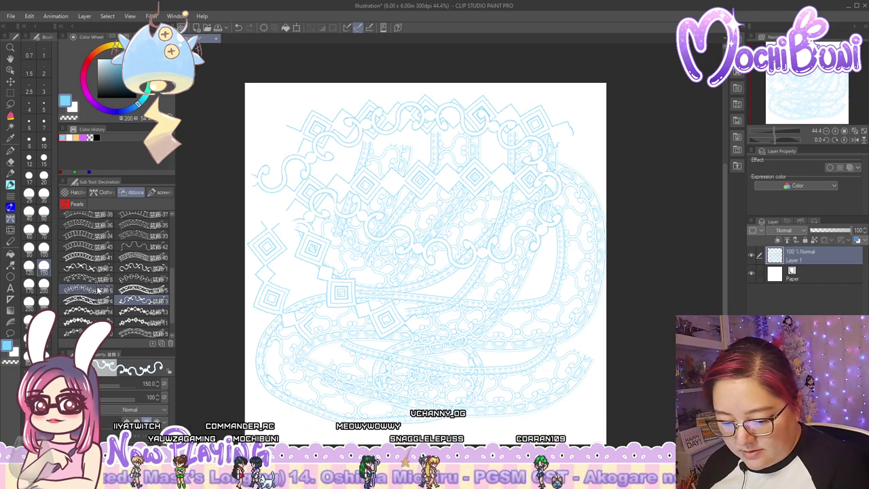
{"action": "left_click", "coordinate": [88, 268]}
{"action": "mouse_move", "coordinate": [292, 167]}
{"action": "left_mouse_down"}
{"action": "mouse_move", "coordinate": [519, 293]}
{"action": "mouse_move", "coordinate": [320, 359]}
{"action": "mouse_move", "coordinate": [413, 330]}
{"action": "mouse_move", "coordinate": [440, 370]}
{"action": "left_mouse_up"}
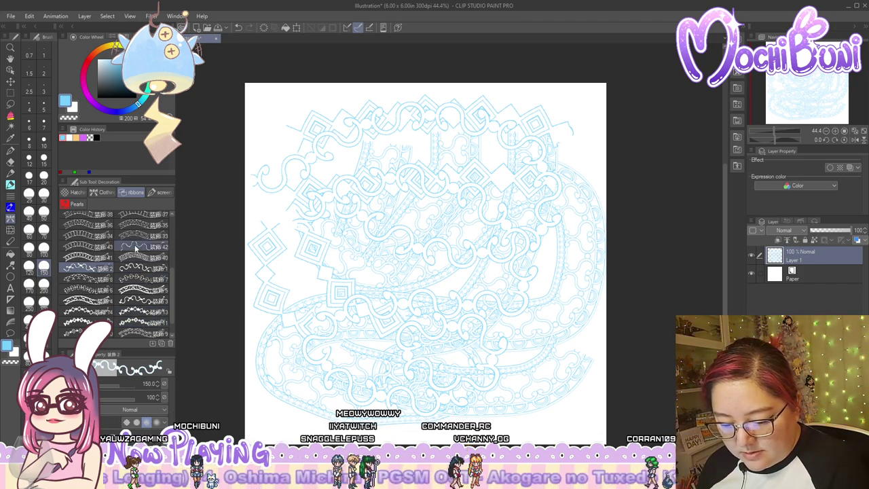
{"action": "left_click", "coordinate": [144, 279]}
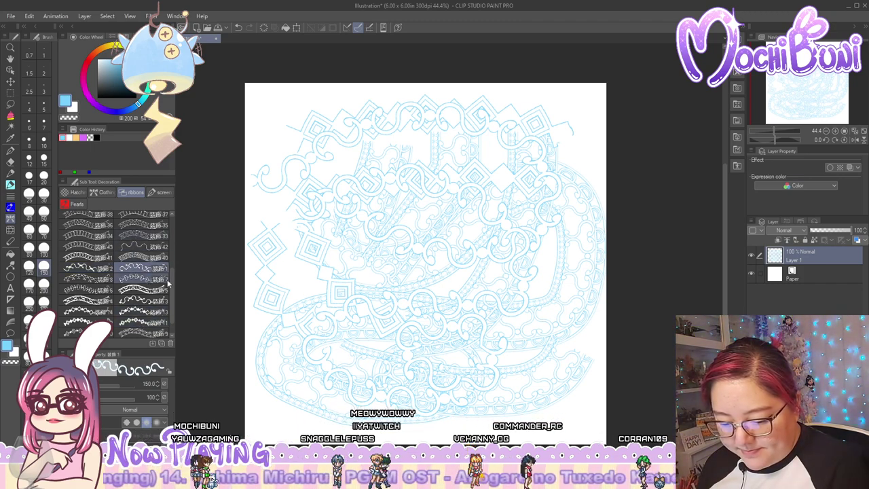
{"action": "mouse_move", "coordinate": [320, 277]}
{"action": "left_mouse_down"}
{"action": "mouse_move", "coordinate": [444, 281]}
{"action": "mouse_move", "coordinate": [590, 305]}
{"action": "mouse_move", "coordinate": [389, 346]}
{"action": "mouse_move", "coordinate": [255, 351]}
{"action": "mouse_move", "coordinate": [386, 376]}
{"action": "mouse_move", "coordinate": [420, 321]}
{"action": "left_mouse_up"}
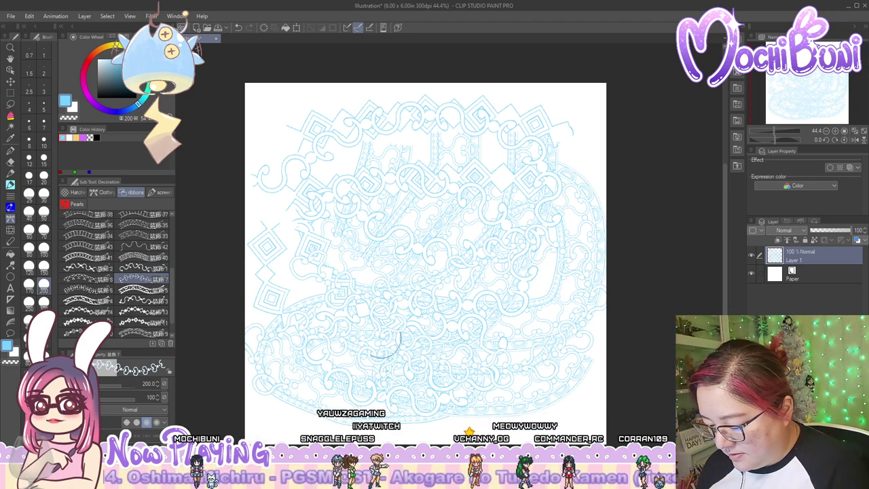
{"action": "left_click_drag", "start_coordinate": [280, 122], "coordinate": [285, 159]}
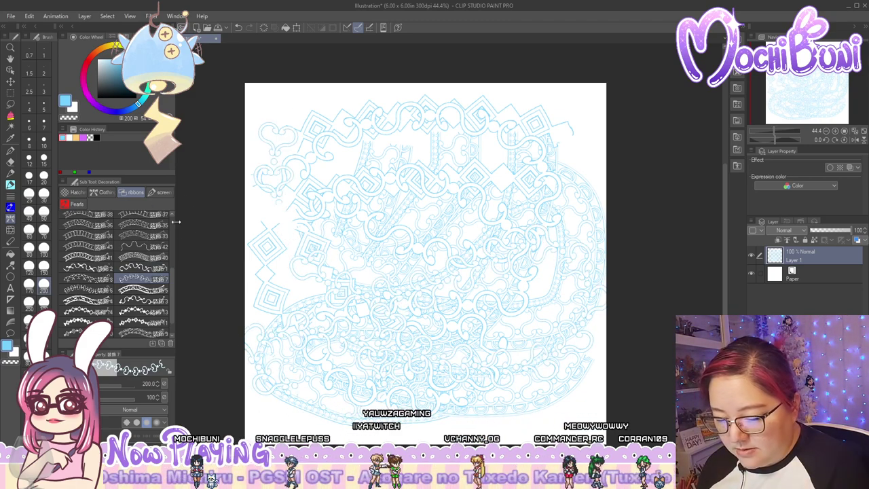
Rename the ribbons sub tool group to "ribbons and jewels"
{"action": "double_click", "coordinate": [133, 193]}
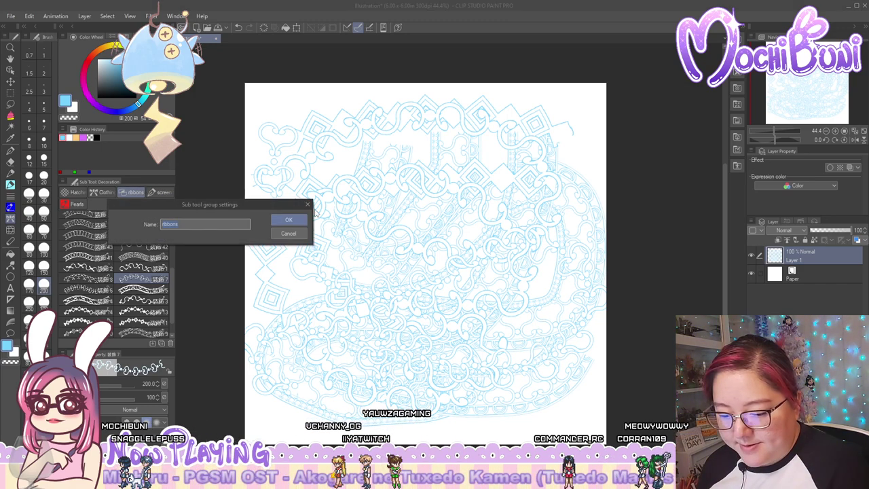
{"action": "left_click", "coordinate": [232, 228]}
{"action": "type", "text": "and jewels"}
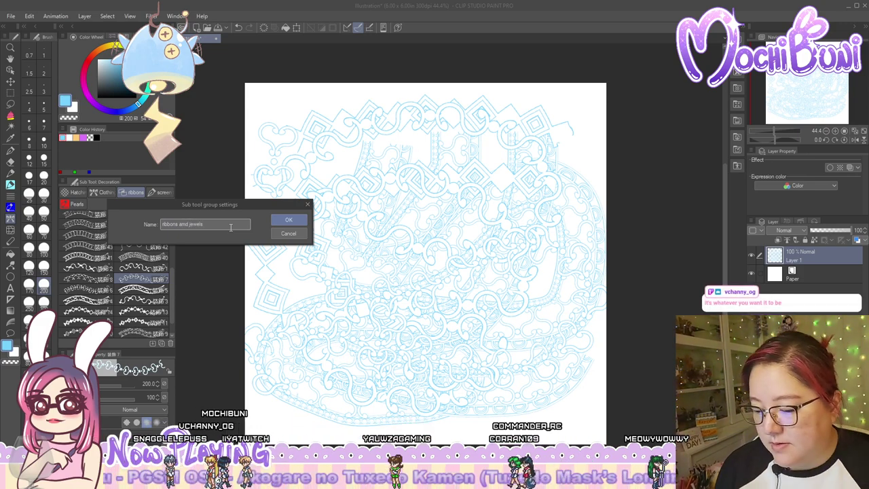
{"action": "key", "text": "Return"}
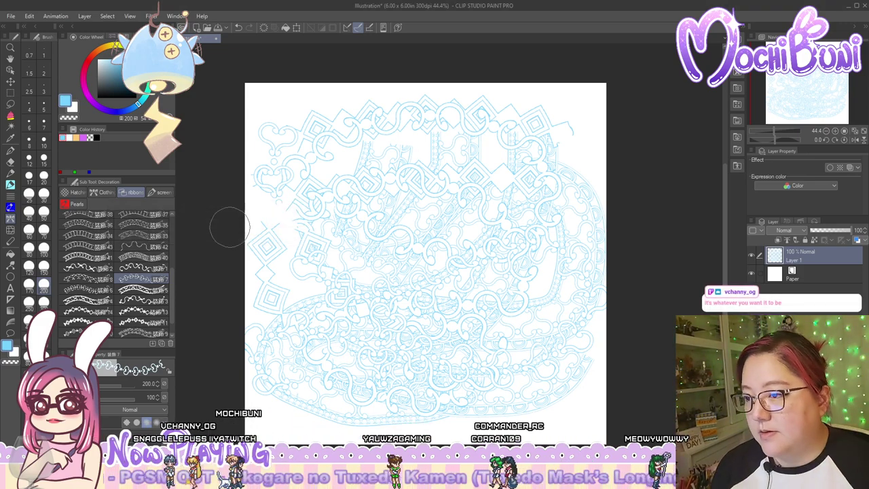
Add the フレーム○1 brush to the ribbons and jewels group and test it with a winding stroke across the canvas centre
{"action": "left_click", "coordinate": [153, 345]}
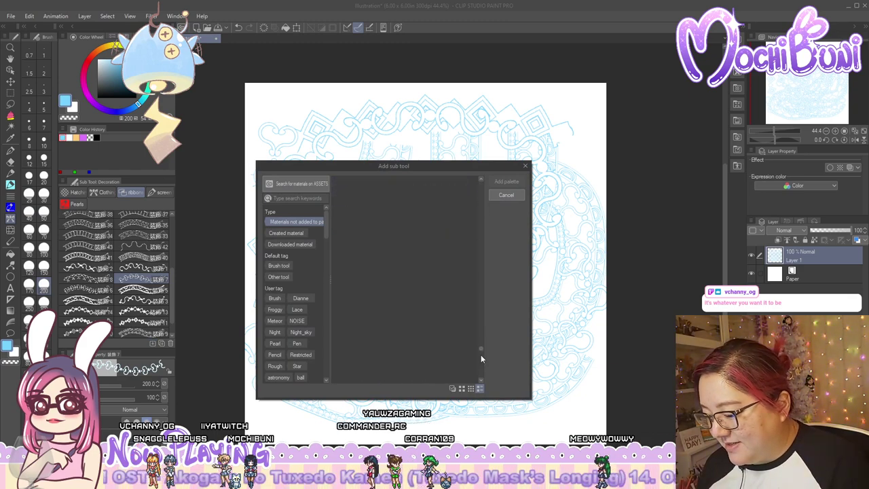
{"action": "left_click", "coordinate": [432, 346]}
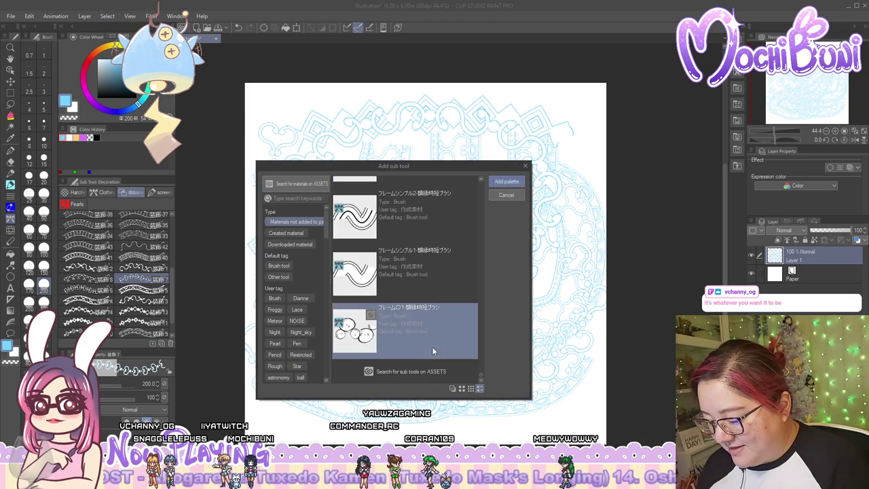
{"action": "left_click", "coordinate": [520, 183]}
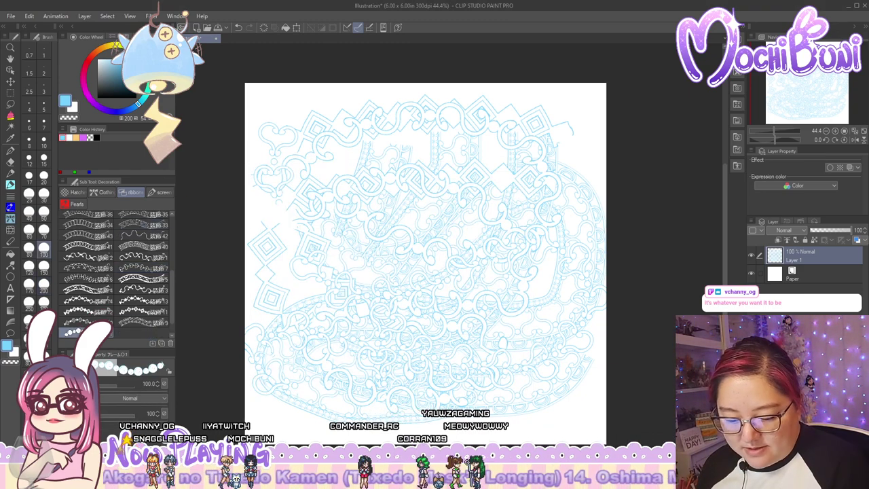
{"action": "mouse_move", "coordinate": [364, 241]}
{"action": "left_mouse_down"}
{"action": "mouse_move", "coordinate": [506, 273]}
{"action": "mouse_move", "coordinate": [405, 340]}
{"action": "mouse_move", "coordinate": [414, 243]}
{"action": "mouse_move", "coordinate": [442, 306]}
{"action": "left_mouse_up"}
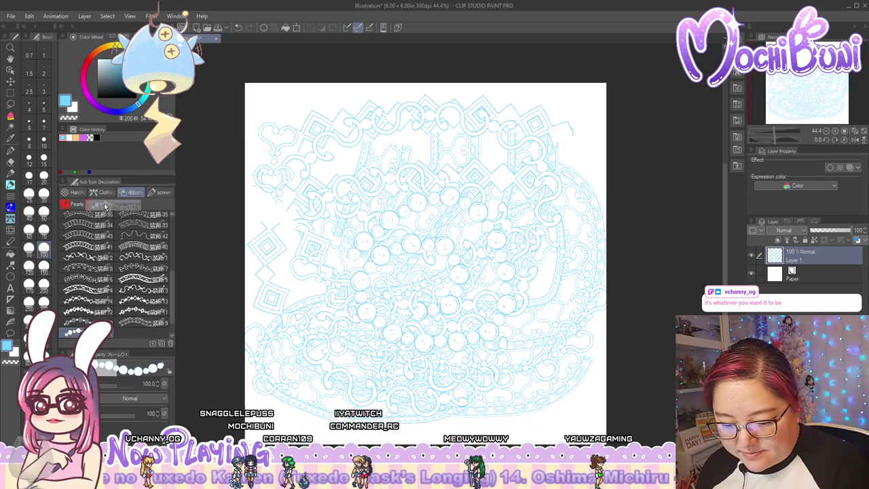
Move the フレーム○1 brush out into a new sub tool group of its own and name that group Frames
{"action": "left_click_drag", "start_coordinate": [105, 206], "coordinate": [105, 205]}
{"action": "right_click", "coordinate": [106, 206]}
{"action": "left_click", "coordinate": [135, 210]}
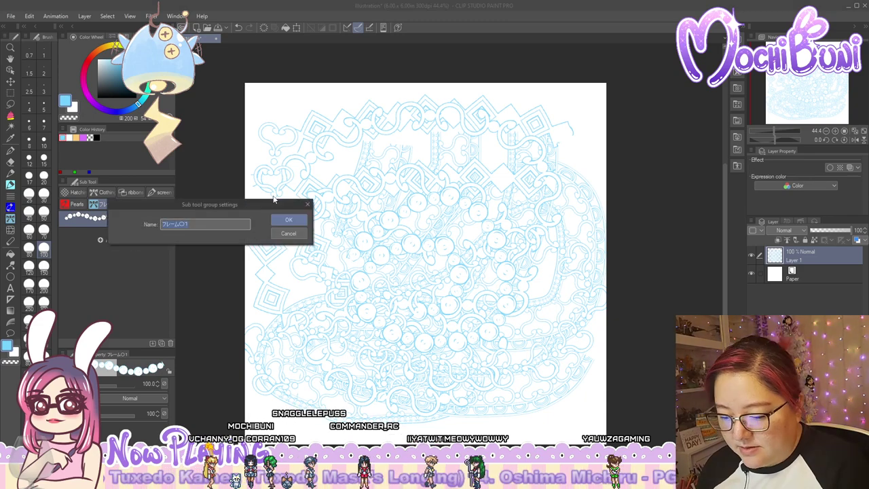
{"action": "type", "text": "Frames"}
{"action": "key", "text": "Return"}
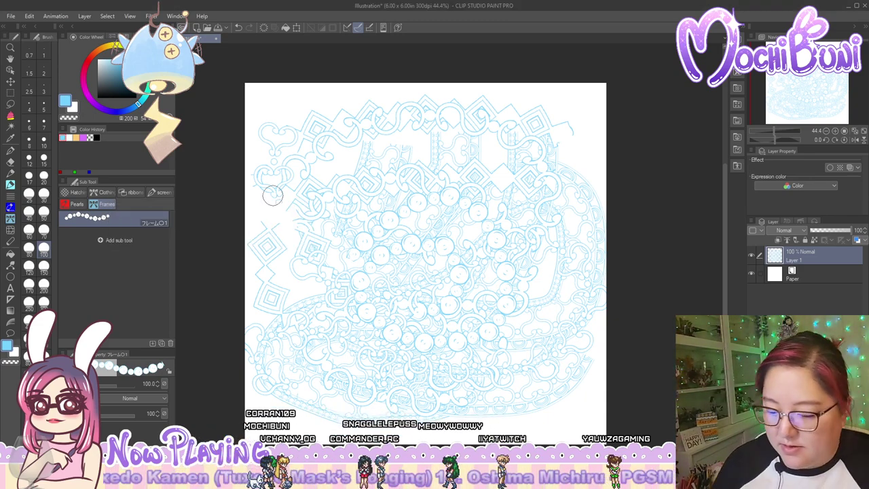
Add the not-yet-added frame brushes, from 金具2 through フレームシンプル1, to the Frames group
{"action": "left_click", "coordinate": [153, 345]}
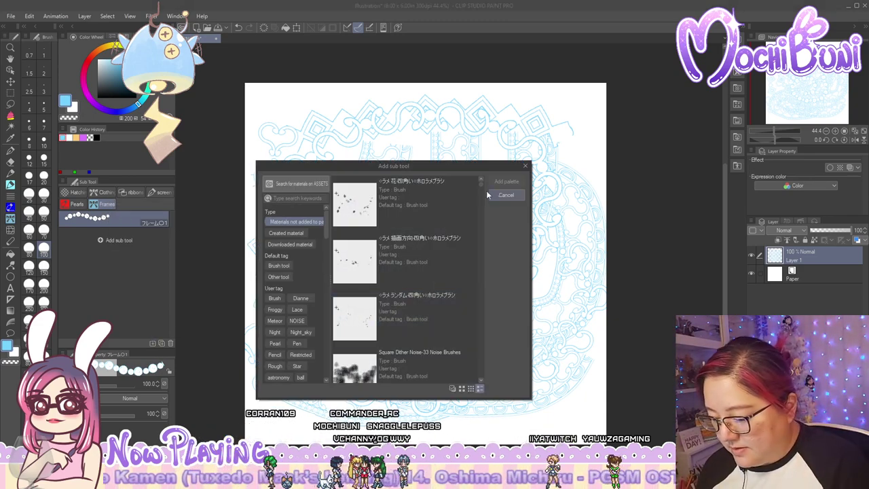
{"action": "left_click_drag", "start_coordinate": [479, 184], "coordinate": [482, 366]}
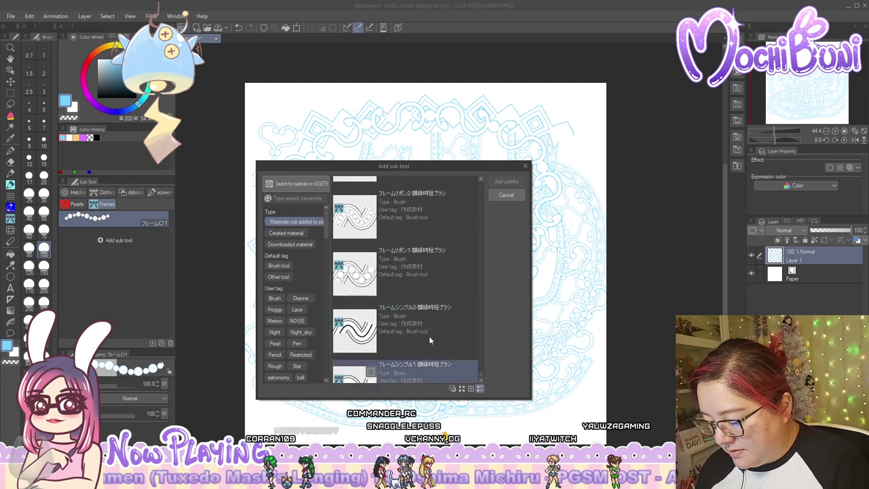
{"action": "scroll", "coordinate": [429, 337], "scroll_direction": "up", "scroll_amount": 4}
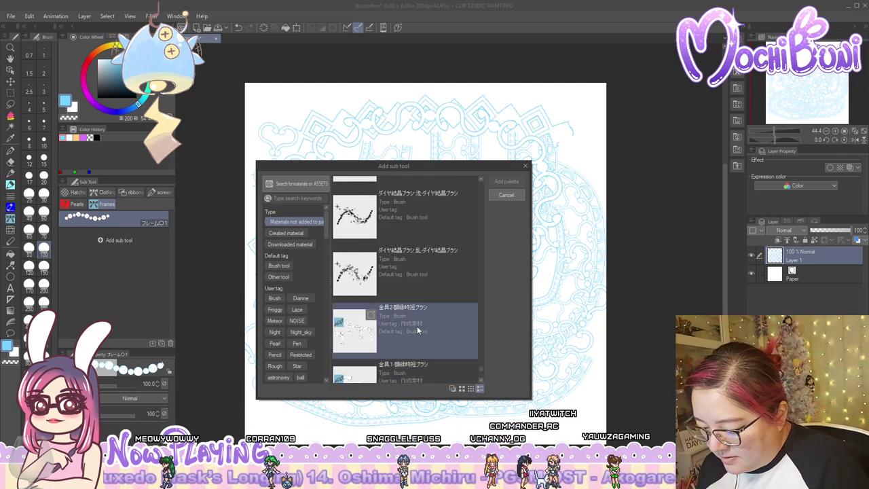
{"action": "left_click", "coordinate": [419, 330]}
{"action": "scroll", "coordinate": [436, 350], "scroll_direction": "down", "scroll_amount": 4}
{"action": "left_click", "coordinate": [437, 334], "text": "shift"}
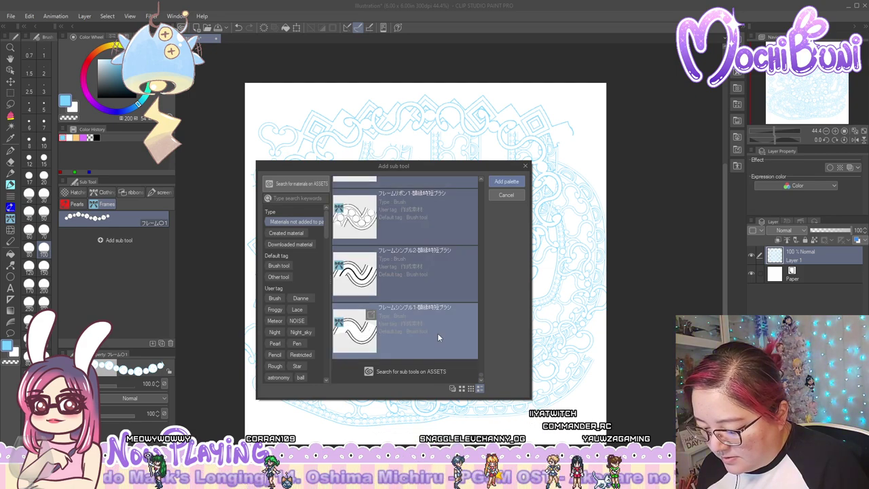
{"action": "left_click", "coordinate": [506, 194]}
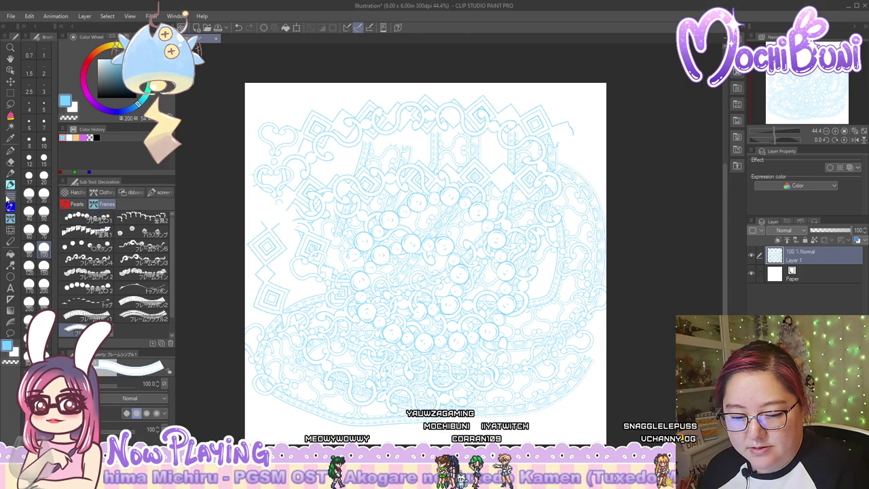
Move the シューティングスター brush from its separate group into the stars group
{"action": "left_click", "coordinate": [10, 196]}
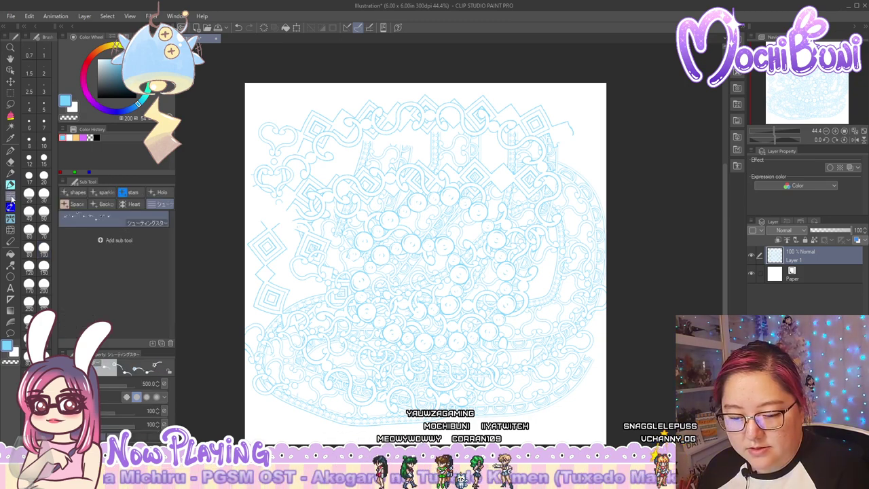
{"action": "left_click_drag", "start_coordinate": [103, 218], "coordinate": [130, 192]}
{"action": "left_click", "coordinate": [174, 342]}
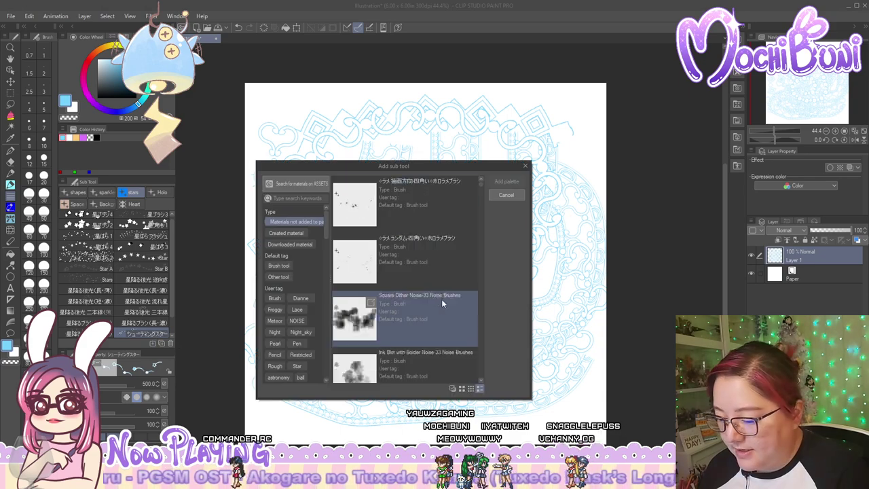
{"action": "scroll", "coordinate": [441, 298], "scroll_direction": "down", "scroll_amount": 6}
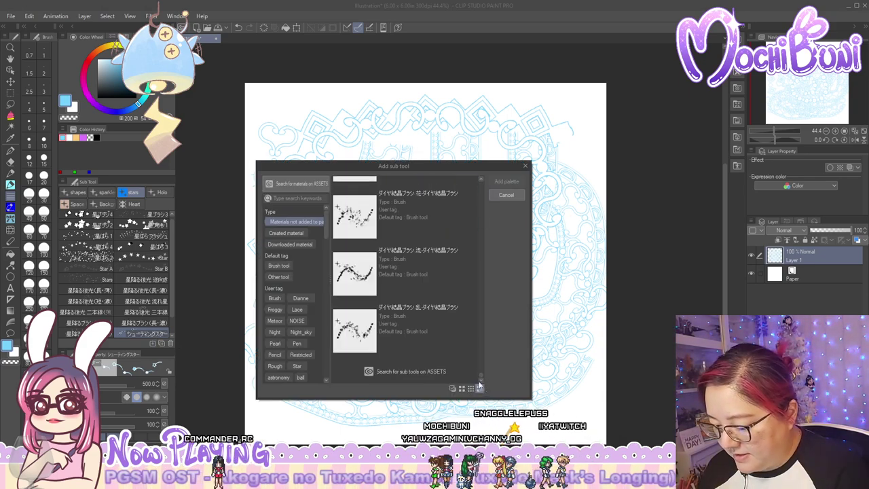
{"action": "left_click", "coordinate": [440, 335]}
{"action": "scroll", "coordinate": [440, 335], "scroll_direction": "up", "scroll_amount": 1}
{"action": "scroll", "coordinate": [440, 339], "scroll_direction": "up", "scroll_amount": 1}
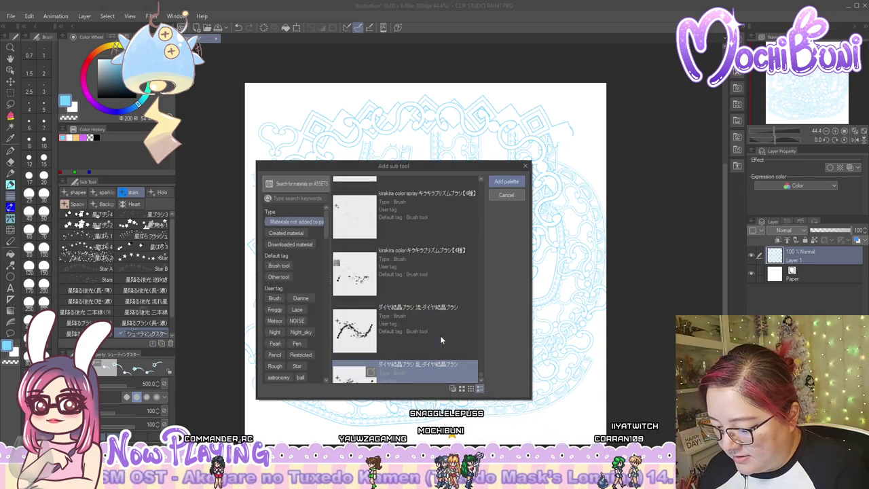
{"action": "left_click", "coordinate": [439, 339]}
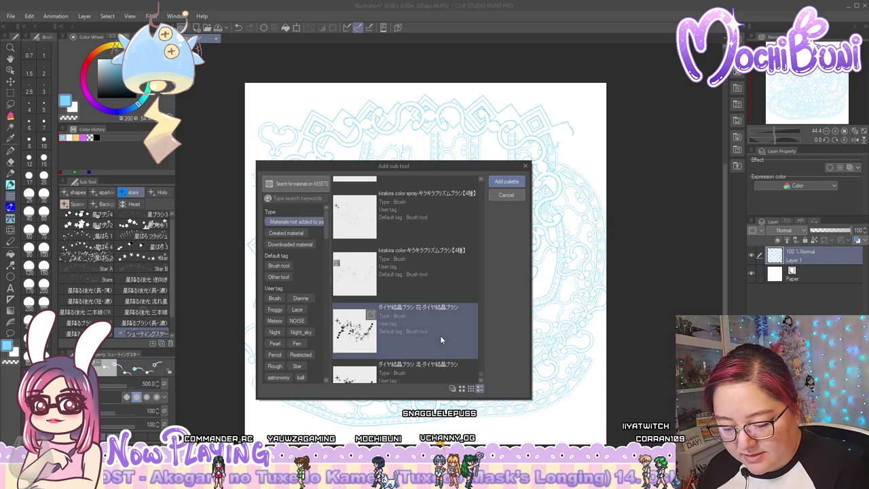
{"action": "scroll", "coordinate": [440, 340], "scroll_direction": "down", "scroll_amount": 2}
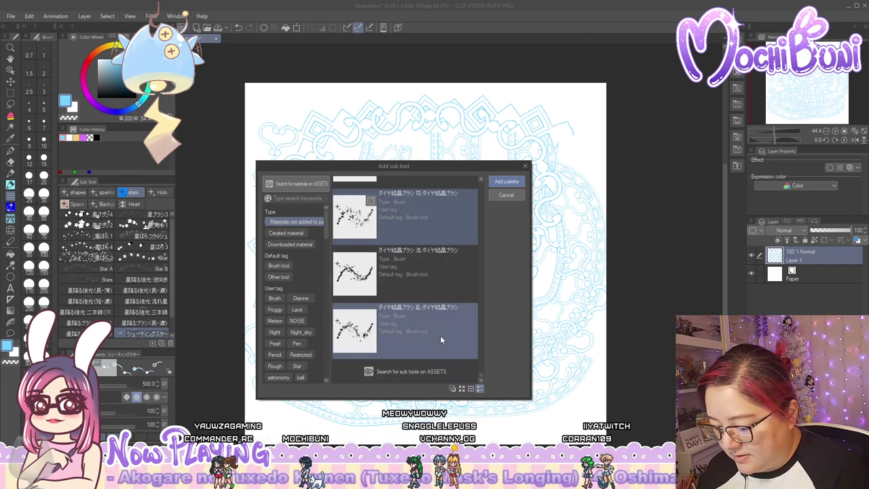
{"action": "left_click", "coordinate": [440, 340]}
{"action": "scroll", "coordinate": [440, 335], "scroll_direction": "up", "scroll_amount": 1}
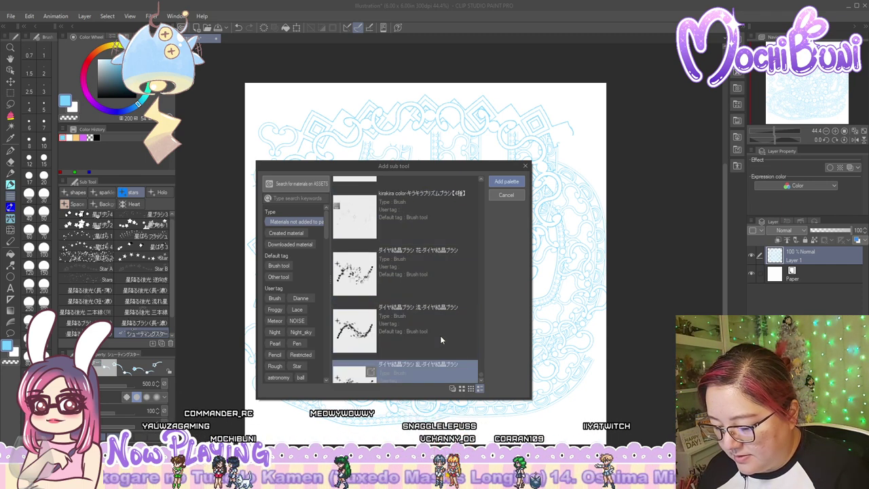
{"action": "scroll", "coordinate": [440, 335], "scroll_direction": "up", "scroll_amount": 2}
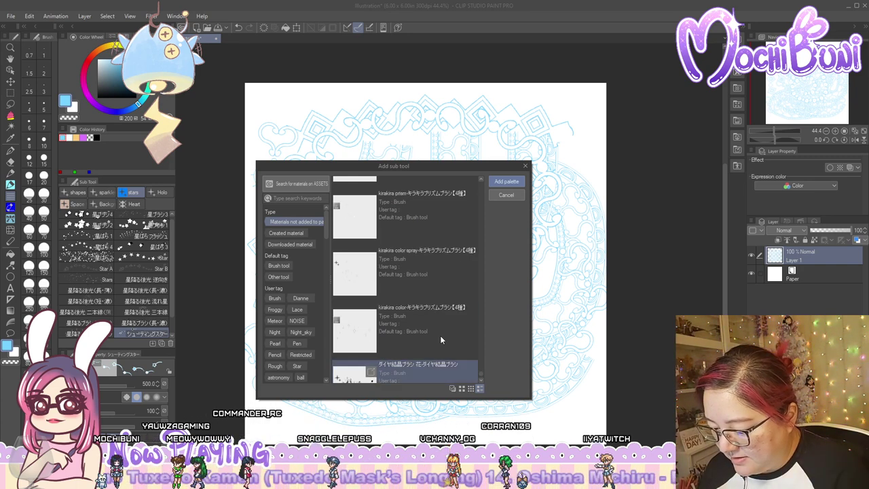
{"action": "scroll", "coordinate": [440, 336], "scroll_direction": "up", "scroll_amount": 3}
{"action": "scroll", "coordinate": [440, 336], "scroll_direction": "up", "scroll_amount": 1}
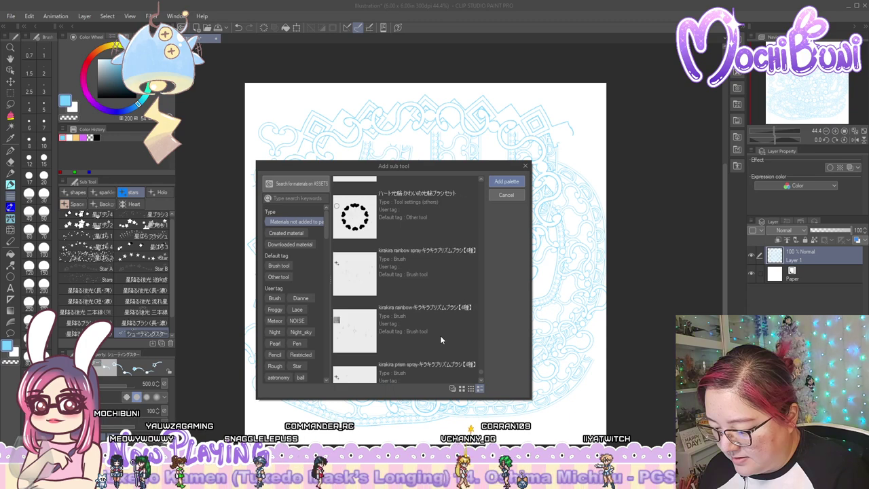
{"action": "left_click", "coordinate": [525, 166]}
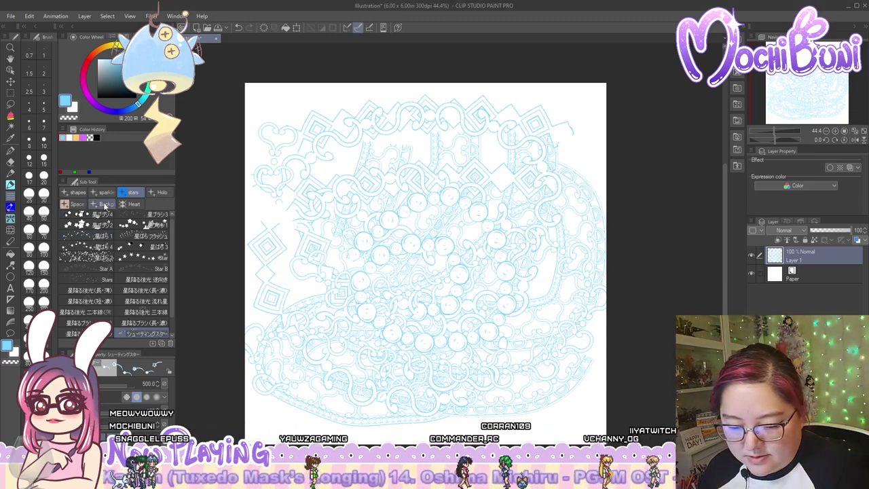
Add the not-yet-added brushes from kirakira rainbow spray through ダイヤ結晶ブラシ 乱 to the sparkle group
{"action": "left_click", "coordinate": [103, 193]}
{"action": "left_click", "coordinate": [104, 193]}
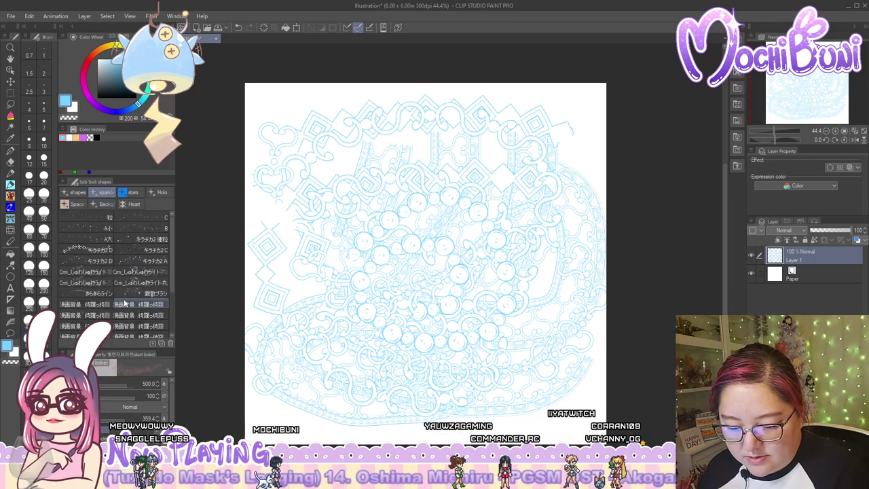
{"action": "scroll", "coordinate": [124, 303], "scroll_direction": "down", "scroll_amount": 3}
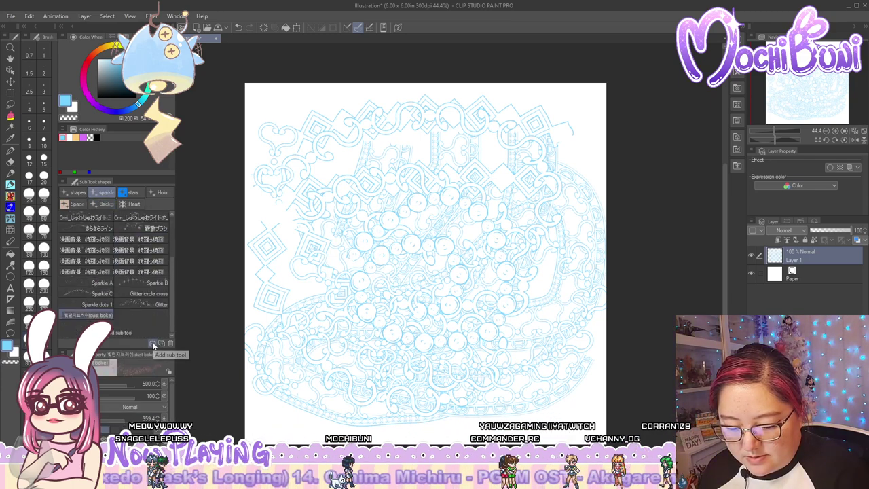
{"action": "left_click", "coordinate": [154, 344]}
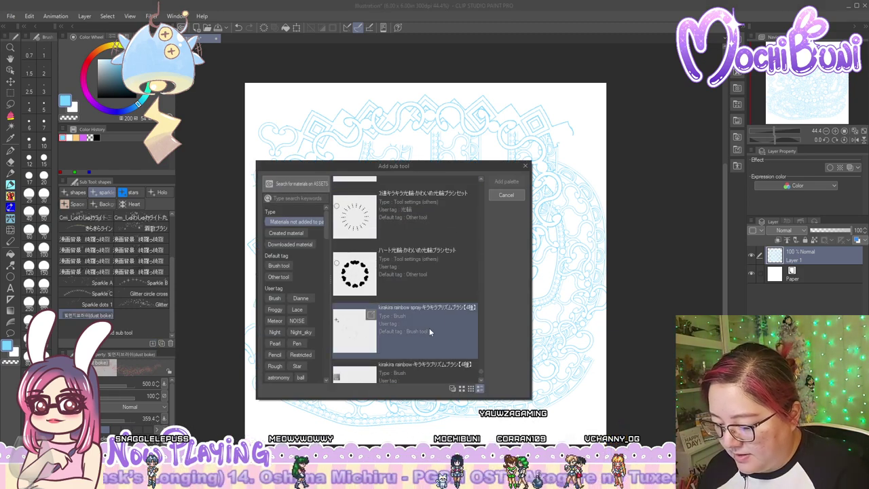
{"action": "left_click", "coordinate": [429, 332]}
{"action": "scroll", "coordinate": [429, 334], "scroll_direction": "down", "scroll_amount": 3}
{"action": "left_click", "coordinate": [432, 336], "text": "shift"}
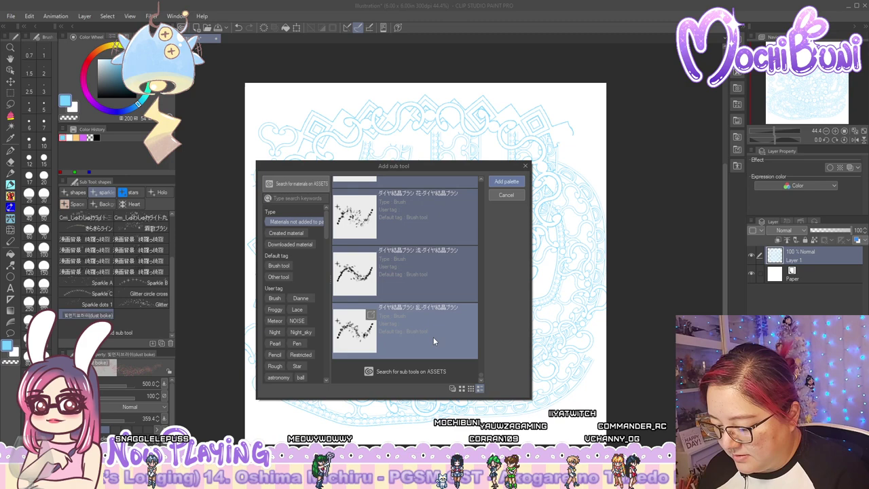
{"action": "left_click", "coordinate": [508, 181]}
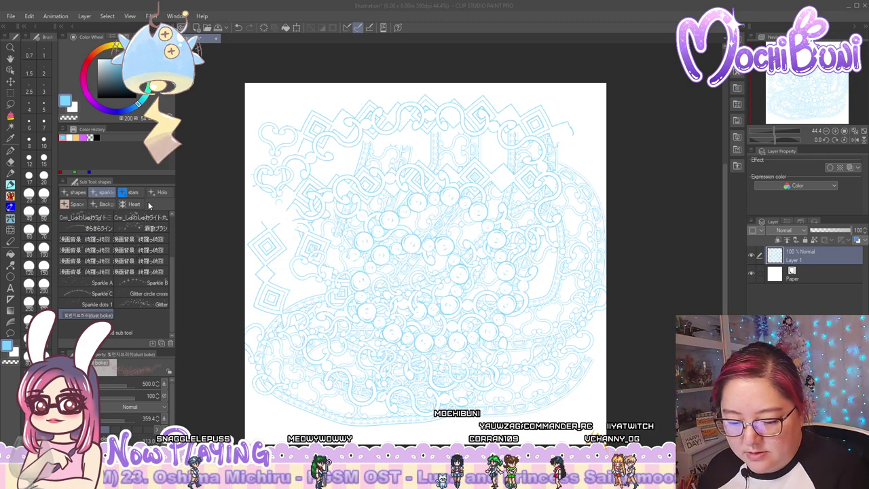
Add the ハート光輪 heart ring tool to the Heart group
{"action": "left_click", "coordinate": [135, 204]}
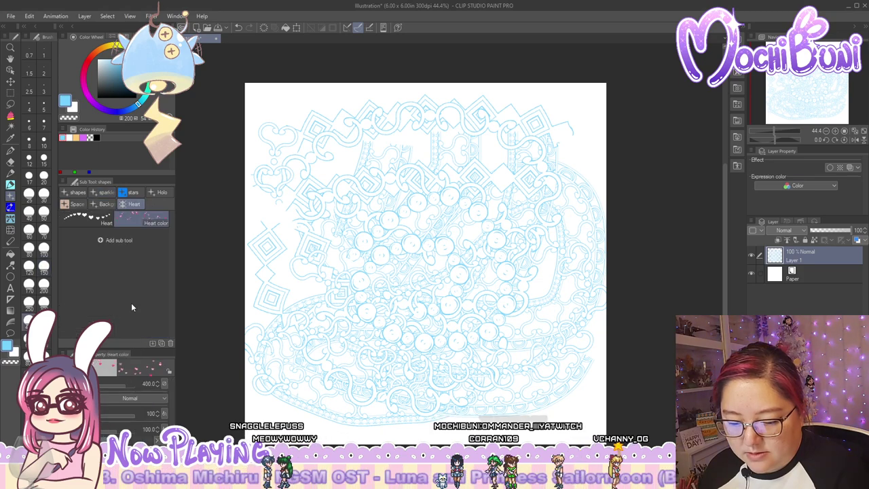
{"action": "left_click", "coordinate": [153, 343]}
{"action": "left_click_drag", "start_coordinate": [481, 186], "coordinate": [474, 360]}
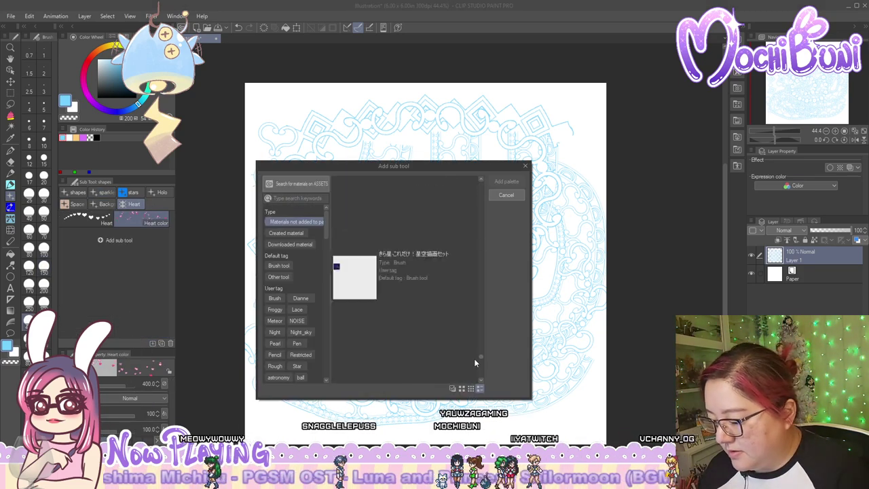
{"action": "left_click", "coordinate": [431, 343]}
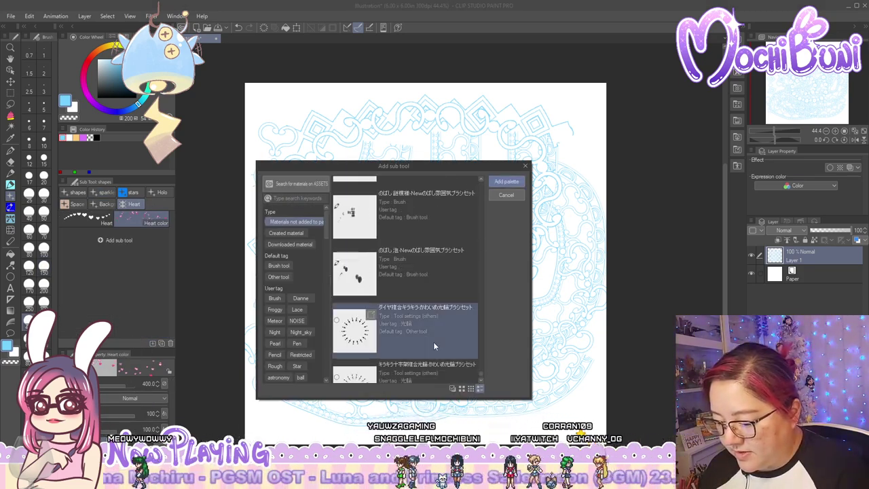
{"action": "scroll", "coordinate": [434, 343], "scroll_direction": "up", "scroll_amount": 5}
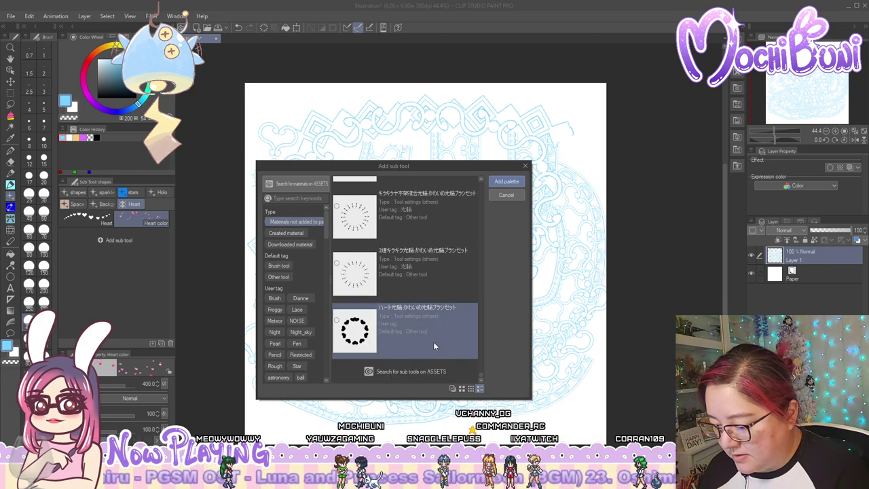
{"action": "left_click", "coordinate": [507, 181]}
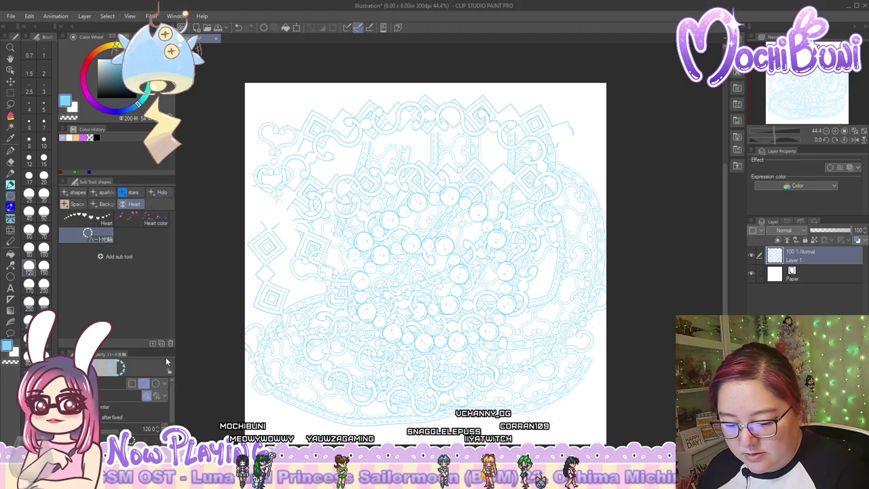
Add the not-yet-added 3連キラキラ光輪 tool as its own sub tool group and name the group Halo
{"action": "left_click", "coordinate": [152, 343]}
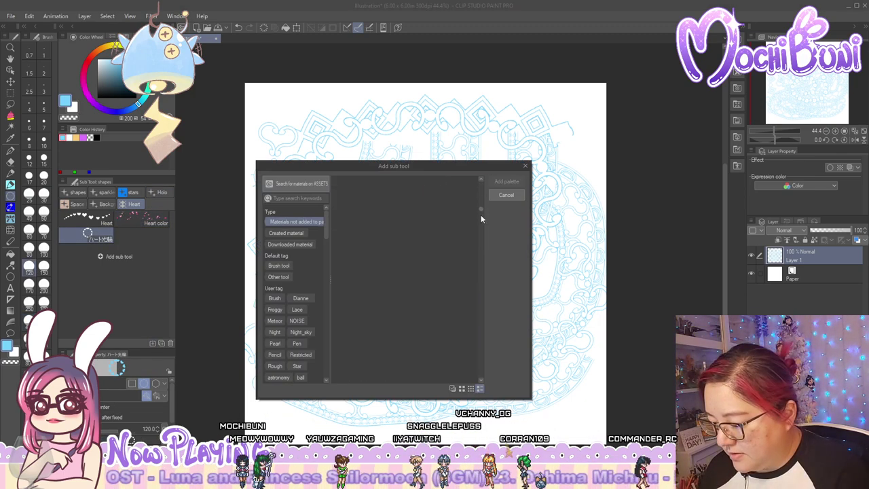
{"action": "left_click", "coordinate": [407, 331]}
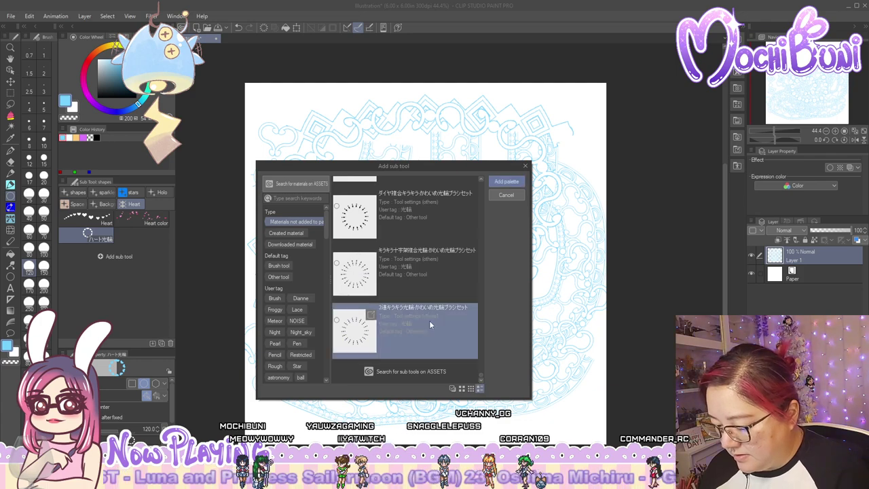
{"action": "left_click", "coordinate": [507, 182]}
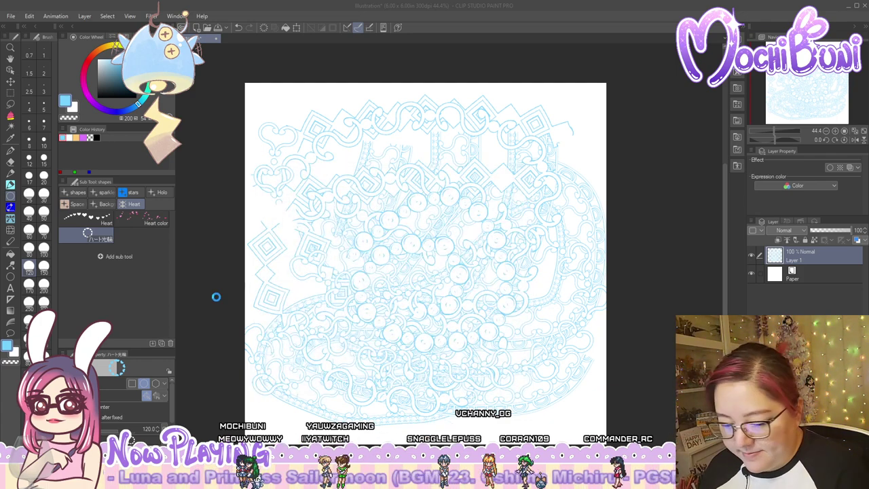
{"action": "right_click", "coordinate": [159, 205]}
{"action": "left_click", "coordinate": [186, 209]}
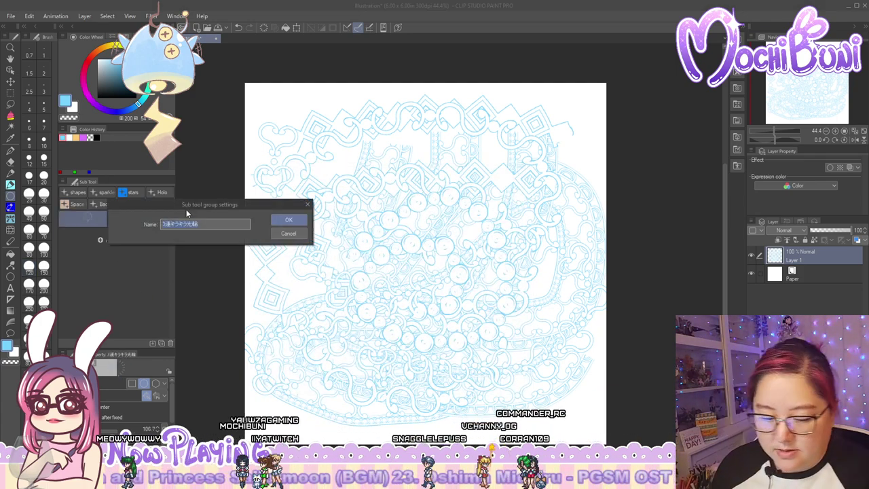
{"action": "type", "text": "Halo"}
{"action": "key", "text": "Return"}
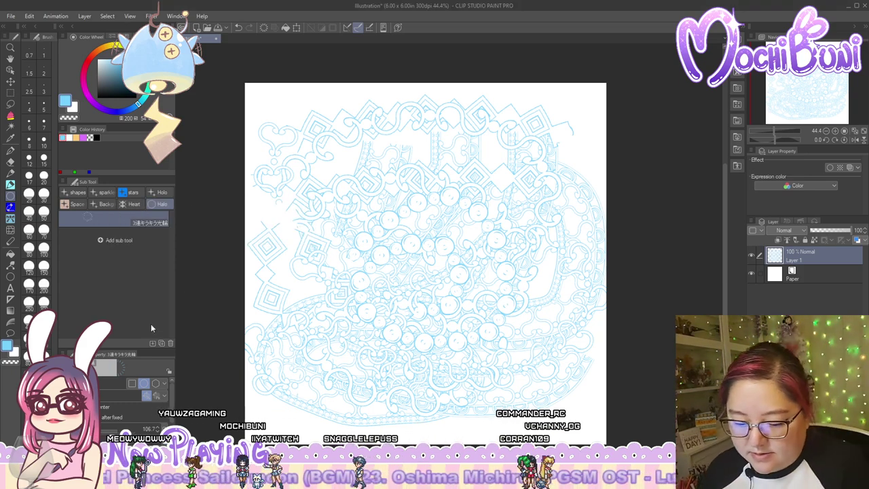
Add the not-yet-added ダイヤ複合キラキラ and キラキラ十字架複合光輪 ring tools to the Halo group
{"action": "left_click", "coordinate": [118, 239]}
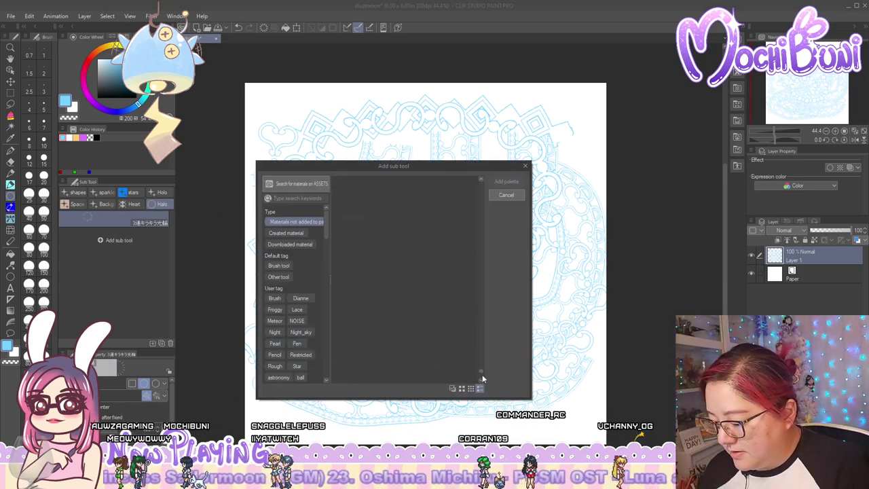
{"action": "left_click", "coordinate": [427, 328]}
{"action": "left_click", "coordinate": [427, 284], "text": "shift"}
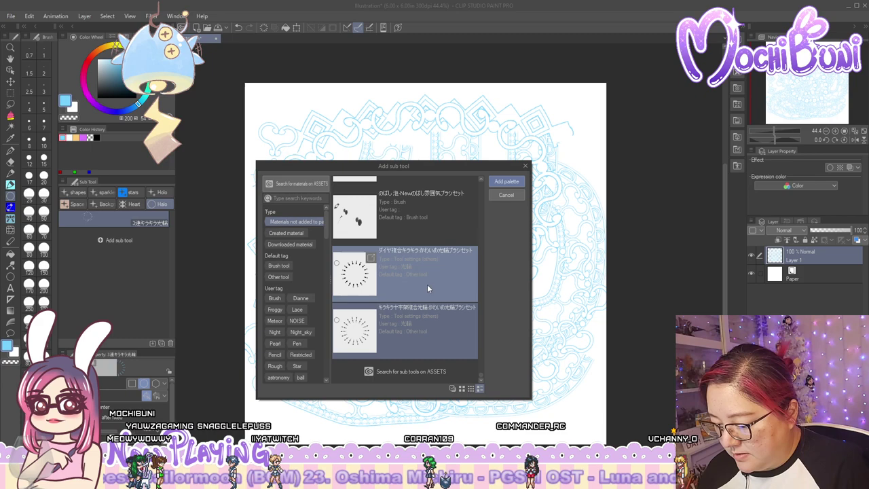
{"action": "left_click", "coordinate": [506, 183]}
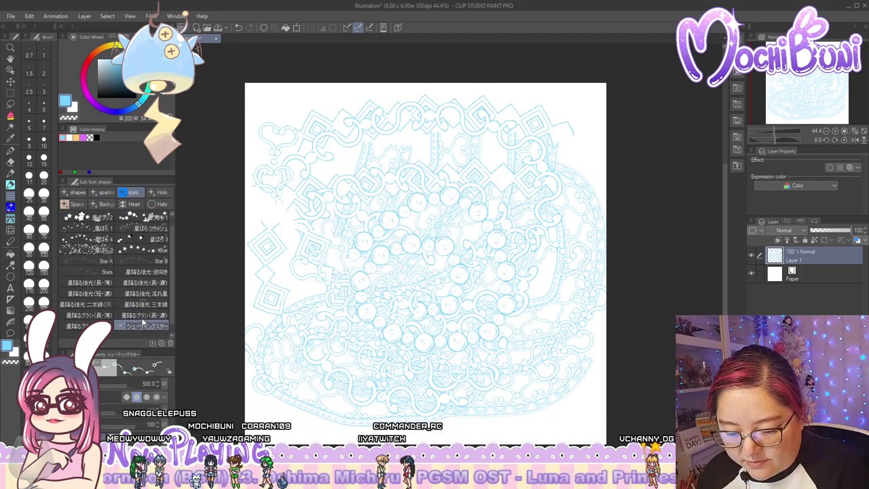
Test the 星降る後光 逆向き and 星降るブラシ(長・濃) tools from the stars group on the canvas
{"action": "left_click", "coordinate": [148, 283]}
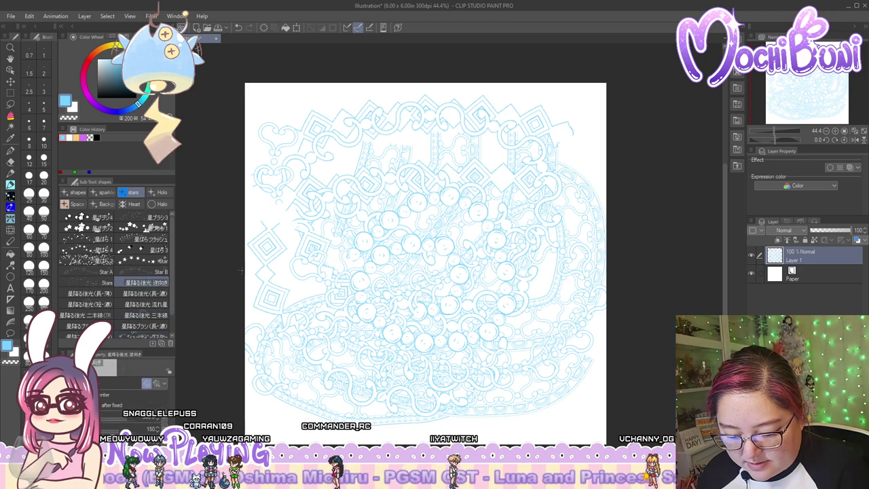
{"action": "left_click_drag", "start_coordinate": [325, 249], "coordinate": [298, 271]}
{"action": "scroll", "coordinate": [136, 301], "scroll_direction": "down", "scroll_amount": 2}
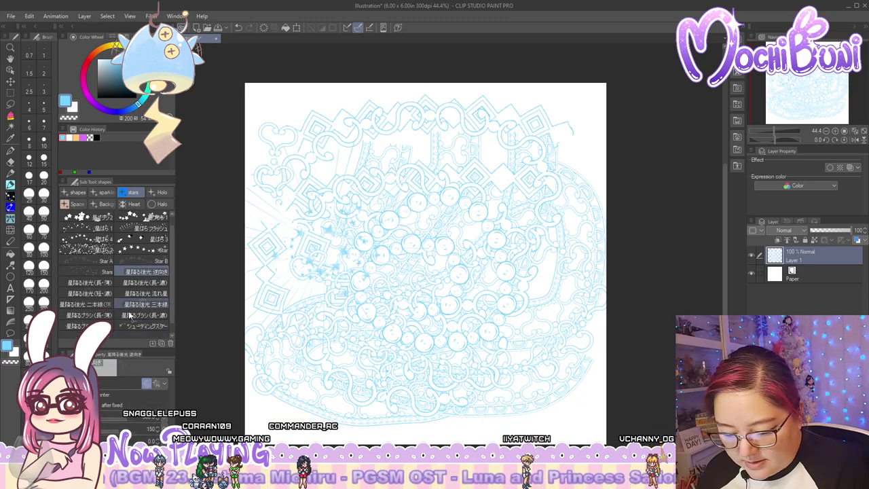
{"action": "left_click", "coordinate": [137, 303]}
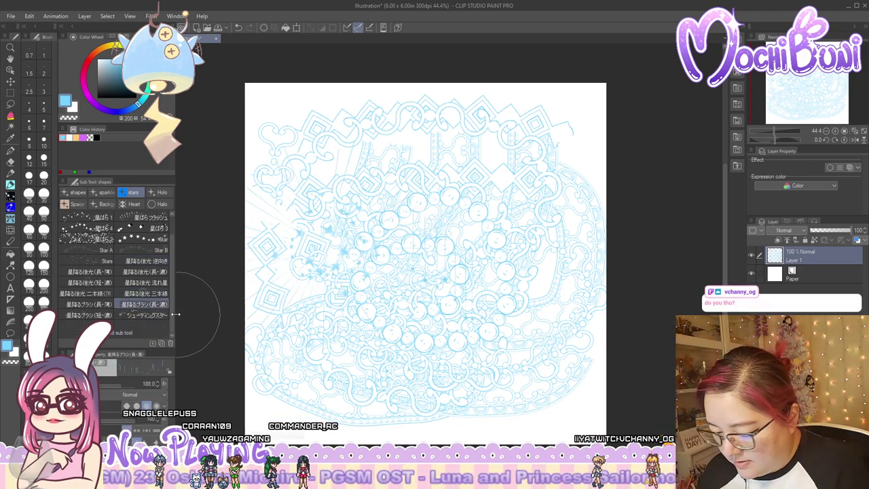
Clear Layer 1 and draw a test stroke with the 星降るブラシ(長・薄) brush
{"action": "left_click", "coordinate": [86, 304]}
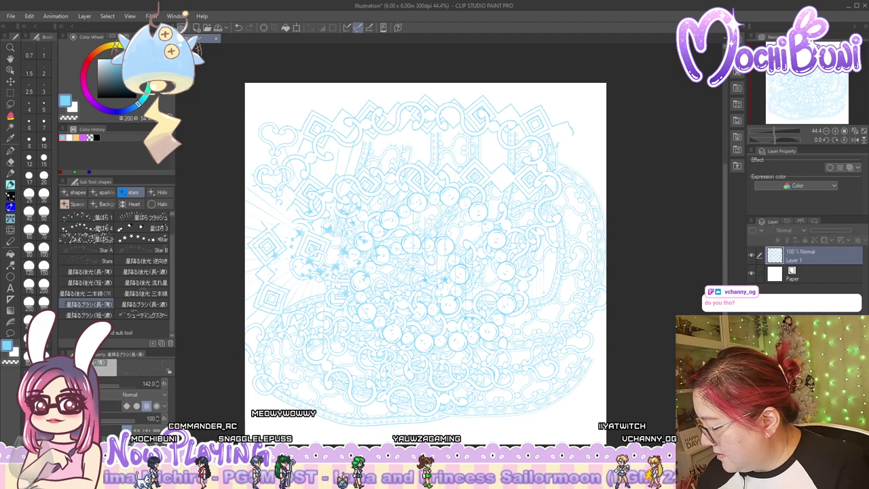
{"action": "key", "text": "Delete"}
{"action": "key", "text": "ctrl+shift+n"}
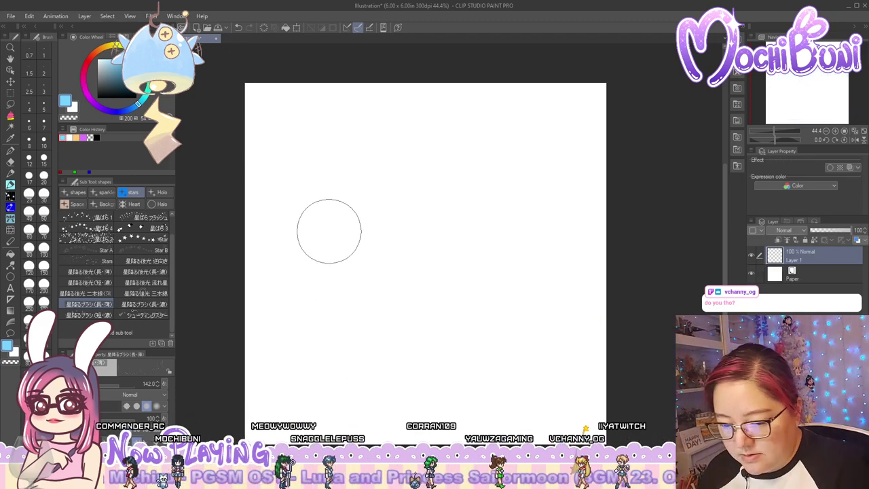
{"action": "left_click_drag", "start_coordinate": [329, 230], "coordinate": [468, 276]}
Move the 星降る後光 三本線, 二本線 and 流れ星 tools from the stars group into Halo, testing 星降るブラシ(長・薄) again
{"action": "left_click", "coordinate": [139, 293]}
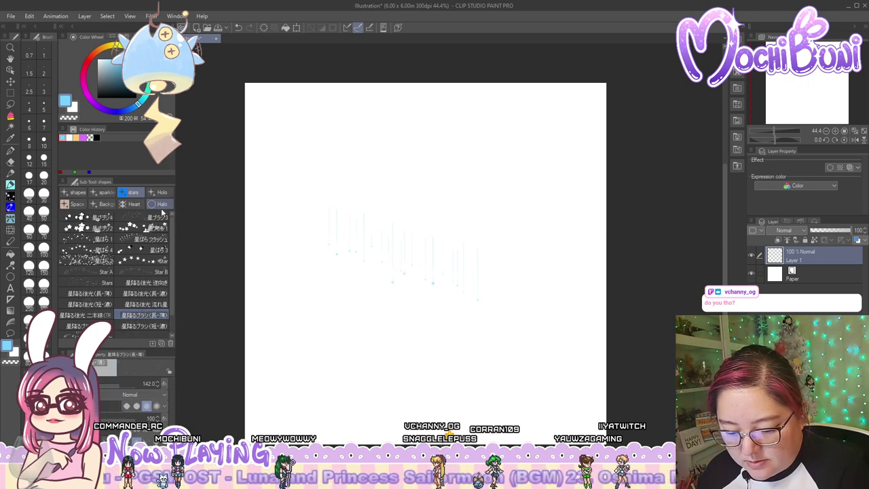
{"action": "scroll", "coordinate": [133, 305], "scroll_direction": "up", "scroll_amount": 1}
{"action": "left_click", "coordinate": [133, 316]}
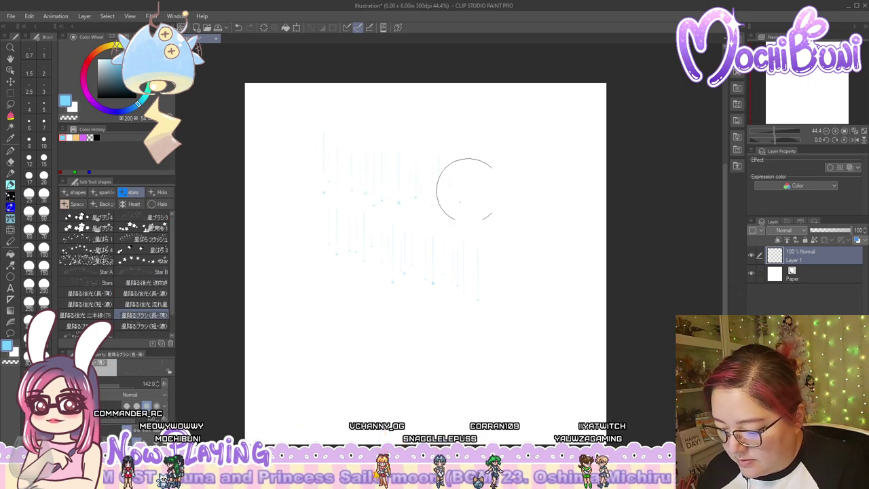
{"action": "left_click", "coordinate": [85, 315]}
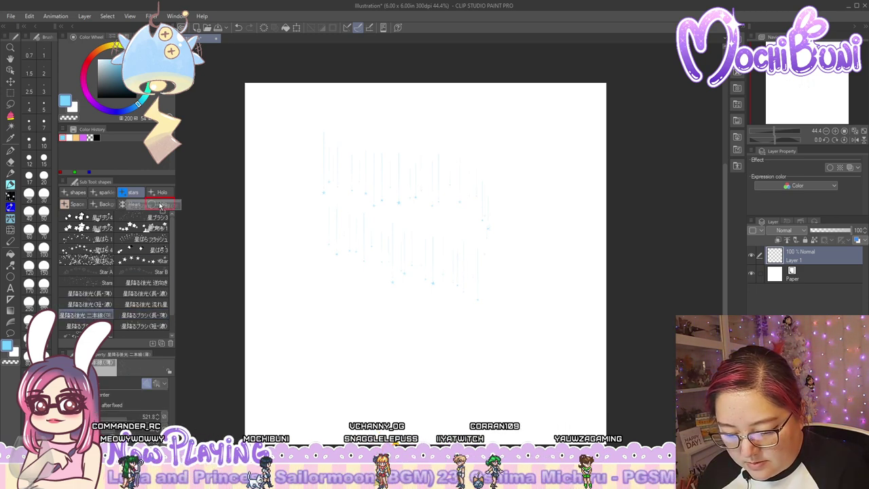
{"action": "left_click", "coordinate": [140, 309]}
{"action": "left_click_drag", "start_coordinate": [140, 311], "coordinate": [160, 205]}
Move the remaining 星降る後光 tools (短・濃, 長・薄, 逆向き and 長・濃) from the stars group into the Halo group
{"action": "left_click", "coordinate": [105, 310]}
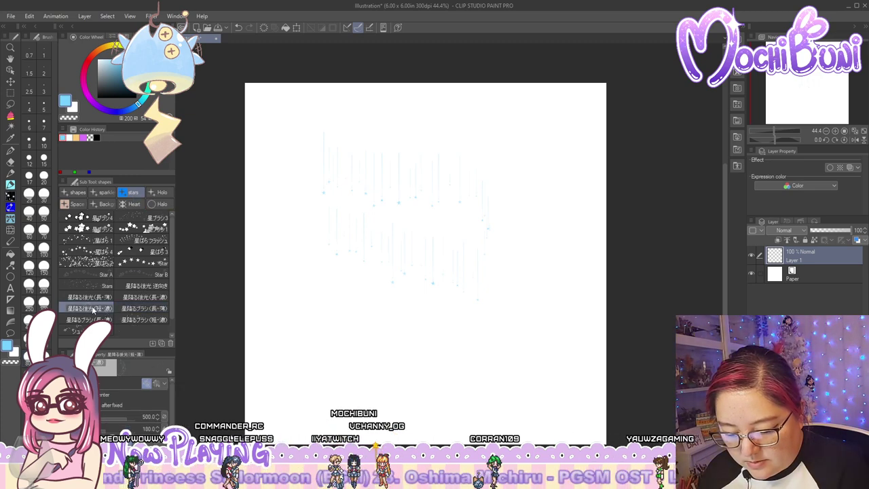
{"action": "left_click_drag", "start_coordinate": [92, 310], "coordinate": [165, 204]}
{"action": "left_click", "coordinate": [105, 310]}
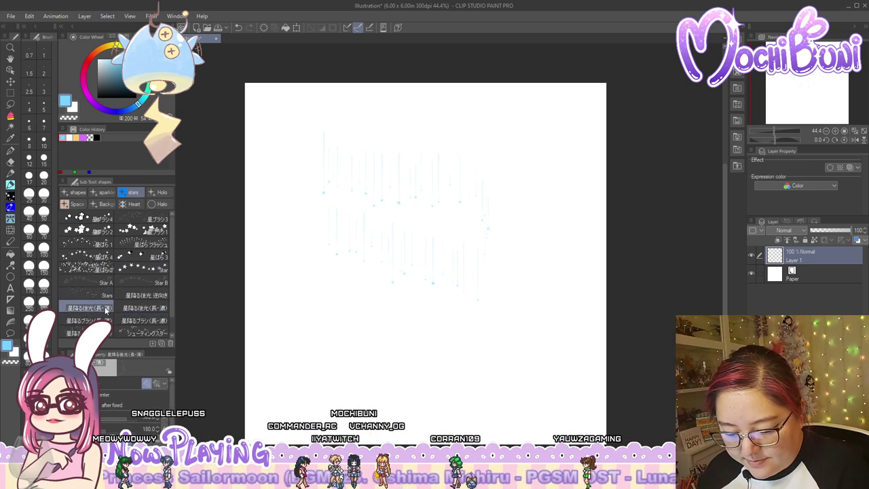
{"action": "left_click_drag", "start_coordinate": [105, 311], "coordinate": [156, 204]}
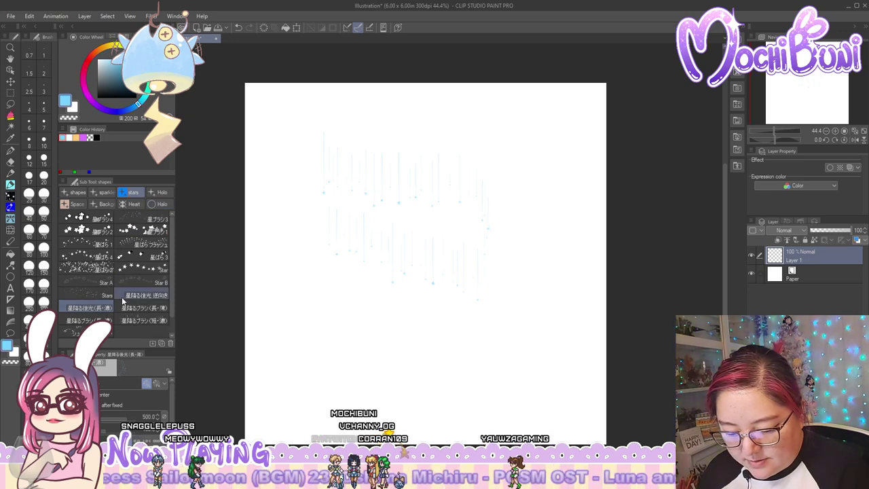
{"action": "left_click", "coordinate": [140, 296]}
{"action": "left_click_drag", "start_coordinate": [142, 296], "coordinate": [162, 205]}
{"action": "left_click_drag", "start_coordinate": [123, 305], "coordinate": [156, 204]}
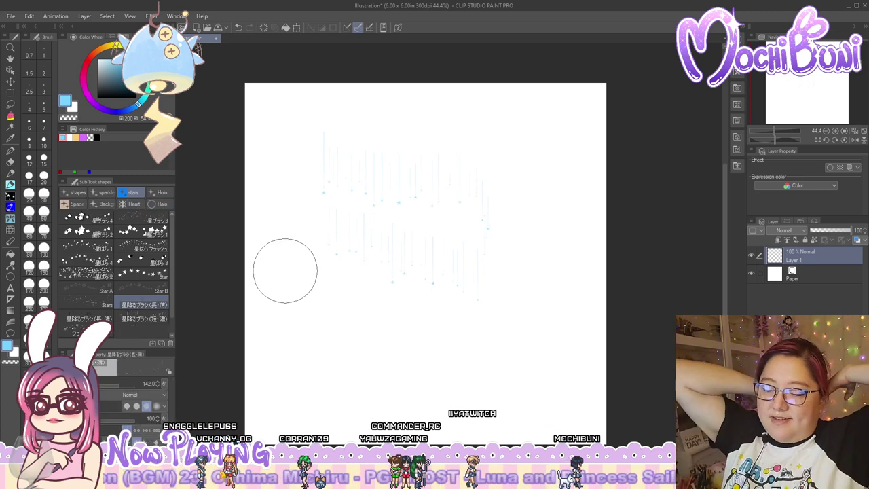
Look through the Holo, Background, Heart, Space, sparkle and shapes groups for a place suited to the remaining brushes
{"action": "left_click", "coordinate": [163, 193]}
{"action": "left_click", "coordinate": [104, 205]}
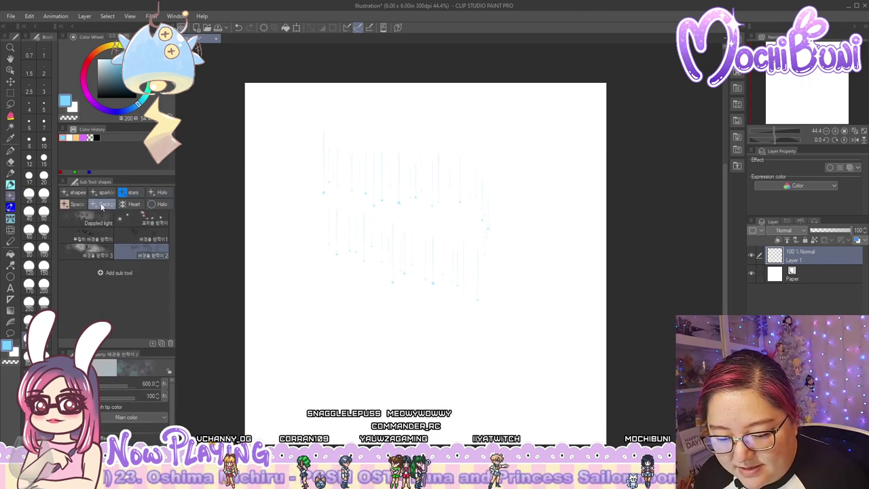
{"action": "left_click", "coordinate": [130, 204]}
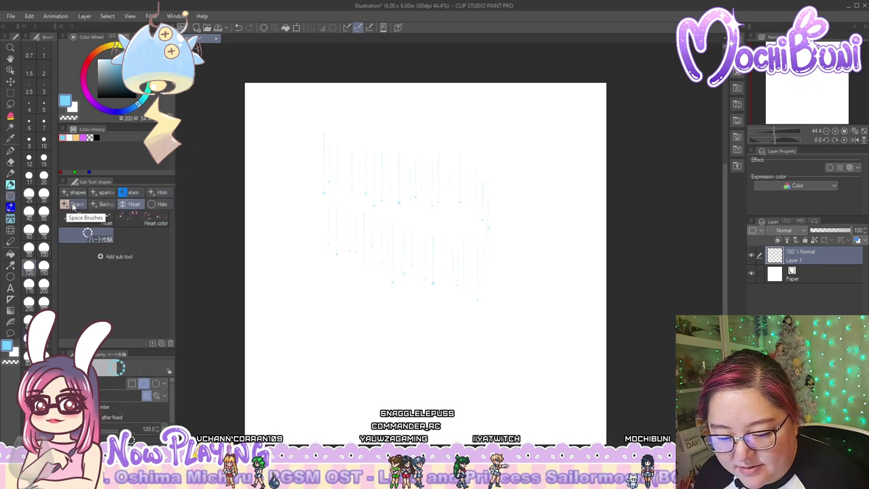
{"action": "left_click", "coordinate": [76, 205]}
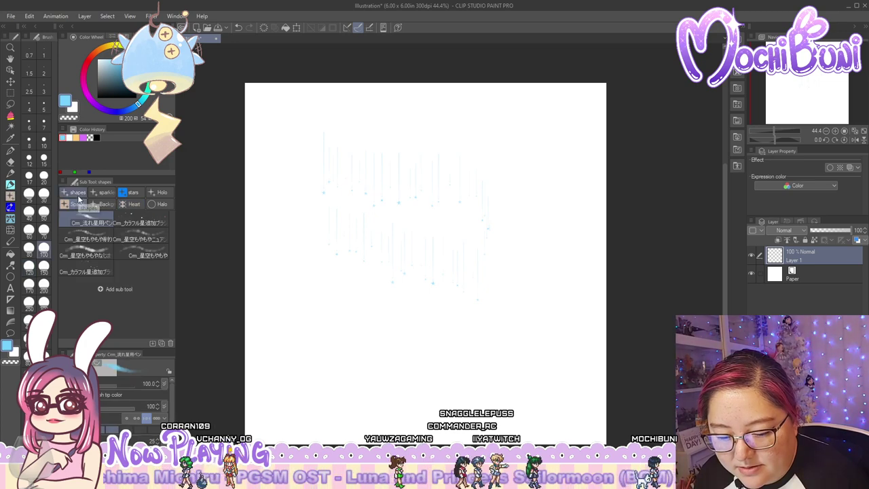
{"action": "left_click", "coordinate": [99, 194]}
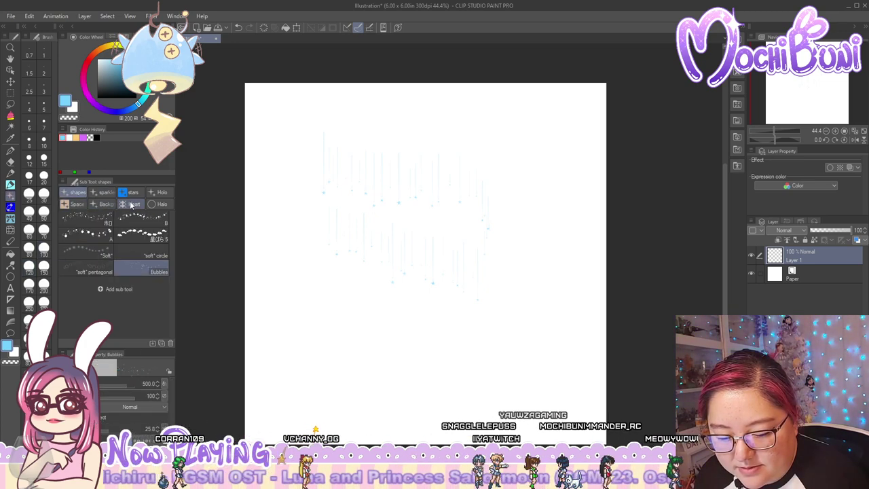
{"action": "left_click", "coordinate": [76, 193]}
{"action": "left_click", "coordinate": [101, 193]}
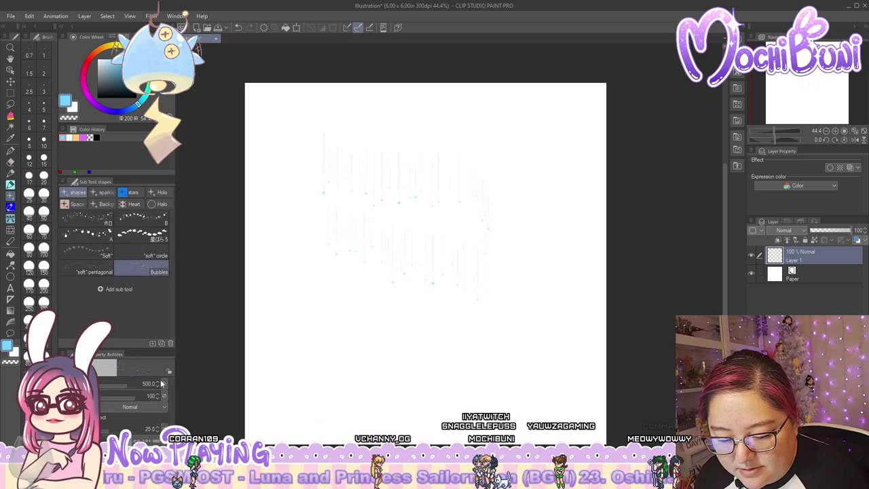
Add the not-yet-added brushes of the Newのばし雰囲気ブラシセット, from のばし 丸 through のばし 泡, to the shapes group
{"action": "left_click", "coordinate": [151, 343]}
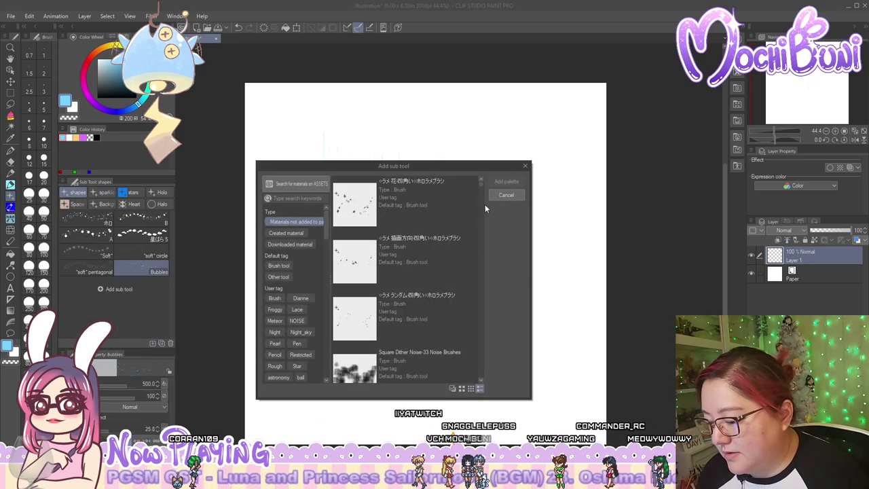
{"action": "left_click_drag", "start_coordinate": [480, 182], "coordinate": [492, 380]}
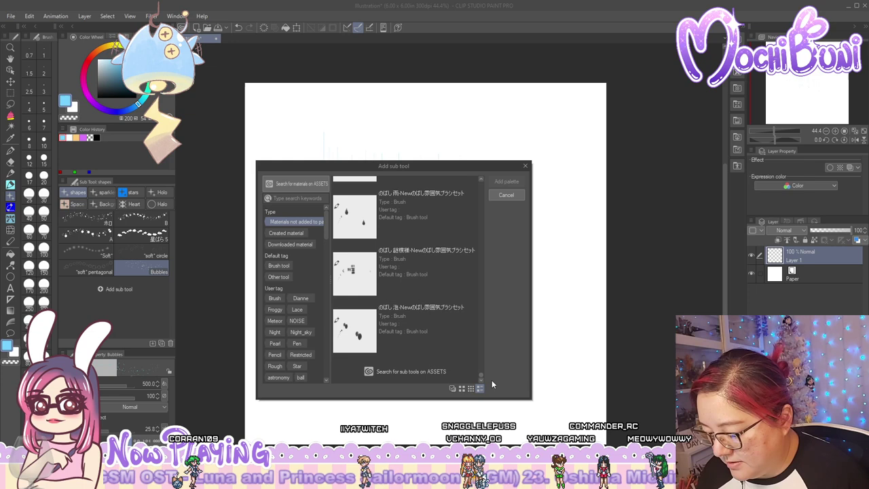
{"action": "left_click", "coordinate": [452, 351]}
{"action": "scroll", "coordinate": [452, 351], "scroll_direction": "up", "scroll_amount": 5}
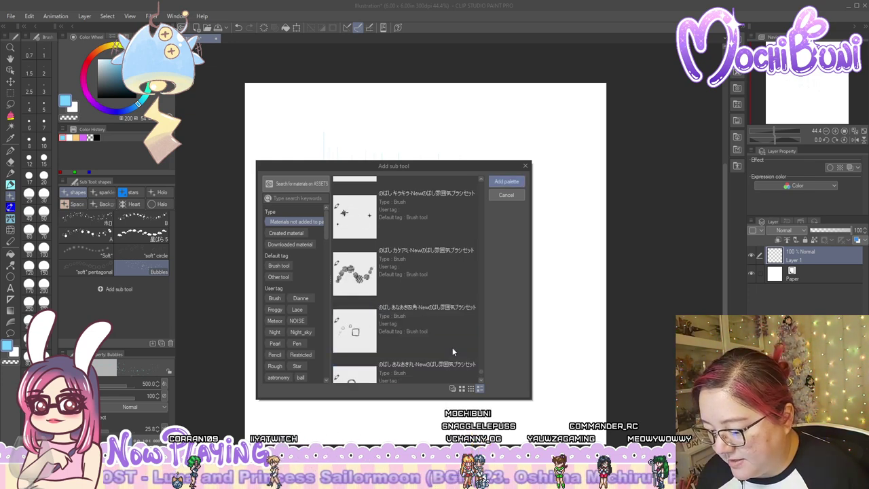
{"action": "scroll", "coordinate": [452, 351], "scroll_direction": "up", "scroll_amount": 4}
{"action": "scroll", "coordinate": [453, 351], "scroll_direction": "up", "scroll_amount": 5}
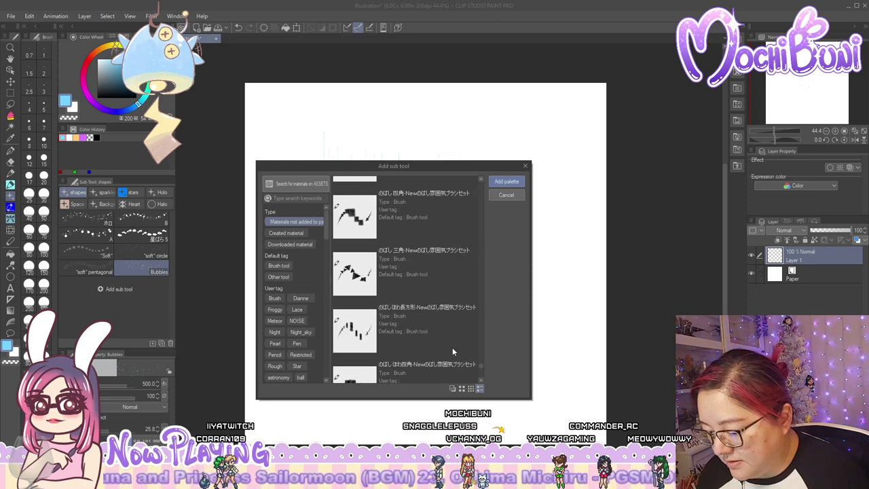
{"action": "scroll", "coordinate": [452, 351], "scroll_direction": "up", "scroll_amount": 5}
{"action": "scroll", "coordinate": [453, 351], "scroll_direction": "down", "scroll_amount": 10}
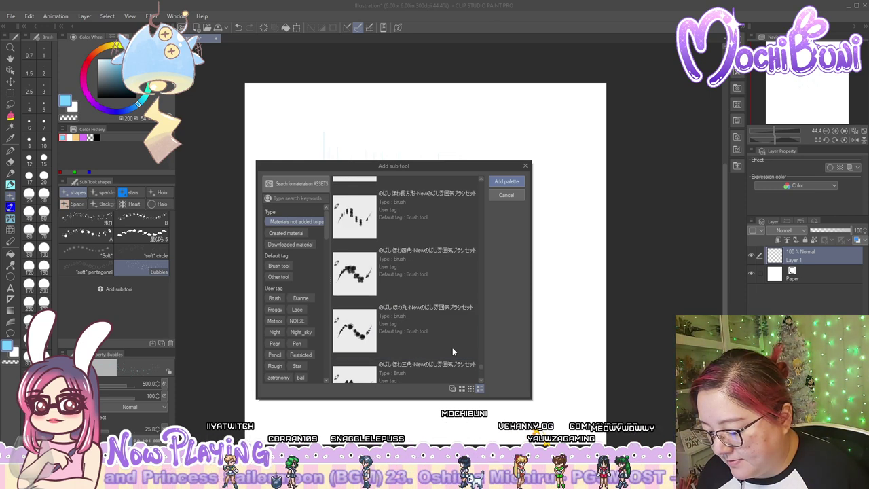
{"action": "scroll", "coordinate": [452, 351], "scroll_direction": "down", "scroll_amount": 5}
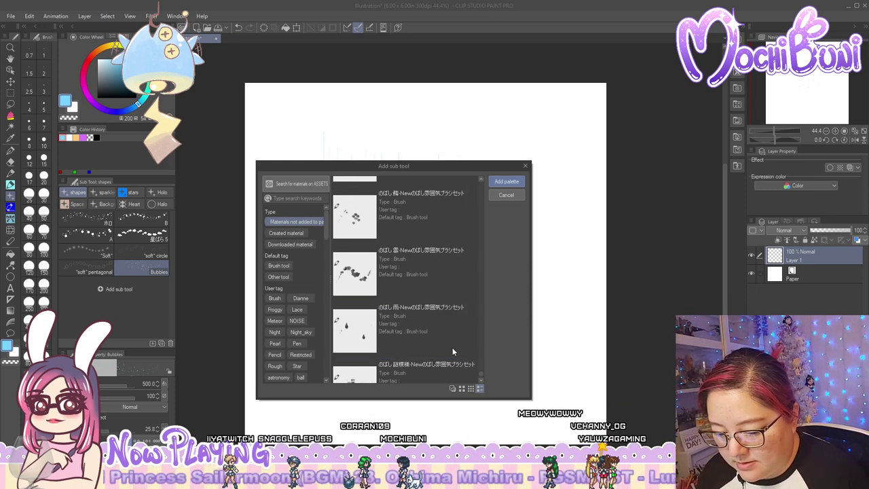
{"action": "scroll", "coordinate": [453, 351], "scroll_direction": "up", "scroll_amount": 5}
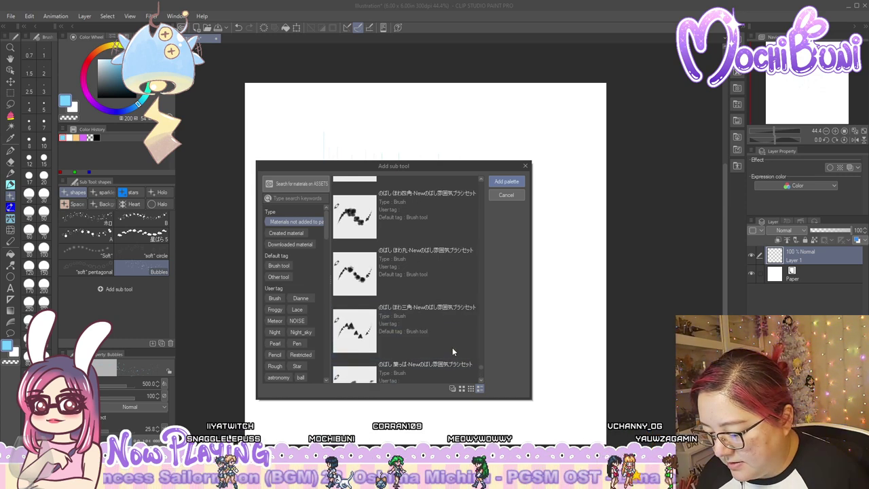
{"action": "scroll", "coordinate": [452, 347], "scroll_direction": "up", "scroll_amount": 1}
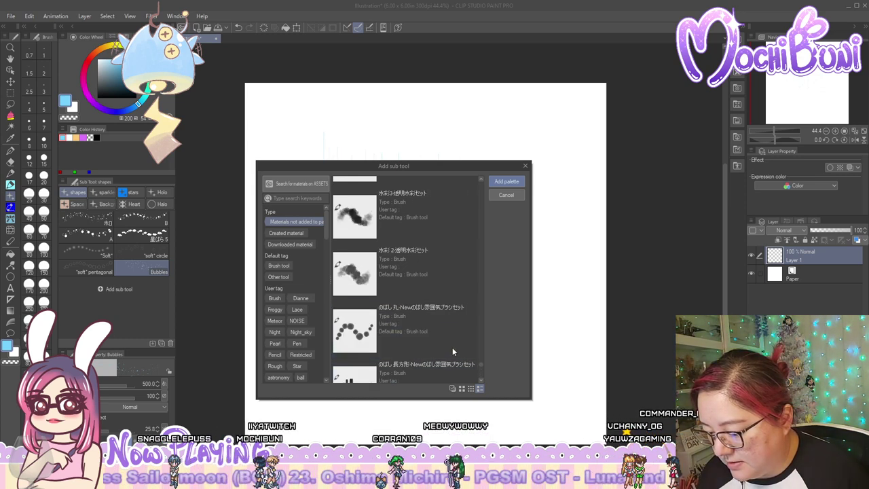
{"action": "left_click", "coordinate": [445, 334], "text": "shift"}
{"action": "scroll", "coordinate": [415, 349], "scroll_direction": "down", "scroll_amount": 10}
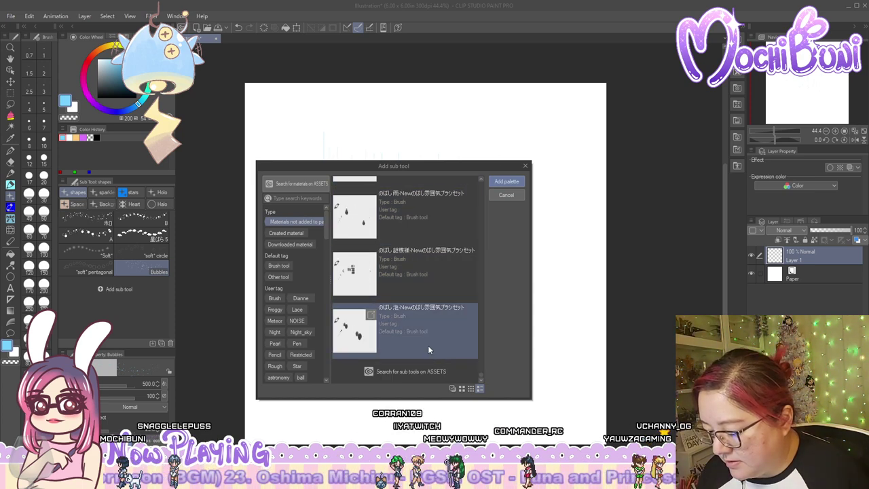
{"action": "left_click", "coordinate": [427, 344], "text": "shift"}
{"action": "left_click", "coordinate": [505, 182]}
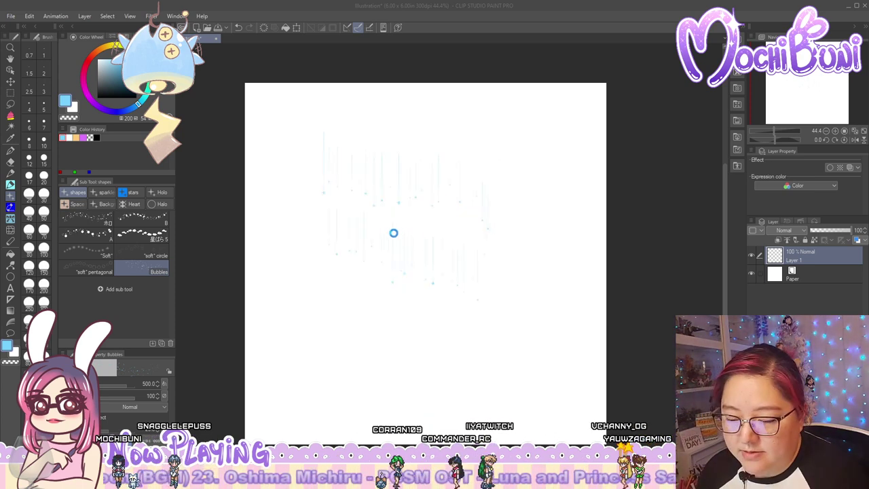
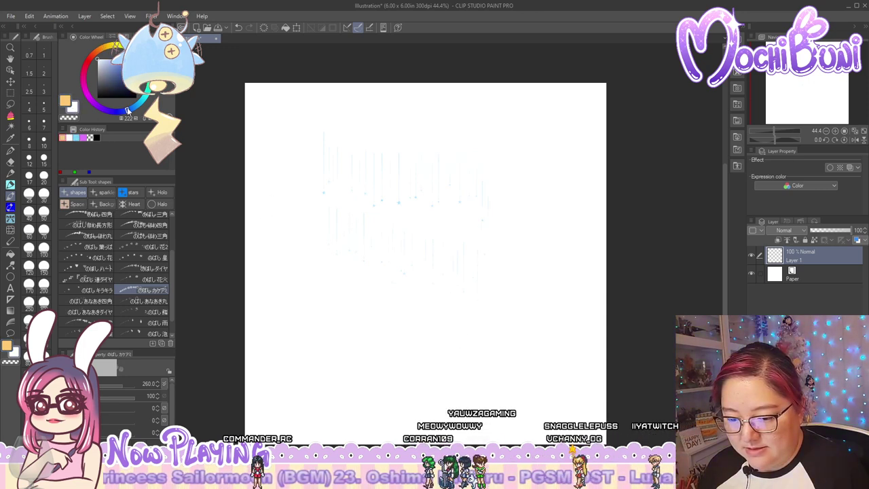
Set the main color to blue and the sub color to green, testing the のばし あなあき丸, キラキラ and 星 brushes
{"action": "left_click", "coordinate": [77, 98]}
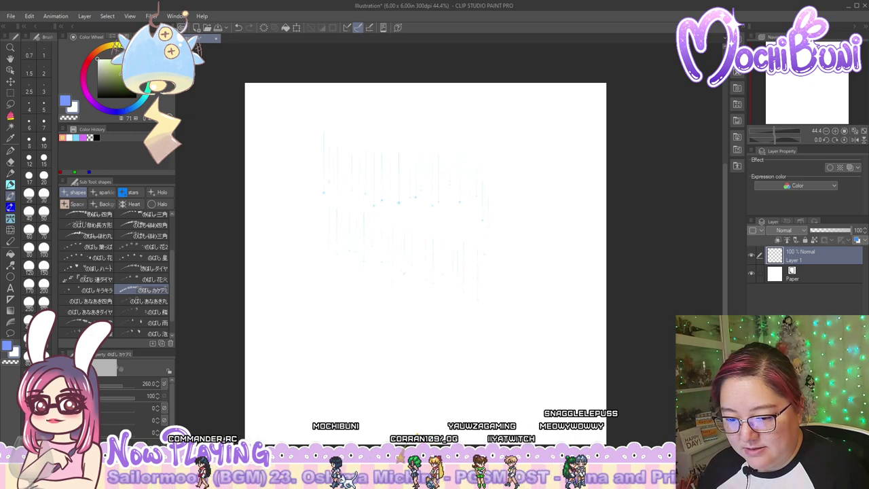
{"action": "left_click", "coordinate": [67, 100]}
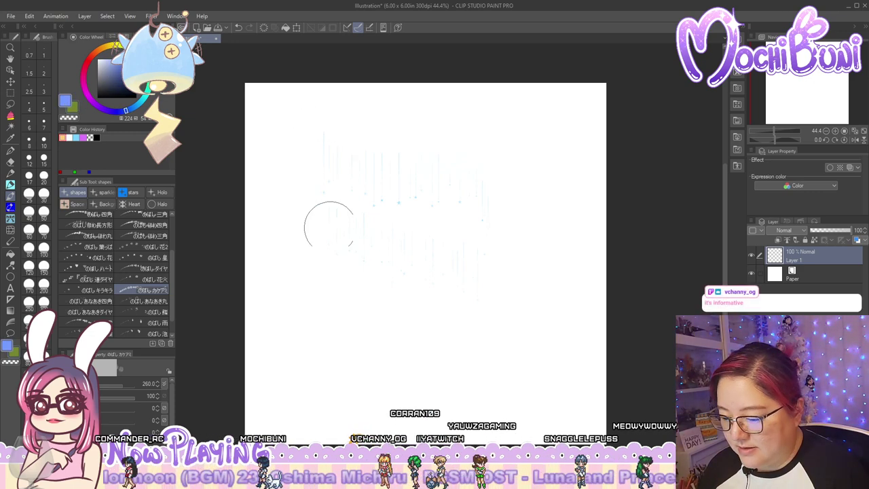
{"action": "left_click", "coordinate": [144, 300]}
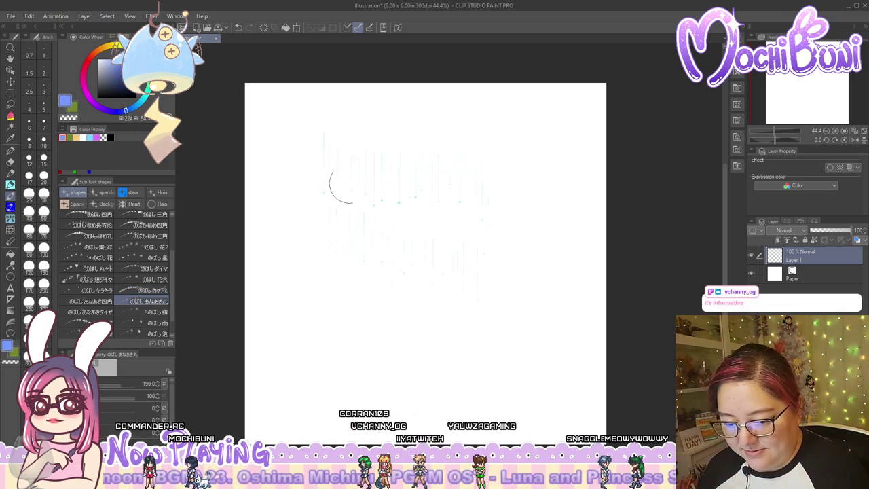
{"action": "left_click", "coordinate": [90, 291]}
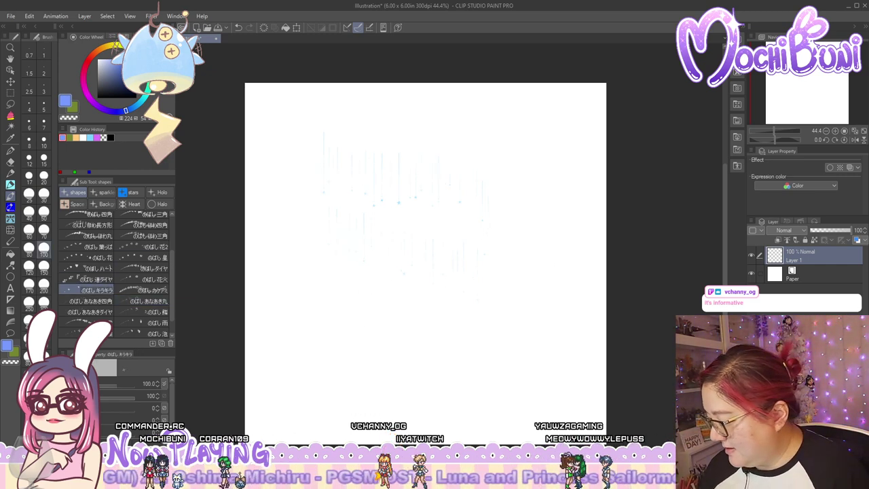
{"action": "scroll", "coordinate": [122, 296], "scroll_direction": "down", "scroll_amount": 1}
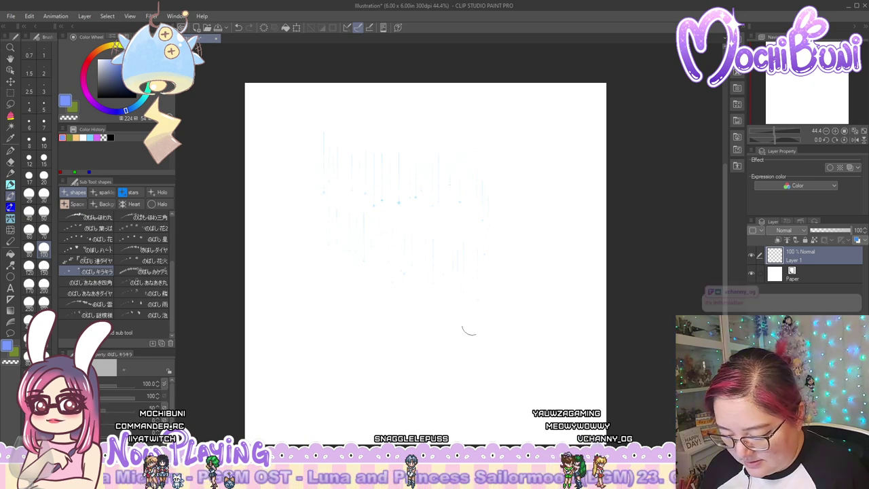
{"action": "left_click", "coordinate": [146, 239]}
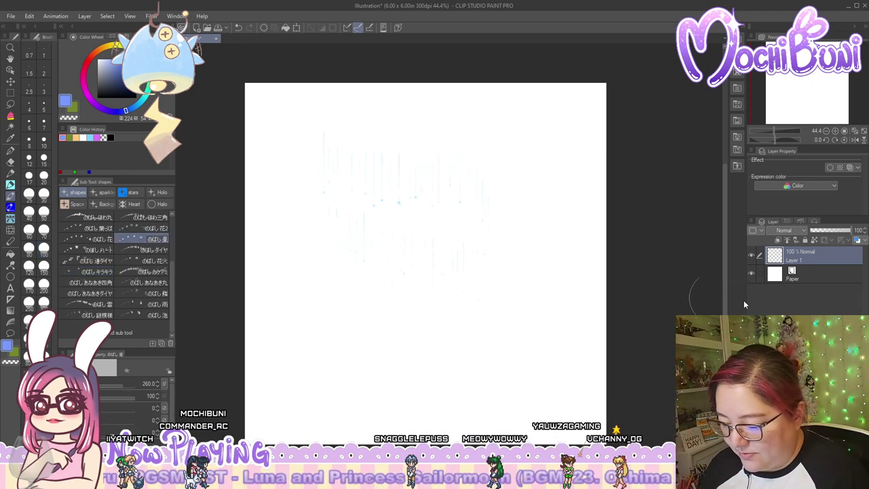
Add a new raster layer directly above Paper and fill it with the blue main color
{"action": "left_click", "coordinate": [790, 270]}
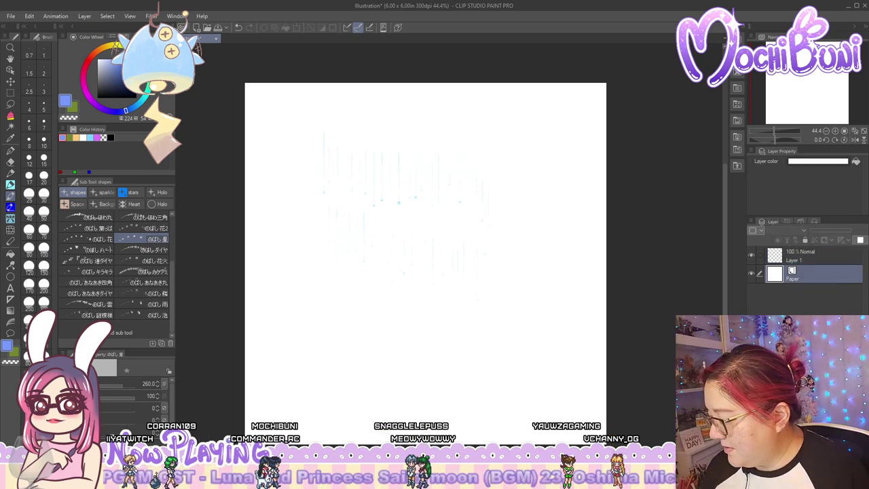
{"action": "key", "text": "ctrl+shift+n"}
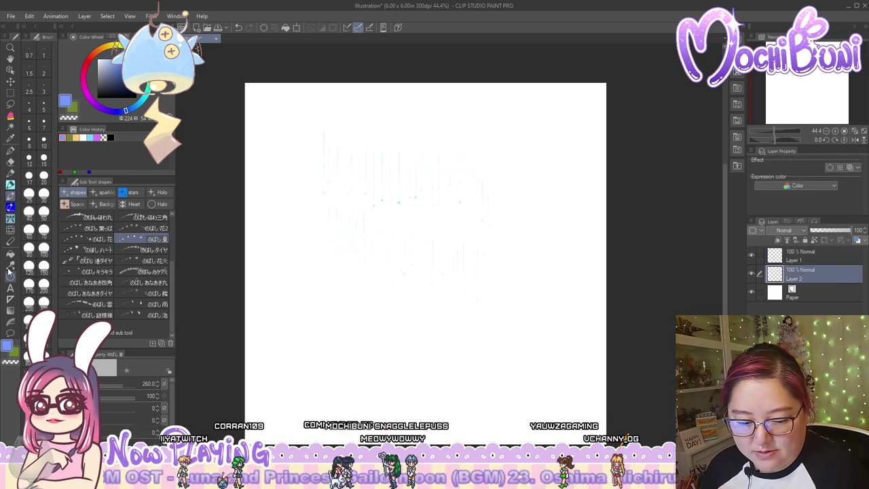
{"action": "key", "text": "g"}
{"action": "left_click", "coordinate": [359, 271]}
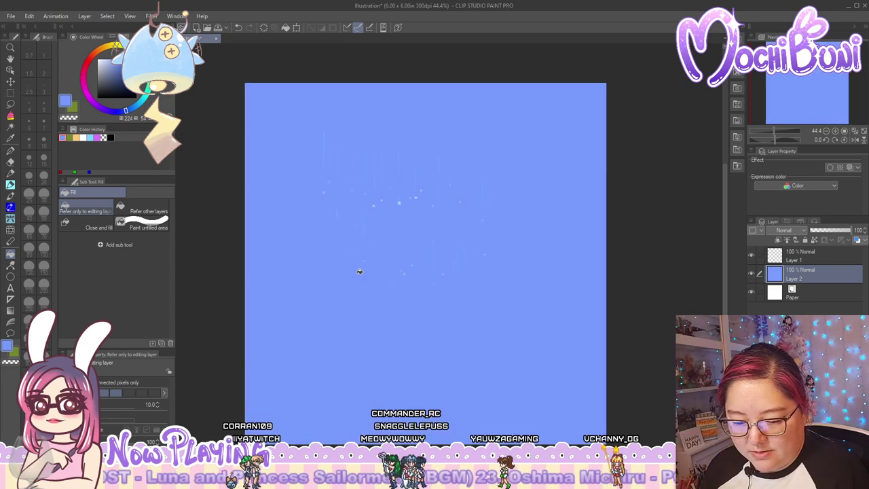
Return to the shapes group and test the のばし 長方形 and のばし 丸 brushes on the blue layer
{"action": "left_click", "coordinate": [11, 217]}
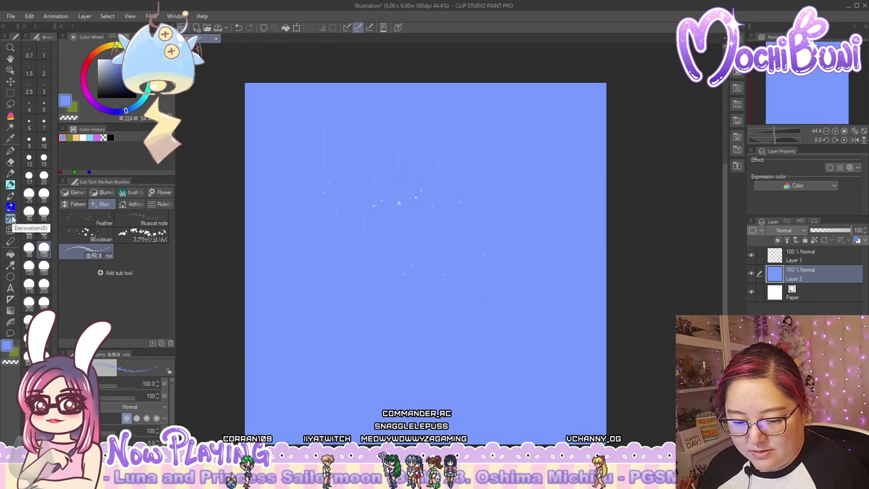
{"action": "left_click", "coordinate": [10, 197]}
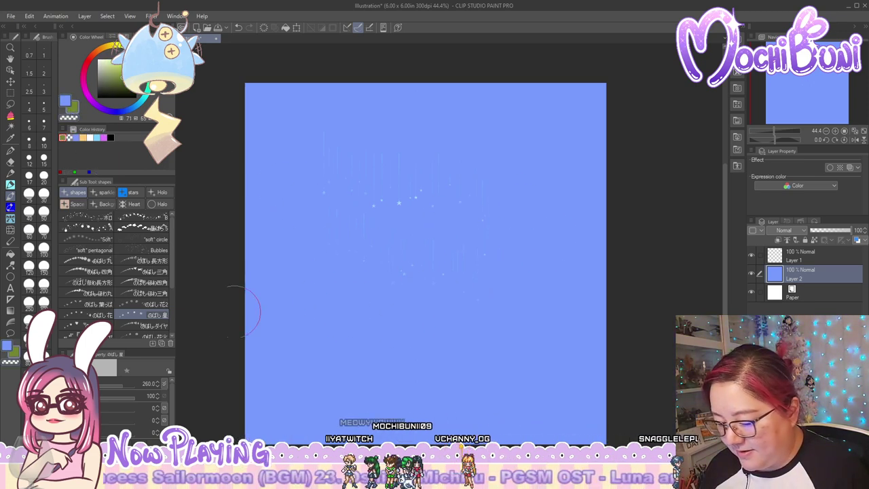
{"action": "left_click", "coordinate": [142, 260]}
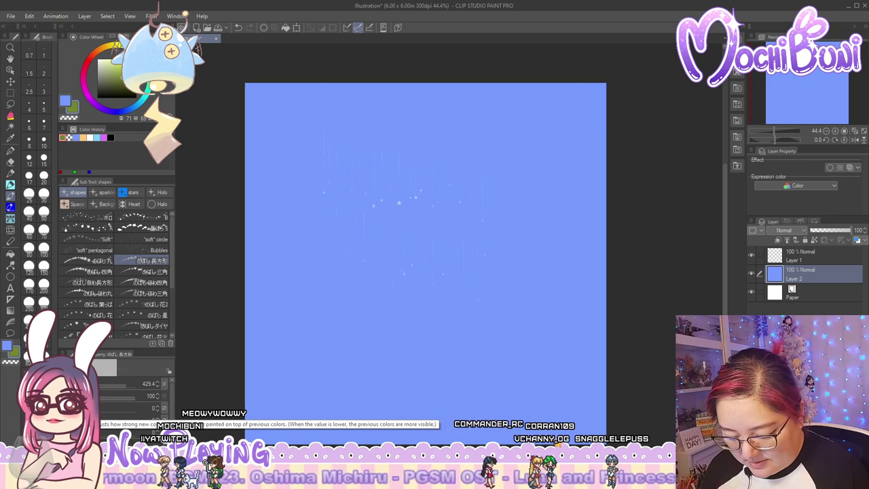
{"action": "scroll", "coordinate": [129, 401], "scroll_direction": "down", "scroll_amount": 1}
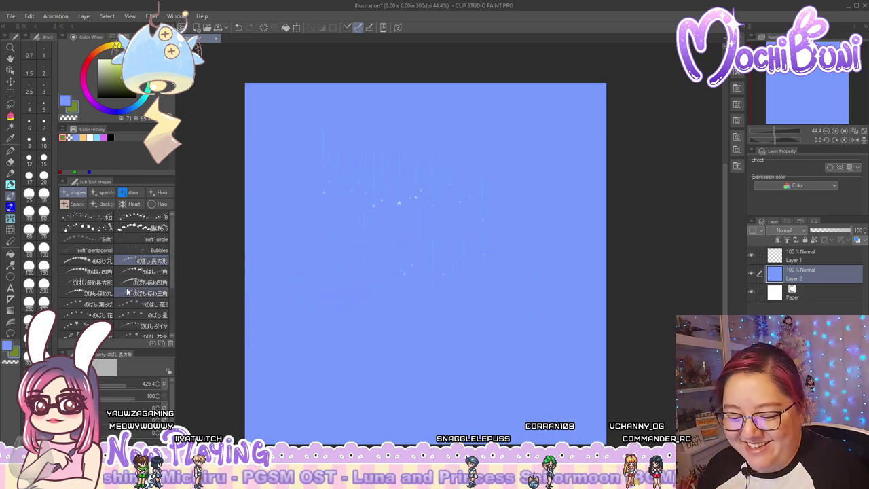
{"action": "left_click", "coordinate": [92, 261]}
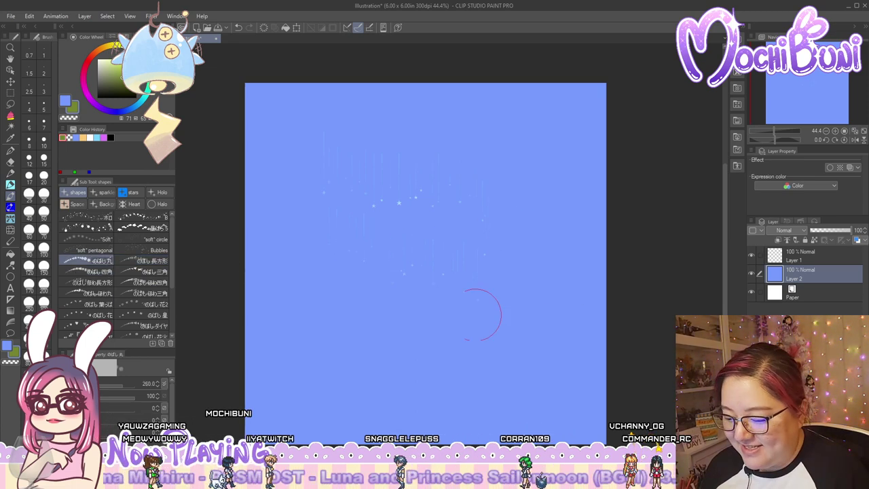
Set the のばし 星 brush's paint amount and paint density to 100, painting test stars on the blue layer after each change
{"action": "left_click", "coordinate": [146, 315]}
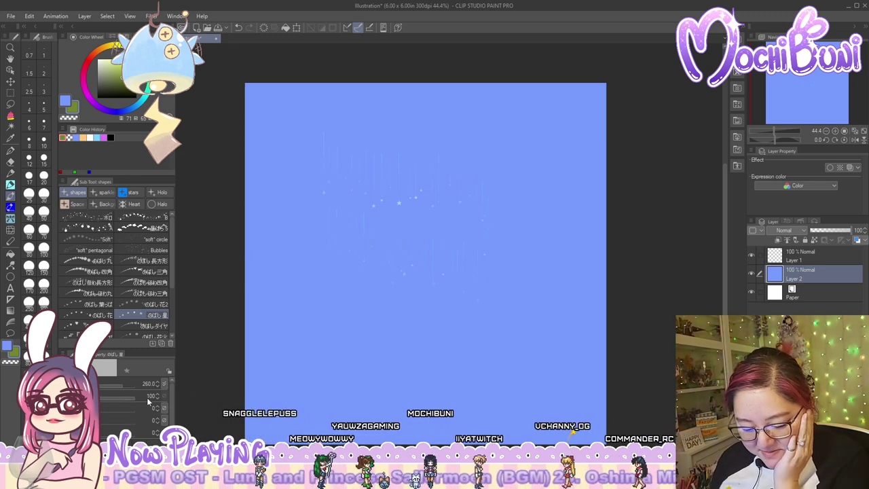
{"action": "left_click_drag", "start_coordinate": [109, 409], "coordinate": [139, 409]}
{"action": "mouse_move", "coordinate": [353, 351]}
{"action": "left_mouse_down"}
{"action": "mouse_move", "coordinate": [462, 272]}
{"action": "mouse_move", "coordinate": [363, 292]}
{"action": "mouse_move", "coordinate": [458, 336]}
{"action": "mouse_move", "coordinate": [457, 194]}
{"action": "mouse_move", "coordinate": [318, 224]}
{"action": "left_mouse_up"}
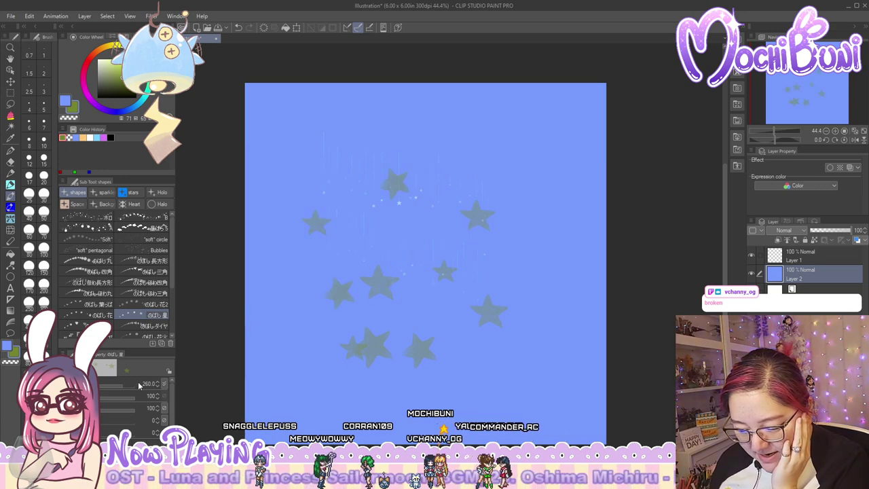
{"action": "left_click", "coordinate": [123, 421]}
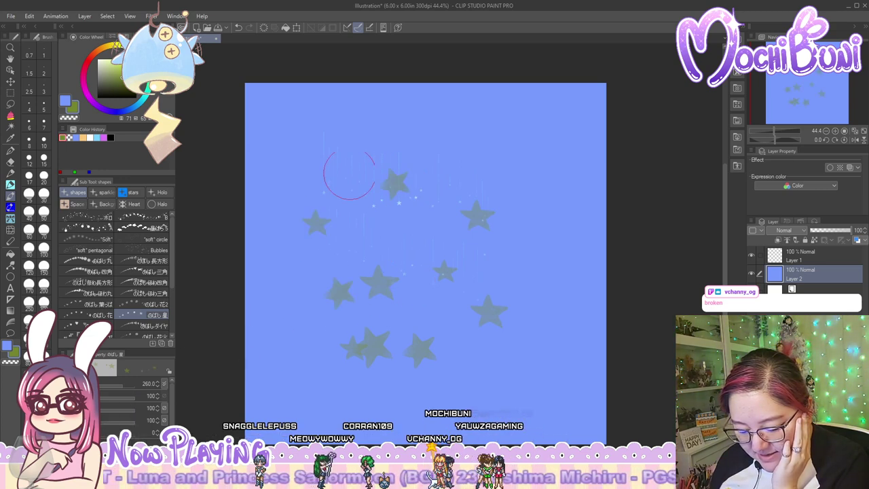
{"action": "mouse_move", "coordinate": [349, 175]}
{"action": "left_mouse_down"}
{"action": "mouse_move", "coordinate": [480, 155]}
{"action": "mouse_move", "coordinate": [527, 216]}
{"action": "mouse_move", "coordinate": [405, 233]}
{"action": "mouse_move", "coordinate": [324, 289]}
{"action": "mouse_move", "coordinate": [460, 377]}
{"action": "mouse_move", "coordinate": [491, 277]}
{"action": "mouse_move", "coordinate": [379, 309]}
{"action": "left_mouse_up"}
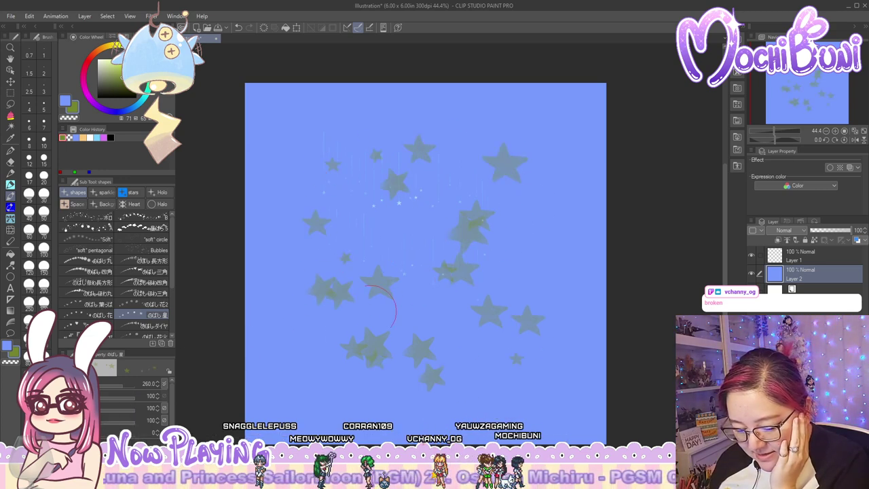
Set the のばし 葉っぱ brush's paint amount to 100 and paint test leaves across the blue layer
{"action": "left_click", "coordinate": [88, 304]}
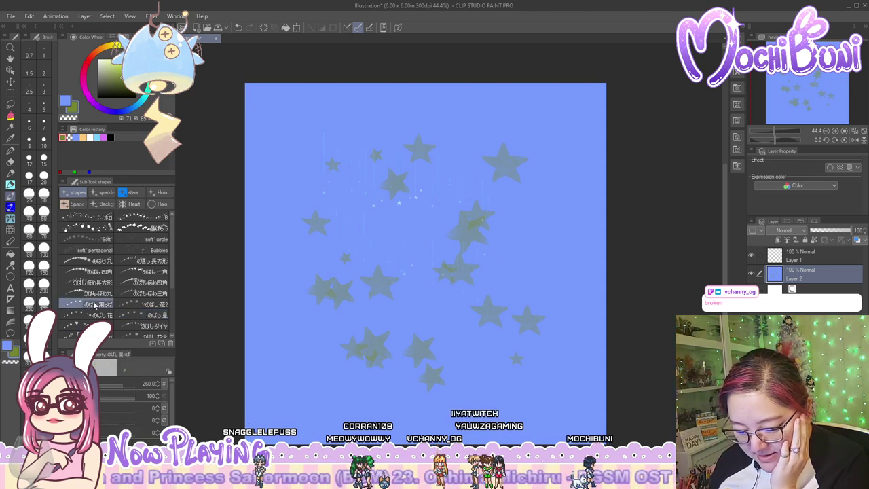
{"action": "left_click_drag", "start_coordinate": [122, 409], "coordinate": [160, 410]}
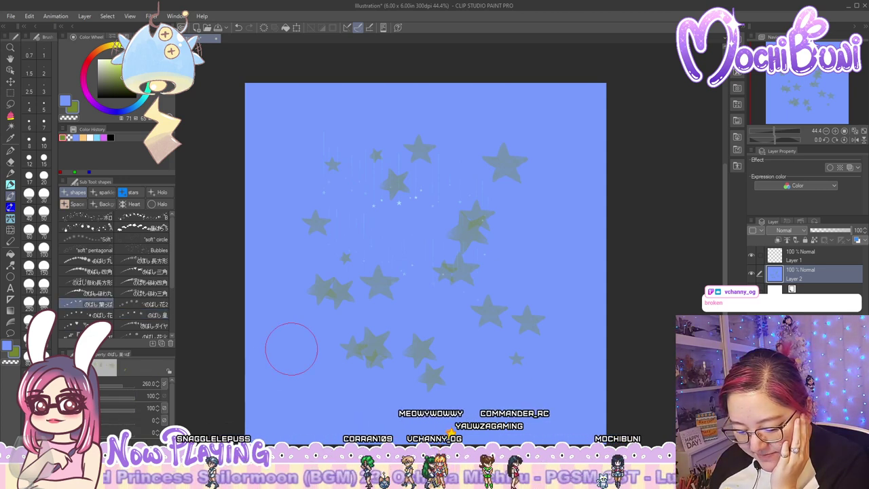
{"action": "mouse_move", "coordinate": [292, 348]}
{"action": "left_mouse_down"}
{"action": "mouse_move", "coordinate": [423, 243]}
{"action": "mouse_move", "coordinate": [349, 225]}
{"action": "mouse_move", "coordinate": [491, 163]}
{"action": "mouse_move", "coordinate": [395, 175]}
{"action": "left_mouse_up"}
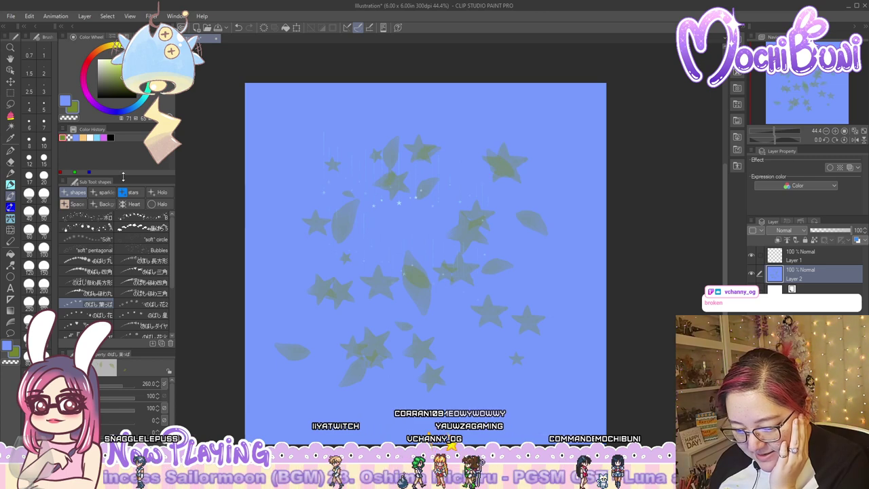
Clear the test stars and leaves from Layer 2 and refill the layer with blue
{"action": "key", "text": "x"}
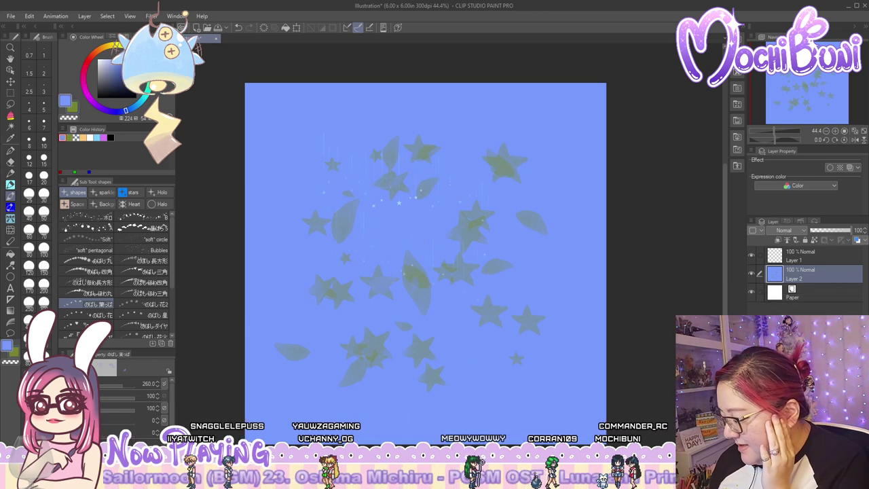
{"action": "key", "text": "Delete"}
{"action": "key", "text": "ctrl+shift+n"}
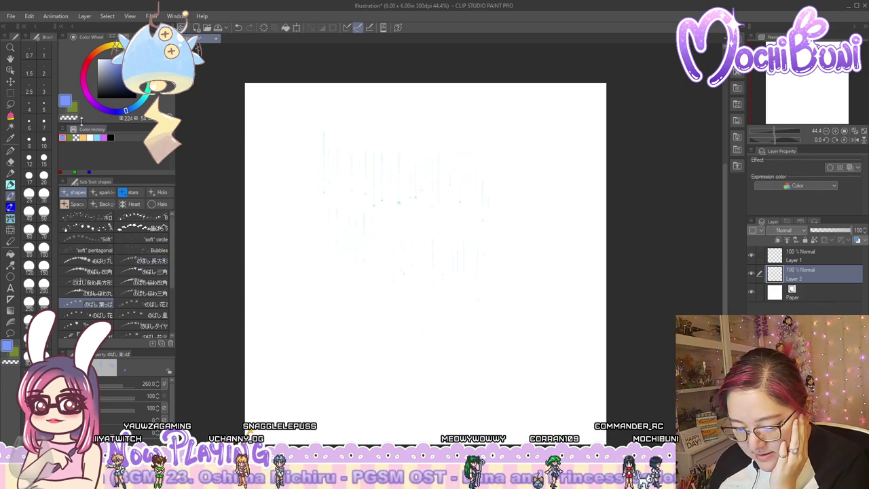
{"action": "left_click", "coordinate": [15, 265]}
{"action": "left_click", "coordinate": [392, 283]}
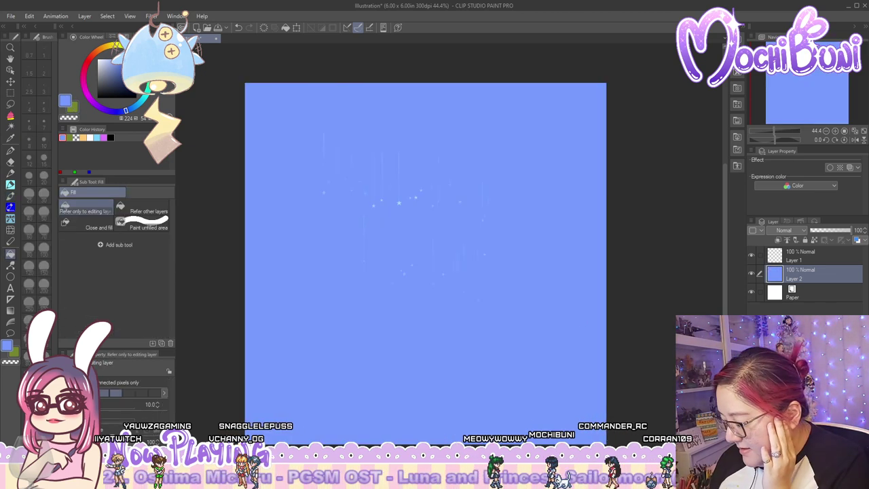
Add a new layer above the blue Layer 2 and switch from Fill to a green brush for further testing
{"action": "key", "text": "ctrl+shift+n"}
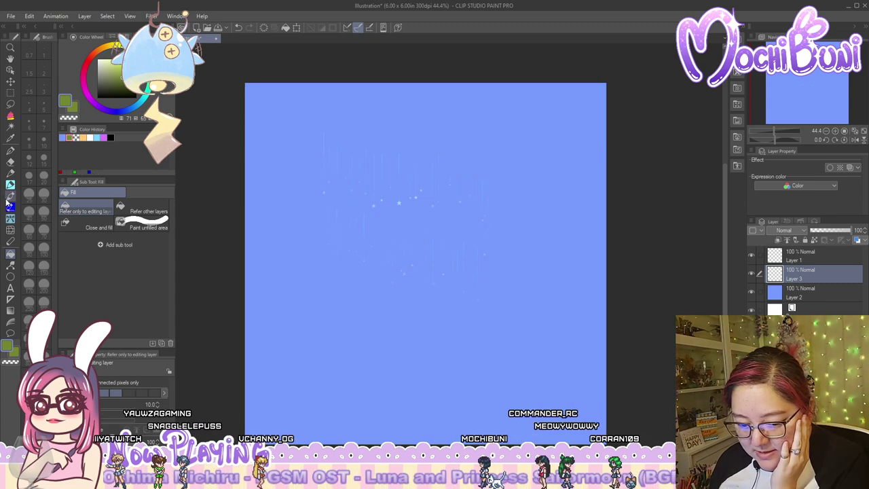
{"action": "left_click", "coordinate": [11, 207]}
{"action": "left_click", "coordinate": [10, 219]}
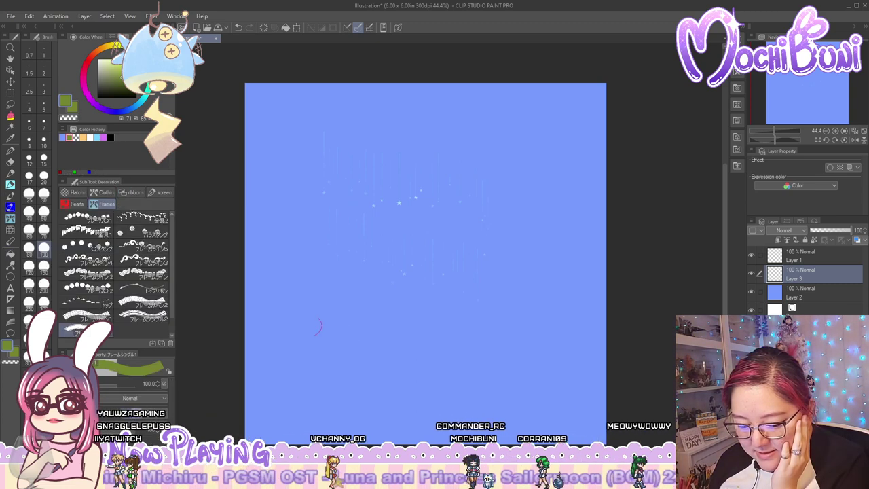
Scatter olive-green triangles across the blue Layer 2 using the のばしほわ三角 brush from the shapes group
{"action": "left_click", "coordinate": [10, 207]}
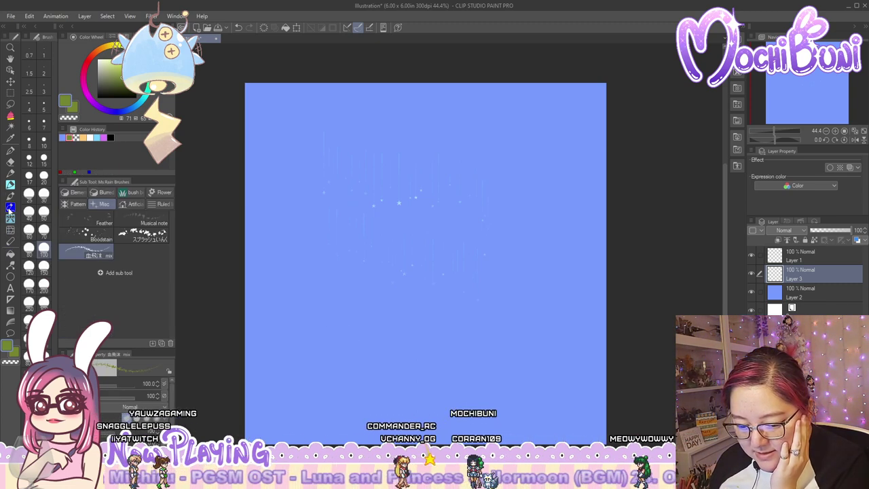
{"action": "left_click", "coordinate": [10, 207]}
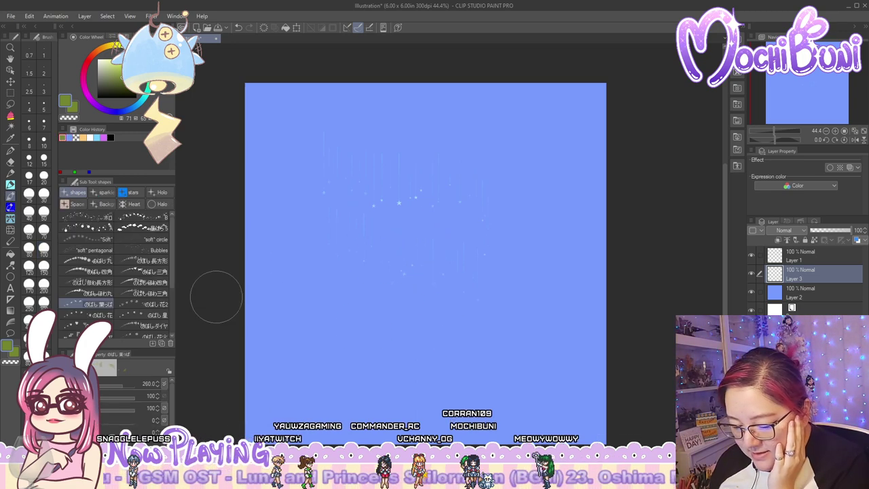
{"action": "left_click", "coordinate": [141, 293]}
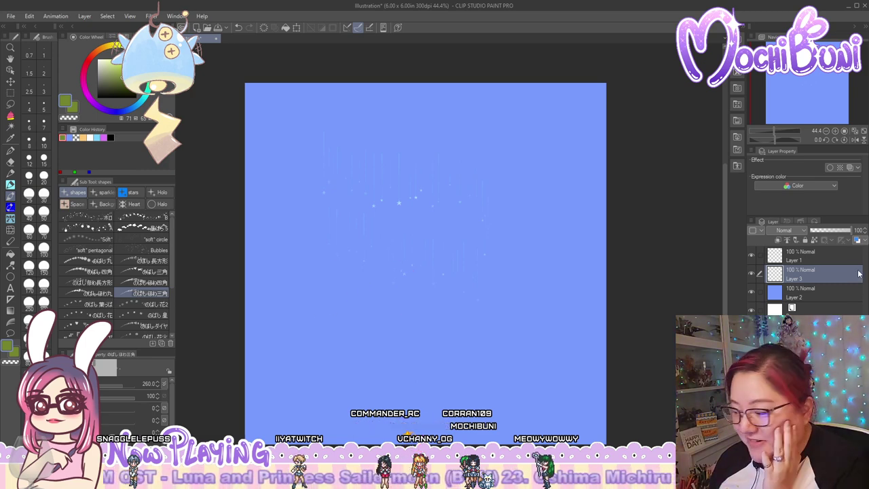
{"action": "left_click", "coordinate": [839, 299]}
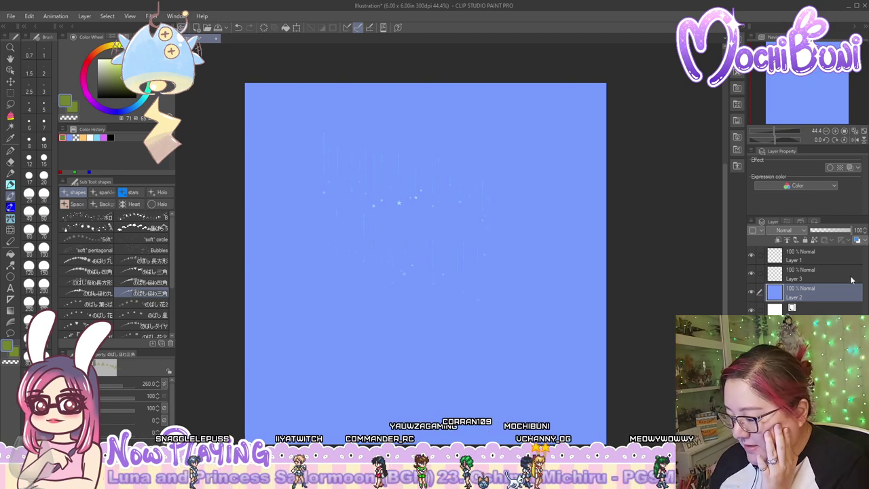
{"action": "left_click", "coordinate": [851, 279]}
{"action": "left_click", "coordinate": [781, 292]}
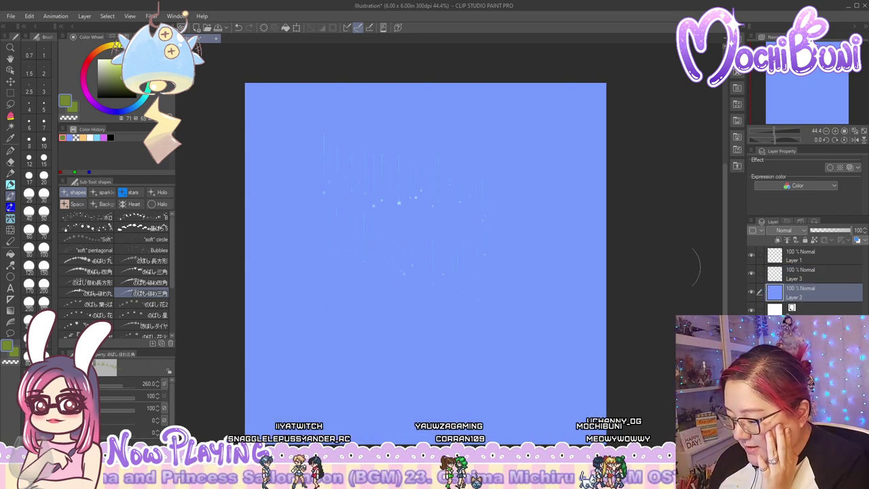
{"action": "mouse_move", "coordinate": [452, 235]}
{"action": "left_mouse_down"}
{"action": "mouse_move", "coordinate": [350, 314]}
{"action": "mouse_move", "coordinate": [469, 320]}
{"action": "mouse_move", "coordinate": [405, 196]}
{"action": "mouse_move", "coordinate": [315, 295]}
{"action": "mouse_move", "coordinate": [510, 345]}
{"action": "mouse_move", "coordinate": [459, 170]}
{"action": "mouse_move", "coordinate": [342, 248]}
{"action": "left_mouse_up"}
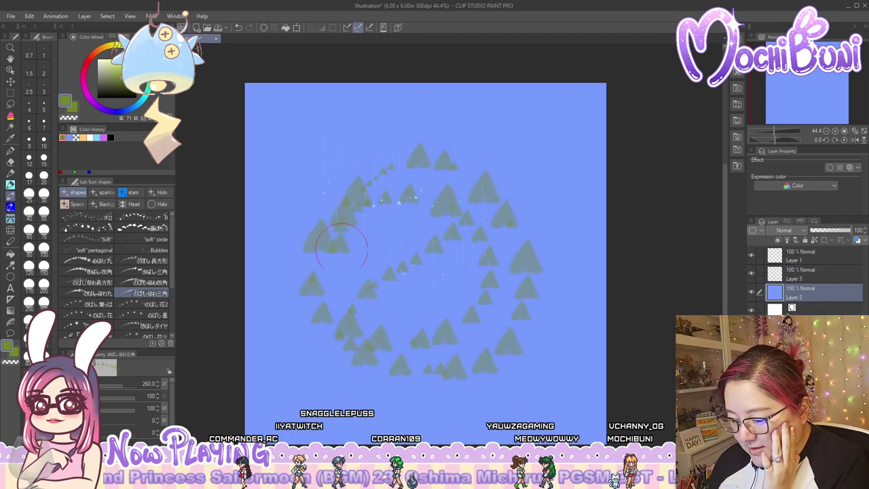
{"action": "mouse_move", "coordinate": [453, 180]}
{"action": "left_mouse_down"}
{"action": "mouse_move", "coordinate": [497, 221]}
{"action": "mouse_move", "coordinate": [404, 297]}
{"action": "mouse_move", "coordinate": [472, 252]}
{"action": "mouse_move", "coordinate": [384, 302]}
{"action": "mouse_move", "coordinate": [395, 206]}
{"action": "mouse_move", "coordinate": [442, 151]}
{"action": "mouse_move", "coordinate": [282, 239]}
{"action": "mouse_move", "coordinate": [428, 132]}
{"action": "mouse_move", "coordinate": [459, 120]}
{"action": "left_mouse_up"}
{"action": "mouse_move", "coordinate": [319, 193]}
{"action": "left_mouse_down"}
{"action": "mouse_move", "coordinate": [350, 250]}
{"action": "mouse_move", "coordinate": [462, 188]}
{"action": "mouse_move", "coordinate": [338, 305]}
{"action": "left_mouse_up"}
{"action": "mouse_move", "coordinate": [522, 165]}
{"action": "left_mouse_down"}
{"action": "mouse_move", "coordinate": [479, 263]}
{"action": "mouse_move", "coordinate": [572, 344]}
{"action": "mouse_move", "coordinate": [386, 402]}
{"action": "mouse_move", "coordinate": [362, 239]}
{"action": "left_mouse_up"}
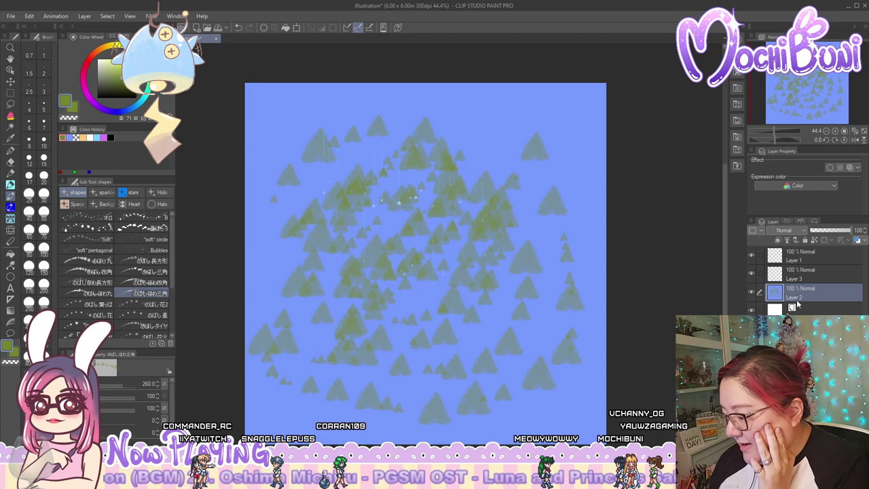
Hide Layer 2, add a new raster layer above it and fill that layer with white
{"action": "left_click", "coordinate": [751, 292]}
{"action": "key", "text": "ctrl+shift+n"}
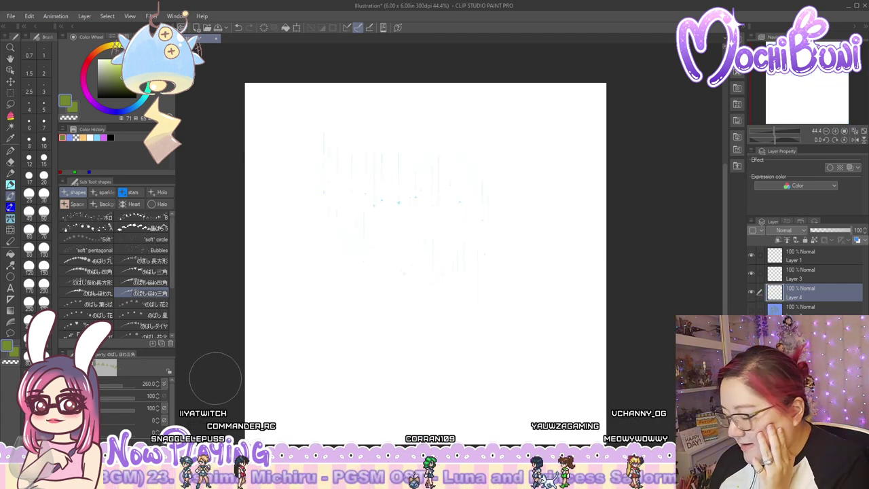
{"action": "key", "text": "x"}
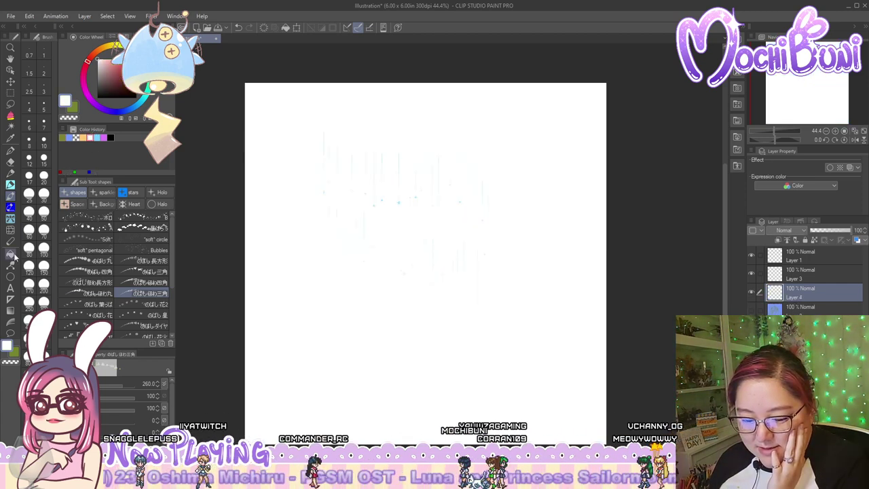
{"action": "key", "text": "g"}
{"action": "left_click", "coordinate": [471, 192]}
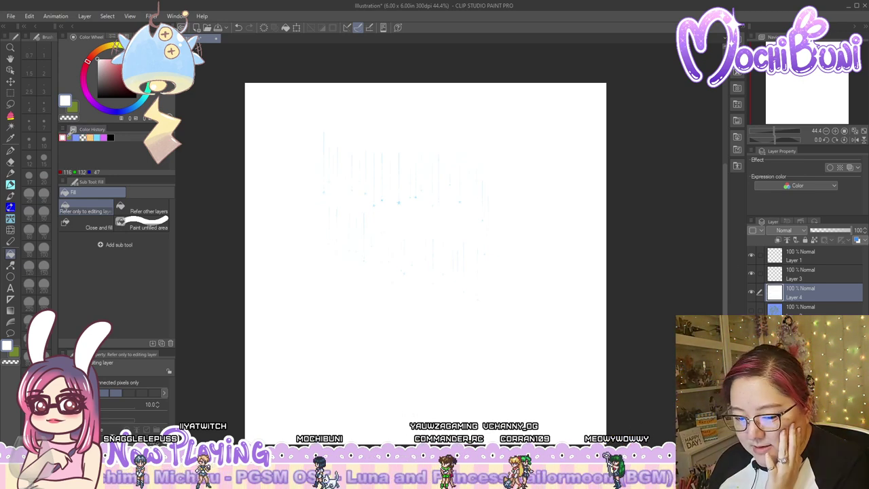
Paint scattered olive-green triangles on the white layer with the のばしほわ三角 brush
{"action": "key", "text": "x"}
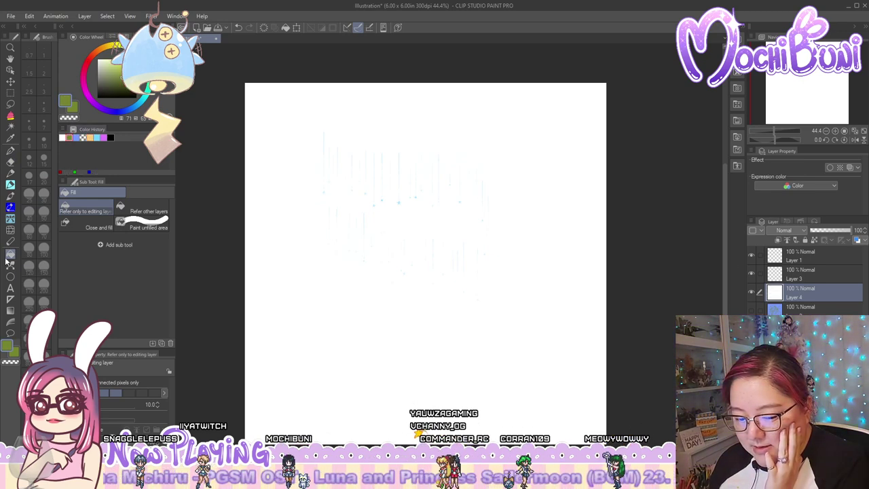
{"action": "left_click", "coordinate": [11, 199]}
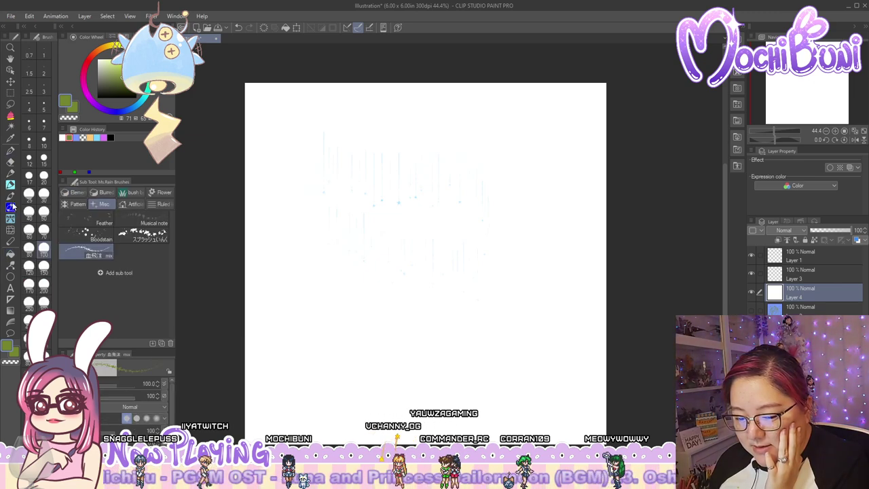
{"action": "mouse_move", "coordinate": [386, 234]}
{"action": "left_mouse_down"}
{"action": "mouse_move", "coordinate": [340, 278]}
{"action": "mouse_move", "coordinate": [489, 316]}
{"action": "mouse_move", "coordinate": [456, 176]}
{"action": "mouse_move", "coordinate": [322, 278]}
{"action": "mouse_move", "coordinate": [493, 331]}
{"action": "mouse_move", "coordinate": [411, 272]}
{"action": "left_mouse_up"}
Set Layer 4's blending mode to Multiply and show Layer 2 beneath it again
{"action": "left_click", "coordinate": [784, 230]}
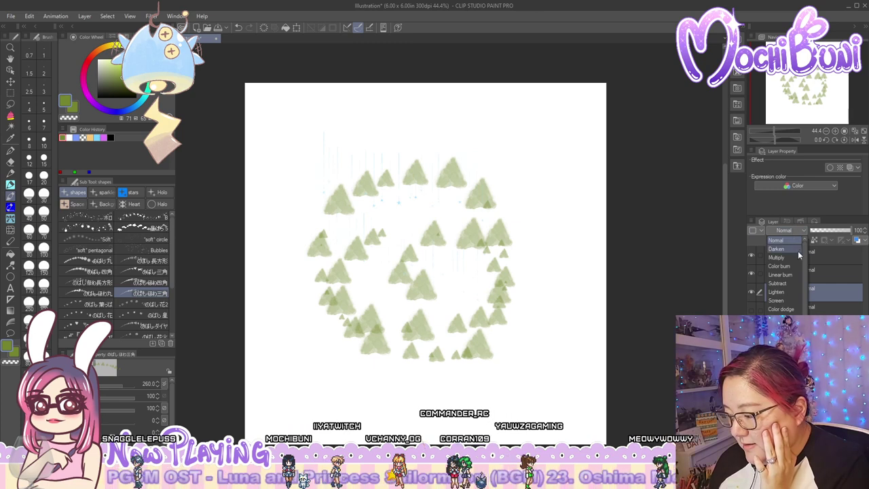
{"action": "left_click", "coordinate": [796, 256]}
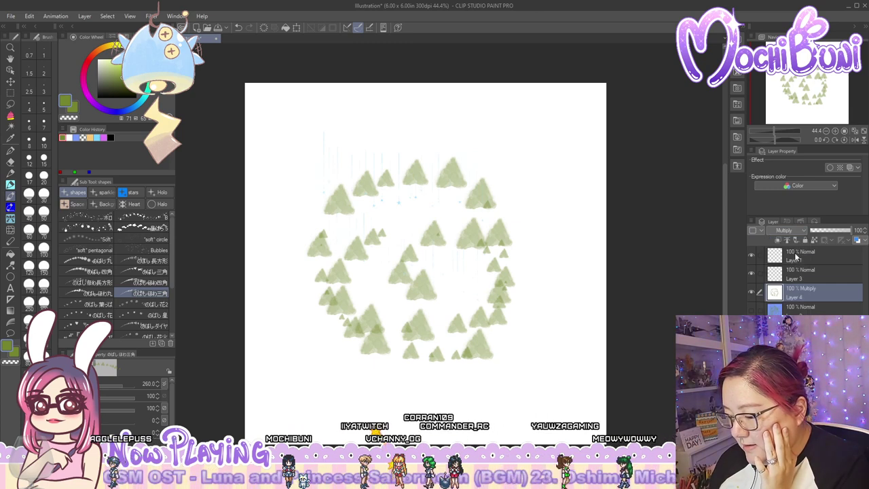
{"action": "left_click", "coordinate": [751, 310]}
{"action": "left_click", "coordinate": [808, 309]}
{"action": "left_click", "coordinate": [806, 294]}
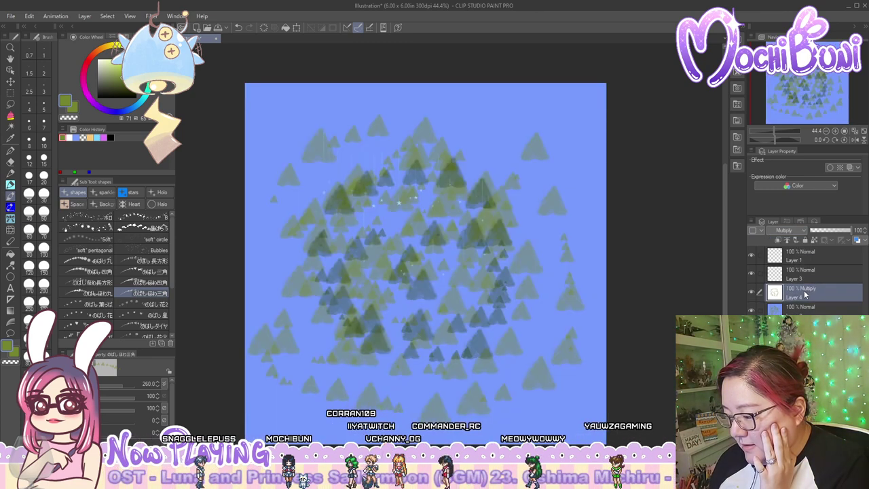
Try the Add and Screen blending modes on Layer 4, and return it to Multiply
{"action": "left_click", "coordinate": [787, 230]}
{"action": "left_click", "coordinate": [776, 318]}
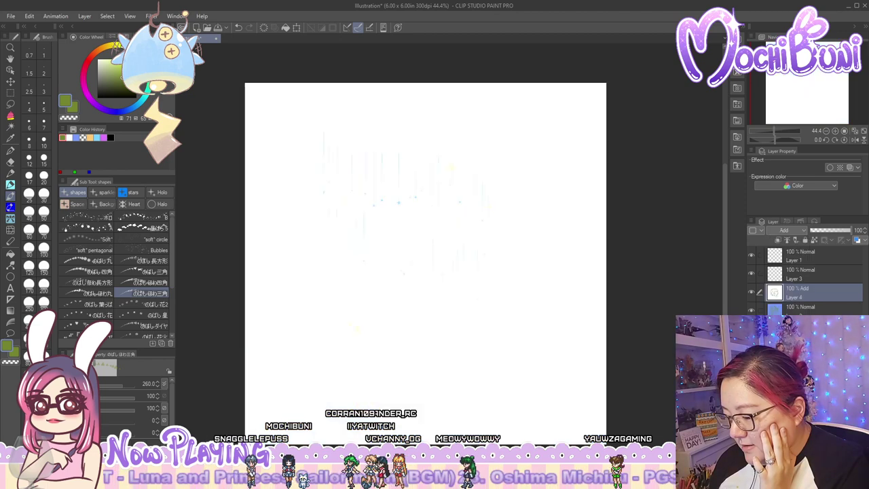
{"action": "left_click", "coordinate": [787, 231]}
{"action": "left_click", "coordinate": [792, 292]}
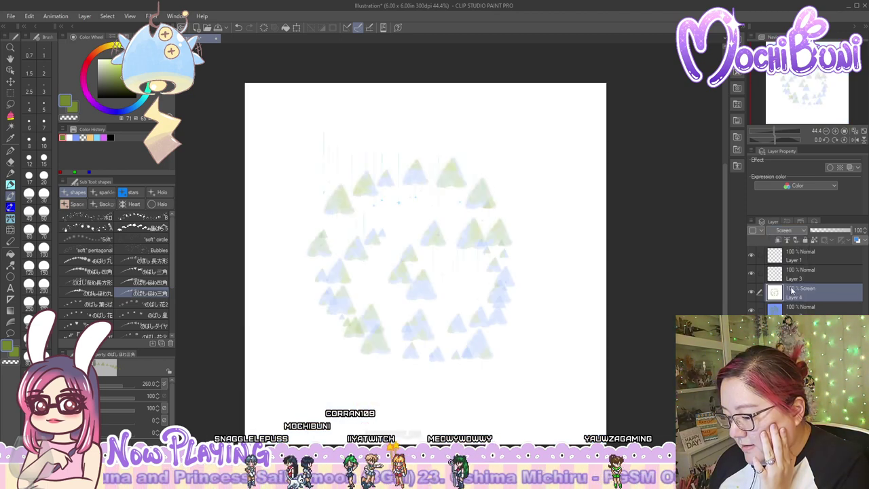
{"action": "left_click", "coordinate": [794, 230]}
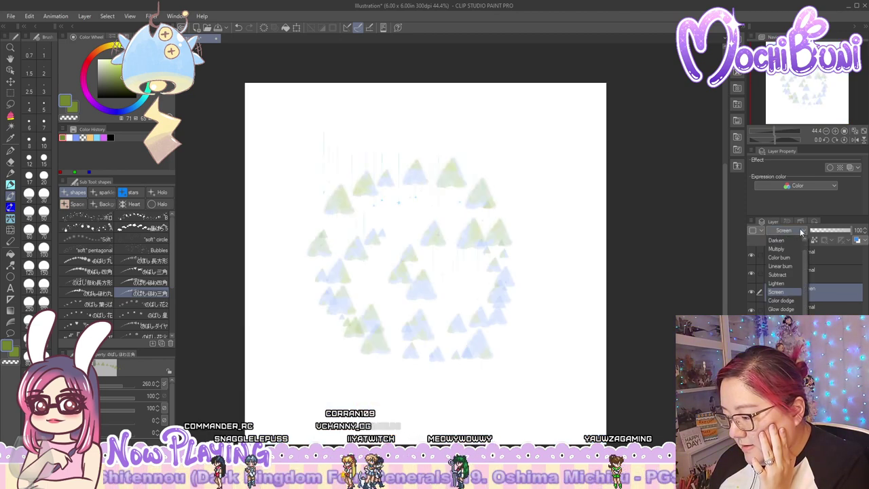
{"action": "left_click", "coordinate": [777, 249]}
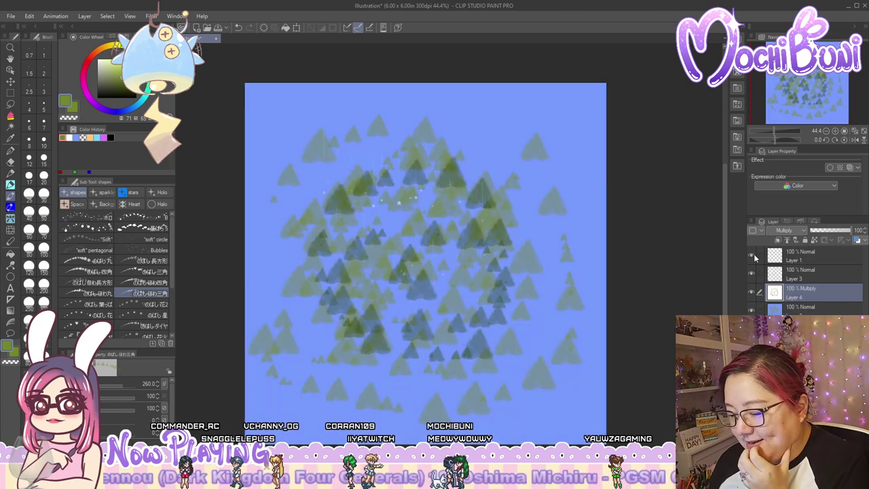
Paint olive-green rectangles and raindrops over the triangles on Layer 4 with the のばし長方形 and のばし雨 brushes
{"action": "left_click", "coordinate": [142, 260]}
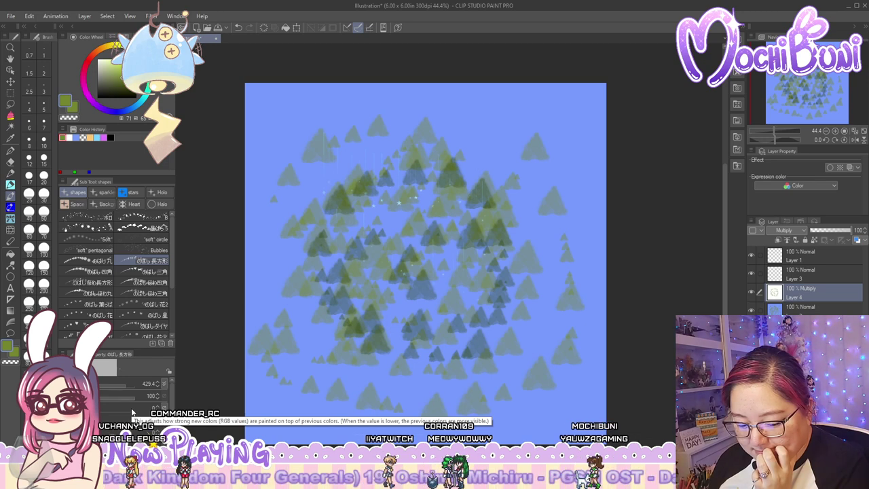
{"action": "mouse_move", "coordinate": [338, 167]}
{"action": "left_mouse_down"}
{"action": "mouse_move", "coordinate": [331, 258]}
{"action": "mouse_move", "coordinate": [341, 331]}
{"action": "mouse_move", "coordinate": [421, 197]}
{"action": "mouse_move", "coordinate": [485, 150]}
{"action": "mouse_move", "coordinate": [537, 251]}
{"action": "mouse_move", "coordinate": [515, 323]}
{"action": "mouse_move", "coordinate": [370, 245]}
{"action": "mouse_move", "coordinate": [321, 333]}
{"action": "mouse_move", "coordinate": [414, 368]}
{"action": "mouse_move", "coordinate": [478, 253]}
{"action": "mouse_move", "coordinate": [429, 216]}
{"action": "left_mouse_up"}
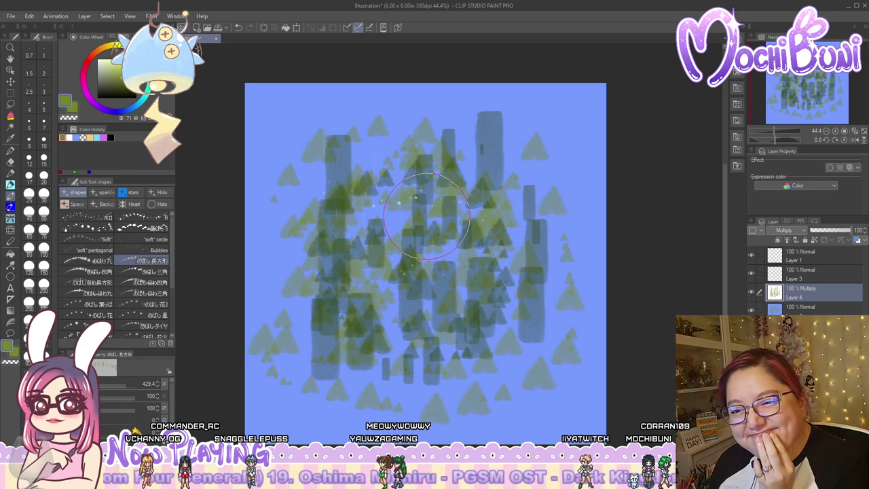
{"action": "scroll", "coordinate": [156, 278], "scroll_direction": "down", "scroll_amount": 5}
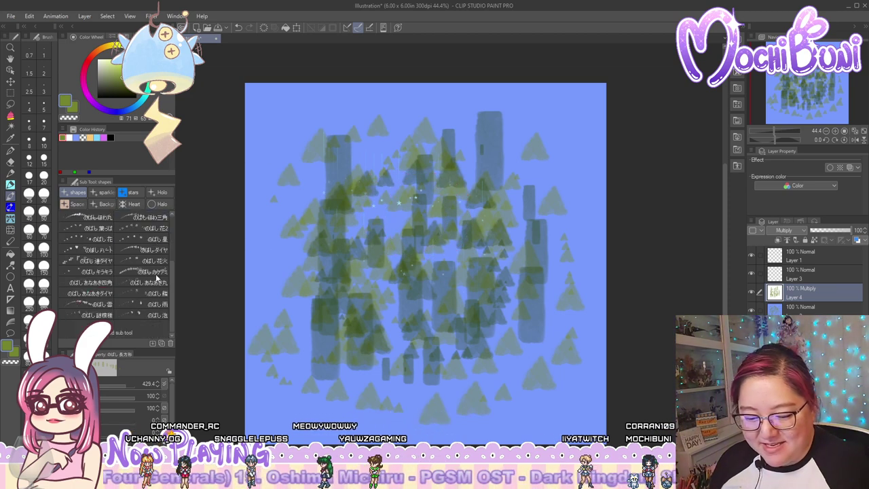
{"action": "left_click", "coordinate": [146, 304]}
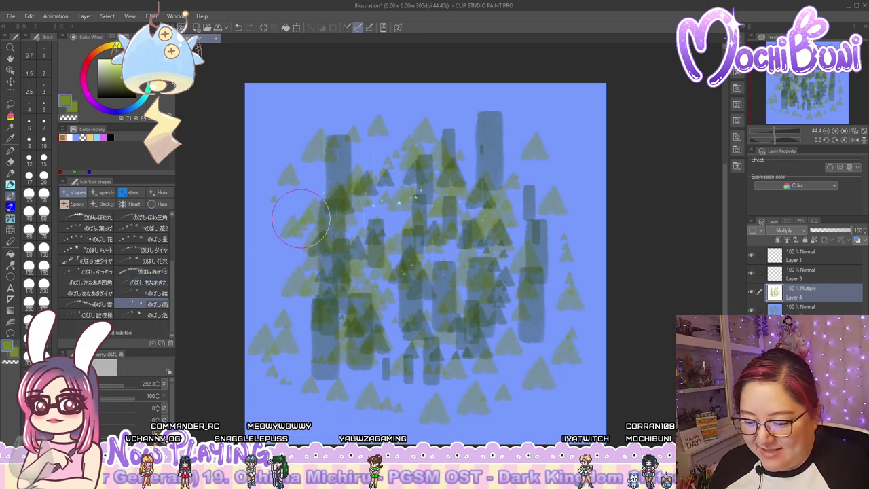
{"action": "mouse_move", "coordinate": [412, 178]}
{"action": "left_mouse_down"}
{"action": "mouse_move", "coordinate": [492, 256]}
{"action": "mouse_move", "coordinate": [343, 339]}
{"action": "mouse_move", "coordinate": [274, 306]}
{"action": "left_mouse_up"}
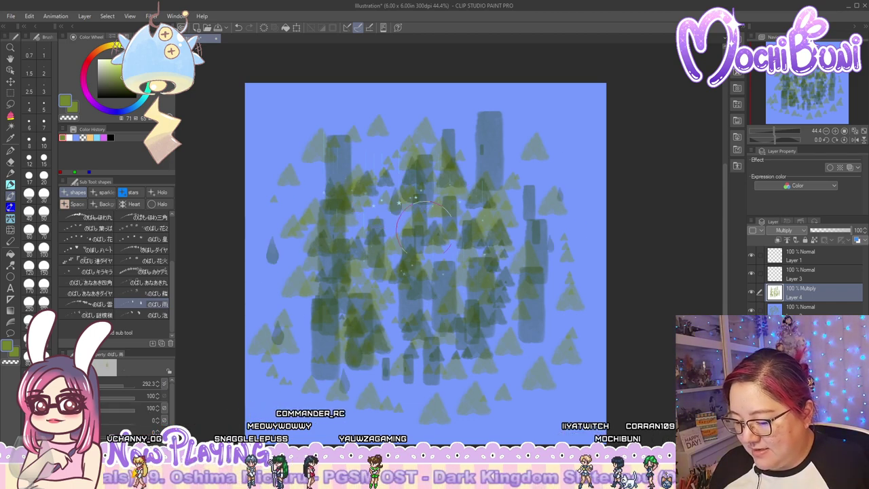
{"action": "left_click", "coordinate": [271, 253]}
Delete all the のばし brushes from the shapes group, starting with のばし丸 and keeping everything up to Bubbles
{"action": "scroll", "coordinate": [146, 305], "scroll_direction": "up", "scroll_amount": 2}
{"action": "scroll", "coordinate": [149, 305], "scroll_direction": "up", "scroll_amount": 4}
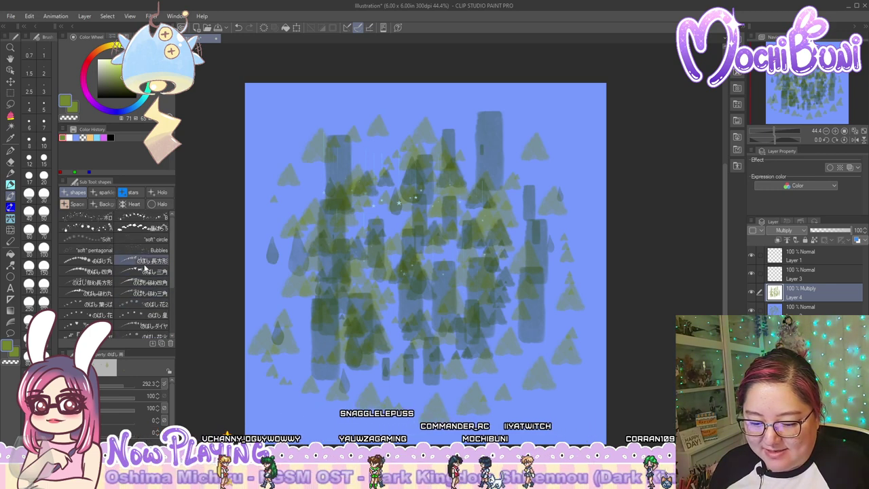
{"action": "left_click", "coordinate": [88, 260]}
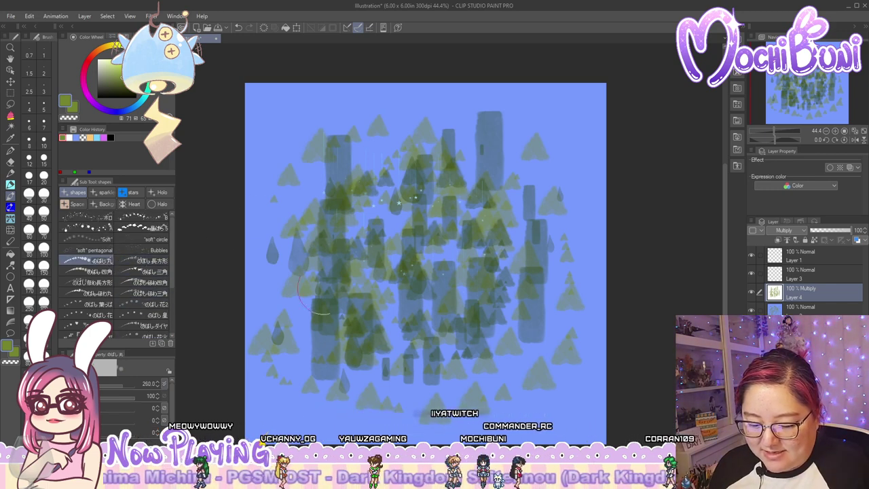
{"action": "left_click", "coordinate": [171, 344]}
{"action": "left_click", "coordinate": [170, 344]}
{"action": "left_click", "coordinate": [170, 344]}
{"action": "left_click", "coordinate": [170, 344]}
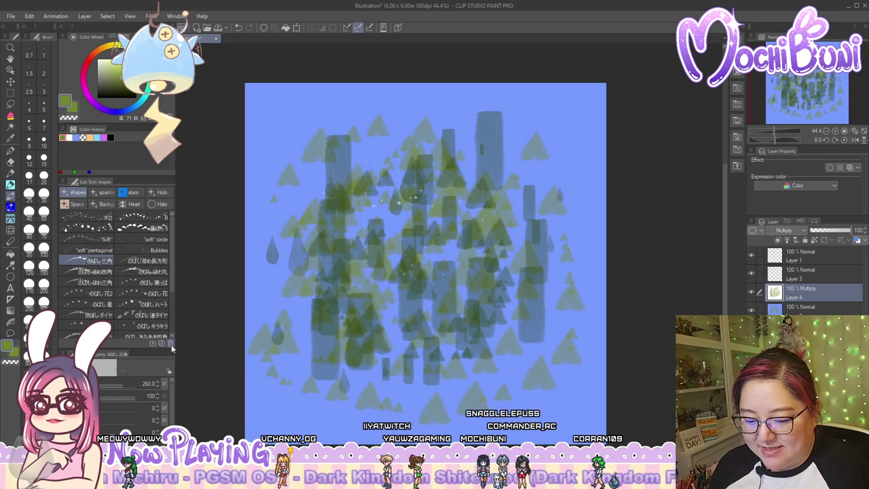
{"action": "left_click", "coordinate": [170, 345]}
{"action": "left_click", "coordinate": [171, 344]}
{"action": "left_click", "coordinate": [170, 344]}
{"action": "left_click", "coordinate": [170, 344]}
{"action": "left_click", "coordinate": [170, 344]}
{"action": "left_click", "coordinate": [171, 344]}
{"action": "left_click", "coordinate": [170, 344]}
{"action": "left_click", "coordinate": [170, 344]}
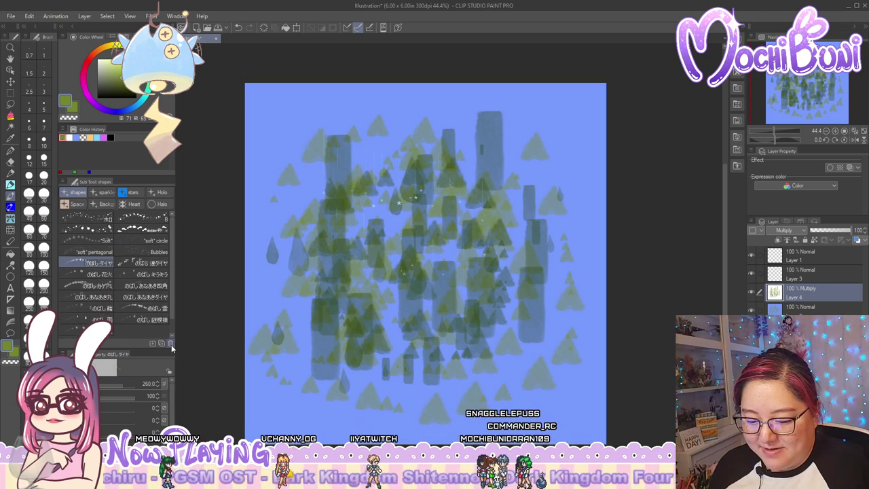
{"action": "left_click", "coordinate": [170, 344]}
{"action": "left_click", "coordinate": [170, 345]}
{"action": "left_click", "coordinate": [171, 345]}
{"action": "left_click", "coordinate": [170, 344]}
{"action": "left_click", "coordinate": [170, 345]}
{"action": "left_click", "coordinate": [171, 344]}
{"action": "left_click", "coordinate": [171, 344]}
{"action": "left_click", "coordinate": [171, 344]}
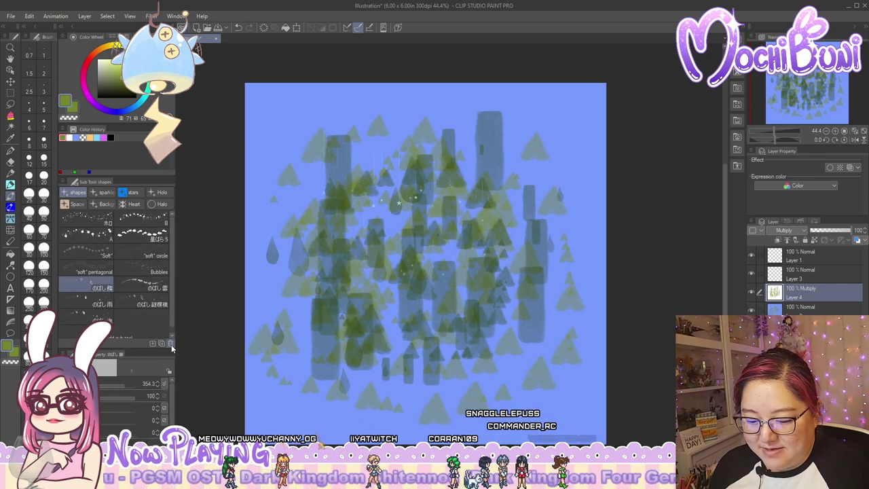
{"action": "left_click", "coordinate": [171, 344]}
{"action": "left_click", "coordinate": [171, 344]}
{"action": "left_click", "coordinate": [171, 344]}
{"action": "left_click", "coordinate": [171, 344]}
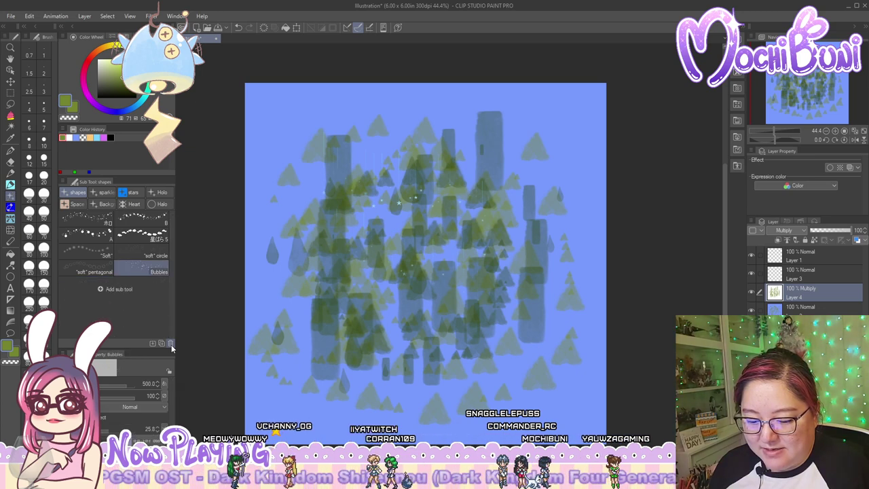
Browse the brush materials not yet added to the palette, and close the list without adding any
{"action": "left_click", "coordinate": [152, 343]}
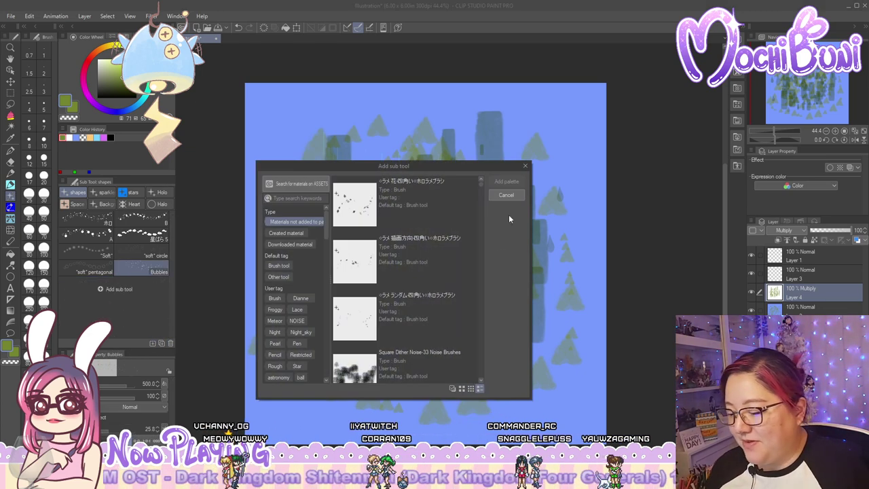
{"action": "left_click_drag", "start_coordinate": [481, 184], "coordinate": [479, 377]}
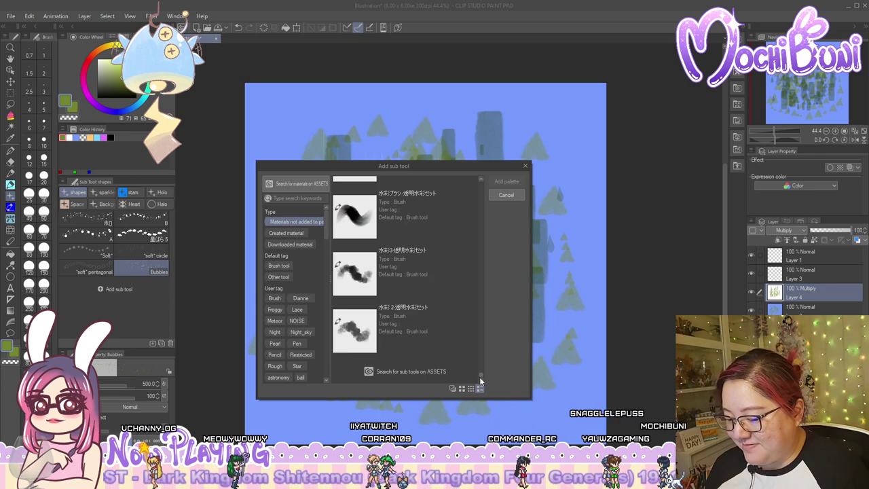
{"action": "scroll", "coordinate": [460, 337], "scroll_direction": "up", "scroll_amount": 3}
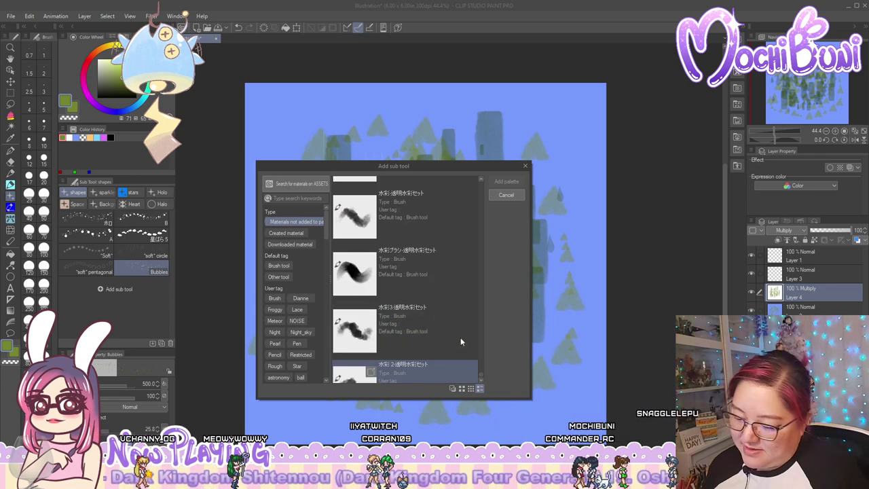
{"action": "scroll", "coordinate": [460, 337], "scroll_direction": "up", "scroll_amount": 3}
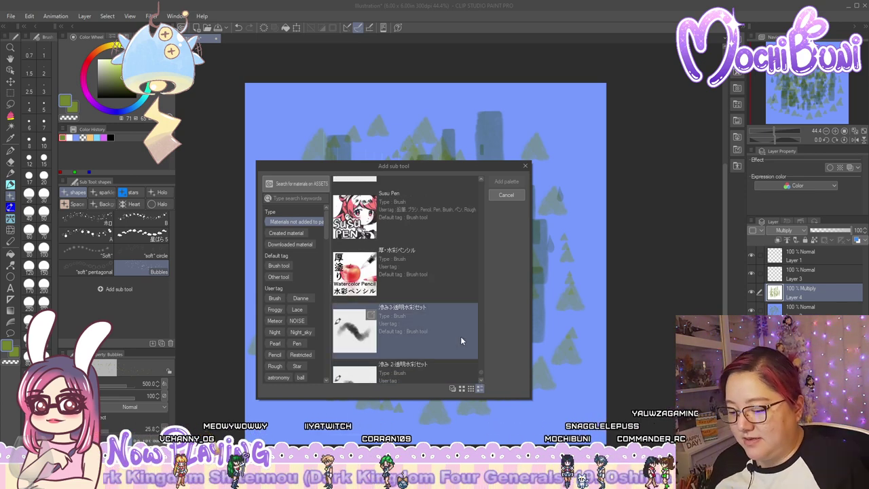
{"action": "left_click", "coordinate": [516, 198]}
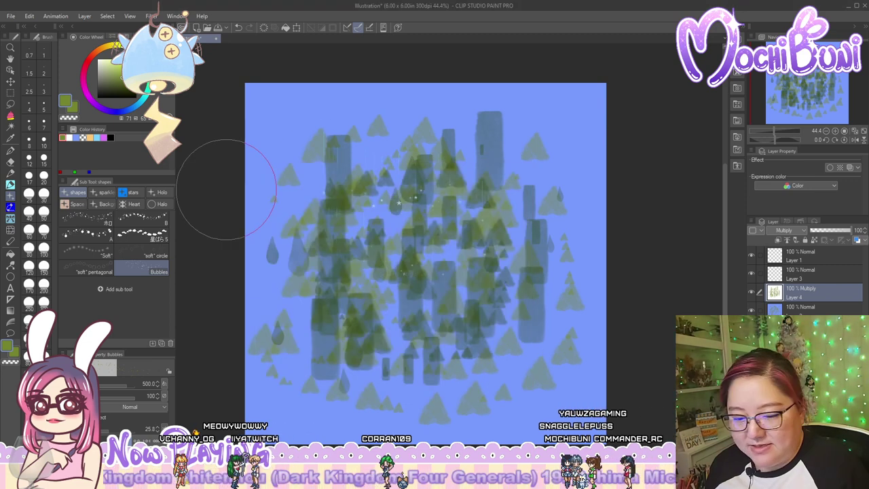
Add the seven 透明水彩セット watercolour brushes, from 滲み3 through 水彩 2, to the pen tool's Lines group
{"action": "left_click", "coordinate": [9, 162]}
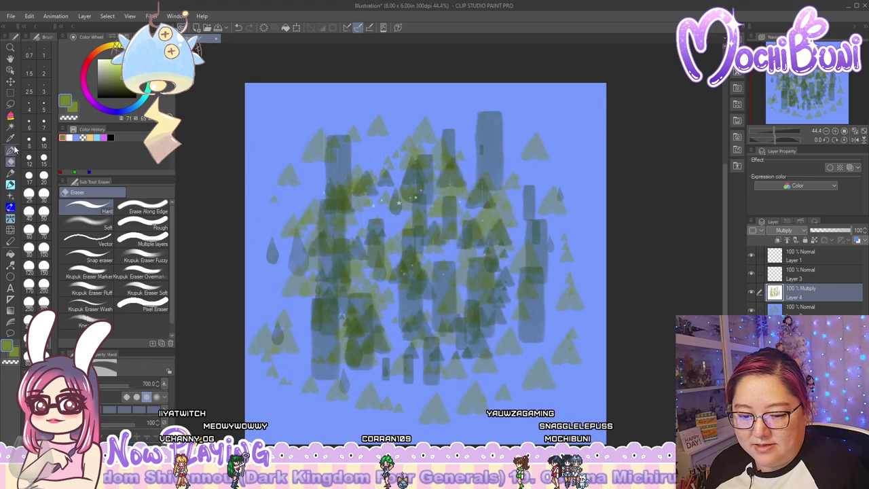
{"action": "left_click", "coordinate": [11, 149]}
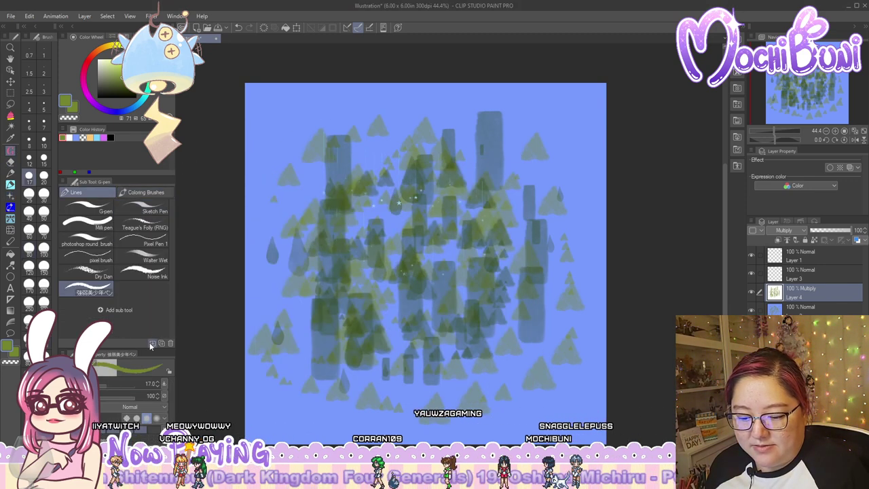
{"action": "left_click", "coordinate": [152, 343]}
{"action": "left_click_drag", "start_coordinate": [482, 184], "coordinate": [480, 387]}
{"action": "left_click", "coordinate": [430, 343]}
{"action": "scroll", "coordinate": [435, 340], "scroll_direction": "up", "scroll_amount": 4}
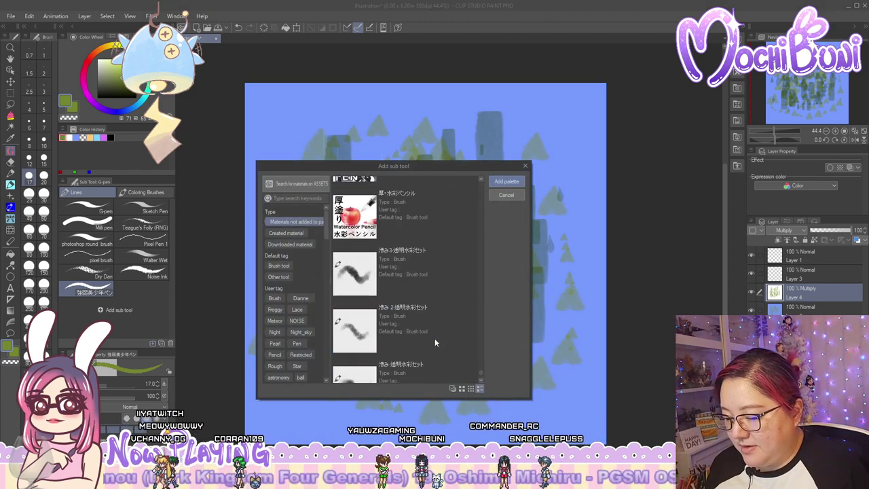
{"action": "scroll", "coordinate": [438, 319], "scroll_direction": "down", "scroll_amount": 3}
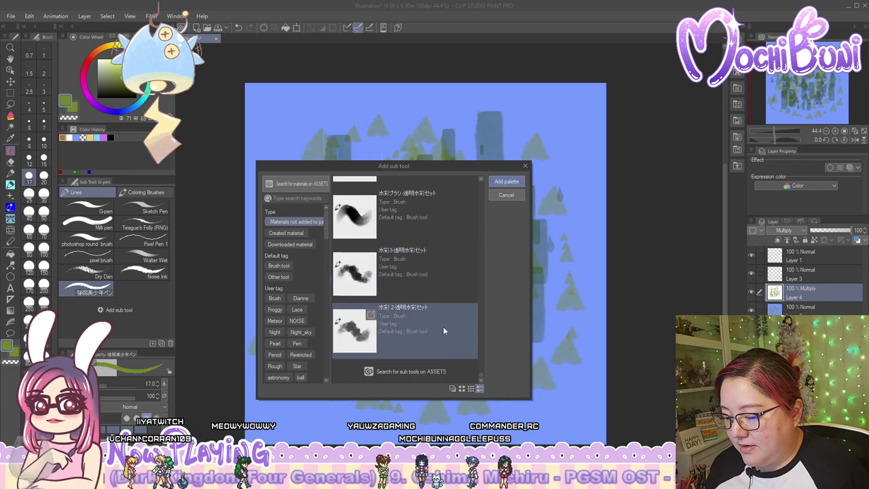
{"action": "left_click", "coordinate": [436, 332]}
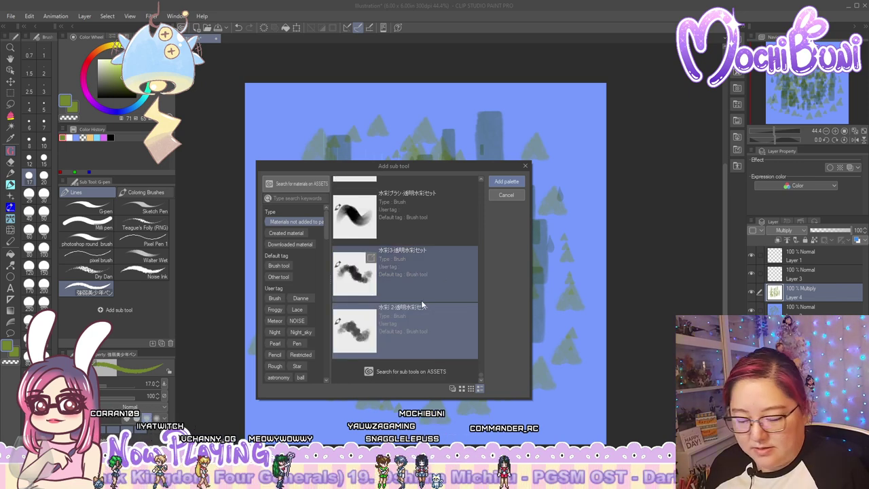
{"action": "scroll", "coordinate": [423, 288], "scroll_direction": "up", "scroll_amount": 4}
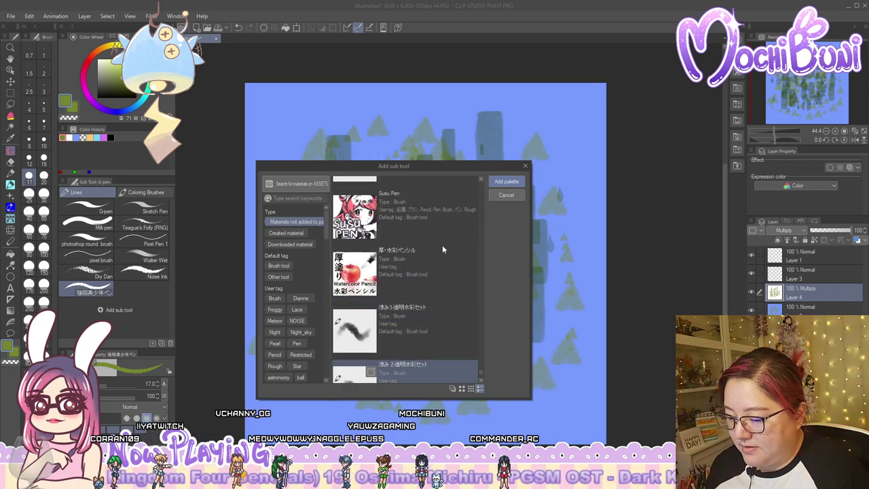
{"action": "left_click", "coordinate": [424, 319]}
{"action": "left_click", "coordinate": [506, 181]}
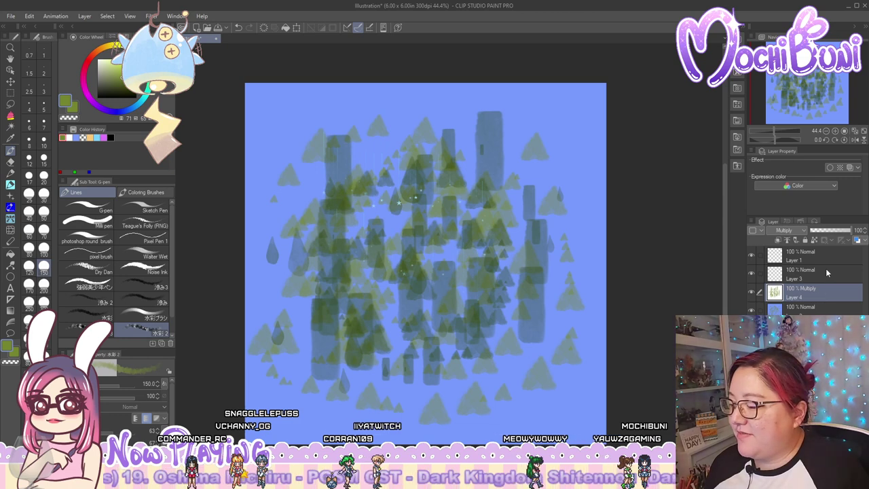
Delete all layers from Layer 1 down to the blue-filled one, and create a new empty raster layer above Paper
{"action": "left_click", "coordinate": [826, 267]}
{"action": "left_click", "coordinate": [820, 258]}
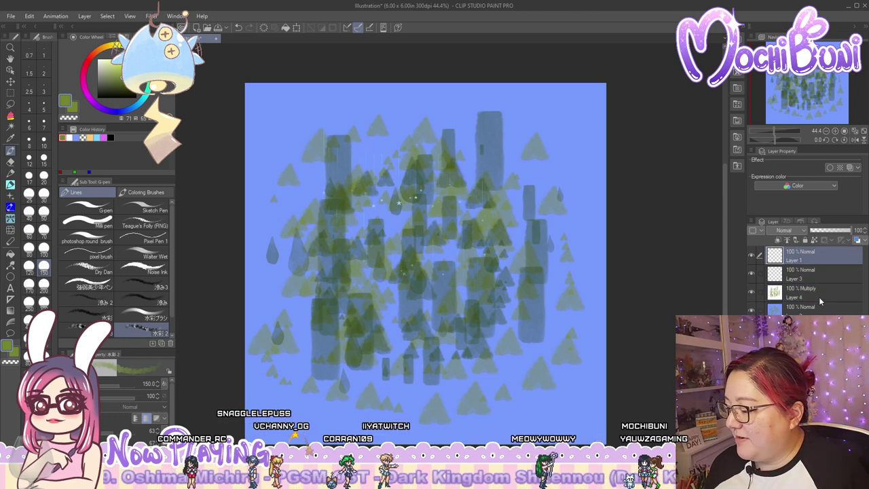
{"action": "left_click", "coordinate": [819, 310], "text": "shift"}
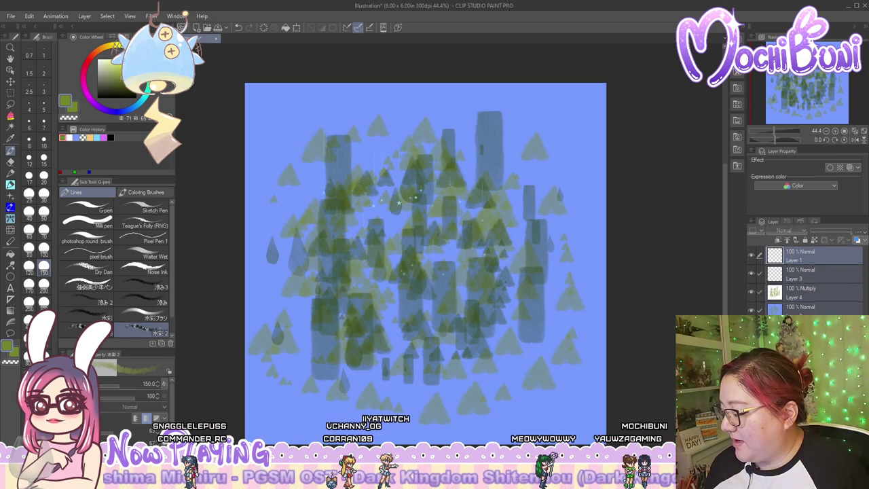
{"action": "left_click", "coordinate": [857, 240]}
{"action": "key", "text": "ctrl+shift+n"}
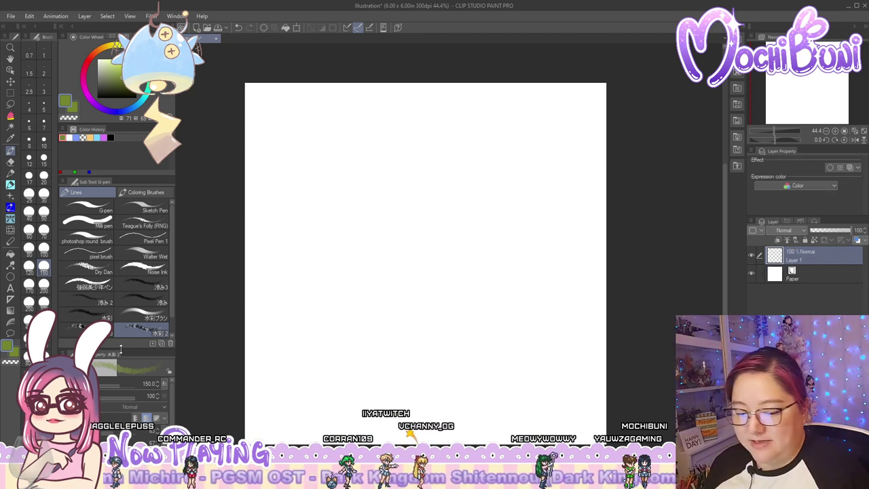
Paint an olive-green patch mid-canvas with the 滲み3 brush, and blend light-orange strokes over it
{"action": "left_click", "coordinate": [141, 286]}
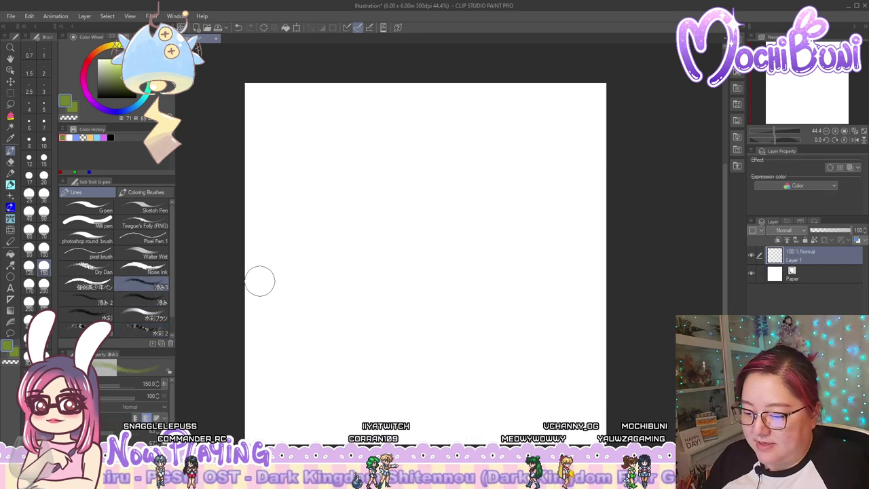
{"action": "mouse_move", "coordinate": [358, 243]}
{"action": "left_mouse_down"}
{"action": "mouse_move", "coordinate": [463, 209]}
{"action": "mouse_move", "coordinate": [386, 292]}
{"action": "left_mouse_up"}
{"action": "mouse_move", "coordinate": [458, 239]}
{"action": "left_mouse_down"}
{"action": "mouse_move", "coordinate": [490, 253]}
{"action": "mouse_move", "coordinate": [461, 316]}
{"action": "mouse_move", "coordinate": [456, 254]}
{"action": "mouse_move", "coordinate": [476, 226]}
{"action": "mouse_move", "coordinate": [429, 285]}
{"action": "mouse_move", "coordinate": [495, 273]}
{"action": "mouse_move", "coordinate": [466, 232]}
{"action": "mouse_move", "coordinate": [435, 235]}
{"action": "mouse_move", "coordinate": [389, 275]}
{"action": "left_mouse_up"}
{"action": "left_click", "coordinate": [97, 137]}
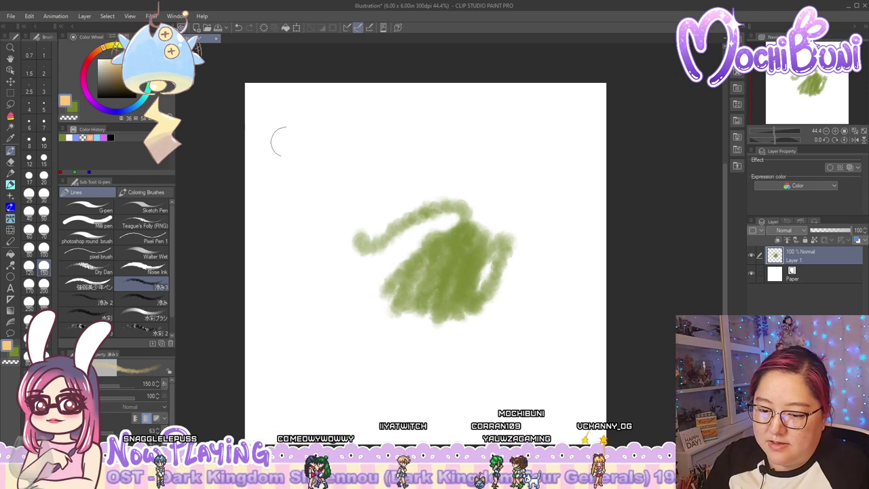
{"action": "mouse_move", "coordinate": [479, 220]}
{"action": "left_mouse_down"}
{"action": "mouse_move", "coordinate": [437, 304]}
{"action": "mouse_move", "coordinate": [472, 234]}
{"action": "mouse_move", "coordinate": [488, 229]}
{"action": "mouse_move", "coordinate": [445, 277]}
{"action": "mouse_move", "coordinate": [431, 317]}
{"action": "mouse_move", "coordinate": [457, 307]}
{"action": "mouse_move", "coordinate": [473, 275]}
{"action": "mouse_move", "coordinate": [478, 290]}
{"action": "mouse_move", "coordinate": [488, 251]}
{"action": "mouse_move", "coordinate": [495, 286]}
{"action": "mouse_move", "coordinate": [493, 241]}
{"action": "mouse_move", "coordinate": [447, 279]}
{"action": "mouse_move", "coordinate": [436, 237]}
{"action": "mouse_move", "coordinate": [445, 214]}
{"action": "mouse_move", "coordinate": [431, 250]}
{"action": "mouse_move", "coordinate": [368, 277]}
{"action": "left_mouse_up"}
Test the 滲み 2 brush in purple beside the patch, and again at size 400 over the patch and above it
{"action": "left_click", "coordinate": [104, 299]}
{"action": "left_click", "coordinate": [103, 137]}
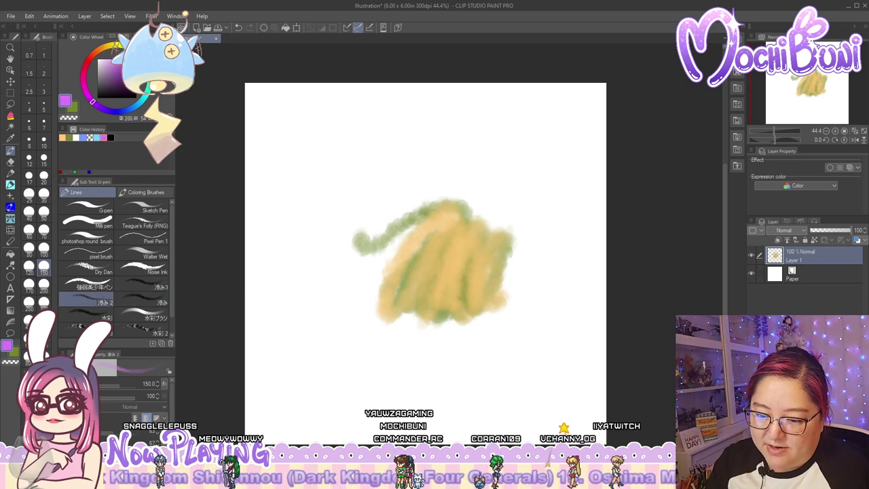
{"action": "mouse_move", "coordinate": [318, 130]}
{"action": "left_mouse_down"}
{"action": "mouse_move", "coordinate": [326, 252]}
{"action": "mouse_move", "coordinate": [311, 259]}
{"action": "mouse_move", "coordinate": [359, 143]}
{"action": "mouse_move", "coordinate": [360, 194]}
{"action": "mouse_move", "coordinate": [345, 253]}
{"action": "mouse_move", "coordinate": [328, 175]}
{"action": "mouse_move", "coordinate": [351, 137]}
{"action": "mouse_move", "coordinate": [336, 246]}
{"action": "mouse_move", "coordinate": [370, 162]}
{"action": "left_mouse_up"}
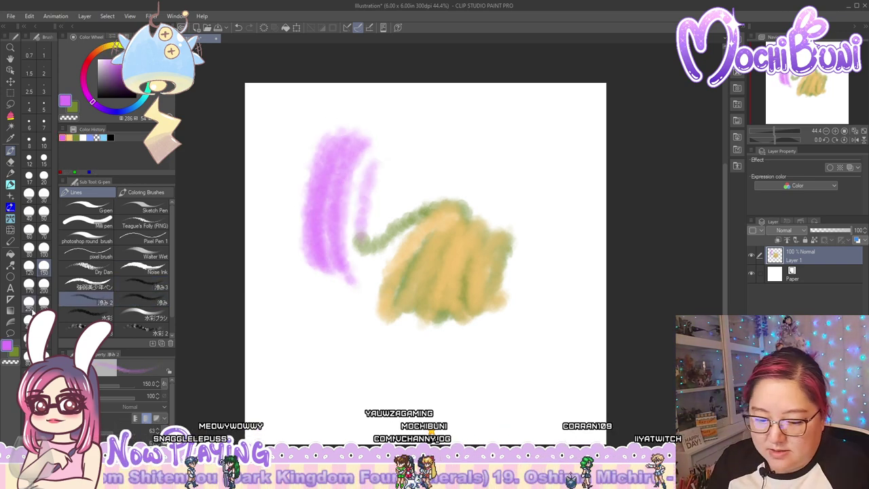
{"action": "left_click", "coordinate": [28, 319]}
{"action": "mouse_move", "coordinate": [435, 197]}
{"action": "left_mouse_down"}
{"action": "mouse_move", "coordinate": [446, 204]}
{"action": "mouse_move", "coordinate": [514, 145]}
{"action": "mouse_move", "coordinate": [421, 229]}
{"action": "mouse_move", "coordinate": [442, 254]}
{"action": "mouse_move", "coordinate": [372, 255]}
{"action": "mouse_move", "coordinate": [505, 145]}
{"action": "mouse_move", "coordinate": [527, 252]}
{"action": "mouse_move", "coordinate": [377, 184]}
{"action": "mouse_move", "coordinate": [319, 272]}
{"action": "left_mouse_up"}
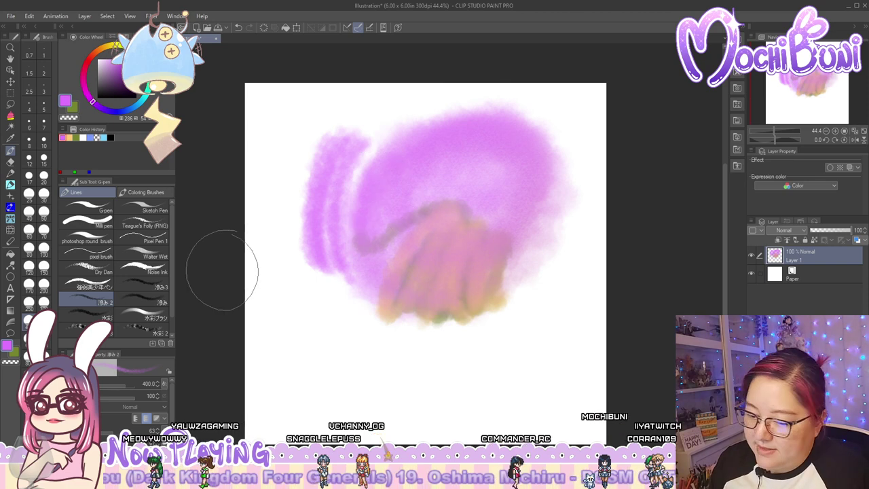
Paint purple strokes below the patch with the 水彩 brush at sizes 150 and 170, and blend blue strokes into them
{"action": "left_click", "coordinate": [87, 317]}
{"action": "mouse_move", "coordinate": [348, 234]}
{"action": "left_mouse_down"}
{"action": "mouse_move", "coordinate": [341, 321]}
{"action": "mouse_move", "coordinate": [349, 288]}
{"action": "mouse_move", "coordinate": [338, 290]}
{"action": "mouse_move", "coordinate": [342, 258]}
{"action": "mouse_move", "coordinate": [346, 266]}
{"action": "mouse_move", "coordinate": [300, 304]}
{"action": "mouse_move", "coordinate": [320, 261]}
{"action": "mouse_move", "coordinate": [338, 346]}
{"action": "left_mouse_up"}
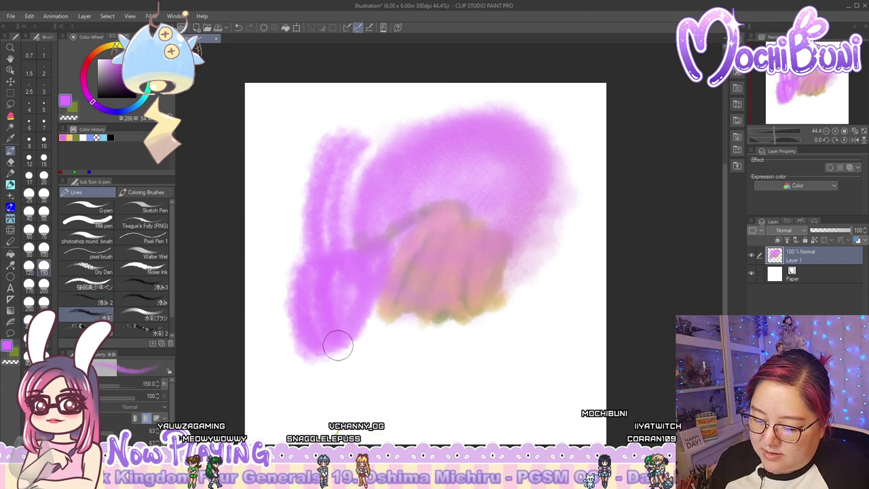
{"action": "left_click", "coordinate": [29, 284]}
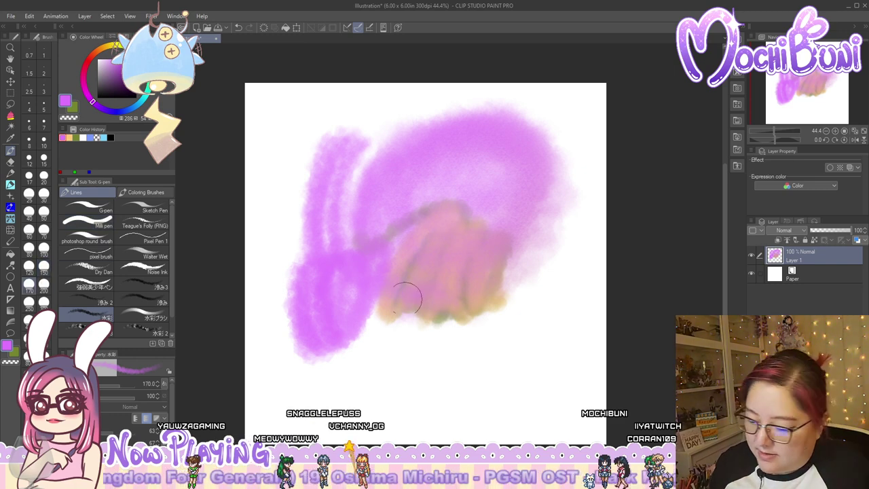
{"action": "mouse_move", "coordinate": [403, 299]}
{"action": "left_mouse_down"}
{"action": "mouse_move", "coordinate": [463, 309]}
{"action": "mouse_move", "coordinate": [425, 387]}
{"action": "mouse_move", "coordinate": [439, 390]}
{"action": "mouse_move", "coordinate": [495, 310]}
{"action": "mouse_move", "coordinate": [427, 383]}
{"action": "mouse_move", "coordinate": [452, 381]}
{"action": "mouse_move", "coordinate": [462, 404]}
{"action": "mouse_move", "coordinate": [522, 376]}
{"action": "left_mouse_up"}
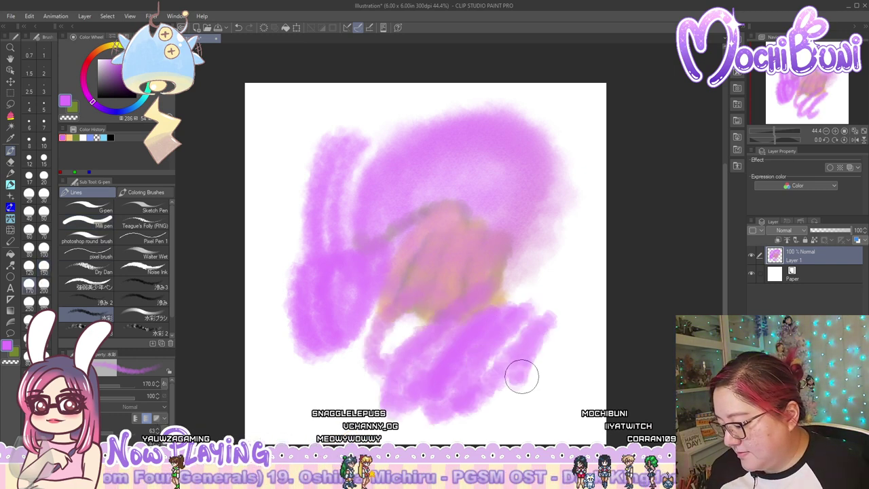
{"action": "mouse_move", "coordinate": [438, 407]}
{"action": "left_mouse_down"}
{"action": "mouse_move", "coordinate": [457, 365]}
{"action": "mouse_move", "coordinate": [421, 287]}
{"action": "mouse_move", "coordinate": [371, 365]}
{"action": "mouse_move", "coordinate": [344, 349]}
{"action": "left_mouse_up"}
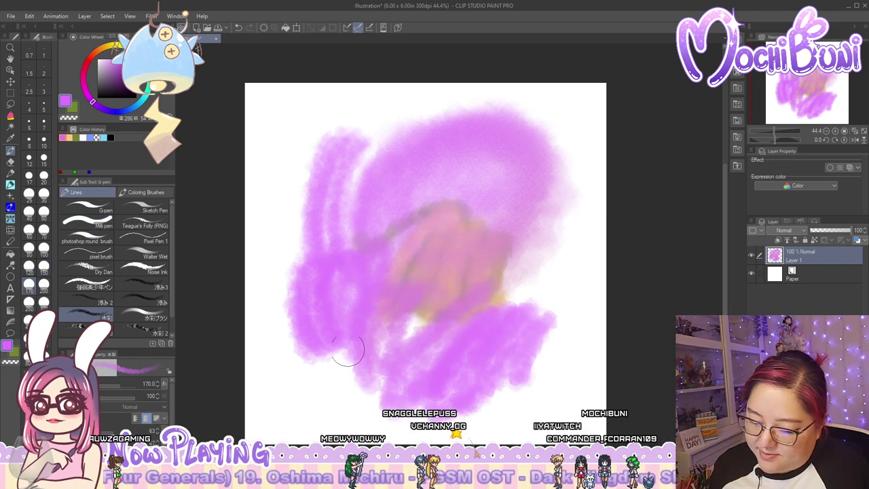
{"action": "left_click", "coordinate": [104, 137]}
{"action": "mouse_move", "coordinate": [374, 306]}
{"action": "left_mouse_down"}
{"action": "mouse_move", "coordinate": [397, 291]}
{"action": "mouse_move", "coordinate": [425, 302]}
{"action": "mouse_move", "coordinate": [410, 373]}
{"action": "mouse_move", "coordinate": [374, 289]}
{"action": "mouse_move", "coordinate": [378, 376]}
{"action": "mouse_move", "coordinate": [364, 400]}
{"action": "mouse_move", "coordinate": [340, 309]}
{"action": "mouse_move", "coordinate": [342, 363]}
{"action": "mouse_move", "coordinate": [284, 319]}
{"action": "left_mouse_up"}
Paint blue along the canvas's left edge with the 水彩ブラシ brush, and extend it upwards using the Compare density brush blending mode
{"action": "left_click", "coordinate": [146, 317]}
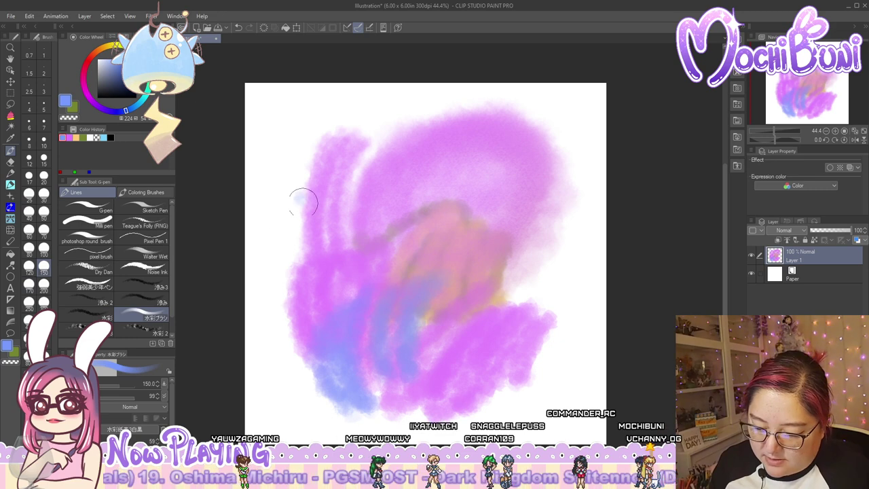
{"action": "mouse_move", "coordinate": [304, 201]}
{"action": "left_mouse_down"}
{"action": "mouse_move", "coordinate": [285, 350]}
{"action": "mouse_move", "coordinate": [295, 190]}
{"action": "mouse_move", "coordinate": [270, 319]}
{"action": "mouse_move", "coordinate": [291, 304]}
{"action": "mouse_move", "coordinate": [296, 350]}
{"action": "left_mouse_up"}
{"action": "left_click", "coordinate": [162, 406]}
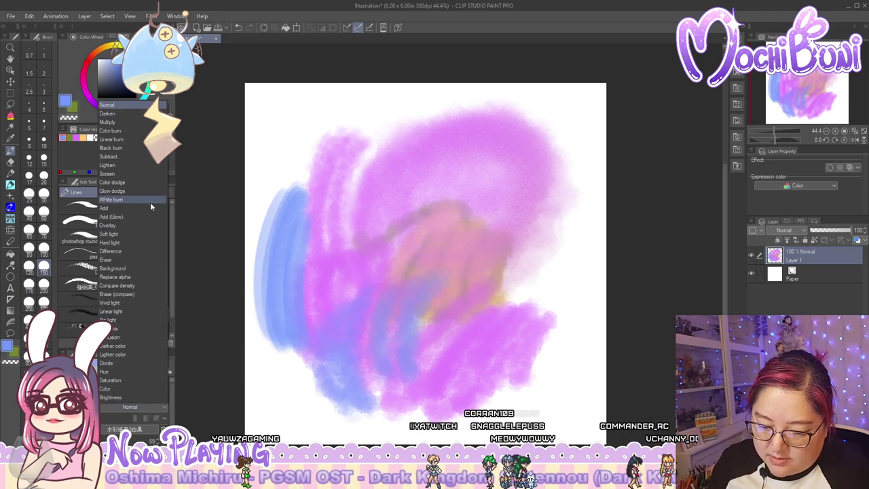
{"action": "left_click", "coordinate": [153, 285]}
{"action": "left_click_drag", "start_coordinate": [341, 106], "coordinate": [307, 194]}
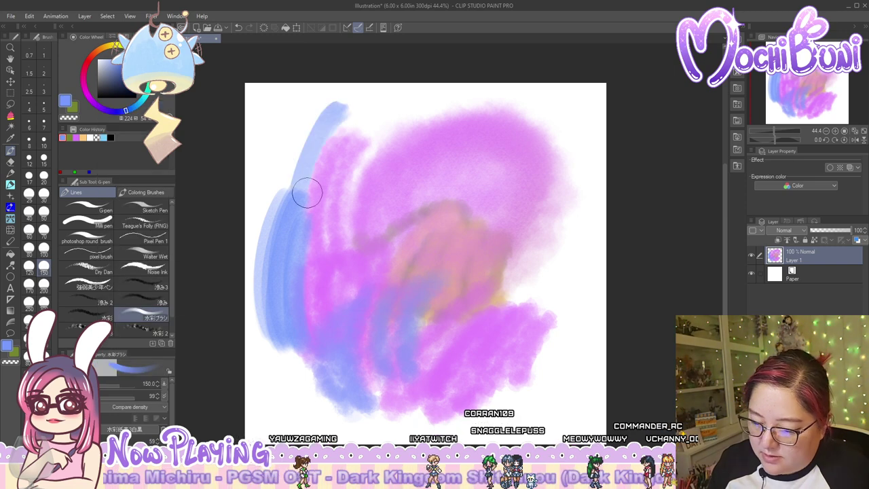
{"action": "mouse_move", "coordinate": [354, 114]}
{"action": "left_mouse_down"}
{"action": "mouse_move", "coordinate": [308, 152]}
{"action": "mouse_move", "coordinate": [280, 208]}
{"action": "left_mouse_up"}
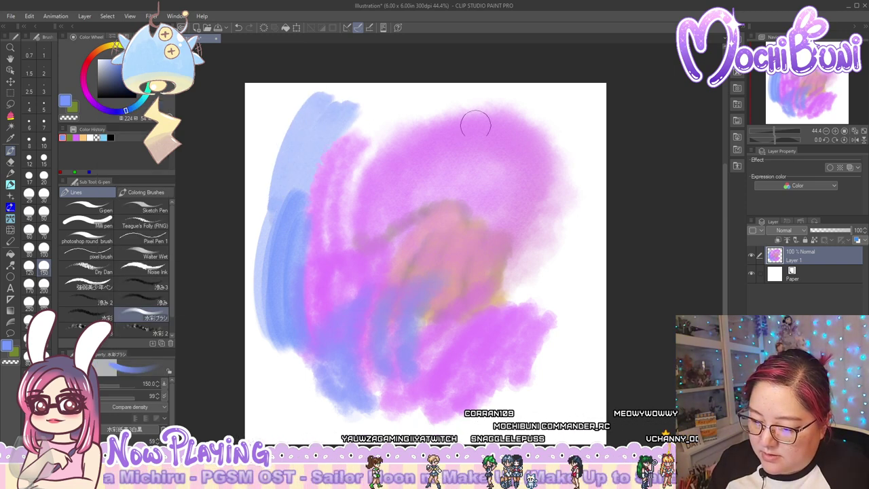
Layer blue 水彩ブラシ strokes in Compare density mode along the canvas's right side and in its lower-left corner
{"action": "mouse_move", "coordinate": [574, 188]}
{"action": "left_mouse_down"}
{"action": "mouse_move", "coordinate": [558, 281]}
{"action": "mouse_move", "coordinate": [583, 219]}
{"action": "mouse_move", "coordinate": [582, 305]}
{"action": "mouse_move", "coordinate": [574, 205]}
{"action": "mouse_move", "coordinate": [553, 307]}
{"action": "left_mouse_up"}
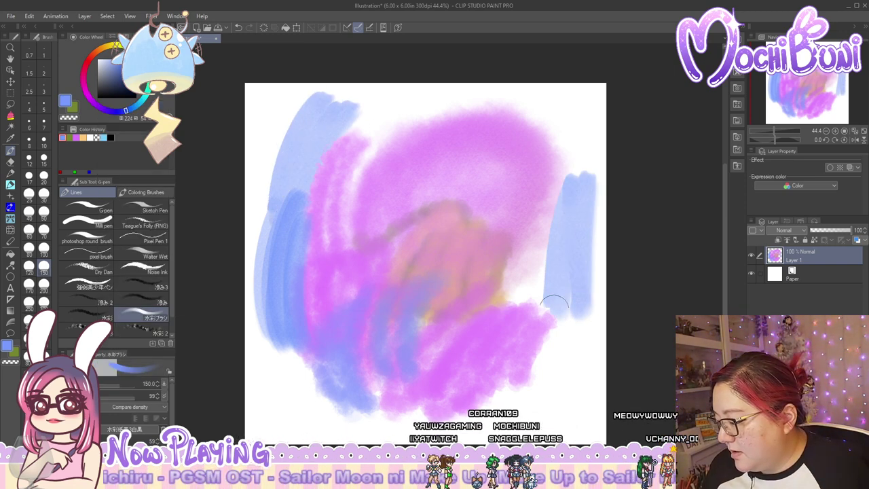
{"action": "left_click_drag", "start_coordinate": [552, 215], "coordinate": [543, 320]}
{"action": "mouse_move", "coordinate": [558, 190]}
{"action": "left_mouse_down"}
{"action": "mouse_move", "coordinate": [530, 296]}
{"action": "mouse_move", "coordinate": [570, 366]}
{"action": "left_mouse_up"}
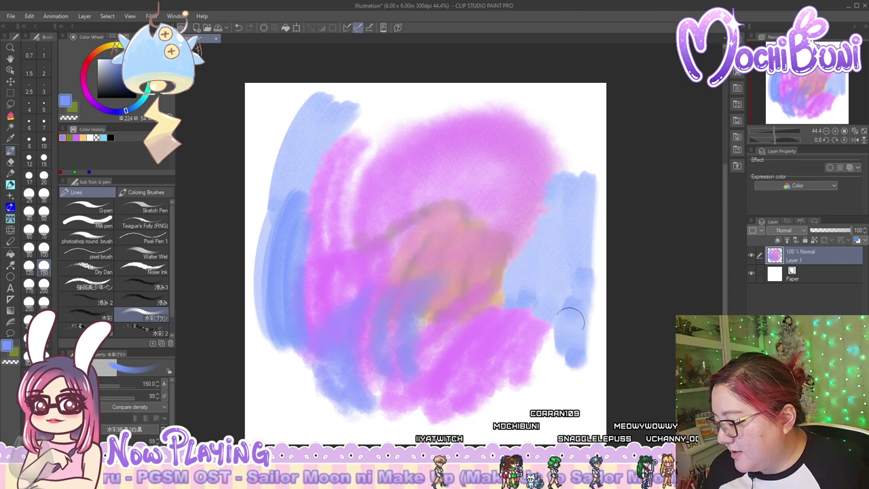
{"action": "mouse_move", "coordinate": [553, 313]}
{"action": "left_mouse_down"}
{"action": "mouse_move", "coordinate": [551, 336]}
{"action": "mouse_move", "coordinate": [550, 379]}
{"action": "left_mouse_up"}
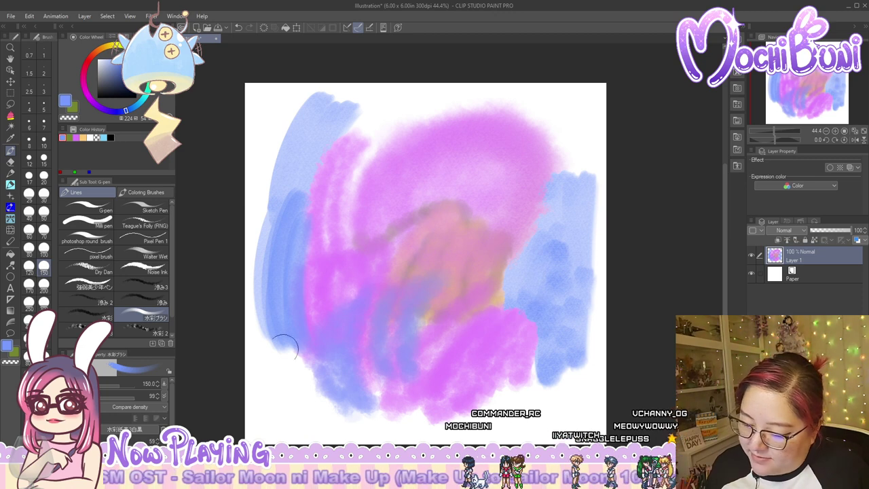
{"action": "mouse_move", "coordinate": [285, 346]}
{"action": "left_mouse_down"}
{"action": "mouse_move", "coordinate": [273, 387]}
{"action": "mouse_move", "coordinate": [290, 400]}
{"action": "mouse_move", "coordinate": [288, 367]}
{"action": "mouse_move", "coordinate": [305, 398]}
{"action": "left_mouse_up"}
{"action": "left_click_drag", "start_coordinate": [306, 359], "coordinate": [324, 398]}
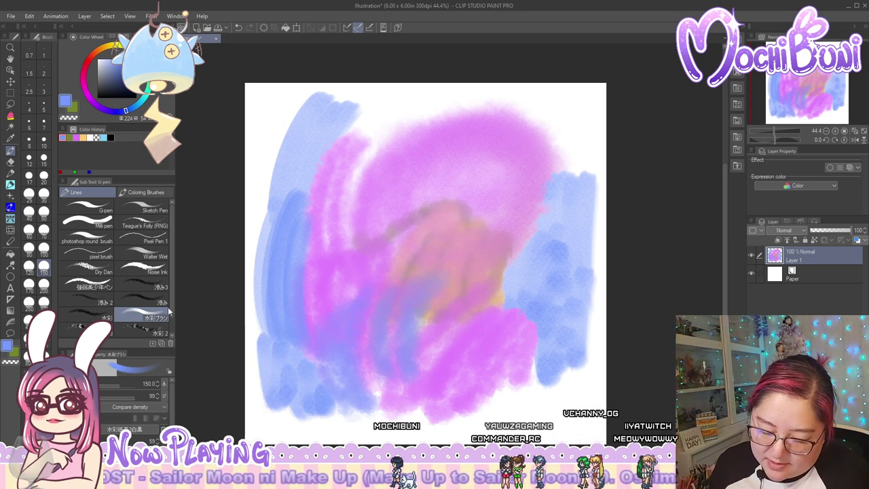
Paint looping blue strokes over the upper purple area and the orange patch with the 水彩3 brush
{"action": "left_click", "coordinate": [85, 331]}
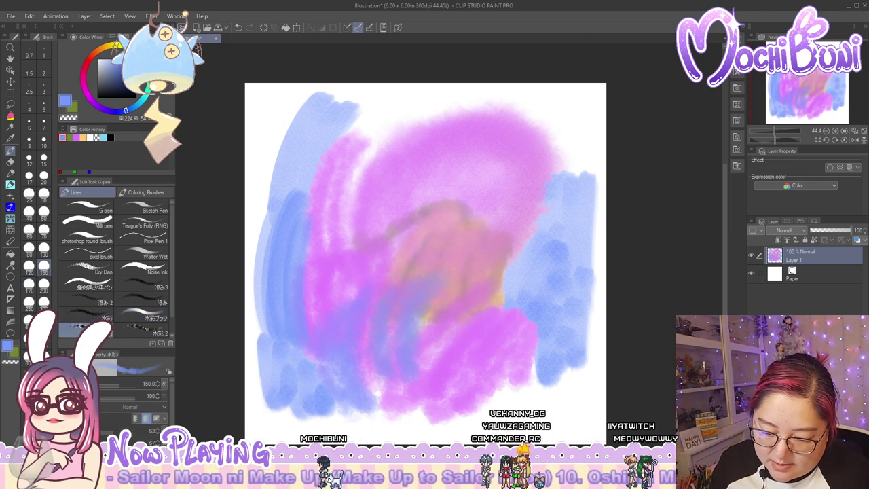
{"action": "mouse_move", "coordinate": [476, 116]}
{"action": "left_mouse_down"}
{"action": "mouse_move", "coordinate": [552, 145]}
{"action": "mouse_move", "coordinate": [453, 234]}
{"action": "left_mouse_up"}
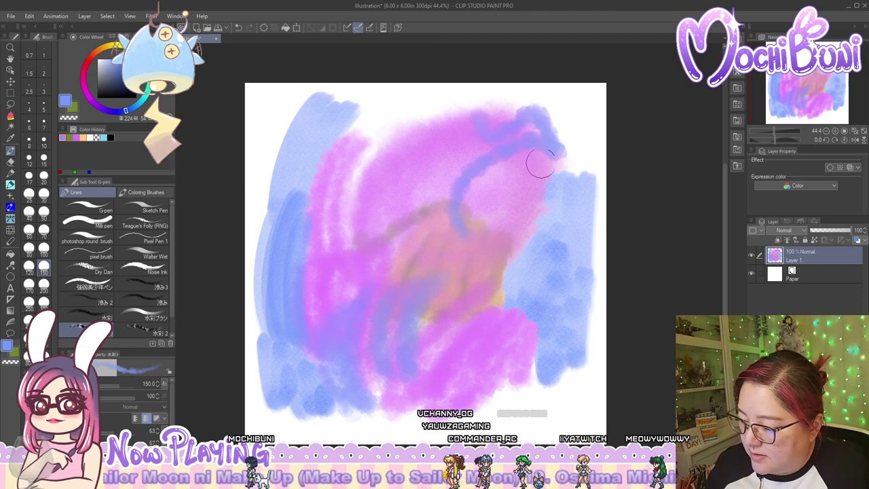
{"action": "mouse_move", "coordinate": [541, 163]}
{"action": "left_mouse_down"}
{"action": "mouse_move", "coordinate": [488, 245]}
{"action": "mouse_move", "coordinate": [512, 204]}
{"action": "mouse_move", "coordinate": [488, 171]}
{"action": "mouse_move", "coordinate": [449, 152]}
{"action": "mouse_move", "coordinate": [401, 227]}
{"action": "mouse_move", "coordinate": [426, 121]}
{"action": "mouse_move", "coordinate": [387, 219]}
{"action": "mouse_move", "coordinate": [421, 279]}
{"action": "left_mouse_up"}
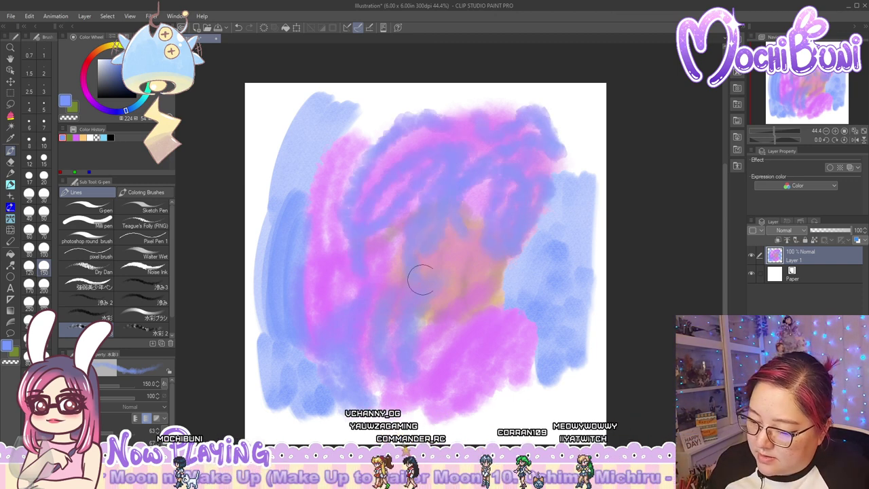
Delete all the watercolour brushes from 滲み3 through 水彩 2 from the Lines group, keeping everything up to 強弱美少年ペン
{"action": "left_click", "coordinate": [158, 287]}
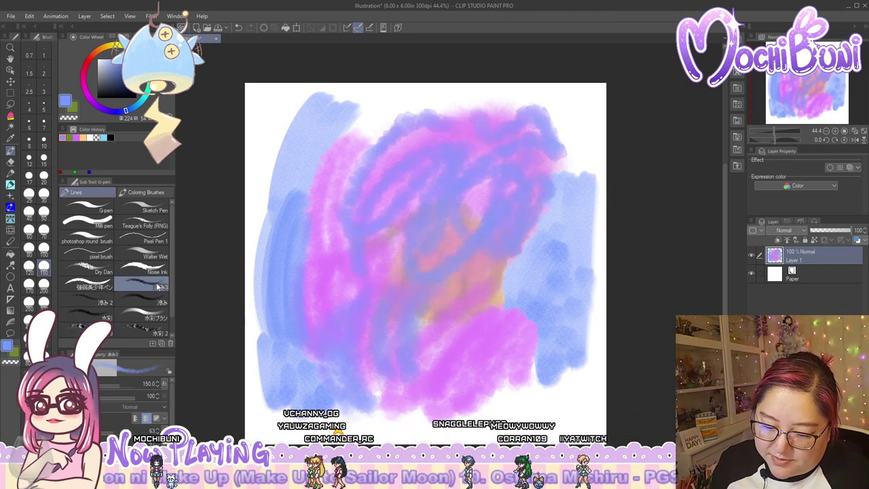
{"action": "left_click", "coordinate": [171, 346]}
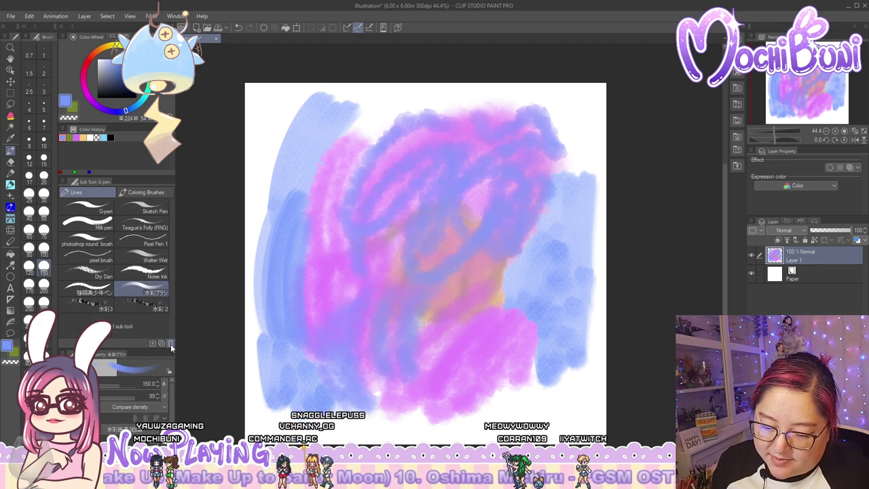
{"action": "left_click", "coordinate": [171, 346]}
{"action": "left_click", "coordinate": [171, 343]}
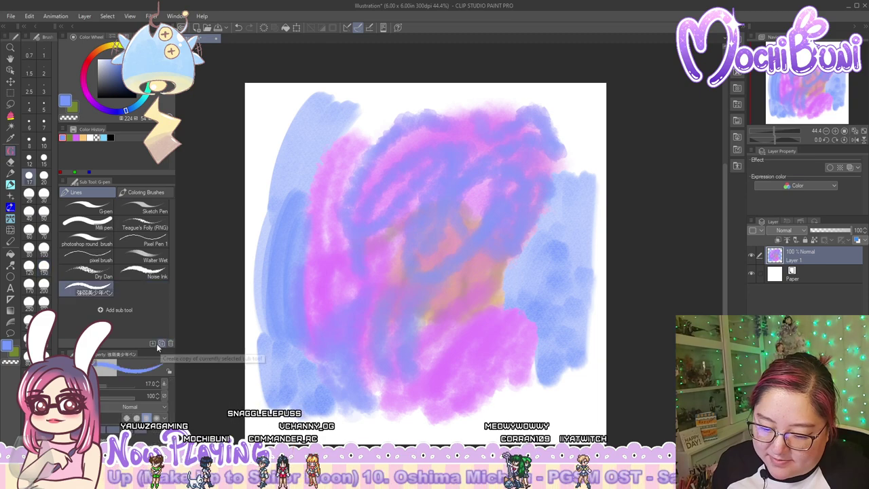
Browse the downloaded brush materials not yet added to the palette, including the ちょい埋めタイル tile and starry-sky sets, without adding any
{"action": "left_click", "coordinate": [118, 310]}
{"action": "scroll", "coordinate": [481, 241], "scroll_direction": "down", "scroll_amount": 5}
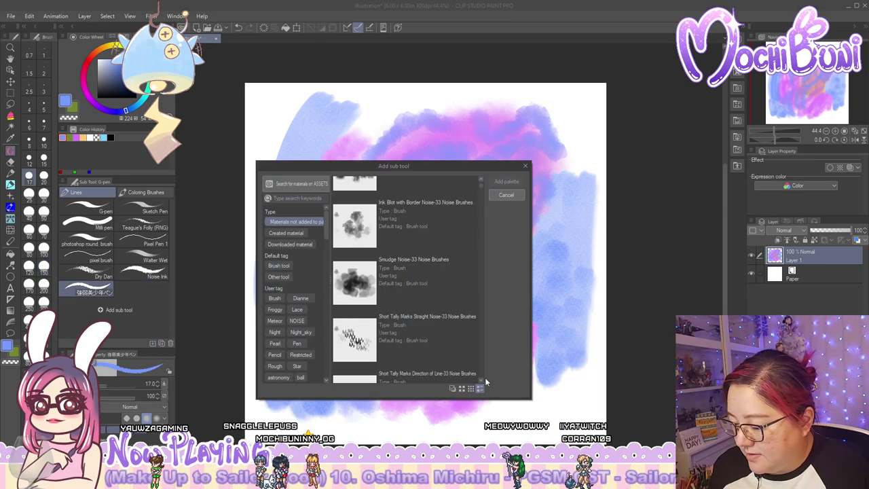
{"action": "scroll", "coordinate": [482, 375], "scroll_direction": "down", "scroll_amount": 3}
{"action": "left_click_drag", "start_coordinate": [482, 191], "coordinate": [480, 381]}
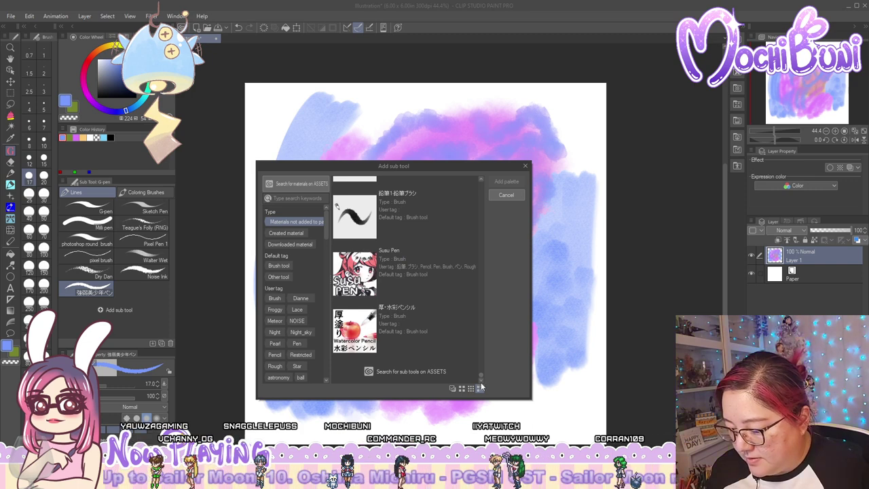
{"action": "left_click", "coordinate": [481, 181]}
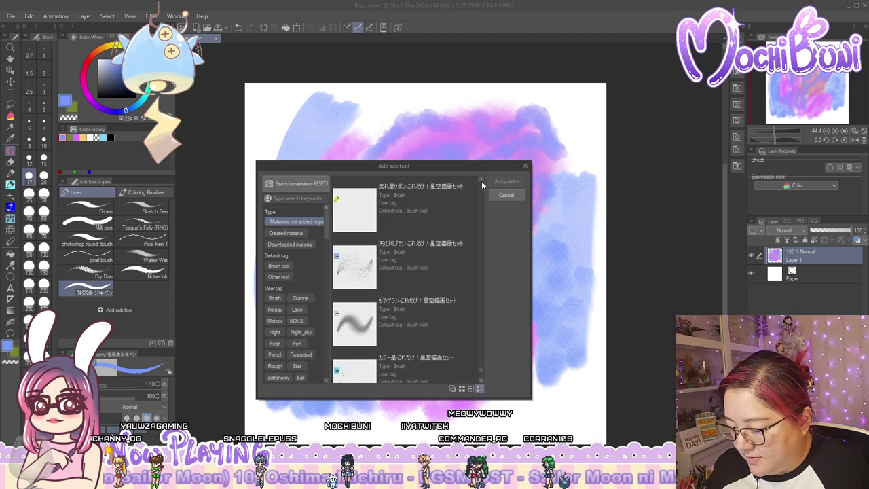
{"action": "left_click", "coordinate": [481, 181]}
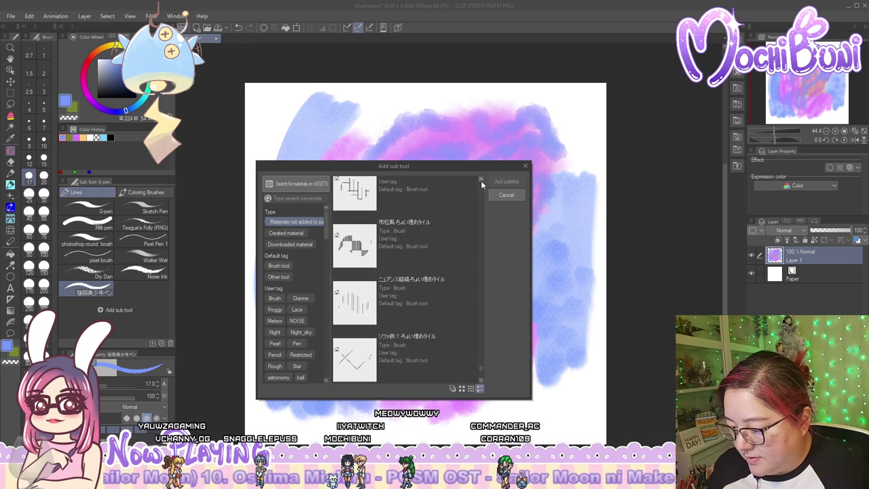
{"action": "left_click", "coordinate": [482, 180]}
{"action": "left_click", "coordinate": [482, 181]}
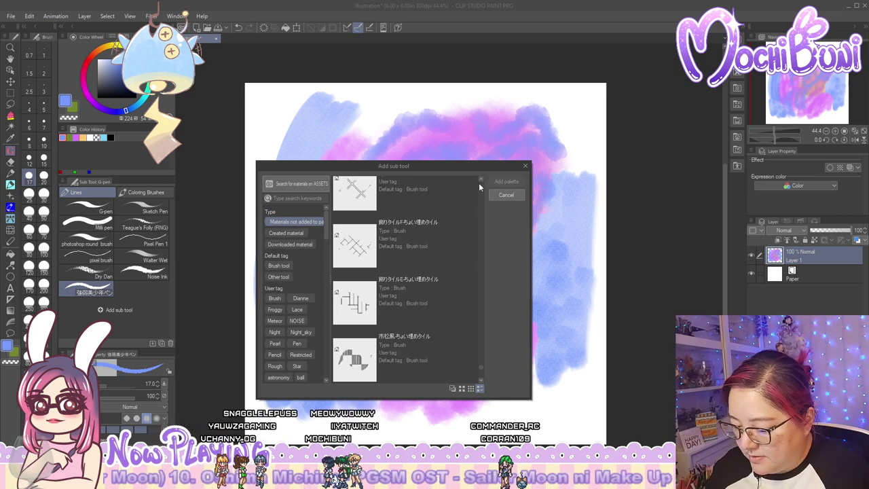
{"action": "scroll", "coordinate": [431, 312], "scroll_direction": "down", "scroll_amount": 5}
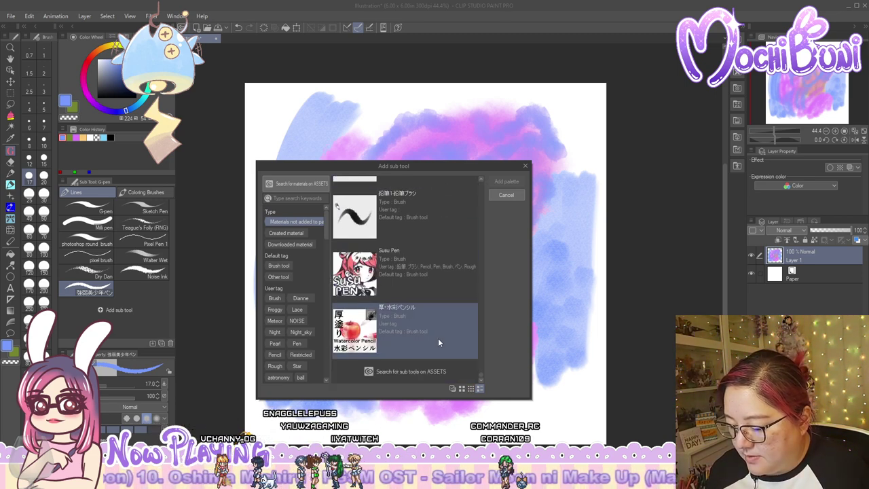
{"action": "scroll", "coordinate": [437, 342], "scroll_direction": "down", "scroll_amount": 1}
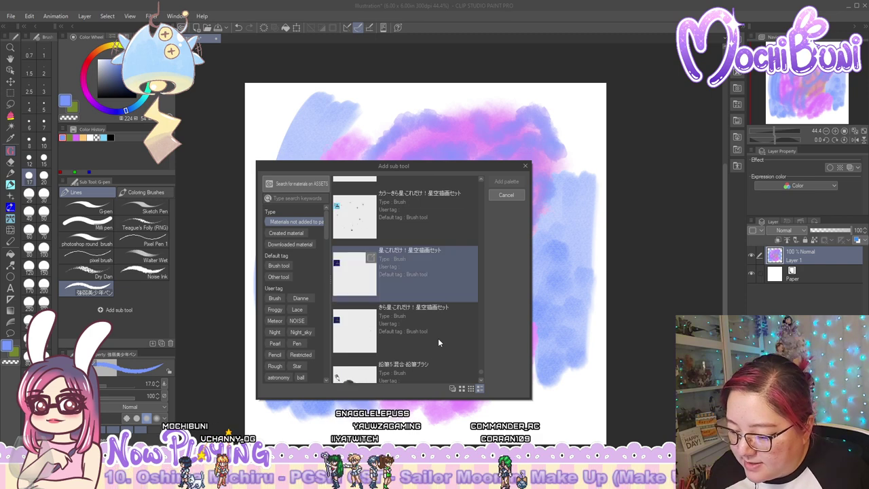
{"action": "scroll", "coordinate": [437, 343], "scroll_direction": "up", "scroll_amount": 5}
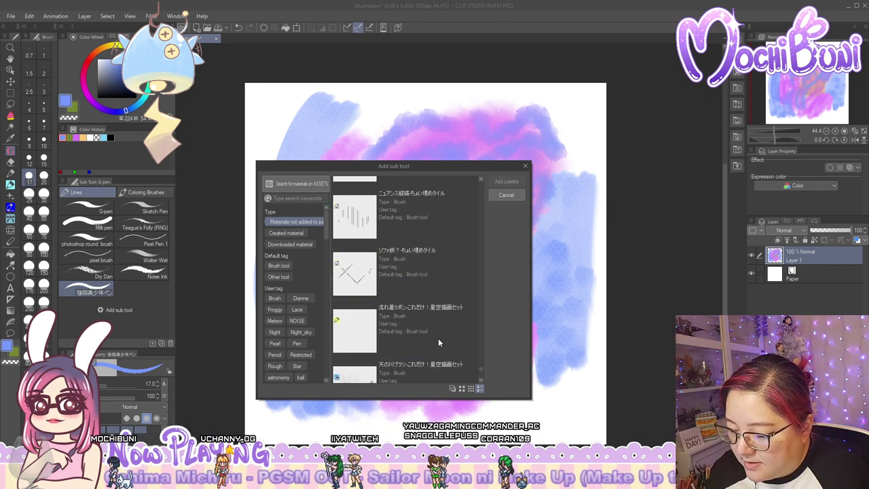
{"action": "scroll", "coordinate": [385, 297], "scroll_direction": "up", "scroll_amount": 5}
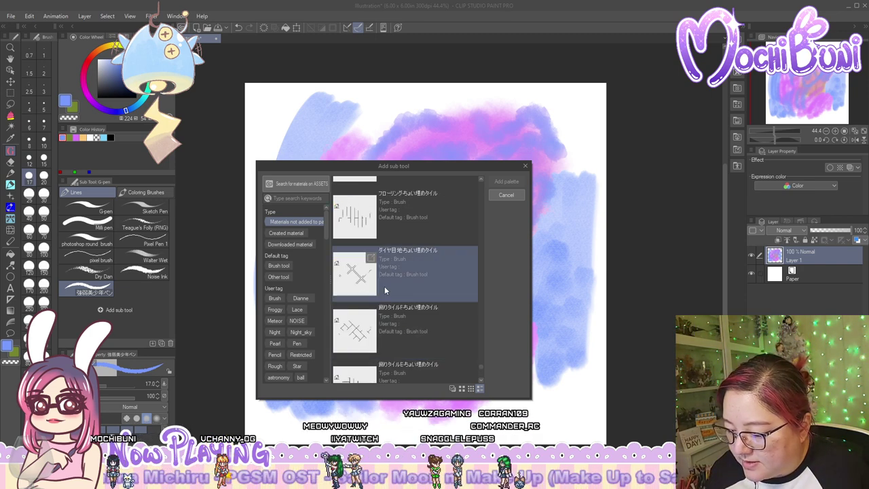
{"action": "scroll", "coordinate": [402, 251], "scroll_direction": "up", "scroll_amount": 3}
{"action": "left_click", "coordinate": [525, 166]}
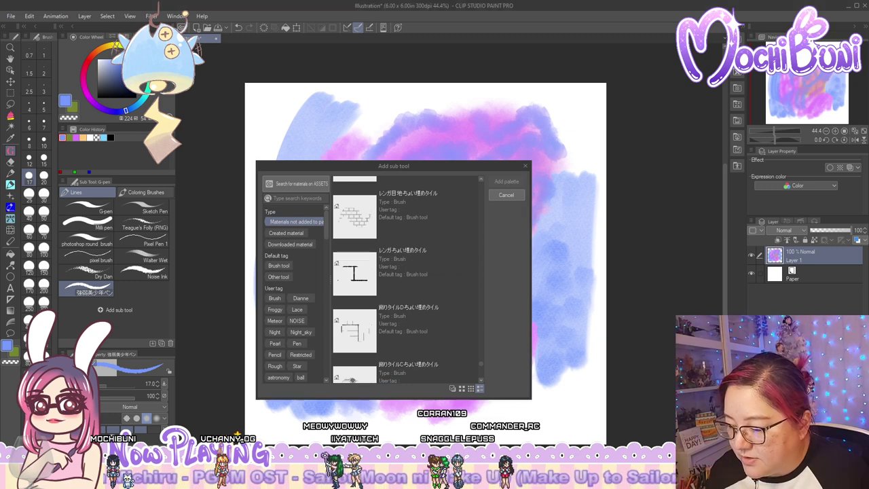
Open the Blurred rainbow group among the Mr.Rain Brushes and select its つぶ状 虹(細目) brush
{"action": "left_click", "coordinate": [10, 207]}
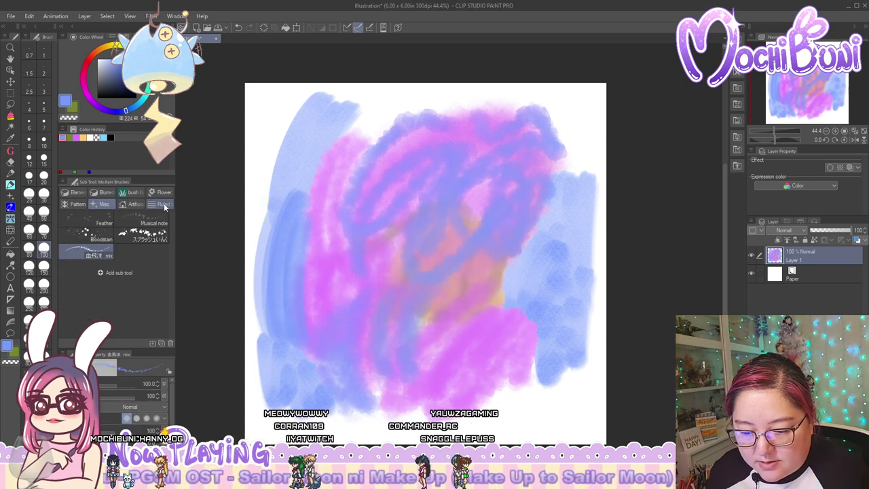
{"action": "left_click", "coordinate": [163, 204]}
{"action": "left_click", "coordinate": [103, 193]}
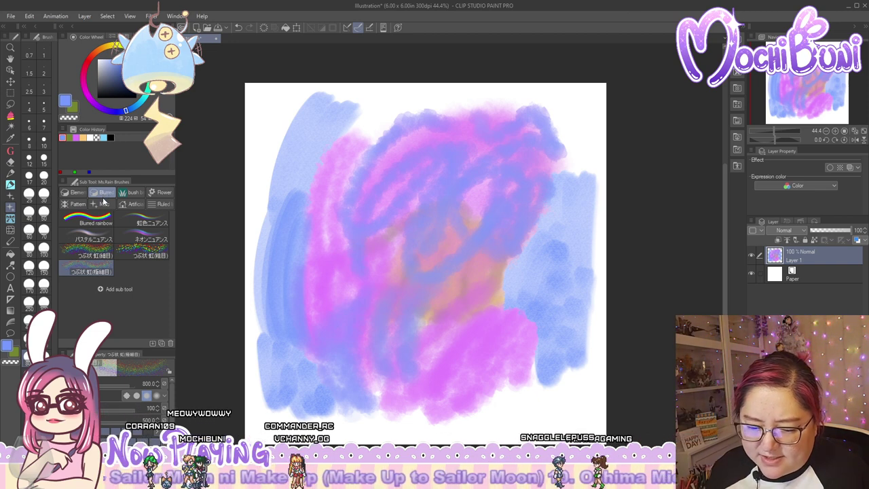
{"action": "left_click", "coordinate": [89, 256]}
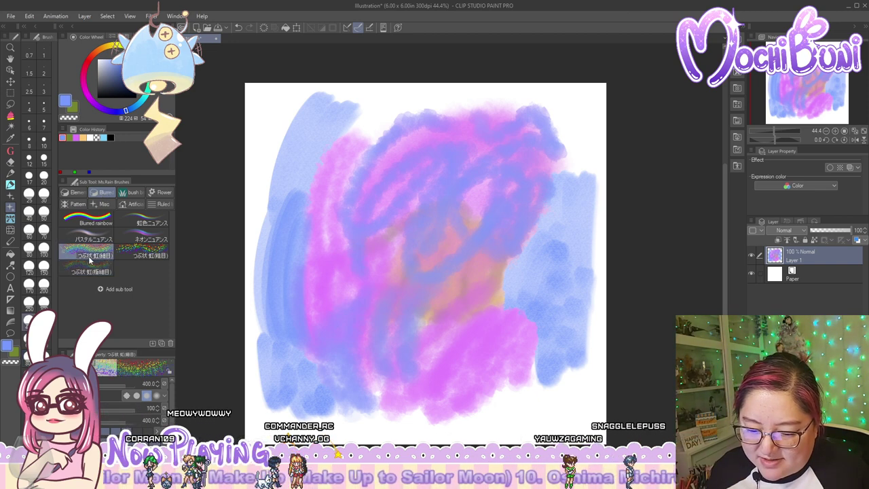
{"action": "double_click", "coordinate": [104, 192]}
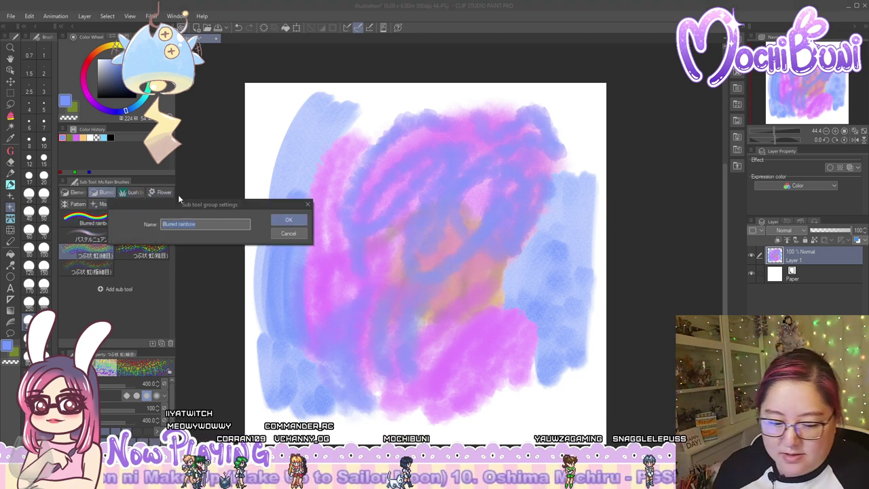
{"action": "type", "text": "Rainbow"}
{"action": "key", "text": "Return"}
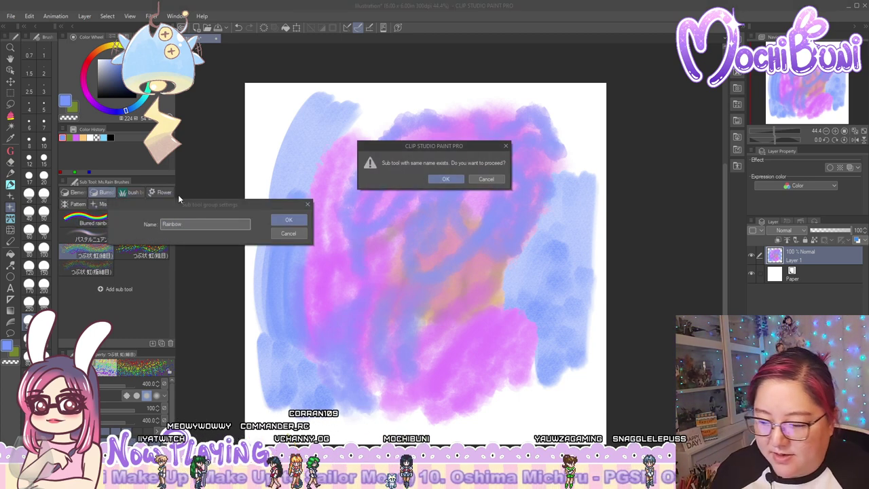
{"action": "left_click", "coordinate": [485, 179]}
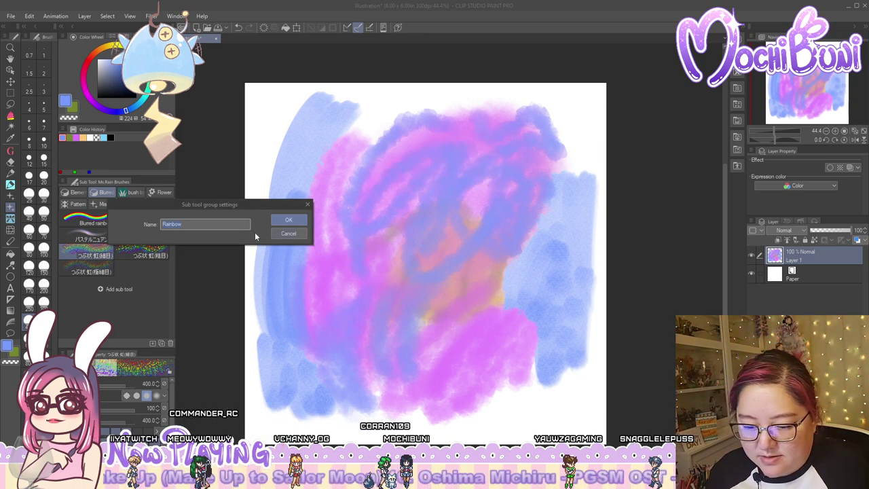
{"action": "left_click", "coordinate": [289, 233]}
Rename the Blurred rainbow group as Rainbows and move it to the tool that holds the shapes, sparkle and stars groups
{"action": "left_click", "coordinate": [10, 162]}
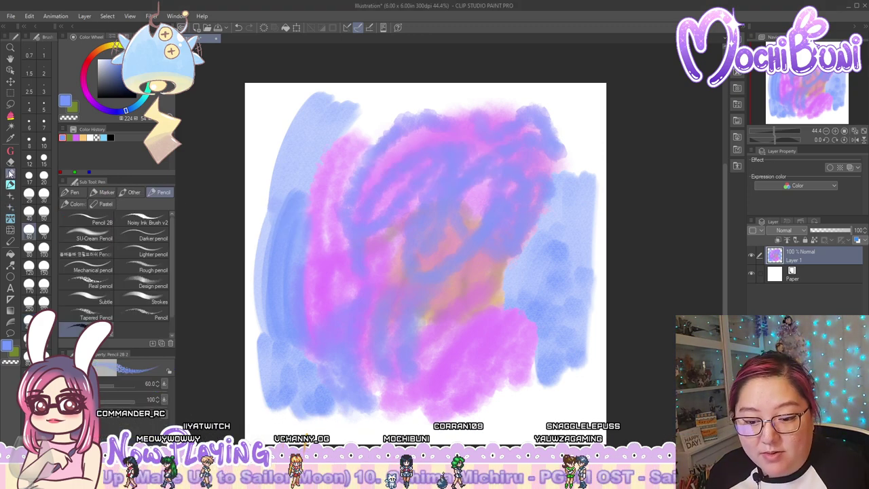
{"action": "left_click", "coordinate": [11, 194]}
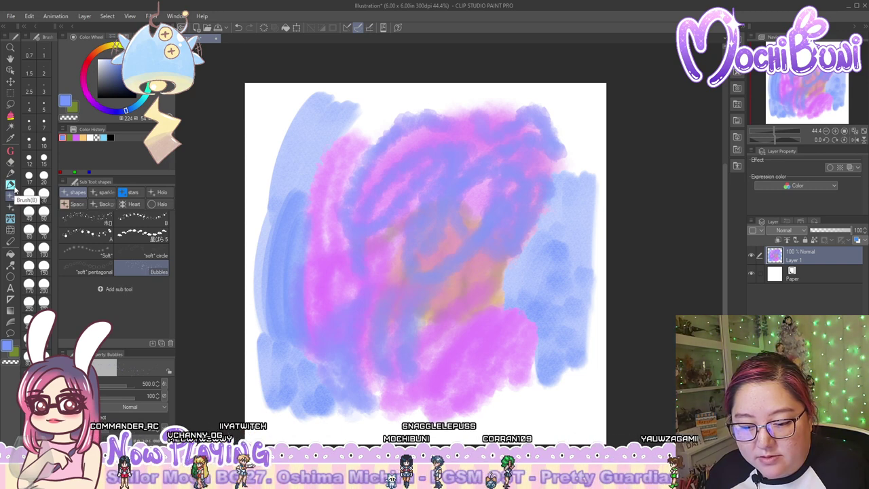
{"action": "left_click", "coordinate": [10, 211]}
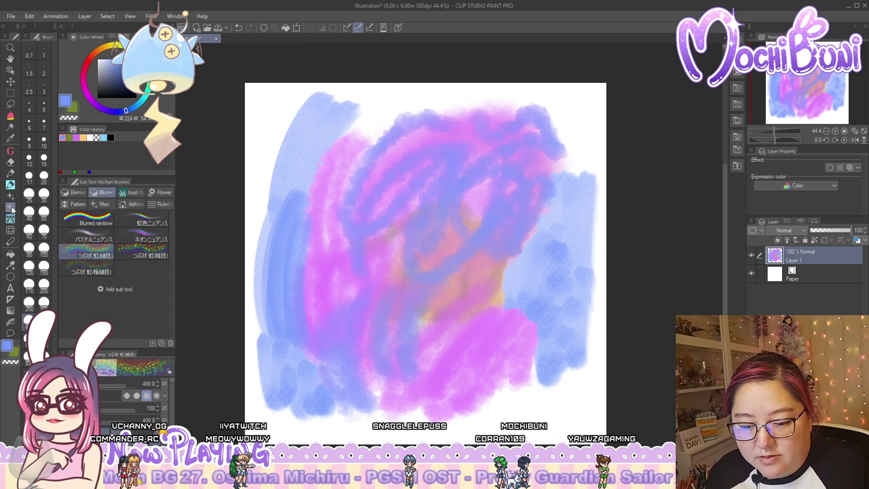
{"action": "double_click", "coordinate": [106, 194]}
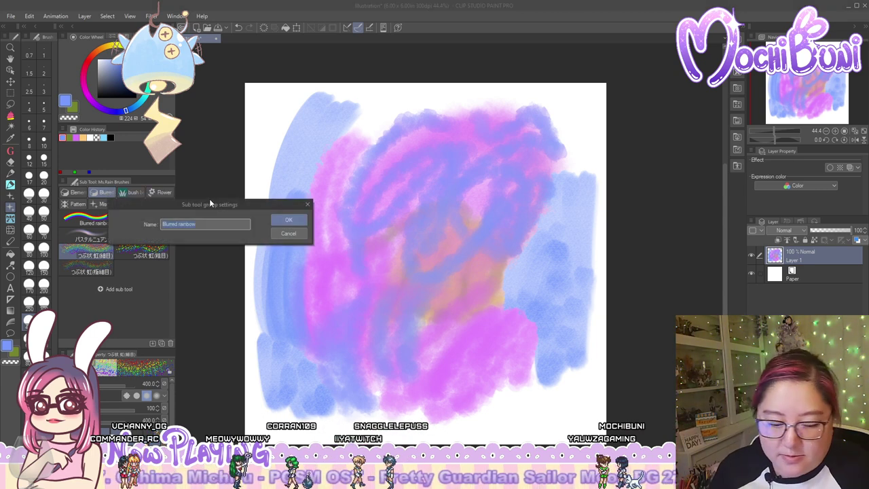
{"action": "type", "text": "E"}
{"action": "type", "text": "ain"}
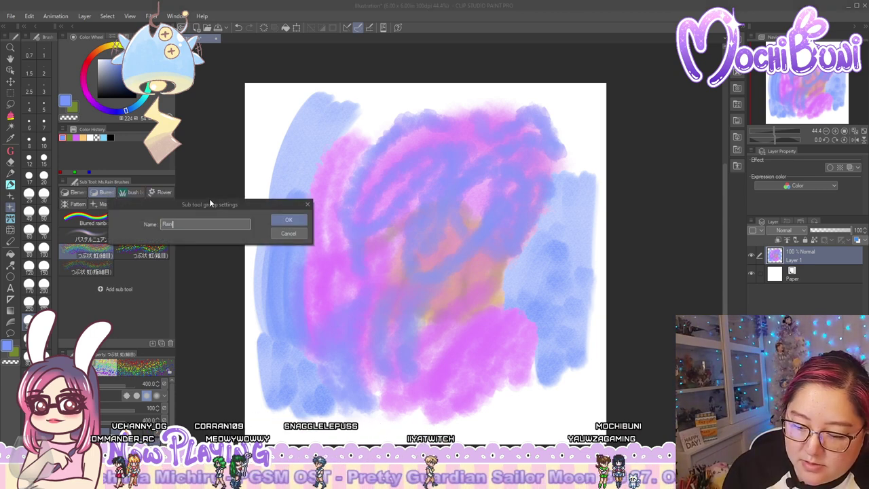
{"action": "type", "text": "bows"}
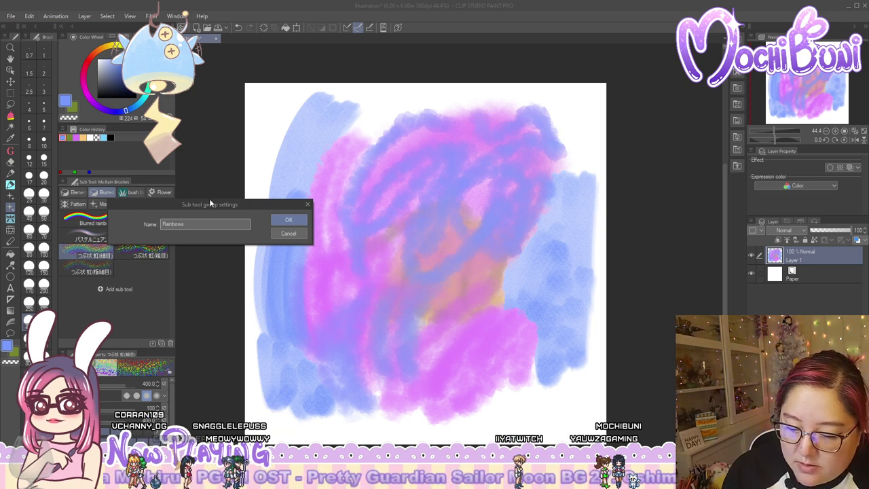
{"action": "key", "text": "Return"}
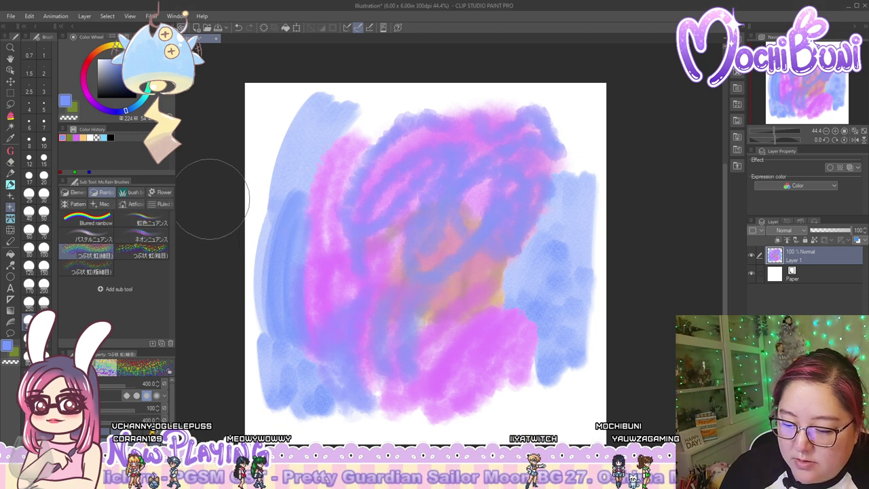
{"action": "left_click", "coordinate": [12, 199]}
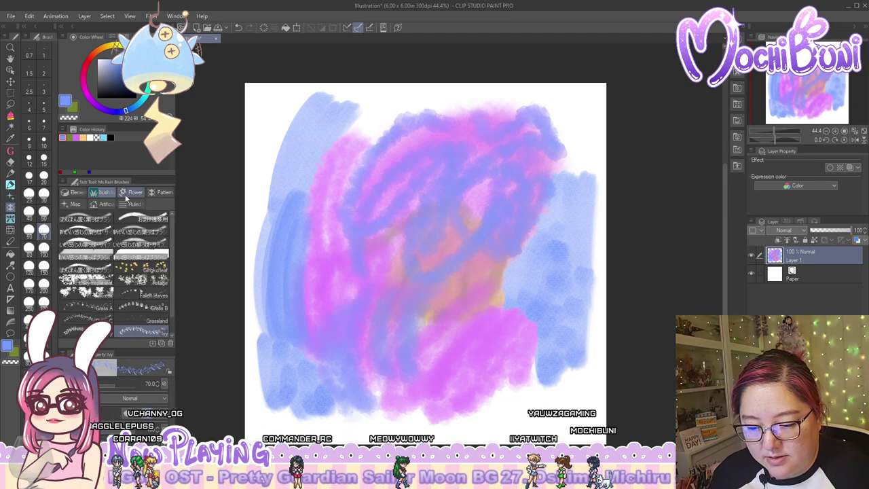
Add the ソファ柄？ brush of the ちょい埋めタイル set from the downloaded materials to the open sub tool group
{"action": "left_click", "coordinate": [156, 343]}
{"action": "scroll", "coordinate": [432, 325], "scroll_direction": "down", "scroll_amount": 10}
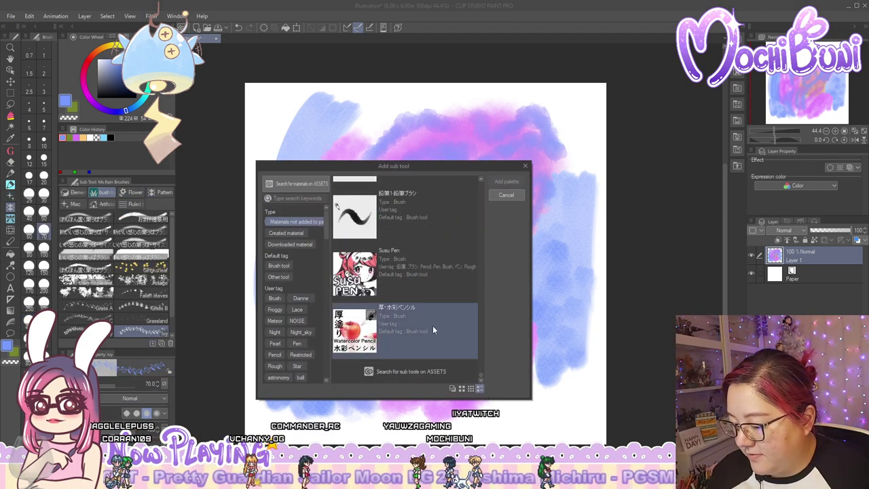
{"action": "scroll", "coordinate": [433, 325], "scroll_direction": "up", "scroll_amount": 4}
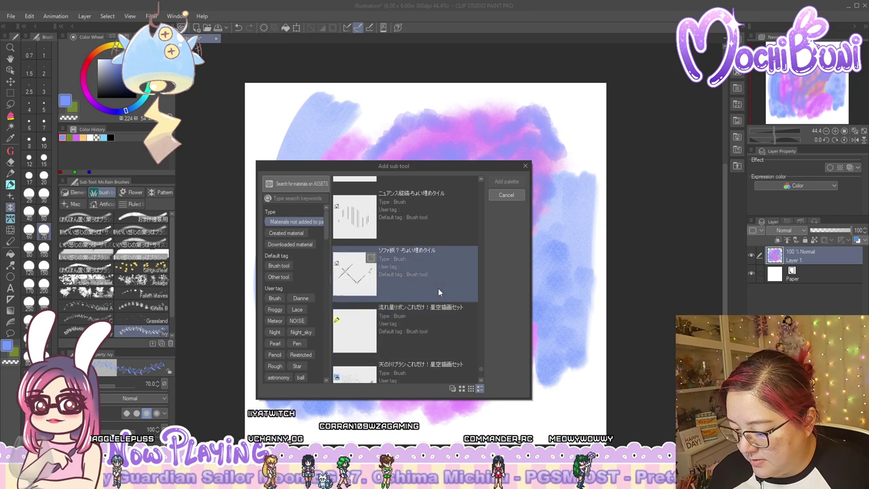
{"action": "left_click", "coordinate": [438, 292]}
{"action": "left_click", "coordinate": [509, 181]}
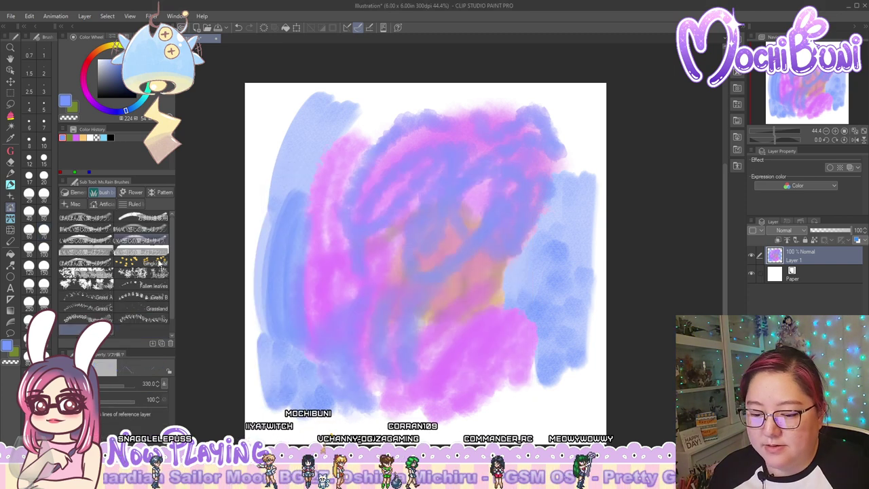
Move the ソファ柄？ brush into a new sub tool group of its own and name that group Floors
{"action": "left_click_drag", "start_coordinate": [149, 246], "coordinate": [152, 204]}
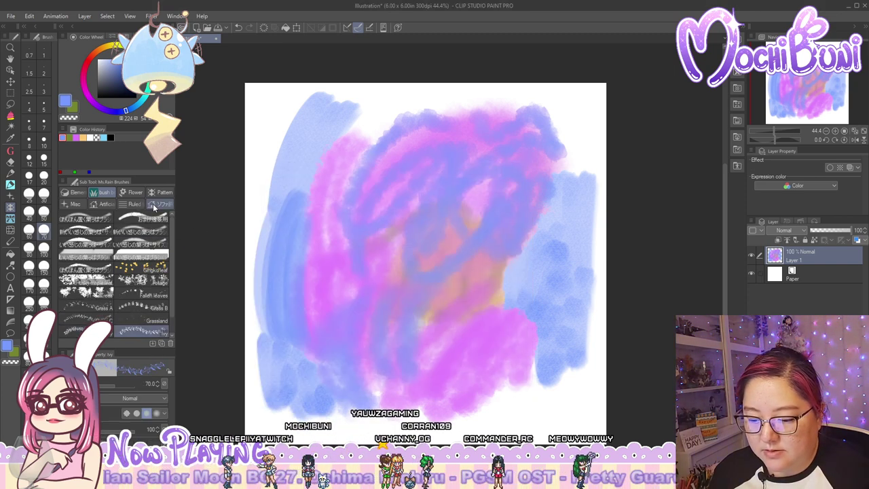
{"action": "right_click", "coordinate": [152, 203]}
{"action": "left_click", "coordinate": [173, 210]}
{"action": "left_click", "coordinate": [173, 209]}
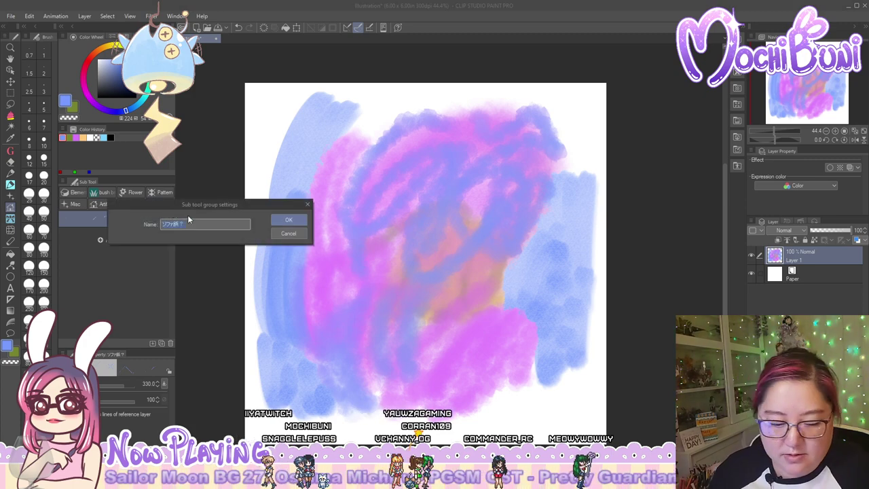
{"action": "type", "text": "Floors"}
{"action": "key", "text": "Return"}
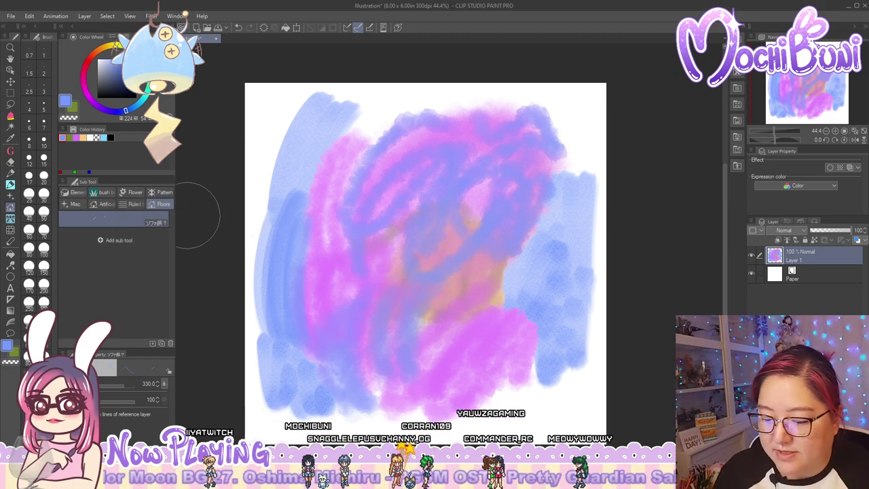
Add the remaining ちょい埋めタイル brushes, 馬車道風 through ニュアンス縦縞, from the downloaded materials to the Floors group
{"action": "left_click", "coordinate": [152, 342]}
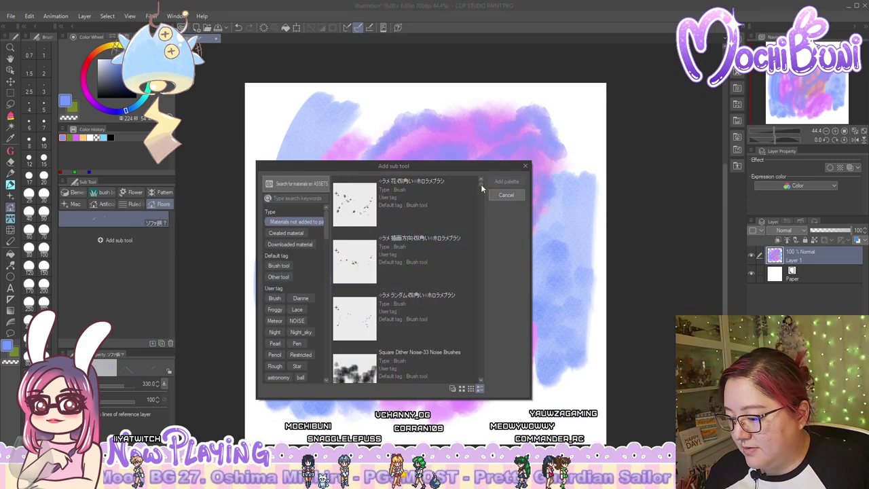
{"action": "left_click_drag", "start_coordinate": [481, 184], "coordinate": [478, 378]}
{"action": "scroll", "coordinate": [455, 333], "scroll_direction": "up", "scroll_amount": 3}
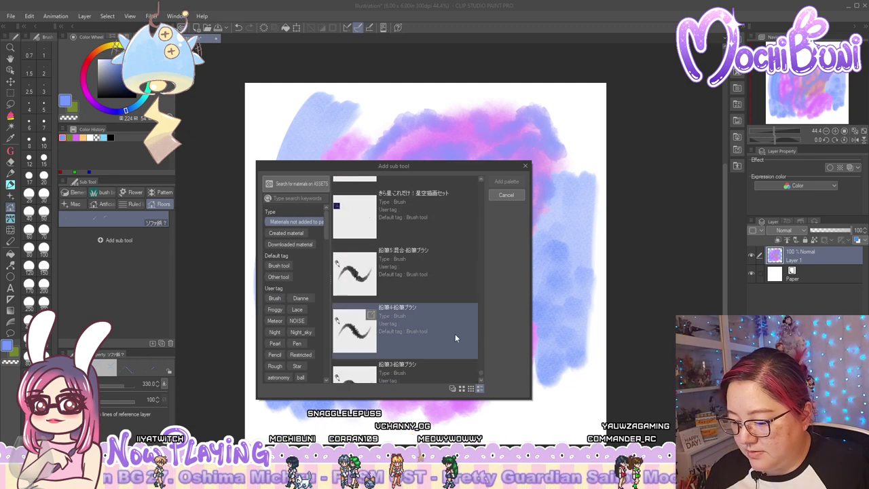
{"action": "scroll", "coordinate": [454, 334], "scroll_direction": "up", "scroll_amount": 5}
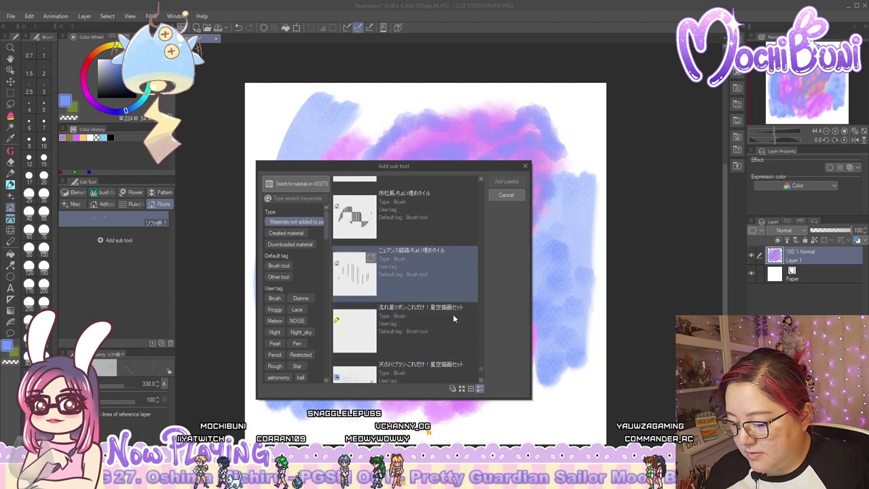
{"action": "left_click", "coordinate": [444, 284]}
{"action": "scroll", "coordinate": [445, 293], "scroll_direction": "up", "scroll_amount": 5}
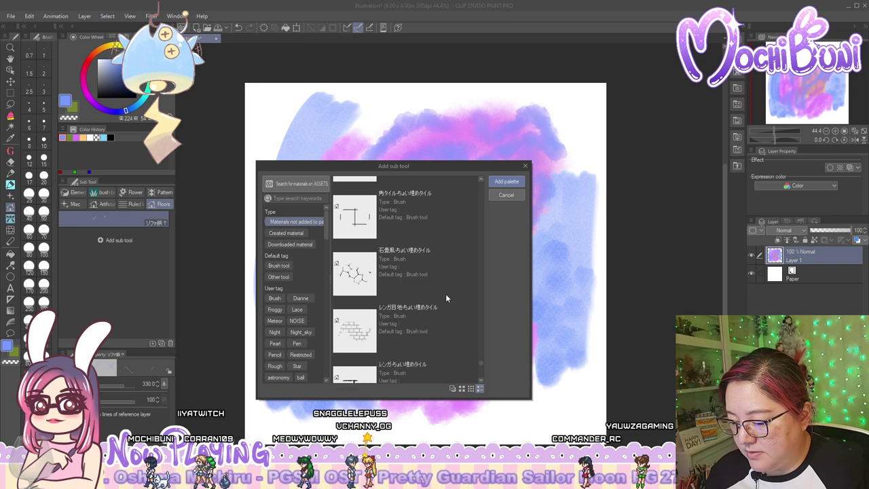
{"action": "scroll", "coordinate": [445, 293], "scroll_direction": "up", "scroll_amount": 5}
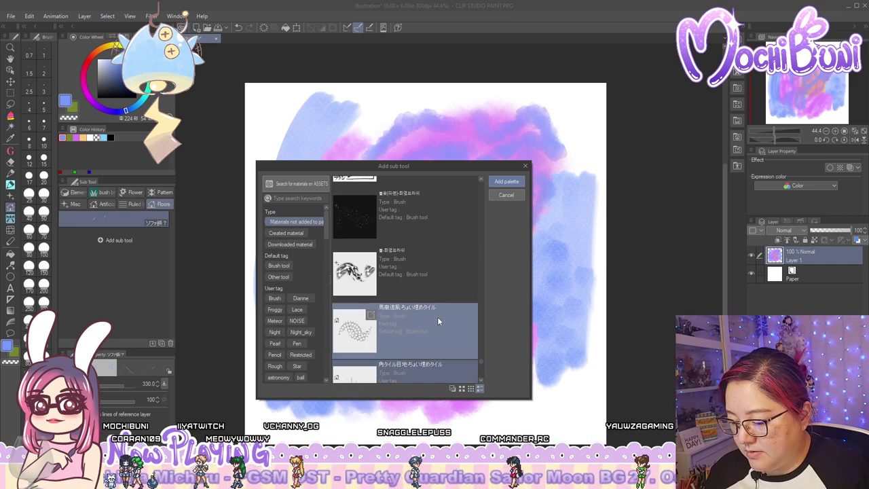
{"action": "left_click", "coordinate": [508, 181]}
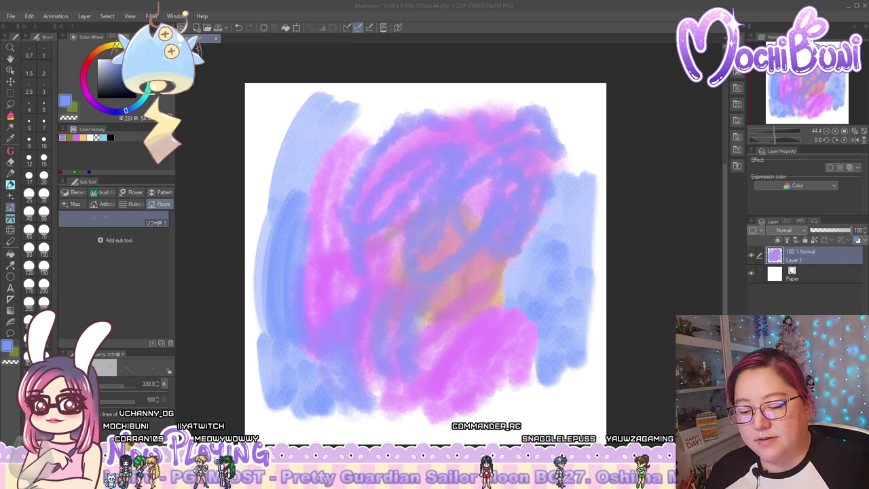
{"action": "left_click", "coordinate": [167, 204]}
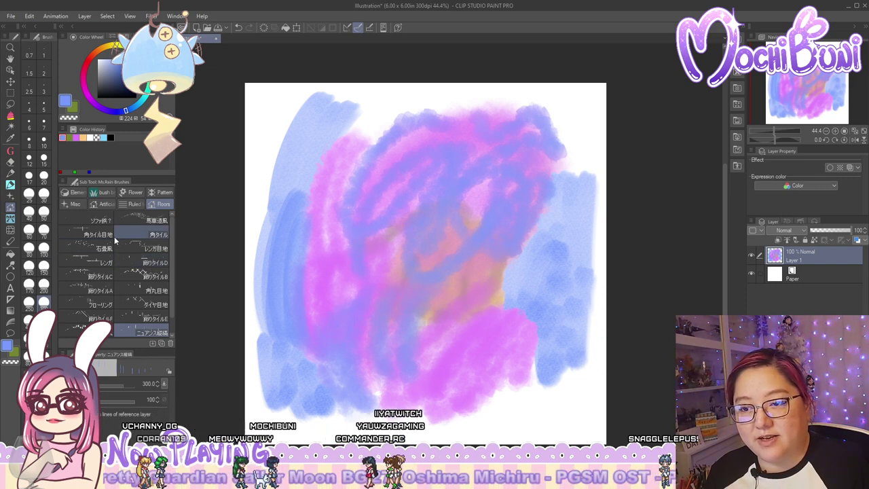
Add the four downloaded 隙間無く囲って塗る and 消す brushes to the 隙間無く囲って塗るツール group
{"action": "key", "text": "g"}
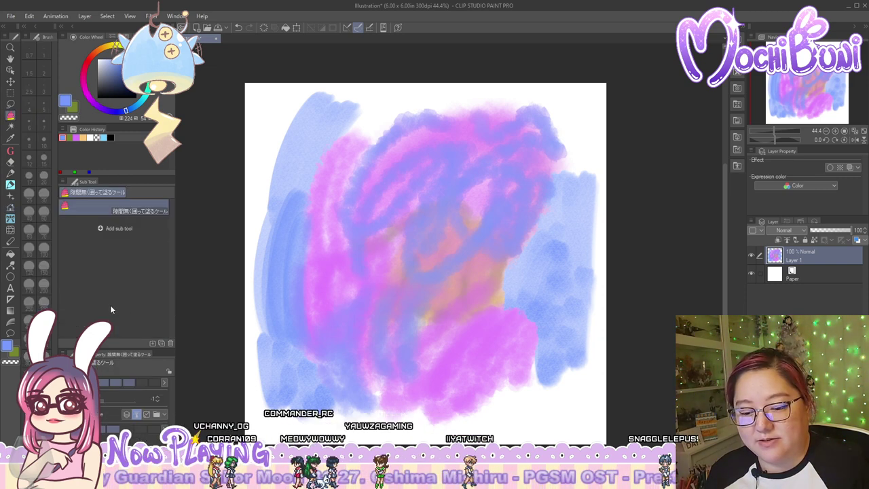
{"action": "left_click", "coordinate": [152, 343]}
{"action": "mouse_move", "coordinate": [481, 186]}
{"action": "left_mouse_down"}
{"action": "mouse_move", "coordinate": [489, 379]}
{"action": "mouse_move", "coordinate": [490, 362]}
{"action": "left_mouse_up"}
{"action": "scroll", "coordinate": [492, 353], "scroll_direction": "down", "scroll_amount": 15}
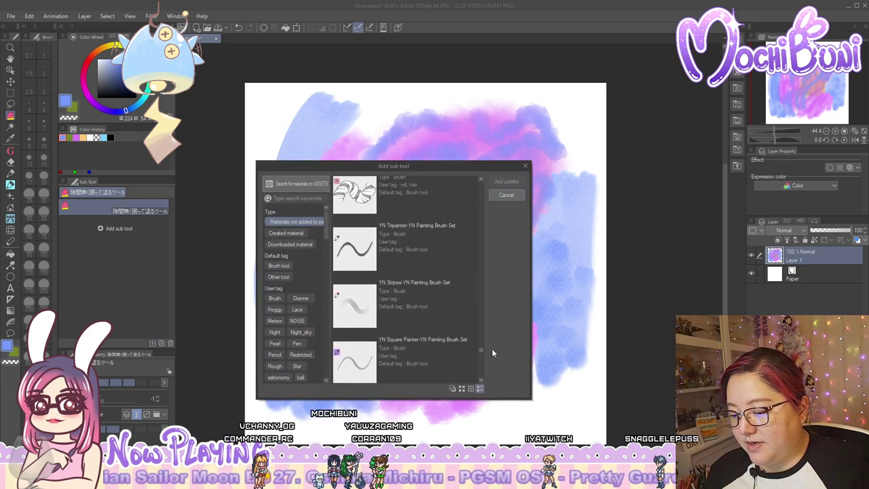
{"action": "scroll", "coordinate": [493, 338], "scroll_direction": "down", "scroll_amount": 10}
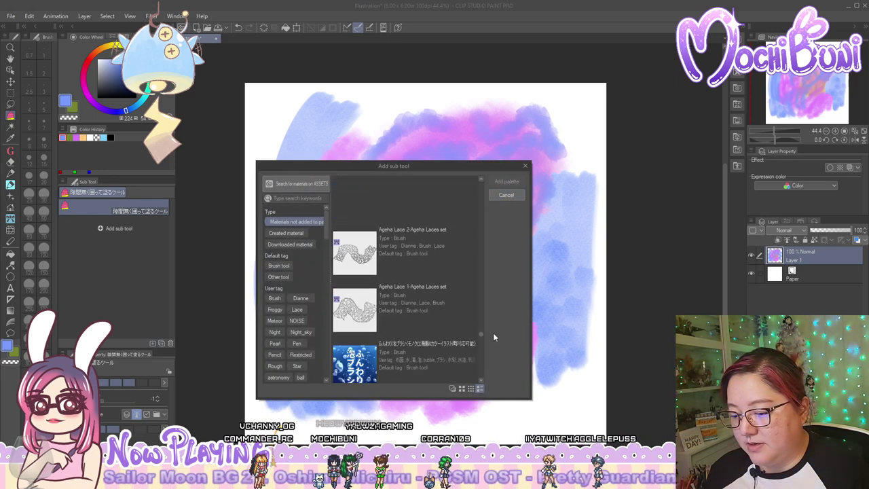
{"action": "scroll", "coordinate": [462, 343], "scroll_direction": "up", "scroll_amount": 10}
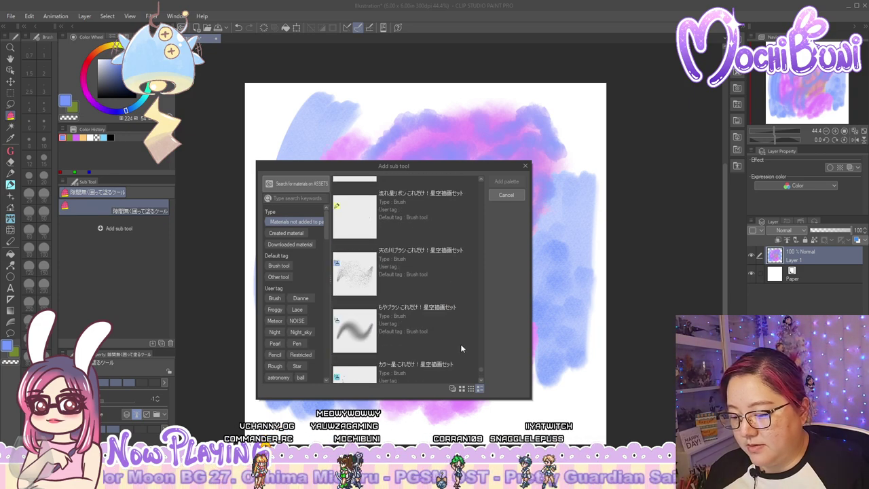
{"action": "left_click", "coordinate": [426, 227]}
{"action": "scroll", "coordinate": [434, 271], "scroll_direction": "down", "scroll_amount": 1}
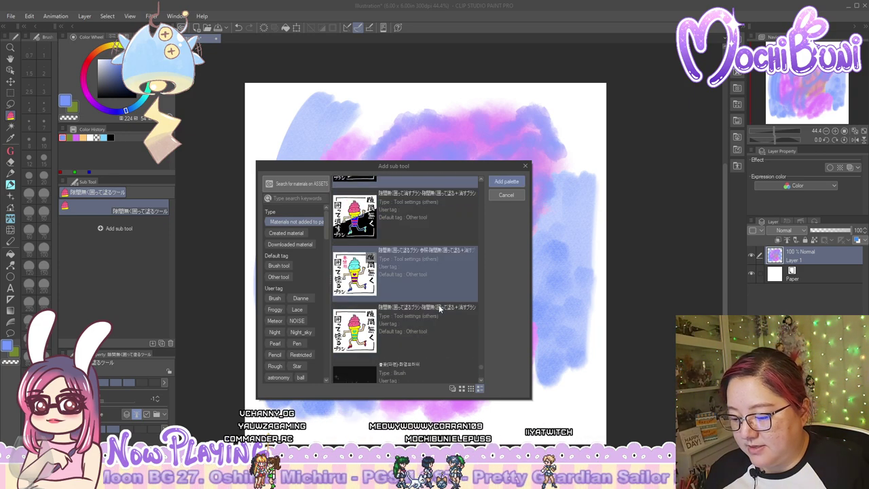
{"action": "left_click", "coordinate": [430, 322], "text": "shift"}
{"action": "left_click", "coordinate": [505, 185]}
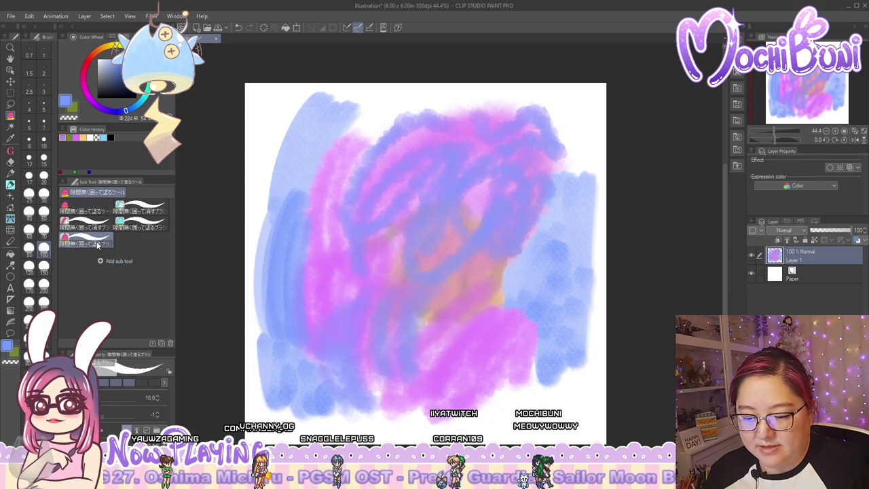
Compare the enclose-and-fill brushes and reorder them so that 隙間無く囲って塗るブラシ directly follows the fill tool
{"action": "left_click", "coordinate": [139, 224]}
{"action": "left_click", "coordinate": [96, 211]}
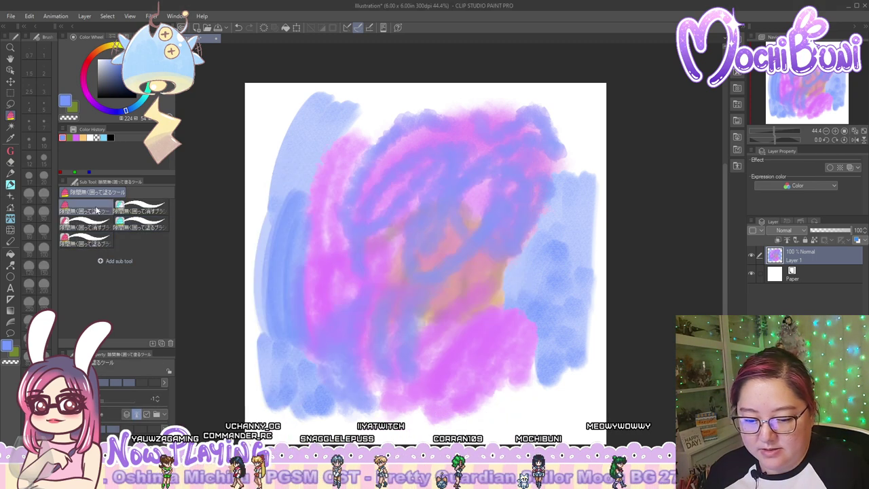
{"action": "left_click", "coordinate": [93, 227]}
{"action": "left_click", "coordinate": [99, 208]}
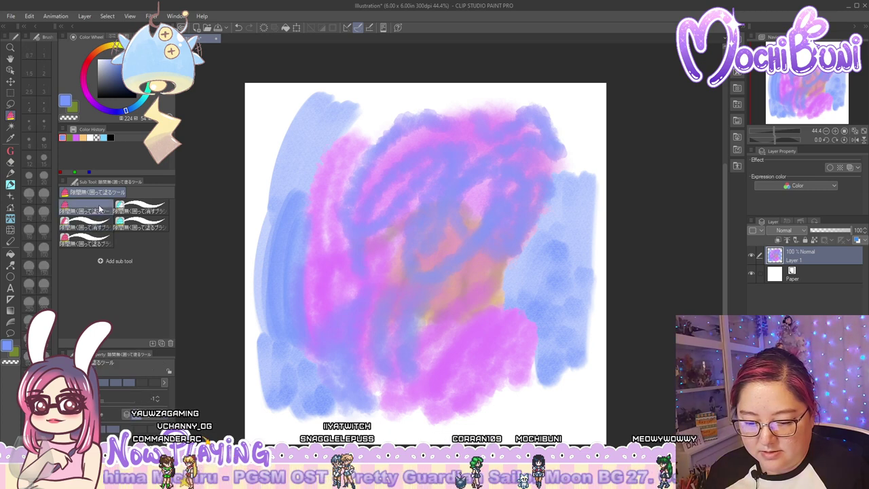
{"action": "left_click", "coordinate": [97, 239]}
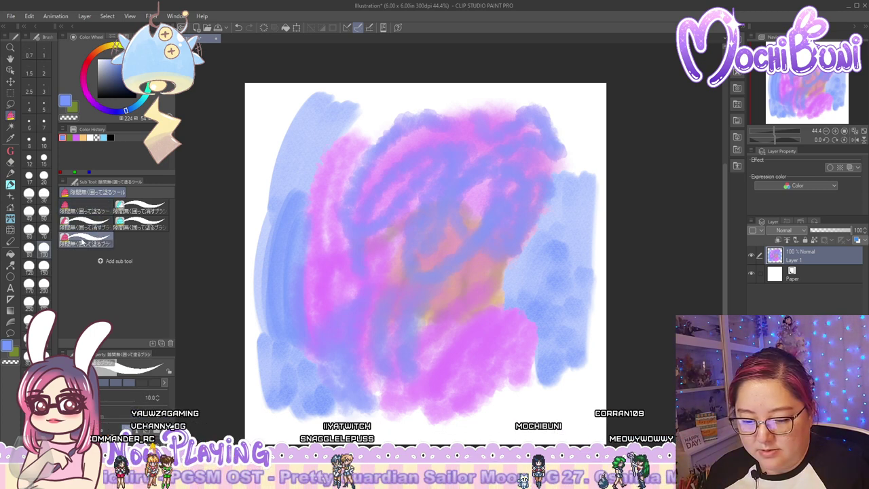
{"action": "left_click", "coordinate": [94, 211]}
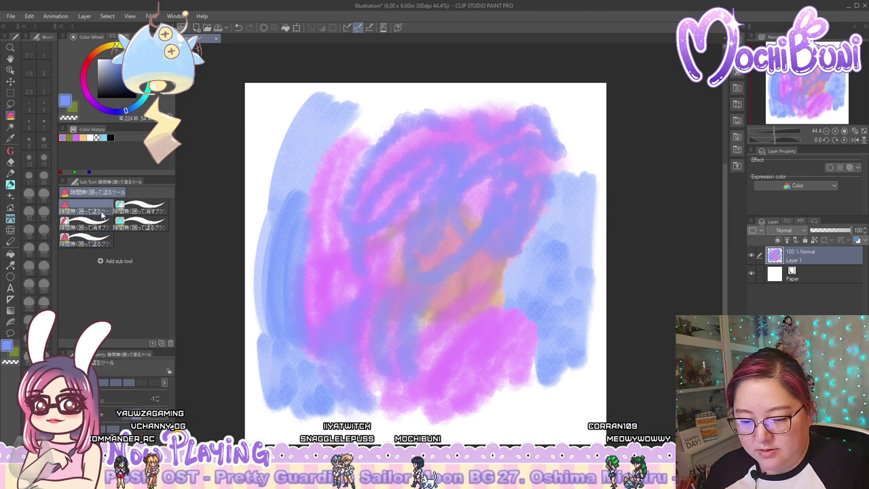
{"action": "left_click", "coordinate": [136, 226]}
{"action": "left_click", "coordinate": [136, 226]}
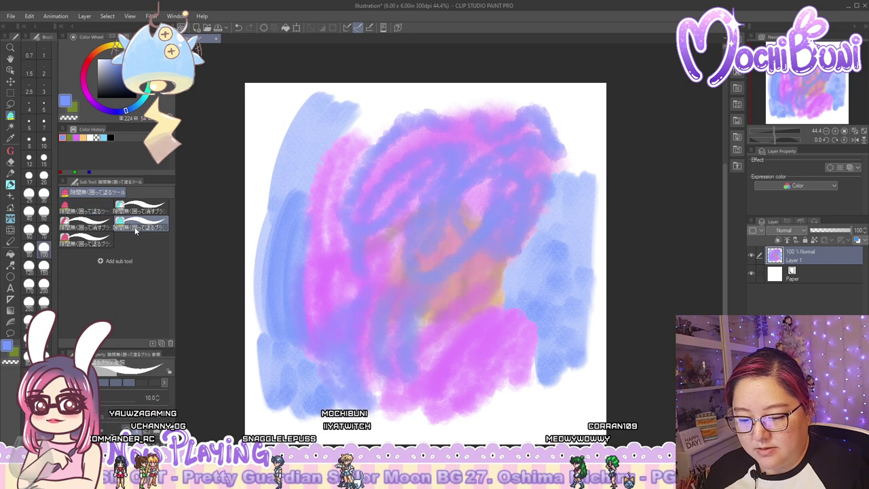
{"action": "mouse_move", "coordinate": [93, 241]}
{"action": "left_mouse_down"}
{"action": "mouse_move", "coordinate": [121, 207]}
{"action": "mouse_move", "coordinate": [68, 224]}
{"action": "mouse_move", "coordinate": [131, 225]}
{"action": "left_mouse_up"}
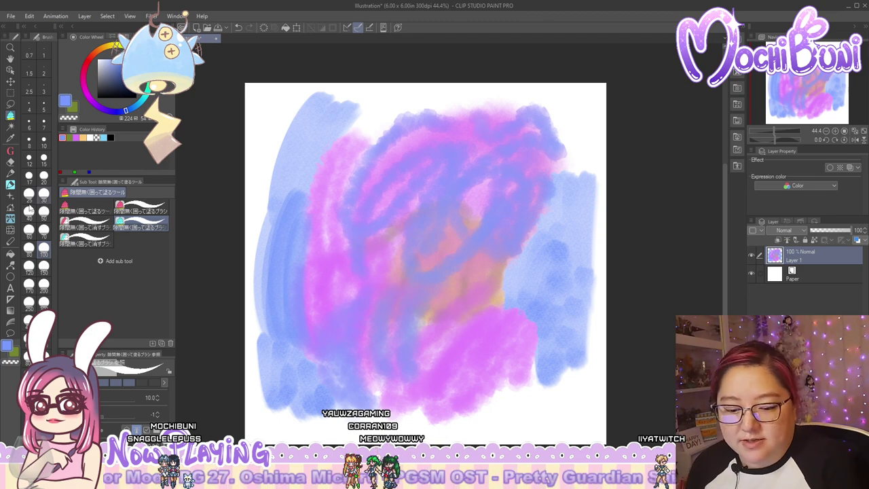
Add the downloaded brushes from the 화염브러쉬 set through 厚・水彩ペンシル to the Lines group, including the starry-sky set, 鉛筆 brushes and Susu Pen
{"action": "left_click", "coordinate": [9, 153]}
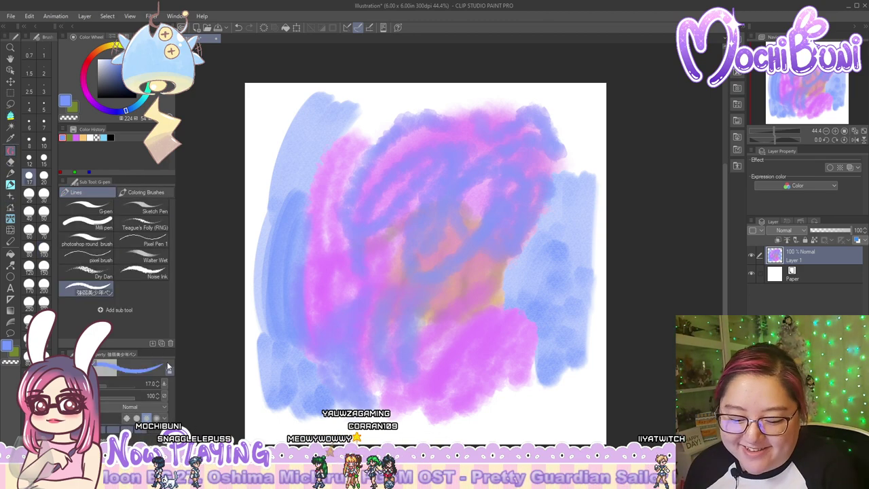
{"action": "left_click", "coordinate": [116, 310]}
{"action": "mouse_move", "coordinate": [480, 186]}
{"action": "left_mouse_down"}
{"action": "mouse_move", "coordinate": [482, 380]}
{"action": "mouse_move", "coordinate": [489, 360]}
{"action": "left_mouse_up"}
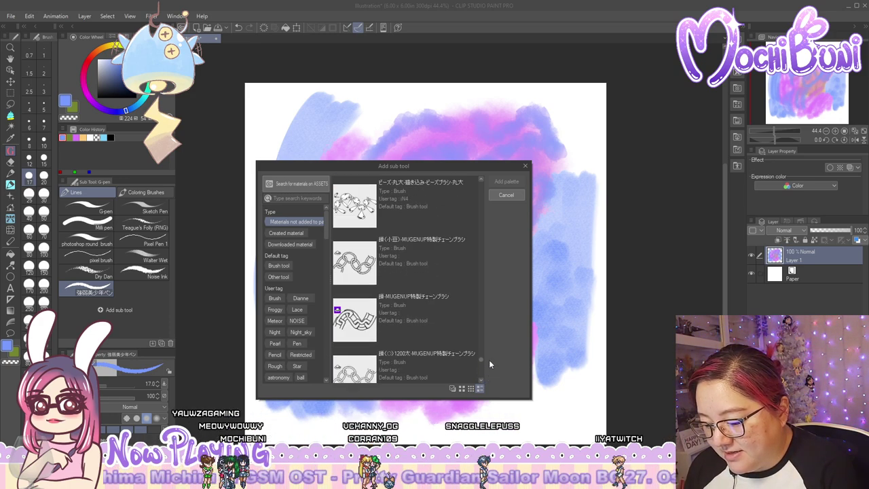
{"action": "scroll", "coordinate": [411, 330], "scroll_direction": "down", "scroll_amount": 3}
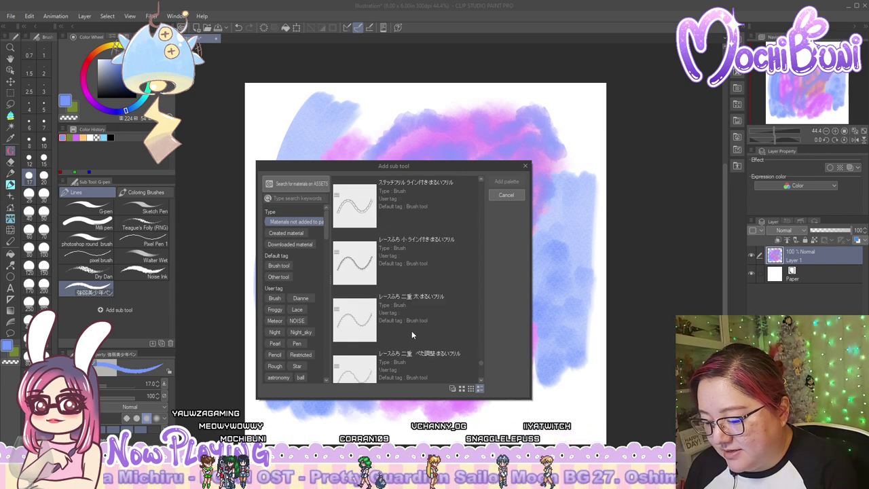
{"action": "scroll", "coordinate": [412, 331], "scroll_direction": "down", "scroll_amount": 6}
{"action": "scroll", "coordinate": [412, 330], "scroll_direction": "up", "scroll_amount": 2}
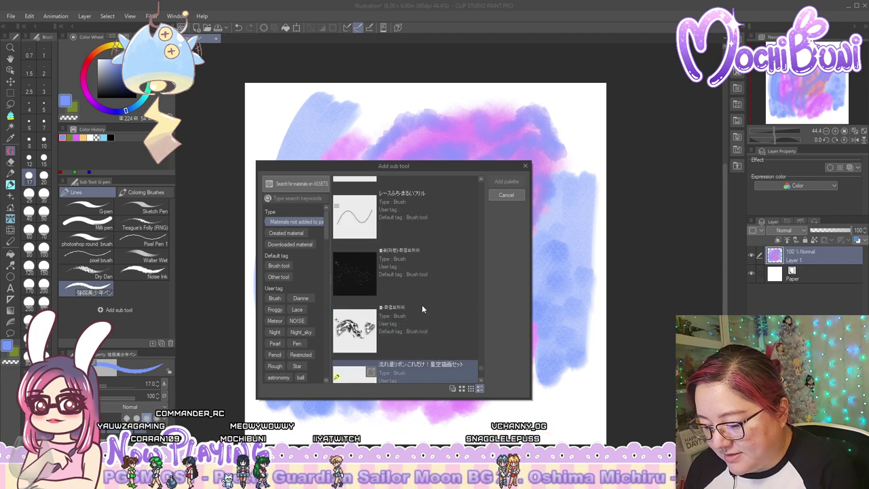
{"action": "left_click", "coordinate": [429, 316]}
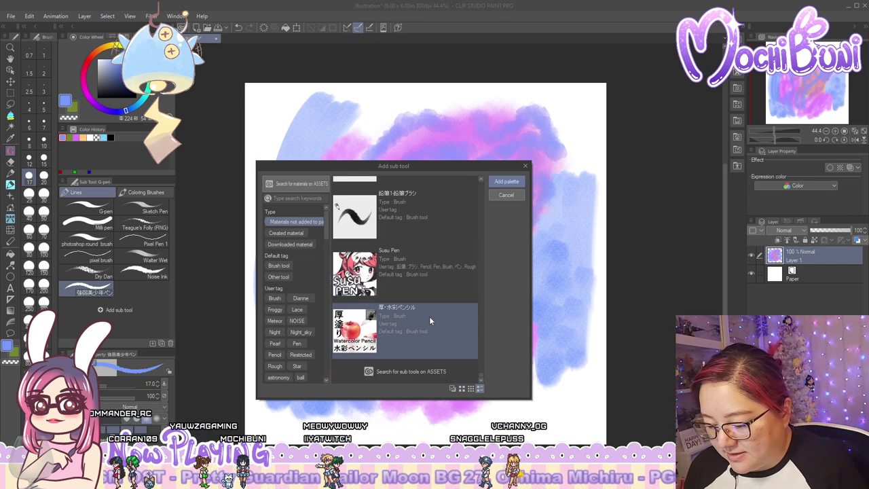
{"action": "left_click", "coordinate": [511, 181]}
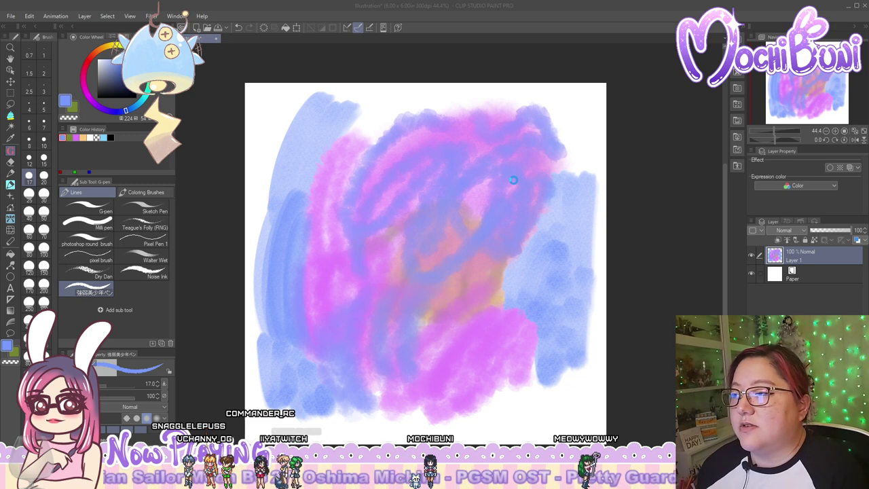
Try out the 厚・水彩ペンシル brush with light orange strokes across the middle of the painting
{"action": "scroll", "coordinate": [115, 264], "scroll_direction": "down", "scroll_amount": 2}
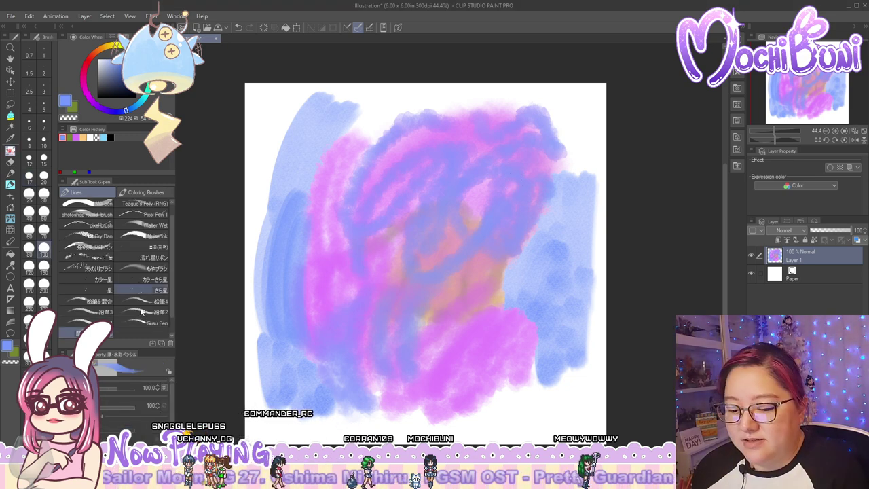
{"action": "scroll", "coordinate": [136, 308], "scroll_direction": "down", "scroll_amount": 1}
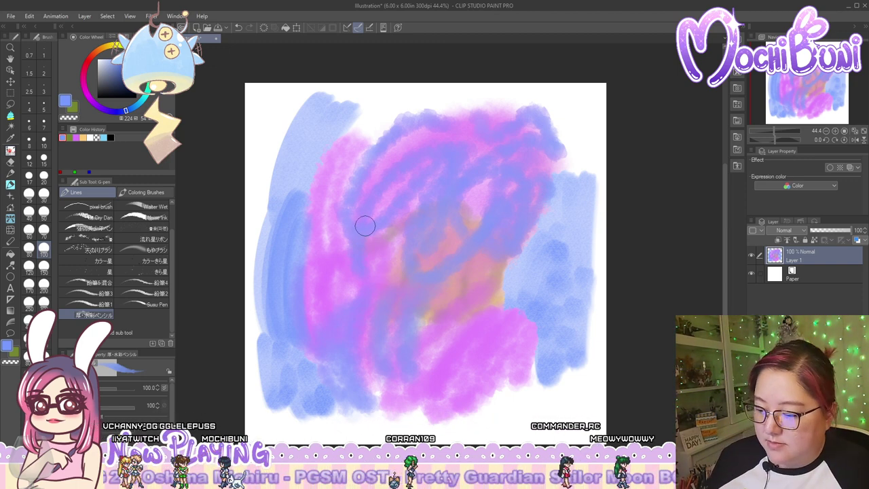
{"action": "left_click", "coordinate": [82, 137]}
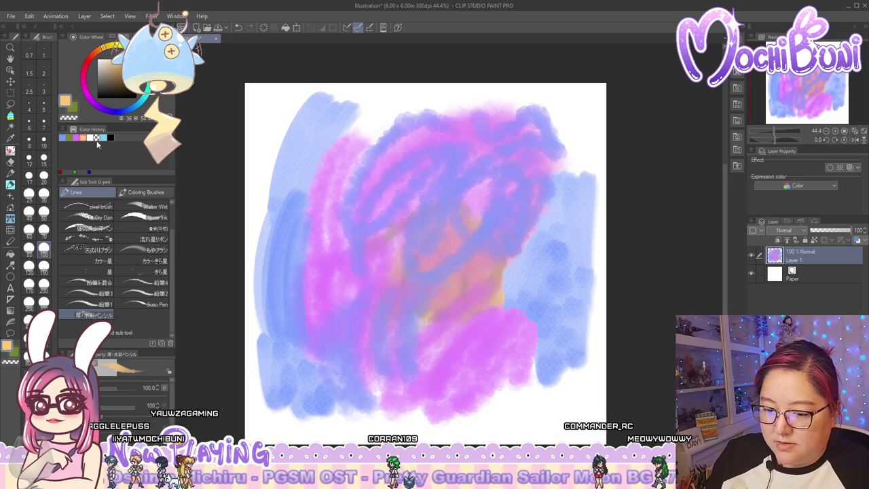
{"action": "mouse_move", "coordinate": [316, 205]}
{"action": "left_mouse_down"}
{"action": "mouse_move", "coordinate": [329, 233]}
{"action": "mouse_move", "coordinate": [486, 181]}
{"action": "left_mouse_up"}
{"action": "left_click_drag", "start_coordinate": [412, 241], "coordinate": [487, 190]}
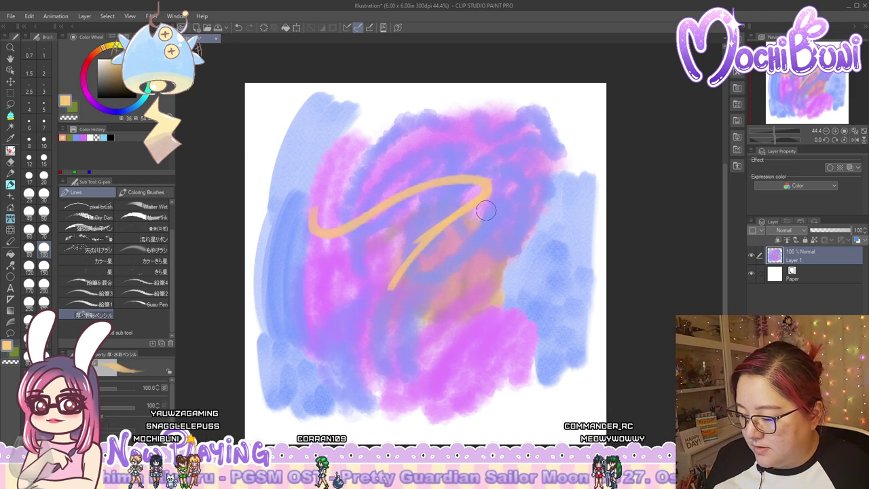
{"action": "left_click_drag", "start_coordinate": [340, 255], "coordinate": [356, 305]}
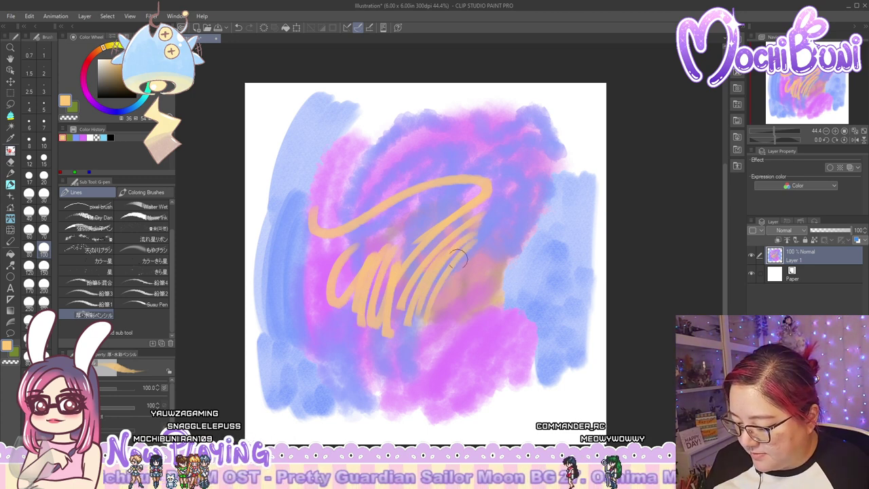
{"action": "mouse_move", "coordinate": [477, 249]}
{"action": "left_mouse_down"}
{"action": "mouse_move", "coordinate": [438, 319]}
{"action": "mouse_move", "coordinate": [482, 231]}
{"action": "mouse_move", "coordinate": [445, 306]}
{"action": "left_mouse_up"}
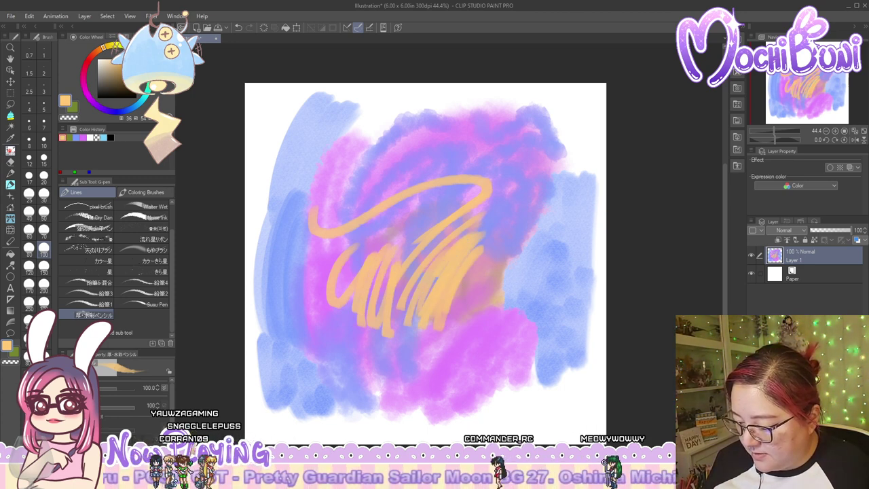
{"action": "mouse_move", "coordinate": [462, 218]}
{"action": "left_mouse_down"}
{"action": "mouse_move", "coordinate": [387, 318]}
{"action": "mouse_move", "coordinate": [360, 304]}
{"action": "mouse_move", "coordinate": [449, 220]}
{"action": "mouse_move", "coordinate": [467, 233]}
{"action": "left_mouse_up"}
Blend purple strokes over the orange ones with 厚・水彩ペンシル and delete that brush from the Lines group
{"action": "left_click", "coordinate": [83, 136]}
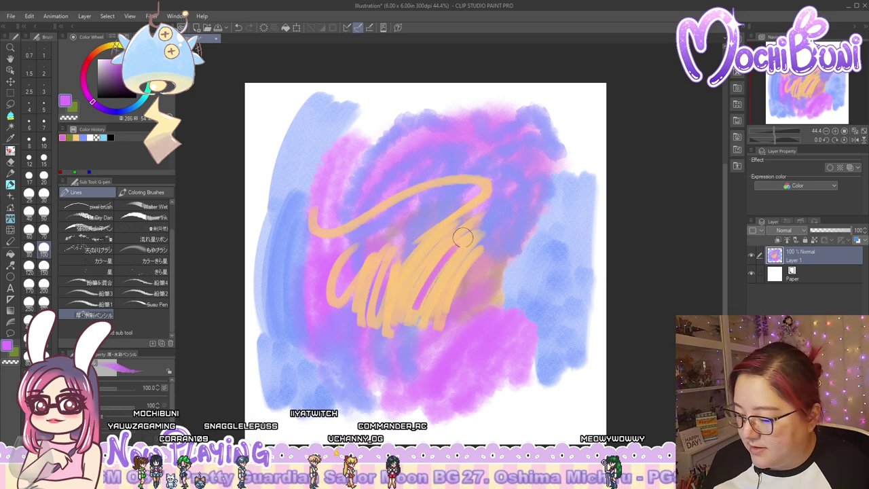
{"action": "left_click_drag", "start_coordinate": [452, 264], "coordinate": [425, 307]}
{"action": "left_click_drag", "start_coordinate": [434, 247], "coordinate": [399, 313]}
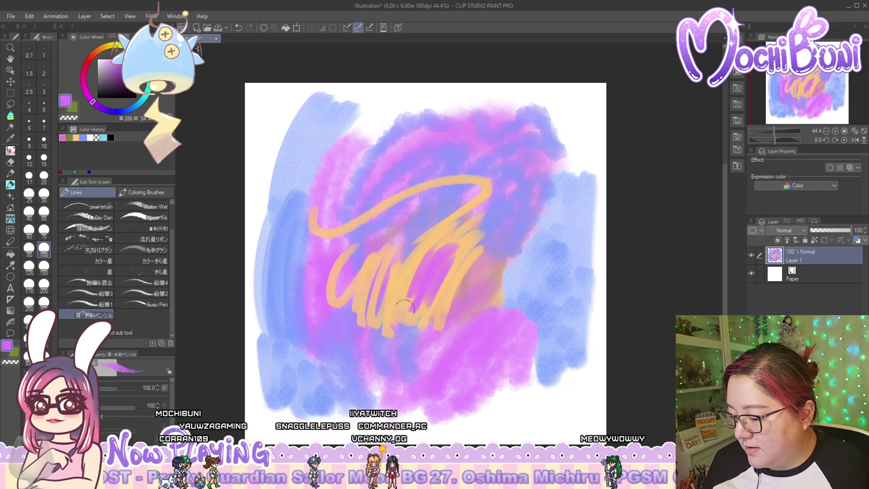
{"action": "left_click", "coordinate": [171, 343]}
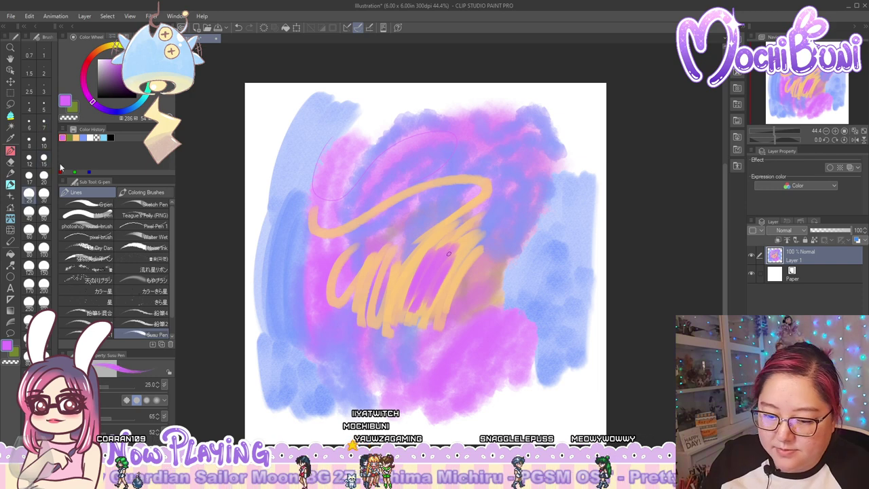
Try out the Susu Pen with purple strokes along the painting's left side and clear everything from Layer 1
{"action": "left_click_drag", "start_coordinate": [275, 120], "coordinate": [302, 138]}
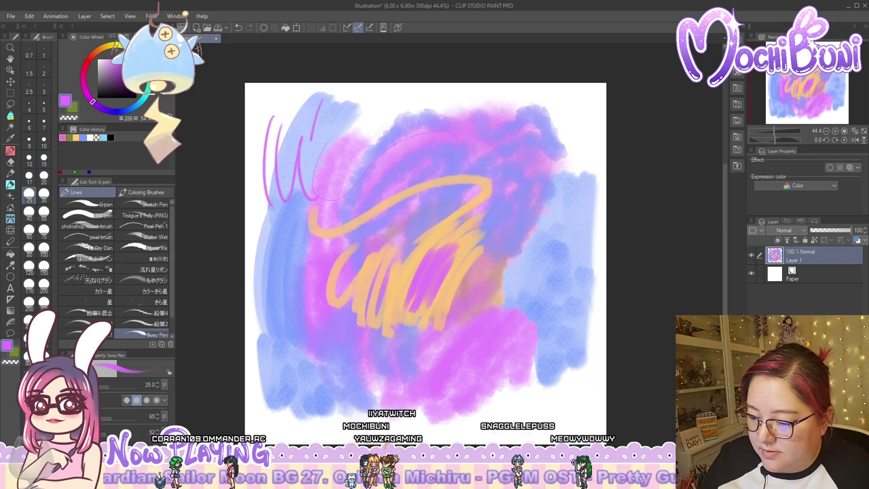
{"action": "left_click_drag", "start_coordinate": [282, 226], "coordinate": [337, 372]}
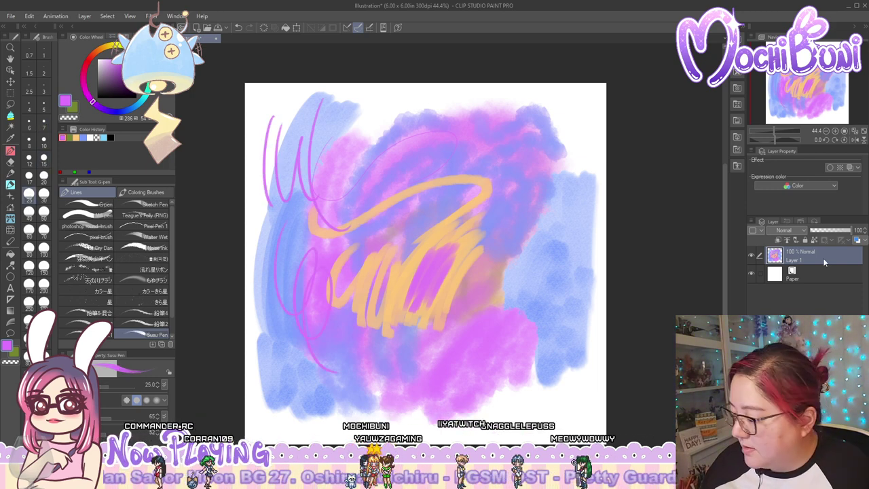
{"action": "key", "text": "Delete"}
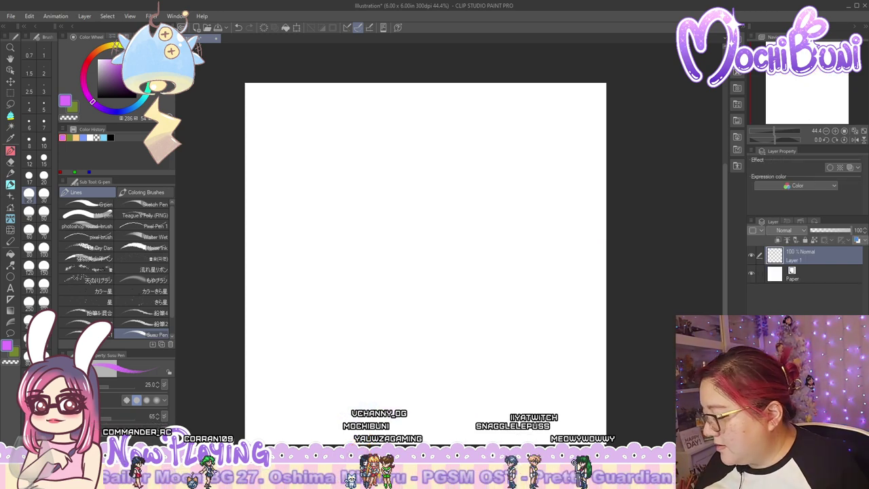
Test the Susu Pen with purple hatch lines and a face outline on the blank layer, and delete that brush from the Lines group
{"action": "left_click_drag", "start_coordinate": [317, 180], "coordinate": [309, 237]}
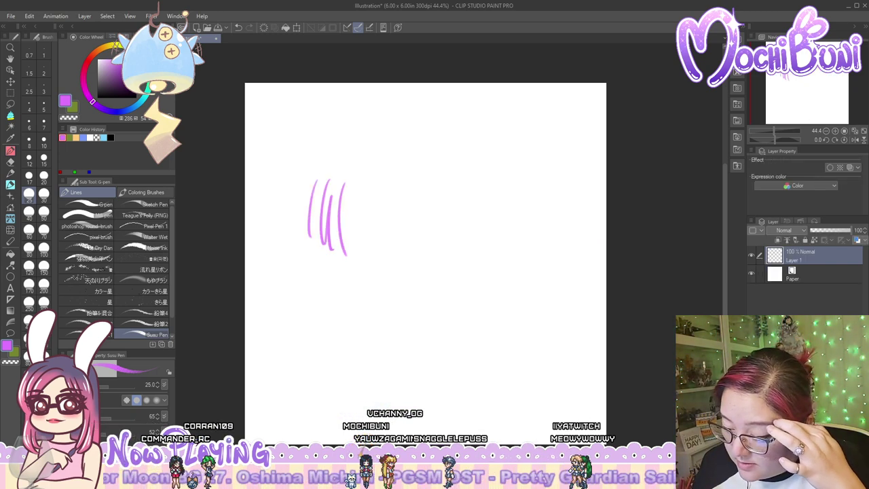
{"action": "mouse_move", "coordinate": [357, 186]}
{"action": "left_mouse_down"}
{"action": "mouse_move", "coordinate": [360, 251]}
{"action": "mouse_move", "coordinate": [353, 210]}
{"action": "left_mouse_up"}
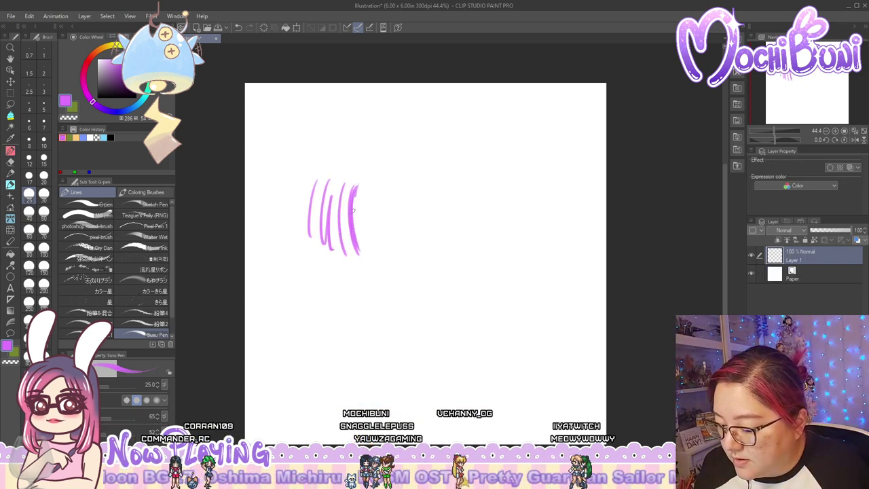
{"action": "mouse_move", "coordinate": [389, 174]}
{"action": "left_mouse_down"}
{"action": "mouse_move", "coordinate": [395, 251]}
{"action": "mouse_move", "coordinate": [406, 294]}
{"action": "mouse_move", "coordinate": [420, 307]}
{"action": "left_mouse_up"}
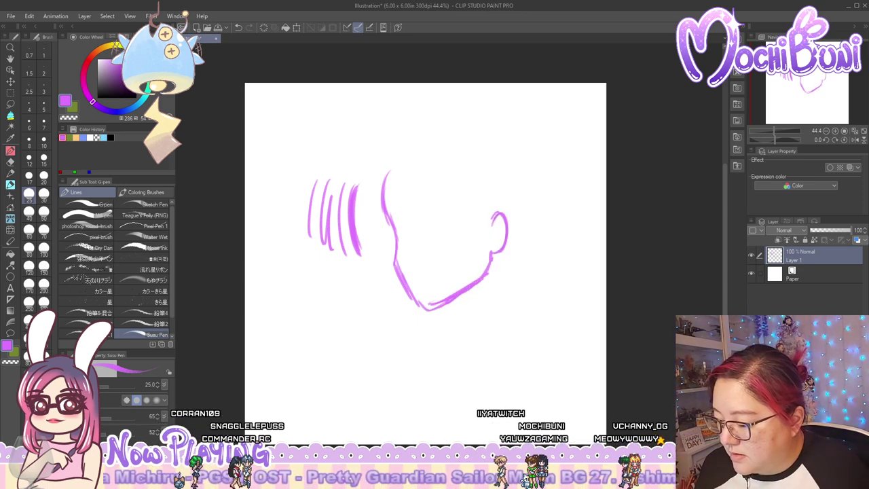
{"action": "left_click", "coordinate": [170, 344]}
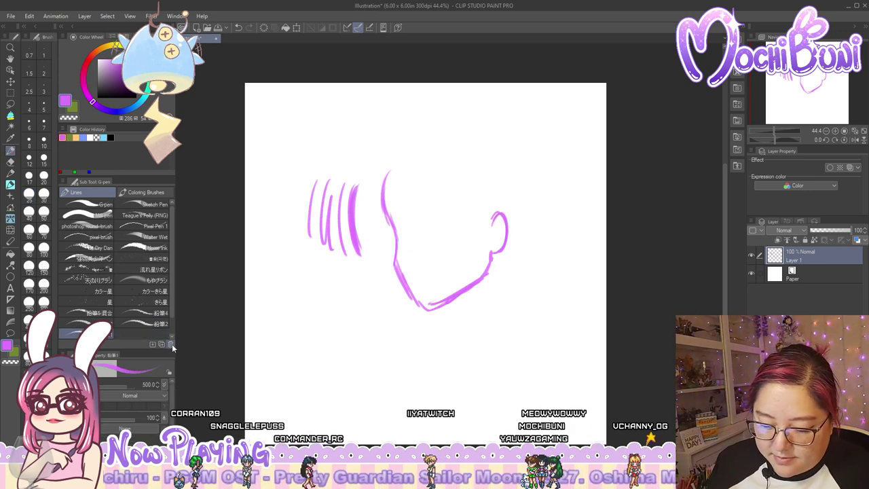
Try out 鉛筆1 with a purple patch at size 500 and hair strokes above the face outline at size 80
{"action": "mouse_move", "coordinate": [243, 298]}
{"action": "left_mouse_down"}
{"action": "mouse_move", "coordinate": [335, 324]}
{"action": "mouse_move", "coordinate": [387, 299]}
{"action": "left_mouse_up"}
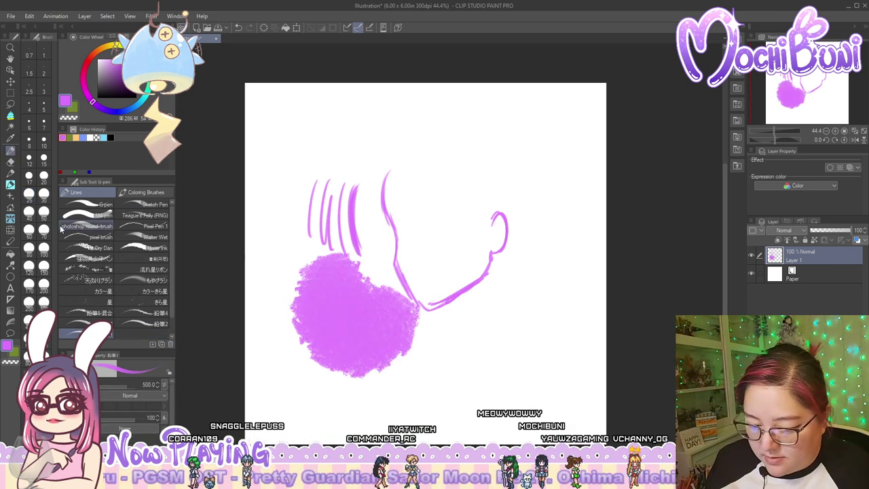
{"action": "mouse_move", "coordinate": [328, 157]}
{"action": "left_mouse_down"}
{"action": "mouse_move", "coordinate": [447, 123]}
{"action": "mouse_move", "coordinate": [446, 205]}
{"action": "mouse_move", "coordinate": [467, 166]}
{"action": "mouse_move", "coordinate": [503, 152]}
{"action": "left_mouse_up"}
{"action": "left_click_drag", "start_coordinate": [462, 227], "coordinate": [501, 153]}
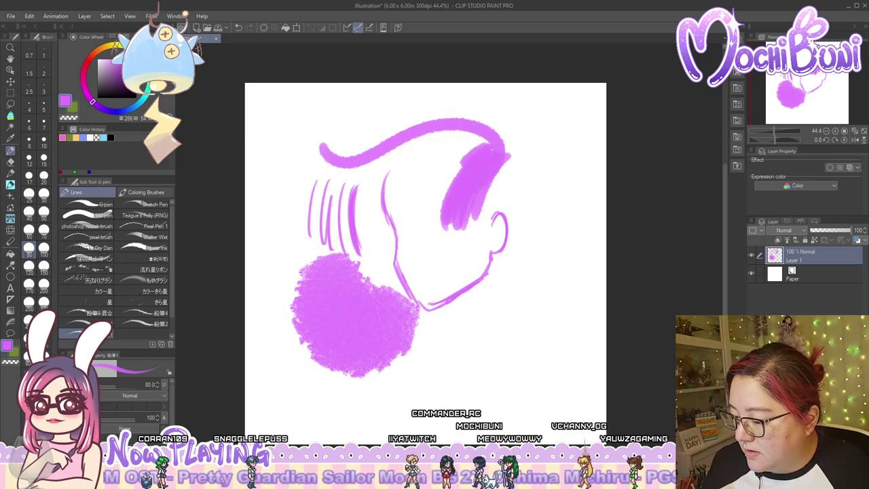
{"action": "left_click_drag", "start_coordinate": [435, 226], "coordinate": [462, 161]}
{"action": "left_click_drag", "start_coordinate": [432, 218], "coordinate": [487, 141]}
{"action": "mouse_move", "coordinate": [421, 217]}
{"action": "left_mouse_down"}
{"action": "mouse_move", "coordinate": [488, 135]}
{"action": "mouse_move", "coordinate": [459, 132]}
{"action": "left_mouse_up"}
{"action": "mouse_move", "coordinate": [480, 217]}
{"action": "left_mouse_down"}
{"action": "mouse_move", "coordinate": [519, 159]}
{"action": "mouse_move", "coordinate": [538, 195]}
{"action": "left_mouse_up"}
Set the 鉛筆1 blending mode to Compare density and extend the purple hair toward the face's left side and crown
{"action": "left_click", "coordinate": [130, 395]}
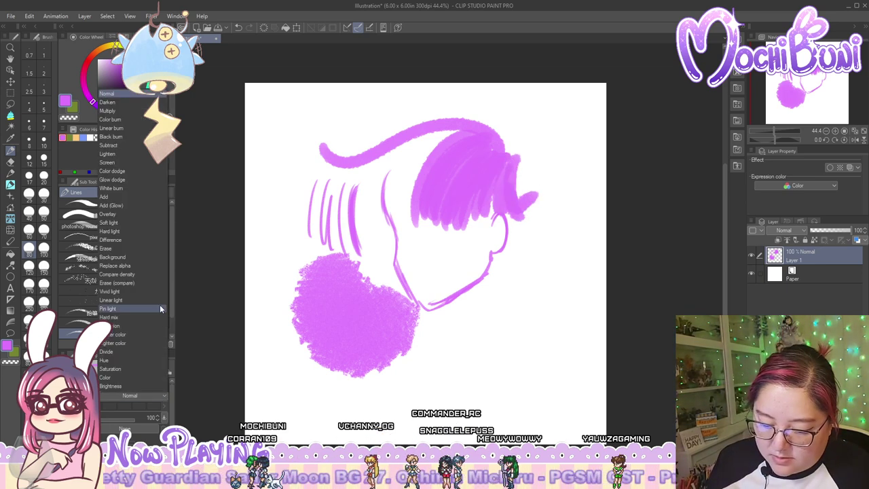
{"action": "left_click", "coordinate": [135, 274]}
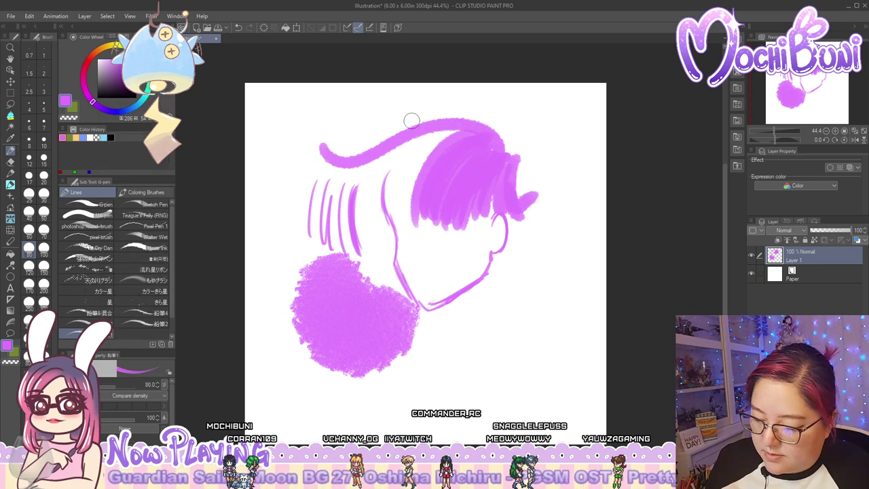
{"action": "left_click_drag", "start_coordinate": [411, 143], "coordinate": [387, 199]}
{"action": "mouse_move", "coordinate": [430, 139]}
{"action": "left_mouse_down"}
{"action": "mouse_move", "coordinate": [402, 208]}
{"action": "mouse_move", "coordinate": [410, 217]}
{"action": "left_mouse_up"}
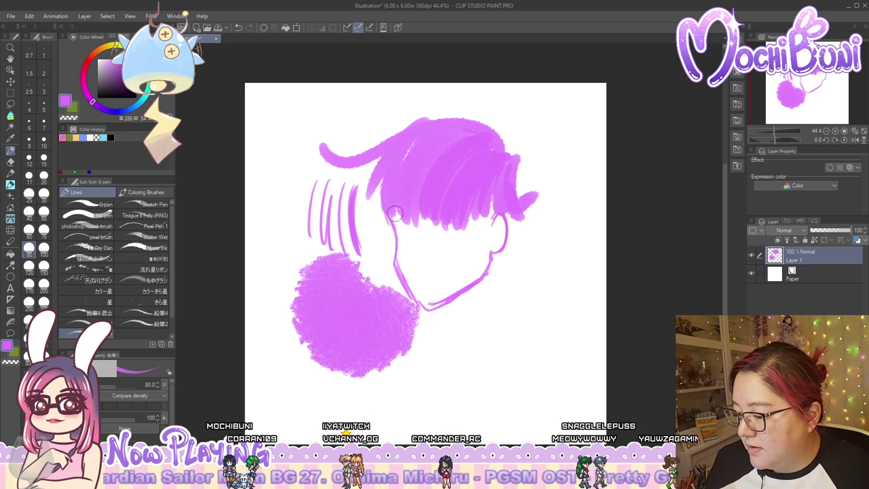
{"action": "mouse_move", "coordinate": [454, 123]}
{"action": "left_mouse_down"}
{"action": "mouse_move", "coordinate": [358, 154]}
{"action": "mouse_move", "coordinate": [306, 145]}
{"action": "left_mouse_up"}
{"action": "left_click_drag", "start_coordinate": [450, 107], "coordinate": [510, 148]}
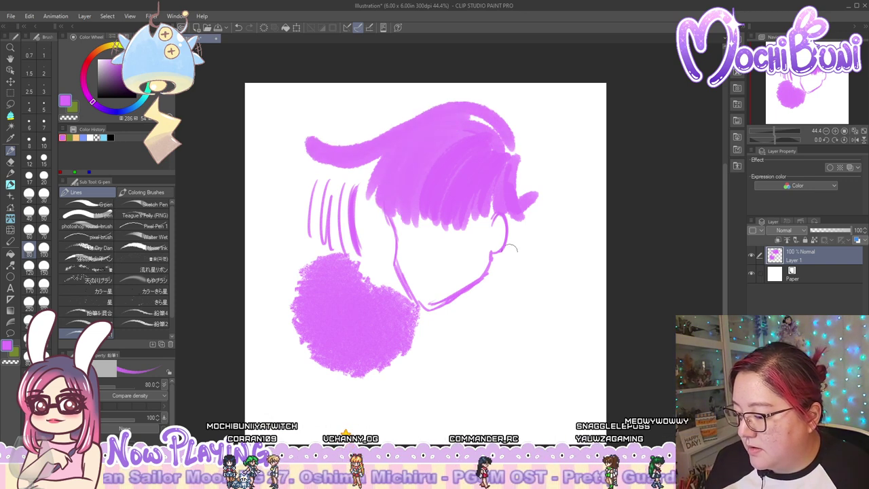
Paint a purple lock of hair below the ear with overlapping 鉛筆1 strokes in Compare density mode
{"action": "mouse_move", "coordinate": [516, 258]}
{"action": "left_mouse_down"}
{"action": "mouse_move", "coordinate": [487, 361]}
{"action": "mouse_move", "coordinate": [501, 360]}
{"action": "left_mouse_up"}
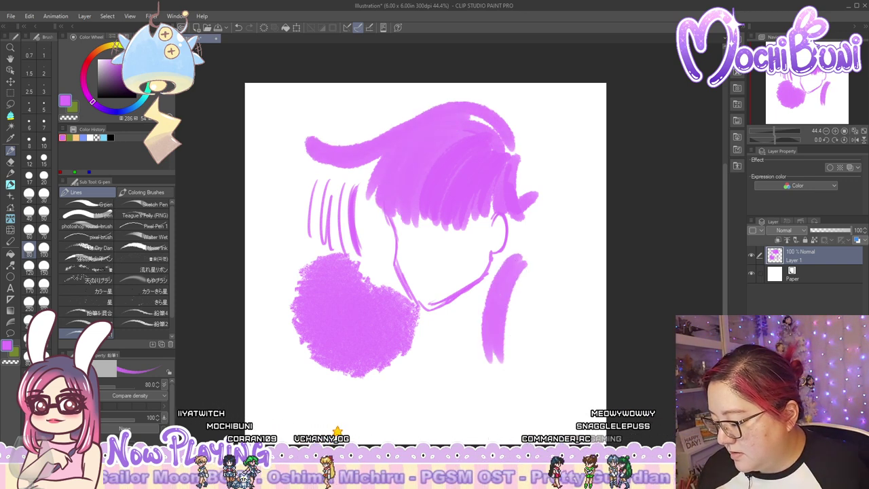
{"action": "left_click_drag", "start_coordinate": [494, 262], "coordinate": [475, 362]}
{"action": "left_click_drag", "start_coordinate": [516, 296], "coordinate": [499, 364]}
{"action": "left_click_drag", "start_coordinate": [523, 271], "coordinate": [514, 360]}
{"action": "left_click_drag", "start_coordinate": [533, 279], "coordinate": [539, 362]}
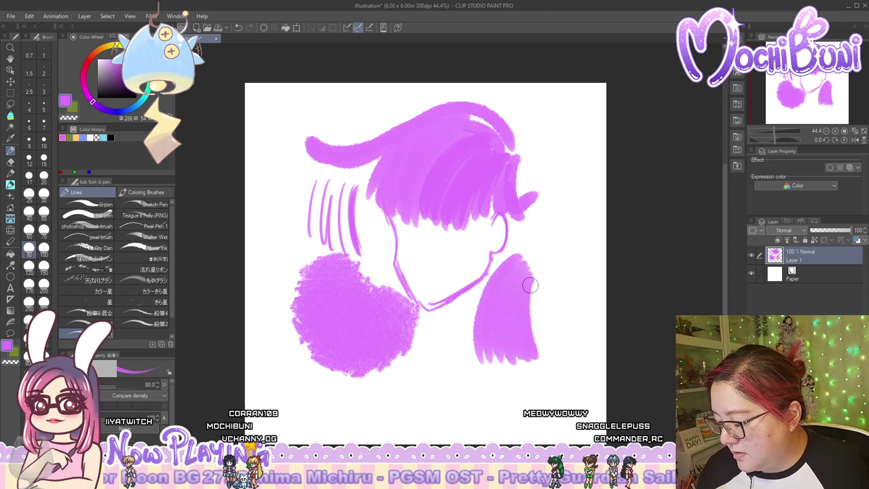
{"action": "mouse_move", "coordinate": [528, 260]}
{"action": "left_mouse_down"}
{"action": "mouse_move", "coordinate": [519, 256]}
{"action": "mouse_move", "coordinate": [475, 355]}
{"action": "left_mouse_up"}
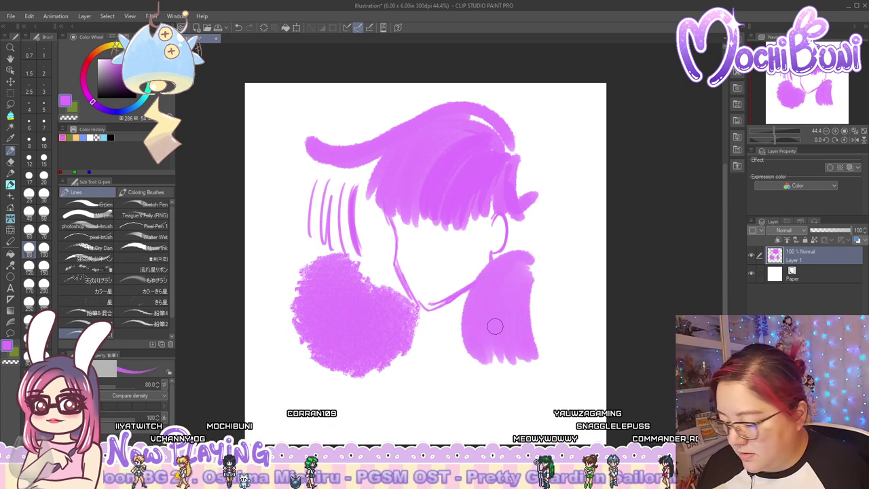
Paint light blue over the lock below the ear with 鉛筆1 in Normal mode and delete that brush from the Lines group
{"action": "left_click", "coordinate": [136, 395]}
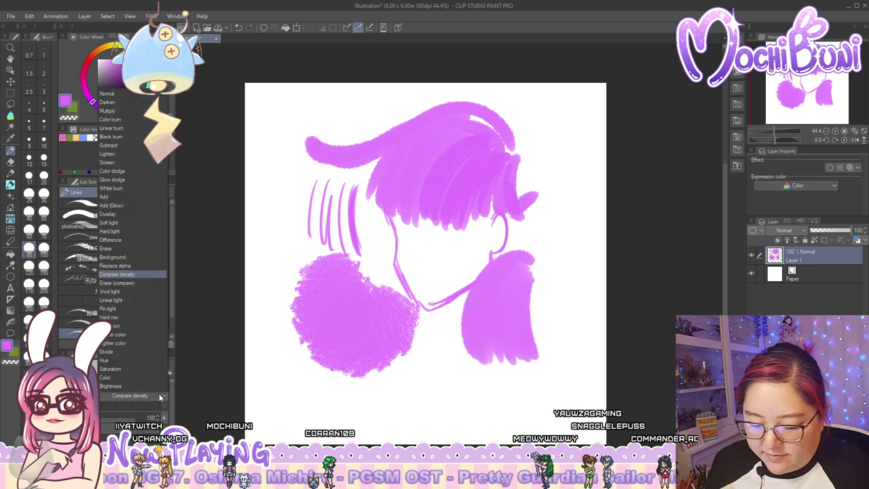
{"action": "left_click", "coordinate": [136, 93]}
{"action": "left_click", "coordinate": [102, 137]}
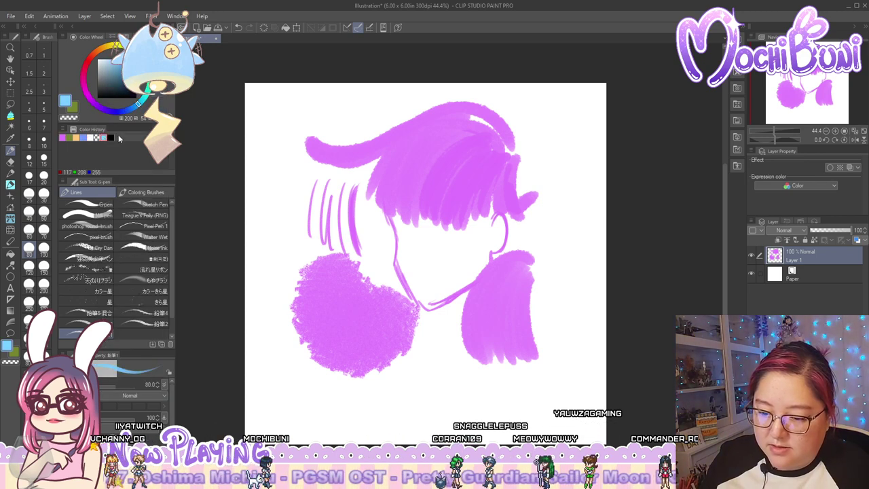
{"action": "mouse_move", "coordinate": [505, 293]}
{"action": "left_mouse_down"}
{"action": "mouse_move", "coordinate": [504, 351]}
{"action": "mouse_move", "coordinate": [527, 277]}
{"action": "mouse_move", "coordinate": [535, 286]}
{"action": "mouse_move", "coordinate": [532, 328]}
{"action": "mouse_move", "coordinate": [521, 274]}
{"action": "mouse_move", "coordinate": [503, 351]}
{"action": "mouse_move", "coordinate": [508, 269]}
{"action": "mouse_move", "coordinate": [513, 287]}
{"action": "mouse_move", "coordinate": [495, 347]}
{"action": "mouse_move", "coordinate": [496, 271]}
{"action": "mouse_move", "coordinate": [501, 304]}
{"action": "mouse_move", "coordinate": [514, 267]}
{"action": "mouse_move", "coordinate": [495, 357]}
{"action": "mouse_move", "coordinate": [506, 346]}
{"action": "mouse_move", "coordinate": [537, 349]}
{"action": "left_mouse_up"}
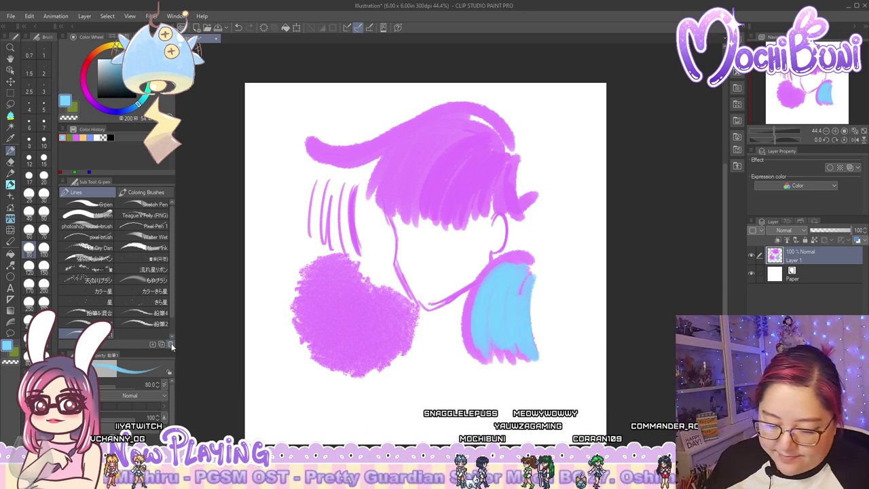
Try out 鉛筆2 with light blue strokes at sizes 500 and 80 and an orange patch over the hair
{"action": "left_click", "coordinate": [144, 324]}
{"action": "mouse_move", "coordinate": [301, 244]}
{"action": "left_mouse_down"}
{"action": "mouse_move", "coordinate": [411, 243]}
{"action": "mouse_move", "coordinate": [468, 224]}
{"action": "mouse_move", "coordinate": [520, 193]}
{"action": "mouse_move", "coordinate": [529, 163]}
{"action": "mouse_move", "coordinate": [536, 197]}
{"action": "left_mouse_up"}
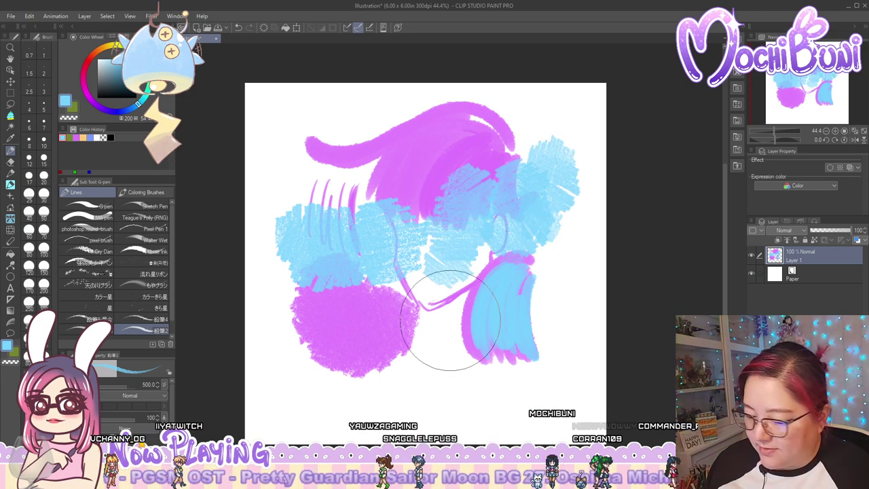
{"action": "left_click", "coordinate": [28, 248]}
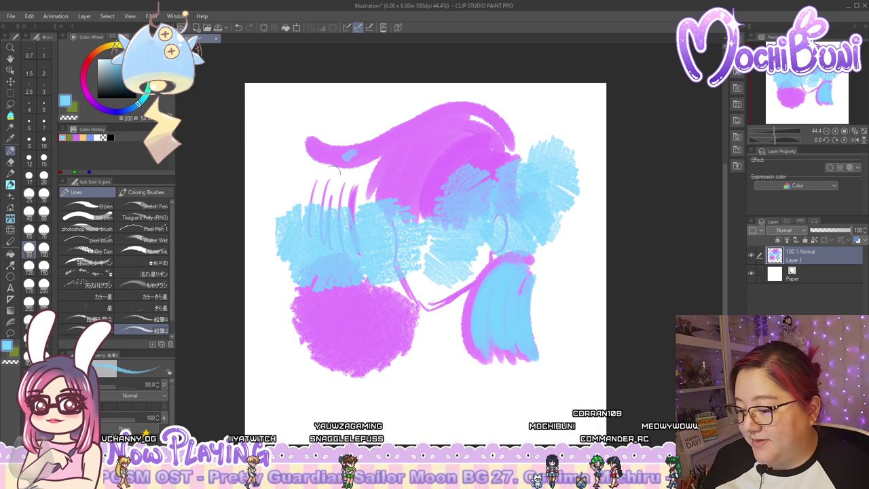
{"action": "mouse_move", "coordinate": [334, 170]}
{"action": "left_mouse_down"}
{"action": "mouse_move", "coordinate": [391, 148]}
{"action": "mouse_move", "coordinate": [372, 188]}
{"action": "mouse_move", "coordinate": [417, 143]}
{"action": "mouse_move", "coordinate": [475, 133]}
{"action": "mouse_move", "coordinate": [548, 127]}
{"action": "left_mouse_up"}
{"action": "mouse_move", "coordinate": [516, 173]}
{"action": "left_mouse_down"}
{"action": "mouse_move", "coordinate": [508, 207]}
{"action": "mouse_move", "coordinate": [534, 129]}
{"action": "mouse_move", "coordinate": [475, 197]}
{"action": "left_mouse_up"}
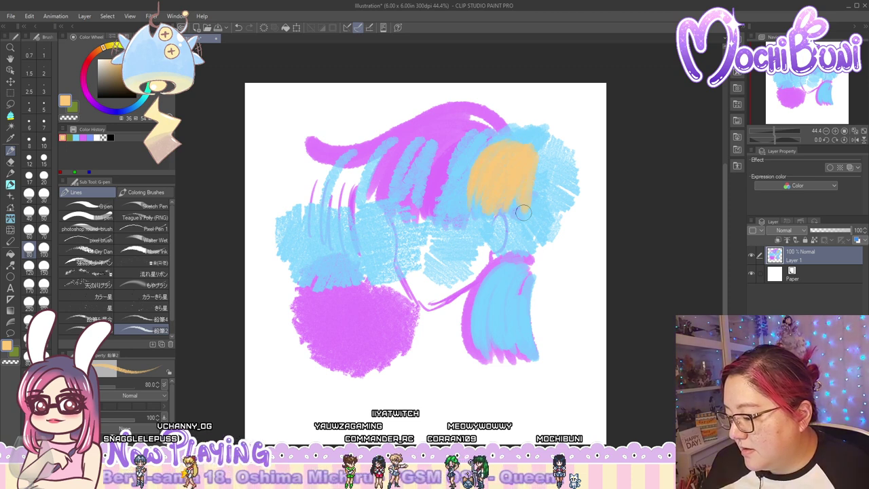
{"action": "mouse_move", "coordinate": [523, 212]}
{"action": "left_mouse_down"}
{"action": "mouse_move", "coordinate": [542, 195]}
{"action": "mouse_move", "coordinate": [540, 168]}
{"action": "mouse_move", "coordinate": [517, 209]}
{"action": "mouse_move", "coordinate": [514, 195]}
{"action": "mouse_move", "coordinate": [491, 182]}
{"action": "mouse_move", "coordinate": [489, 160]}
{"action": "mouse_move", "coordinate": [473, 215]}
{"action": "left_mouse_up"}
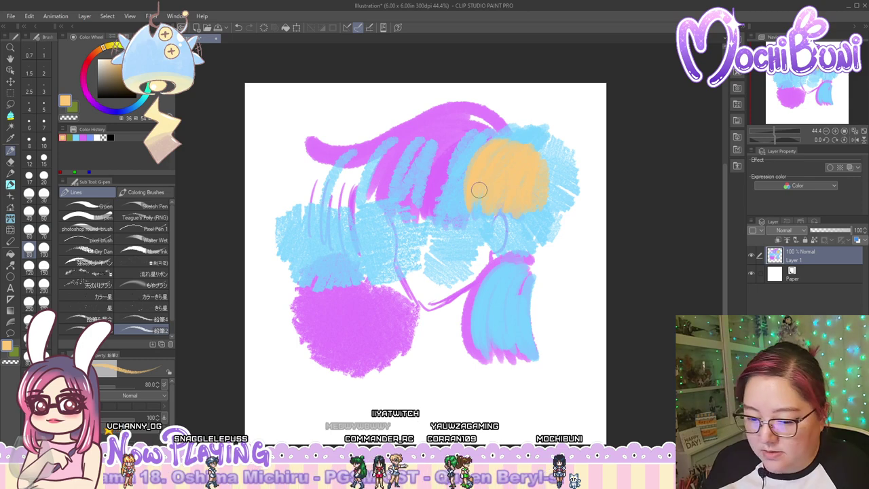
Try out the pencil brush beside 鉛筆2 in orange at sizes 500 and 40, and erase part of the upper orange patch with transparent colour
{"action": "left_click", "coordinate": [101, 329]}
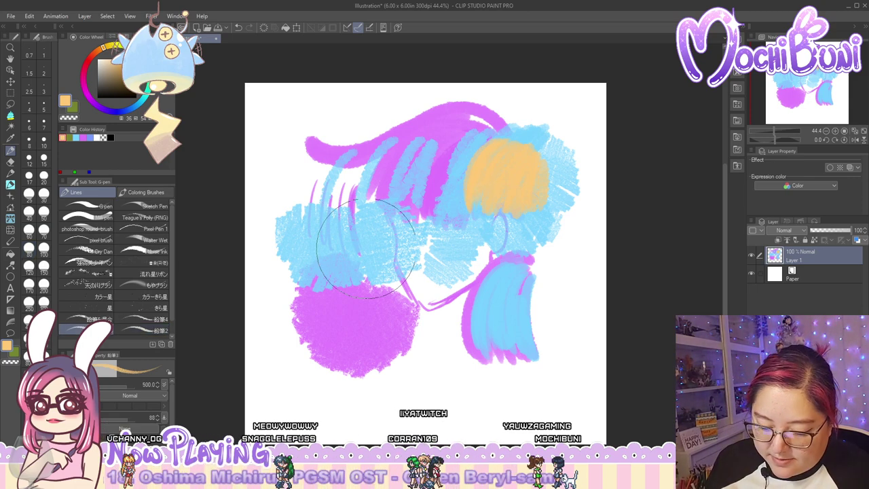
{"action": "mouse_move", "coordinate": [421, 203]}
{"action": "left_mouse_down"}
{"action": "mouse_move", "coordinate": [406, 227]}
{"action": "mouse_move", "coordinate": [427, 246]}
{"action": "mouse_move", "coordinate": [428, 270]}
{"action": "mouse_move", "coordinate": [448, 237]}
{"action": "left_mouse_up"}
{"action": "key", "text": "bracketleft"}
{"action": "key", "text": "bracketleft"}
{"action": "key", "text": "bracketleft"}
{"action": "key", "text": "bracketleft"}
{"action": "key", "text": "bracketleft"}
{"action": "key", "text": "bracketleft"}
{"action": "key", "text": "bracketleft"}
{"action": "key", "text": "bracketleft"}
{"action": "key", "text": "bracketleft"}
{"action": "key", "text": "bracketleft"}
{"action": "key", "text": "bracketleft"}
{"action": "key", "text": "bracketleft"}
{"action": "key", "text": "bracketleft"}
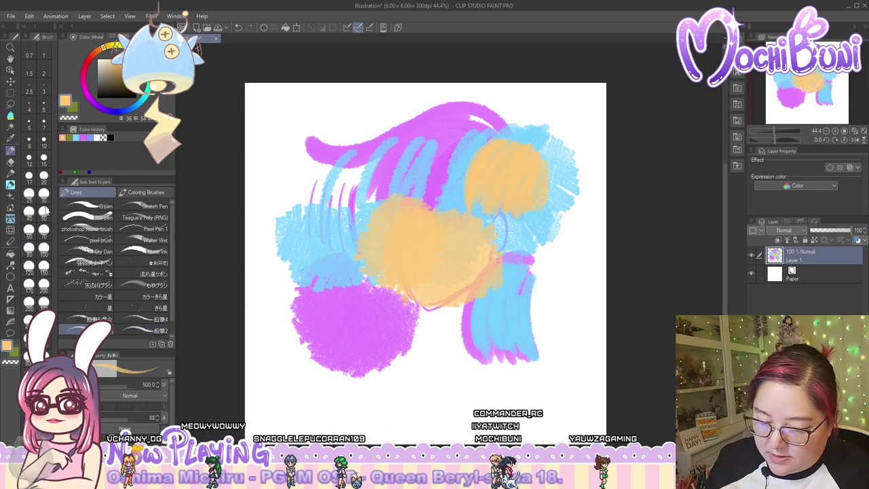
{"action": "mouse_move", "coordinate": [350, 157]}
{"action": "left_mouse_down"}
{"action": "mouse_move", "coordinate": [335, 212]}
{"action": "mouse_move", "coordinate": [354, 158]}
{"action": "left_mouse_up"}
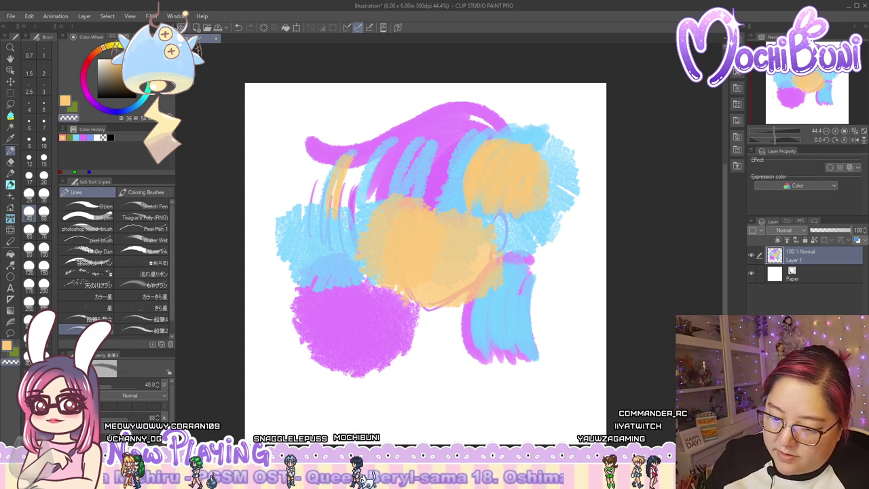
{"action": "left_click_drag", "start_coordinate": [484, 143], "coordinate": [467, 199]}
{"action": "left_click_drag", "start_coordinate": [487, 146], "coordinate": [478, 201]}
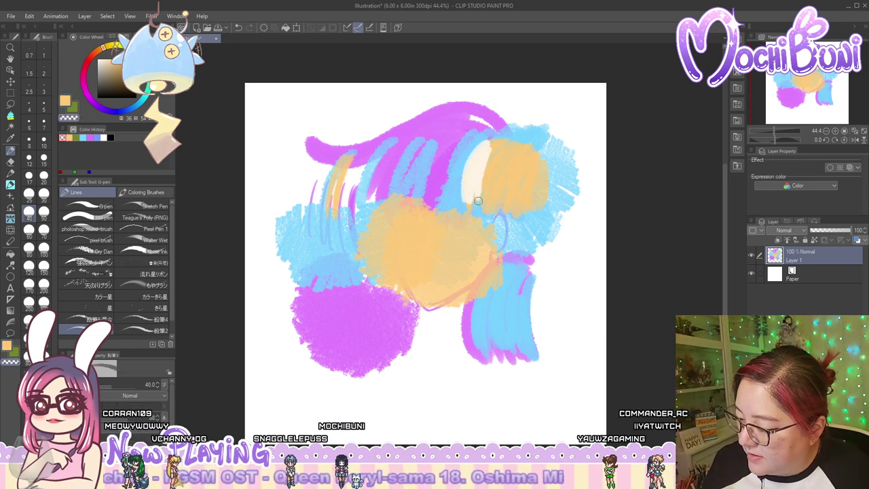
Try out 鉛筆4 with purple strokes at sizes 1000 and 170, and add an orange patch on the lower-right purple area
{"action": "left_click", "coordinate": [143, 319]}
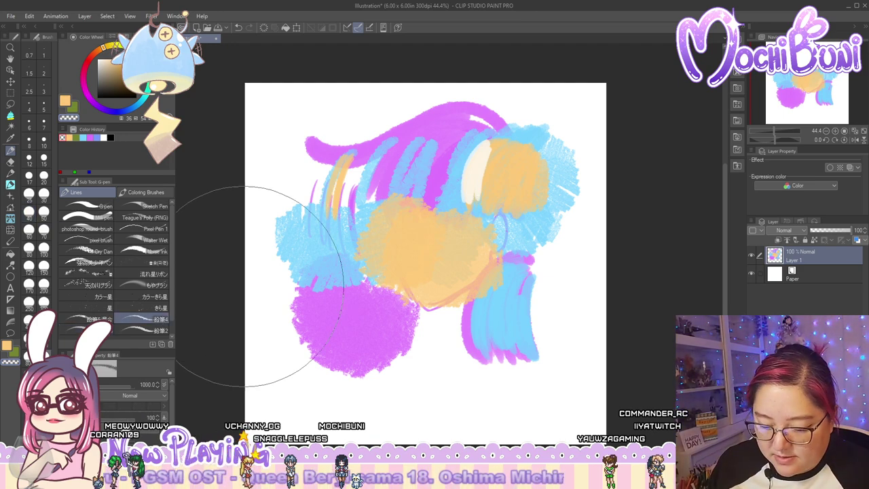
{"action": "left_click", "coordinate": [92, 137]}
{"action": "mouse_move", "coordinate": [306, 154]}
{"action": "left_mouse_down"}
{"action": "mouse_move", "coordinate": [345, 194]}
{"action": "mouse_move", "coordinate": [491, 203]}
{"action": "mouse_move", "coordinate": [440, 280]}
{"action": "mouse_move", "coordinate": [483, 321]}
{"action": "left_mouse_up"}
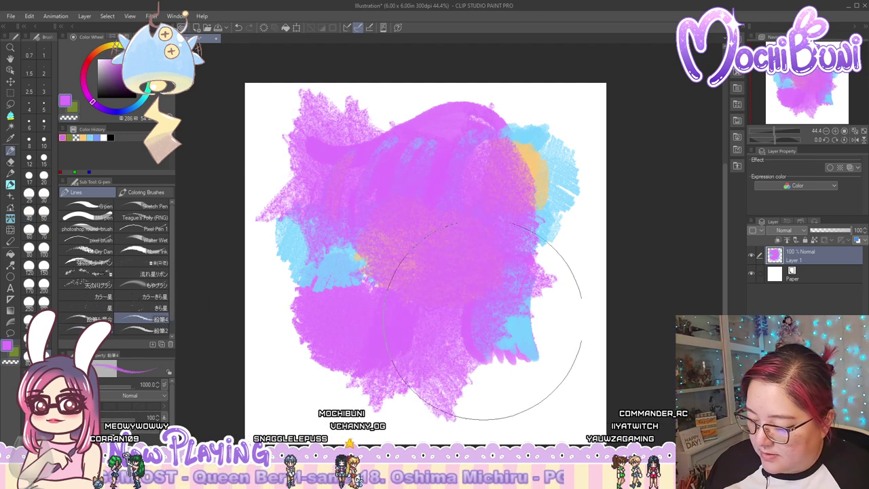
{"action": "left_click", "coordinate": [28, 285]}
{"action": "mouse_move", "coordinate": [543, 301]}
{"action": "left_mouse_down"}
{"action": "mouse_move", "coordinate": [521, 353]}
{"action": "mouse_move", "coordinate": [560, 319]}
{"action": "mouse_move", "coordinate": [554, 369]}
{"action": "mouse_move", "coordinate": [534, 318]}
{"action": "mouse_move", "coordinate": [509, 322]}
{"action": "mouse_move", "coordinate": [525, 378]}
{"action": "mouse_move", "coordinate": [562, 358]}
{"action": "mouse_move", "coordinate": [566, 320]}
{"action": "mouse_move", "coordinate": [557, 297]}
{"action": "mouse_move", "coordinate": [523, 302]}
{"action": "mouse_move", "coordinate": [490, 355]}
{"action": "mouse_move", "coordinate": [529, 331]}
{"action": "mouse_move", "coordinate": [543, 334]}
{"action": "mouse_move", "coordinate": [513, 347]}
{"action": "mouse_move", "coordinate": [519, 353]}
{"action": "mouse_move", "coordinate": [543, 318]}
{"action": "mouse_move", "coordinate": [552, 334]}
{"action": "mouse_move", "coordinate": [521, 366]}
{"action": "mouse_move", "coordinate": [521, 321]}
{"action": "mouse_move", "coordinate": [537, 317]}
{"action": "mouse_move", "coordinate": [524, 366]}
{"action": "left_mouse_up"}
{"action": "left_click", "coordinate": [83, 137]}
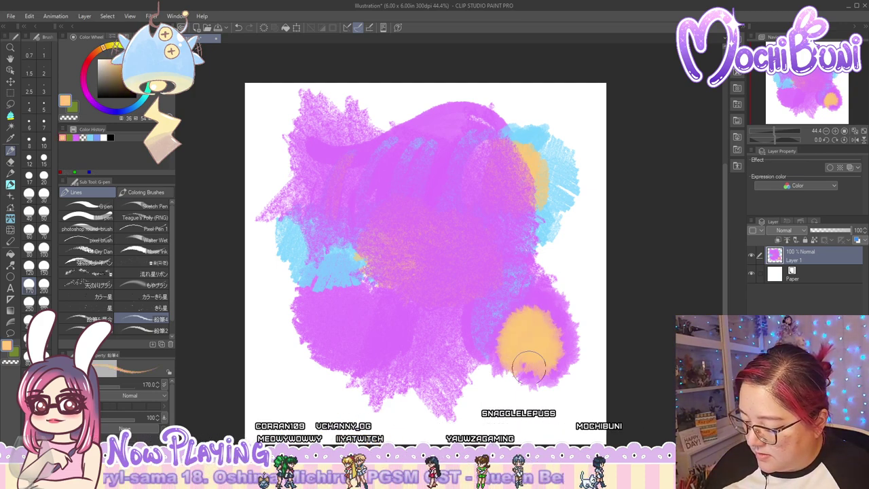
Blend the lower-right orange patch into the purple with 鉛筆4, repeatedly sampling intermediate peach and pink colours from the overlaps
{"action": "left_click", "coordinate": [535, 380], "text": "alt"}
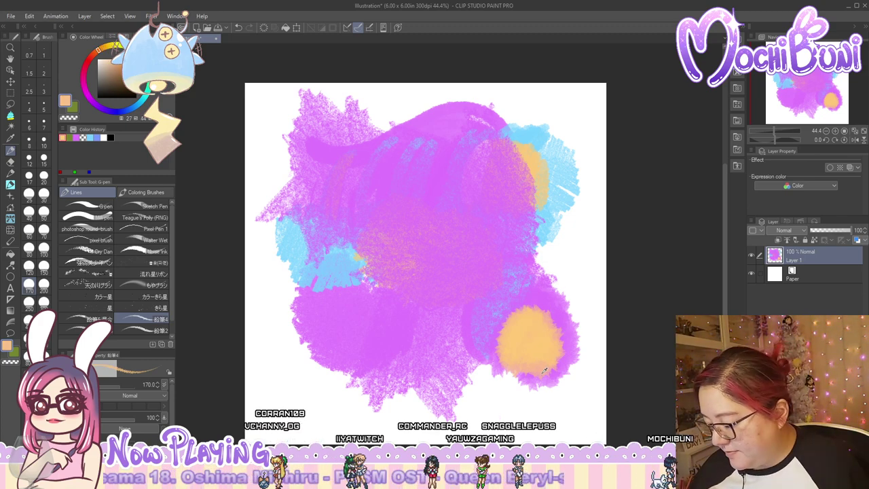
{"action": "mouse_move", "coordinate": [534, 374]}
{"action": "left_mouse_down"}
{"action": "mouse_move", "coordinate": [524, 366]}
{"action": "mouse_move", "coordinate": [558, 355]}
{"action": "left_mouse_up"}
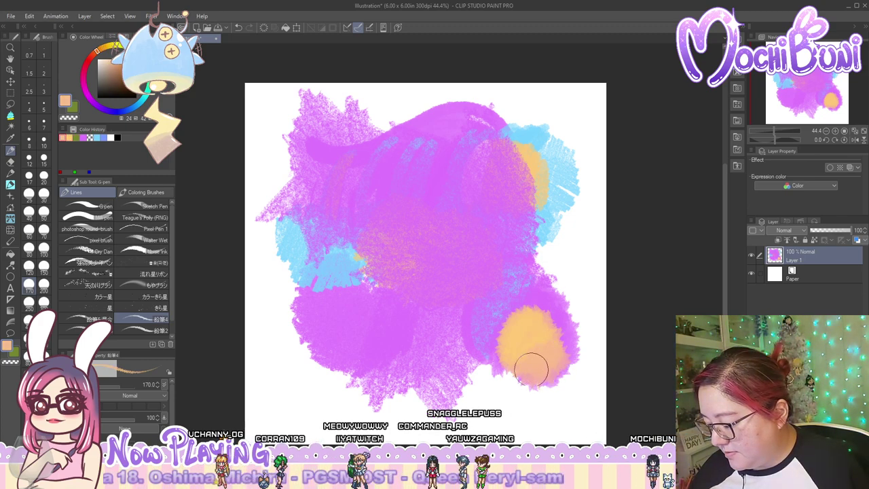
{"action": "left_click", "coordinate": [574, 324], "text": "alt"}
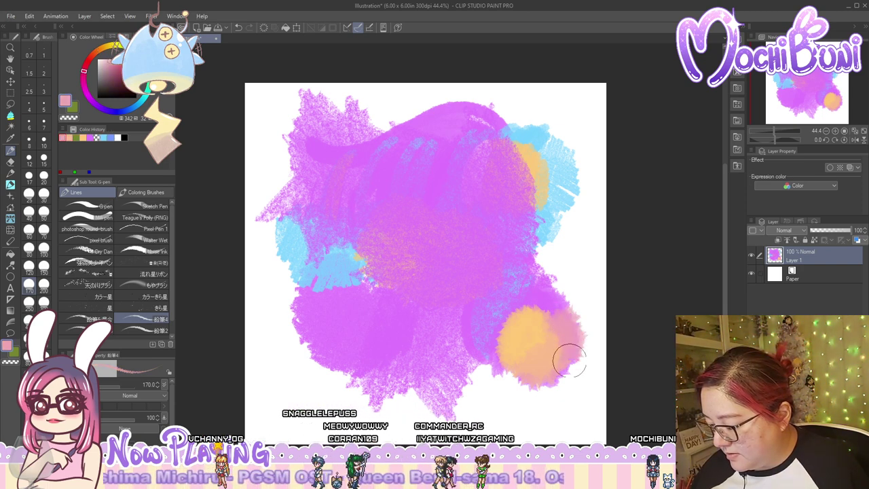
{"action": "mouse_move", "coordinate": [569, 360]}
{"action": "left_mouse_down"}
{"action": "mouse_move", "coordinate": [541, 378]}
{"action": "mouse_move", "coordinate": [573, 355]}
{"action": "mouse_move", "coordinate": [543, 387]}
{"action": "mouse_move", "coordinate": [534, 383]}
{"action": "mouse_move", "coordinate": [580, 362]}
{"action": "mouse_move", "coordinate": [577, 323]}
{"action": "left_mouse_up"}
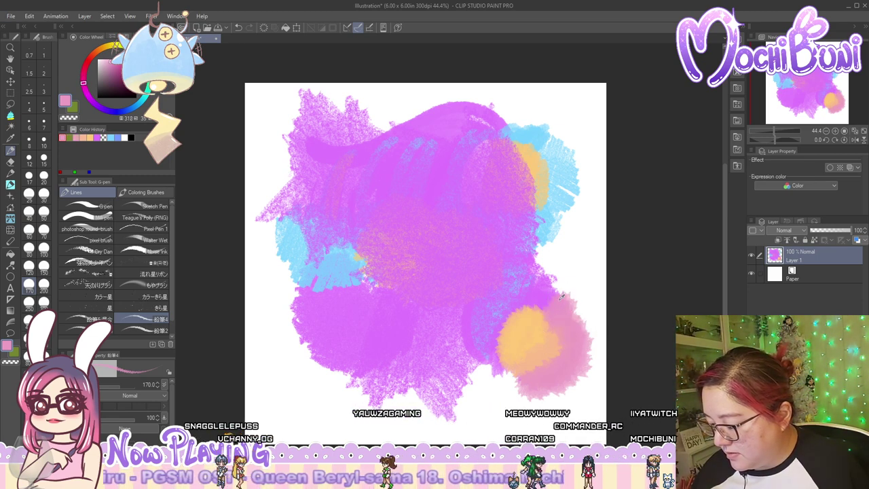
{"action": "left_click", "coordinate": [562, 297], "text": "alt"}
{"action": "left_click_drag", "start_coordinate": [561, 306], "coordinate": [576, 324]}
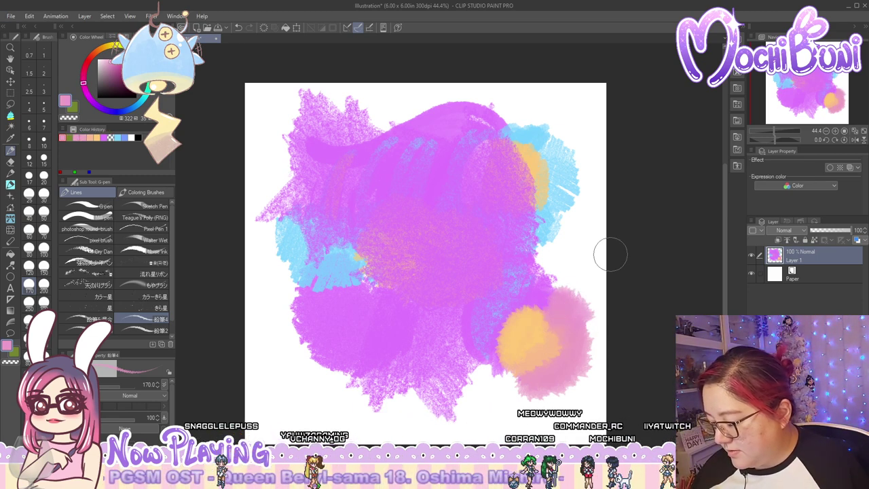
Spread pink over the lower-right orange patch, and try out 鉛筆5 混合 in pink at sizes 1700 and 60 and in light blue
{"action": "mouse_move", "coordinate": [492, 339]}
{"action": "left_mouse_down"}
{"action": "mouse_move", "coordinate": [506, 380]}
{"action": "mouse_move", "coordinate": [522, 385]}
{"action": "mouse_move", "coordinate": [515, 363]}
{"action": "mouse_move", "coordinate": [496, 351]}
{"action": "mouse_move", "coordinate": [505, 348]}
{"action": "mouse_move", "coordinate": [540, 396]}
{"action": "mouse_move", "coordinate": [557, 402]}
{"action": "mouse_move", "coordinate": [542, 382]}
{"action": "mouse_move", "coordinate": [552, 338]}
{"action": "left_mouse_up"}
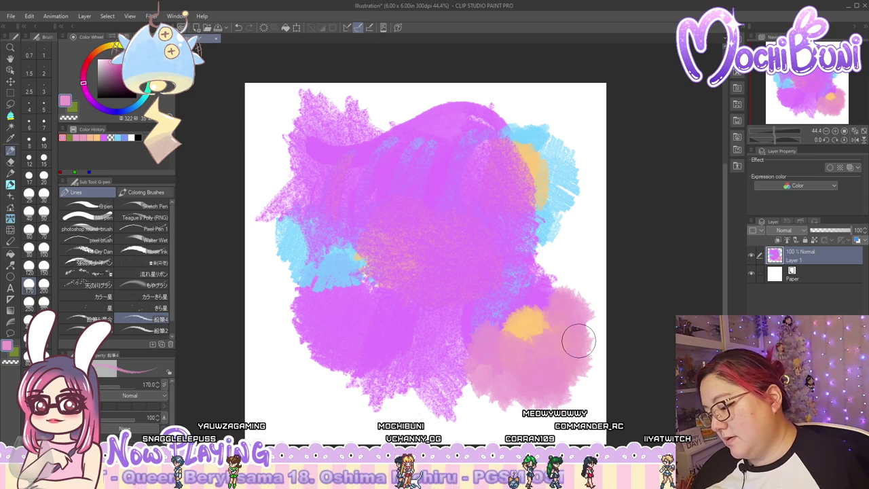
{"action": "left_click", "coordinate": [95, 319]}
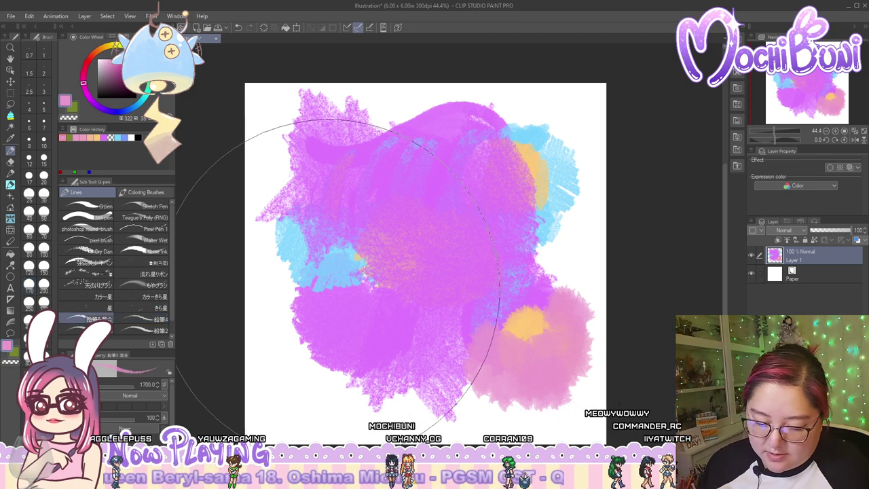
{"action": "mouse_move", "coordinate": [349, 292]}
{"action": "left_mouse_down"}
{"action": "mouse_move", "coordinate": [407, 252]}
{"action": "mouse_move", "coordinate": [466, 271]}
{"action": "left_mouse_up"}
{"action": "left_click", "coordinate": [29, 231]}
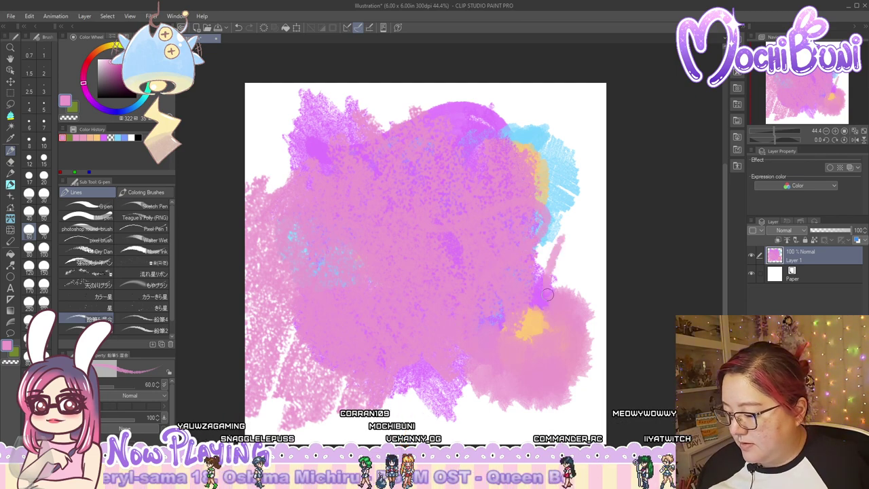
{"action": "mouse_move", "coordinate": [567, 237]}
{"action": "left_mouse_down"}
{"action": "mouse_move", "coordinate": [556, 288]}
{"action": "mouse_move", "coordinate": [558, 235]}
{"action": "left_mouse_up"}
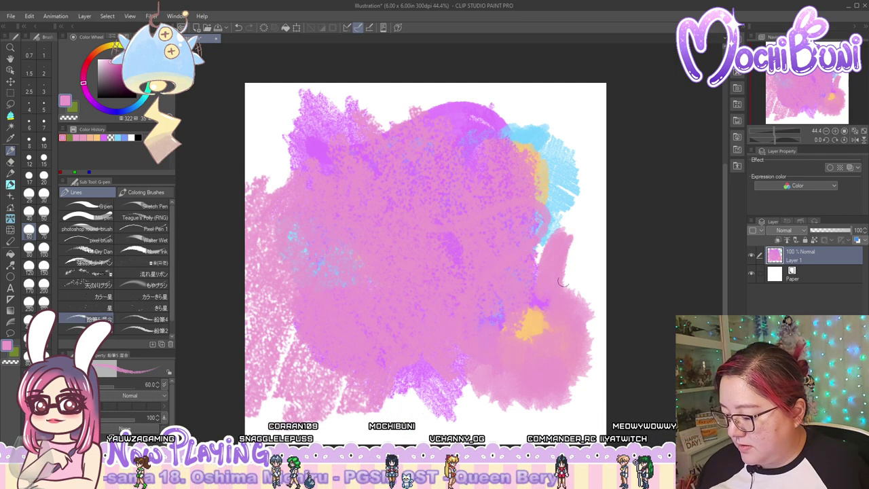
{"action": "left_click", "coordinate": [117, 137]}
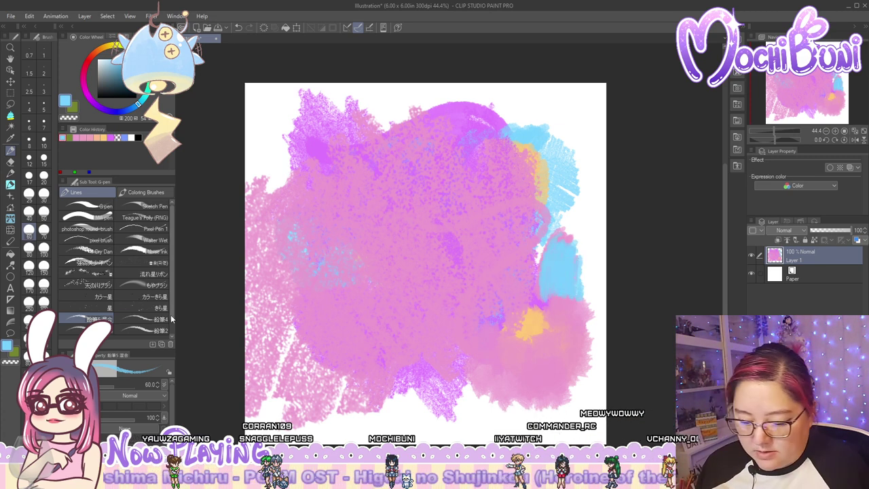
Delete the tested 鉛筆 pencil brushes from the Lines group
{"action": "left_click", "coordinate": [170, 345]}
{"action": "left_click", "coordinate": [171, 345]}
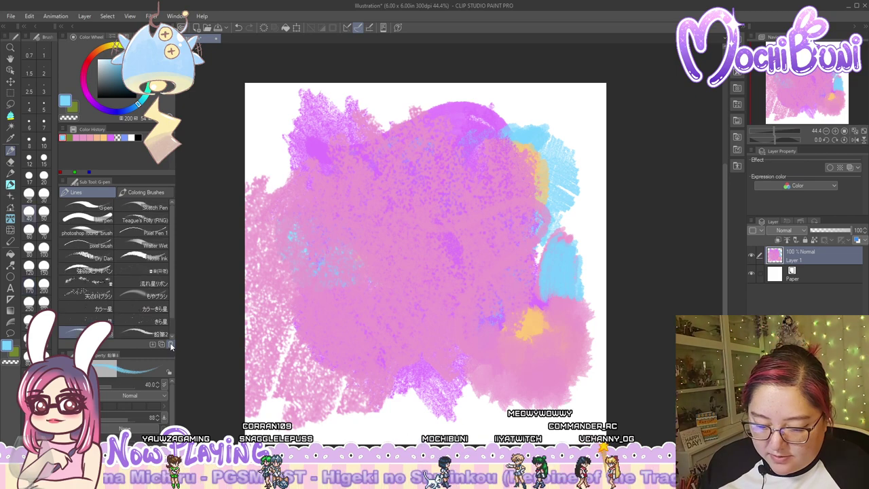
{"action": "left_click", "coordinate": [170, 345]}
{"action": "left_click", "coordinate": [171, 344]}
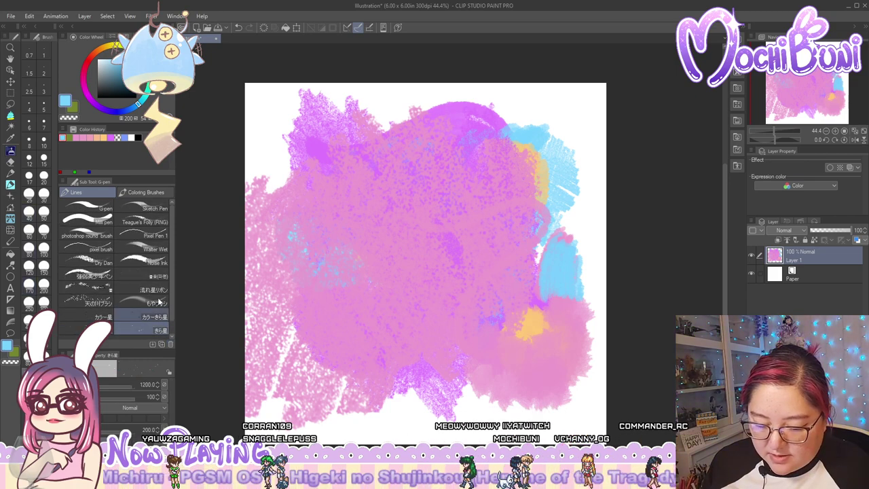
Try out the きら星 and 星 sparkle brushes at size 1200 over the pink area, and move both to the shapes tool
{"action": "left_click", "coordinate": [105, 137]}
{"action": "mouse_move", "coordinate": [360, 258]}
{"action": "left_mouse_down"}
{"action": "mouse_move", "coordinate": [434, 221]}
{"action": "mouse_move", "coordinate": [460, 234]}
{"action": "mouse_move", "coordinate": [460, 294]}
{"action": "mouse_move", "coordinate": [450, 238]}
{"action": "mouse_move", "coordinate": [471, 265]}
{"action": "left_mouse_up"}
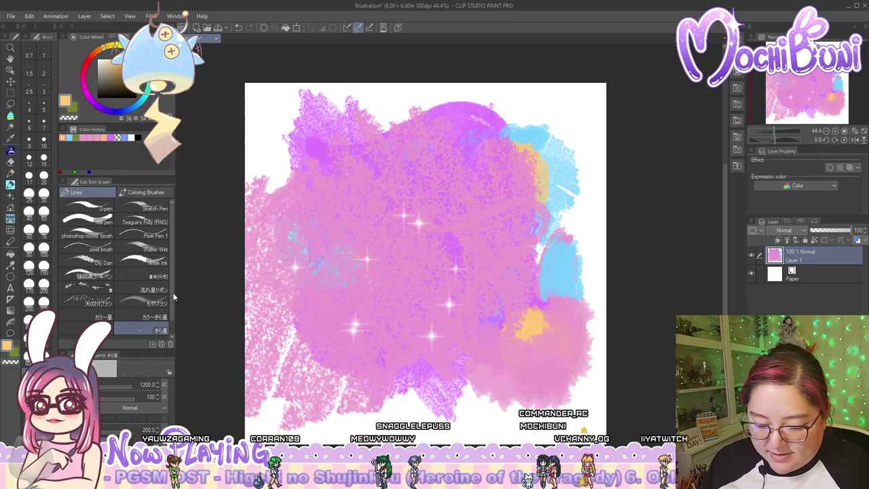
{"action": "mouse_move", "coordinate": [142, 331]}
{"action": "left_mouse_down"}
{"action": "mouse_move", "coordinate": [122, 311]}
{"action": "mouse_move", "coordinate": [143, 334]}
{"action": "left_mouse_up"}
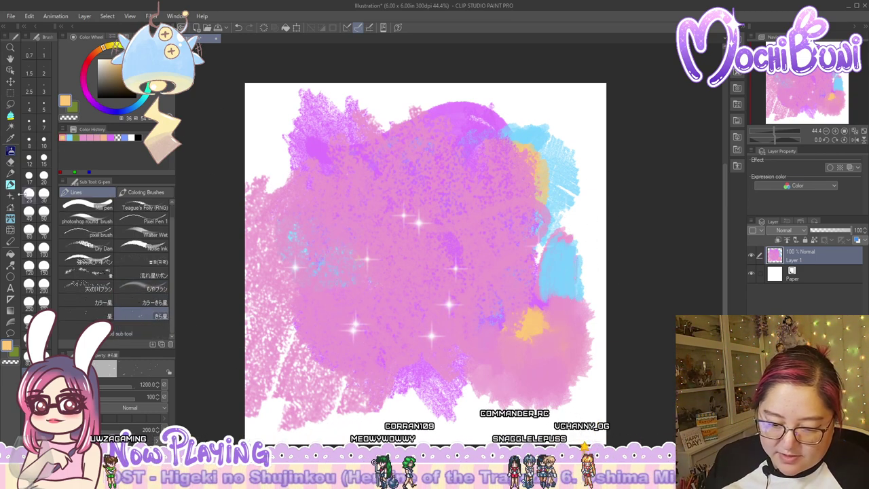
{"action": "left_click", "coordinate": [11, 196]}
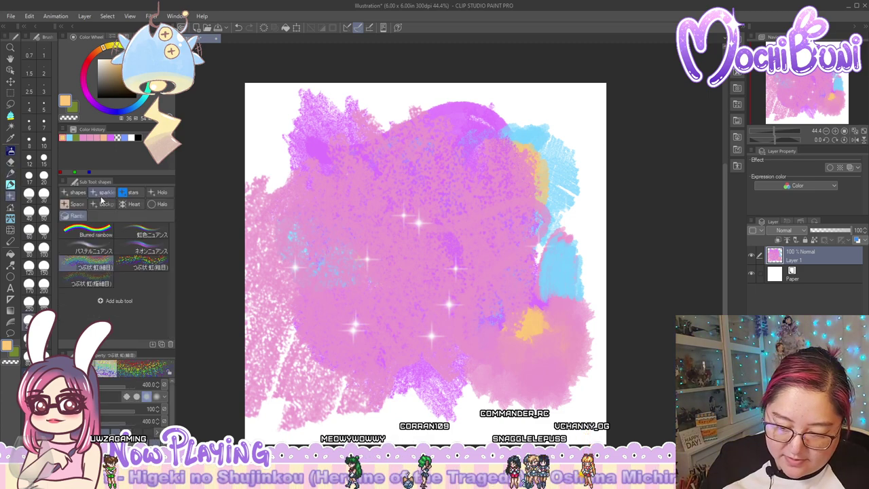
{"action": "left_click", "coordinate": [12, 152]}
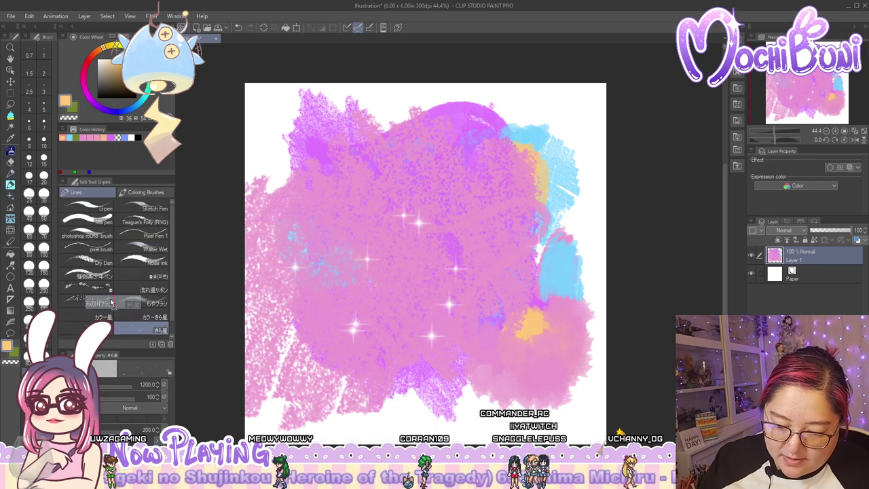
{"action": "left_click_drag", "start_coordinate": [111, 302], "coordinate": [10, 196]}
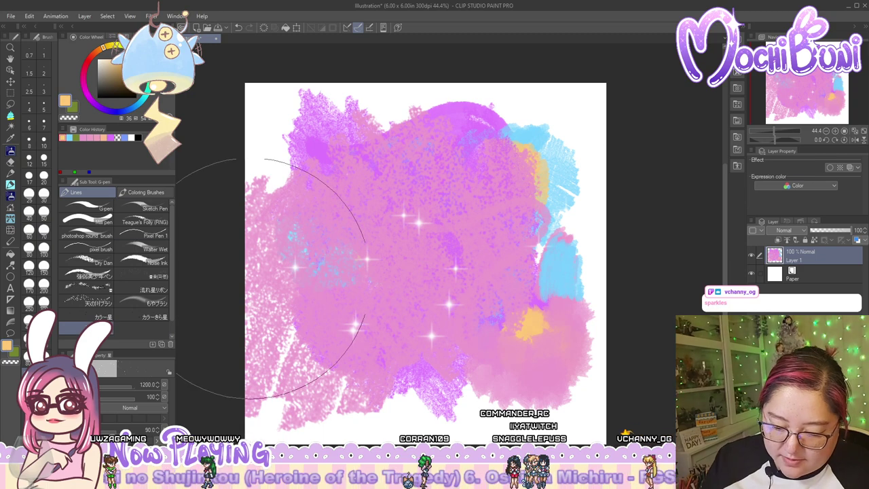
{"action": "mouse_move", "coordinate": [244, 278]}
{"action": "left_mouse_down"}
{"action": "mouse_move", "coordinate": [398, 204]}
{"action": "mouse_move", "coordinate": [436, 291]}
{"action": "mouse_move", "coordinate": [388, 213]}
{"action": "mouse_move", "coordinate": [380, 258]}
{"action": "left_mouse_up"}
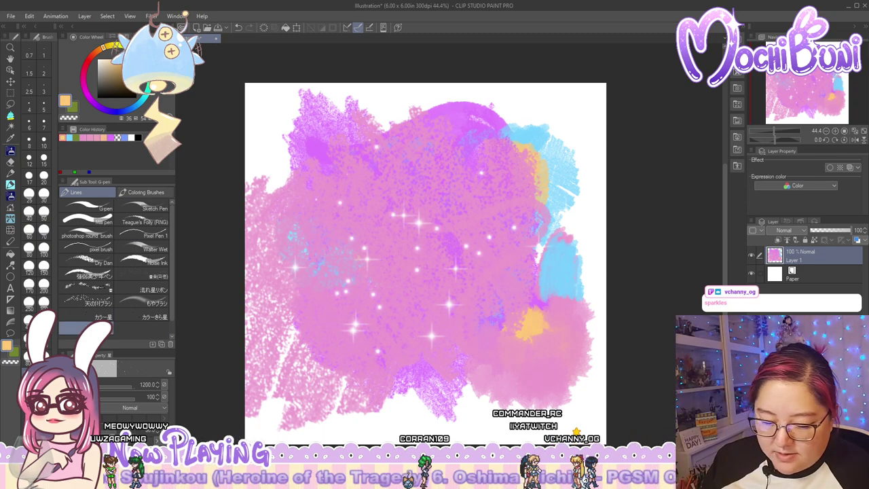
{"action": "left_click", "coordinate": [10, 197]}
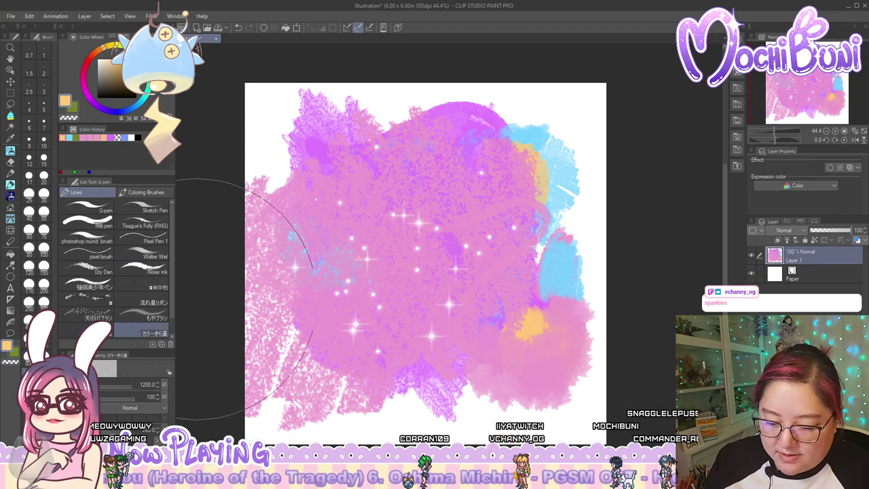
Try out カラーきら星 in orange and purple and カラー星 in purple, and move both brushes to the shapes tool
{"action": "mouse_move", "coordinate": [197, 300]}
{"action": "left_mouse_down"}
{"action": "mouse_move", "coordinate": [324, 245]}
{"action": "mouse_move", "coordinate": [372, 281]}
{"action": "mouse_move", "coordinate": [458, 202]}
{"action": "mouse_move", "coordinate": [375, 222]}
{"action": "mouse_move", "coordinate": [451, 311]}
{"action": "mouse_move", "coordinate": [466, 206]}
{"action": "mouse_move", "coordinate": [387, 247]}
{"action": "left_mouse_up"}
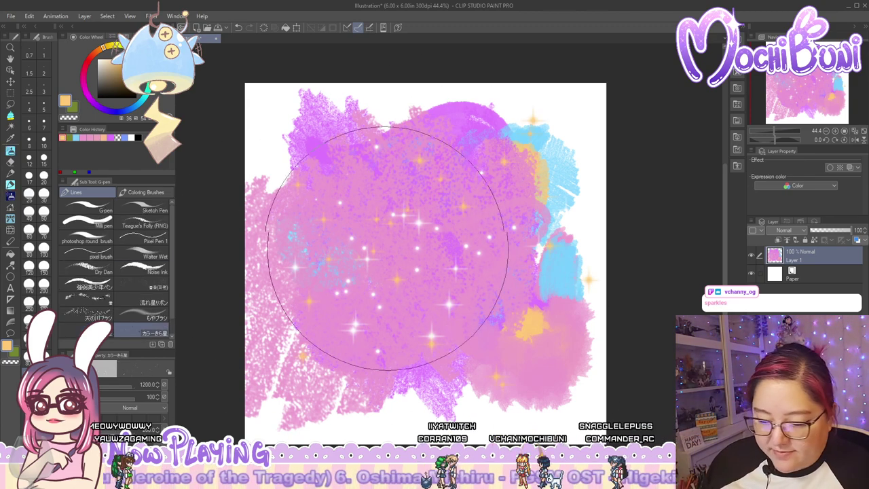
{"action": "left_click", "coordinate": [317, 149], "text": "alt"}
{"action": "mouse_move", "coordinate": [348, 197]}
{"action": "left_mouse_down"}
{"action": "mouse_move", "coordinate": [479, 302]}
{"action": "mouse_move", "coordinate": [375, 252]}
{"action": "left_mouse_up"}
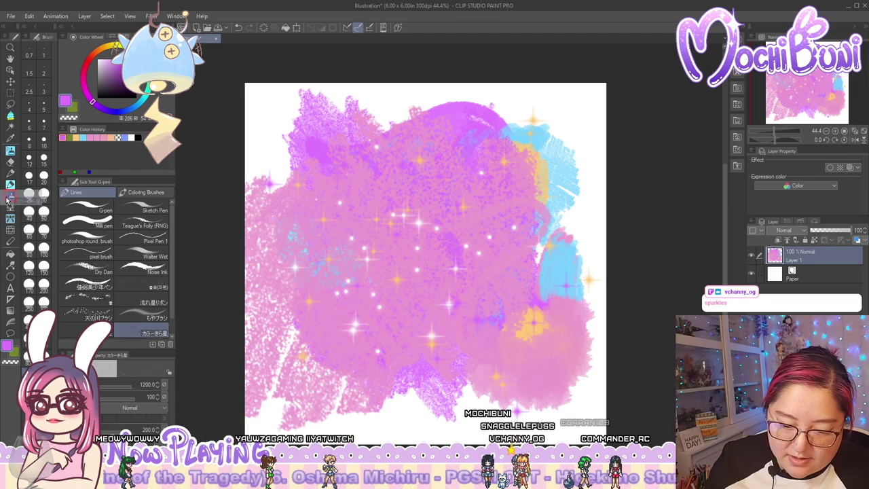
{"action": "left_click_drag", "start_coordinate": [7, 199], "coordinate": [9, 196]}
{"action": "left_click_drag", "start_coordinate": [398, 236], "coordinate": [402, 220]}
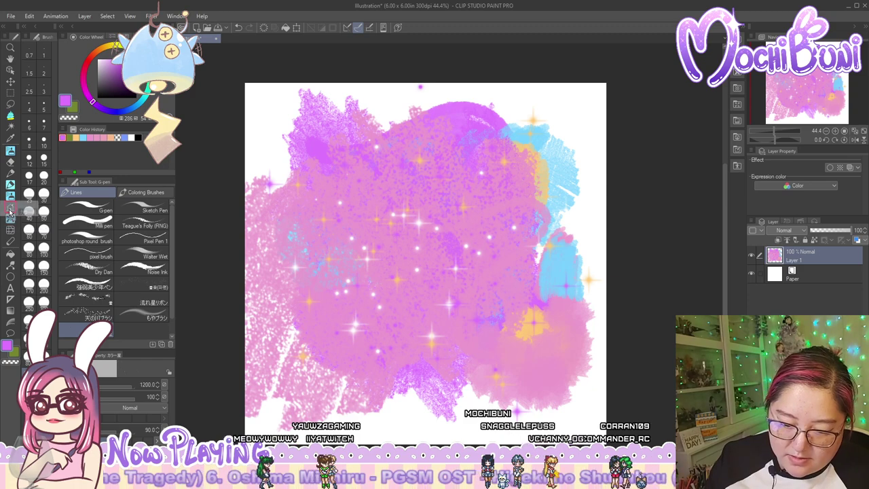
{"action": "left_click_drag", "start_coordinate": [10, 198], "coordinate": [10, 197]}
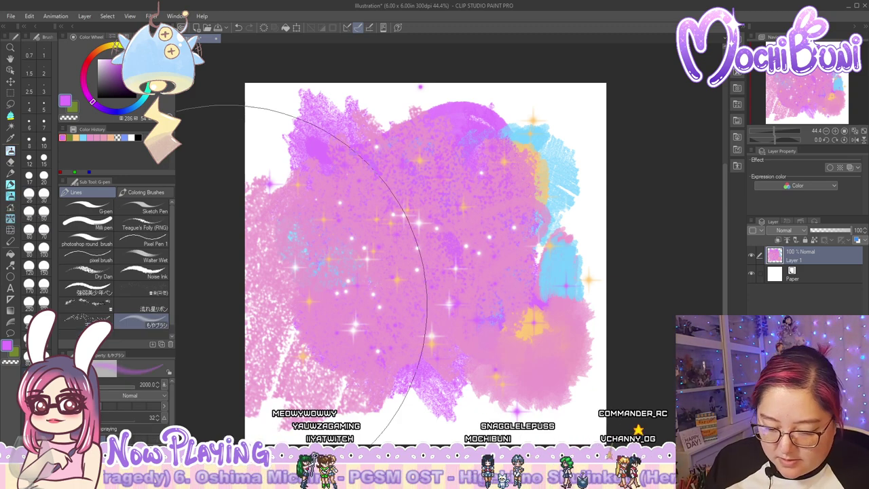
Try out もやブラシ in purple at size 2000 and blue at size 25, and 天の川ブラシ in blue and orange, and delete both brushes
{"action": "mouse_move", "coordinate": [330, 254]}
{"action": "left_mouse_down"}
{"action": "mouse_move", "coordinate": [364, 279]}
{"action": "mouse_move", "coordinate": [438, 235]}
{"action": "mouse_move", "coordinate": [497, 209]}
{"action": "left_mouse_up"}
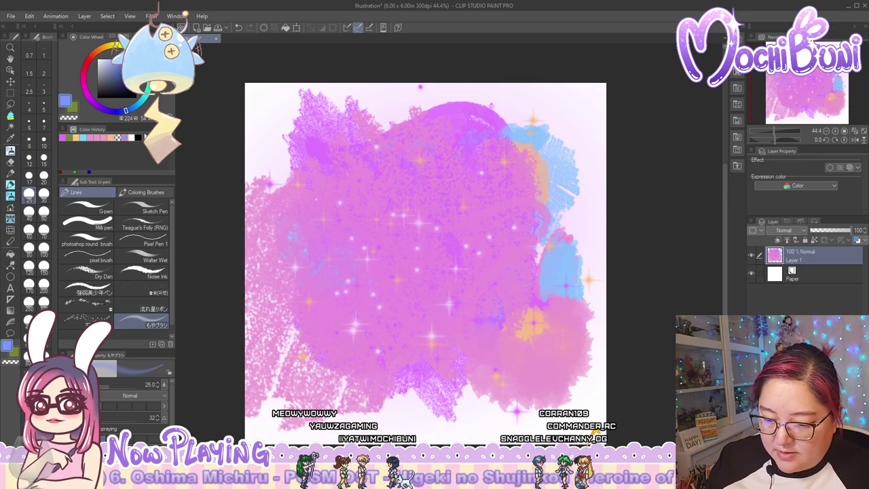
{"action": "mouse_move", "coordinate": [336, 218]}
{"action": "left_mouse_down"}
{"action": "mouse_move", "coordinate": [492, 207]}
{"action": "mouse_move", "coordinate": [432, 347]}
{"action": "left_mouse_up"}
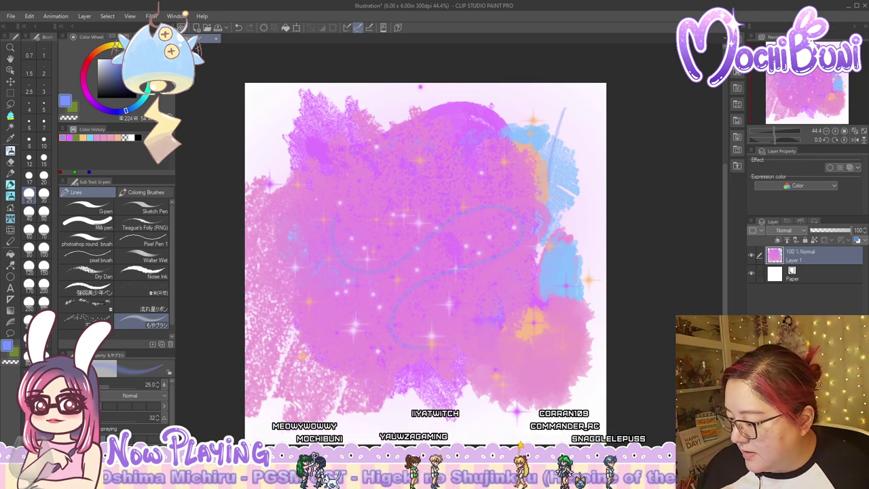
{"action": "left_click_drag", "start_coordinate": [565, 108], "coordinate": [551, 163]}
{"action": "left_click_drag", "start_coordinate": [576, 116], "coordinate": [567, 182]}
{"action": "left_click", "coordinate": [170, 344]}
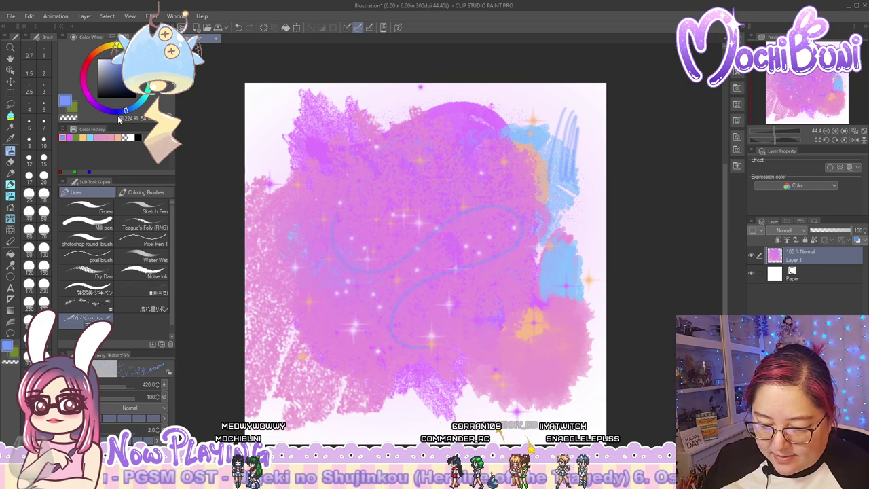
{"action": "left_click", "coordinate": [116, 137]}
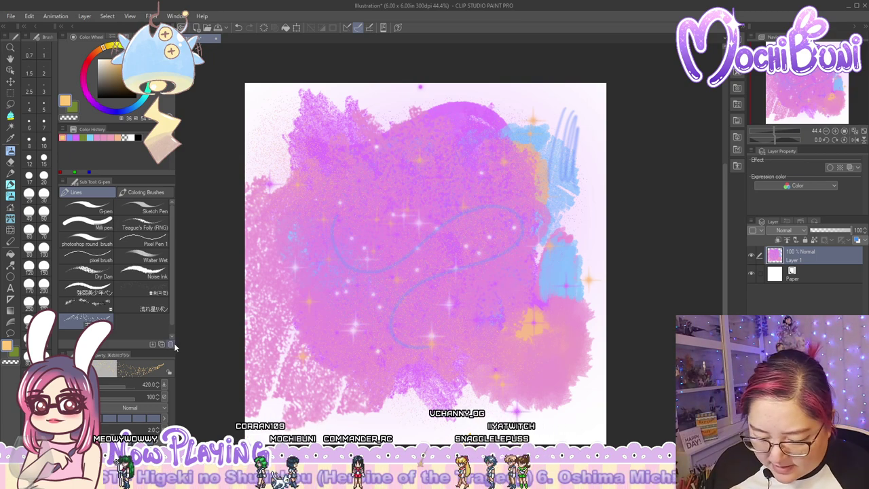
Try out 流れ星リボン at size 150 with long green strokes across the artwork
{"action": "left_click", "coordinate": [153, 309]}
{"action": "left_click_drag", "start_coordinate": [337, 295], "coordinate": [486, 207]}
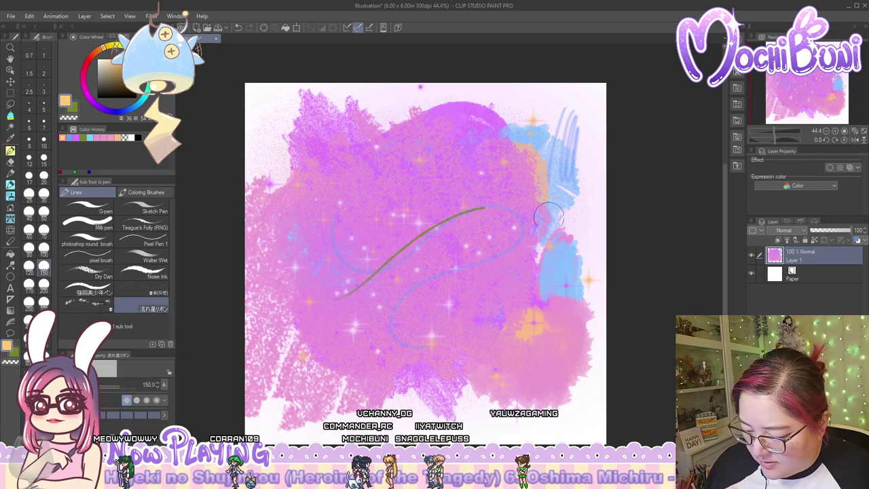
{"action": "mouse_move", "coordinate": [548, 217]}
{"action": "left_mouse_down"}
{"action": "mouse_move", "coordinate": [479, 246]}
{"action": "mouse_move", "coordinate": [345, 380]}
{"action": "left_mouse_up"}
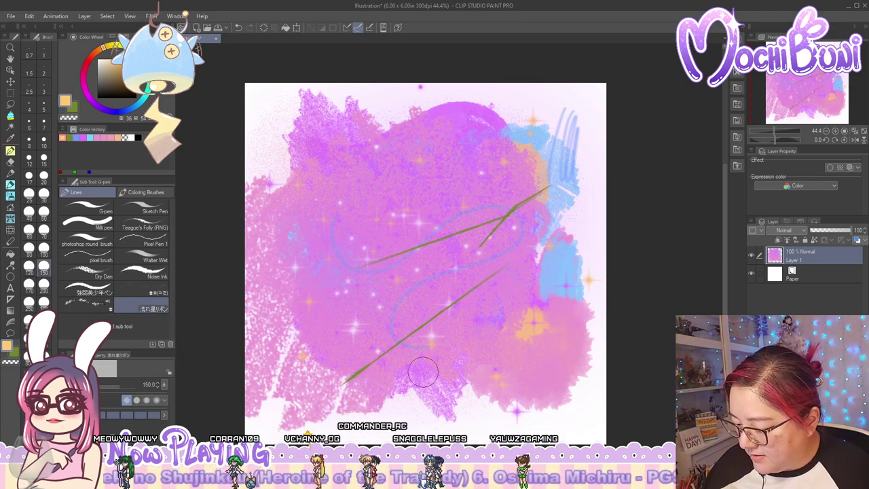
{"action": "mouse_move", "coordinate": [294, 266]}
{"action": "left_mouse_down"}
{"action": "mouse_move", "coordinate": [320, 159]}
{"action": "mouse_move", "coordinate": [365, 271]}
{"action": "left_mouse_up"}
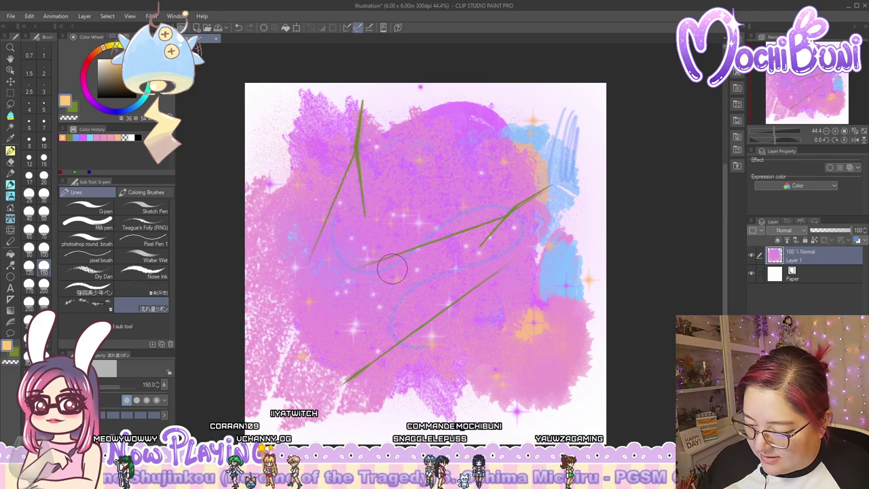
{"action": "left_click_drag", "start_coordinate": [465, 194], "coordinate": [374, 380]}
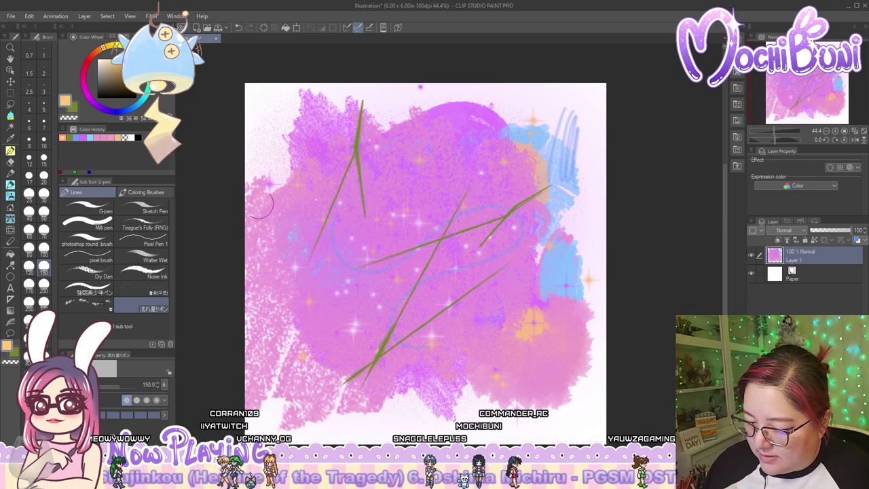
Set the secondary colour to light blue and add crossing diagonal and vertical strokes with 流れ星リボン
{"action": "left_click", "coordinate": [90, 137]}
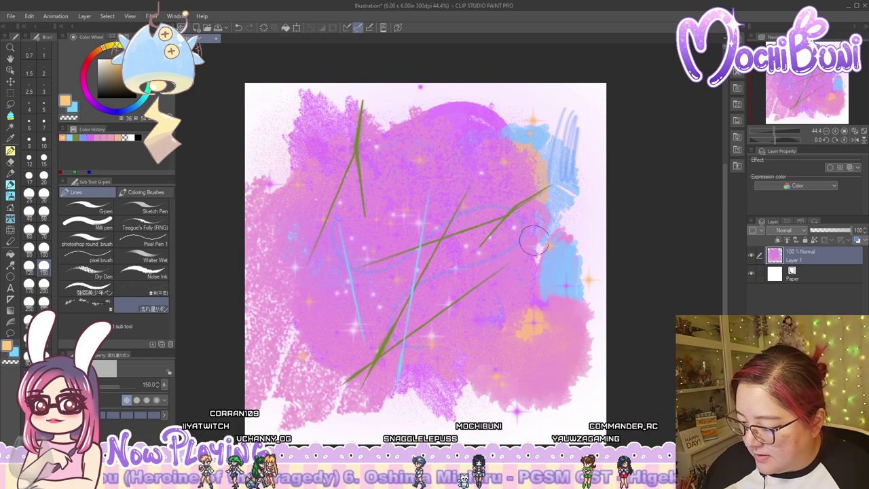
{"action": "left_click_drag", "start_coordinate": [417, 224], "coordinate": [326, 367]}
{"action": "left_click_drag", "start_coordinate": [288, 197], "coordinate": [293, 343]}
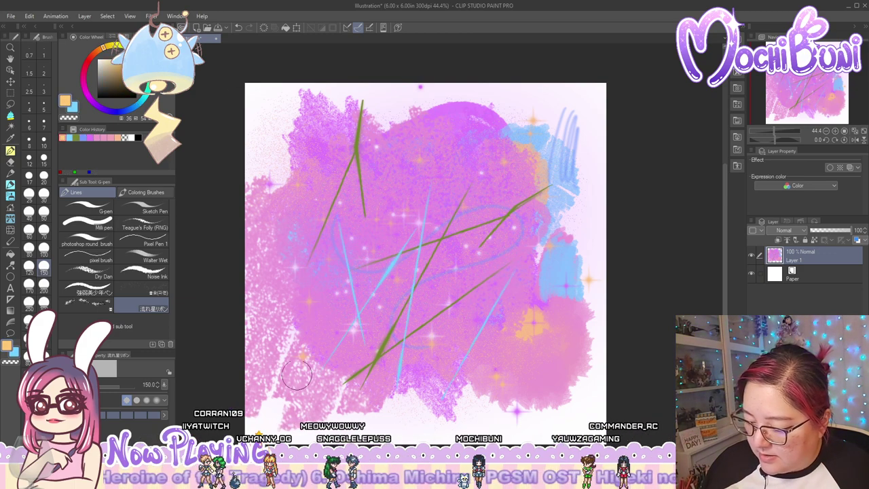
{"action": "left_click_drag", "start_coordinate": [429, 162], "coordinate": [396, 213]}
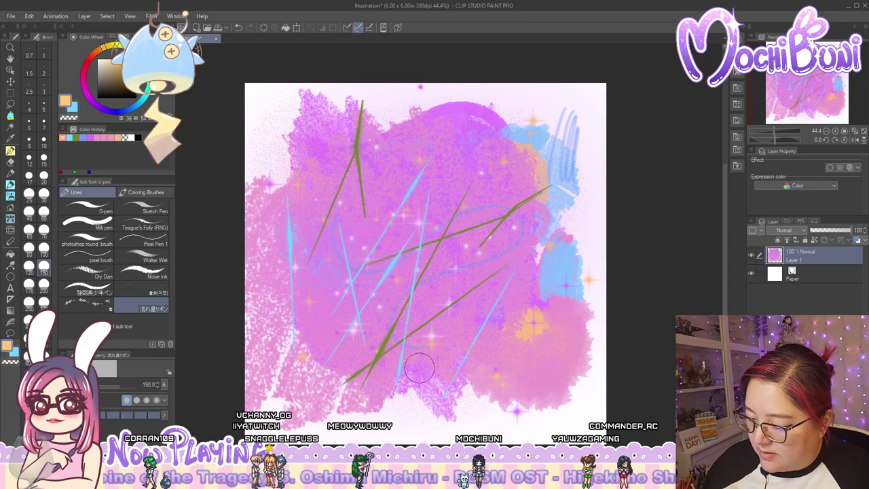
{"action": "left_click_drag", "start_coordinate": [432, 357], "coordinate": [540, 177]}
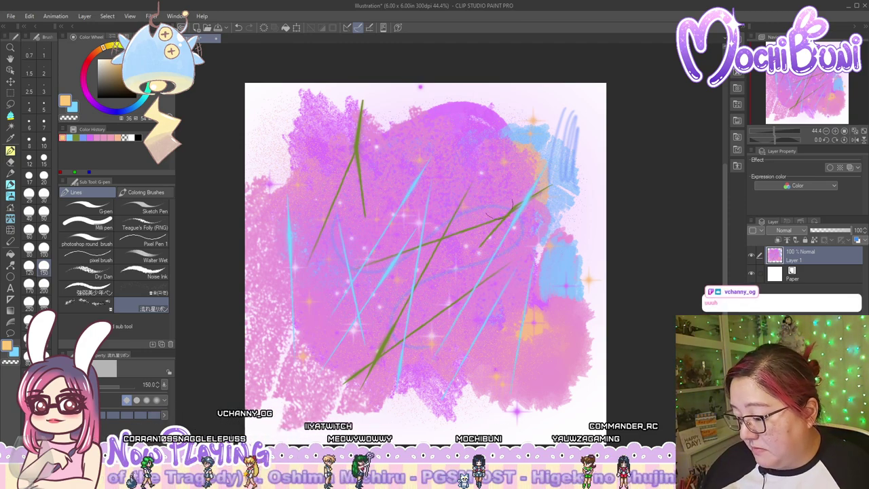
{"action": "left_click_drag", "start_coordinate": [325, 184], "coordinate": [359, 348]}
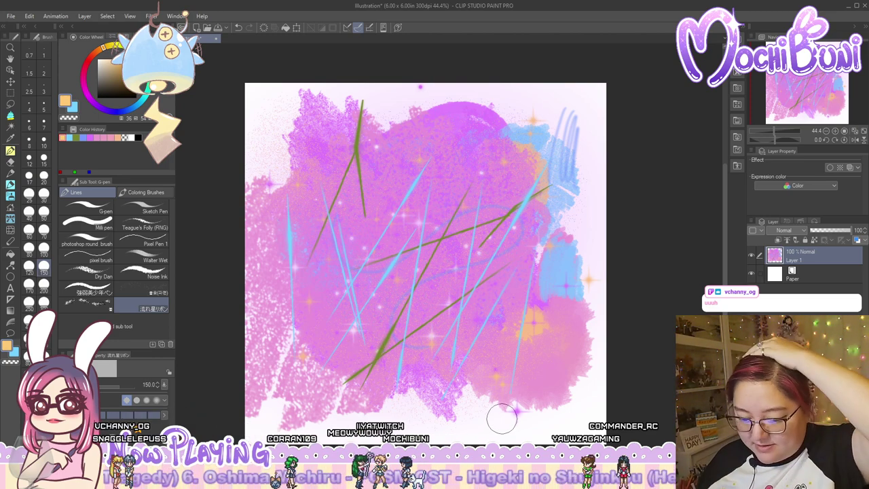
Set both the main and secondary colours to white and add near-vertical 流れ星リボン strokes over the pink area
{"action": "left_click", "coordinate": [132, 138]}
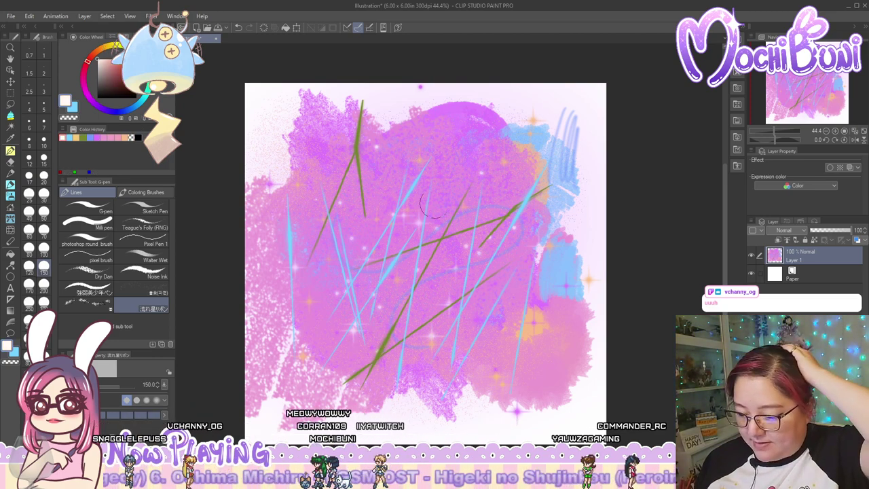
{"action": "left_click", "coordinate": [72, 107]}
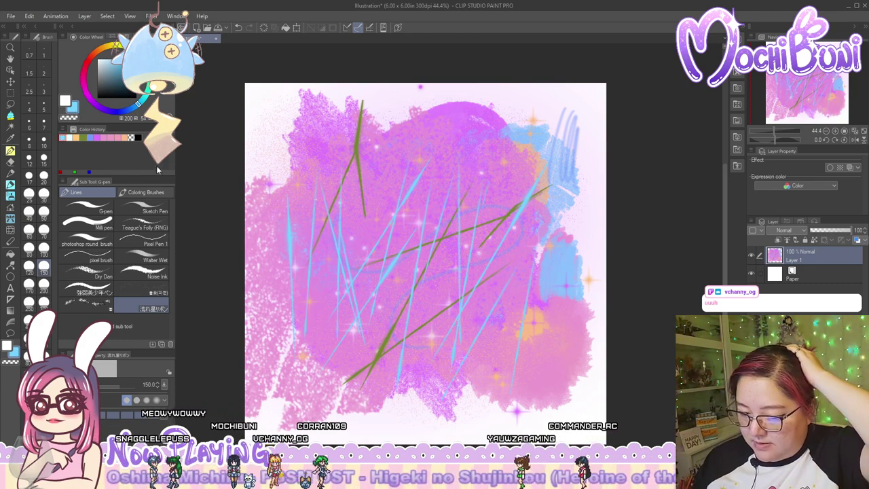
{"action": "left_click", "coordinate": [68, 138]}
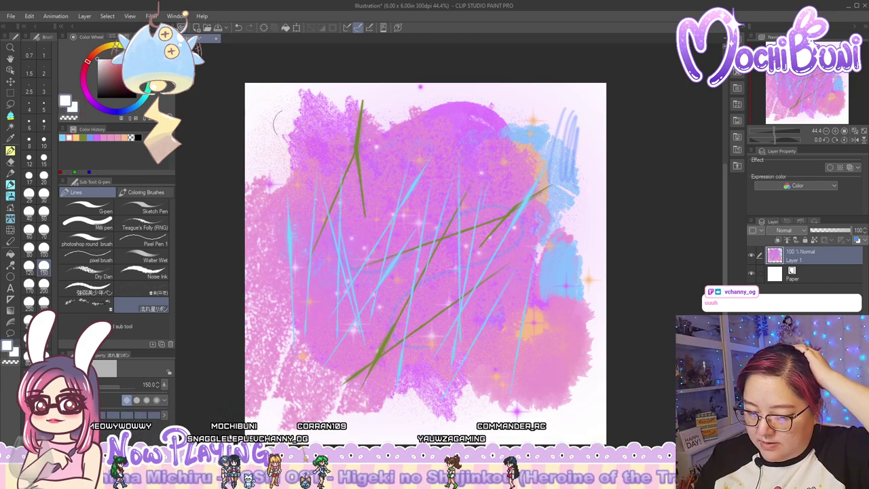
{"action": "mouse_move", "coordinate": [370, 169]}
{"action": "left_mouse_down"}
{"action": "mouse_move", "coordinate": [336, 381]}
{"action": "mouse_move", "coordinate": [382, 349]}
{"action": "left_mouse_up"}
{"action": "left_click_drag", "start_coordinate": [290, 178], "coordinate": [319, 395]}
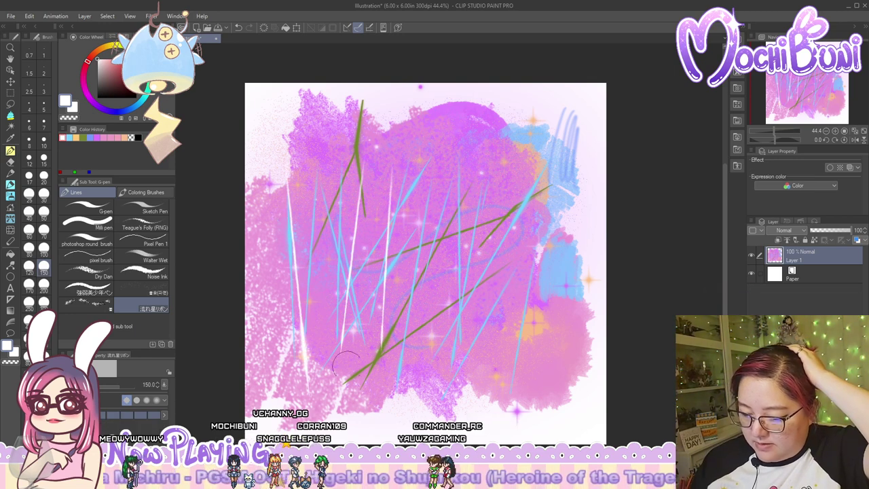
Cover the artwork with more long, crossing white 流れ星リボン strokes at size 150
{"action": "left_click_drag", "start_coordinate": [362, 368], "coordinate": [312, 217]}
{"action": "left_click_drag", "start_coordinate": [419, 316], "coordinate": [416, 260]}
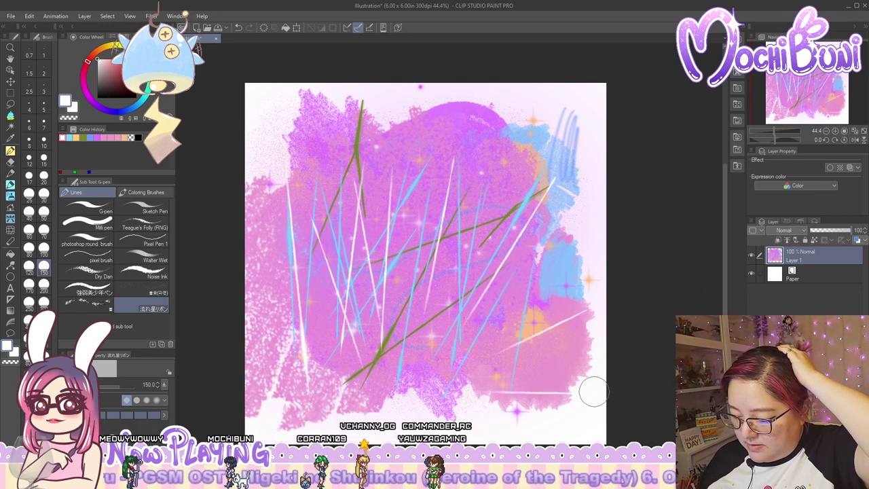
{"action": "left_click_drag", "start_coordinate": [512, 163], "coordinate": [419, 387]}
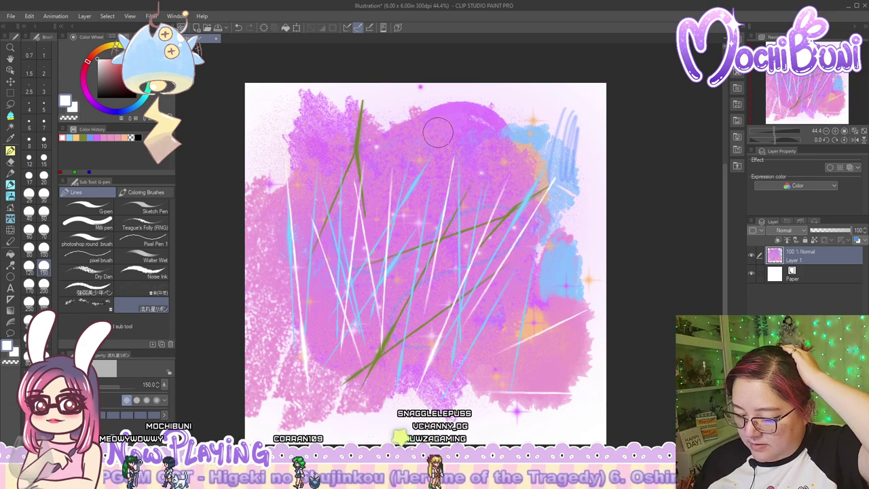
{"action": "left_click_drag", "start_coordinate": [266, 213], "coordinate": [298, 324]}
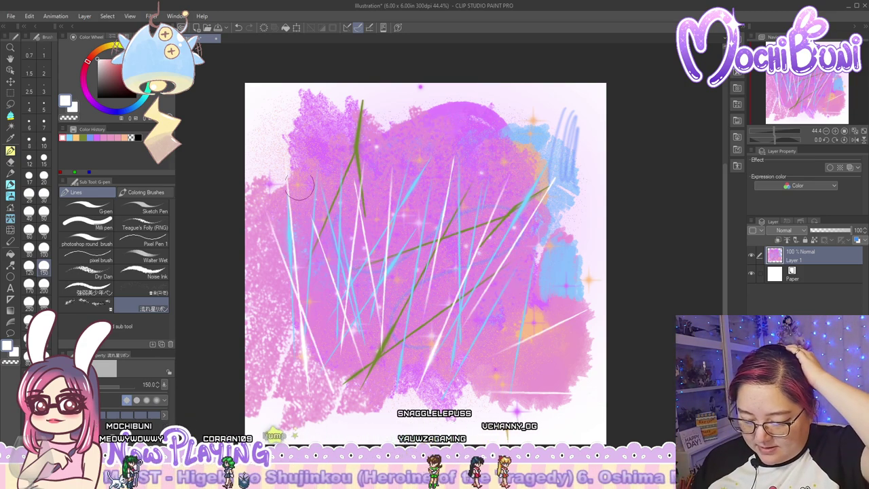
{"action": "left_click_drag", "start_coordinate": [296, 177], "coordinate": [341, 335]}
{"action": "left_click_drag", "start_coordinate": [388, 135], "coordinate": [397, 360]}
{"action": "left_click_drag", "start_coordinate": [439, 158], "coordinate": [400, 345]}
{"action": "key", "text": "ctrl+z"}
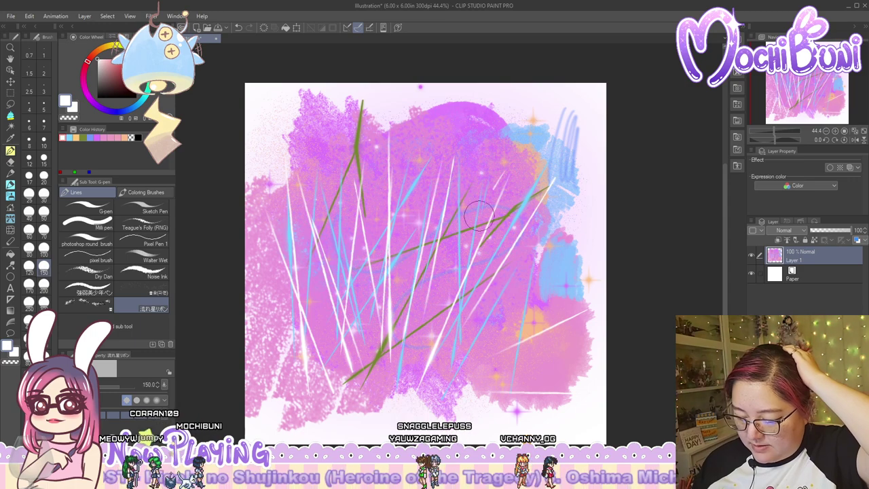
{"action": "left_click_drag", "start_coordinate": [507, 172], "coordinate": [431, 351]}
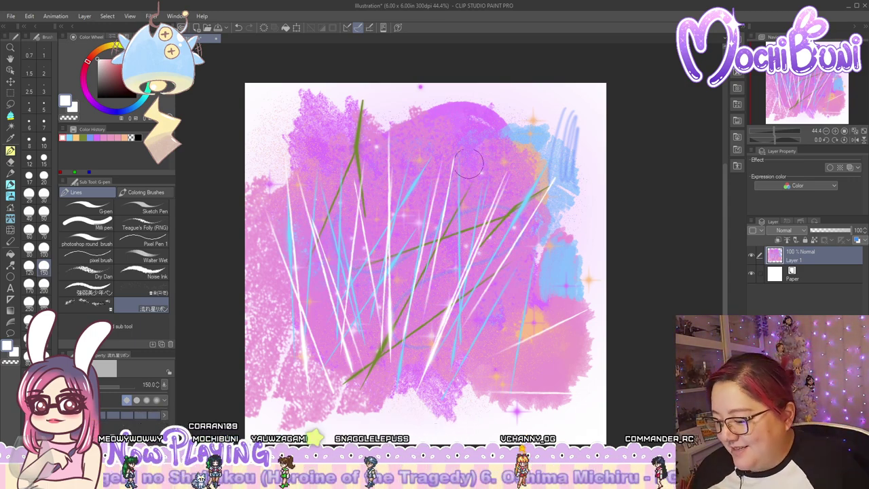
{"action": "left_click_drag", "start_coordinate": [468, 167], "coordinate": [501, 373]}
{"action": "left_click_drag", "start_coordinate": [493, 142], "coordinate": [517, 323]}
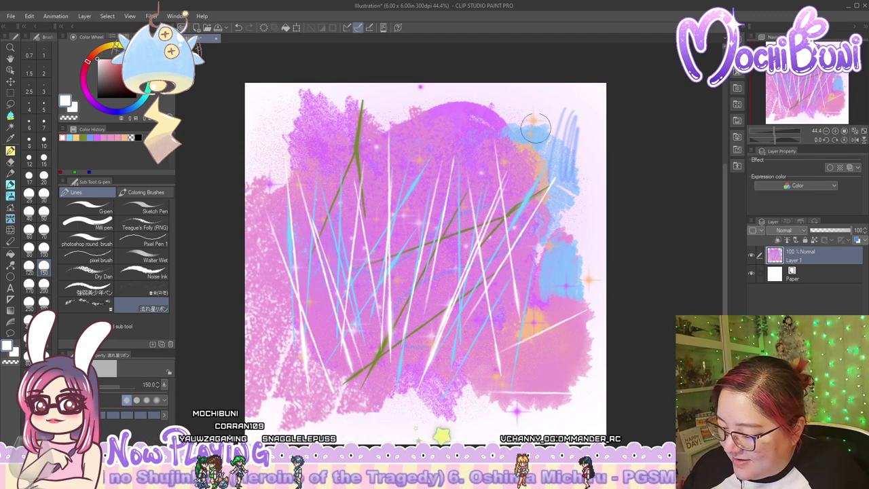
{"action": "left_click_drag", "start_coordinate": [535, 128], "coordinate": [536, 260]}
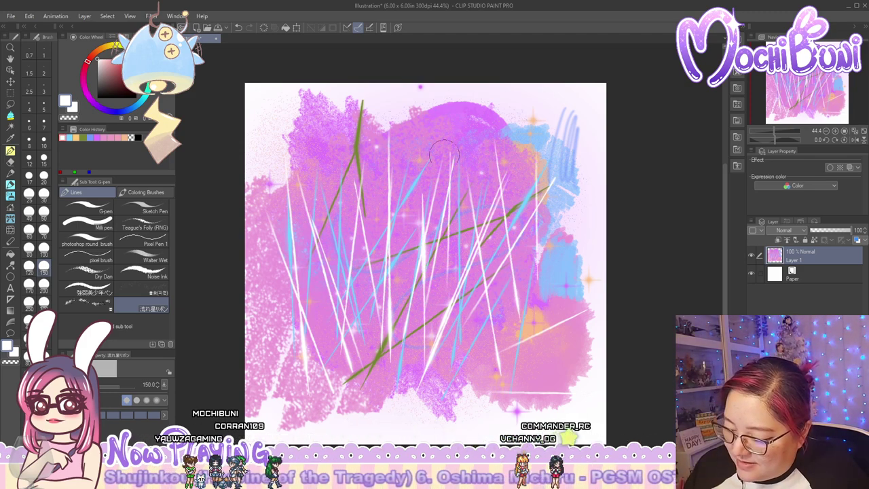
{"action": "mouse_move", "coordinate": [406, 158]}
{"action": "left_mouse_down"}
{"action": "mouse_move", "coordinate": [400, 351]}
{"action": "mouse_move", "coordinate": [395, 323]}
{"action": "mouse_move", "coordinate": [363, 390]}
{"action": "mouse_move", "coordinate": [367, 134]}
{"action": "left_mouse_up"}
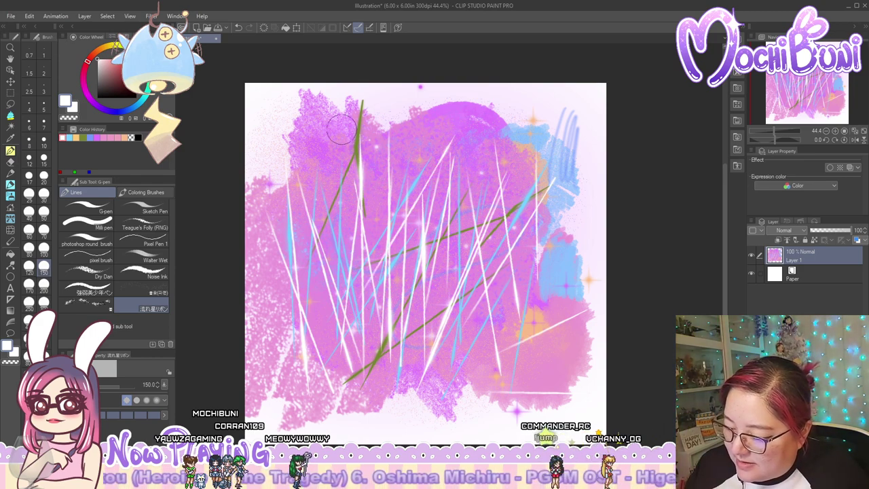
{"action": "left_click_drag", "start_coordinate": [445, 307], "coordinate": [477, 366]}
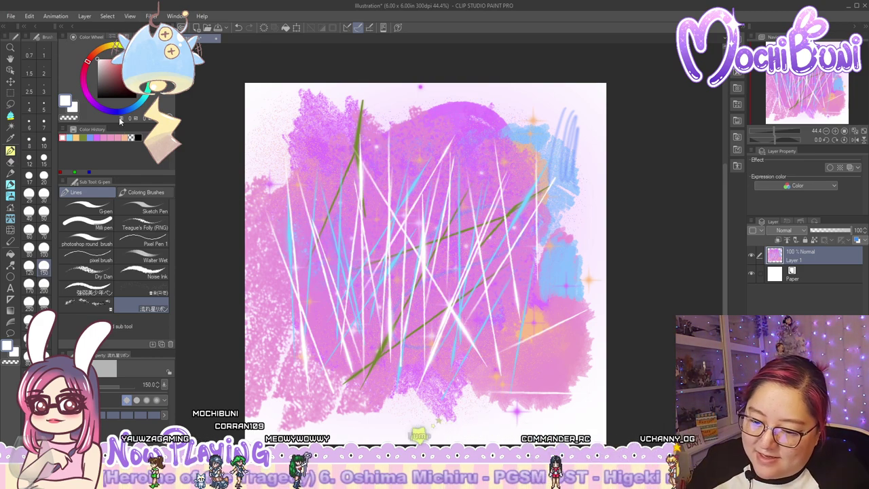
Set the main and secondary colours to purple, test a few more 流れ星リボン strokes, and delete the brush
{"action": "left_click_drag", "start_coordinate": [326, 219], "coordinate": [385, 304]}
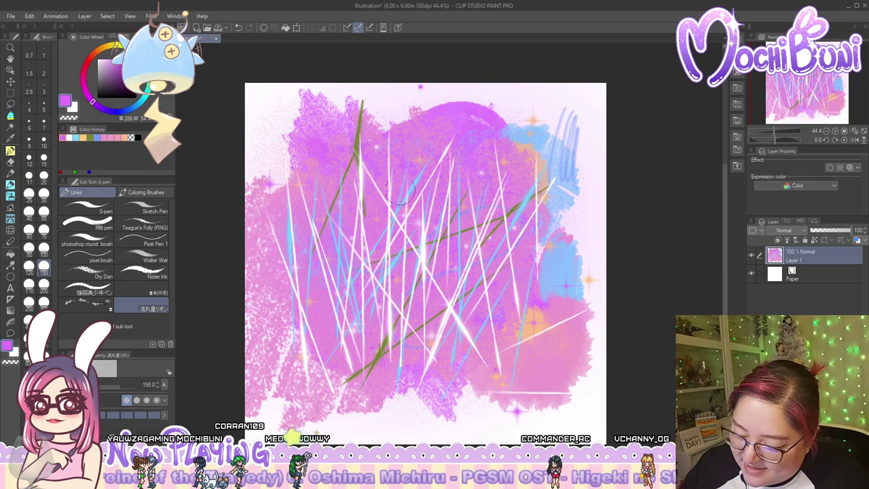
{"action": "left_click_drag", "start_coordinate": [406, 197], "coordinate": [407, 367]}
{"action": "left_click_drag", "start_coordinate": [420, 334], "coordinate": [461, 219]}
{"action": "left_click_drag", "start_coordinate": [408, 394], "coordinate": [466, 219]}
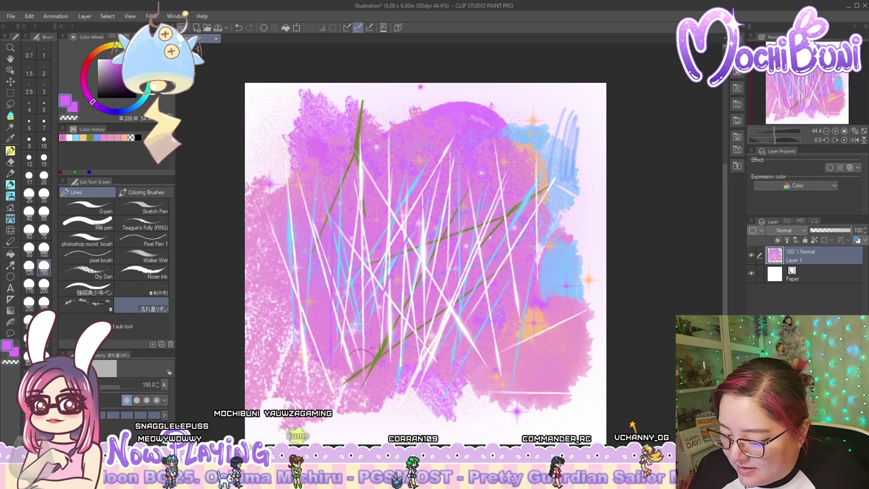
{"action": "left_click", "coordinate": [171, 344]}
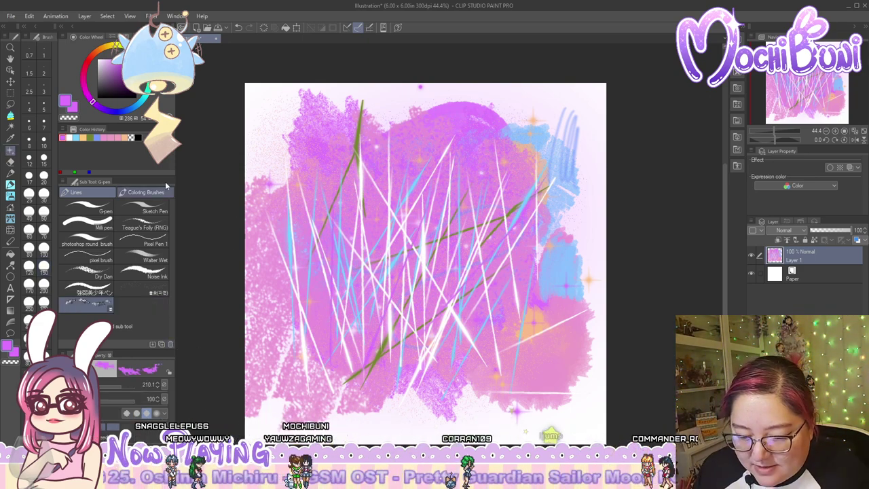
Try out the next brush at size 210.1 with orange and purple wavy strokes, and move it to the tool holding the Elements group
{"action": "left_click", "coordinate": [83, 137]}
{"action": "left_click_drag", "start_coordinate": [306, 216], "coordinate": [342, 252]}
{"action": "mouse_move", "coordinate": [377, 224]}
{"action": "left_mouse_down"}
{"action": "mouse_move", "coordinate": [442, 188]}
{"action": "mouse_move", "coordinate": [517, 234]}
{"action": "left_mouse_up"}
{"action": "left_click_drag", "start_coordinate": [479, 279], "coordinate": [420, 339]}
{"action": "left_click_drag", "start_coordinate": [519, 248], "coordinate": [509, 309]}
{"action": "mouse_move", "coordinate": [490, 343]}
{"action": "left_mouse_down"}
{"action": "mouse_move", "coordinate": [530, 349]}
{"action": "mouse_move", "coordinate": [546, 275]}
{"action": "left_mouse_up"}
{"action": "mouse_move", "coordinate": [485, 180]}
{"action": "left_mouse_down"}
{"action": "mouse_move", "coordinate": [407, 326]}
{"action": "mouse_move", "coordinate": [364, 285]}
{"action": "left_mouse_up"}
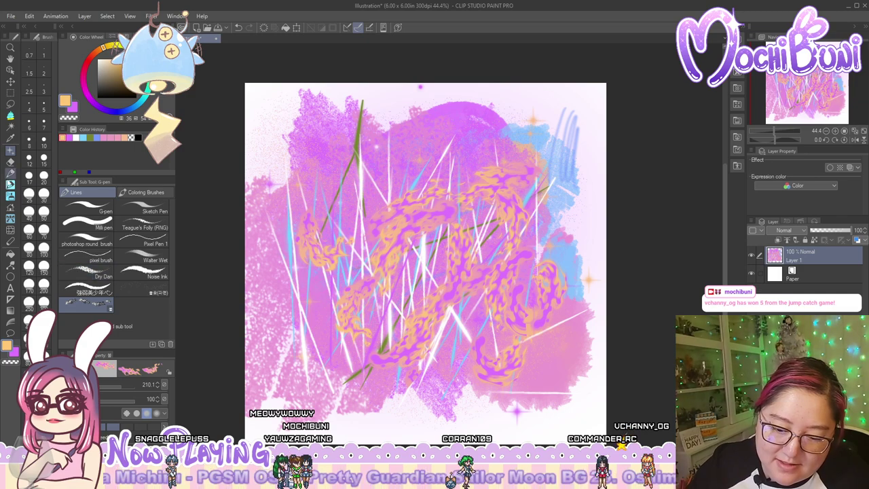
{"action": "left_click", "coordinate": [11, 188]}
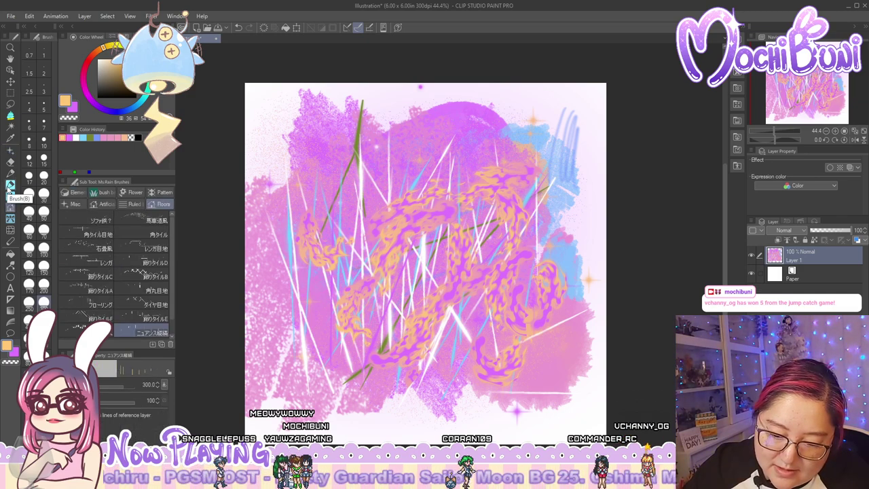
{"action": "left_click", "coordinate": [11, 151]}
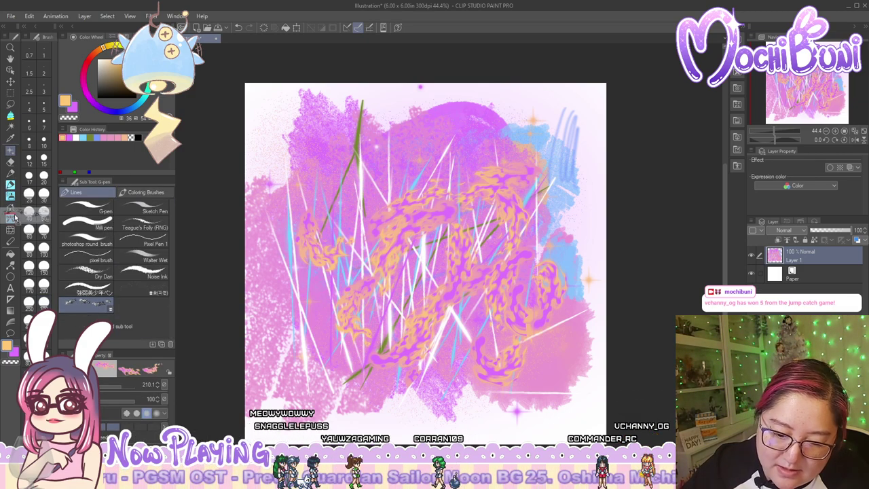
Try out the speckle brush at size 358.5 with green, orange and a white secondary colour, and move it to the Elements tool
{"action": "left_click", "coordinate": [142, 292]}
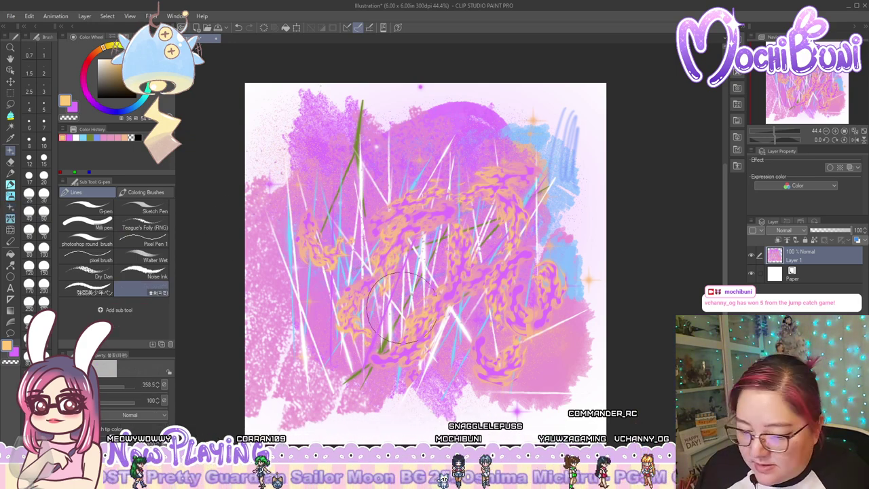
{"action": "left_click", "coordinate": [90, 138]}
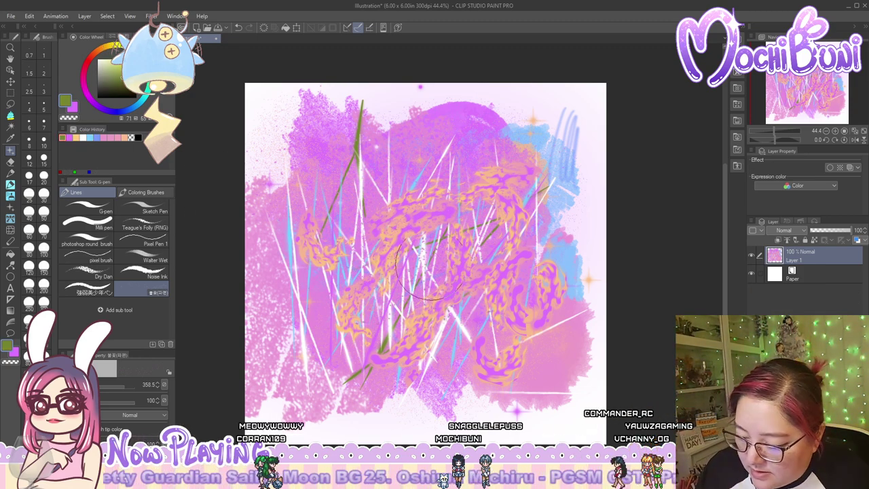
{"action": "left_click", "coordinate": [76, 137]}
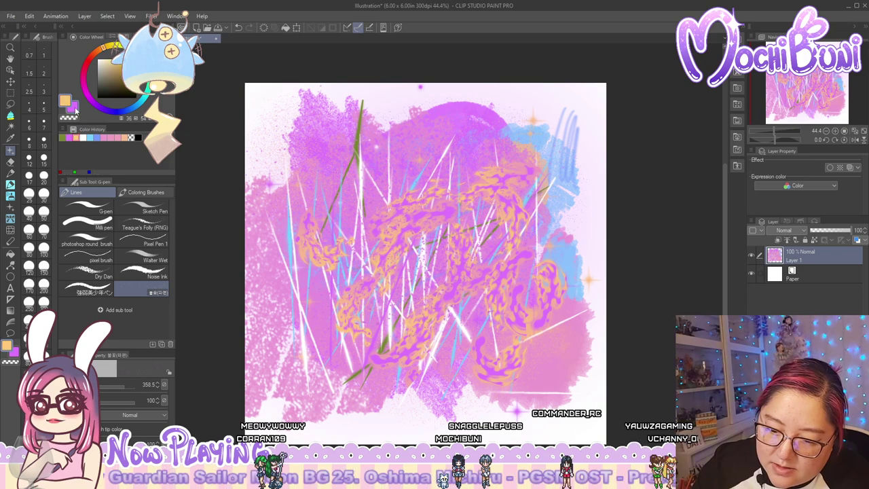
{"action": "left_click", "coordinate": [73, 107]}
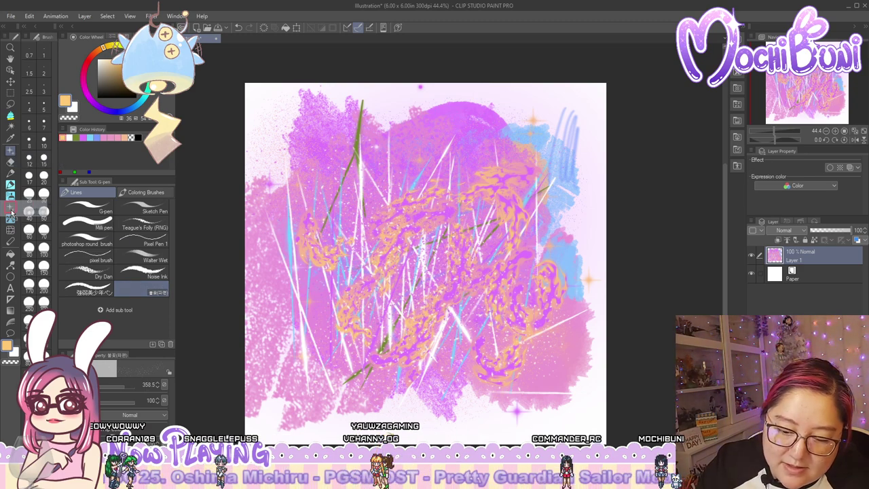
Sort the カラー星, カラーきら星, 星 and きら星 brushes from their separate groups into the sparkle group
{"action": "left_click", "coordinate": [12, 183]}
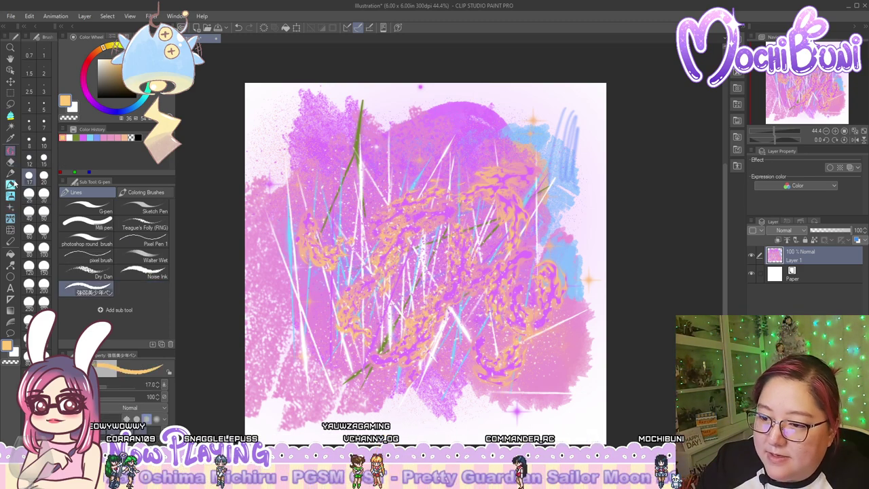
{"action": "left_click", "coordinate": [11, 184]}
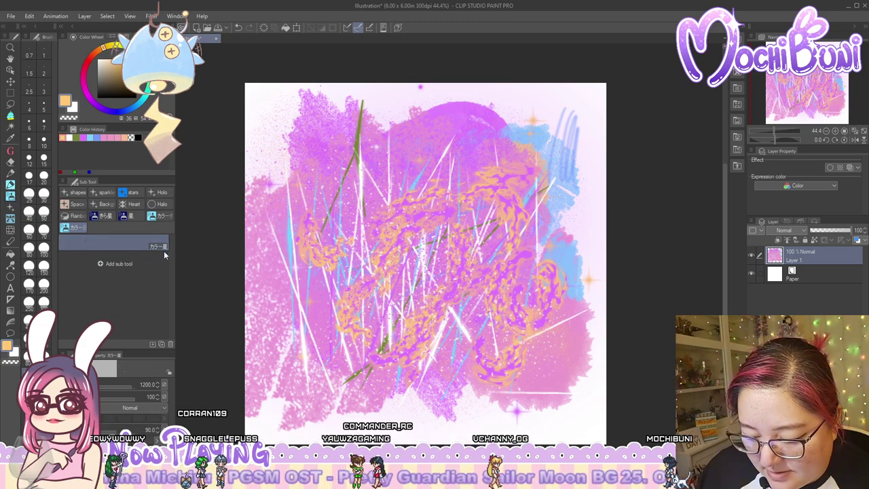
{"action": "left_click_drag", "start_coordinate": [114, 245], "coordinate": [108, 195]}
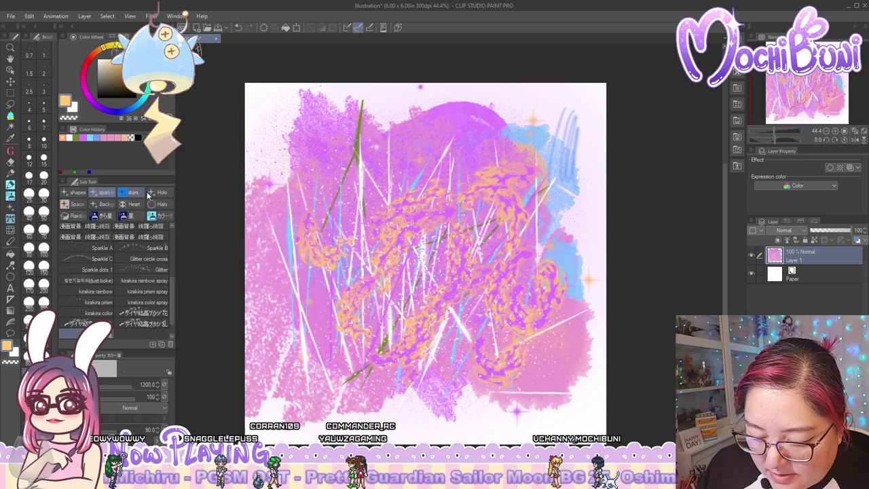
{"action": "left_click", "coordinate": [154, 216]}
{"action": "left_click_drag", "start_coordinate": [129, 238], "coordinate": [110, 196]}
{"action": "left_click", "coordinate": [134, 217]}
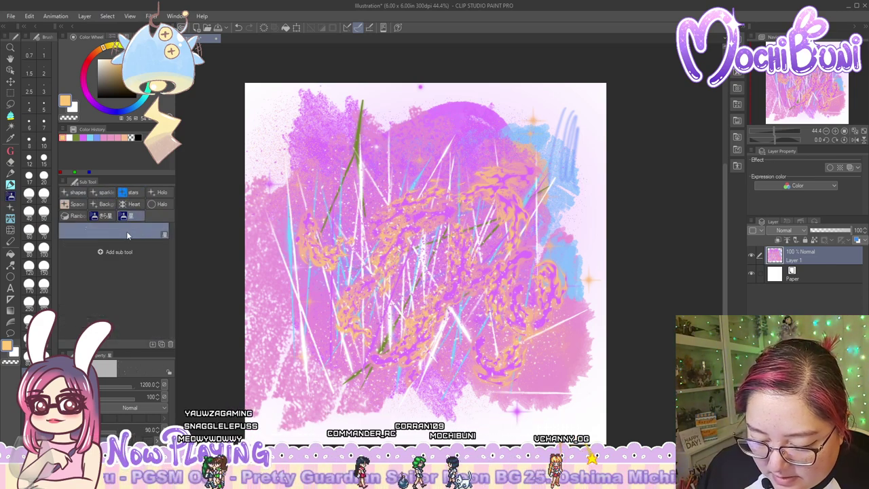
{"action": "left_click_drag", "start_coordinate": [128, 232], "coordinate": [106, 196]}
{"action": "left_click", "coordinate": [109, 216]}
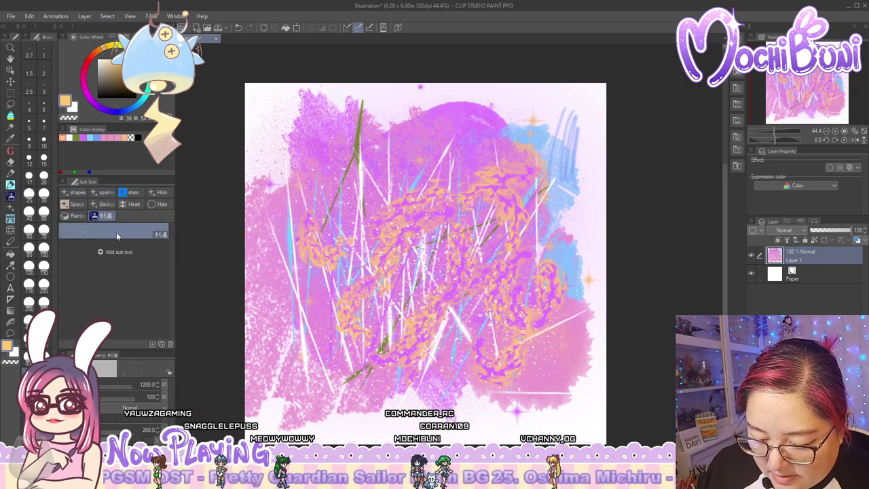
{"action": "left_click_drag", "start_coordinate": [118, 235], "coordinate": [107, 195]}
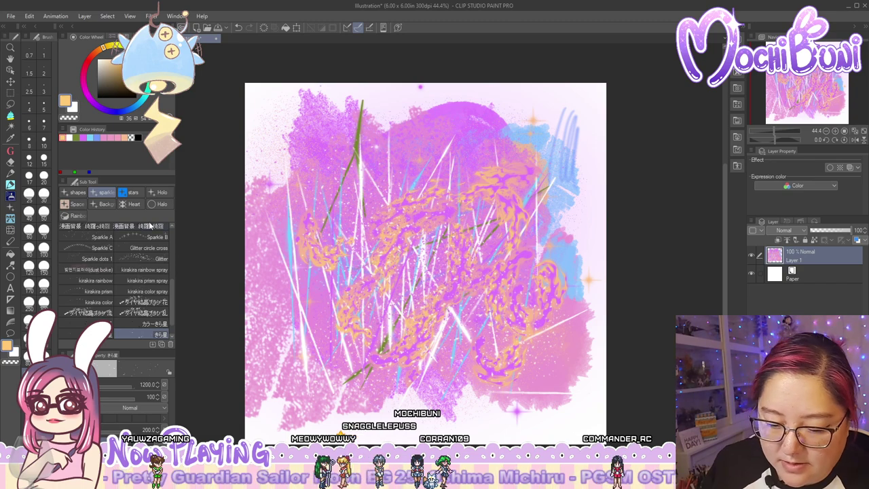
Sort the wavy and speckle brushes from their separate groups into the Elements group
{"action": "left_click", "coordinate": [11, 197]}
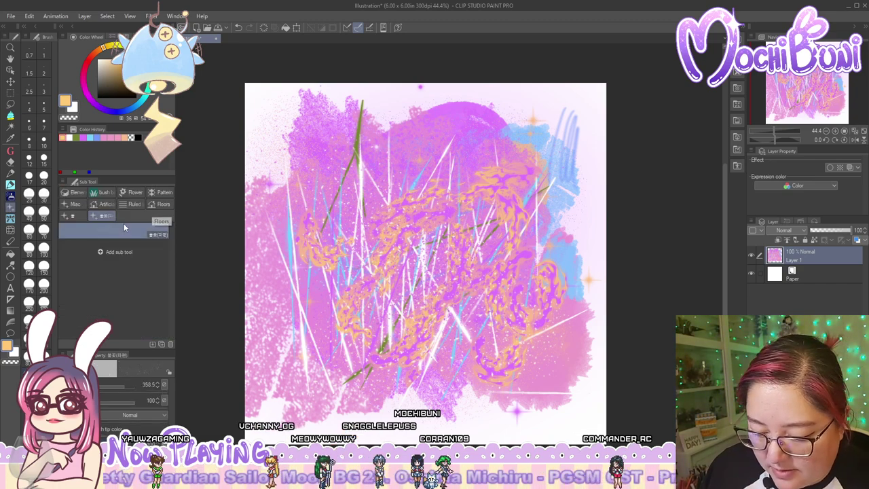
{"action": "left_click", "coordinate": [72, 215]}
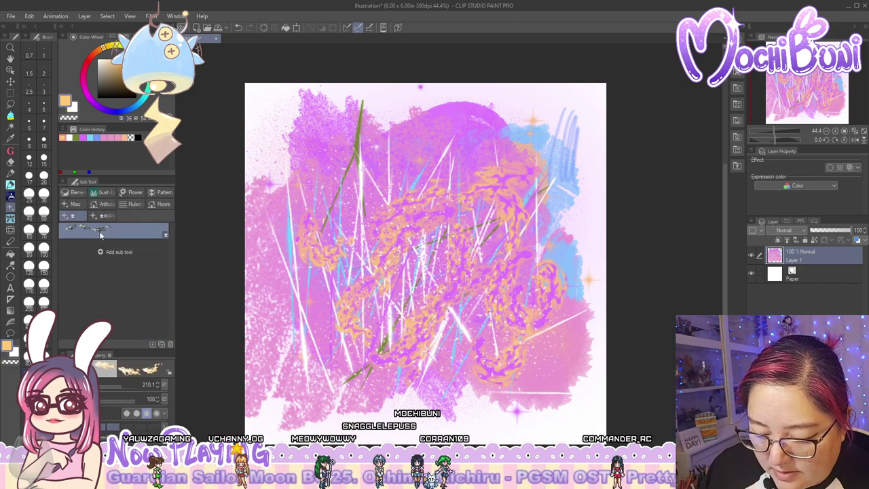
{"action": "left_click_drag", "start_coordinate": [105, 233], "coordinate": [77, 195]}
{"action": "left_click", "coordinate": [84, 216]}
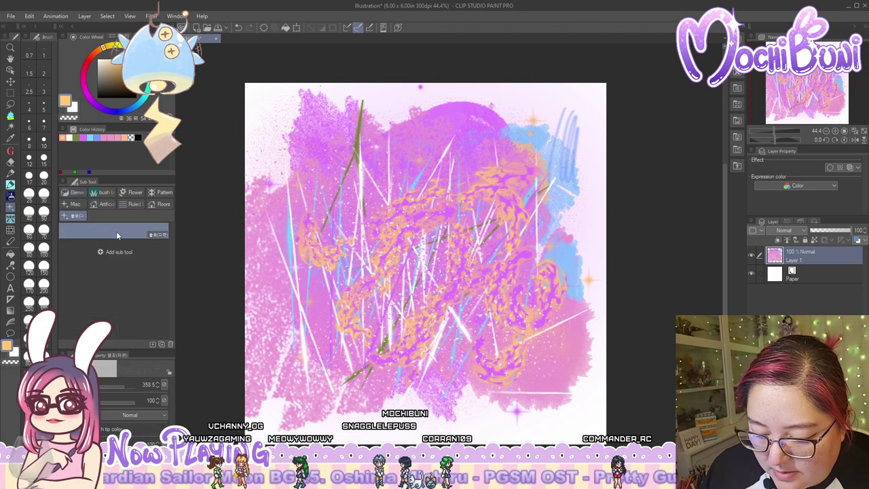
{"action": "left_click_drag", "start_coordinate": [116, 231], "coordinate": [77, 196]}
{"action": "left_click", "coordinate": [11, 153]}
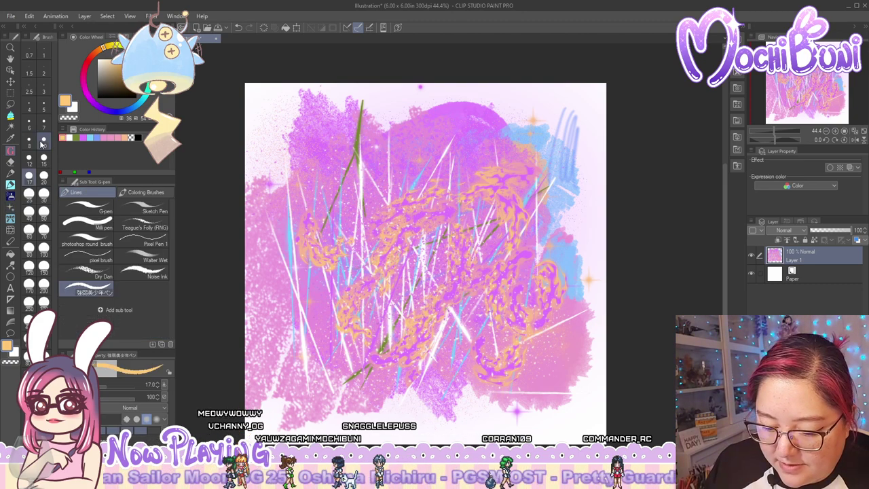
{"action": "left_click", "coordinate": [153, 346]}
{"action": "left_click_drag", "start_coordinate": [481, 186], "coordinate": [482, 379]}
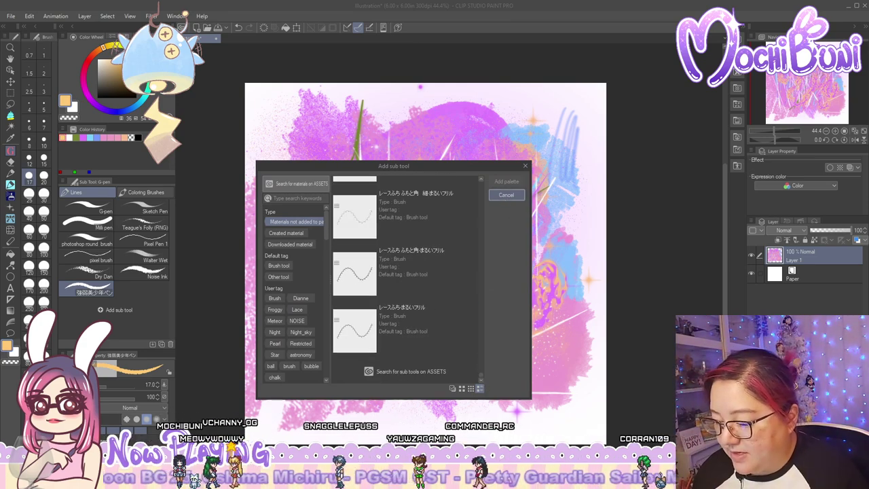
{"action": "left_click", "coordinate": [505, 195]}
Add the frill and lace brushes from ステッチフリル ライン付き-まるいフリル through レースふち-まるいフリル to the Decoration tool's Clothing group
{"action": "left_click", "coordinate": [10, 219]}
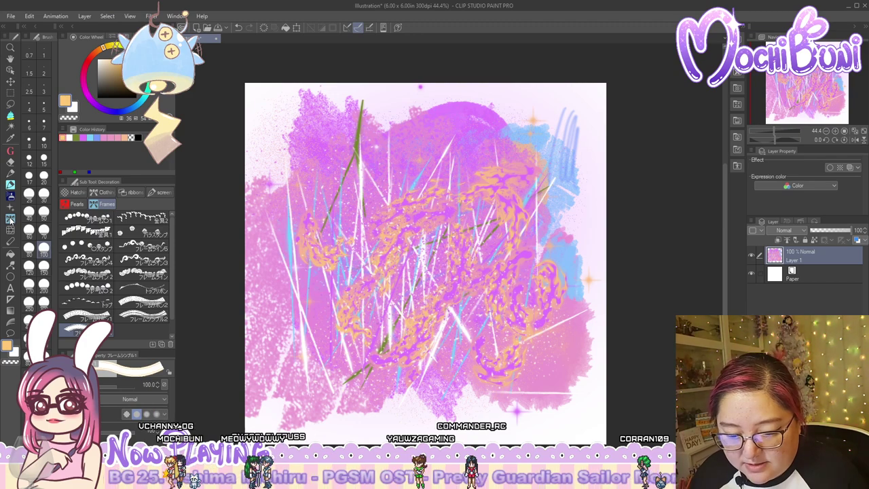
{"action": "left_click", "coordinate": [103, 192]}
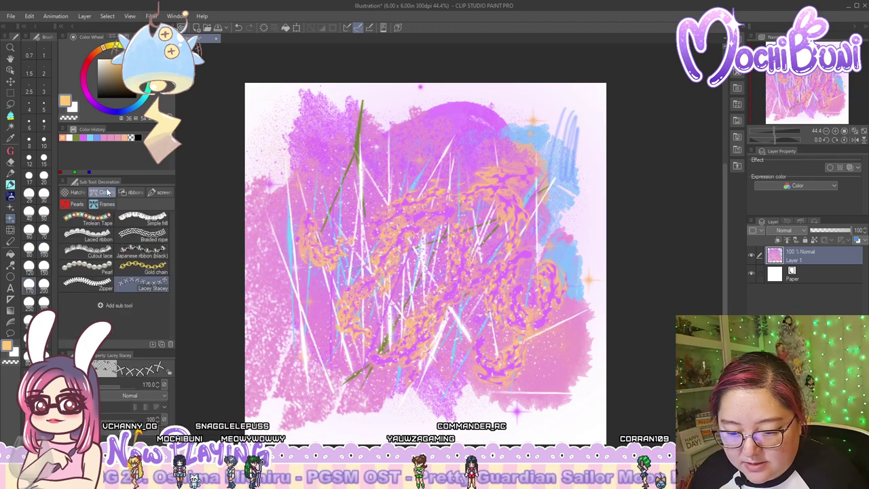
{"action": "left_click", "coordinate": [153, 345]}
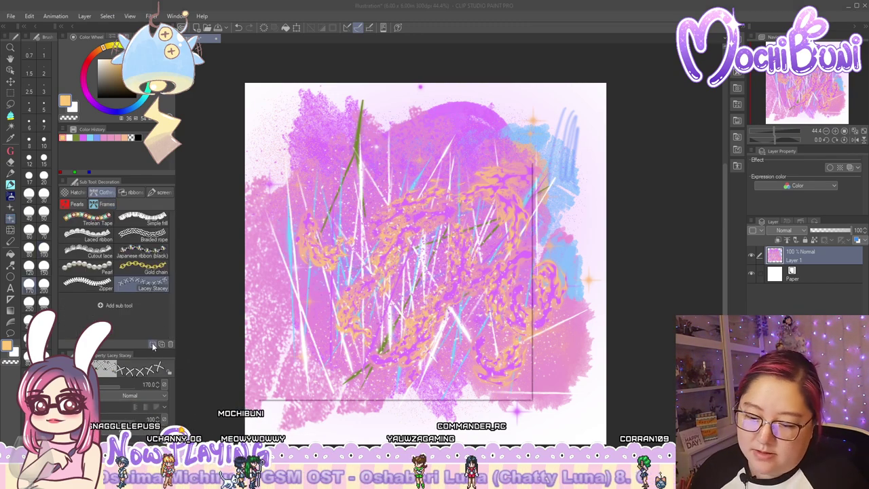
{"action": "left_click_drag", "start_coordinate": [481, 184], "coordinate": [487, 386]}
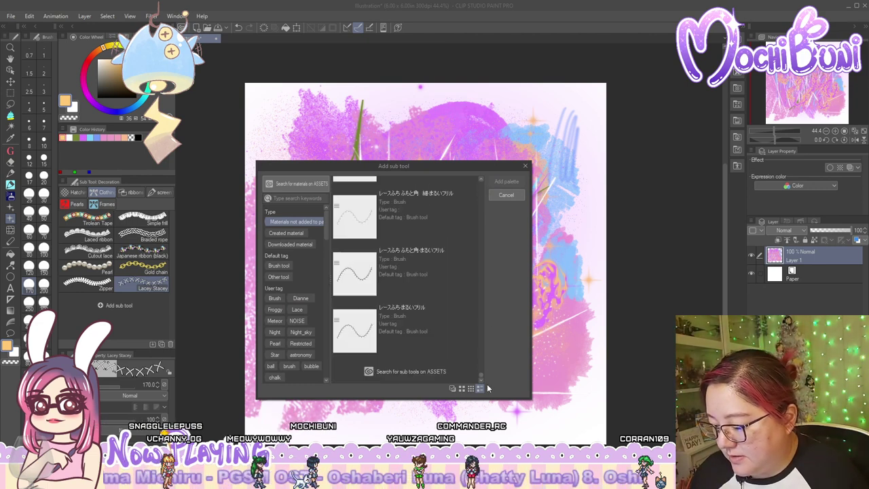
{"action": "left_click", "coordinate": [443, 334]}
{"action": "scroll", "coordinate": [442, 331], "scroll_direction": "up", "scroll_amount": 3}
{"action": "scroll", "coordinate": [442, 332], "scroll_direction": "down", "scroll_amount": 2}
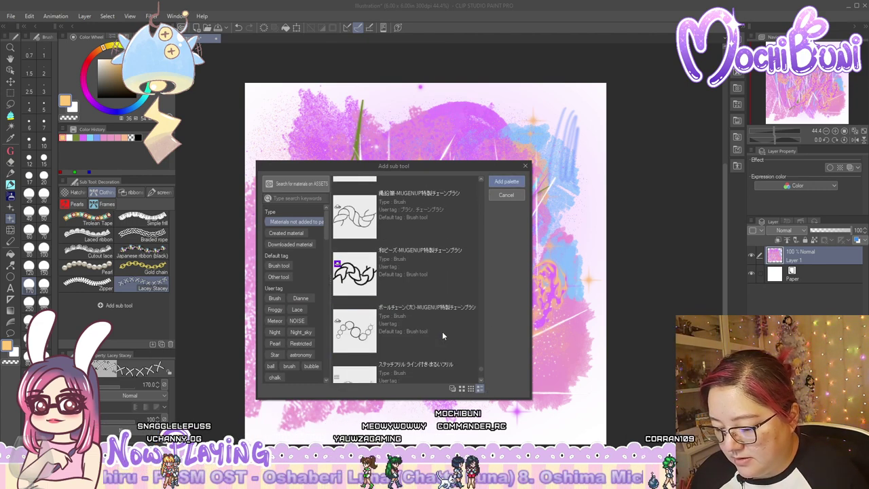
{"action": "left_click", "coordinate": [442, 331]}
{"action": "scroll", "coordinate": [442, 331], "scroll_direction": "down", "scroll_amount": 1}
{"action": "left_click", "coordinate": [441, 332]}
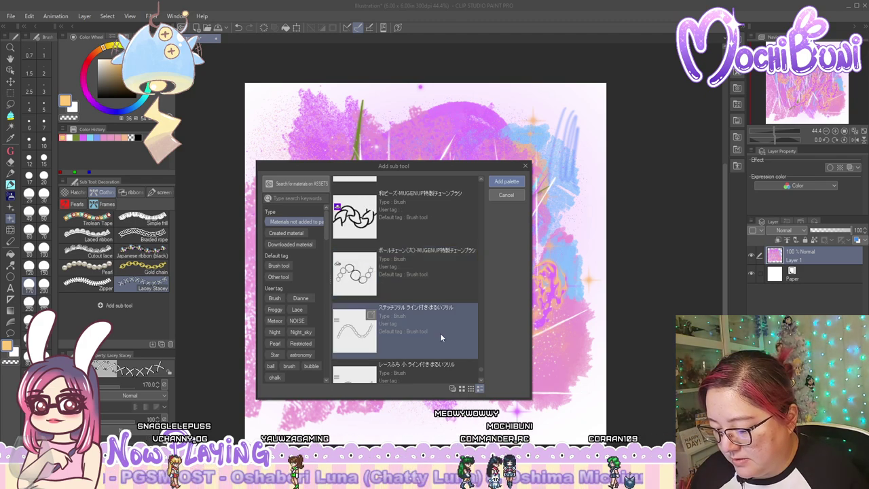
{"action": "scroll", "coordinate": [431, 335], "scroll_direction": "down", "scroll_amount": 3}
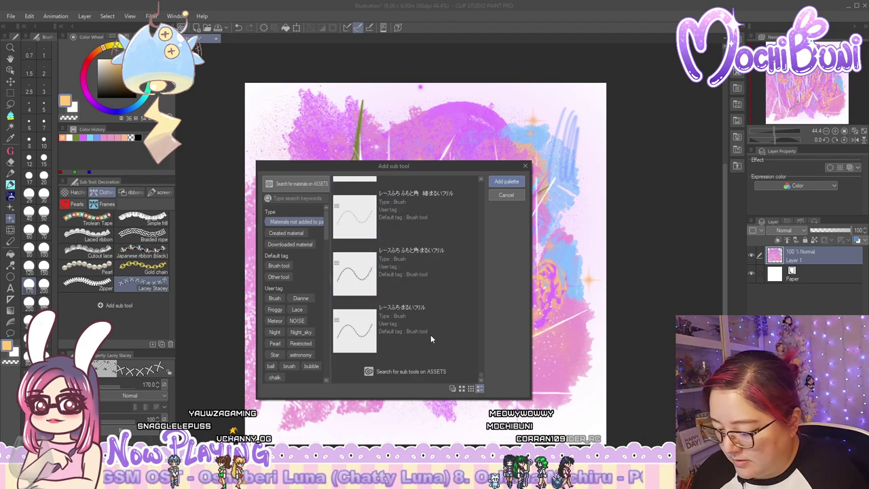
{"action": "left_click", "coordinate": [430, 335], "text": "shift"}
{"action": "left_click", "coordinate": [505, 182]}
{"action": "key", "text": "Return"}
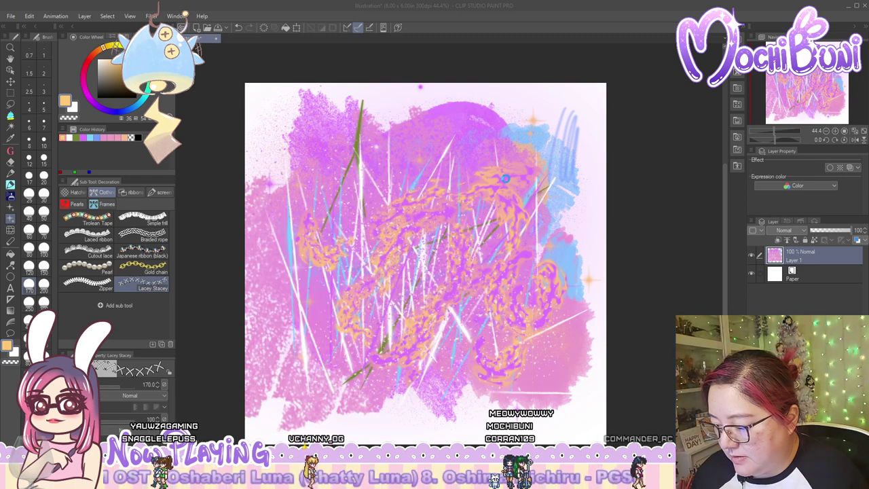
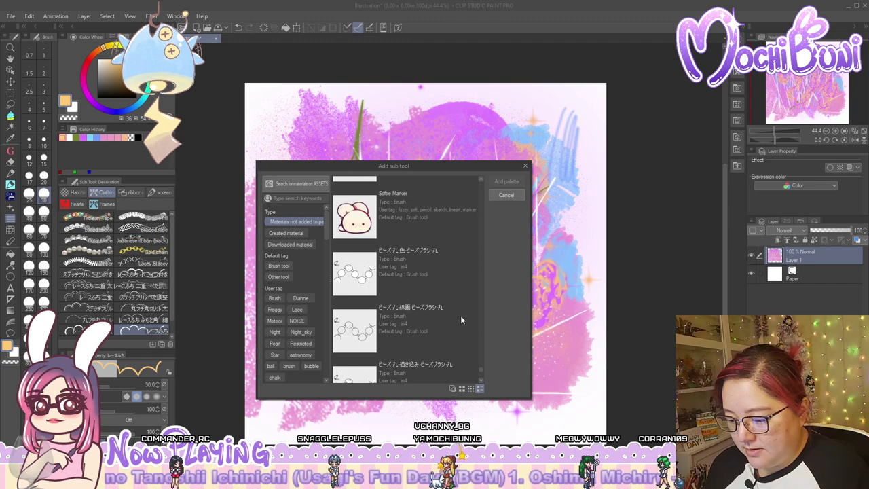
{"action": "left_click", "coordinate": [524, 166]}
Add the three ビーズ-丸 brushes (色, 線画, 描き込み) and the ボールチェーン chain brush to the Pearls group
{"action": "left_click", "coordinate": [131, 192]}
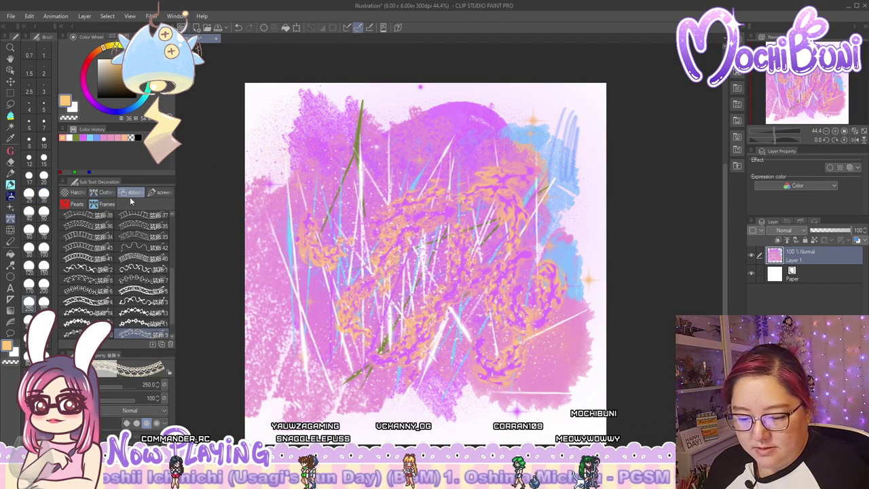
{"action": "left_click", "coordinate": [77, 204]}
{"action": "left_click", "coordinate": [153, 345]}
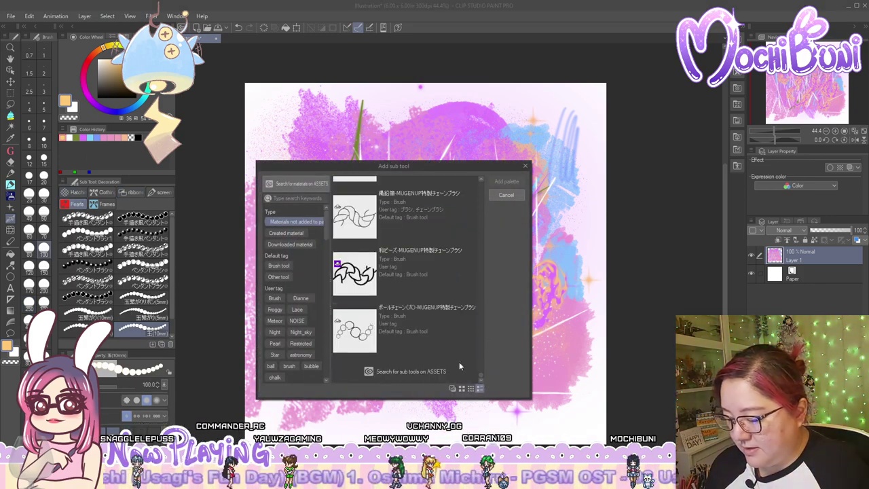
{"action": "left_click", "coordinate": [439, 341]}
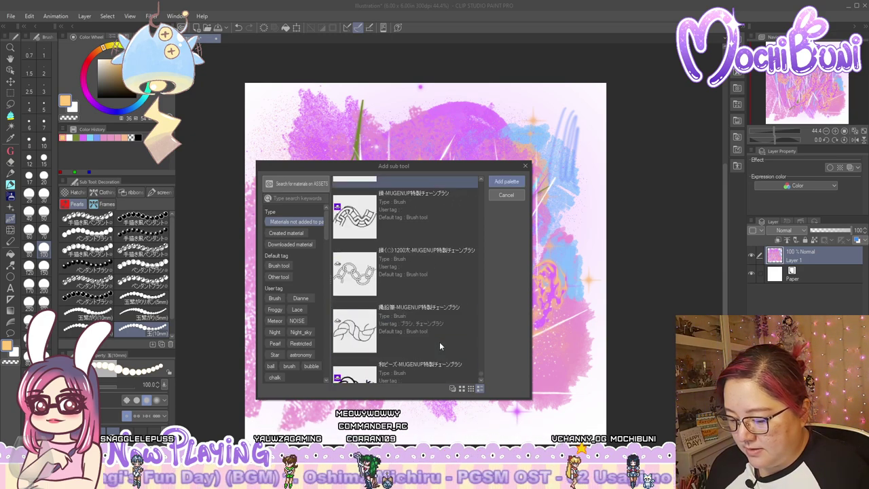
{"action": "scroll", "coordinate": [440, 341], "scroll_direction": "up", "scroll_amount": 1}
{"action": "left_click", "coordinate": [422, 284]}
{"action": "scroll", "coordinate": [421, 284], "scroll_direction": "up", "scroll_amount": 1}
{"action": "scroll", "coordinate": [422, 284], "scroll_direction": "down", "scroll_amount": 1}
{"action": "scroll", "coordinate": [426, 279], "scroll_direction": "up", "scroll_amount": 3}
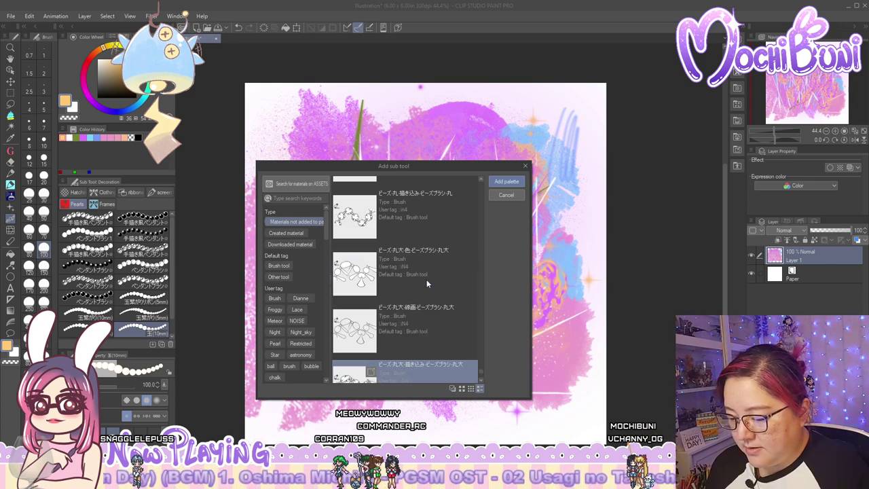
{"action": "left_click", "coordinate": [420, 267]}
{"action": "left_click", "coordinate": [419, 233], "text": "ctrl"}
{"action": "scroll", "coordinate": [426, 263], "scroll_direction": "up", "scroll_amount": 2}
{"action": "left_click", "coordinate": [426, 263], "text": "ctrl"}
{"action": "scroll", "coordinate": [426, 264], "scroll_direction": "down", "scroll_amount": 5}
{"action": "left_click", "coordinate": [438, 316]}
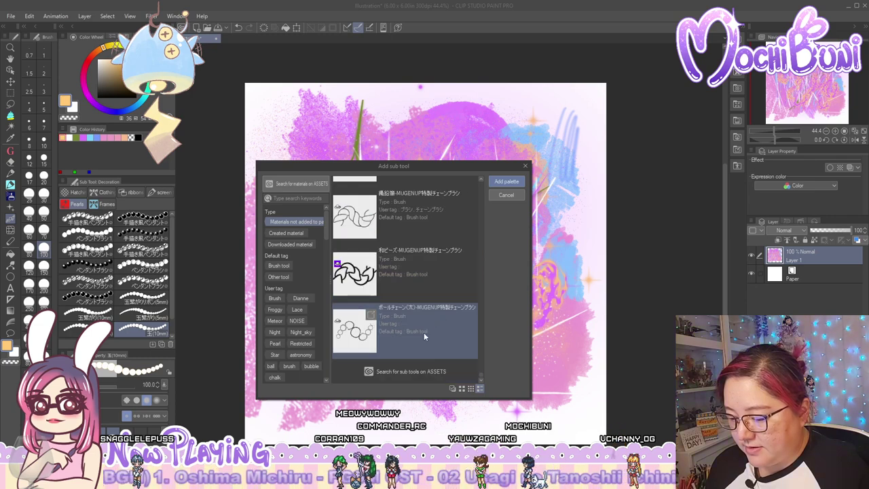
{"action": "left_click", "coordinate": [507, 182]}
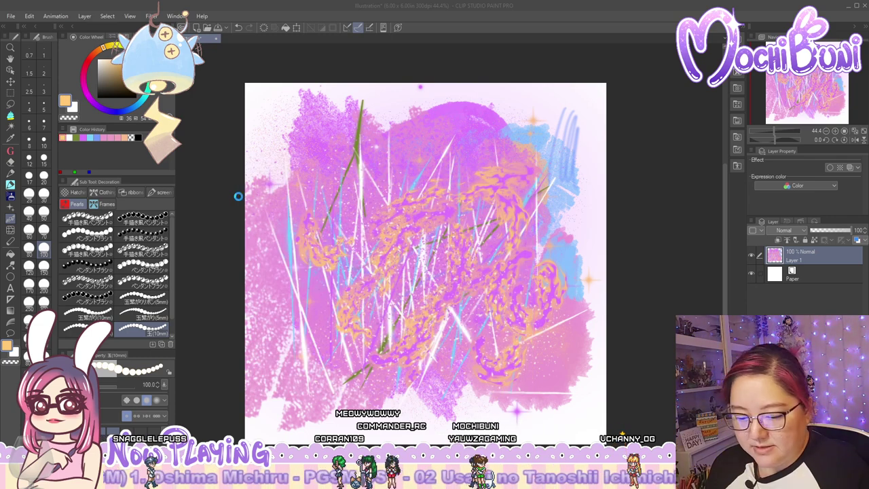
Add the large ビーズ-丸大 bead brushes and the MUGENUP chain brushes through 和ビーズ to the ribbons group
{"action": "left_click", "coordinate": [129, 193]}
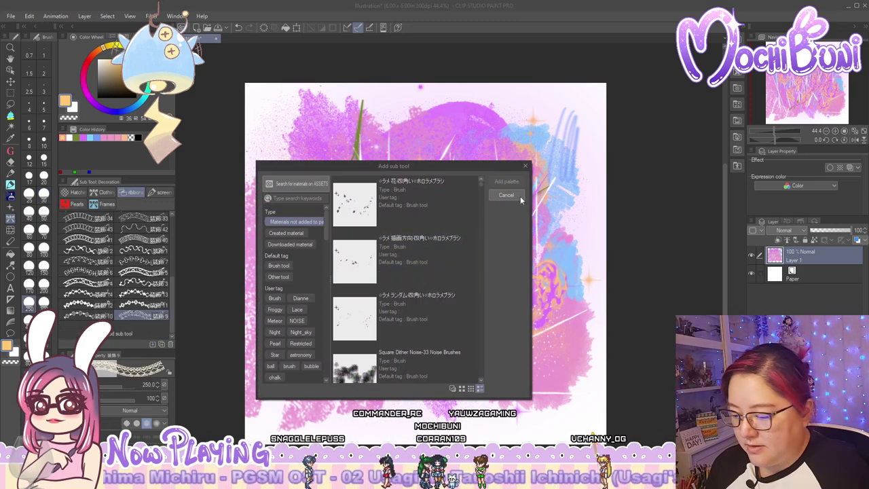
{"action": "left_click_drag", "start_coordinate": [481, 185], "coordinate": [482, 378]}
{"action": "left_click", "coordinate": [428, 339]}
{"action": "scroll", "coordinate": [429, 338], "scroll_direction": "up", "scroll_amount": 1}
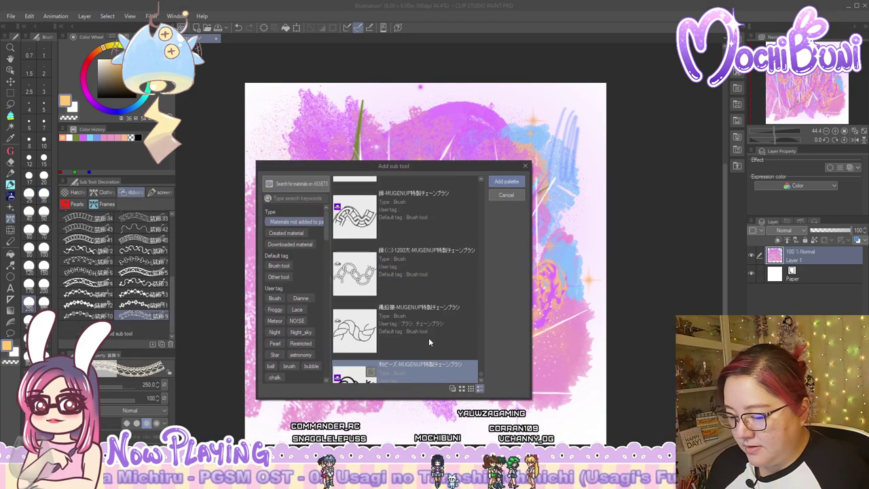
{"action": "left_click", "coordinate": [429, 337]}
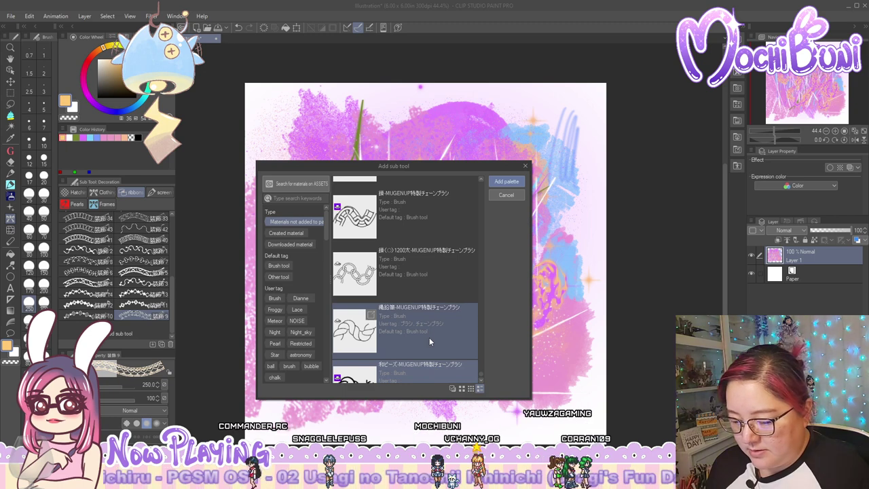
{"action": "scroll", "coordinate": [429, 337], "scroll_direction": "up", "scroll_amount": 2}
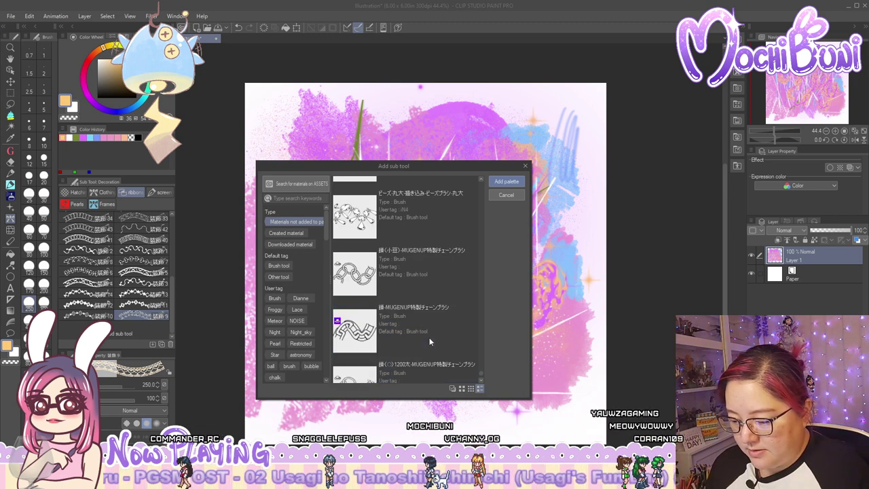
{"action": "scroll", "coordinate": [429, 337], "scroll_direction": "up", "scroll_amount": 1}
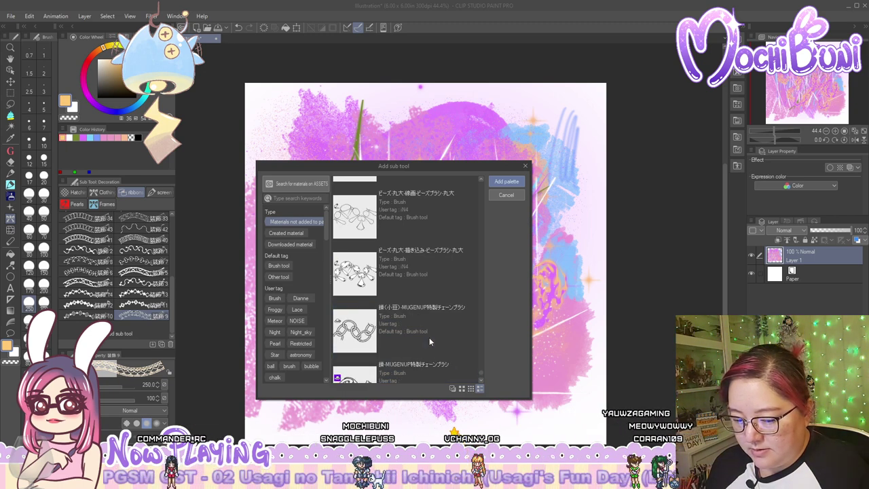
{"action": "scroll", "coordinate": [429, 338], "scroll_direction": "up", "scroll_amount": 2}
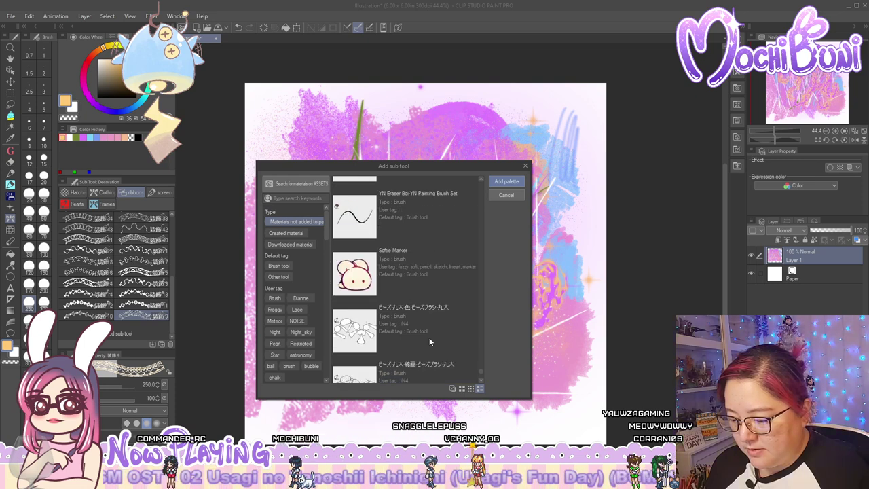
{"action": "left_click", "coordinate": [449, 280], "text": "shift"}
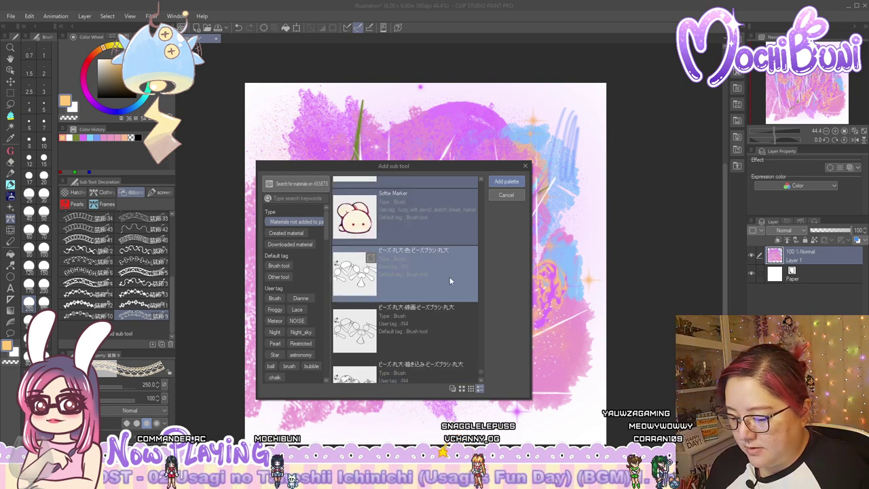
{"action": "scroll", "coordinate": [434, 319], "scroll_direction": "down", "scroll_amount": 5}
{"action": "left_click", "coordinate": [431, 334], "text": "shift"}
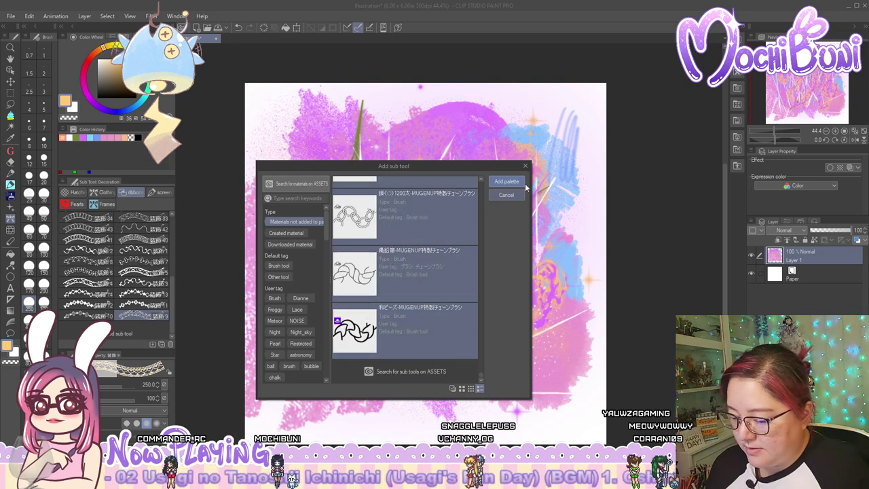
{"action": "left_click", "coordinate": [506, 182]}
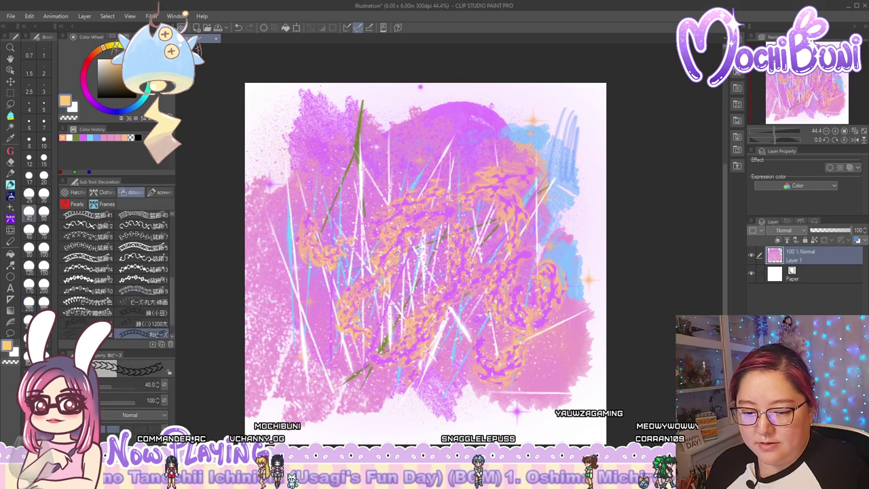
Open the Add sub tool dialog for the Reject Brushes group and select the first unwanted brush near the list's beginning
{"action": "left_click", "coordinate": [10, 242]}
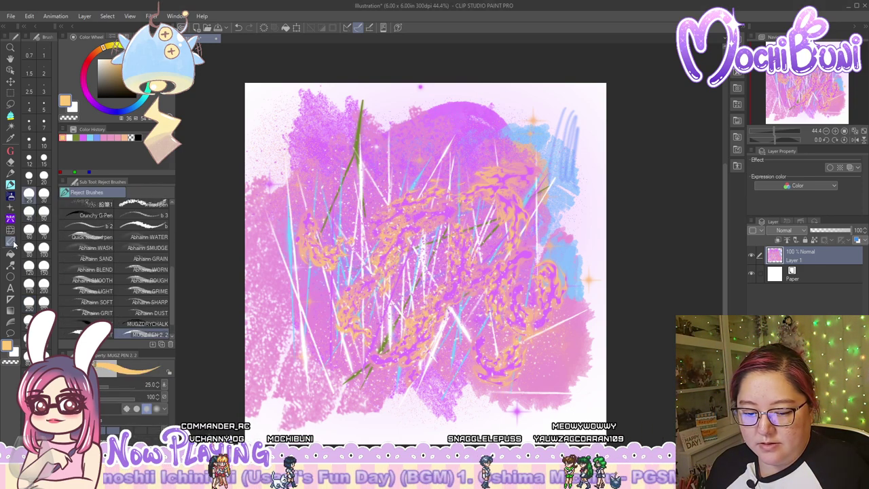
{"action": "left_click", "coordinate": [152, 344]}
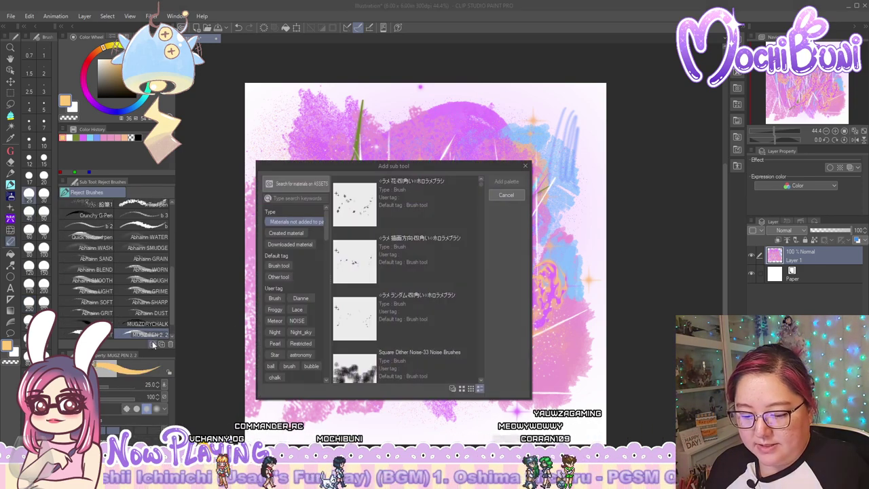
{"action": "scroll", "coordinate": [440, 231], "scroll_direction": "down", "scroll_amount": 3}
{"action": "left_click", "coordinate": [440, 215]}
{"action": "scroll", "coordinate": [442, 272], "scroll_direction": "down", "scroll_amount": 1}
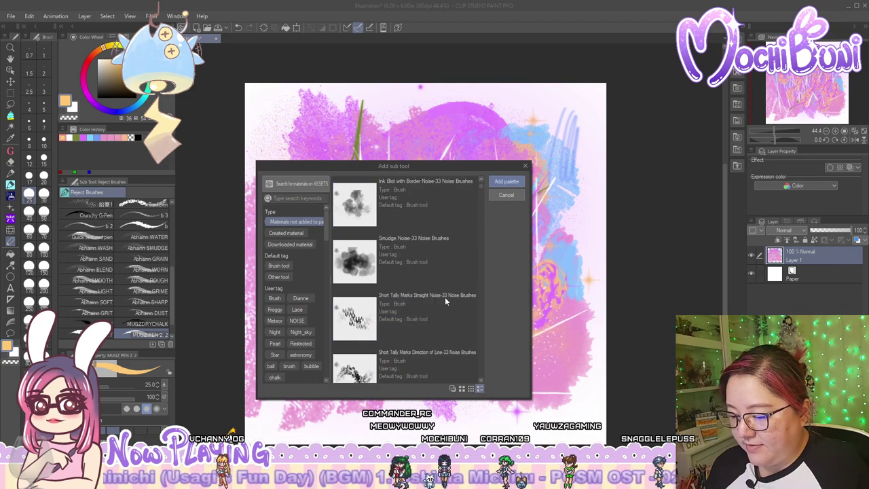
Look through the materials not yet added, from the 33 Noise Brushes to the うるっと瞳ハイライト brushes, for the end of the unwanted range
{"action": "scroll", "coordinate": [444, 297], "scroll_direction": "down", "scroll_amount": 10}
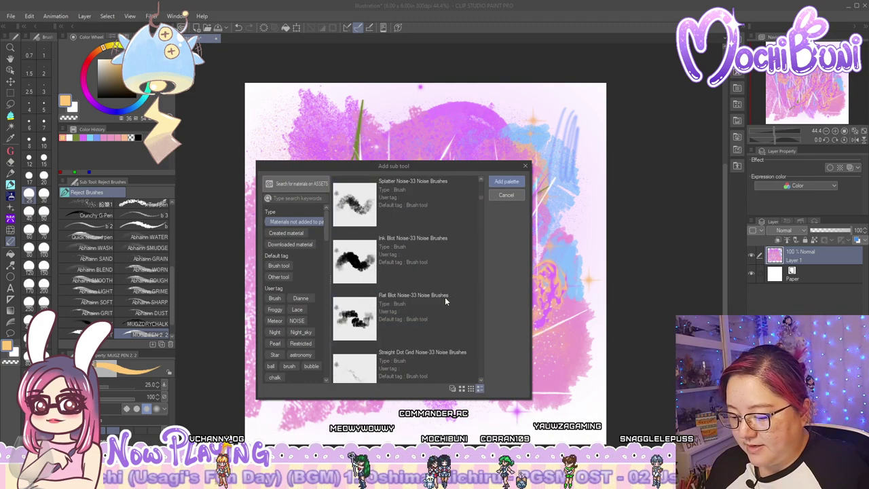
{"action": "scroll", "coordinate": [445, 296], "scroll_direction": "down", "scroll_amount": 3}
{"action": "left_click", "coordinate": [447, 296]}
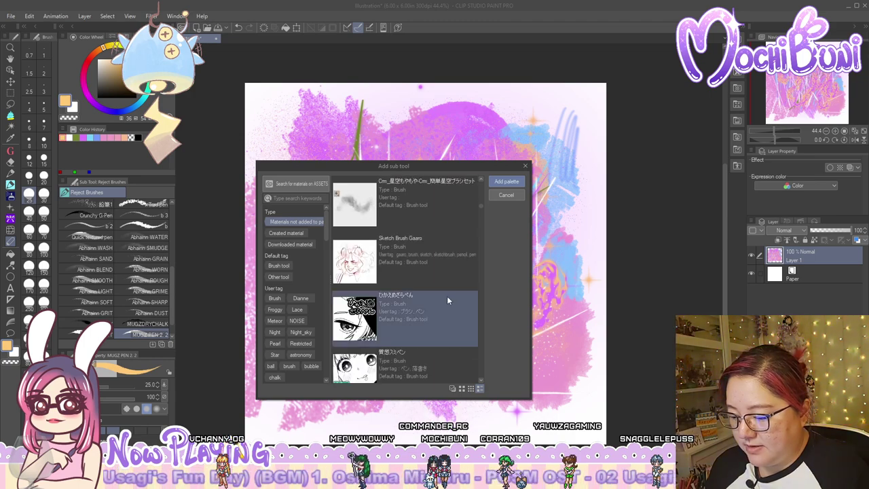
{"action": "scroll", "coordinate": [446, 297], "scroll_direction": "down", "scroll_amount": 6}
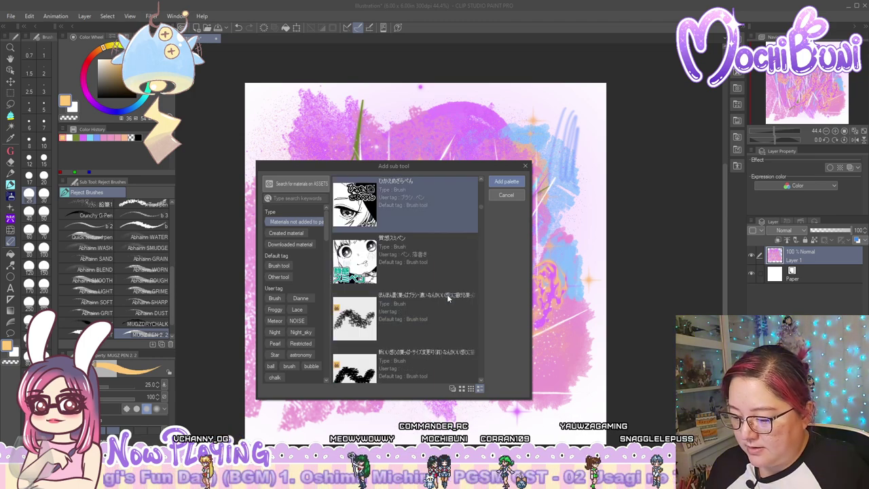
{"action": "scroll", "coordinate": [447, 294], "scroll_direction": "down", "scroll_amount": 8}
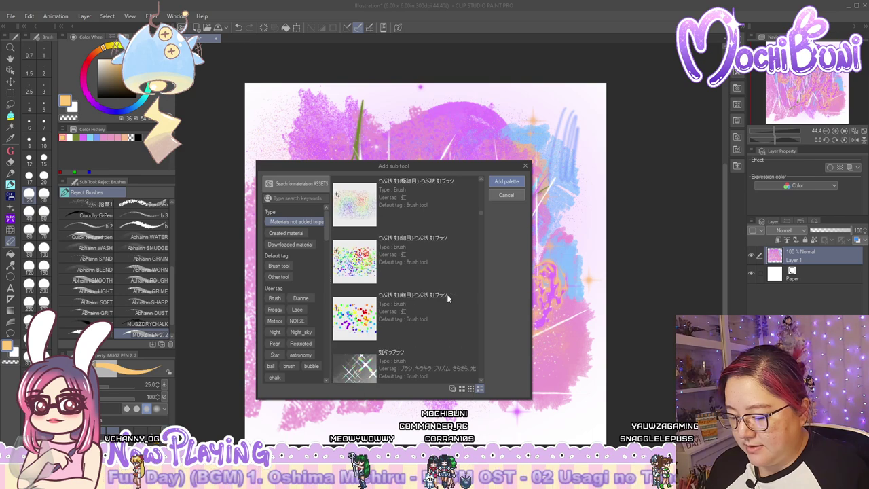
{"action": "scroll", "coordinate": [447, 294], "scroll_direction": "down", "scroll_amount": 6}
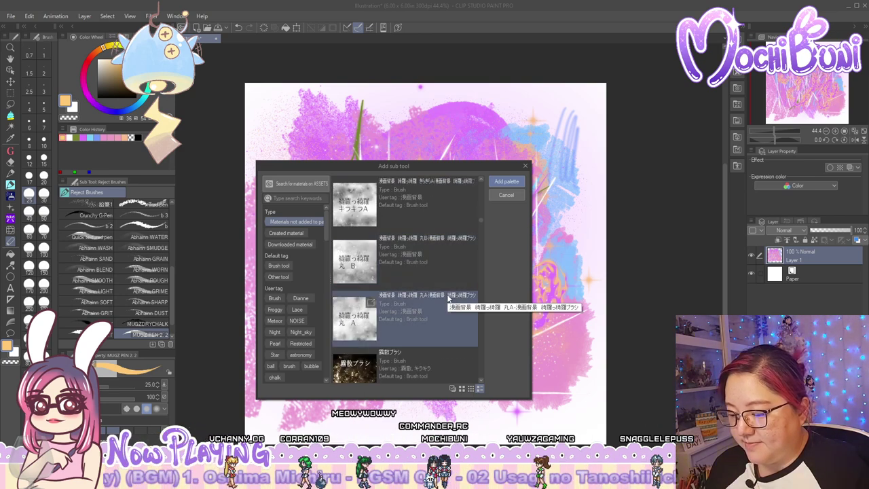
{"action": "scroll", "coordinate": [447, 294], "scroll_direction": "down", "scroll_amount": 8}
{"action": "scroll", "coordinate": [446, 294], "scroll_direction": "down", "scroll_amount": 5}
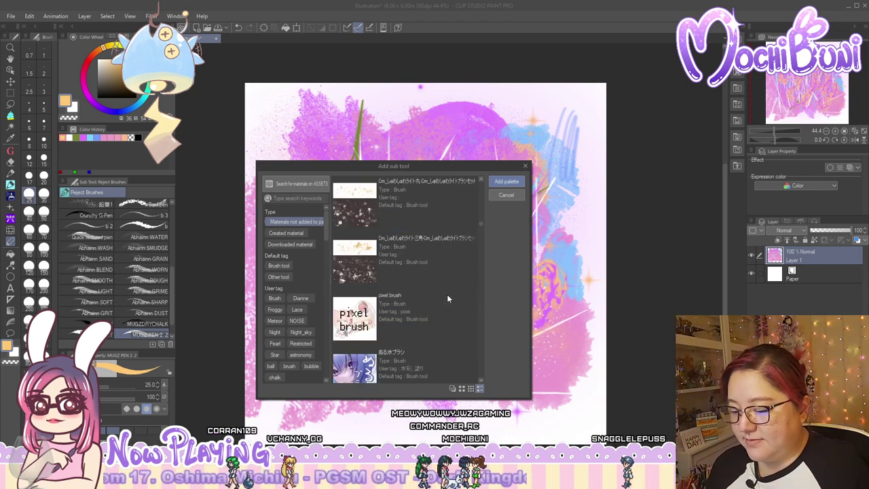
{"action": "scroll", "coordinate": [447, 294], "scroll_direction": "up", "scroll_amount": 1}
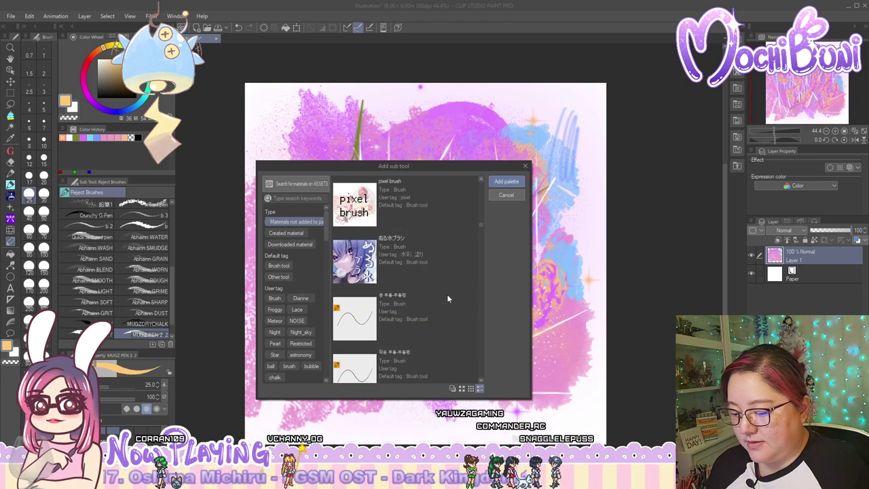
{"action": "scroll", "coordinate": [447, 297], "scroll_direction": "down", "scroll_amount": 5}
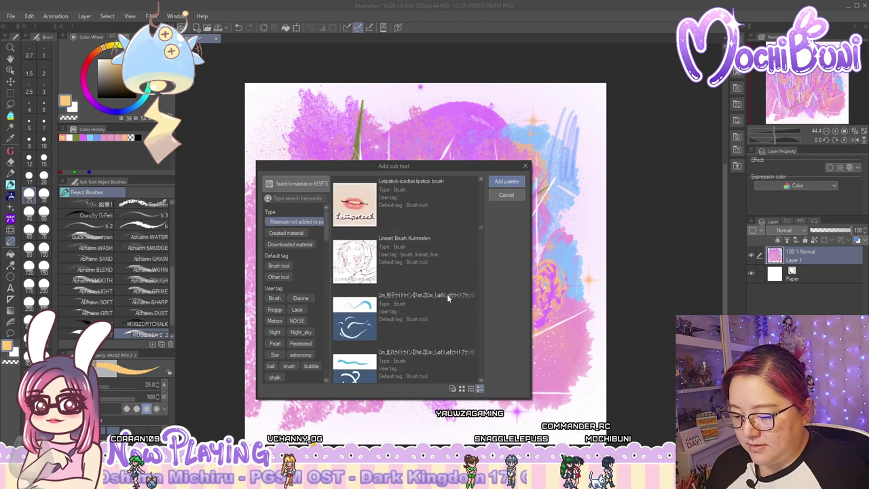
{"action": "scroll", "coordinate": [446, 294], "scroll_direction": "down", "scroll_amount": 6}
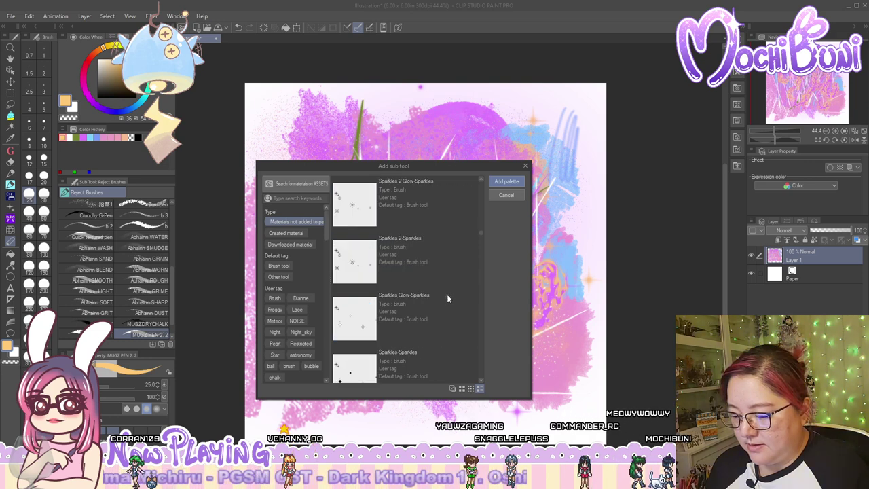
{"action": "scroll", "coordinate": [447, 294], "scroll_direction": "down", "scroll_amount": 3}
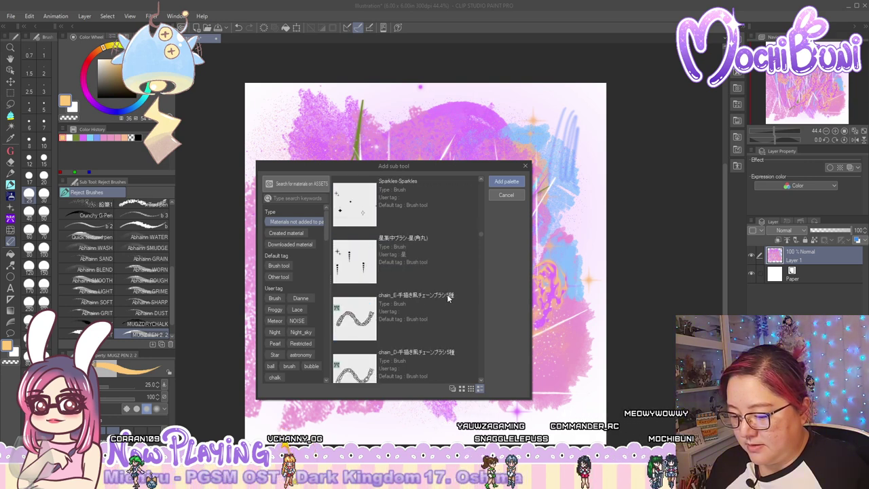
{"action": "scroll", "coordinate": [447, 294], "scroll_direction": "down", "scroll_amount": 4}
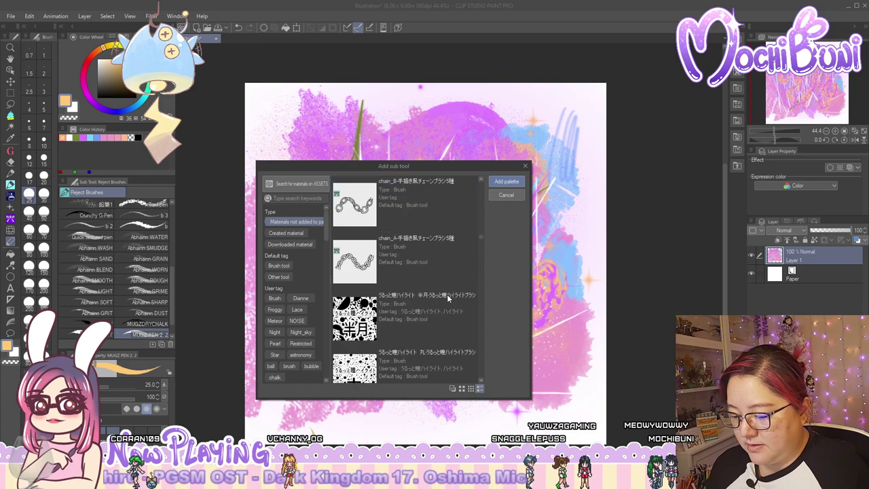
{"action": "scroll", "coordinate": [447, 294], "scroll_direction": "down", "scroll_amount": 4}
{"action": "scroll", "coordinate": [447, 294], "scroll_direction": "down", "scroll_amount": 4}
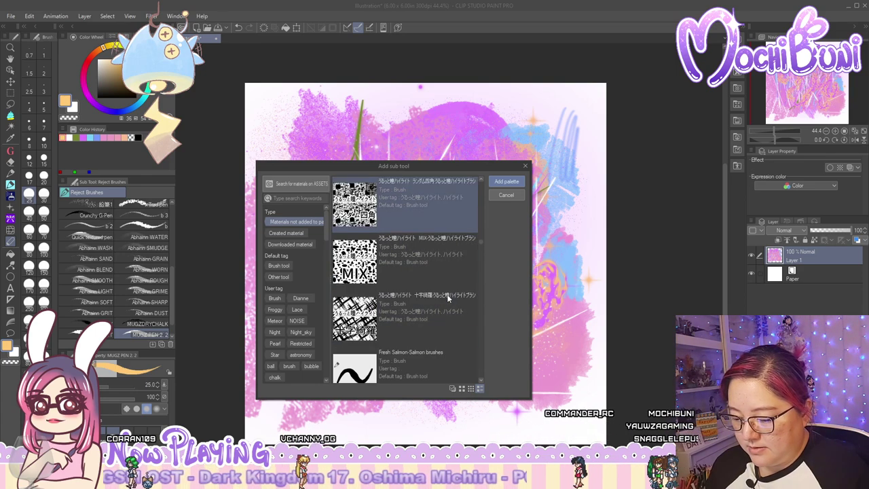
Check the salmon, dual prism, crystal light and watercolour brushes beyond the うるっと瞳ハイライト set, and return to its 十字綺羅 brush
{"action": "left_click", "coordinate": [446, 294]}
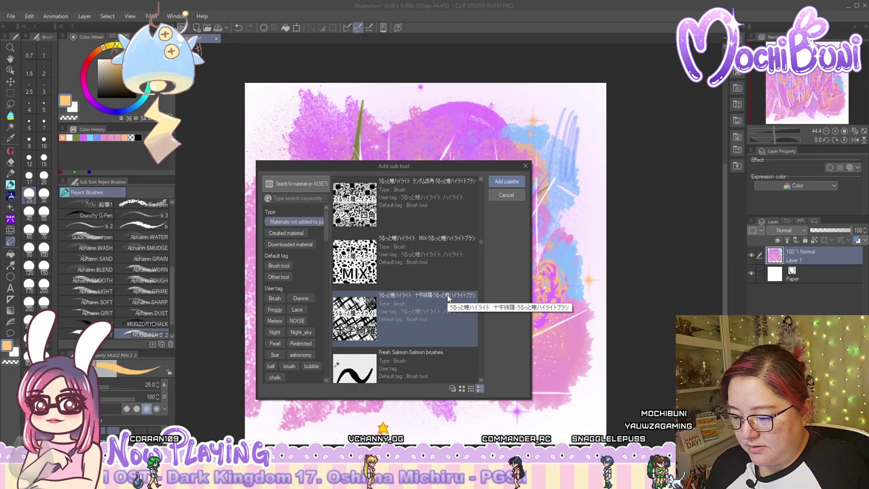
{"action": "scroll", "coordinate": [447, 294], "scroll_direction": "up", "scroll_amount": 1}
{"action": "scroll", "coordinate": [447, 294], "scroll_direction": "down", "scroll_amount": 3}
{"action": "left_click", "coordinate": [447, 294]}
{"action": "left_click", "coordinate": [455, 283]}
{"action": "scroll", "coordinate": [455, 284], "scroll_direction": "down", "scroll_amount": 1}
{"action": "scroll", "coordinate": [455, 284], "scroll_direction": "down", "scroll_amount": 3}
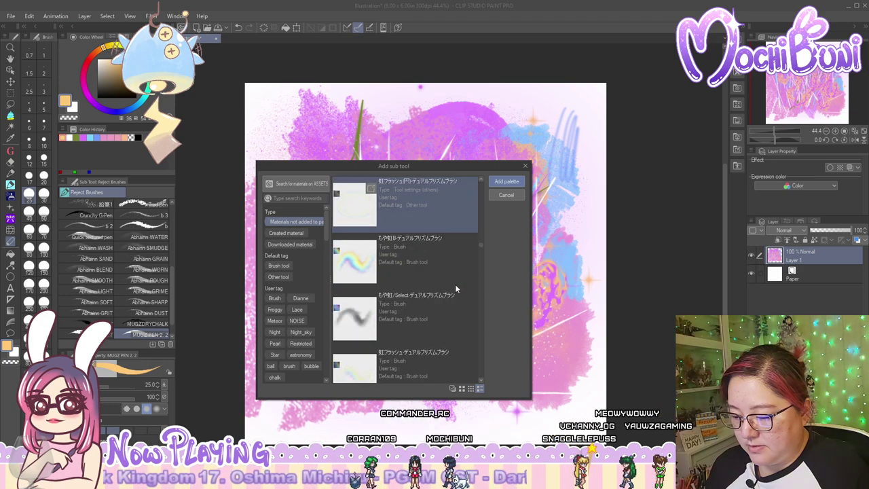
{"action": "scroll", "coordinate": [455, 285], "scroll_direction": "down", "scroll_amount": 3}
{"action": "scroll", "coordinate": [455, 284], "scroll_direction": "down", "scroll_amount": 4}
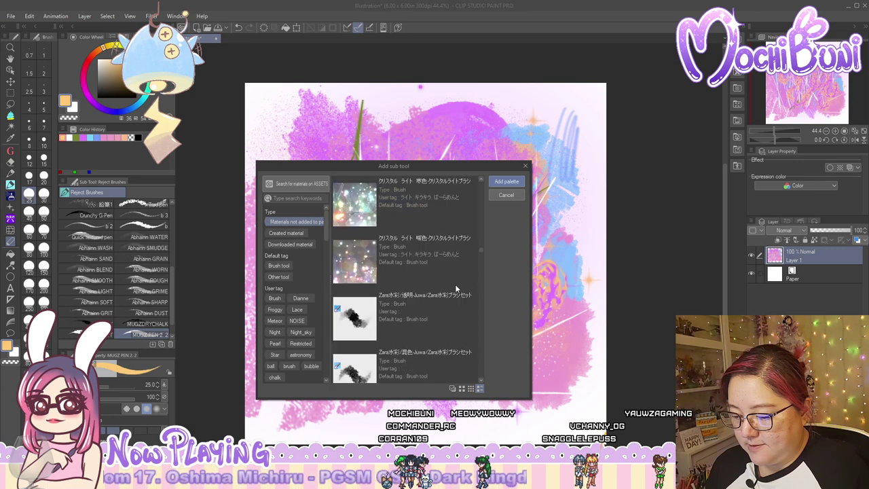
{"action": "scroll", "coordinate": [454, 284], "scroll_direction": "down", "scroll_amount": 4}
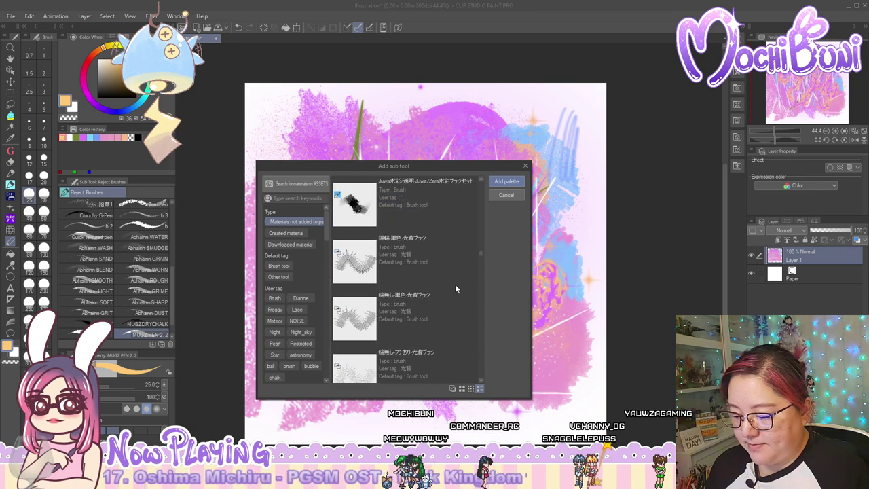
{"action": "scroll", "coordinate": [455, 289], "scroll_direction": "up", "scroll_amount": 1}
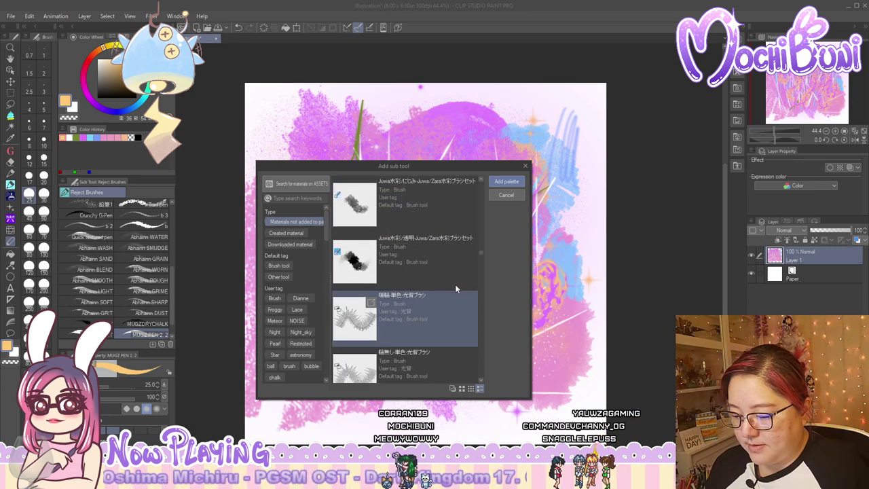
{"action": "scroll", "coordinate": [455, 289], "scroll_direction": "up", "scroll_amount": 5}
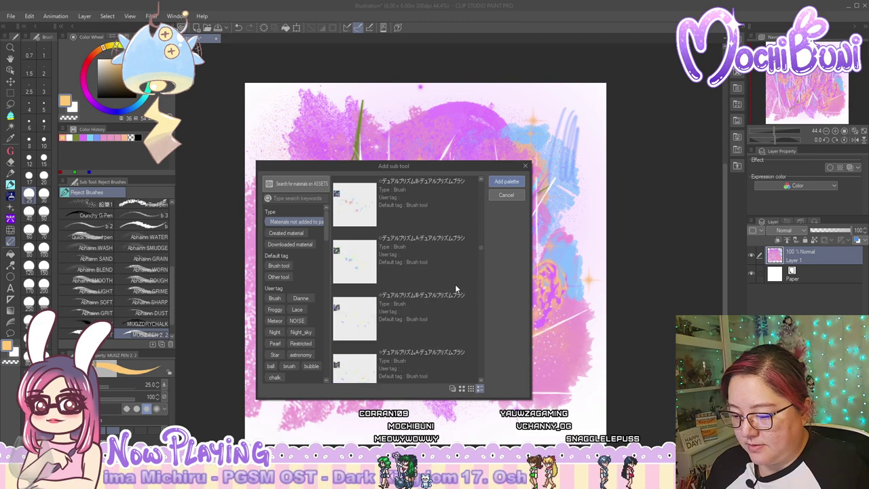
{"action": "scroll", "coordinate": [455, 287], "scroll_direction": "up", "scroll_amount": 3}
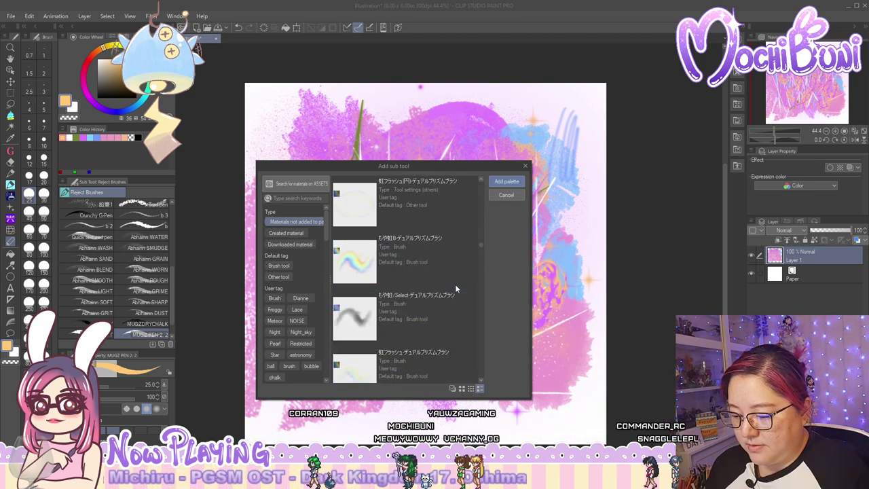
{"action": "scroll", "coordinate": [455, 289], "scroll_direction": "up", "scroll_amount": 5}
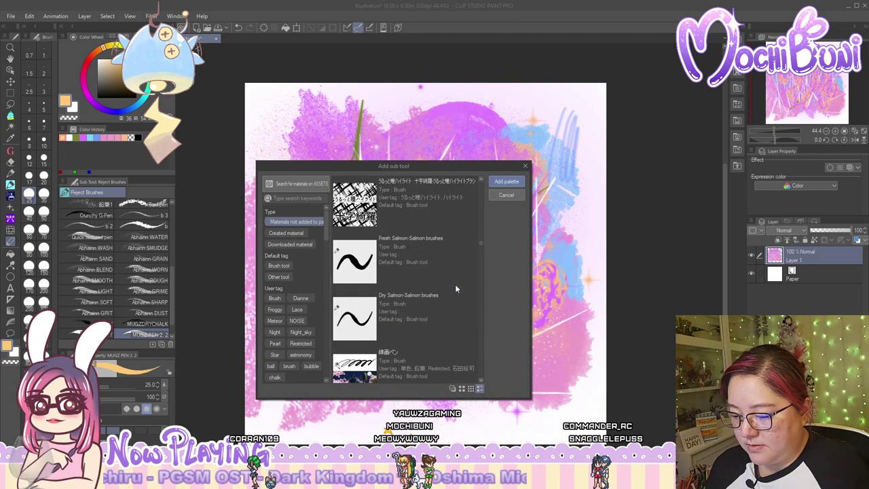
{"action": "scroll", "coordinate": [455, 288], "scroll_direction": "up", "scroll_amount": 3}
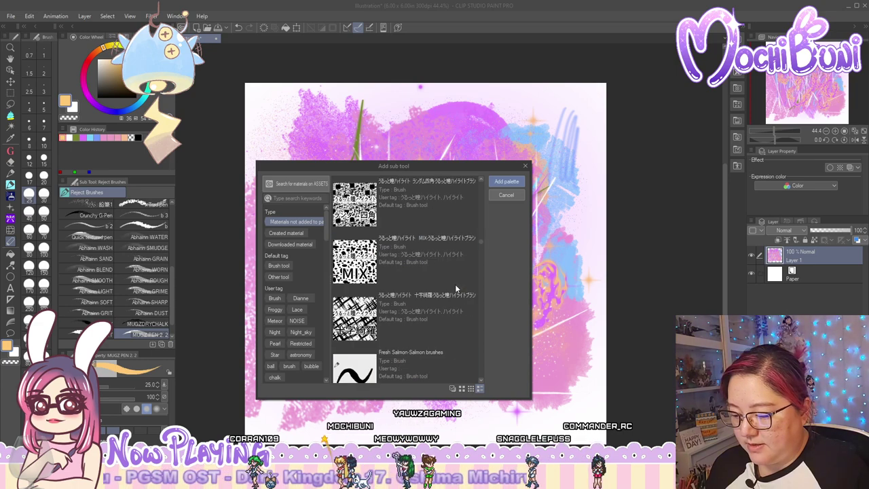
Extend the selection through うるっと瞳ハイライト 十字綺羅 and add the whole range, including the sparkle and chain brushes, to Reject Brushes
{"action": "left_click", "coordinate": [455, 312], "text": "shift"}
{"action": "scroll", "coordinate": [455, 311], "scroll_direction": "up", "scroll_amount": 4}
{"action": "scroll", "coordinate": [455, 312], "scroll_direction": "up", "scroll_amount": 4}
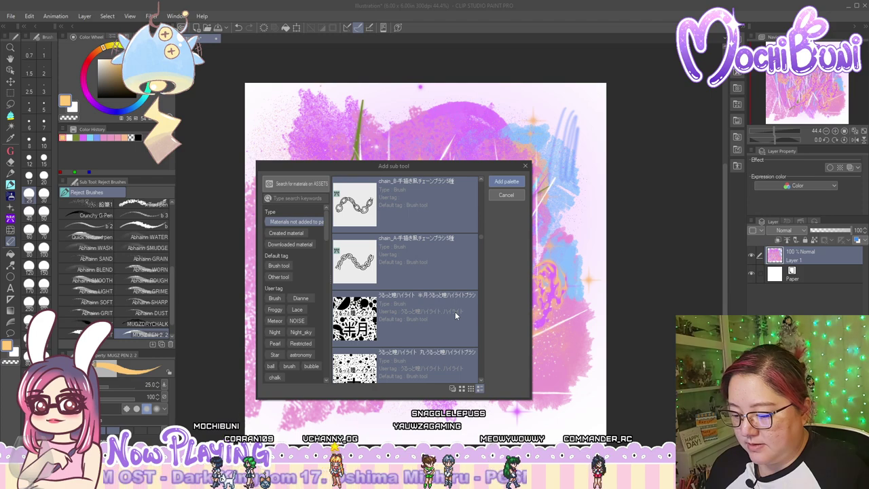
{"action": "scroll", "coordinate": [455, 311], "scroll_direction": "up", "scroll_amount": 5}
{"action": "scroll", "coordinate": [455, 312], "scroll_direction": "up", "scroll_amount": 2}
{"action": "left_click", "coordinate": [509, 182]}
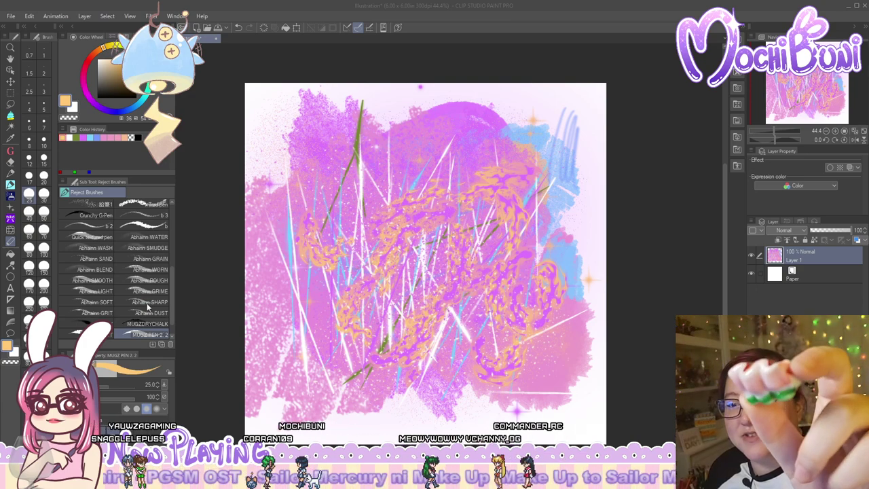
{"action": "scroll", "coordinate": [147, 302], "scroll_direction": "down", "scroll_amount": 5}
{"action": "left_click", "coordinate": [146, 303]}
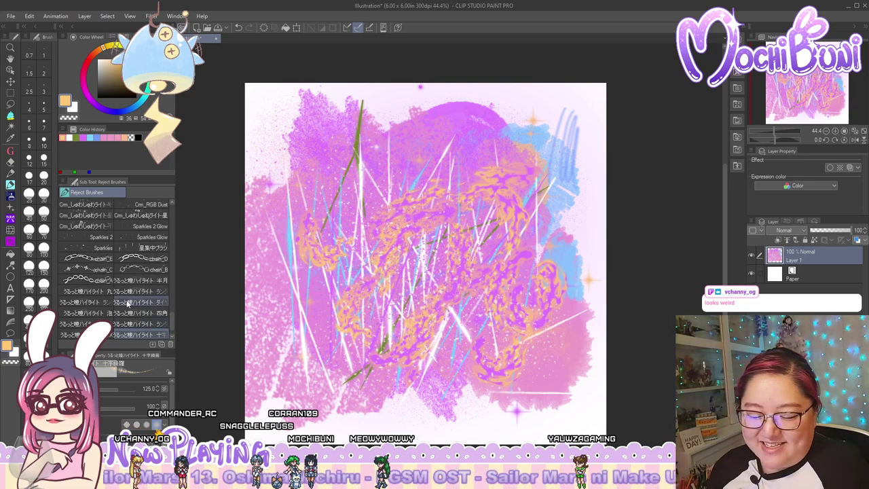
Look through the materials not yet added for the Lines group, down to the ring-shaped halo tools, and return to the list's beginning
{"action": "left_click", "coordinate": [9, 152]}
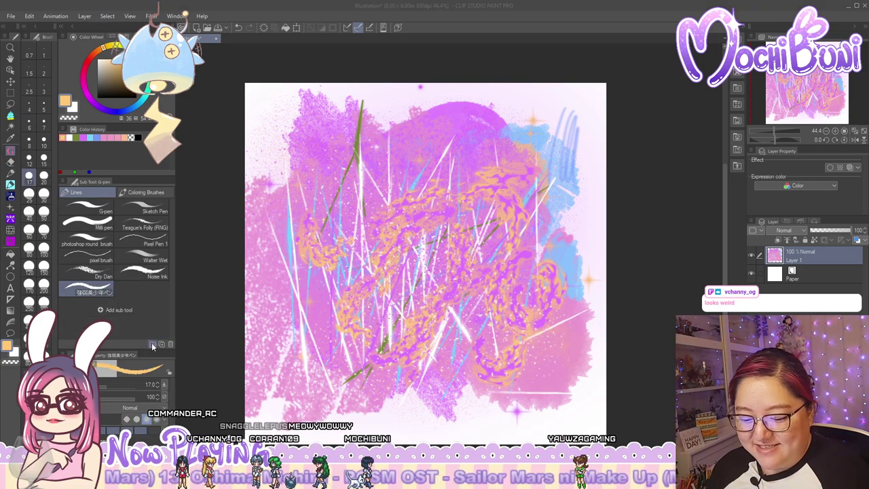
{"action": "left_click", "coordinate": [150, 343]}
{"action": "scroll", "coordinate": [455, 307], "scroll_direction": "down", "scroll_amount": 5}
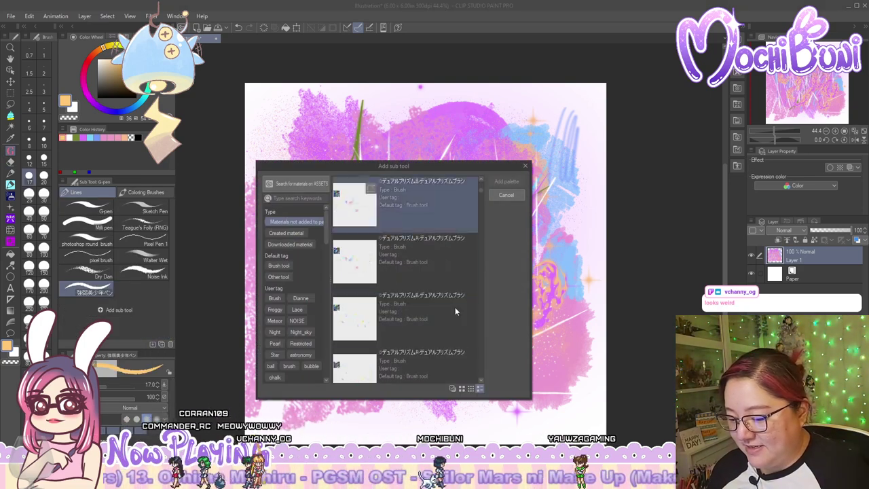
{"action": "scroll", "coordinate": [455, 311], "scroll_direction": "down", "scroll_amount": 10}
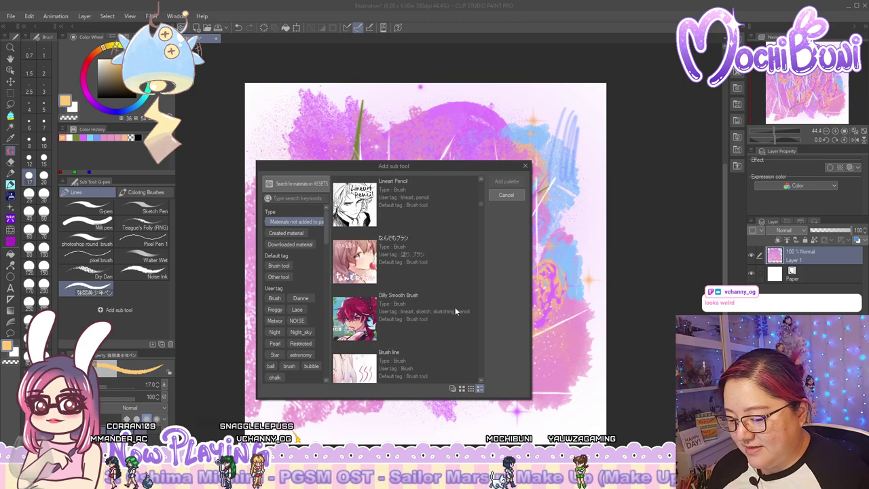
{"action": "scroll", "coordinate": [455, 307], "scroll_direction": "down", "scroll_amount": 10}
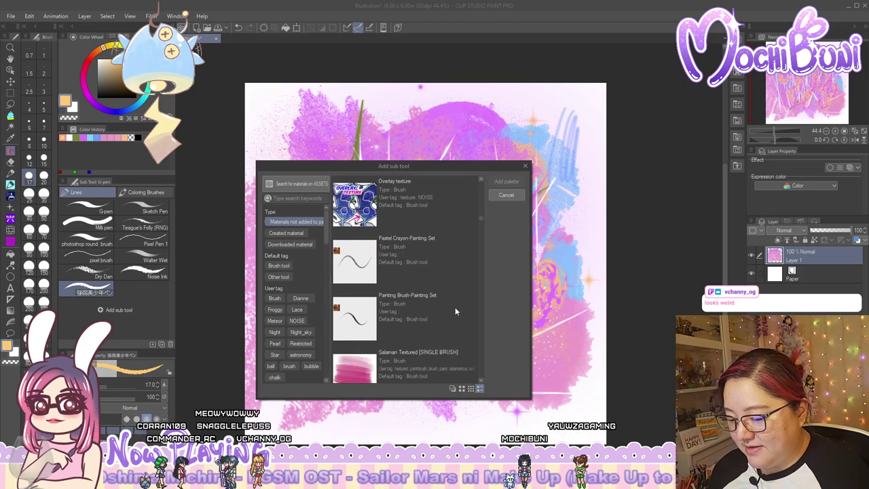
{"action": "scroll", "coordinate": [455, 311], "scroll_direction": "down", "scroll_amount": 10}
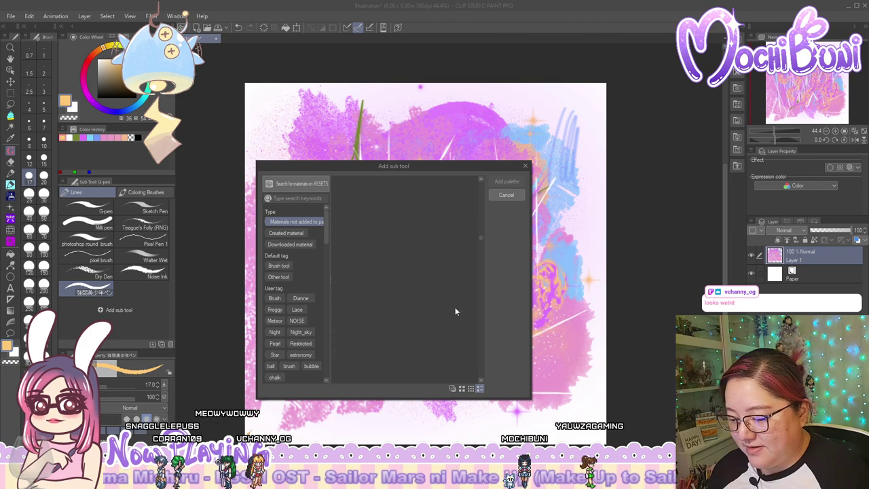
{"action": "scroll", "coordinate": [455, 311], "scroll_direction": "down", "scroll_amount": 10}
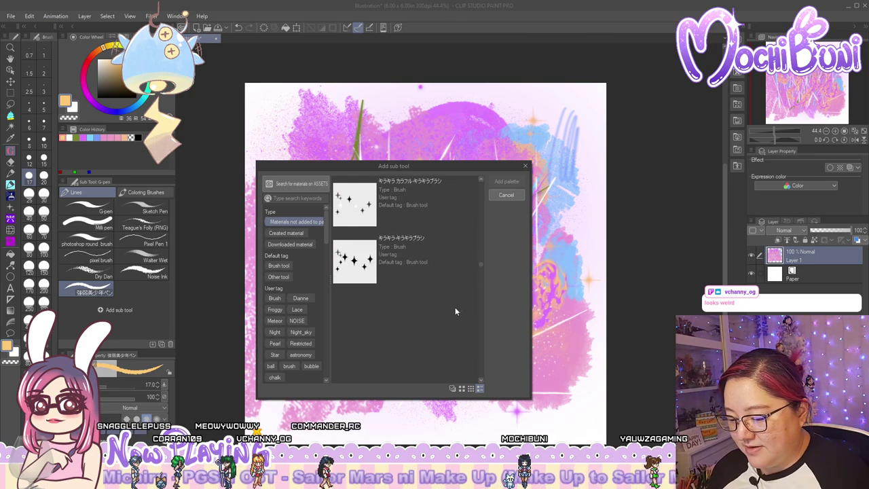
{"action": "scroll", "coordinate": [456, 307], "scroll_direction": "down", "scroll_amount": 8}
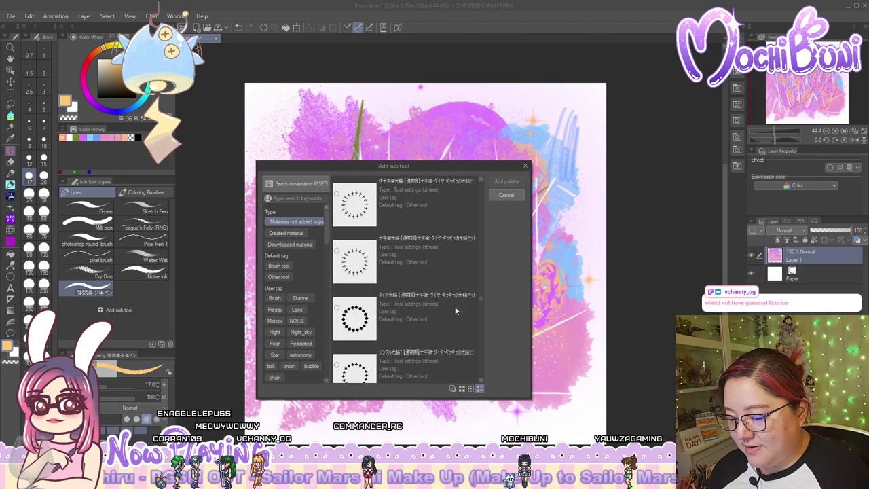
{"action": "mouse_move", "coordinate": [480, 304]}
{"action": "left_mouse_down"}
{"action": "mouse_move", "coordinate": [482, 377]}
{"action": "mouse_move", "coordinate": [491, 180]}
{"action": "left_mouse_up"}
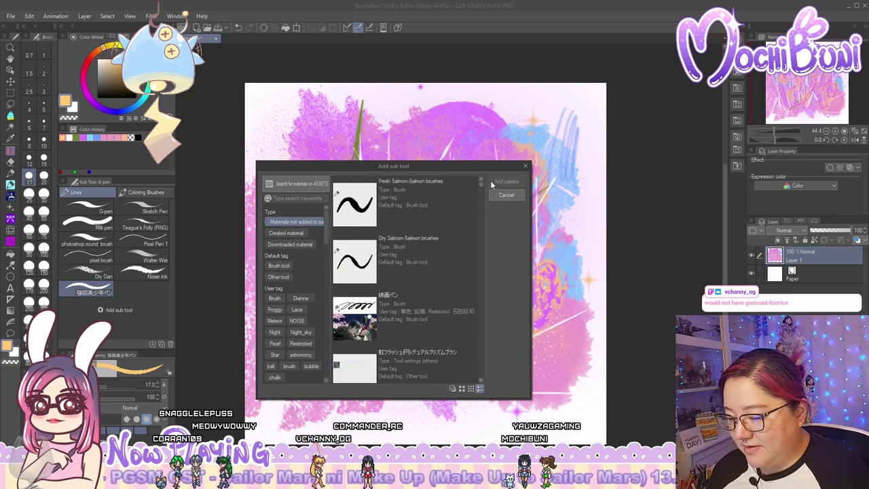
{"action": "left_click", "coordinate": [460, 199]}
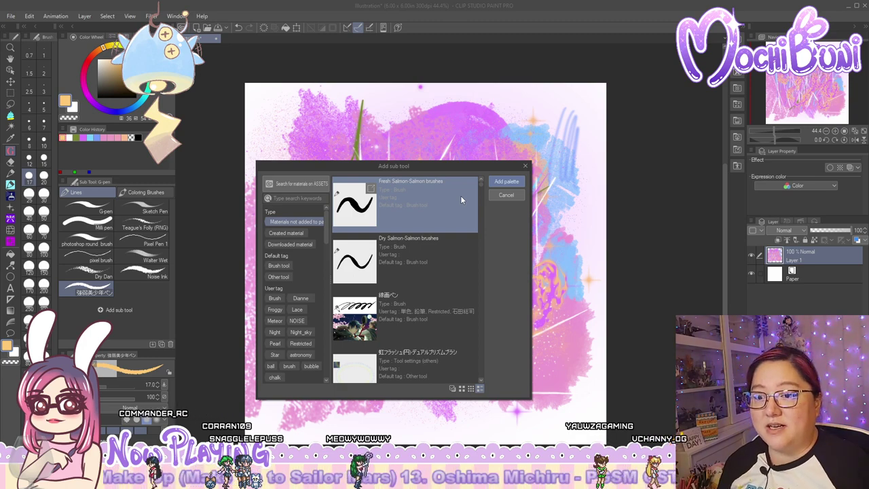
{"action": "scroll", "coordinate": [451, 222], "scroll_direction": "down", "scroll_amount": 5}
{"action": "scroll", "coordinate": [451, 222], "scroll_direction": "up", "scroll_amount": 5}
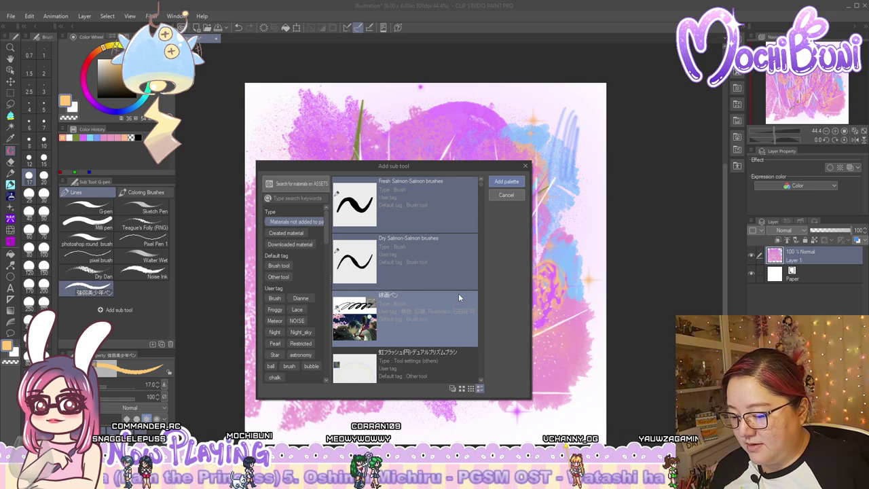
{"action": "left_click", "coordinate": [433, 296]}
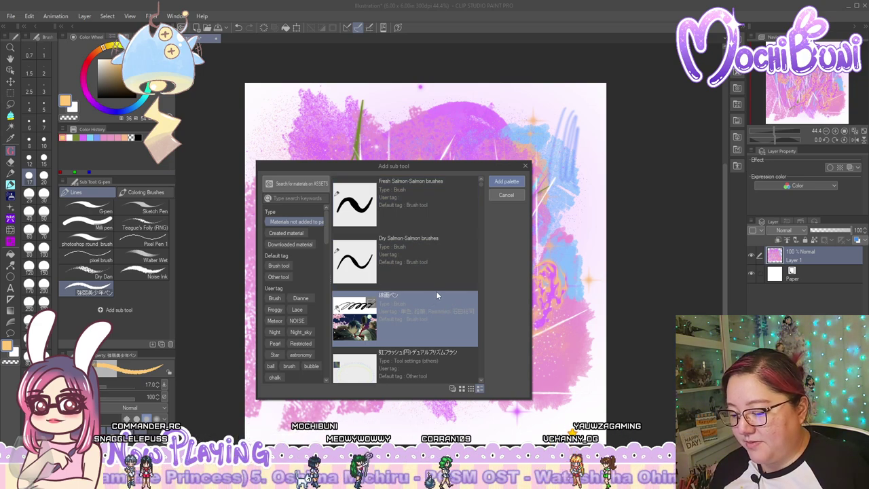
{"action": "left_click", "coordinate": [507, 195]}
Add the Fresh Salmon, Dry Salmon and 線画ペン brushes to the Reject Brushes group
{"action": "left_click", "coordinate": [12, 333]}
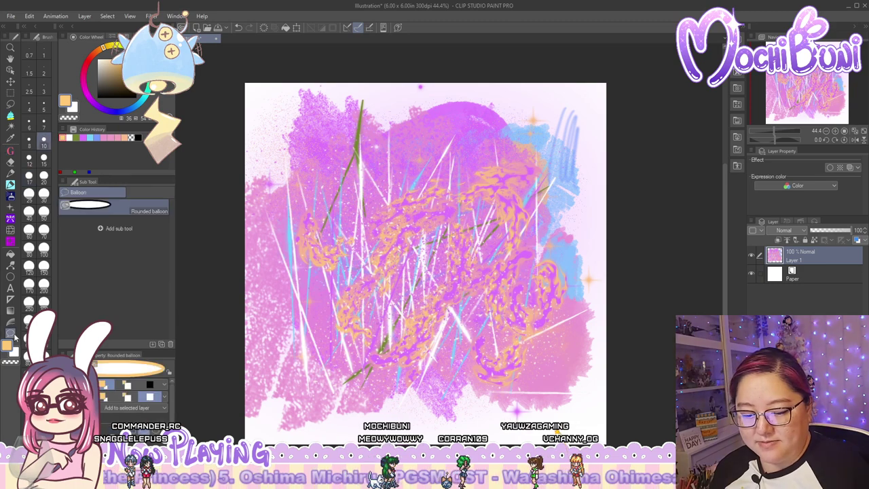
{"action": "left_click", "coordinate": [11, 241]}
{"action": "left_click", "coordinate": [150, 343]}
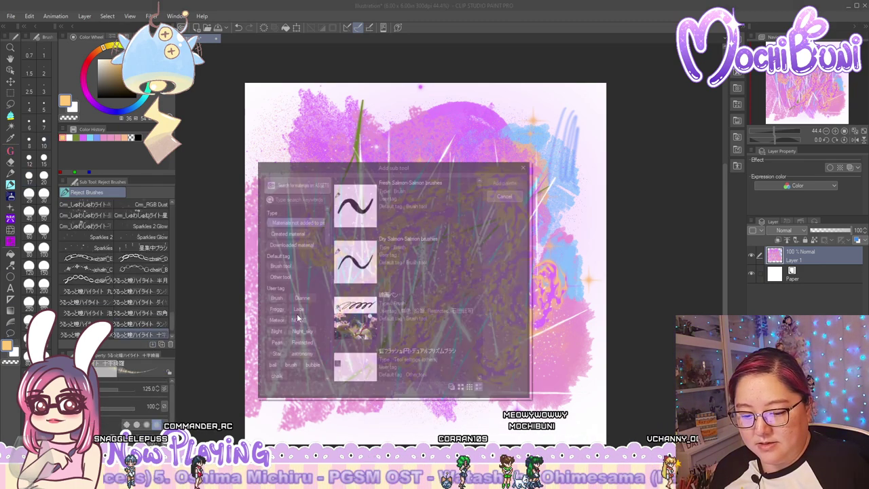
{"action": "left_click", "coordinate": [423, 311]}
{"action": "left_click", "coordinate": [506, 182]}
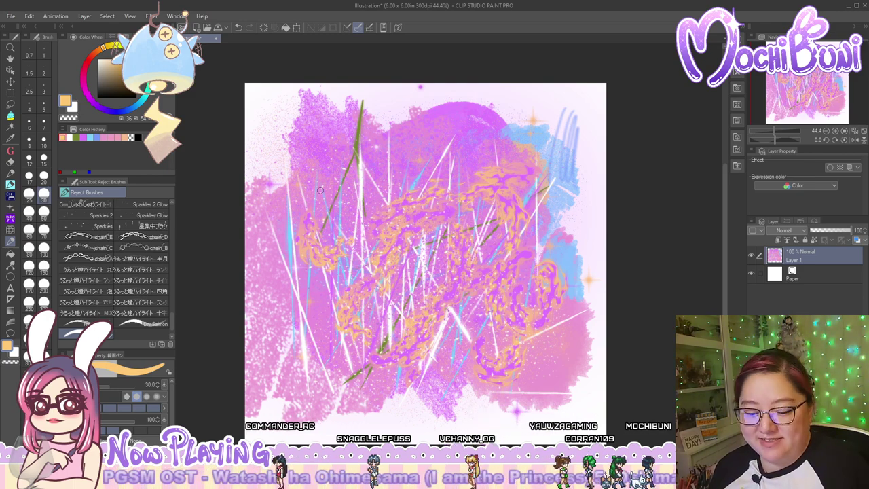
Add all the デュアルプリズムブラシ materials, from the rainbow ones through the last デュアルプリズムA brush, to the Rainbow group
{"action": "left_click", "coordinate": [10, 218]}
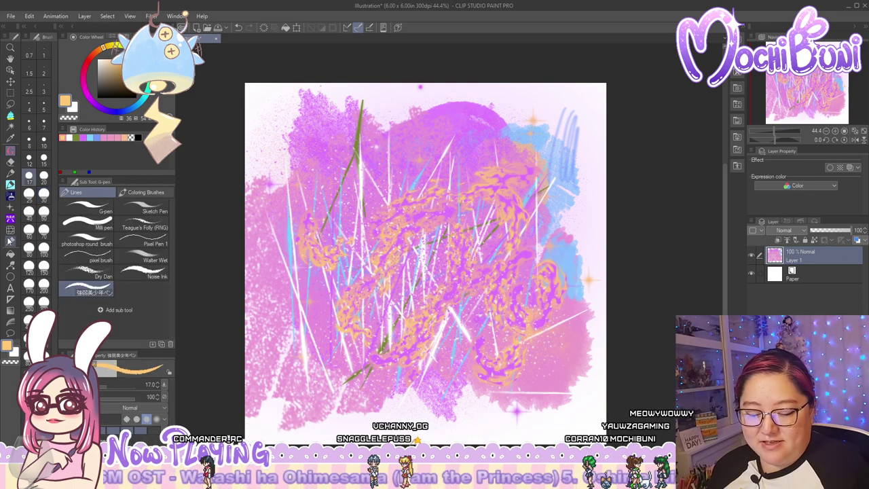
{"action": "left_click", "coordinate": [10, 196]}
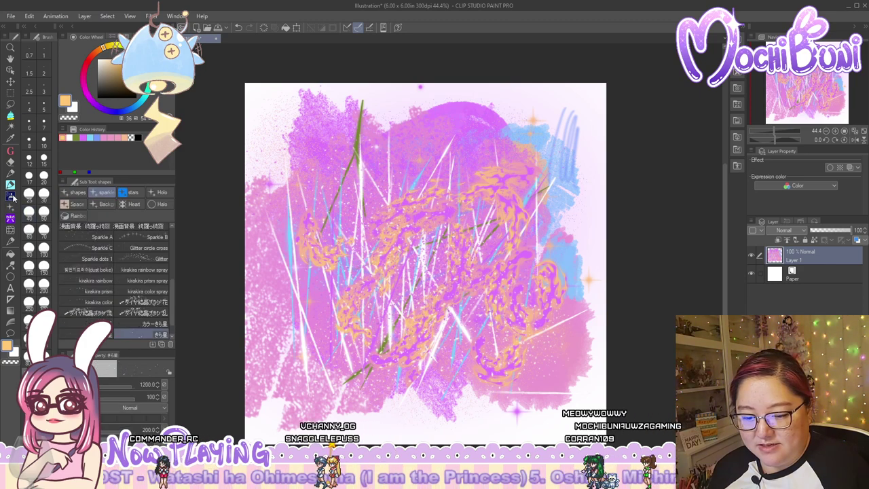
{"action": "left_click", "coordinate": [73, 215]}
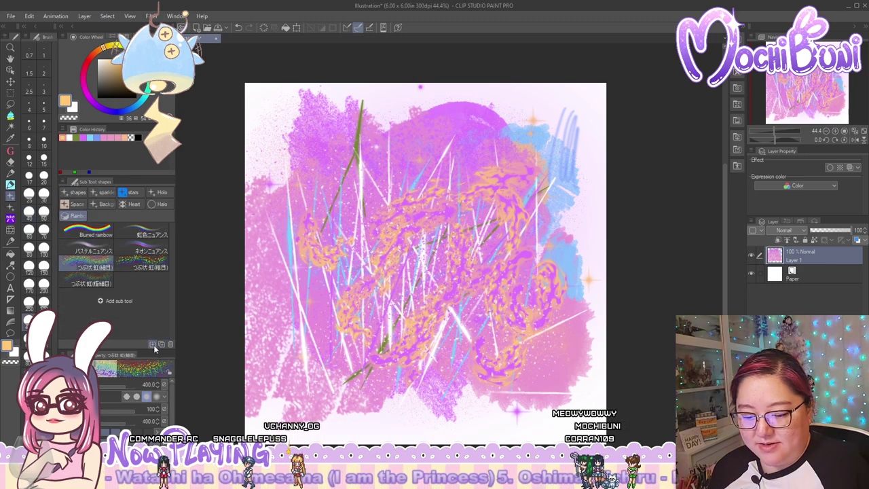
{"action": "left_click", "coordinate": [153, 344]}
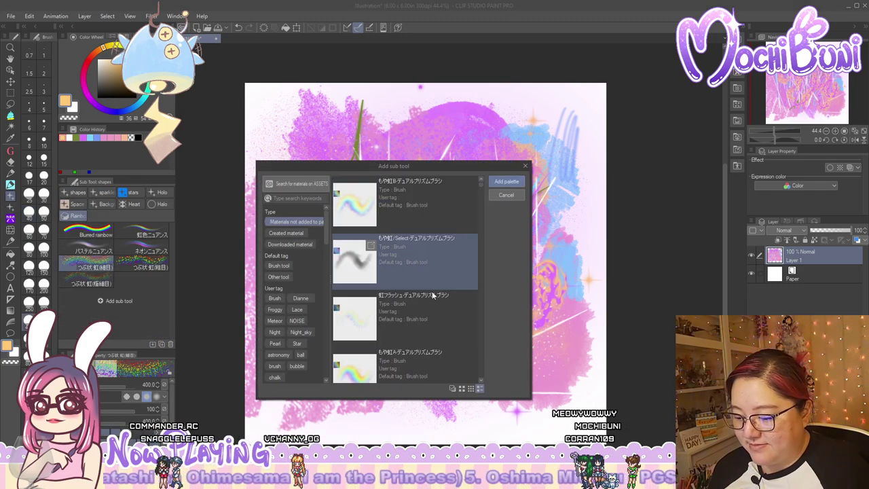
{"action": "scroll", "coordinate": [433, 294], "scroll_direction": "down", "scroll_amount": 5}
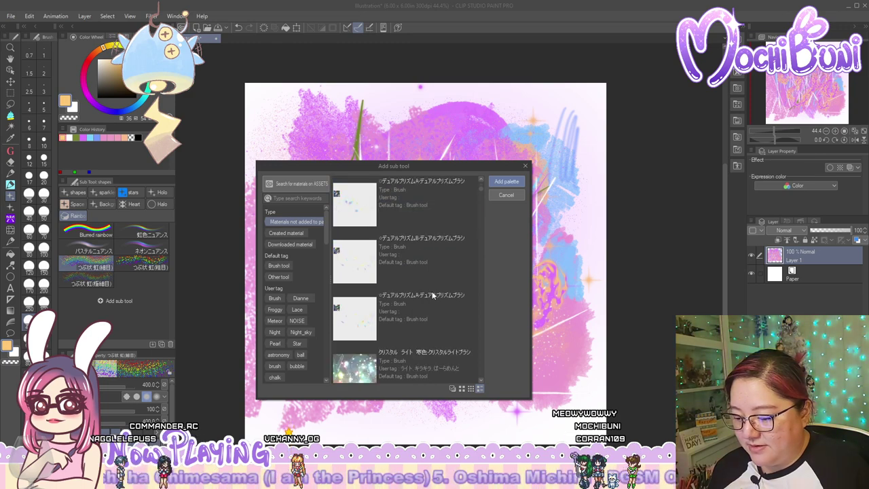
{"action": "scroll", "coordinate": [433, 294], "scroll_direction": "down", "scroll_amount": 1}
{"action": "left_click", "coordinate": [451, 268], "text": "shift"}
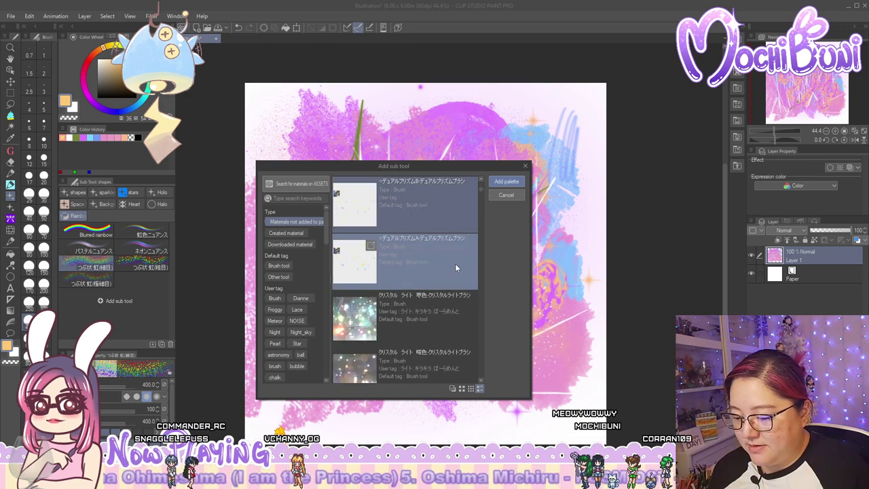
{"action": "left_click", "coordinate": [505, 181]}
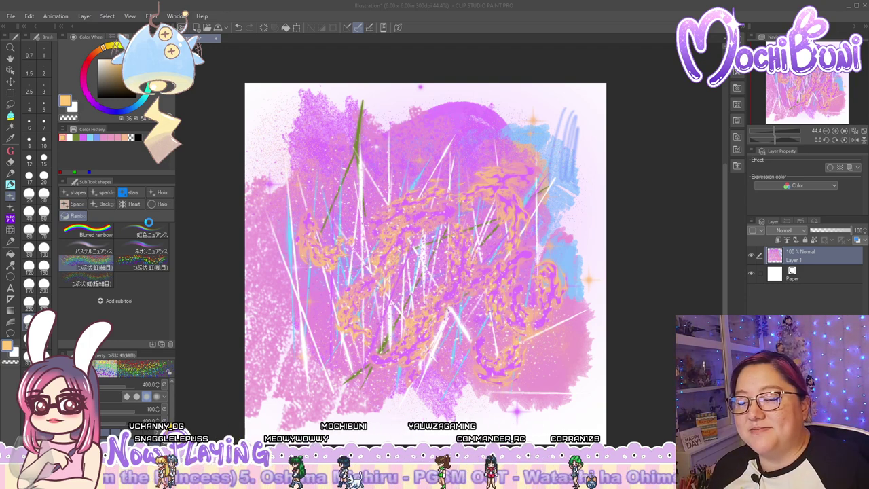
Add the two クリスタル ライト brushes, 寒色 and 暖色, to the shapes group
{"action": "left_click", "coordinate": [79, 192]}
{"action": "left_click", "coordinate": [152, 345]}
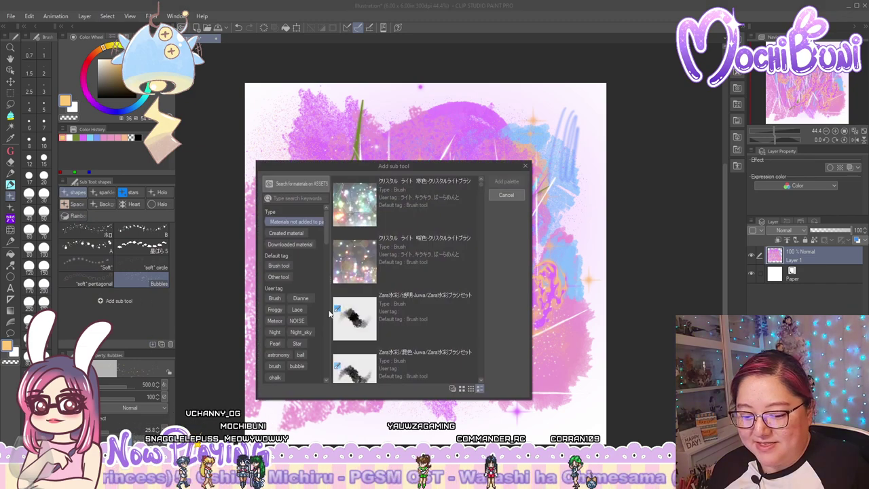
{"action": "left_click", "coordinate": [439, 221]}
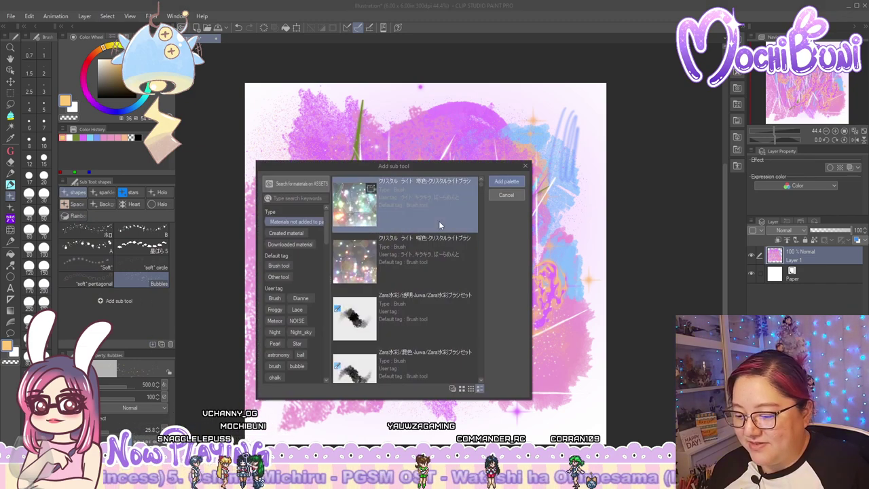
{"action": "left_click", "coordinate": [506, 182]}
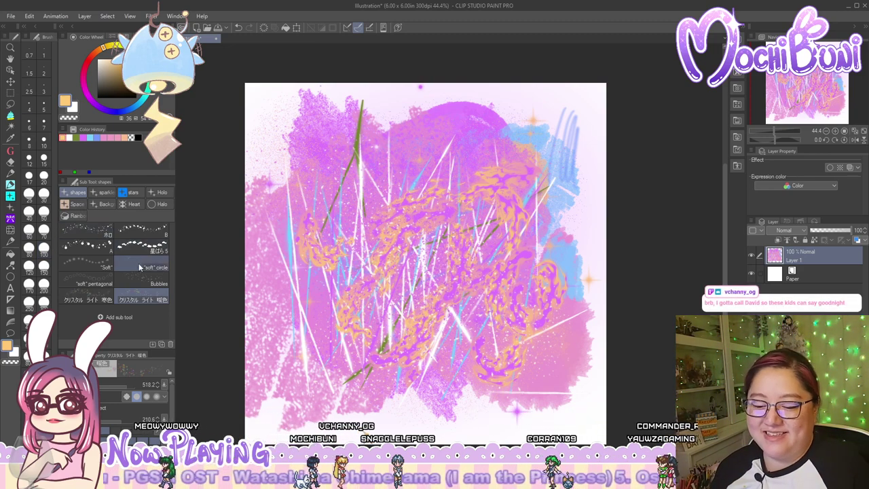
Add the whole 光背ブラシ set, from the first 単色 brush through 中輪-フチあり, to the Halo group
{"action": "left_click", "coordinate": [154, 342]}
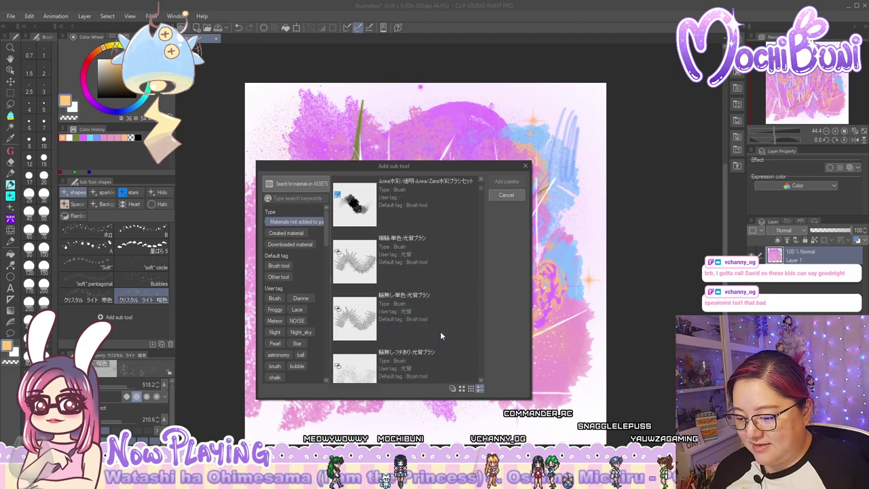
{"action": "left_click", "coordinate": [525, 165]}
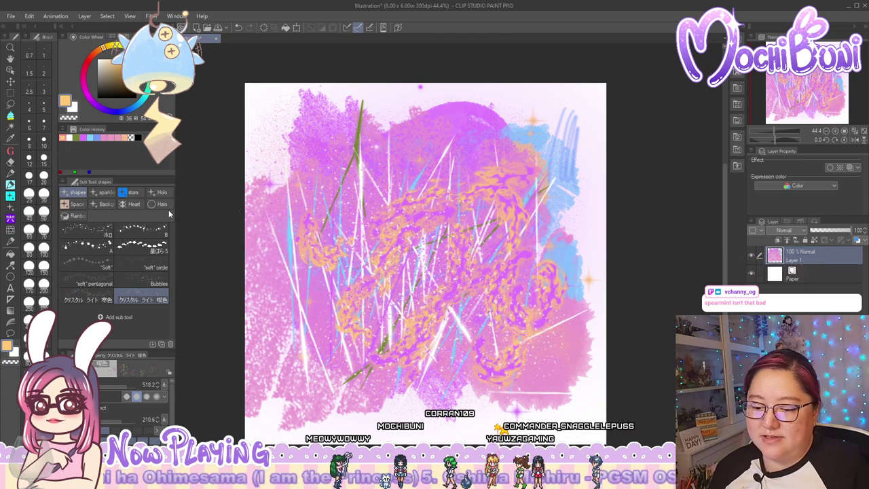
{"action": "left_click", "coordinate": [161, 204]}
{"action": "left_click", "coordinate": [117, 317]}
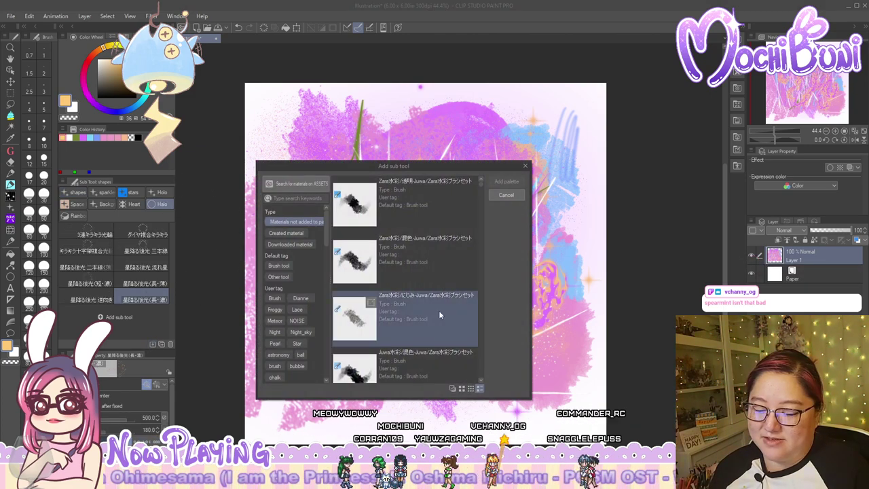
{"action": "scroll", "coordinate": [444, 310], "scroll_direction": "down", "scroll_amount": 5}
{"action": "left_click", "coordinate": [444, 268]}
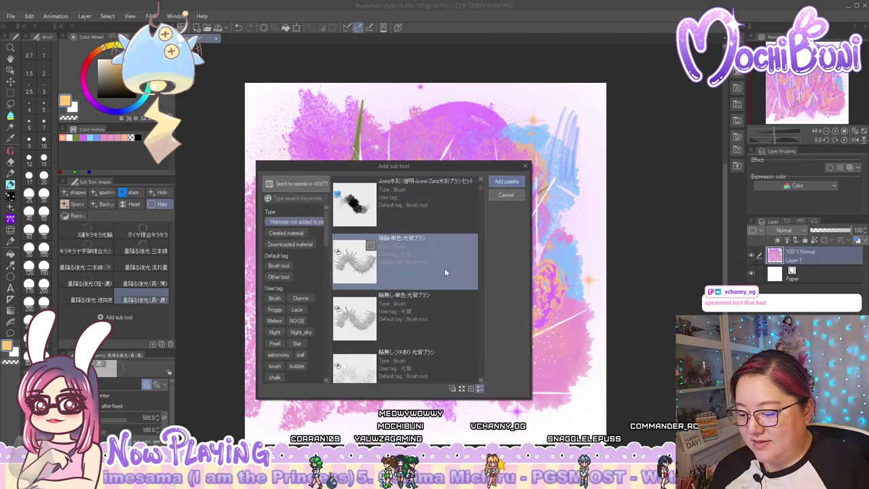
{"action": "scroll", "coordinate": [449, 281], "scroll_direction": "down", "scroll_amount": 5}
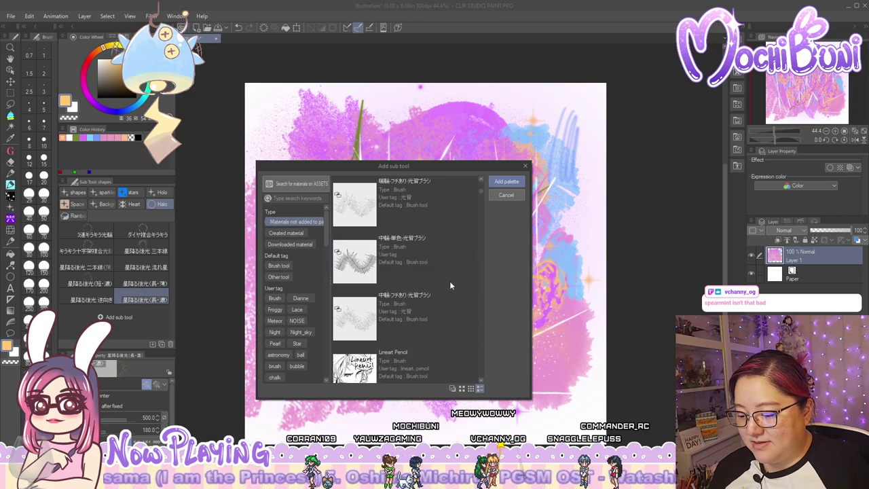
{"action": "left_click", "coordinate": [448, 312]}
{"action": "left_click", "coordinate": [507, 182]}
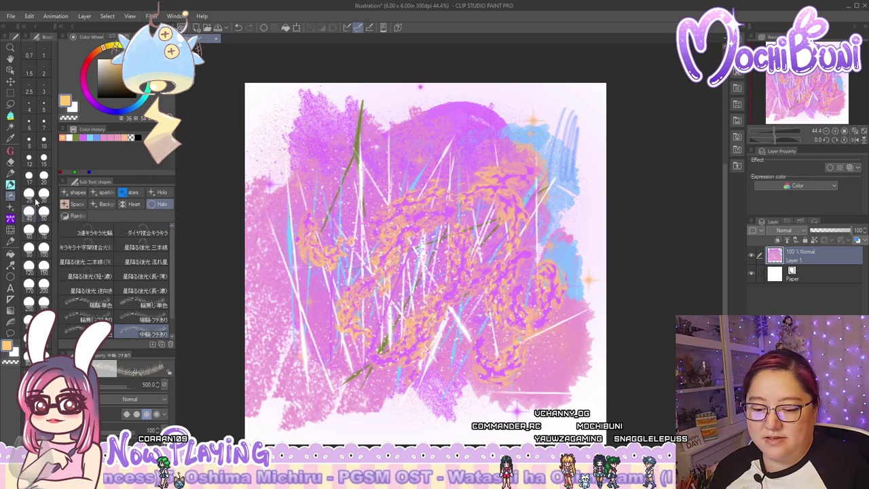
Add the brush materials from Zara水彩/透明 through textured lineart, including the Juwa水彩 and lineart brushes, to the Lines group
{"action": "left_click", "coordinate": [9, 151]}
{"action": "left_click", "coordinate": [152, 344]}
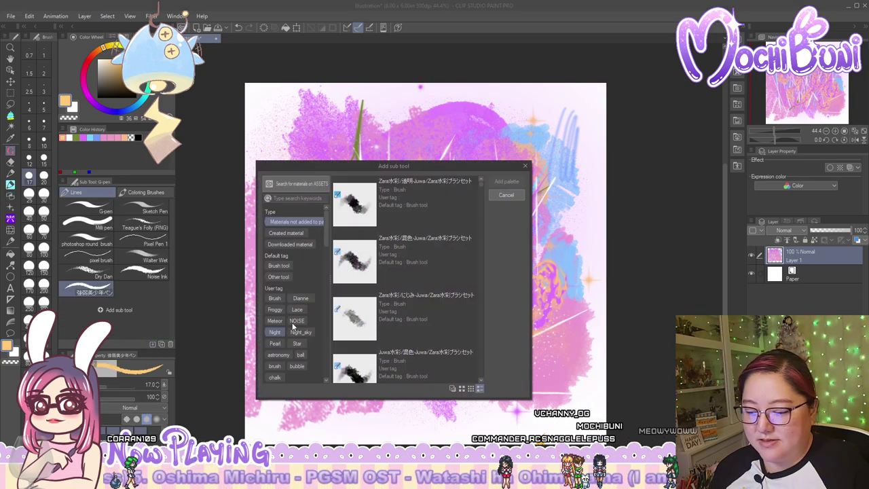
{"action": "scroll", "coordinate": [445, 296], "scroll_direction": "down", "scroll_amount": 2}
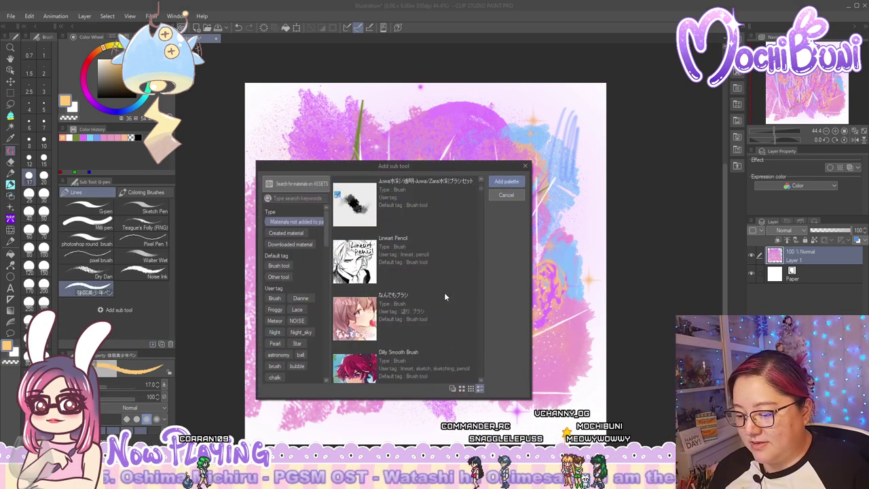
{"action": "scroll", "coordinate": [444, 296], "scroll_direction": "down", "scroll_amount": 2}
{"action": "scroll", "coordinate": [445, 296], "scroll_direction": "down", "scroll_amount": 4}
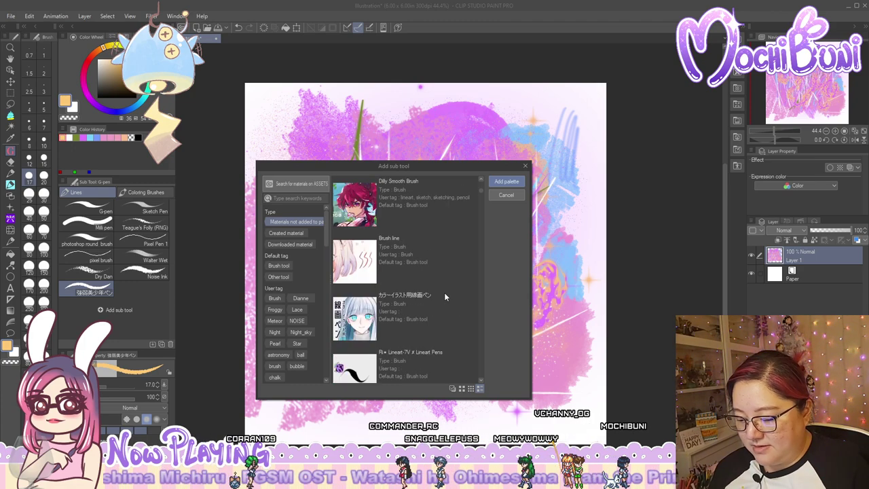
{"action": "scroll", "coordinate": [444, 292], "scroll_direction": "down", "scroll_amount": 1}
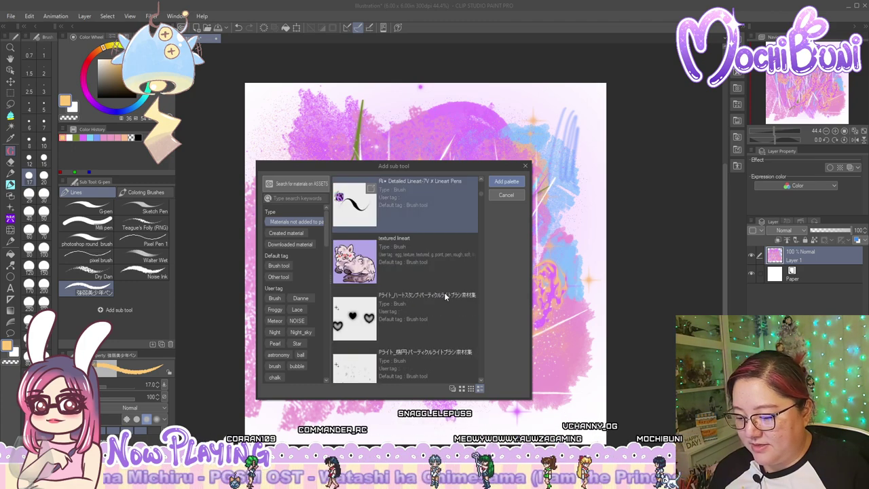
{"action": "scroll", "coordinate": [444, 292], "scroll_direction": "down", "scroll_amount": 1}
{"action": "scroll", "coordinate": [444, 292], "scroll_direction": "up", "scroll_amount": 1}
{"action": "left_click", "coordinate": [452, 261]}
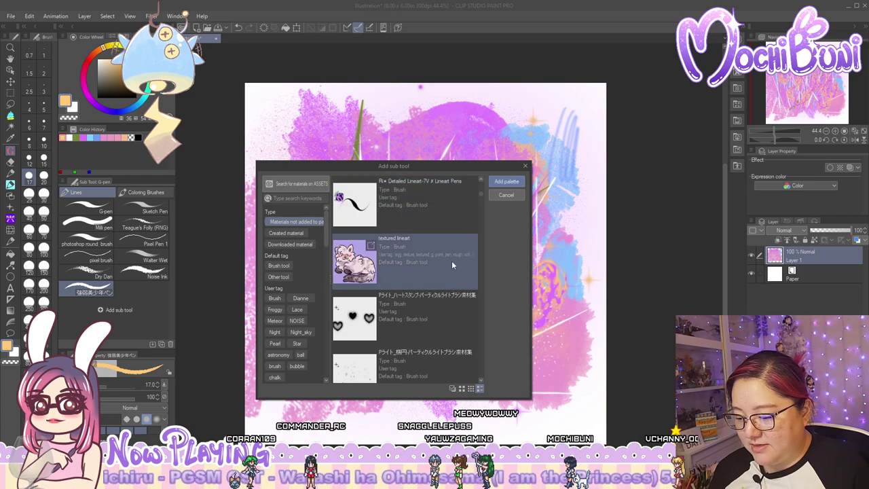
{"action": "left_click", "coordinate": [507, 182]}
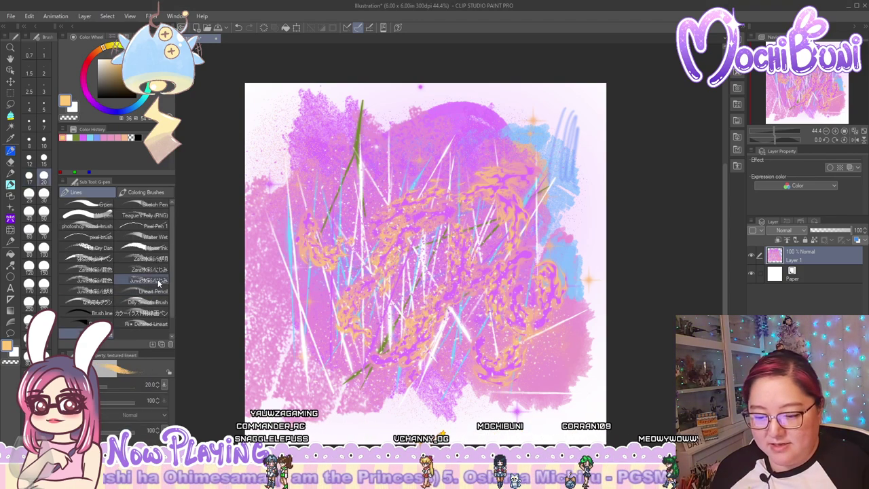
Clear Layer 1 and test the Zara水彩/透明 brush on it with overlapping purple and light blue strokes
{"action": "left_click", "coordinate": [140, 260]}
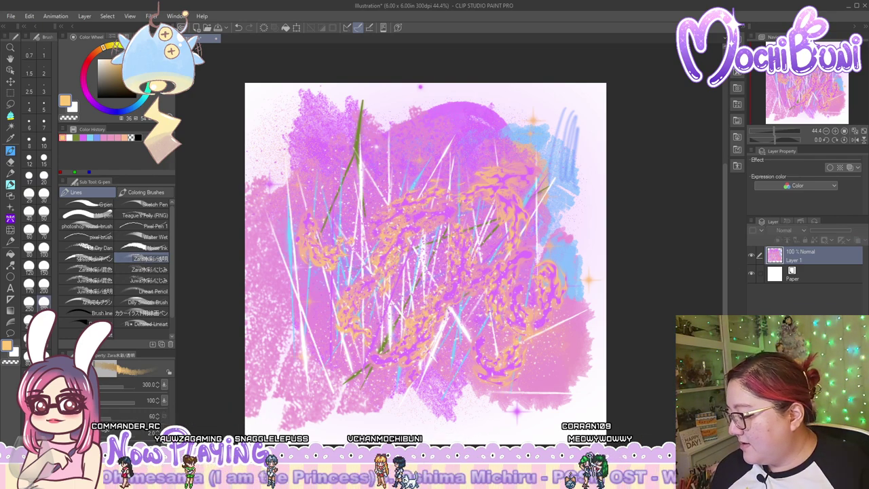
{"action": "key", "text": "Delete"}
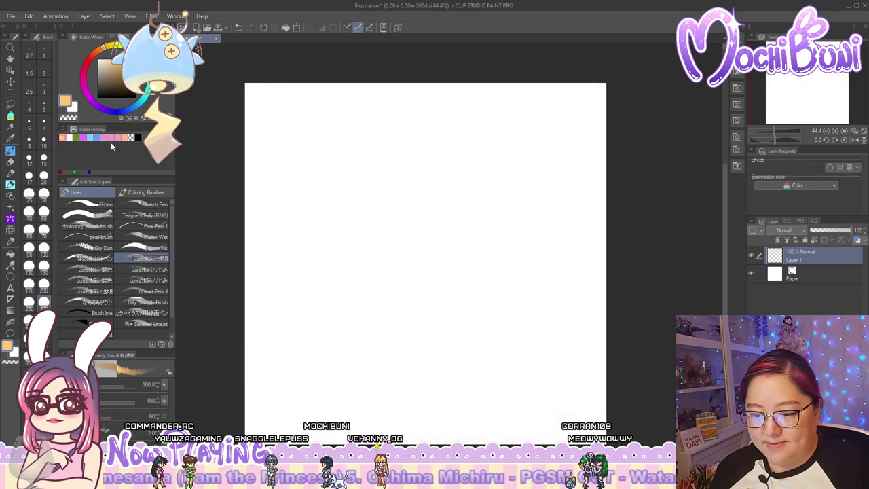
{"action": "left_click", "coordinate": [85, 137]}
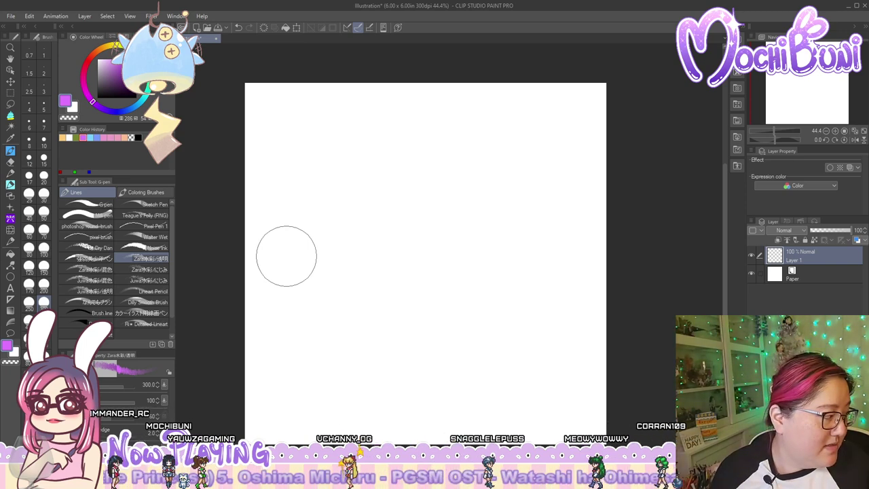
{"action": "left_click_drag", "start_coordinate": [332, 245], "coordinate": [377, 217]}
{"action": "mouse_move", "coordinate": [426, 192]}
{"action": "left_mouse_down"}
{"action": "mouse_move", "coordinate": [391, 248]}
{"action": "mouse_move", "coordinate": [438, 181]}
{"action": "mouse_move", "coordinate": [429, 235]}
{"action": "mouse_move", "coordinate": [416, 179]}
{"action": "mouse_move", "coordinate": [343, 236]}
{"action": "mouse_move", "coordinate": [402, 166]}
{"action": "mouse_move", "coordinate": [380, 239]}
{"action": "mouse_move", "coordinate": [410, 240]}
{"action": "mouse_move", "coordinate": [469, 196]}
{"action": "mouse_move", "coordinate": [483, 202]}
{"action": "mouse_move", "coordinate": [476, 232]}
{"action": "mouse_move", "coordinate": [453, 194]}
{"action": "mouse_move", "coordinate": [414, 281]}
{"action": "mouse_move", "coordinate": [413, 193]}
{"action": "mouse_move", "coordinate": [416, 226]}
{"action": "mouse_move", "coordinate": [366, 241]}
{"action": "mouse_move", "coordinate": [443, 216]}
{"action": "mouse_move", "coordinate": [432, 287]}
{"action": "mouse_move", "coordinate": [460, 284]}
{"action": "mouse_move", "coordinate": [505, 209]}
{"action": "mouse_move", "coordinate": [482, 270]}
{"action": "mouse_move", "coordinate": [514, 209]}
{"action": "mouse_move", "coordinate": [460, 238]}
{"action": "left_mouse_up"}
{"action": "mouse_move", "coordinate": [383, 268]}
{"action": "left_mouse_down"}
{"action": "mouse_move", "coordinate": [439, 364]}
{"action": "mouse_move", "coordinate": [447, 363]}
{"action": "mouse_move", "coordinate": [416, 370]}
{"action": "mouse_move", "coordinate": [462, 317]}
{"action": "mouse_move", "coordinate": [463, 350]}
{"action": "mouse_move", "coordinate": [432, 377]}
{"action": "mouse_move", "coordinate": [461, 334]}
{"action": "mouse_move", "coordinate": [464, 364]}
{"action": "mouse_move", "coordinate": [461, 358]}
{"action": "mouse_move", "coordinate": [422, 380]}
{"action": "mouse_move", "coordinate": [472, 311]}
{"action": "mouse_move", "coordinate": [401, 351]}
{"action": "mouse_move", "coordinate": [472, 311]}
{"action": "mouse_move", "coordinate": [439, 350]}
{"action": "left_mouse_up"}
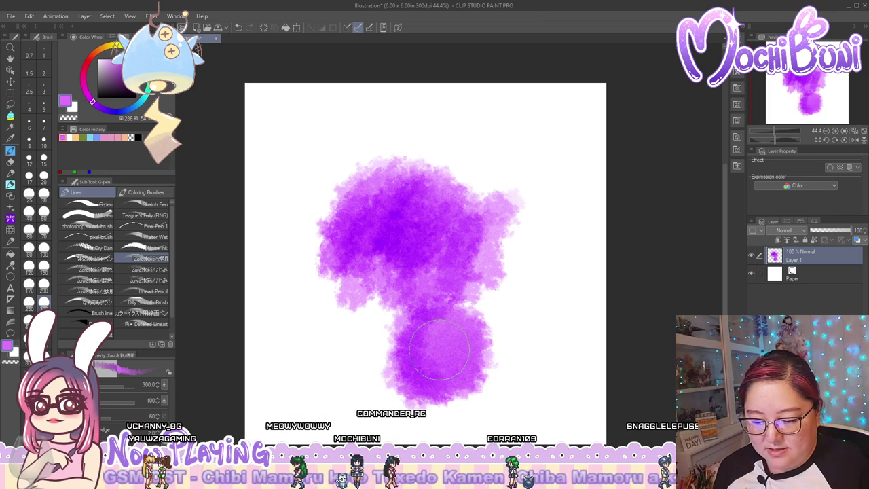
{"action": "mouse_move", "coordinate": [482, 314]}
{"action": "left_mouse_down"}
{"action": "mouse_move", "coordinate": [511, 319]}
{"action": "mouse_move", "coordinate": [521, 351]}
{"action": "left_mouse_up"}
{"action": "left_click", "coordinate": [90, 138]}
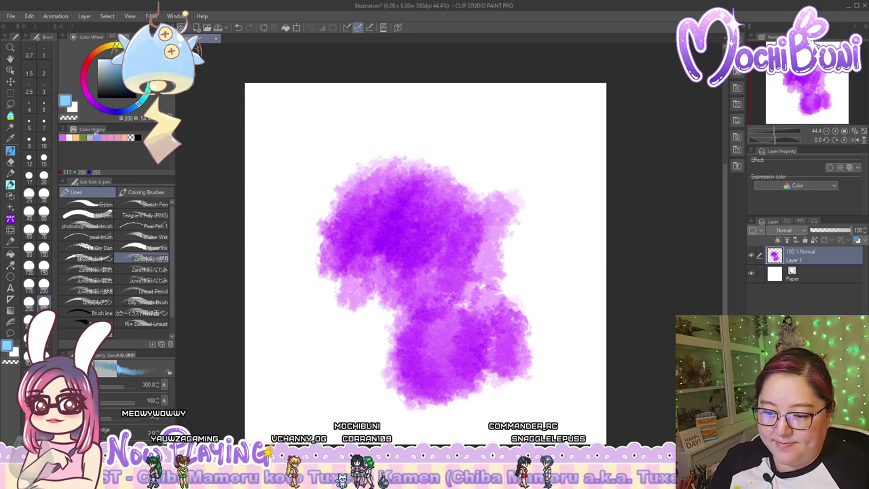
{"action": "mouse_move", "coordinate": [509, 262]}
{"action": "left_mouse_down"}
{"action": "mouse_move", "coordinate": [513, 348]}
{"action": "mouse_move", "coordinate": [529, 269]}
{"action": "mouse_move", "coordinate": [546, 258]}
{"action": "mouse_move", "coordinate": [517, 327]}
{"action": "mouse_move", "coordinate": [468, 335]}
{"action": "mouse_move", "coordinate": [491, 254]}
{"action": "mouse_move", "coordinate": [483, 316]}
{"action": "mouse_move", "coordinate": [426, 258]}
{"action": "mouse_move", "coordinate": [463, 245]}
{"action": "mouse_move", "coordinate": [370, 345]}
{"action": "mouse_move", "coordinate": [388, 235]}
{"action": "mouse_move", "coordinate": [369, 356]}
{"action": "mouse_move", "coordinate": [339, 209]}
{"action": "mouse_move", "coordinate": [334, 344]}
{"action": "mouse_move", "coordinate": [341, 229]}
{"action": "mouse_move", "coordinate": [390, 338]}
{"action": "mouse_move", "coordinate": [423, 312]}
{"action": "mouse_move", "coordinate": [324, 274]}
{"action": "mouse_move", "coordinate": [418, 282]}
{"action": "left_mouse_up"}
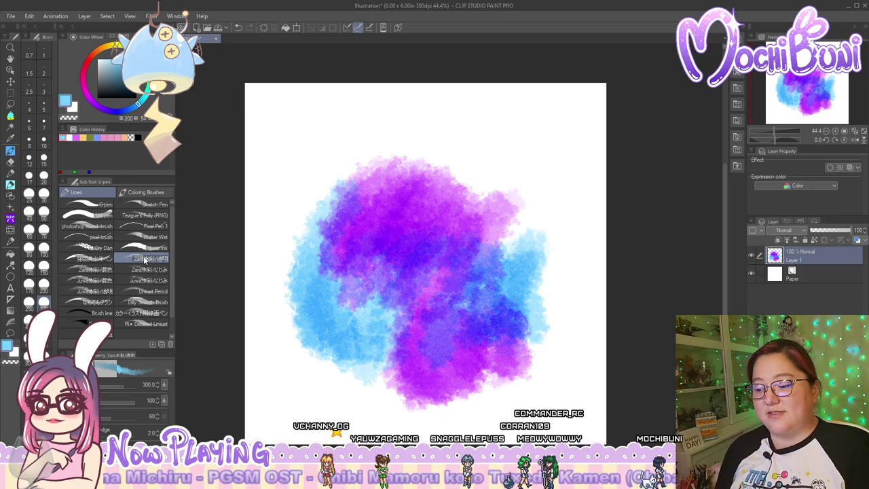
Test the Zara水彩/混色 brush with light blue and light orange strokes over the upper part of the painted area
{"action": "left_click", "coordinate": [148, 270]}
{"action": "mouse_move", "coordinate": [308, 193]}
{"action": "left_mouse_down"}
{"action": "mouse_move", "coordinate": [347, 164]}
{"action": "mouse_move", "coordinate": [332, 204]}
{"action": "mouse_move", "coordinate": [335, 194]}
{"action": "mouse_move", "coordinate": [359, 197]}
{"action": "mouse_move", "coordinate": [395, 155]}
{"action": "mouse_move", "coordinate": [368, 209]}
{"action": "mouse_move", "coordinate": [432, 163]}
{"action": "mouse_move", "coordinate": [361, 174]}
{"action": "mouse_move", "coordinate": [360, 213]}
{"action": "mouse_move", "coordinate": [382, 214]}
{"action": "mouse_move", "coordinate": [475, 164]}
{"action": "mouse_move", "coordinate": [383, 172]}
{"action": "mouse_move", "coordinate": [451, 180]}
{"action": "mouse_move", "coordinate": [460, 207]}
{"action": "mouse_move", "coordinate": [491, 197]}
{"action": "mouse_move", "coordinate": [480, 161]}
{"action": "mouse_move", "coordinate": [469, 158]}
{"action": "mouse_move", "coordinate": [382, 178]}
{"action": "mouse_move", "coordinate": [419, 176]}
{"action": "mouse_move", "coordinate": [359, 180]}
{"action": "mouse_move", "coordinate": [385, 187]}
{"action": "mouse_move", "coordinate": [274, 192]}
{"action": "left_mouse_up"}
{"action": "left_click", "coordinate": [83, 138]}
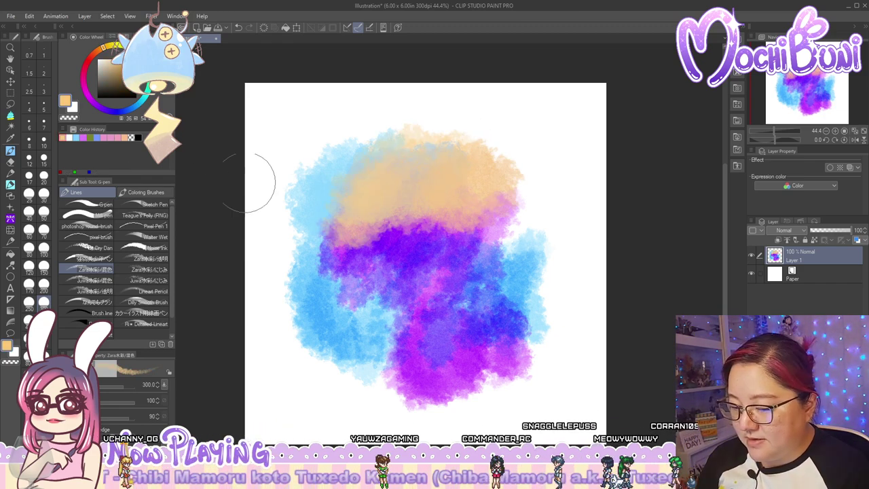
{"action": "mouse_move", "coordinate": [361, 156]}
{"action": "left_mouse_down"}
{"action": "mouse_move", "coordinate": [336, 242]}
{"action": "mouse_move", "coordinate": [369, 162]}
{"action": "mouse_move", "coordinate": [477, 174]}
{"action": "mouse_move", "coordinate": [499, 214]}
{"action": "left_mouse_up"}
Move the Zara水彩/透明 and Zara水彩/混色 brushes from the Lines group to the Coloring Brushes group
{"action": "left_click", "coordinate": [153, 258]}
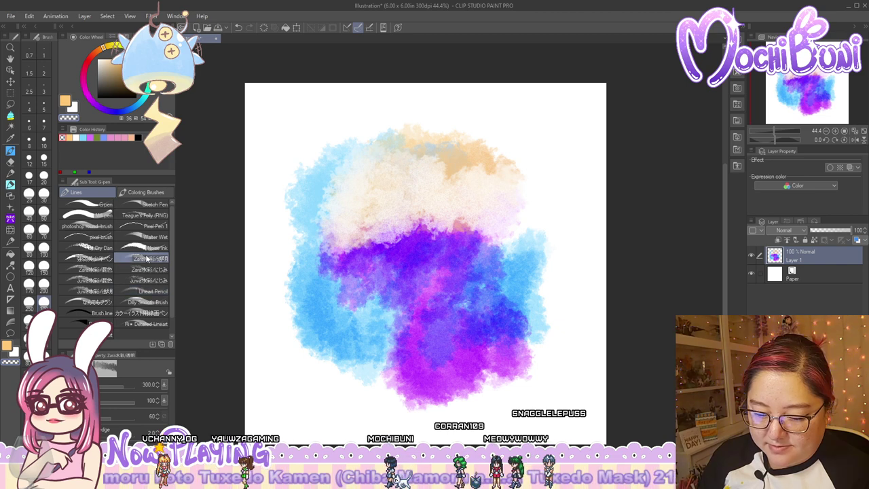
{"action": "mouse_move", "coordinate": [141, 258]}
{"action": "left_mouse_down"}
{"action": "mouse_move", "coordinate": [145, 197]}
{"action": "mouse_move", "coordinate": [148, 253]}
{"action": "left_mouse_up"}
{"action": "left_click_drag", "start_coordinate": [146, 195], "coordinate": [151, 193]}
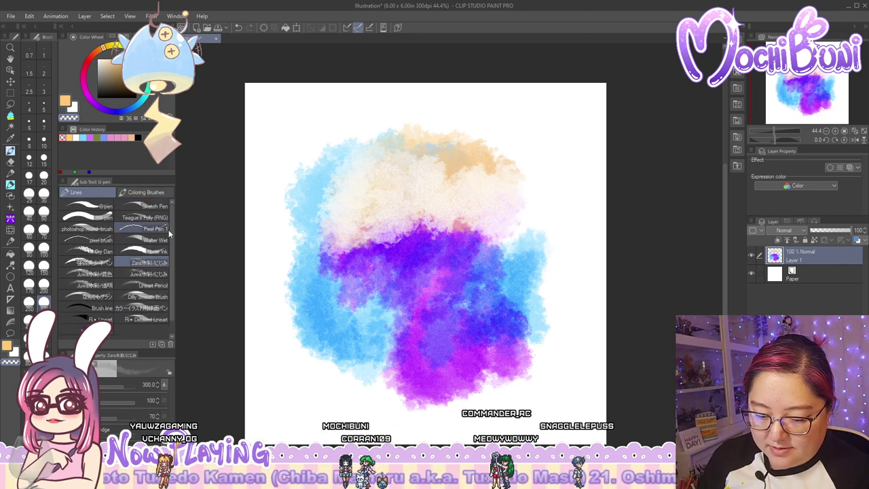
Test the Zara水彩/にじみ brush with the transparent color and pink, and move it to the Coloring Brushes group
{"action": "mouse_move", "coordinate": [324, 237]}
{"action": "left_mouse_down"}
{"action": "mouse_move", "coordinate": [343, 278]}
{"action": "mouse_move", "coordinate": [366, 261]}
{"action": "left_mouse_up"}
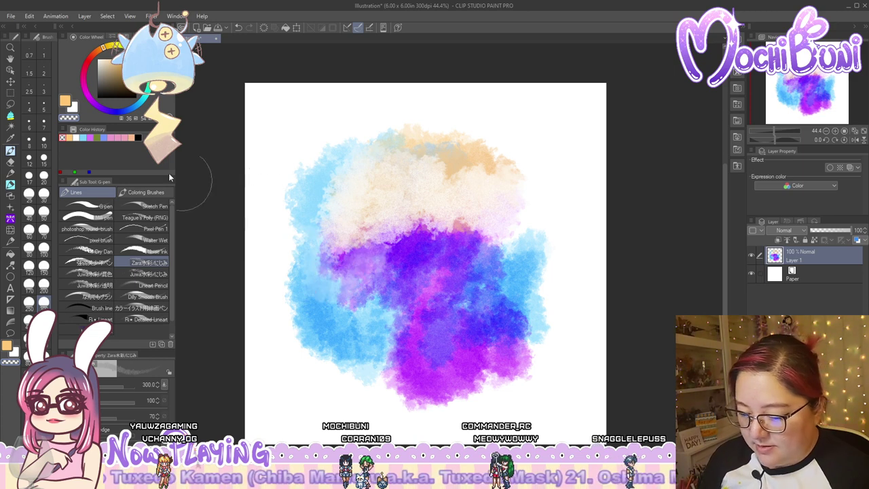
{"action": "left_click", "coordinate": [118, 138]}
{"action": "mouse_move", "coordinate": [364, 225]}
{"action": "left_mouse_down"}
{"action": "mouse_move", "coordinate": [454, 220]}
{"action": "mouse_move", "coordinate": [437, 248]}
{"action": "mouse_move", "coordinate": [481, 191]}
{"action": "mouse_move", "coordinate": [467, 163]}
{"action": "mouse_move", "coordinate": [481, 182]}
{"action": "mouse_move", "coordinate": [420, 220]}
{"action": "mouse_move", "coordinate": [447, 133]}
{"action": "mouse_move", "coordinate": [397, 189]}
{"action": "mouse_move", "coordinate": [345, 182]}
{"action": "mouse_move", "coordinate": [394, 119]}
{"action": "mouse_move", "coordinate": [330, 179]}
{"action": "mouse_move", "coordinate": [374, 123]}
{"action": "mouse_move", "coordinate": [422, 126]}
{"action": "mouse_move", "coordinate": [505, 162]}
{"action": "mouse_move", "coordinate": [481, 155]}
{"action": "mouse_move", "coordinate": [514, 183]}
{"action": "mouse_move", "coordinate": [456, 184]}
{"action": "left_mouse_up"}
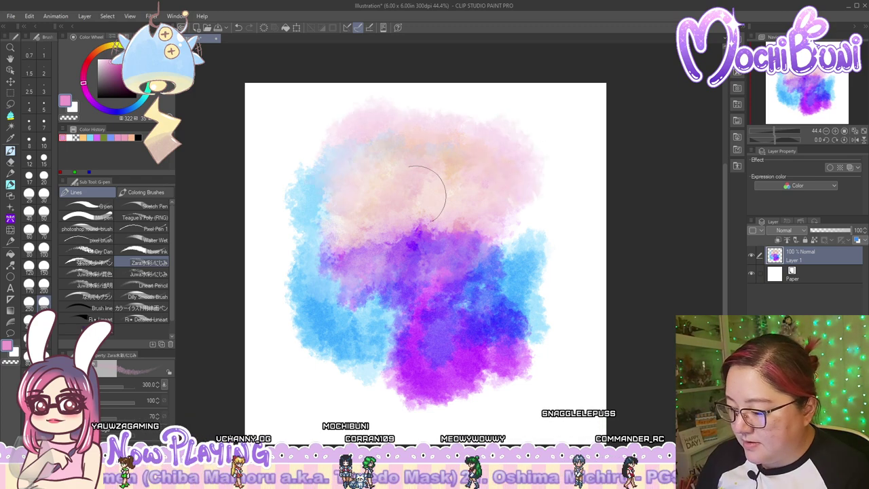
{"action": "left_click_drag", "start_coordinate": [138, 267], "coordinate": [143, 193]}
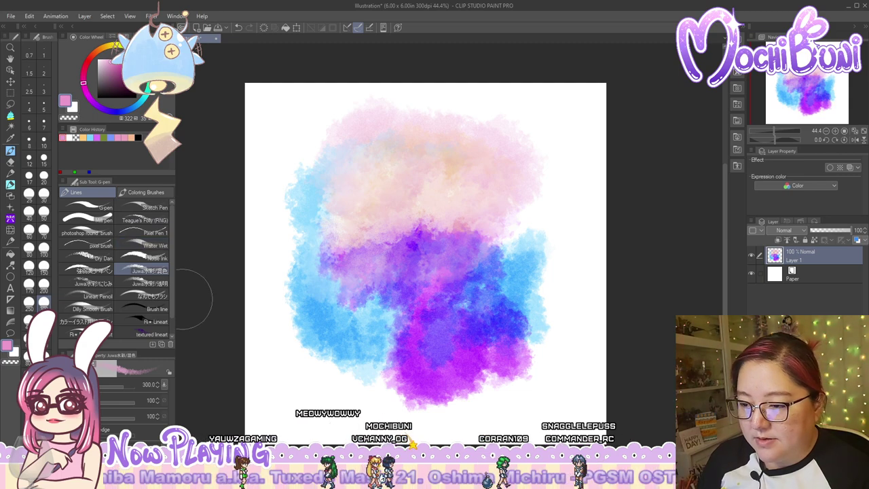
Test the Juwa水彩/混色 brush with pink and light orange strokes, and move it to the Coloring Brushes group
{"action": "mouse_move", "coordinate": [292, 231]}
{"action": "left_mouse_down"}
{"action": "mouse_move", "coordinate": [306, 275]}
{"action": "mouse_move", "coordinate": [368, 290]}
{"action": "mouse_move", "coordinate": [489, 204]}
{"action": "mouse_move", "coordinate": [501, 283]}
{"action": "mouse_move", "coordinate": [561, 201]}
{"action": "mouse_move", "coordinate": [468, 357]}
{"action": "mouse_move", "coordinate": [414, 343]}
{"action": "mouse_move", "coordinate": [527, 178]}
{"action": "mouse_move", "coordinate": [360, 291]}
{"action": "mouse_move", "coordinate": [474, 151]}
{"action": "mouse_move", "coordinate": [299, 277]}
{"action": "mouse_move", "coordinate": [478, 161]}
{"action": "mouse_move", "coordinate": [353, 291]}
{"action": "left_mouse_up"}
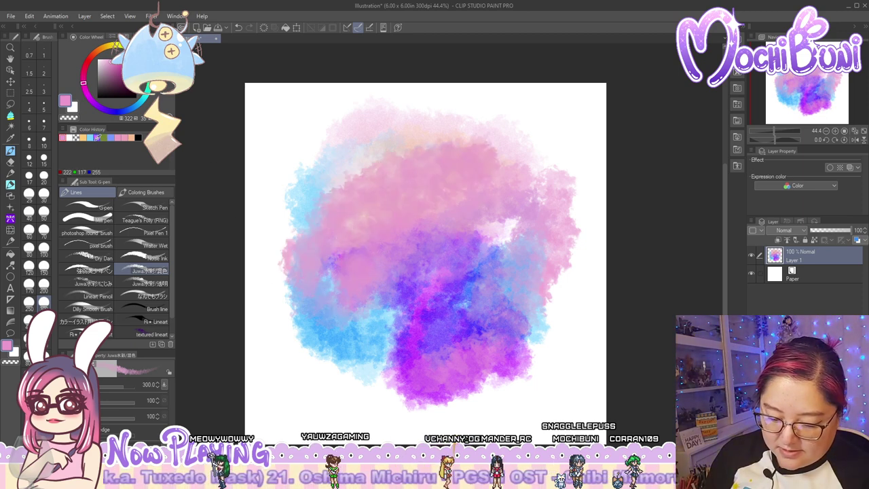
{"action": "left_click", "coordinate": [82, 138]}
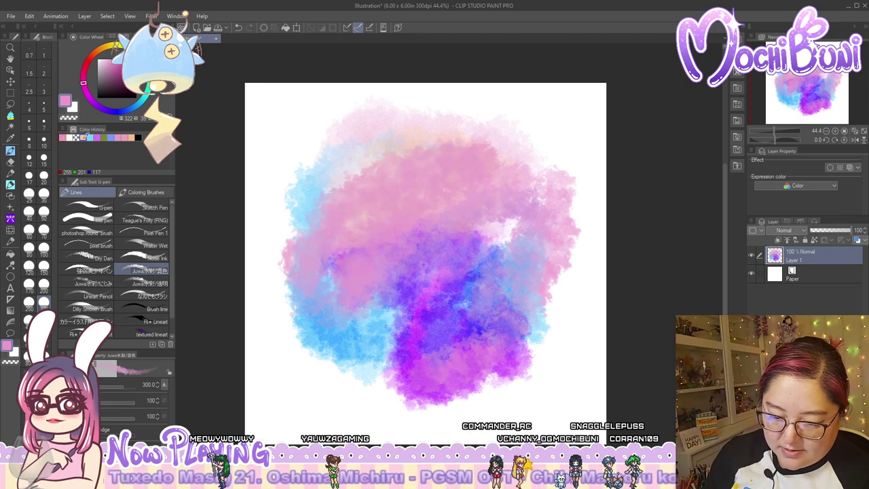
{"action": "mouse_move", "coordinate": [258, 136]}
{"action": "left_mouse_down"}
{"action": "mouse_move", "coordinate": [297, 175]}
{"action": "mouse_move", "coordinate": [513, 160]}
{"action": "mouse_move", "coordinate": [537, 150]}
{"action": "mouse_move", "coordinate": [404, 227]}
{"action": "mouse_move", "coordinate": [520, 190]}
{"action": "mouse_move", "coordinate": [507, 261]}
{"action": "mouse_move", "coordinate": [513, 153]}
{"action": "mouse_move", "coordinate": [332, 219]}
{"action": "mouse_move", "coordinate": [522, 144]}
{"action": "mouse_move", "coordinate": [335, 169]}
{"action": "mouse_move", "coordinate": [315, 281]}
{"action": "mouse_move", "coordinate": [352, 216]}
{"action": "mouse_move", "coordinate": [469, 221]}
{"action": "mouse_move", "coordinate": [548, 175]}
{"action": "mouse_move", "coordinate": [528, 252]}
{"action": "mouse_move", "coordinate": [550, 171]}
{"action": "mouse_move", "coordinate": [496, 164]}
{"action": "mouse_move", "coordinate": [399, 341]}
{"action": "mouse_move", "coordinate": [475, 247]}
{"action": "mouse_move", "coordinate": [433, 288]}
{"action": "mouse_move", "coordinate": [437, 216]}
{"action": "mouse_move", "coordinate": [377, 339]}
{"action": "mouse_move", "coordinate": [509, 256]}
{"action": "mouse_move", "coordinate": [436, 307]}
{"action": "mouse_move", "coordinate": [482, 230]}
{"action": "mouse_move", "coordinate": [388, 271]}
{"action": "mouse_move", "coordinate": [456, 223]}
{"action": "mouse_move", "coordinate": [354, 287]}
{"action": "left_mouse_up"}
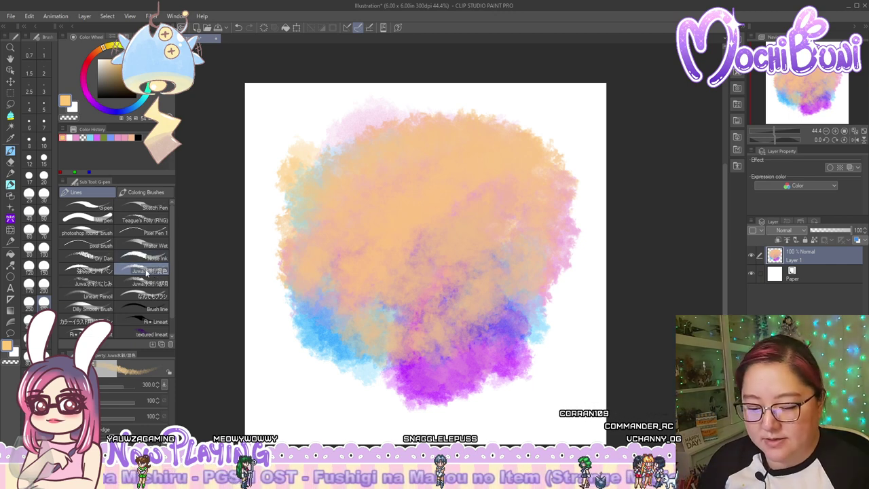
{"action": "mouse_move", "coordinate": [147, 261]}
{"action": "left_mouse_down"}
{"action": "mouse_move", "coordinate": [147, 198]}
{"action": "mouse_move", "coordinate": [157, 194]}
{"action": "left_mouse_up"}
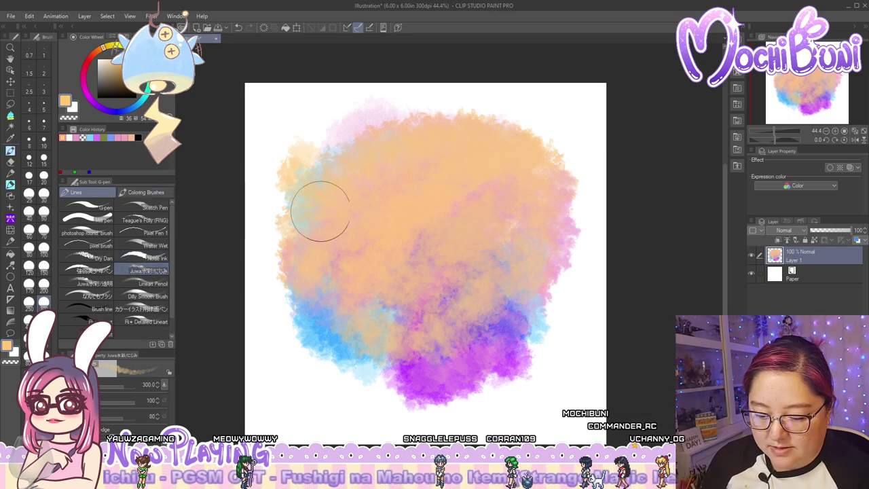
Test the Juwa水彩/にじみ brush by blending pink, purple and light blue strokes across the painted area
{"action": "left_click", "coordinate": [118, 137]}
{"action": "mouse_move", "coordinate": [421, 169]}
{"action": "left_mouse_down"}
{"action": "mouse_move", "coordinate": [368, 272]}
{"action": "mouse_move", "coordinate": [467, 186]}
{"action": "mouse_move", "coordinate": [417, 239]}
{"action": "mouse_move", "coordinate": [353, 246]}
{"action": "left_mouse_up"}
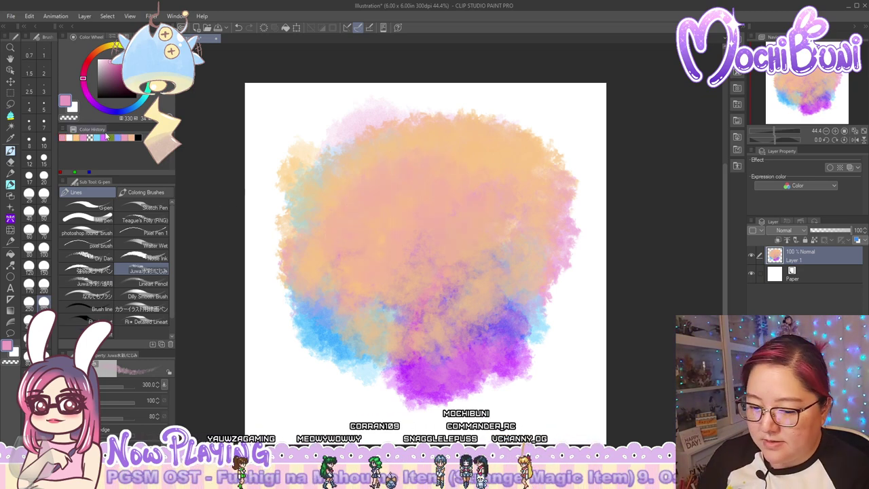
{"action": "mouse_move", "coordinate": [382, 185]}
{"action": "left_mouse_down"}
{"action": "mouse_move", "coordinate": [483, 193]}
{"action": "mouse_move", "coordinate": [457, 254]}
{"action": "mouse_move", "coordinate": [446, 153]}
{"action": "mouse_move", "coordinate": [355, 286]}
{"action": "mouse_move", "coordinate": [414, 191]}
{"action": "mouse_move", "coordinate": [440, 193]}
{"action": "mouse_move", "coordinate": [445, 167]}
{"action": "mouse_move", "coordinate": [350, 212]}
{"action": "mouse_move", "coordinate": [348, 178]}
{"action": "mouse_move", "coordinate": [360, 157]}
{"action": "mouse_move", "coordinate": [372, 160]}
{"action": "mouse_move", "coordinate": [321, 217]}
{"action": "left_mouse_up"}
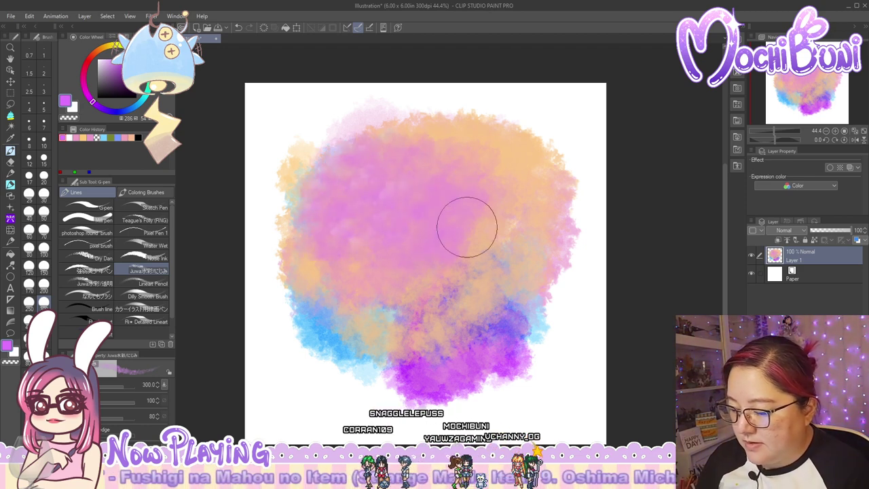
{"action": "mouse_move", "coordinate": [345, 191]}
{"action": "left_mouse_down"}
{"action": "mouse_move", "coordinate": [324, 164]}
{"action": "mouse_move", "coordinate": [334, 207]}
{"action": "mouse_move", "coordinate": [296, 180]}
{"action": "mouse_move", "coordinate": [333, 163]}
{"action": "mouse_move", "coordinate": [322, 153]}
{"action": "mouse_move", "coordinate": [329, 136]}
{"action": "mouse_move", "coordinate": [315, 213]}
{"action": "mouse_move", "coordinate": [291, 236]}
{"action": "mouse_move", "coordinate": [345, 258]}
{"action": "left_mouse_up"}
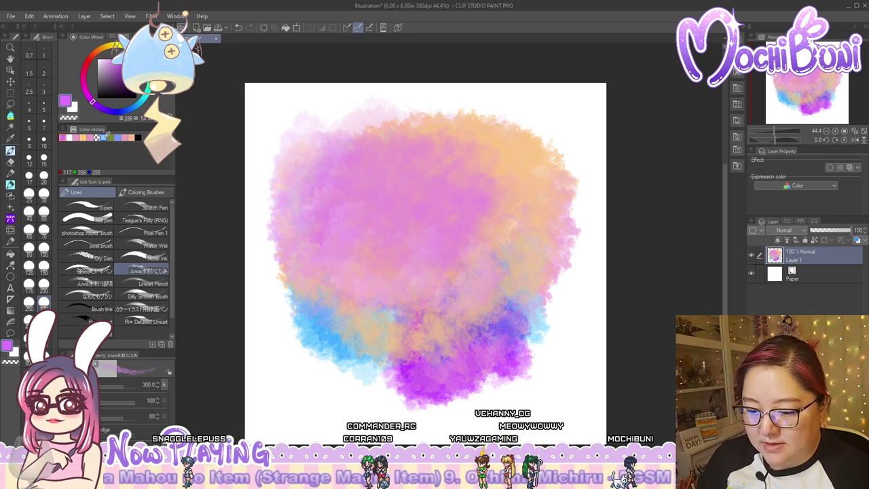
{"action": "left_click_drag", "start_coordinate": [466, 283], "coordinate": [480, 265]}
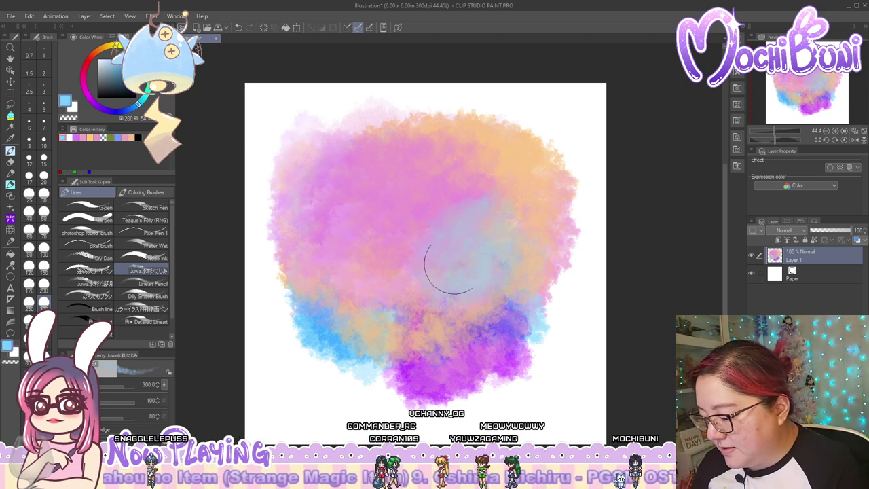
{"action": "mouse_move", "coordinate": [418, 268]}
{"action": "left_mouse_down"}
{"action": "mouse_move", "coordinate": [494, 259]}
{"action": "mouse_move", "coordinate": [514, 381]}
{"action": "mouse_move", "coordinate": [542, 350]}
{"action": "mouse_move", "coordinate": [520, 364]}
{"action": "mouse_move", "coordinate": [438, 367]}
{"action": "mouse_move", "coordinate": [491, 379]}
{"action": "mouse_move", "coordinate": [467, 386]}
{"action": "mouse_move", "coordinate": [468, 397]}
{"action": "mouse_move", "coordinate": [421, 395]}
{"action": "mouse_move", "coordinate": [404, 385]}
{"action": "mouse_move", "coordinate": [423, 367]}
{"action": "mouse_move", "coordinate": [405, 388]}
{"action": "mouse_move", "coordinate": [393, 353]}
{"action": "mouse_move", "coordinate": [433, 332]}
{"action": "mouse_move", "coordinate": [470, 340]}
{"action": "mouse_move", "coordinate": [528, 334]}
{"action": "mouse_move", "coordinate": [541, 324]}
{"action": "mouse_move", "coordinate": [557, 272]}
{"action": "mouse_move", "coordinate": [554, 228]}
{"action": "mouse_move", "coordinate": [567, 289]}
{"action": "mouse_move", "coordinate": [554, 289]}
{"action": "mouse_move", "coordinate": [542, 303]}
{"action": "mouse_move", "coordinate": [523, 284]}
{"action": "mouse_move", "coordinate": [564, 290]}
{"action": "mouse_move", "coordinate": [507, 340]}
{"action": "left_mouse_up"}
{"action": "mouse_move", "coordinate": [569, 271]}
{"action": "left_mouse_down"}
{"action": "mouse_move", "coordinate": [569, 221]}
{"action": "mouse_move", "coordinate": [532, 297]}
{"action": "mouse_move", "coordinate": [489, 329]}
{"action": "mouse_move", "coordinate": [493, 299]}
{"action": "mouse_move", "coordinate": [477, 322]}
{"action": "mouse_move", "coordinate": [436, 321]}
{"action": "mouse_move", "coordinate": [391, 282]}
{"action": "mouse_move", "coordinate": [302, 343]}
{"action": "left_mouse_up"}
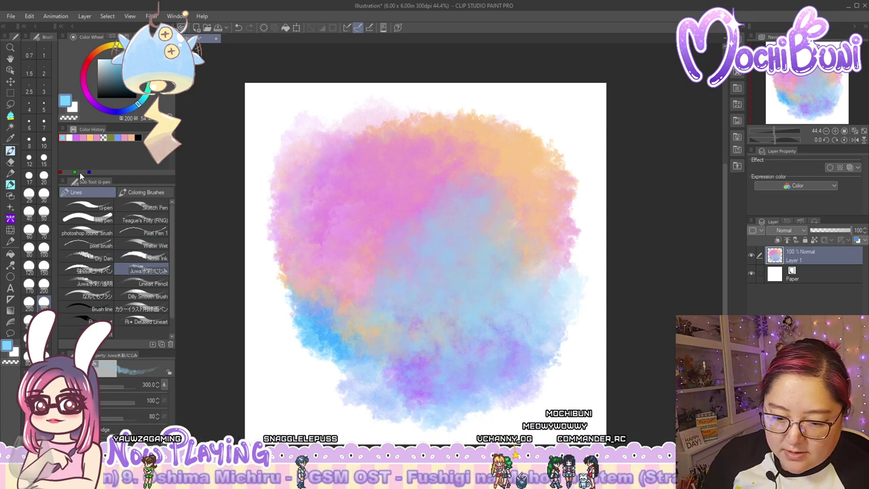
Make the watercolor group of the Brush tool current and move the Juwa水彩/にじみ brush from Lines to the Brush tool
{"action": "left_click", "coordinate": [10, 174]}
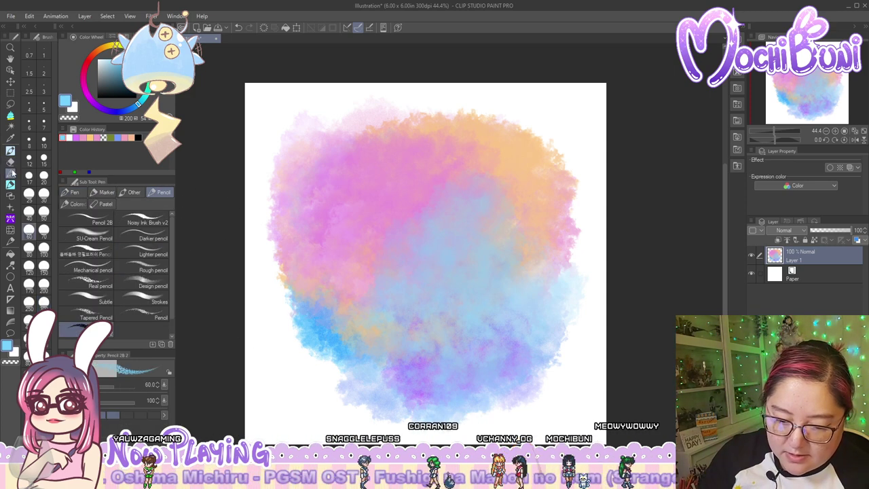
{"action": "left_click", "coordinate": [10, 182]}
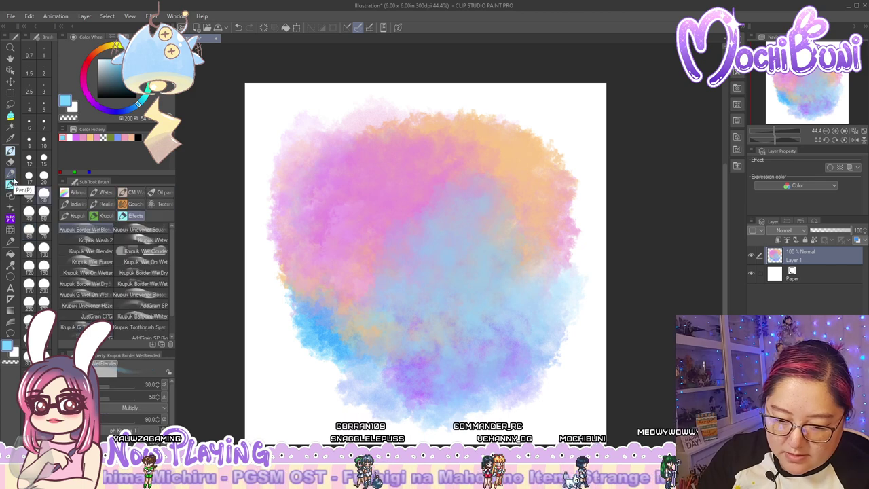
{"action": "left_click", "coordinate": [102, 192]}
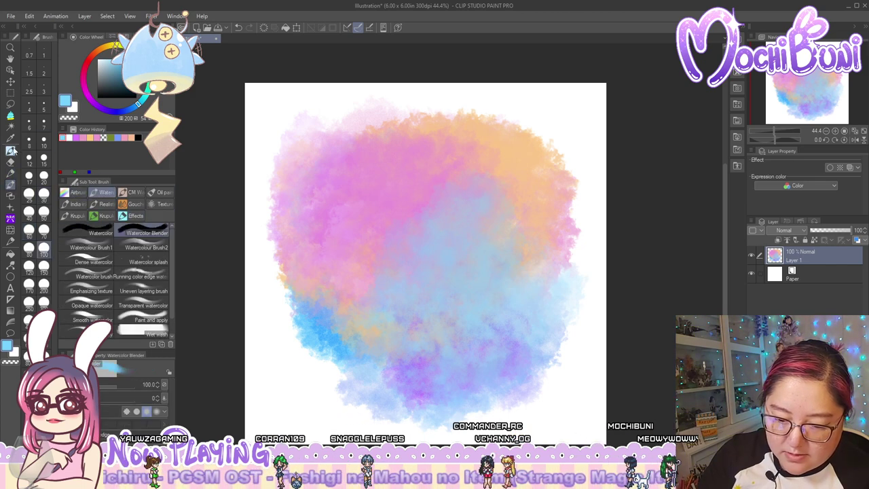
{"action": "left_click", "coordinate": [11, 150]}
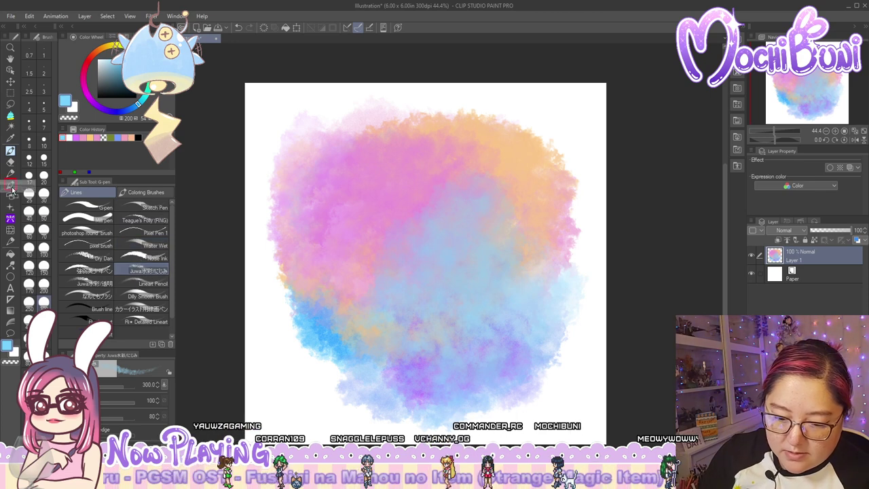
{"action": "left_click", "coordinate": [11, 185]}
Test the Juwa水彩/透明 brush with light blue and purple strokes, and move it from Lines to the Brush tool
{"action": "mouse_move", "coordinate": [345, 174]}
{"action": "left_mouse_down"}
{"action": "mouse_move", "coordinate": [401, 189]}
{"action": "mouse_move", "coordinate": [387, 182]}
{"action": "mouse_move", "coordinate": [438, 167]}
{"action": "mouse_move", "coordinate": [406, 239]}
{"action": "mouse_move", "coordinate": [438, 128]}
{"action": "mouse_move", "coordinate": [411, 220]}
{"action": "mouse_move", "coordinate": [431, 219]}
{"action": "mouse_move", "coordinate": [460, 159]}
{"action": "mouse_move", "coordinate": [444, 232]}
{"action": "mouse_move", "coordinate": [457, 246]}
{"action": "mouse_move", "coordinate": [501, 178]}
{"action": "mouse_move", "coordinate": [516, 177]}
{"action": "mouse_move", "coordinate": [526, 205]}
{"action": "mouse_move", "coordinate": [499, 198]}
{"action": "mouse_move", "coordinate": [395, 211]}
{"action": "mouse_move", "coordinate": [375, 222]}
{"action": "mouse_move", "coordinate": [309, 201]}
{"action": "mouse_move", "coordinate": [411, 153]}
{"action": "mouse_move", "coordinate": [469, 147]}
{"action": "mouse_move", "coordinate": [459, 226]}
{"action": "mouse_move", "coordinate": [510, 243]}
{"action": "mouse_move", "coordinate": [438, 286]}
{"action": "mouse_move", "coordinate": [392, 282]}
{"action": "mouse_move", "coordinate": [254, 206]}
{"action": "left_mouse_up"}
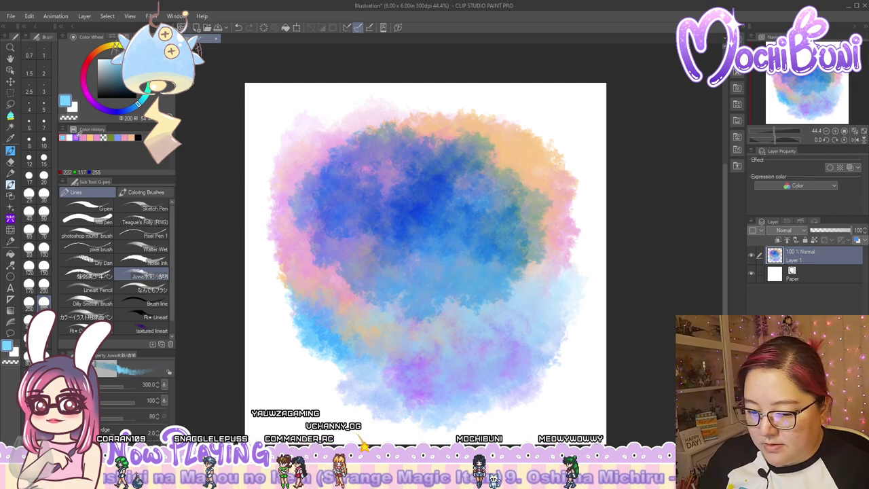
{"action": "left_click", "coordinate": [76, 137]}
{"action": "mouse_move", "coordinate": [368, 169]}
{"action": "left_mouse_down"}
{"action": "mouse_move", "coordinate": [437, 257]}
{"action": "mouse_move", "coordinate": [476, 236]}
{"action": "mouse_move", "coordinate": [503, 279]}
{"action": "mouse_move", "coordinate": [503, 304]}
{"action": "mouse_move", "coordinate": [527, 322]}
{"action": "mouse_move", "coordinate": [504, 377]}
{"action": "mouse_move", "coordinate": [374, 366]}
{"action": "mouse_move", "coordinate": [364, 310]}
{"action": "mouse_move", "coordinate": [321, 303]}
{"action": "mouse_move", "coordinate": [329, 239]}
{"action": "mouse_move", "coordinate": [322, 312]}
{"action": "mouse_move", "coordinate": [329, 223]}
{"action": "mouse_move", "coordinate": [317, 277]}
{"action": "mouse_move", "coordinate": [369, 229]}
{"action": "mouse_move", "coordinate": [394, 284]}
{"action": "mouse_move", "coordinate": [423, 256]}
{"action": "mouse_move", "coordinate": [494, 248]}
{"action": "mouse_move", "coordinate": [520, 186]}
{"action": "mouse_move", "coordinate": [537, 205]}
{"action": "mouse_move", "coordinate": [484, 187]}
{"action": "mouse_move", "coordinate": [444, 266]}
{"action": "left_mouse_up"}
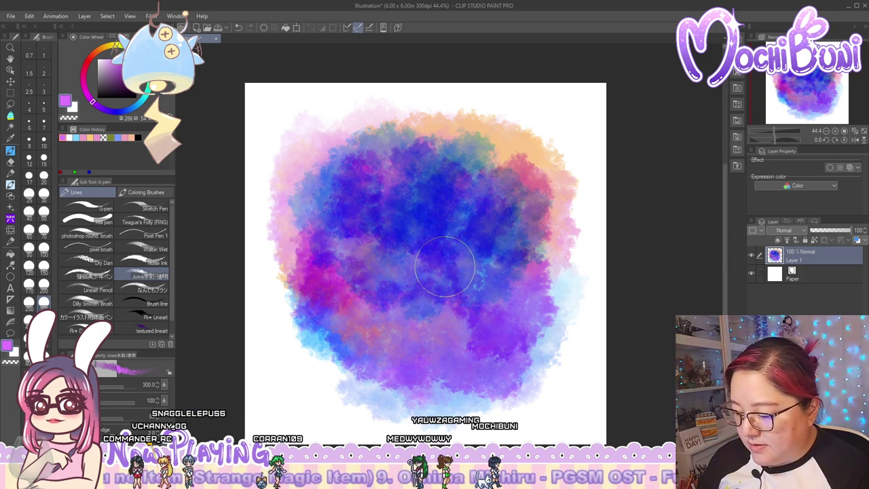
{"action": "mouse_move", "coordinate": [550, 203]}
{"action": "left_mouse_down"}
{"action": "mouse_move", "coordinate": [563, 305]}
{"action": "mouse_move", "coordinate": [543, 337]}
{"action": "mouse_move", "coordinate": [562, 299]}
{"action": "left_mouse_up"}
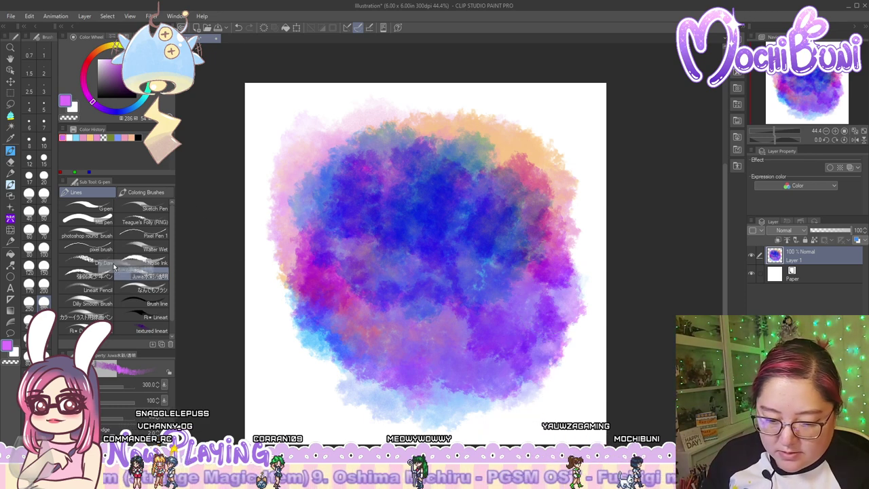
{"action": "left_click", "coordinate": [10, 175]}
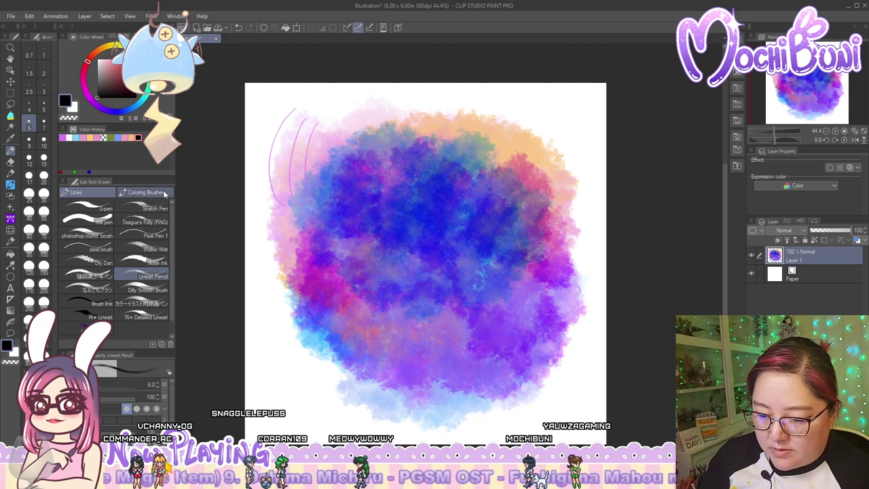
Set the Lineart Pencil's size to 12 and test it with black scribbles and handwriting over the painted area
{"action": "left_click", "coordinate": [29, 195]}
{"action": "left_click_drag", "start_coordinate": [281, 239], "coordinate": [277, 302]}
{"action": "mouse_move", "coordinate": [287, 251]}
{"action": "left_mouse_down"}
{"action": "mouse_move", "coordinate": [285, 290]}
{"action": "mouse_move", "coordinate": [314, 307]}
{"action": "left_mouse_up"}
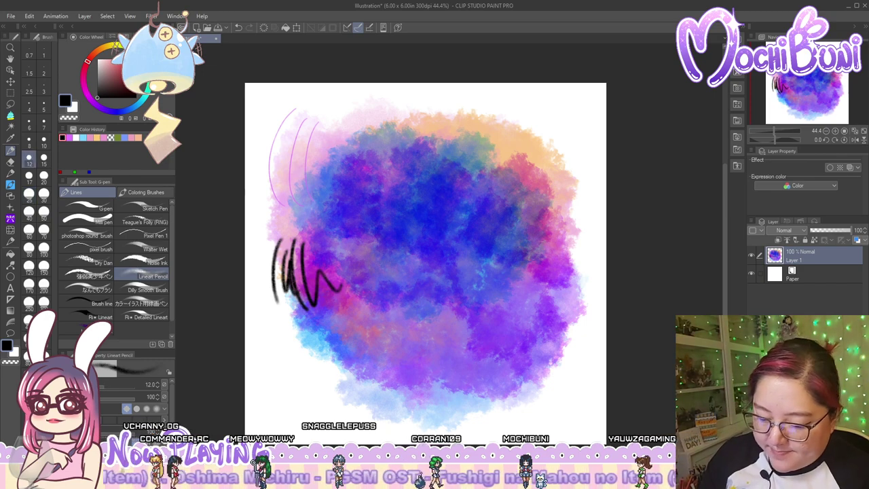
{"action": "left_click_drag", "start_coordinate": [306, 324], "coordinate": [313, 372]}
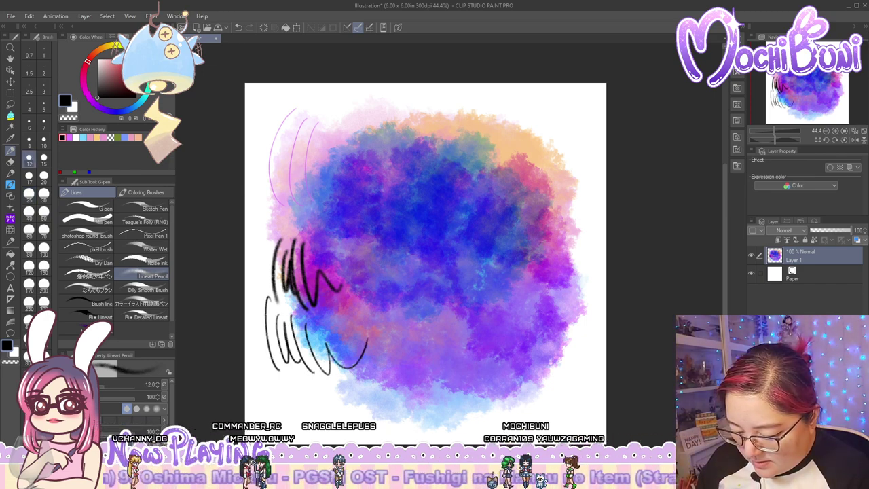
{"action": "left_click_drag", "start_coordinate": [264, 319], "coordinate": [355, 370]}
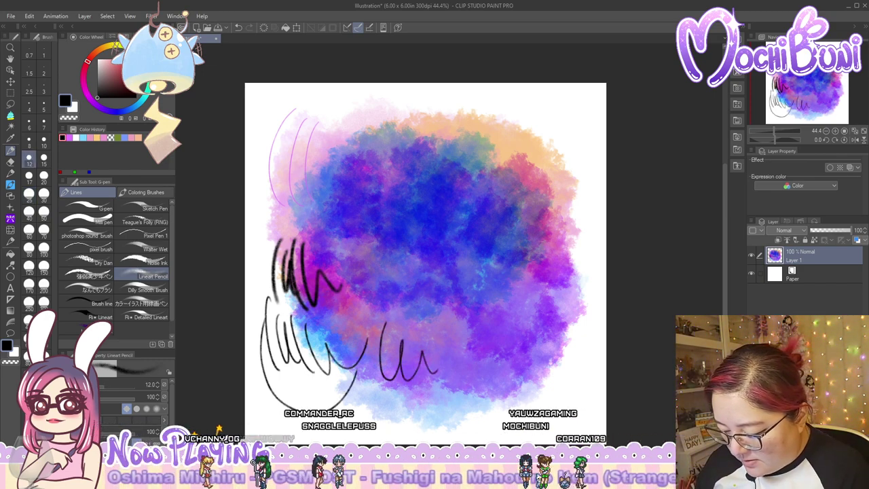
{"action": "mouse_move", "coordinate": [446, 253]}
{"action": "left_mouse_down"}
{"action": "mouse_move", "coordinate": [467, 304]}
{"action": "mouse_move", "coordinate": [484, 269]}
{"action": "mouse_move", "coordinate": [458, 278]}
{"action": "left_mouse_up"}
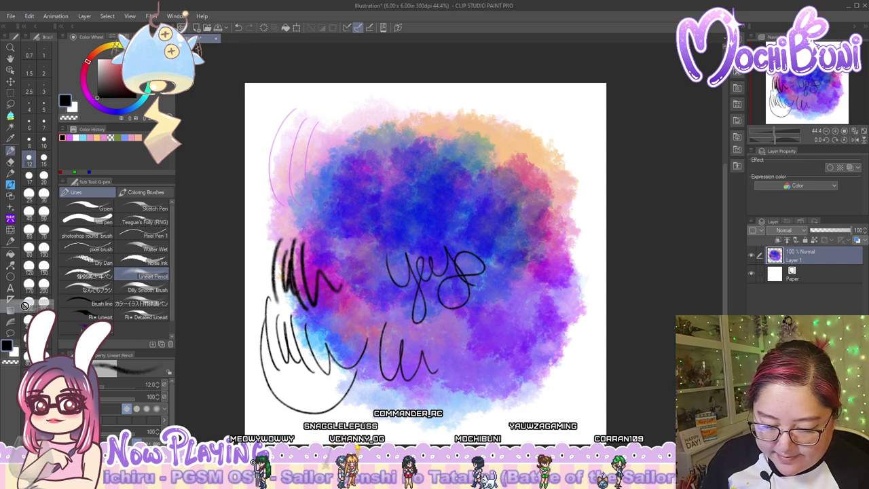
Move the Lineart Pencil and なんでもブラシ brushes from the Lines group into another drawing tool, trying なんでもブラシ with short black strokes
{"action": "left_click", "coordinate": [10, 244]}
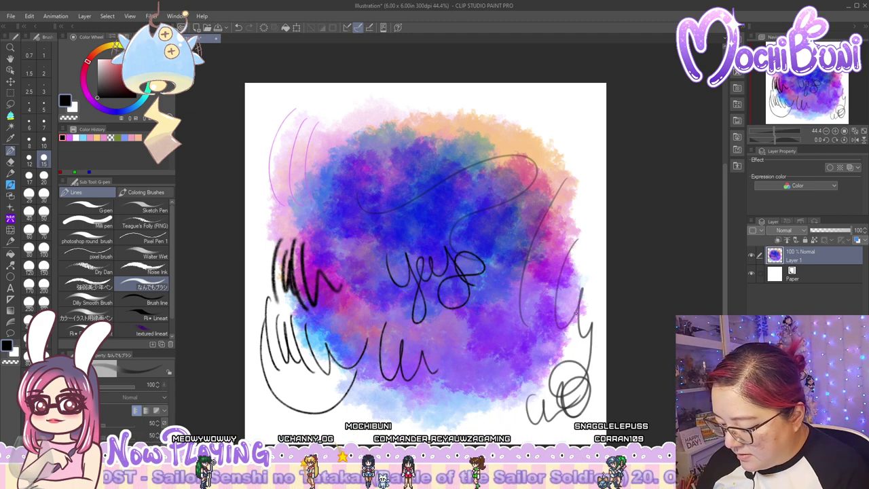
{"action": "left_click_drag", "start_coordinate": [264, 105], "coordinate": [265, 145]}
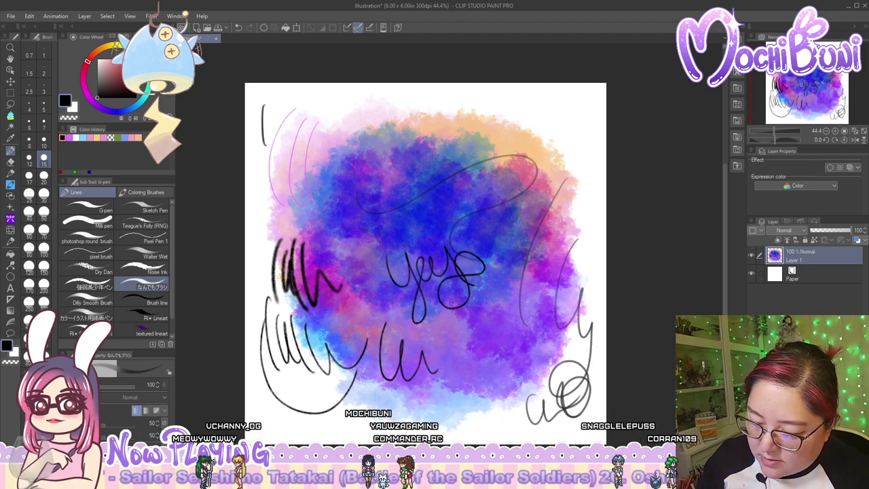
{"action": "mouse_move", "coordinate": [271, 106]}
{"action": "left_mouse_down"}
{"action": "mouse_move", "coordinate": [272, 126]}
{"action": "mouse_move", "coordinate": [296, 113]}
{"action": "left_mouse_up"}
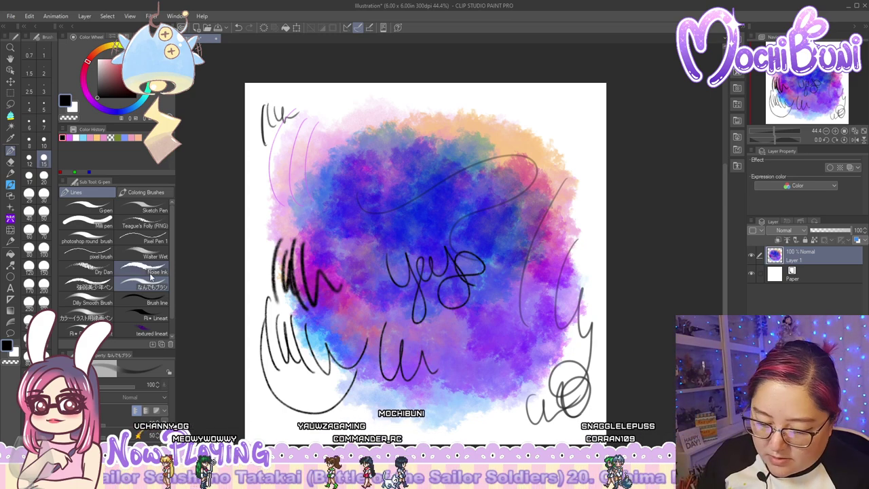
{"action": "mouse_move", "coordinate": [142, 287]}
{"action": "left_mouse_down"}
{"action": "mouse_move", "coordinate": [25, 258]}
{"action": "mouse_move", "coordinate": [9, 241]}
{"action": "left_mouse_up"}
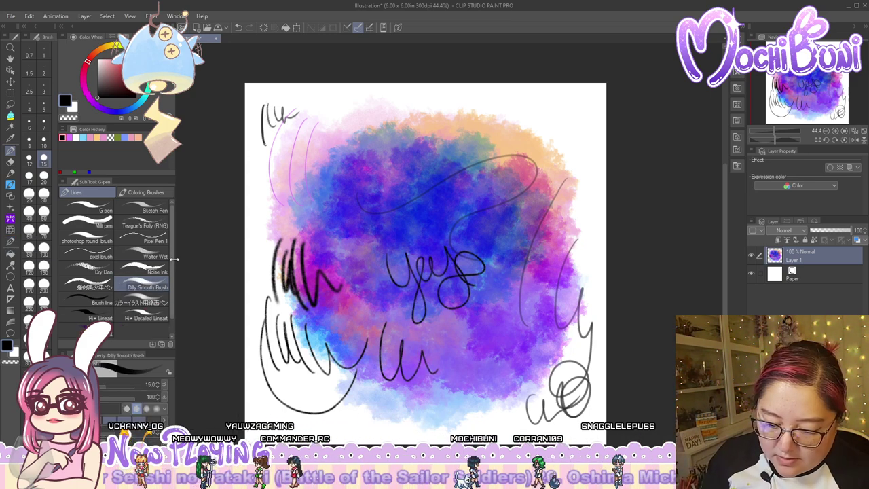
Try the Dilly Smooth Brush with wavy strokes across the upper canvas in black and in purple from the color history
{"action": "mouse_move", "coordinate": [256, 216]}
{"action": "left_mouse_down"}
{"action": "mouse_move", "coordinate": [381, 127]}
{"action": "mouse_move", "coordinate": [473, 158]}
{"action": "left_mouse_up"}
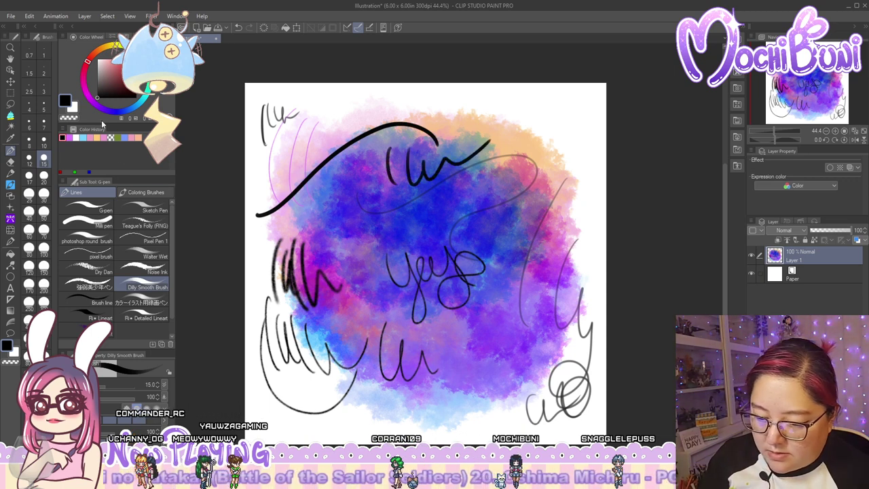
{"action": "left_click", "coordinate": [68, 139]}
{"action": "left_click_drag", "start_coordinate": [463, 111], "coordinate": [571, 137]}
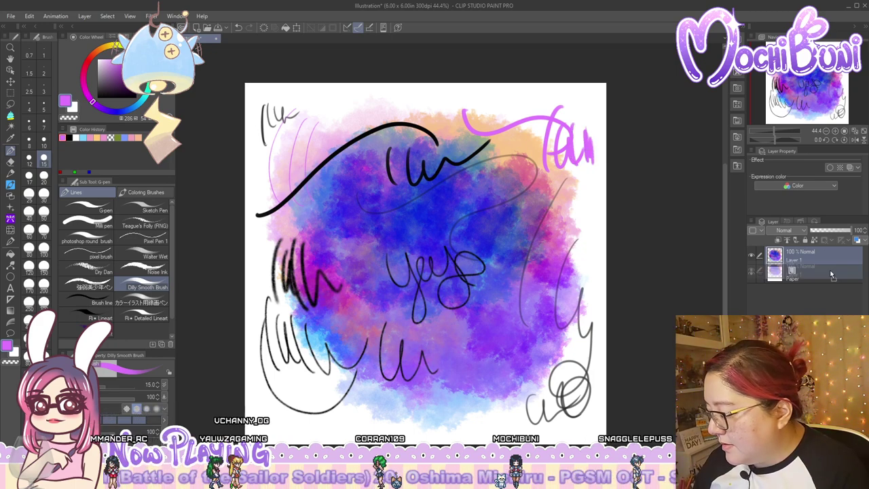
Clear Layer 1, scribble once more with the Dilly Smooth Brush, and delete that brush from the Lines group
{"action": "key", "text": "Delete"}
{"action": "mouse_move", "coordinate": [297, 178]}
{"action": "left_mouse_down"}
{"action": "mouse_move", "coordinate": [340, 148]}
{"action": "mouse_move", "coordinate": [401, 184]}
{"action": "mouse_move", "coordinate": [412, 163]}
{"action": "mouse_move", "coordinate": [450, 168]}
{"action": "left_mouse_up"}
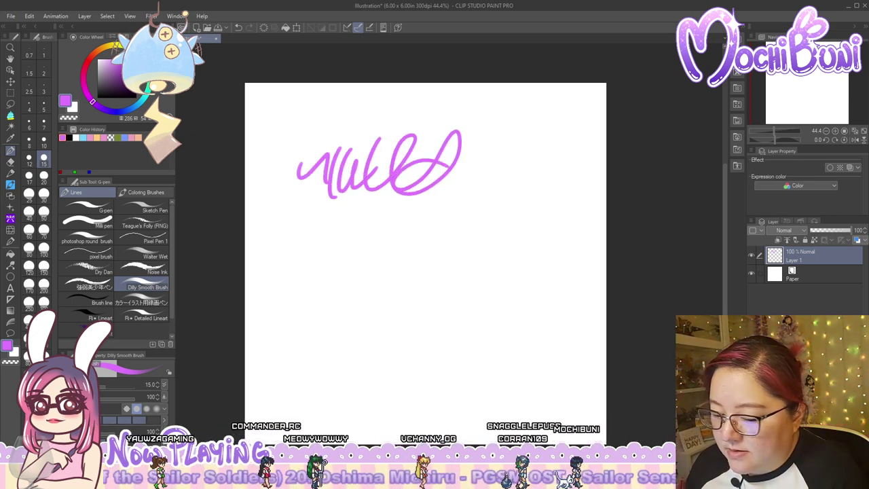
{"action": "left_click", "coordinate": [171, 345]}
Try the Brush line sub tool with thin curves, and with thick wavy and parallel strokes at brush size 40
{"action": "mouse_move", "coordinate": [298, 233]}
{"action": "left_mouse_down"}
{"action": "mouse_move", "coordinate": [305, 246]}
{"action": "mouse_move", "coordinate": [511, 211]}
{"action": "left_mouse_up"}
{"action": "mouse_move", "coordinate": [423, 220]}
{"action": "left_mouse_down"}
{"action": "mouse_move", "coordinate": [409, 236]}
{"action": "mouse_move", "coordinate": [505, 220]}
{"action": "left_mouse_up"}
{"action": "left_click", "coordinate": [29, 212]}
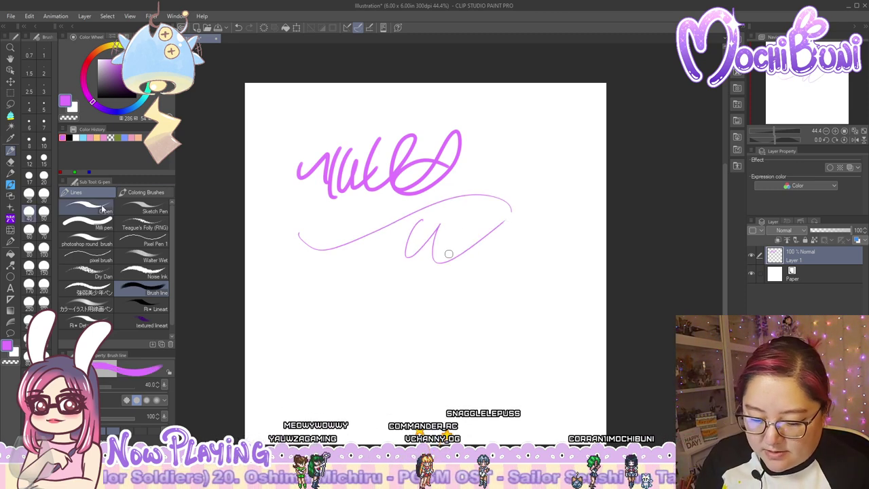
{"action": "mouse_move", "coordinate": [343, 281]}
{"action": "left_mouse_down"}
{"action": "mouse_move", "coordinate": [417, 275]}
{"action": "mouse_move", "coordinate": [478, 285]}
{"action": "mouse_move", "coordinate": [492, 345]}
{"action": "left_mouse_up"}
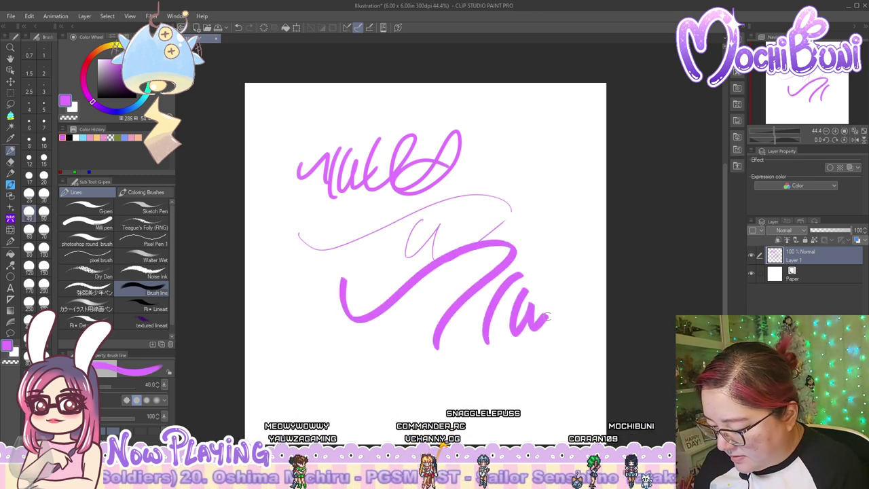
{"action": "mouse_move", "coordinate": [297, 324]}
{"action": "left_mouse_down"}
{"action": "mouse_move", "coordinate": [293, 388]}
{"action": "mouse_move", "coordinate": [337, 379]}
{"action": "mouse_move", "coordinate": [423, 330]}
{"action": "left_mouse_up"}
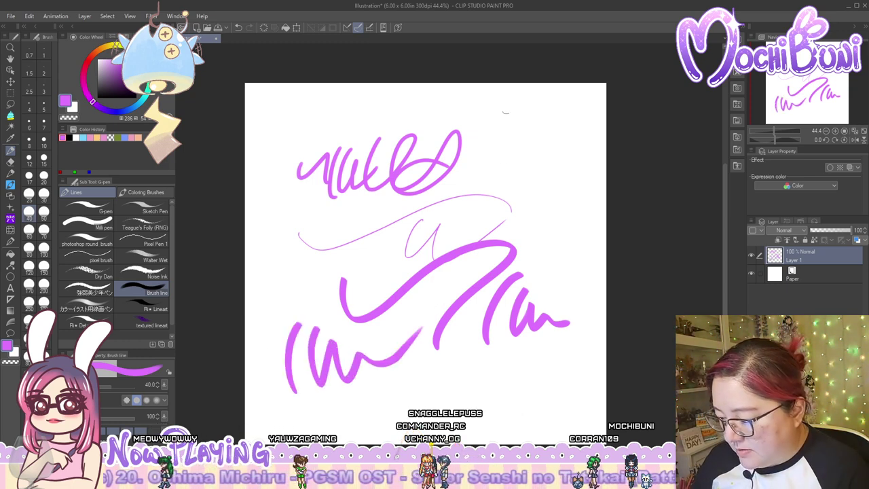
{"action": "left_click_drag", "start_coordinate": [509, 99], "coordinate": [497, 155]}
{"action": "mouse_move", "coordinate": [513, 103]}
{"action": "left_mouse_down"}
{"action": "mouse_move", "coordinate": [505, 156]}
{"action": "mouse_move", "coordinate": [516, 166]}
{"action": "left_mouse_up"}
{"action": "left_click_drag", "start_coordinate": [521, 134], "coordinate": [530, 170]}
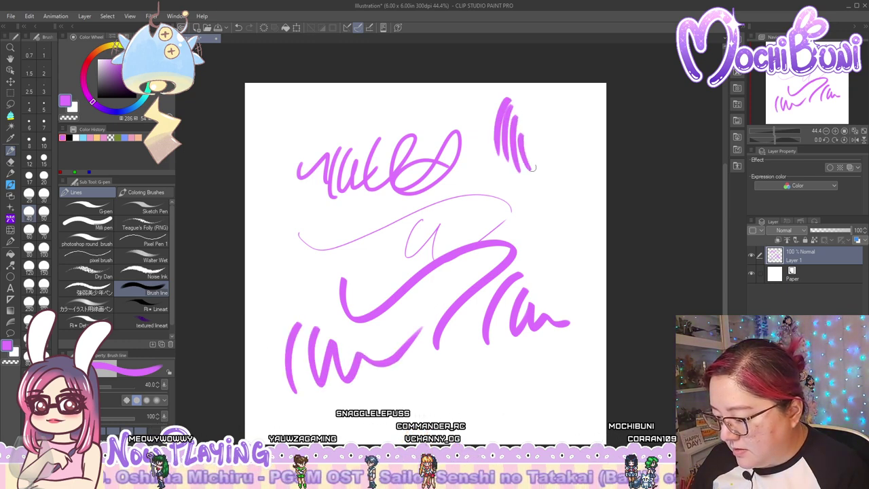
Set Brush line to size 12, test it with long strokes, and move it from the Lines group into another drawing tool
{"action": "left_click", "coordinate": [29, 160]}
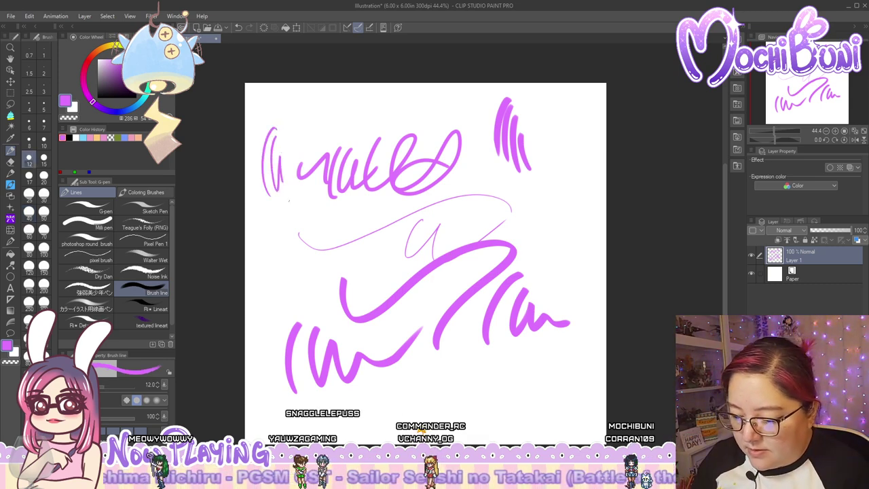
{"action": "left_click_drag", "start_coordinate": [310, 110], "coordinate": [349, 217]}
{"action": "mouse_move", "coordinate": [341, 113]}
{"action": "left_mouse_down"}
{"action": "mouse_move", "coordinate": [362, 219]}
{"action": "mouse_move", "coordinate": [393, 197]}
{"action": "mouse_move", "coordinate": [460, 237]}
{"action": "mouse_move", "coordinate": [555, 197]}
{"action": "left_mouse_up"}
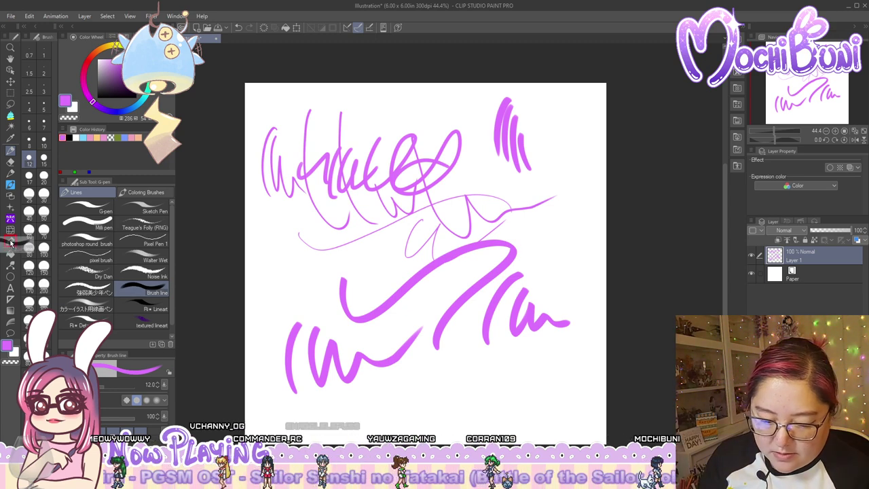
{"action": "left_click_drag", "start_coordinate": [9, 244], "coordinate": [10, 243]}
Test カラーイラスト用線画ペン at size 25 with a long curve and dense short strokes, and delete it from the Lines group
{"action": "mouse_move", "coordinate": [281, 267]}
{"action": "left_mouse_down"}
{"action": "mouse_move", "coordinate": [366, 241]}
{"action": "mouse_move", "coordinate": [490, 175]}
{"action": "mouse_move", "coordinate": [554, 197]}
{"action": "left_mouse_up"}
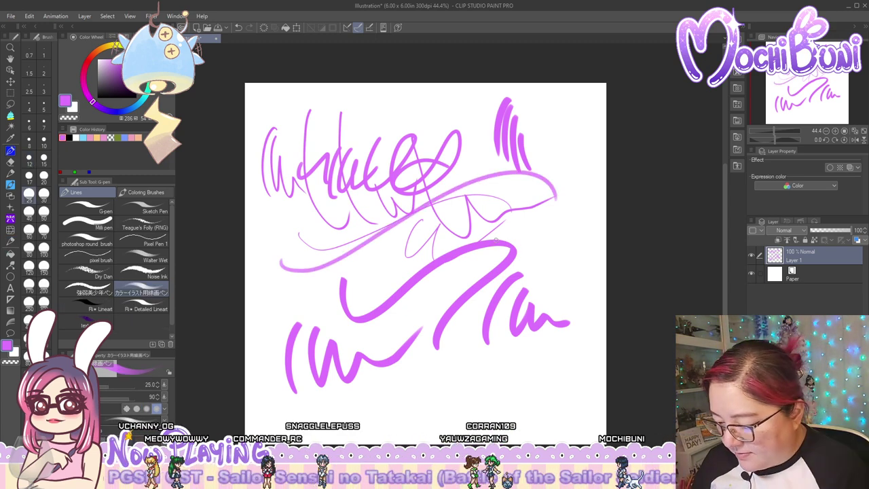
{"action": "mouse_move", "coordinate": [555, 260]}
{"action": "left_mouse_down"}
{"action": "mouse_move", "coordinate": [583, 234]}
{"action": "mouse_move", "coordinate": [560, 268]}
{"action": "left_mouse_up"}
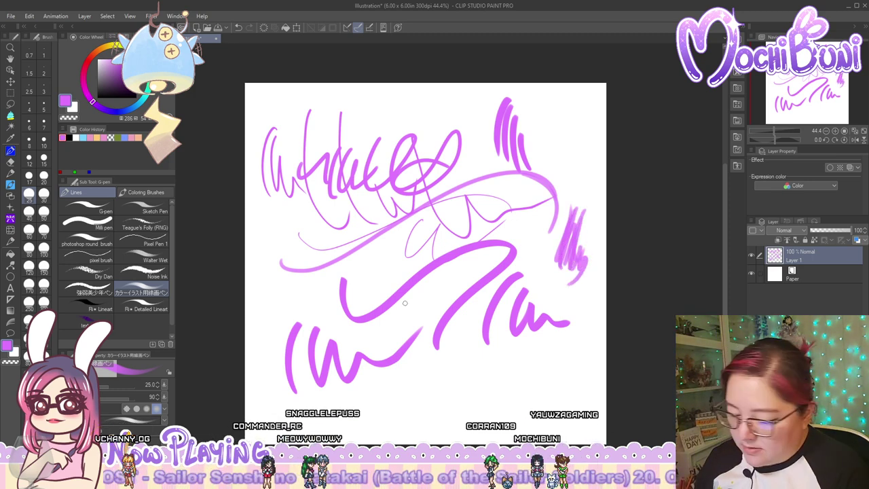
{"action": "left_click", "coordinate": [171, 344]}
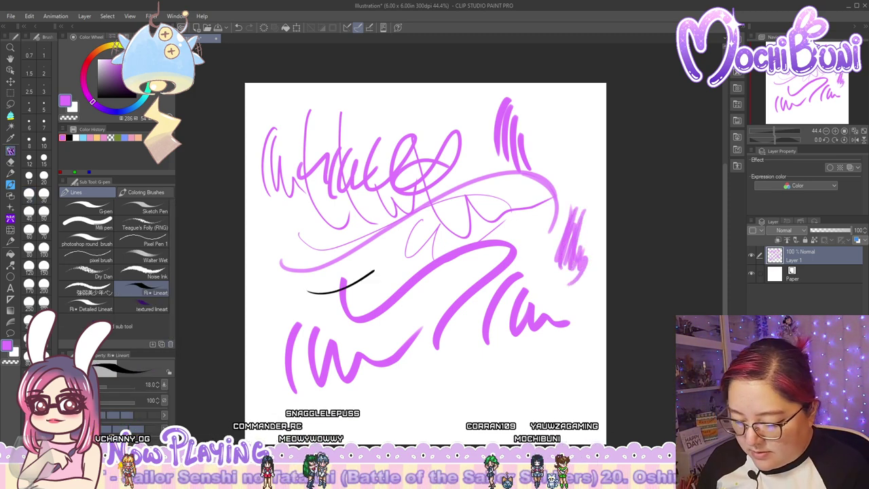
Try Ri★ Lineart at size 18 with tall black strokes and a loop across the middle of the canvas
{"action": "left_click_drag", "start_coordinate": [479, 236], "coordinate": [469, 336]}
{"action": "mouse_move", "coordinate": [490, 303]}
{"action": "left_mouse_down"}
{"action": "mouse_move", "coordinate": [510, 270]}
{"action": "mouse_move", "coordinate": [512, 232]}
{"action": "mouse_move", "coordinate": [528, 292]}
{"action": "mouse_move", "coordinate": [544, 300]}
{"action": "mouse_move", "coordinate": [543, 218]}
{"action": "mouse_move", "coordinate": [574, 353]}
{"action": "left_mouse_up"}
{"action": "mouse_move", "coordinate": [425, 258]}
{"action": "left_mouse_down"}
{"action": "mouse_move", "coordinate": [432, 320]}
{"action": "mouse_move", "coordinate": [416, 333]}
{"action": "left_mouse_up"}
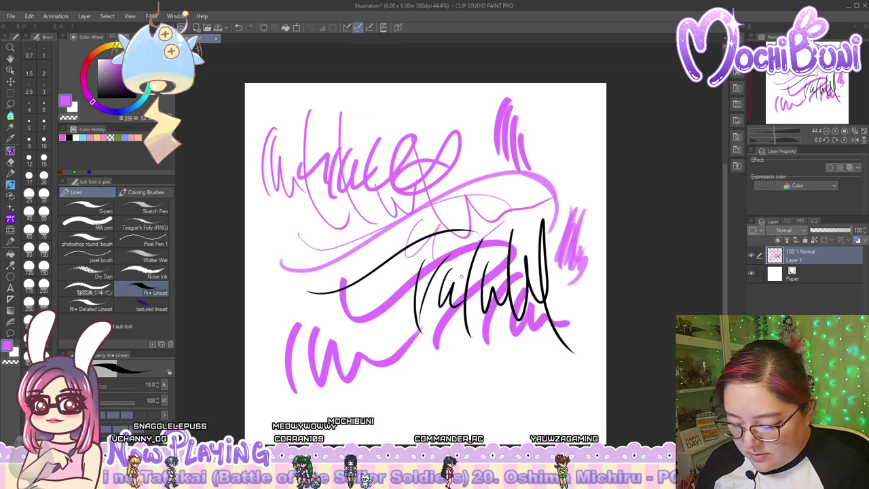
{"action": "left_click_drag", "start_coordinate": [414, 305], "coordinate": [379, 353]}
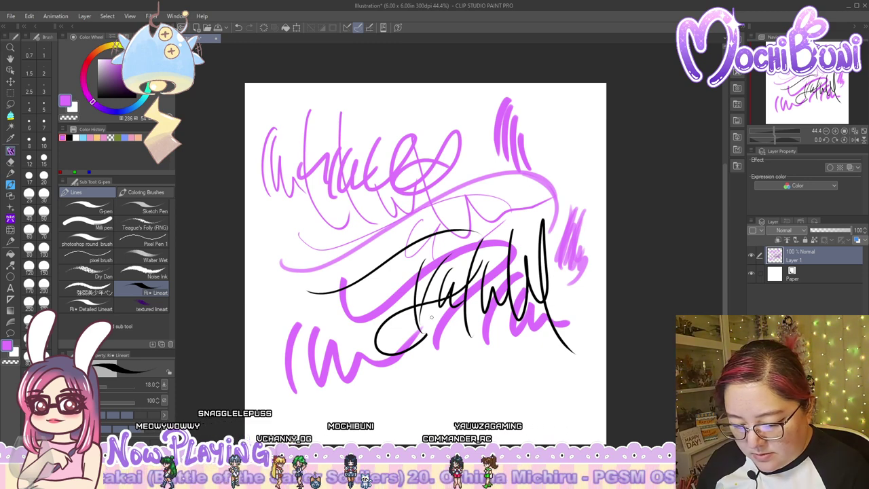
Reorder the Lines brushes so that photoshop round brush, Pixel Pen 1 and pixel brush sit just before Ri★ Lineart
{"action": "left_click", "coordinate": [103, 242]}
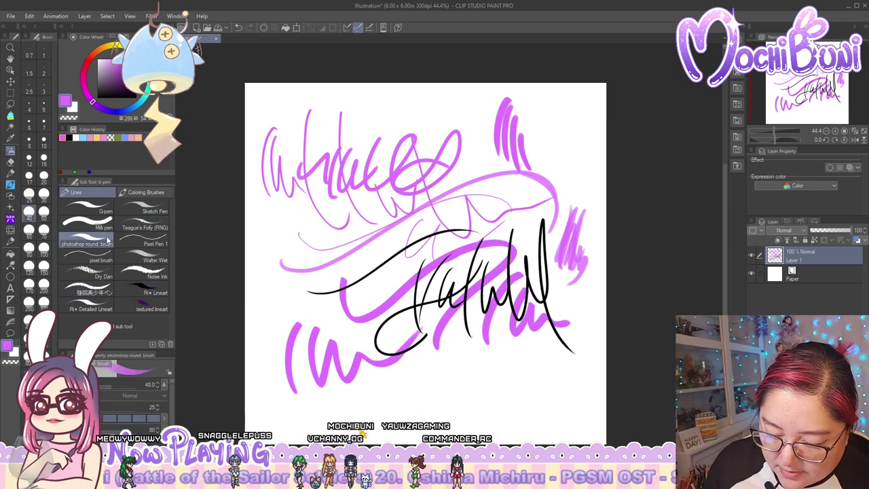
{"action": "left_click_drag", "start_coordinate": [103, 243], "coordinate": [95, 294]}
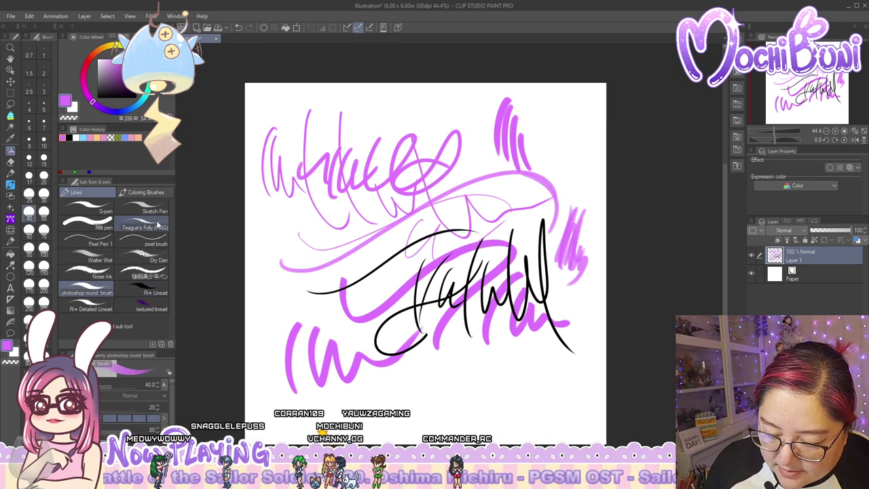
{"action": "mouse_move", "coordinate": [105, 240]}
{"action": "left_mouse_down"}
{"action": "mouse_move", "coordinate": [115, 290]}
{"action": "mouse_move", "coordinate": [112, 258]}
{"action": "mouse_move", "coordinate": [95, 291]}
{"action": "left_mouse_up"}
Test Ri★ Lineart again with looping strokes in the lower part of the canvas and delete it from the Lines group
{"action": "left_click", "coordinate": [163, 289]}
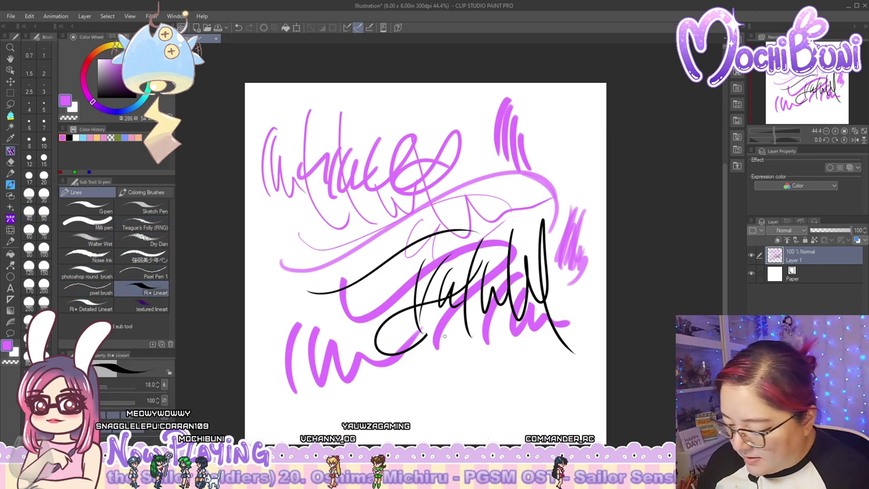
{"action": "mouse_move", "coordinate": [536, 350]}
{"action": "left_mouse_down"}
{"action": "mouse_move", "coordinate": [525, 307]}
{"action": "mouse_move", "coordinate": [454, 412]}
{"action": "left_mouse_up"}
{"action": "left_click", "coordinate": [171, 344]}
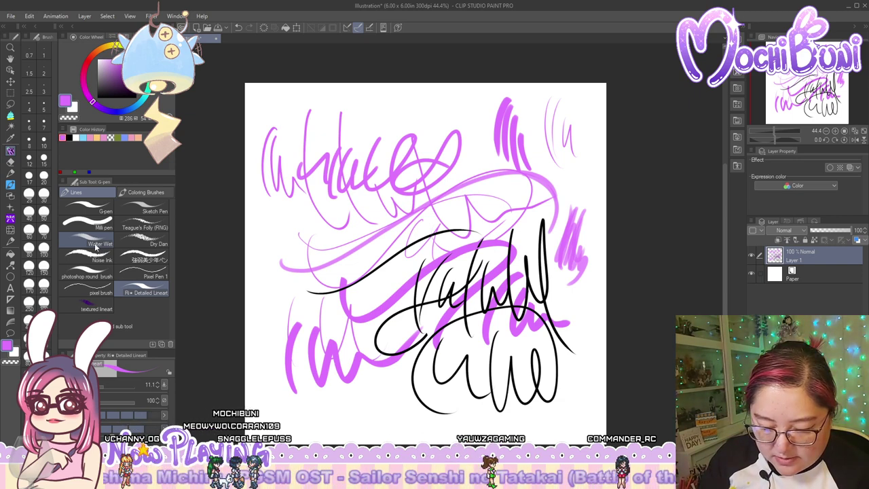
Try Ri★ Detailed Lineart at size 12 with thin purple strokes, including small curved shapes drawn at 100% zoom
{"action": "left_click", "coordinate": [29, 160]}
{"action": "left_click_drag", "start_coordinate": [270, 230], "coordinate": [269, 281]}
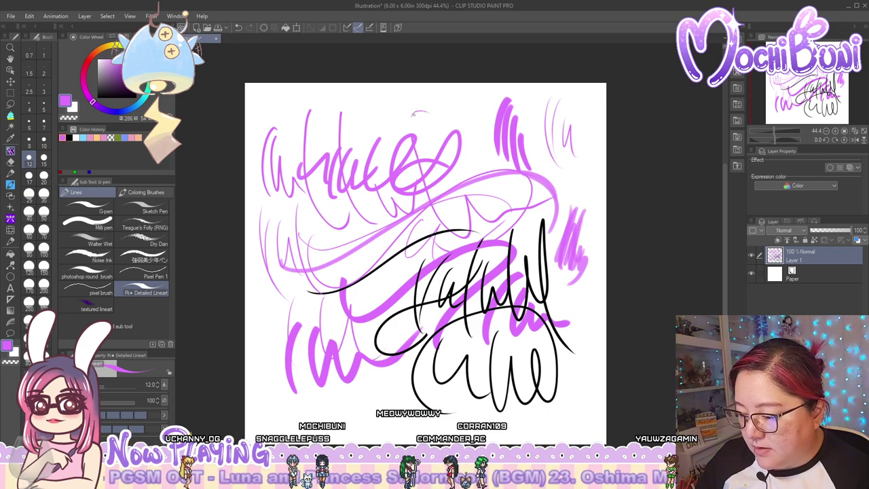
{"action": "scroll", "coordinate": [489, 136], "scroll_direction": "up", "scroll_amount": 5}
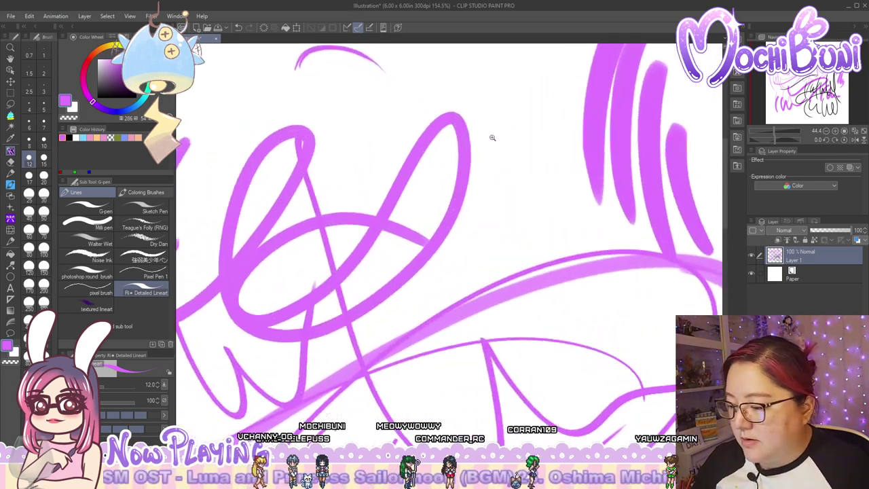
{"action": "left_click", "coordinate": [847, 133]}
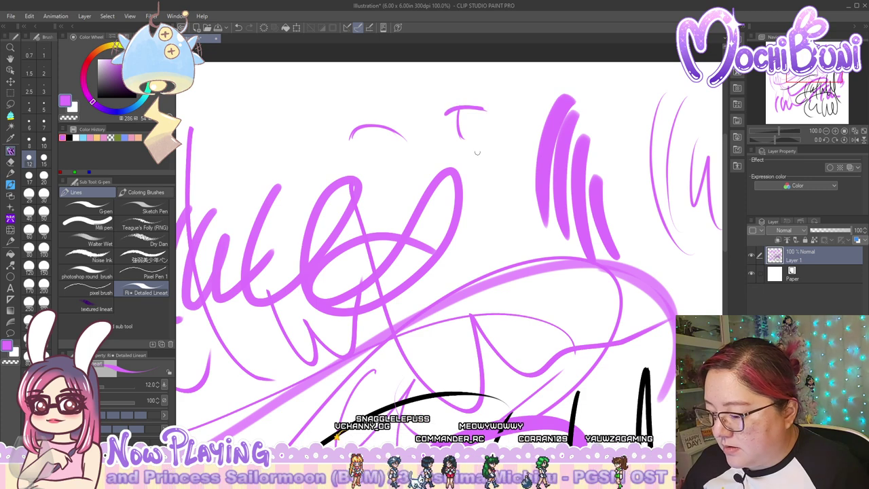
{"action": "mouse_move", "coordinate": [463, 158]}
{"action": "left_mouse_down"}
{"action": "mouse_move", "coordinate": [501, 160]}
{"action": "mouse_move", "coordinate": [511, 153]}
{"action": "mouse_move", "coordinate": [506, 178]}
{"action": "left_mouse_up"}
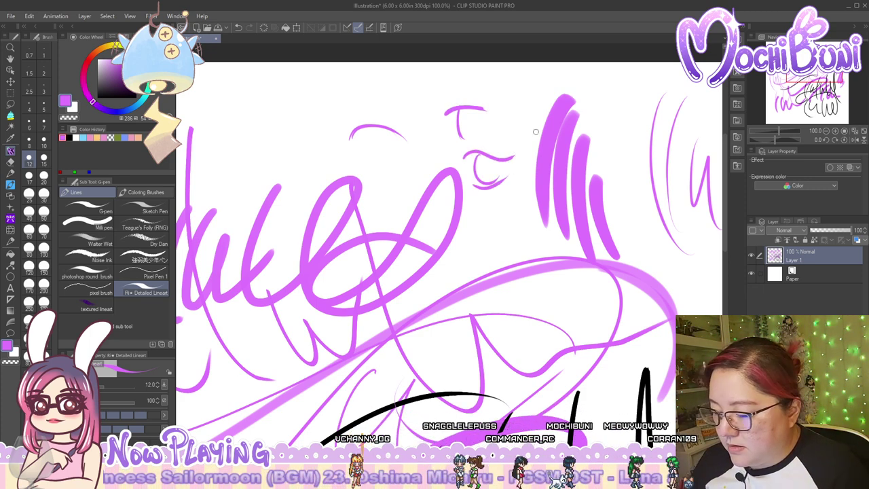
Set Ri★ Detailed Lineart to size 6 and sketch a small eye with lashes beneath the curved test shapes
{"action": "left_click", "coordinate": [29, 122]}
{"action": "left_click_drag", "start_coordinate": [471, 221], "coordinate": [475, 213]}
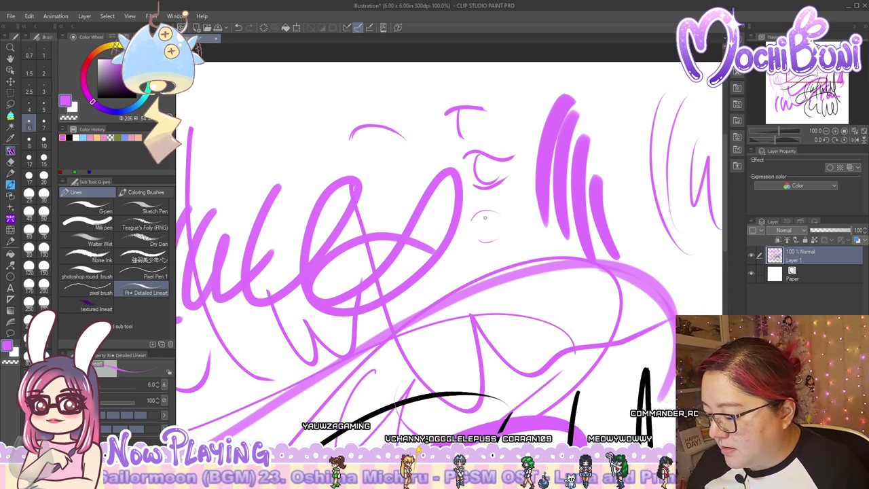
{"action": "mouse_move", "coordinate": [484, 215]}
{"action": "left_mouse_down"}
{"action": "mouse_move", "coordinate": [489, 235]}
{"action": "mouse_move", "coordinate": [500, 225]}
{"action": "left_mouse_up"}
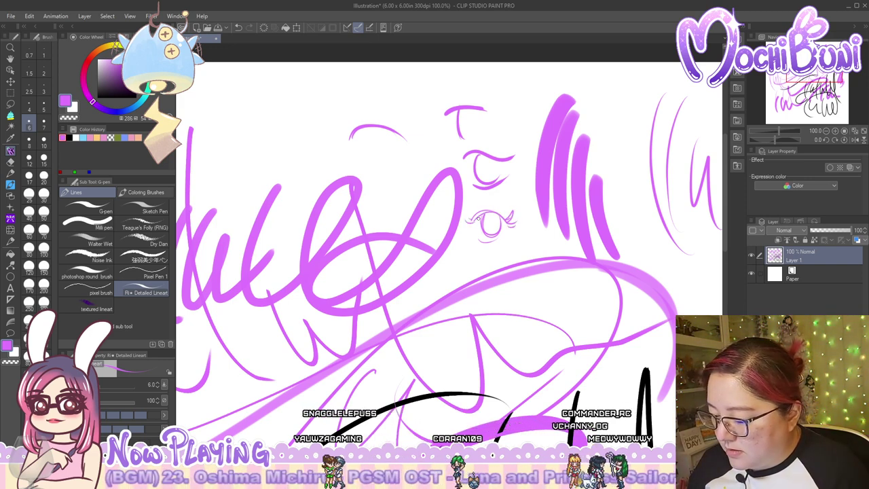
{"action": "left_click_drag", "start_coordinate": [483, 242], "coordinate": [506, 245]}
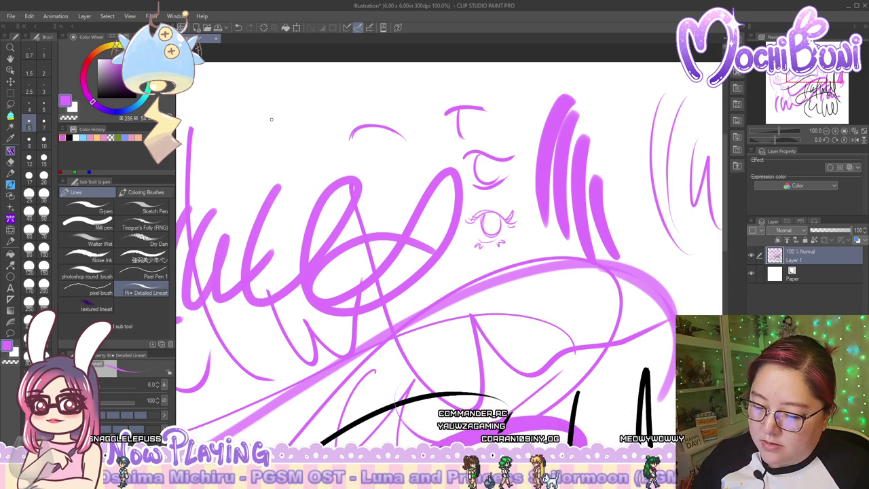
Sketch a small hand with Ri★ Detailed Lineart in an empty upper area and delete the brush from the Lines group
{"action": "mouse_move", "coordinate": [277, 127]}
{"action": "left_mouse_down"}
{"action": "mouse_move", "coordinate": [237, 99]}
{"action": "mouse_move", "coordinate": [252, 123]}
{"action": "mouse_move", "coordinate": [275, 132]}
{"action": "left_mouse_up"}
{"action": "left_click_drag", "start_coordinate": [265, 91], "coordinate": [288, 132]}
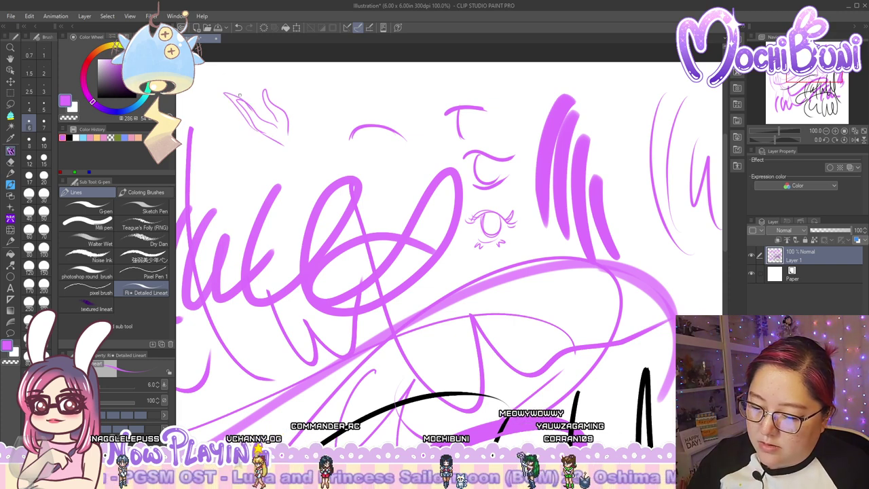
{"action": "left_click_drag", "start_coordinate": [241, 94], "coordinate": [259, 114]}
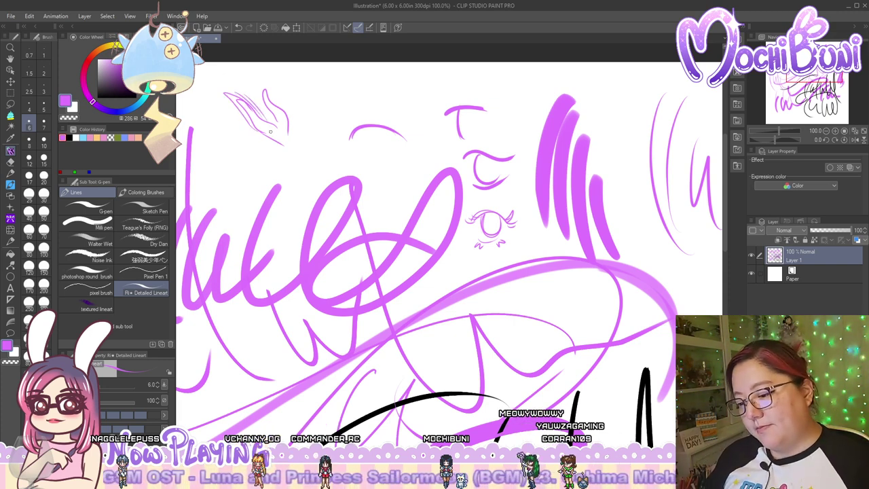
{"action": "left_click", "coordinate": [170, 344]}
Test the textured lineart brush at size 20 with hatching strokes, remove it from the Lines group, and select pixel brush
{"action": "left_click_drag", "start_coordinate": [313, 145], "coordinate": [308, 186]}
{"action": "left_click_drag", "start_coordinate": [329, 124], "coordinate": [343, 165]}
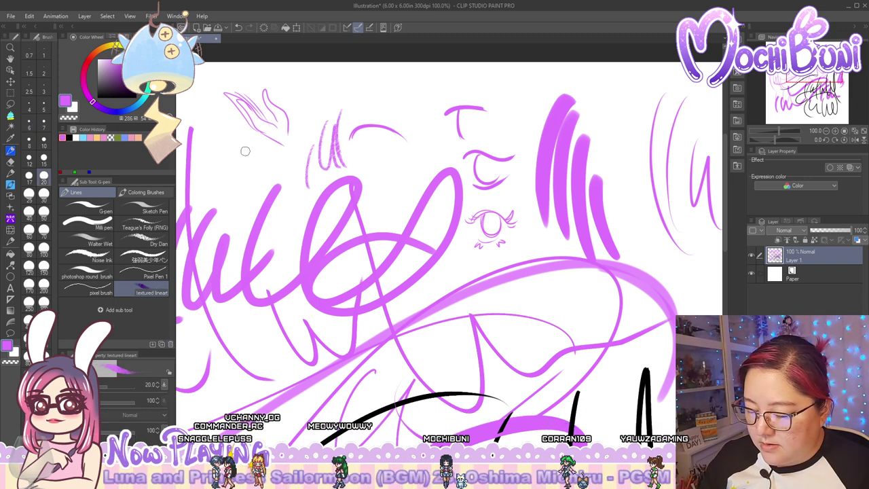
{"action": "mouse_move", "coordinate": [246, 148]}
{"action": "left_mouse_down"}
{"action": "mouse_move", "coordinate": [253, 189]}
{"action": "mouse_move", "coordinate": [262, 183]}
{"action": "mouse_move", "coordinate": [274, 192]}
{"action": "left_mouse_up"}
{"action": "left_click_drag", "start_coordinate": [274, 163], "coordinate": [294, 187]}
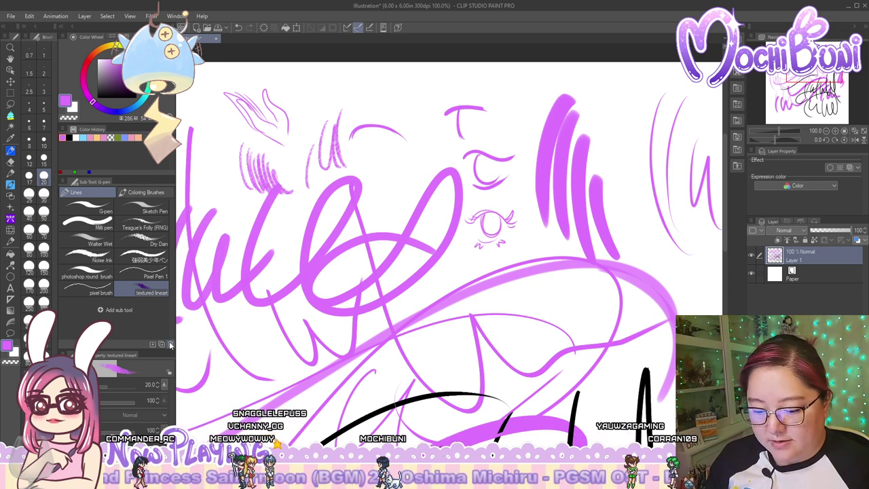
{"action": "left_click", "coordinate": [87, 288]}
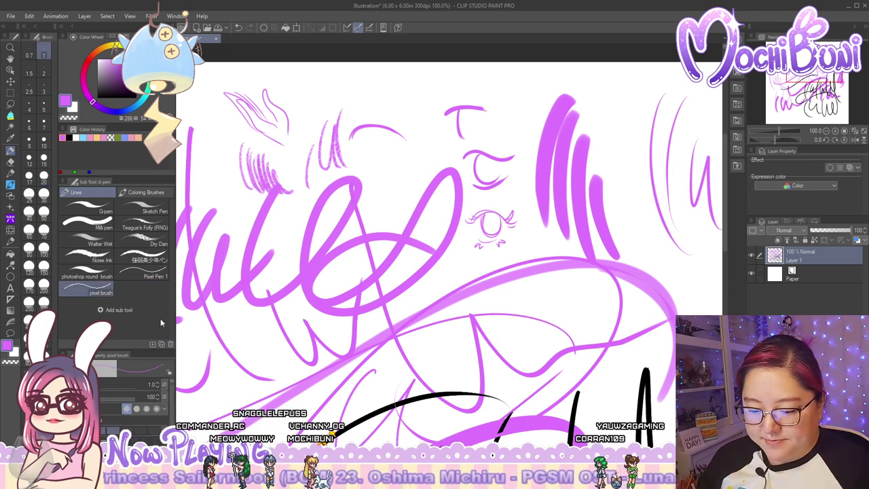
Add the YN Painting Brush Set sub tools from YN Tripainter through YN Sketchy Gal to the Lines group
{"action": "left_click", "coordinate": [118, 310]}
{"action": "mouse_move", "coordinate": [482, 184]}
{"action": "left_mouse_down"}
{"action": "mouse_move", "coordinate": [483, 382]}
{"action": "mouse_move", "coordinate": [483, 371]}
{"action": "left_mouse_up"}
{"action": "scroll", "coordinate": [483, 370], "scroll_direction": "up", "scroll_amount": 2}
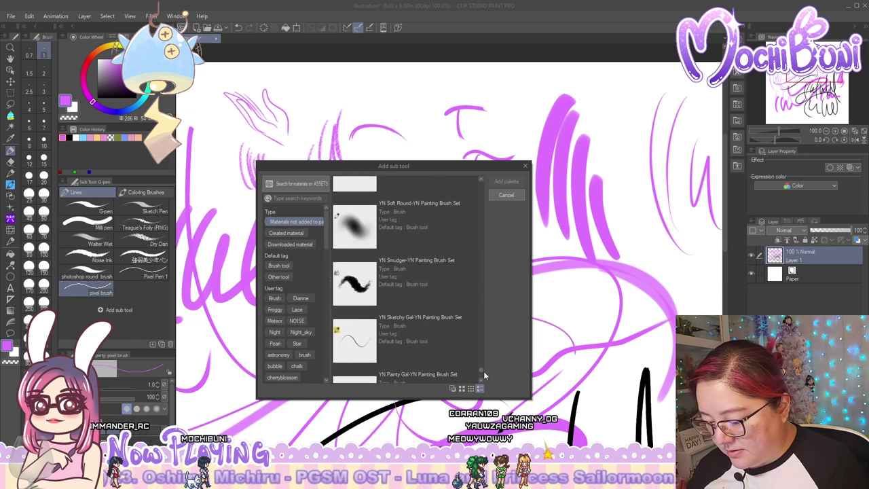
{"action": "scroll", "coordinate": [483, 371], "scroll_direction": "up", "scroll_amount": 4}
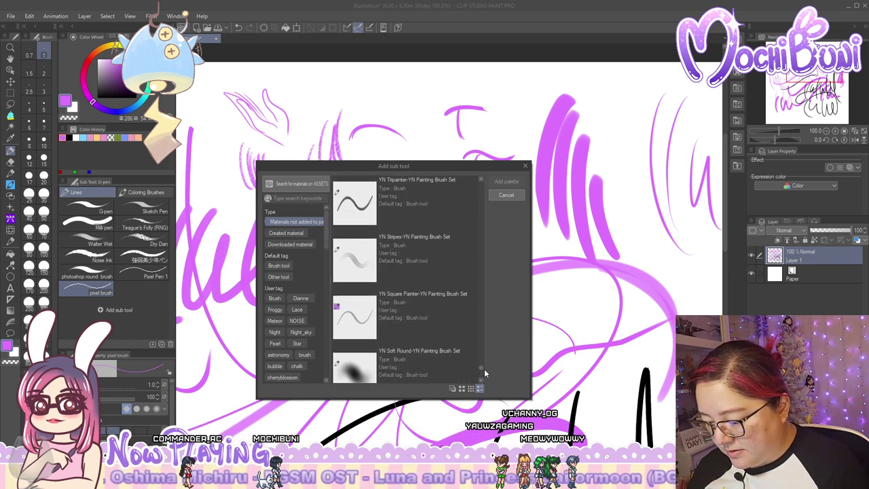
{"action": "left_click_drag", "start_coordinate": [484, 368], "coordinate": [484, 367]}
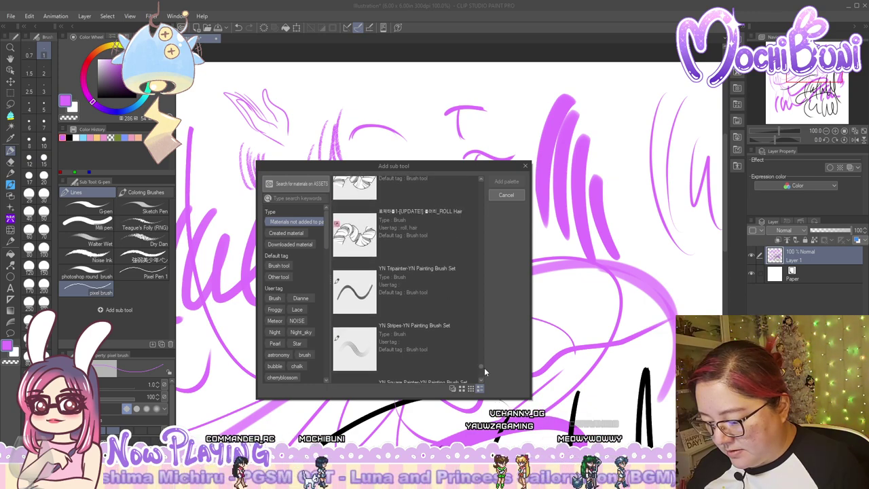
{"action": "left_click", "coordinate": [456, 288]}
{"action": "scroll", "coordinate": [481, 370], "scroll_direction": "down", "scroll_amount": 4}
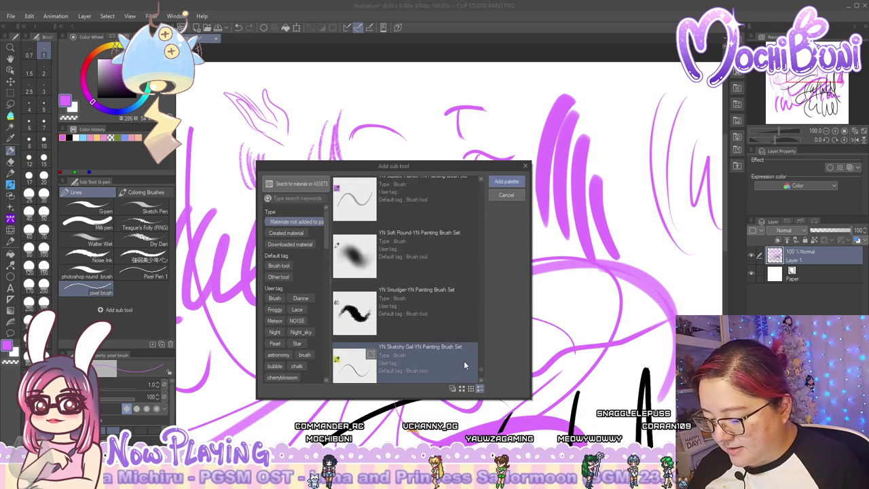
{"action": "left_click", "coordinate": [464, 359], "text": "shift"}
{"action": "left_click", "coordinate": [519, 180]}
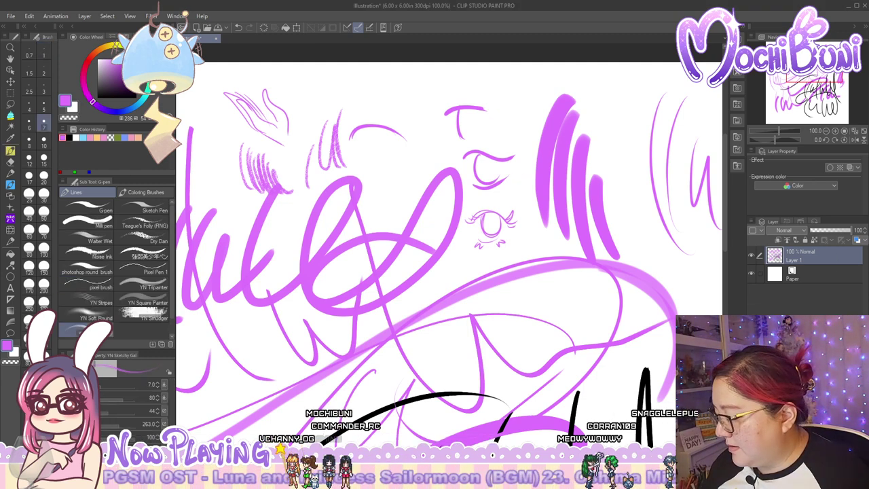
Clear the layer and test YN Tripainter at size 25 with a patch of purple strokes
{"action": "key", "text": "Delete"}
{"action": "key", "text": "ctrl+shift+n"}
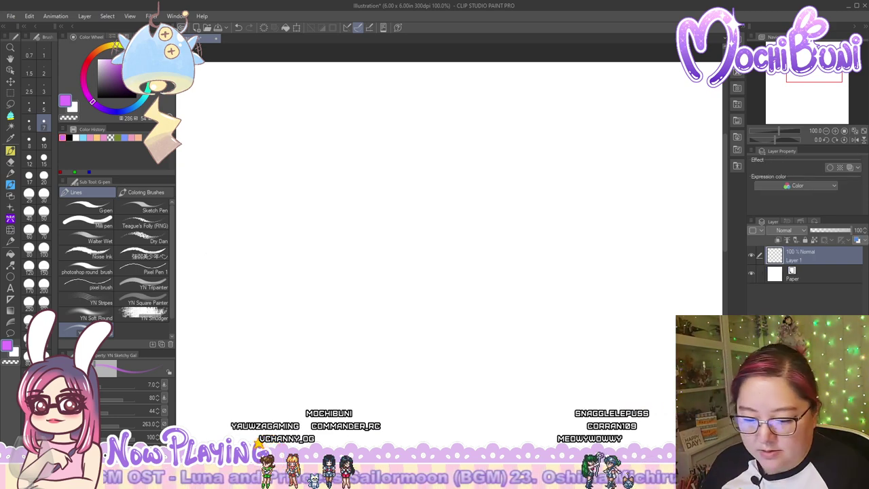
{"action": "left_click", "coordinate": [142, 288]}
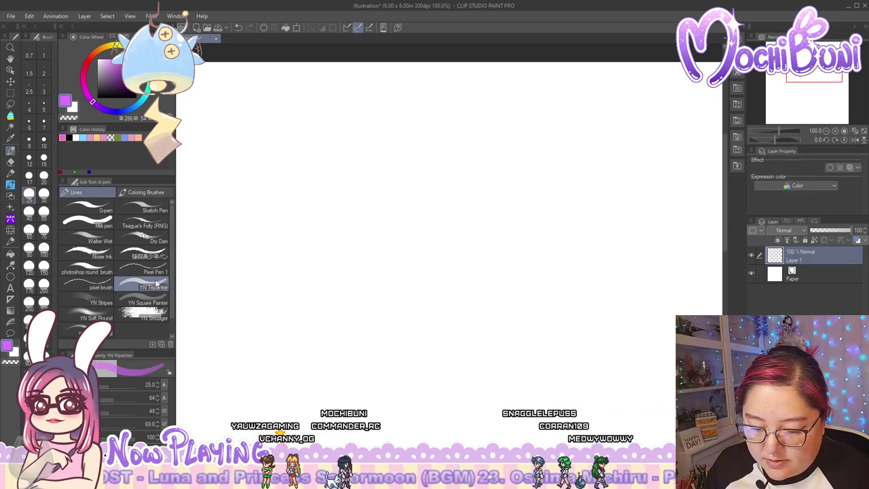
{"action": "mouse_move", "coordinate": [302, 216]}
{"action": "left_mouse_down"}
{"action": "mouse_move", "coordinate": [331, 197]}
{"action": "mouse_move", "coordinate": [324, 231]}
{"action": "left_mouse_up"}
{"action": "mouse_move", "coordinate": [352, 173]}
{"action": "left_mouse_down"}
{"action": "mouse_move", "coordinate": [343, 233]}
{"action": "mouse_move", "coordinate": [363, 235]}
{"action": "left_mouse_up"}
{"action": "mouse_move", "coordinate": [360, 202]}
{"action": "left_mouse_down"}
{"action": "mouse_move", "coordinate": [365, 237]}
{"action": "mouse_move", "coordinate": [361, 178]}
{"action": "mouse_move", "coordinate": [350, 230]}
{"action": "mouse_move", "coordinate": [369, 184]}
{"action": "mouse_move", "coordinate": [378, 237]}
{"action": "mouse_move", "coordinate": [387, 226]}
{"action": "mouse_move", "coordinate": [367, 247]}
{"action": "mouse_move", "coordinate": [353, 175]}
{"action": "mouse_move", "coordinate": [334, 224]}
{"action": "mouse_move", "coordinate": [347, 180]}
{"action": "mouse_move", "coordinate": [380, 235]}
{"action": "left_mouse_up"}
Layer light blue YN Tripainter strokes beside the purple patch and delete the brush from the Lines group
{"action": "left_click", "coordinate": [83, 137]}
{"action": "mouse_move", "coordinate": [375, 185]}
{"action": "left_mouse_down"}
{"action": "mouse_move", "coordinate": [372, 238]}
{"action": "mouse_move", "coordinate": [369, 224]}
{"action": "mouse_move", "coordinate": [355, 242]}
{"action": "left_mouse_up"}
{"action": "left_click_drag", "start_coordinate": [354, 195], "coordinate": [372, 239]}
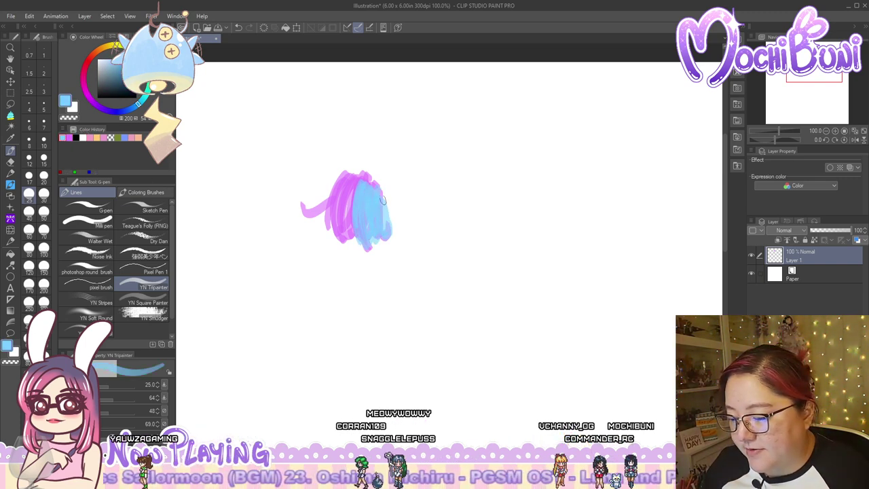
{"action": "left_click_drag", "start_coordinate": [384, 209], "coordinate": [381, 230]}
{"action": "left_click", "coordinate": [170, 345]}
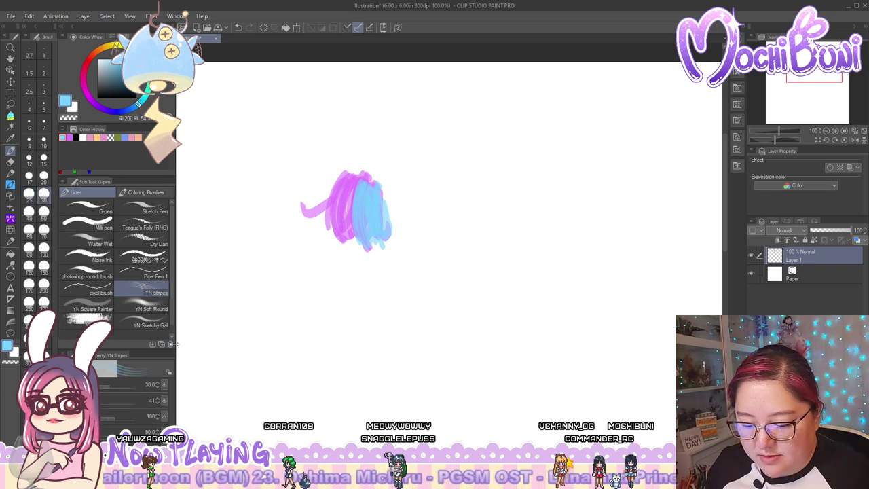
Test YN Stripes at size 30 with long, looping light blue strokes beneath the colour patch
{"action": "left_click_drag", "start_coordinate": [263, 307], "coordinate": [491, 232]}
{"action": "mouse_move", "coordinate": [418, 324]}
{"action": "left_mouse_down"}
{"action": "mouse_move", "coordinate": [468, 238]}
{"action": "mouse_move", "coordinate": [508, 219]}
{"action": "mouse_move", "coordinate": [546, 304]}
{"action": "left_mouse_up"}
{"action": "mouse_move", "coordinate": [484, 200]}
{"action": "left_mouse_down"}
{"action": "mouse_move", "coordinate": [452, 217]}
{"action": "mouse_move", "coordinate": [389, 196]}
{"action": "left_mouse_up"}
Overlay curved purple YN Stripes hatching on the light blue loops and delete the brush from the Lines group
{"action": "left_click", "coordinate": [69, 138]}
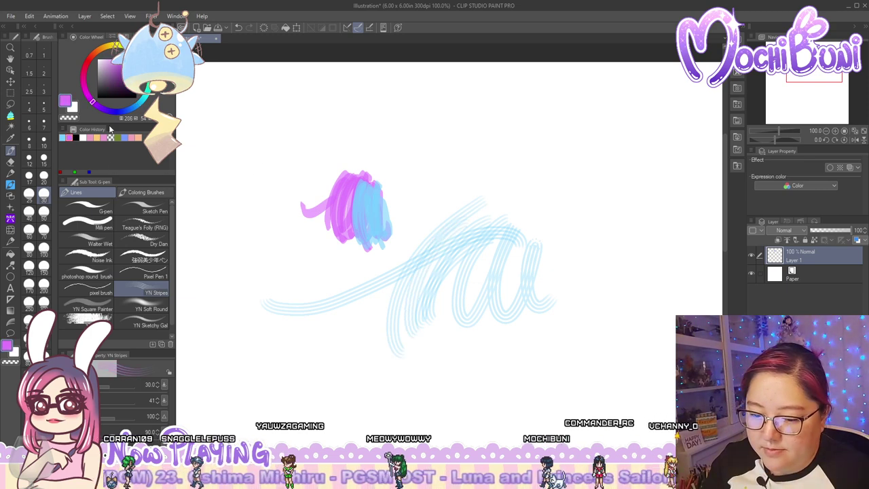
{"action": "mouse_move", "coordinate": [445, 224]}
{"action": "left_mouse_down"}
{"action": "mouse_move", "coordinate": [409, 321]}
{"action": "mouse_move", "coordinate": [395, 328]}
{"action": "left_mouse_up"}
{"action": "left_click_drag", "start_coordinate": [440, 218], "coordinate": [387, 291]}
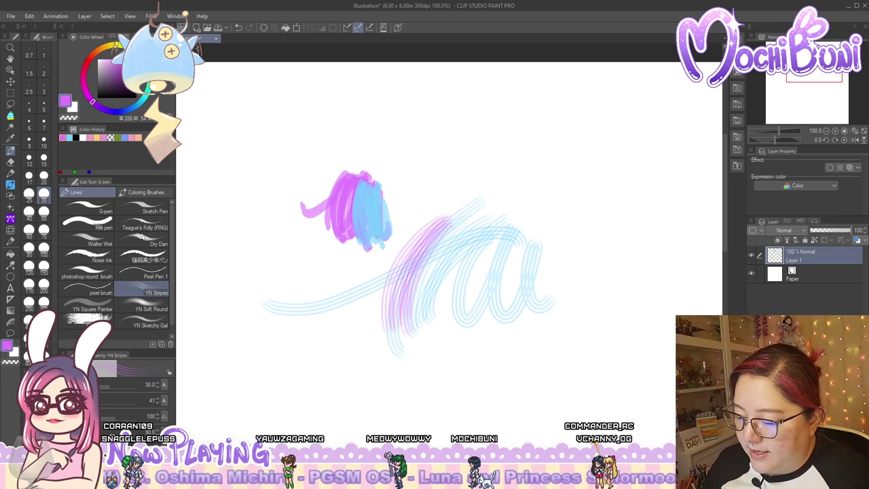
{"action": "left_click_drag", "start_coordinate": [454, 229], "coordinate": [410, 338]}
{"action": "left_click_drag", "start_coordinate": [484, 206], "coordinate": [432, 355]}
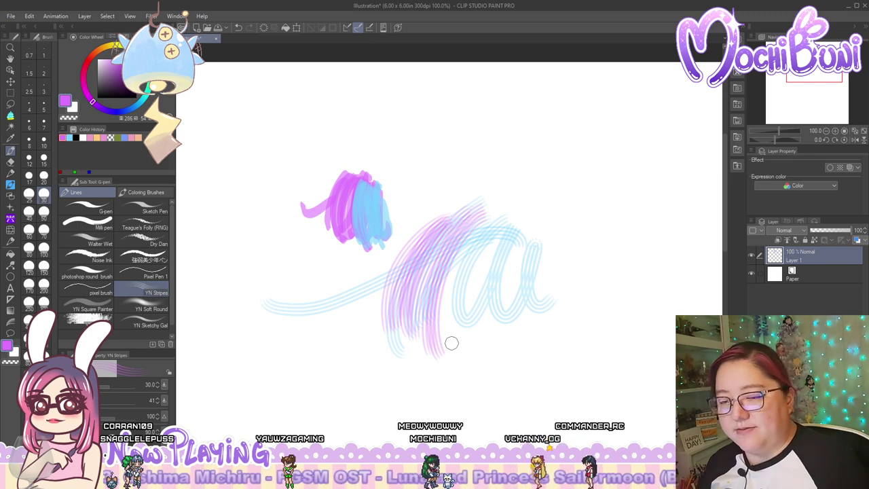
{"action": "left_click_drag", "start_coordinate": [472, 199], "coordinate": [382, 309]}
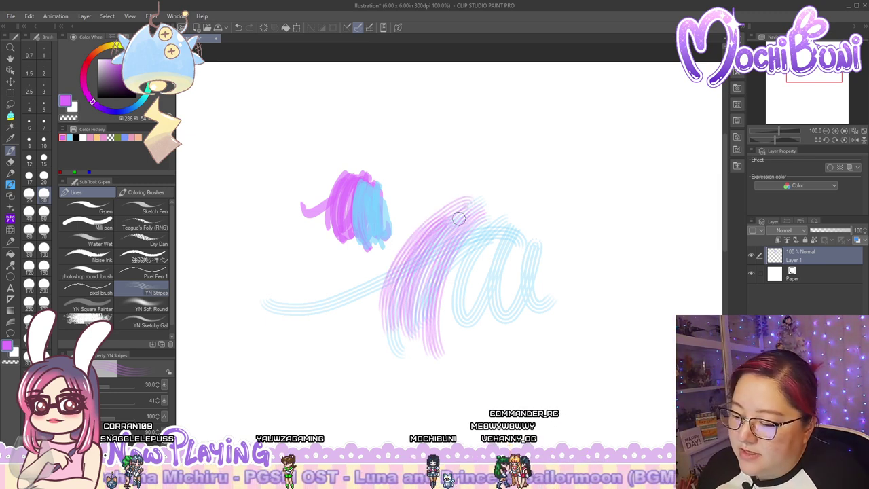
{"action": "left_click_drag", "start_coordinate": [468, 198], "coordinate": [378, 346]}
{"action": "left_click_drag", "start_coordinate": [461, 198], "coordinate": [359, 343]}
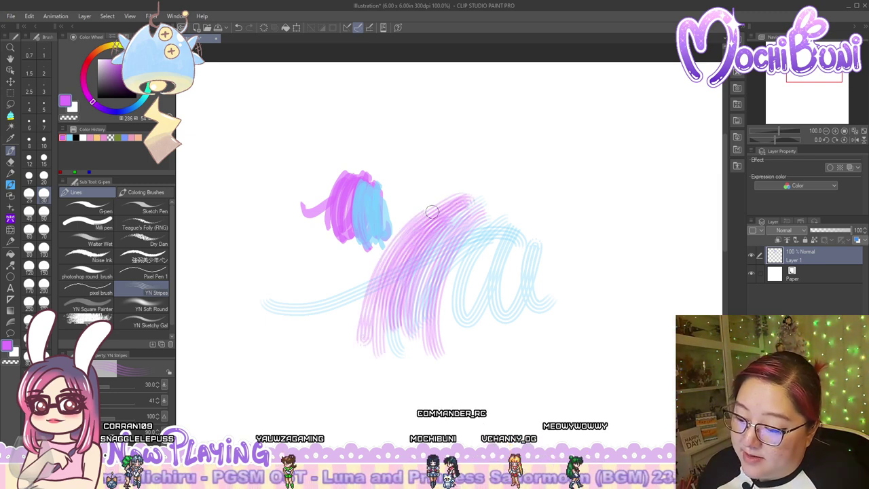
{"action": "mouse_move", "coordinate": [469, 204]}
{"action": "left_mouse_down"}
{"action": "mouse_move", "coordinate": [414, 331]}
{"action": "mouse_move", "coordinate": [469, 216]}
{"action": "mouse_move", "coordinate": [433, 338]}
{"action": "left_mouse_up"}
{"action": "left_click_drag", "start_coordinate": [474, 218], "coordinate": [445, 337]}
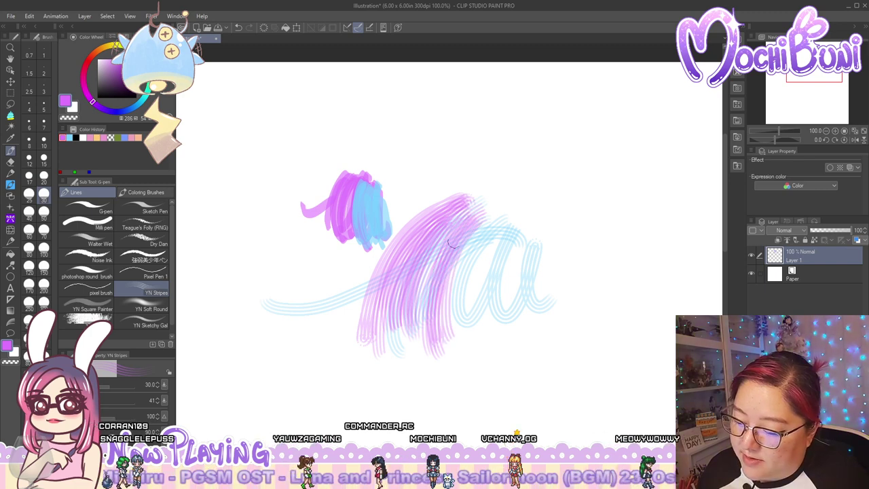
{"action": "left_click_drag", "start_coordinate": [443, 244], "coordinate": [424, 335]}
{"action": "mouse_move", "coordinate": [457, 198]}
{"action": "left_mouse_down"}
{"action": "mouse_move", "coordinate": [387, 349]}
{"action": "mouse_move", "coordinate": [363, 343]}
{"action": "left_mouse_up"}
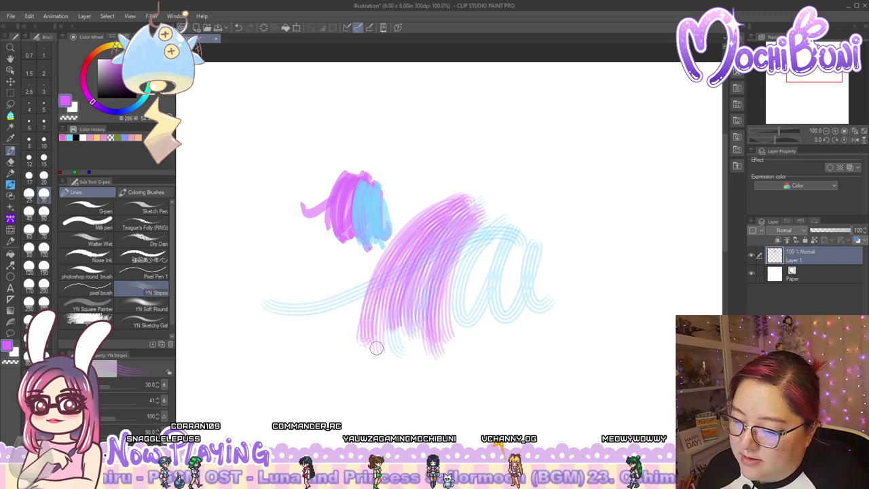
{"action": "left_click", "coordinate": [171, 345]}
Test YN Square Painter at size 10 with a few short purple strokes and delete it from the Lines group
{"action": "mouse_move", "coordinate": [260, 283]}
{"action": "left_mouse_down"}
{"action": "mouse_move", "coordinate": [270, 295]}
{"action": "mouse_move", "coordinate": [322, 244]}
{"action": "left_mouse_up"}
{"action": "mouse_move", "coordinate": [473, 142]}
{"action": "left_mouse_down"}
{"action": "mouse_move", "coordinate": [458, 193]}
{"action": "mouse_move", "coordinate": [451, 186]}
{"action": "mouse_move", "coordinate": [461, 190]}
{"action": "left_mouse_up"}
{"action": "left_click_drag", "start_coordinate": [481, 161], "coordinate": [477, 185]}
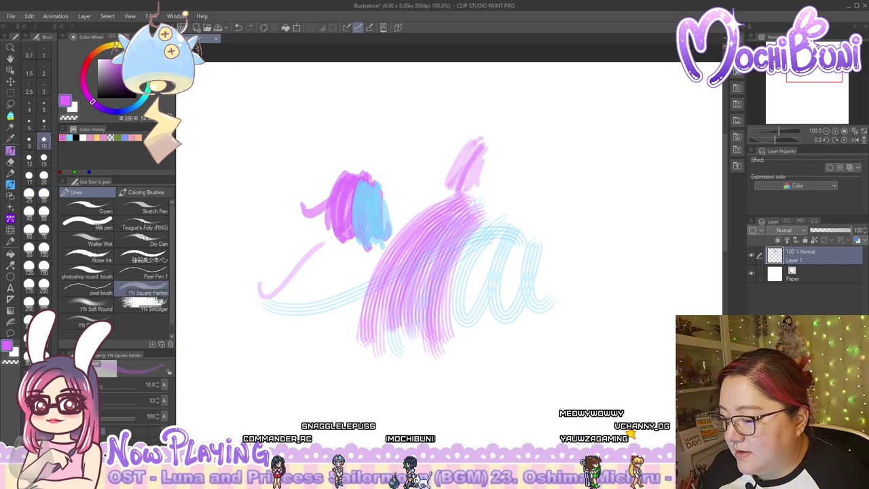
{"action": "left_click", "coordinate": [171, 346]}
Paint purple patches with YN Soft Round at sizes 250 and 25, and smudge the smaller patch's edge with YN Smudger
{"action": "mouse_move", "coordinate": [564, 169]}
{"action": "left_mouse_down"}
{"action": "mouse_move", "coordinate": [421, 412]}
{"action": "mouse_move", "coordinate": [550, 271]}
{"action": "mouse_move", "coordinate": [475, 359]}
{"action": "left_mouse_up"}
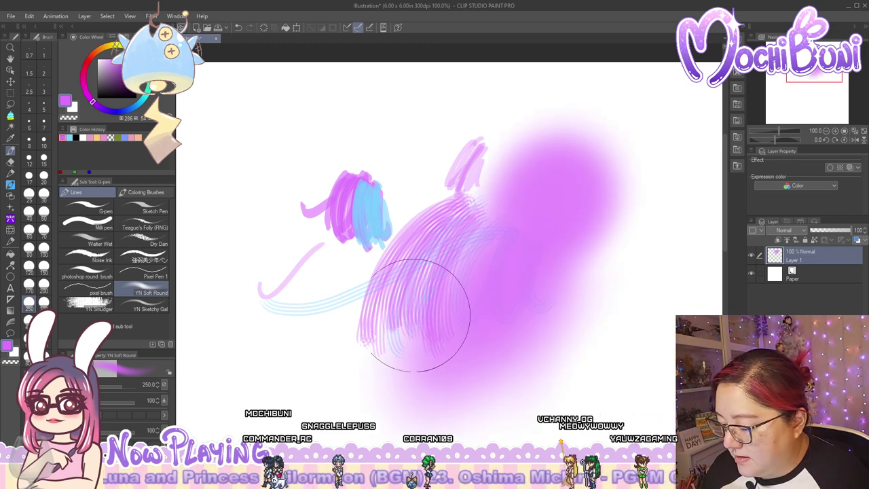
{"action": "left_click", "coordinate": [31, 198]}
{"action": "mouse_move", "coordinate": [275, 142]}
{"action": "left_mouse_down"}
{"action": "mouse_move", "coordinate": [255, 190]}
{"action": "mouse_move", "coordinate": [269, 190]}
{"action": "mouse_move", "coordinate": [277, 139]}
{"action": "mouse_move", "coordinate": [295, 153]}
{"action": "left_mouse_up"}
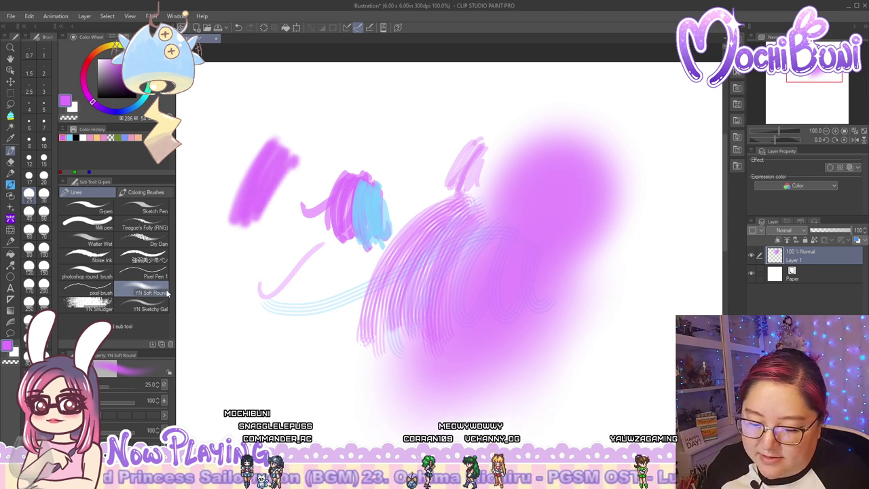
{"action": "left_click", "coordinate": [95, 307]}
{"action": "mouse_move", "coordinate": [298, 163]}
{"action": "left_mouse_down"}
{"action": "mouse_move", "coordinate": [273, 203]}
{"action": "mouse_move", "coordinate": [289, 166]}
{"action": "mouse_move", "coordinate": [283, 191]}
{"action": "mouse_move", "coordinate": [286, 170]}
{"action": "mouse_move", "coordinate": [278, 168]}
{"action": "mouse_move", "coordinate": [283, 163]}
{"action": "mouse_move", "coordinate": [277, 193]}
{"action": "left_mouse_up"}
Move YN Soft Round and YN Smudger out of Lines into Coloring Brushes, and test and delete YN Sketchy Gal
{"action": "left_click_drag", "start_coordinate": [145, 288], "coordinate": [150, 193]}
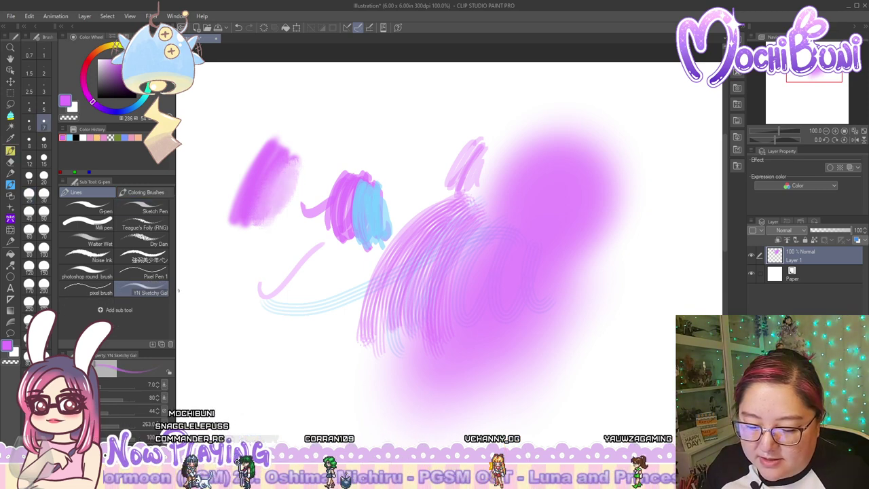
{"action": "mouse_move", "coordinate": [270, 316]}
{"action": "left_mouse_down"}
{"action": "mouse_move", "coordinate": [328, 372]}
{"action": "mouse_move", "coordinate": [349, 410]}
{"action": "left_mouse_up"}
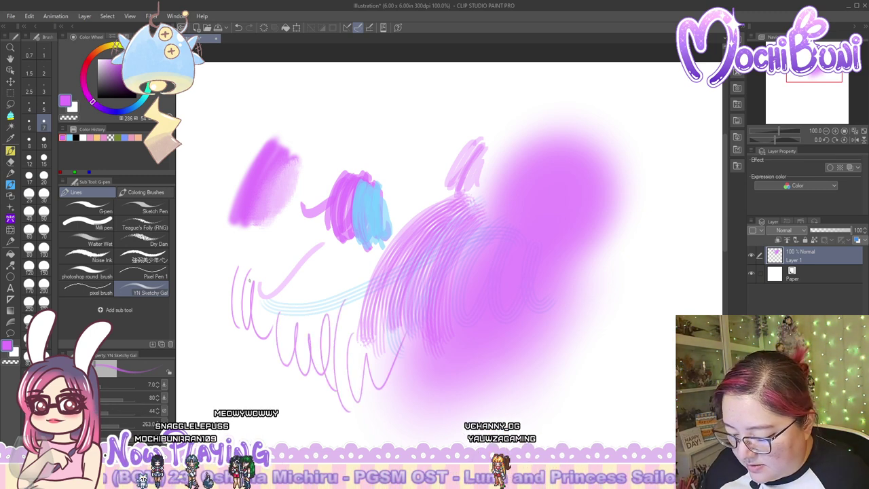
{"action": "left_click", "coordinate": [170, 344]}
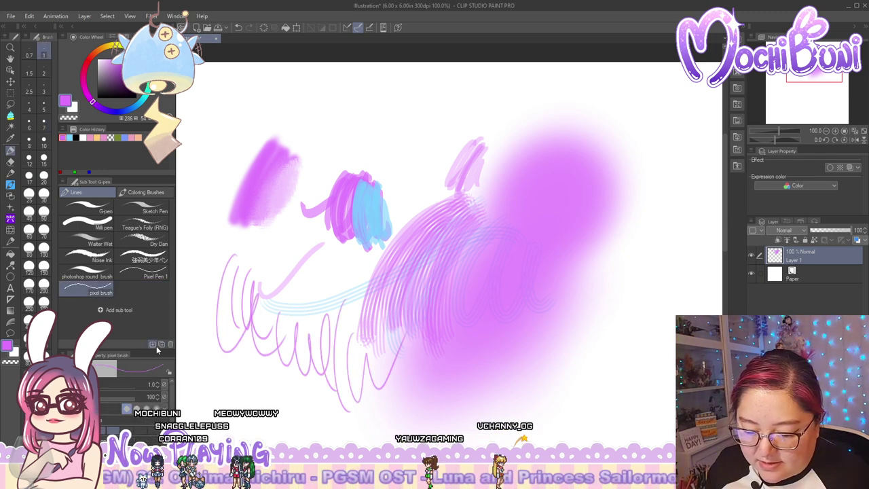
Add the sub tools from YN Painty Gal through Softie Marker to the Lines group
{"action": "left_click", "coordinate": [154, 344]}
{"action": "left_click_drag", "start_coordinate": [483, 189], "coordinate": [481, 378]}
{"action": "left_click", "coordinate": [464, 336]}
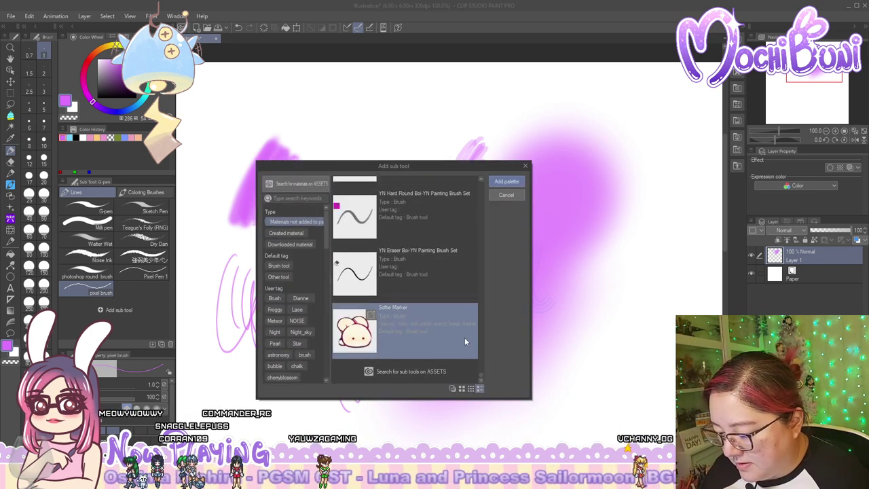
{"action": "left_click", "coordinate": [481, 180]}
{"action": "left_click", "coordinate": [448, 273]}
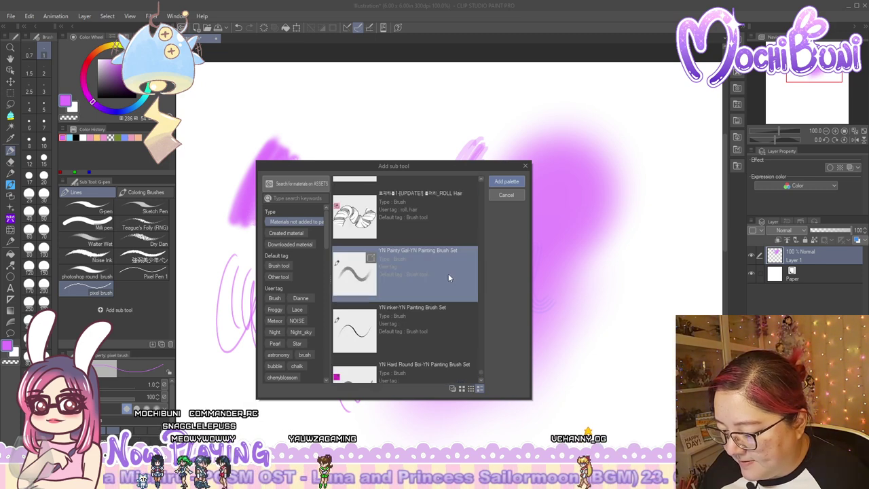
{"action": "left_click", "coordinate": [480, 379]}
{"action": "left_click", "coordinate": [481, 379]}
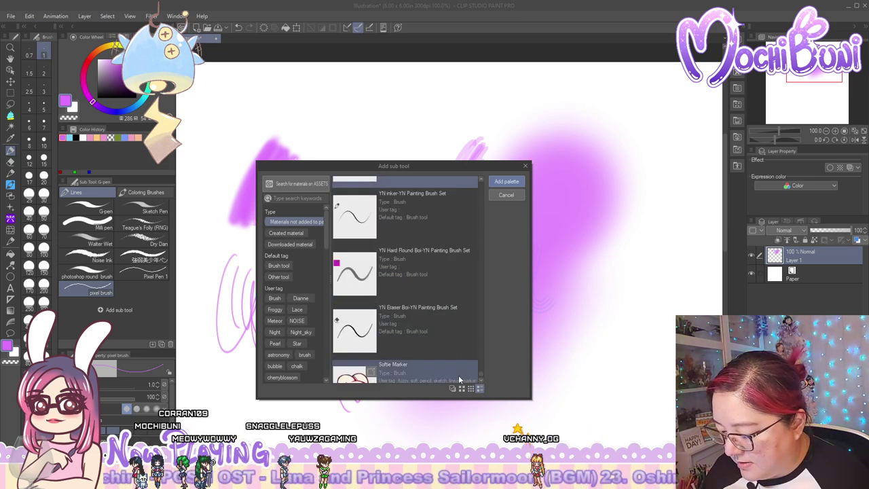
{"action": "left_click", "coordinate": [480, 379]}
{"action": "left_click", "coordinate": [448, 341]}
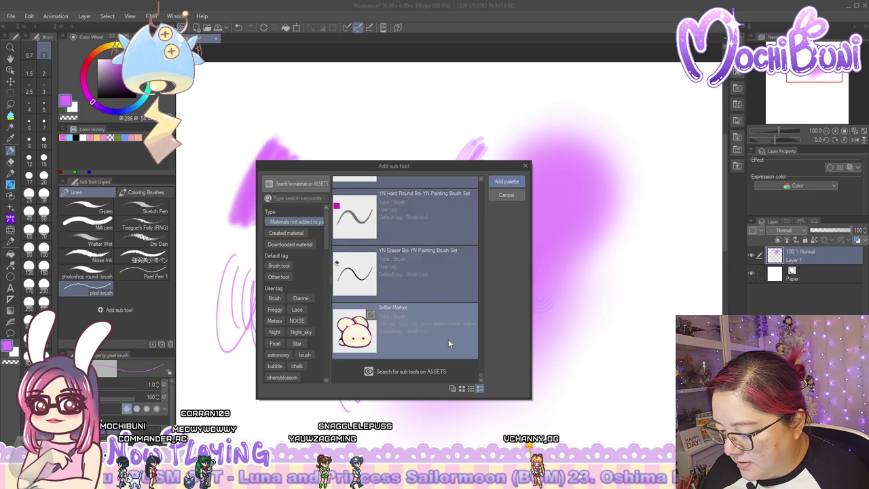
{"action": "left_click", "coordinate": [506, 182]}
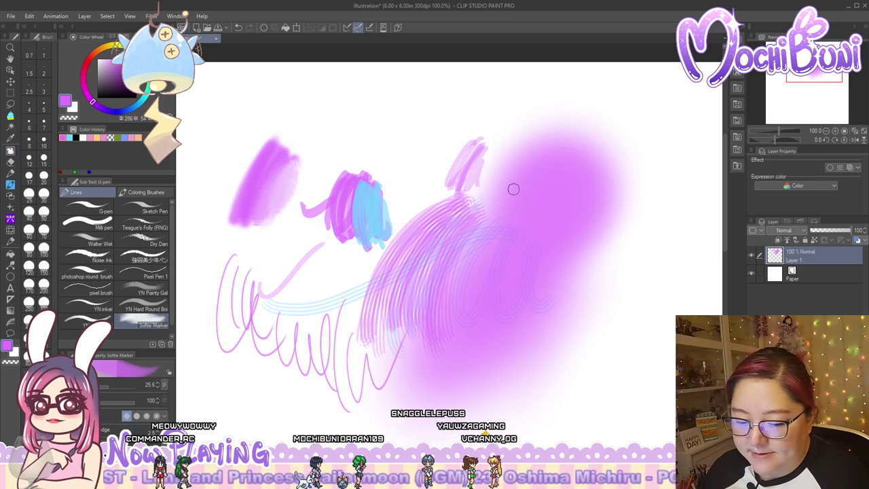
Test YN Painty Gal at size 25 with zigzag purple strokes and delete it from the Lines group
{"action": "left_click", "coordinate": [144, 292]}
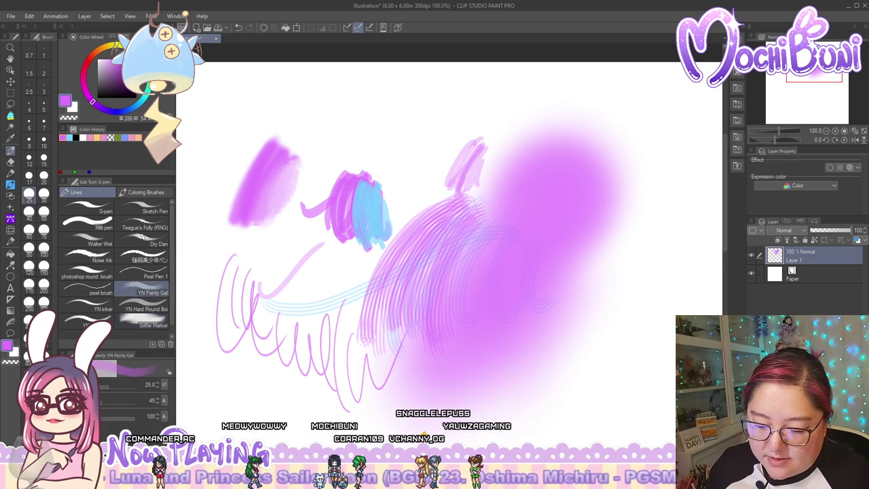
{"action": "mouse_move", "coordinate": [388, 139]}
{"action": "left_mouse_down"}
{"action": "mouse_move", "coordinate": [423, 149]}
{"action": "mouse_move", "coordinate": [434, 179]}
{"action": "mouse_move", "coordinate": [453, 116]}
{"action": "mouse_move", "coordinate": [442, 183]}
{"action": "mouse_move", "coordinate": [497, 135]}
{"action": "left_mouse_up"}
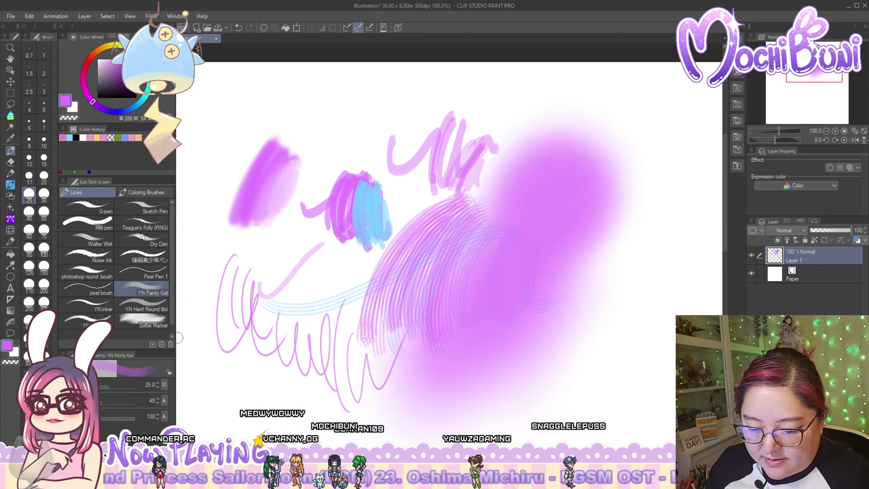
{"action": "left_click", "coordinate": [170, 344]}
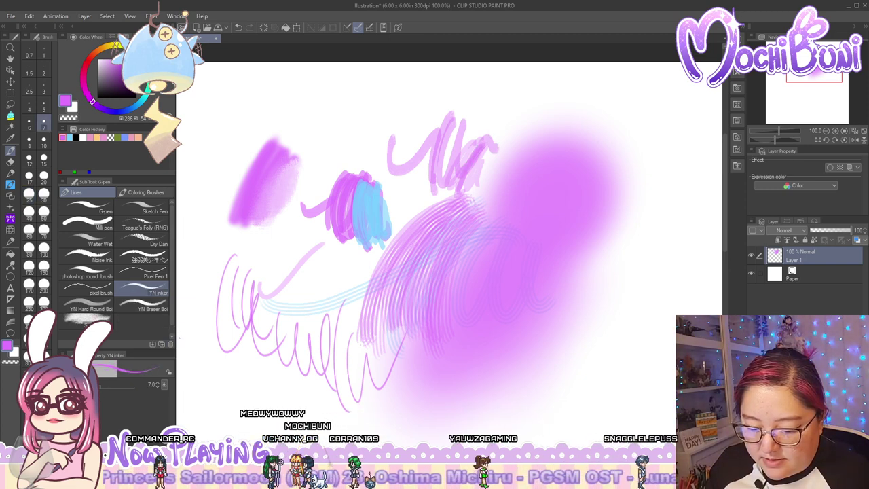
Test YN inker at size 7 with purple loops, light blue zigzags and a handwritten "Mochi", and delete the brush
{"action": "left_click_drag", "start_coordinate": [572, 289], "coordinate": [616, 328]}
{"action": "mouse_move", "coordinate": [446, 413]}
{"action": "left_mouse_down"}
{"action": "mouse_move", "coordinate": [536, 352]}
{"action": "mouse_move", "coordinate": [526, 335]}
{"action": "mouse_move", "coordinate": [502, 407]}
{"action": "left_mouse_up"}
{"action": "left_click", "coordinate": [69, 137]}
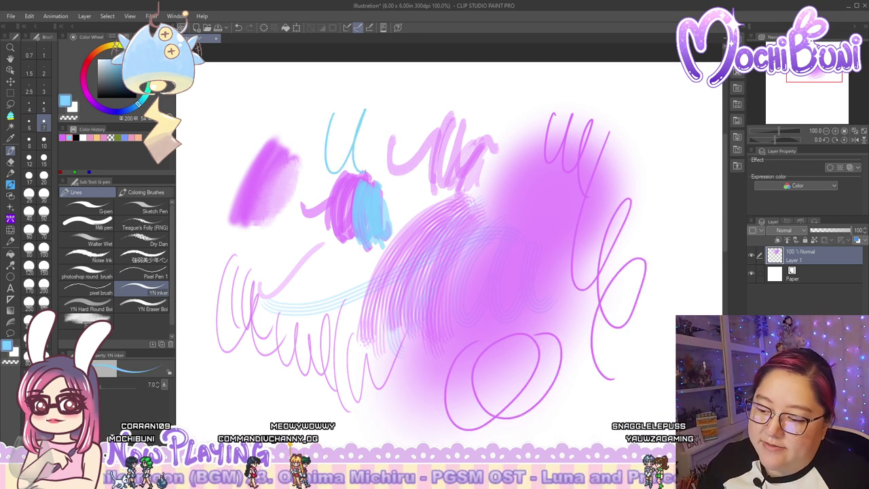
{"action": "left_click_drag", "start_coordinate": [434, 173], "coordinate": [485, 207]}
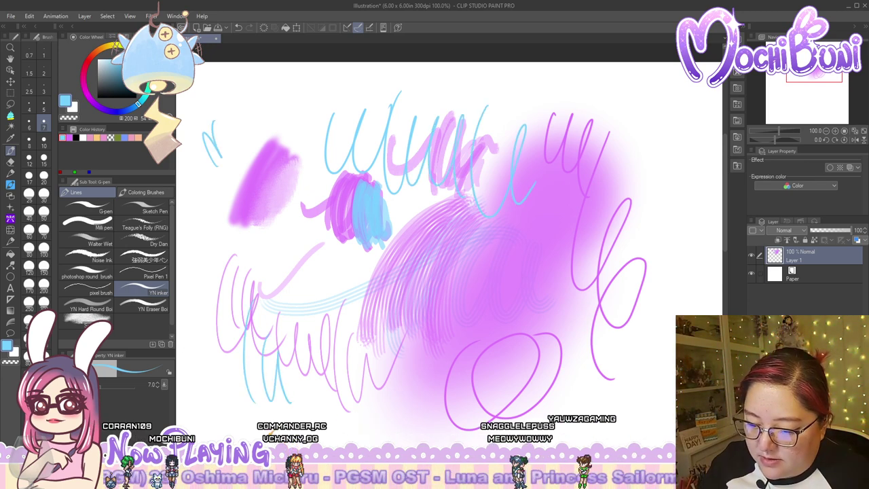
{"action": "left_click_drag", "start_coordinate": [215, 156], "coordinate": [233, 175]}
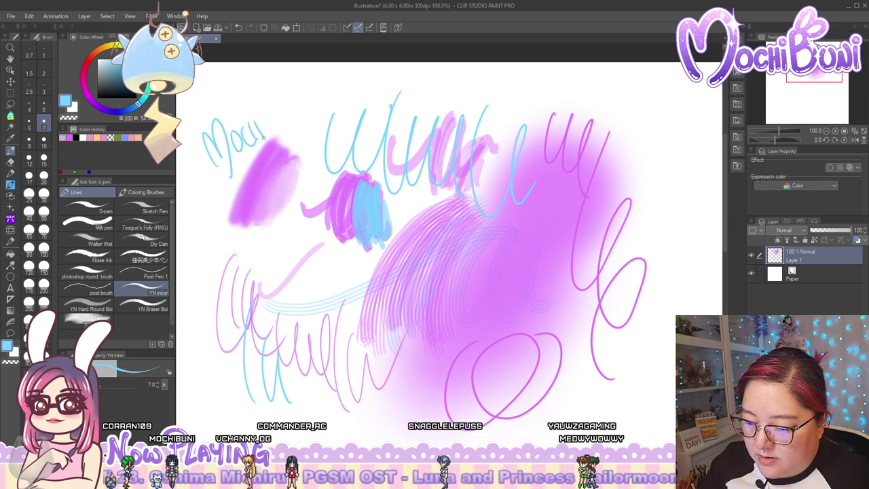
{"action": "left_click", "coordinate": [170, 345]}
Test YN Hard Round Boi at size 20 with light blue strokes and delete it from the Lines group
{"action": "mouse_move", "coordinate": [219, 317]}
{"action": "left_mouse_down"}
{"action": "mouse_move", "coordinate": [322, 239]}
{"action": "mouse_move", "coordinate": [363, 277]}
{"action": "left_mouse_up"}
{"action": "mouse_move", "coordinate": [351, 235]}
{"action": "left_mouse_down"}
{"action": "mouse_move", "coordinate": [318, 293]}
{"action": "mouse_move", "coordinate": [350, 296]}
{"action": "mouse_move", "coordinate": [374, 249]}
{"action": "left_mouse_up"}
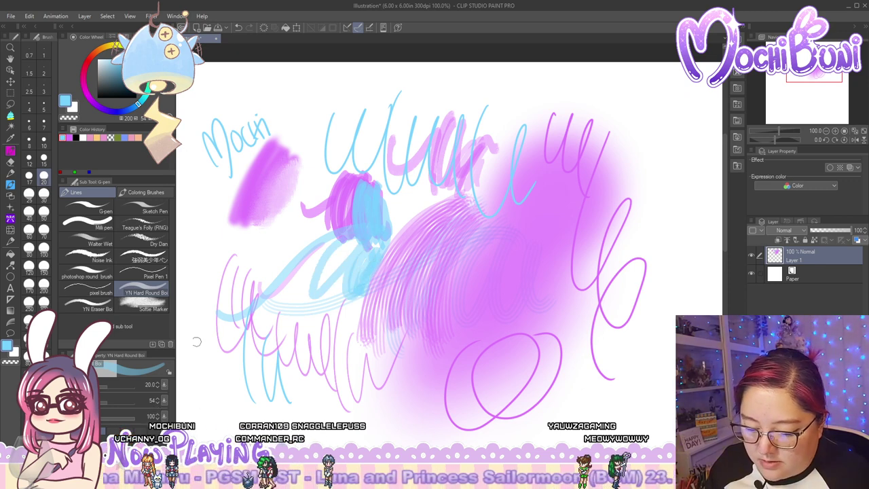
{"action": "left_click", "coordinate": [171, 344]}
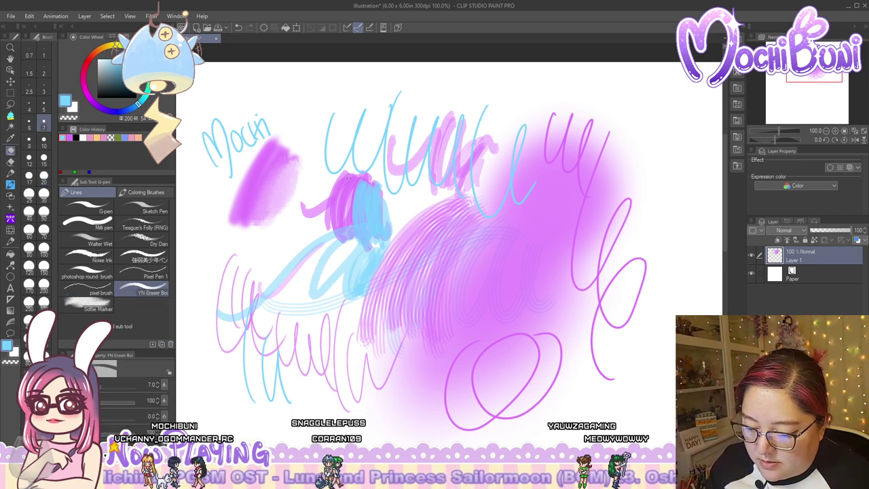
Delete YN Eraser Boi from the Lines group and test Softie Marker with broad overlapping light blue strokes
{"action": "left_click", "coordinate": [171, 344]}
{"action": "mouse_move", "coordinate": [266, 231]}
{"action": "left_mouse_down"}
{"action": "mouse_move", "coordinate": [250, 282]}
{"action": "mouse_move", "coordinate": [275, 278]}
{"action": "mouse_move", "coordinate": [261, 234]}
{"action": "left_mouse_up"}
{"action": "mouse_move", "coordinate": [258, 285]}
{"action": "left_mouse_down"}
{"action": "mouse_move", "coordinate": [282, 231]}
{"action": "mouse_move", "coordinate": [254, 275]}
{"action": "mouse_move", "coordinate": [353, 242]}
{"action": "left_mouse_up"}
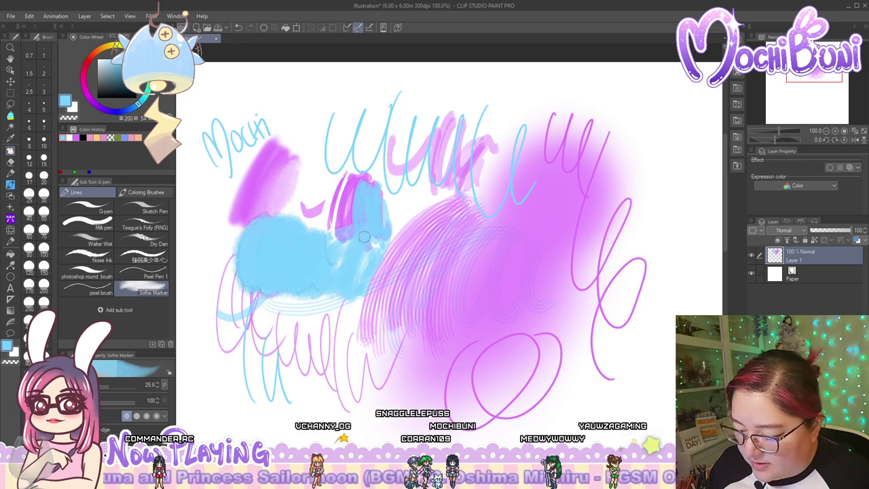
{"action": "left_click_drag", "start_coordinate": [372, 231], "coordinate": [360, 294]}
{"action": "mouse_move", "coordinate": [470, 201]}
{"action": "left_mouse_down"}
{"action": "mouse_move", "coordinate": [452, 275]}
{"action": "mouse_move", "coordinate": [490, 193]}
{"action": "mouse_move", "coordinate": [475, 275]}
{"action": "left_mouse_up"}
{"action": "mouse_move", "coordinate": [494, 184]}
{"action": "left_mouse_down"}
{"action": "mouse_move", "coordinate": [441, 264]}
{"action": "mouse_move", "coordinate": [511, 246]}
{"action": "mouse_move", "coordinate": [516, 216]}
{"action": "mouse_move", "coordinate": [509, 274]}
{"action": "left_mouse_up"}
Blend orange Softie Marker strokes over the light blue patch and delete the brush from the Lines group
{"action": "left_click", "coordinate": [98, 137]}
{"action": "mouse_move", "coordinate": [508, 220]}
{"action": "left_mouse_down"}
{"action": "mouse_move", "coordinate": [496, 276]}
{"action": "mouse_move", "coordinate": [482, 273]}
{"action": "left_mouse_up"}
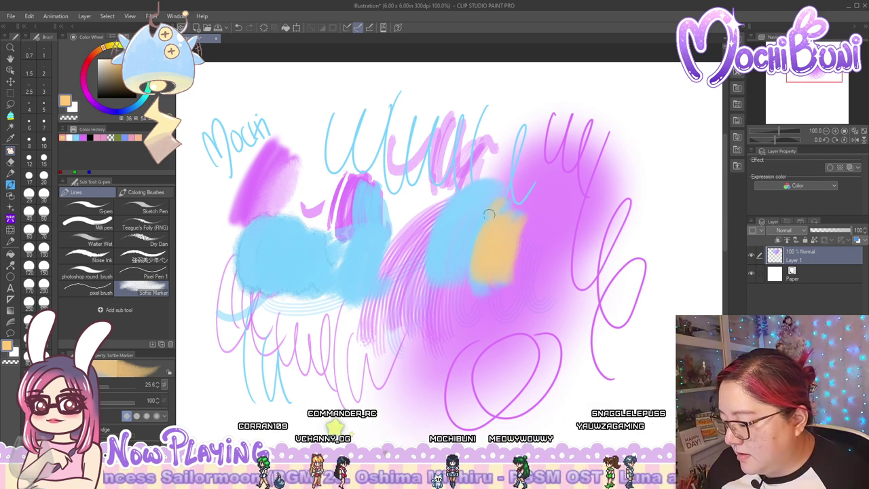
{"action": "mouse_move", "coordinate": [501, 203]}
{"action": "left_mouse_down"}
{"action": "mouse_move", "coordinate": [496, 259]}
{"action": "mouse_move", "coordinate": [473, 287]}
{"action": "left_mouse_up"}
{"action": "left_click_drag", "start_coordinate": [520, 224], "coordinate": [521, 278]}
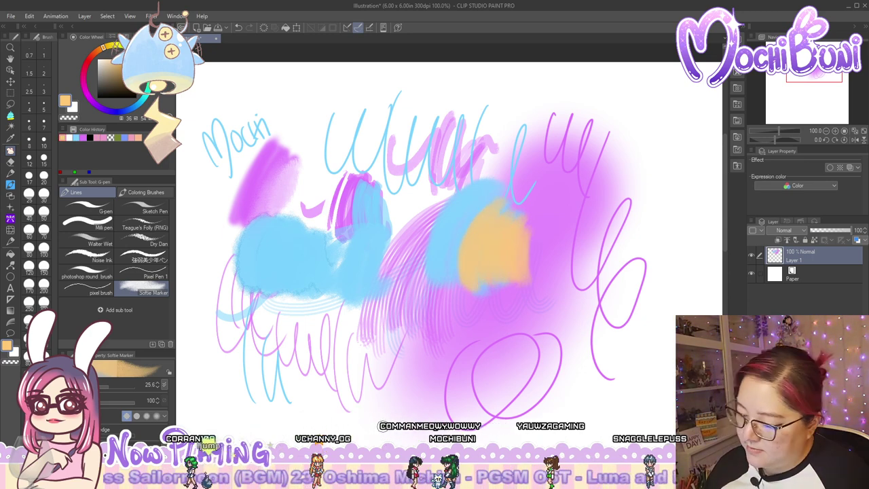
{"action": "left_click", "coordinate": [170, 347]}
{"action": "left_click", "coordinate": [162, 343]}
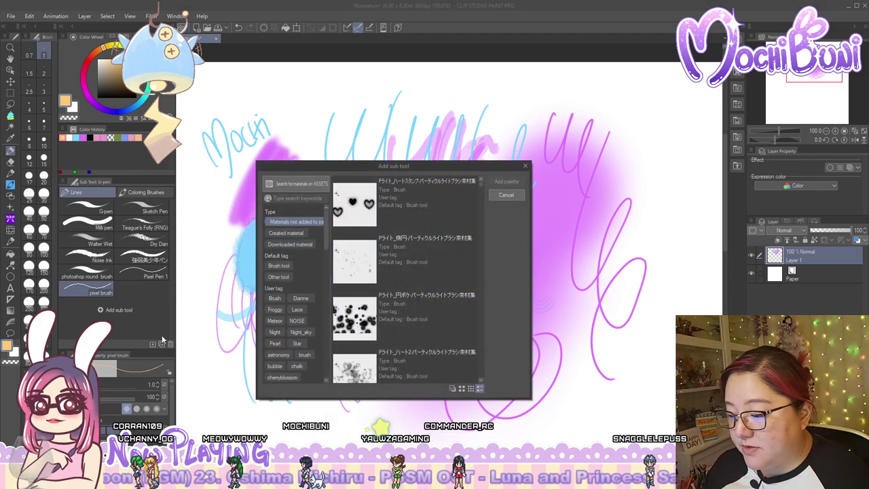
{"action": "mouse_move", "coordinate": [482, 187]}
{"action": "left_mouse_down"}
{"action": "mouse_move", "coordinate": [484, 384]}
{"action": "mouse_move", "coordinate": [483, 363]}
{"action": "left_mouse_up"}
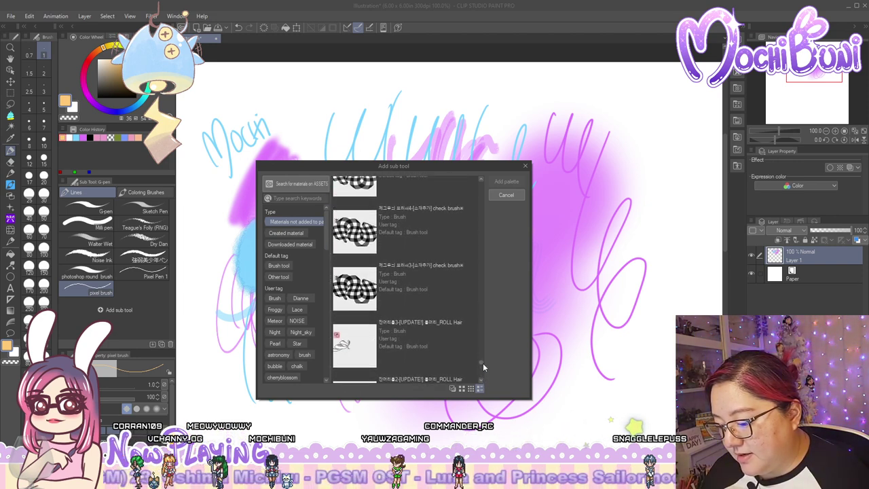
{"action": "left_click", "coordinate": [518, 194]}
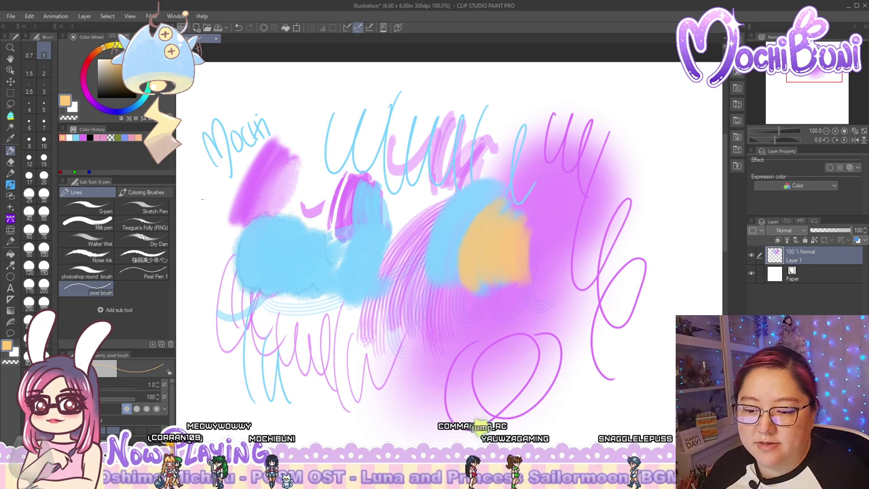
Add the last ROLL Hair brush in the materials list to the ribbons group of the Decoration tool
{"action": "left_click", "coordinate": [11, 237]}
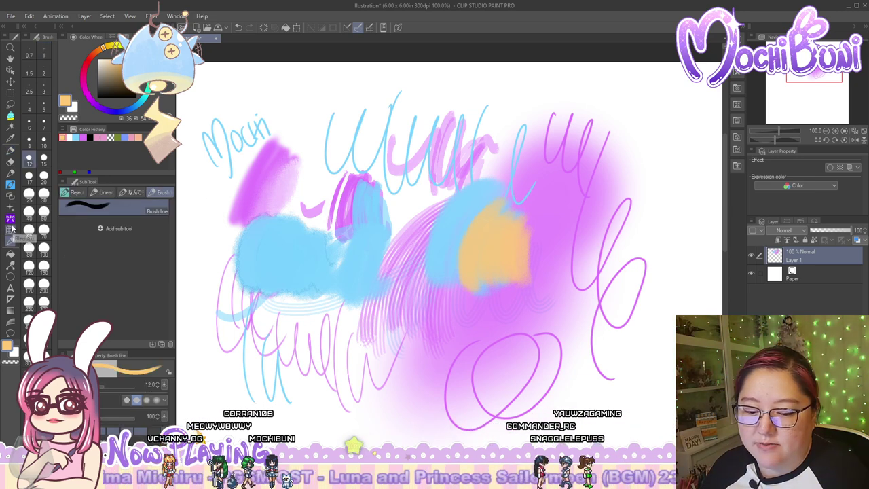
{"action": "left_click", "coordinate": [10, 219]}
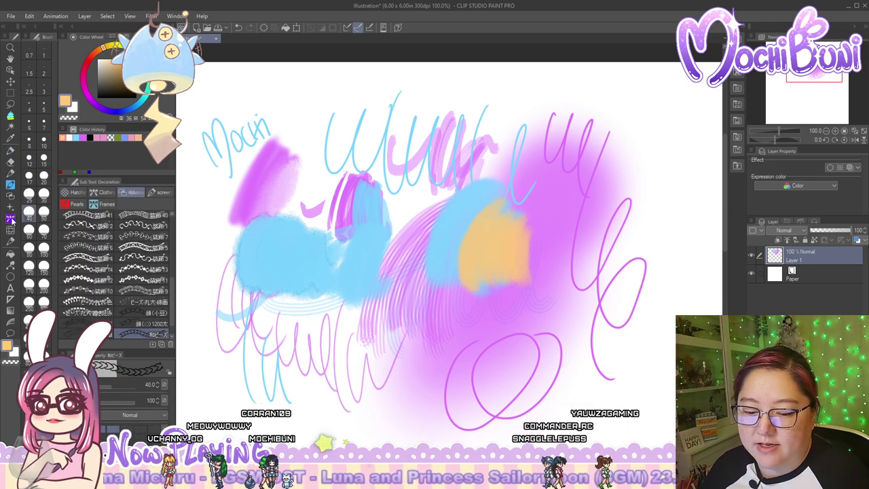
{"action": "left_click", "coordinate": [151, 344]}
{"action": "left_click_drag", "start_coordinate": [480, 189], "coordinate": [488, 381]}
{"action": "left_click", "coordinate": [445, 349]}
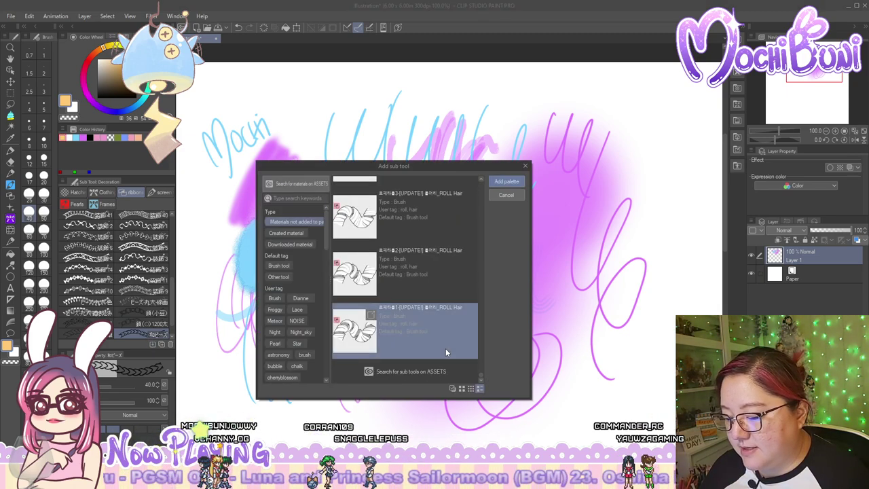
{"action": "left_click", "coordinate": [506, 181]}
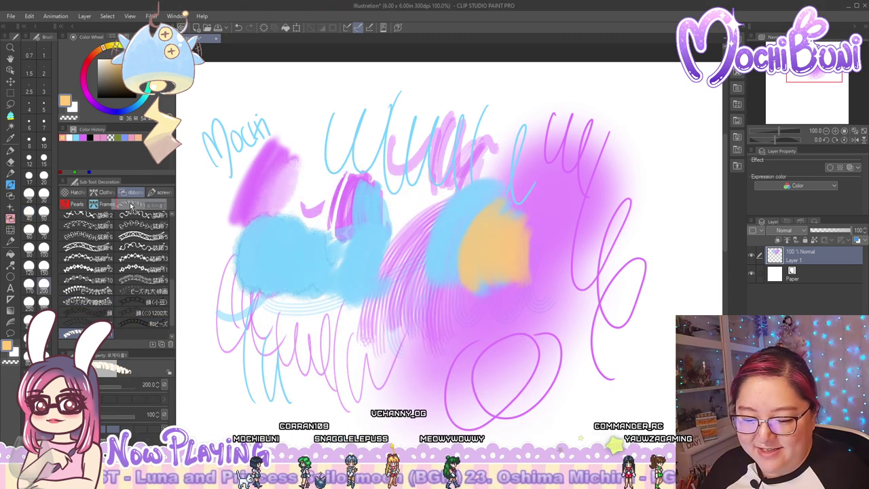
Move the ROLL Hair brush into a new Decoration sub tool group and name the group Hair
{"action": "right_click", "coordinate": [148, 205]}
{"action": "left_click", "coordinate": [174, 209]}
{"action": "type", "text": "Ring"}
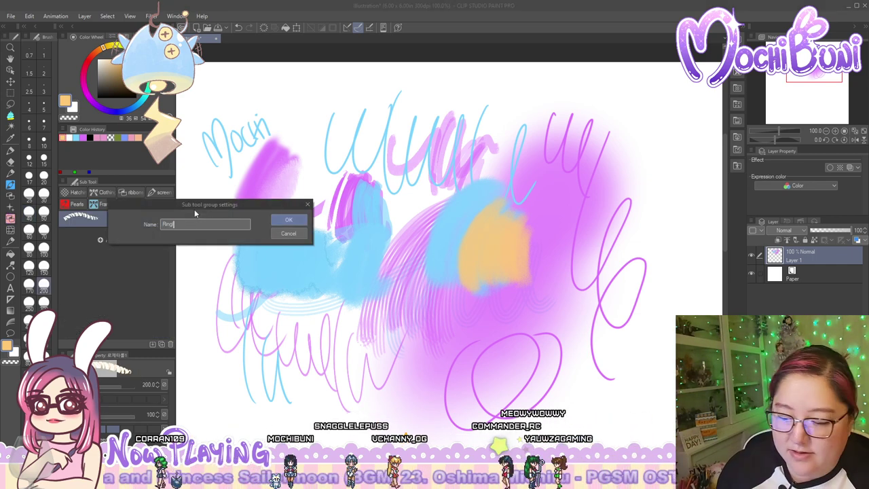
{"action": "key", "text": "BackSpace"}
{"action": "key", "text": "BackSpace"}
{"action": "key", "text": "BackSpace"}
{"action": "key", "text": "BackSpace"}
{"action": "type", "text": "Hair"}
{"action": "key", "text": "Return"}
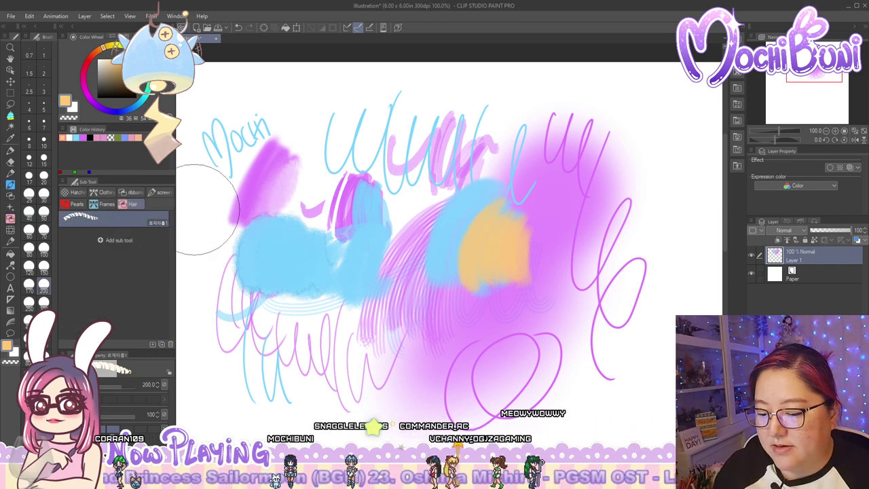
Add all the remaining ROLL Hair brushes to the Hair group
{"action": "left_click", "coordinate": [119, 240]}
{"action": "left_click_drag", "start_coordinate": [480, 185], "coordinate": [492, 373]}
{"action": "left_click", "coordinate": [435, 341]}
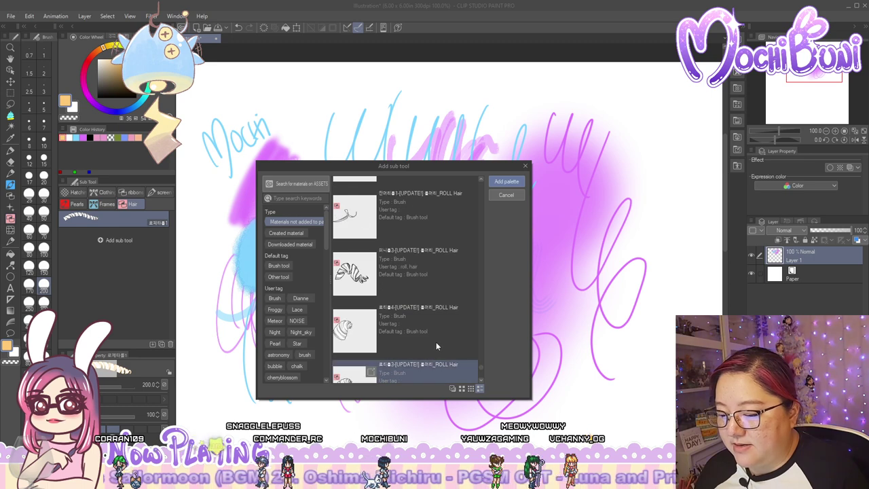
{"action": "left_click", "coordinate": [428, 308]}
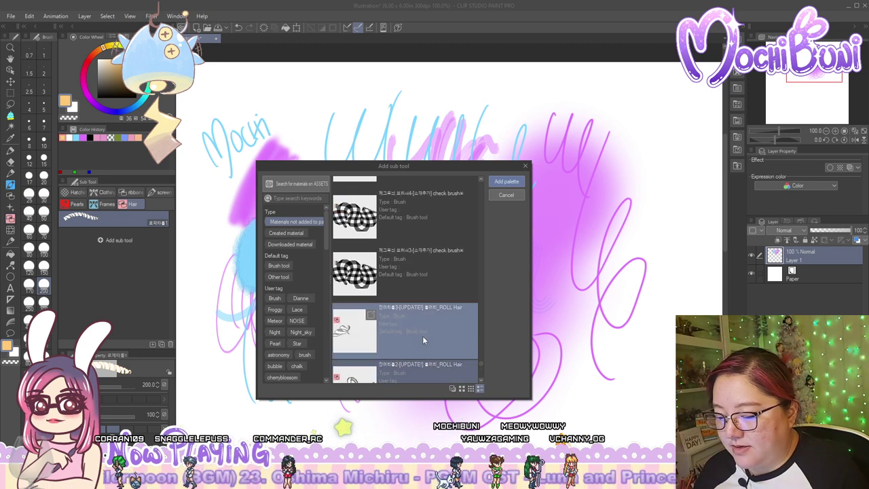
{"action": "left_click", "coordinate": [502, 195]}
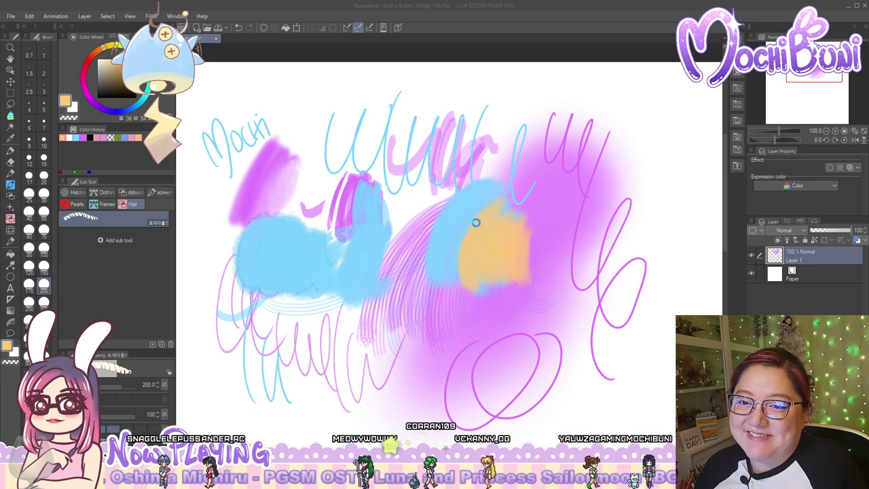
{"action": "key", "text": "alt+Tab"}
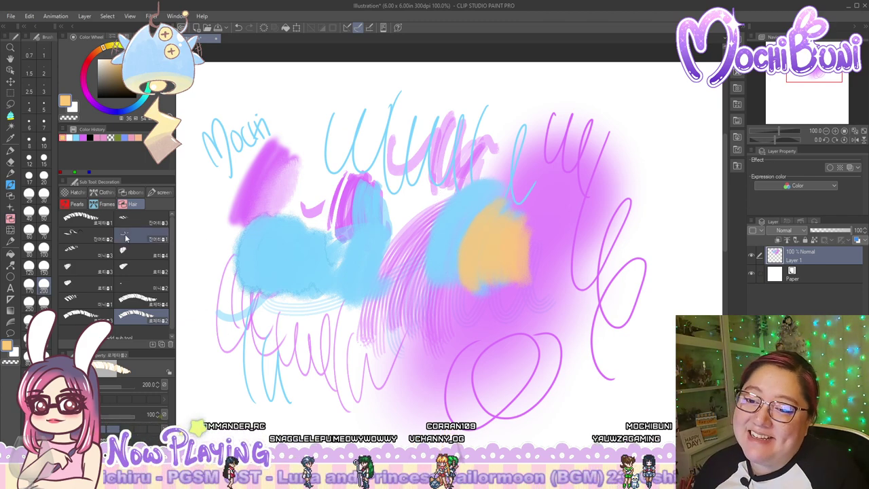
{"action": "left_click", "coordinate": [117, 337]}
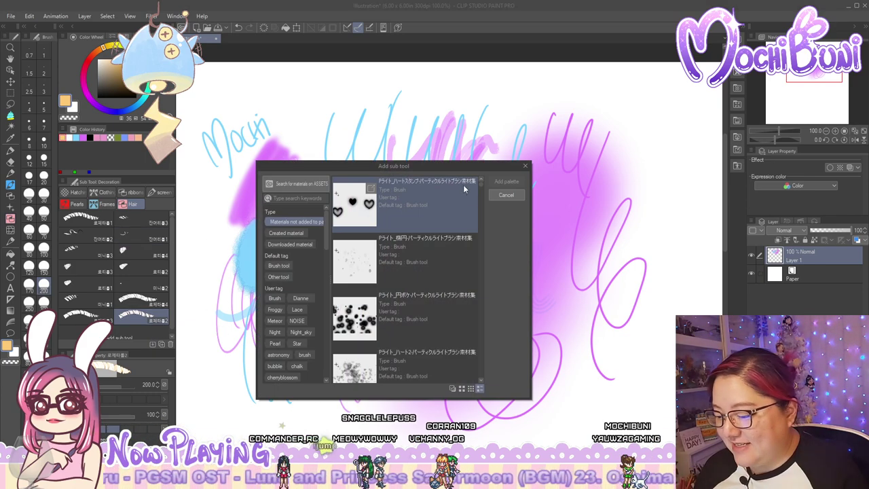
{"action": "left_click", "coordinate": [480, 193]}
{"action": "left_click", "coordinate": [481, 372]}
{"action": "left_click", "coordinate": [481, 373]}
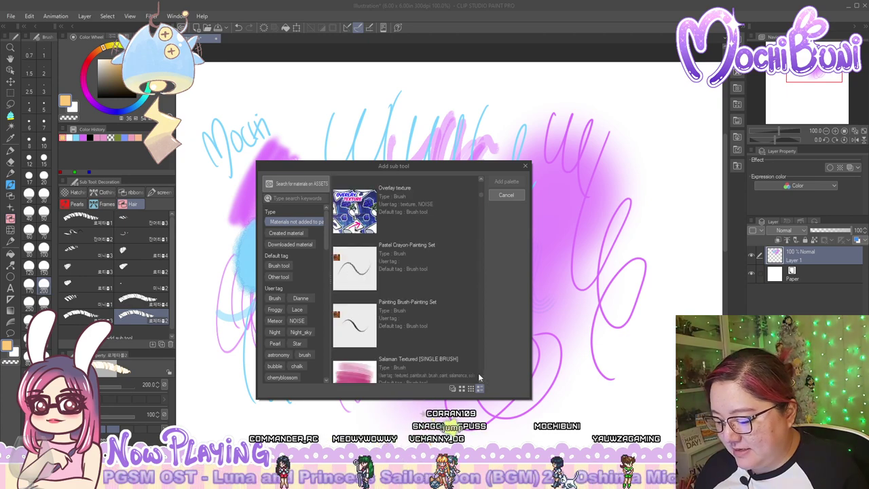
{"action": "mouse_move", "coordinate": [482, 193]}
{"action": "left_mouse_down"}
{"action": "mouse_move", "coordinate": [487, 382]}
{"action": "mouse_move", "coordinate": [490, 358]}
{"action": "left_mouse_up"}
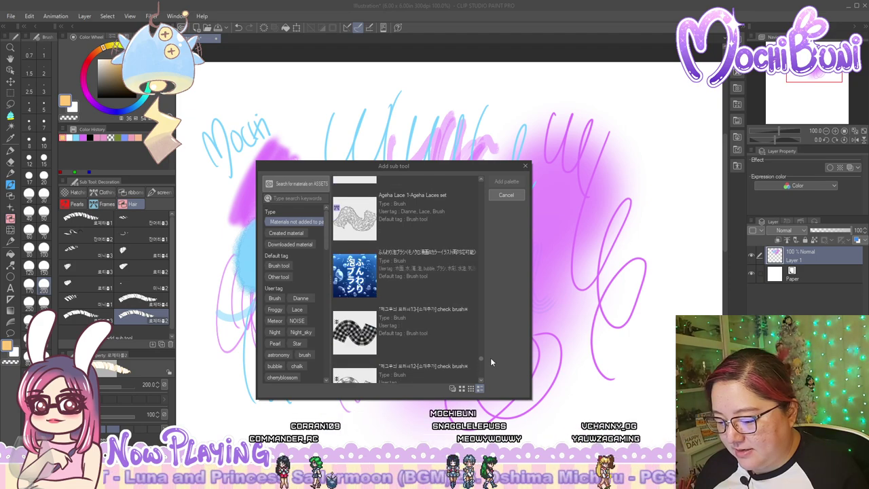
{"action": "left_click", "coordinate": [506, 196]}
Add the whole series of check brush sub tools to the Clothing group of the Decoration tool
{"action": "left_click", "coordinate": [105, 192]}
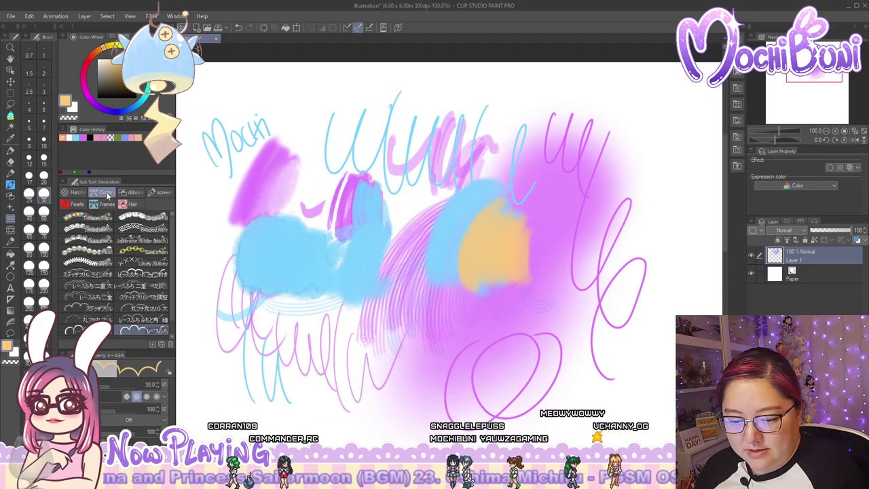
{"action": "left_click", "coordinate": [152, 344]}
{"action": "left_click_drag", "start_coordinate": [480, 183], "coordinate": [478, 378]}
{"action": "left_click", "coordinate": [442, 341]}
{"action": "scroll", "coordinate": [440, 340], "scroll_direction": "up", "scroll_amount": 3}
{"action": "scroll", "coordinate": [440, 340], "scroll_direction": "up", "scroll_amount": 12}
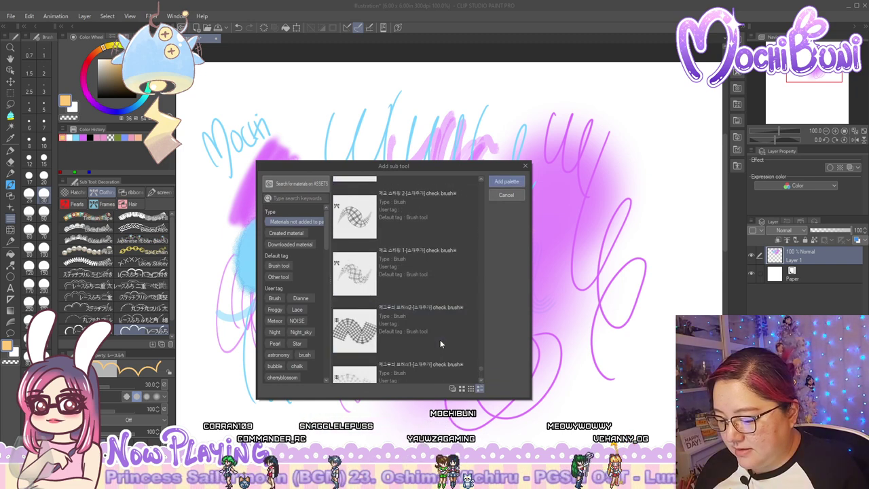
{"action": "scroll", "coordinate": [438, 332], "scroll_direction": "up", "scroll_amount": 3}
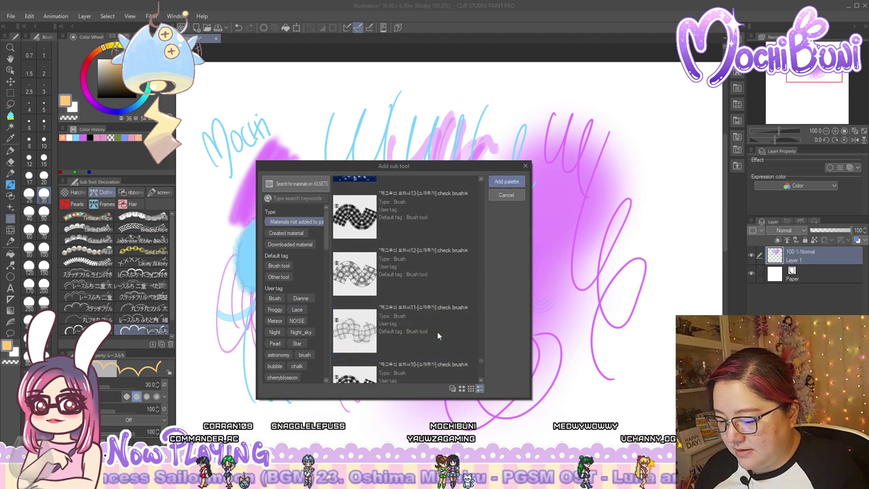
{"action": "left_click", "coordinate": [429, 280], "text": "shift"}
{"action": "left_click", "coordinate": [502, 182]}
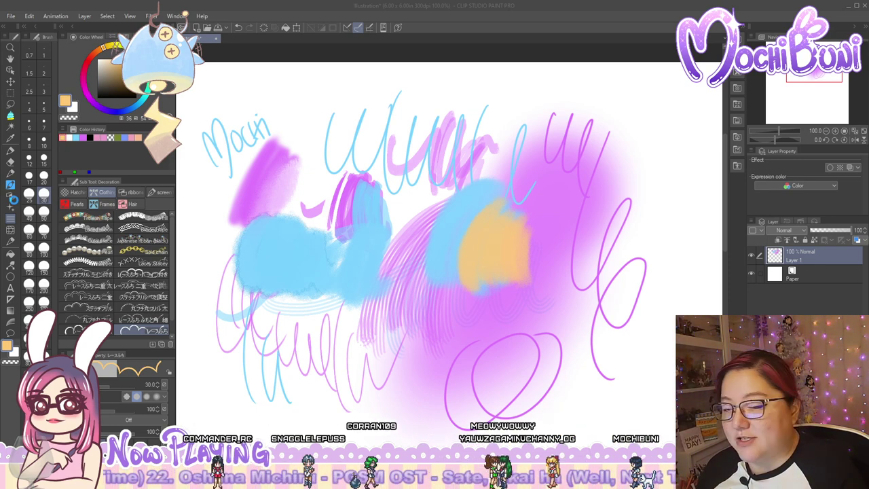
Add the blue-thumbnail bubble brush (ふんわり泡ブラシ) to the Elements group of the Ms.Rain Brushes tool
{"action": "left_click", "coordinate": [11, 216]}
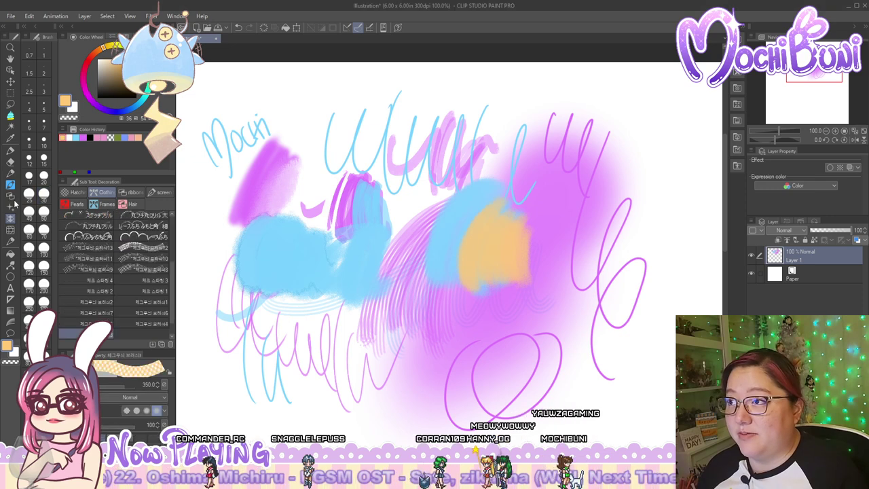
{"action": "left_click", "coordinate": [13, 203]}
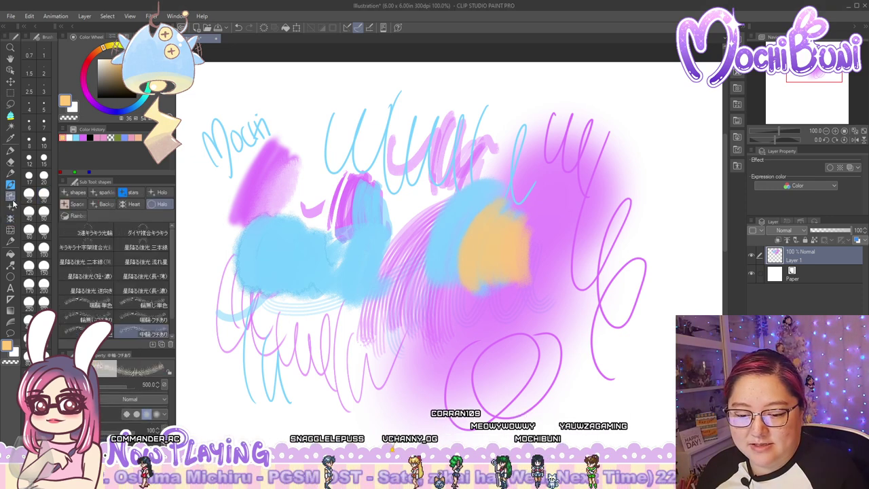
{"action": "left_click", "coordinate": [11, 211]}
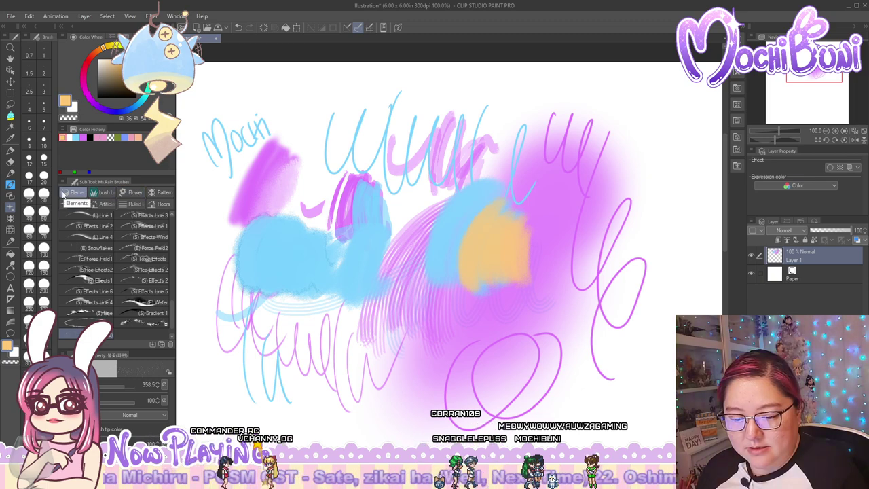
{"action": "left_click", "coordinate": [153, 344]}
{"action": "left_click_drag", "start_coordinate": [481, 185], "coordinate": [481, 377]}
{"action": "left_click", "coordinate": [439, 341]}
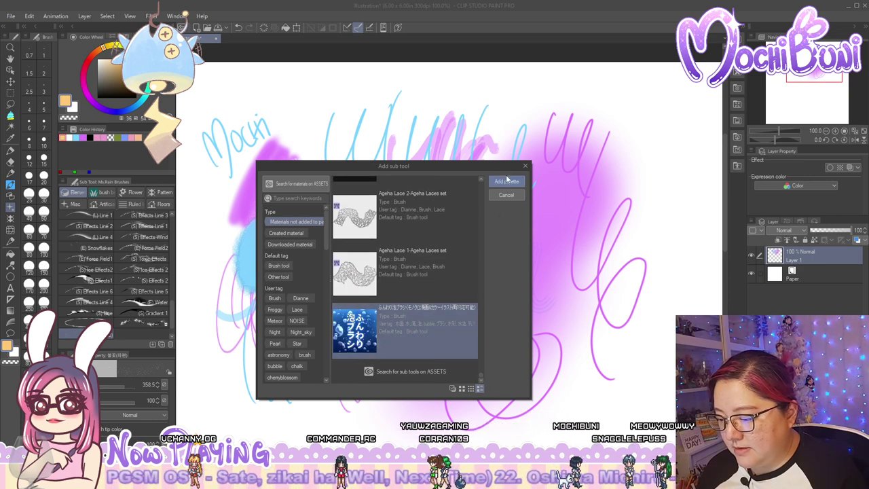
{"action": "left_click", "coordinate": [506, 182]}
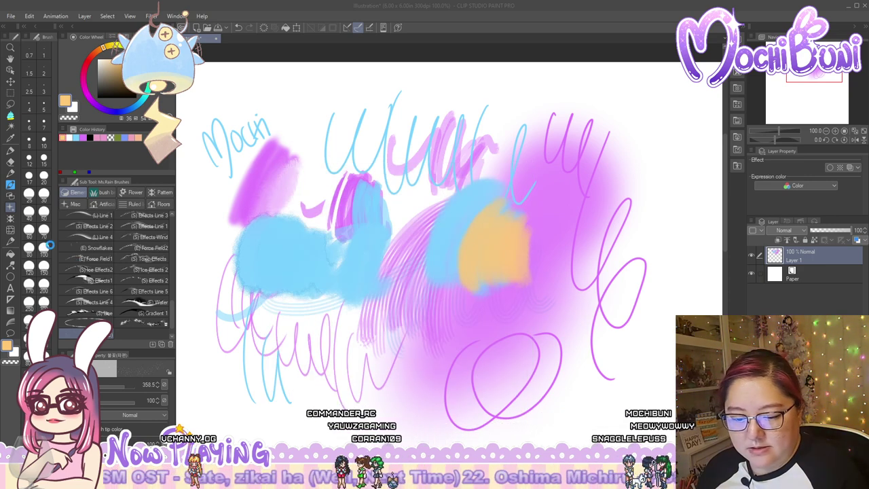
Add the lace brushes of the Ageha Laces set to the Clothing group of the Decoration tool
{"action": "left_click", "coordinate": [11, 219]}
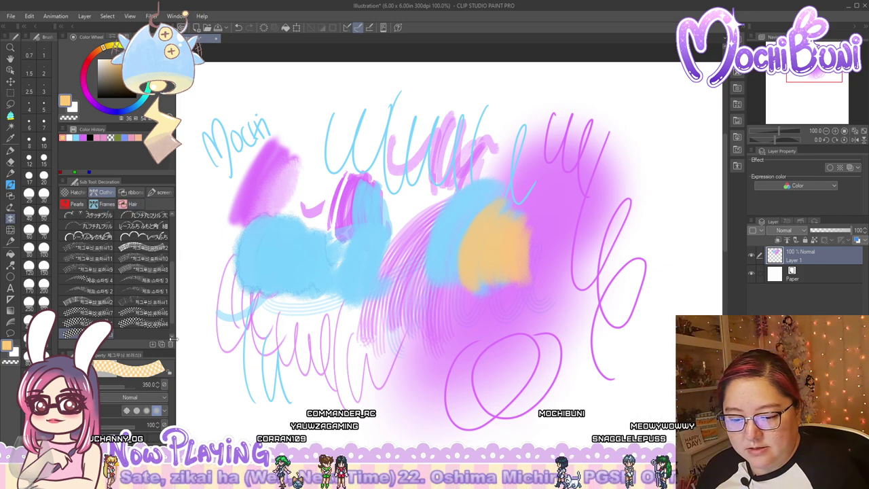
{"action": "left_click", "coordinate": [152, 344]}
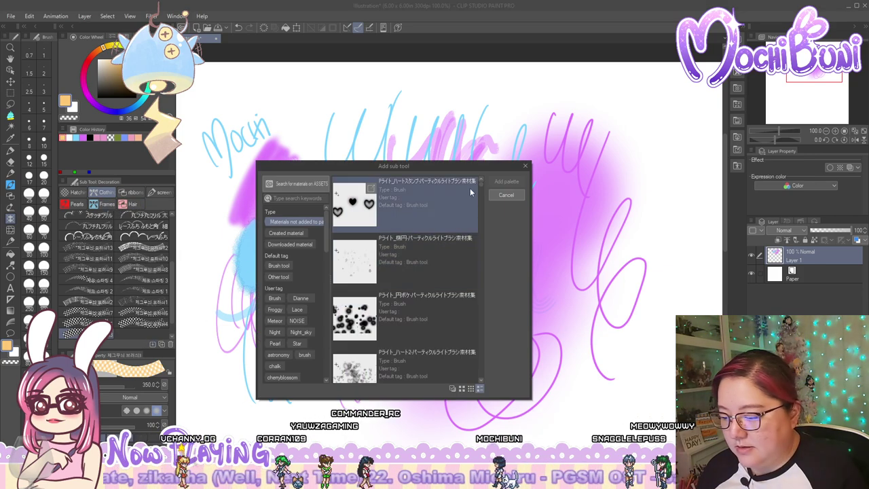
{"action": "left_click", "coordinate": [427, 330]}
{"action": "scroll", "coordinate": [426, 328], "scroll_direction": "up", "scroll_amount": 5}
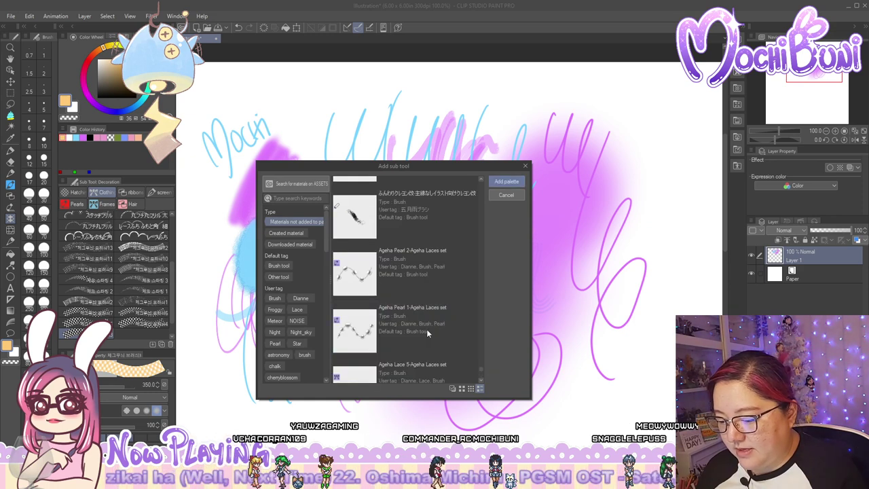
{"action": "scroll", "coordinate": [426, 328], "scroll_direction": "down", "scroll_amount": 2}
{"action": "left_click", "coordinate": [426, 329]}
{"action": "left_click", "coordinate": [439, 274], "text": "shift"}
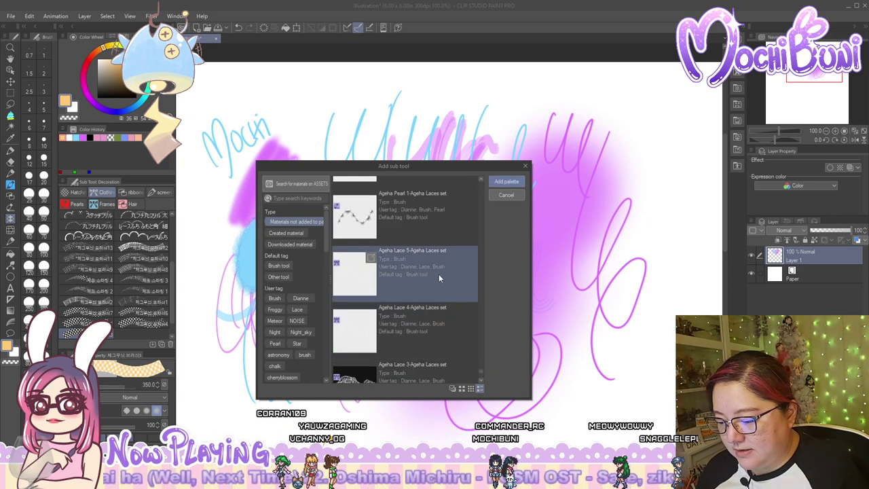
{"action": "left_click", "coordinate": [505, 182]}
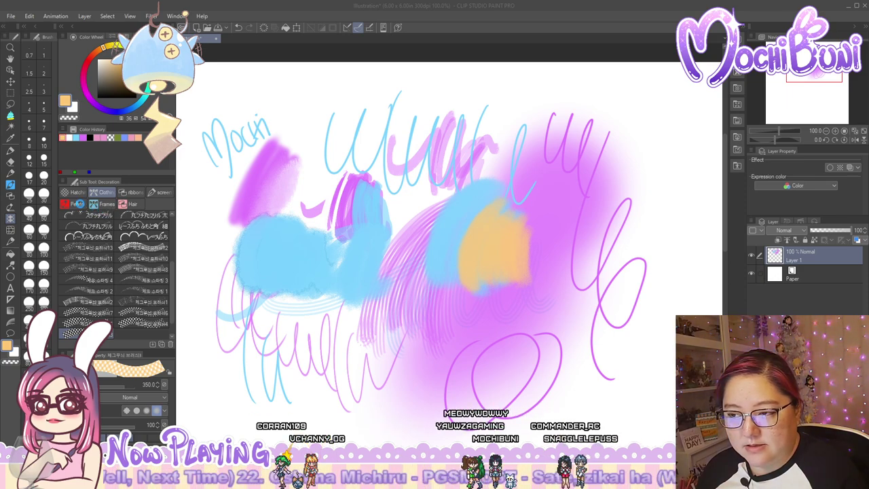
Add the Ageha Pearl 1 and Ageha Pearl 2 brushes of the Ageha Laces set to the Pearls group
{"action": "left_click", "coordinate": [77, 203]}
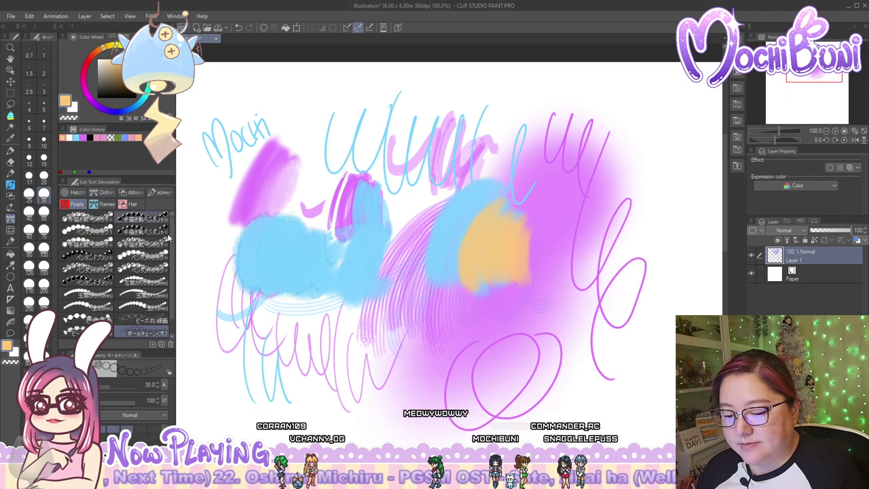
{"action": "left_click", "coordinate": [152, 344]}
{"action": "left_click_drag", "start_coordinate": [482, 190], "coordinate": [485, 373]}
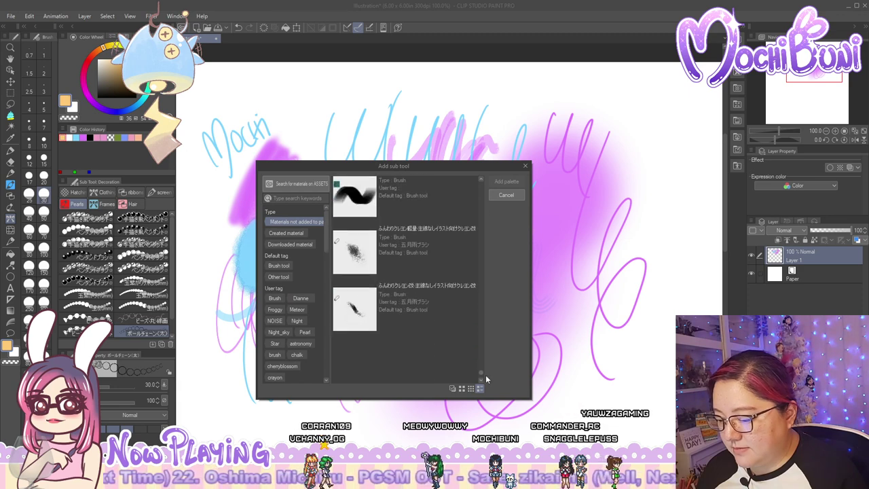
{"action": "left_click", "coordinate": [445, 341]}
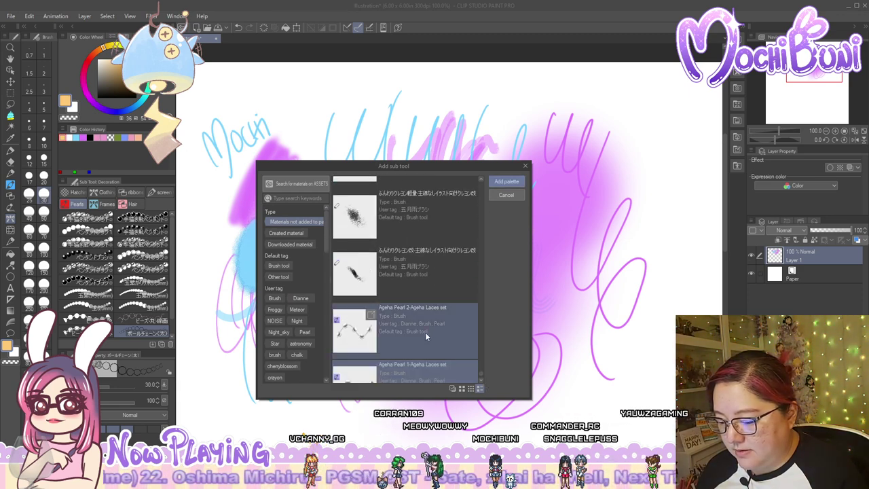
{"action": "left_click", "coordinate": [507, 181]}
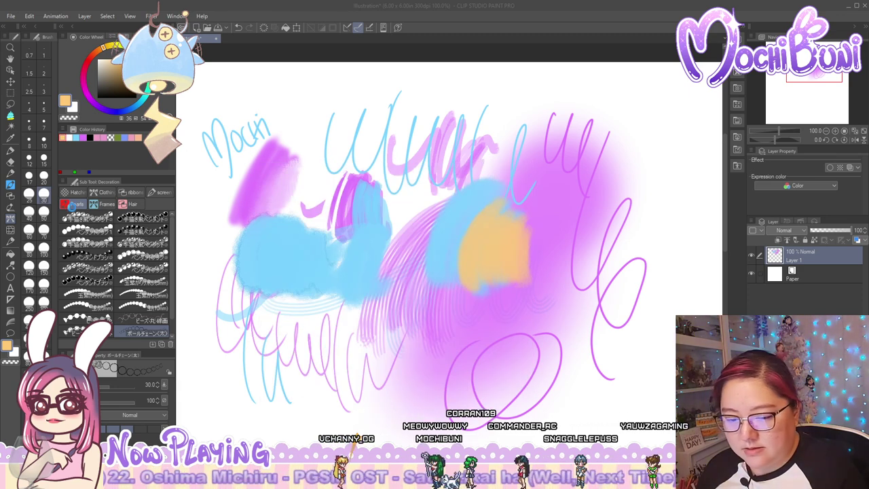
Add the three heart brushes of the Pライト set (ハートスタンプ, ハート2 and ハート) to the Heart group of the shapes tool
{"action": "left_click", "coordinate": [10, 151]}
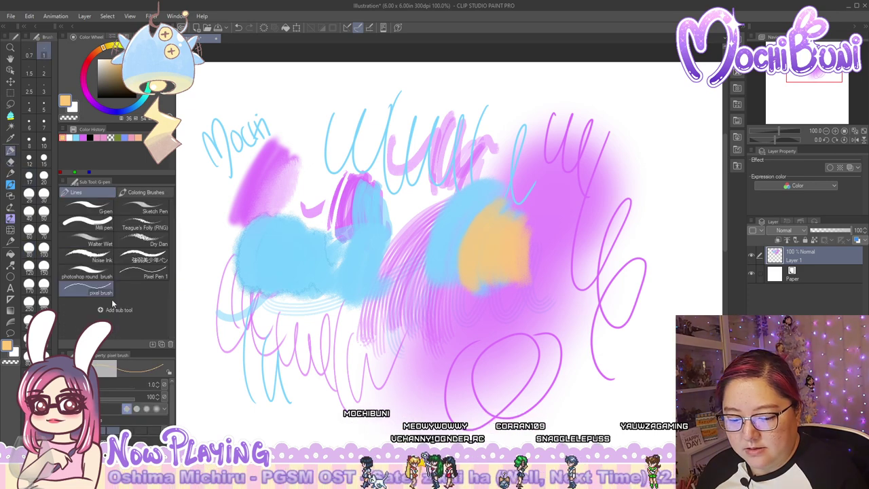
{"action": "left_click", "coordinate": [11, 208]}
{"action": "left_click", "coordinate": [10, 196]}
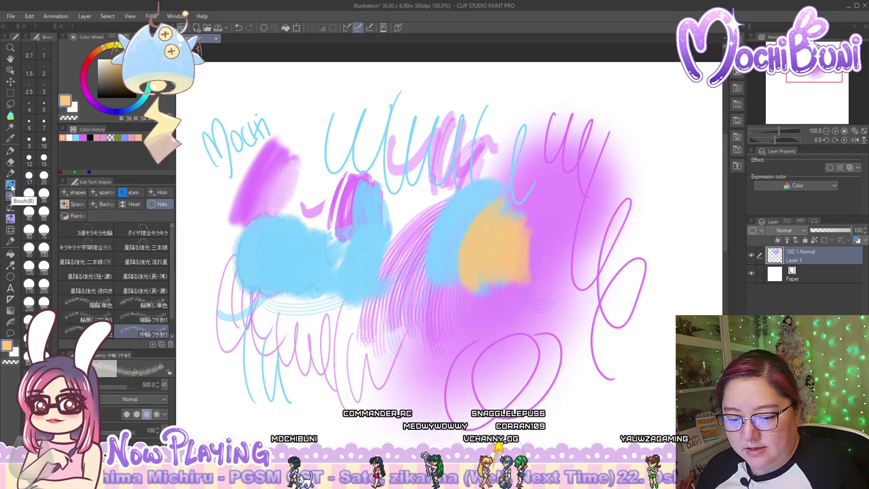
{"action": "left_click", "coordinate": [133, 204]}
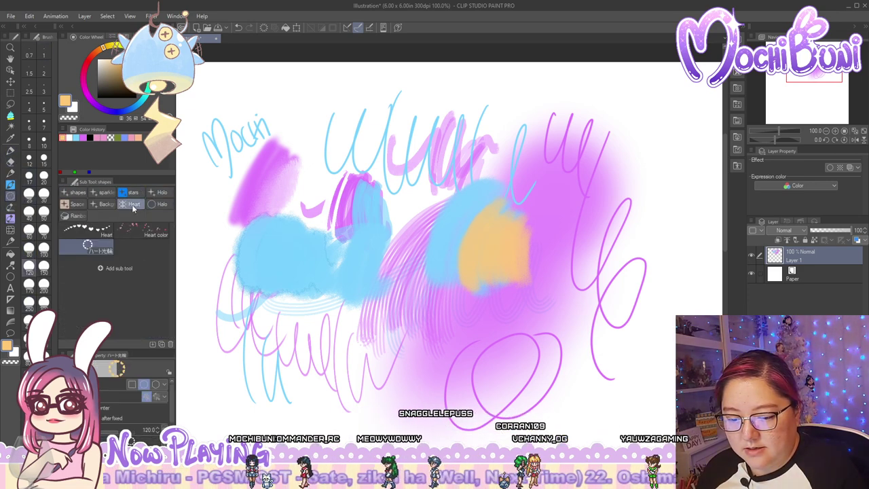
{"action": "left_click", "coordinate": [119, 269]}
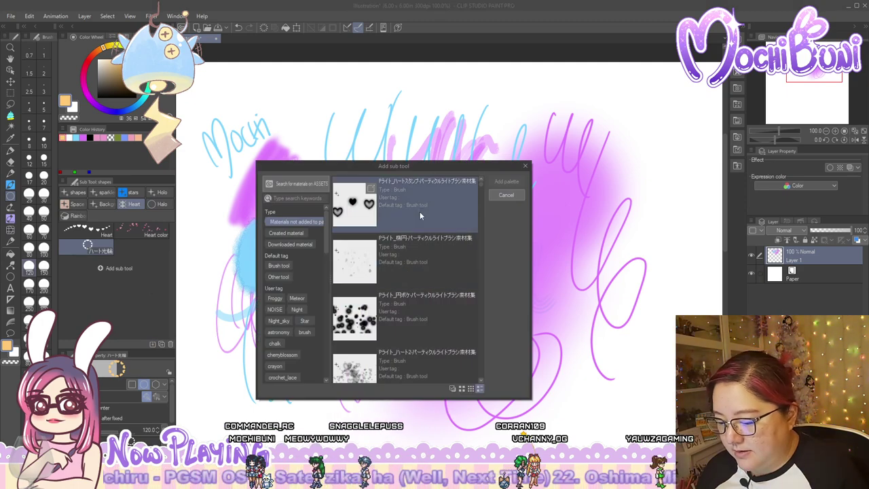
{"action": "left_click", "coordinate": [420, 216]}
{"action": "scroll", "coordinate": [448, 283], "scroll_direction": "down", "scroll_amount": 3}
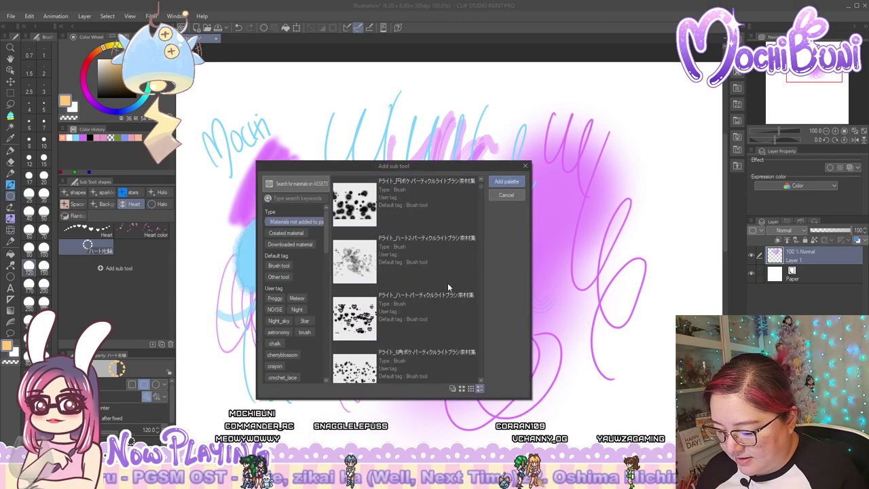
{"action": "left_click", "coordinate": [442, 271]}
{"action": "left_click", "coordinate": [433, 314]}
{"action": "scroll", "coordinate": [433, 314], "scroll_direction": "down", "scroll_amount": 3}
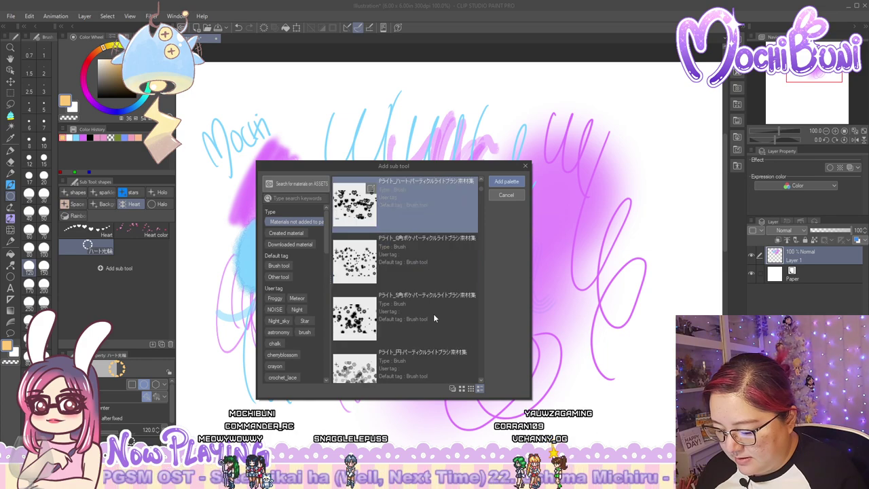
{"action": "scroll", "coordinate": [433, 314], "scroll_direction": "up", "scroll_amount": 6}
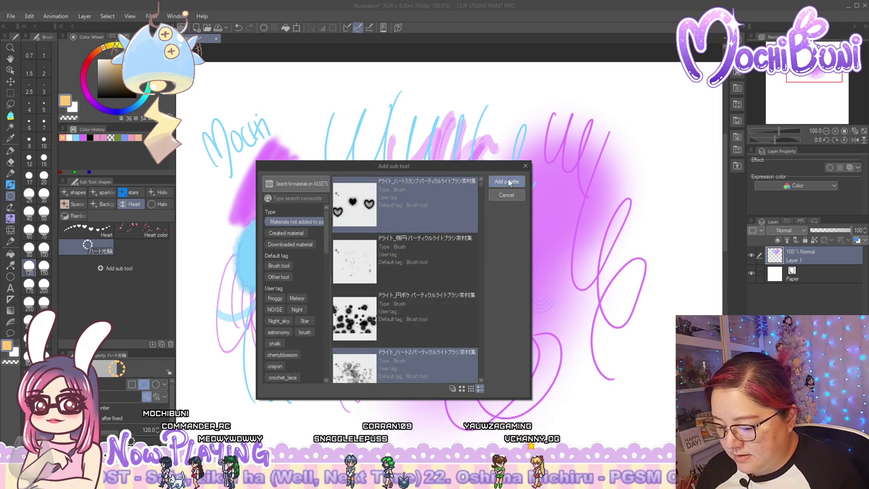
{"action": "left_click", "coordinate": [506, 196]}
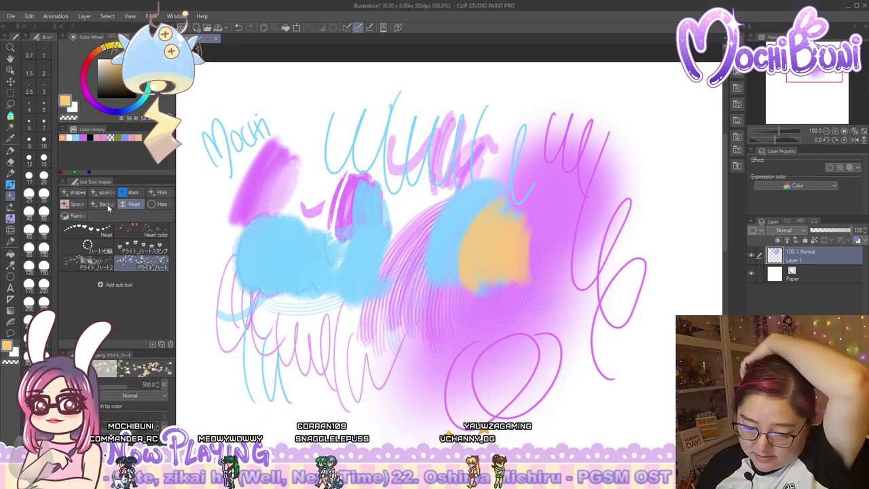
Add the remaining Pライト particle light brushes, from 楕円 through 円, to the shapes group
{"action": "left_click", "coordinate": [78, 193]}
{"action": "left_click", "coordinate": [119, 317]}
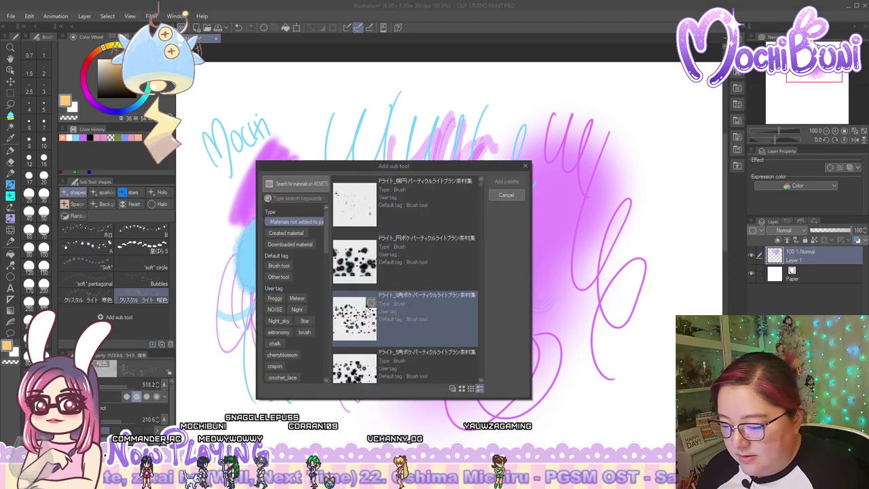
{"action": "scroll", "coordinate": [433, 278], "scroll_direction": "down", "scroll_amount": 2}
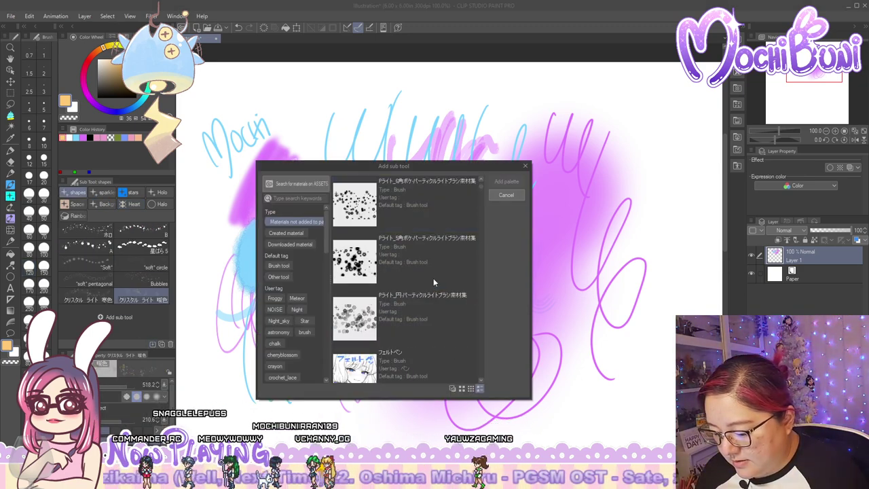
{"action": "left_click", "coordinate": [431, 303]}
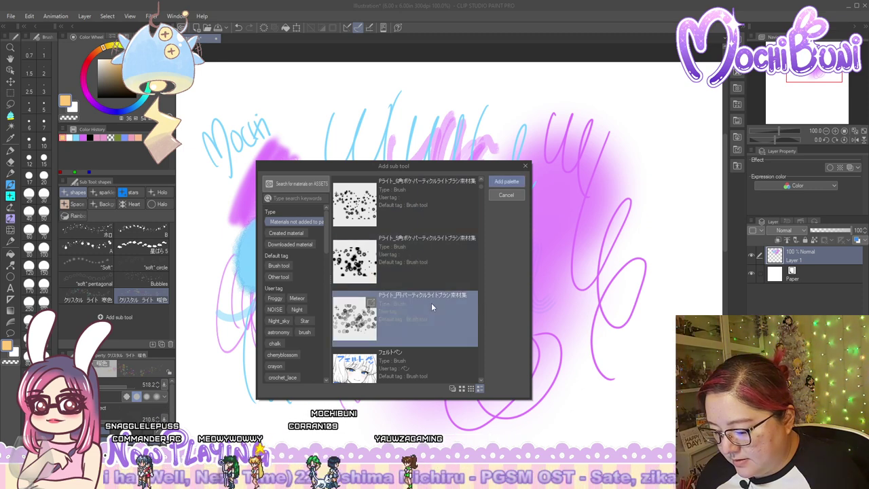
{"action": "scroll", "coordinate": [431, 303], "scroll_direction": "up", "scroll_amount": 2}
{"action": "left_click", "coordinate": [439, 284]}
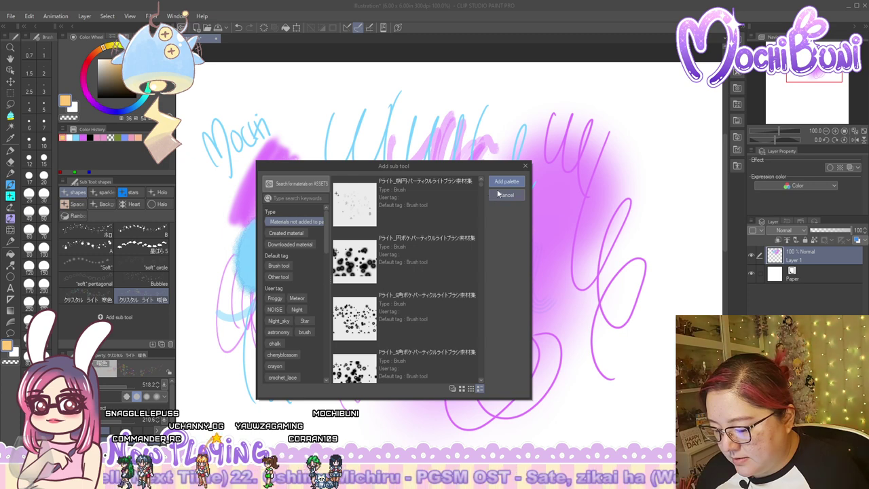
{"action": "scroll", "coordinate": [441, 264], "scroll_direction": "down", "scroll_amount": 3}
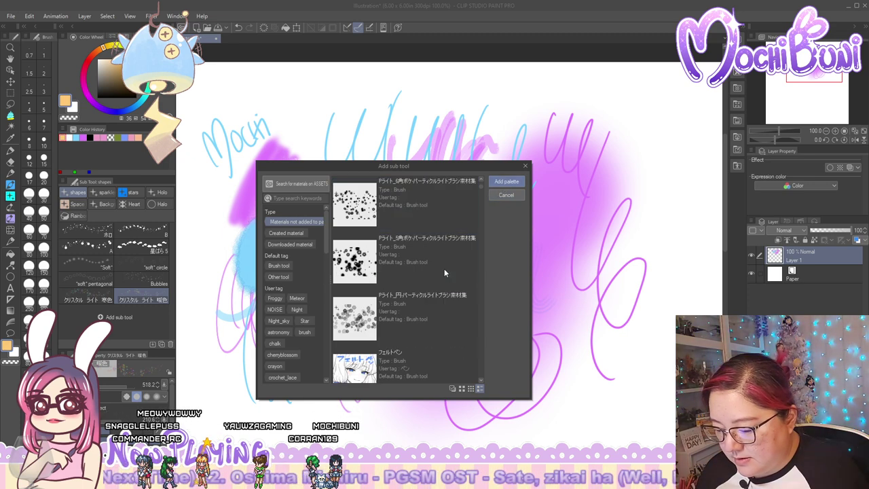
{"action": "left_click", "coordinate": [440, 265]}
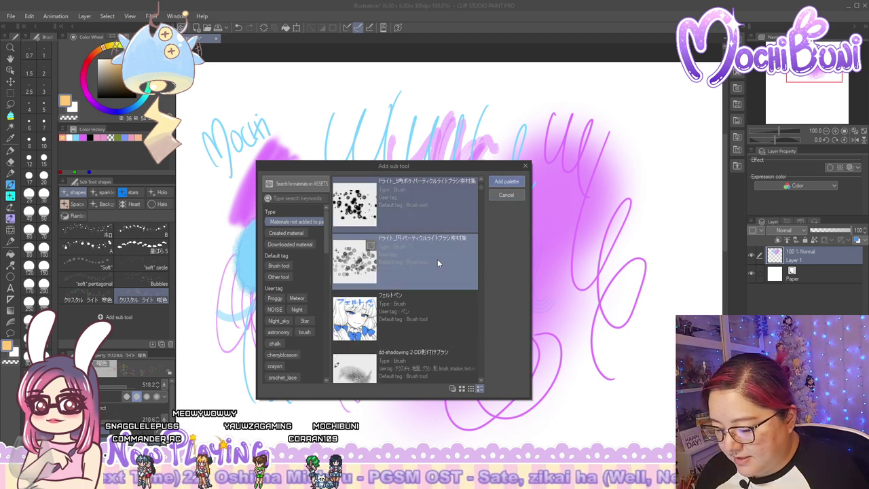
{"action": "left_click", "coordinate": [514, 182]}
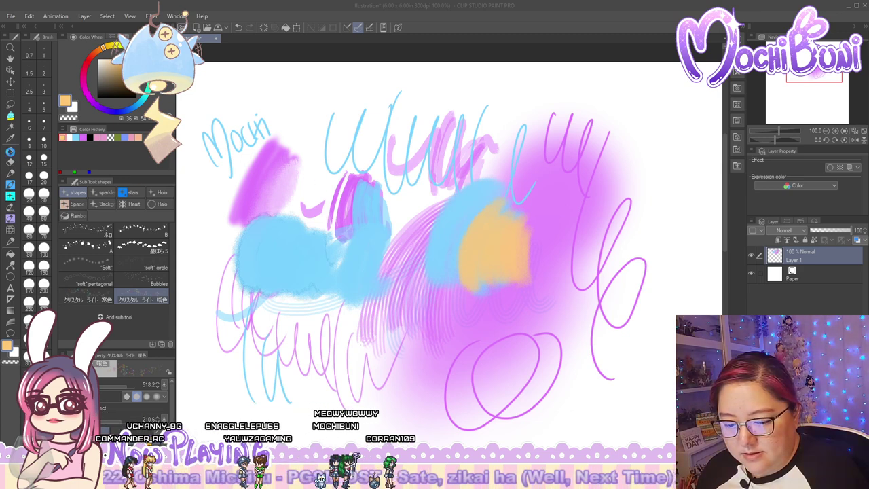
Add the run of brushes from フェルトペン through LINE pen to the Lines group of the pen tool
{"action": "left_click", "coordinate": [10, 151]}
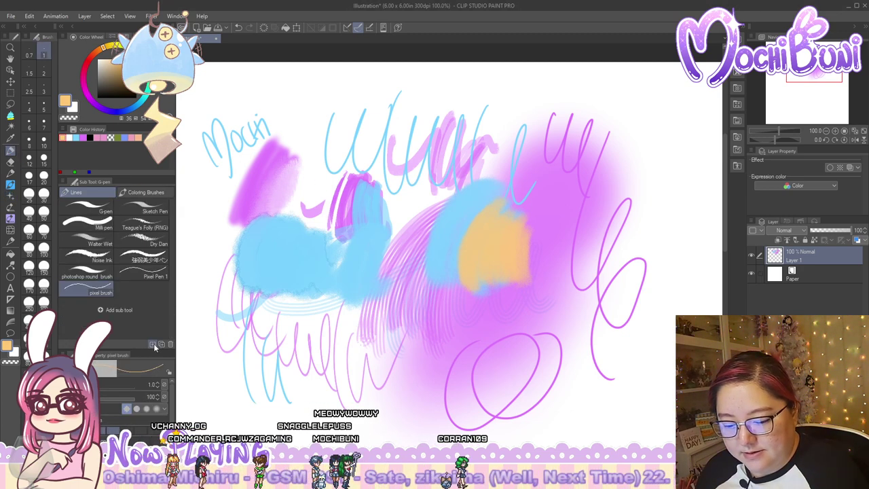
{"action": "left_click", "coordinate": [154, 345]}
{"action": "scroll", "coordinate": [457, 290], "scroll_direction": "down", "scroll_amount": 4}
{"action": "scroll", "coordinate": [458, 291], "scroll_direction": "down", "scroll_amount": 3}
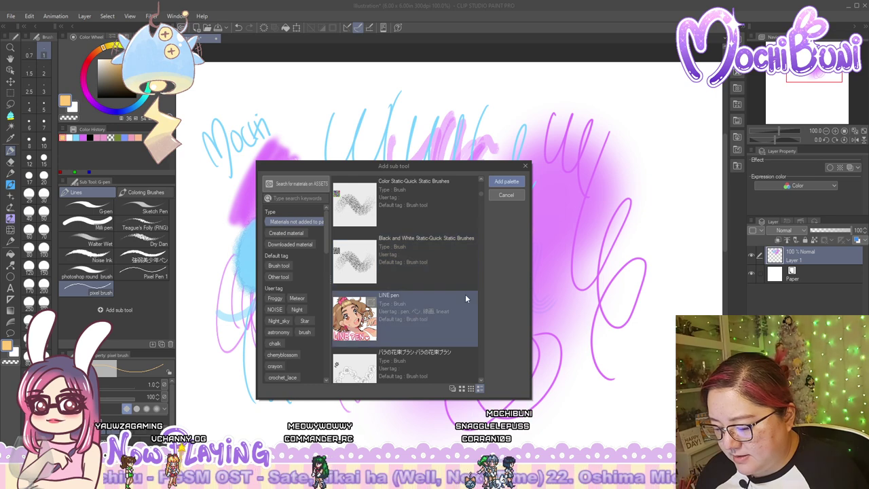
{"action": "scroll", "coordinate": [466, 295], "scroll_direction": "down", "scroll_amount": 1}
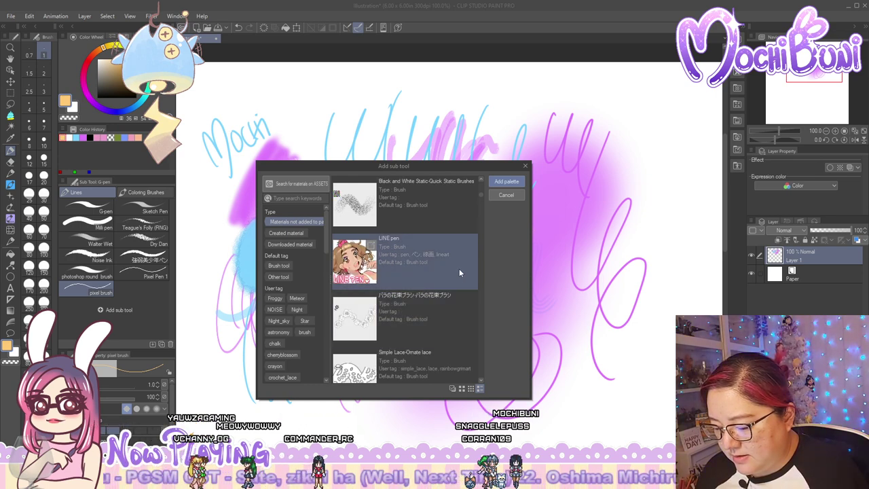
{"action": "left_click", "coordinate": [459, 268], "text": "shift"}
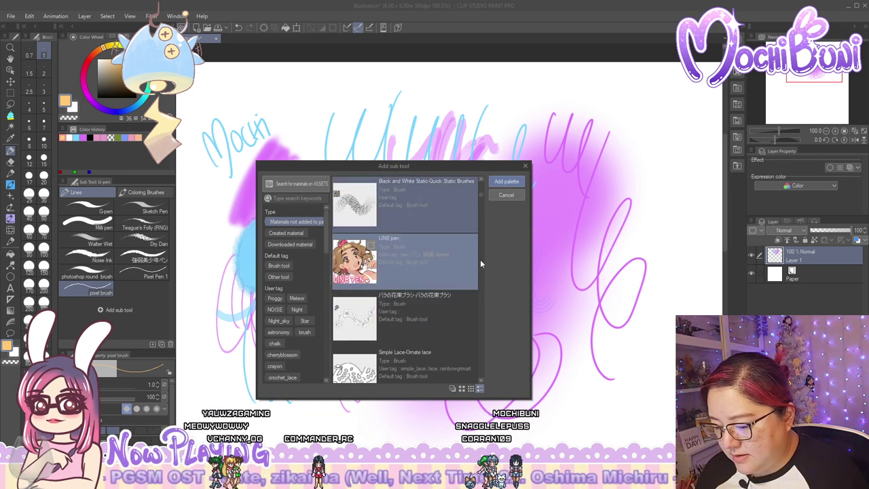
{"action": "left_click", "coordinate": [506, 182]}
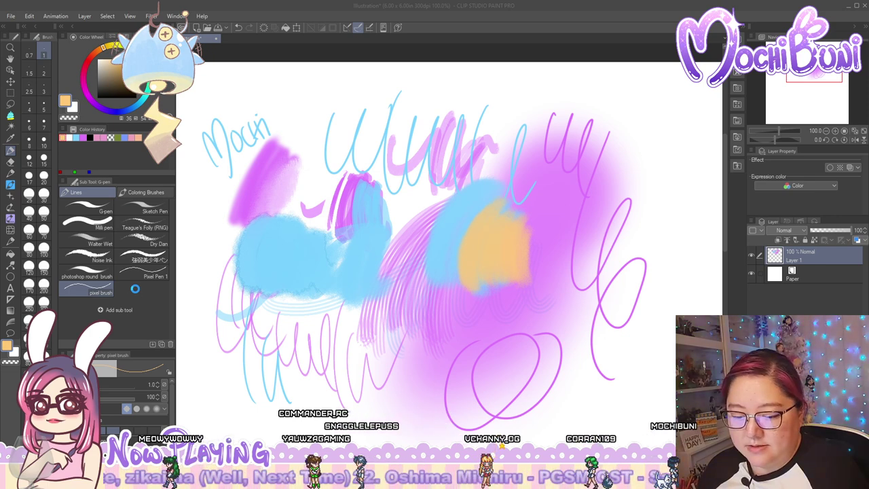
Test the フェルトペン brush with thin orange strokes in the upper part of the canvas and delete it from the Lines group
{"action": "left_click", "coordinate": [141, 333]}
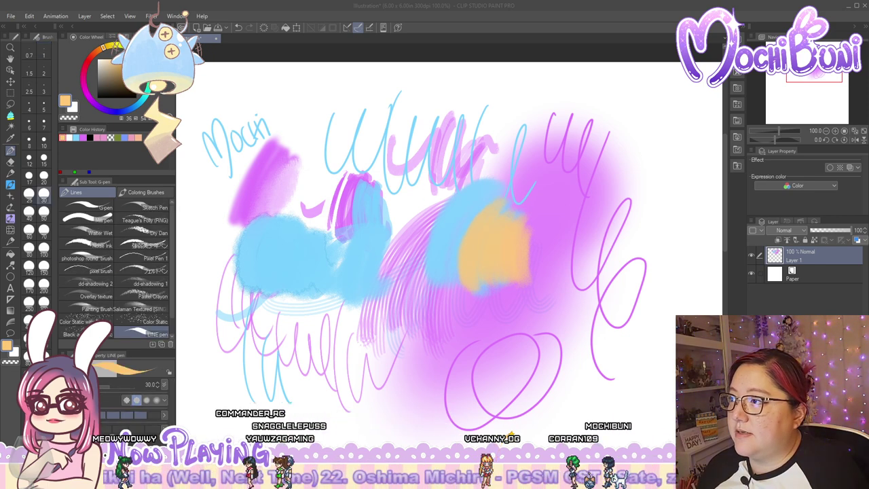
{"action": "left_click", "coordinate": [135, 271]}
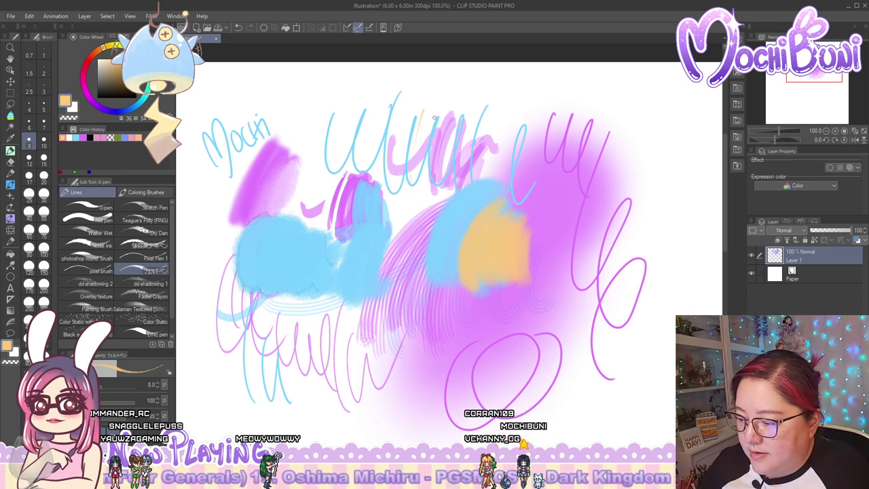
{"action": "left_click_drag", "start_coordinate": [638, 95], "coordinate": [648, 137]}
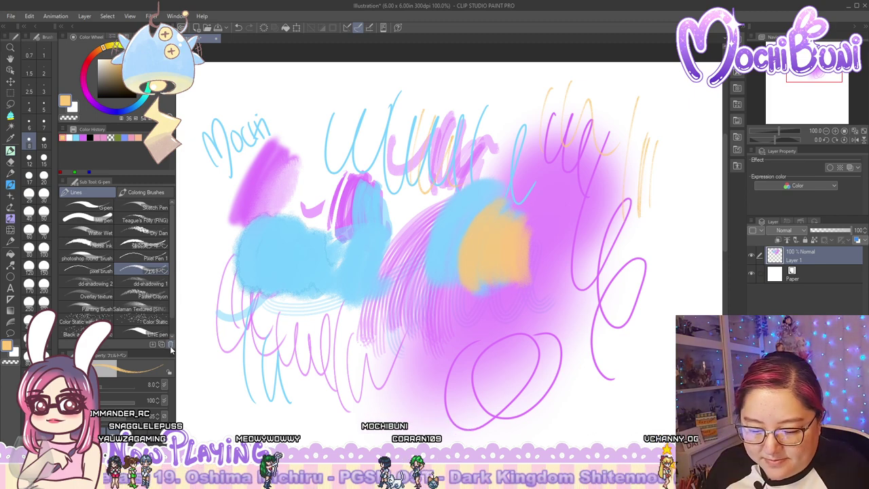
{"action": "left_click", "coordinate": [170, 345]}
Test dd-shadowing 2 in orange and in purple at size 120, plus dd-shadowing 1 in purple, deleting each brush from the Lines group
{"action": "mouse_move", "coordinate": [258, 306]}
{"action": "left_mouse_down"}
{"action": "mouse_move", "coordinate": [468, 193]}
{"action": "mouse_move", "coordinate": [478, 228]}
{"action": "mouse_move", "coordinate": [375, 319]}
{"action": "mouse_move", "coordinate": [478, 275]}
{"action": "mouse_move", "coordinate": [538, 224]}
{"action": "mouse_move", "coordinate": [468, 332]}
{"action": "mouse_move", "coordinate": [511, 318]}
{"action": "mouse_move", "coordinate": [573, 252]}
{"action": "mouse_move", "coordinate": [464, 269]}
{"action": "mouse_move", "coordinate": [460, 353]}
{"action": "left_mouse_up"}
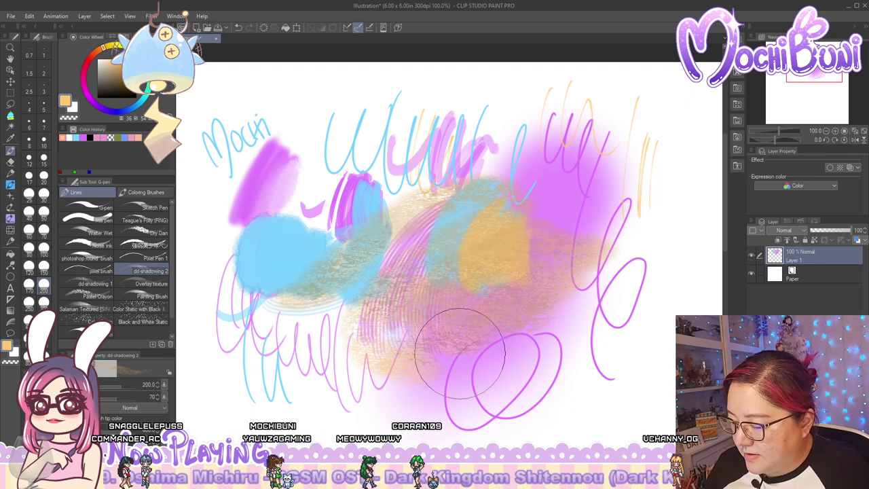
{"action": "left_click", "coordinate": [84, 137]}
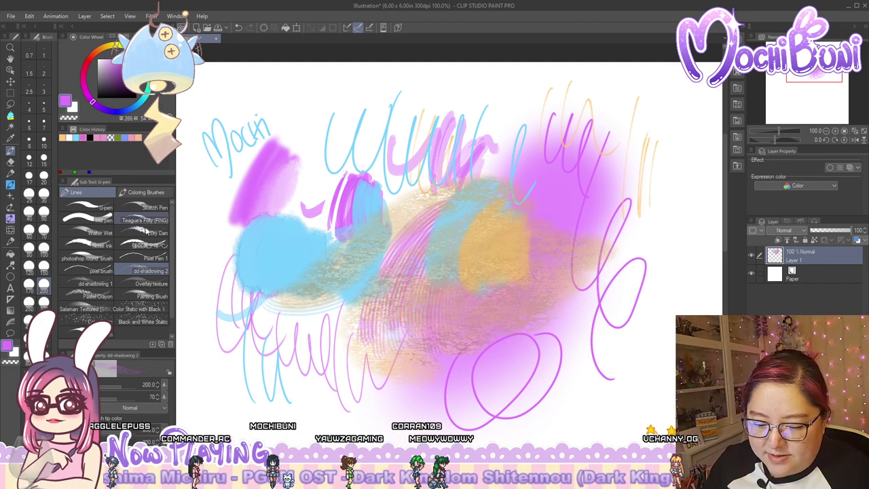
{"action": "left_click", "coordinate": [29, 269]}
{"action": "mouse_move", "coordinate": [401, 181]}
{"action": "left_mouse_down"}
{"action": "mouse_move", "coordinate": [353, 238]}
{"action": "mouse_move", "coordinate": [441, 163]}
{"action": "mouse_move", "coordinate": [397, 178]}
{"action": "mouse_move", "coordinate": [339, 245]}
{"action": "mouse_move", "coordinate": [292, 268]}
{"action": "mouse_move", "coordinate": [435, 177]}
{"action": "mouse_move", "coordinate": [531, 191]}
{"action": "mouse_move", "coordinate": [529, 285]}
{"action": "mouse_move", "coordinate": [516, 340]}
{"action": "mouse_move", "coordinate": [468, 319]}
{"action": "mouse_move", "coordinate": [559, 191]}
{"action": "mouse_move", "coordinate": [411, 283]}
{"action": "left_mouse_up"}
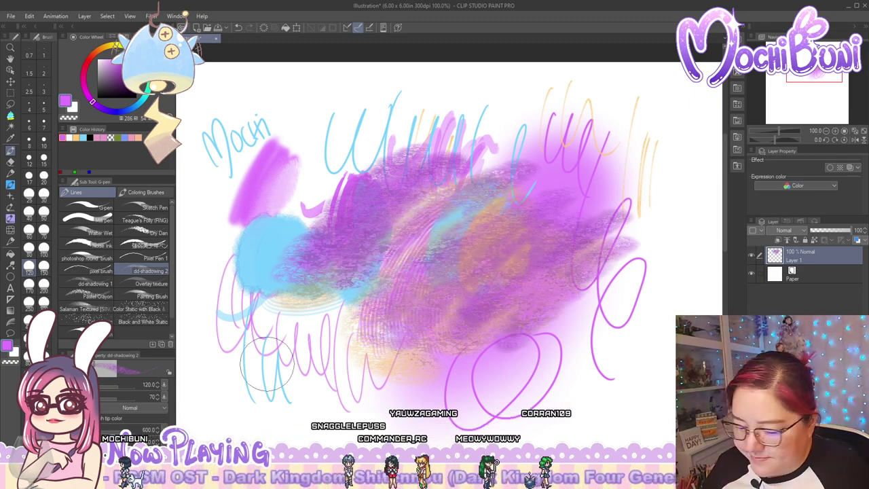
{"action": "left_click", "coordinate": [171, 346]}
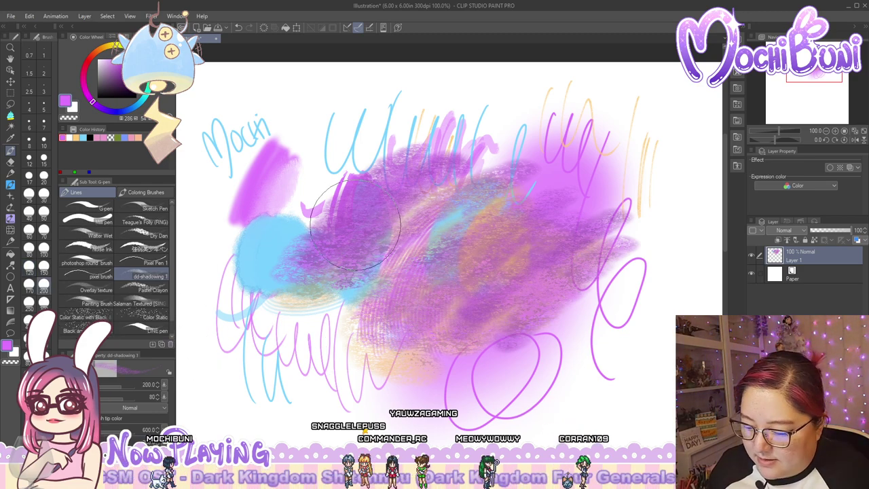
{"action": "mouse_move", "coordinate": [380, 245]}
{"action": "left_mouse_down"}
{"action": "mouse_move", "coordinate": [410, 163]}
{"action": "mouse_move", "coordinate": [319, 217]}
{"action": "mouse_move", "coordinate": [334, 254]}
{"action": "mouse_move", "coordinate": [473, 184]}
{"action": "mouse_move", "coordinate": [505, 211]}
{"action": "mouse_move", "coordinate": [440, 319]}
{"action": "mouse_move", "coordinate": [530, 273]}
{"action": "mouse_move", "coordinate": [600, 276]}
{"action": "mouse_move", "coordinate": [482, 339]}
{"action": "mouse_move", "coordinate": [483, 265]}
{"action": "mouse_move", "coordinate": [402, 262]}
{"action": "mouse_move", "coordinate": [259, 317]}
{"action": "left_mouse_up"}
{"action": "left_click", "coordinate": [171, 345]}
Test the Overlay texture brush at size 200 with broad purple strokes around the existing scribbles
{"action": "left_click_drag", "start_coordinate": [299, 338], "coordinate": [323, 335]}
{"action": "mouse_move", "coordinate": [478, 213]}
{"action": "left_mouse_down"}
{"action": "mouse_move", "coordinate": [271, 285]}
{"action": "mouse_move", "coordinate": [326, 136]}
{"action": "mouse_move", "coordinate": [543, 102]}
{"action": "left_mouse_up"}
{"action": "mouse_move", "coordinate": [556, 353]}
{"action": "left_mouse_down"}
{"action": "mouse_move", "coordinate": [618, 319]}
{"action": "mouse_move", "coordinate": [625, 333]}
{"action": "left_mouse_up"}
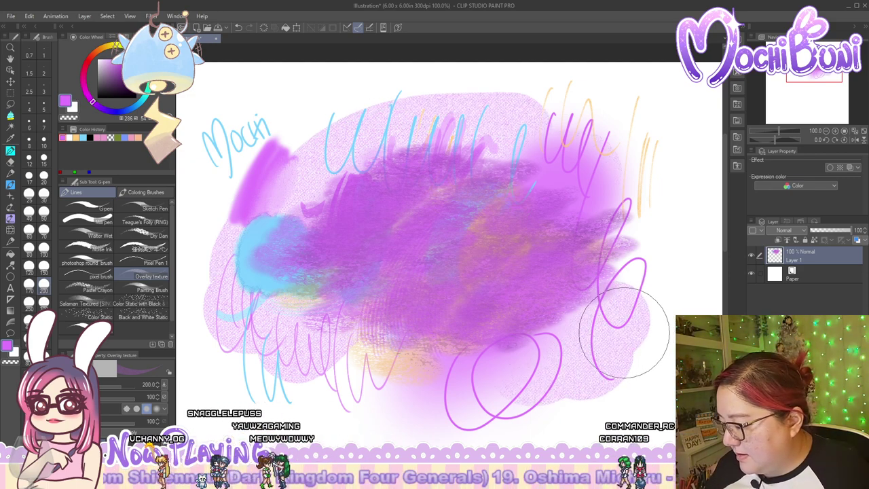
Paint over the artwork with Overlay texture on a new layer and set that layer's blending mode to Multiply
{"action": "key", "text": "ctrl+shift+n"}
{"action": "mouse_move", "coordinate": [449, 189]}
{"action": "left_mouse_down"}
{"action": "mouse_move", "coordinate": [342, 193]}
{"action": "mouse_move", "coordinate": [356, 175]}
{"action": "mouse_move", "coordinate": [252, 249]}
{"action": "mouse_move", "coordinate": [384, 137]}
{"action": "mouse_move", "coordinate": [397, 162]}
{"action": "mouse_move", "coordinate": [463, 155]}
{"action": "mouse_move", "coordinate": [499, 163]}
{"action": "left_mouse_up"}
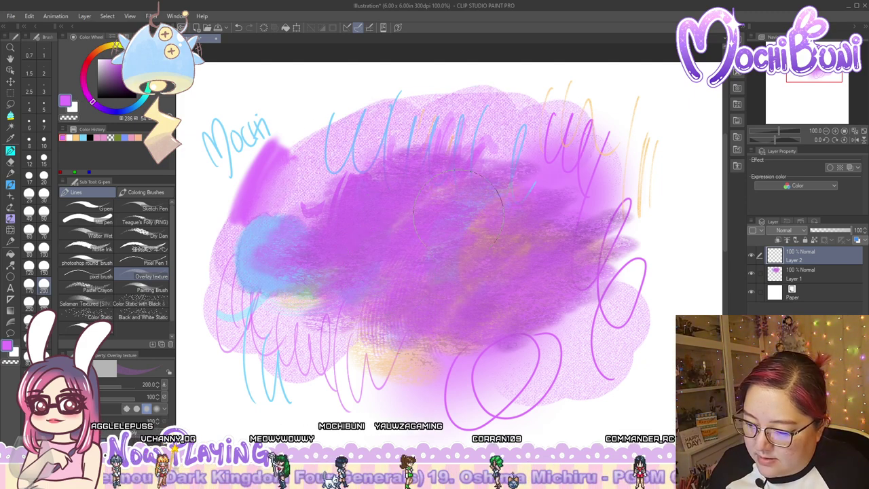
{"action": "left_click", "coordinate": [784, 231]}
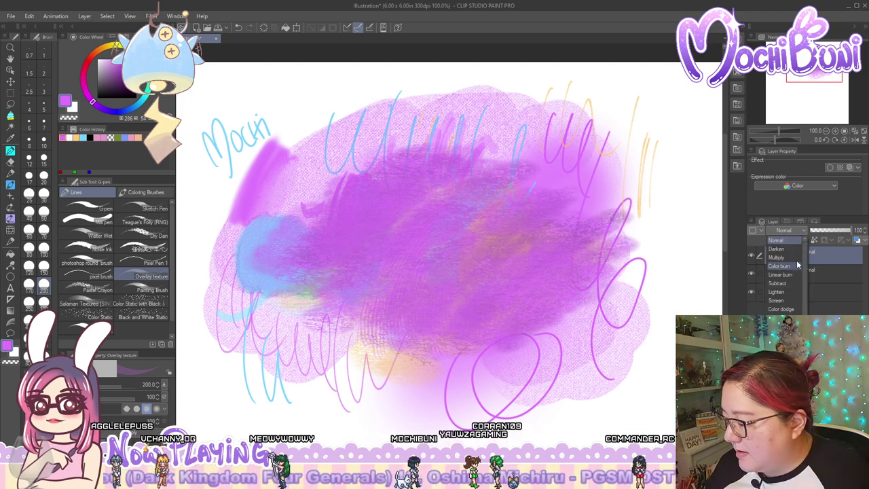
{"action": "left_click", "coordinate": [799, 258]}
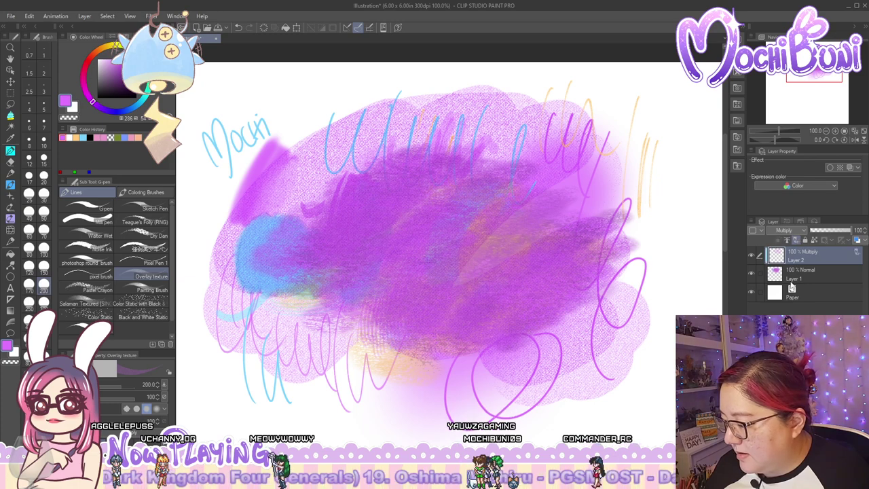
Compare the artwork with Layer 2 hidden and shown, set its blending mode to Overlay, and delete the Overlay texture brush from Lines
{"action": "left_click", "coordinate": [752, 256]}
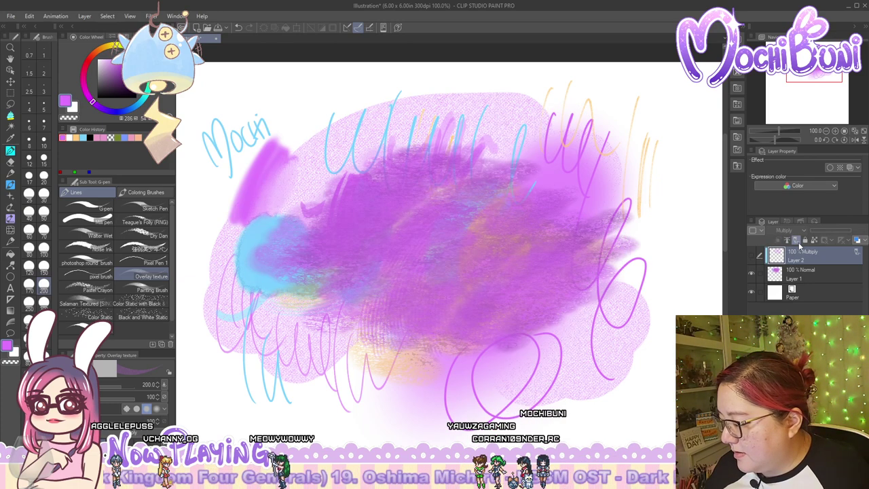
{"action": "left_click", "coordinate": [751, 257]}
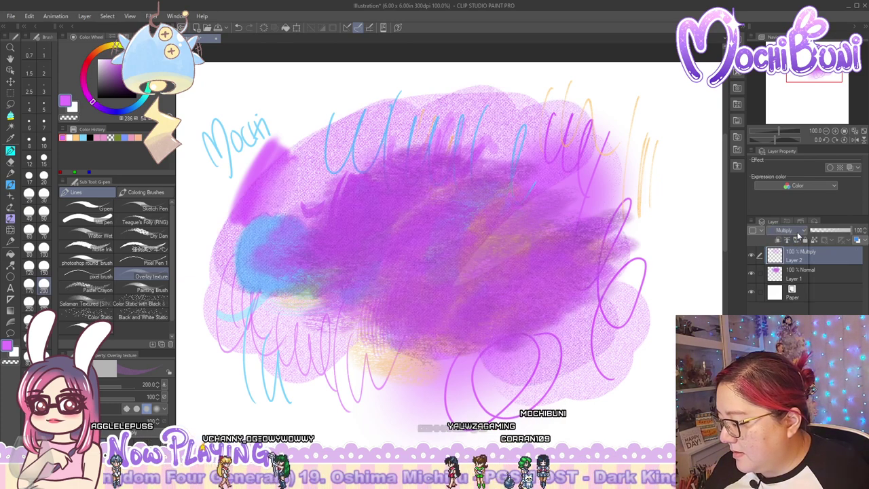
{"action": "left_click", "coordinate": [784, 230]}
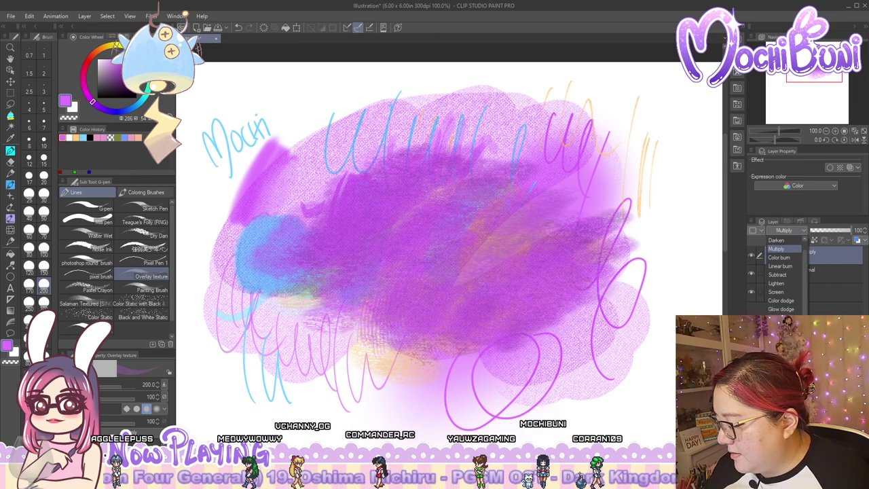
{"action": "left_click", "coordinate": [781, 335]}
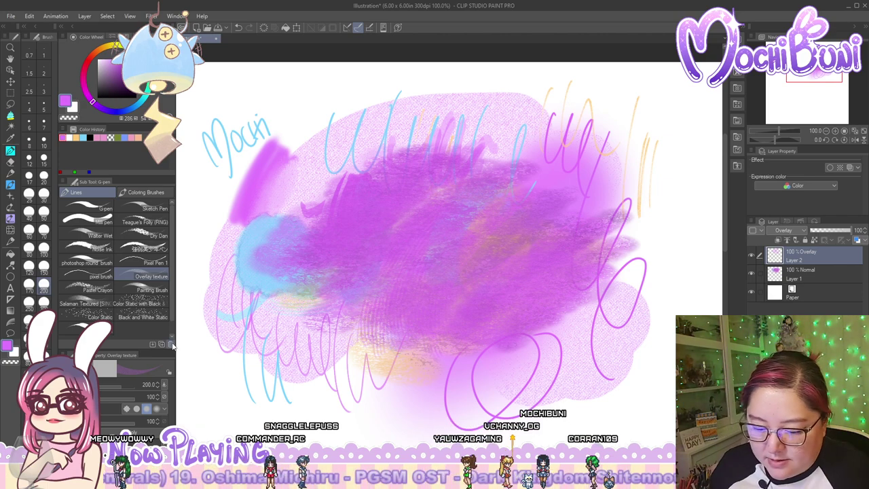
{"action": "left_click", "coordinate": [171, 345]}
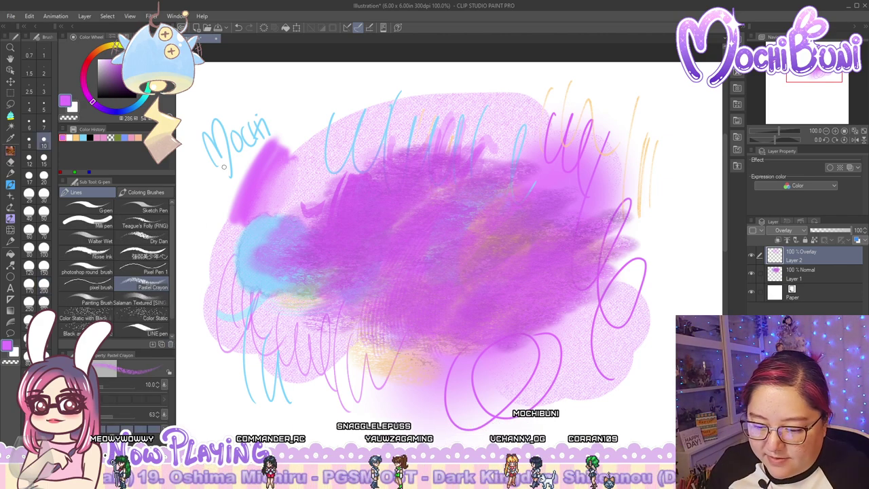
Test Pastel Crayon and Painting Brush at size 10 with small purple strokes on Layer 1, deleting each from the Lines group
{"action": "left_click", "coordinate": [820, 277]}
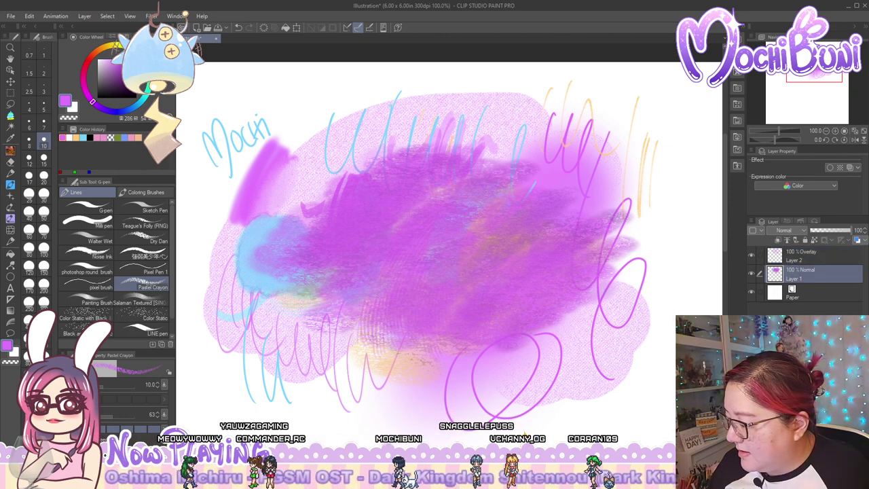
{"action": "mouse_move", "coordinate": [213, 194]}
{"action": "left_mouse_down"}
{"action": "mouse_move", "coordinate": [223, 213]}
{"action": "mouse_move", "coordinate": [202, 224]}
{"action": "mouse_move", "coordinate": [209, 188]}
{"action": "left_mouse_up"}
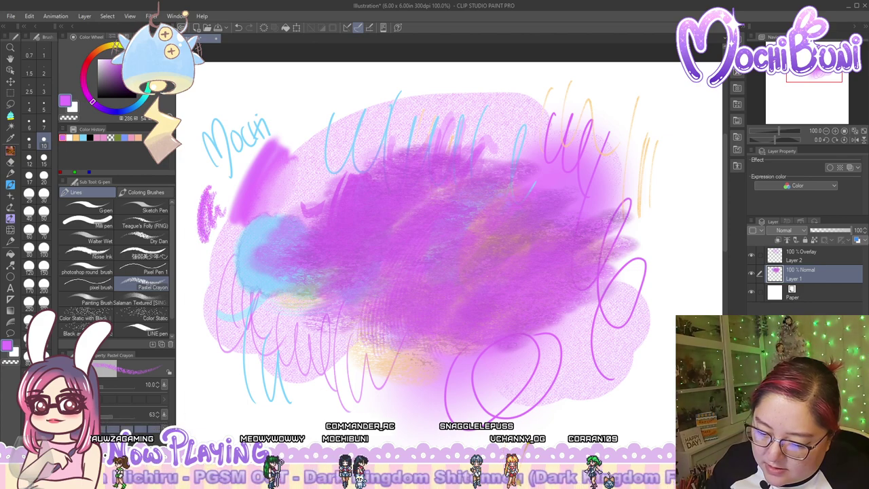
{"action": "left_click", "coordinate": [170, 344]}
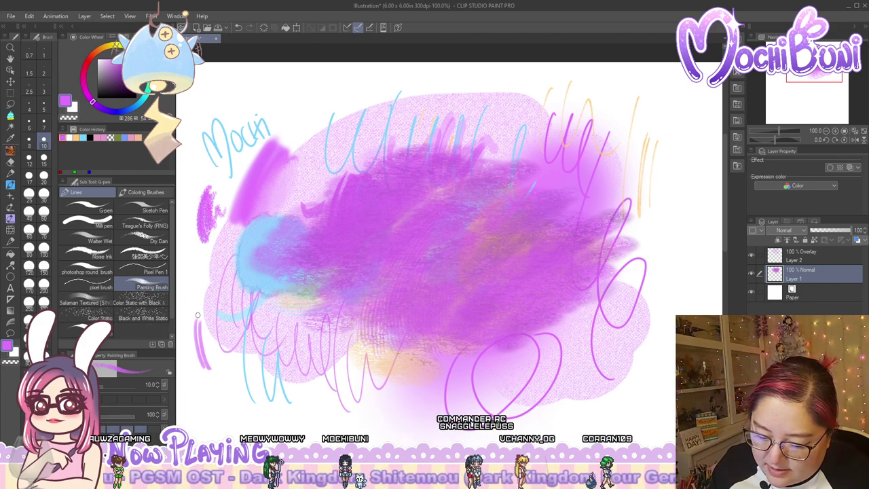
{"action": "left_click_drag", "start_coordinate": [207, 342], "coordinate": [217, 365]}
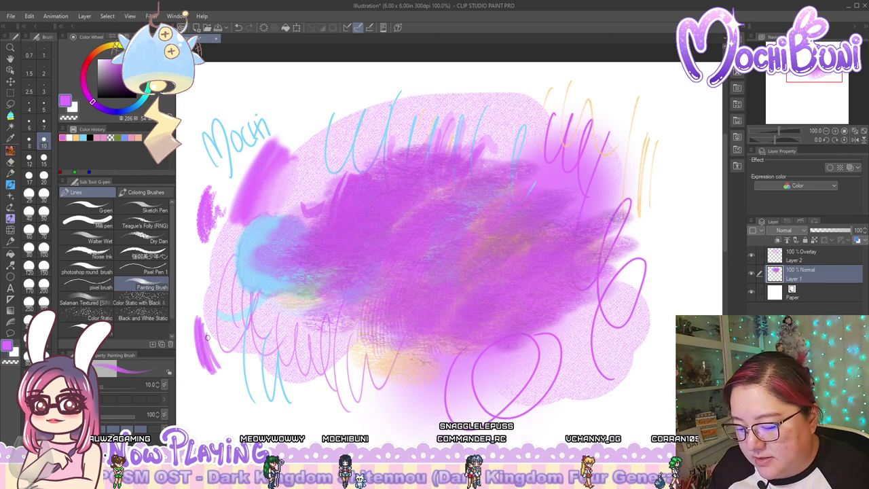
{"action": "left_click", "coordinate": [169, 345]}
Test Salaman Textured [SINGLE BRUSH] with broad purple strokes and orange strokes at size 40, and delete it from the Lines group
{"action": "mouse_move", "coordinate": [234, 390]}
{"action": "left_mouse_down"}
{"action": "mouse_move", "coordinate": [375, 294]}
{"action": "mouse_move", "coordinate": [503, 230]}
{"action": "left_mouse_up"}
{"action": "mouse_move", "coordinate": [455, 312]}
{"action": "left_mouse_down"}
{"action": "mouse_move", "coordinate": [299, 401]}
{"action": "mouse_move", "coordinate": [203, 428]}
{"action": "left_mouse_up"}
{"action": "left_click", "coordinate": [29, 212]}
{"action": "mouse_move", "coordinate": [279, 92]}
{"action": "left_mouse_down"}
{"action": "mouse_move", "coordinate": [262, 136]}
{"action": "mouse_move", "coordinate": [292, 109]}
{"action": "mouse_move", "coordinate": [283, 88]}
{"action": "mouse_move", "coordinate": [264, 146]}
{"action": "mouse_move", "coordinate": [297, 129]}
{"action": "left_mouse_up"}
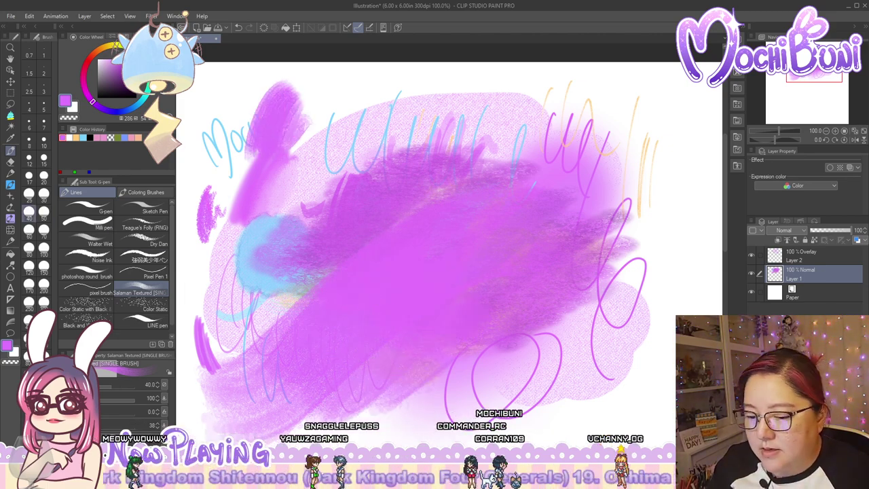
{"action": "left_click", "coordinate": [77, 138]}
{"action": "mouse_move", "coordinate": [246, 99]}
{"action": "left_mouse_down"}
{"action": "mouse_move", "coordinate": [291, 97]}
{"action": "mouse_move", "coordinate": [278, 112]}
{"action": "mouse_move", "coordinate": [293, 104]}
{"action": "mouse_move", "coordinate": [290, 138]}
{"action": "mouse_move", "coordinate": [303, 133]}
{"action": "mouse_move", "coordinate": [282, 93]}
{"action": "mouse_move", "coordinate": [254, 150]}
{"action": "mouse_move", "coordinate": [293, 104]}
{"action": "mouse_move", "coordinate": [281, 156]}
{"action": "mouse_move", "coordinate": [285, 132]}
{"action": "left_mouse_up"}
{"action": "left_click", "coordinate": [170, 344]}
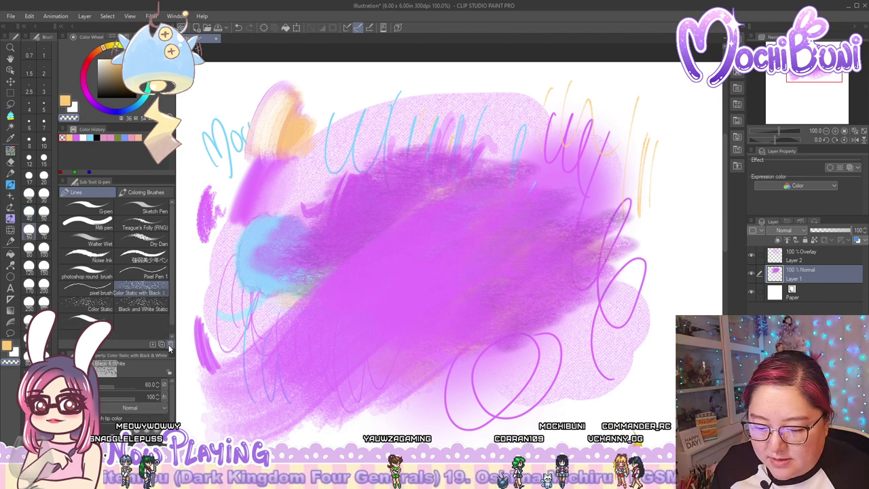
Test Color Static with Black & White at size 60 and Color Static at size 70 with curved strokes over the purple area
{"action": "mouse_move", "coordinate": [250, 270]}
{"action": "left_mouse_down"}
{"action": "mouse_move", "coordinate": [345, 201]}
{"action": "mouse_move", "coordinate": [432, 154]}
{"action": "mouse_move", "coordinate": [441, 195]}
{"action": "mouse_move", "coordinate": [376, 309]}
{"action": "left_mouse_up"}
{"action": "left_click", "coordinate": [103, 309]}
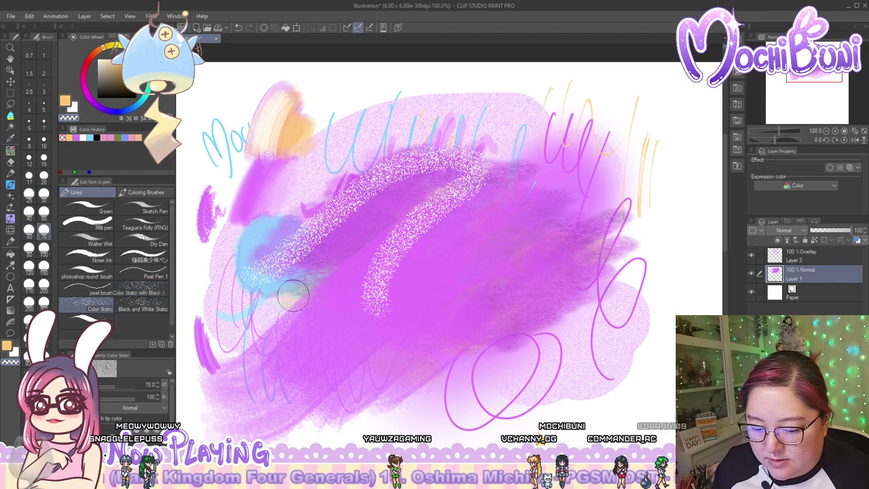
{"action": "mouse_move", "coordinate": [320, 340]}
{"action": "left_mouse_down"}
{"action": "mouse_move", "coordinate": [450, 256]}
{"action": "mouse_move", "coordinate": [560, 201]}
{"action": "left_mouse_up"}
{"action": "left_click", "coordinate": [66, 101]}
{"action": "mouse_move", "coordinate": [332, 285]}
{"action": "left_mouse_down"}
{"action": "mouse_move", "coordinate": [367, 270]}
{"action": "mouse_move", "coordinate": [526, 258]}
{"action": "mouse_move", "coordinate": [527, 309]}
{"action": "left_mouse_up"}
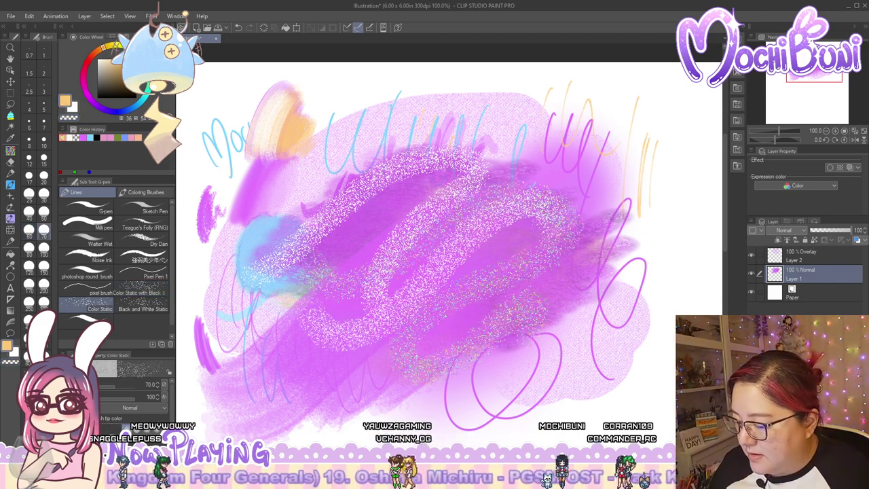
Retest Color Static with Black & White and cover the middle of the artwork with Black and White Static at size 70
{"action": "left_click", "coordinate": [153, 290]}
{"action": "mouse_move", "coordinate": [343, 227]}
{"action": "left_mouse_down"}
{"action": "mouse_move", "coordinate": [545, 178]}
{"action": "mouse_move", "coordinate": [372, 275]}
{"action": "mouse_move", "coordinate": [477, 326]}
{"action": "mouse_move", "coordinate": [568, 309]}
{"action": "mouse_move", "coordinate": [608, 277]}
{"action": "mouse_move", "coordinate": [616, 253]}
{"action": "mouse_move", "coordinate": [606, 180]}
{"action": "mouse_move", "coordinate": [548, 133]}
{"action": "mouse_move", "coordinate": [304, 215]}
{"action": "left_mouse_up"}
{"action": "left_click", "coordinate": [142, 309]}
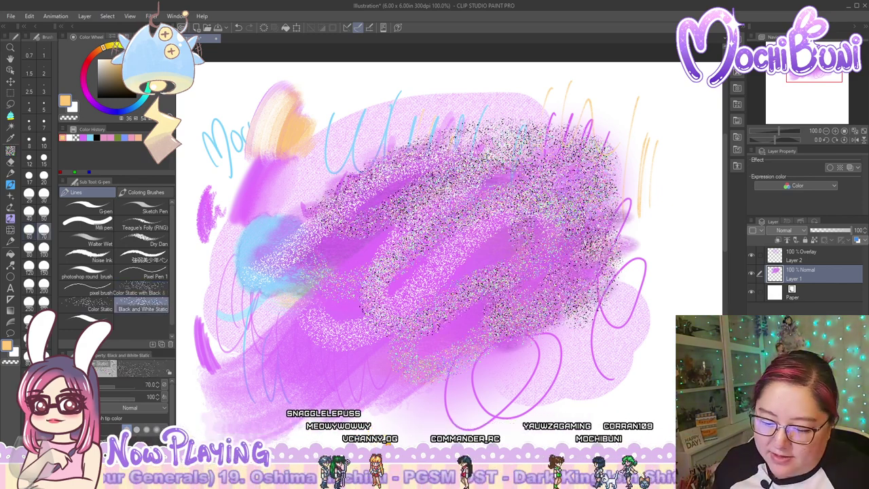
{"action": "mouse_move", "coordinate": [231, 234]}
{"action": "left_mouse_down"}
{"action": "mouse_move", "coordinate": [407, 123]}
{"action": "mouse_move", "coordinate": [289, 251]}
{"action": "mouse_move", "coordinate": [530, 292]}
{"action": "mouse_move", "coordinate": [536, 305]}
{"action": "mouse_move", "coordinate": [441, 251]}
{"action": "left_mouse_up"}
{"action": "left_click_drag", "start_coordinate": [380, 326], "coordinate": [333, 364]}
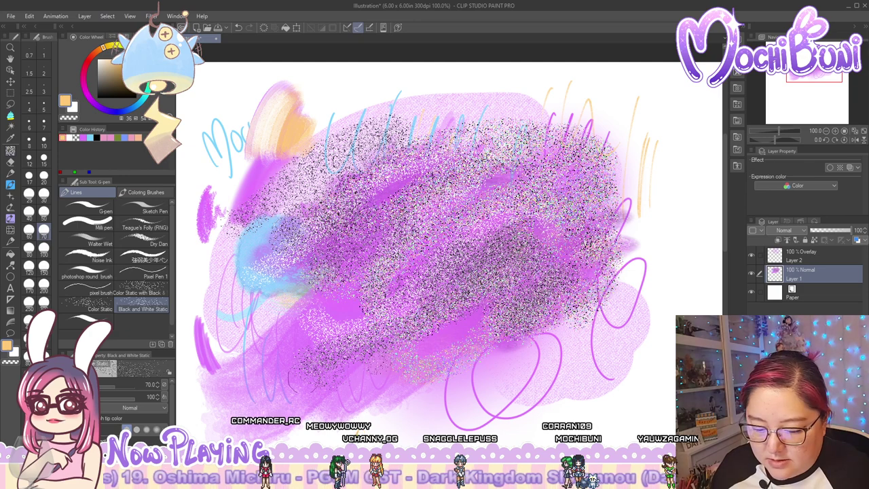
Move the three static brushes out of the Lines group into the tool holding the Airbrush, Watercolor and Effects groups and check their groups
{"action": "left_click", "coordinate": [141, 290]}
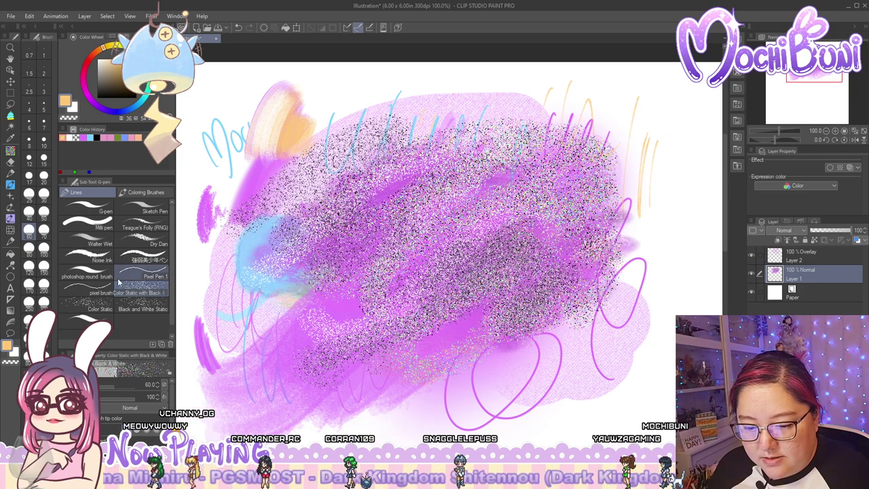
{"action": "left_click", "coordinate": [13, 174]}
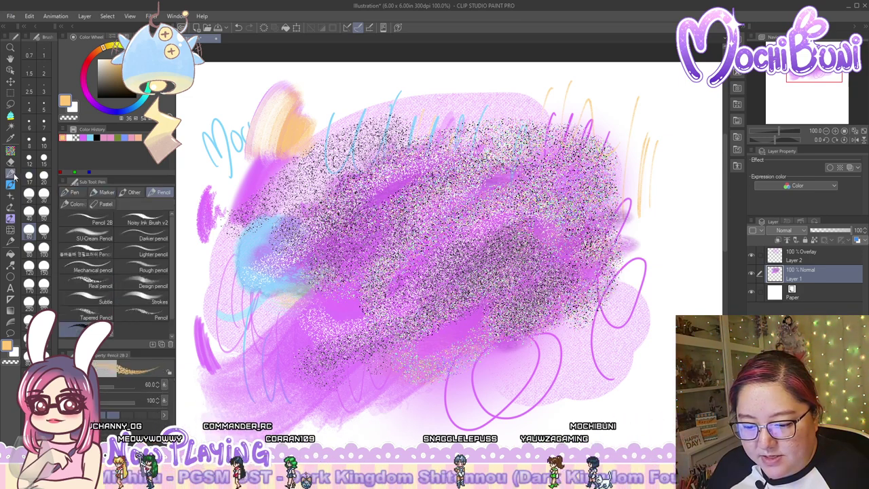
{"action": "left_click", "coordinate": [11, 186]}
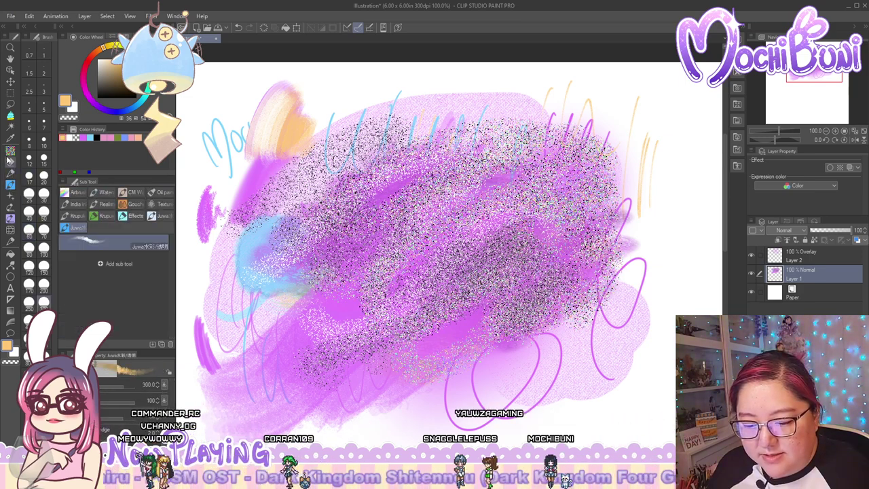
{"action": "left_click", "coordinate": [10, 160]}
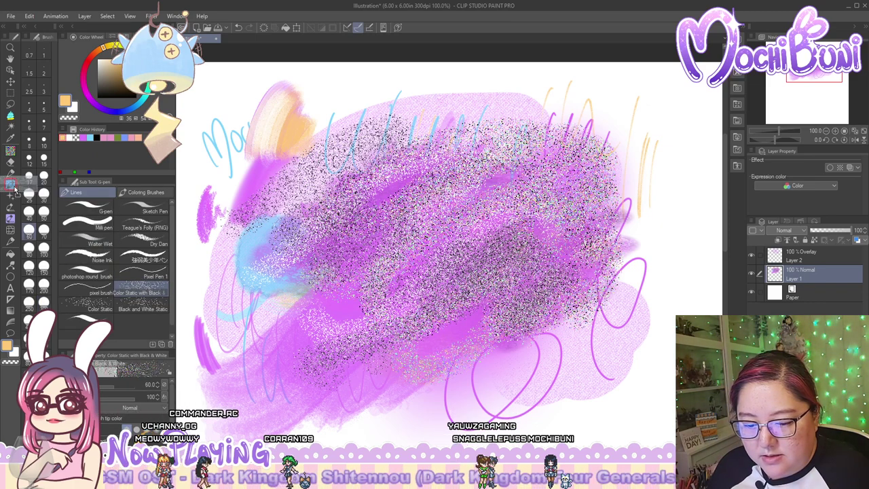
{"action": "left_click_drag", "start_coordinate": [14, 190], "coordinate": [14, 188]}
{"action": "left_click_drag", "start_coordinate": [139, 287], "coordinate": [12, 184]}
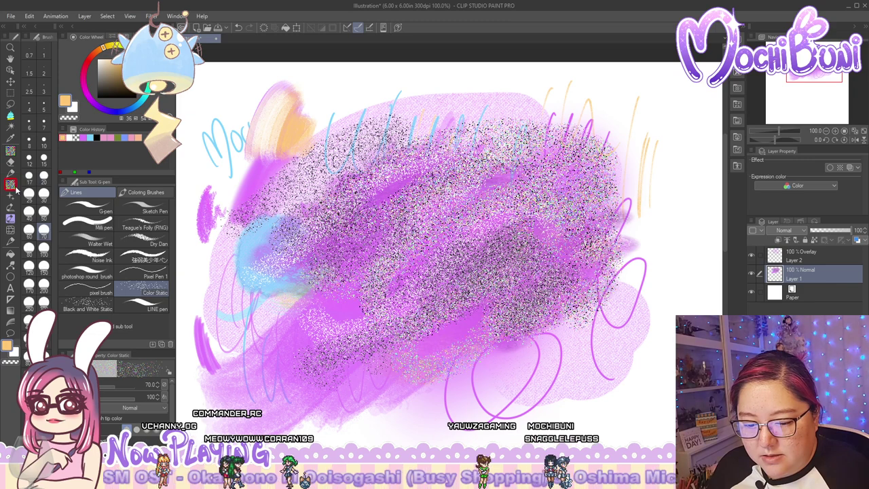
{"action": "key", "text": "Delete"}
{"action": "left_click", "coordinate": [12, 185]}
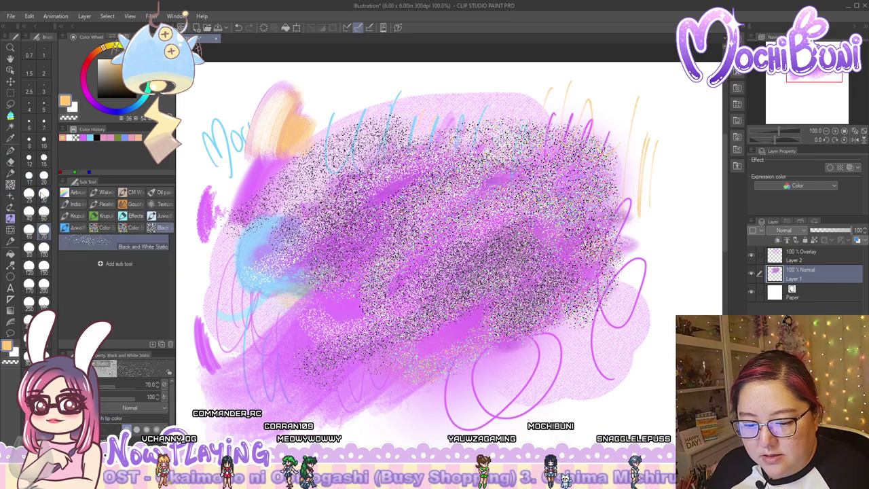
{"action": "left_click", "coordinate": [103, 231]}
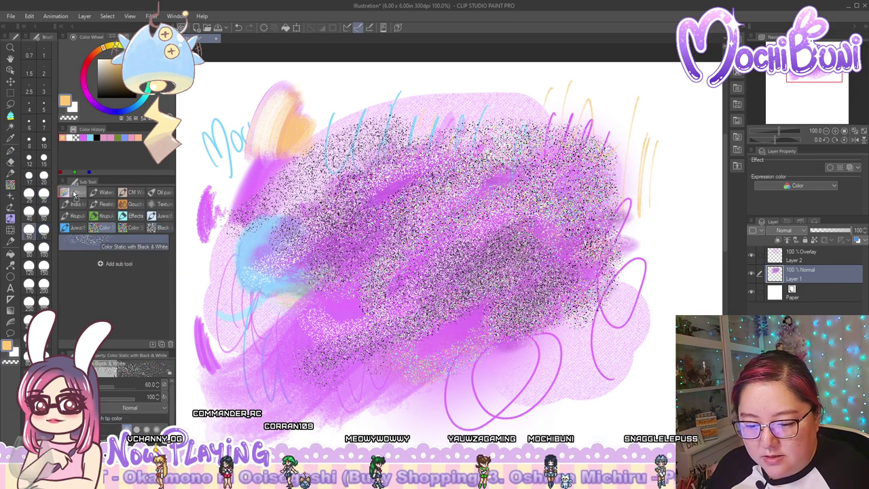
{"action": "key", "text": "Delete"}
{"action": "left_click", "coordinate": [65, 192]}
{"action": "left_click", "coordinate": [102, 228]}
{"action": "mouse_move", "coordinate": [107, 244]}
{"action": "left_mouse_down"}
{"action": "mouse_move", "coordinate": [68, 197]}
{"action": "mouse_move", "coordinate": [27, 177]}
{"action": "left_mouse_up"}
Test the LINE pen brush from the Lines group at size 30 with tapered orange strokes across the middle and upper artwork
{"action": "left_click", "coordinate": [9, 152]}
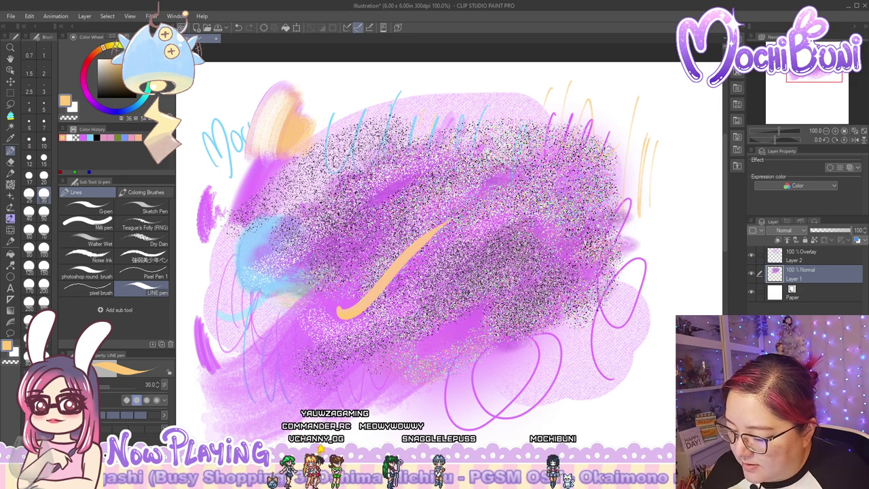
{"action": "left_click_drag", "start_coordinate": [459, 226], "coordinate": [422, 275]}
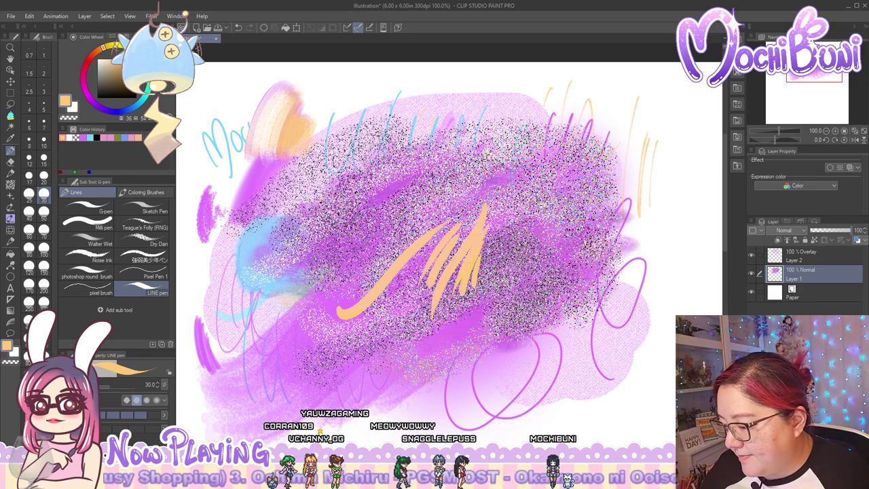
{"action": "left_click_drag", "start_coordinate": [569, 138], "coordinate": [551, 178]}
{"action": "left_click_drag", "start_coordinate": [578, 141], "coordinate": [558, 187]}
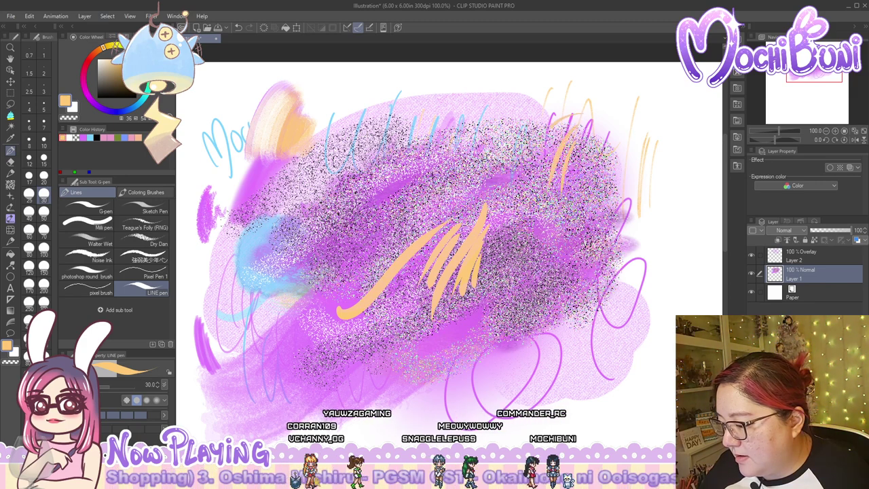
{"action": "left_click_drag", "start_coordinate": [530, 140], "coordinate": [506, 243]}
{"action": "left_click_drag", "start_coordinate": [564, 122], "coordinate": [543, 249]}
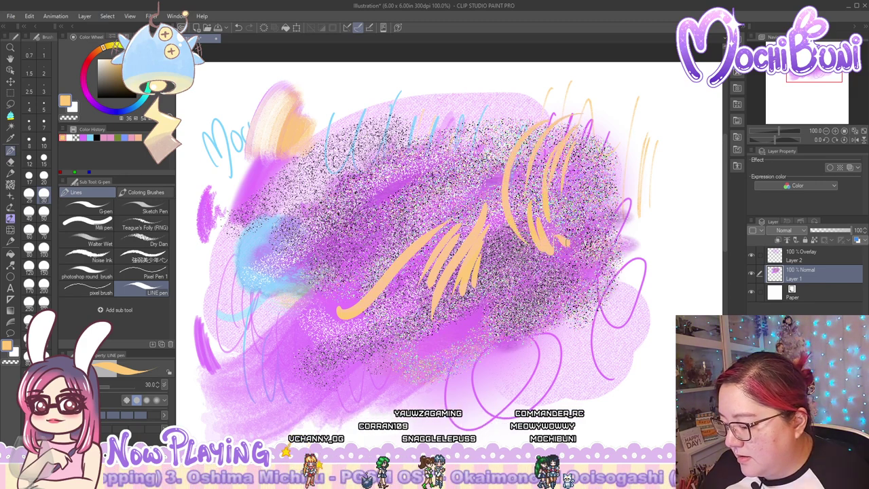
{"action": "left_click_drag", "start_coordinate": [615, 180], "coordinate": [637, 246]}
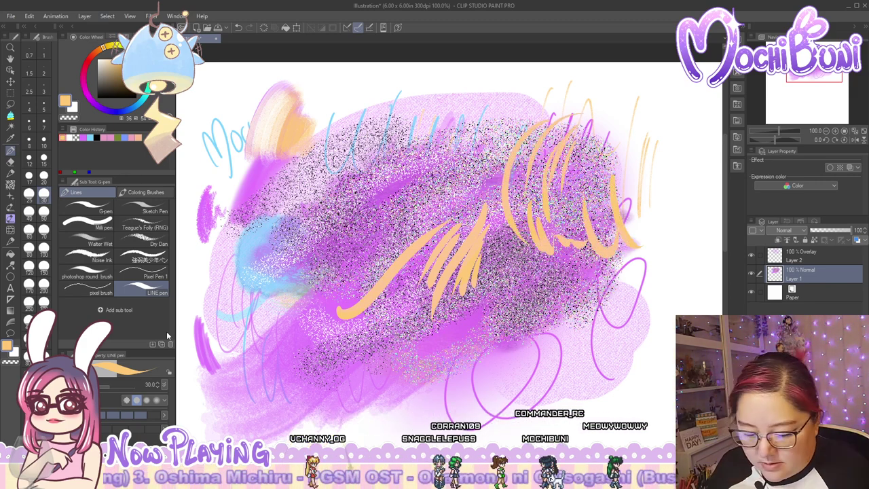
Test LINE pen at size 12 with thin orange loops around the artwork, and move it out of the Lines group to another tool
{"action": "left_click", "coordinate": [28, 157]}
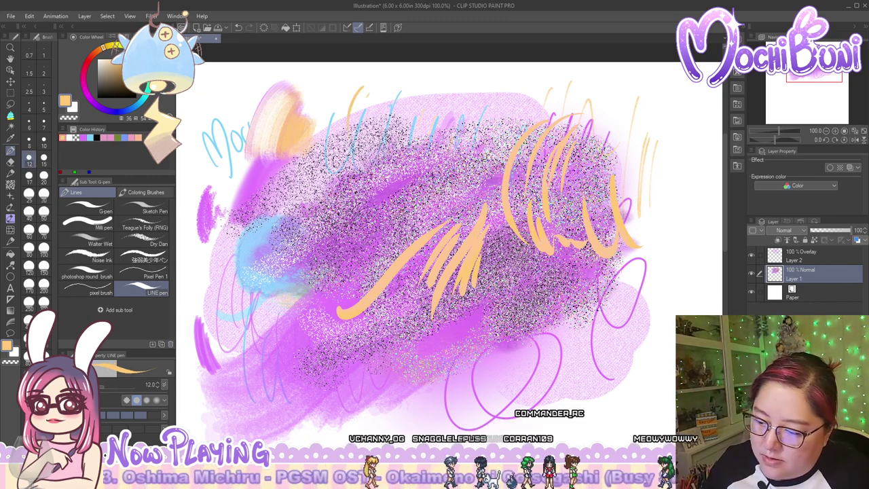
{"action": "left_click_drag", "start_coordinate": [422, 99], "coordinate": [445, 124]}
{"action": "mouse_move", "coordinate": [230, 322]}
{"action": "left_mouse_down"}
{"action": "mouse_move", "coordinate": [245, 398]}
{"action": "mouse_move", "coordinate": [262, 392]}
{"action": "left_mouse_up"}
{"action": "left_click_drag", "start_coordinate": [323, 341], "coordinate": [330, 410]}
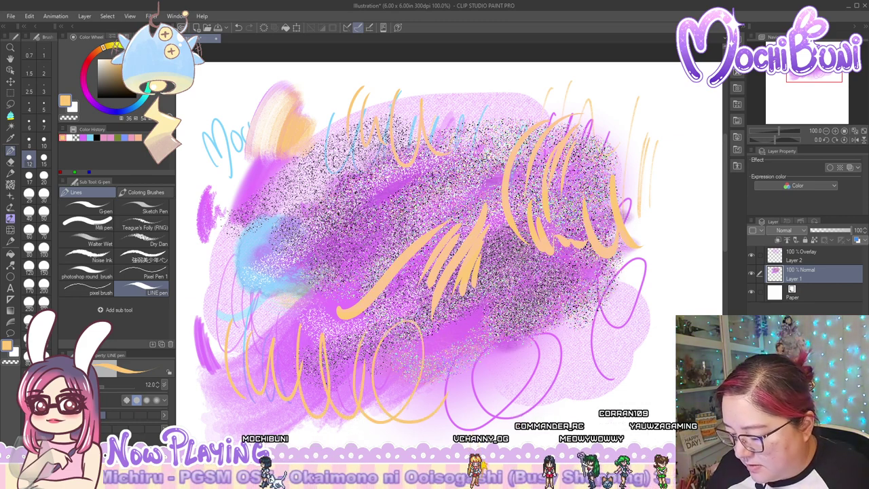
{"action": "left_click_drag", "start_coordinate": [528, 290], "coordinate": [521, 310]}
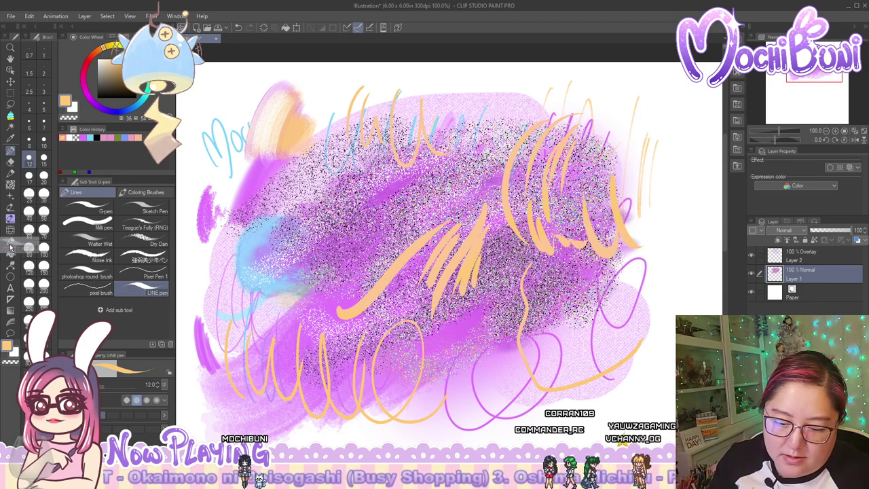
{"action": "left_click_drag", "start_coordinate": [9, 245], "coordinate": [10, 242]}
{"action": "left_click", "coordinate": [153, 344]}
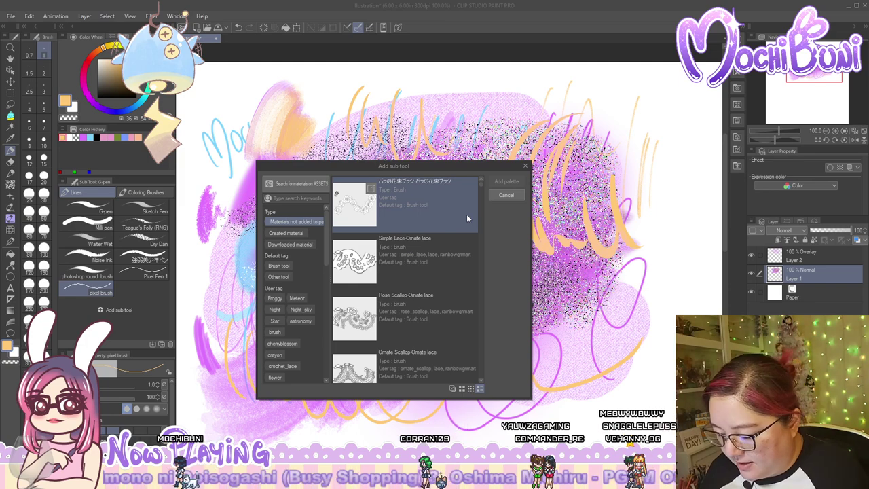
{"action": "scroll", "coordinate": [448, 238], "scroll_direction": "down", "scroll_amount": 5}
{"action": "scroll", "coordinate": [445, 255], "scroll_direction": "down", "scroll_amount": 8}
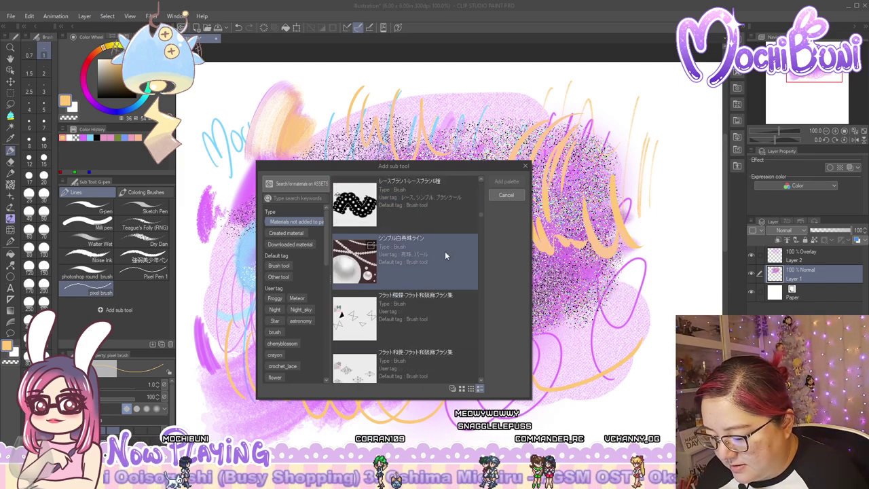
{"action": "left_click", "coordinate": [525, 166]}
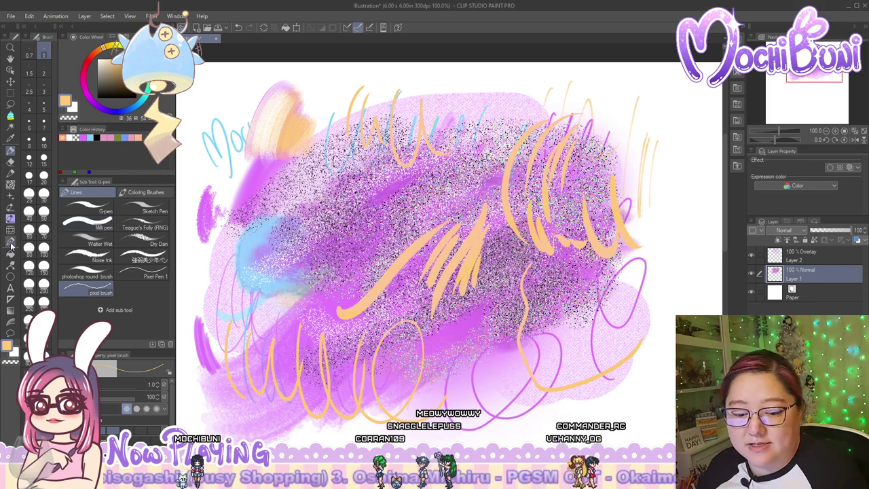
Add the unassigned lace, ribbon and chain brushes, from バラの花束ブラシ through レースブラシ1, to the Clothing group of the Decoration tool
{"action": "left_click", "coordinate": [10, 219]}
{"action": "left_click", "coordinate": [11, 218]}
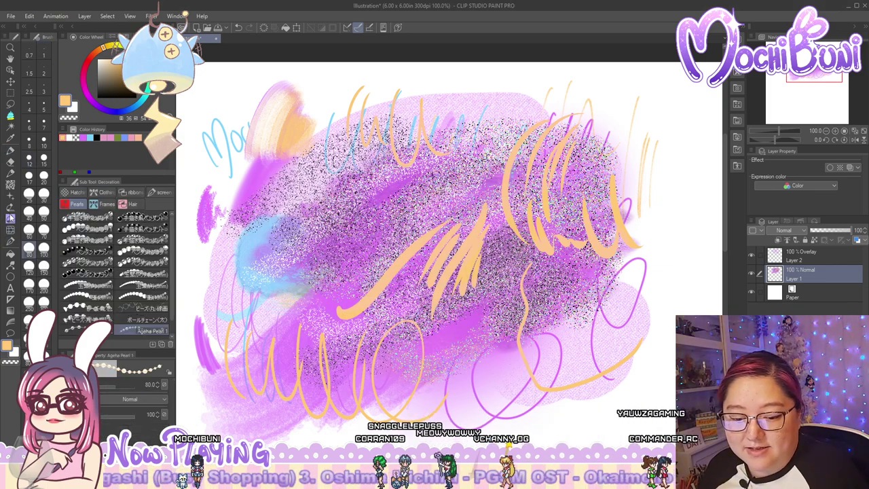
{"action": "left_click", "coordinate": [105, 195]}
{"action": "left_click", "coordinate": [153, 344]}
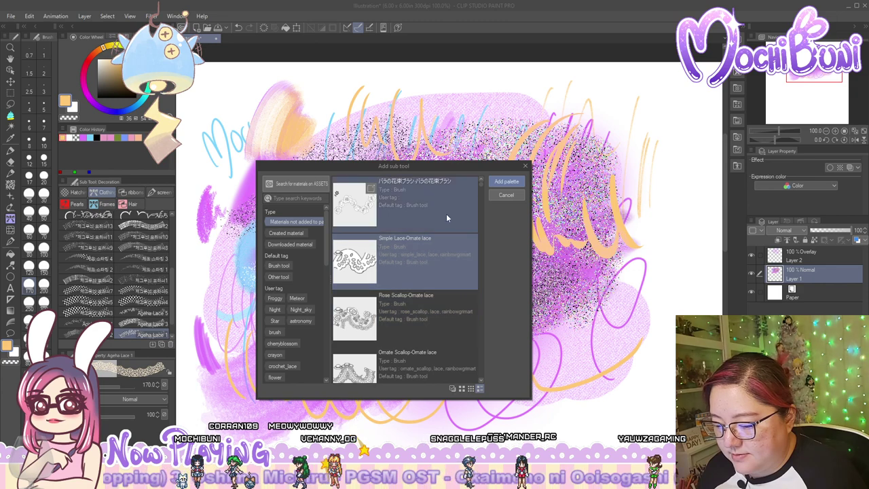
{"action": "scroll", "coordinate": [453, 291], "scroll_direction": "down", "scroll_amount": 5}
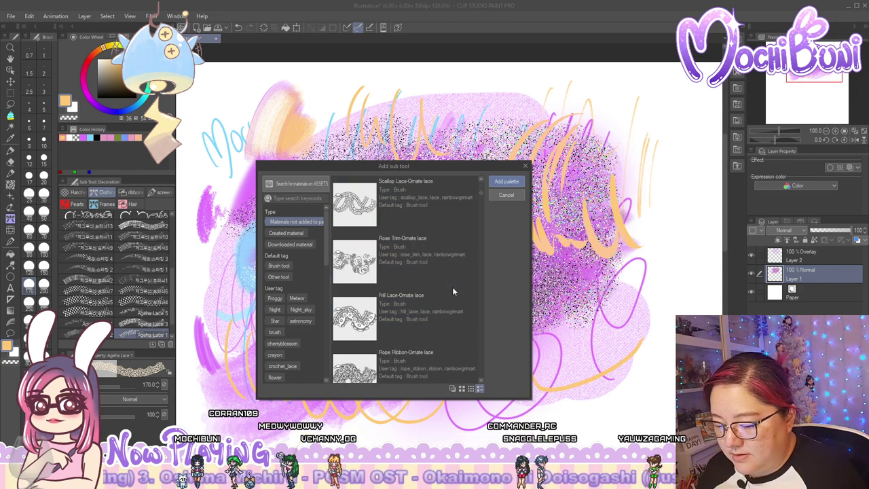
{"action": "scroll", "coordinate": [454, 292], "scroll_direction": "down", "scroll_amount": 8}
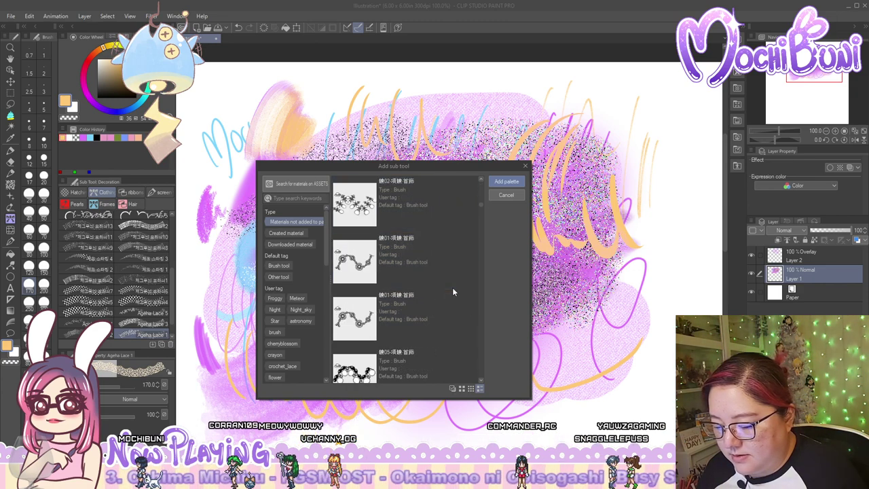
{"action": "scroll", "coordinate": [453, 291], "scroll_direction": "down", "scroll_amount": 5}
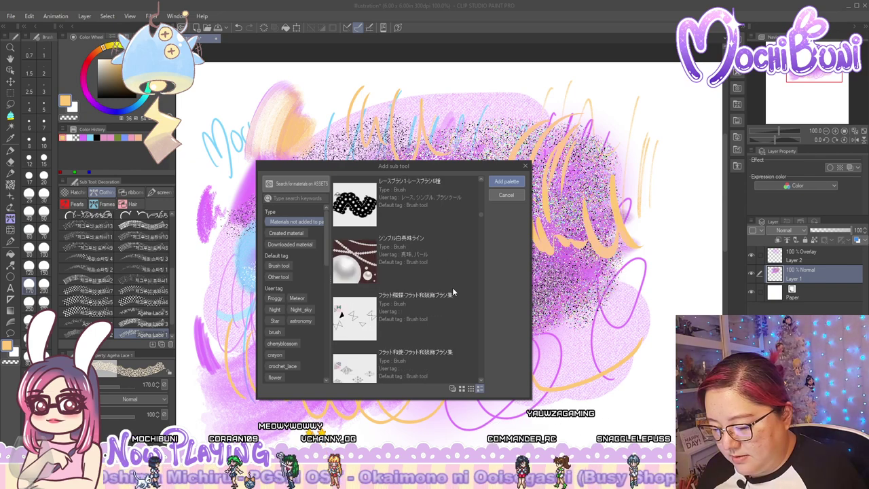
{"action": "left_click", "coordinate": [436, 207]}
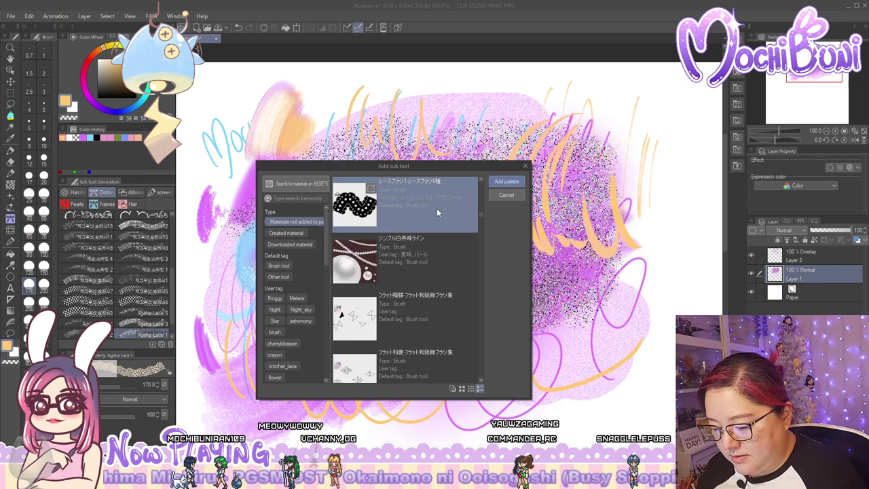
{"action": "left_click", "coordinate": [506, 182]}
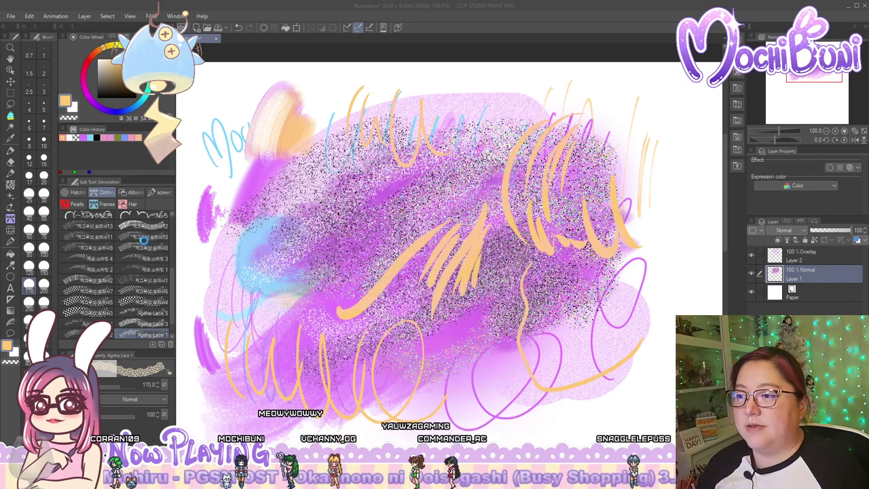
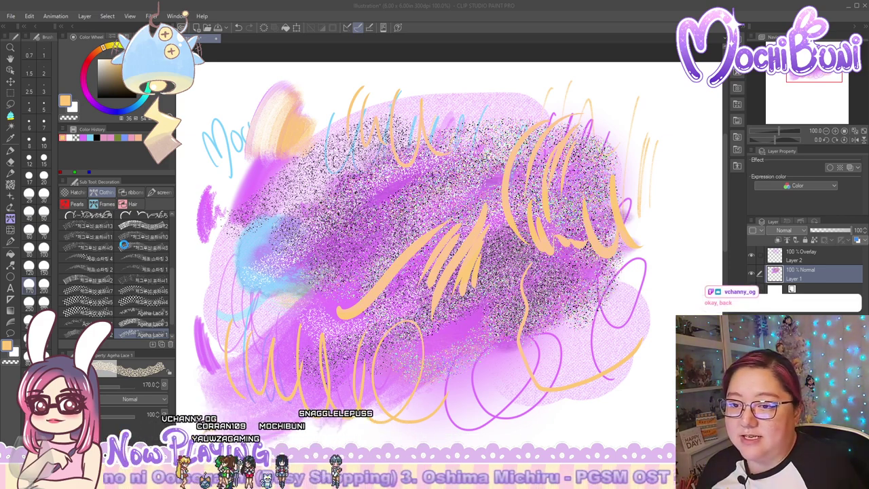
{"action": "scroll", "coordinate": [129, 246], "scroll_direction": "down", "scroll_amount": 3}
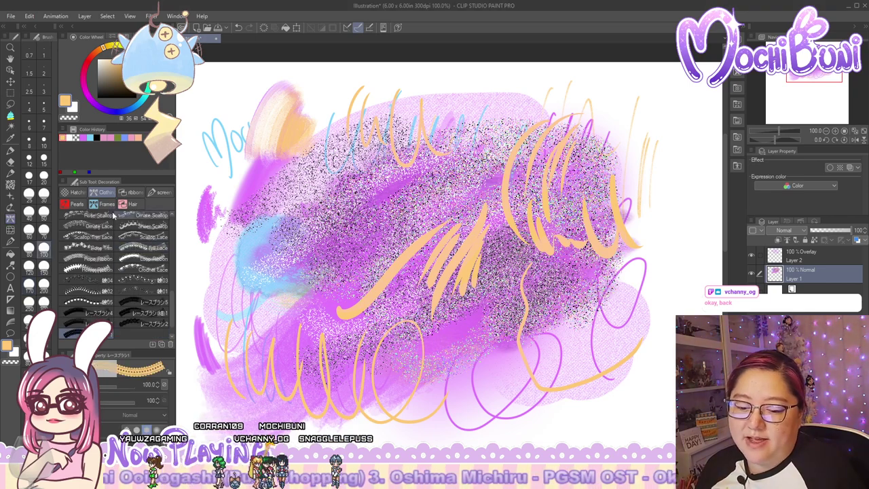
Add the white pearl line brush (白真珠ライン) to the Pearls group
{"action": "left_click", "coordinate": [76, 205]}
{"action": "left_click", "coordinate": [153, 345]}
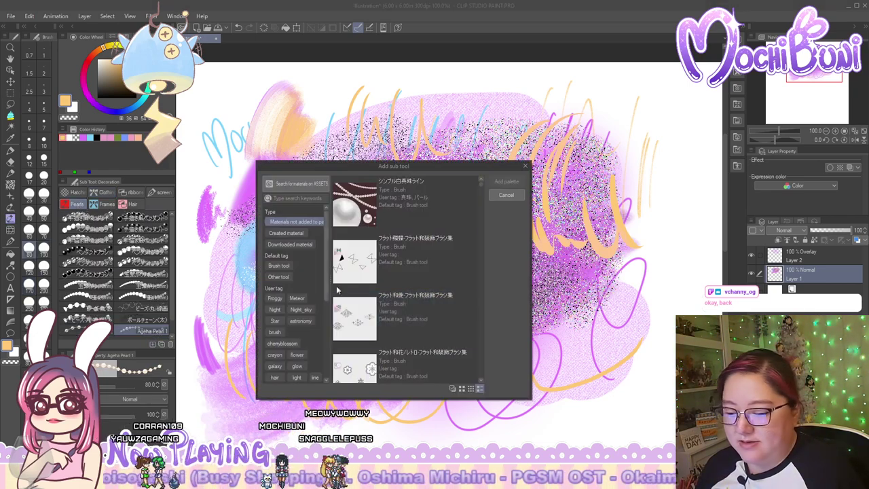
{"action": "double_click", "coordinate": [423, 204]}
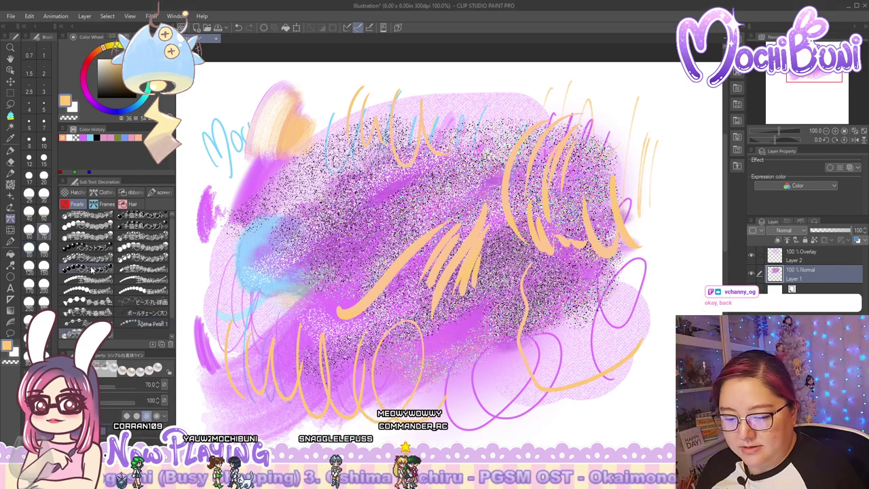
Look through the unassigned materials and add the フラット和菱 brush to the screentone group
{"action": "left_click", "coordinate": [160, 193]}
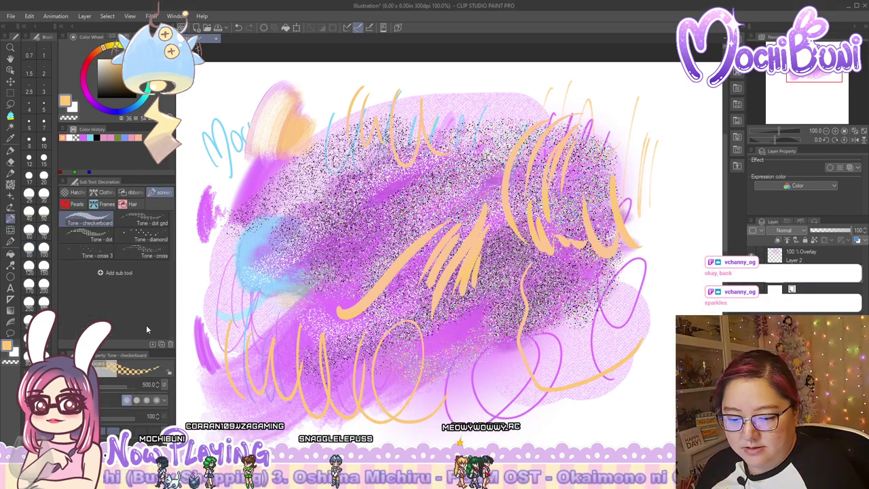
{"action": "left_click", "coordinate": [152, 344]}
{"action": "scroll", "coordinate": [467, 282], "scroll_direction": "down", "scroll_amount": 5}
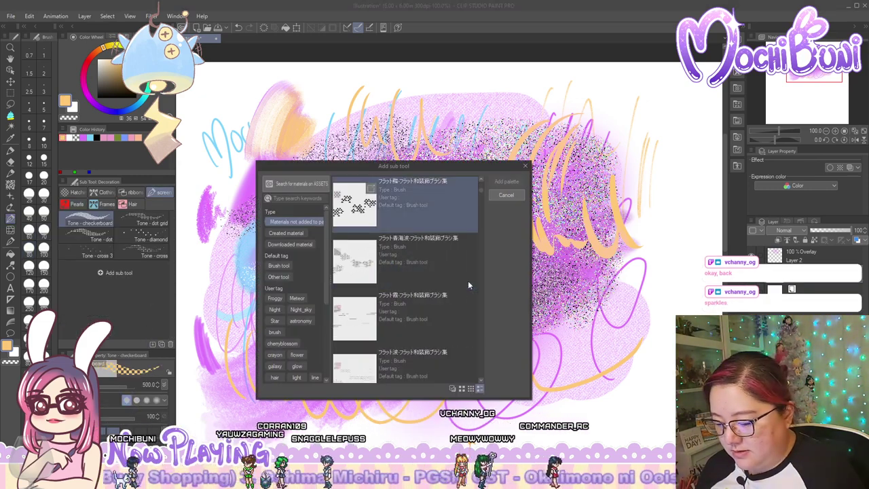
{"action": "scroll", "coordinate": [468, 285], "scroll_direction": "down", "scroll_amount": 6}
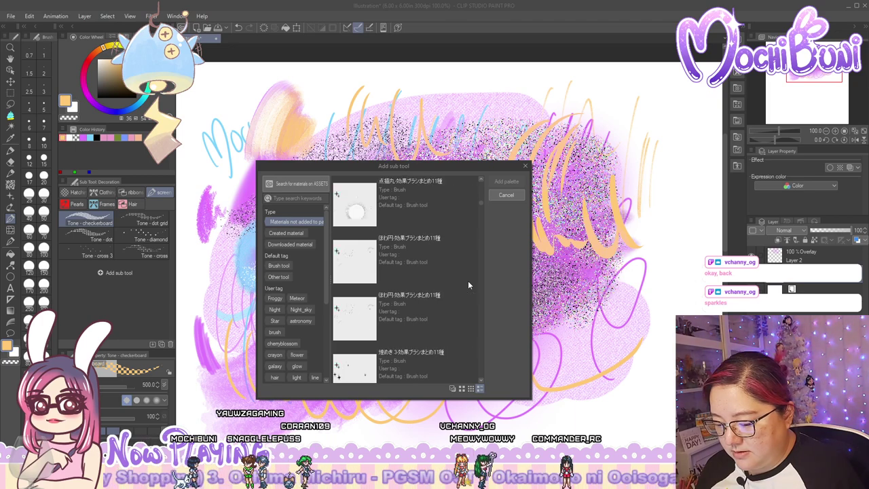
{"action": "scroll", "coordinate": [468, 285], "scroll_direction": "up", "scroll_amount": 5}
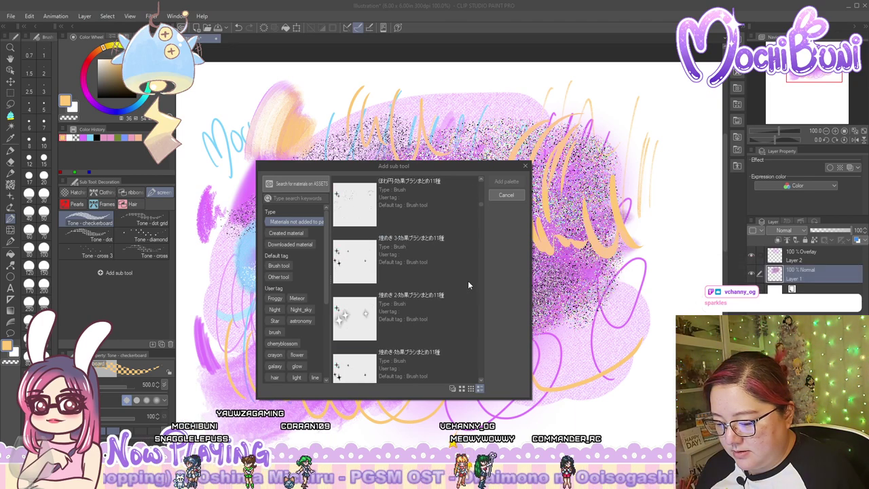
{"action": "scroll", "coordinate": [468, 286], "scroll_direction": "up", "scroll_amount": 2}
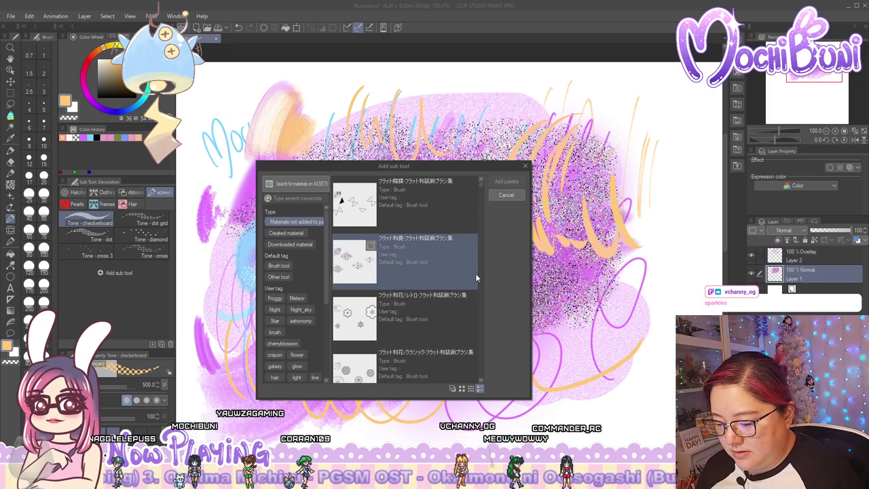
{"action": "scroll", "coordinate": [450, 283], "scroll_direction": "down", "scroll_amount": 1}
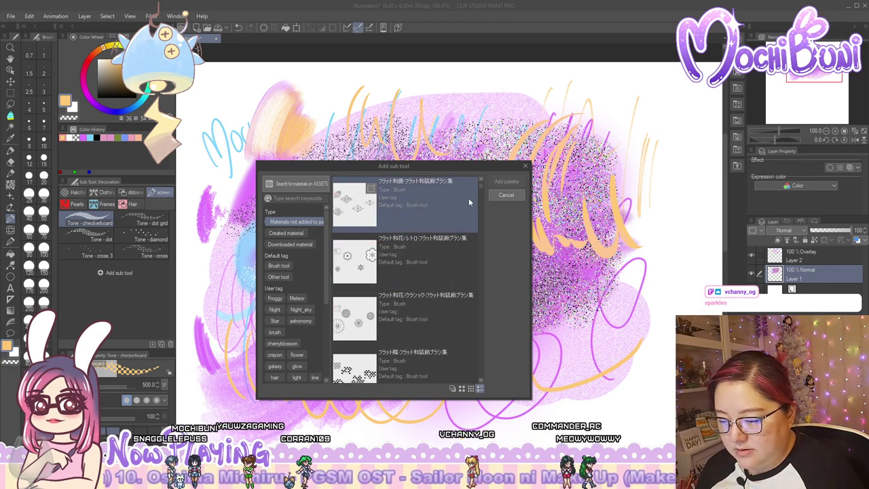
{"action": "left_click", "coordinate": [452, 203]}
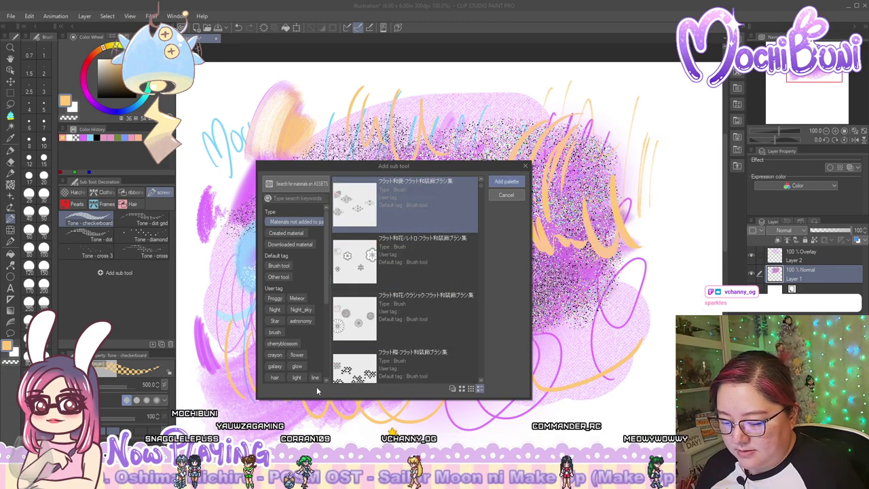
{"action": "left_click", "coordinate": [508, 182]}
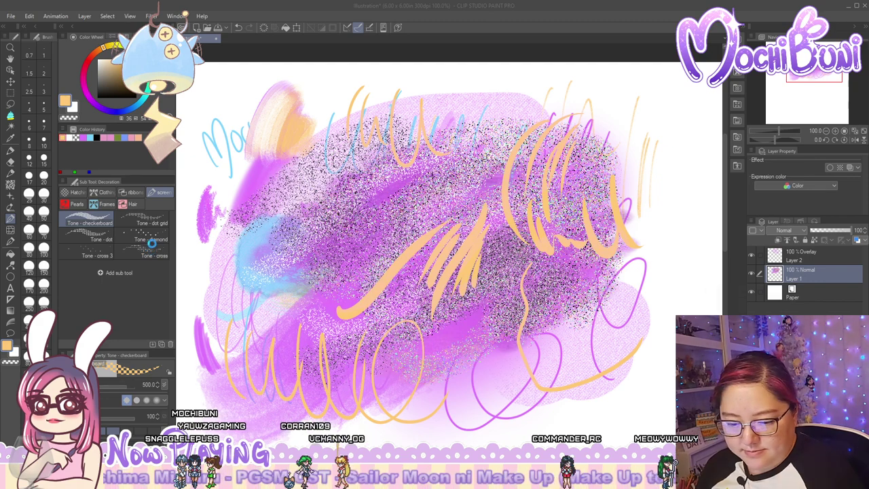
Split the フラット和菱 brush off into its own sub tool group and give the group a name beginning with "Japanese Scree"
{"action": "left_click_drag", "start_coordinate": [75, 272], "coordinate": [158, 204]}
{"action": "right_click", "coordinate": [168, 206]}
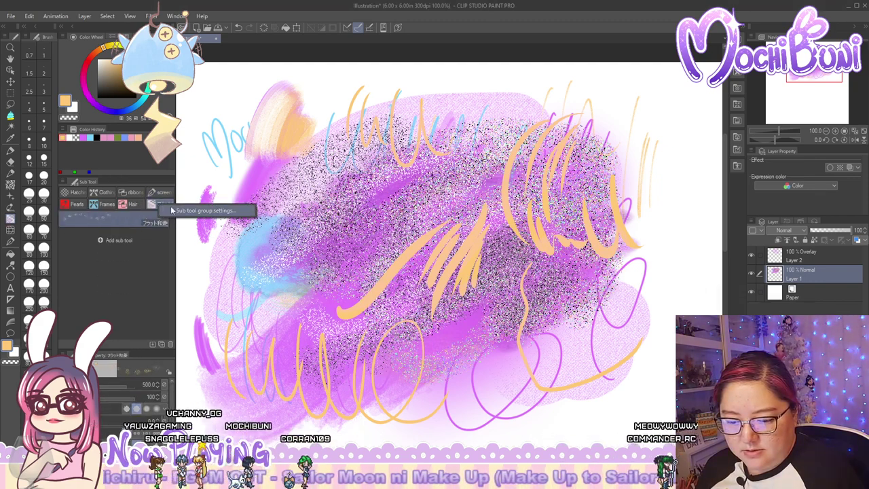
{"action": "left_click", "coordinate": [169, 210]}
{"action": "type", "text": "Jap"}
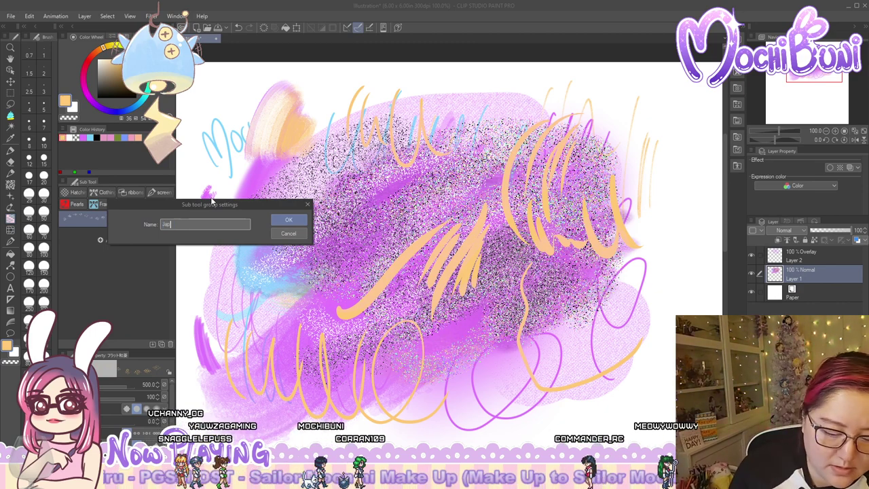
{"action": "type", "text": "anese"}
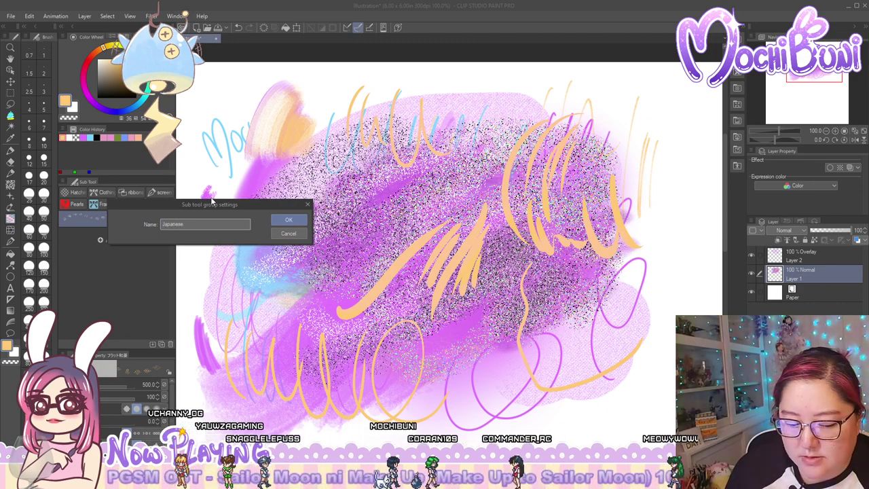
{"action": "type", "text": " Scree"}
{"action": "key", "text": "Return"}
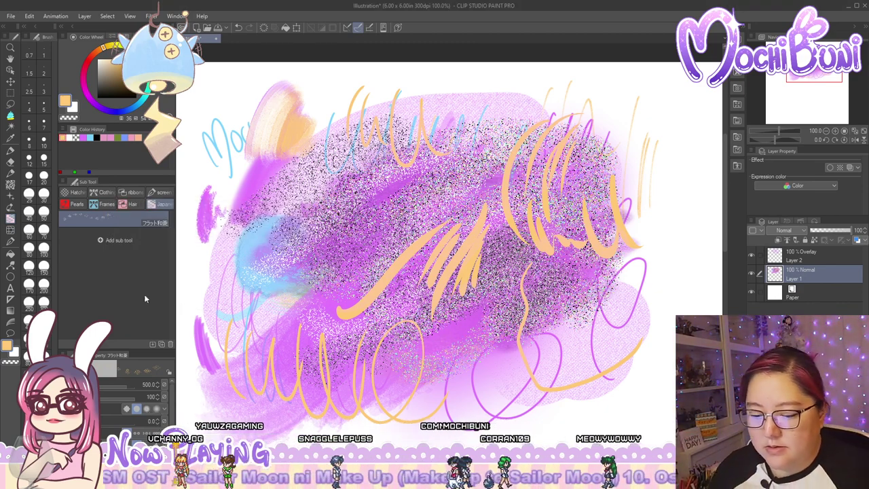
Add the remaining フラット和装飾 pattern brushes, from the butterfly brush through フラット工霞, to the new Japanese group
{"action": "left_click", "coordinate": [152, 345]}
{"action": "left_click", "coordinate": [407, 210]}
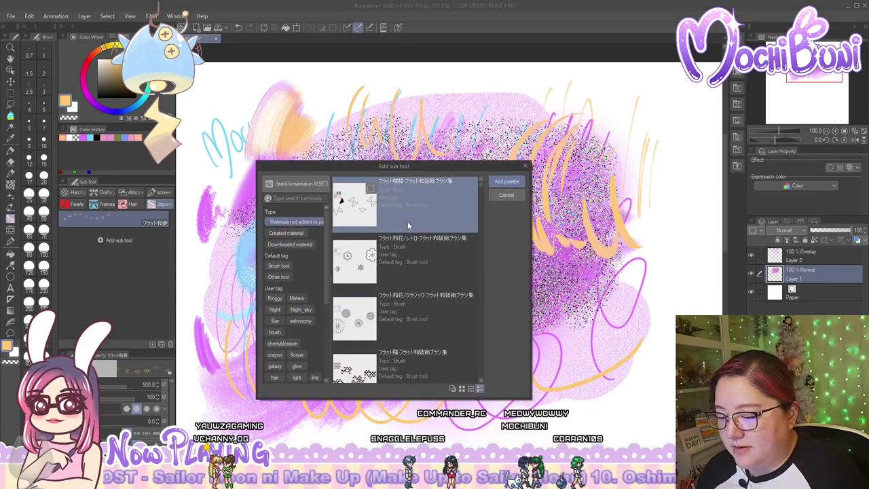
{"action": "scroll", "coordinate": [433, 291], "scroll_direction": "down", "scroll_amount": 5}
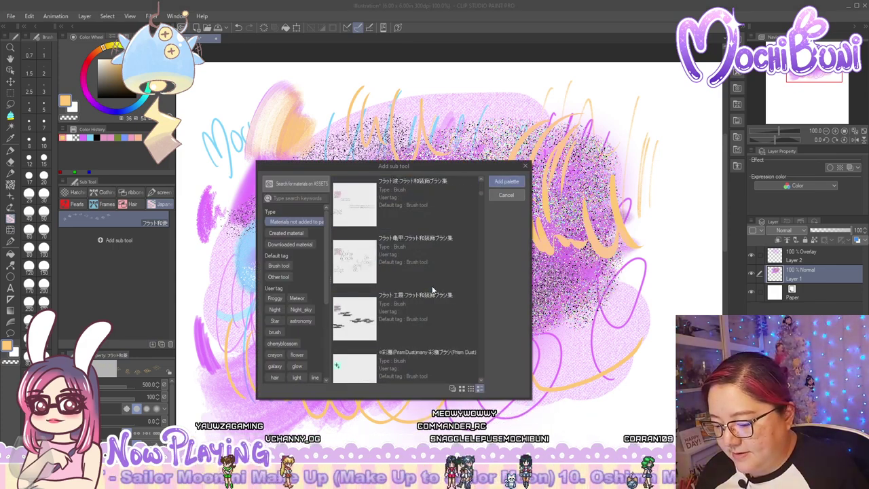
{"action": "scroll", "coordinate": [434, 275], "scroll_direction": "down", "scroll_amount": 2}
{"action": "left_click", "coordinate": [433, 221]}
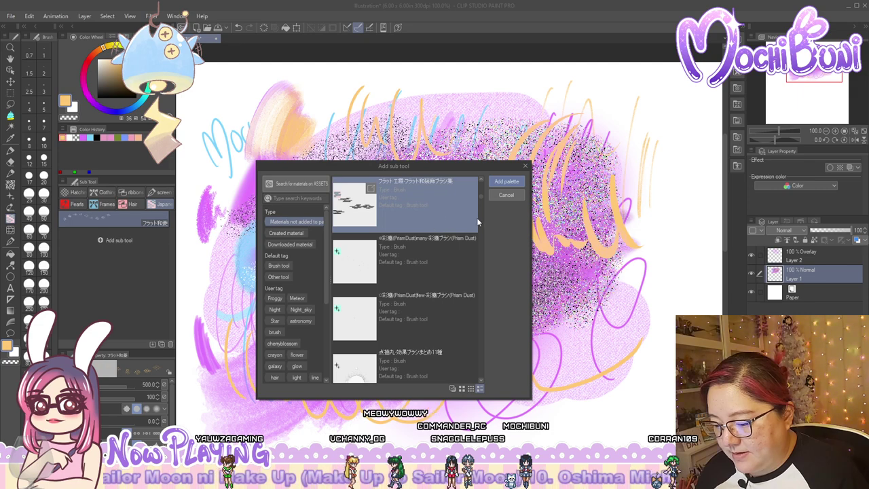
{"action": "left_click", "coordinate": [505, 182]}
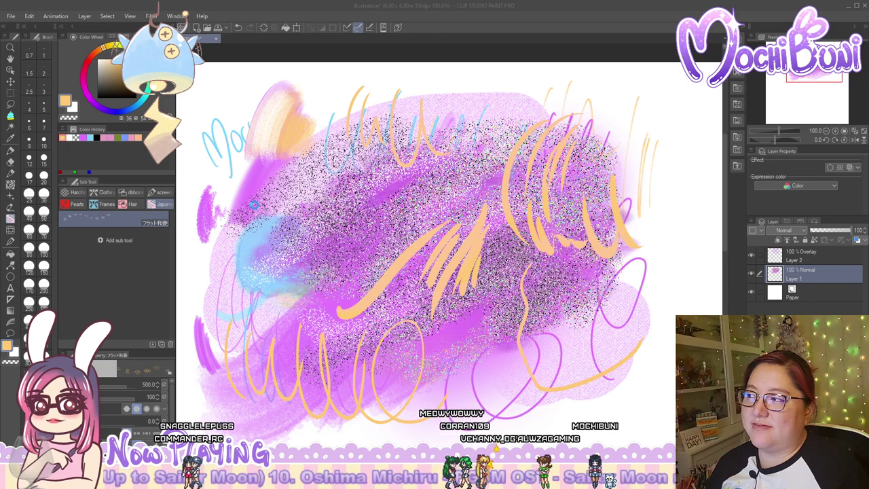
{"action": "key", "text": "alt+Tab"}
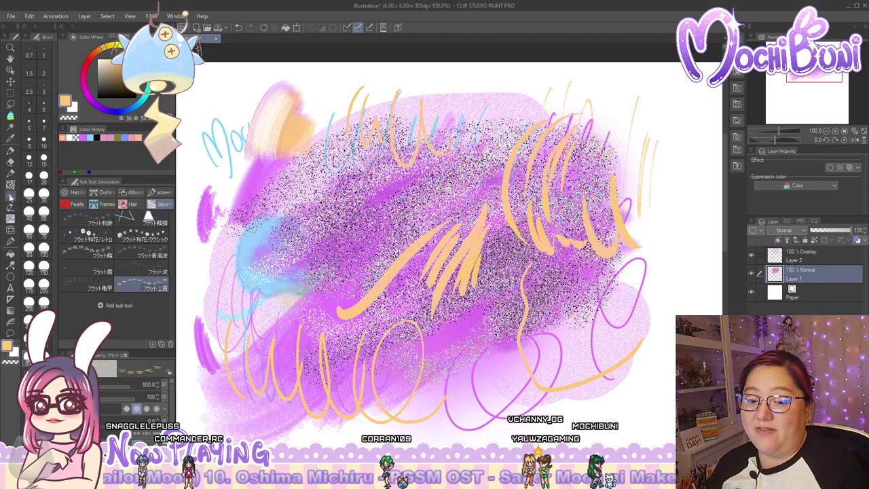
Open the material list for adding brushes to the sparkle group and select the Prism Dust few brush
{"action": "left_click", "coordinate": [10, 198]}
{"action": "left_click", "coordinate": [102, 193]}
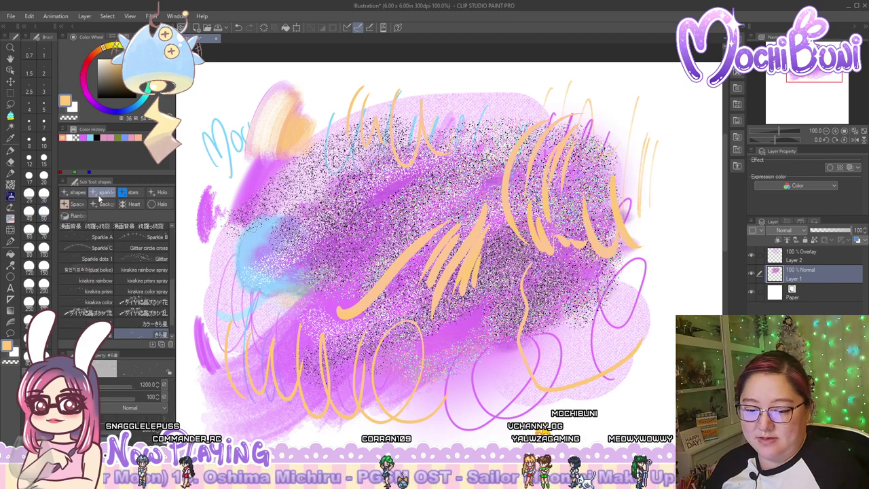
{"action": "left_click", "coordinate": [157, 345]}
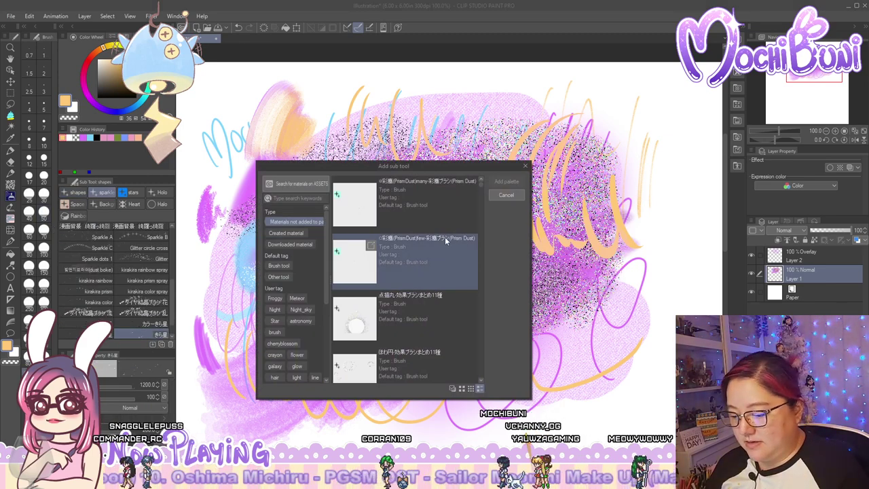
{"action": "scroll", "coordinate": [454, 270], "scroll_direction": "down", "scroll_amount": 1}
{"action": "left_click", "coordinate": [453, 271]}
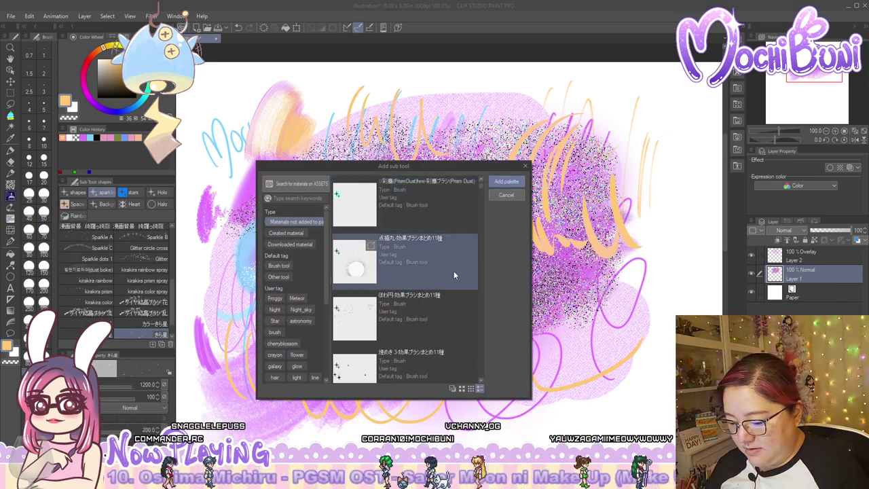
{"action": "scroll", "coordinate": [454, 271], "scroll_direction": "down", "scroll_amount": 1}
{"action": "scroll", "coordinate": [454, 271], "scroll_direction": "down", "scroll_amount": 3}
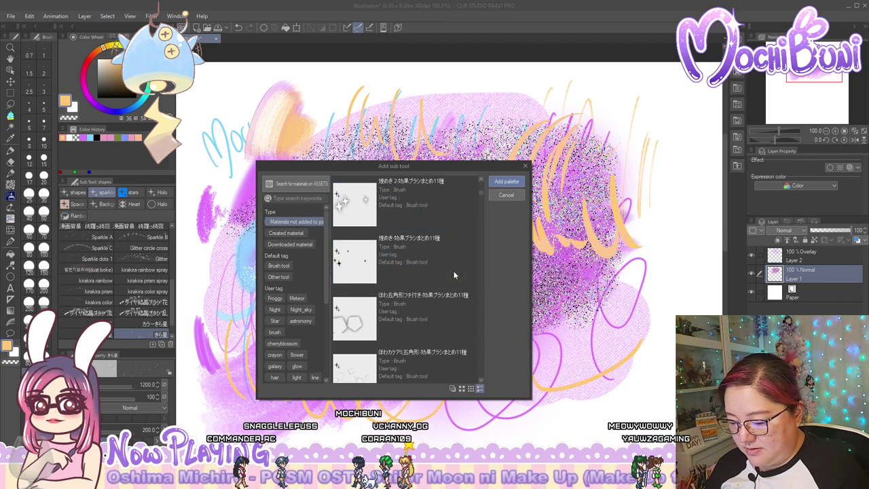
{"action": "scroll", "coordinate": [453, 270], "scroll_direction": "down", "scroll_amount": 3}
{"action": "left_click", "coordinate": [454, 271]}
{"action": "scroll", "coordinate": [454, 271], "scroll_direction": "up", "scroll_amount": 5}
{"action": "left_click", "coordinate": [452, 271], "text": "ctrl"}
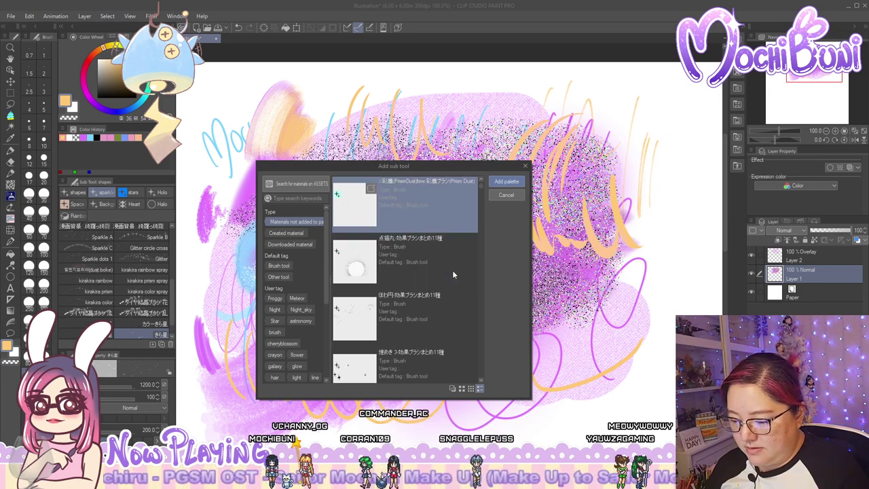
Select the 煌めき 3, 煌めき 2, 煌めき and きらきら十字線 brushes from the 効果ブラシまとめ11種 set for the sparkle group
{"action": "scroll", "coordinate": [452, 270], "scroll_direction": "down", "scroll_amount": 2}
{"action": "scroll", "coordinate": [452, 271], "scroll_direction": "down", "scroll_amount": 1}
{"action": "left_click", "coordinate": [453, 270]}
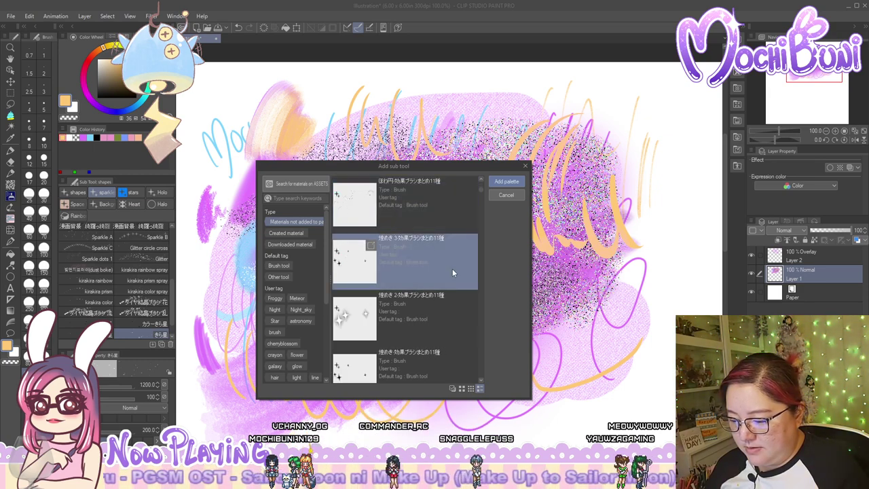
{"action": "scroll", "coordinate": [438, 305], "scroll_direction": "down", "scroll_amount": 1}
{"action": "left_click", "coordinate": [440, 305]}
{"action": "scroll", "coordinate": [440, 306], "scroll_direction": "down", "scroll_amount": 2}
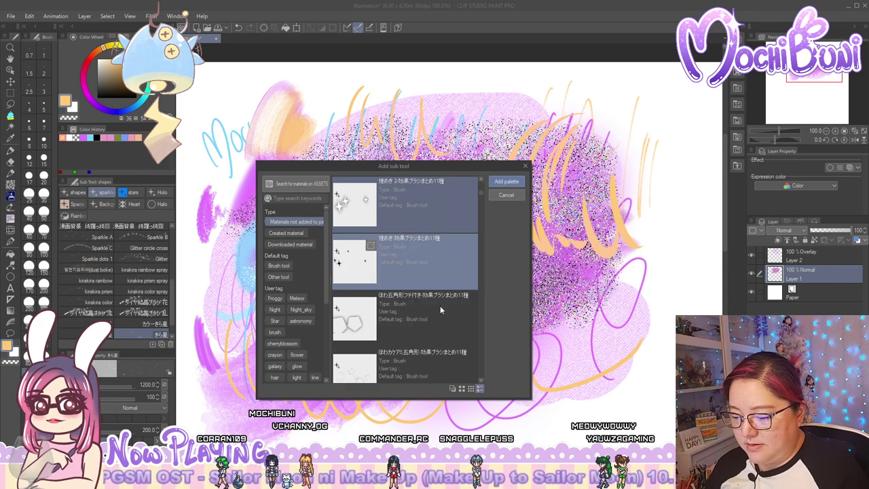
{"action": "scroll", "coordinate": [440, 306], "scroll_direction": "down", "scroll_amount": 4}
{"action": "left_click", "coordinate": [443, 286]}
{"action": "scroll", "coordinate": [443, 286], "scroll_direction": "down", "scroll_amount": 3}
{"action": "left_click", "coordinate": [443, 287]}
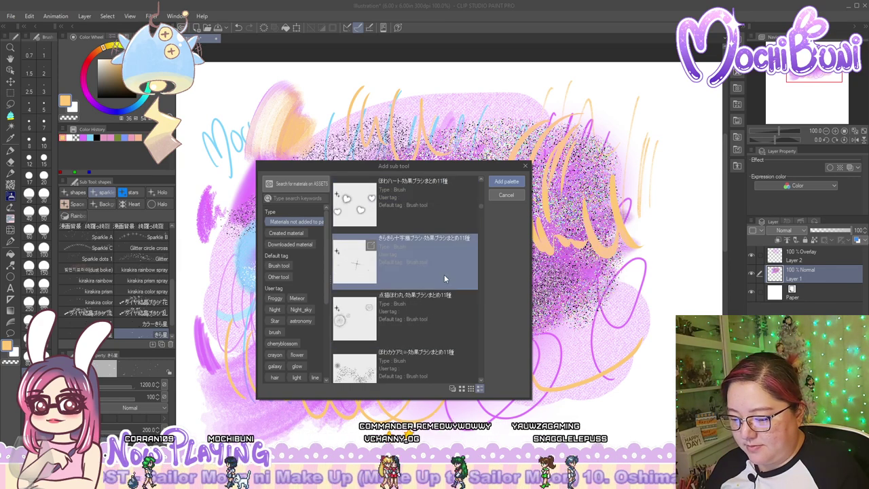
Also select the キラキラ カラフル and キラキラ brushes and add all the chosen brushes to the sparkle group
{"action": "scroll", "coordinate": [448, 303], "scroll_direction": "down", "scroll_amount": 3}
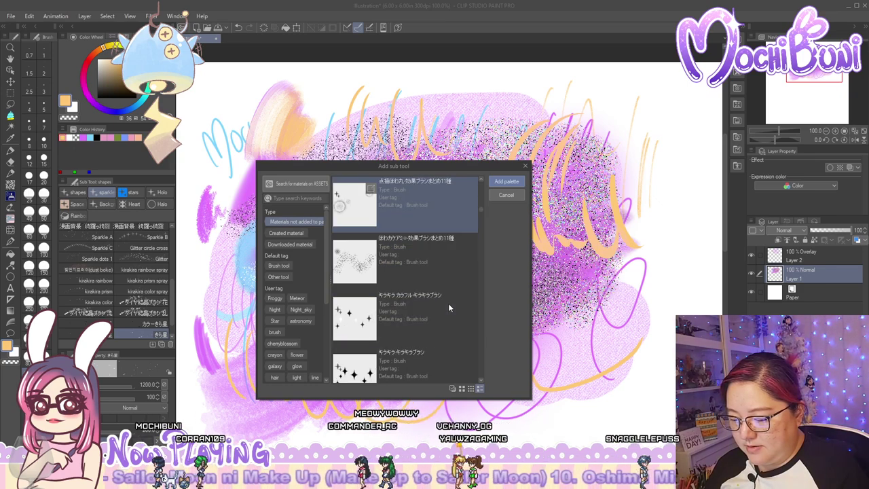
{"action": "left_click", "coordinate": [446, 279]}
{"action": "left_click", "coordinate": [446, 308]}
{"action": "scroll", "coordinate": [448, 310], "scroll_direction": "down", "scroll_amount": 2}
{"action": "left_click", "coordinate": [448, 309]}
{"action": "scroll", "coordinate": [448, 313], "scroll_direction": "down", "scroll_amount": 3}
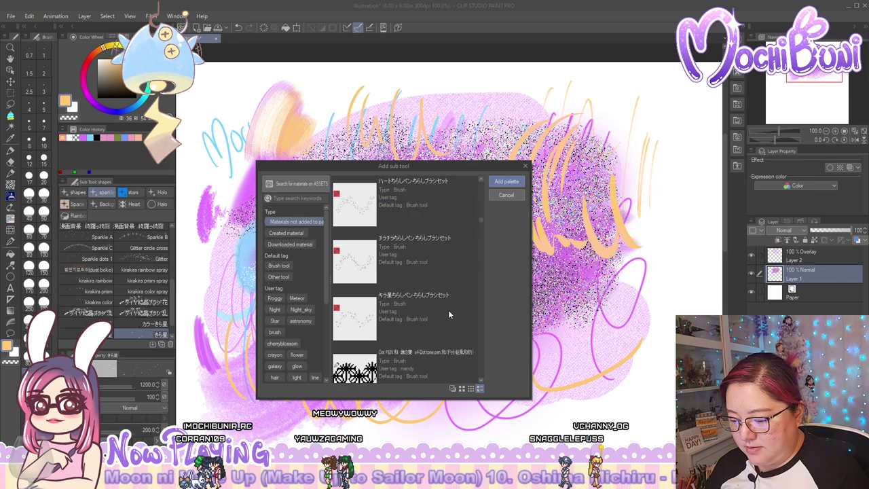
{"action": "scroll", "coordinate": [448, 309], "scroll_direction": "down", "scroll_amount": 1}
{"action": "scroll", "coordinate": [448, 310], "scroll_direction": "up", "scroll_amount": 4}
{"action": "left_click", "coordinate": [448, 309]}
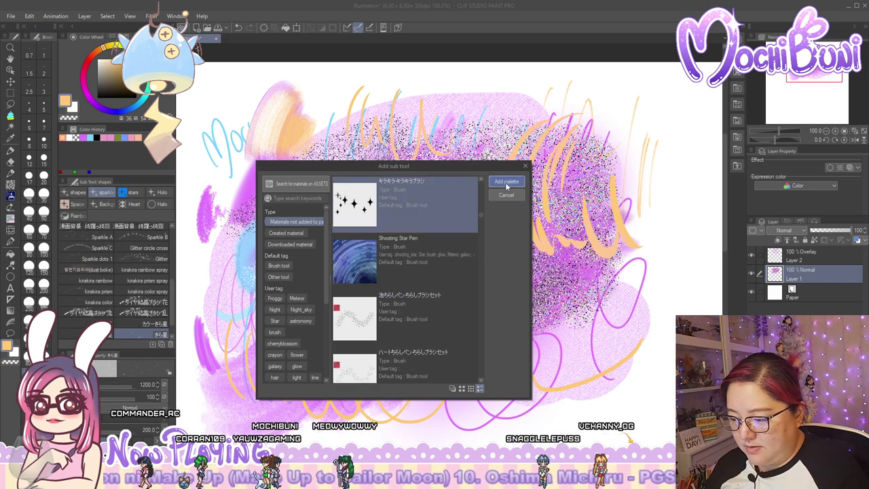
{"action": "left_click", "coordinate": [506, 184]}
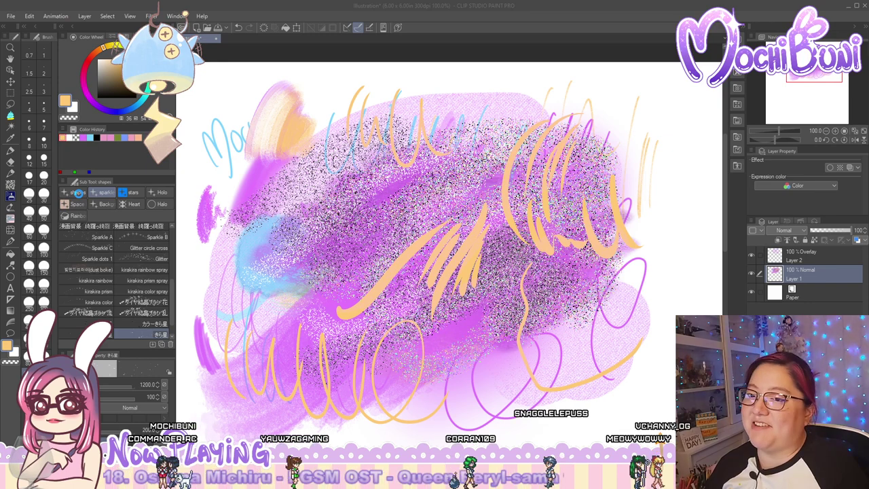
Add the remaining 効果ブラシまとめ11種 brushes to the shapes group, leaving out ほわ星 and ほわハート
{"action": "key", "text": "period"}
{"action": "left_click", "coordinate": [78, 192]}
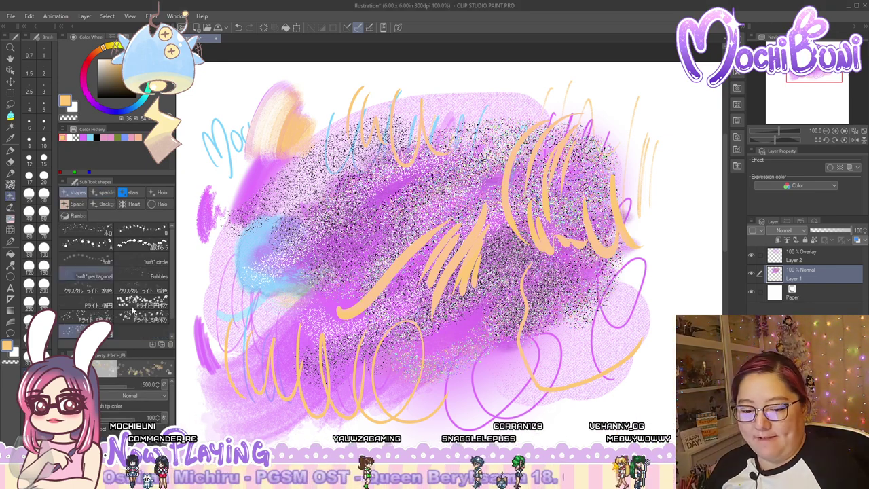
{"action": "left_click", "coordinate": [152, 345]}
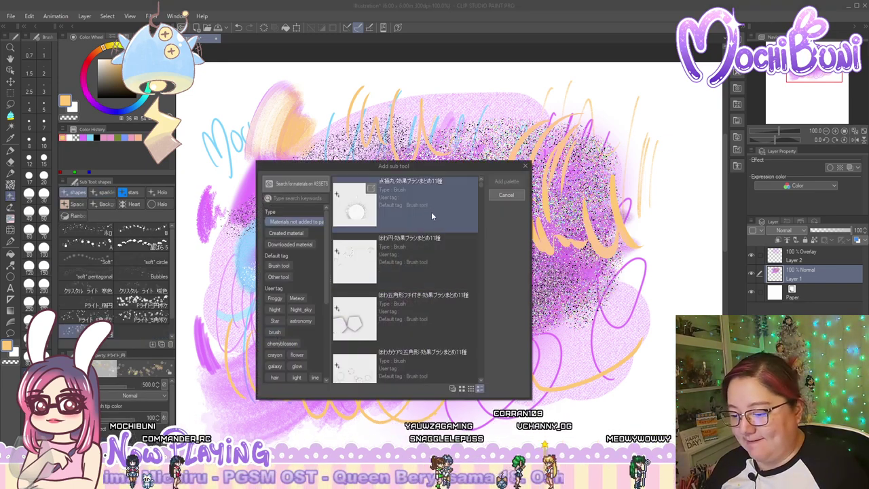
{"action": "left_click", "coordinate": [434, 213]}
{"action": "scroll", "coordinate": [442, 270], "scroll_direction": "down", "scroll_amount": 5}
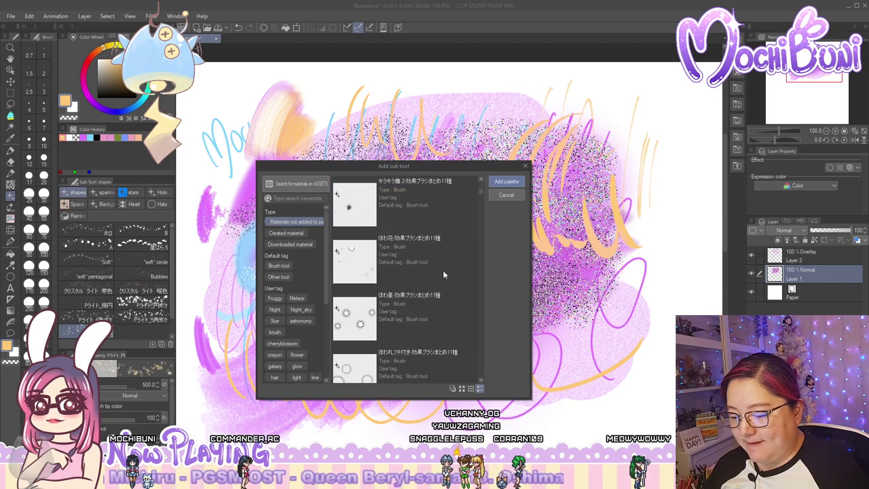
{"action": "scroll", "coordinate": [443, 271], "scroll_direction": "down", "scroll_amount": 3}
{"action": "left_click", "coordinate": [444, 273]}
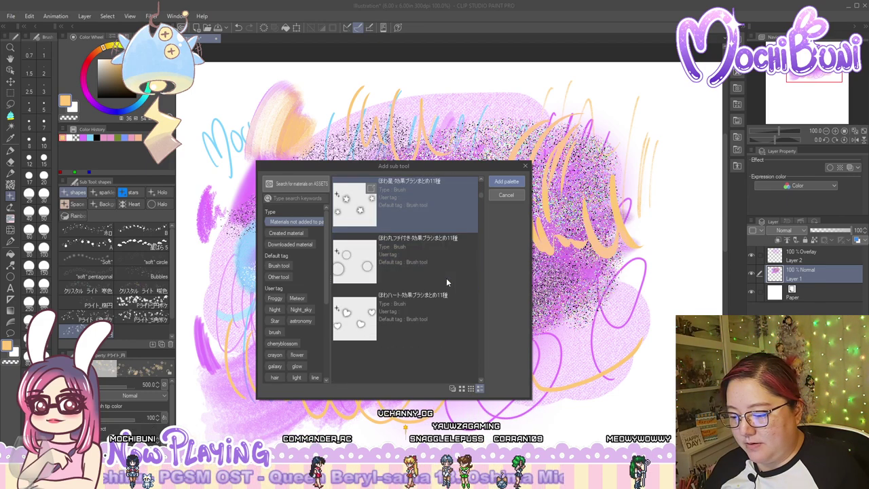
{"action": "scroll", "coordinate": [429, 277], "scroll_direction": "down", "scroll_amount": 2}
{"action": "left_click", "coordinate": [421, 274]}
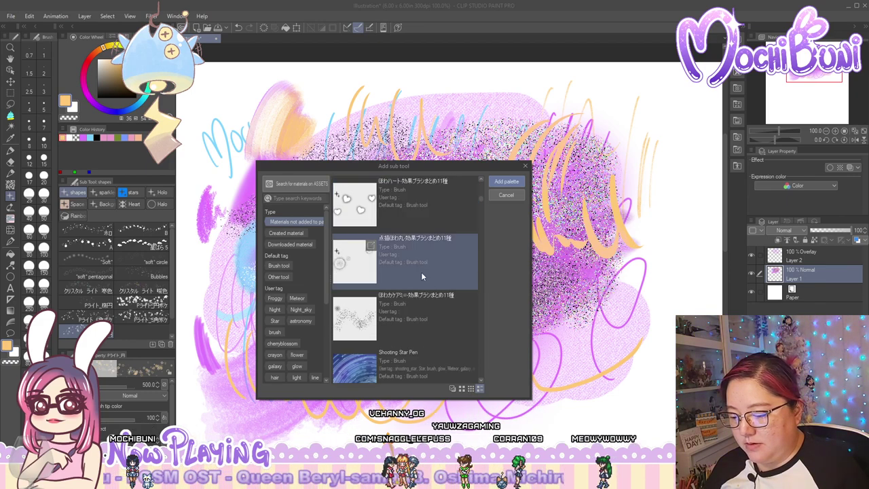
{"action": "scroll", "coordinate": [443, 281], "scroll_direction": "down", "scroll_amount": 1}
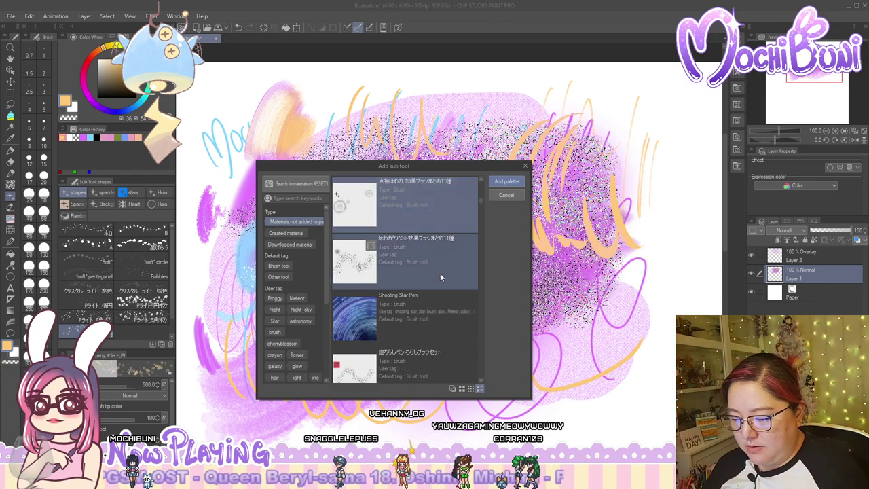
{"action": "left_click", "coordinate": [448, 275]}
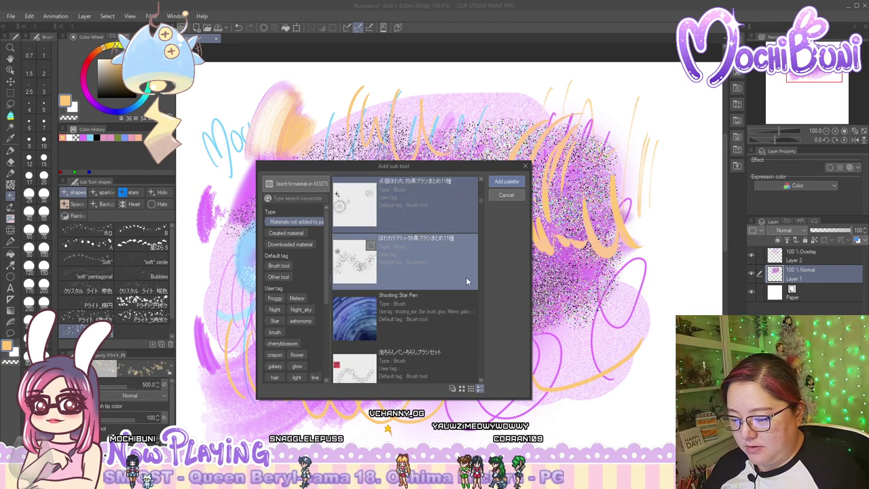
{"action": "left_click", "coordinate": [505, 182]}
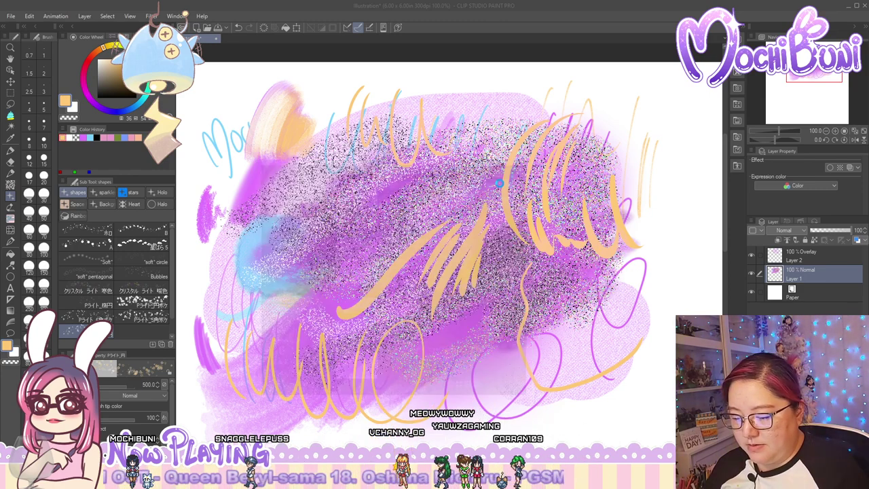
Add the ほわハート brush to the Heart group
{"action": "left_click", "coordinate": [129, 205]}
{"action": "left_click", "coordinate": [117, 284]}
{"action": "double_click", "coordinate": [417, 250]}
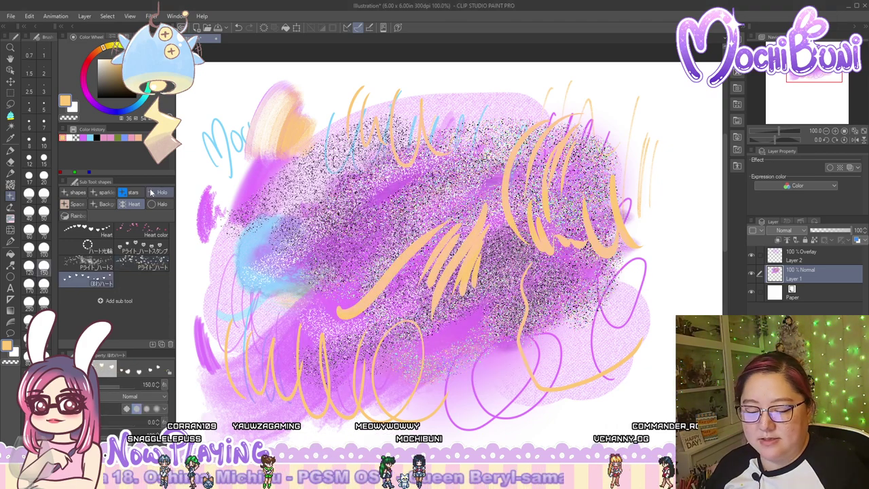
Add the ほわ星 brush to the stars group
{"action": "left_click", "coordinate": [136, 193]}
{"action": "left_click", "coordinate": [153, 344]}
{"action": "left_click", "coordinate": [425, 215]}
{"action": "left_click", "coordinate": [517, 183]}
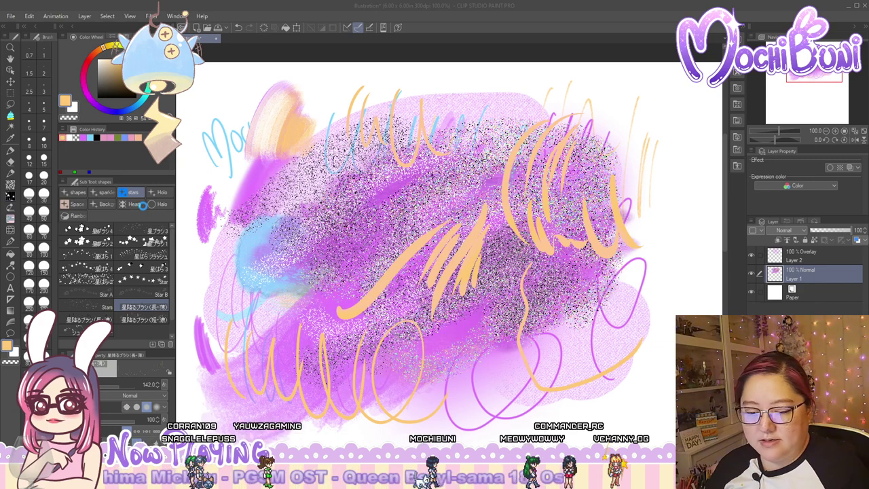
Add the Shooting Star Pen brush to the Halo group
{"action": "left_click", "coordinate": [152, 205]}
{"action": "left_click", "coordinate": [153, 344]}
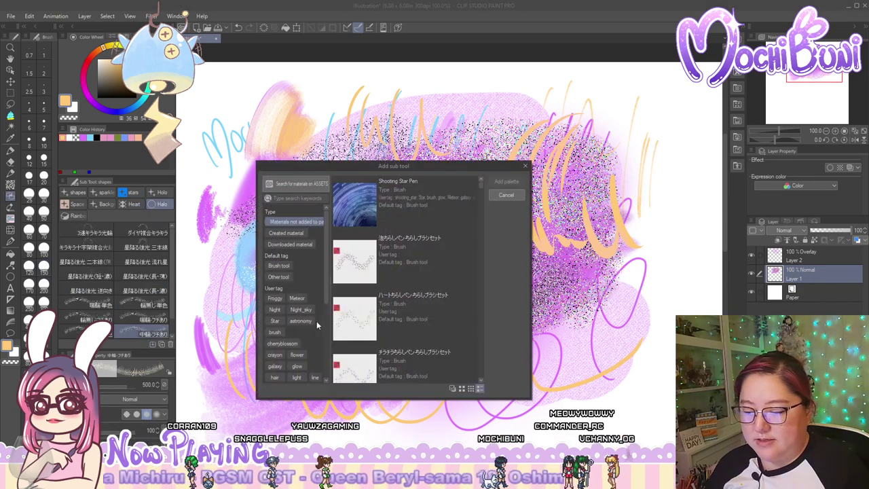
{"action": "left_click", "coordinate": [414, 207]}
{"action": "left_click", "coordinate": [505, 181]}
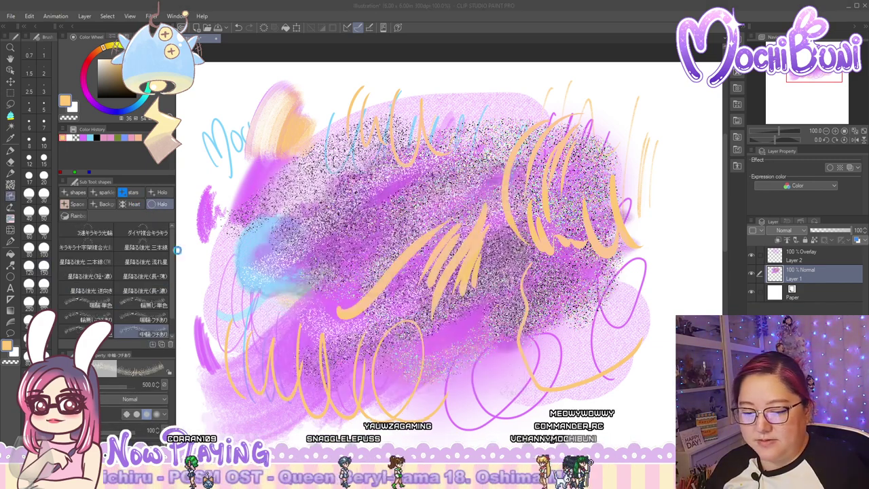
Add the キラ星ちらしペン brush, test it with a stroke across the canvas, and move it to the stars group
{"action": "left_click", "coordinate": [152, 342]}
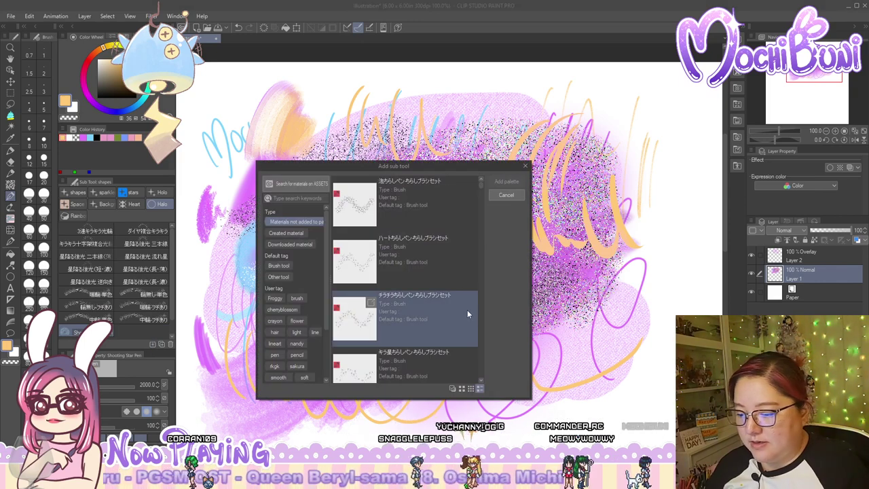
{"action": "left_click", "coordinate": [426, 274]}
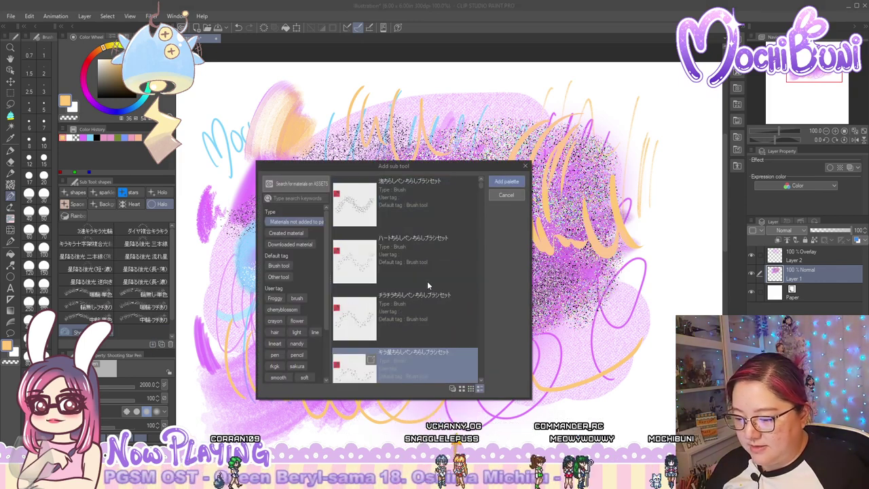
{"action": "left_click", "coordinate": [524, 167]}
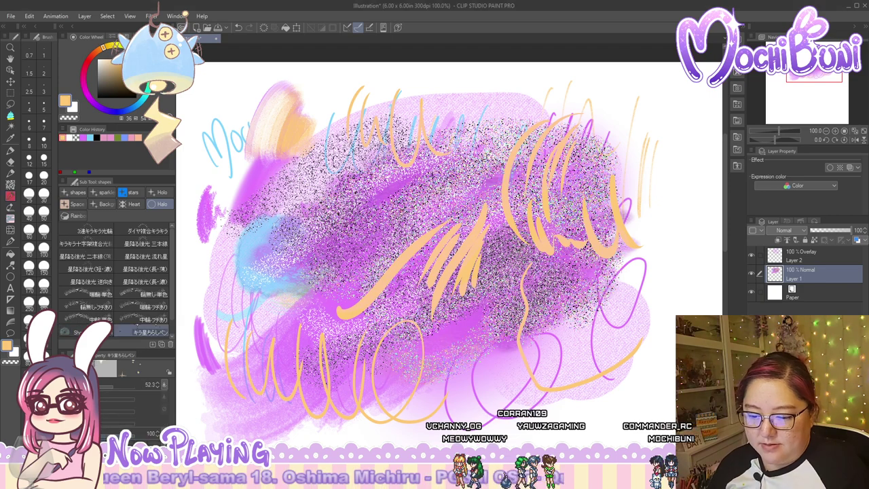
{"action": "left_click_drag", "start_coordinate": [370, 272], "coordinate": [462, 258]}
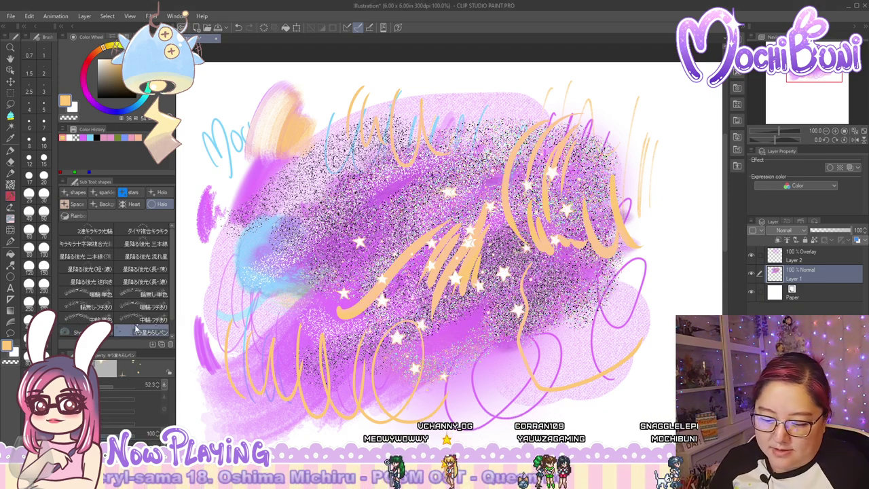
{"action": "left_click_drag", "start_coordinate": [157, 326], "coordinate": [131, 193]}
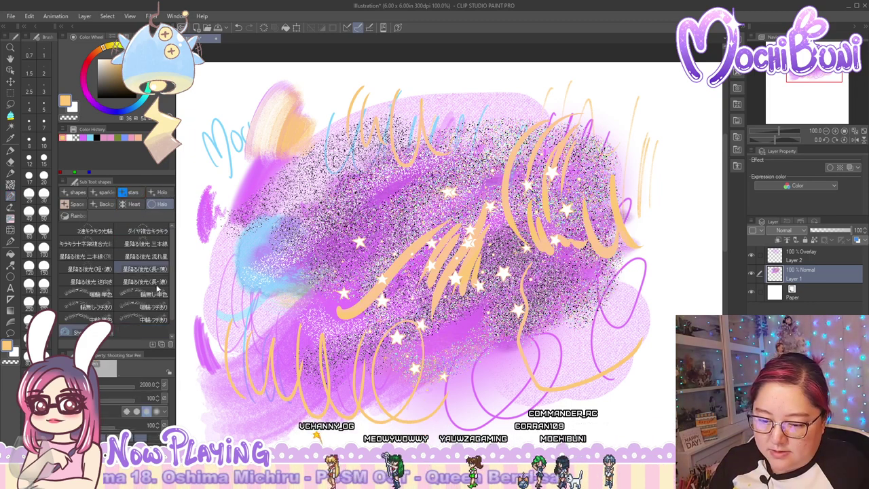
Add the 泡ちらしペン, ハートちらしペン and チラチラちらしペン brushes to the Halo group
{"action": "left_click", "coordinate": [153, 344]}
{"action": "left_click", "coordinate": [444, 310]}
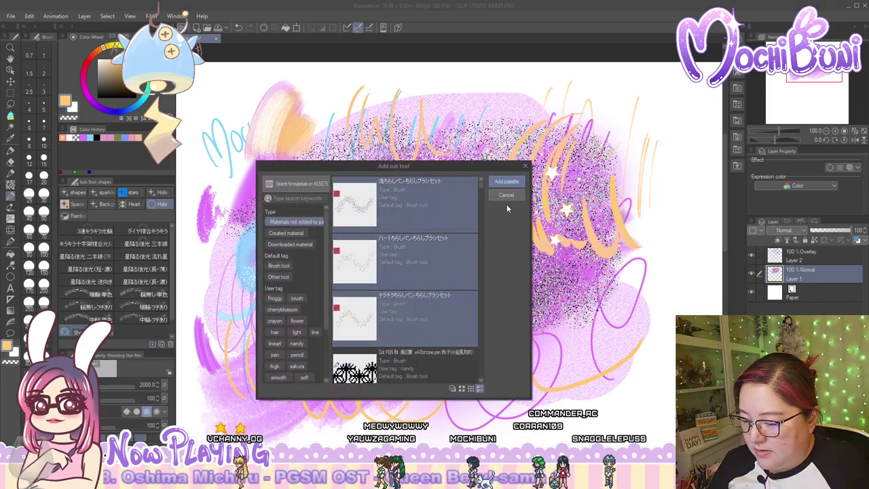
{"action": "left_click", "coordinate": [506, 181]}
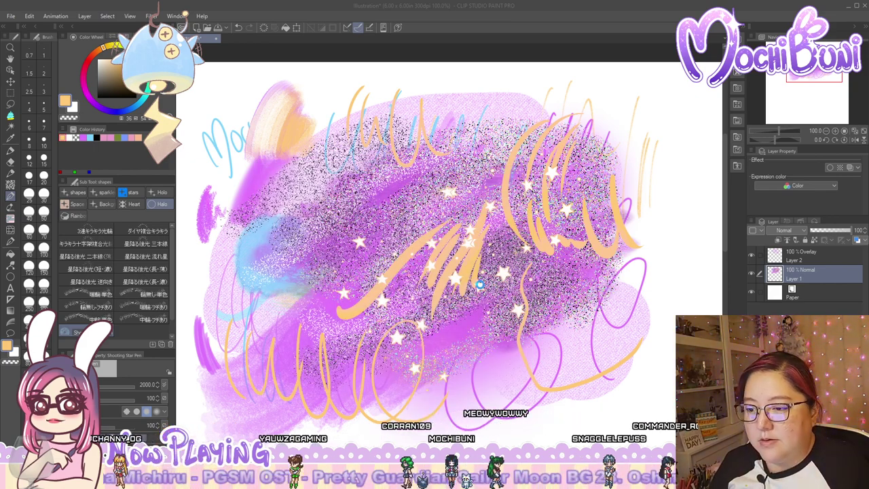
Test the チラチラちらしペン brush with strokes across the canvas and move it to the sparkle group
{"action": "left_click", "coordinate": [143, 330]}
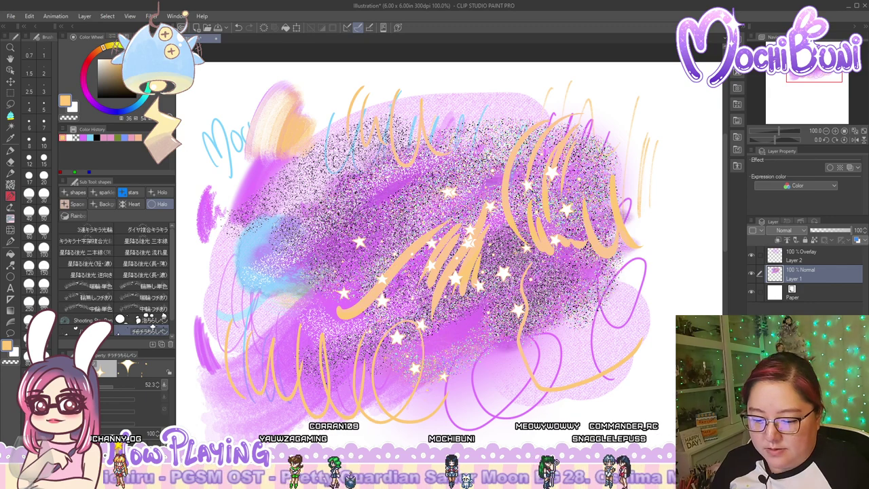
{"action": "left_click_drag", "start_coordinate": [368, 278], "coordinate": [439, 221]}
{"action": "left_click_drag", "start_coordinate": [298, 285], "coordinate": [410, 169]}
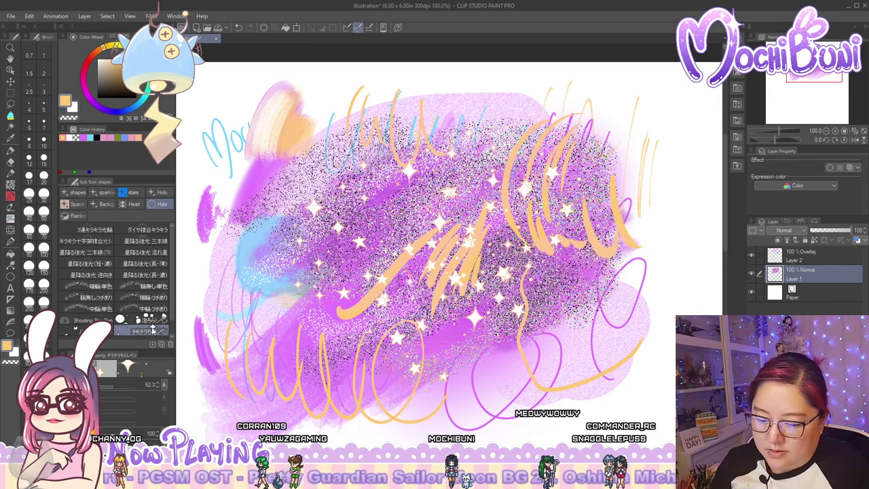
{"action": "left_click_drag", "start_coordinate": [133, 332], "coordinate": [104, 193]}
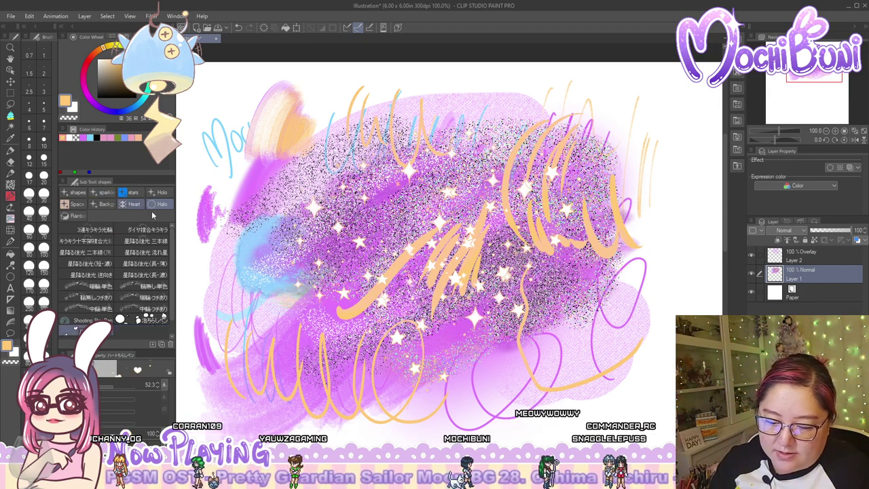
Test the ハートちらしペン and 泡ちらしペン brushes on the canvas, moving them to the Heart and shapes groups respectively
{"action": "left_click_drag", "start_coordinate": [262, 234], "coordinate": [380, 175]}
{"action": "left_click_drag", "start_coordinate": [121, 319], "coordinate": [133, 204]}
{"action": "left_click_drag", "start_coordinate": [251, 269], "coordinate": [458, 170]}
{"action": "mouse_move", "coordinate": [516, 231]}
{"action": "left_mouse_down"}
{"action": "mouse_move", "coordinate": [543, 359]}
{"action": "mouse_move", "coordinate": [659, 136]}
{"action": "mouse_move", "coordinate": [655, 285]}
{"action": "mouse_move", "coordinate": [627, 382]}
{"action": "left_mouse_up"}
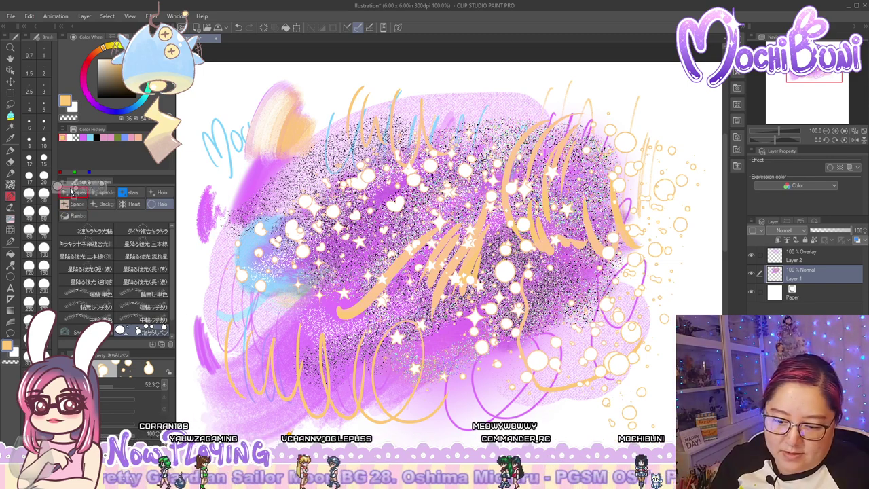
Test the ふんわり泡ブラシ brush from the Element group of the Mc.Rain Brushes with strokes across the middle of the canvas
{"action": "left_click", "coordinate": [14, 207]}
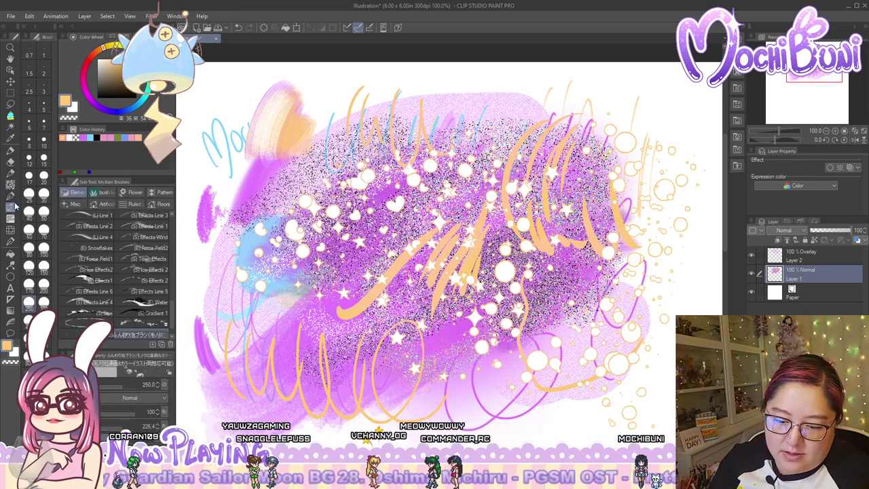
{"action": "left_click", "coordinate": [146, 313]}
{"action": "left_click_drag", "start_coordinate": [172, 304], "coordinate": [172, 319]}
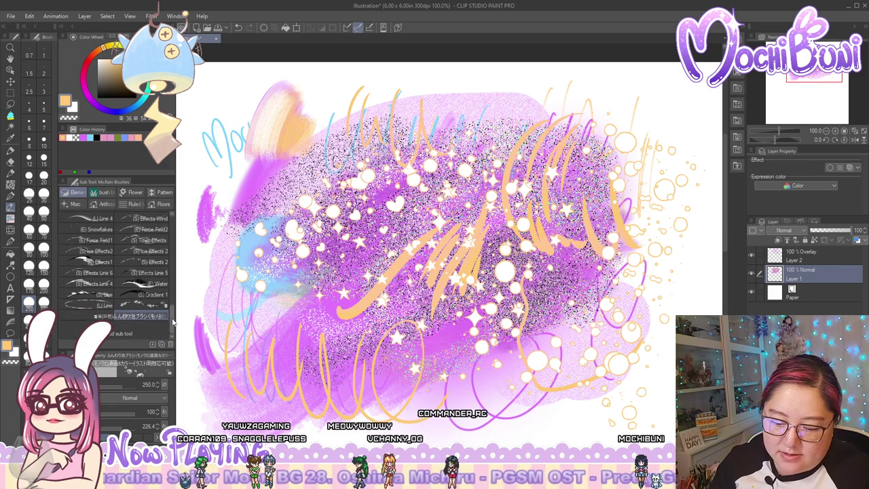
{"action": "mouse_move", "coordinate": [261, 272]}
{"action": "left_mouse_down"}
{"action": "mouse_move", "coordinate": [271, 251]}
{"action": "mouse_move", "coordinate": [426, 184]}
{"action": "mouse_move", "coordinate": [440, 243]}
{"action": "left_mouse_up"}
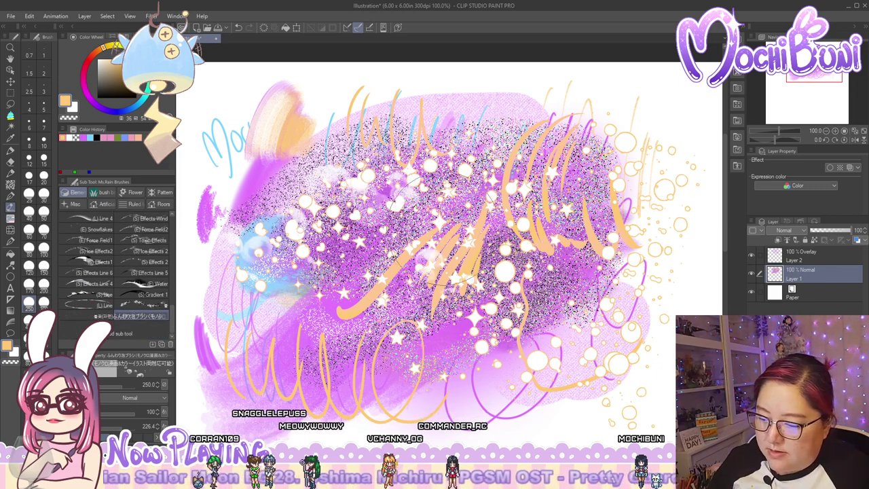
{"action": "mouse_move", "coordinate": [453, 167]}
{"action": "left_mouse_down"}
{"action": "mouse_move", "coordinate": [534, 147]}
{"action": "mouse_move", "coordinate": [459, 303]}
{"action": "mouse_move", "coordinate": [540, 344]}
{"action": "mouse_move", "coordinate": [533, 302]}
{"action": "left_mouse_up"}
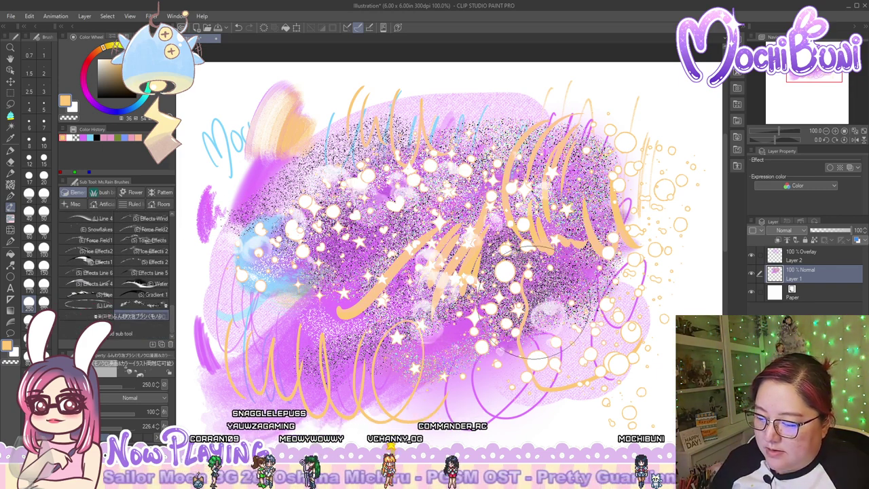
{"action": "left_click", "coordinate": [129, 316]}
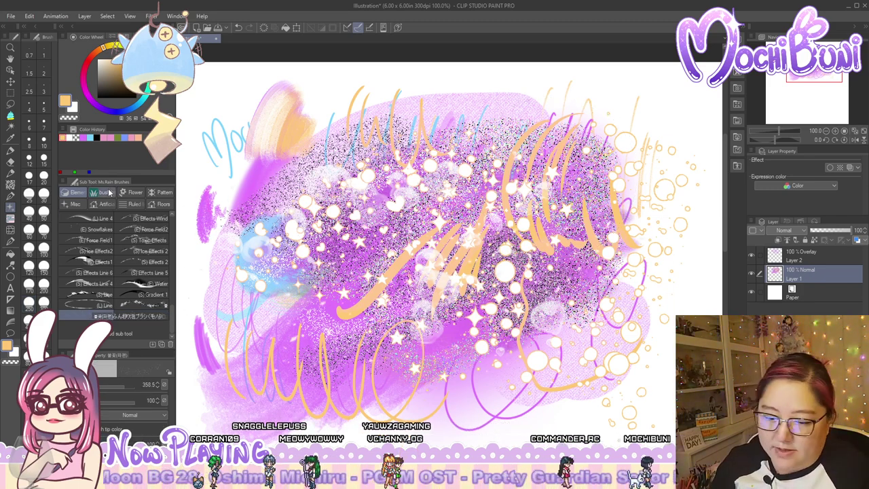
{"action": "left_click", "coordinate": [14, 184]}
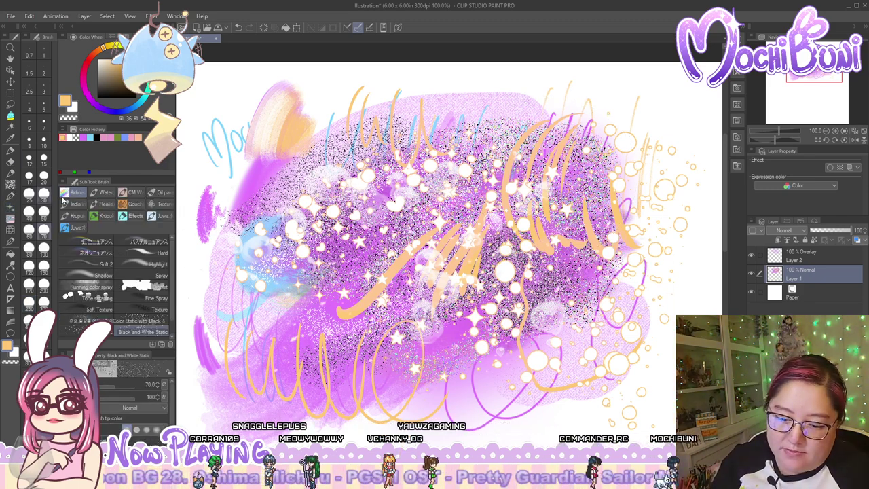
{"action": "left_click", "coordinate": [107, 193]}
{"action": "left_click", "coordinate": [11, 219]}
{"action": "left_click", "coordinate": [10, 207]}
{"action": "left_click", "coordinate": [155, 347]}
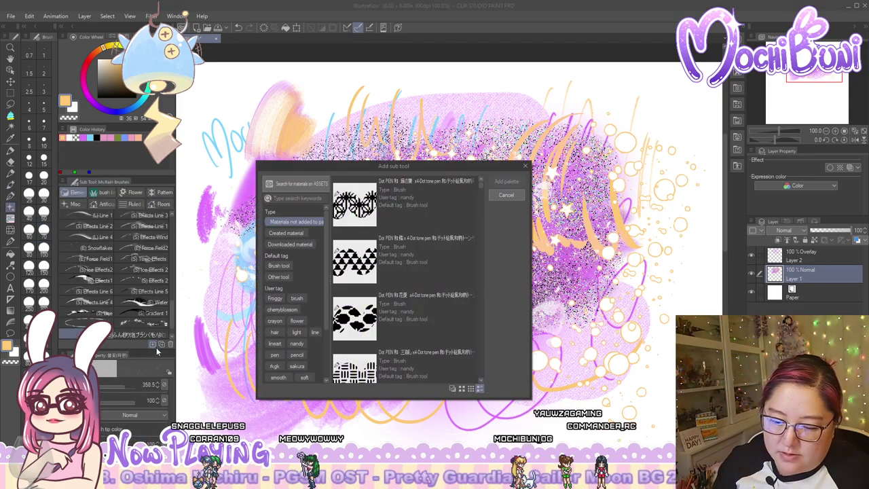
{"action": "left_click", "coordinate": [527, 167]}
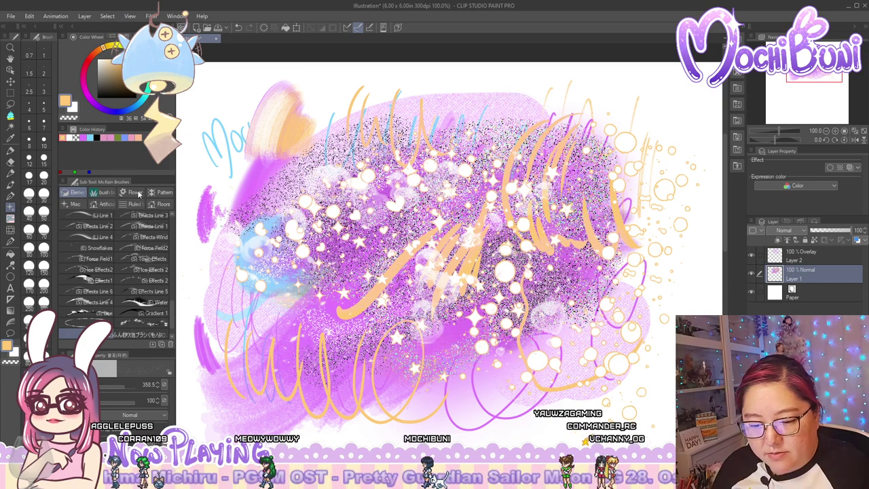
Test the フラット工霞 brush from the Japanese group on the canvas and look through the Dot PEN brushes available to add
{"action": "left_click", "coordinate": [10, 218]}
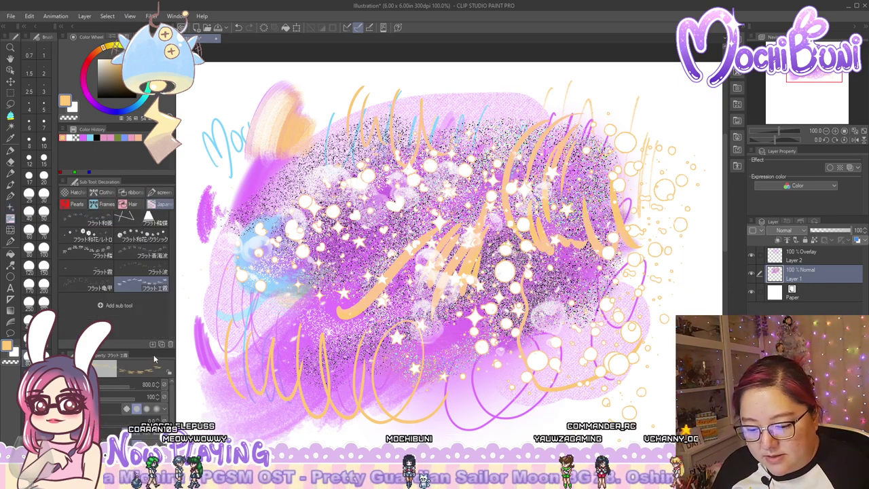
{"action": "left_click", "coordinate": [291, 256]}
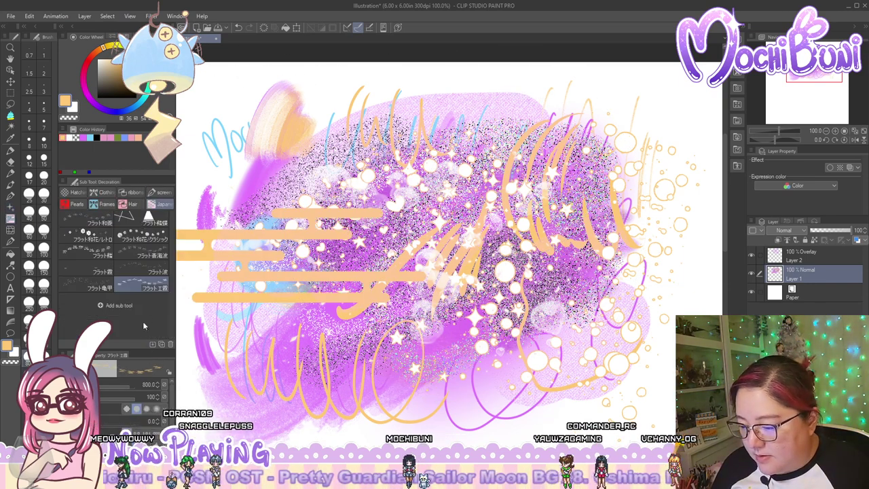
{"action": "left_click", "coordinate": [154, 345]}
{"action": "scroll", "coordinate": [437, 281], "scroll_direction": "down", "scroll_amount": 2}
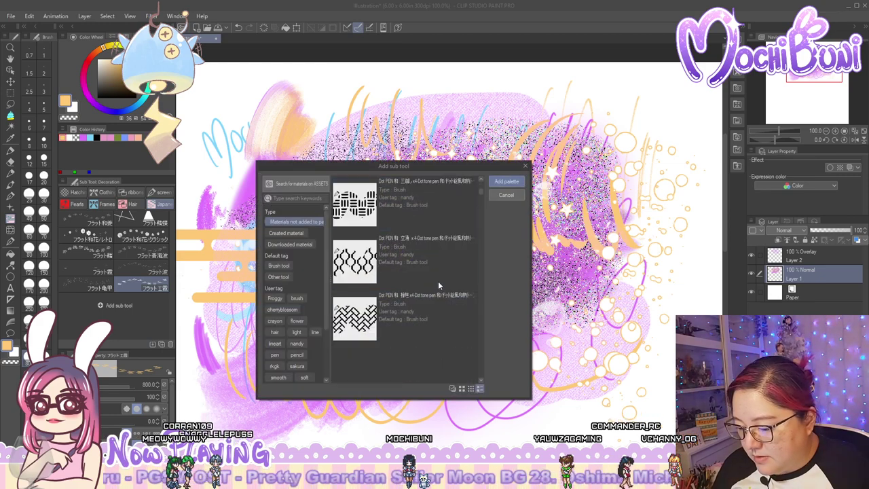
{"action": "scroll", "coordinate": [437, 285], "scroll_direction": "down", "scroll_amount": 4}
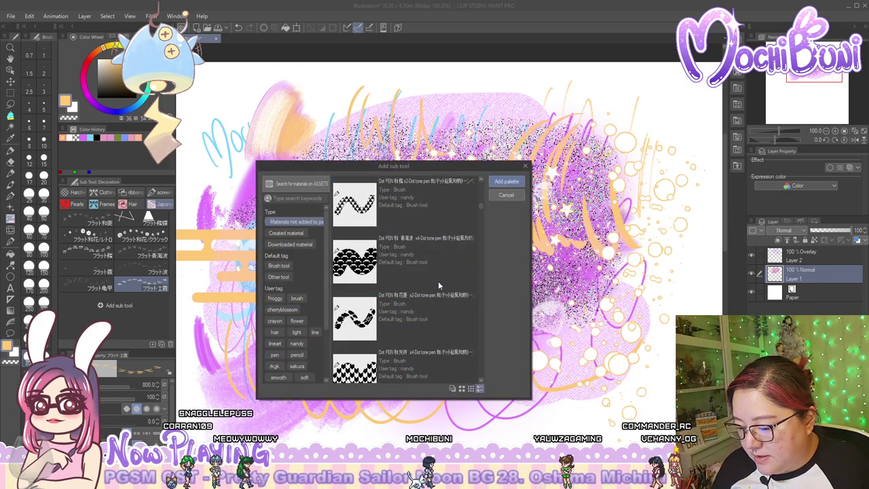
{"action": "scroll", "coordinate": [438, 284], "scroll_direction": "down", "scroll_amount": 6}
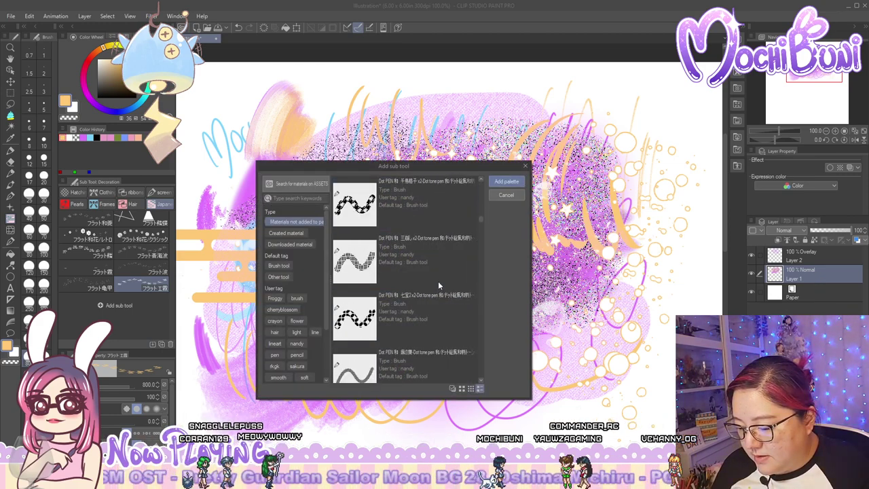
{"action": "scroll", "coordinate": [438, 281], "scroll_direction": "down", "scroll_amount": 2}
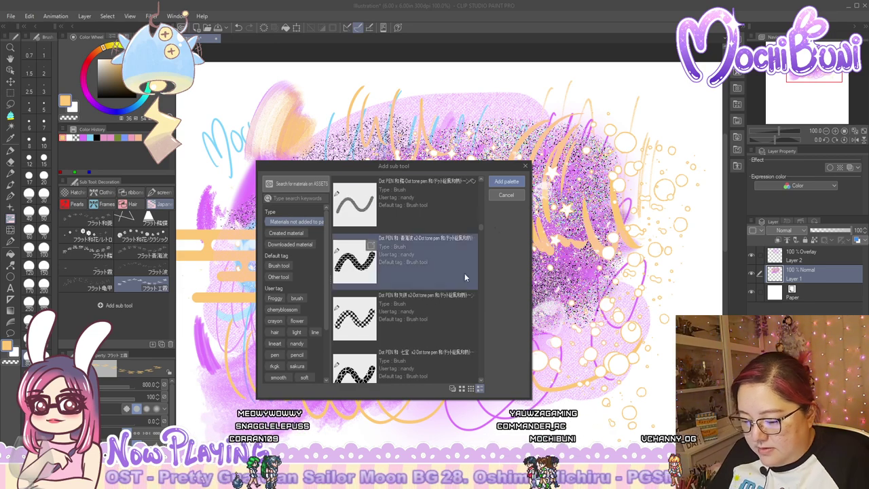
{"action": "left_click", "coordinate": [506, 195]}
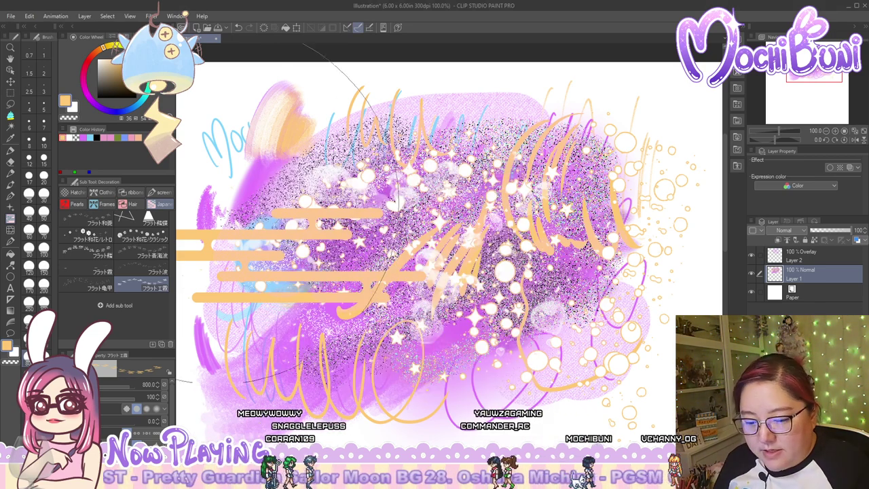
Add all the Dot PEN 和 pattern brushes to the screentone group of the Decoration tool
{"action": "left_click", "coordinate": [162, 192]}
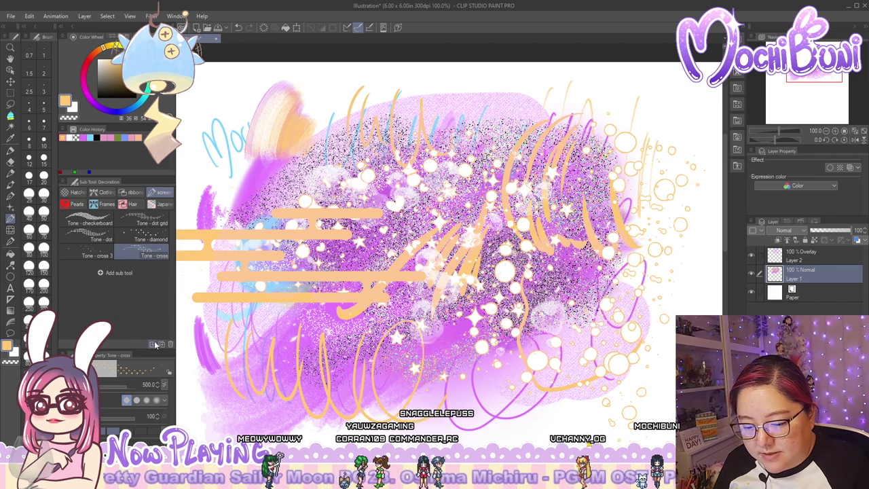
{"action": "left_click", "coordinate": [119, 272]}
{"action": "left_click", "coordinate": [421, 213]}
{"action": "scroll", "coordinate": [441, 308], "scroll_direction": "down", "scroll_amount": 10}
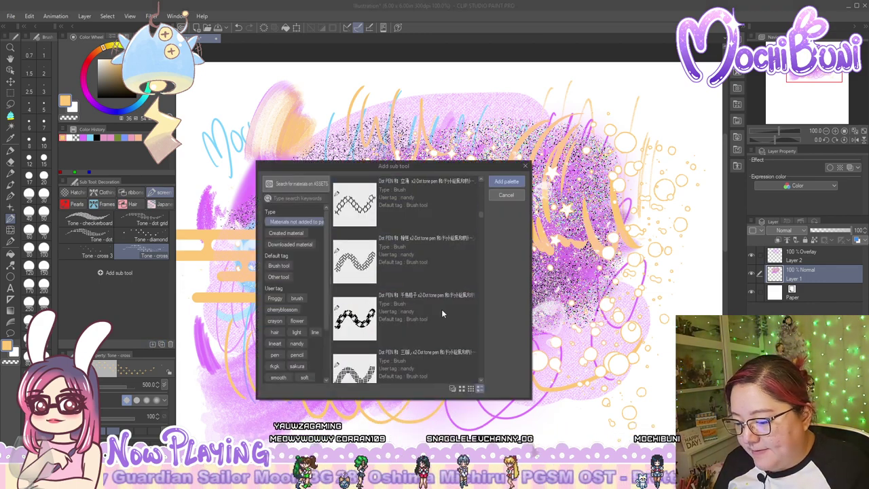
{"action": "scroll", "coordinate": [444, 309], "scroll_direction": "down", "scroll_amount": 8}
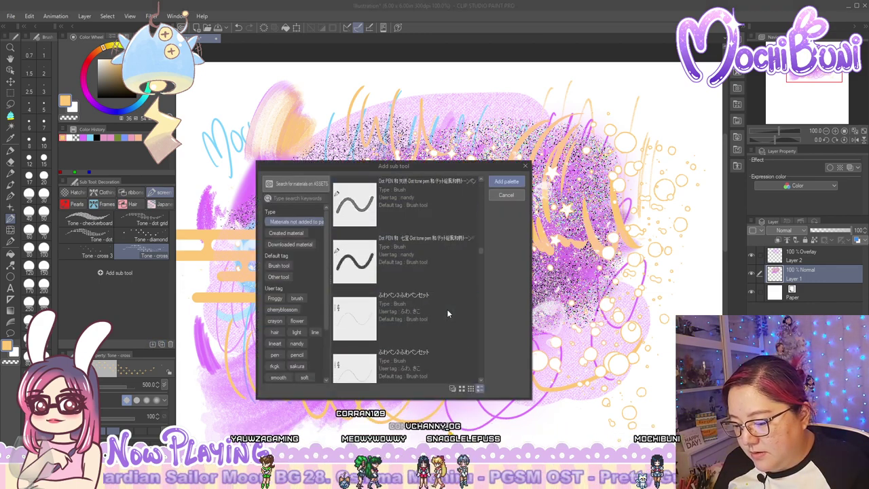
{"action": "scroll", "coordinate": [448, 309], "scroll_direction": "up", "scroll_amount": 4}
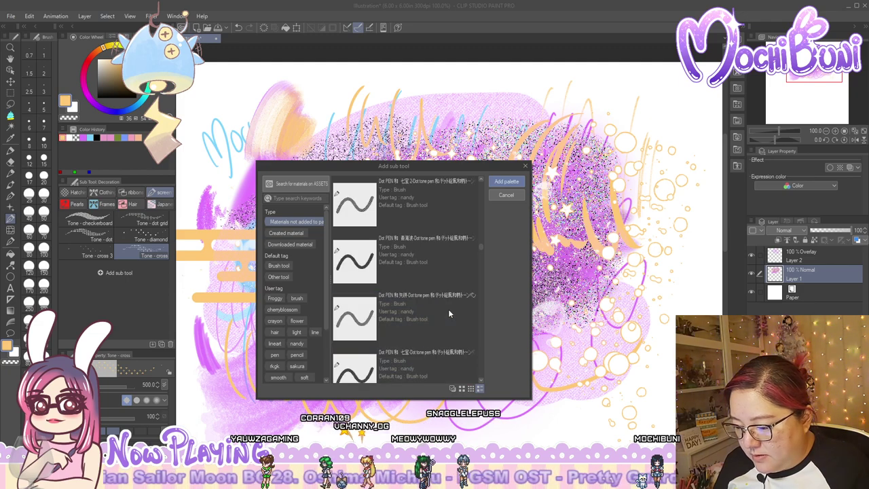
{"action": "scroll", "coordinate": [448, 313], "scroll_direction": "down", "scroll_amount": 2}
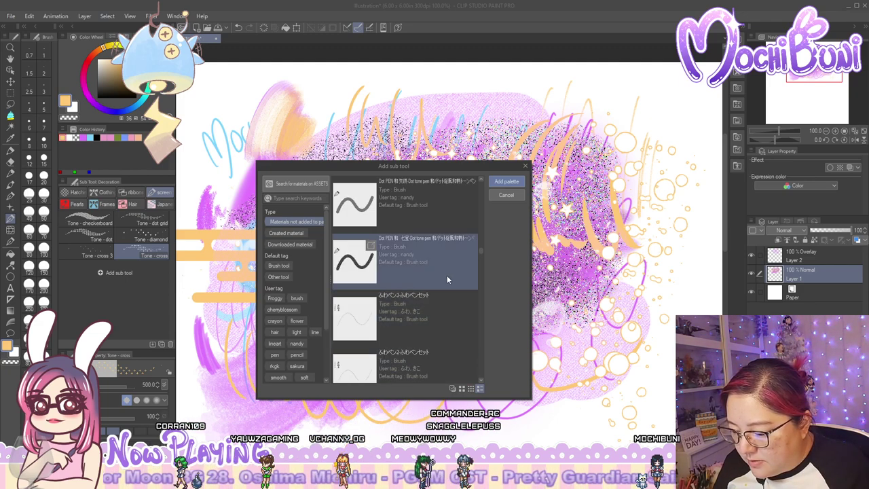
{"action": "left_click", "coordinate": [447, 279], "text": "shift"}
{"action": "left_click", "coordinate": [516, 184]}
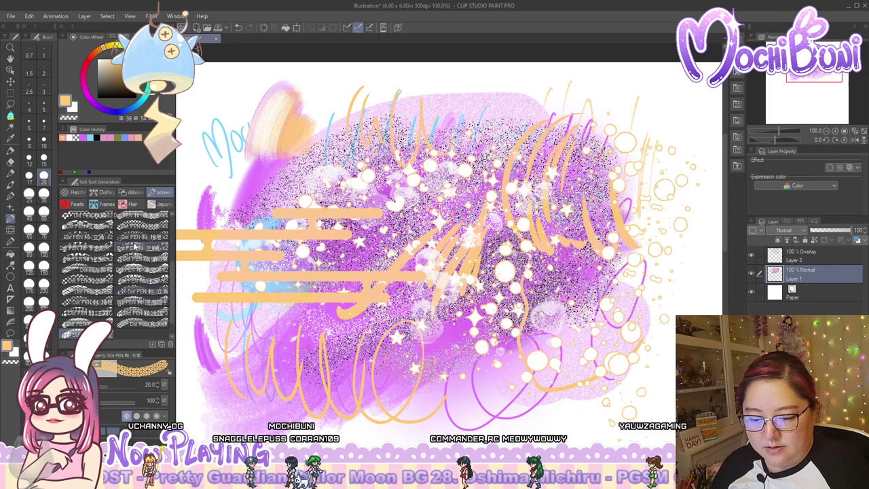
Look through the remaining brush materials not yet added, down to the end of the list
{"action": "left_click", "coordinate": [159, 345]}
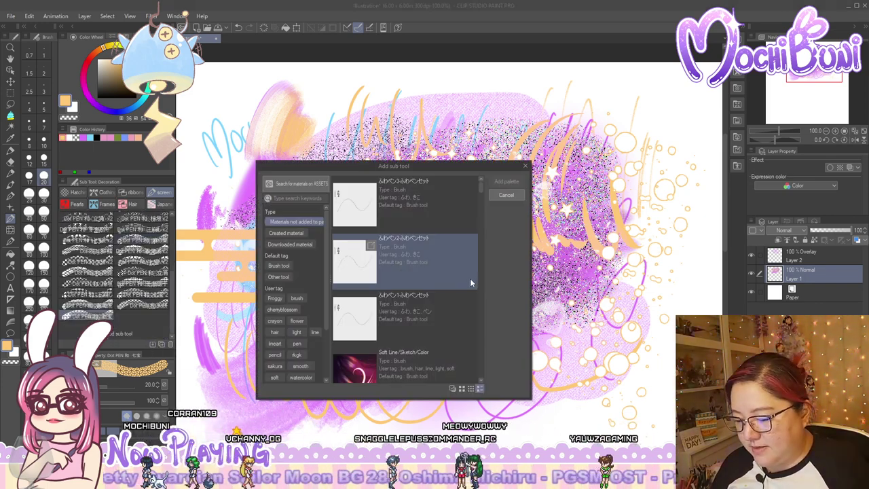
{"action": "scroll", "coordinate": [448, 280], "scroll_direction": "down", "scroll_amount": 6}
{"action": "scroll", "coordinate": [448, 279], "scroll_direction": "down", "scroll_amount": 5}
{"action": "scroll", "coordinate": [448, 282], "scroll_direction": "down", "scroll_amount": 6}
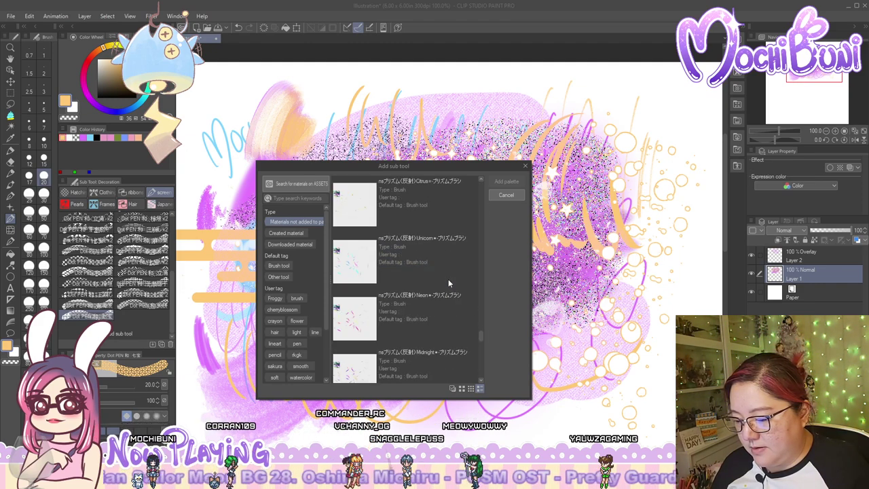
{"action": "scroll", "coordinate": [448, 279], "scroll_direction": "down", "scroll_amount": 5}
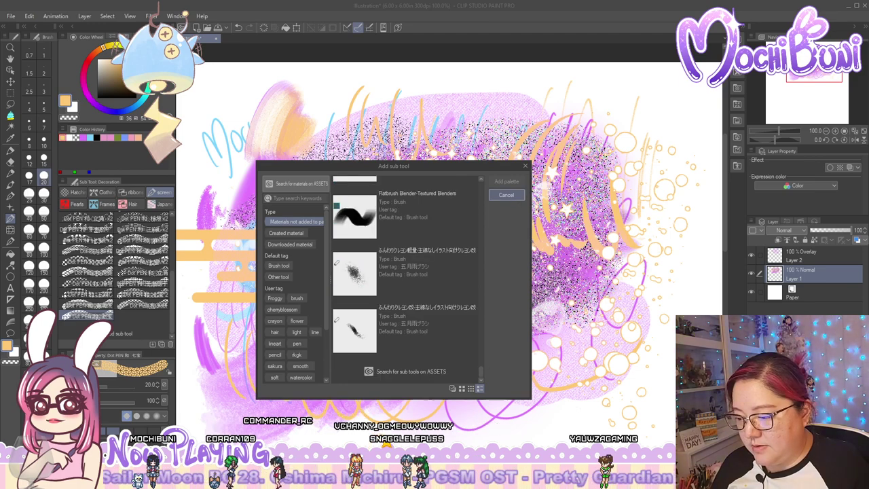
{"action": "left_click", "coordinate": [507, 195]}
Add the remaining halo ring brushes, including ダイヤ光輪 and 細ダイヤ光輪, to the Halo group of the shapes tool
{"action": "left_click", "coordinate": [9, 207]}
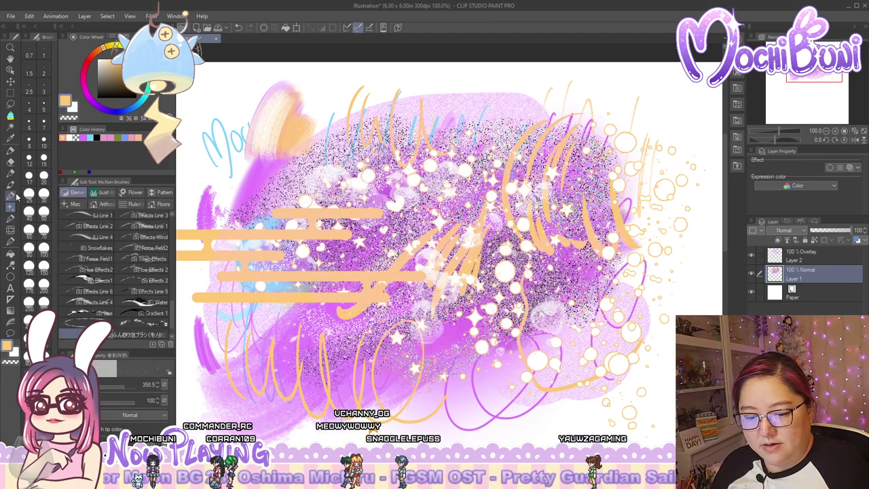
{"action": "left_click", "coordinate": [10, 196]}
{"action": "left_click", "coordinate": [157, 346]}
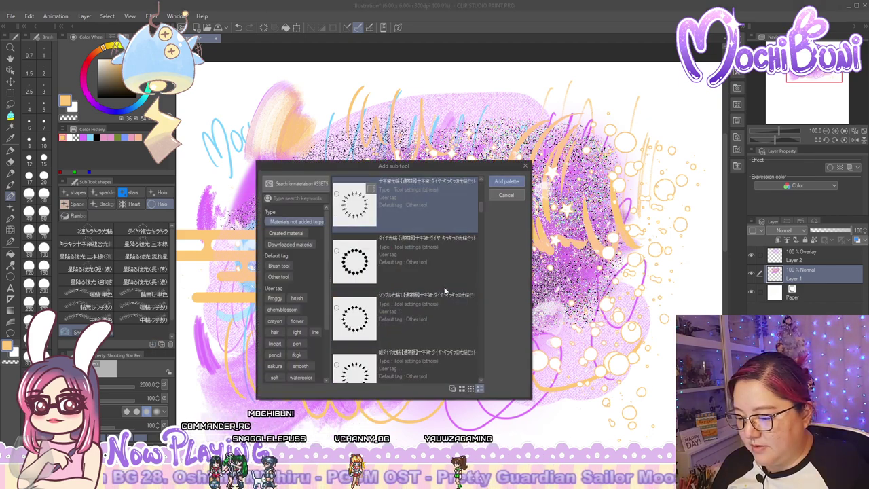
{"action": "left_click", "coordinate": [435, 225]}
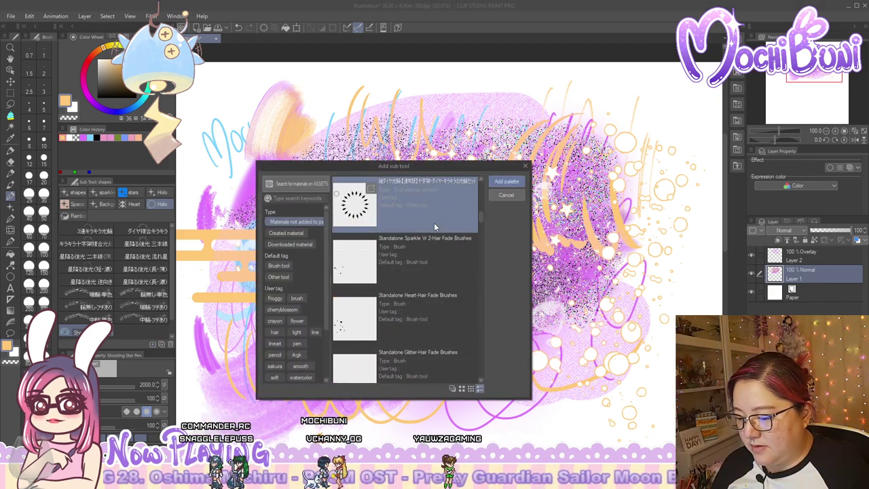
{"action": "left_click", "coordinate": [506, 181]}
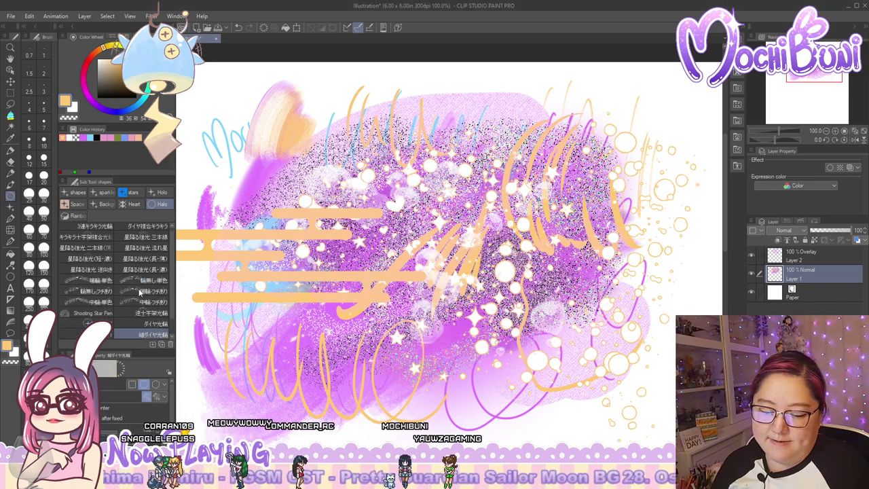
Add the three ふわペン brushes, Soft Line/Sketch/Color and Froggy pencil to the Lines group of the pen tool
{"action": "left_click", "coordinate": [12, 151]}
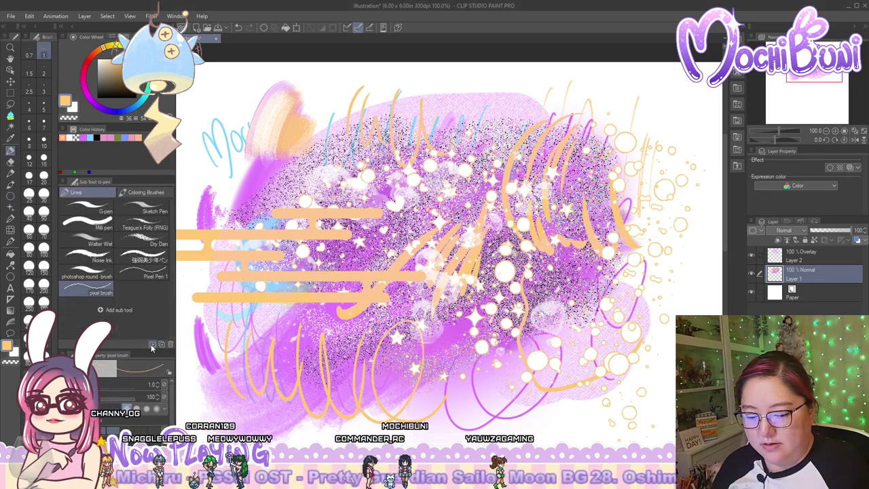
{"action": "left_click", "coordinate": [152, 345]}
{"action": "scroll", "coordinate": [421, 231], "scroll_direction": "down", "scroll_amount": 5}
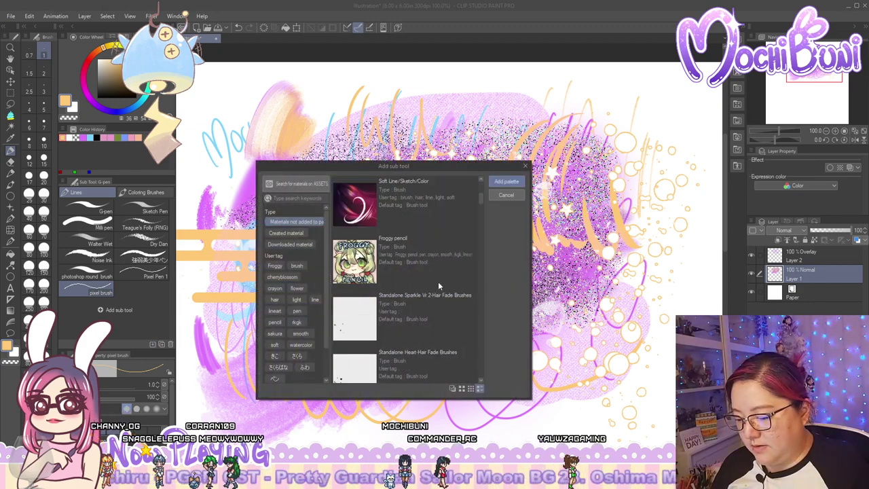
{"action": "left_click", "coordinate": [454, 273]}
{"action": "left_click", "coordinate": [454, 273], "text": "shift"}
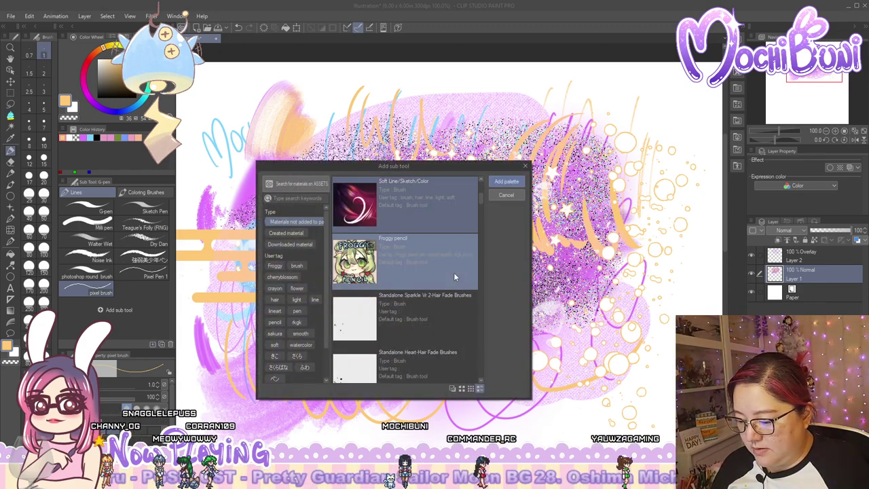
{"action": "left_click", "coordinate": [506, 184]}
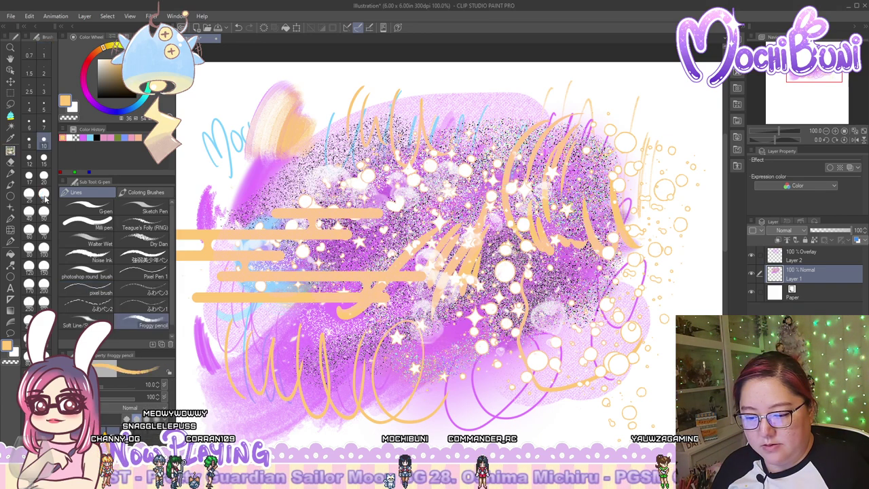
Choose the ふわペン3 brush, delete Layer 1 and Layer 2, and create a new blank raster layer
{"action": "scroll", "coordinate": [122, 264], "scroll_direction": "down", "scroll_amount": 1}
{"action": "left_click", "coordinate": [139, 280]}
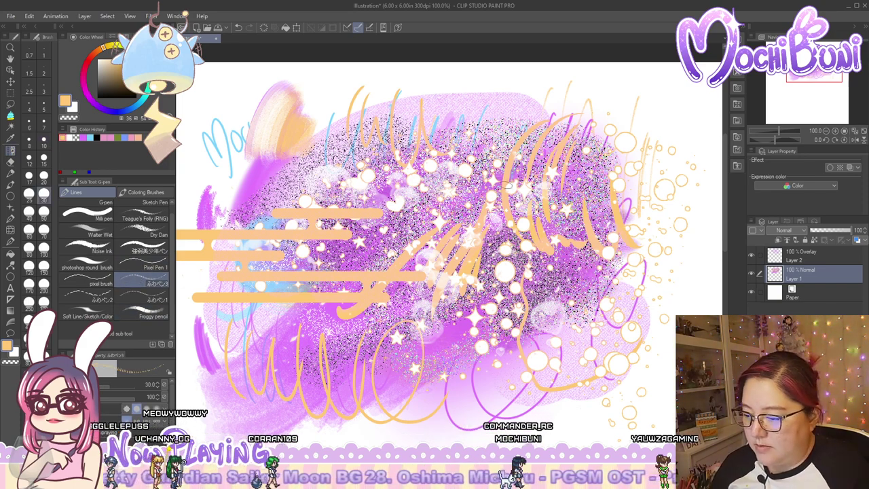
{"action": "left_click", "coordinate": [826, 261]}
{"action": "left_click", "coordinate": [829, 276], "text": "shift"}
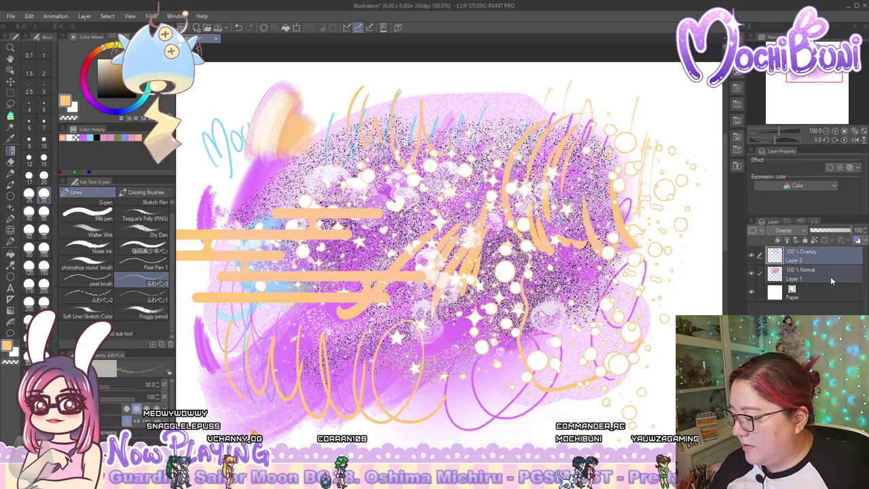
{"action": "key", "text": "Delete"}
{"action": "key", "text": "ctrl+shift+n"}
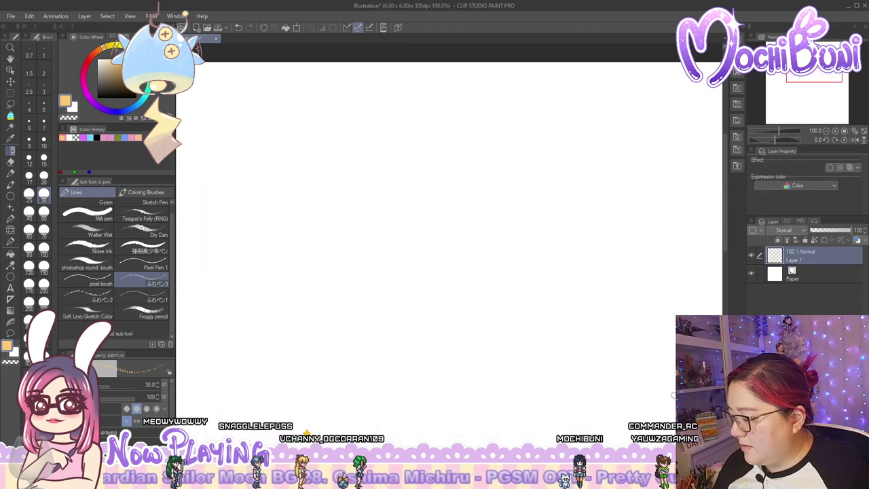
Test the ふわペン3, ふわペン2 and ふわペン1 brushes with curved and wavy strokes across the blank canvas
{"action": "mouse_move", "coordinate": [377, 203]}
{"action": "left_mouse_down"}
{"action": "mouse_move", "coordinate": [459, 248]}
{"action": "mouse_move", "coordinate": [509, 200]}
{"action": "left_mouse_up"}
{"action": "left_click_drag", "start_coordinate": [269, 265], "coordinate": [388, 291]}
{"action": "left_click_drag", "start_coordinate": [317, 262], "coordinate": [324, 272]}
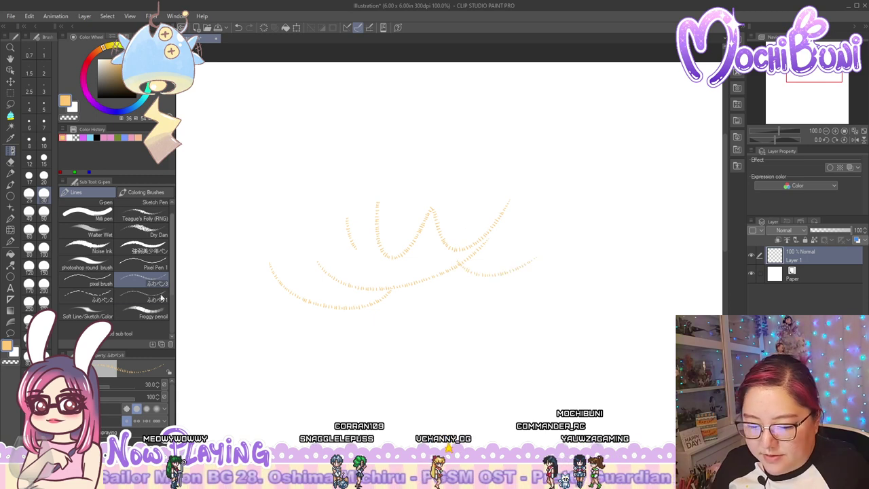
{"action": "left_click", "coordinate": [87, 299]}
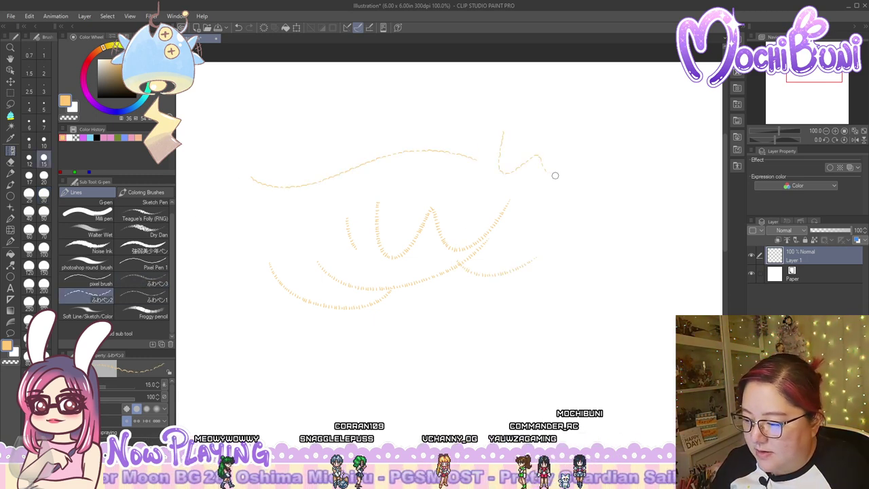
{"action": "left_click", "coordinate": [142, 300]}
{"action": "left_click_drag", "start_coordinate": [248, 342], "coordinate": [589, 326]}
{"action": "left_click_drag", "start_coordinate": [462, 373], "coordinate": [606, 325]}
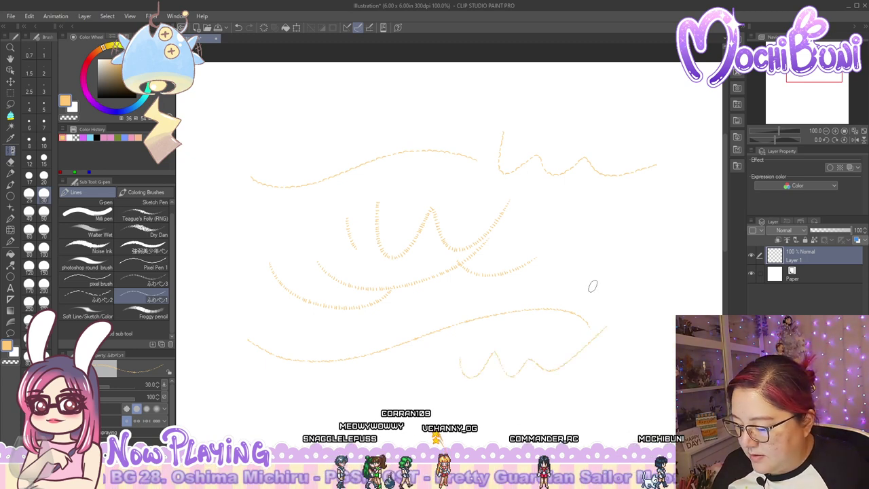
Test the Soft Line/Sketch/Color and Froggy pencil brushes on the canvas and remove both from the Lines group
{"action": "left_click", "coordinate": [87, 316]}
{"action": "mouse_move", "coordinate": [264, 319]}
{"action": "left_mouse_down"}
{"action": "mouse_move", "coordinate": [298, 324]}
{"action": "mouse_move", "coordinate": [429, 277]}
{"action": "mouse_move", "coordinate": [485, 280]}
{"action": "left_mouse_up"}
{"action": "left_click_drag", "start_coordinate": [416, 301], "coordinate": [486, 305]}
{"action": "left_click", "coordinate": [142, 316]}
{"action": "mouse_move", "coordinate": [225, 271]}
{"action": "left_mouse_down"}
{"action": "mouse_move", "coordinate": [251, 262]}
{"action": "mouse_move", "coordinate": [294, 229]}
{"action": "mouse_move", "coordinate": [292, 258]}
{"action": "mouse_move", "coordinate": [343, 263]}
{"action": "left_mouse_up"}
{"action": "mouse_move", "coordinate": [343, 195]}
{"action": "left_mouse_down"}
{"action": "mouse_move", "coordinate": [361, 220]}
{"action": "mouse_move", "coordinate": [399, 218]}
{"action": "left_mouse_up"}
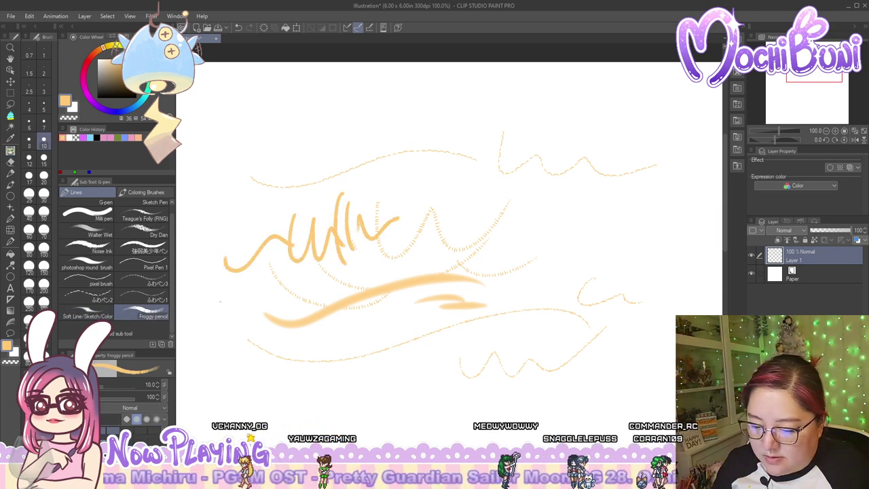
{"action": "left_click", "coordinate": [170, 345]}
{"action": "left_click", "coordinate": [170, 345]}
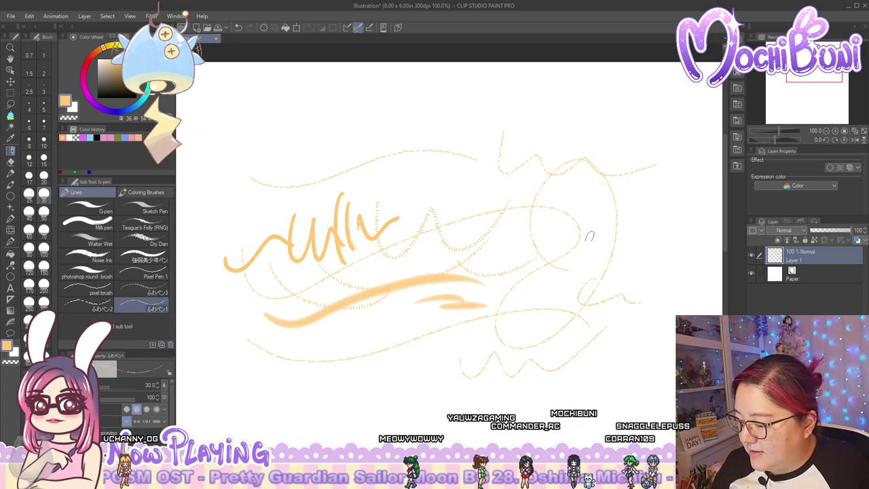
Delete the three ふわペン brushes from the Lines group
{"action": "left_click", "coordinate": [144, 292]}
{"action": "left_click", "coordinate": [170, 345]}
{"action": "left_click", "coordinate": [170, 345]}
{"action": "left_click", "coordinate": [171, 345]}
Look through the brush materials not yet added to any palette, from the hair fade brushes to SAN_kura
{"action": "left_click", "coordinate": [153, 345]}
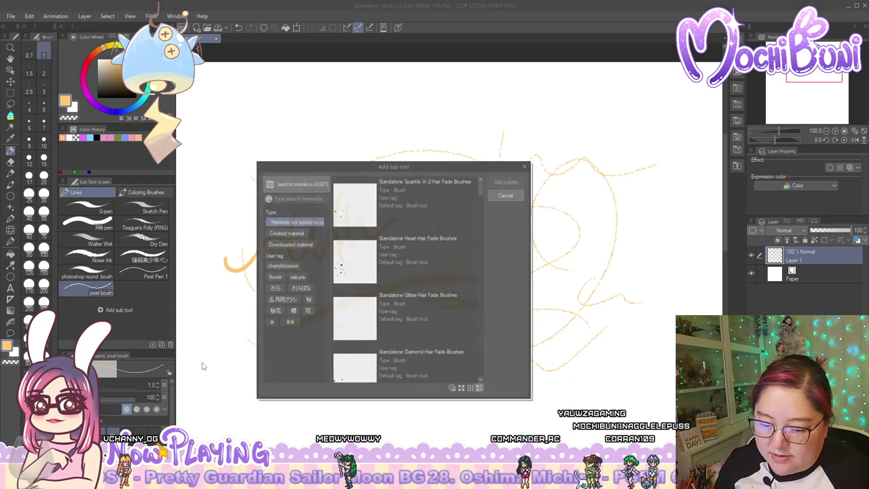
{"action": "left_click_drag", "start_coordinate": [481, 190], "coordinate": [480, 223]}
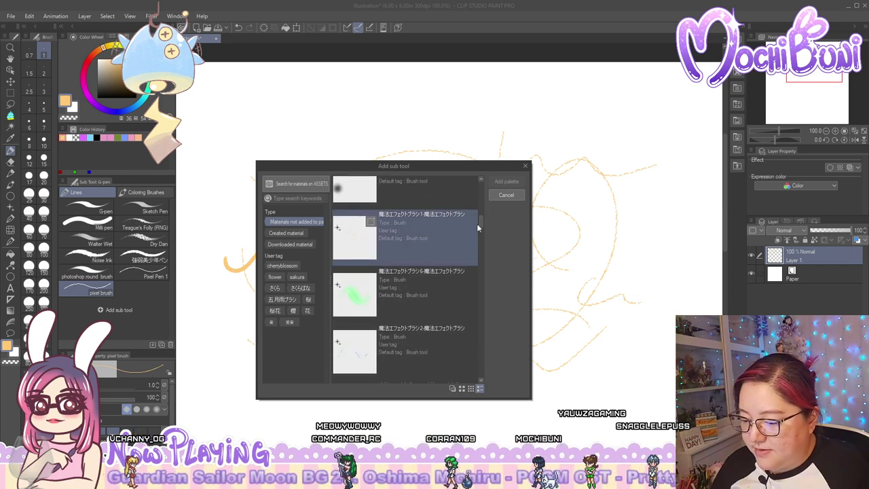
{"action": "scroll", "coordinate": [404, 300], "scroll_direction": "down", "scroll_amount": 3}
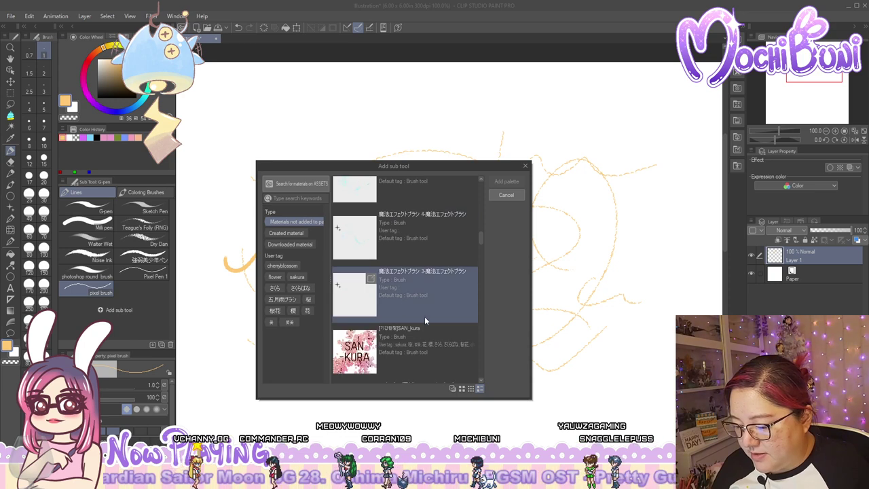
{"action": "scroll", "coordinate": [445, 322], "scroll_direction": "down", "scroll_amount": 1}
{"action": "scroll", "coordinate": [444, 321], "scroll_direction": "up", "scroll_amount": 6}
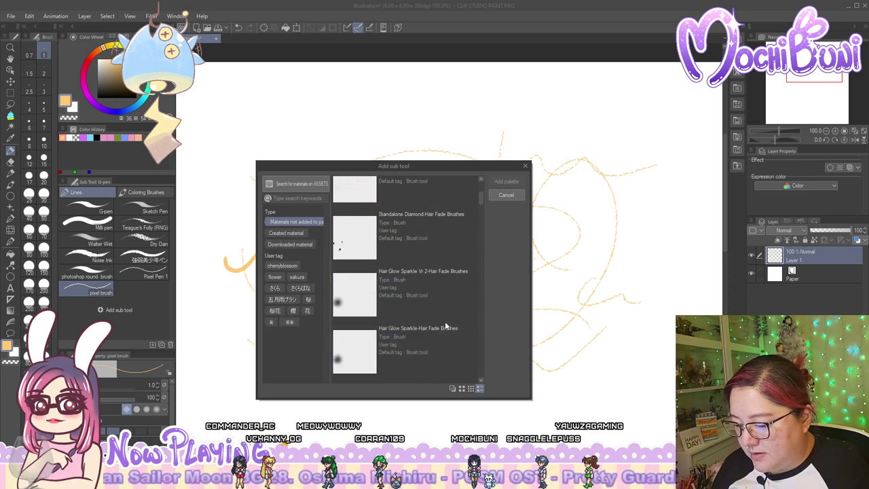
{"action": "left_click", "coordinate": [506, 195]}
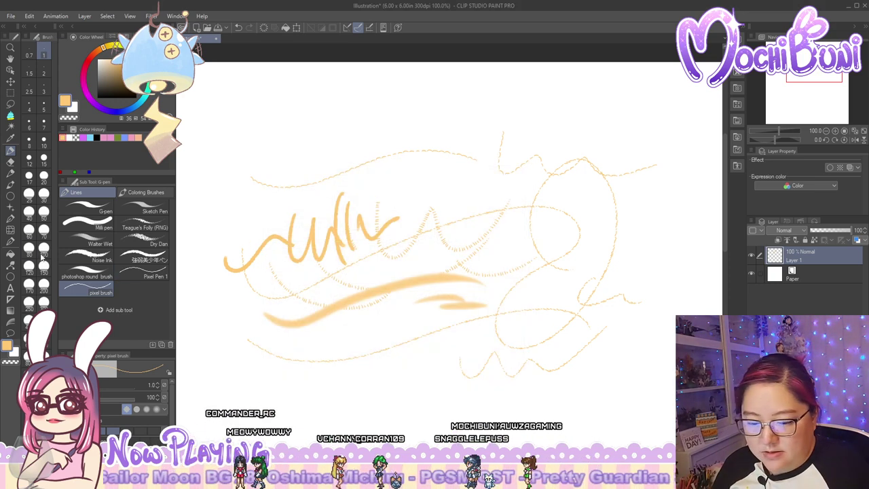
Add the Standalone Sparkle Vr 2 brush to the Coloring Brushes group and move it out into its own new group
{"action": "left_click", "coordinate": [161, 192]}
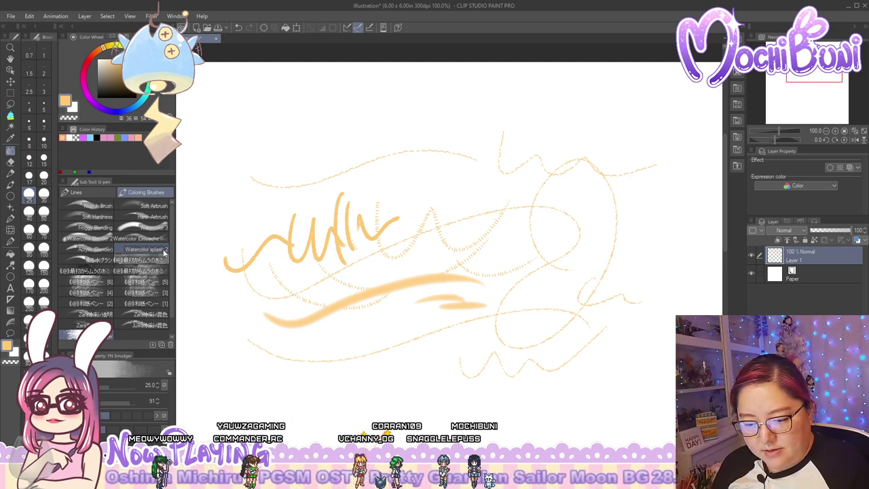
{"action": "left_click", "coordinate": [153, 345]}
{"action": "left_click", "coordinate": [428, 197]}
{"action": "left_click", "coordinate": [501, 184]}
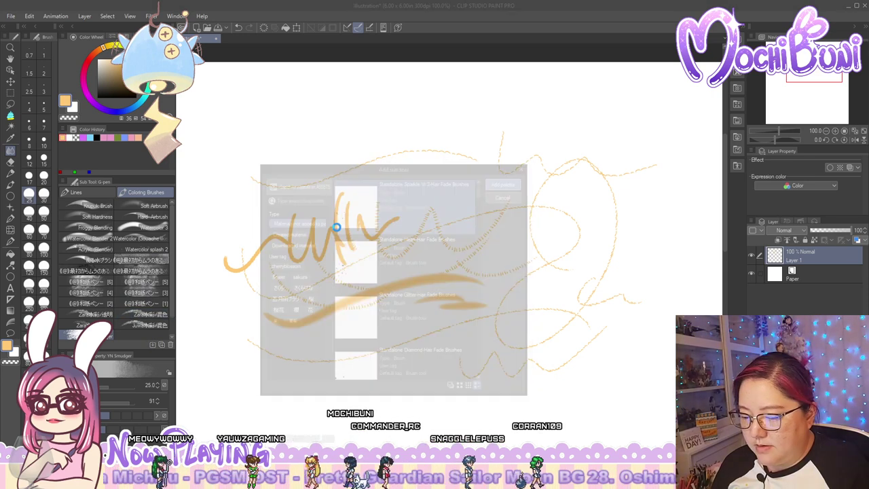
{"action": "mouse_move", "coordinate": [128, 335]}
{"action": "left_mouse_down"}
{"action": "mouse_move", "coordinate": [169, 191]}
{"action": "mouse_move", "coordinate": [161, 193]}
{"action": "left_mouse_up"}
Rename the new sub tool group holding Standalone Sparkle Vr 2 as Hair Sparkle
{"action": "right_click", "coordinate": [159, 193]}
{"action": "left_click", "coordinate": [194, 200]}
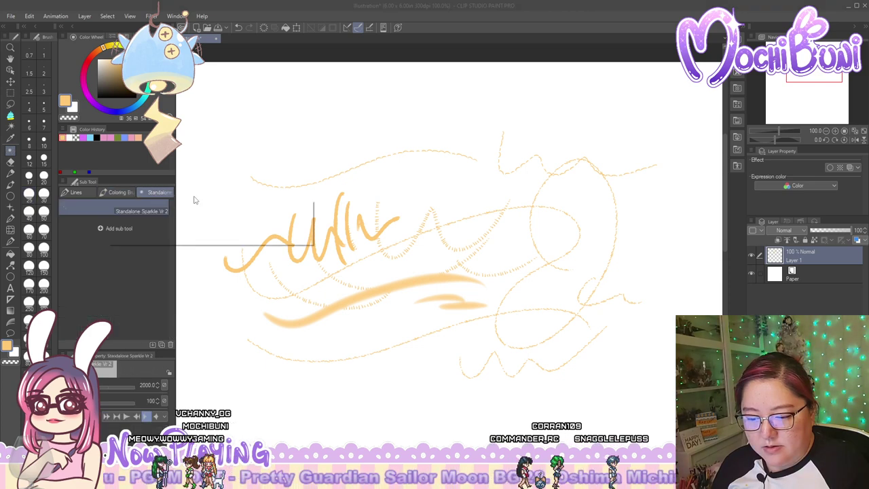
{"action": "type", "text": "Hair Spark"}
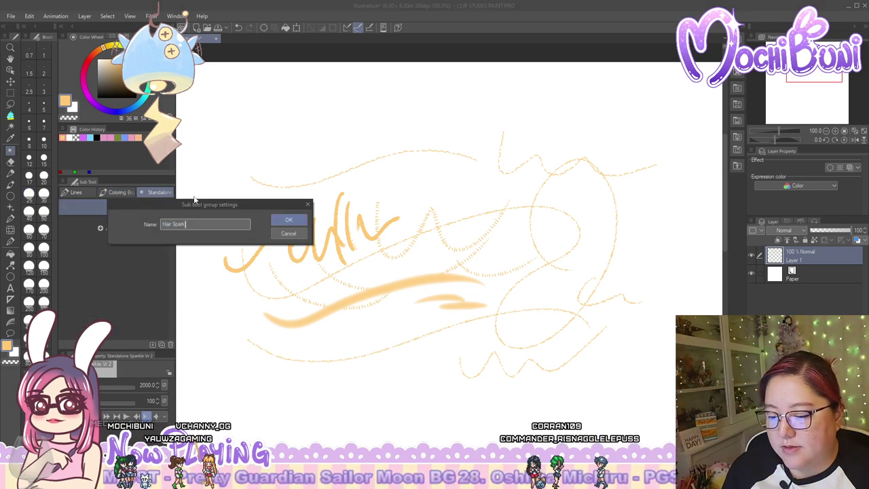
{"action": "key", "text": "Return"}
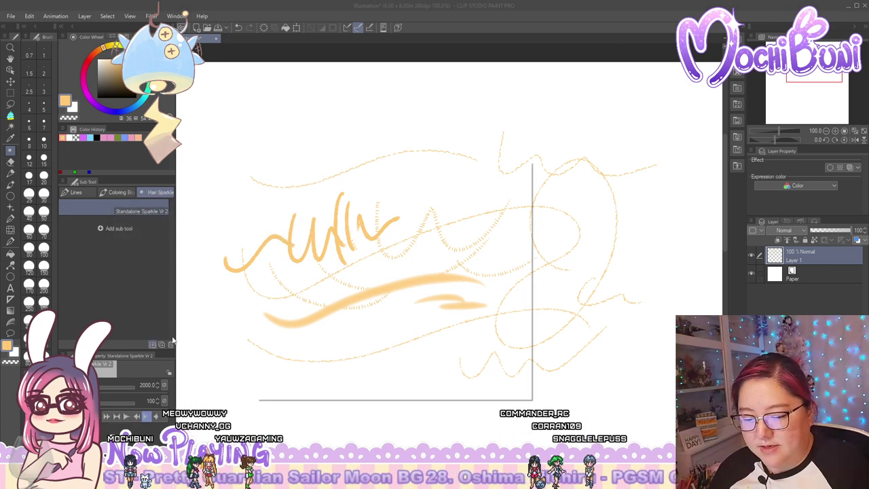
Add the remaining Standalone and all Hair Glow brushes, through Hair Glow Diamond, to the Hair Sparkle group
{"action": "left_click", "coordinate": [119, 228]}
{"action": "scroll", "coordinate": [451, 278], "scroll_direction": "down", "scroll_amount": 5}
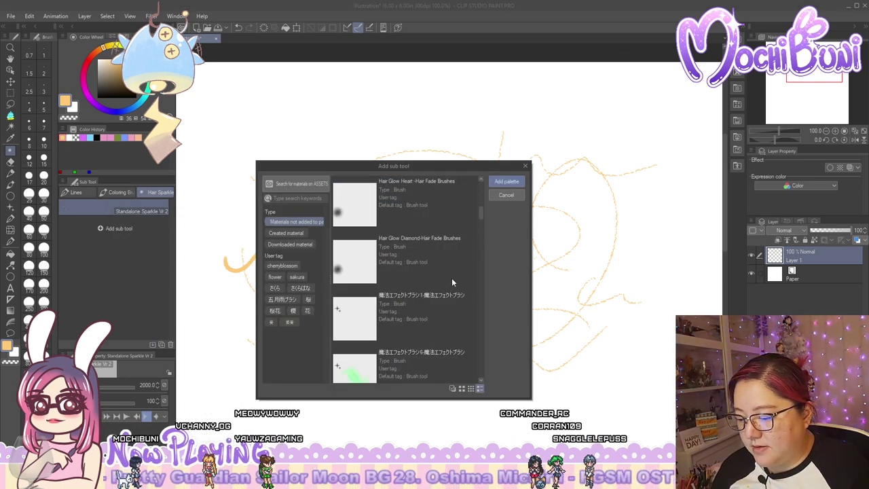
{"action": "left_click", "coordinate": [452, 278]}
{"action": "scroll", "coordinate": [451, 278], "scroll_direction": "up", "scroll_amount": 1}
{"action": "left_click", "coordinate": [452, 263]}
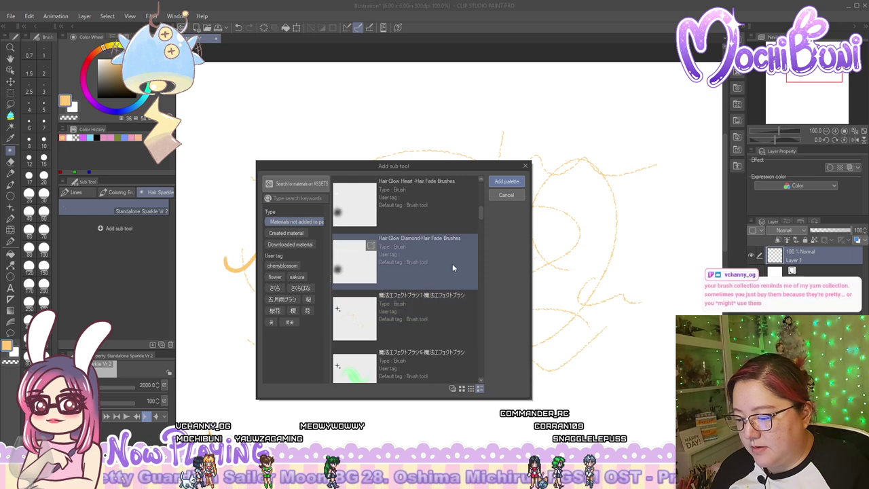
{"action": "left_click", "coordinate": [476, 233], "text": "shift"}
{"action": "left_click", "coordinate": [499, 182]}
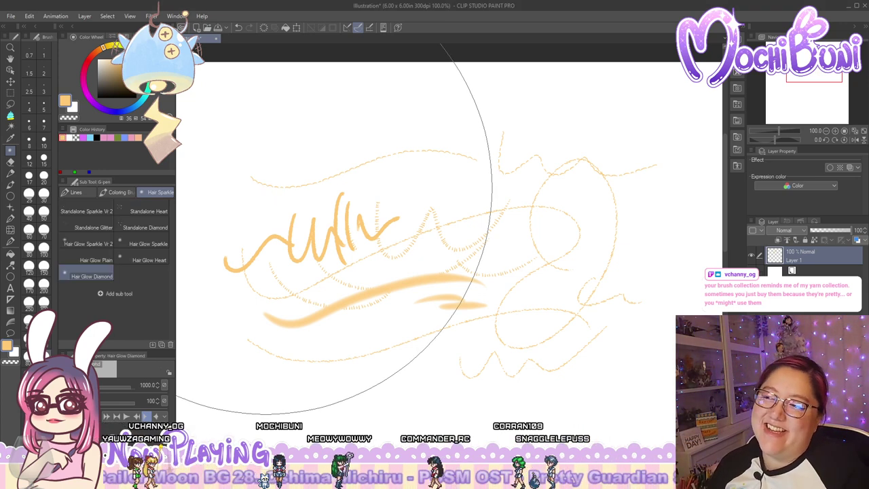
Add the 魔法エフェクトブラシ1 brush to the Lines group and test it with a stroke across the canvas
{"action": "left_click", "coordinate": [79, 193]}
{"action": "left_click", "coordinate": [153, 345]}
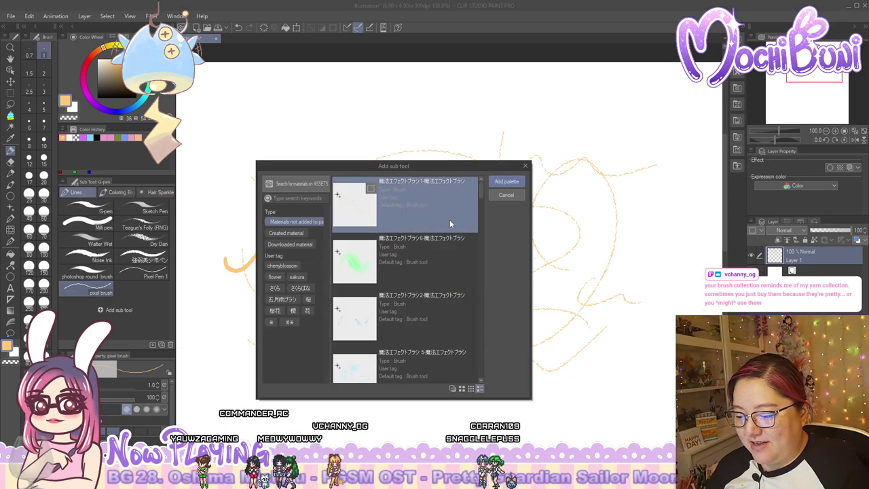
{"action": "left_click", "coordinate": [507, 182]}
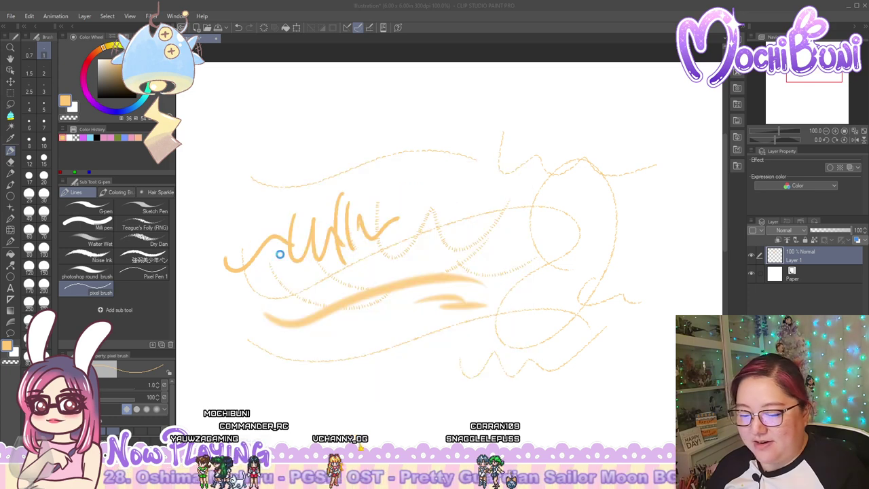
{"action": "left_click_drag", "start_coordinate": [340, 233], "coordinate": [456, 271]}
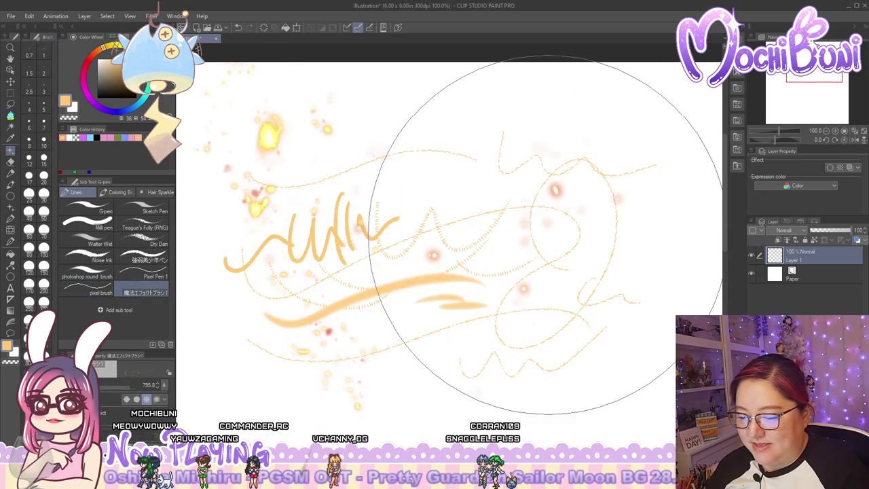
Move 魔法エフェクトブラシ1 from the Lines group into the elements group of the decoration brushes
{"action": "left_click", "coordinate": [11, 209]}
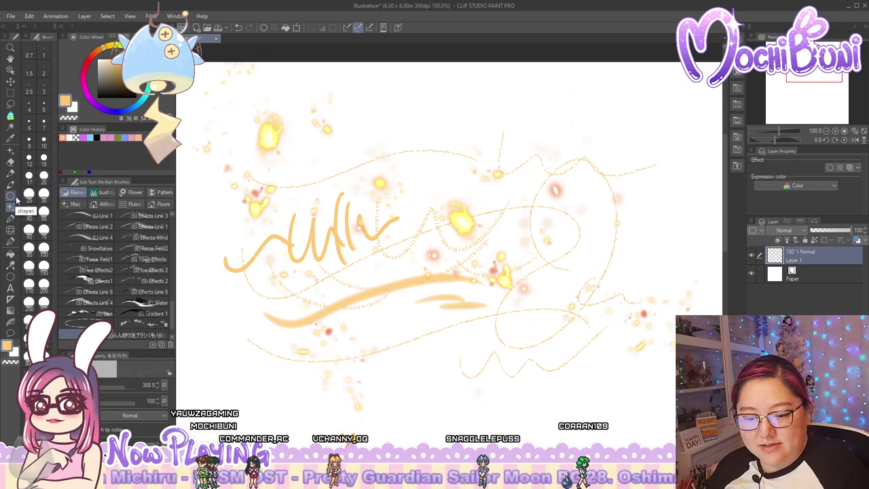
{"action": "left_click", "coordinate": [15, 209]}
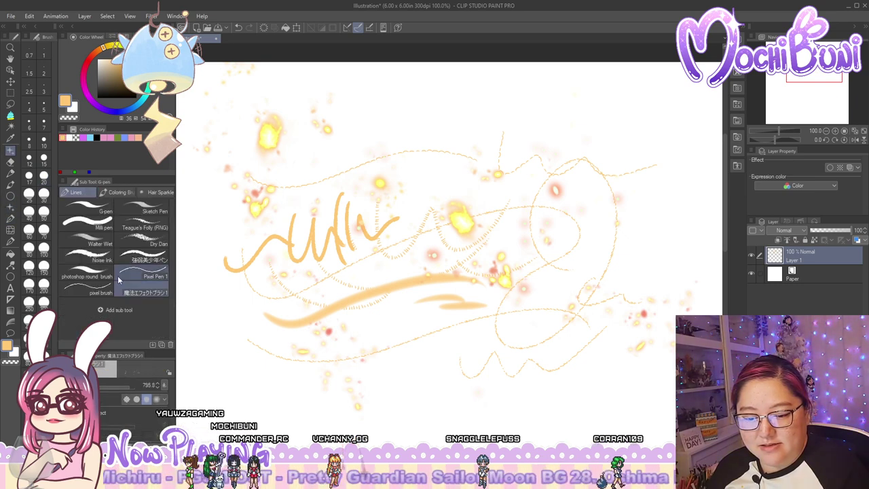
{"action": "left_click", "coordinate": [12, 207]}
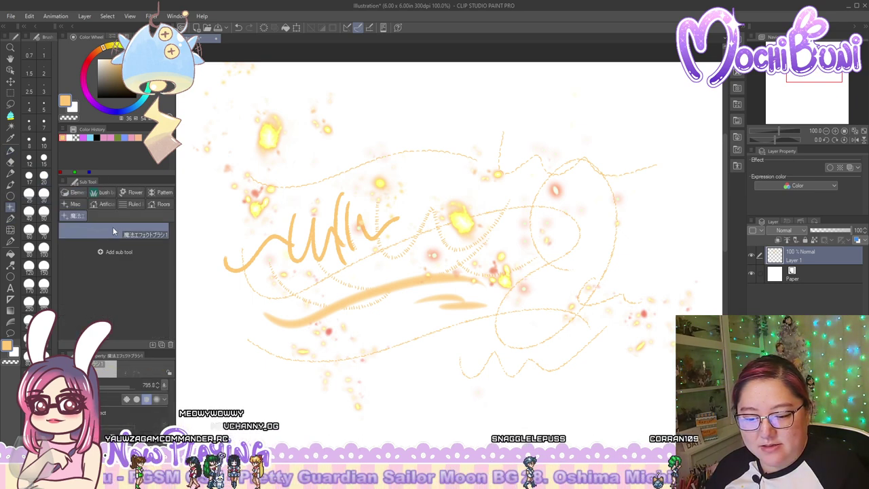
{"action": "left_click", "coordinate": [77, 192]}
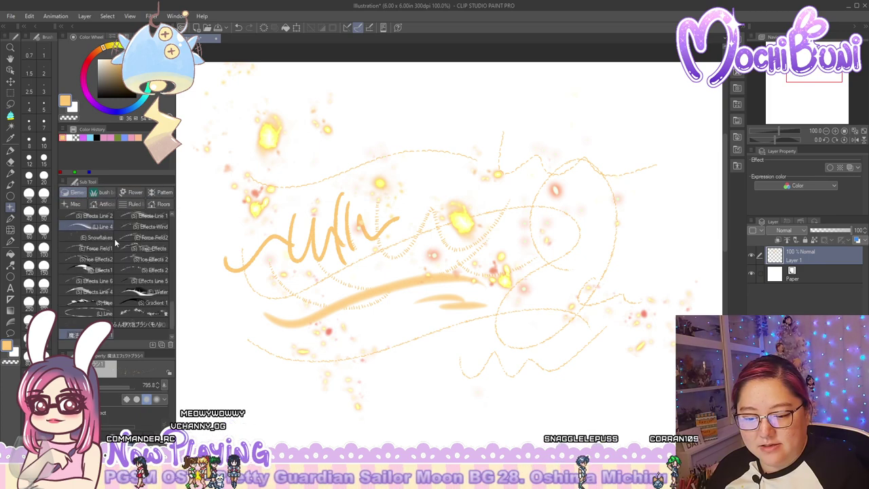
Add 魔法エフェクトブラシ 6, 2, 5, 4 and 3 to the elements group beside the first one
{"action": "left_click", "coordinate": [153, 345]}
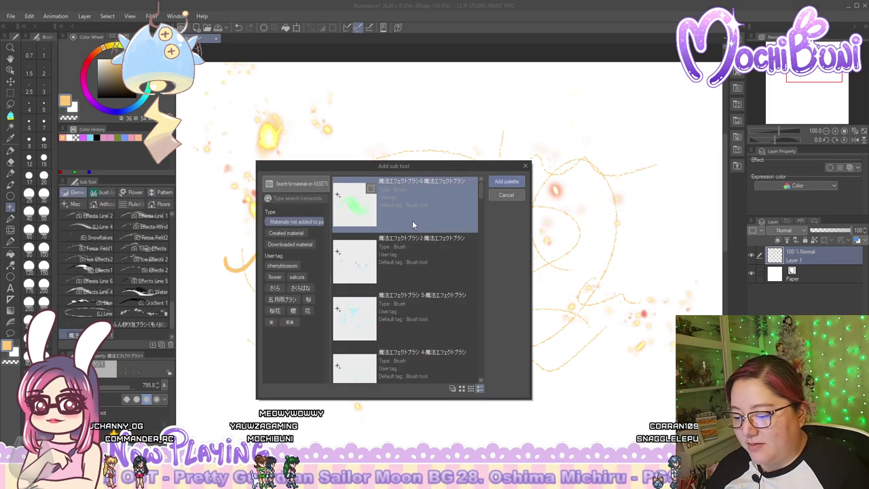
{"action": "left_click", "coordinate": [435, 303]}
{"action": "scroll", "coordinate": [451, 303], "scroll_direction": "down", "scroll_amount": 2}
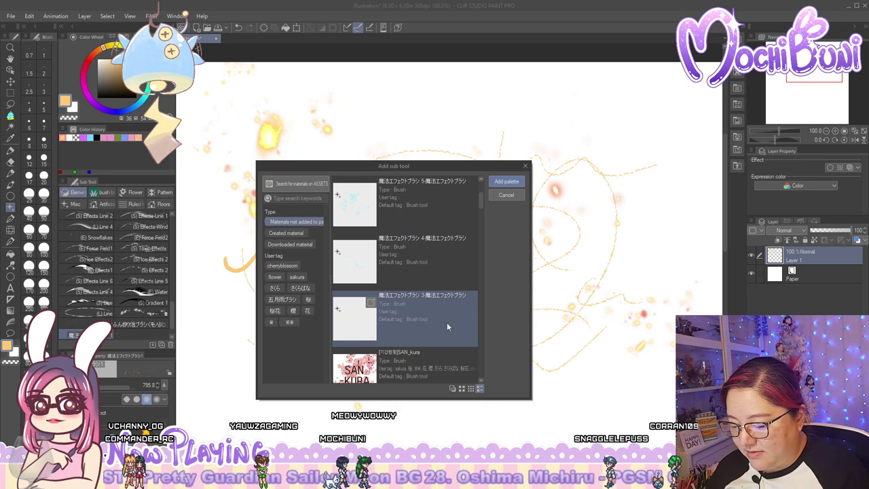
{"action": "left_click", "coordinate": [450, 326], "text": "shift"}
{"action": "left_click", "coordinate": [512, 181]}
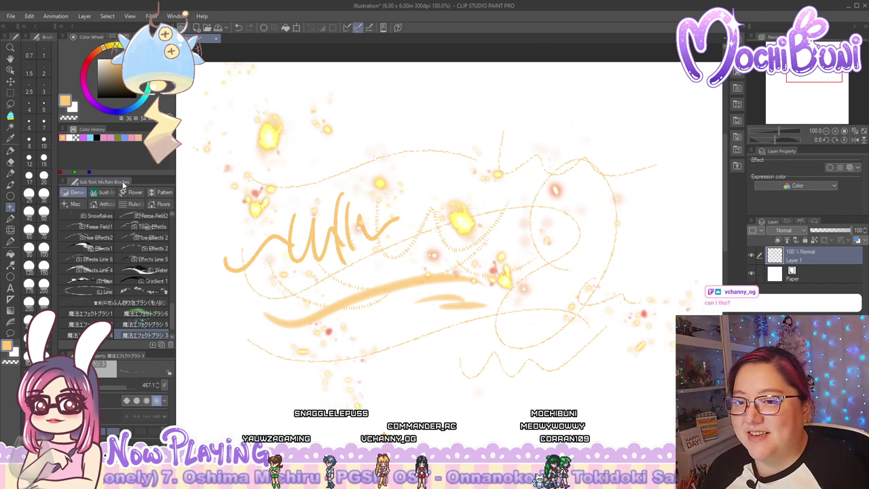
{"action": "key", "text": "p"}
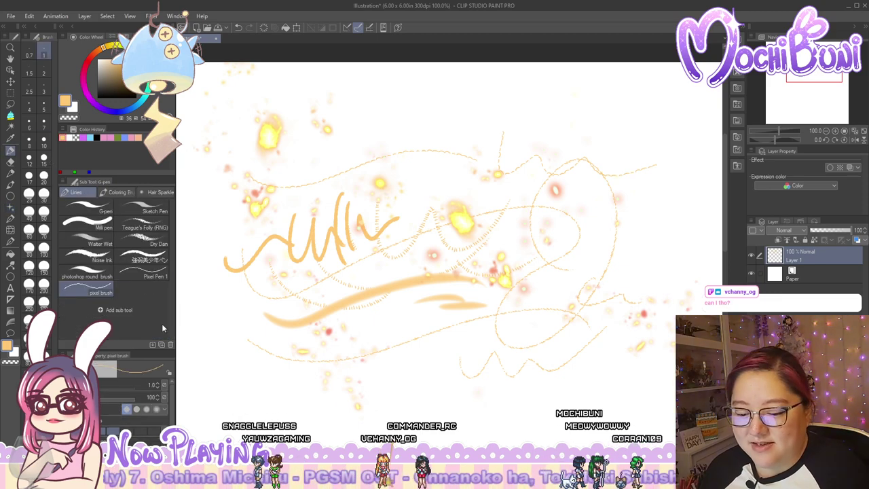
{"action": "left_click", "coordinate": [150, 346]}
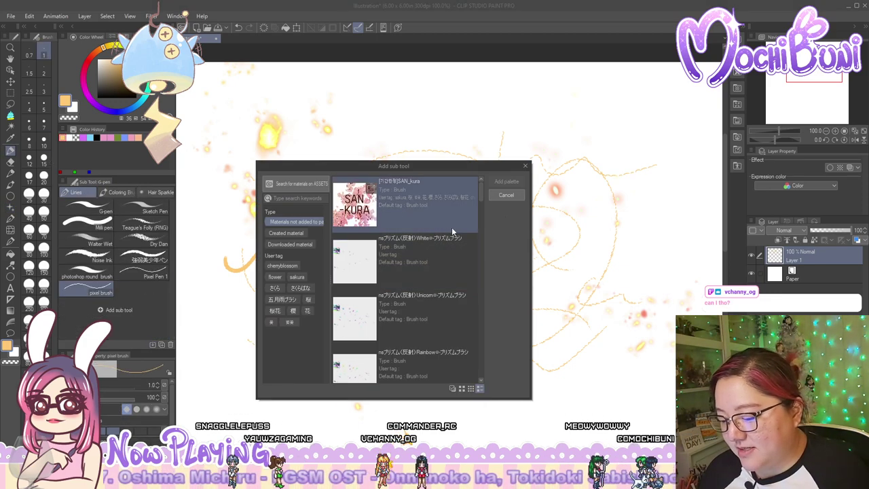
{"action": "left_click", "coordinate": [508, 195]}
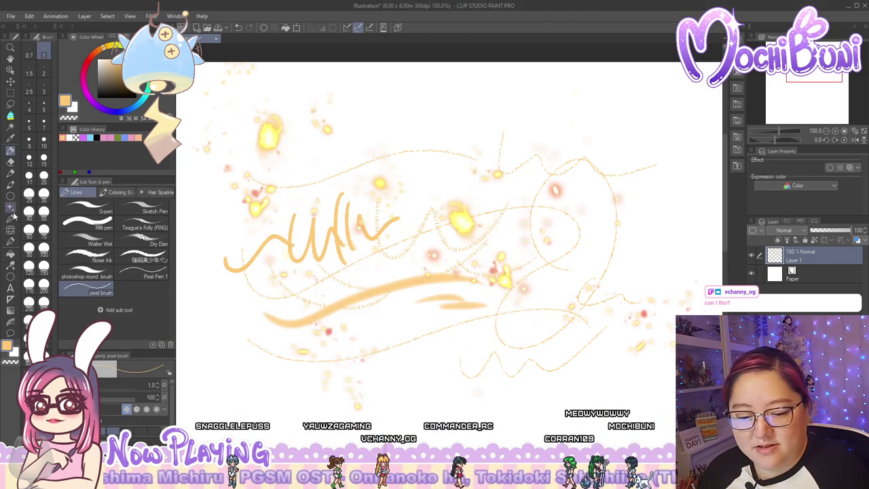
Add the SAN_kura cherry blossom brush to the Flower group of the decoration brushes
{"action": "left_click", "coordinate": [12, 214]}
{"action": "left_click", "coordinate": [135, 192]}
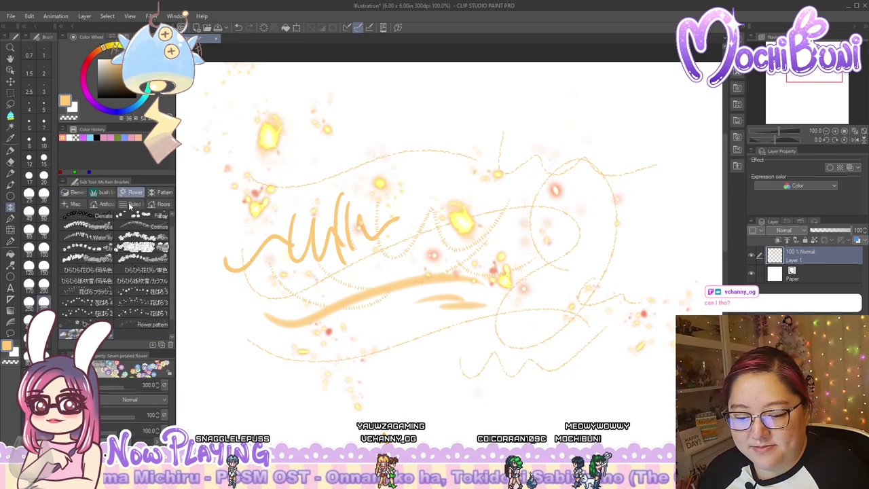
{"action": "left_click", "coordinate": [153, 344]}
{"action": "left_click", "coordinate": [396, 202]}
{"action": "left_click", "coordinate": [519, 183]}
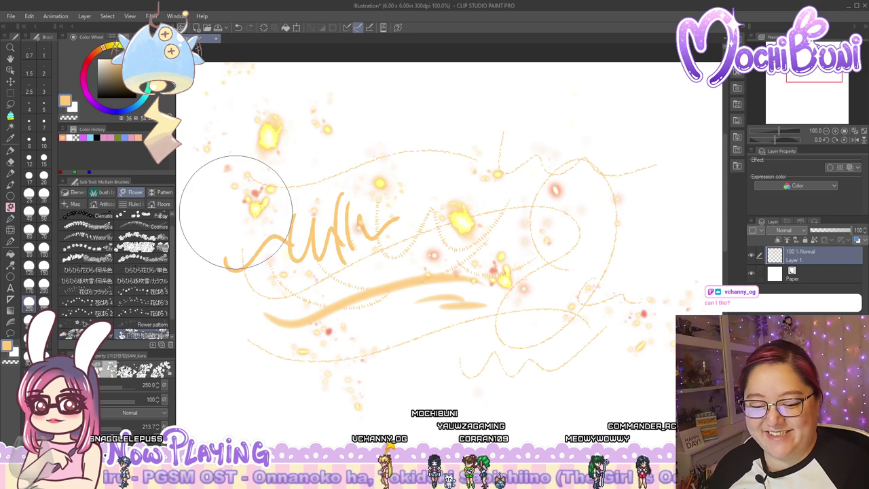
Add all the nsプリズム brushes, both 反射 and ダスト variants, to the Rainbow group of the shapes tool and test the last Citrus one on canvas
{"action": "left_click", "coordinate": [10, 206]}
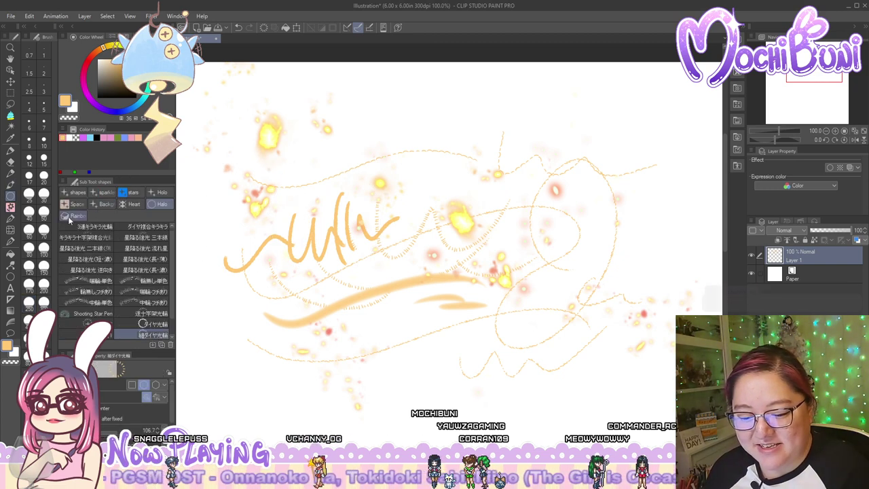
{"action": "left_click", "coordinate": [150, 333]}
{"action": "left_click", "coordinate": [153, 345]}
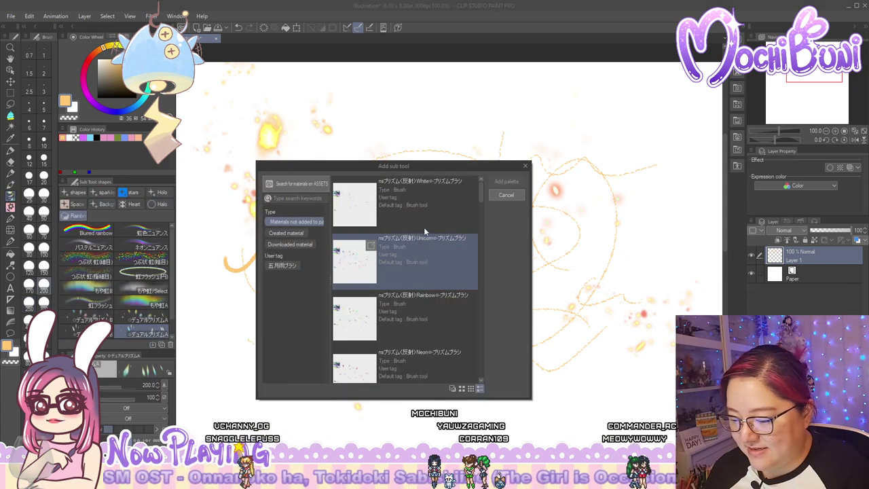
{"action": "scroll", "coordinate": [445, 272], "scroll_direction": "down", "scroll_amount": 3}
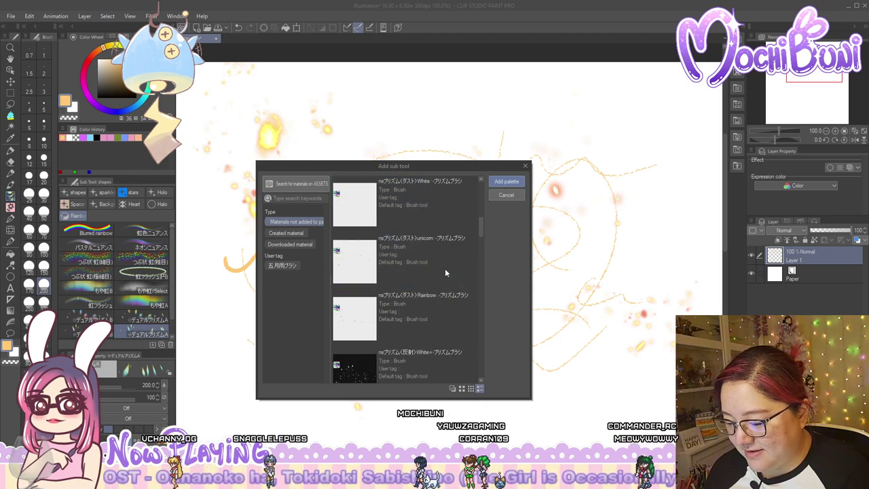
{"action": "scroll", "coordinate": [445, 272], "scroll_direction": "down", "scroll_amount": 3}
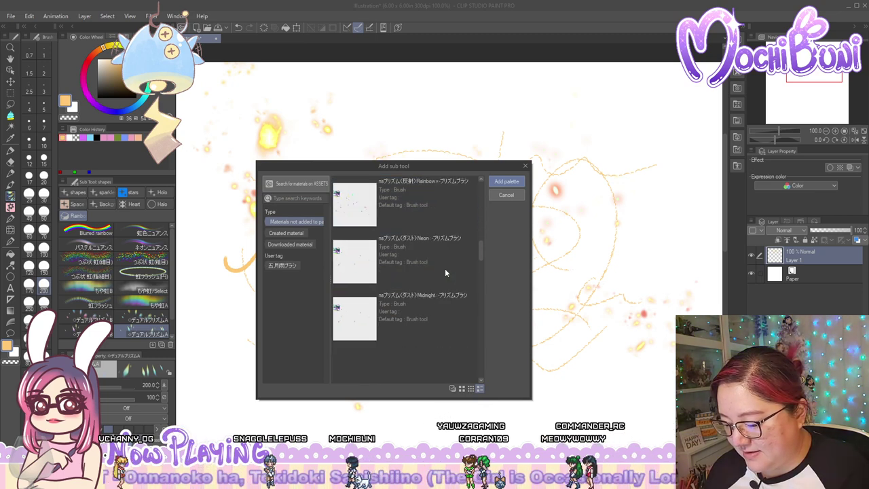
{"action": "scroll", "coordinate": [445, 271], "scroll_direction": "down", "scroll_amount": 3}
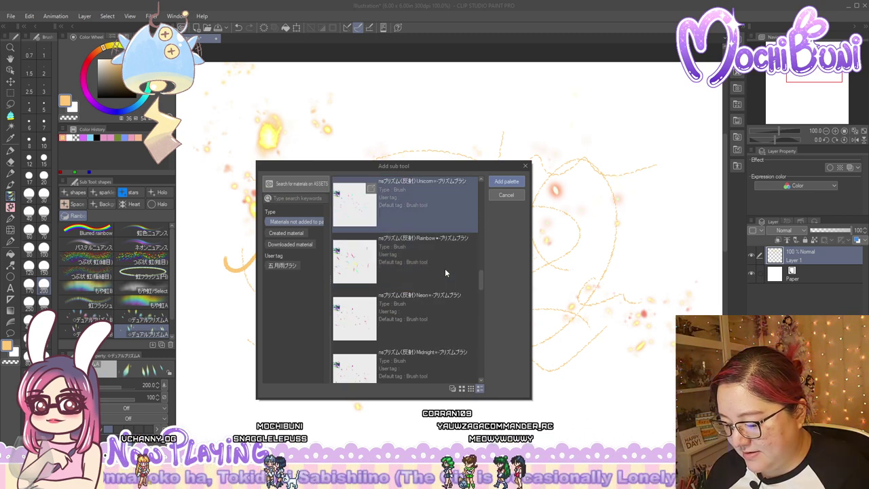
{"action": "scroll", "coordinate": [445, 269], "scroll_direction": "down", "scroll_amount": 3}
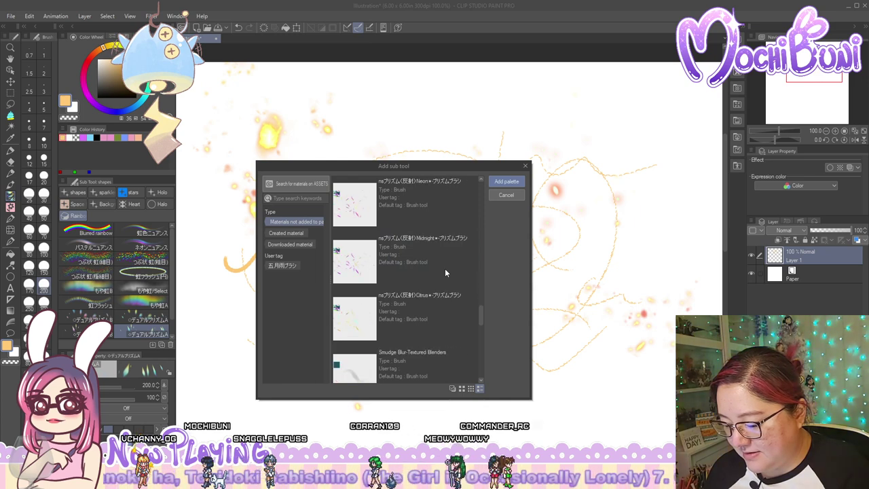
{"action": "left_click", "coordinate": [448, 269], "text": "shift"}
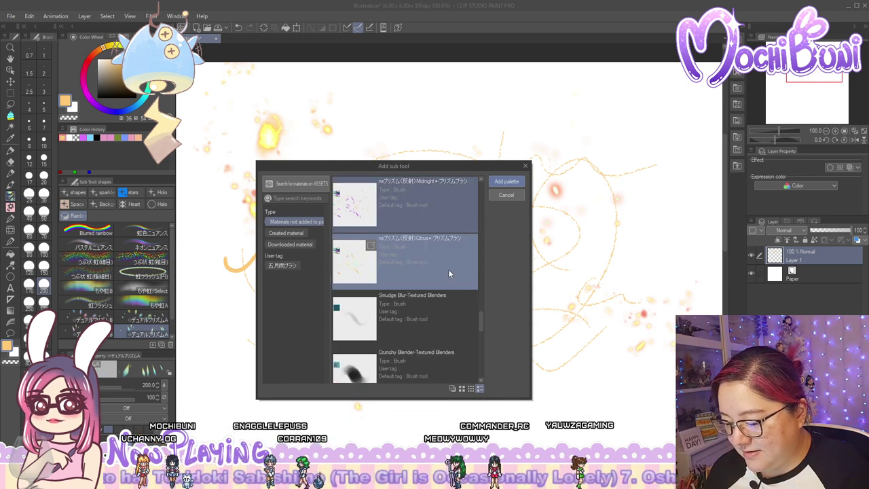
{"action": "left_click", "coordinate": [513, 183]}
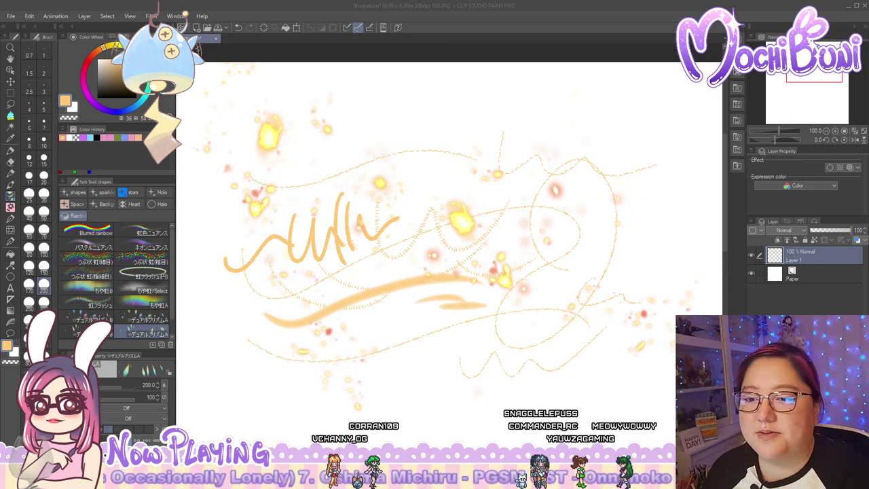
{"action": "left_click", "coordinate": [142, 335]}
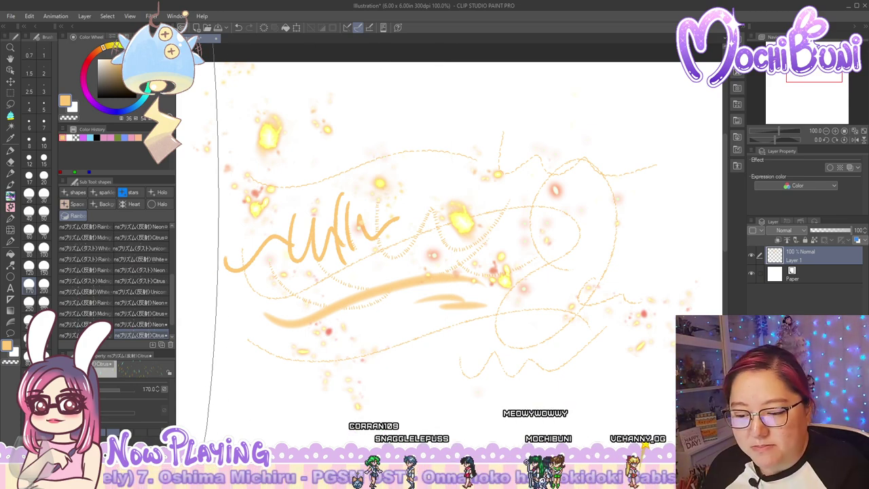
{"action": "mouse_move", "coordinate": [358, 241]}
{"action": "left_mouse_down"}
{"action": "mouse_move", "coordinate": [580, 245]}
{"action": "mouse_move", "coordinate": [314, 246]}
{"action": "mouse_move", "coordinate": [568, 244]}
{"action": "left_mouse_up"}
Add the seven Textured Blenders brushes, from Smudge Blur to Flatbrush Blender, to the Coloring group
{"action": "key", "text": "p"}
{"action": "left_click", "coordinate": [122, 193]}
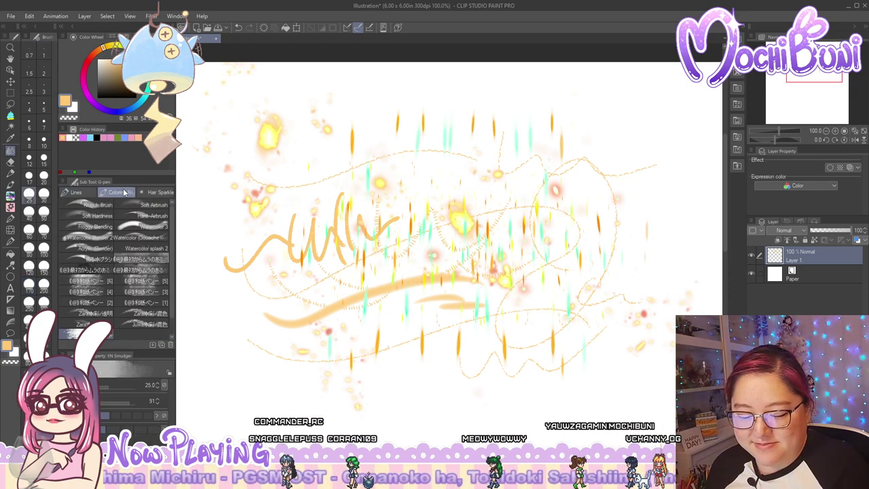
{"action": "left_click", "coordinate": [152, 344]}
{"action": "left_click", "coordinate": [462, 242]}
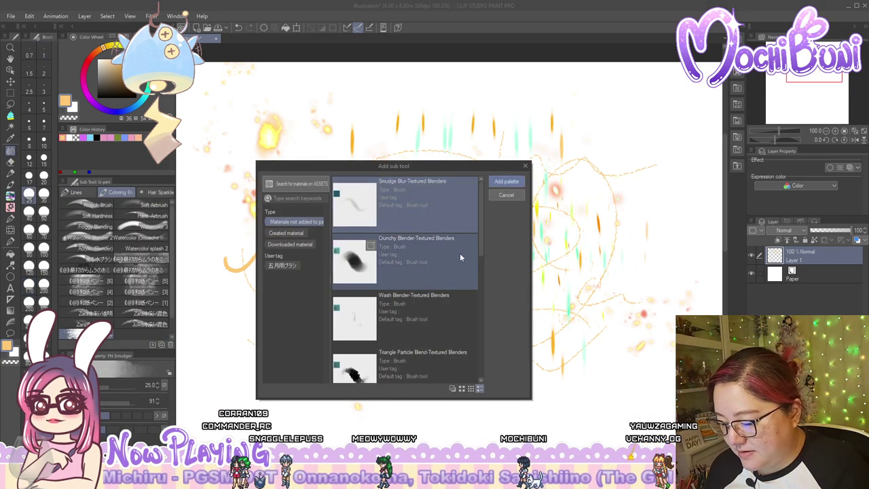
{"action": "scroll", "coordinate": [459, 253], "scroll_direction": "down", "scroll_amount": 2}
{"action": "scroll", "coordinate": [460, 257], "scroll_direction": "down", "scroll_amount": 3}
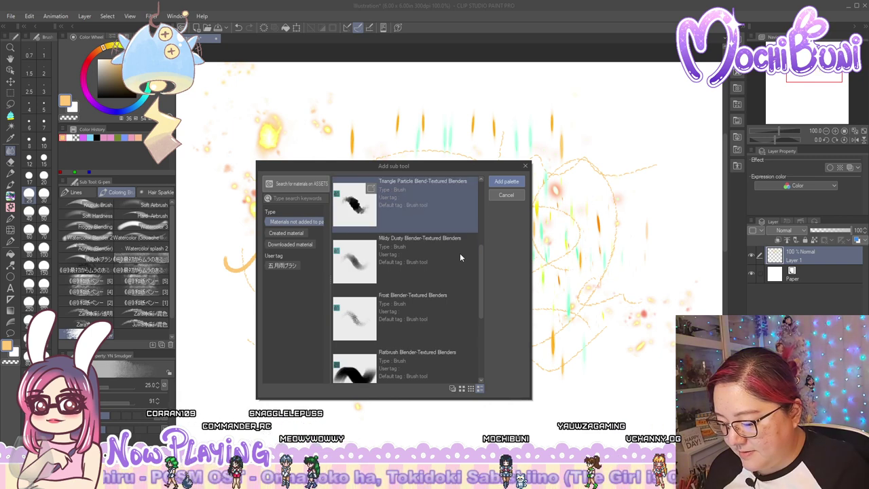
{"action": "left_click", "coordinate": [448, 260], "text": "shift"}
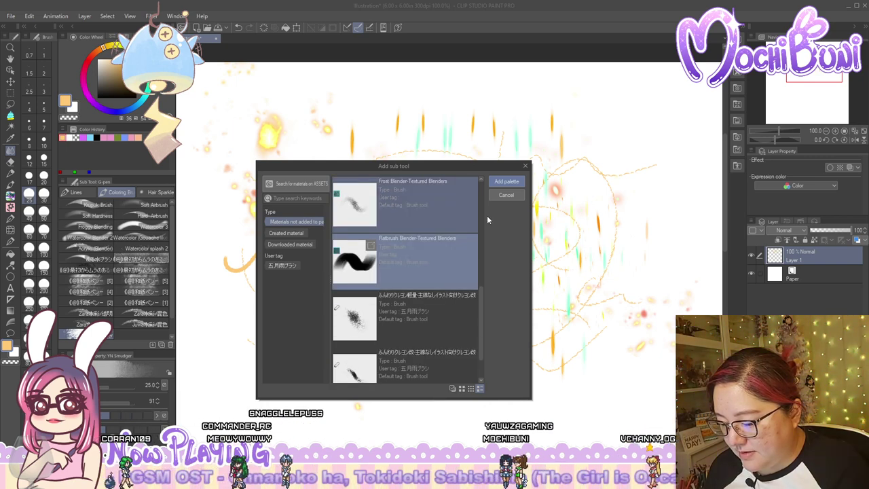
{"action": "left_click", "coordinate": [507, 182]}
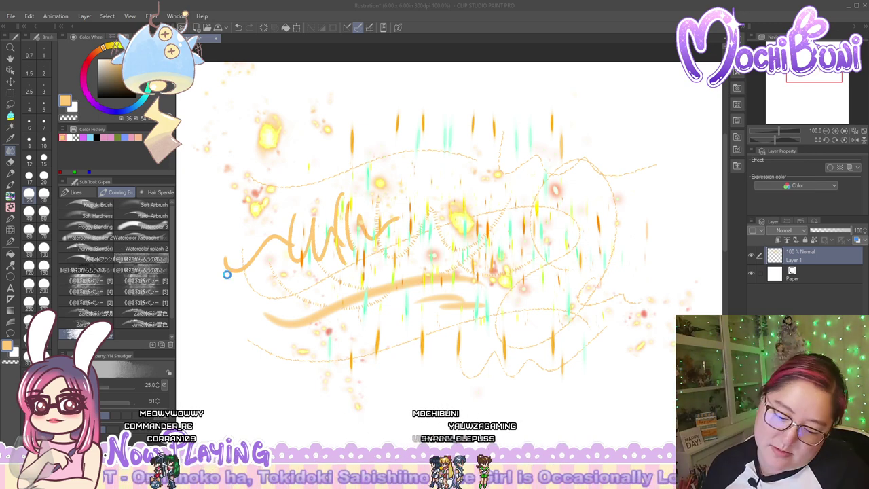
Choose the Smudge Blur blender and add a new layer above Layer 1
{"action": "scroll", "coordinate": [166, 319], "scroll_direction": "down", "scroll_amount": 3}
{"action": "left_click", "coordinate": [153, 302]}
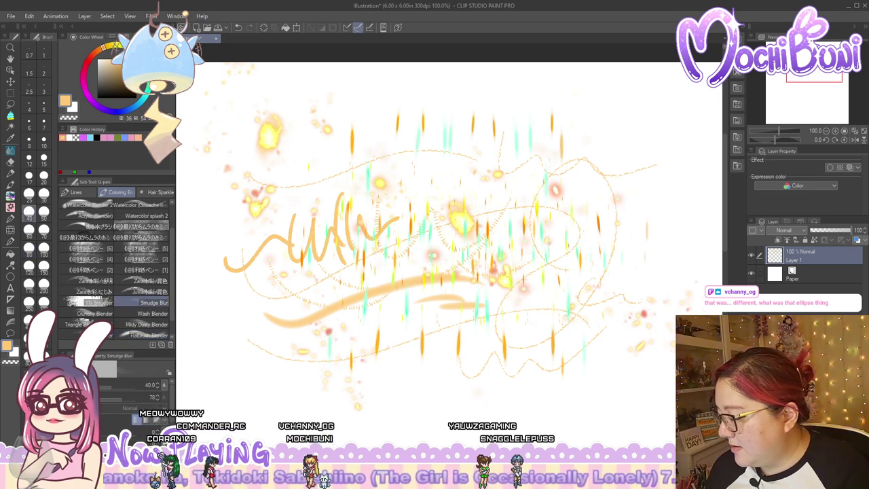
{"action": "key", "text": "ctrl+shift+n"}
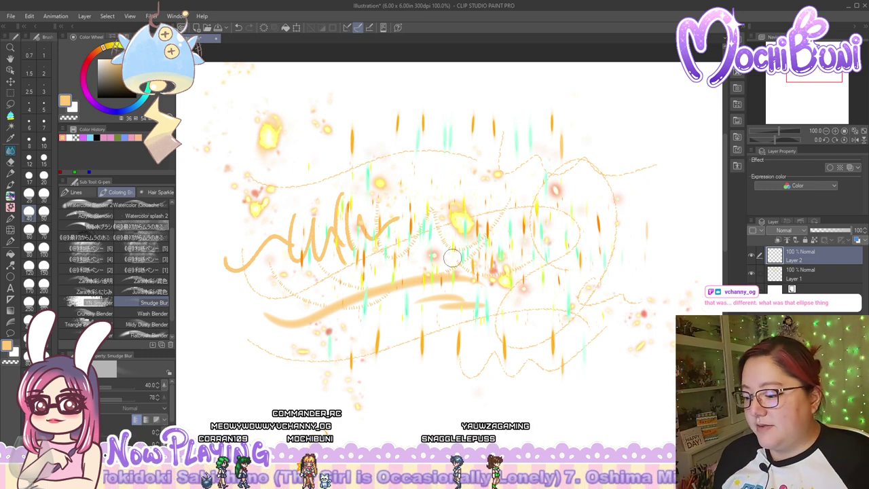
Clear the old test strokes down to a single empty layer and paint across it with the last Citrus prism brush at size 80
{"action": "left_click", "coordinate": [10, 196]}
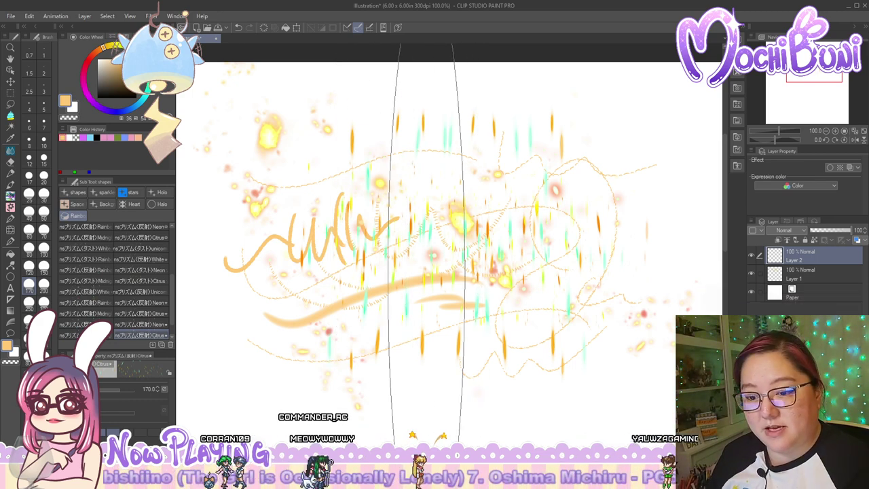
{"action": "left_click", "coordinate": [28, 250]}
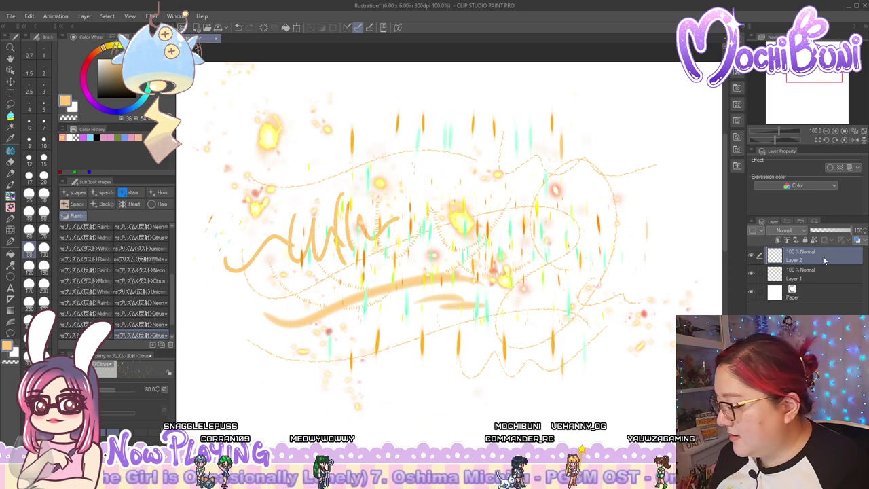
{"action": "key", "text": "ctrl+e"}
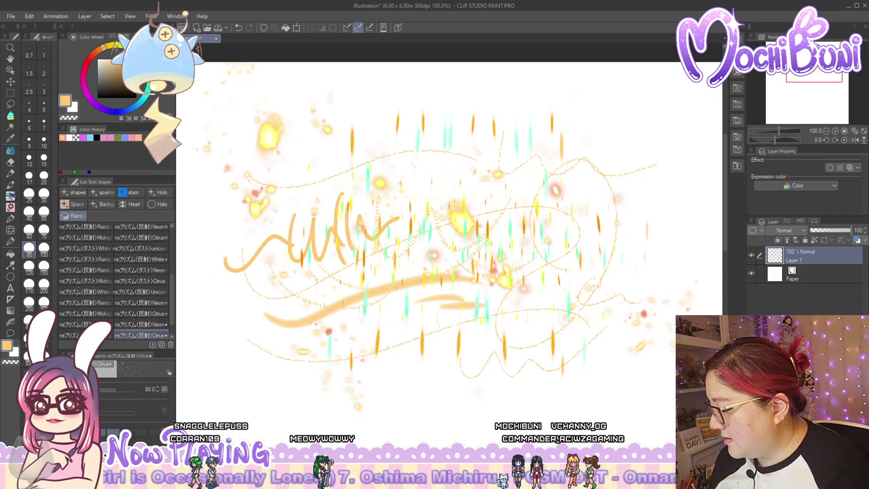
{"action": "key", "text": "Delete"}
{"action": "mouse_move", "coordinate": [322, 255]}
{"action": "left_mouse_down"}
{"action": "mouse_move", "coordinate": [447, 256]}
{"action": "mouse_move", "coordinate": [541, 237]}
{"action": "mouse_move", "coordinate": [591, 222]}
{"action": "mouse_move", "coordinate": [612, 195]}
{"action": "left_mouse_up"}
{"action": "mouse_move", "coordinate": [413, 298]}
{"action": "left_mouse_down"}
{"action": "mouse_move", "coordinate": [295, 266]}
{"action": "mouse_move", "coordinate": [245, 176]}
{"action": "mouse_move", "coordinate": [304, 257]}
{"action": "mouse_move", "coordinate": [433, 288]}
{"action": "mouse_move", "coordinate": [587, 236]}
{"action": "mouse_move", "coordinate": [632, 172]}
{"action": "mouse_move", "coordinate": [658, 161]}
{"action": "mouse_move", "coordinate": [646, 150]}
{"action": "mouse_move", "coordinate": [607, 164]}
{"action": "mouse_move", "coordinate": [467, 280]}
{"action": "mouse_move", "coordinate": [304, 309]}
{"action": "mouse_move", "coordinate": [437, 319]}
{"action": "mouse_move", "coordinate": [588, 246]}
{"action": "mouse_move", "coordinate": [402, 284]}
{"action": "left_mouse_up"}
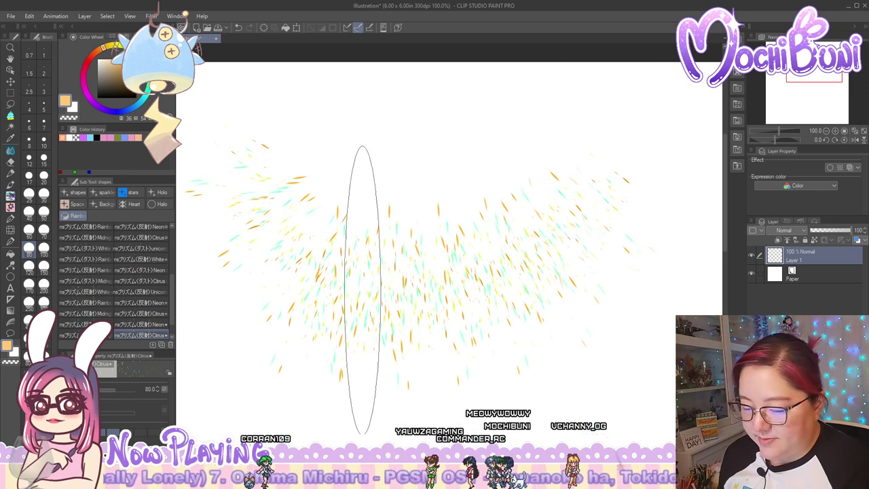
Test the 反射 Citrus and Neon and the ダスト unicorn prism brushes with strokes over the confetti
{"action": "left_click", "coordinate": [140, 313]}
{"action": "mouse_move", "coordinate": [271, 224]}
{"action": "left_mouse_down"}
{"action": "mouse_move", "coordinate": [311, 257]}
{"action": "mouse_move", "coordinate": [508, 266]}
{"action": "mouse_move", "coordinate": [625, 197]}
{"action": "mouse_move", "coordinate": [622, 180]}
{"action": "mouse_move", "coordinate": [613, 184]}
{"action": "mouse_move", "coordinate": [521, 296]}
{"action": "mouse_move", "coordinate": [509, 225]}
{"action": "mouse_move", "coordinate": [402, 337]}
{"action": "mouse_move", "coordinate": [407, 211]}
{"action": "mouse_move", "coordinate": [285, 349]}
{"action": "left_mouse_up"}
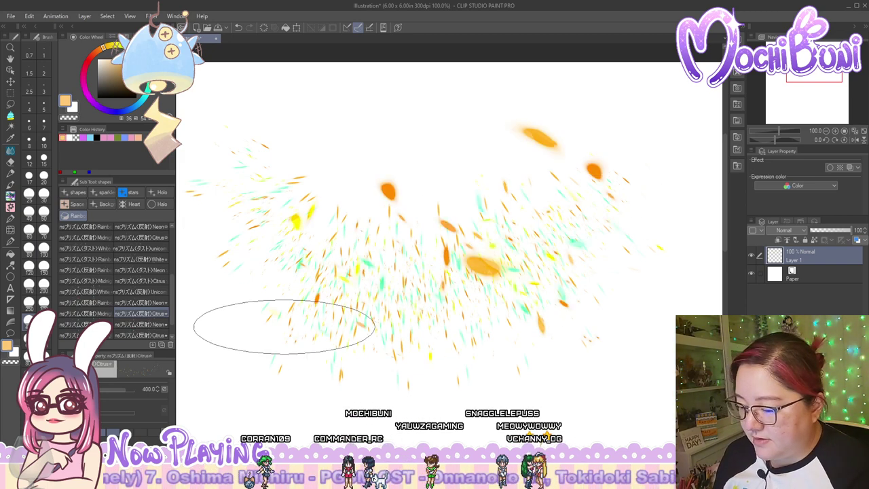
{"action": "left_click", "coordinate": [141, 303]}
{"action": "mouse_move", "coordinate": [237, 295]}
{"action": "left_mouse_down"}
{"action": "mouse_move", "coordinate": [320, 316]}
{"action": "mouse_move", "coordinate": [603, 256]}
{"action": "mouse_move", "coordinate": [403, 334]}
{"action": "mouse_move", "coordinate": [281, 362]}
{"action": "left_mouse_up"}
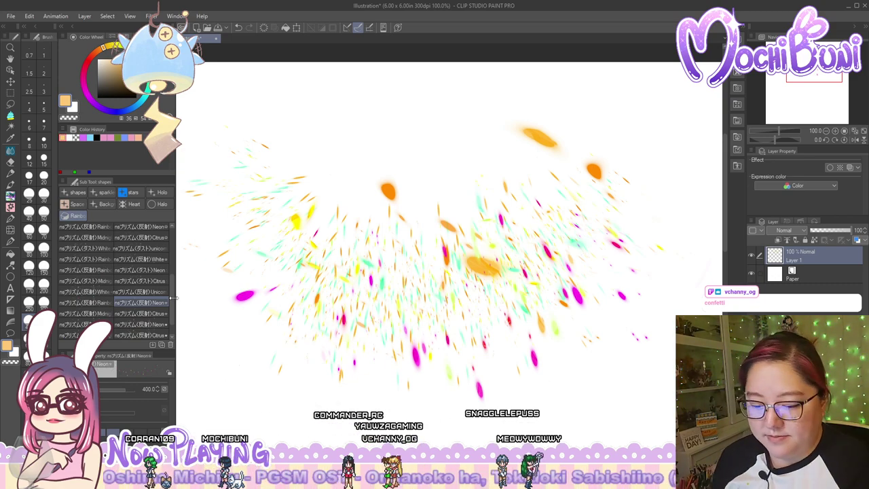
{"action": "left_click", "coordinate": [140, 248]}
{"action": "left_click_drag", "start_coordinate": [252, 224], "coordinate": [330, 252]}
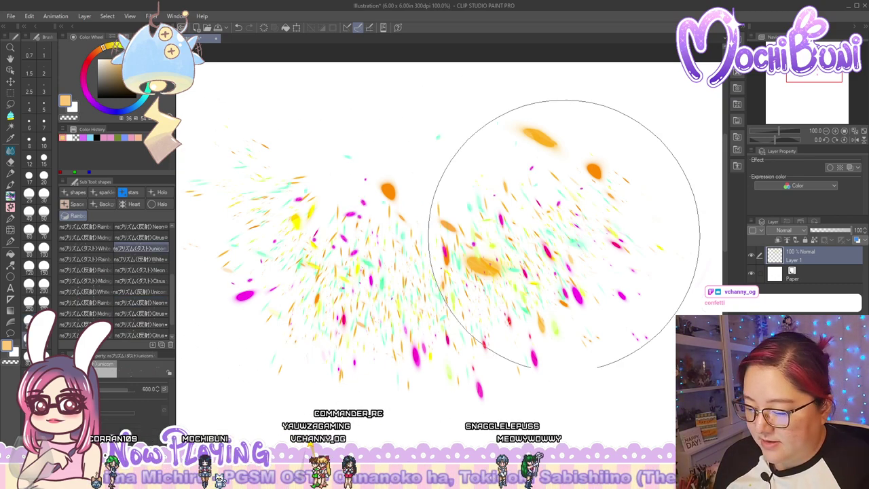
{"action": "left_click_drag", "start_coordinate": [559, 222], "coordinate": [591, 332]}
{"action": "left_click_drag", "start_coordinate": [173, 295], "coordinate": [174, 290]}
{"action": "scroll", "coordinate": [173, 291], "scroll_direction": "up", "scroll_amount": 3}
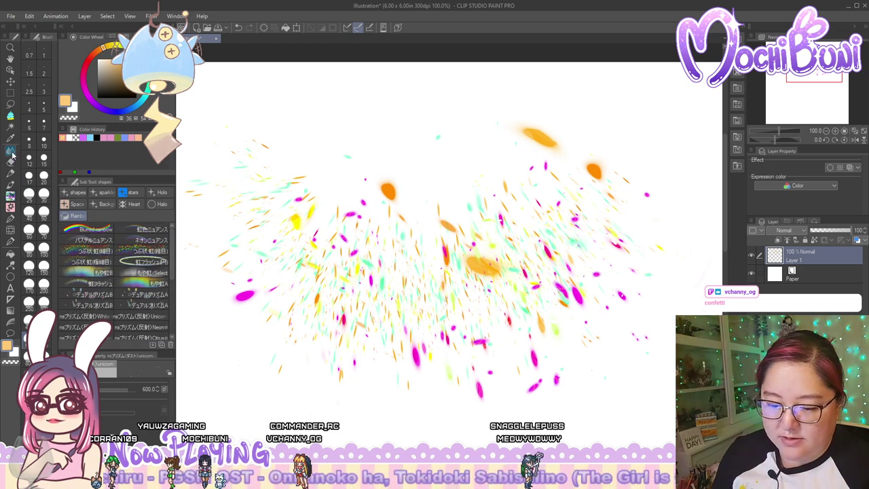
Paint a large purple shape and an overlapping light blue shape using the Milli pen from the Lines group
{"action": "left_click", "coordinate": [10, 152]}
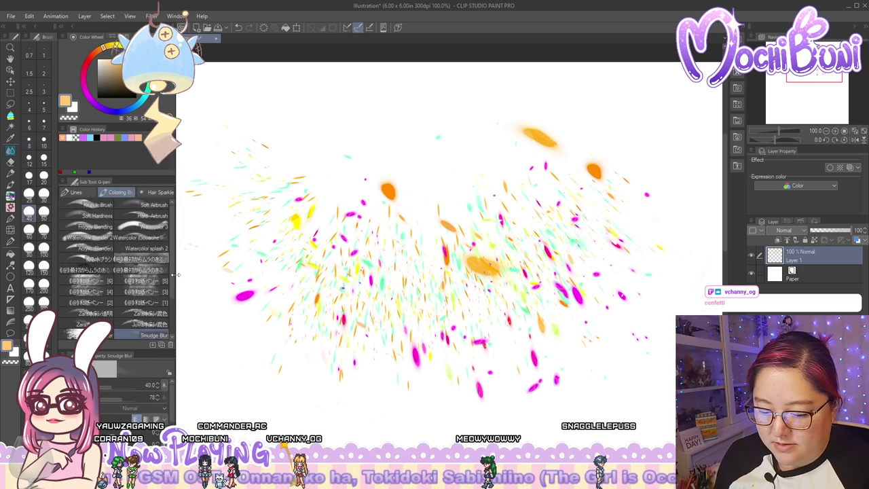
{"action": "left_click", "coordinate": [83, 137]}
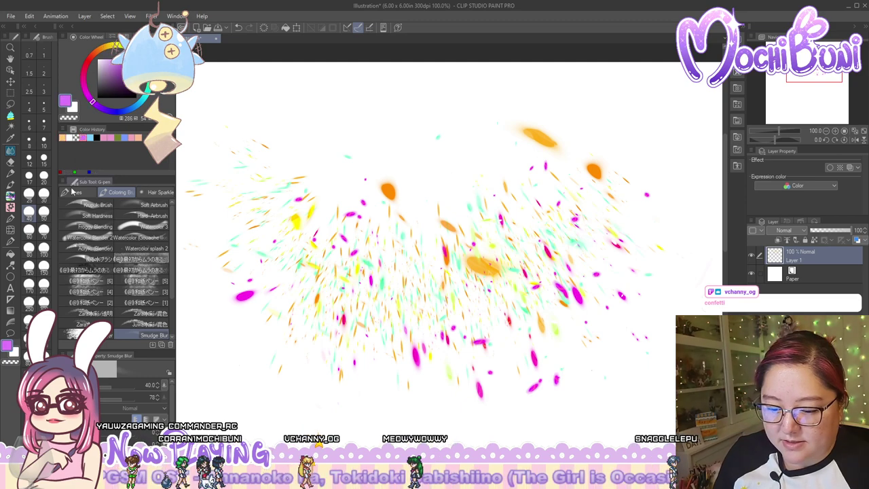
{"action": "left_click", "coordinate": [93, 193]}
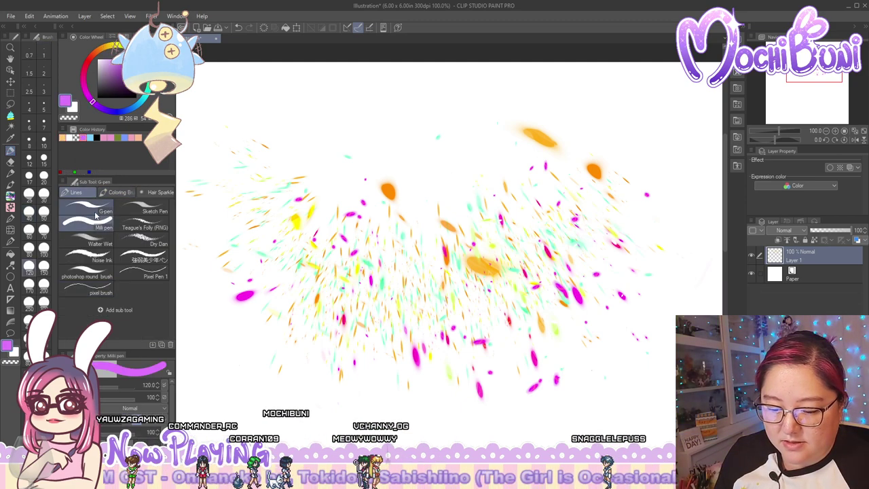
{"action": "left_click", "coordinate": [28, 319]}
{"action": "mouse_move", "coordinate": [333, 170]}
{"action": "left_mouse_down"}
{"action": "mouse_move", "coordinate": [334, 287]}
{"action": "mouse_move", "coordinate": [456, 165]}
{"action": "mouse_move", "coordinate": [344, 252]}
{"action": "left_mouse_up"}
{"action": "left_click", "coordinate": [90, 137]}
{"action": "mouse_move", "coordinate": [543, 241]}
{"action": "left_mouse_down"}
{"action": "mouse_move", "coordinate": [471, 338]}
{"action": "mouse_move", "coordinate": [486, 361]}
{"action": "mouse_move", "coordinate": [532, 321]}
{"action": "left_mouse_up"}
Blend the purple and blue boundary with Smudge Blur at size 40 and Crunchy Blender at sizes 120 and 60
{"action": "left_click", "coordinate": [117, 192]}
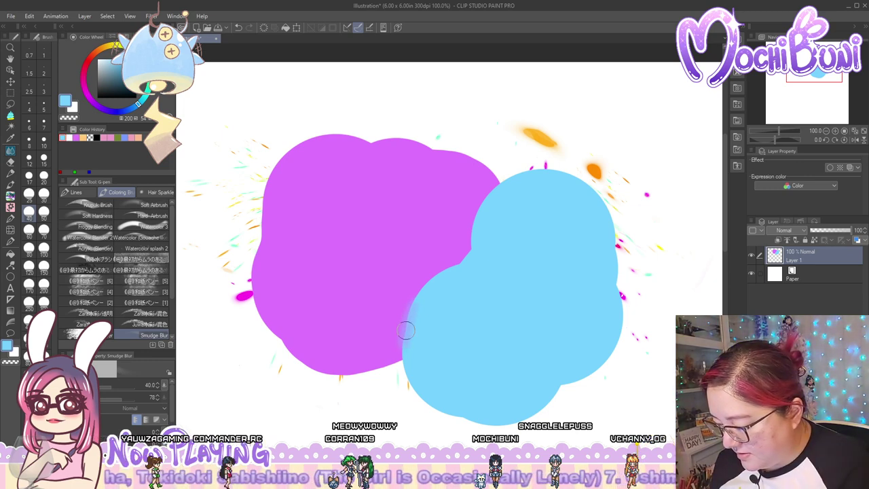
{"action": "mouse_move", "coordinate": [409, 308]}
{"action": "left_mouse_down"}
{"action": "mouse_move", "coordinate": [435, 286]}
{"action": "mouse_move", "coordinate": [403, 330]}
{"action": "mouse_move", "coordinate": [410, 302]}
{"action": "mouse_move", "coordinate": [455, 268]}
{"action": "mouse_move", "coordinate": [442, 270]}
{"action": "mouse_move", "coordinate": [403, 325]}
{"action": "mouse_move", "coordinate": [418, 293]}
{"action": "mouse_move", "coordinate": [402, 336]}
{"action": "mouse_move", "coordinate": [444, 266]}
{"action": "mouse_move", "coordinate": [418, 329]}
{"action": "mouse_move", "coordinate": [446, 258]}
{"action": "mouse_move", "coordinate": [414, 328]}
{"action": "mouse_move", "coordinate": [419, 301]}
{"action": "mouse_move", "coordinate": [422, 295]}
{"action": "mouse_move", "coordinate": [407, 342]}
{"action": "left_mouse_up"}
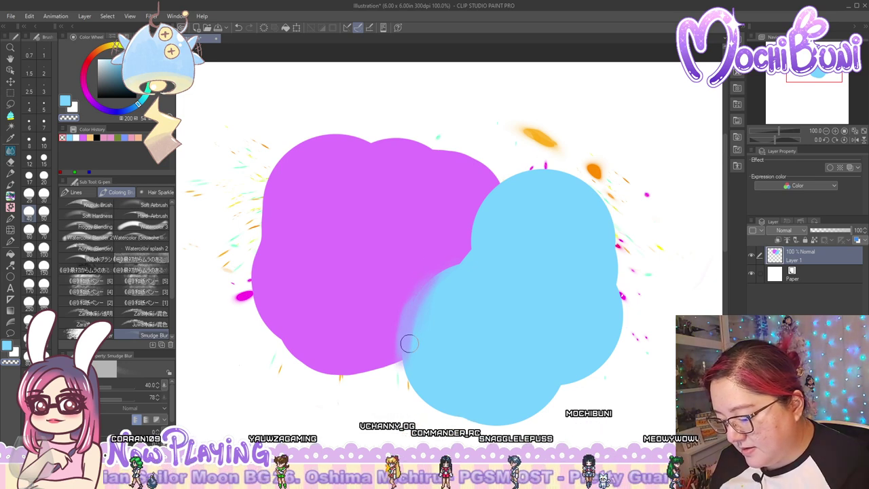
{"action": "left_click", "coordinate": [171, 345]}
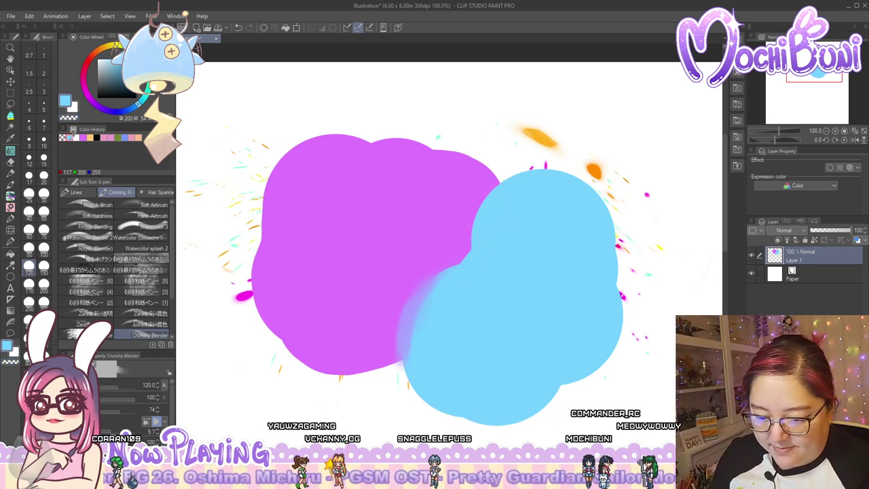
{"action": "mouse_move", "coordinate": [500, 210]}
{"action": "left_mouse_down"}
{"action": "mouse_move", "coordinate": [475, 241]}
{"action": "mouse_move", "coordinate": [485, 209]}
{"action": "mouse_move", "coordinate": [501, 197]}
{"action": "mouse_move", "coordinate": [467, 258]}
{"action": "mouse_move", "coordinate": [441, 276]}
{"action": "mouse_move", "coordinate": [414, 315]}
{"action": "mouse_move", "coordinate": [457, 270]}
{"action": "mouse_move", "coordinate": [408, 320]}
{"action": "mouse_move", "coordinate": [404, 337]}
{"action": "mouse_move", "coordinate": [419, 304]}
{"action": "mouse_move", "coordinate": [479, 241]}
{"action": "mouse_move", "coordinate": [484, 203]}
{"action": "mouse_move", "coordinate": [520, 182]}
{"action": "mouse_move", "coordinate": [476, 230]}
{"action": "mouse_move", "coordinate": [465, 263]}
{"action": "mouse_move", "coordinate": [499, 194]}
{"action": "mouse_move", "coordinate": [483, 208]}
{"action": "mouse_move", "coordinate": [466, 263]}
{"action": "mouse_move", "coordinate": [422, 315]}
{"action": "left_mouse_up"}
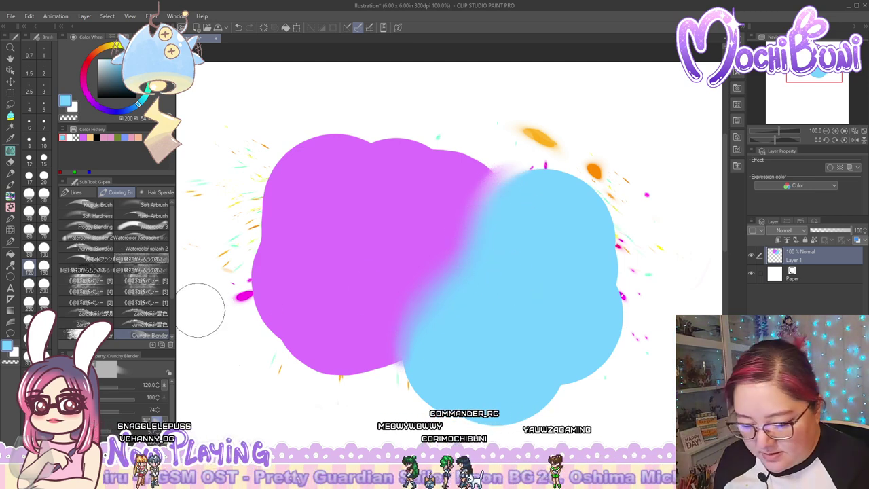
{"action": "left_click", "coordinate": [83, 137]}
{"action": "left_click", "coordinate": [29, 231]}
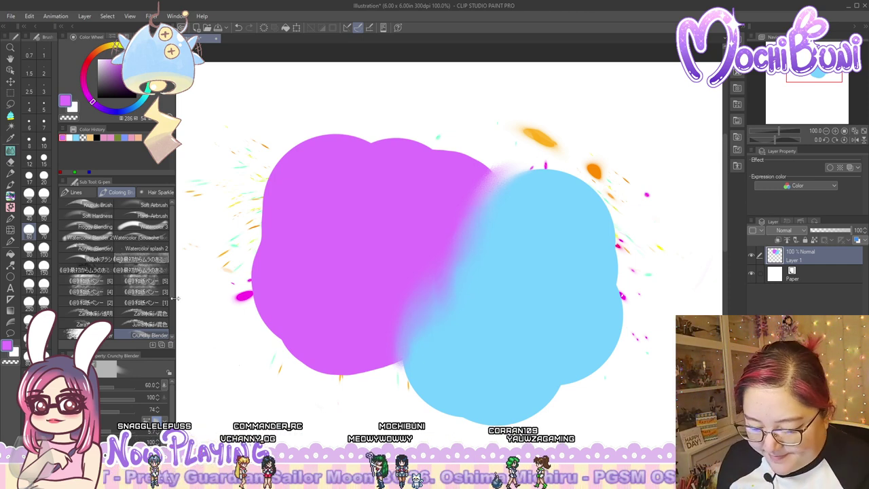
{"action": "scroll", "coordinate": [173, 340], "scroll_direction": "down", "scroll_amount": 3}
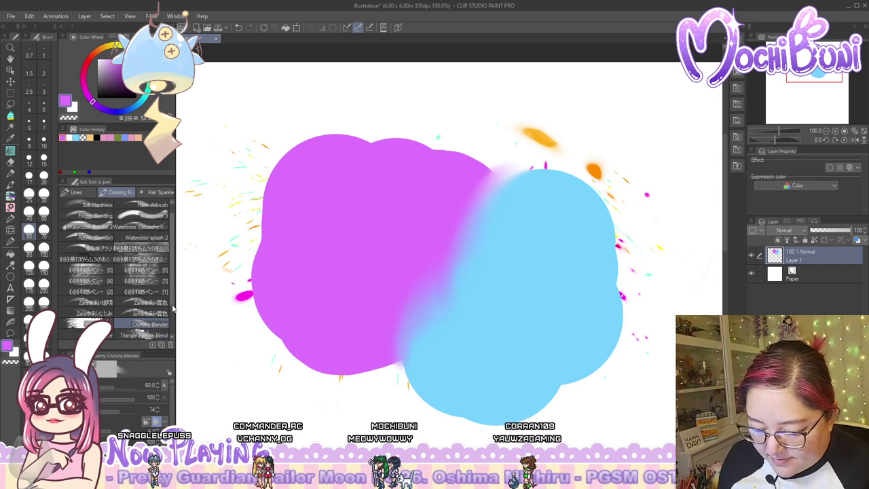
Test the Wash Blender at size 120 along the upper edge of the purple shape
{"action": "left_click", "coordinate": [171, 345]}
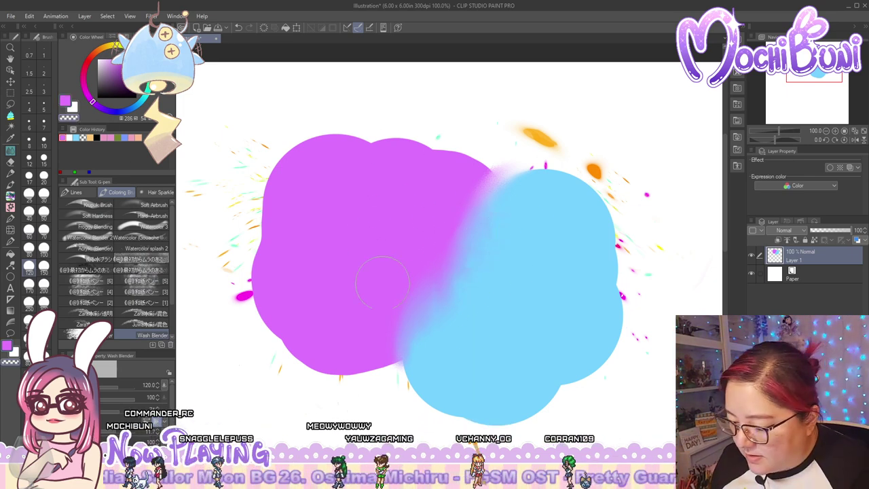
{"action": "mouse_move", "coordinate": [473, 151]}
{"action": "left_mouse_down"}
{"action": "mouse_move", "coordinate": [452, 195]}
{"action": "mouse_move", "coordinate": [471, 141]}
{"action": "mouse_move", "coordinate": [471, 155]}
{"action": "left_mouse_up"}
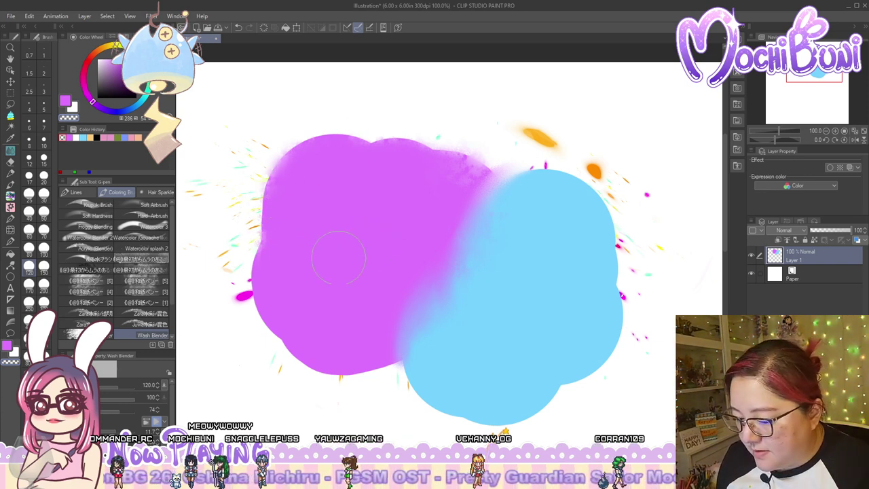
Delete the Wash Blender and test the Triangle Particle Blend at size 60 along the outer edges of the purple and blue shapes
{"action": "left_click", "coordinate": [172, 346]}
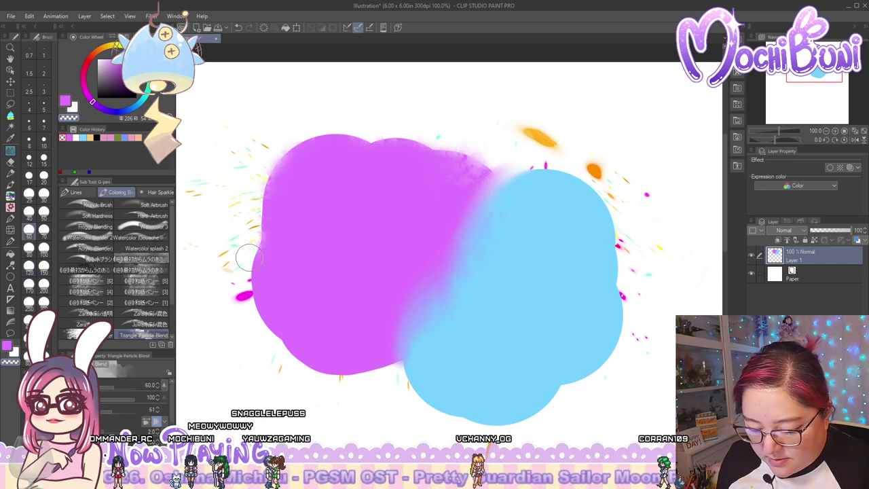
{"action": "left_click_drag", "start_coordinate": [264, 192], "coordinate": [263, 209]}
{"action": "mouse_move", "coordinate": [258, 241]}
{"action": "left_mouse_down"}
{"action": "mouse_move", "coordinate": [256, 293]}
{"action": "mouse_move", "coordinate": [254, 253]}
{"action": "mouse_move", "coordinate": [259, 290]}
{"action": "mouse_move", "coordinate": [298, 353]}
{"action": "mouse_move", "coordinate": [314, 364]}
{"action": "mouse_move", "coordinate": [370, 377]}
{"action": "left_mouse_up"}
{"action": "mouse_move", "coordinate": [440, 348]}
{"action": "left_mouse_down"}
{"action": "mouse_move", "coordinate": [396, 362]}
{"action": "mouse_move", "coordinate": [415, 386]}
{"action": "mouse_move", "coordinate": [403, 356]}
{"action": "mouse_move", "coordinate": [430, 354]}
{"action": "mouse_move", "coordinate": [429, 380]}
{"action": "left_mouse_up"}
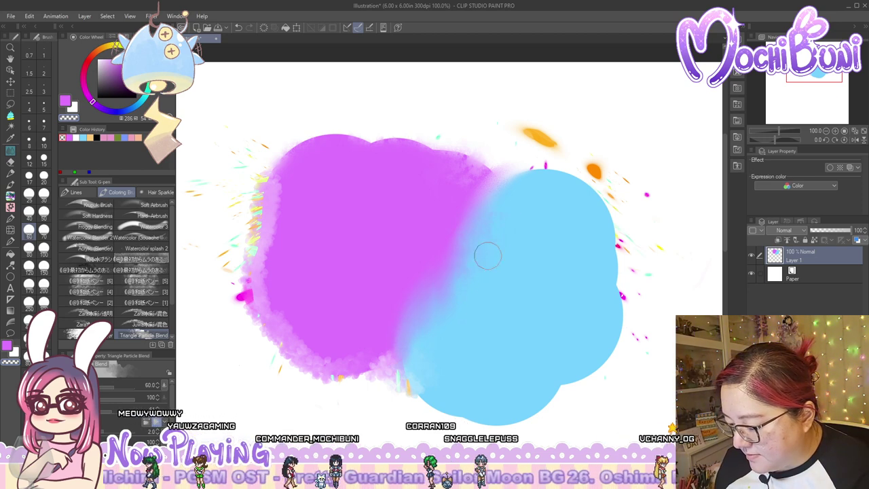
{"action": "left_click_drag", "start_coordinate": [522, 177], "coordinate": [547, 180]}
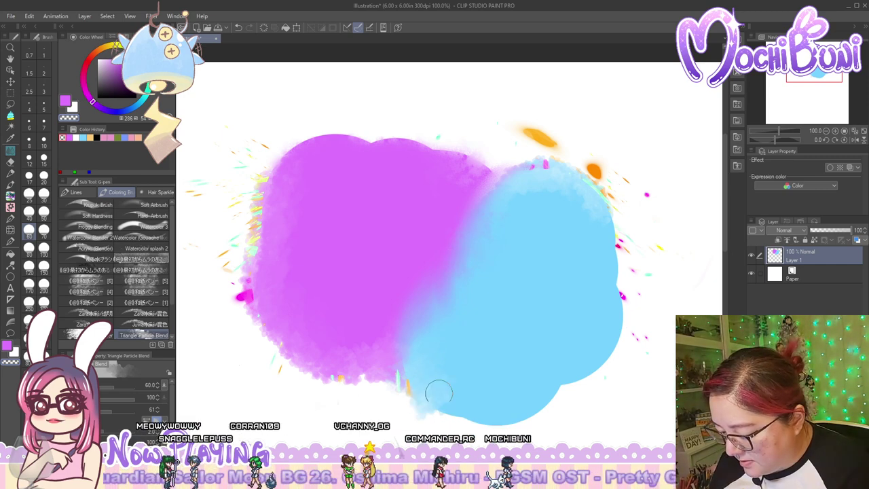
Delete the Triangle Particle Blend and test the Mildly Dusty Blender at size 50 along the blue shape's lower-right edge
{"action": "left_click_drag", "start_coordinate": [171, 301], "coordinate": [173, 333]}
{"action": "left_click", "coordinate": [91, 306]}
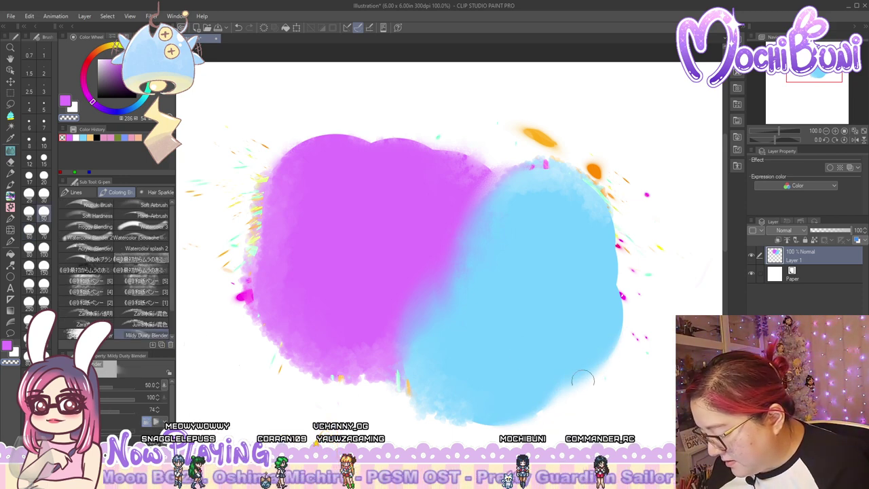
{"action": "left_click_drag", "start_coordinate": [617, 329], "coordinate": [619, 276]}
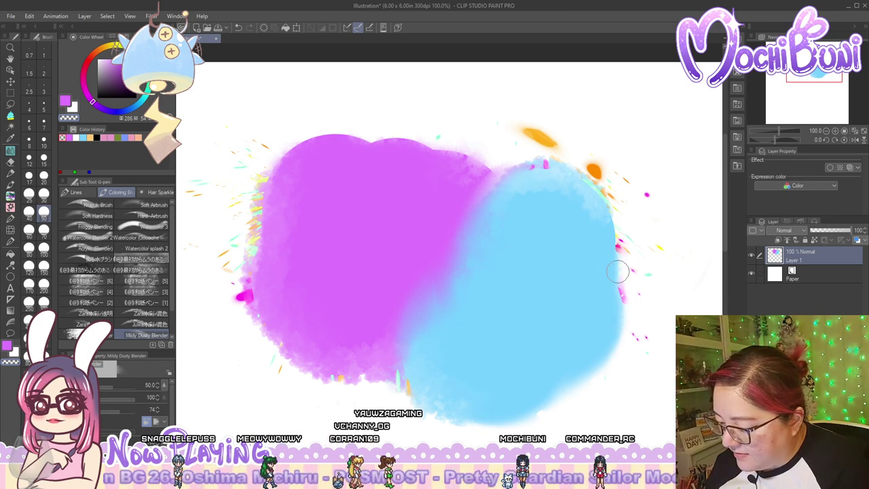
Delete the Mildly Dusty and Frost Blenders and test the Flatbrush Blender at size 80 on the purple shape's upper-left area
{"action": "left_click", "coordinate": [142, 335]}
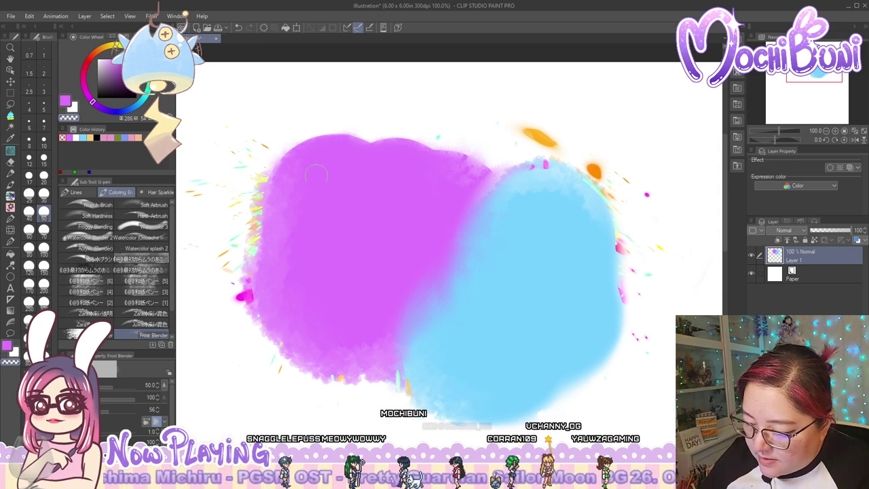
{"action": "left_click_drag", "start_coordinate": [171, 299], "coordinate": [171, 343]}
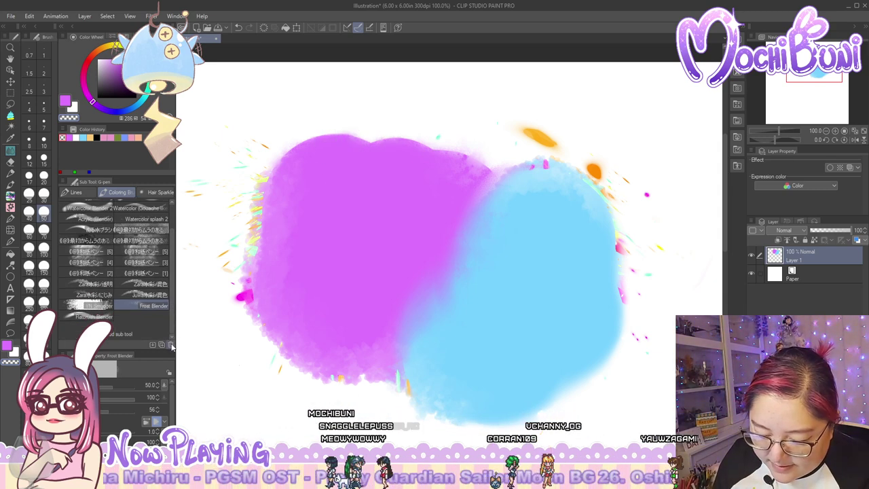
{"action": "left_click", "coordinate": [170, 345]}
{"action": "mouse_move", "coordinate": [292, 145]}
{"action": "left_mouse_down"}
{"action": "mouse_move", "coordinate": [348, 134]}
{"action": "mouse_move", "coordinate": [314, 195]}
{"action": "mouse_move", "coordinate": [367, 154]}
{"action": "mouse_move", "coordinate": [335, 197]}
{"action": "mouse_move", "coordinate": [375, 143]}
{"action": "mouse_move", "coordinate": [340, 148]}
{"action": "mouse_move", "coordinate": [347, 125]}
{"action": "mouse_move", "coordinate": [343, 156]}
{"action": "mouse_move", "coordinate": [298, 189]}
{"action": "mouse_move", "coordinate": [359, 145]}
{"action": "mouse_move", "coordinate": [345, 144]}
{"action": "mouse_move", "coordinate": [331, 201]}
{"action": "mouse_move", "coordinate": [345, 211]}
{"action": "mouse_move", "coordinate": [377, 183]}
{"action": "left_mouse_up"}
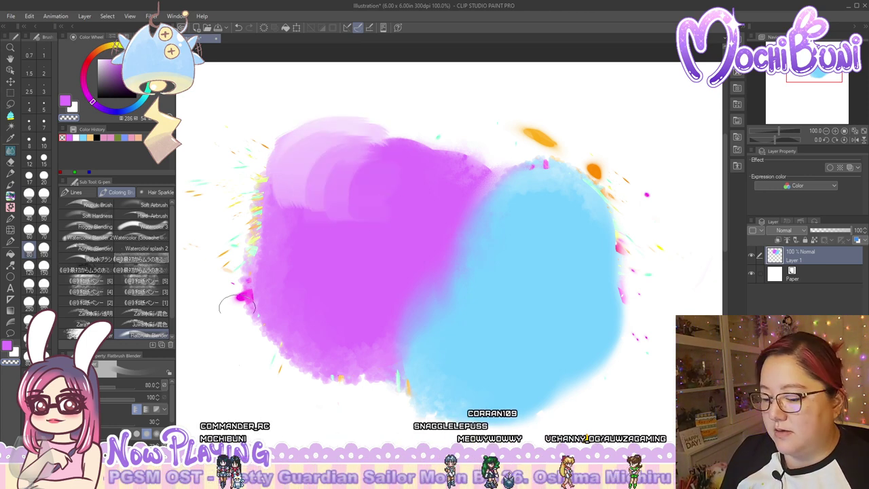
Delete the Flatbrush Blender and add the ふんわりクレヨン軽量 and ふんわりクレヨン改 brushes to the Lines group
{"action": "left_click", "coordinate": [170, 345]}
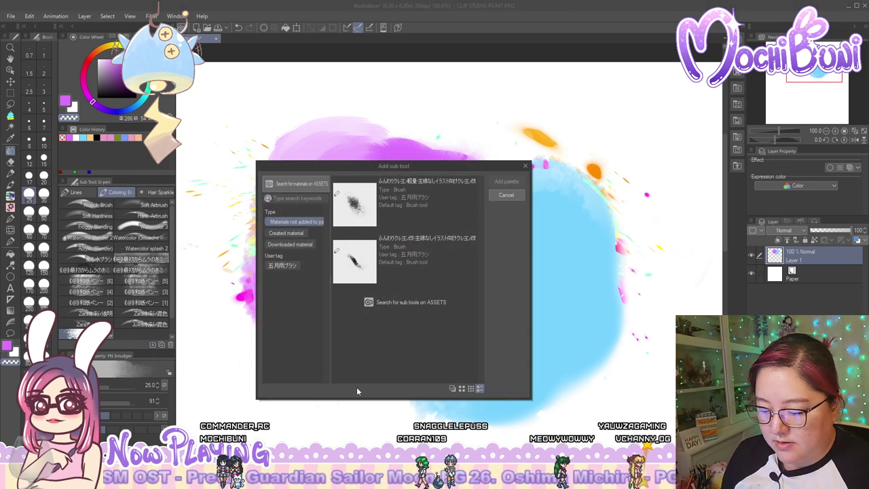
{"action": "left_click", "coordinate": [457, 208]}
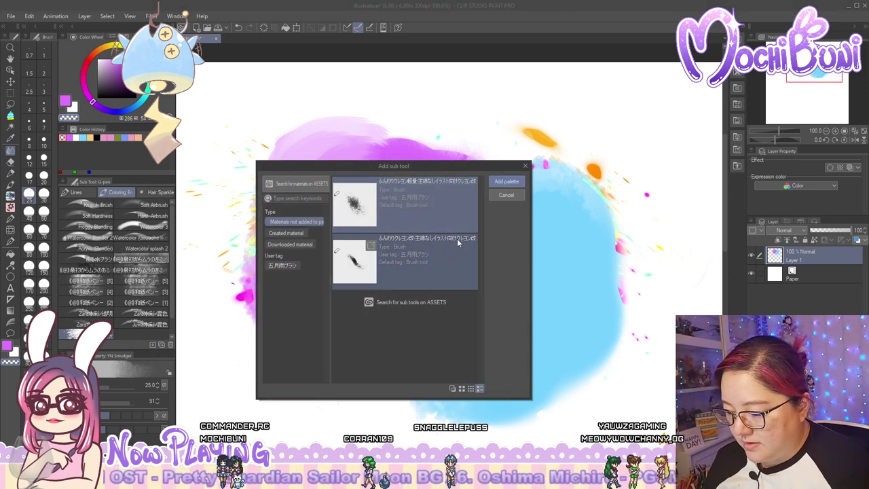
{"action": "left_click", "coordinate": [518, 198]}
{"action": "left_click", "coordinate": [95, 195]}
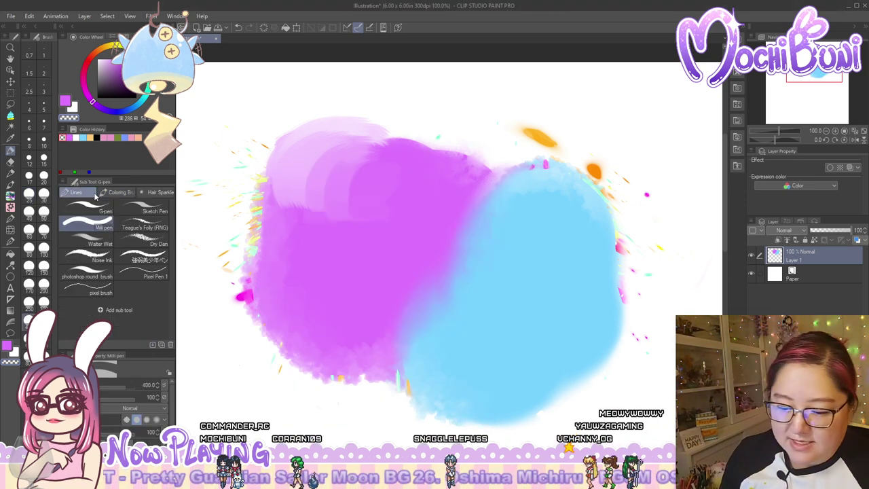
{"action": "left_click", "coordinate": [154, 345]}
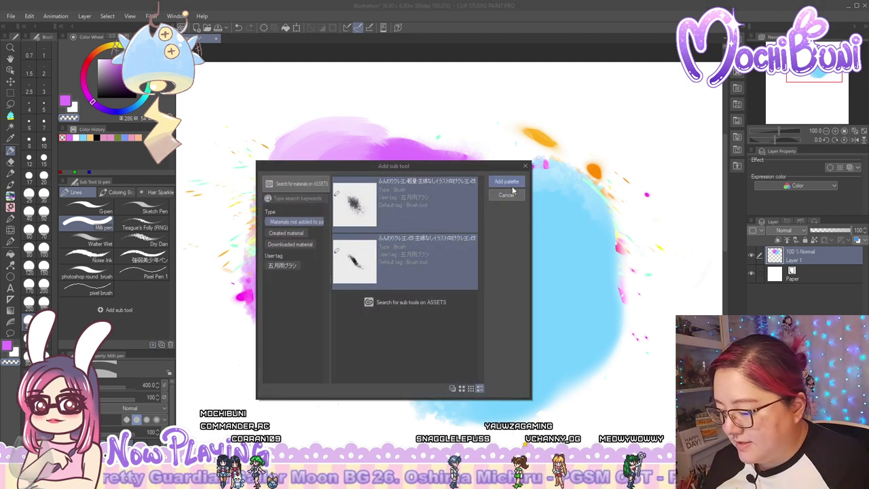
{"action": "left_click", "coordinate": [506, 195]}
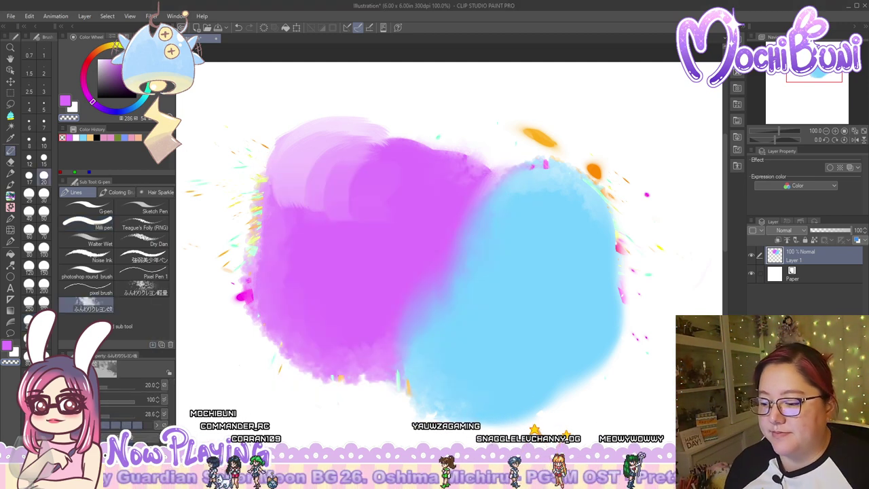
Test ふんわりクレヨン軽量 at size 50 and ふんわりクレヨン改 at size 20 in light orange over the purple and blue shapes
{"action": "left_click", "coordinate": [90, 137]}
{"action": "left_click", "coordinate": [141, 288]}
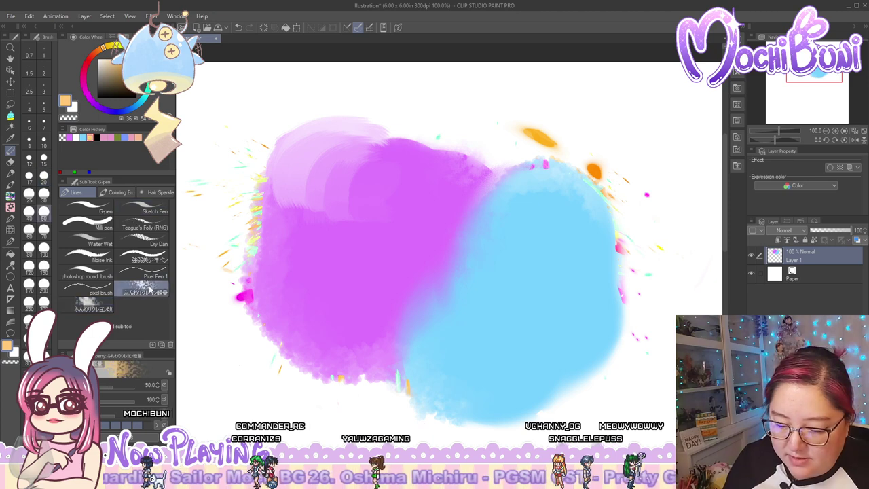
{"action": "mouse_move", "coordinate": [320, 260]}
{"action": "left_mouse_down"}
{"action": "mouse_move", "coordinate": [410, 265]}
{"action": "mouse_move", "coordinate": [444, 220]}
{"action": "mouse_move", "coordinate": [377, 277]}
{"action": "mouse_move", "coordinate": [390, 232]}
{"action": "mouse_move", "coordinate": [422, 207]}
{"action": "mouse_move", "coordinate": [398, 276]}
{"action": "mouse_move", "coordinate": [422, 299]}
{"action": "mouse_move", "coordinate": [355, 262]}
{"action": "mouse_move", "coordinate": [336, 263]}
{"action": "mouse_move", "coordinate": [433, 220]}
{"action": "mouse_move", "coordinate": [487, 282]}
{"action": "mouse_move", "coordinate": [493, 265]}
{"action": "mouse_move", "coordinate": [479, 315]}
{"action": "mouse_move", "coordinate": [467, 321]}
{"action": "mouse_move", "coordinate": [378, 195]}
{"action": "mouse_move", "coordinate": [316, 258]}
{"action": "left_mouse_up"}
{"action": "left_click", "coordinate": [95, 306]}
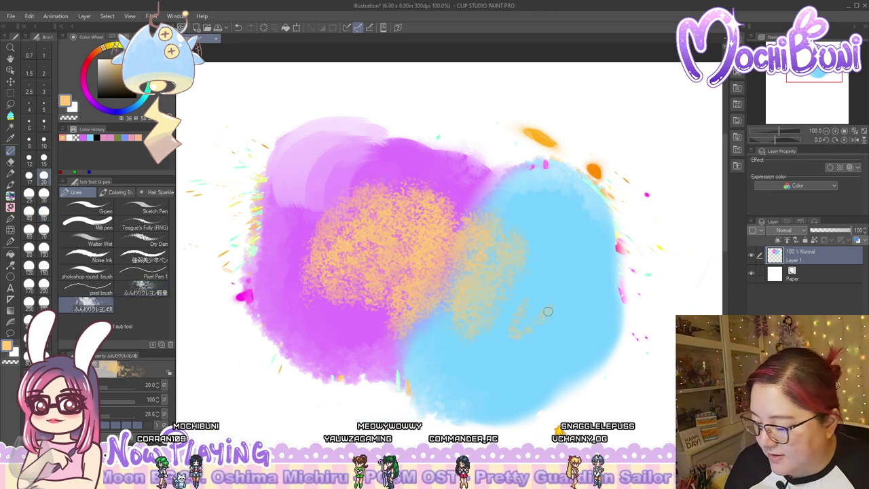